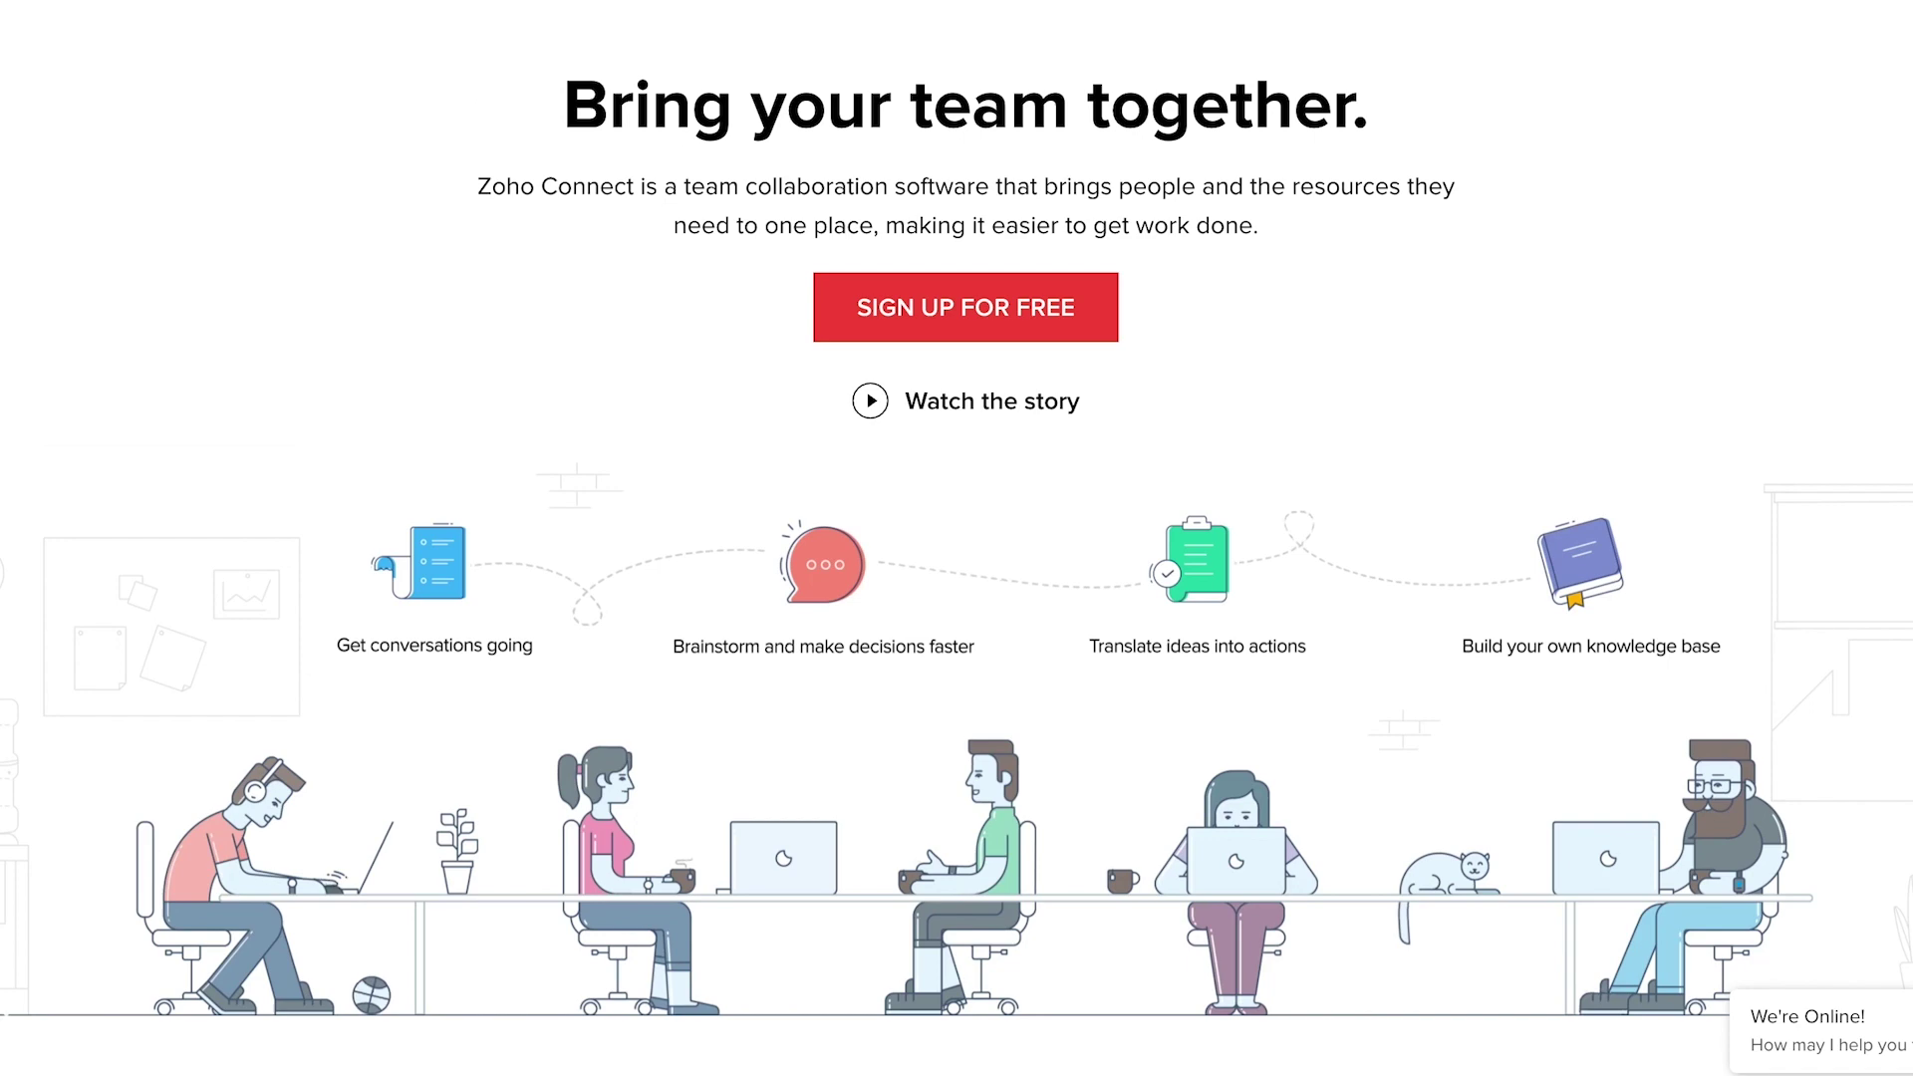
- Sign up for a new Zoho Connect network with your name, email and password
scroll(956, 538, down, 15)
scroll(956, 538, down, 15)
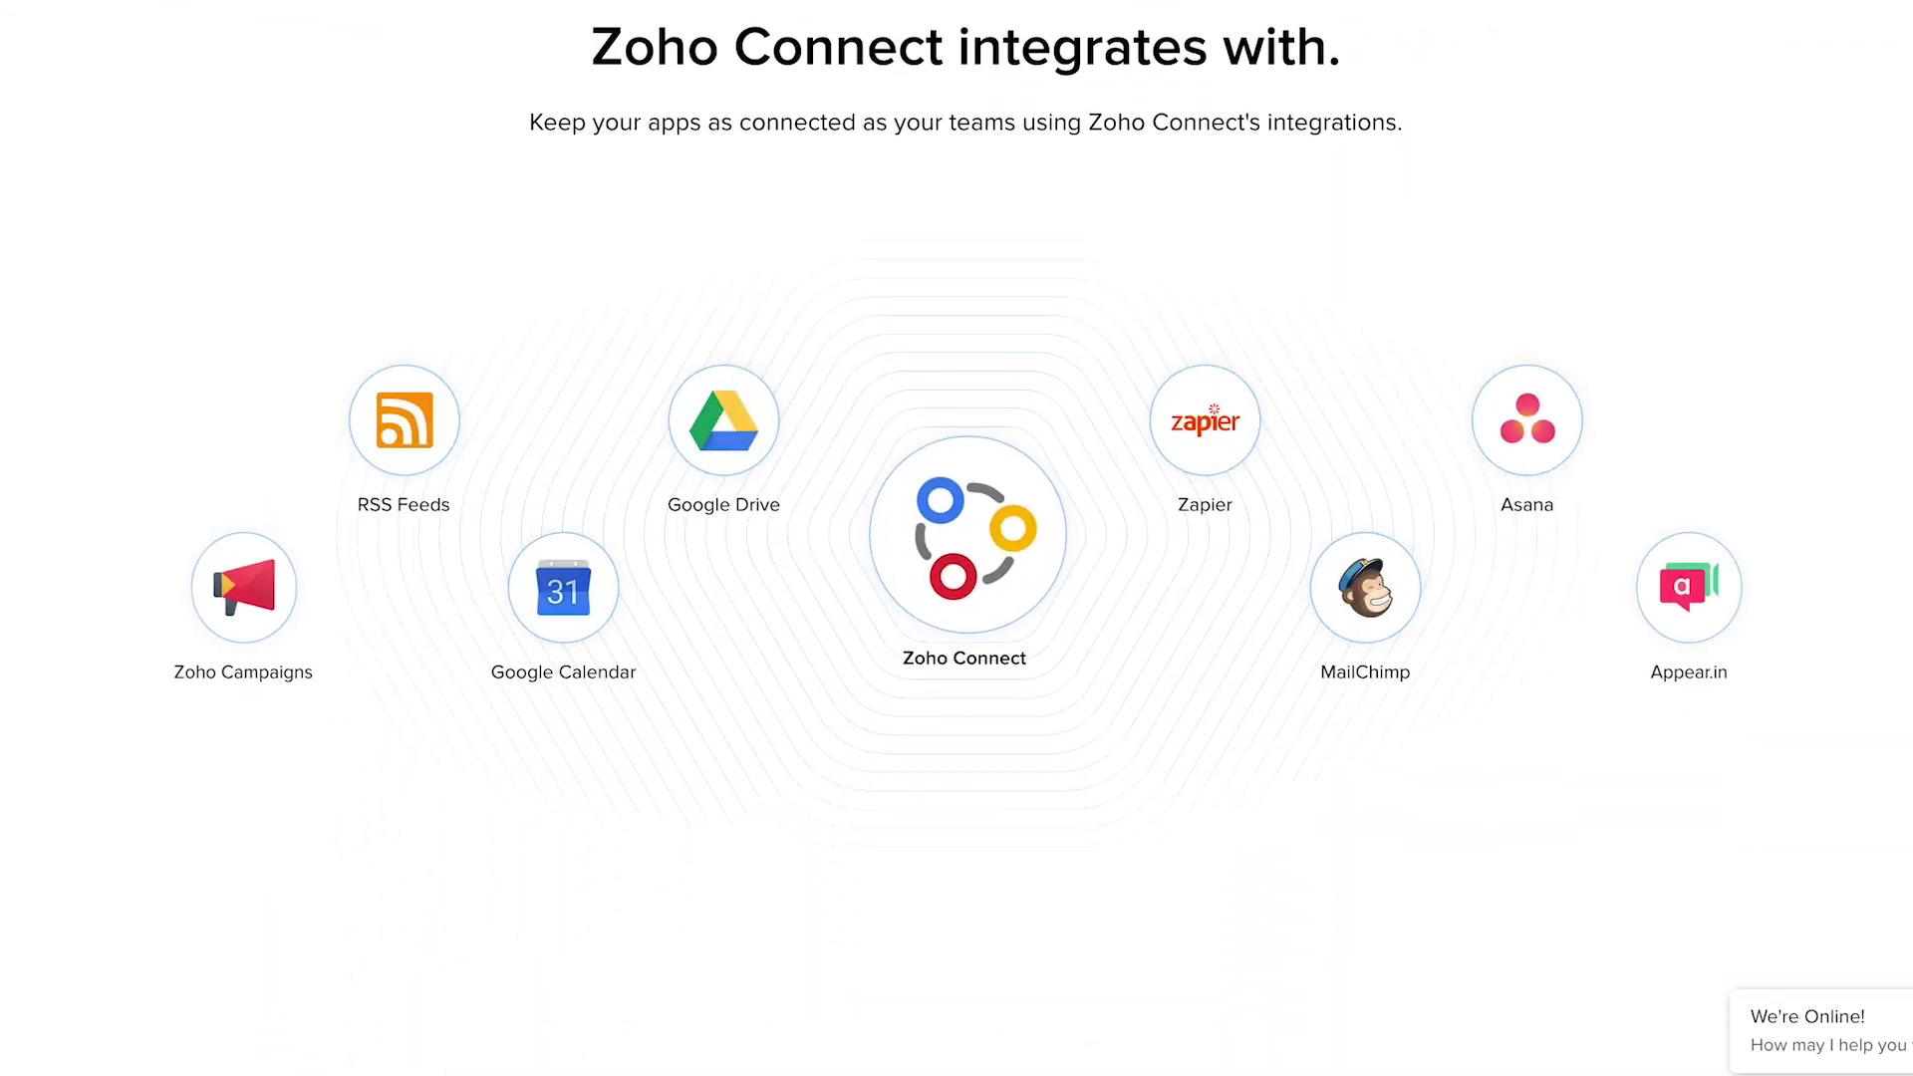
scroll(956, 538, down, 15)
scroll(1407, 749, down, 10)
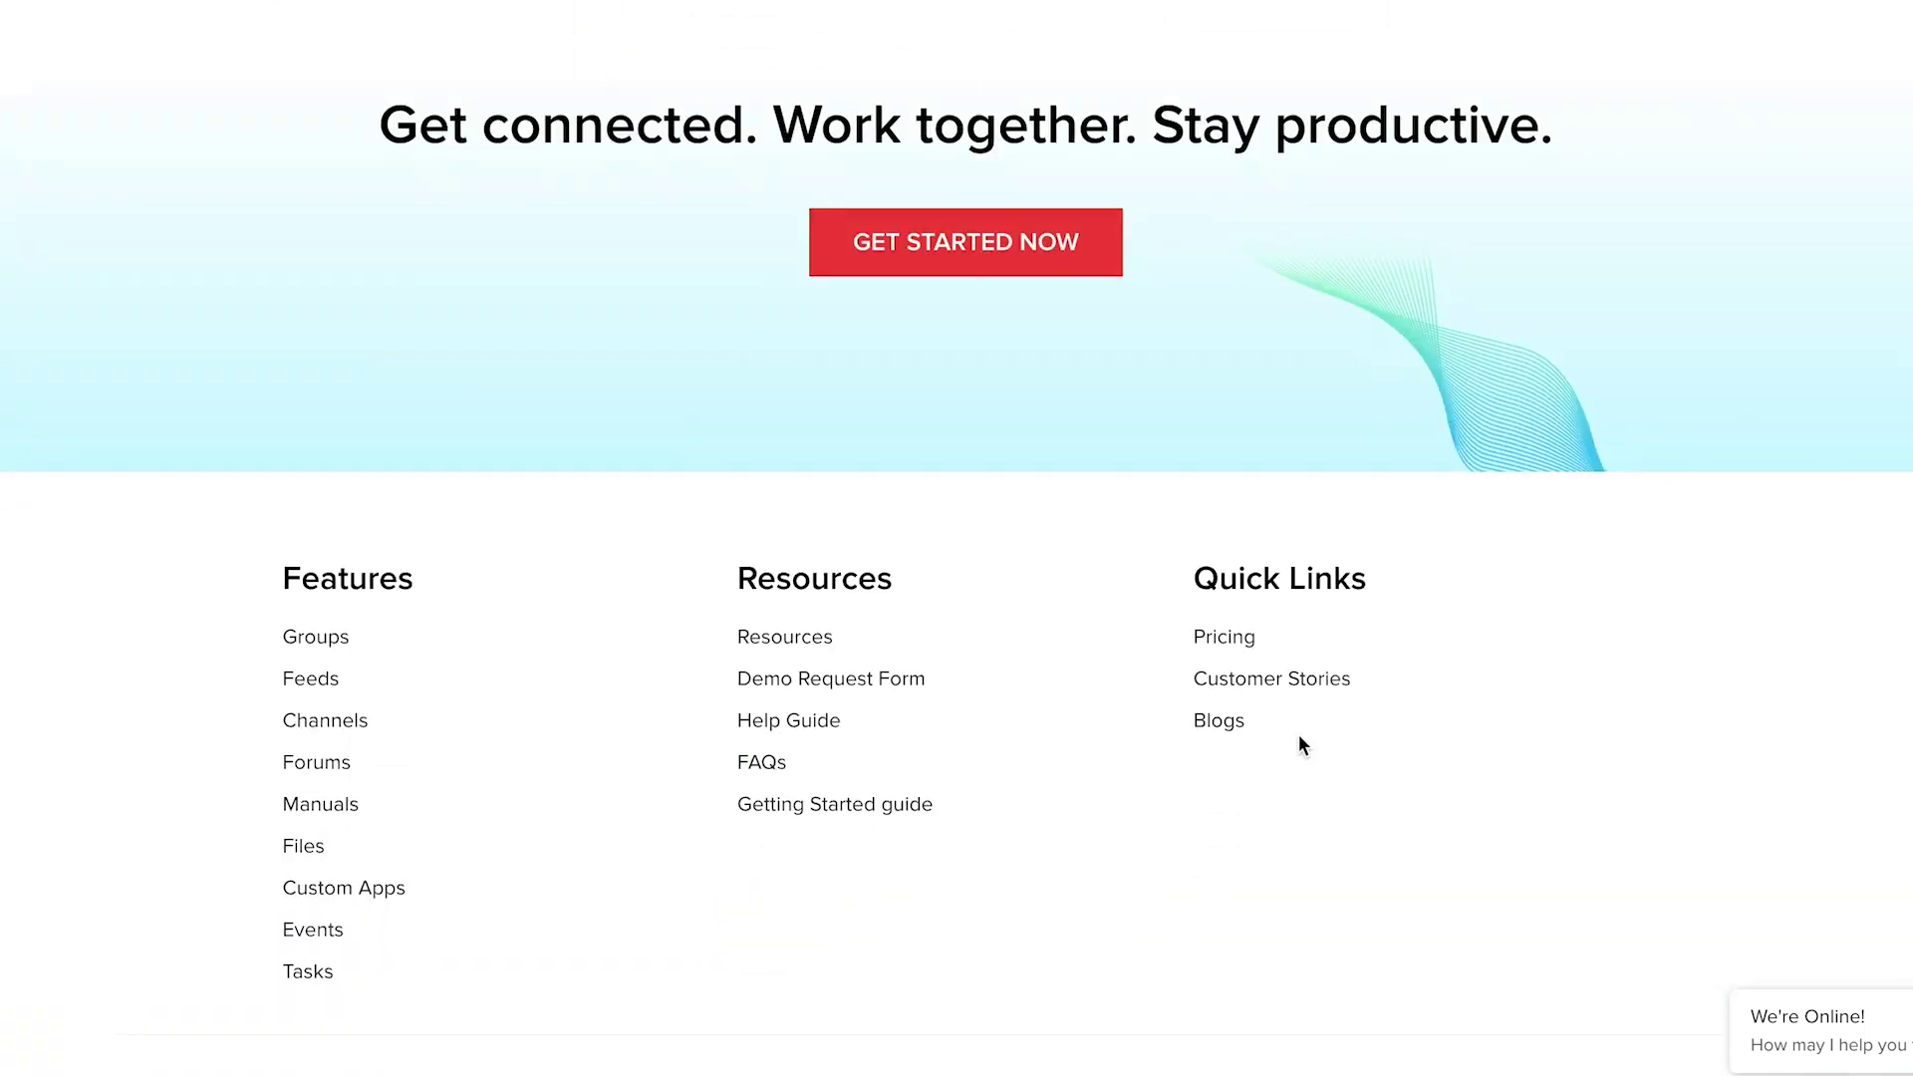
click(959, 267)
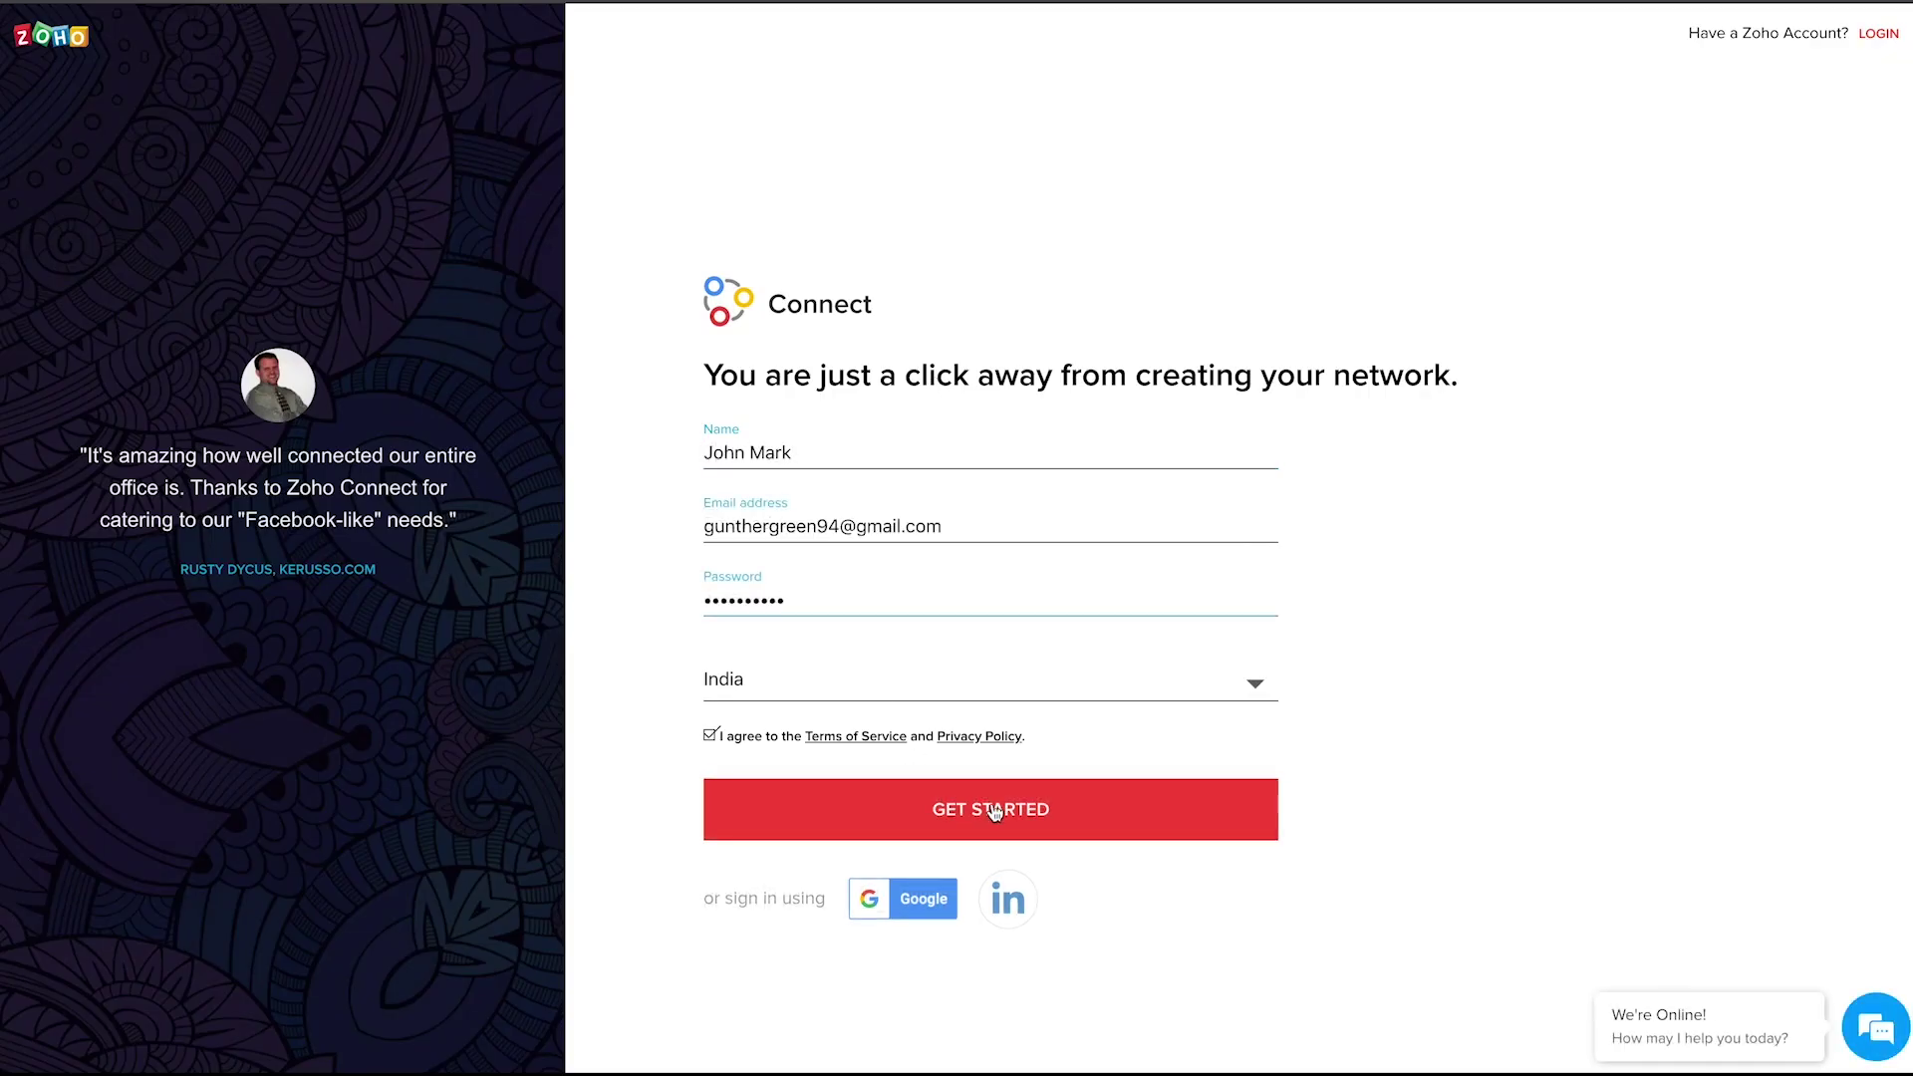
click(992, 831)
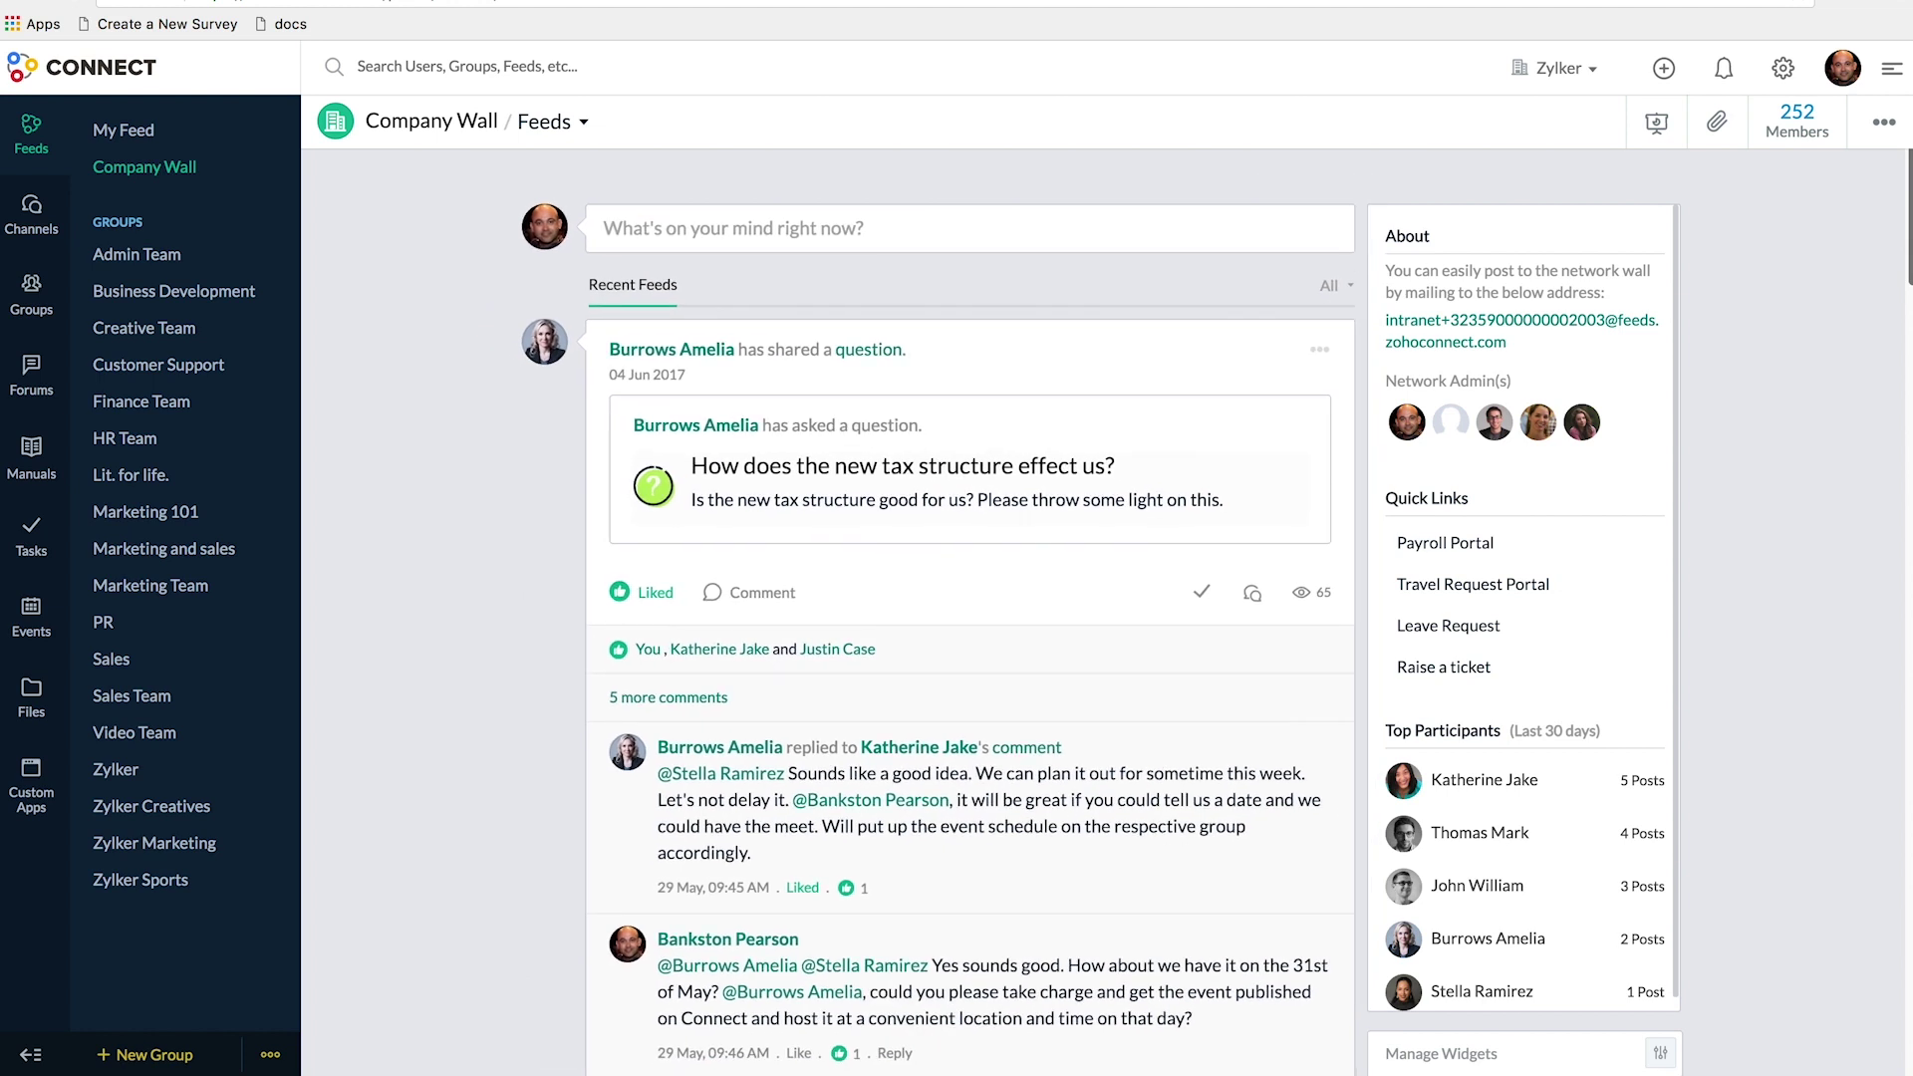
- Post a Company Wall message beginning 'Guys, we' that tells the team about a meeting
scroll(972, 608, down, 15)
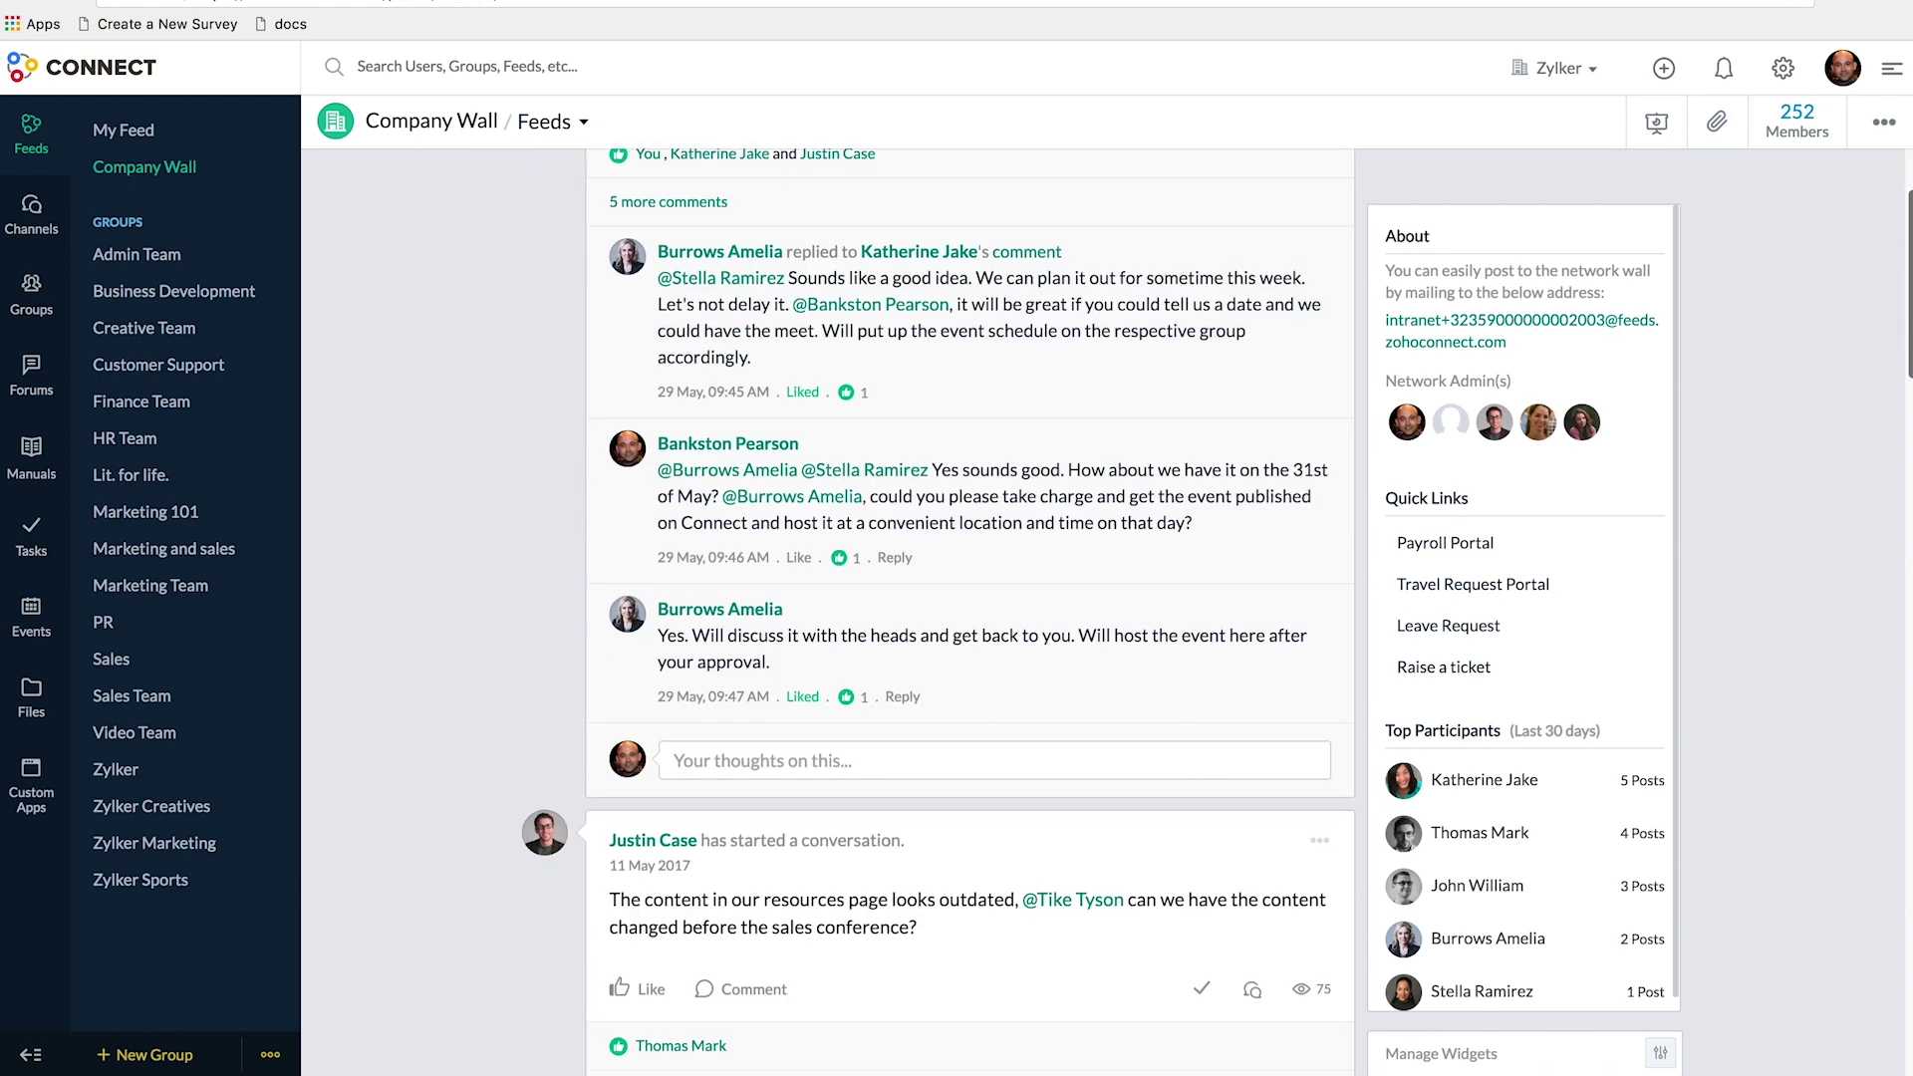
scroll(971, 607, down, 15)
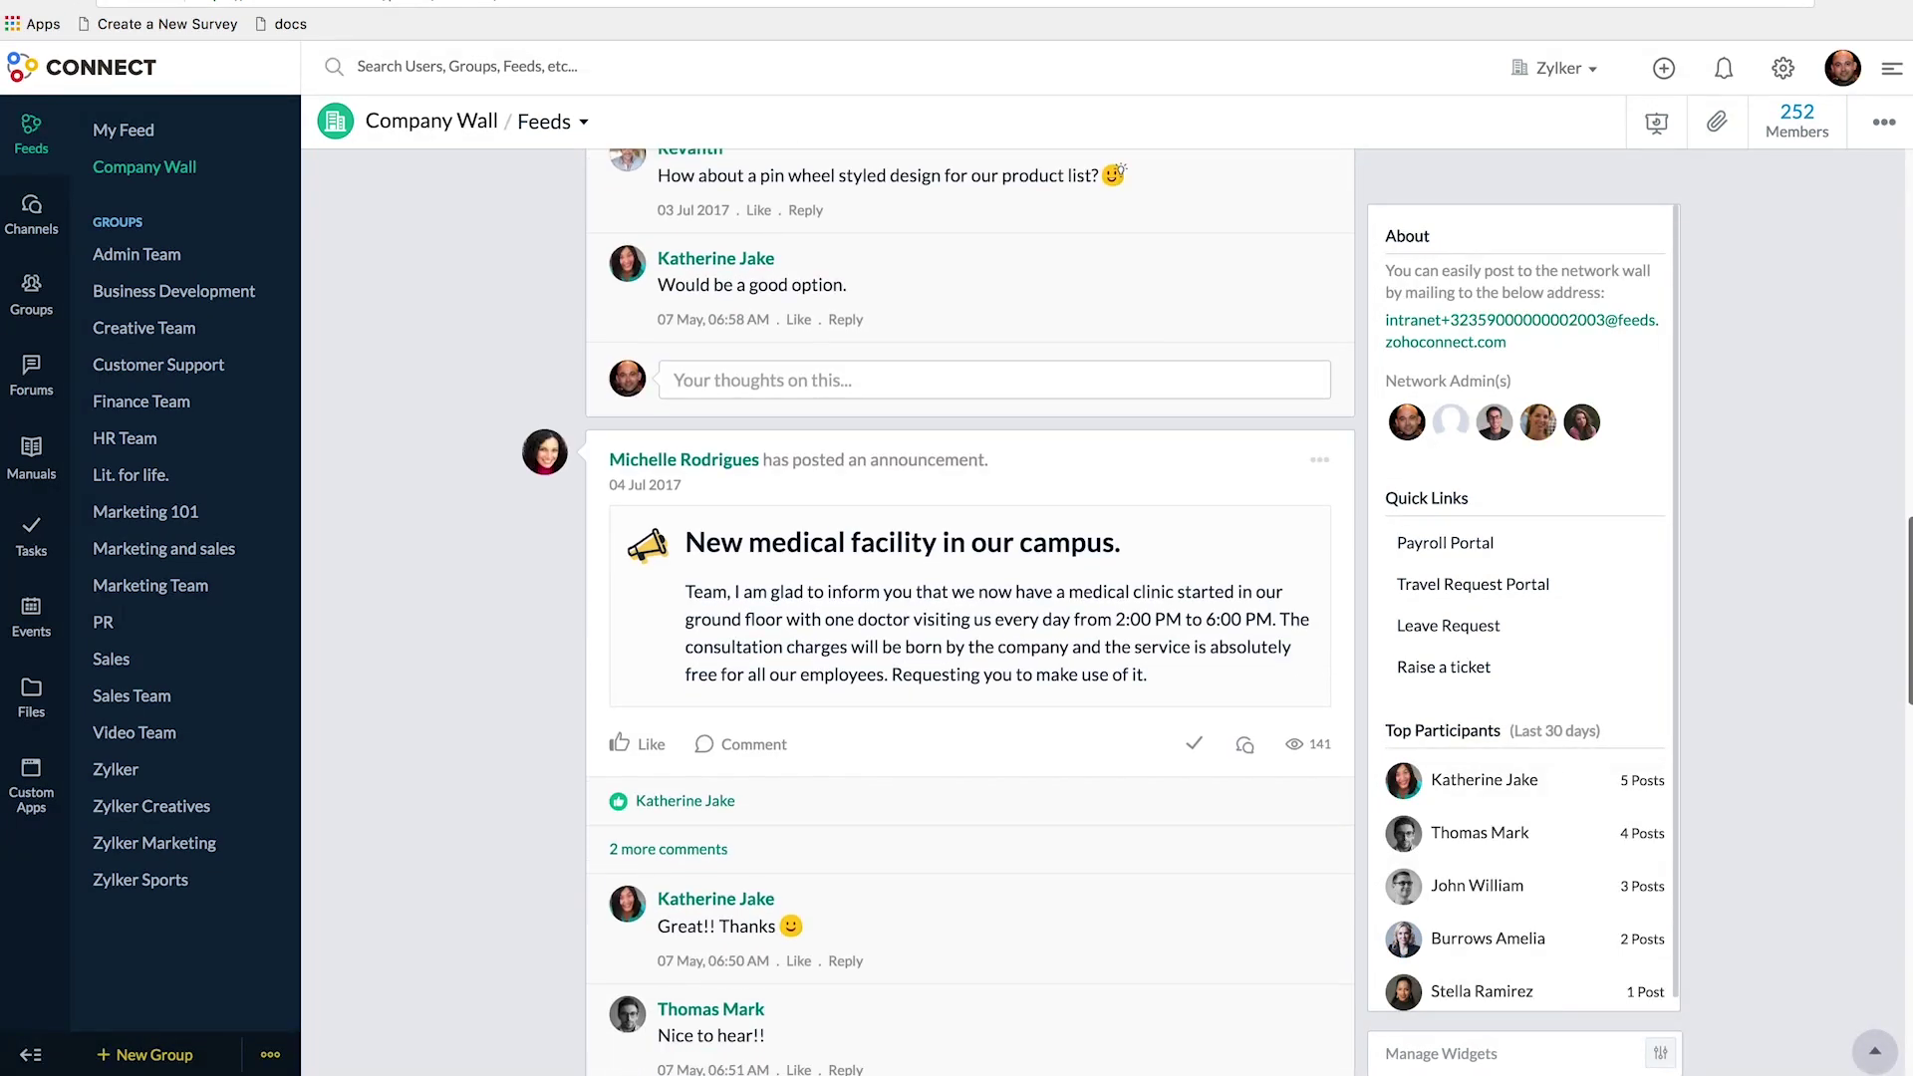
scroll(972, 607, down, 15)
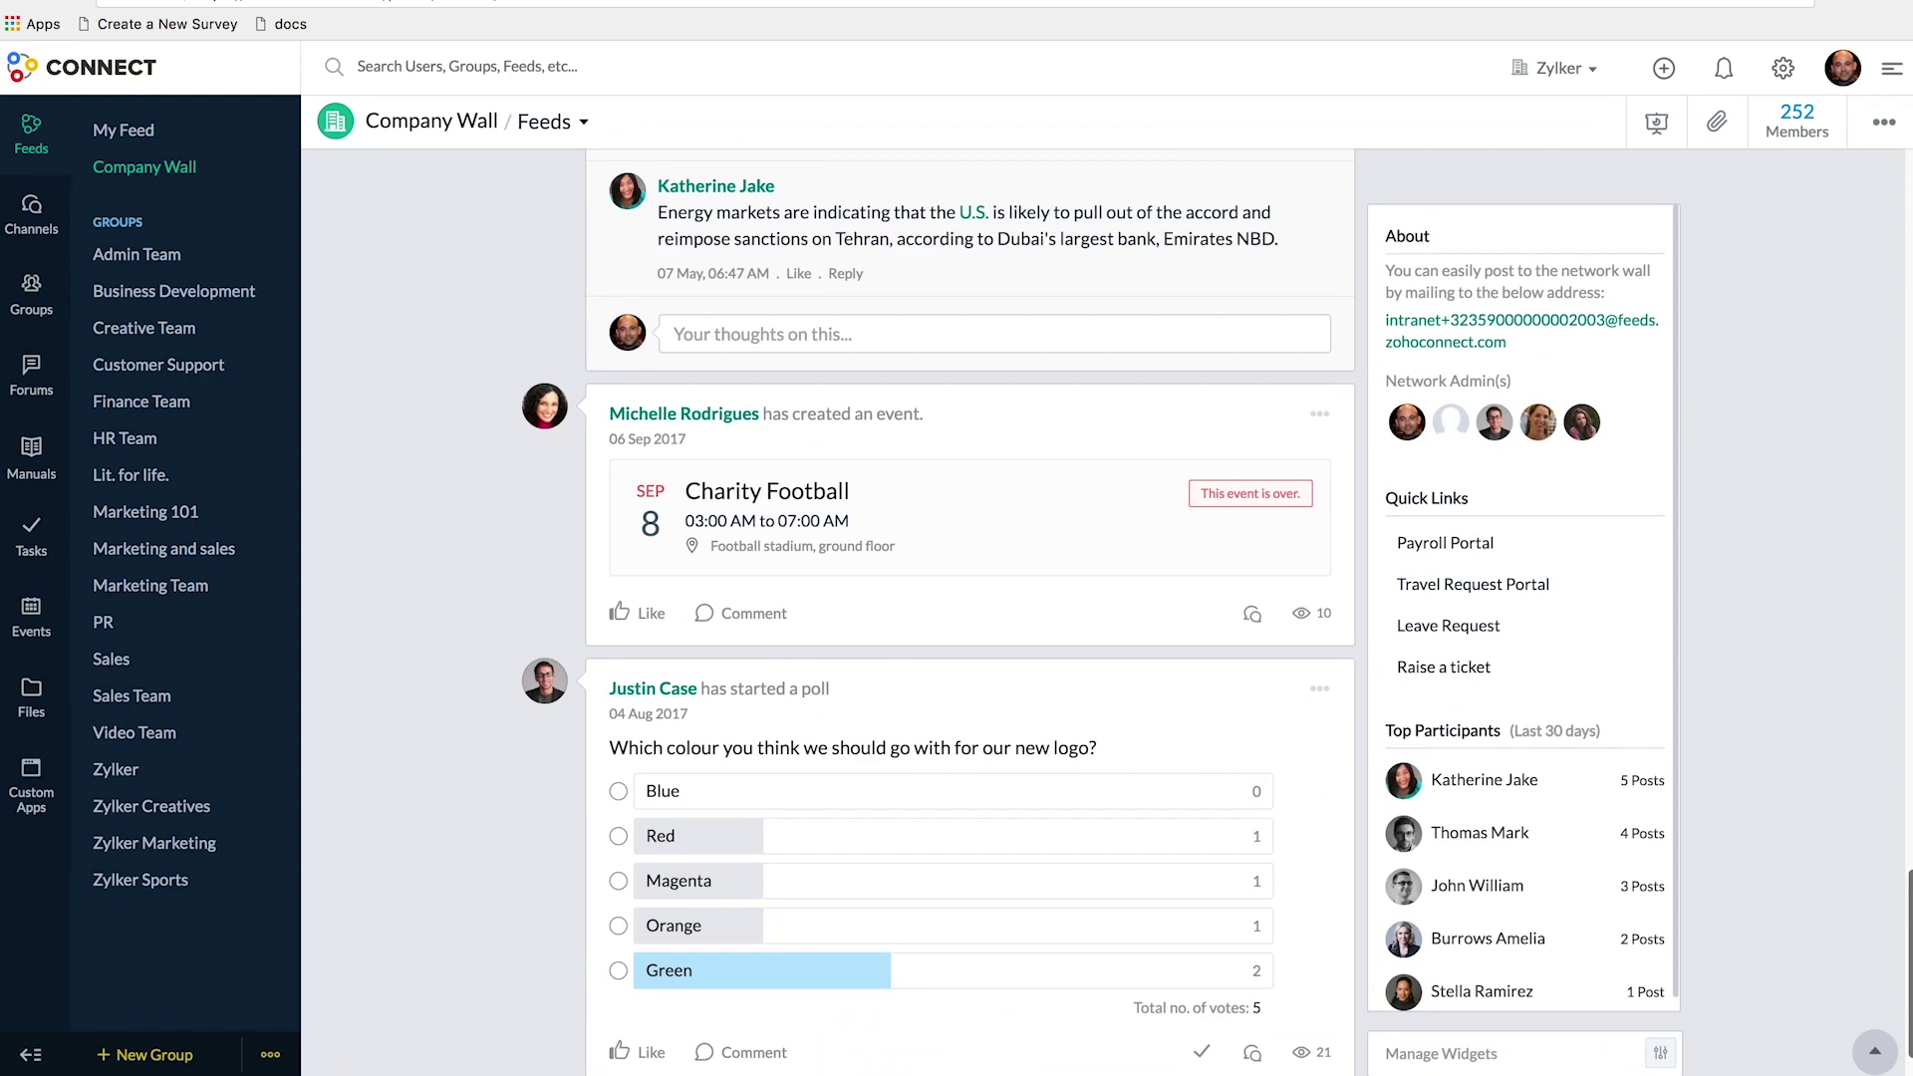
scroll(1693, 1016, up, 6)
scroll(970, 612, up, 20)
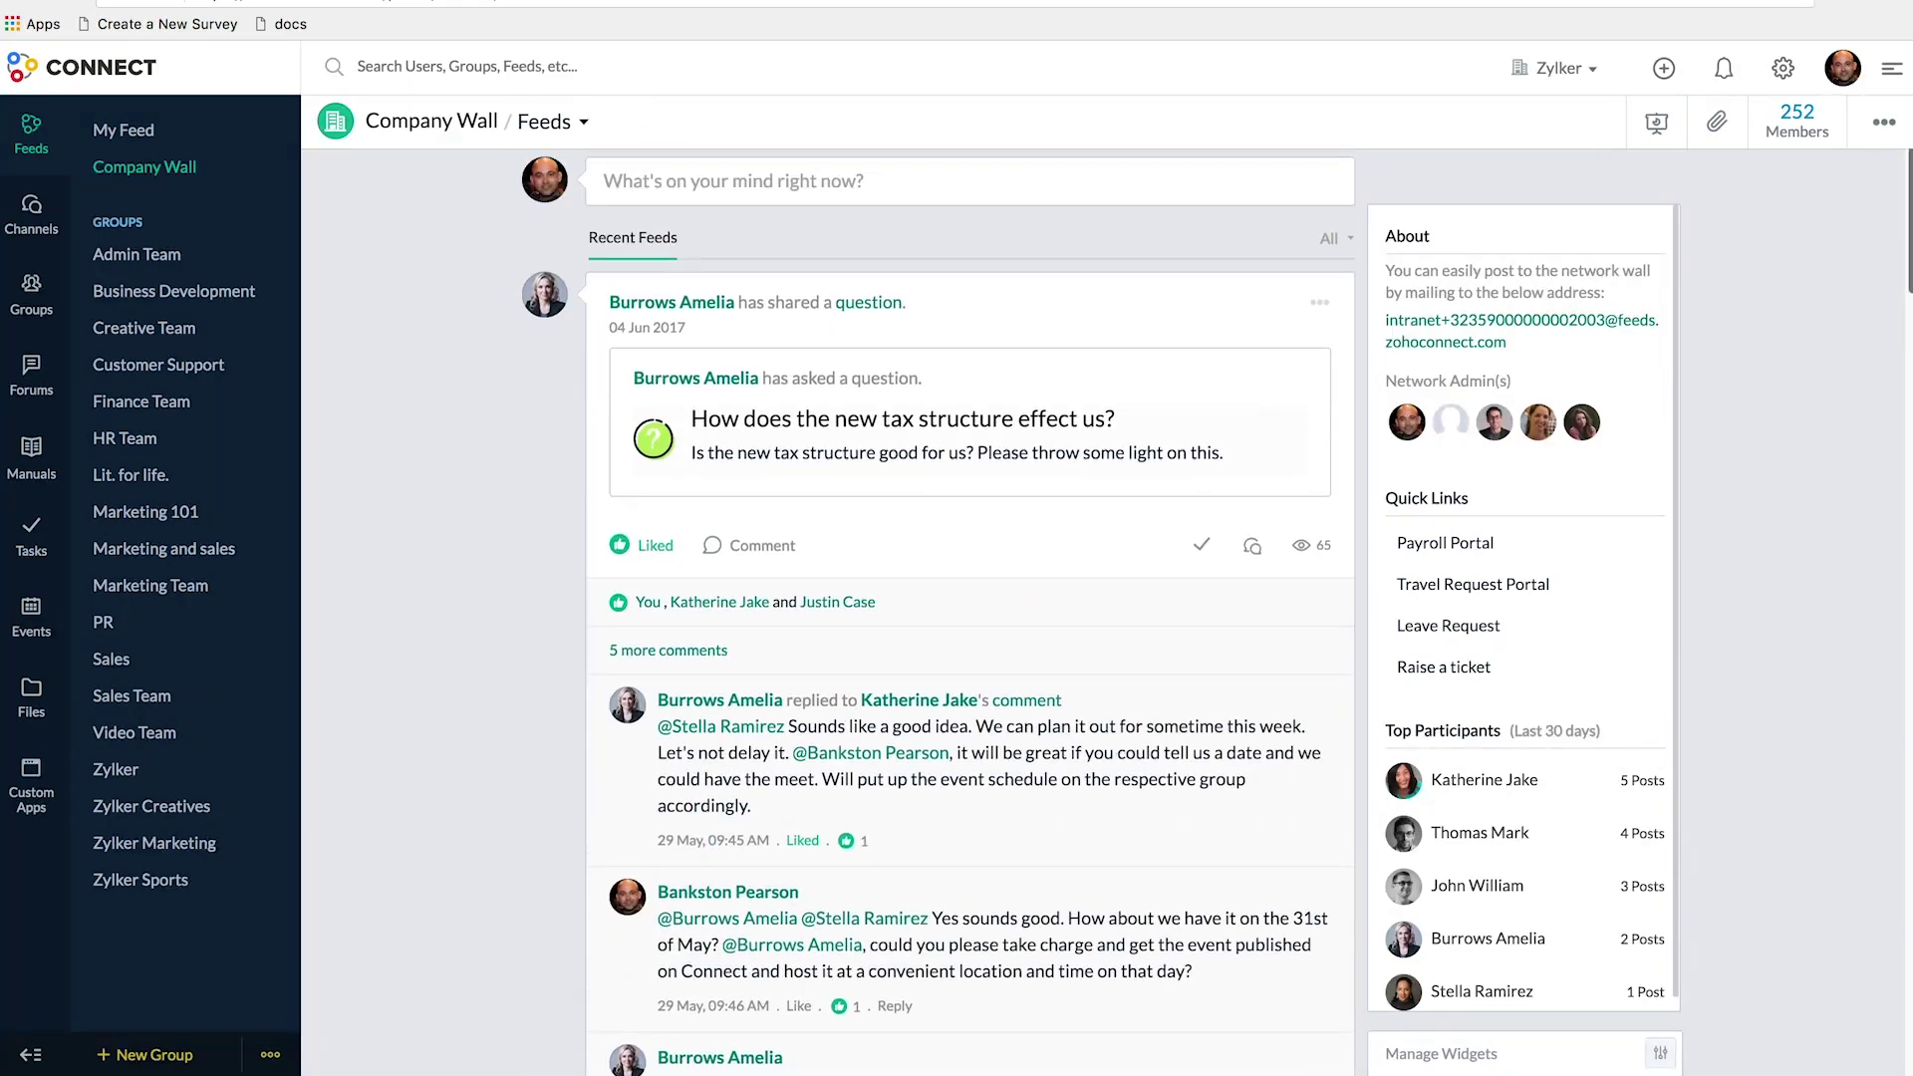
scroll(747, 498, up, 2)
click(747, 222)
text(Guys, we have meeting toda)
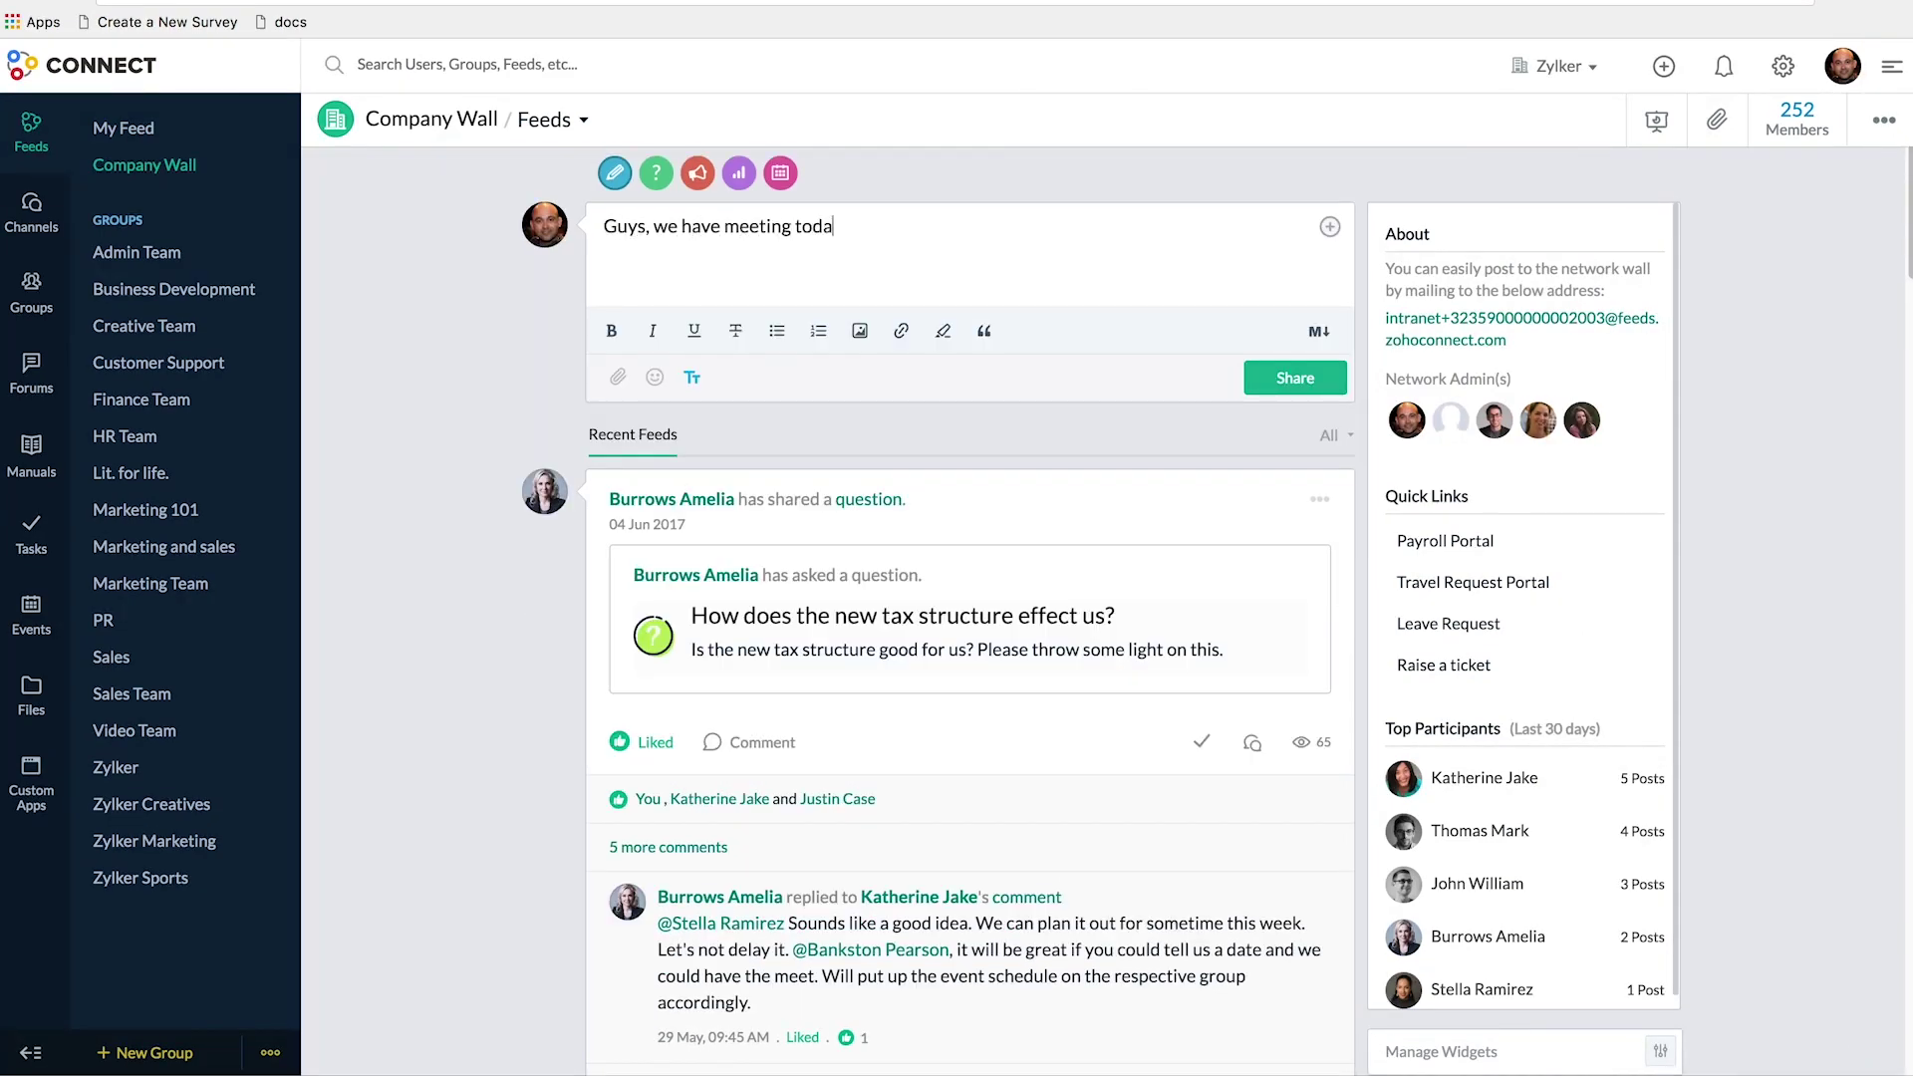
click(1293, 388)
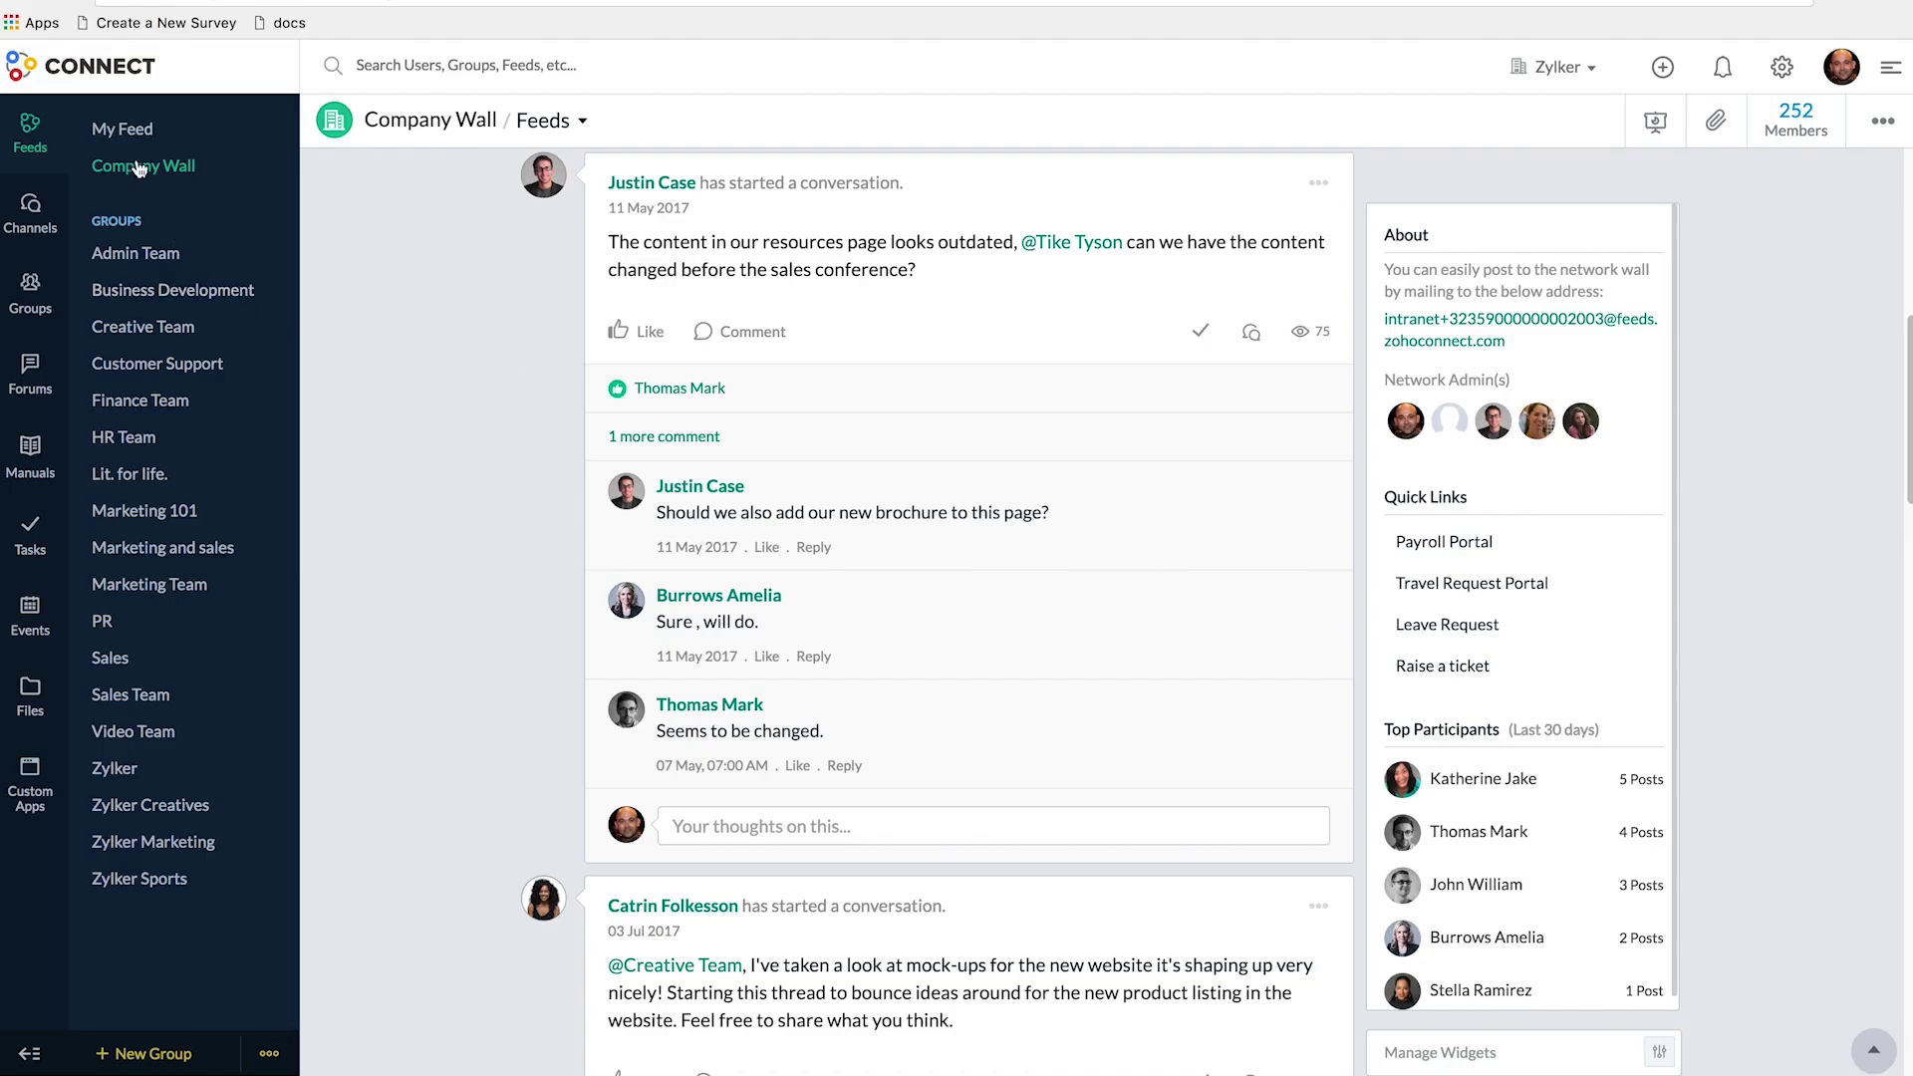
- In My Feed, react to the GDPR post with Haha
click(124, 130)
scroll(787, 583, down, 10)
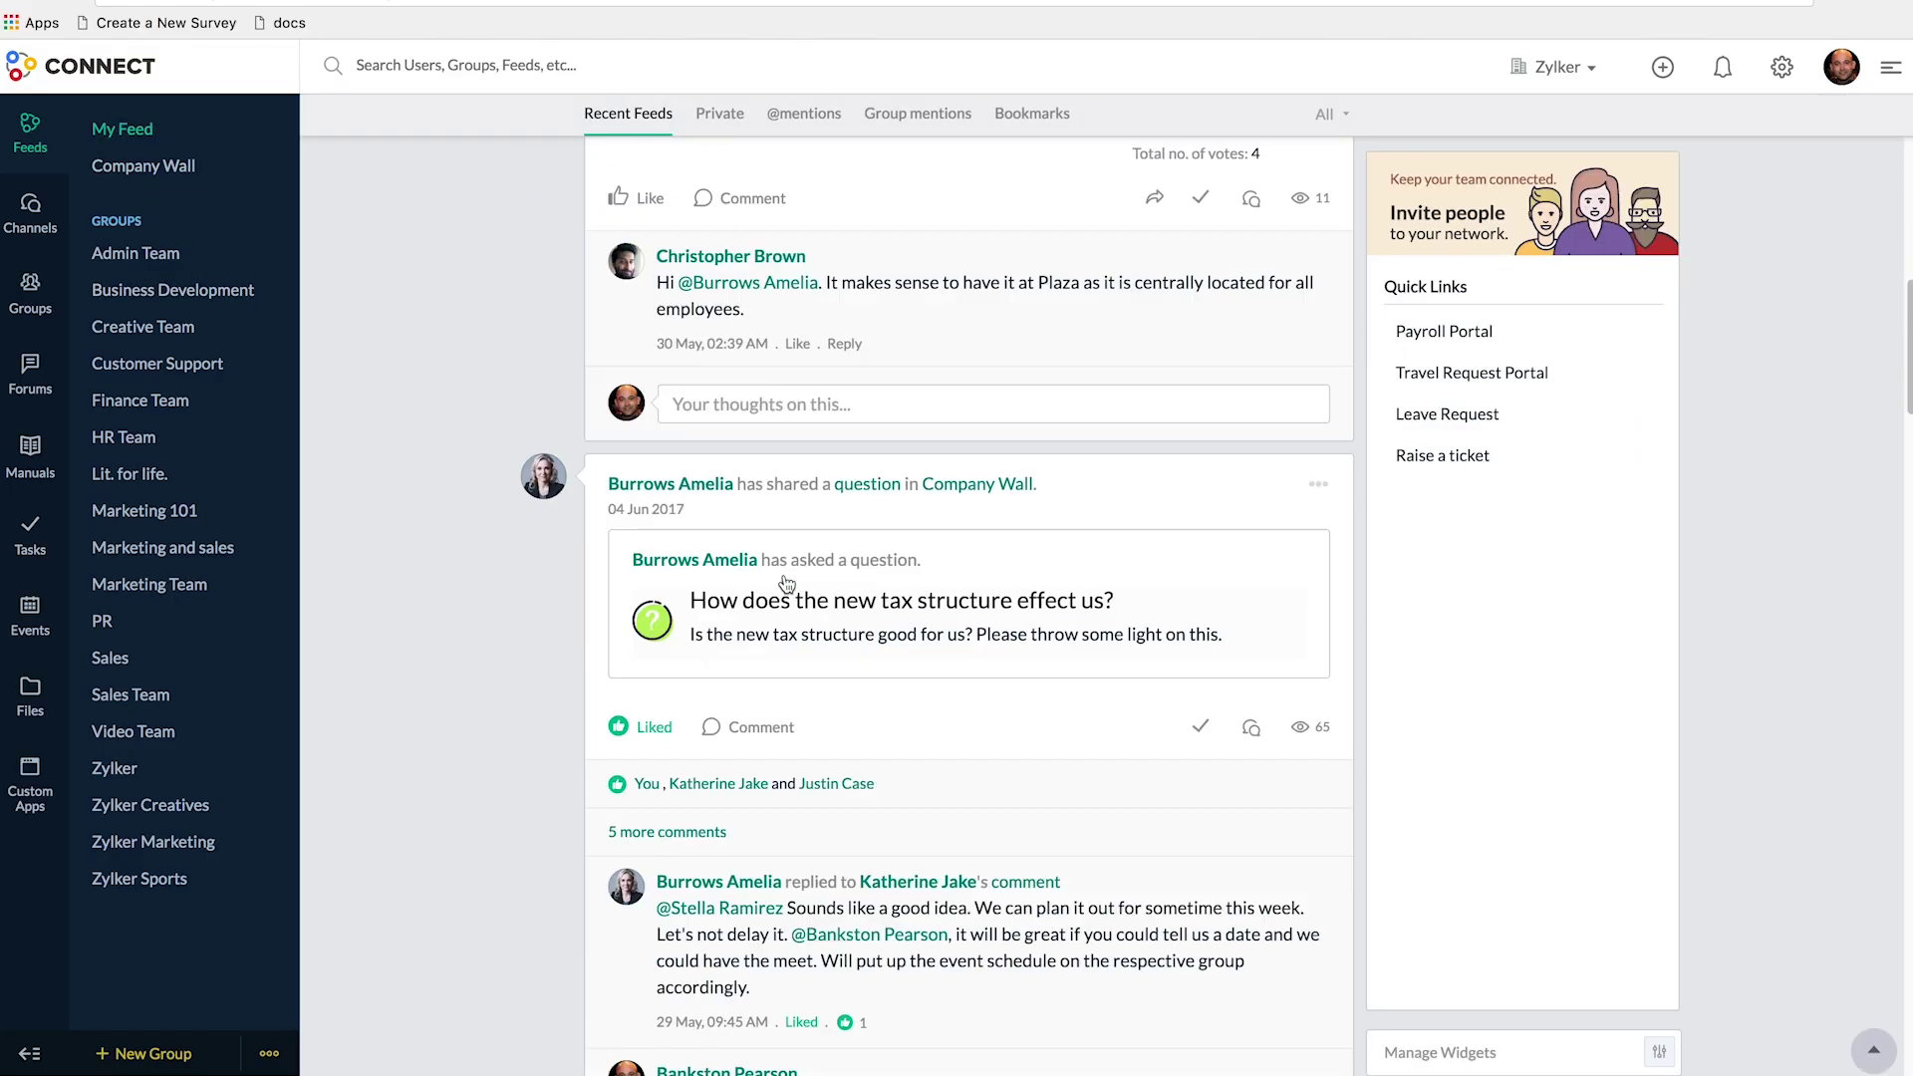
scroll(787, 582, up, 15)
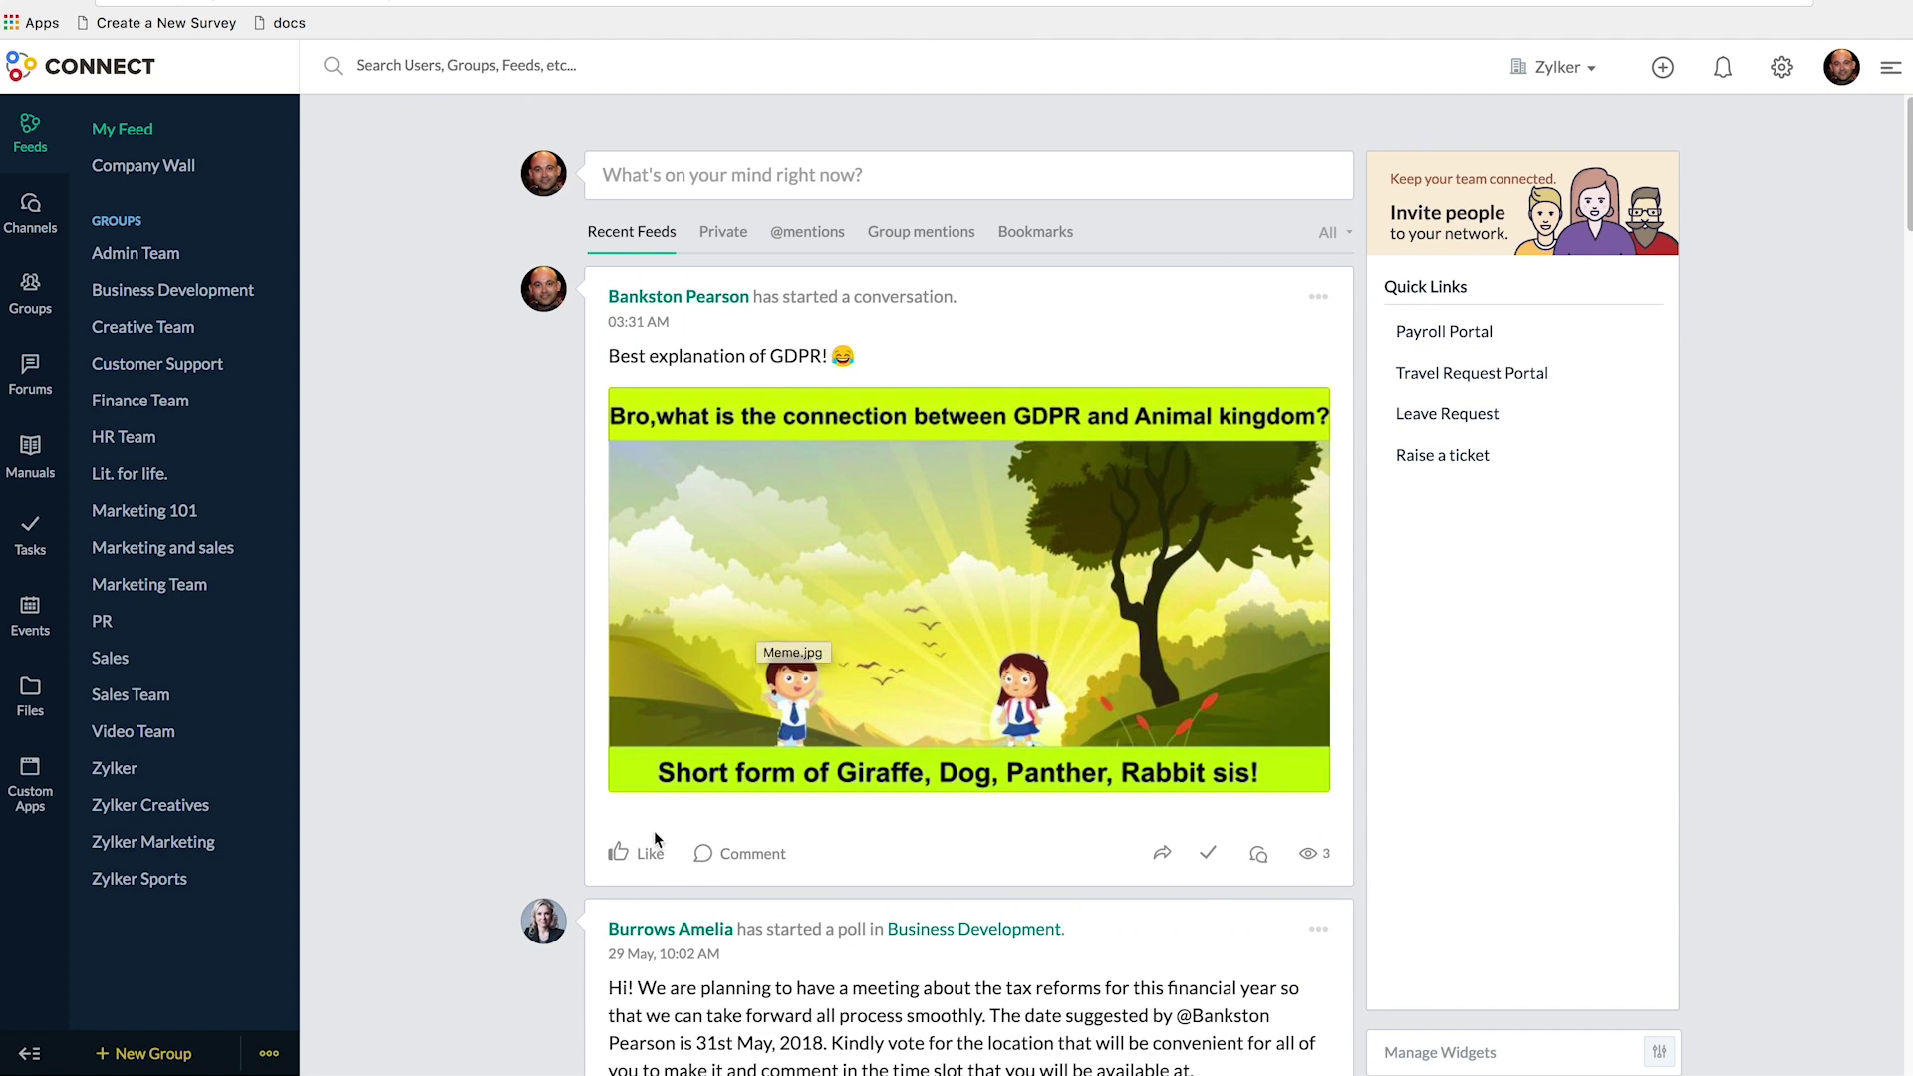
mouse_move(653, 857)
click(724, 807)
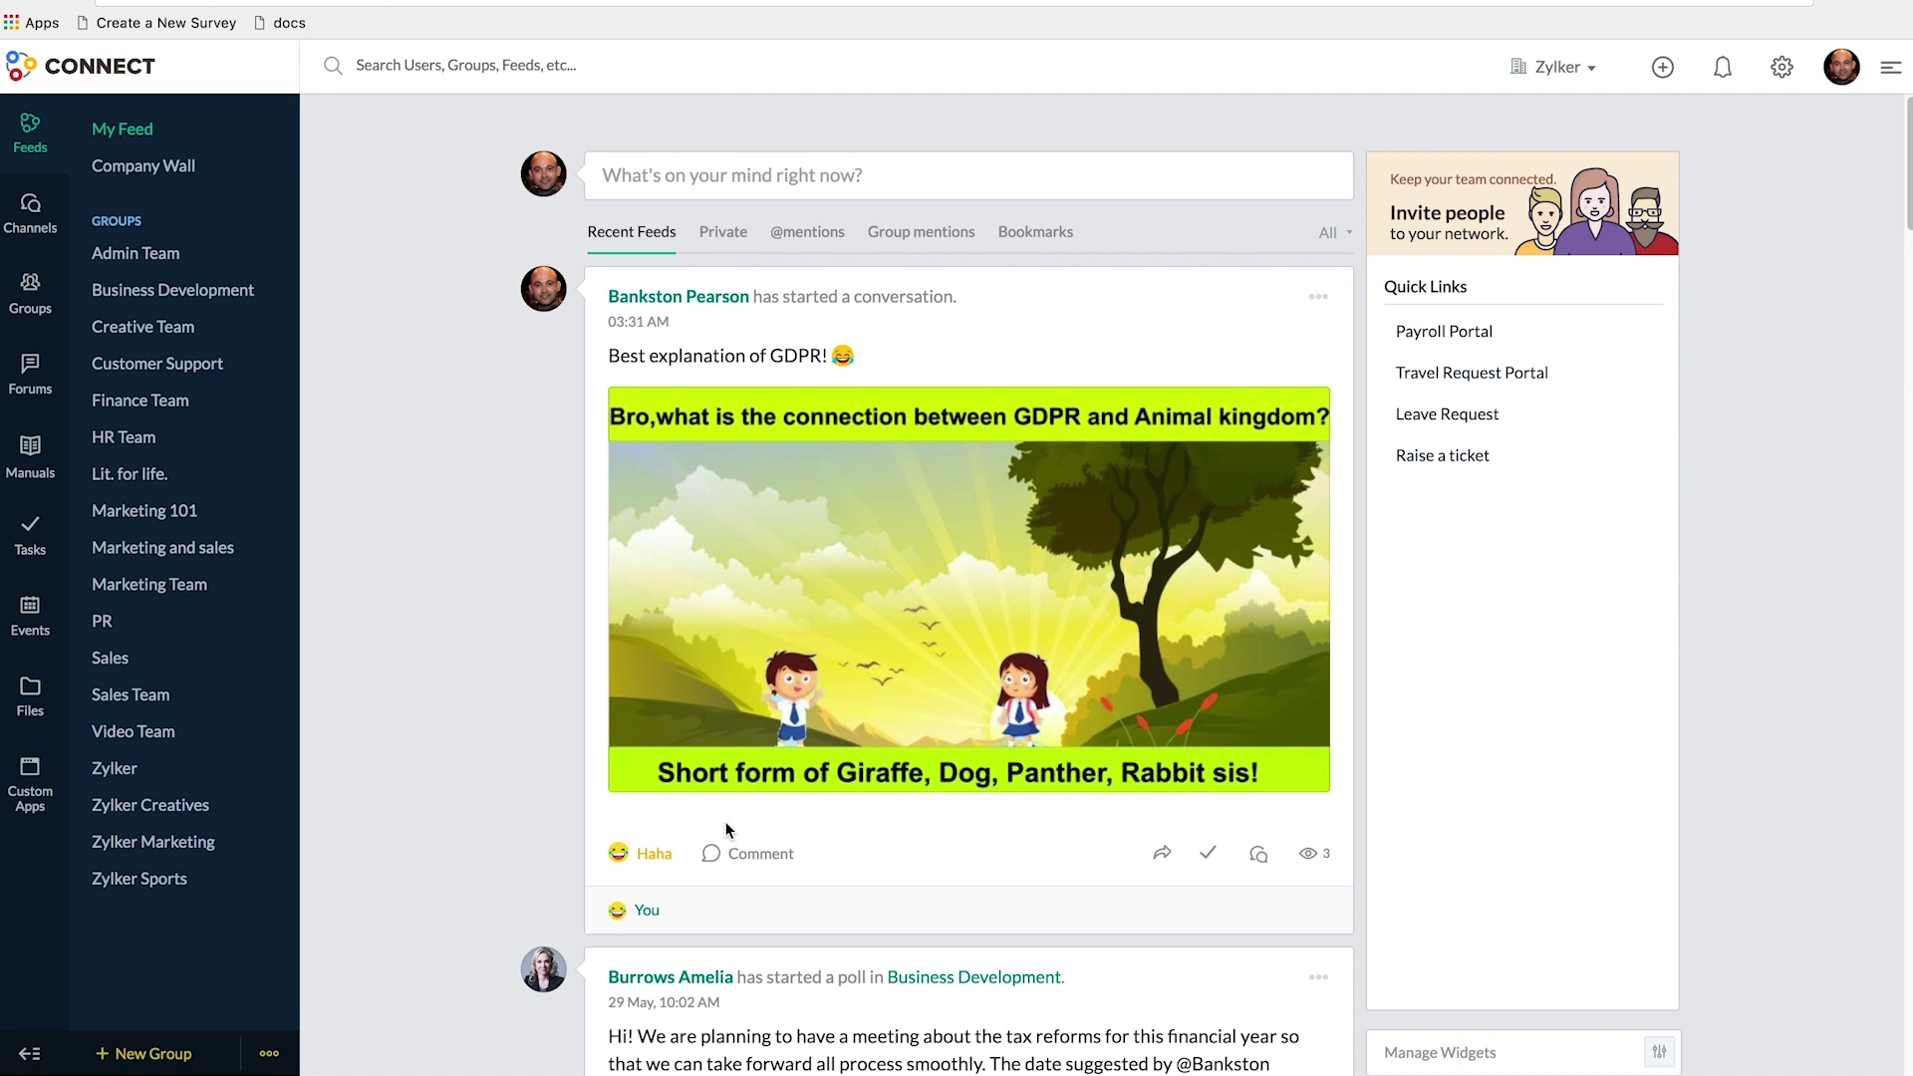
scroll(725, 830, down, 3)
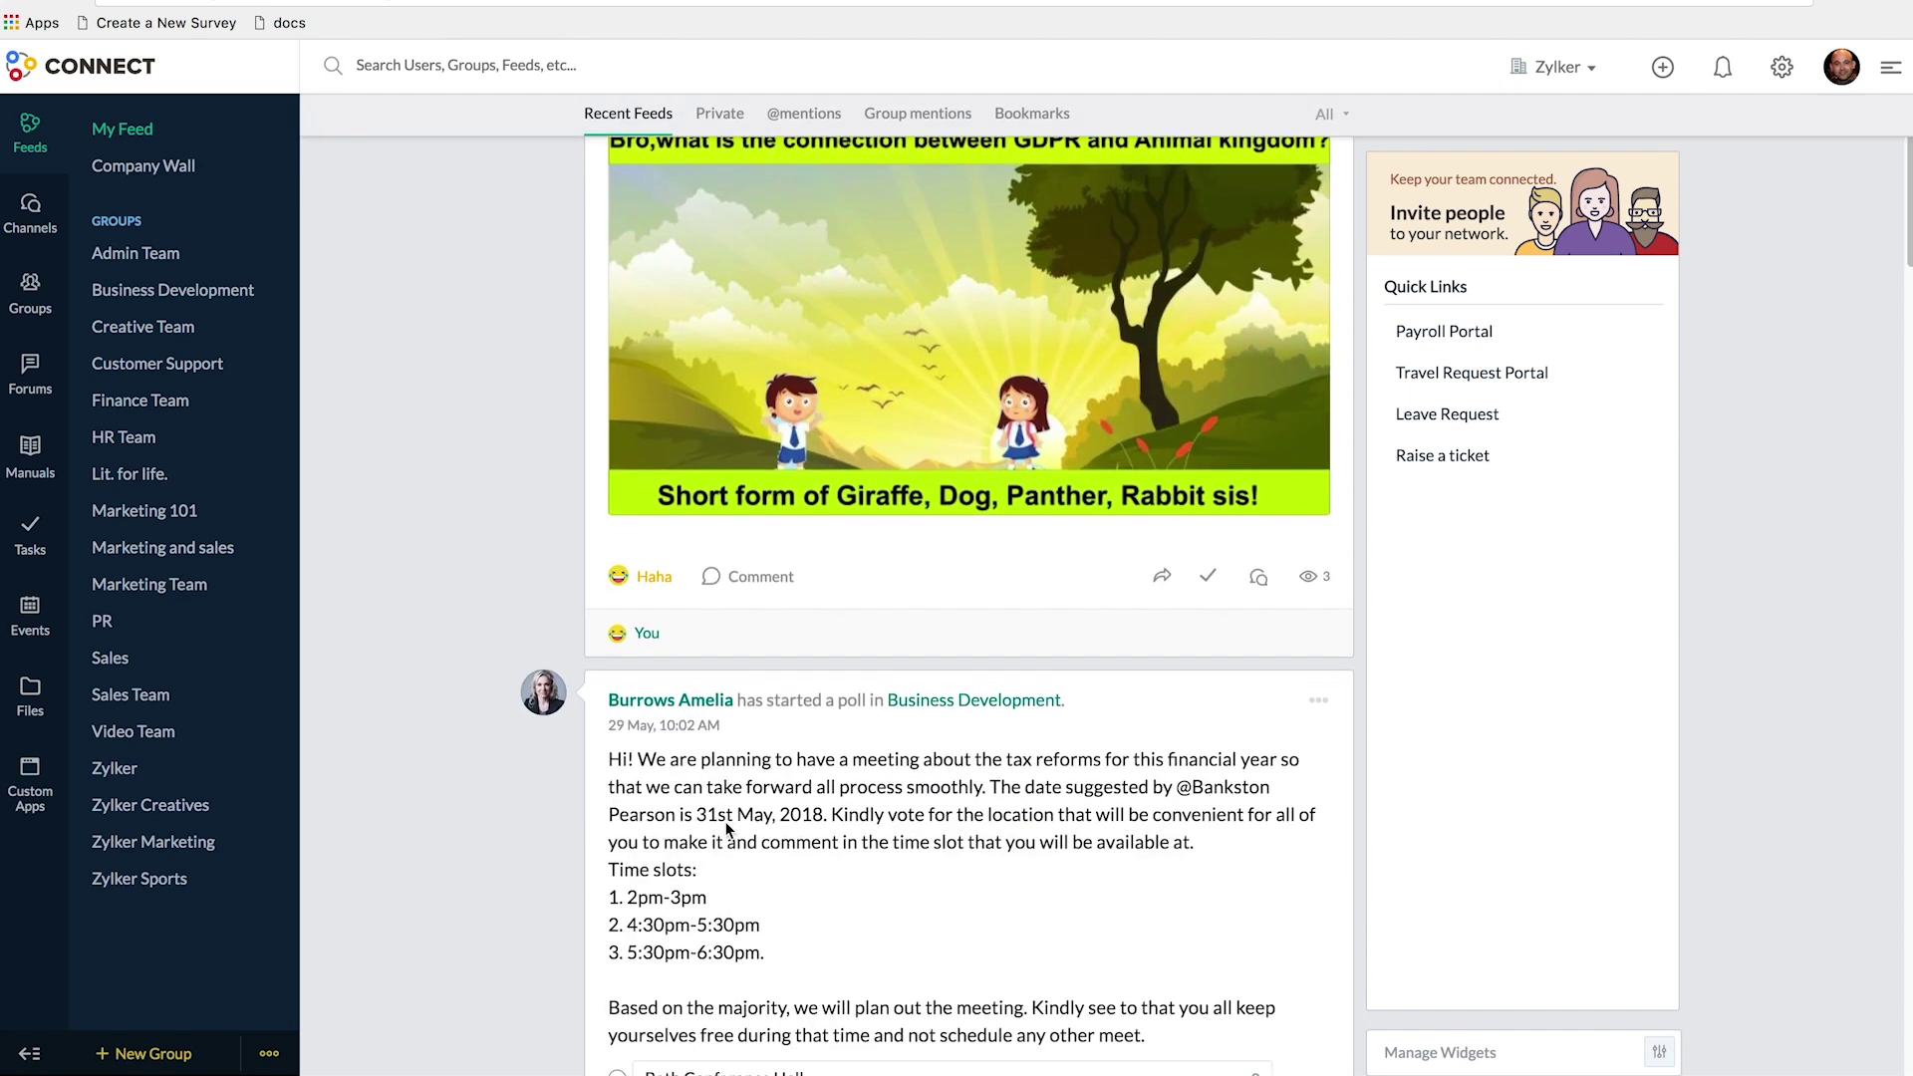
mouse_move(695, 670)
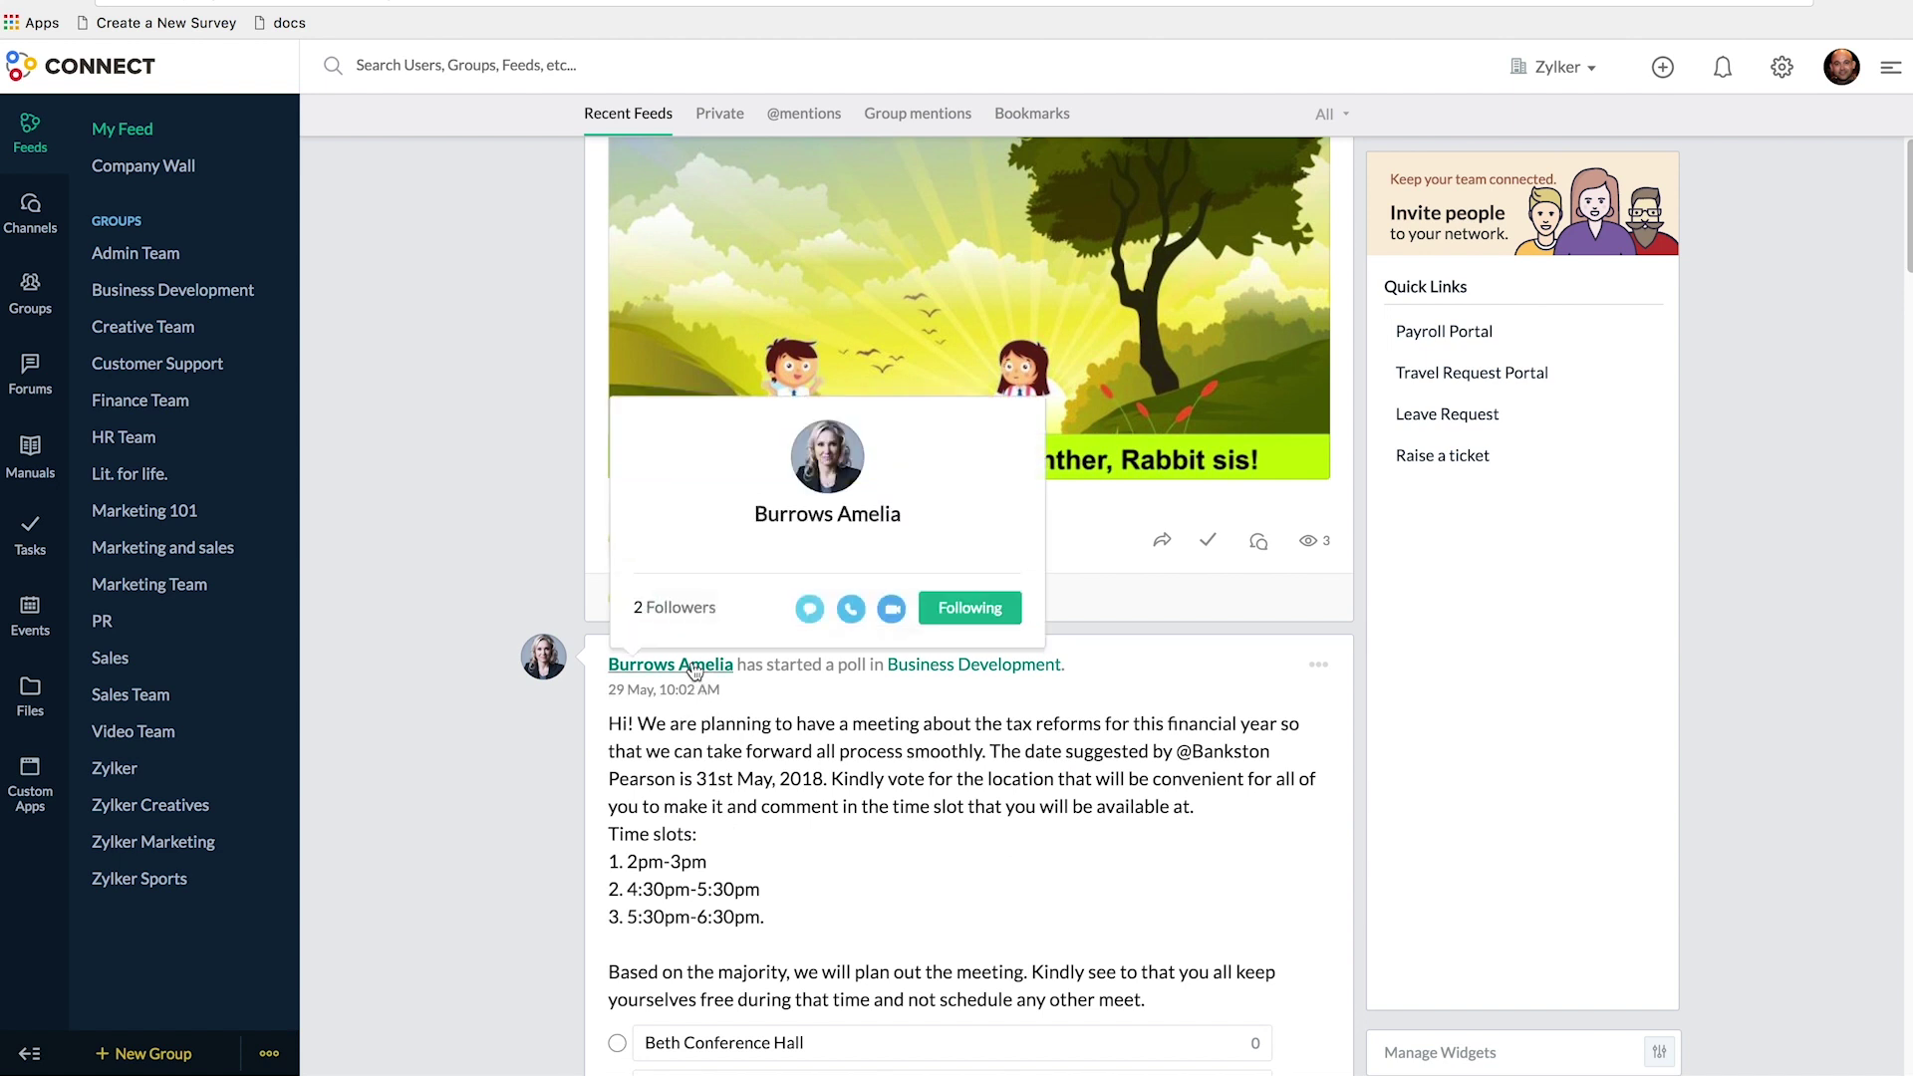
click(812, 120)
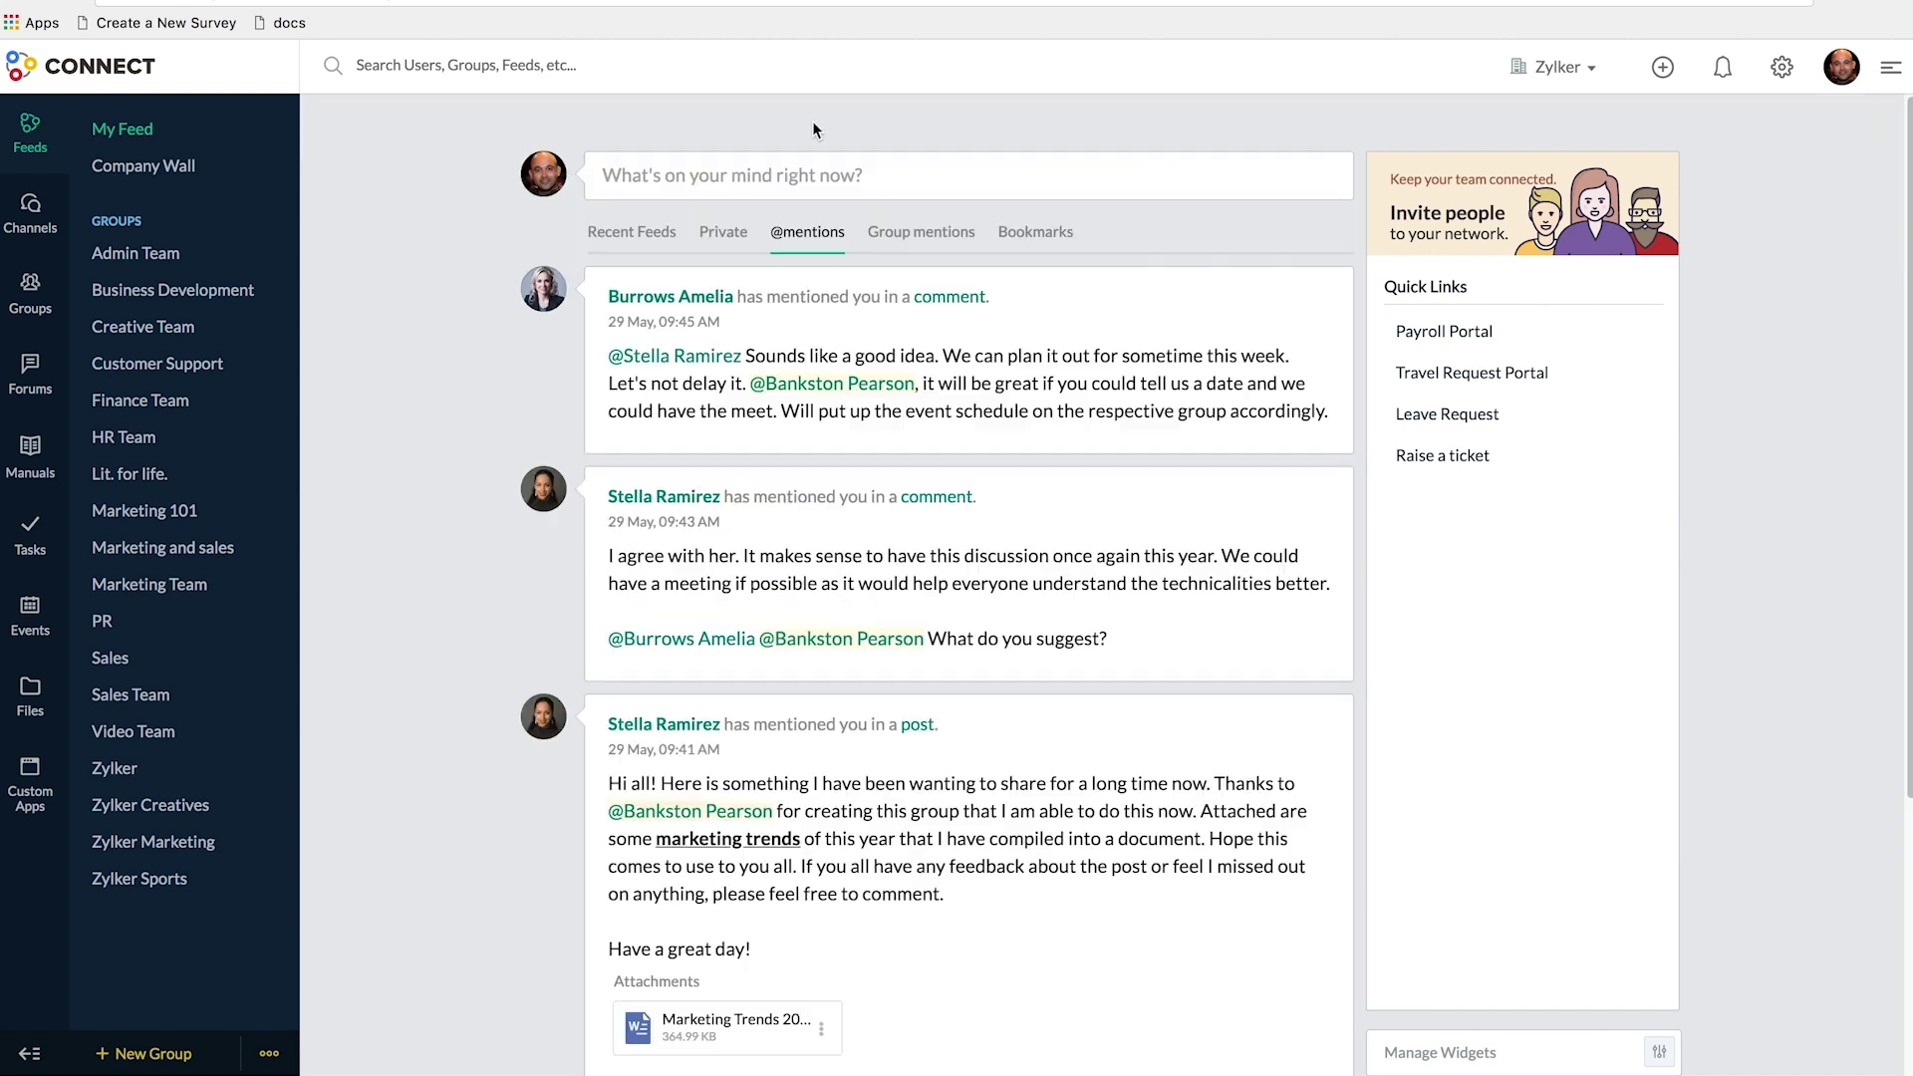
click(912, 239)
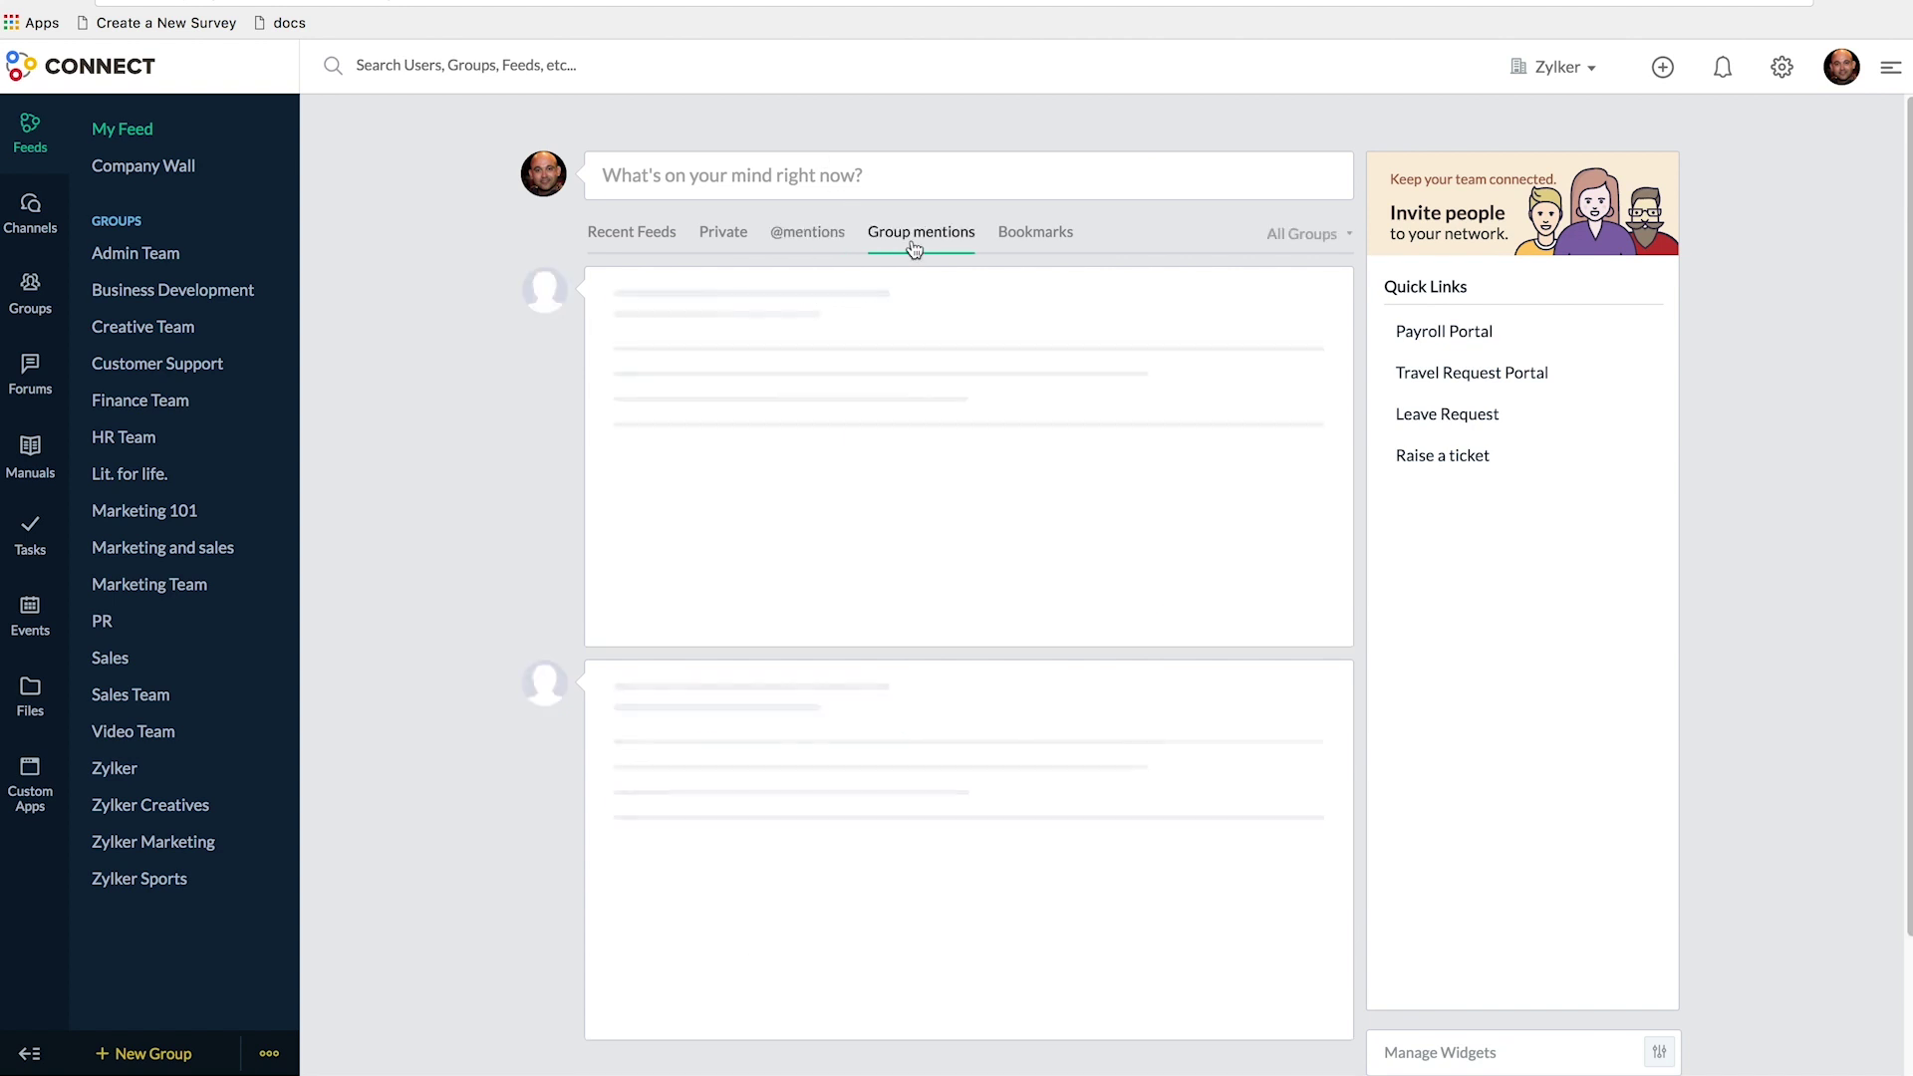
click(628, 237)
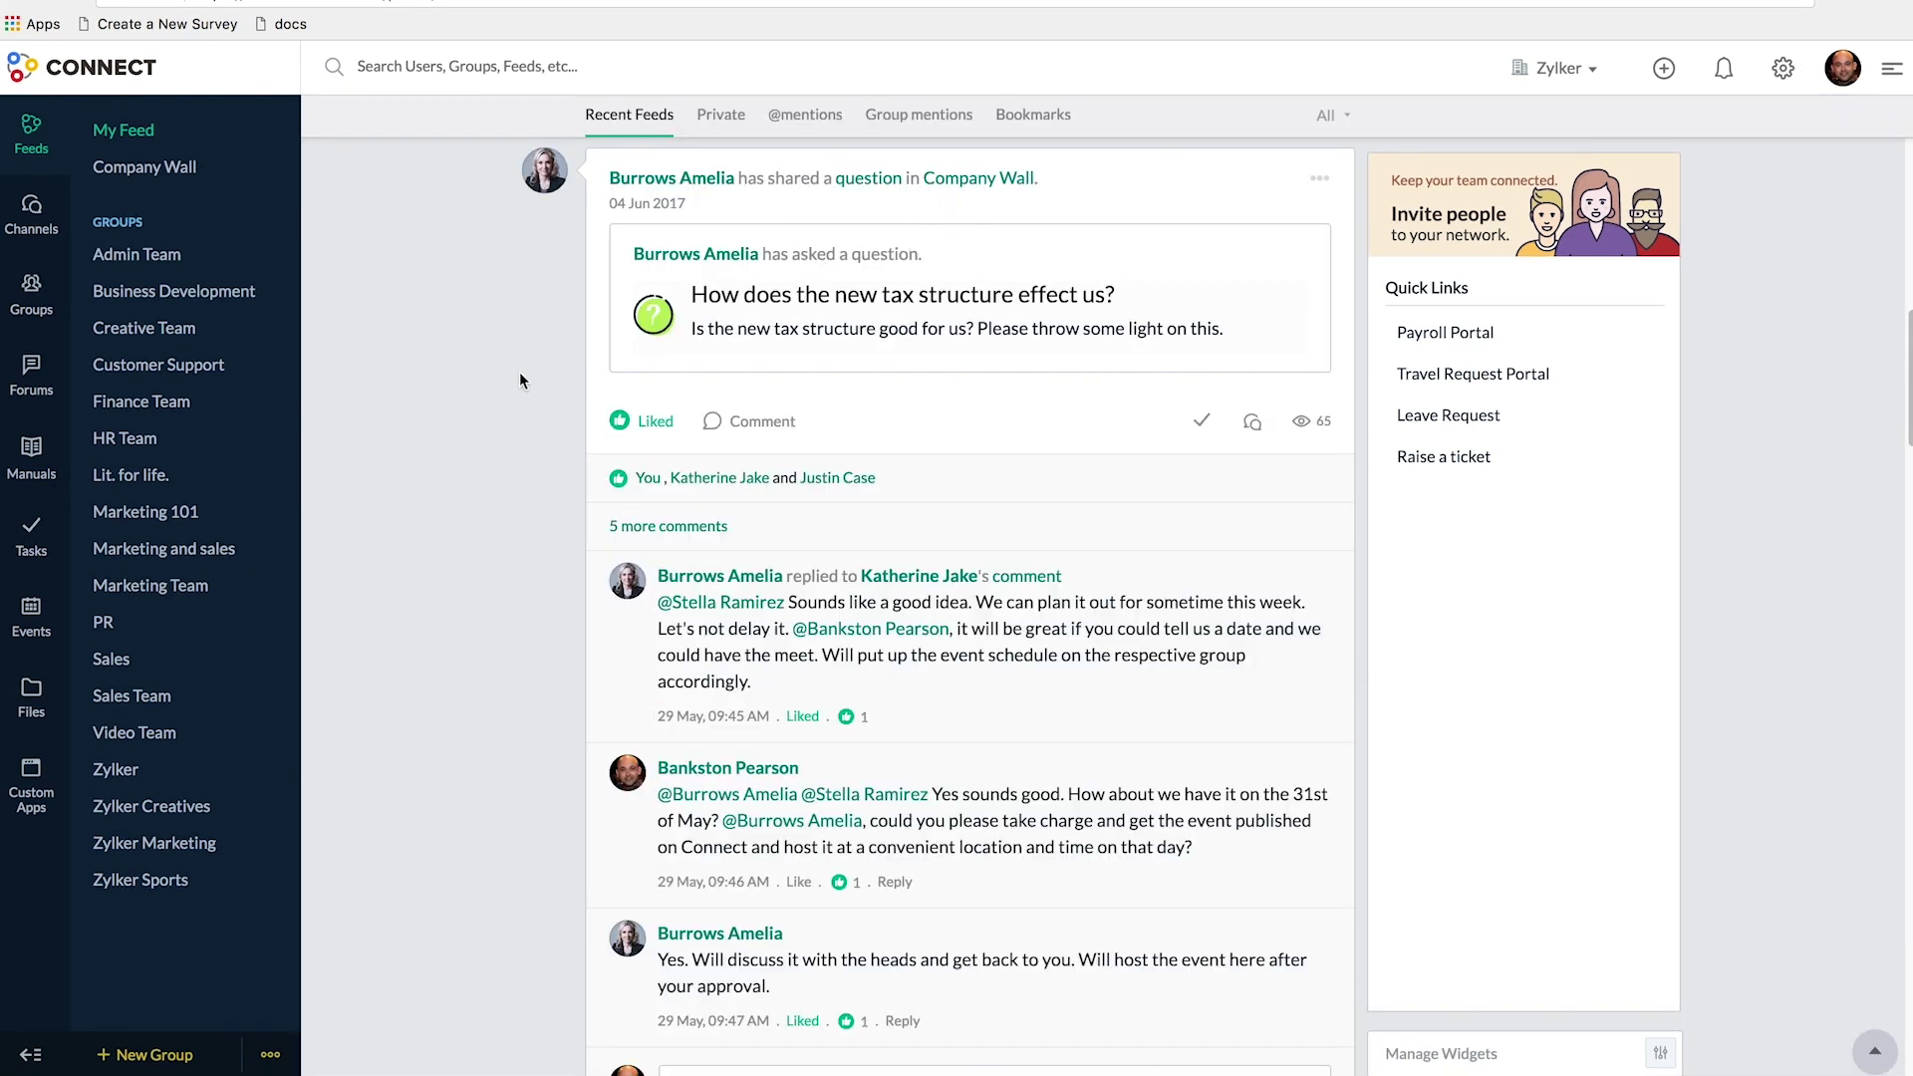
click(134, 269)
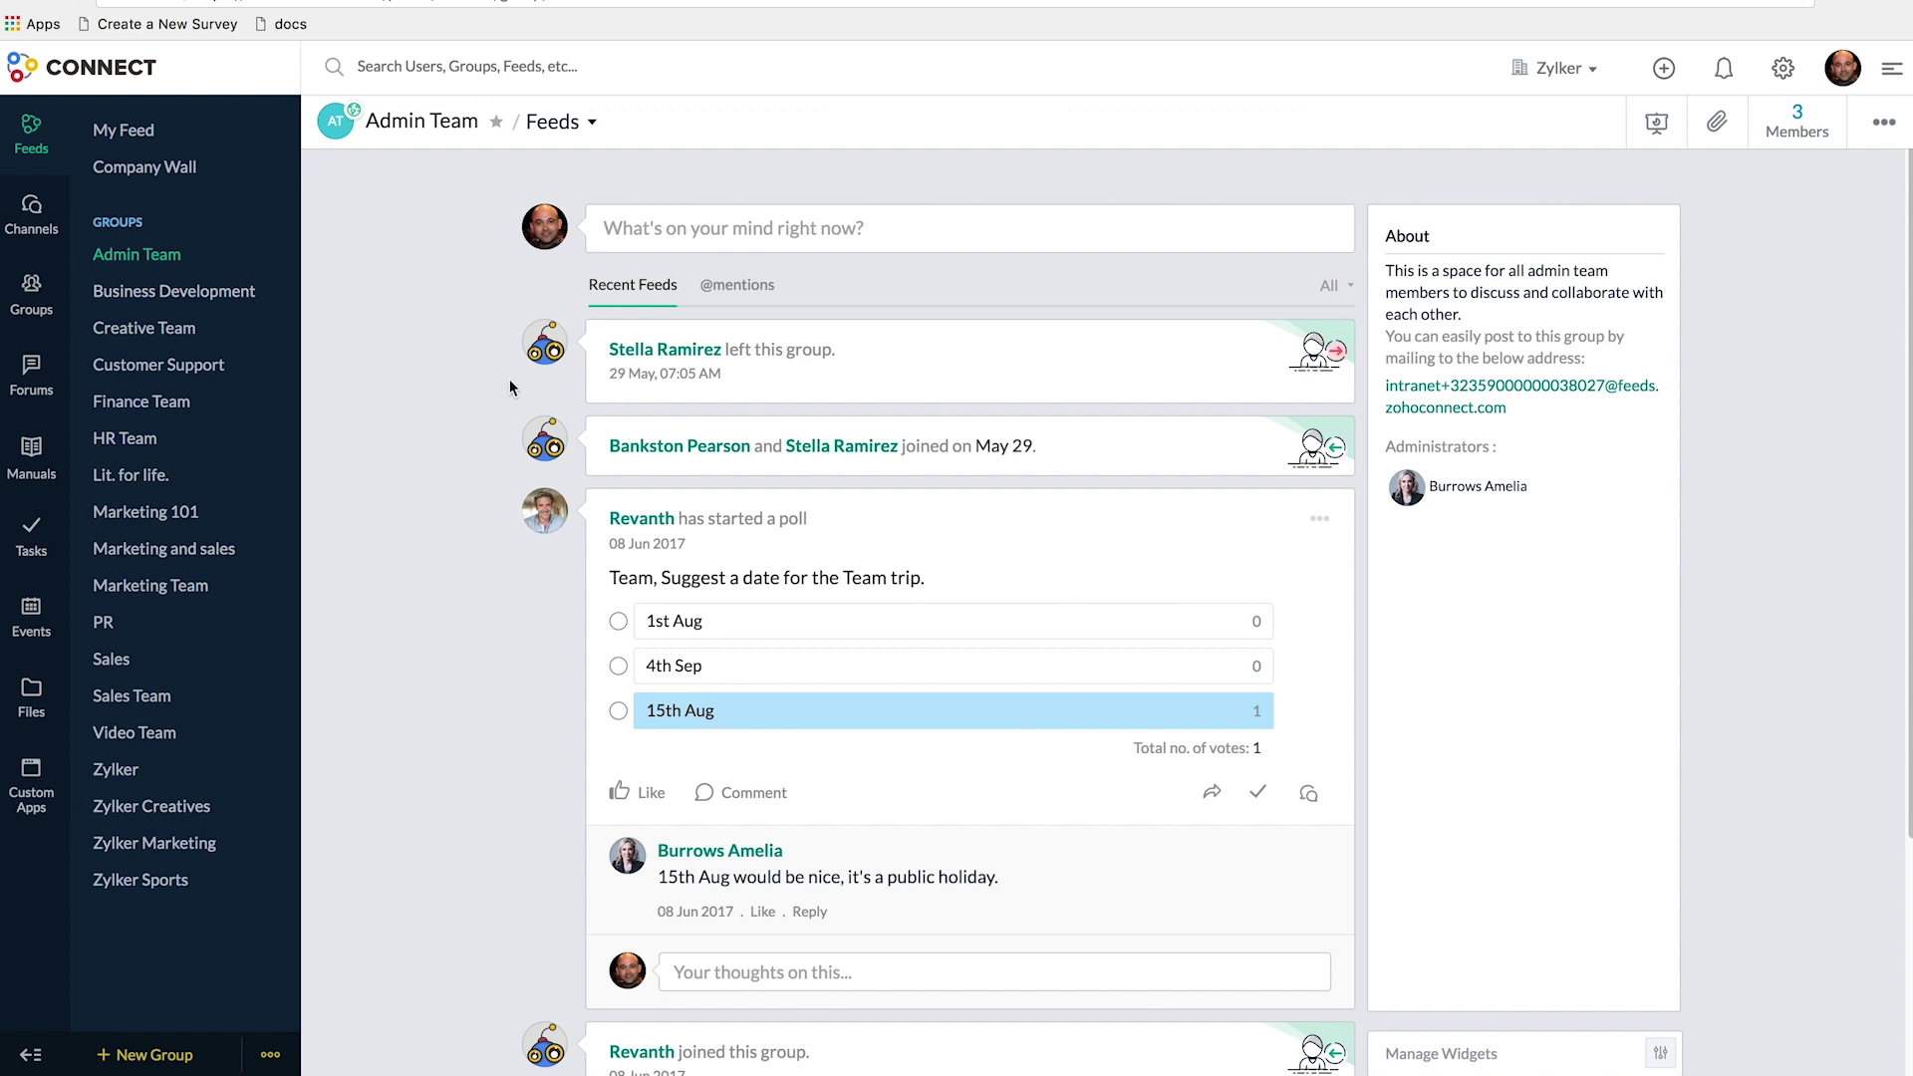
- Open the Admin Team post box to begin an announcement
click(682, 242)
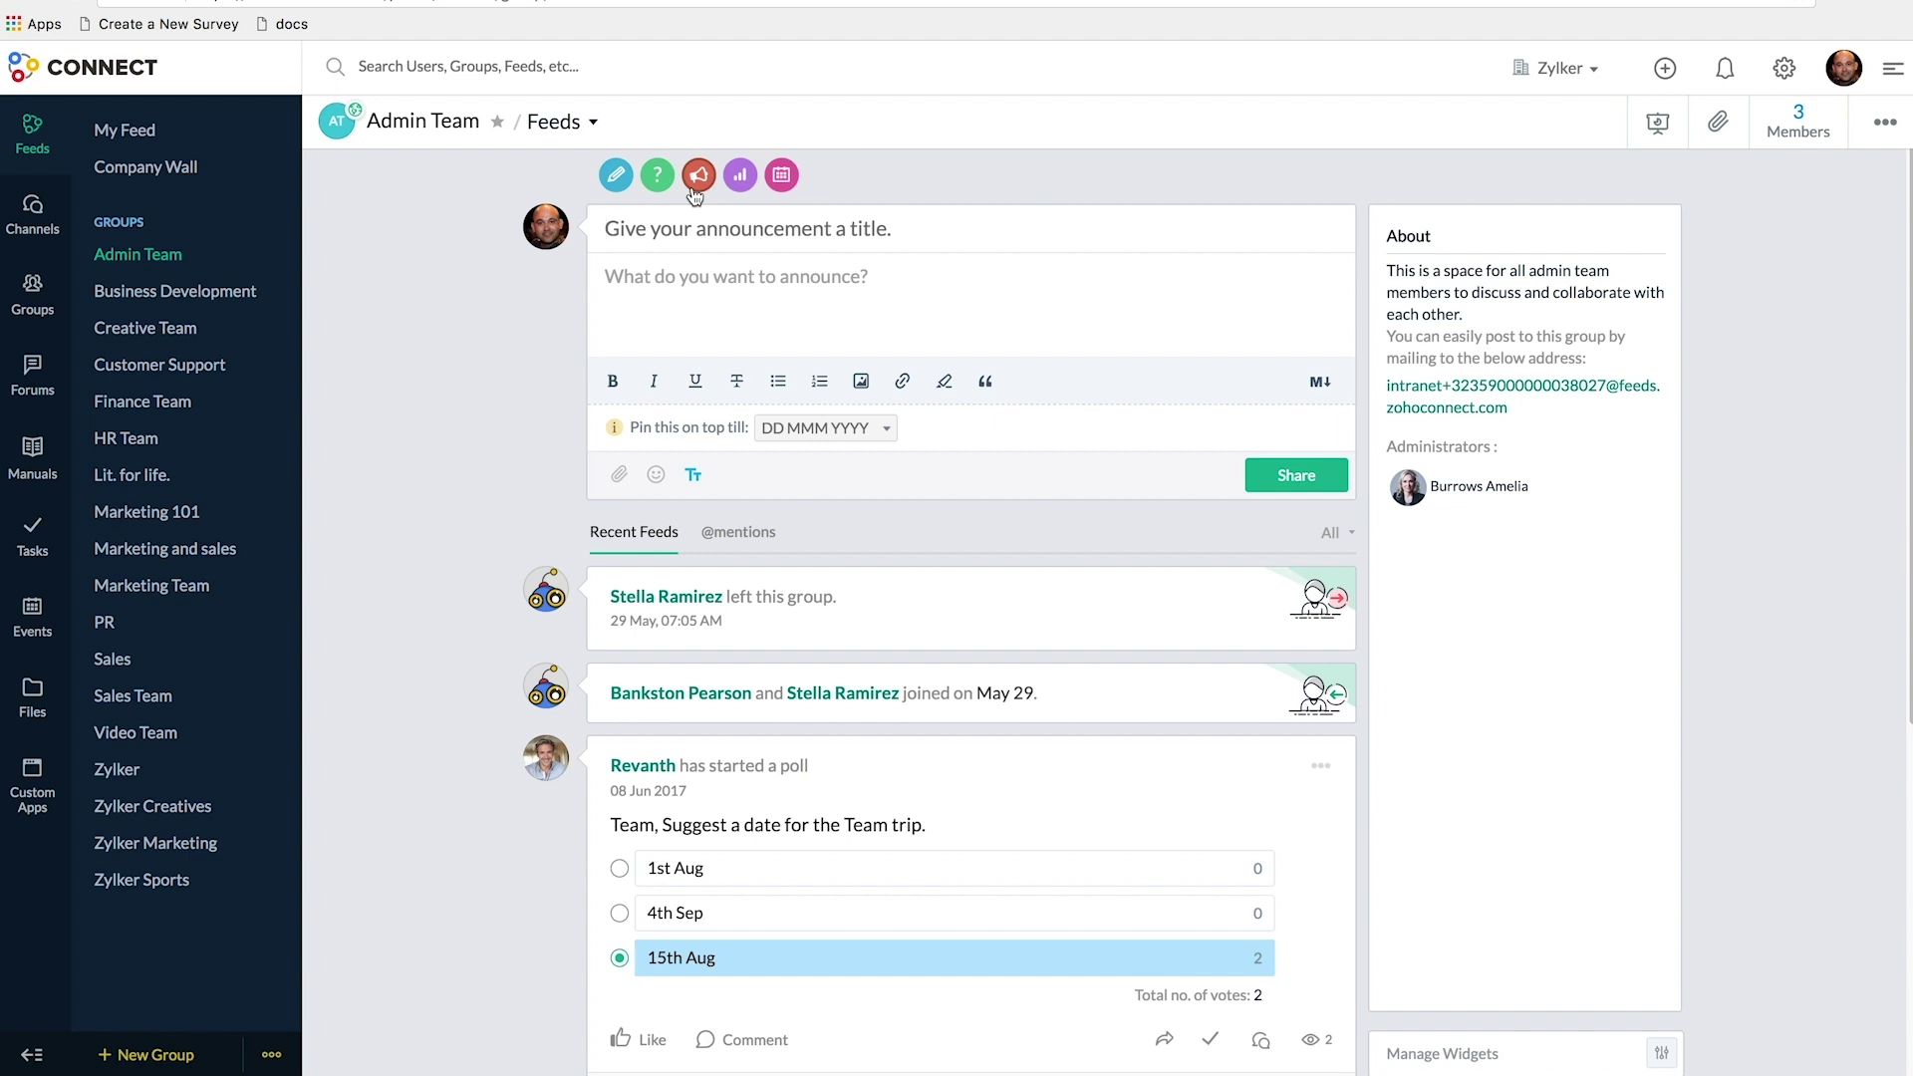
- Share announcement 'New Launch!' saying 'Launching a new book! Stay tuned.', pinned until 20 Jun 2018
text(New Launch!)
key(Tab)
text(Launching a new book! Stay tuned.)
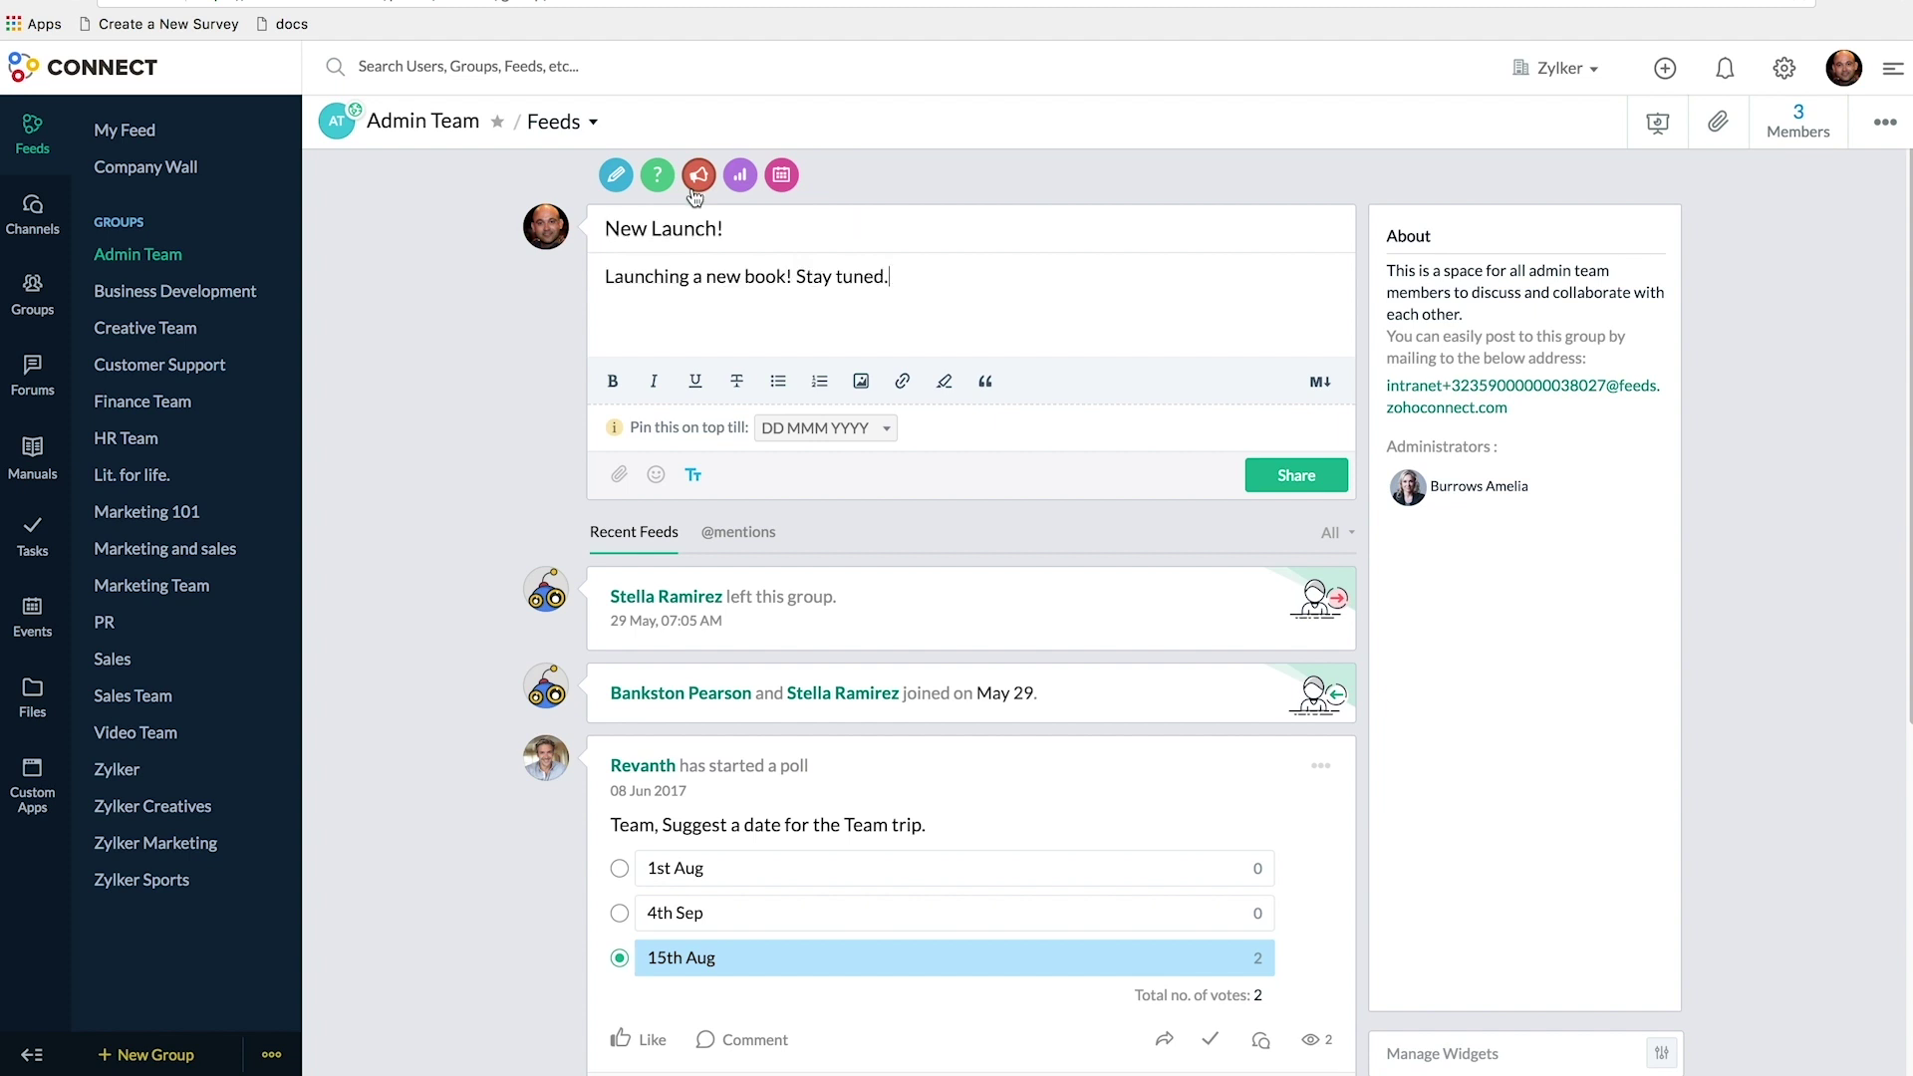
click(879, 435)
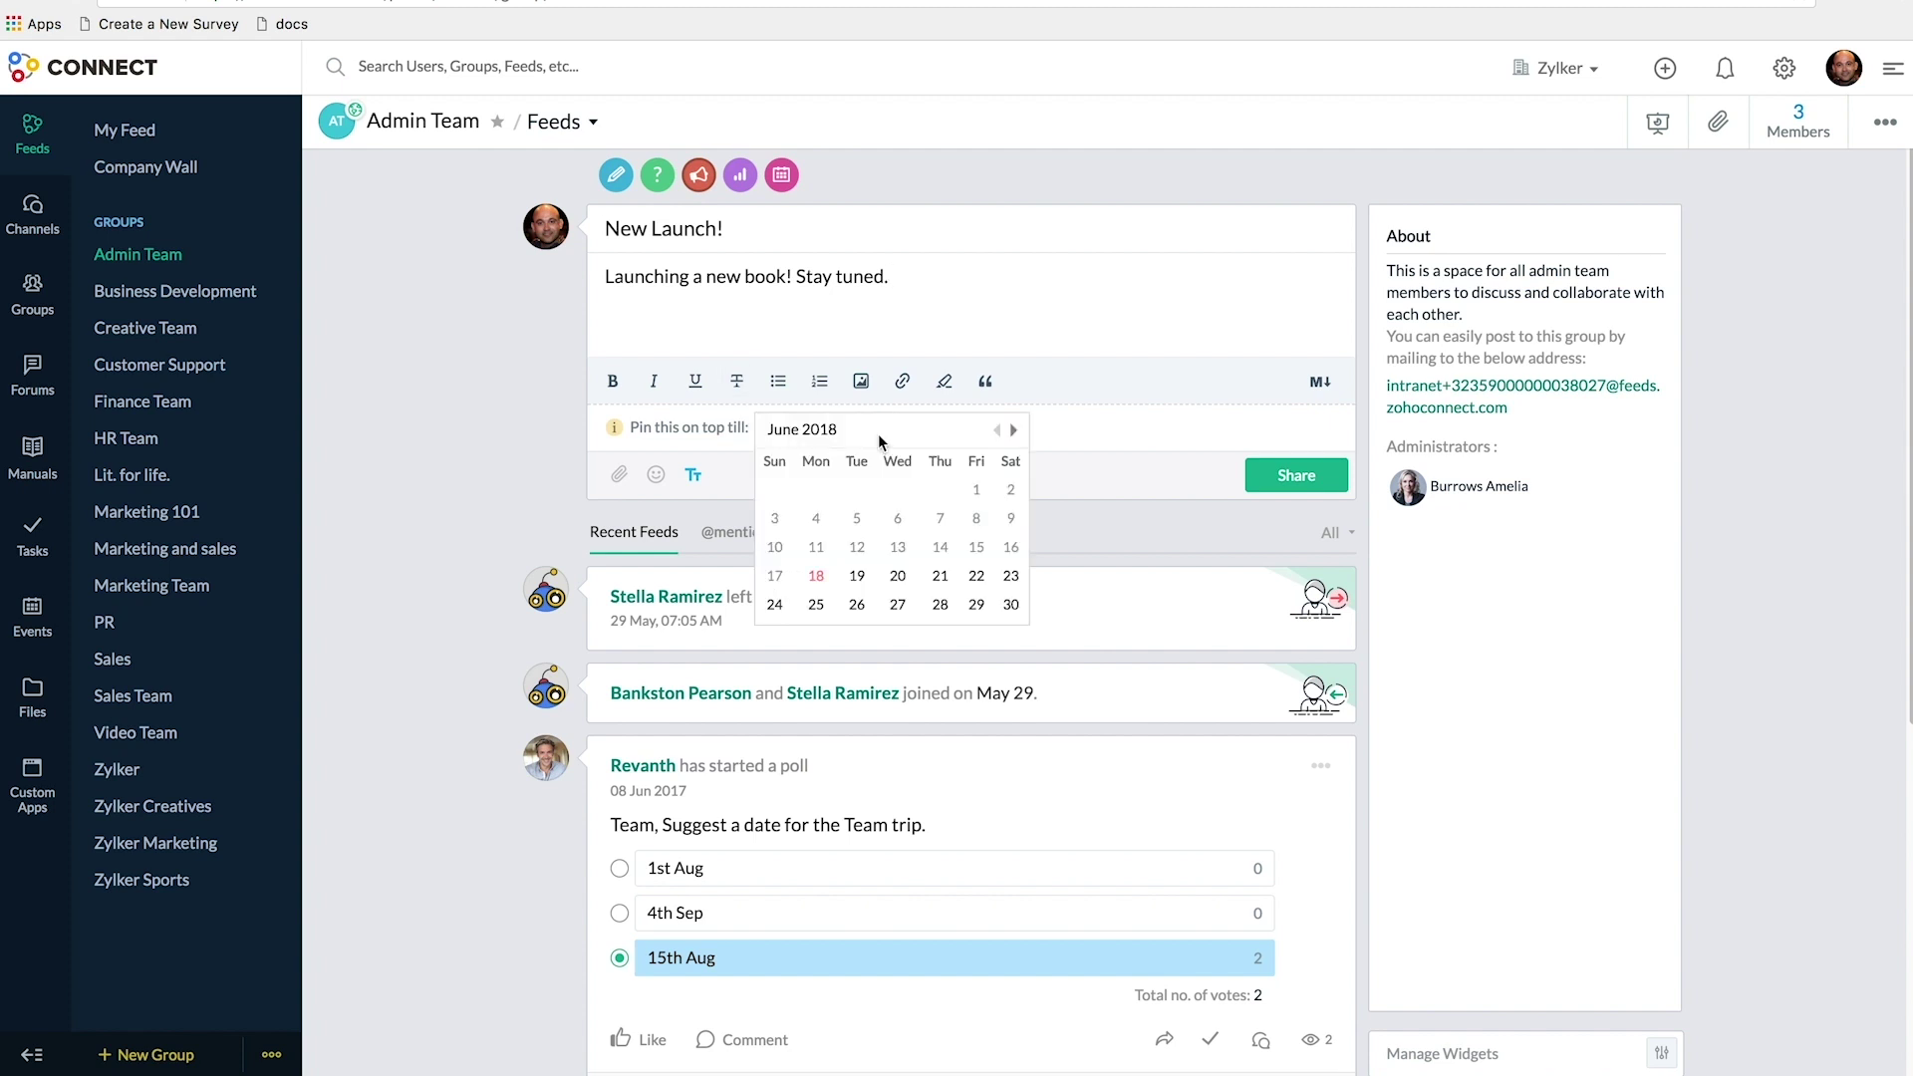
click(897, 578)
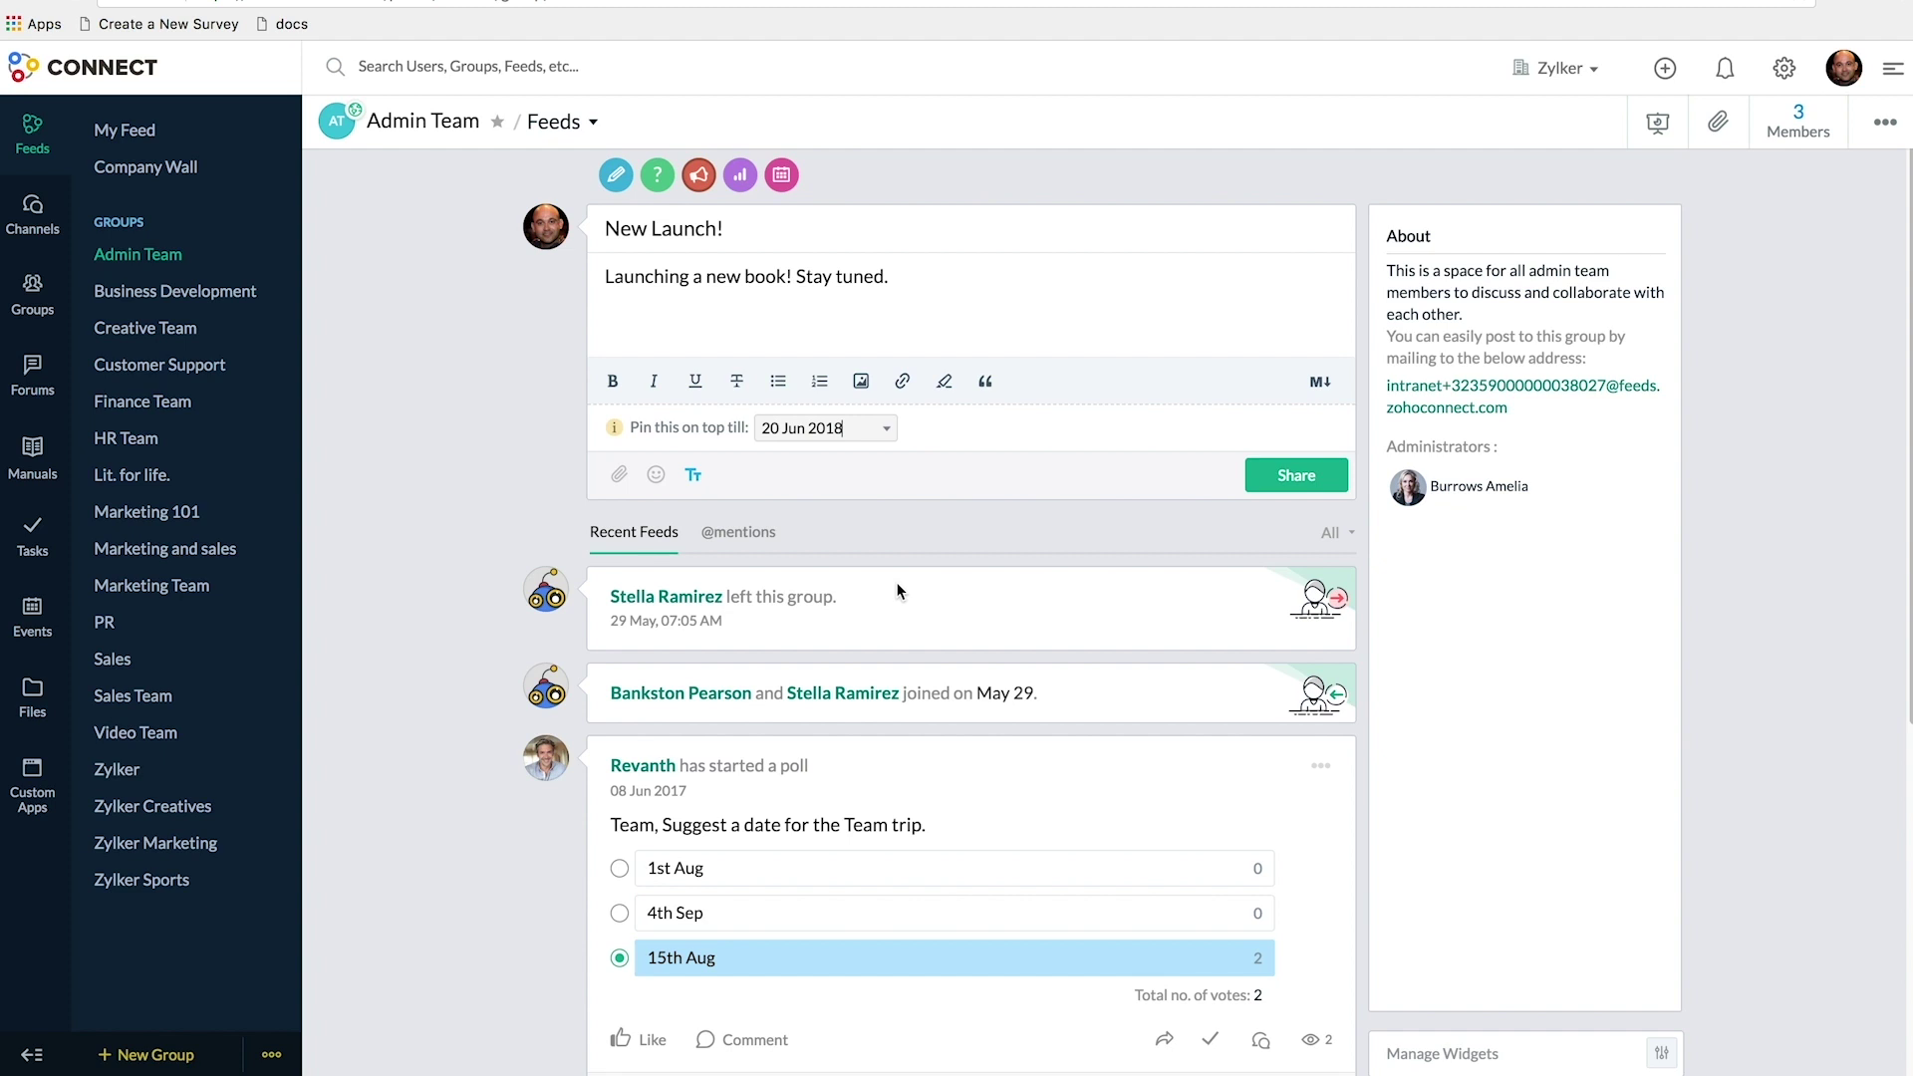
click(1296, 476)
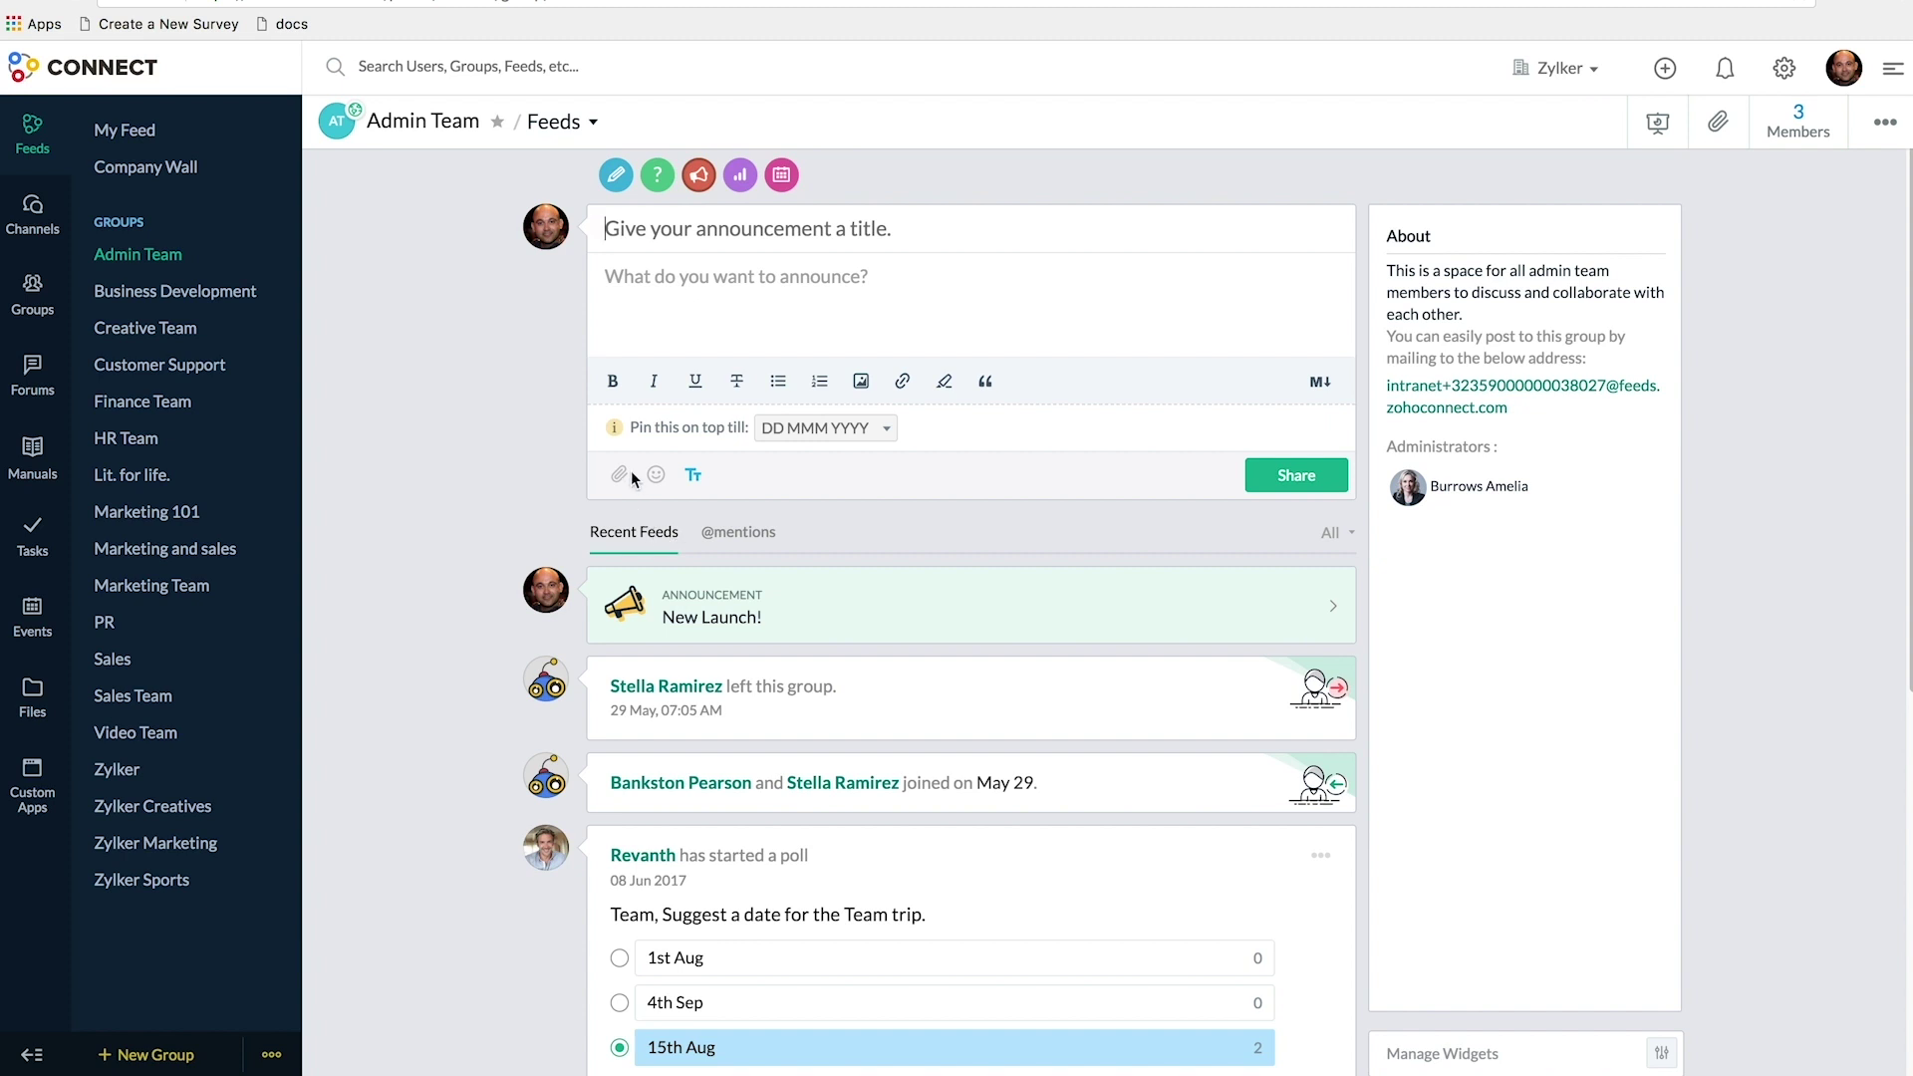
- Look at the From Cloud attachment option, then switch the new post to a question
click(622, 477)
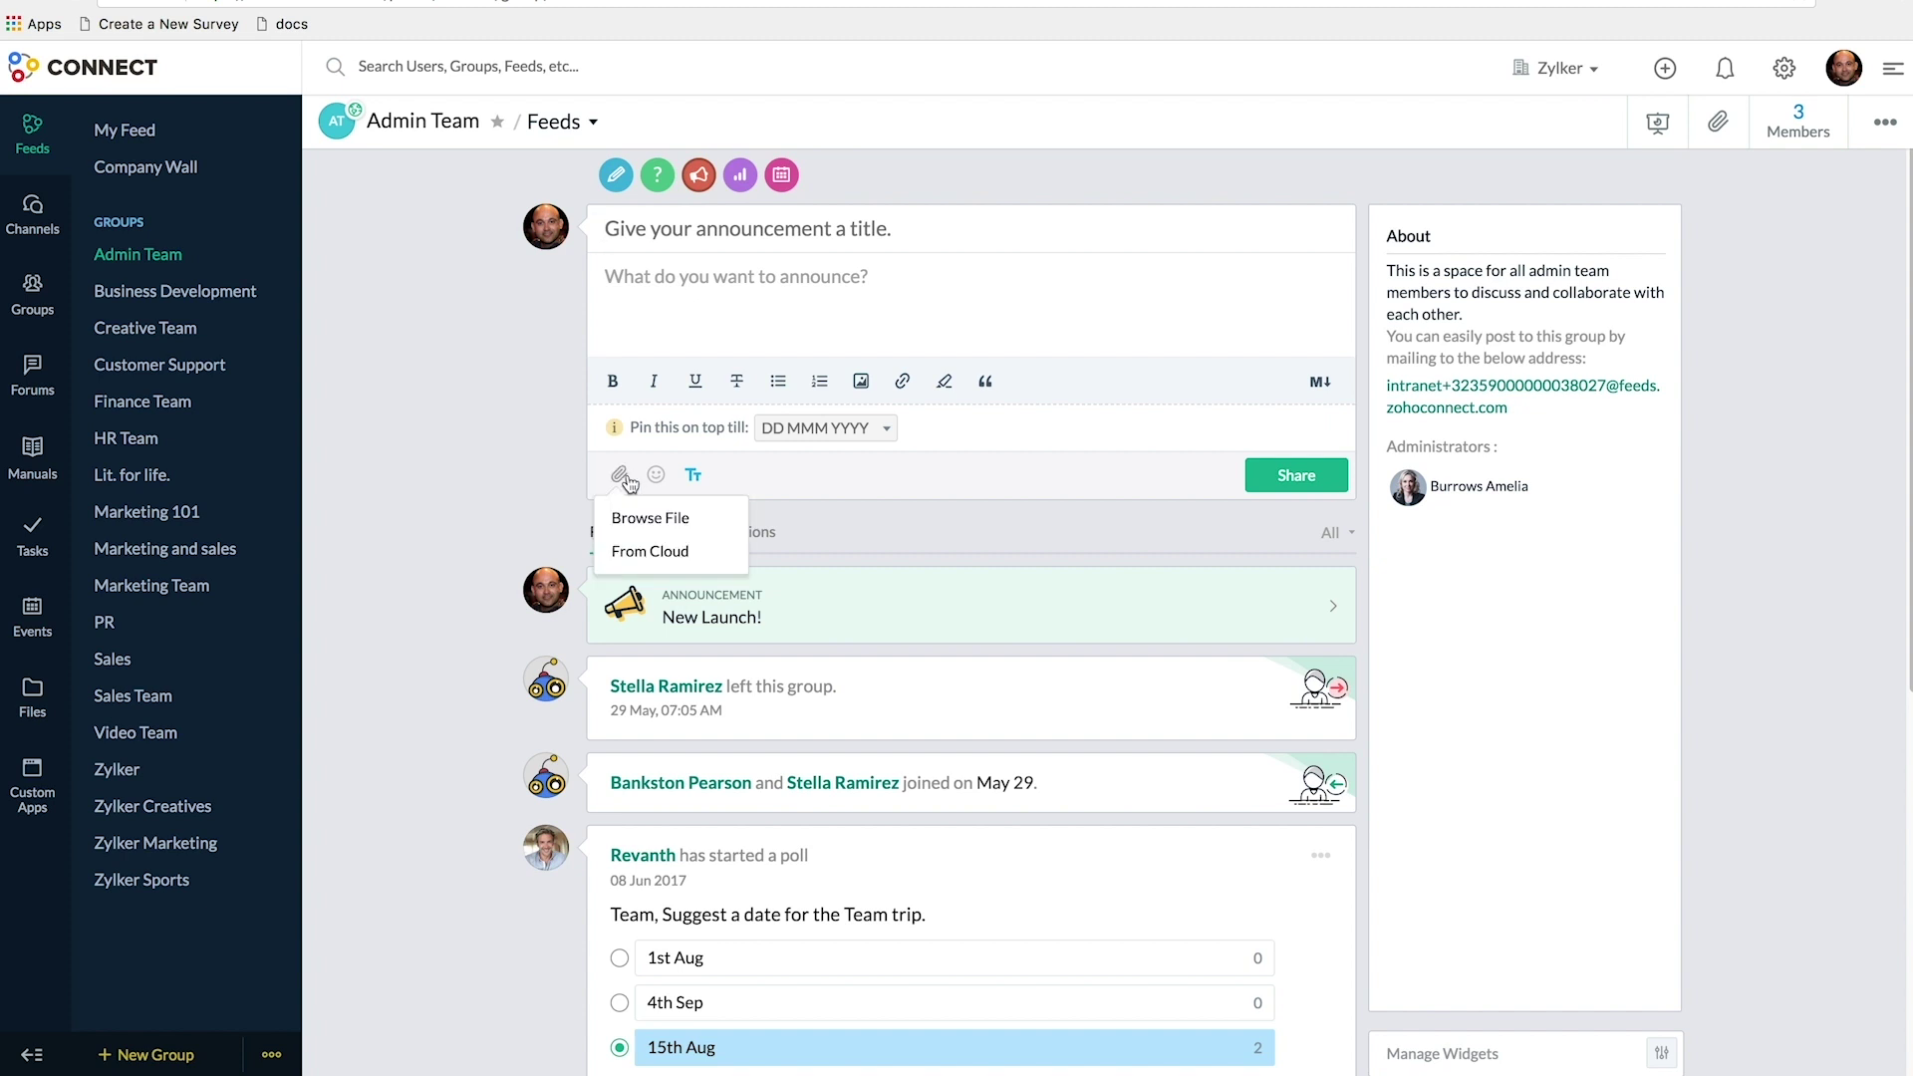
click(652, 558)
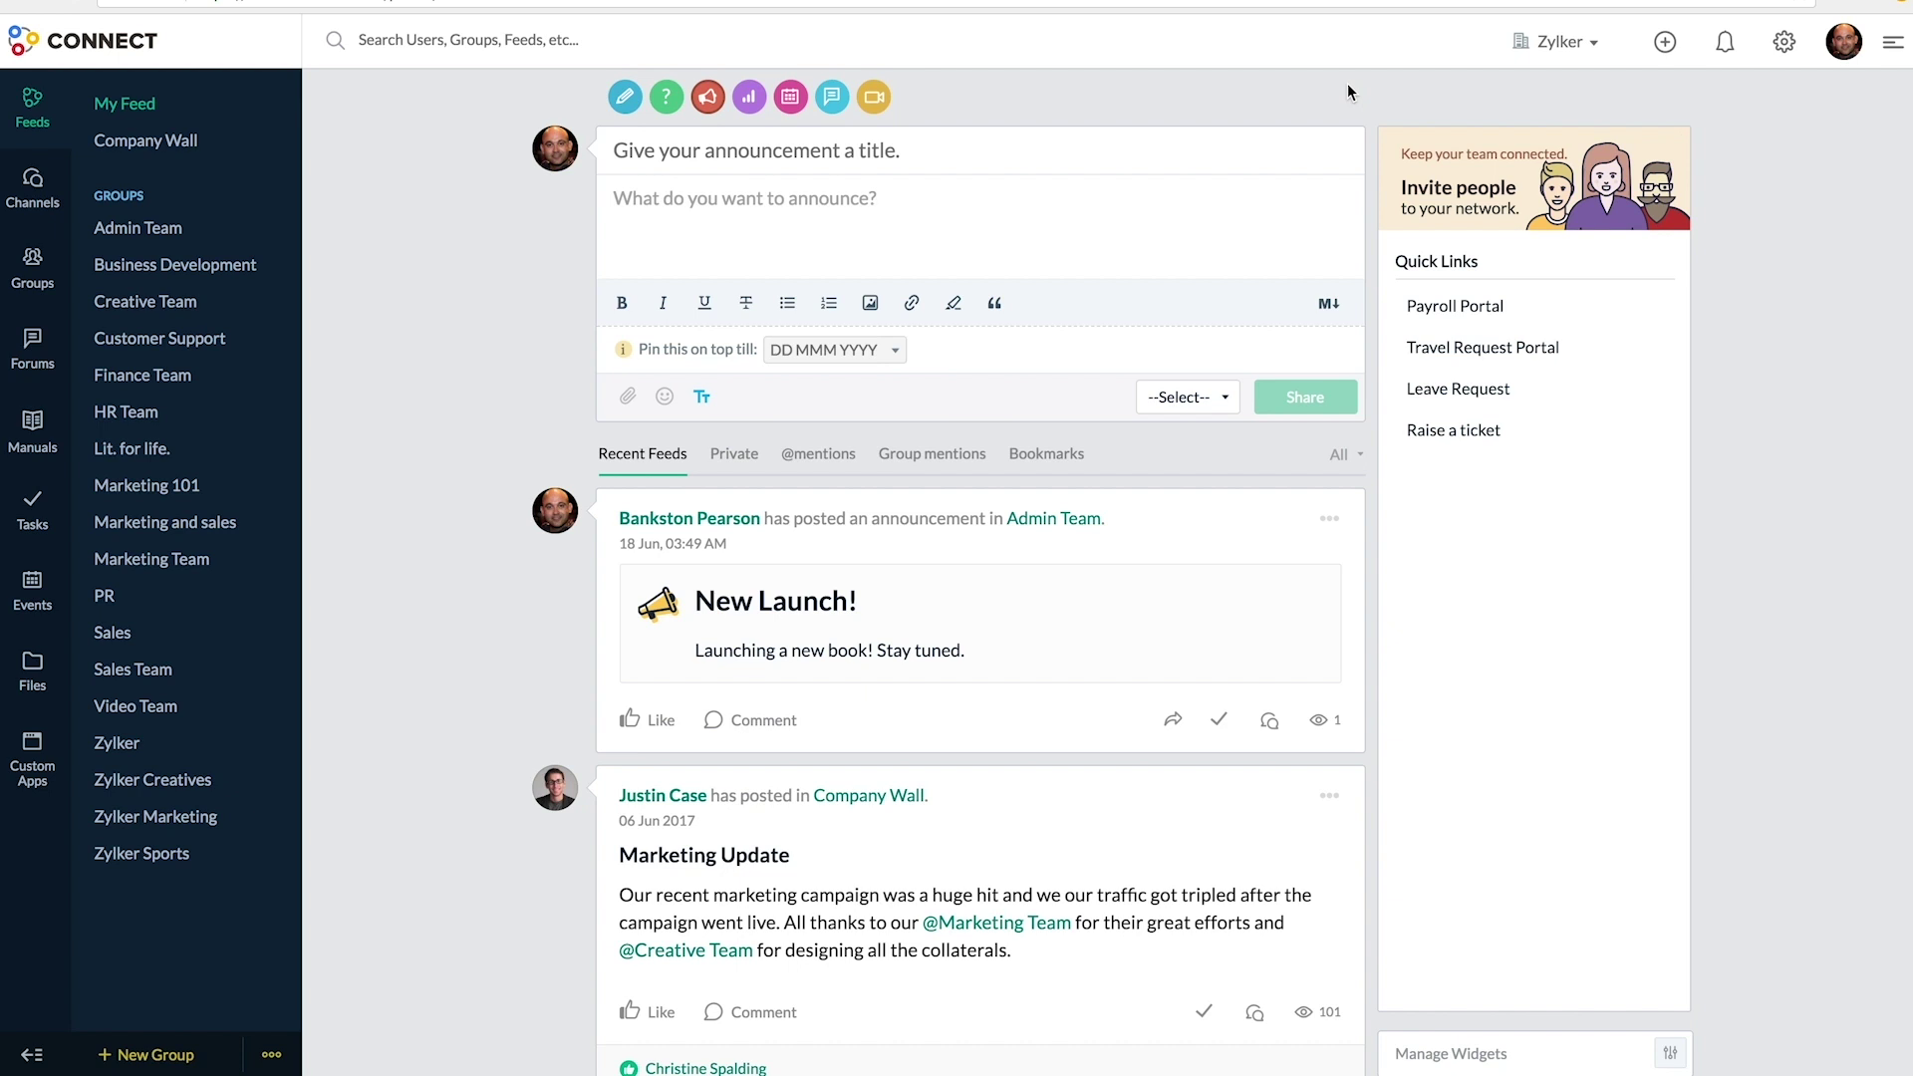
click(666, 99)
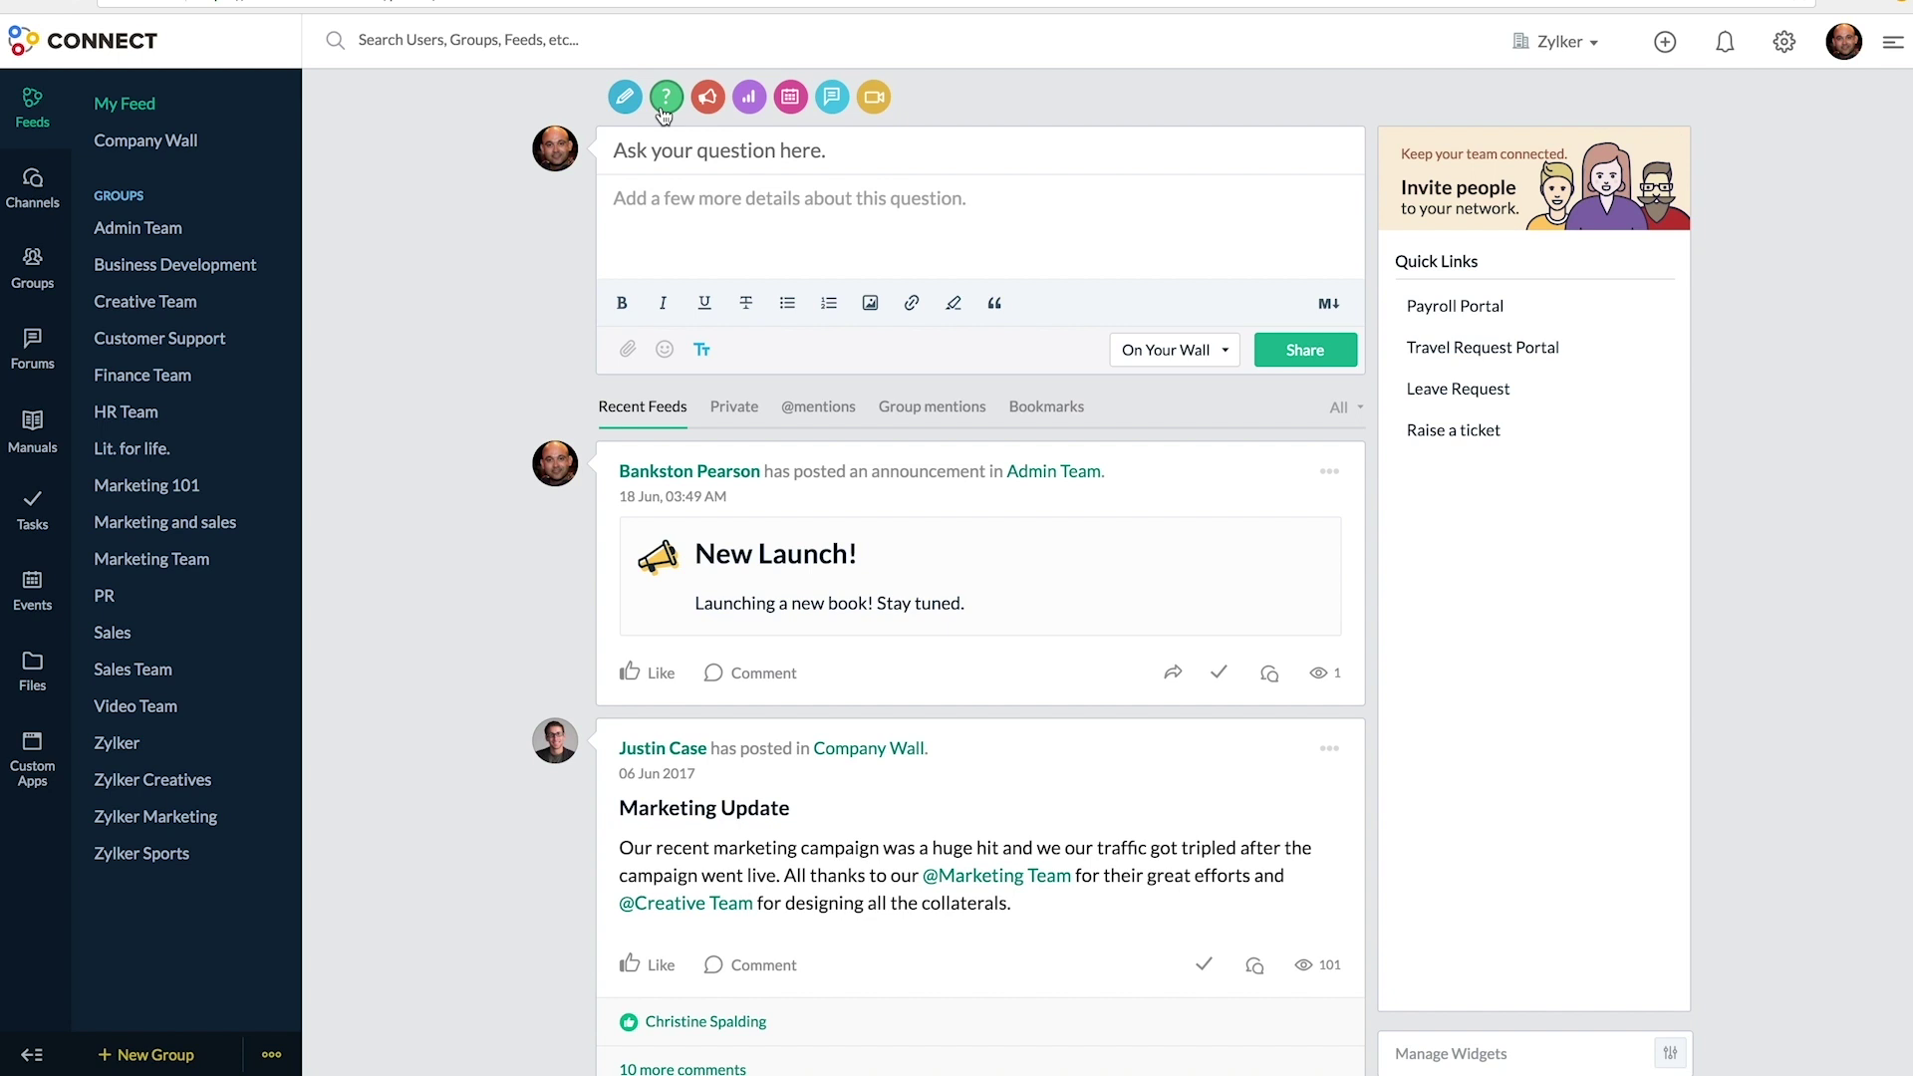
- Ask 'What is the chance of survival for a digital book publishing tool?' on the Company Wall
text(What is the chance of survival for a digital book publishing tool?)
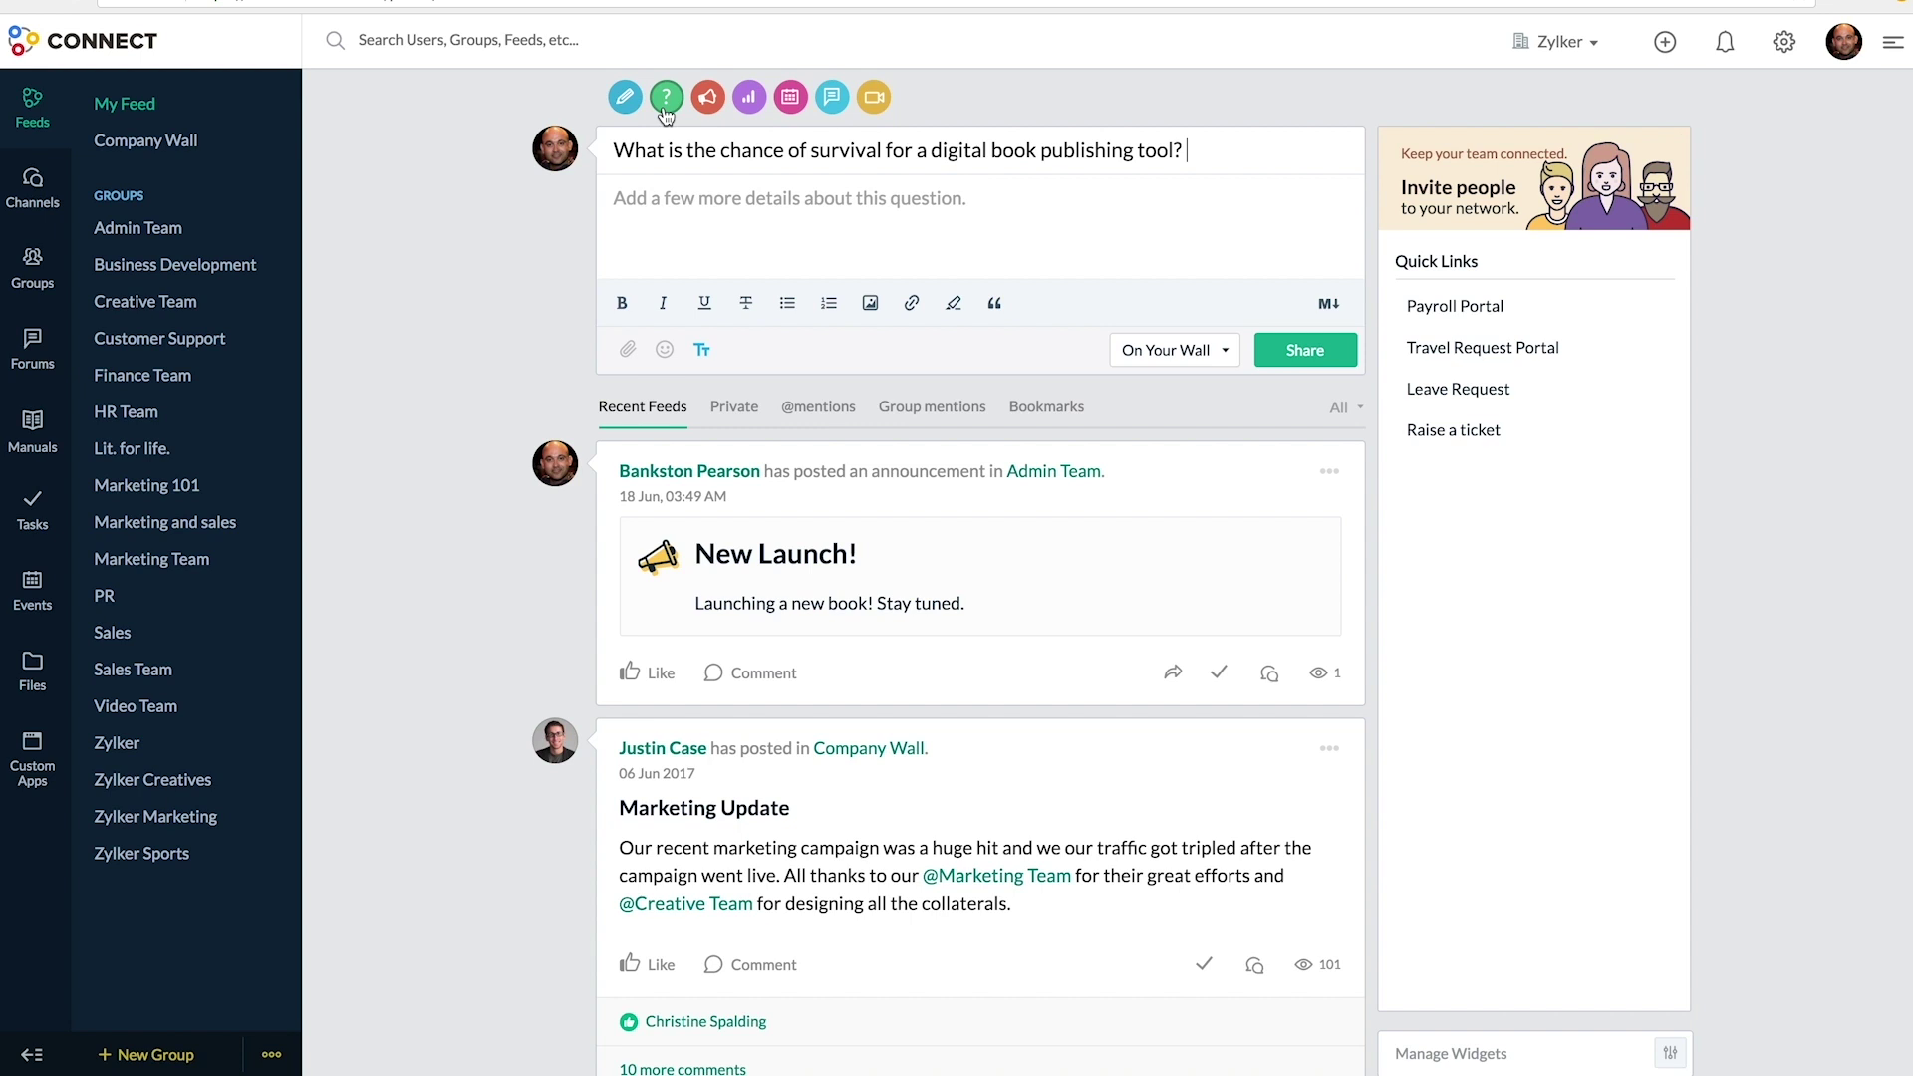
click(626, 359)
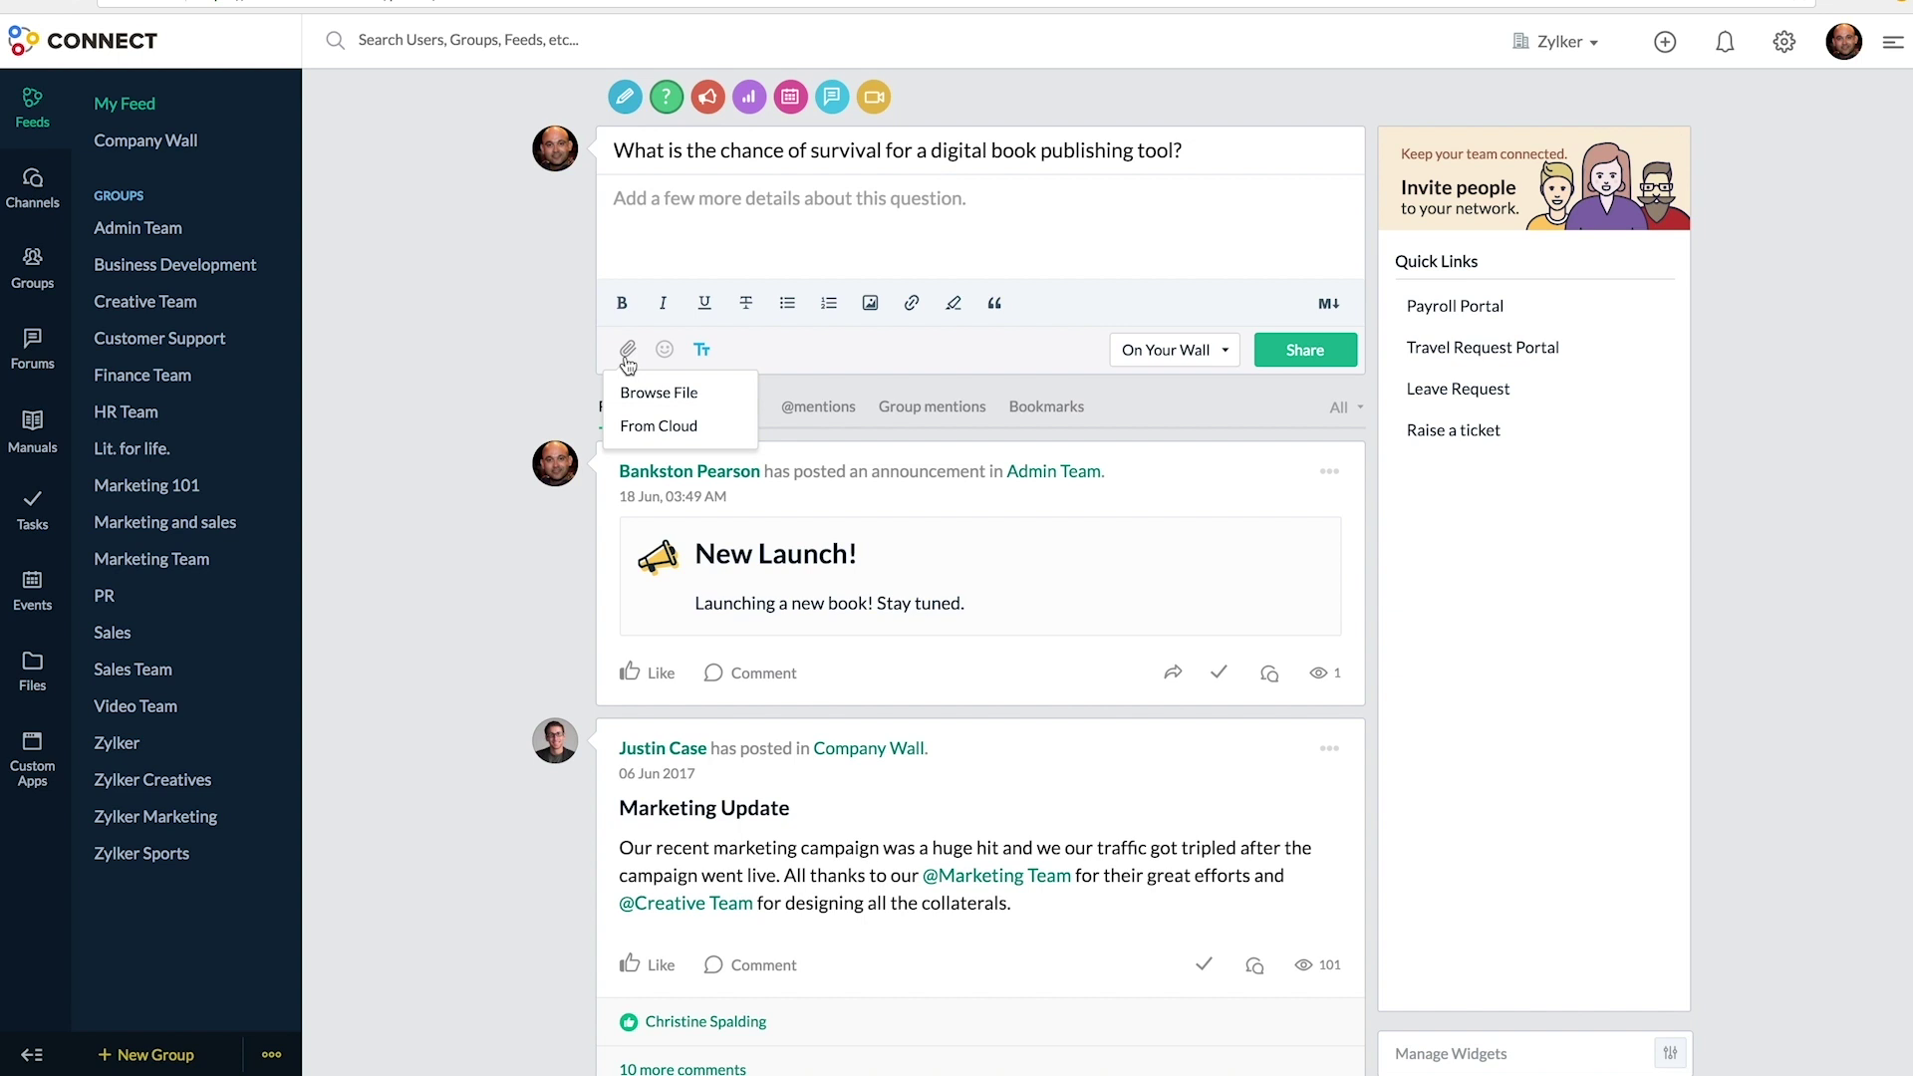
click(1160, 353)
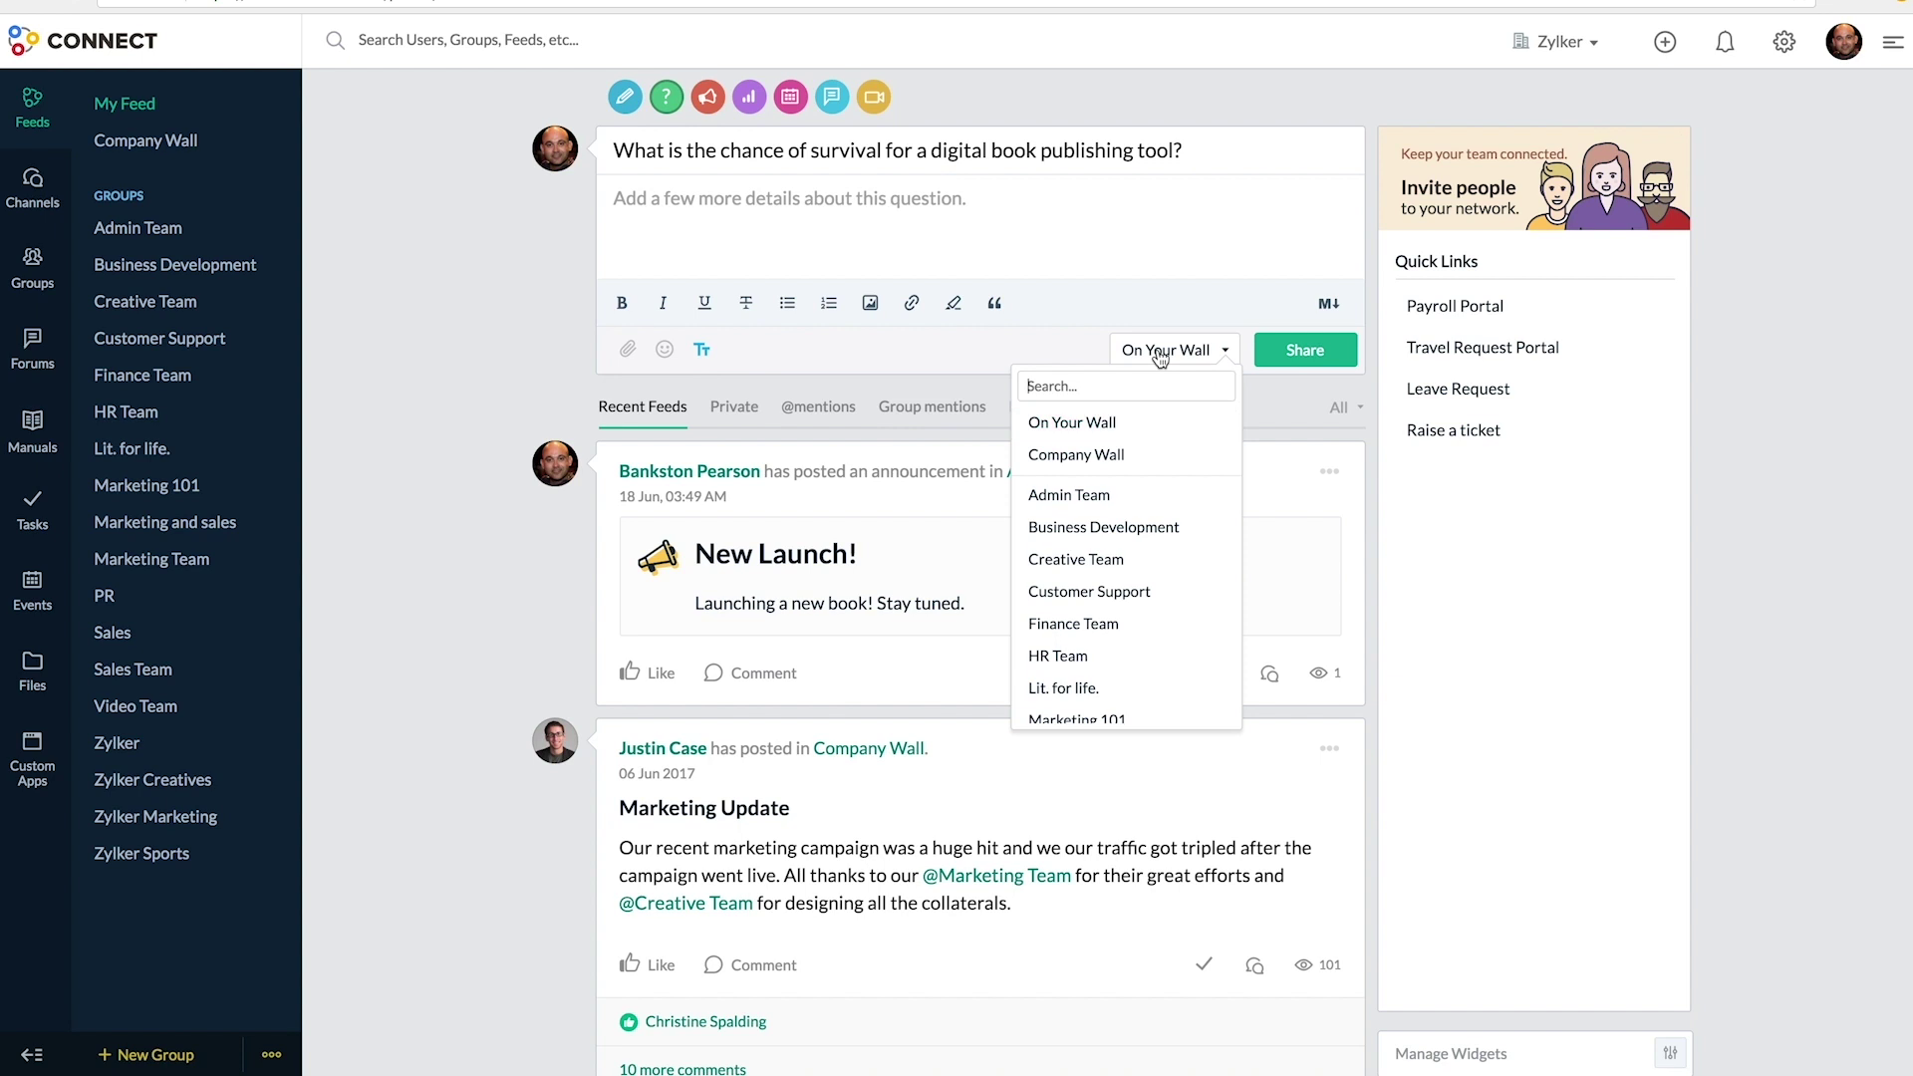
click(1086, 460)
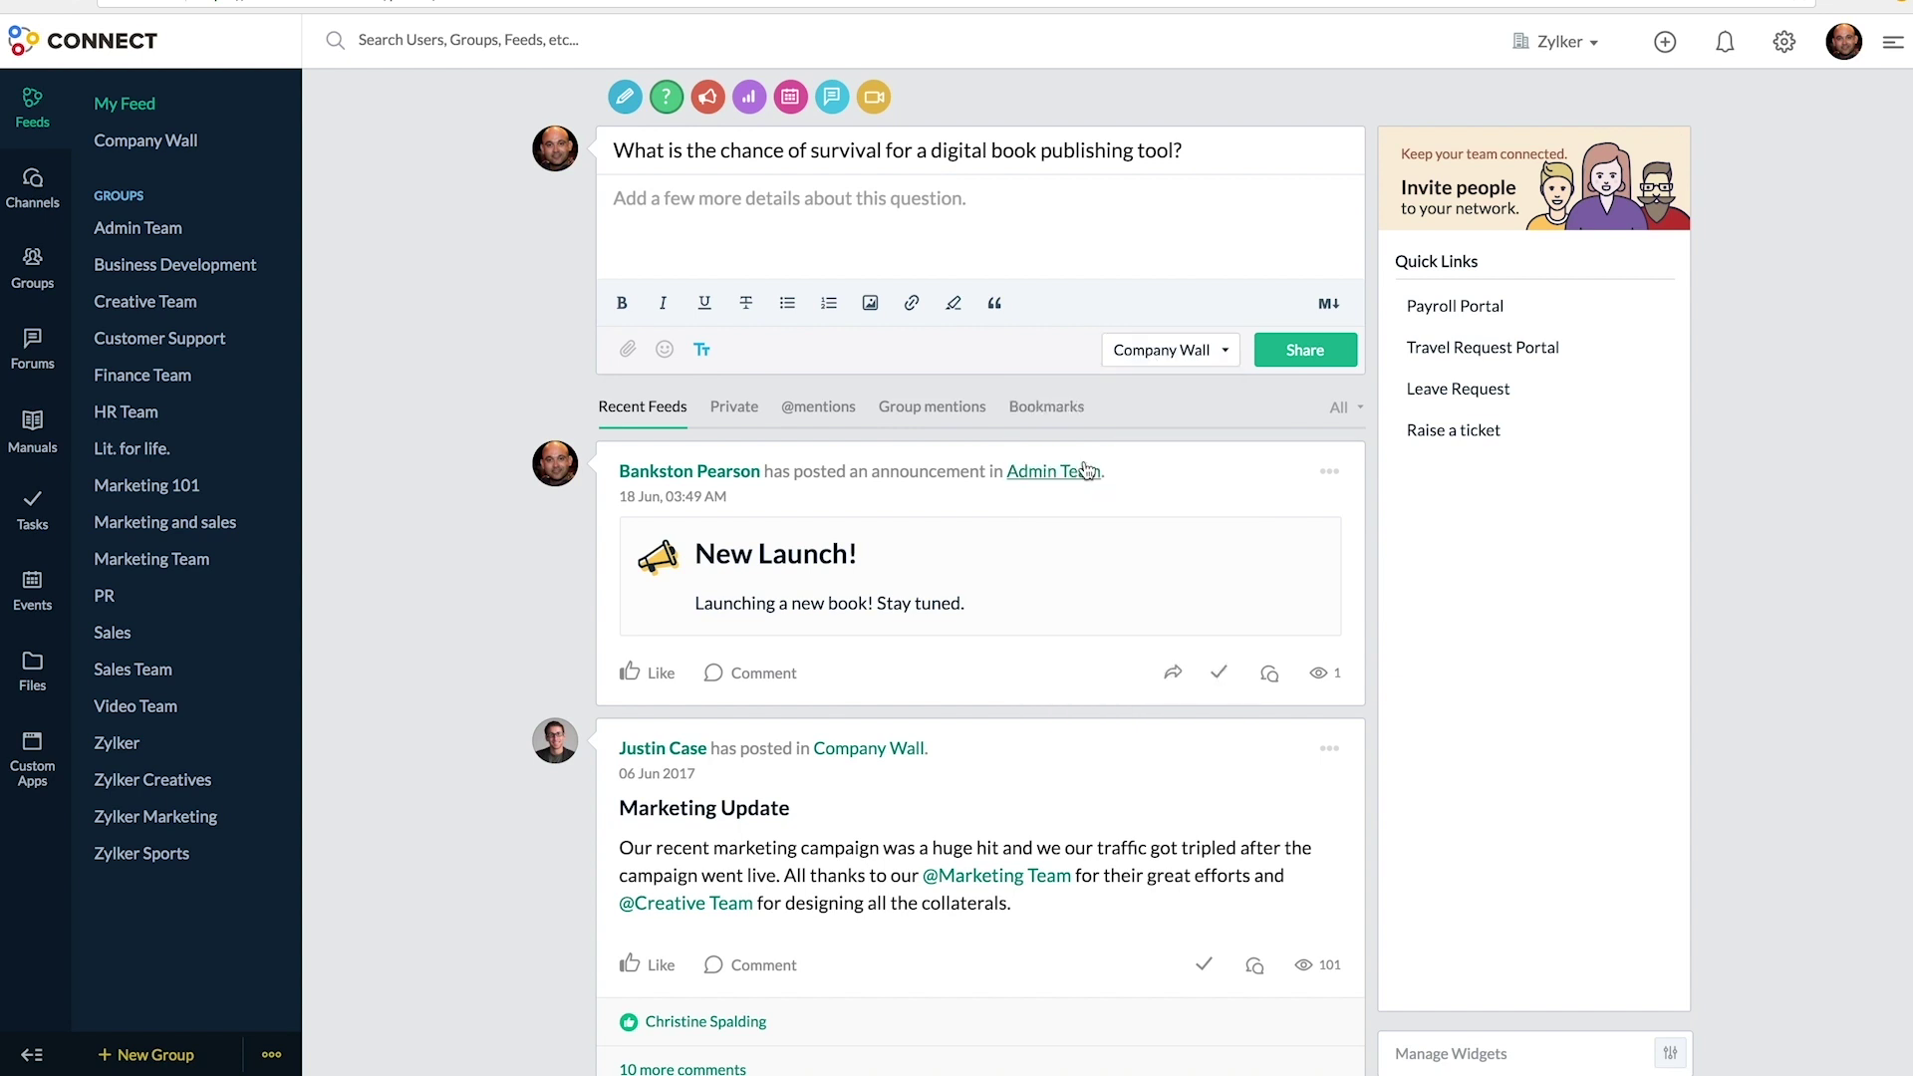
click(1313, 369)
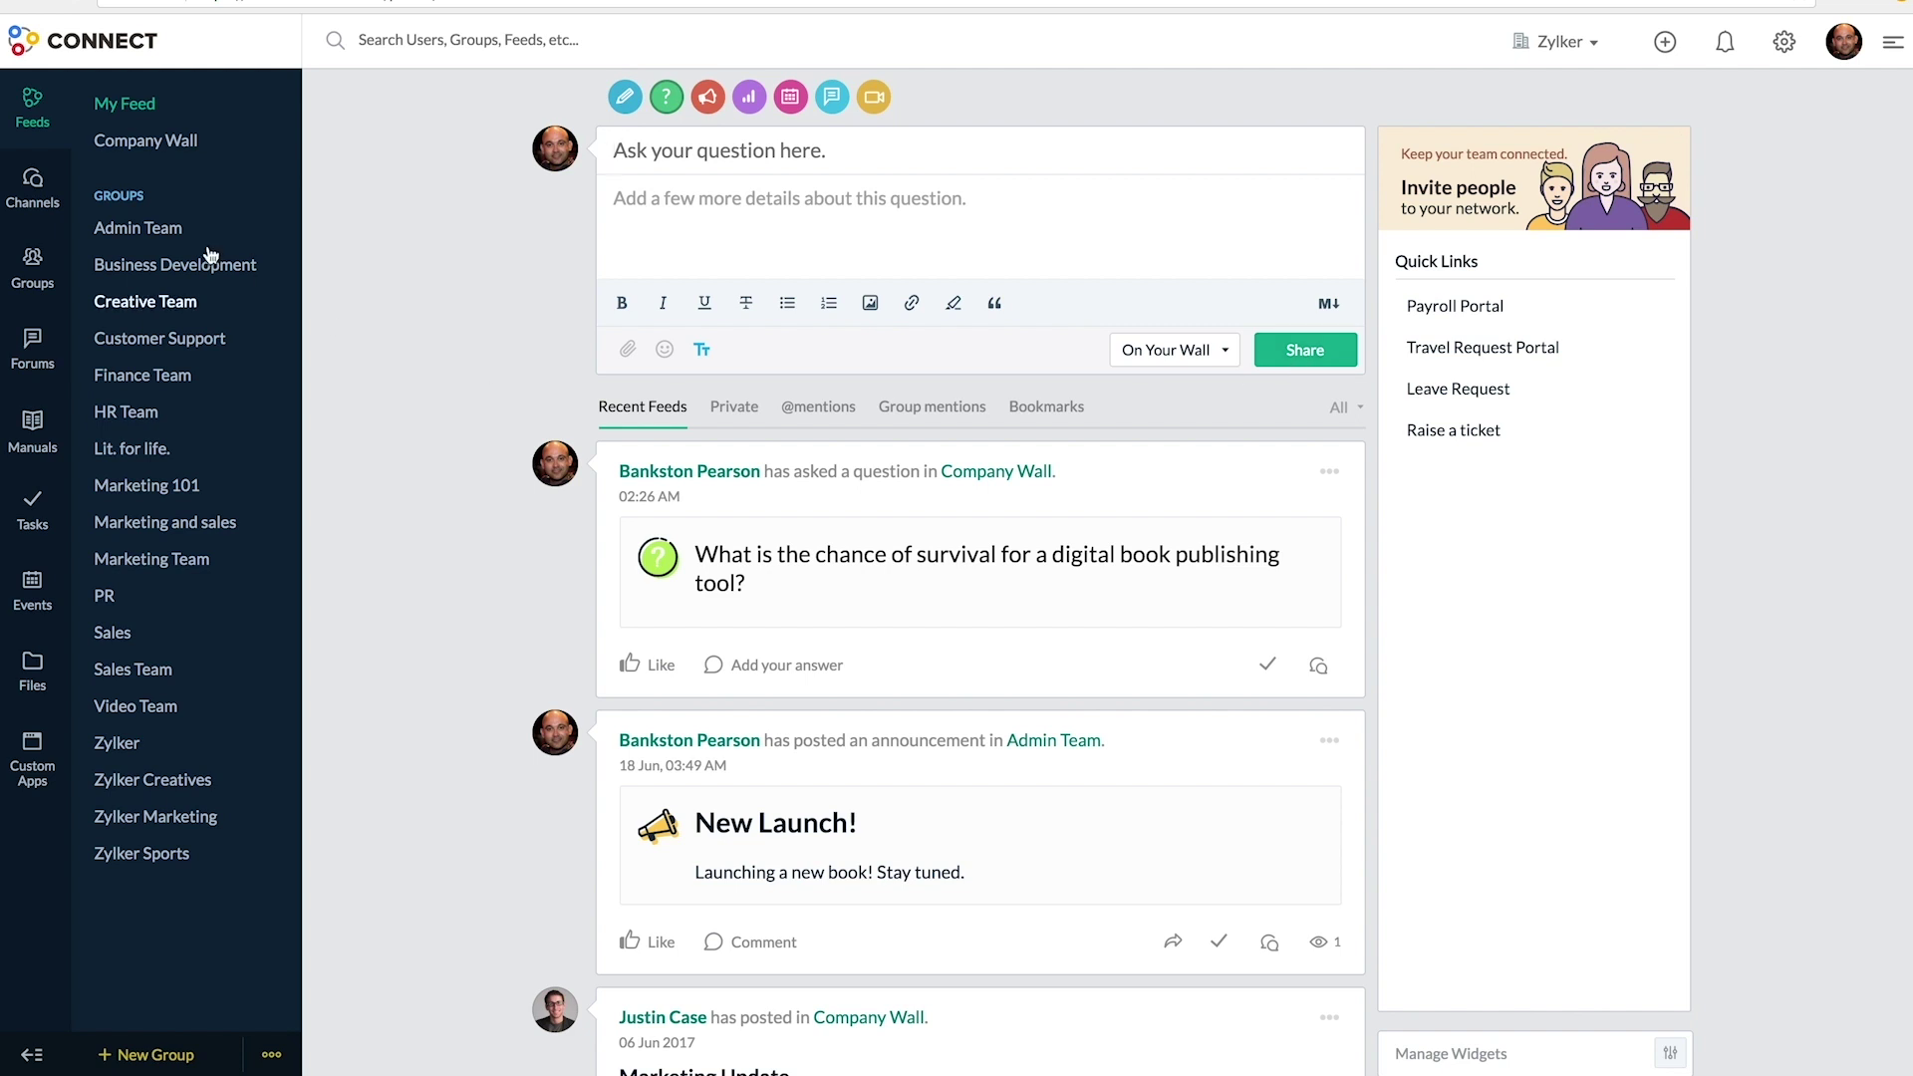
- Start a Company Wall poll asking 'Which of the books below can we publish first?'
click(145, 141)
click(655, 205)
click(749, 149)
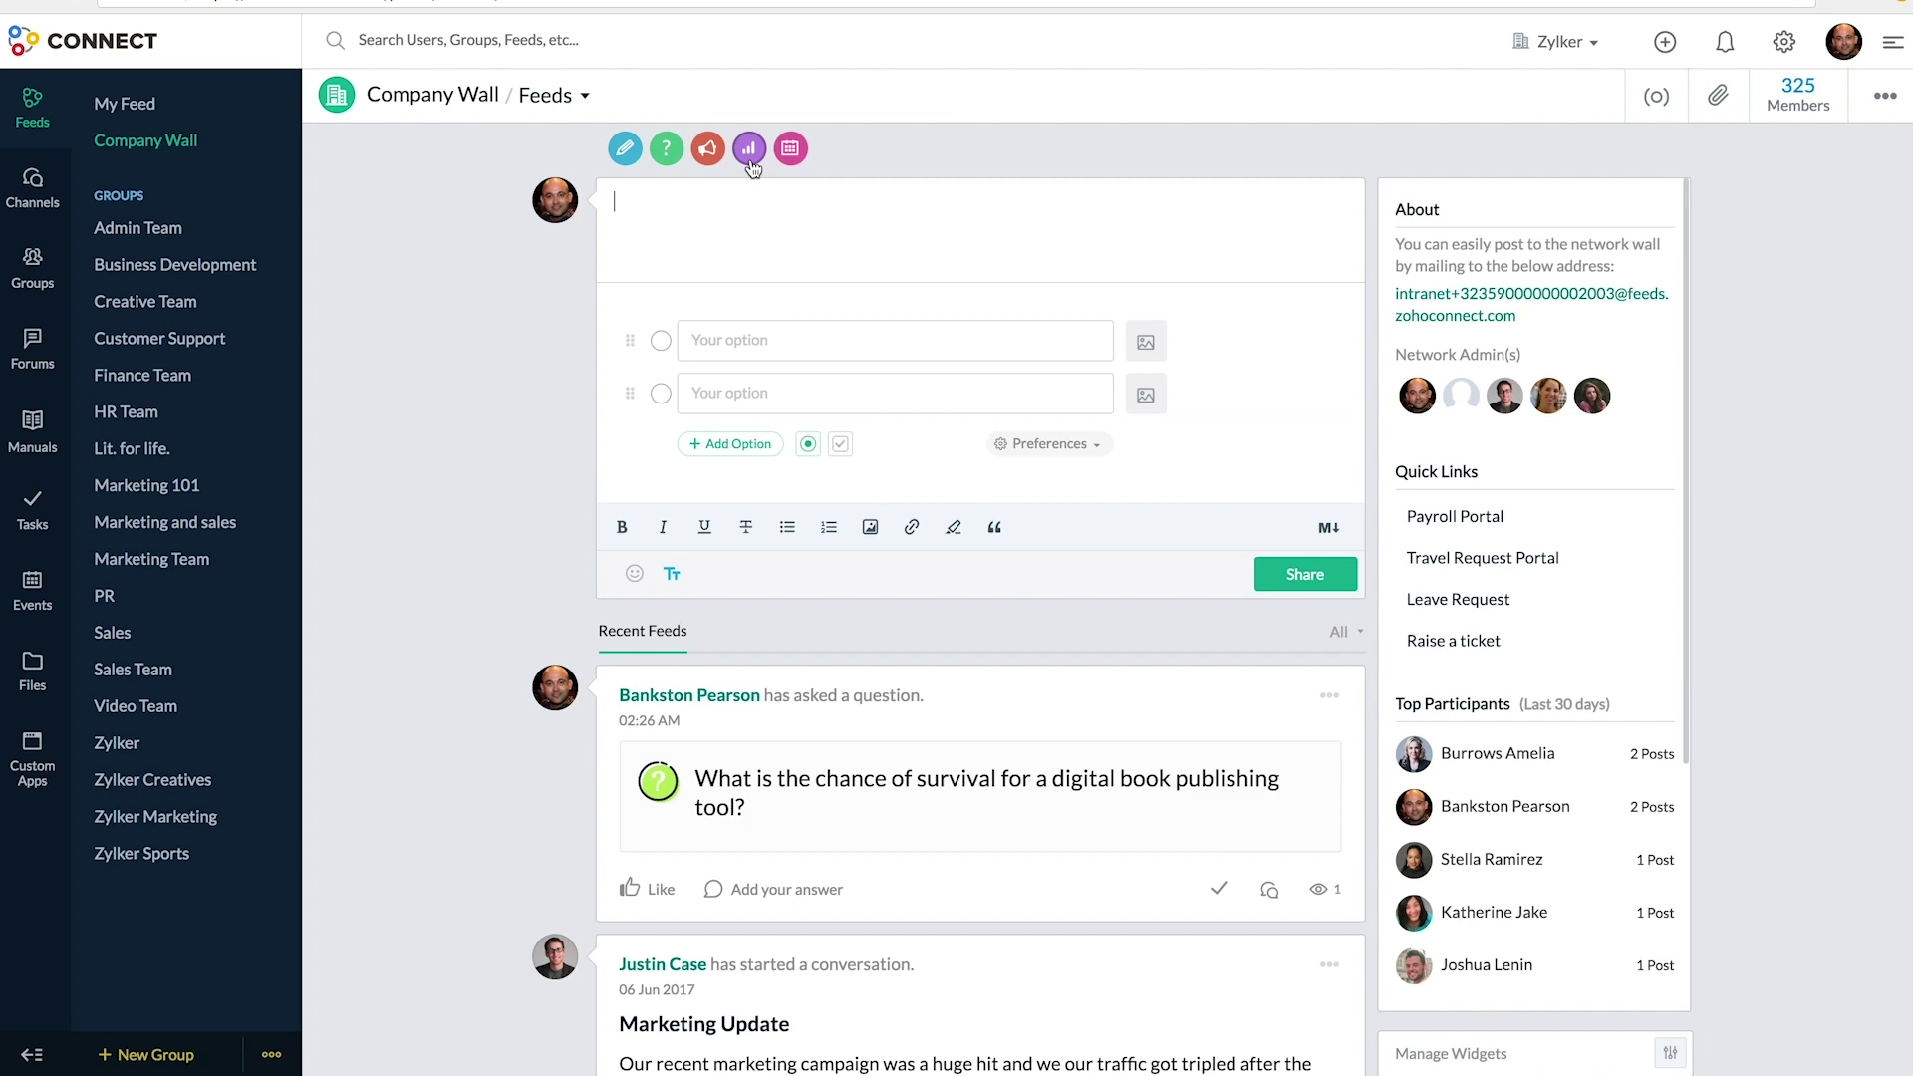
text(Which of the books below can we publish first?)
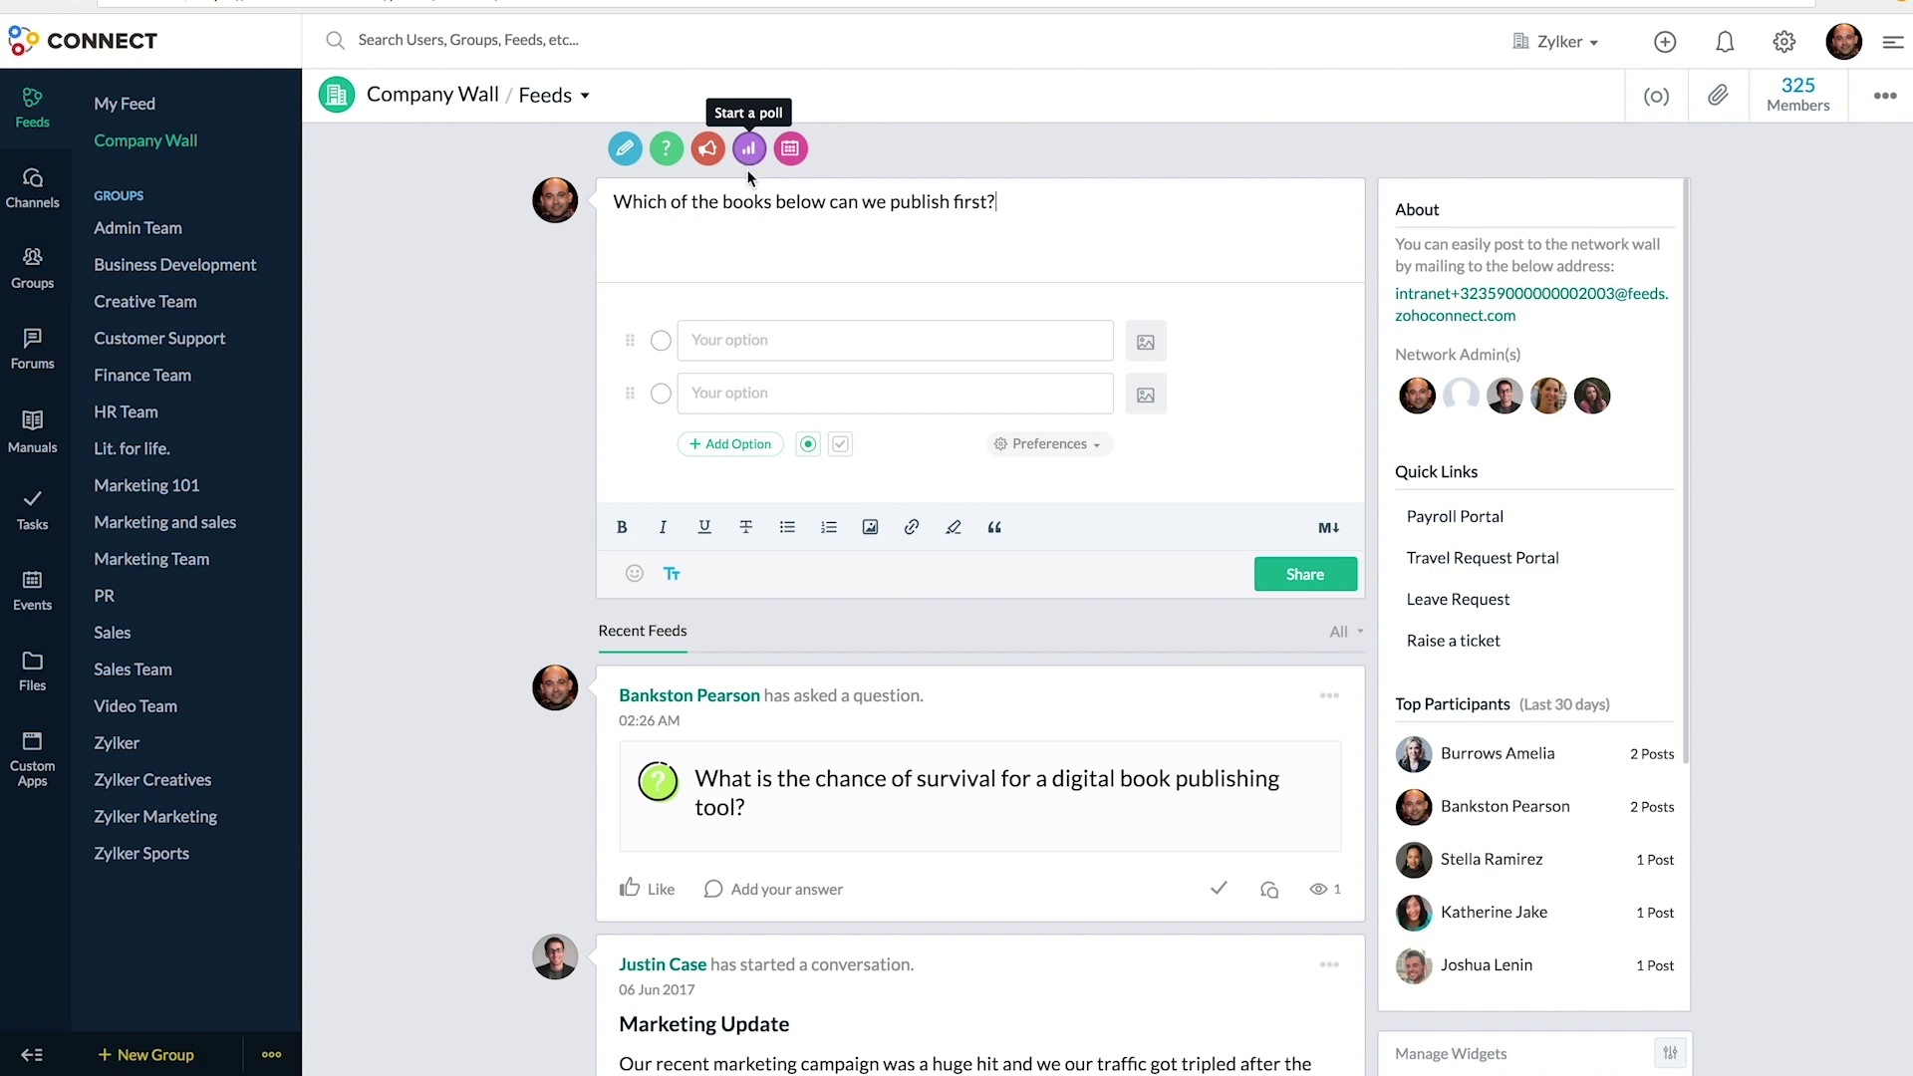
click(713, 342)
text(Deadly Storms)
click(894, 393)
text(Mystery Palace)
click(730, 443)
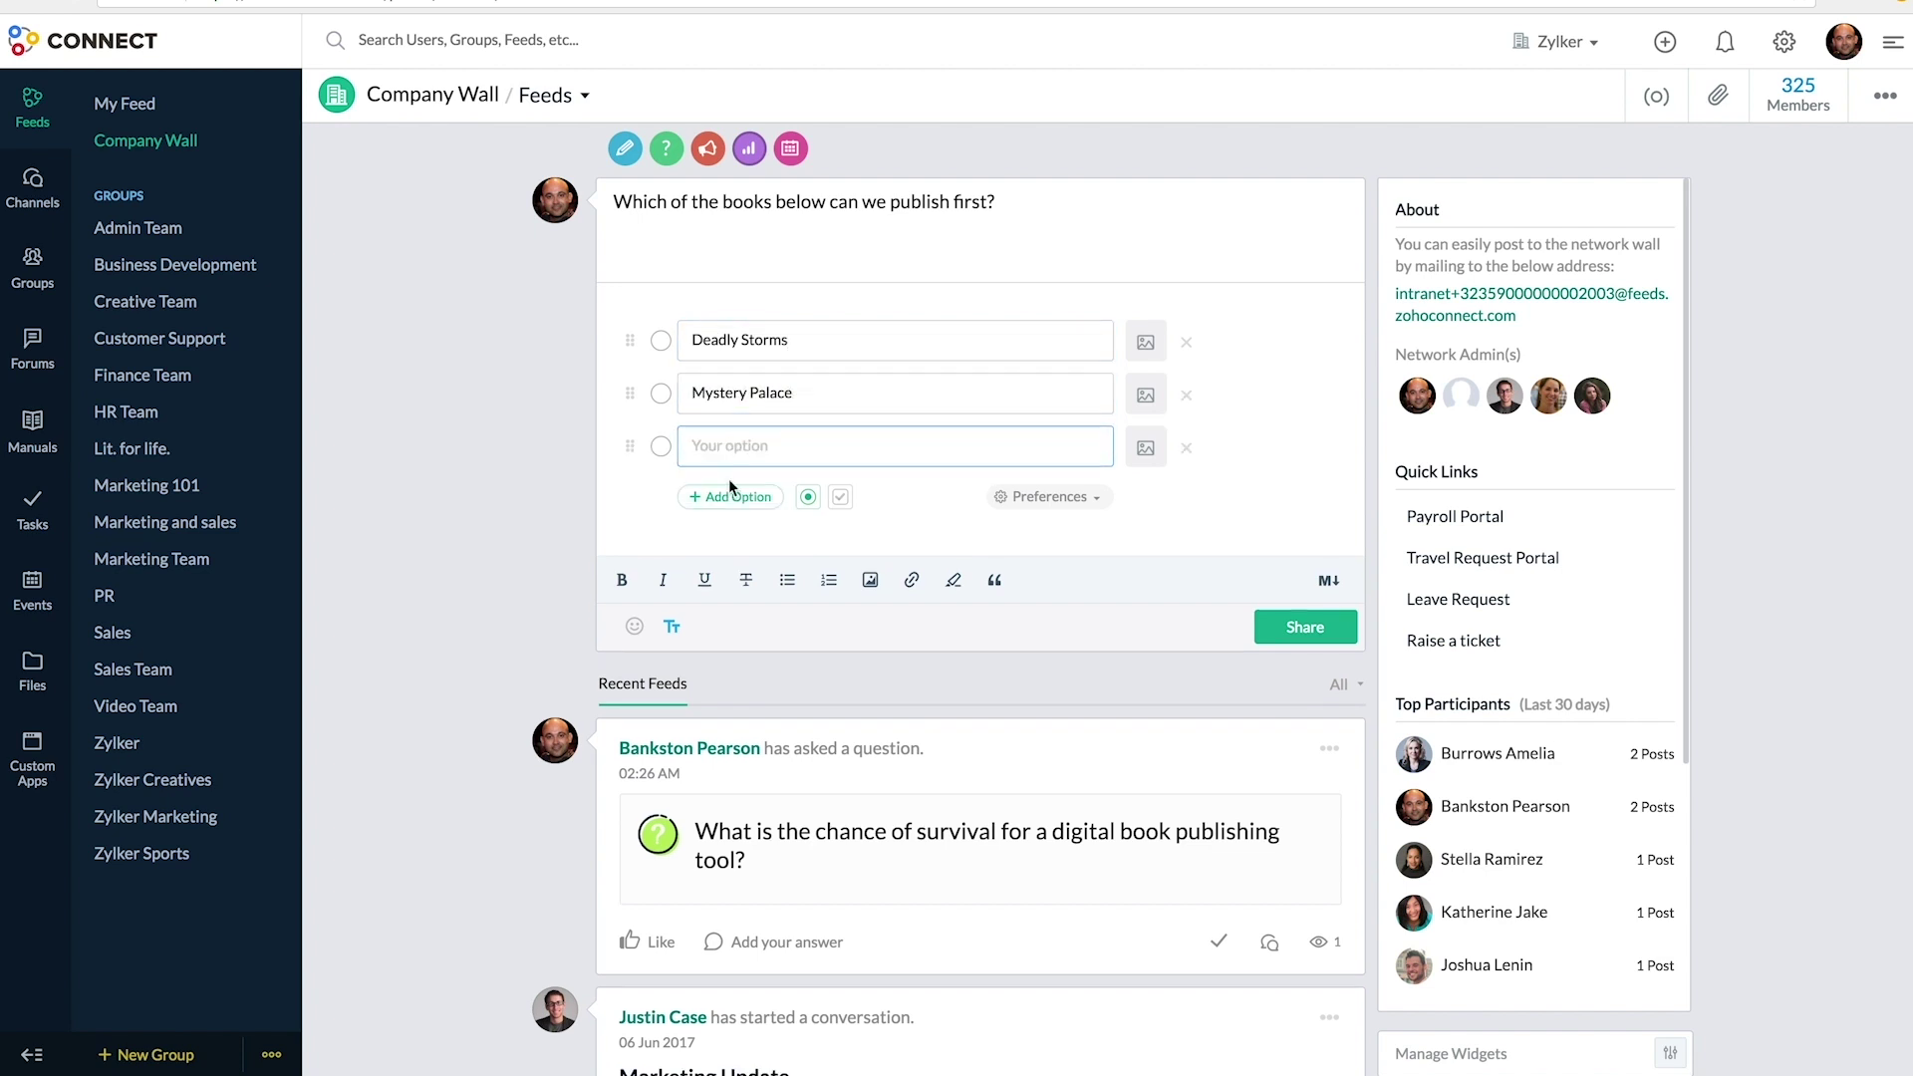
click(730, 495)
click(705, 456)
text(Life of Mike)
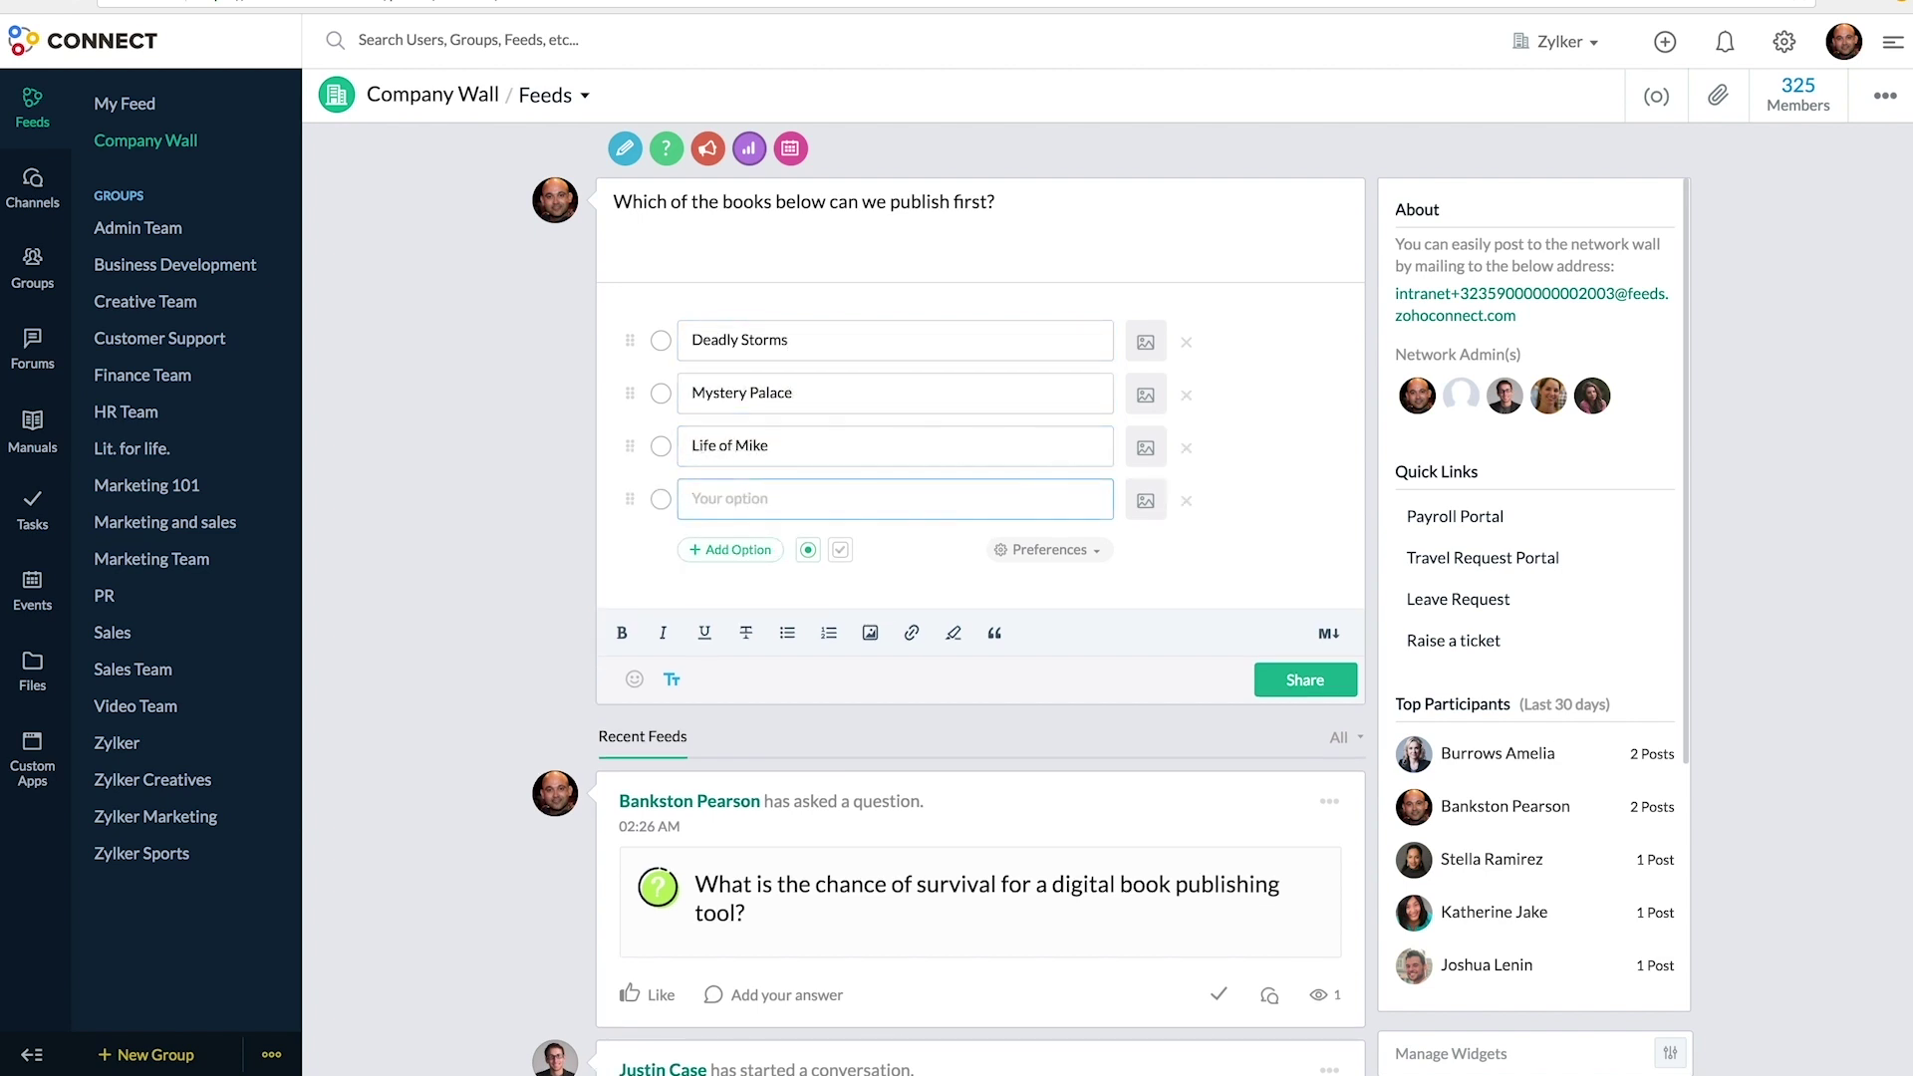
- Attach the Deadly storms.jpg cover to the Deadly Storms option and share the poll
click(1142, 344)
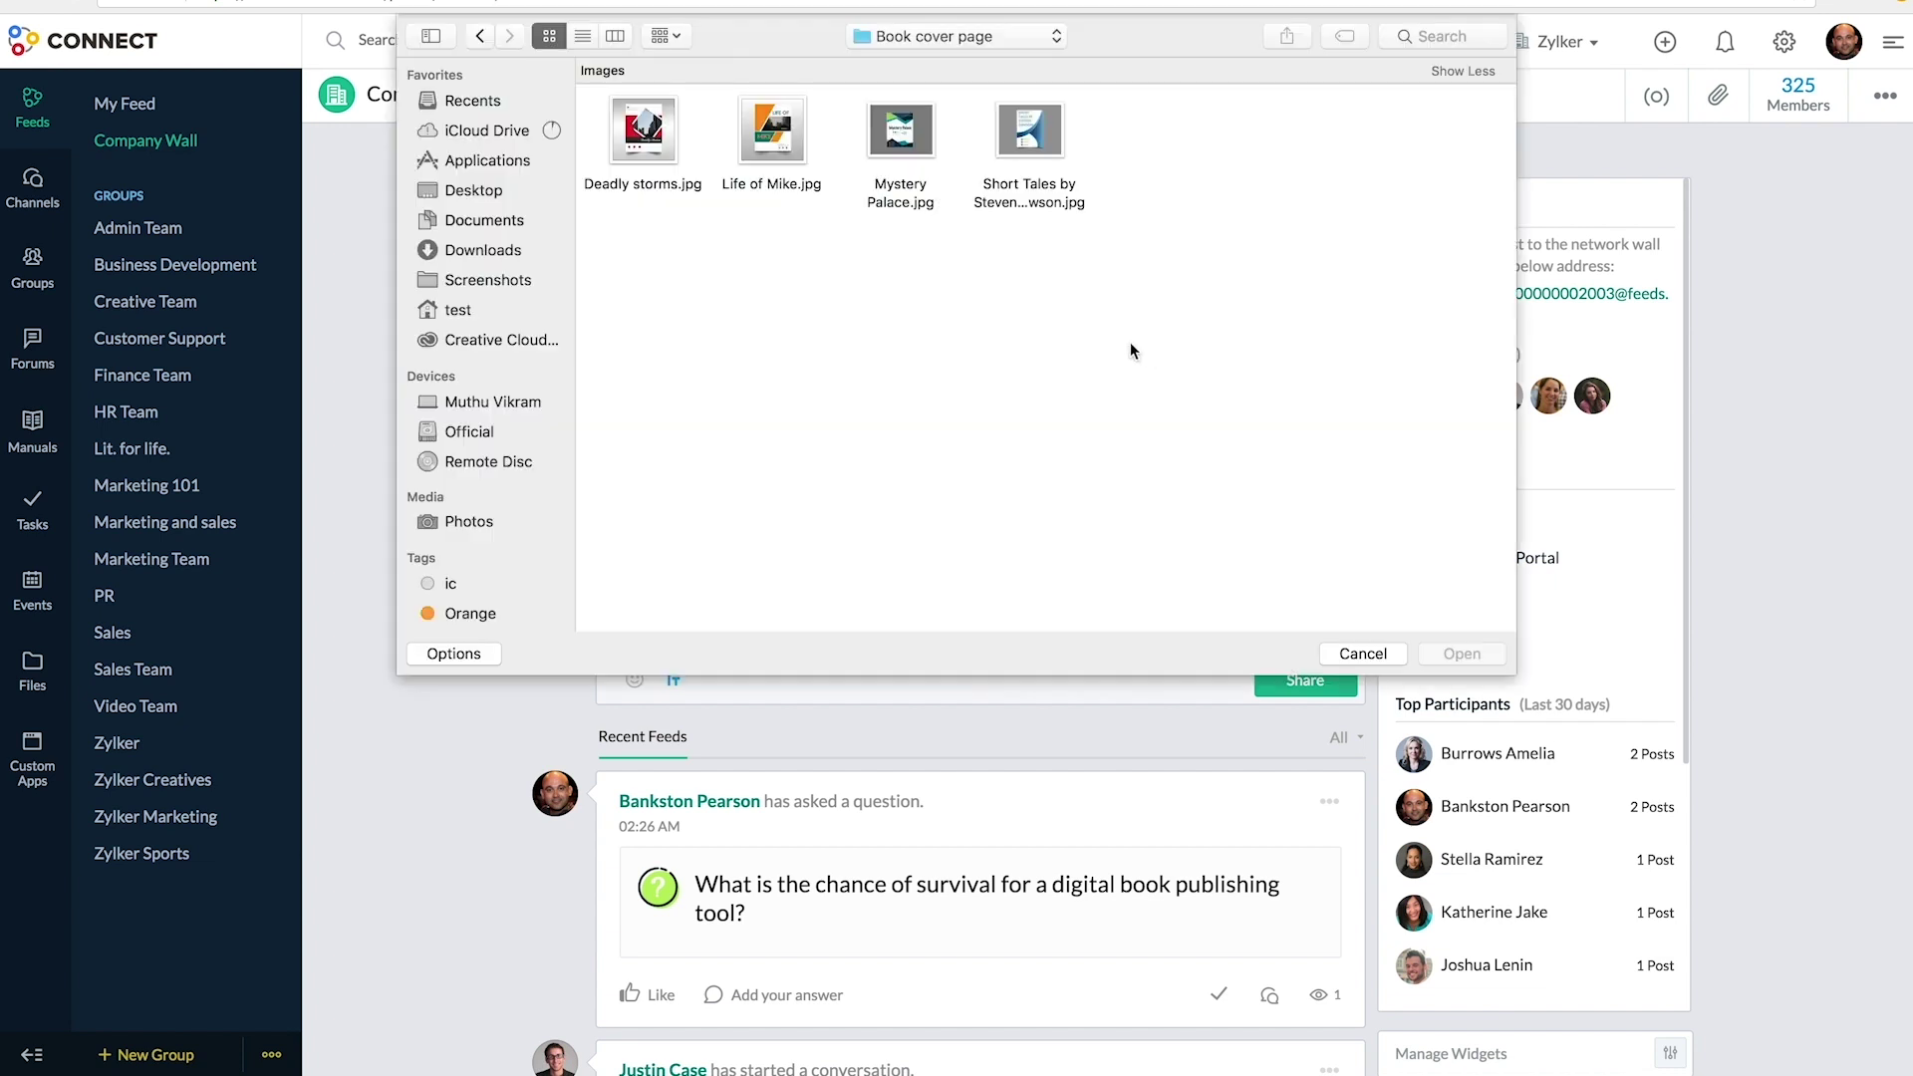
click(665, 175)
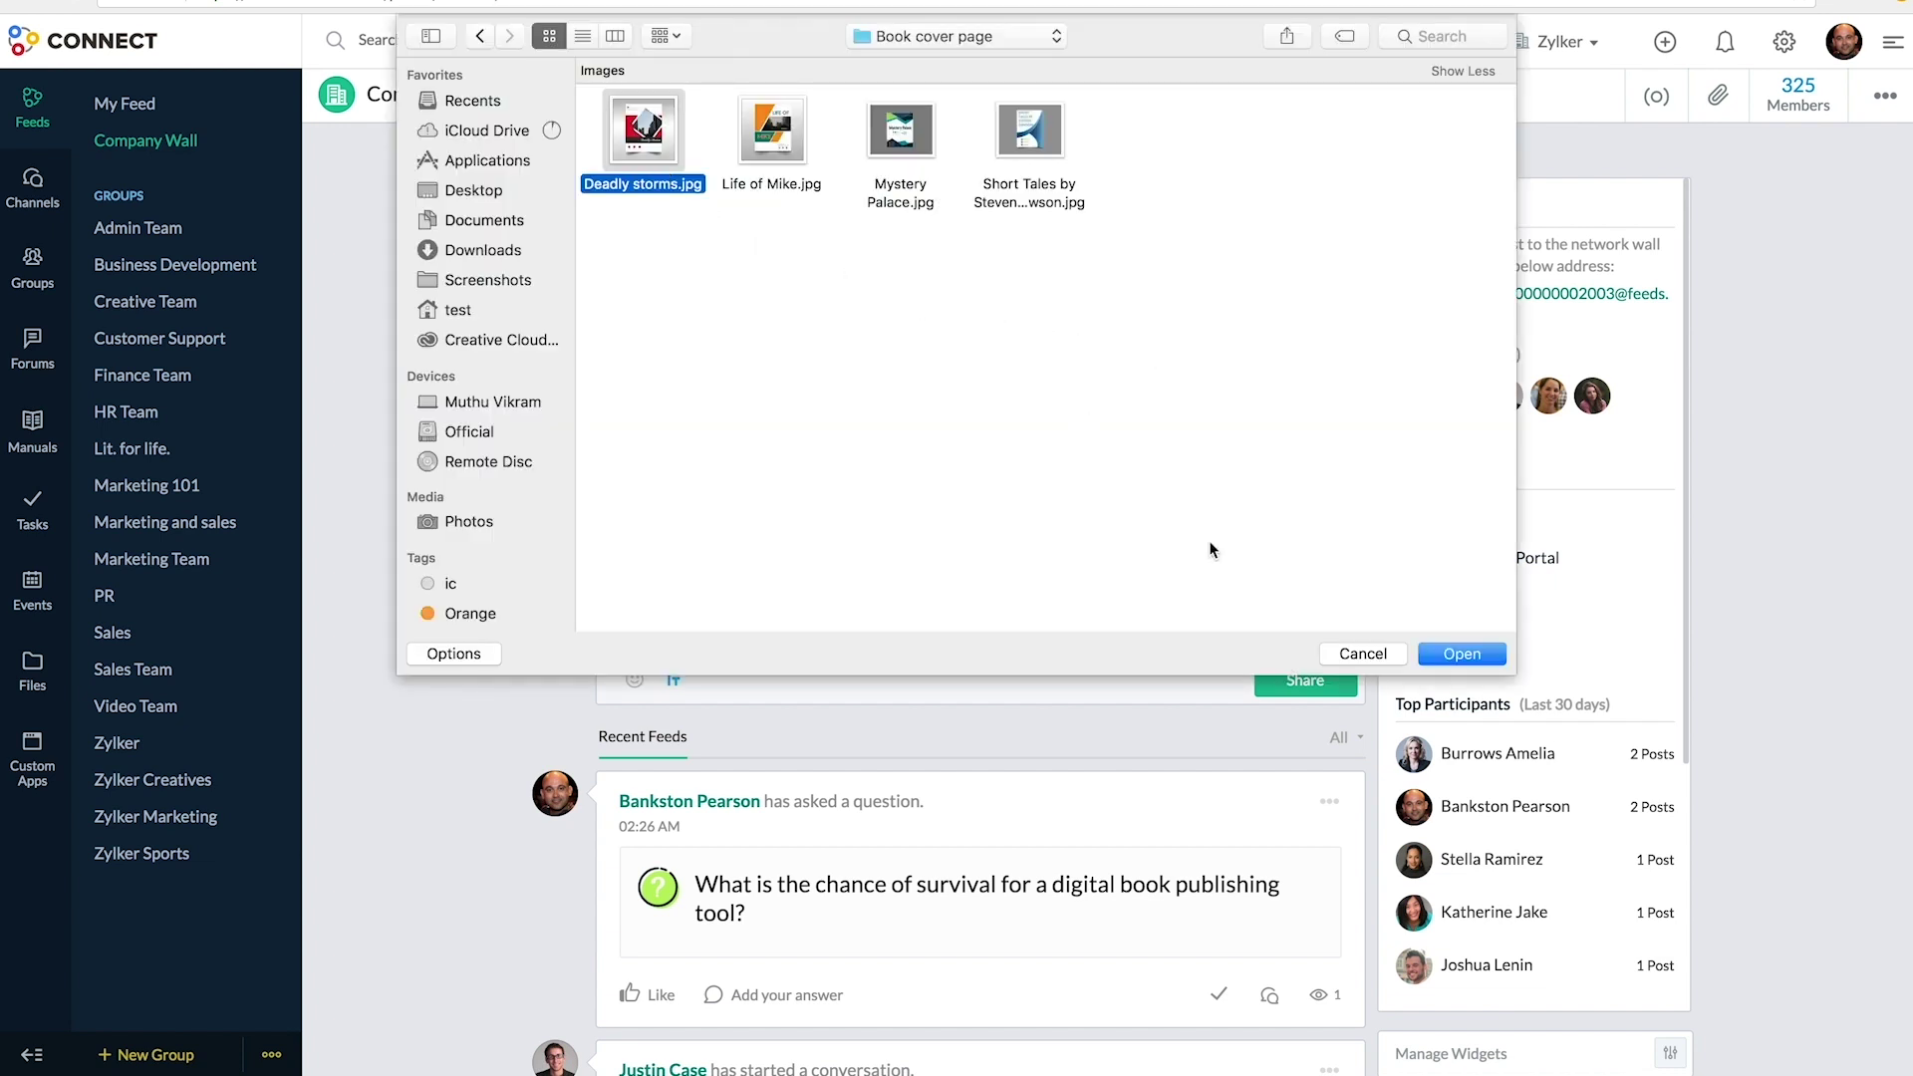
click(1445, 655)
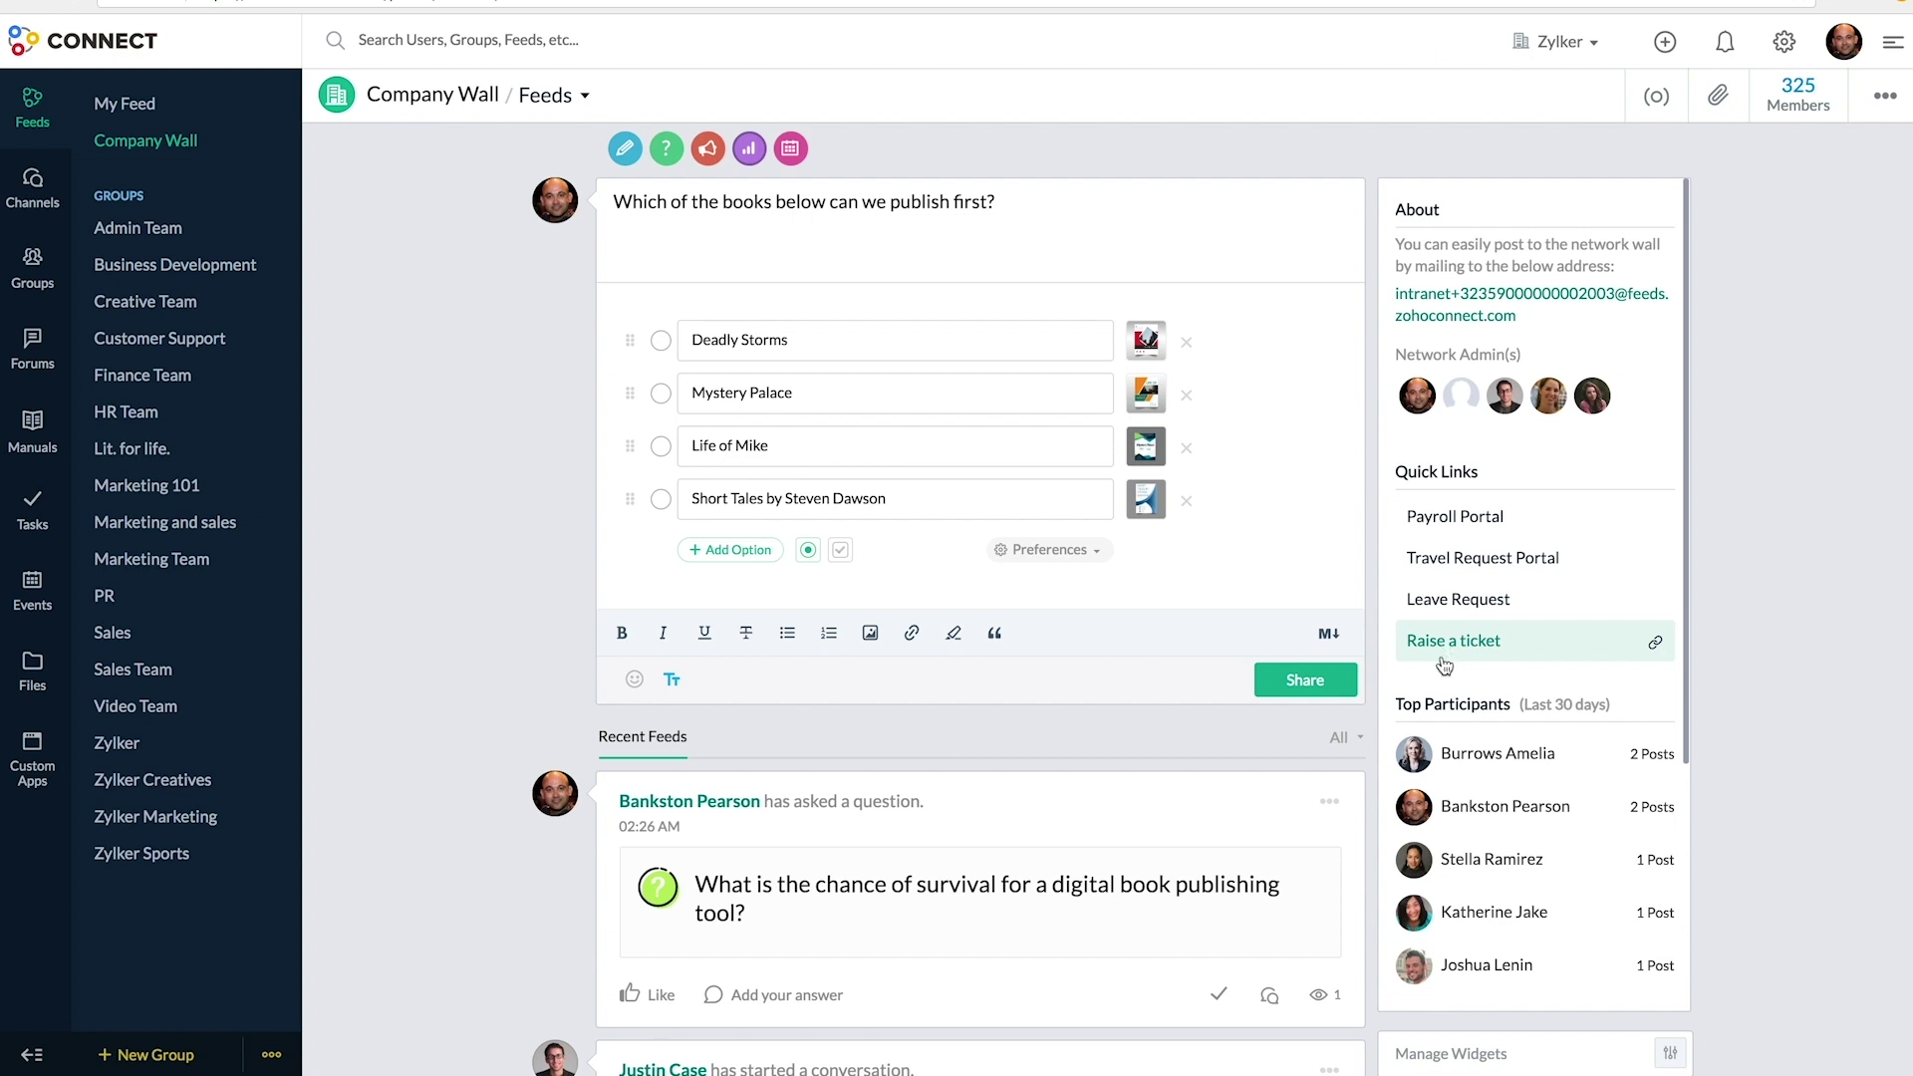
click(1307, 694)
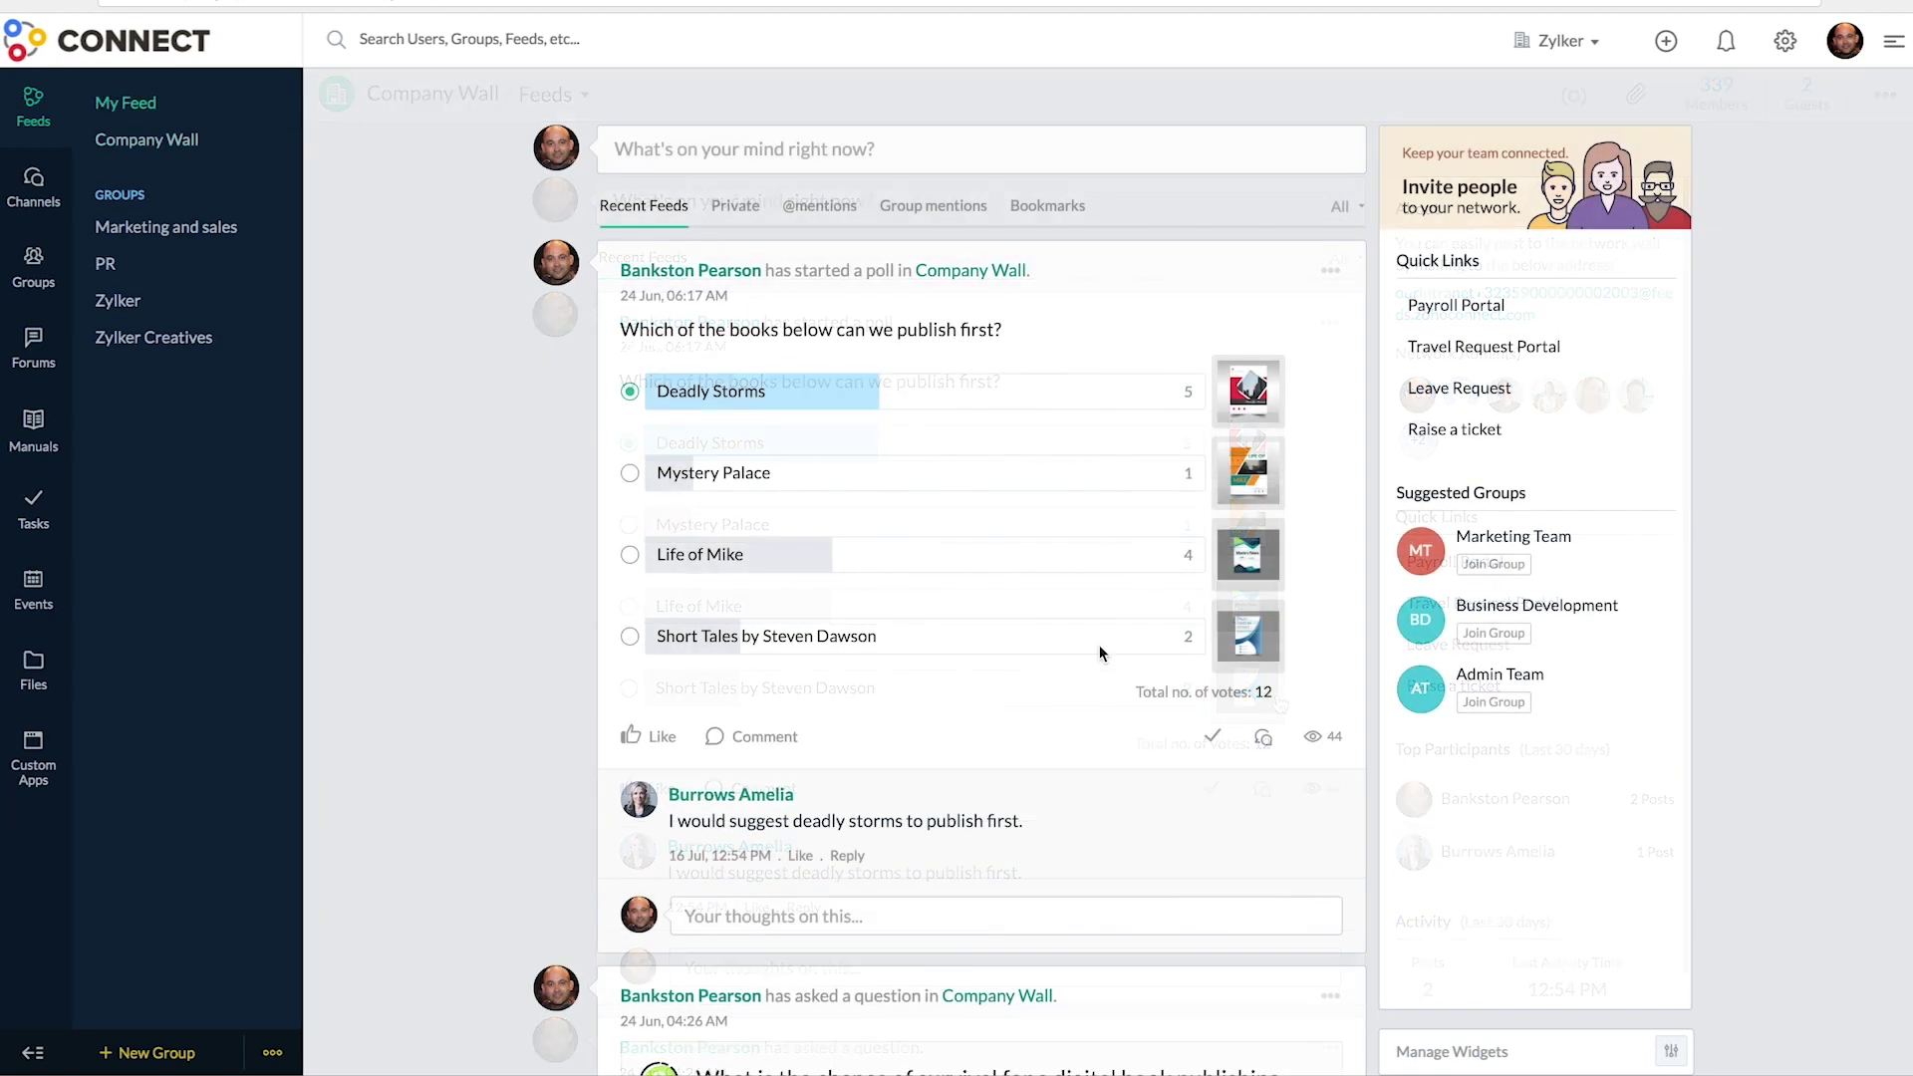
- Expand the 'What's on your mind right now?' composer in My Feed
click(691, 152)
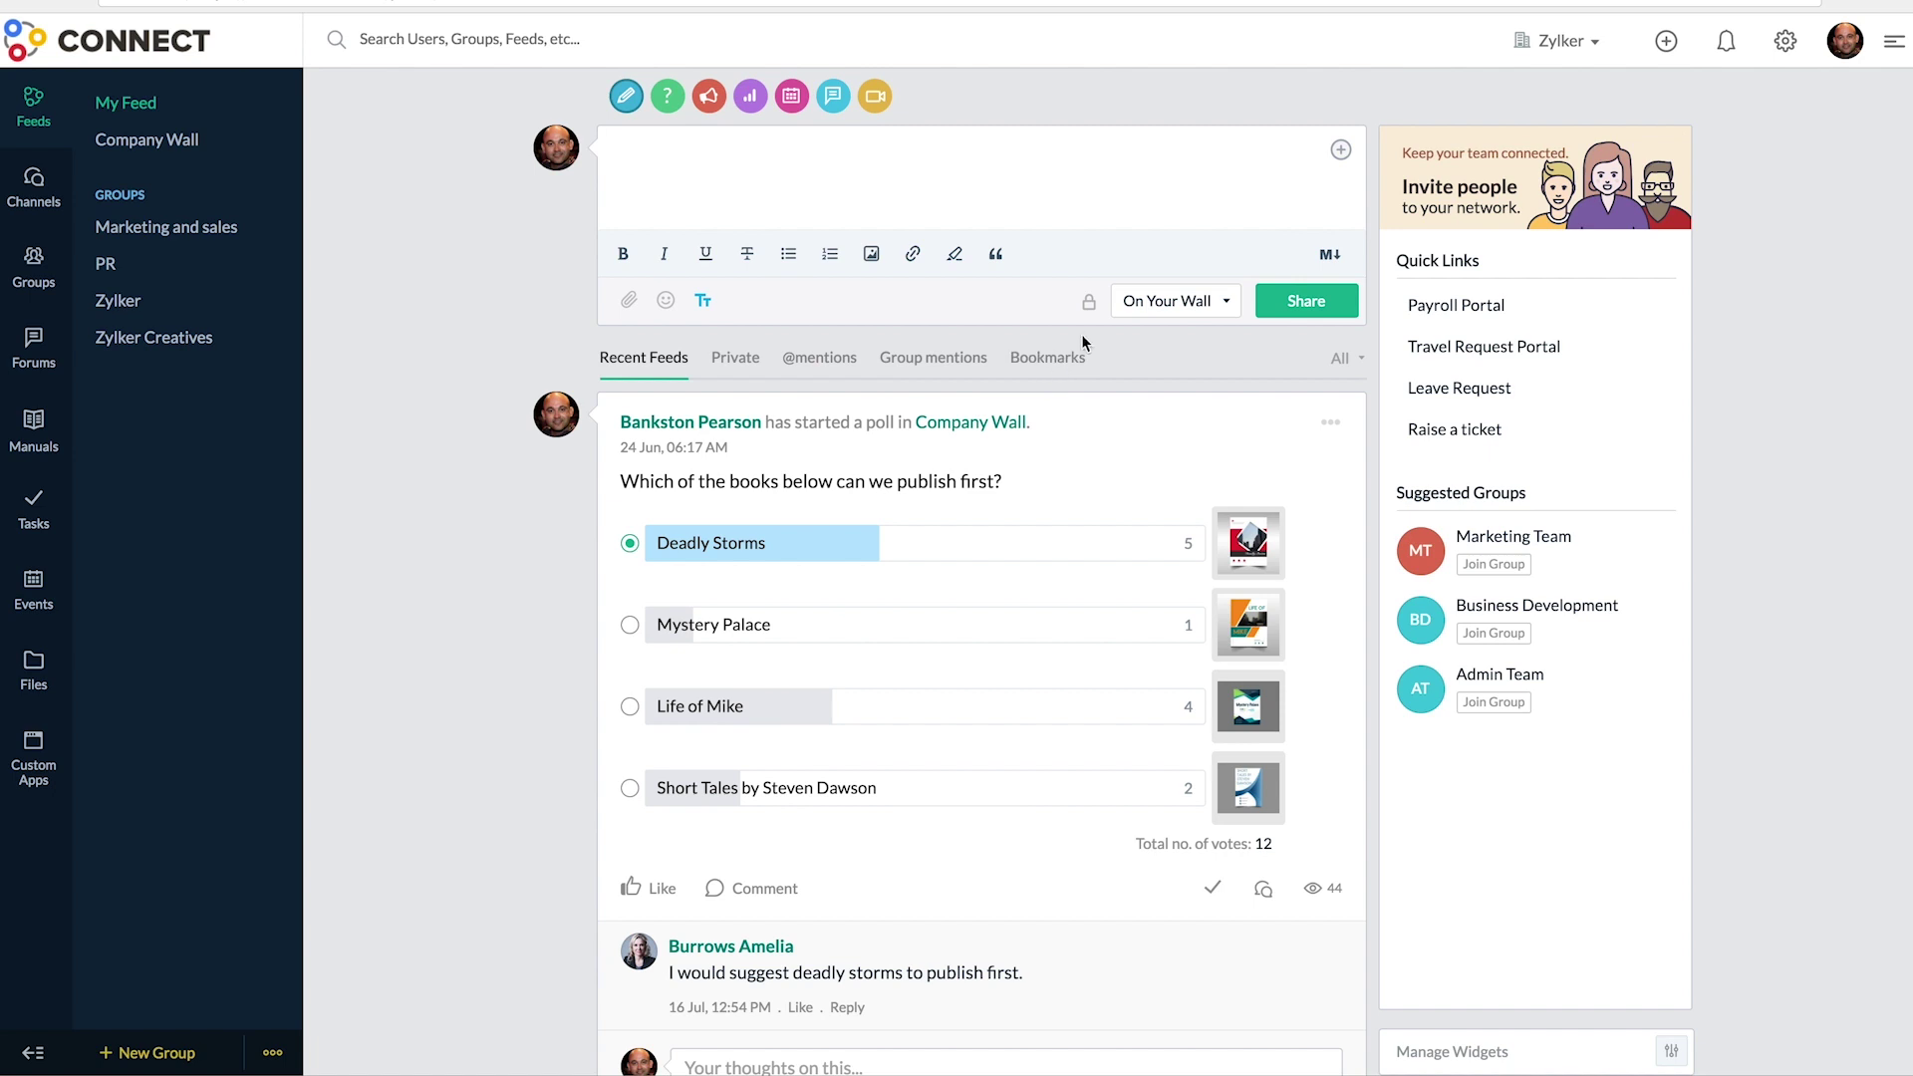
- Privately share a titled post with one colleague asking why Deadly Storm should be published first
click(1088, 301)
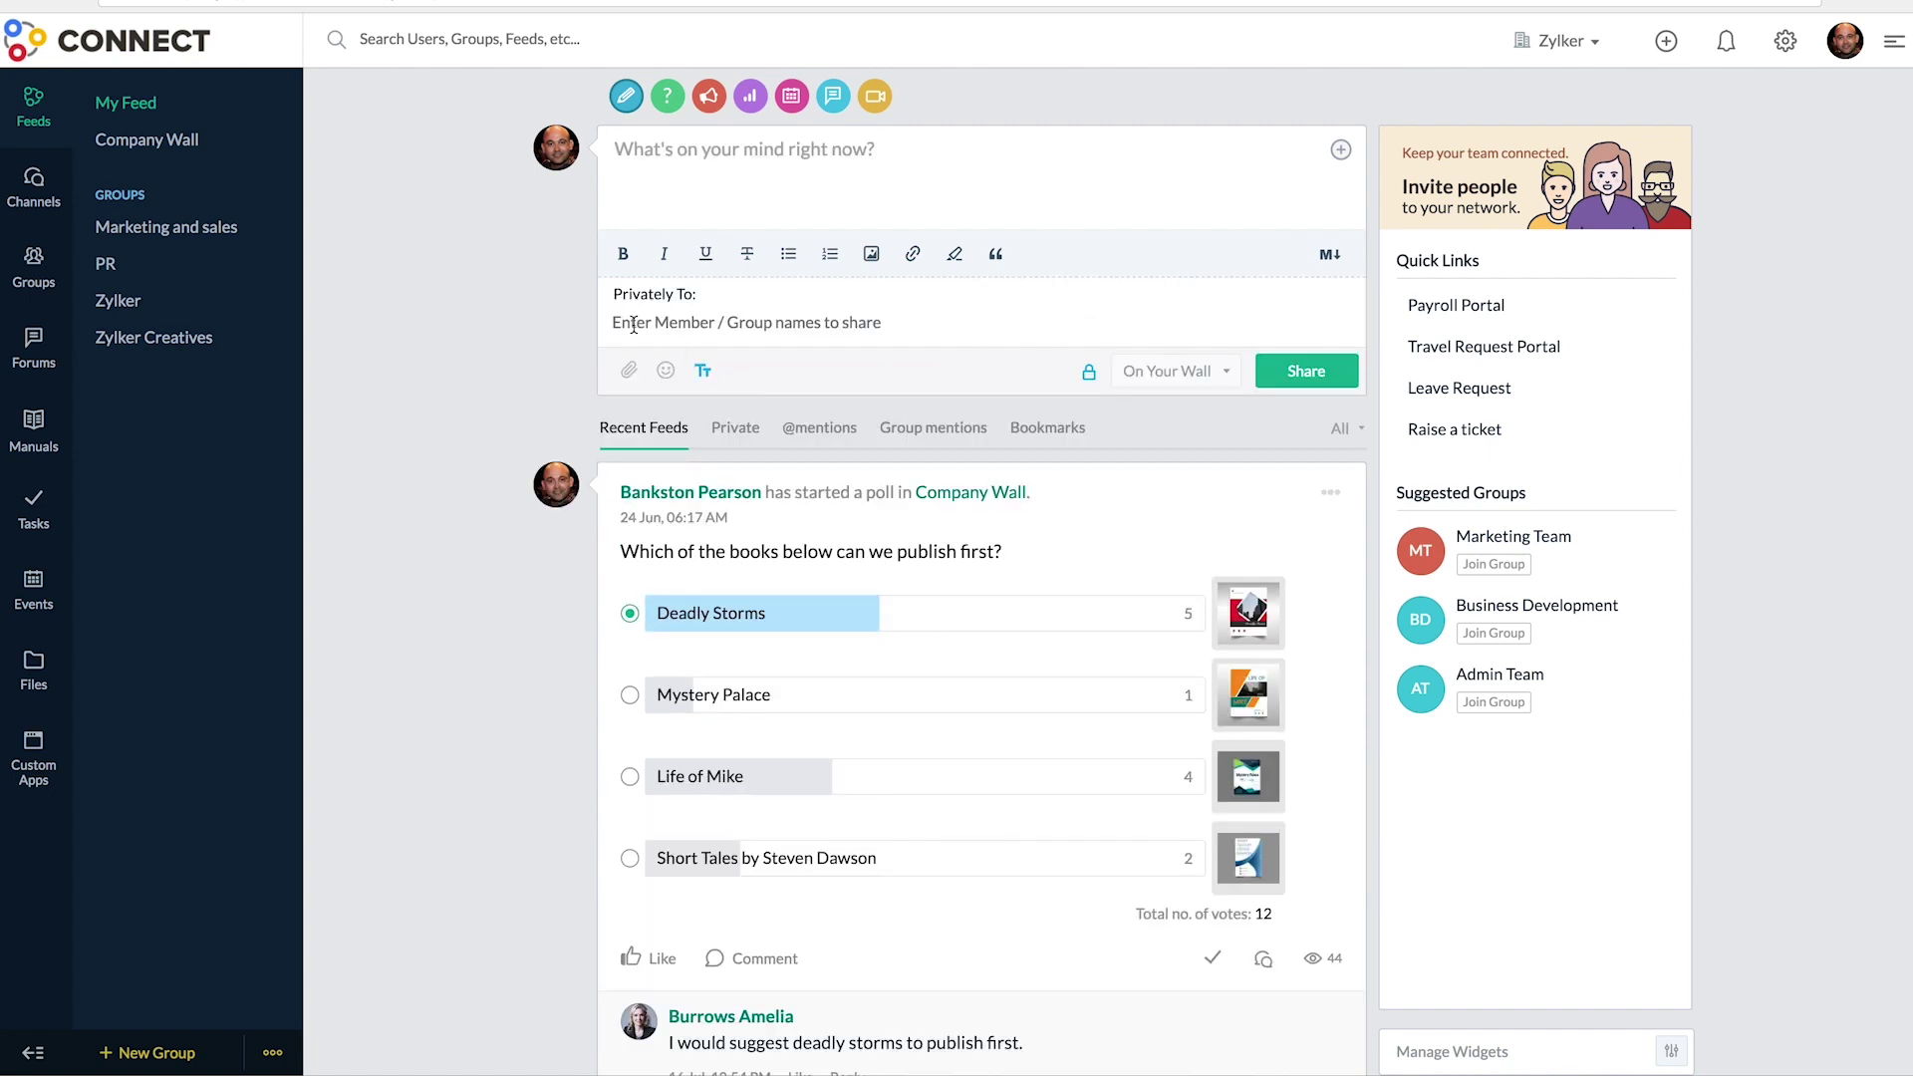
click(633, 325)
click(698, 372)
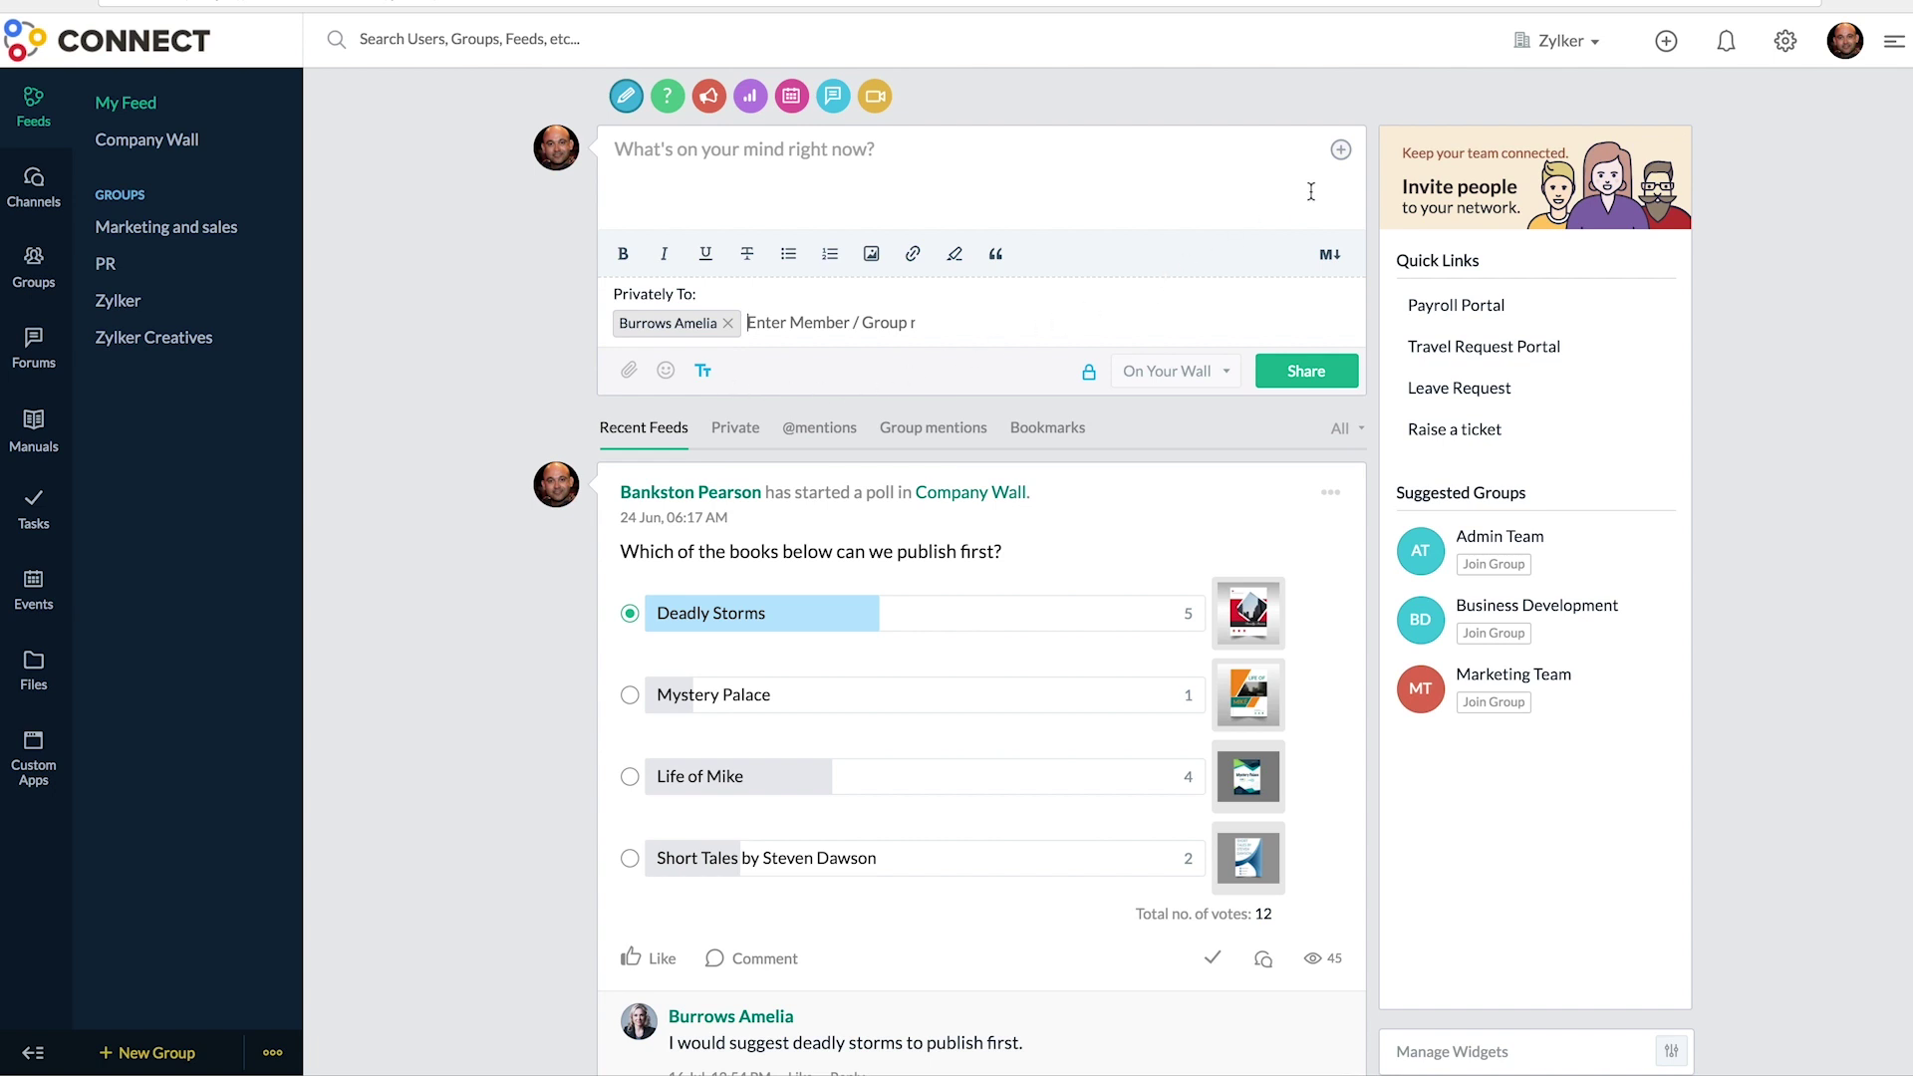
click(1342, 150)
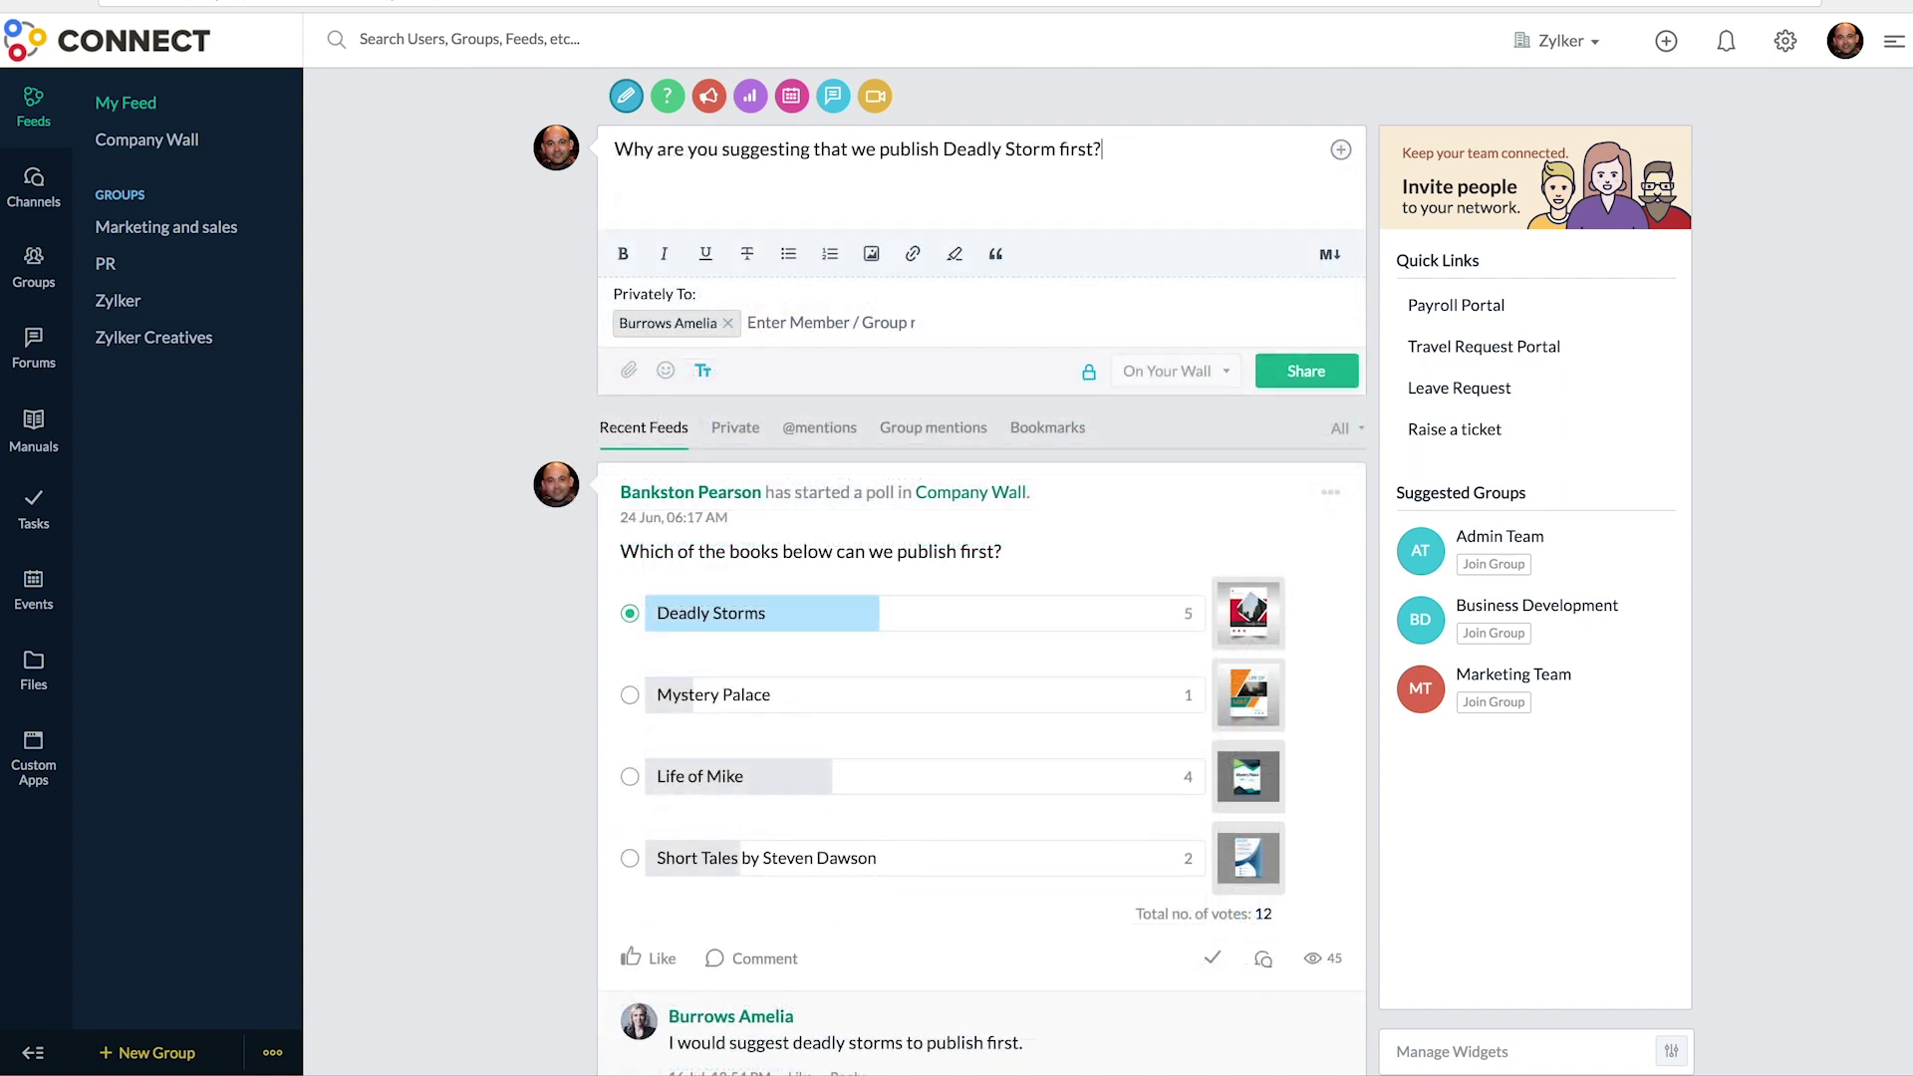
click(628, 371)
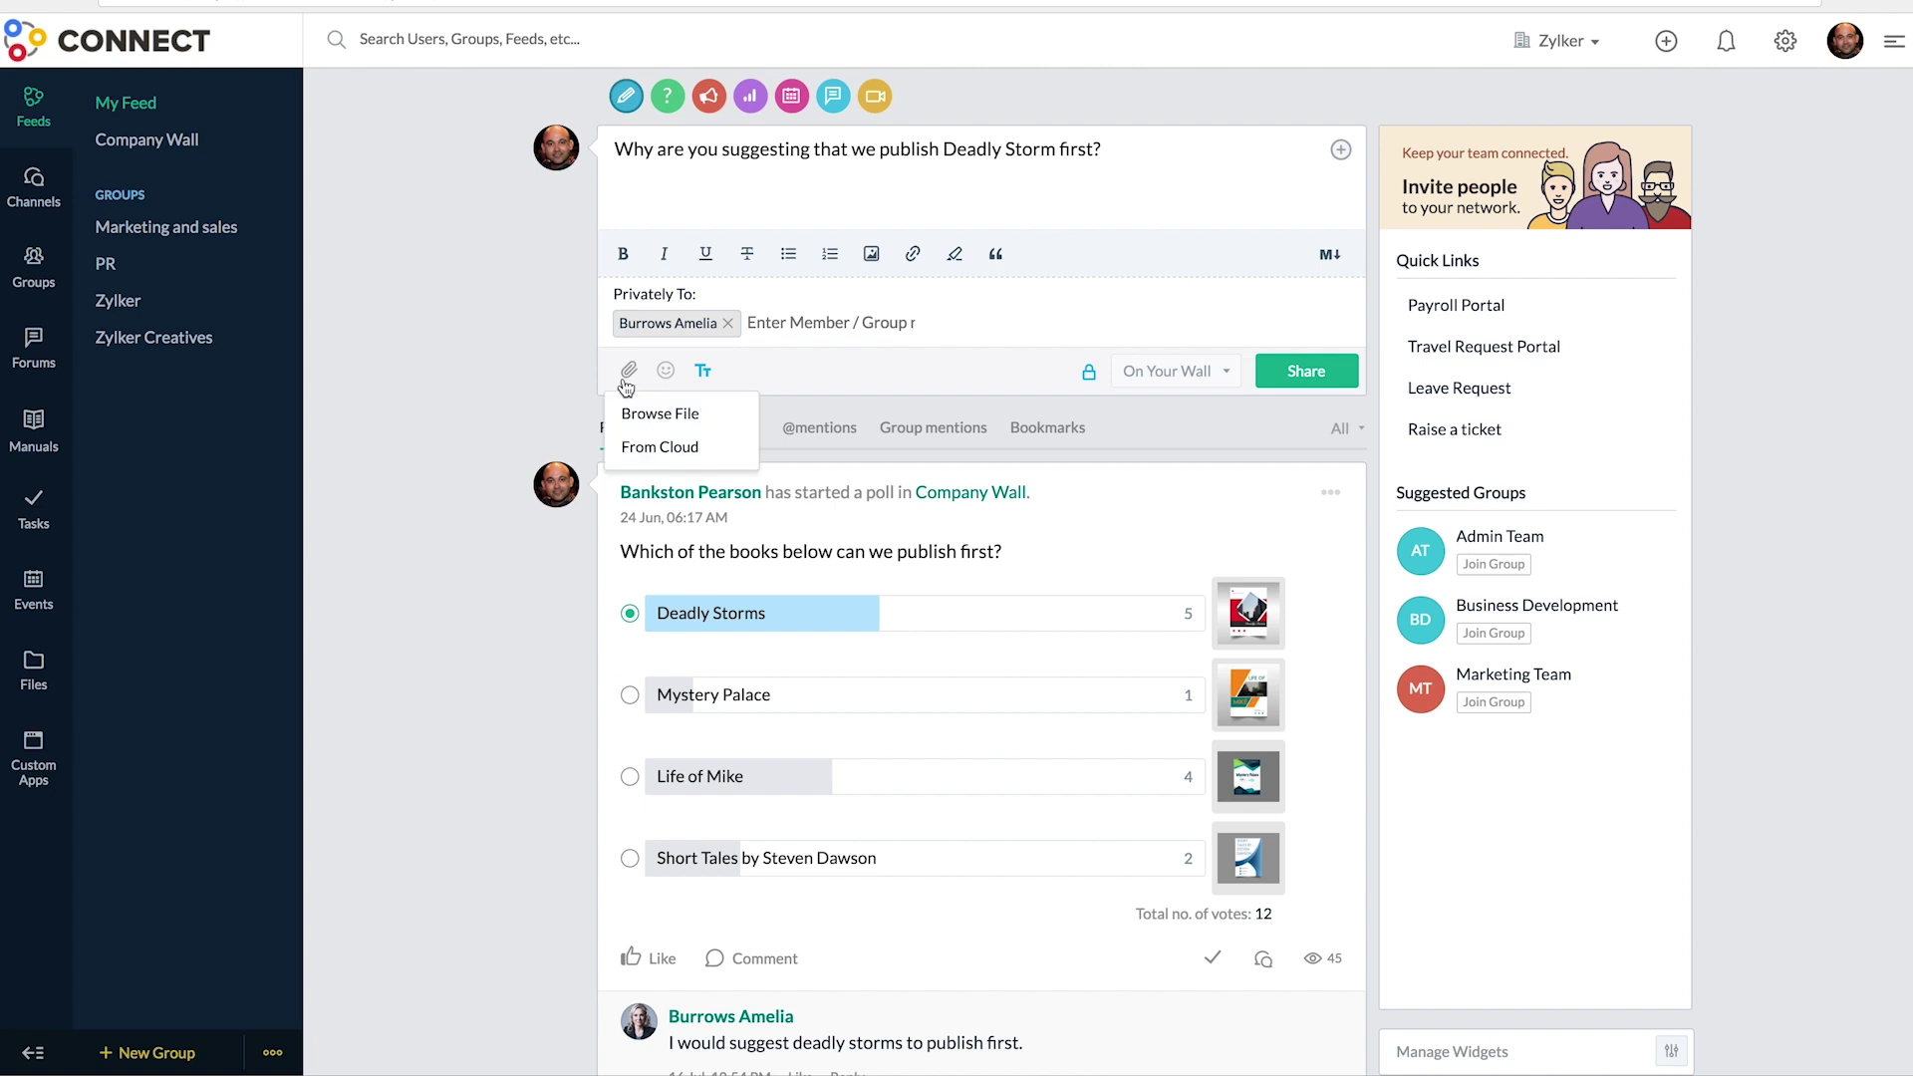
click(1305, 382)
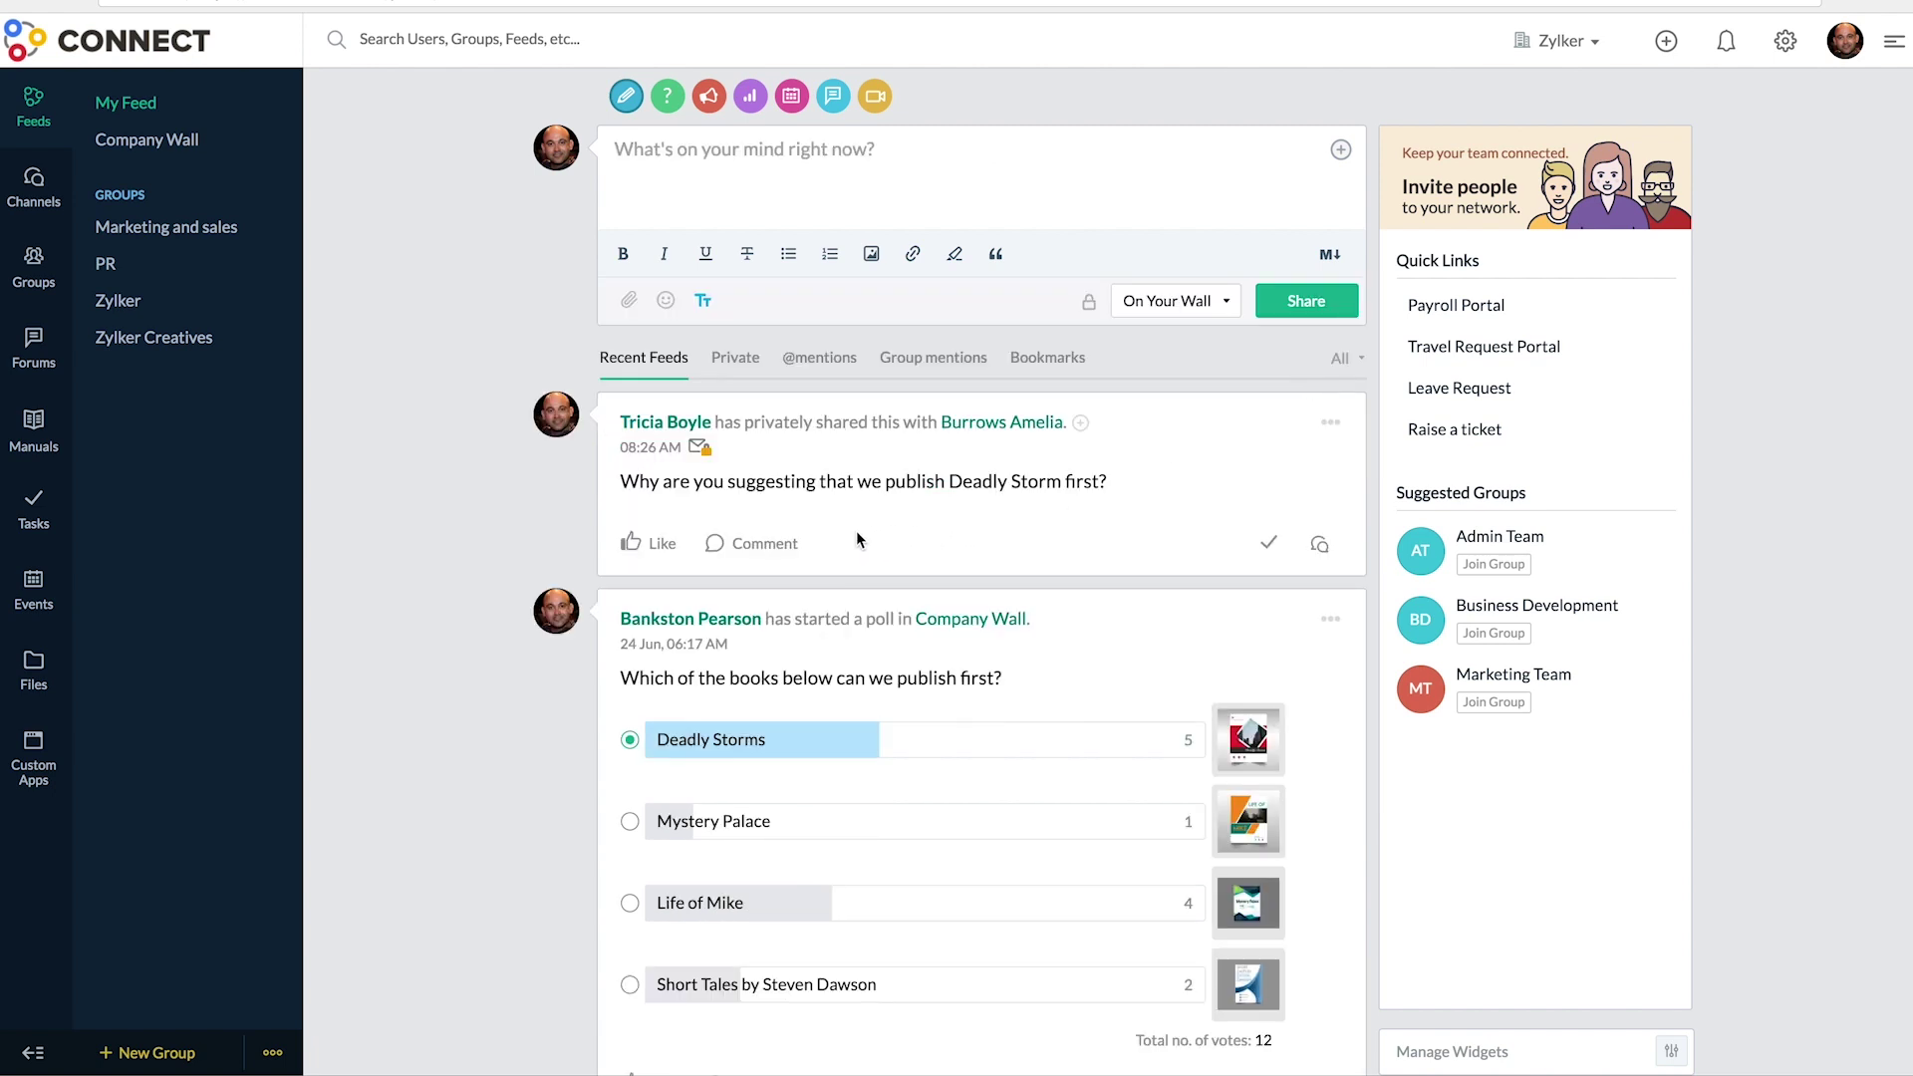
- Open a comment box under the private Deadly Storm question, try an @b mention, then dismiss the suggestions
click(767, 544)
text(@b)
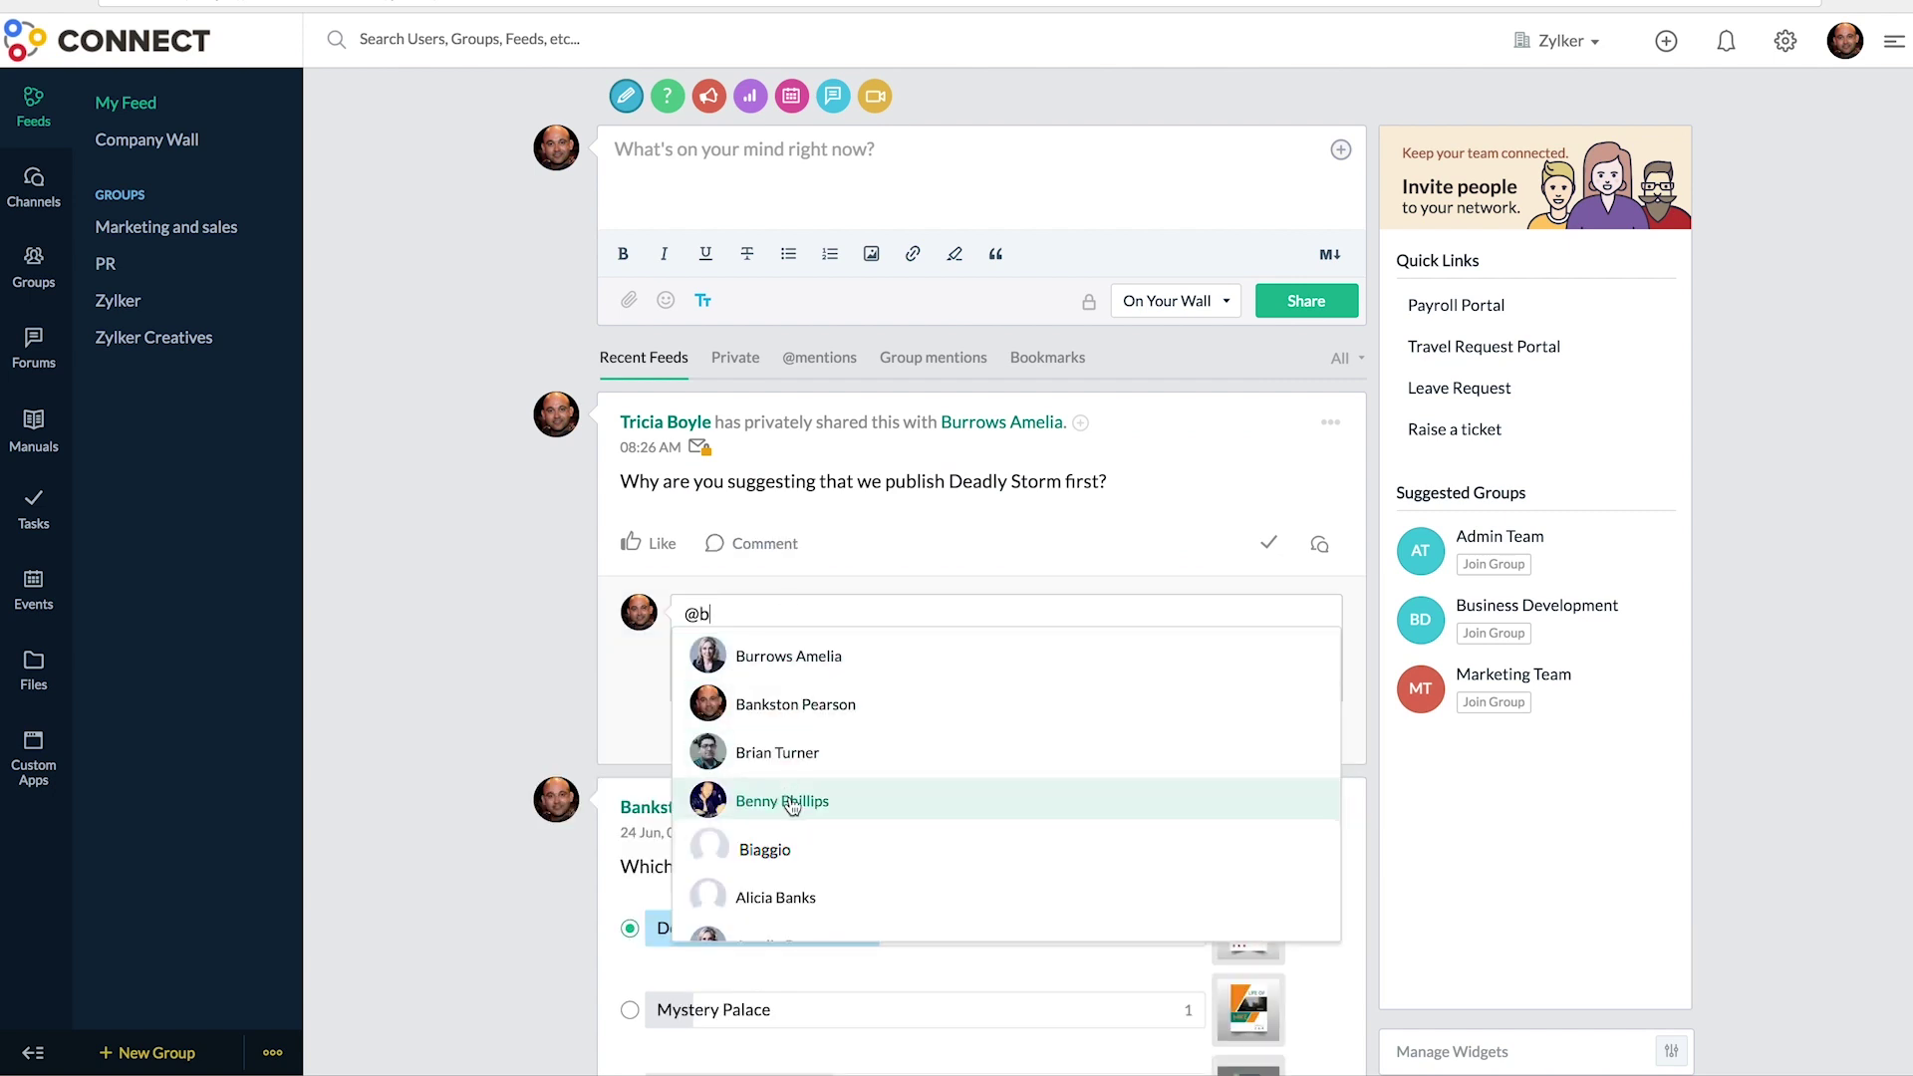
click(581, 646)
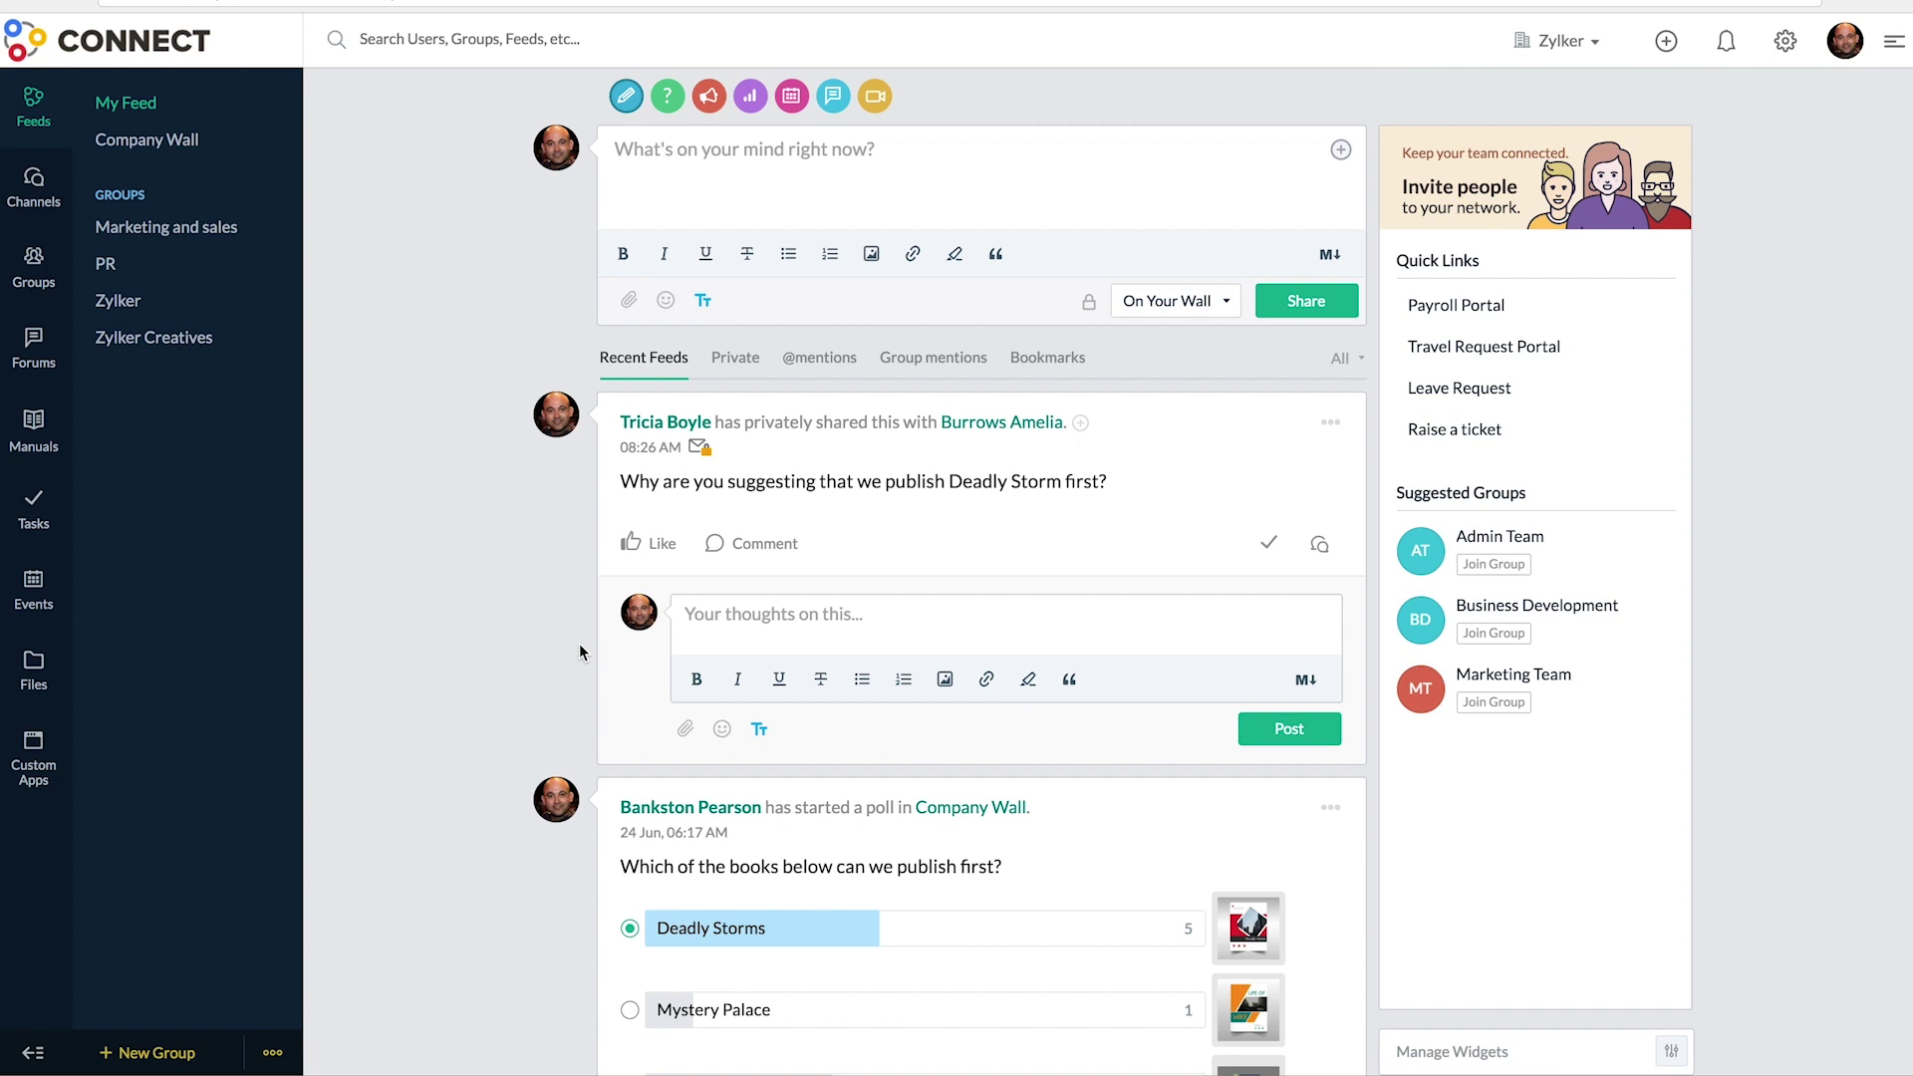
- Start a 19 July calendar event titled 'Life of Mike book launch at 4pm' with the pasted location
click(31, 615)
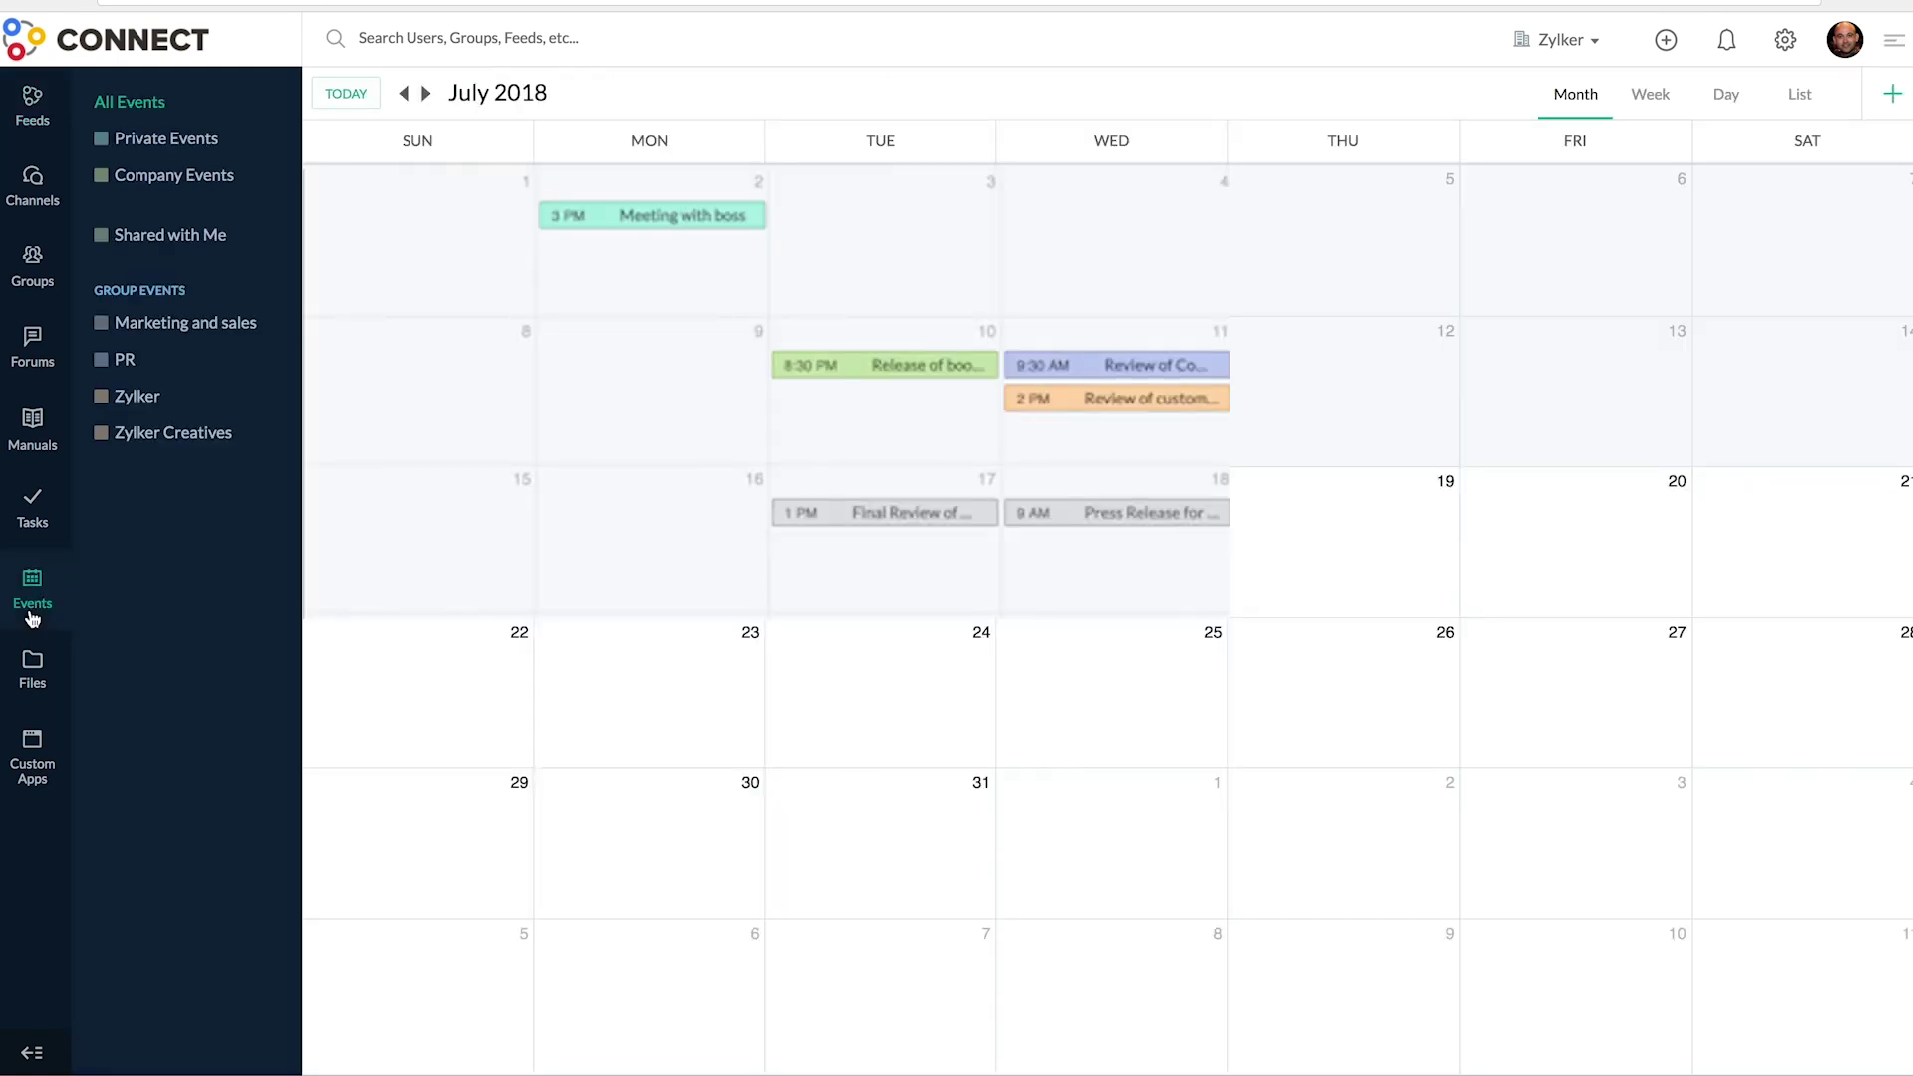
click(1301, 543)
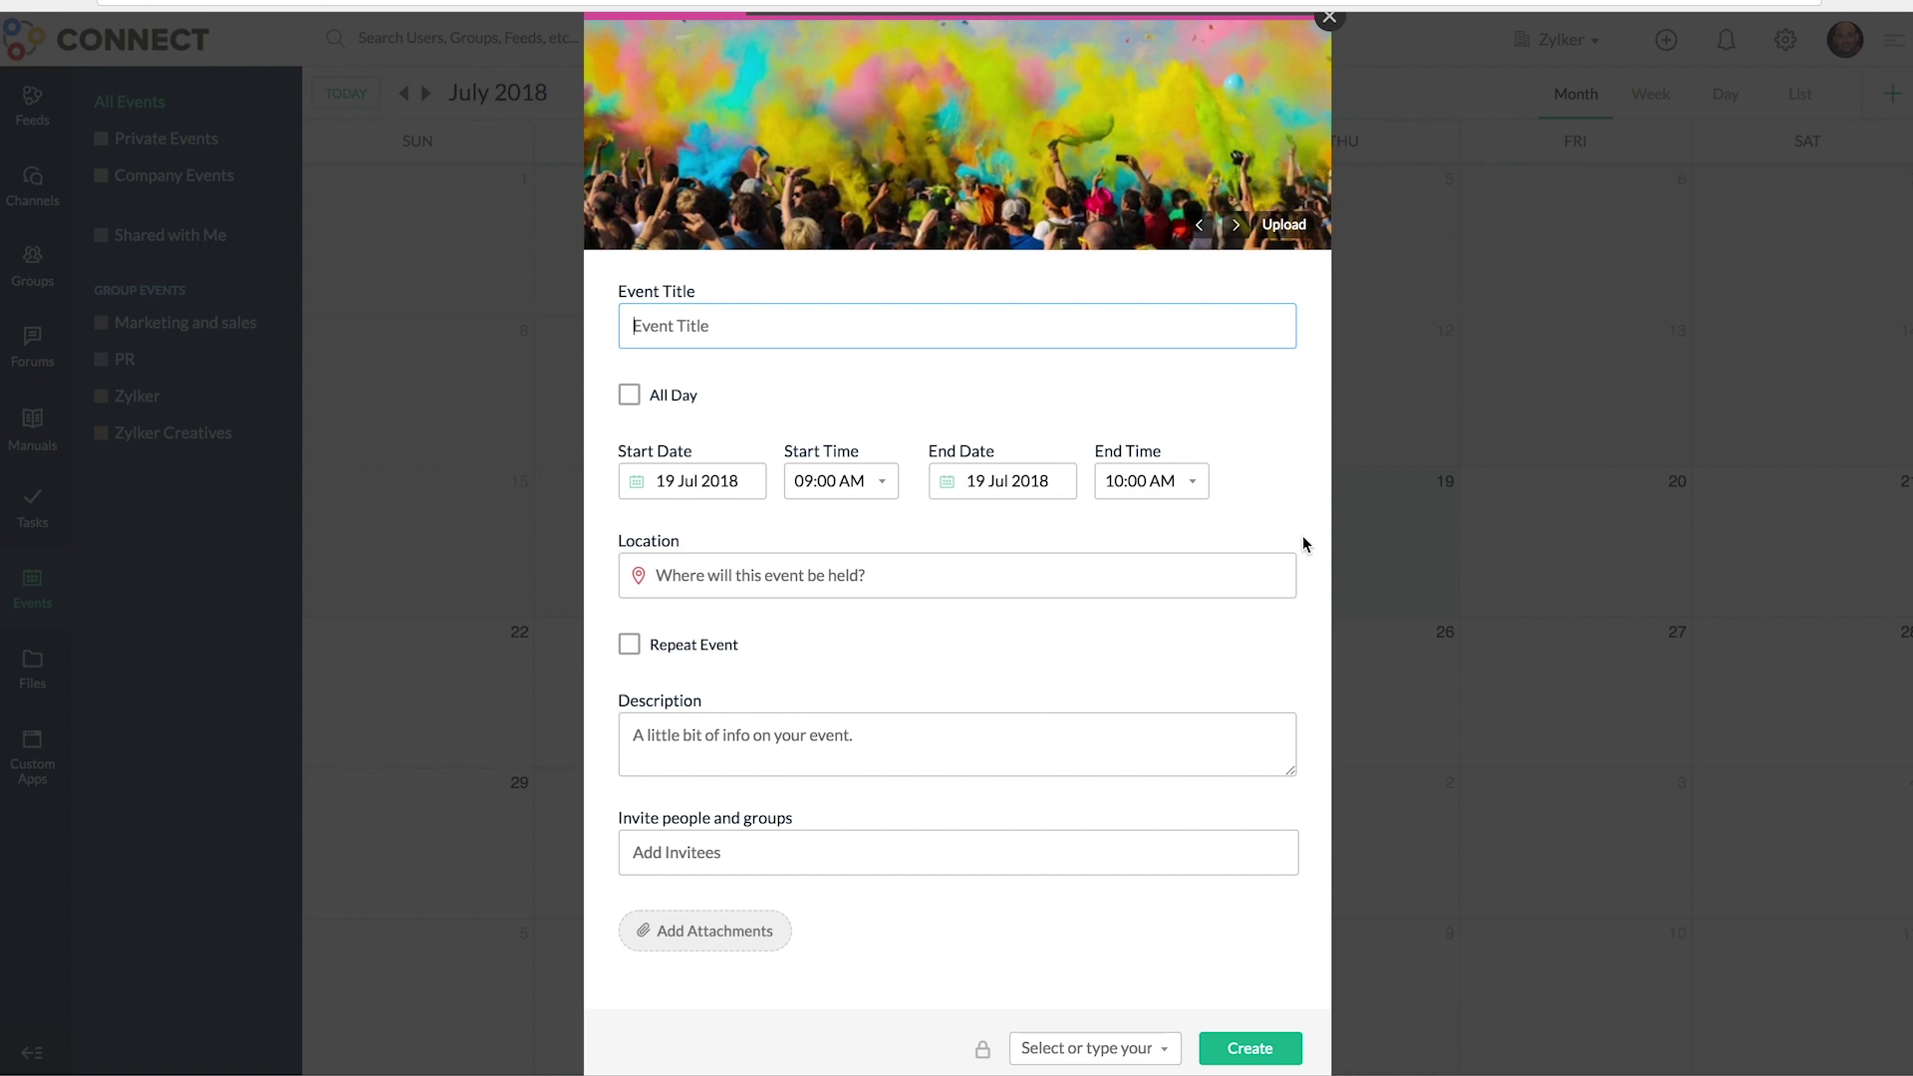
text(Life of Mike book launch at 4pm)
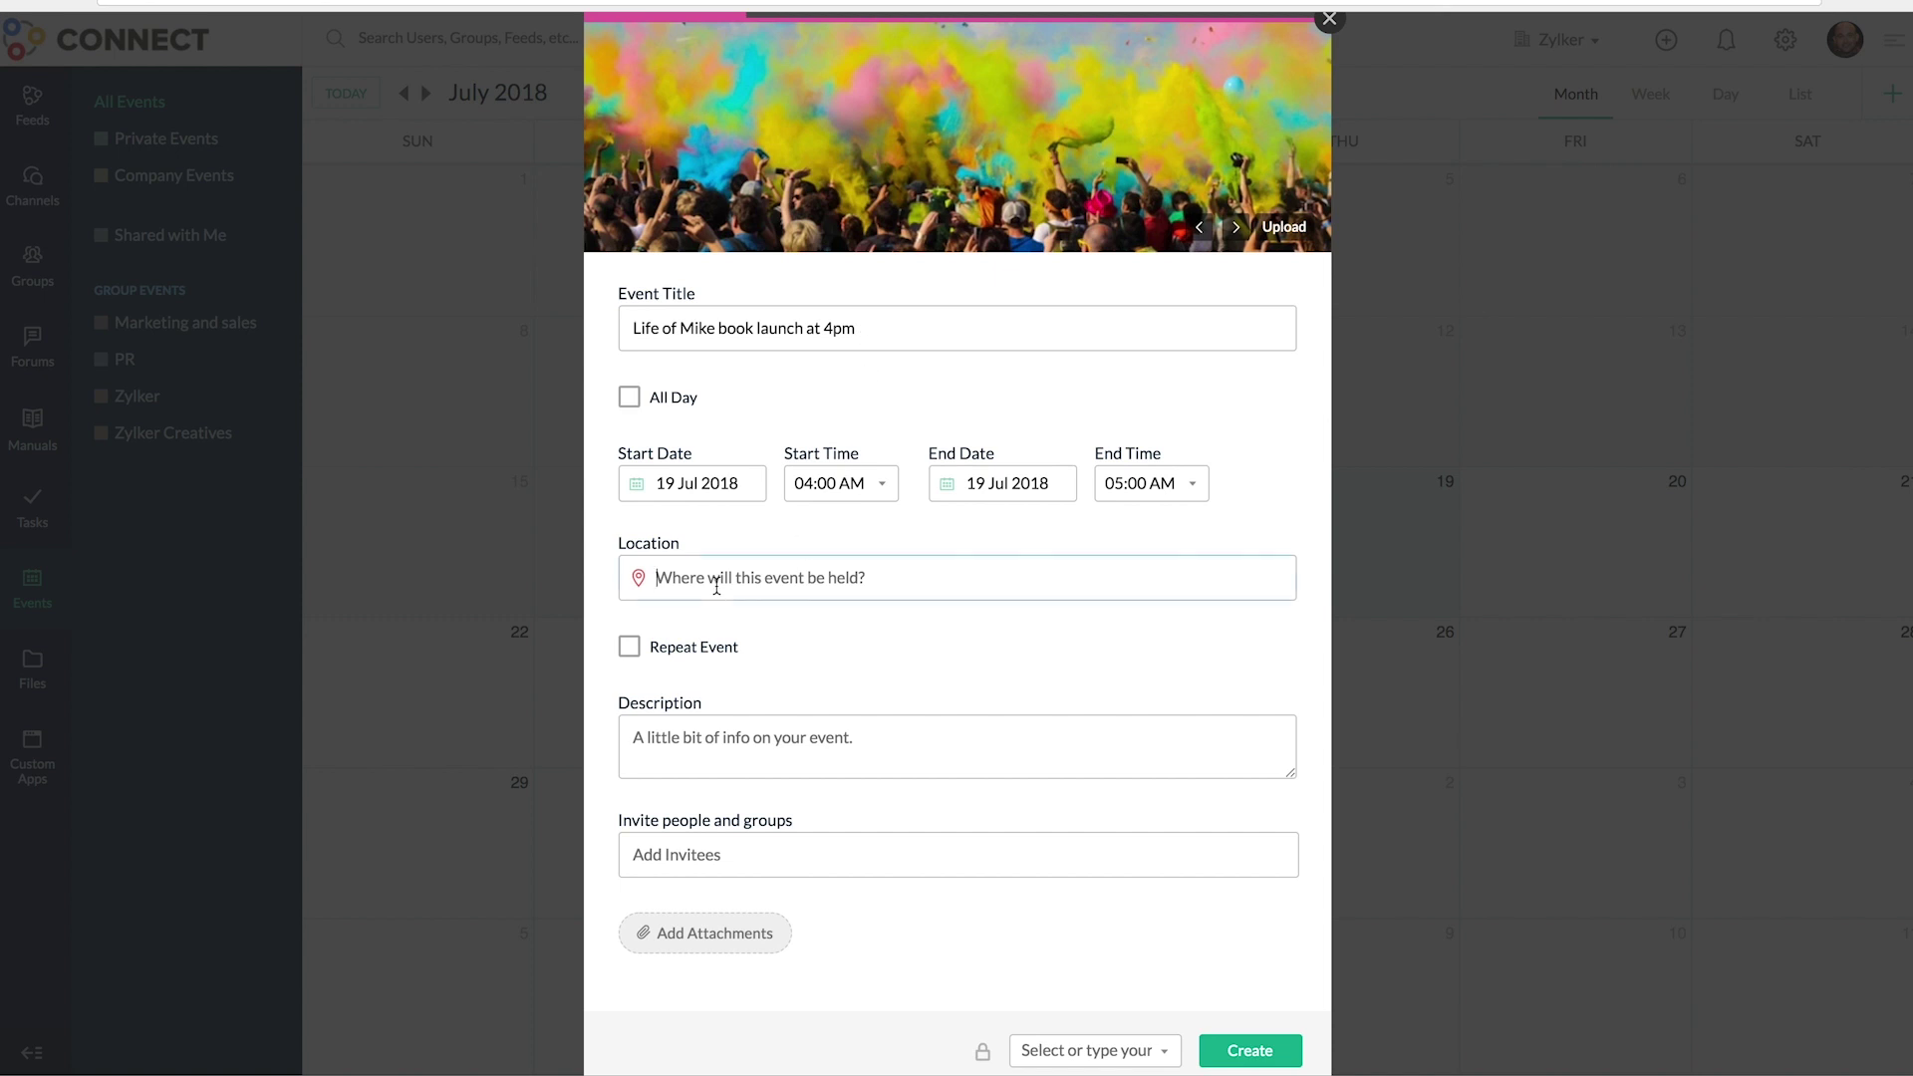
key(ctrl+v)
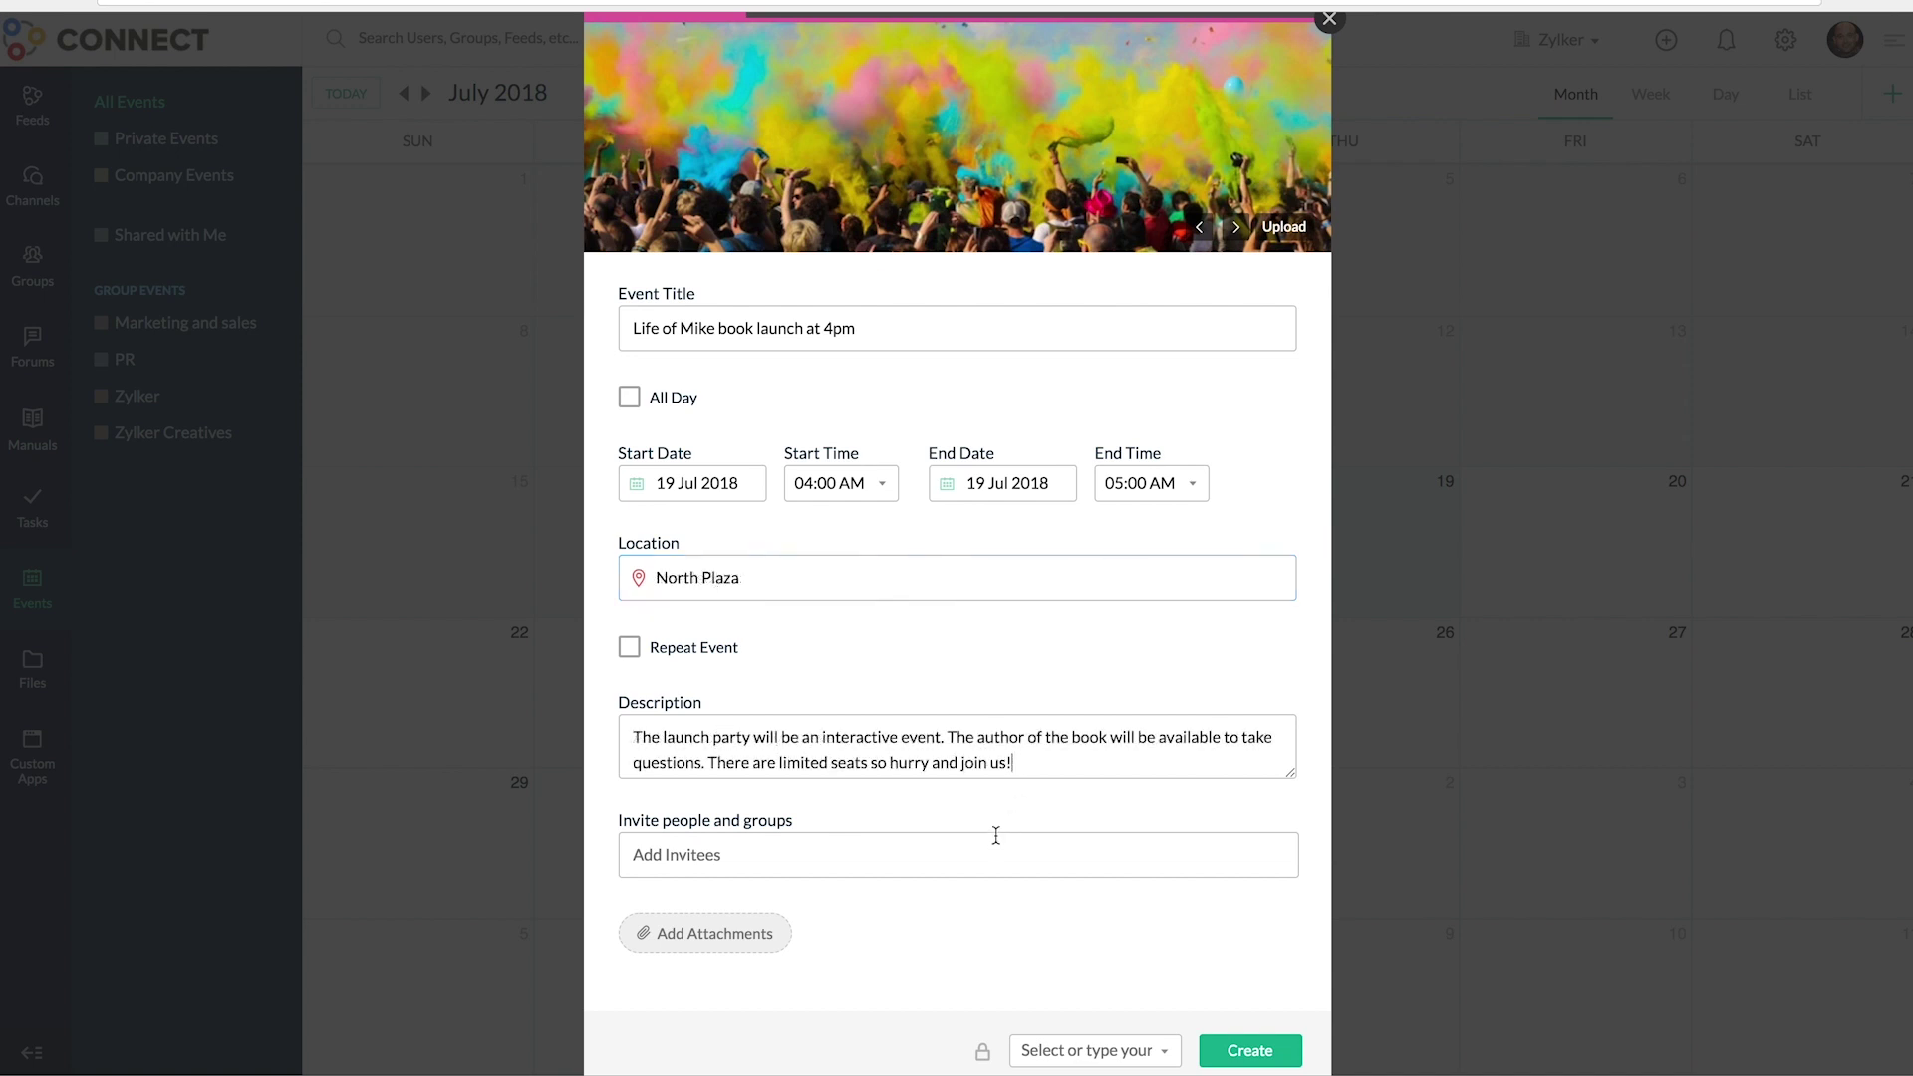
- Invite the first suggested person, post the event to the Company Wall, and create it
click(987, 845)
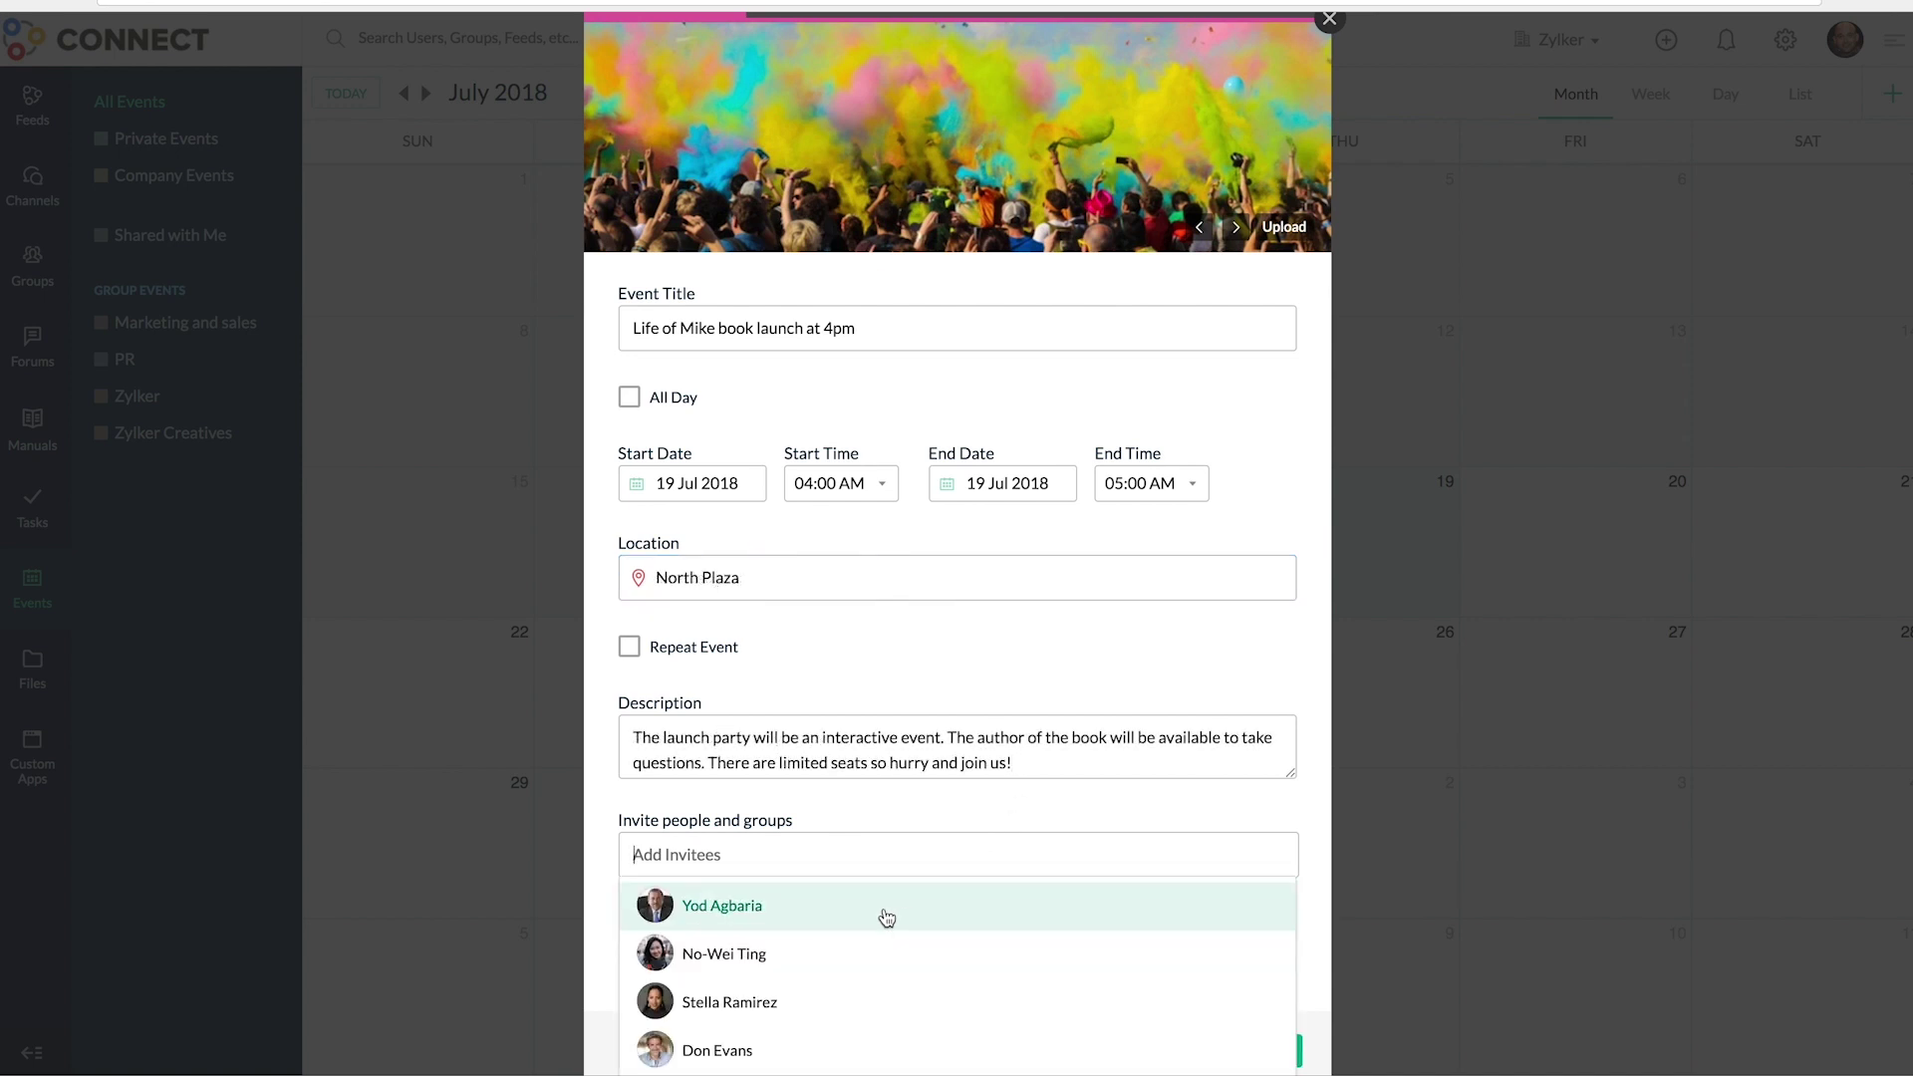
click(884, 906)
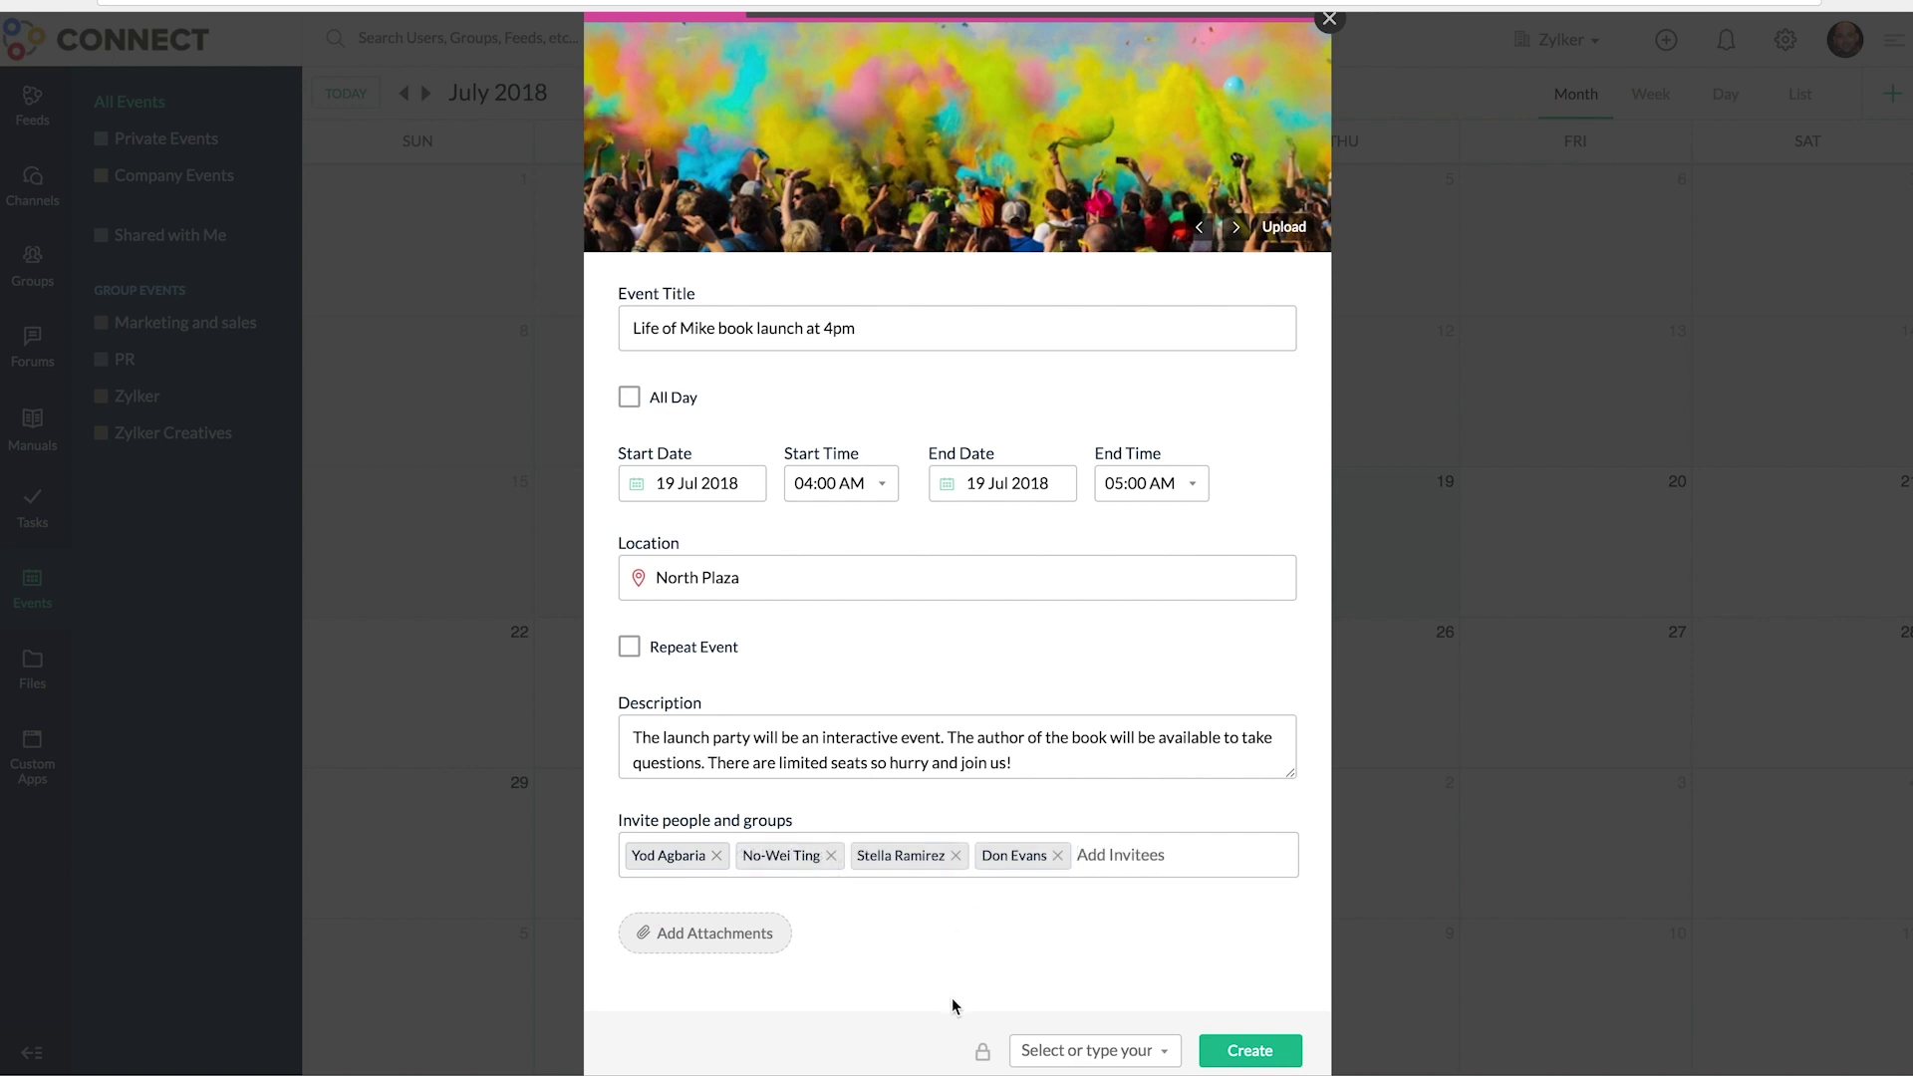
click(1081, 1053)
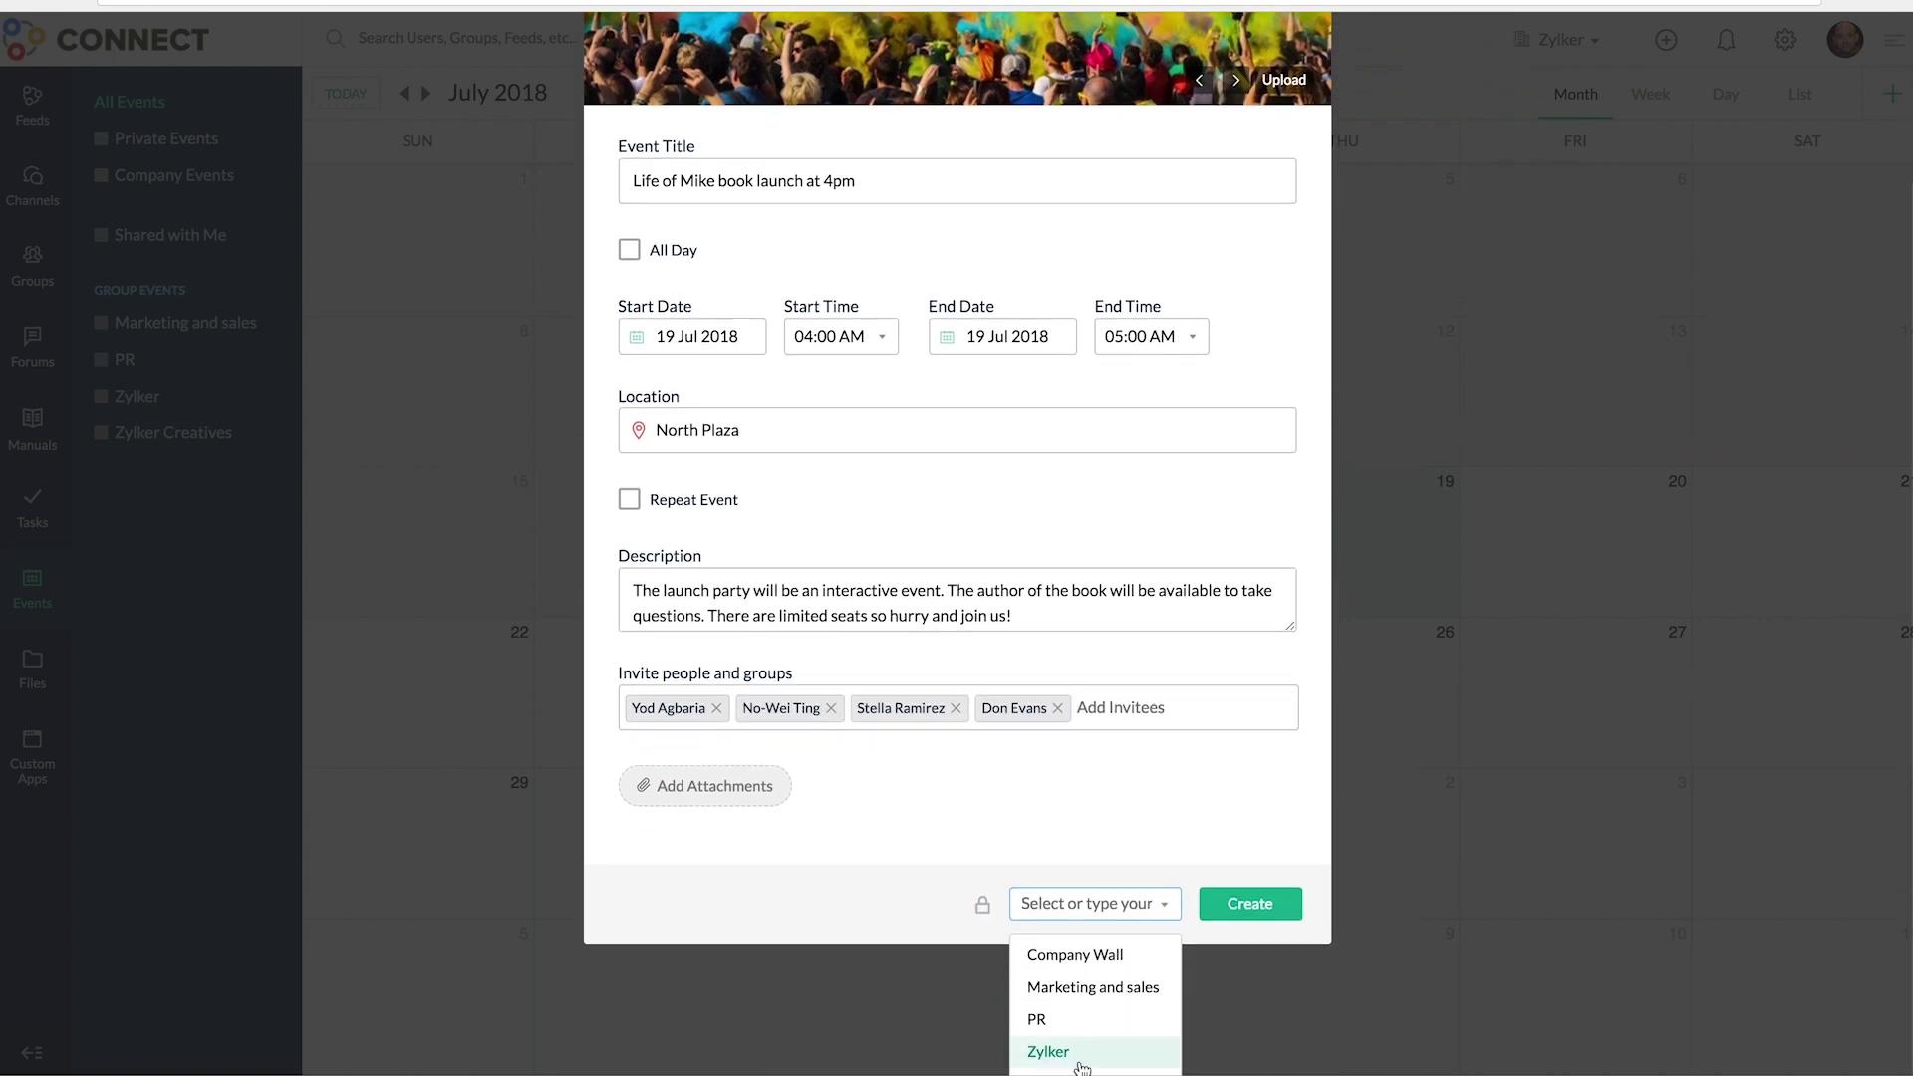
click(1075, 958)
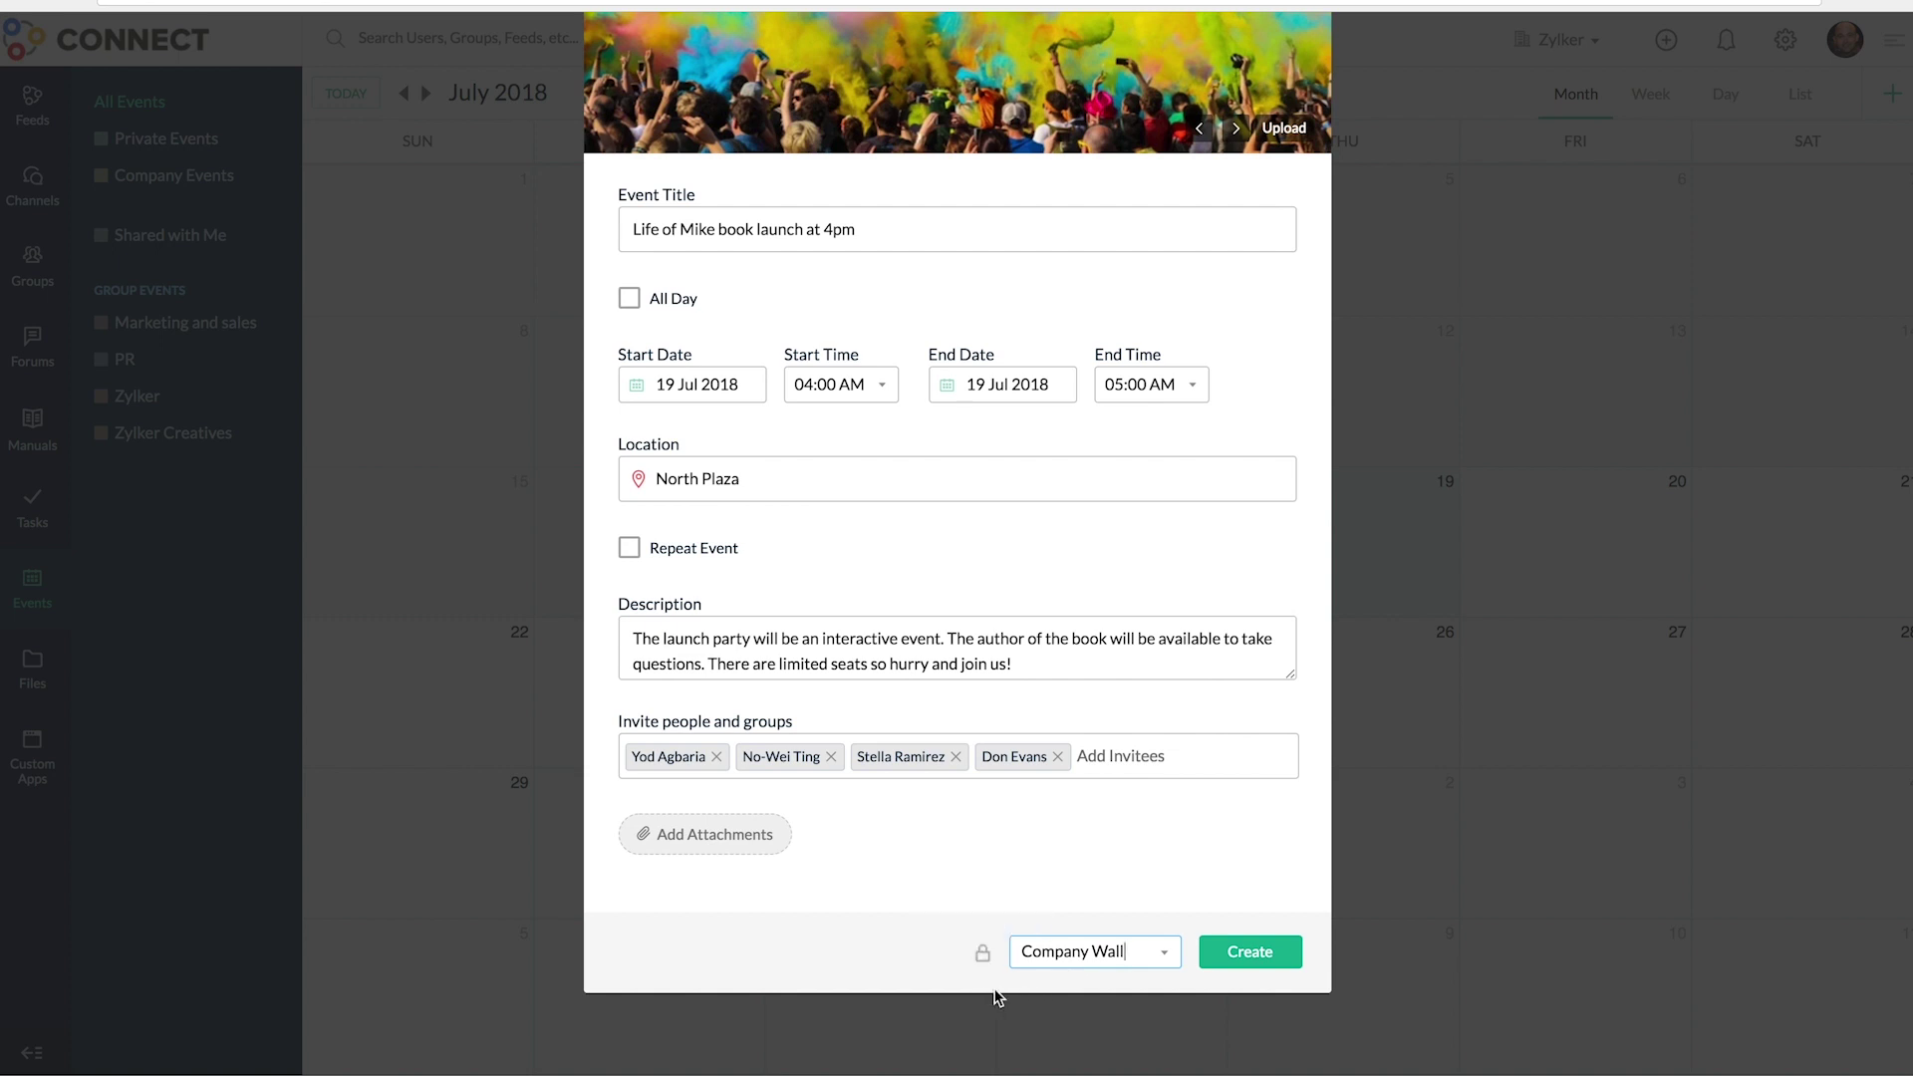
click(1240, 952)
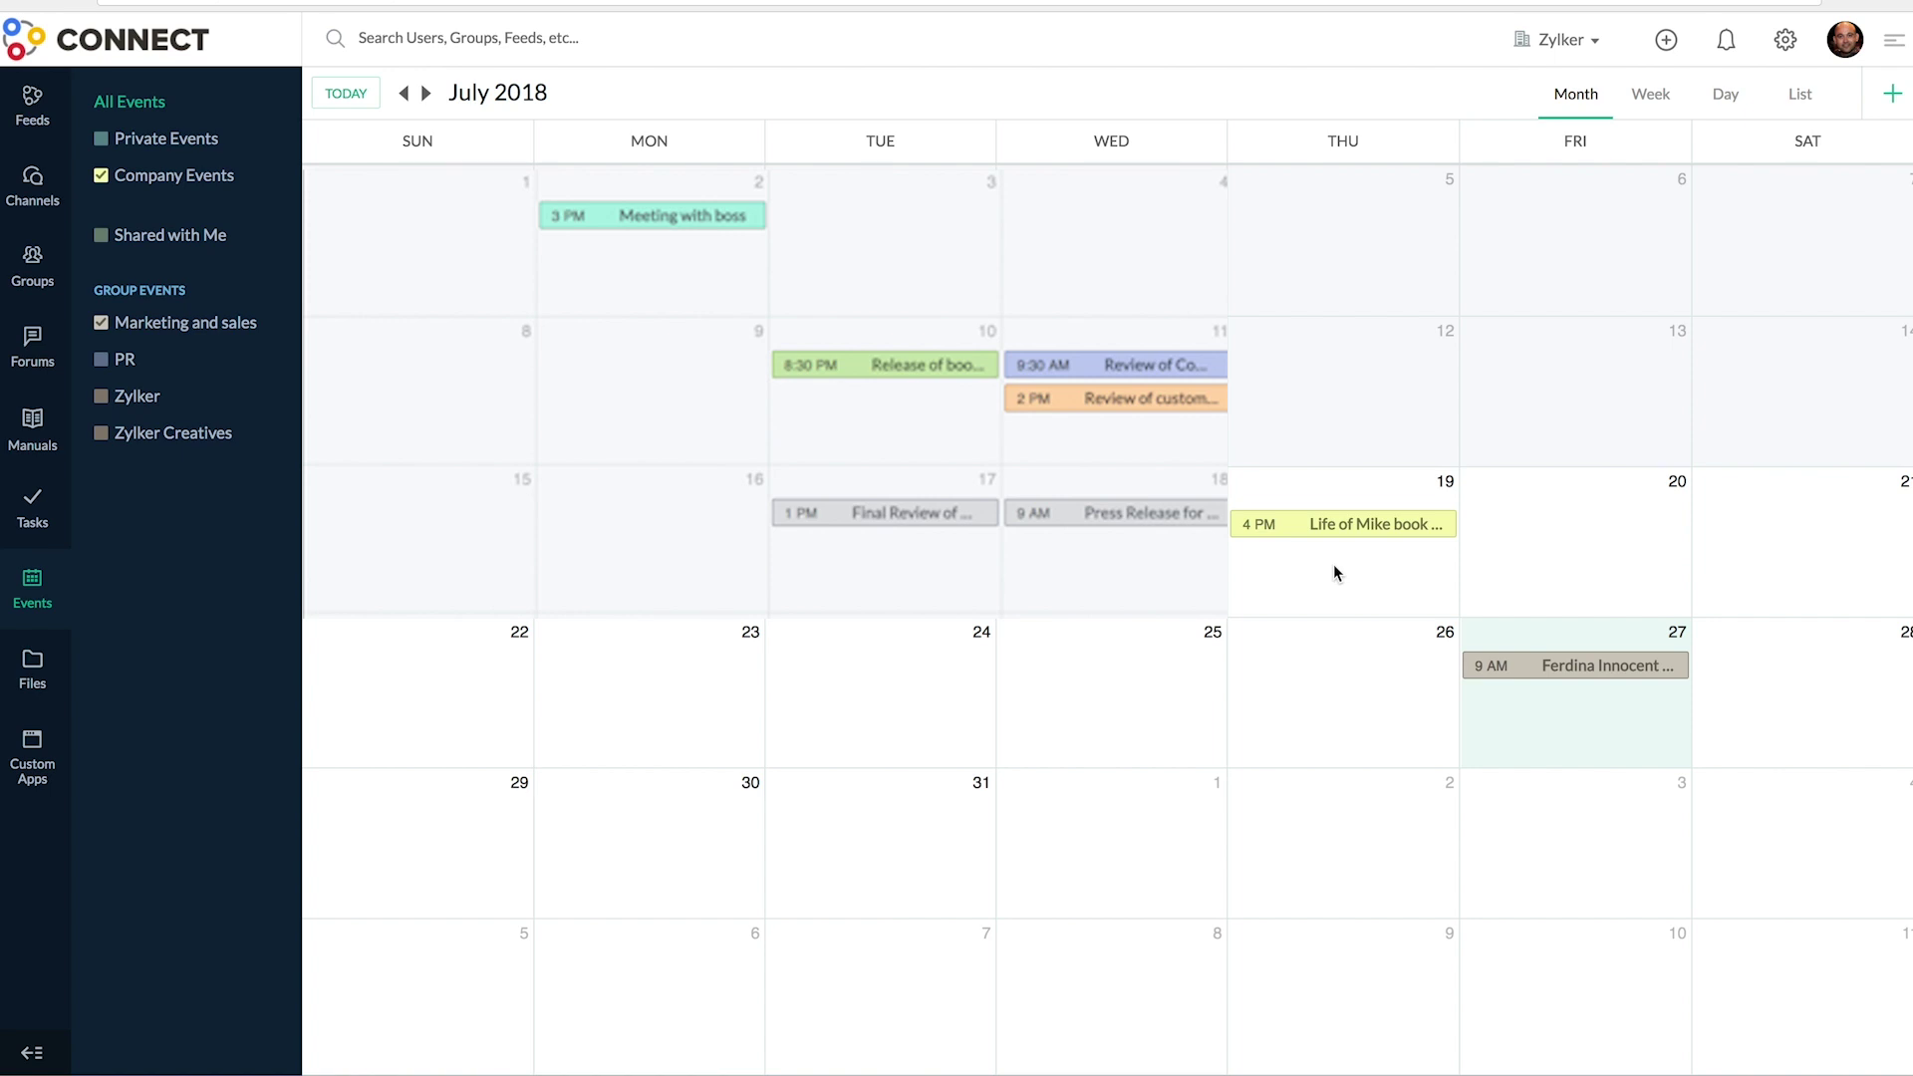
- Return to the Feeds page and click into the 'What's on your mind right now?' box
click(1333, 573)
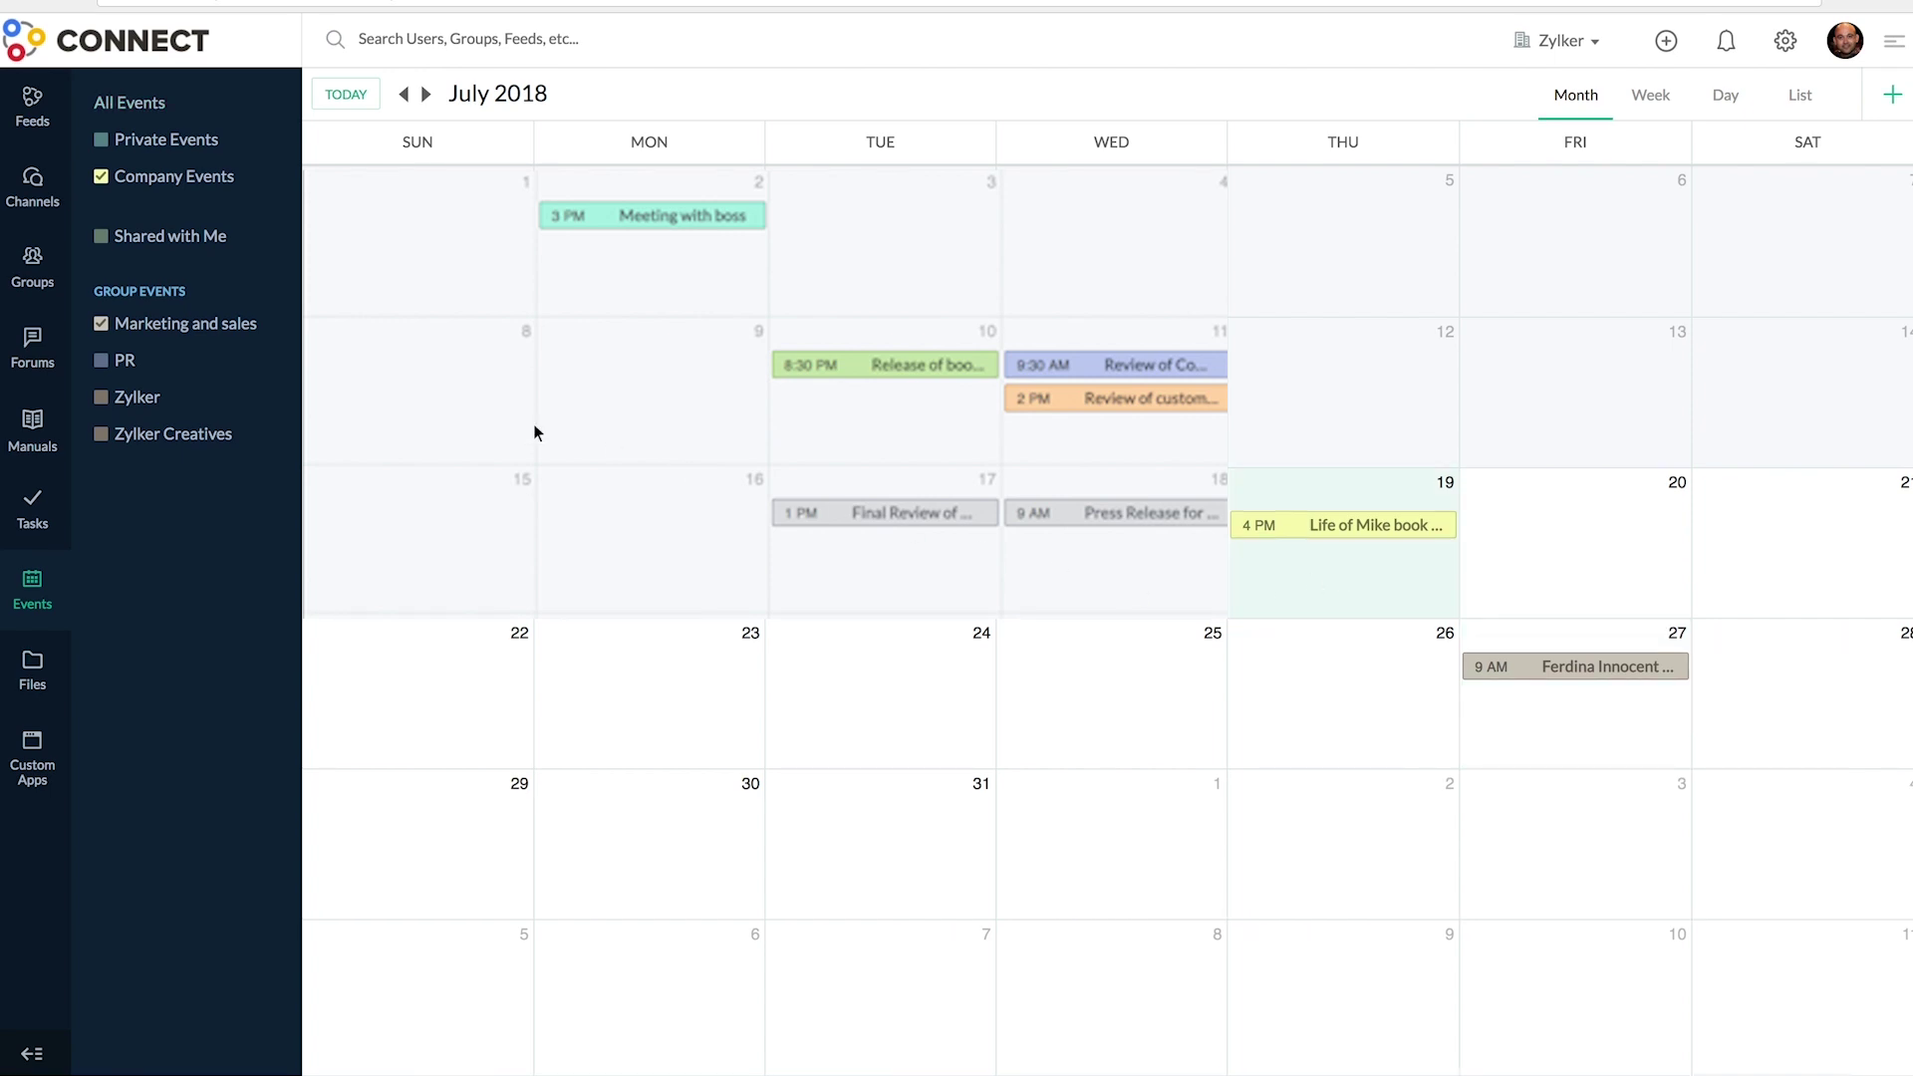
click(32, 105)
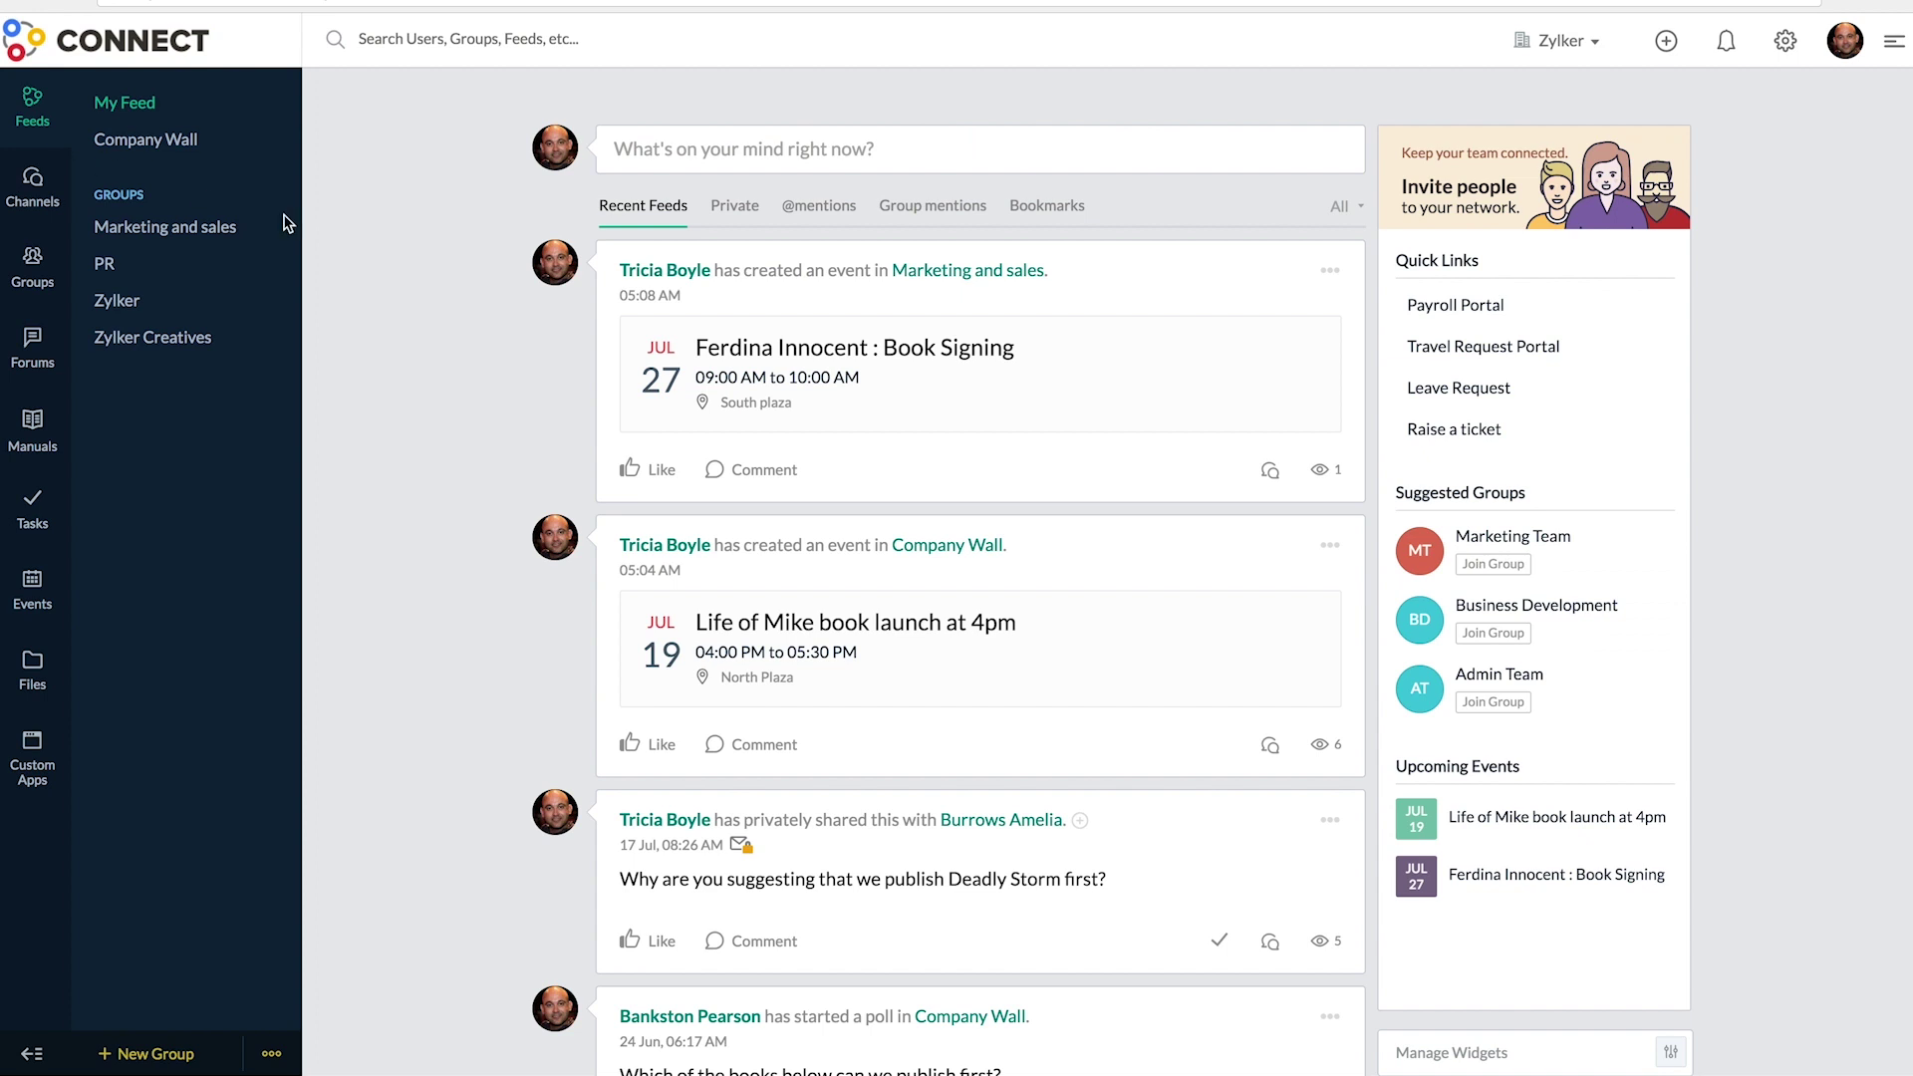
click(668, 150)
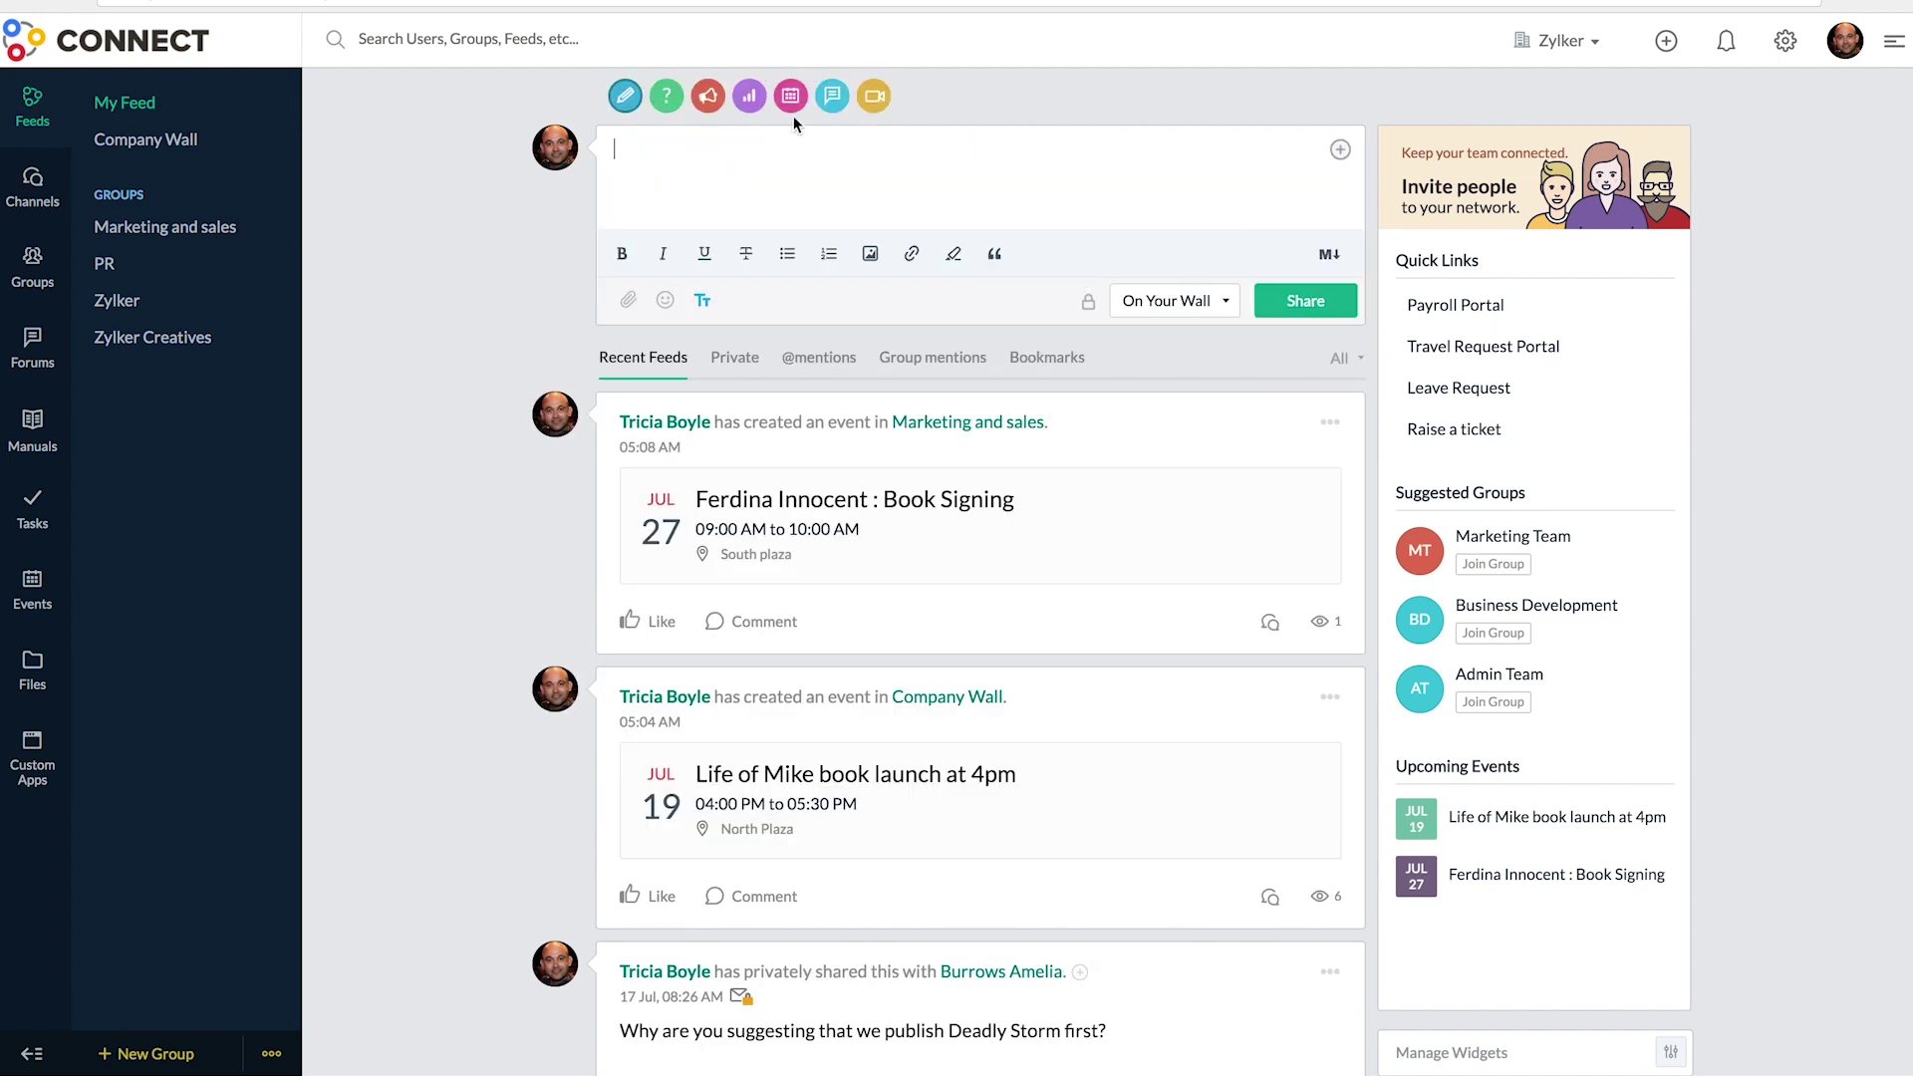
click(800, 99)
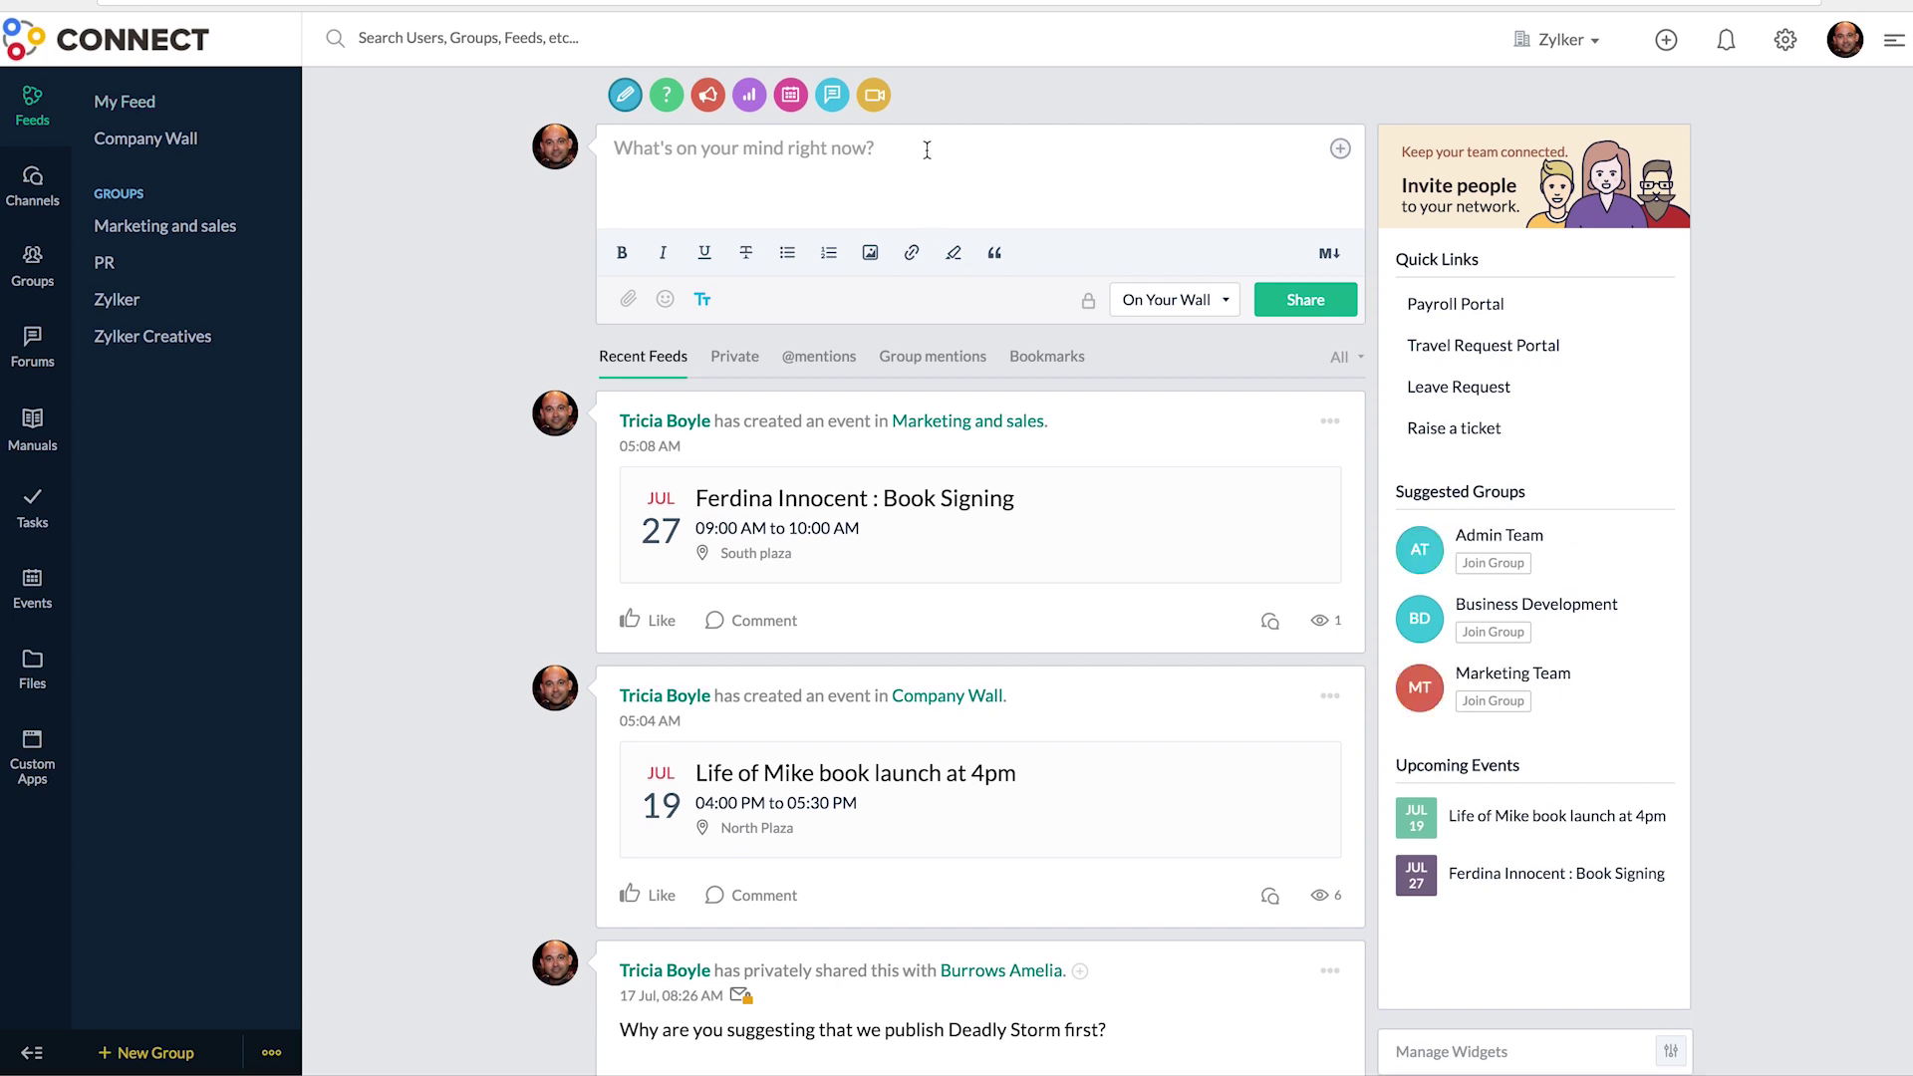
click(927, 150)
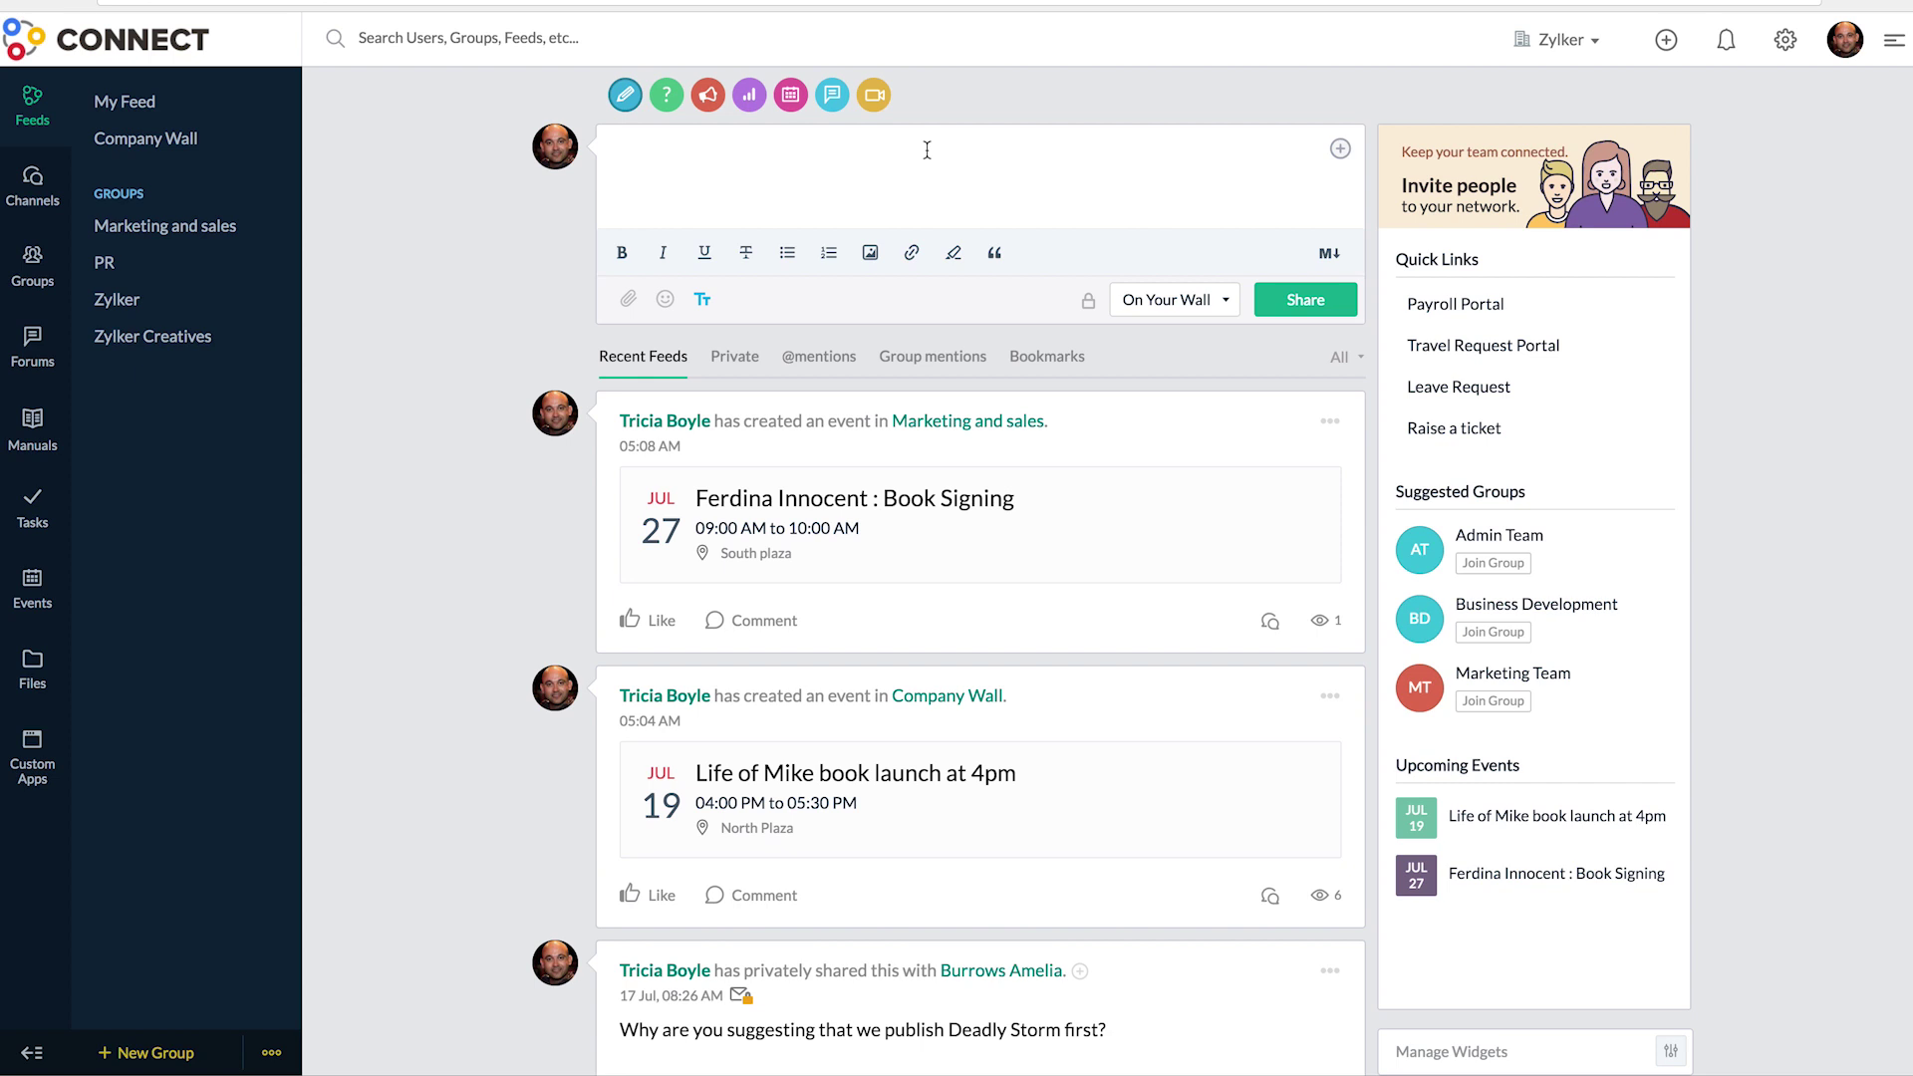
- Paste the author paragraph, bolding 'Life of Mike' and italicising the NGO phrase
text(The author of 'Life of Mike' was critically acclaimed for his strong views about animal rights. He has expressed his interest in starting an NGO that focusses on coming up with best practices for animal welfare.)
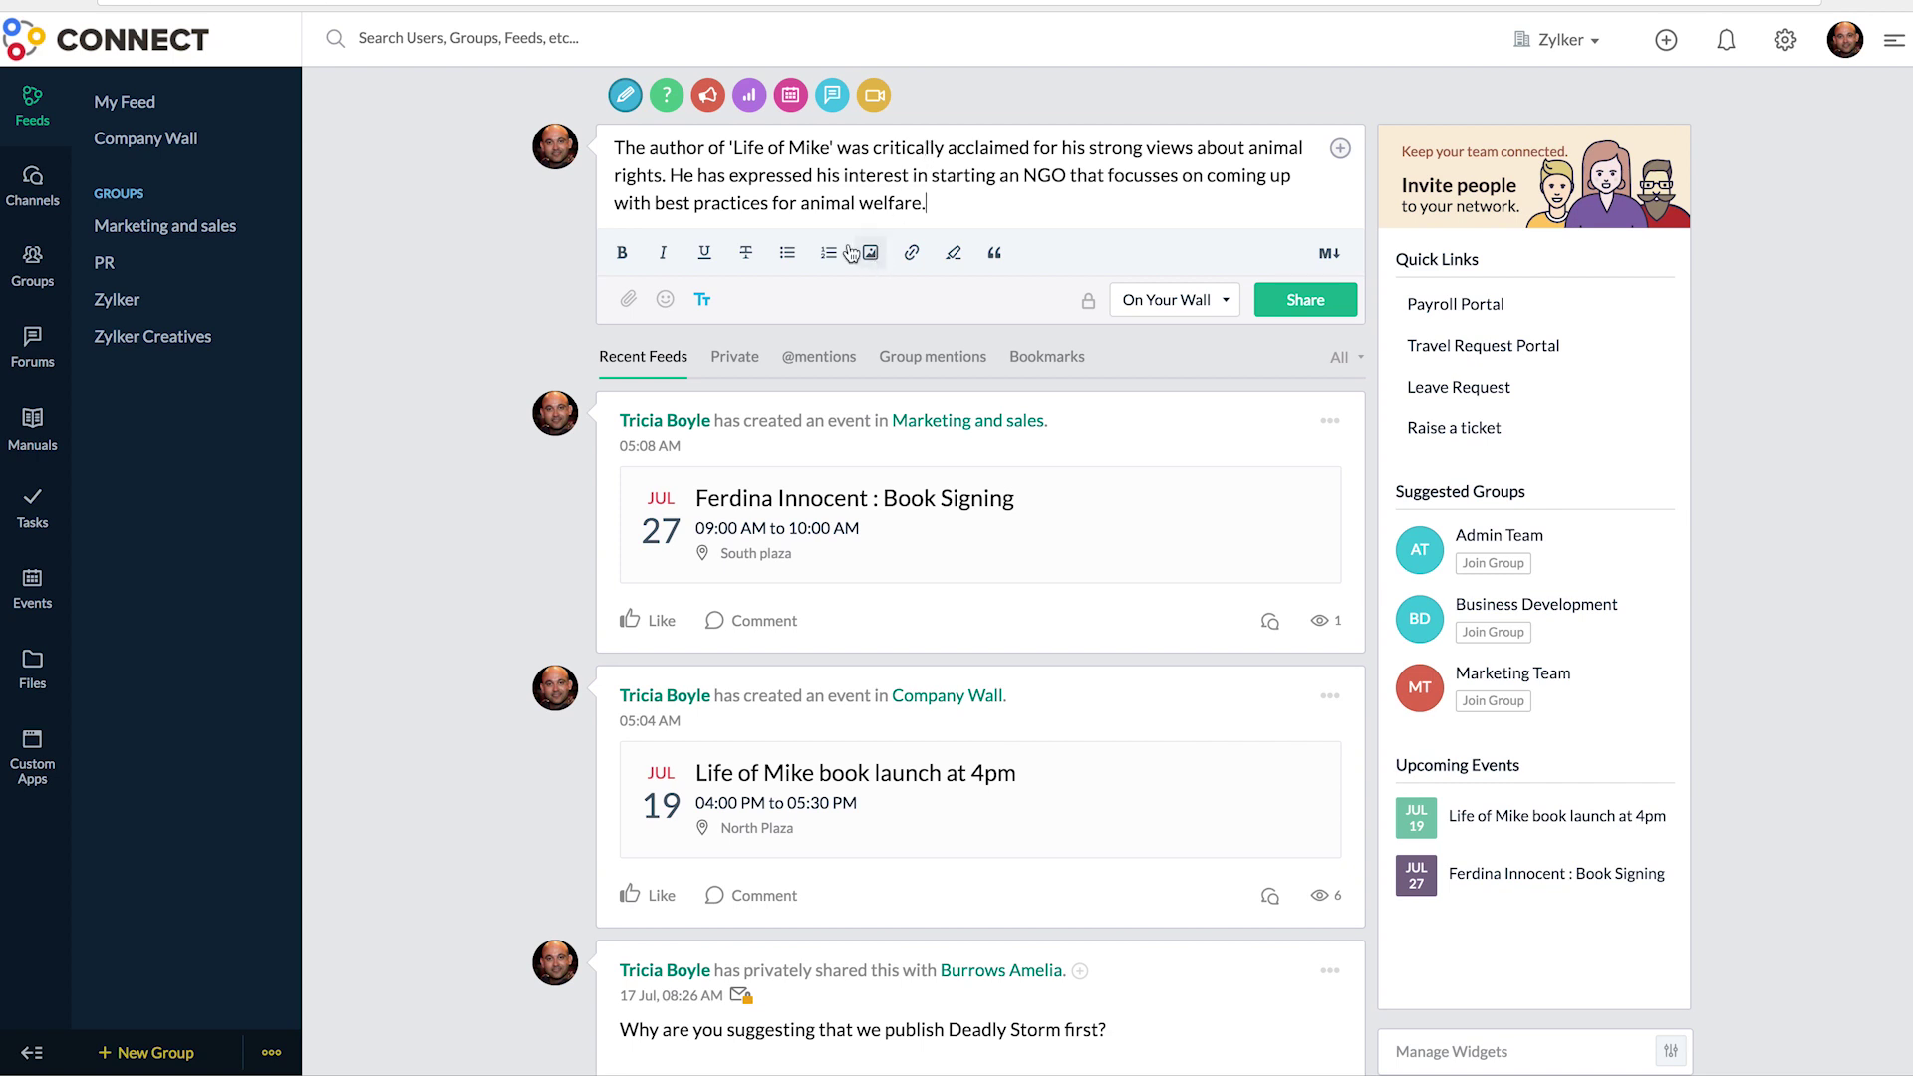
drag(733, 147, 827, 148)
click(622, 253)
drag(932, 175, 927, 204)
click(662, 252)
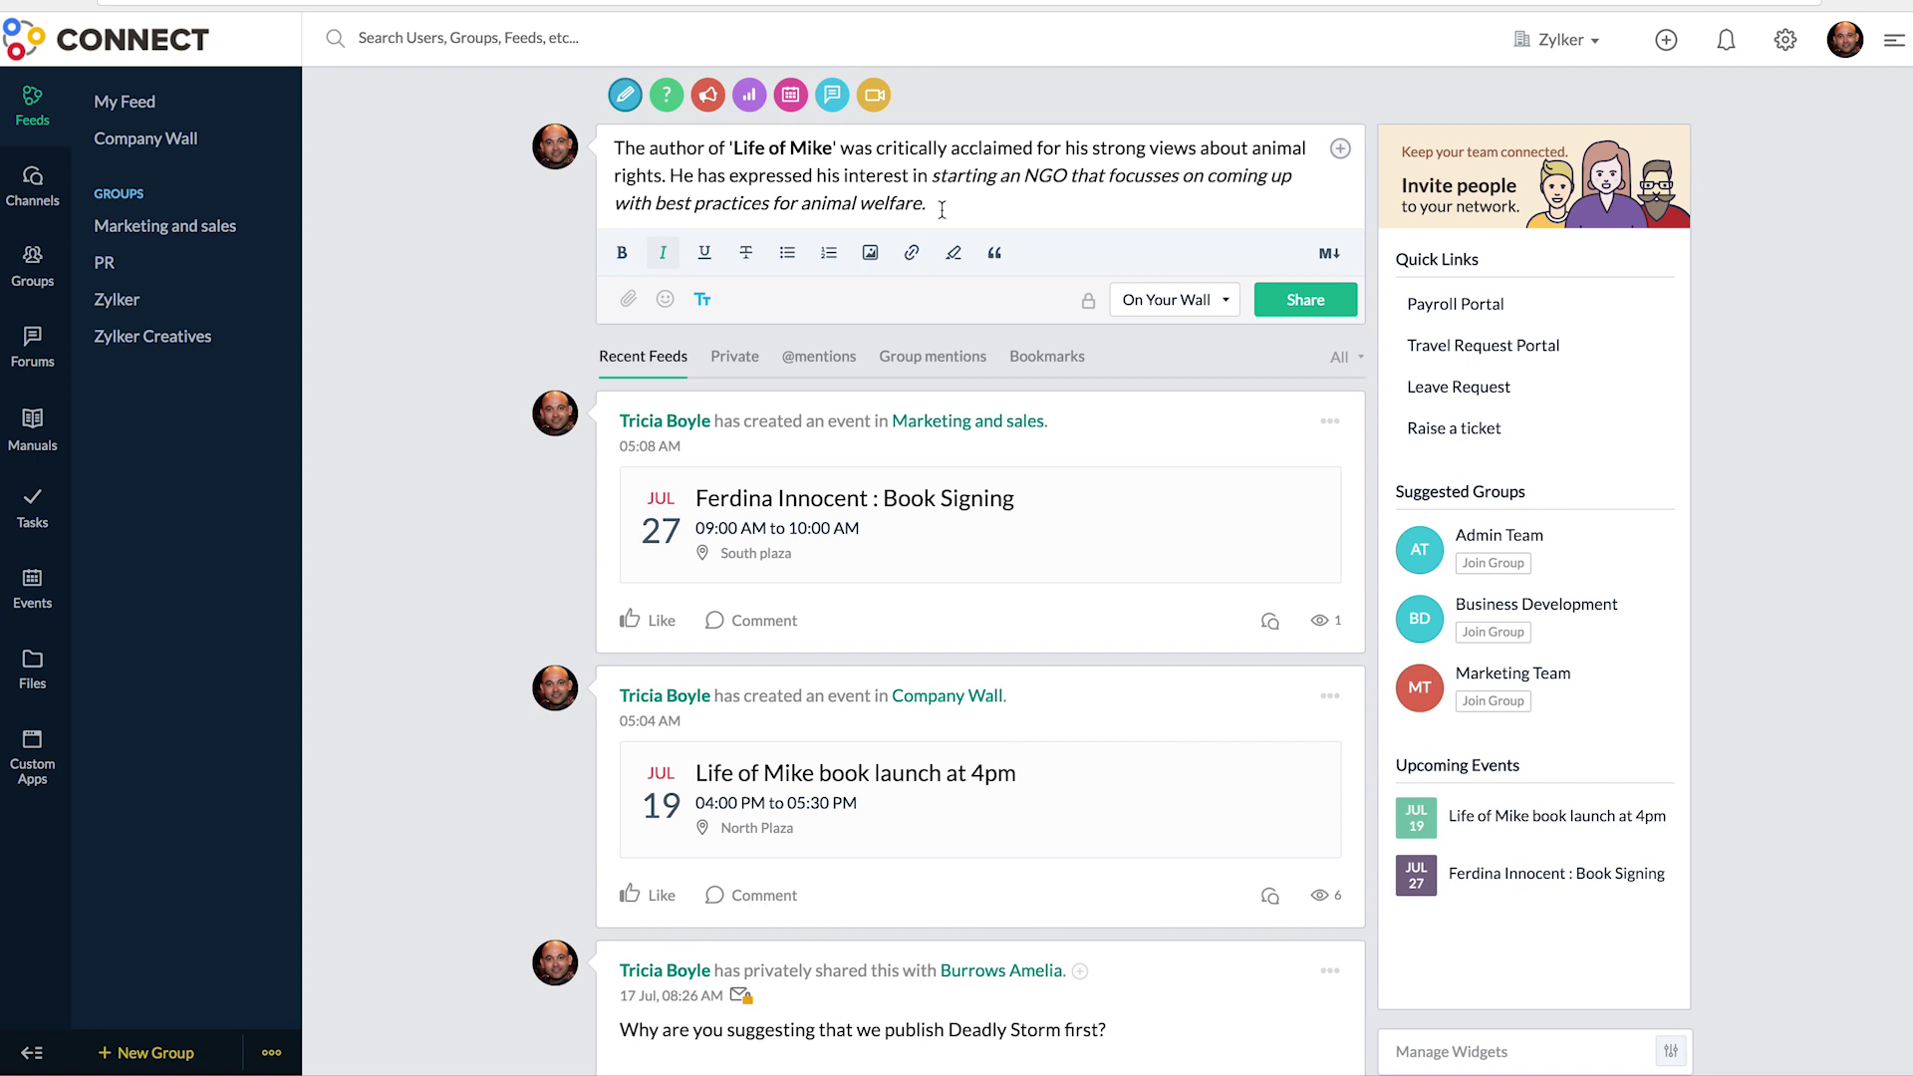
- Attach the Life of Mike.jpg cover image and share the post
click(871, 261)
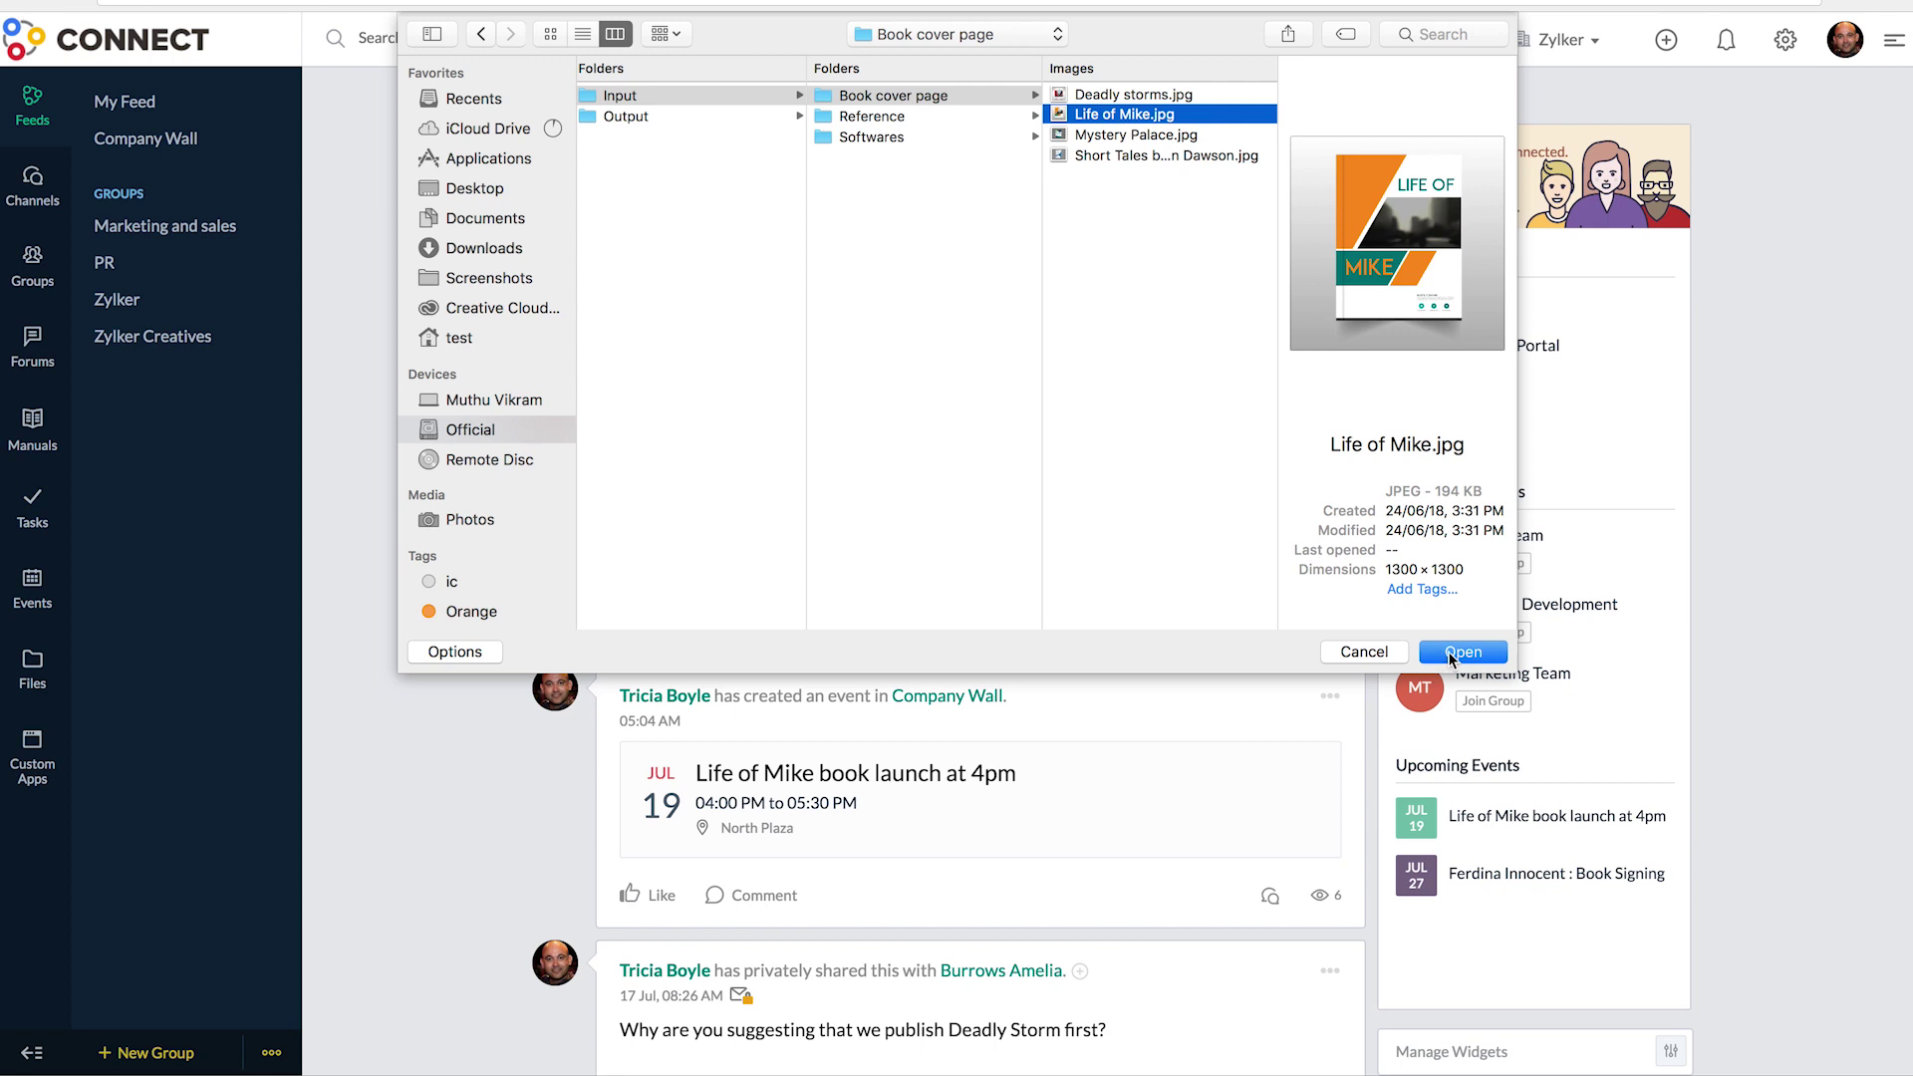
click(1454, 654)
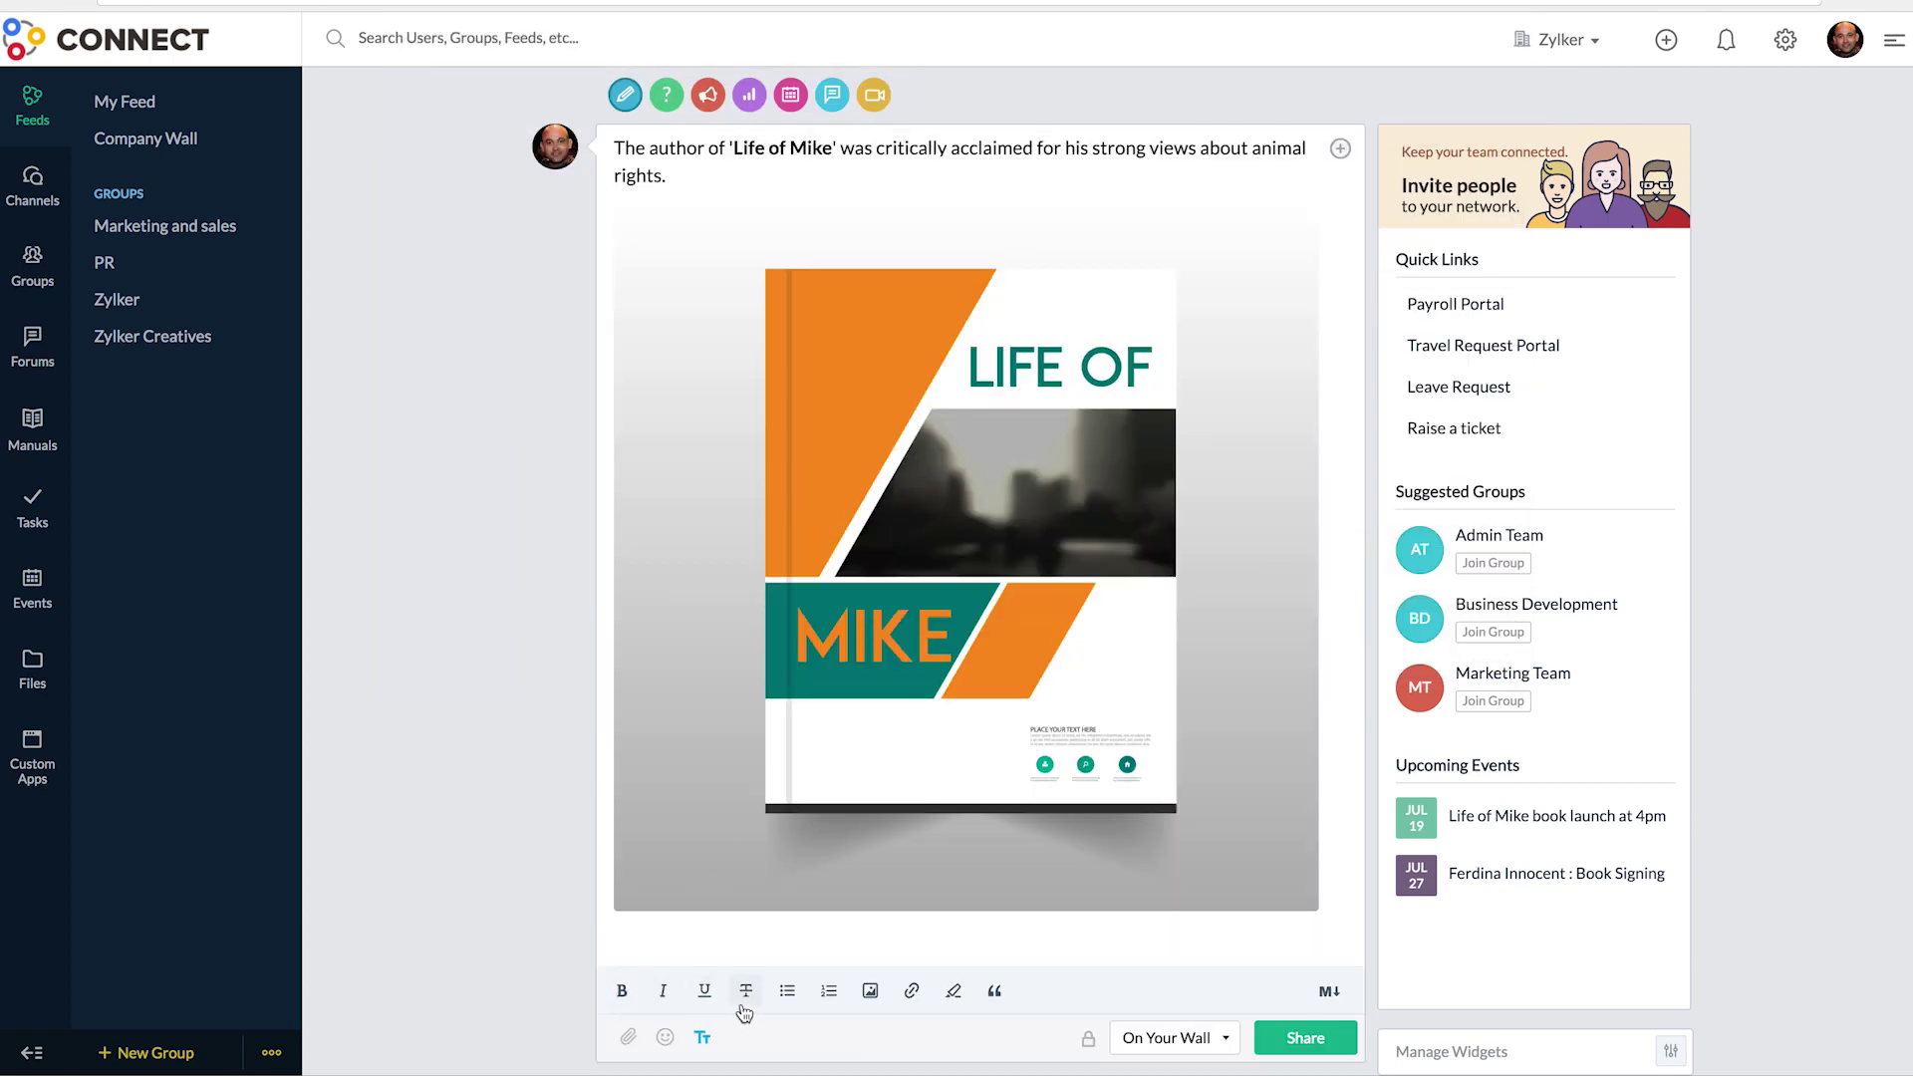
click(1303, 1038)
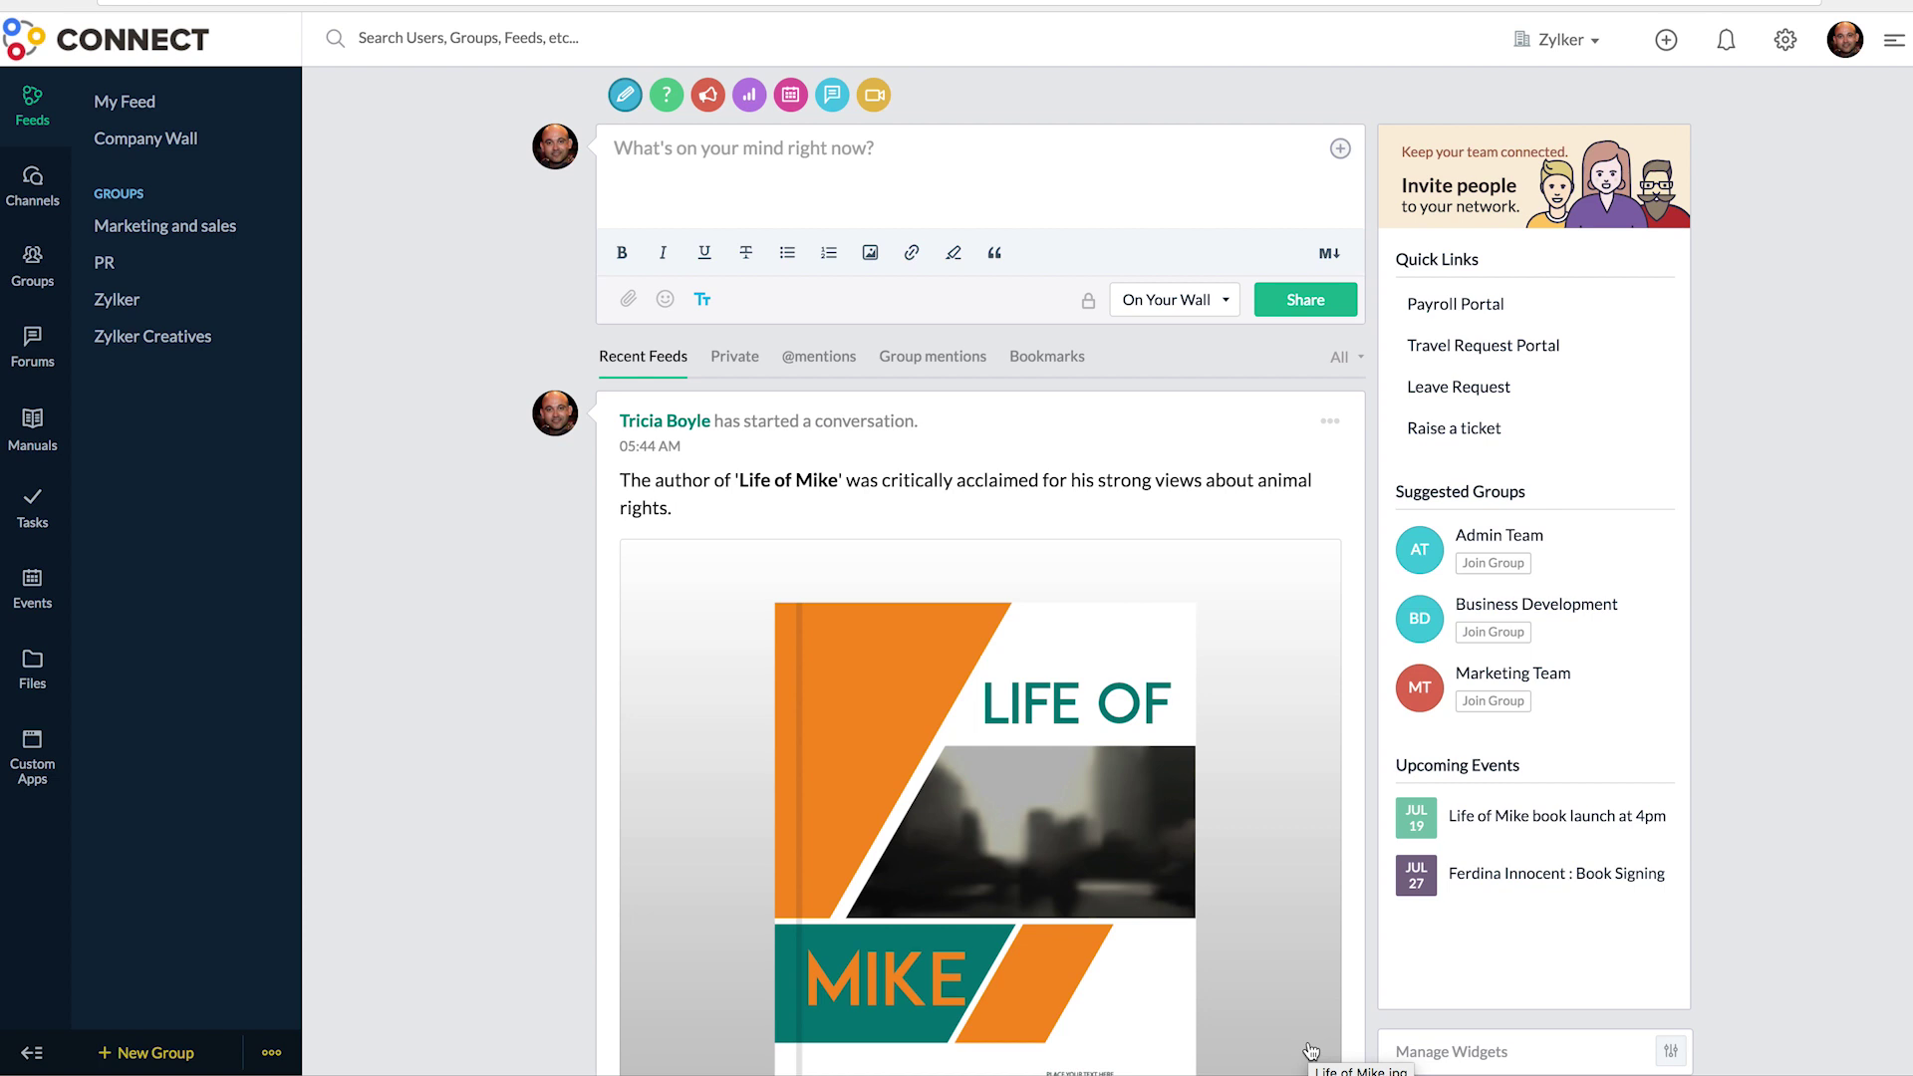
- Bookmark the Life of Mike post from its ⋯ menu, then follow it
click(1332, 434)
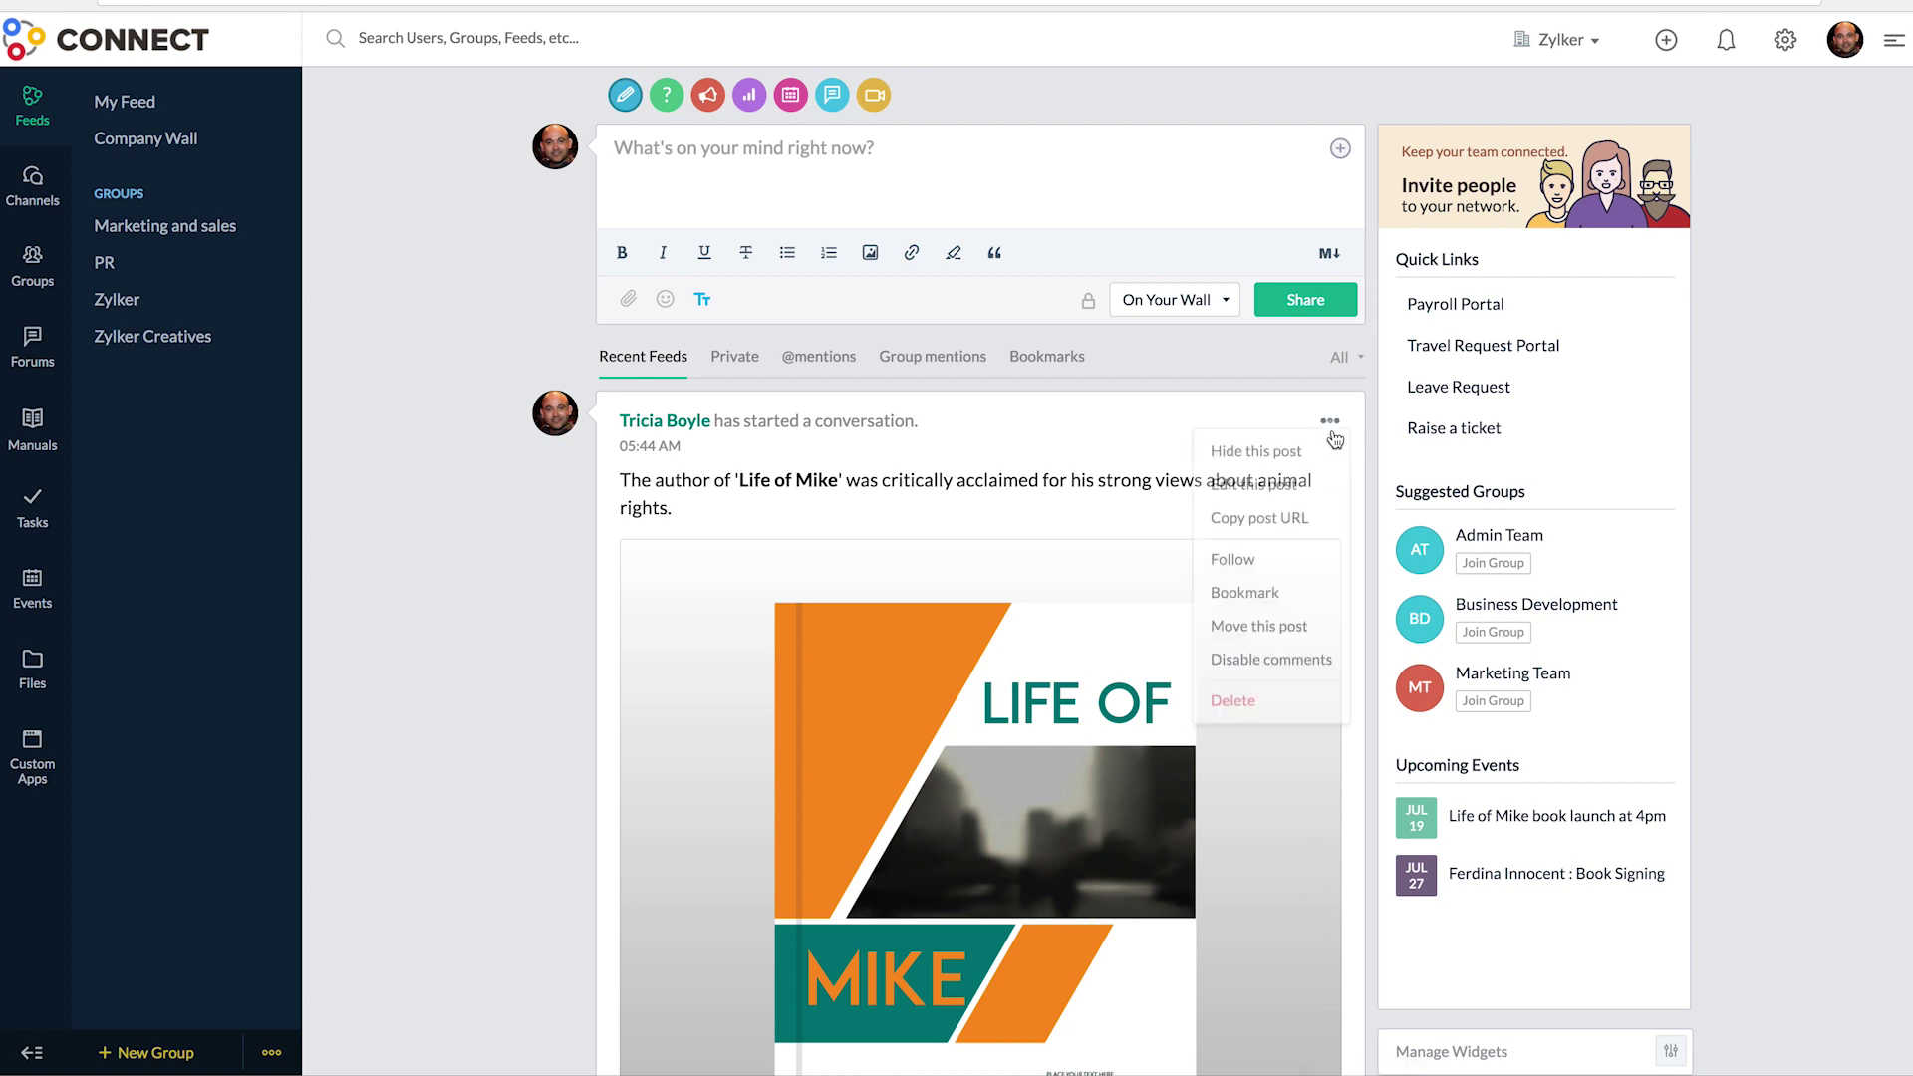
click(1245, 599)
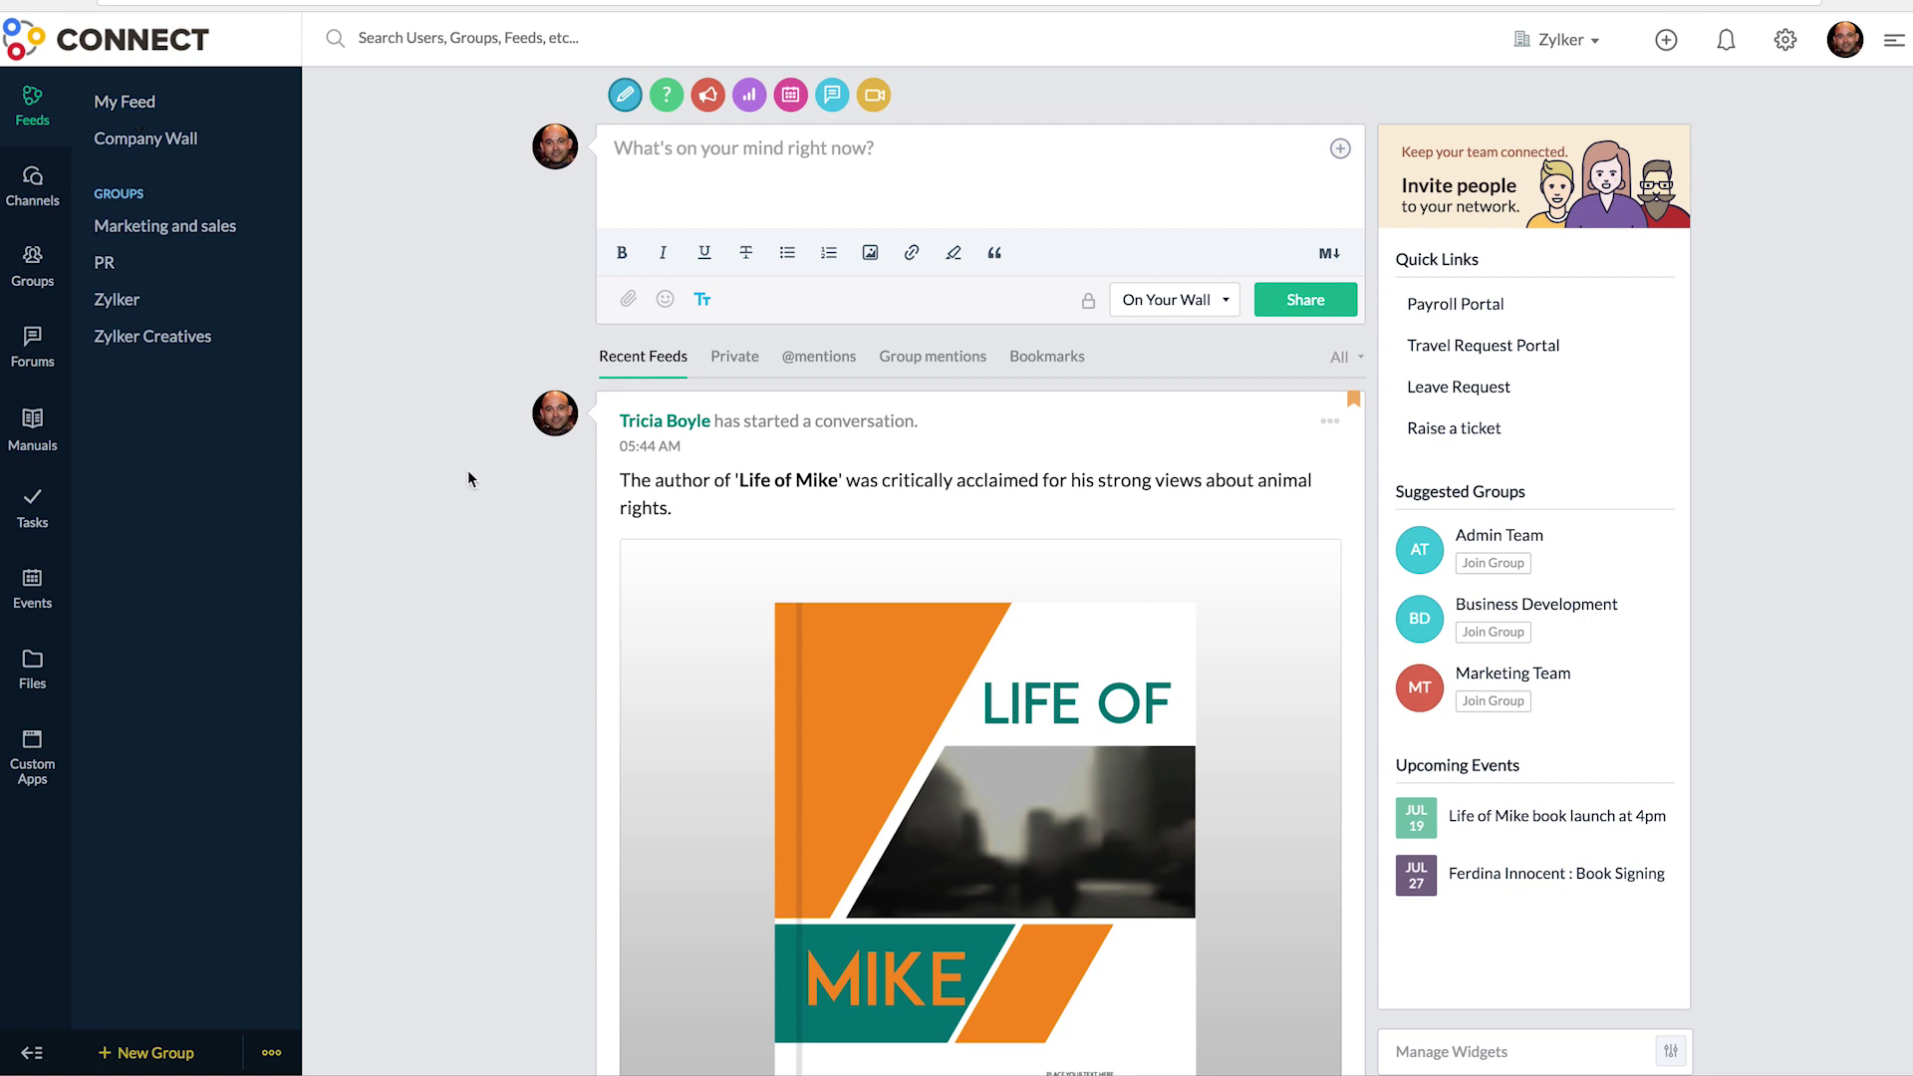
click(1330, 422)
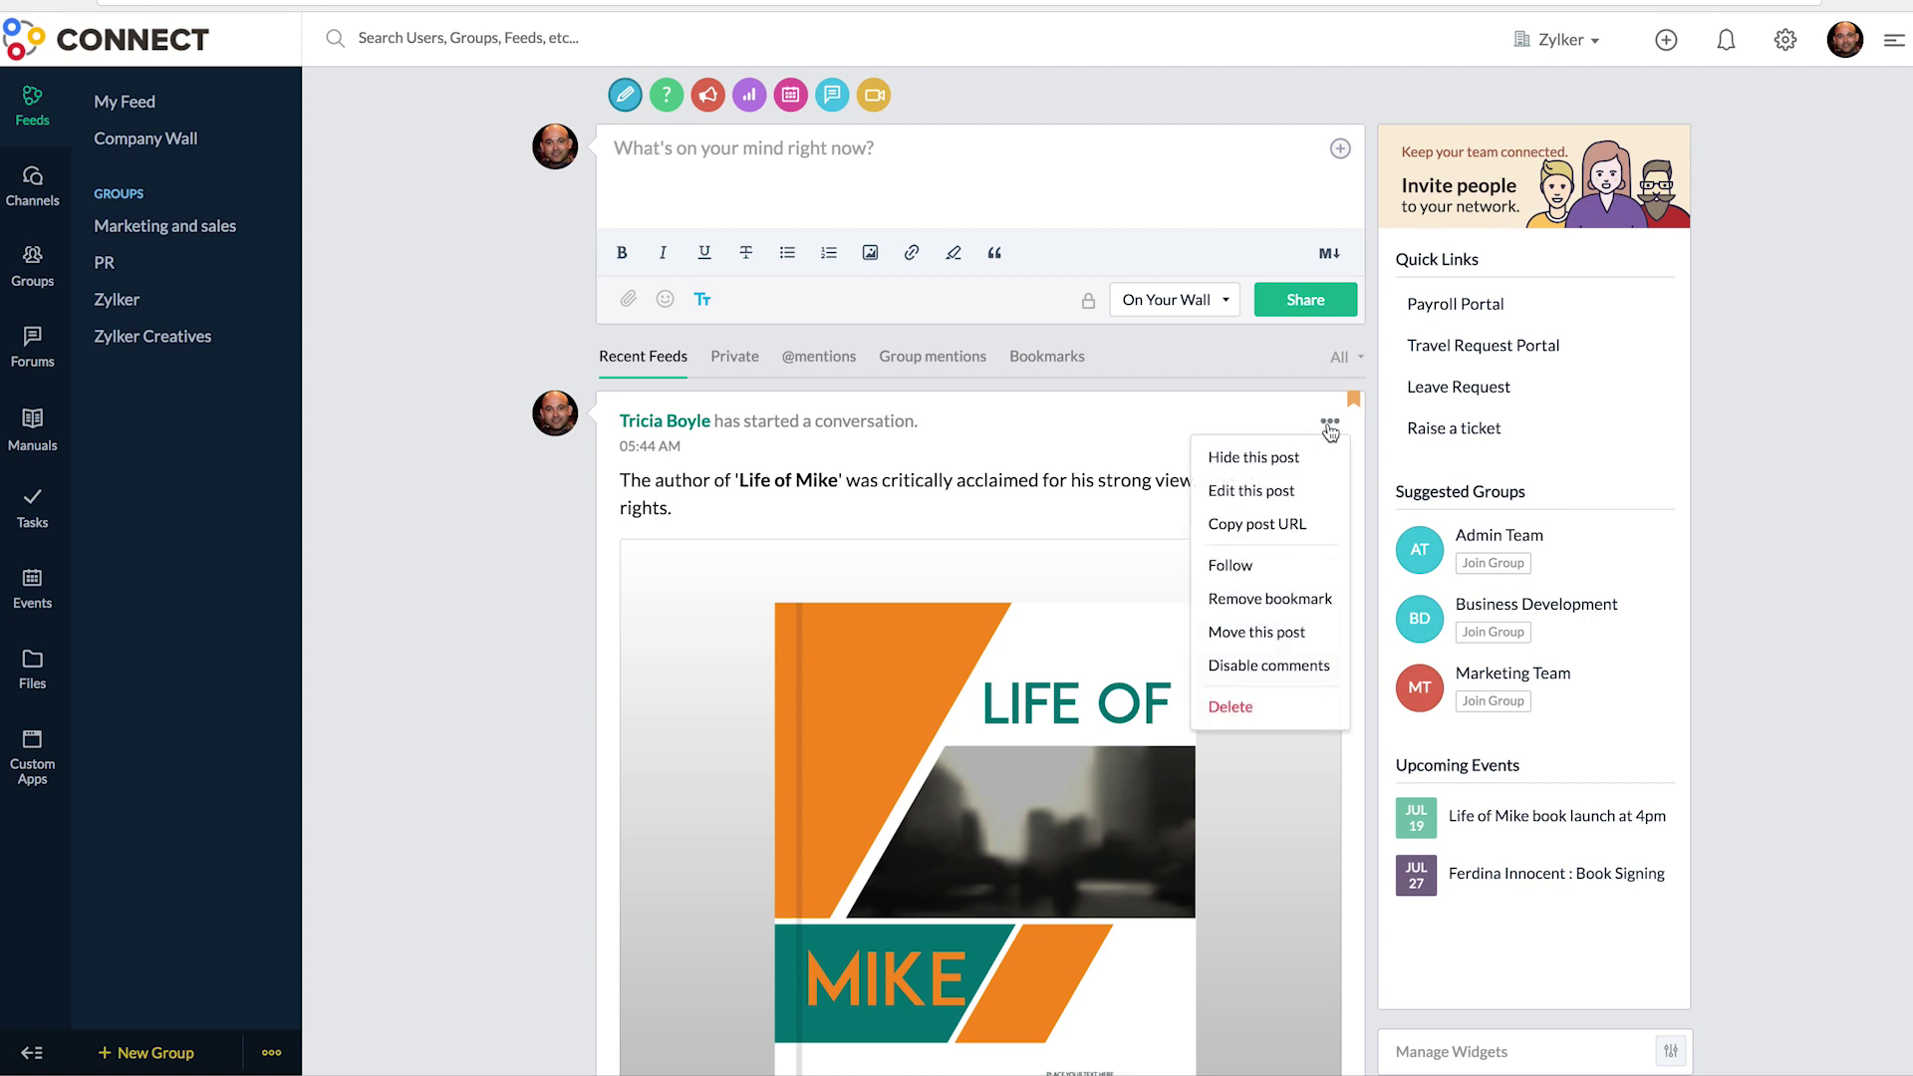
click(1235, 566)
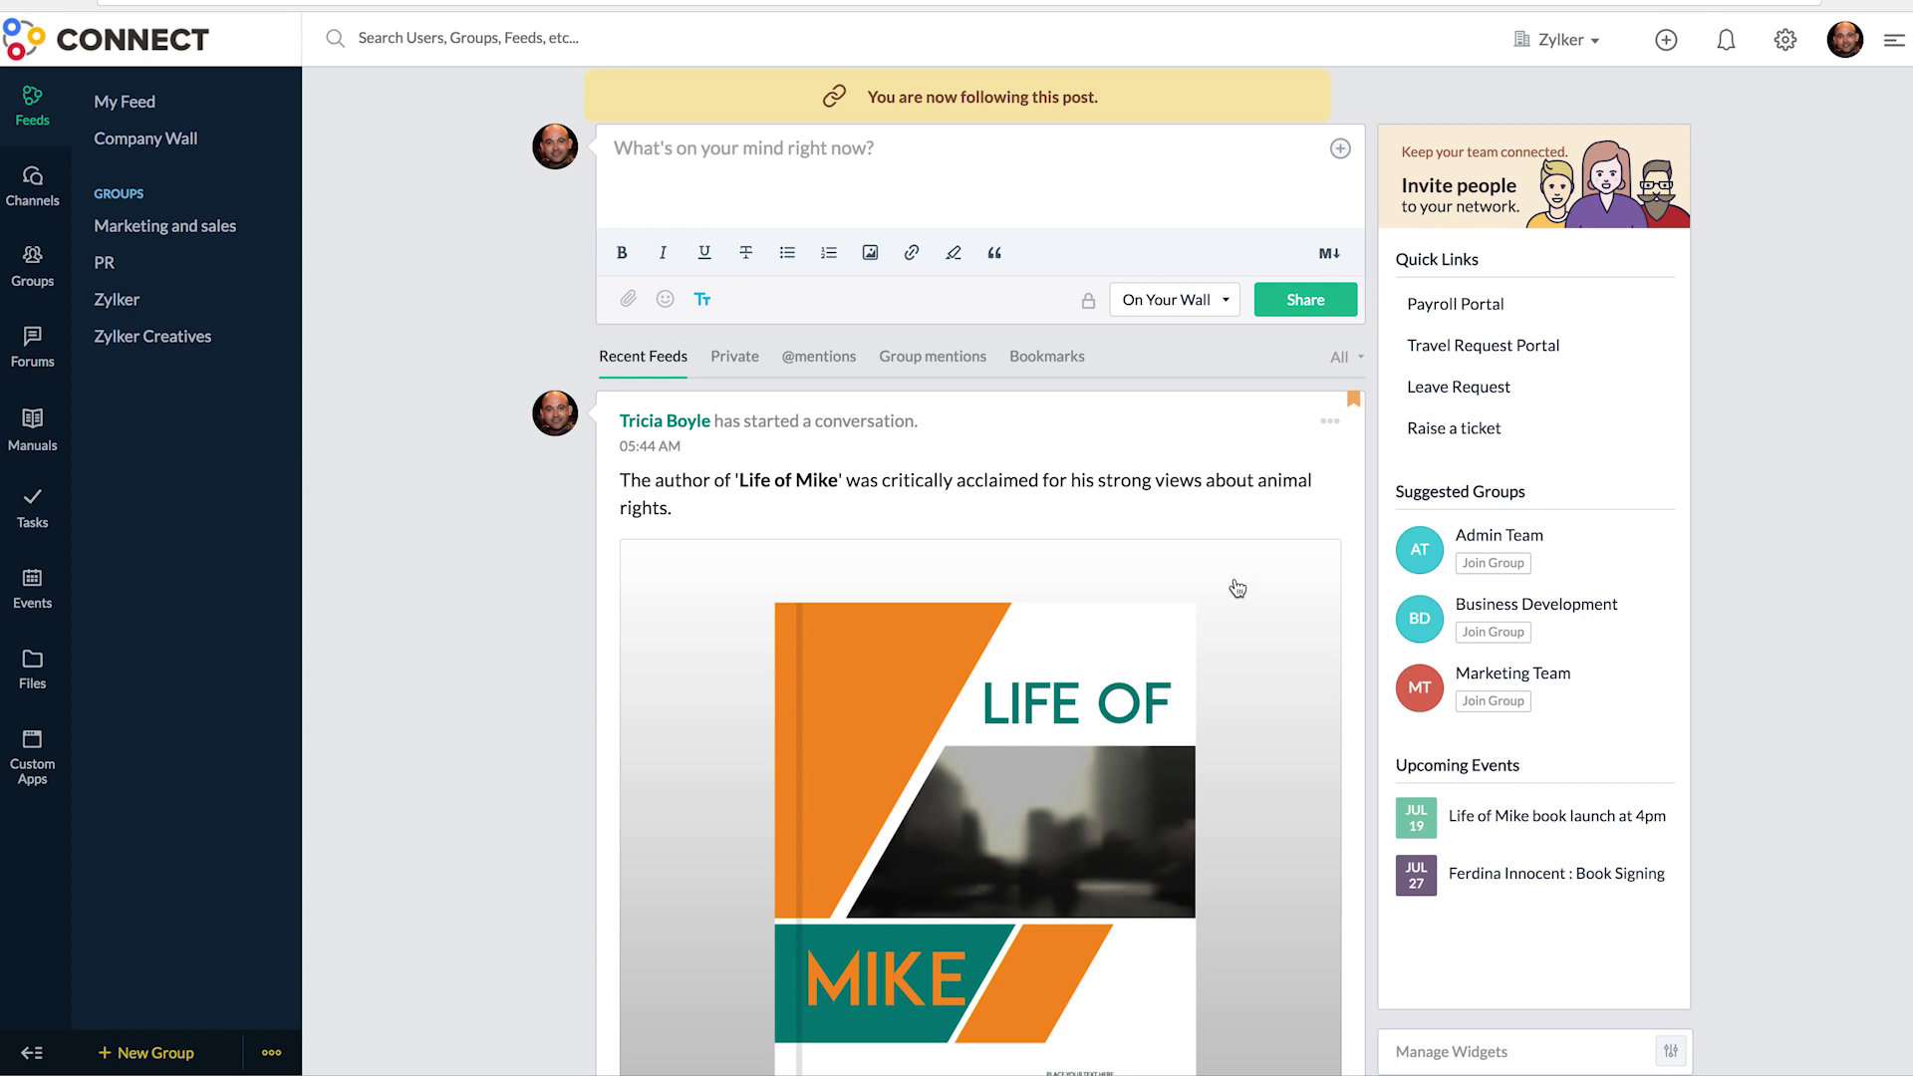
- Start and close a new Quick Feed Chat on the post, then open the recent Chats list
scroll(1237, 589, down, 9)
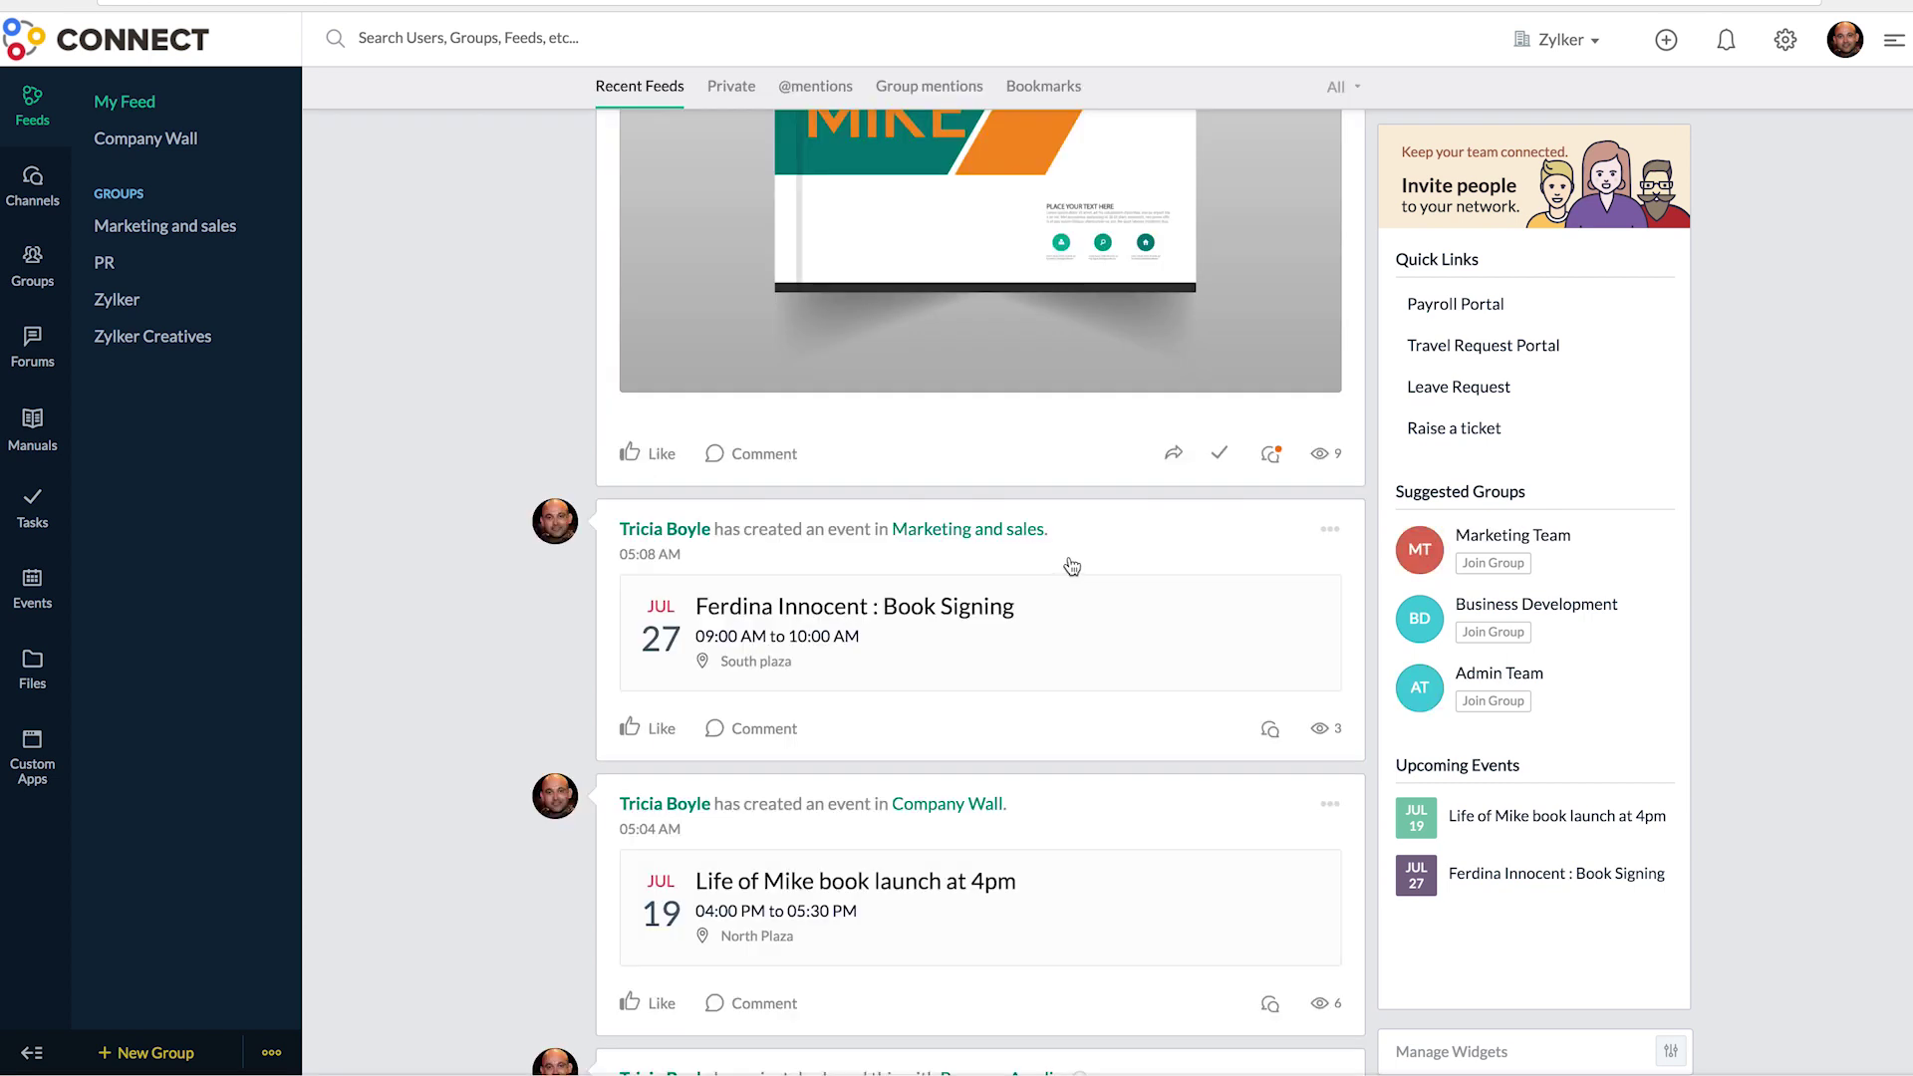
click(1269, 453)
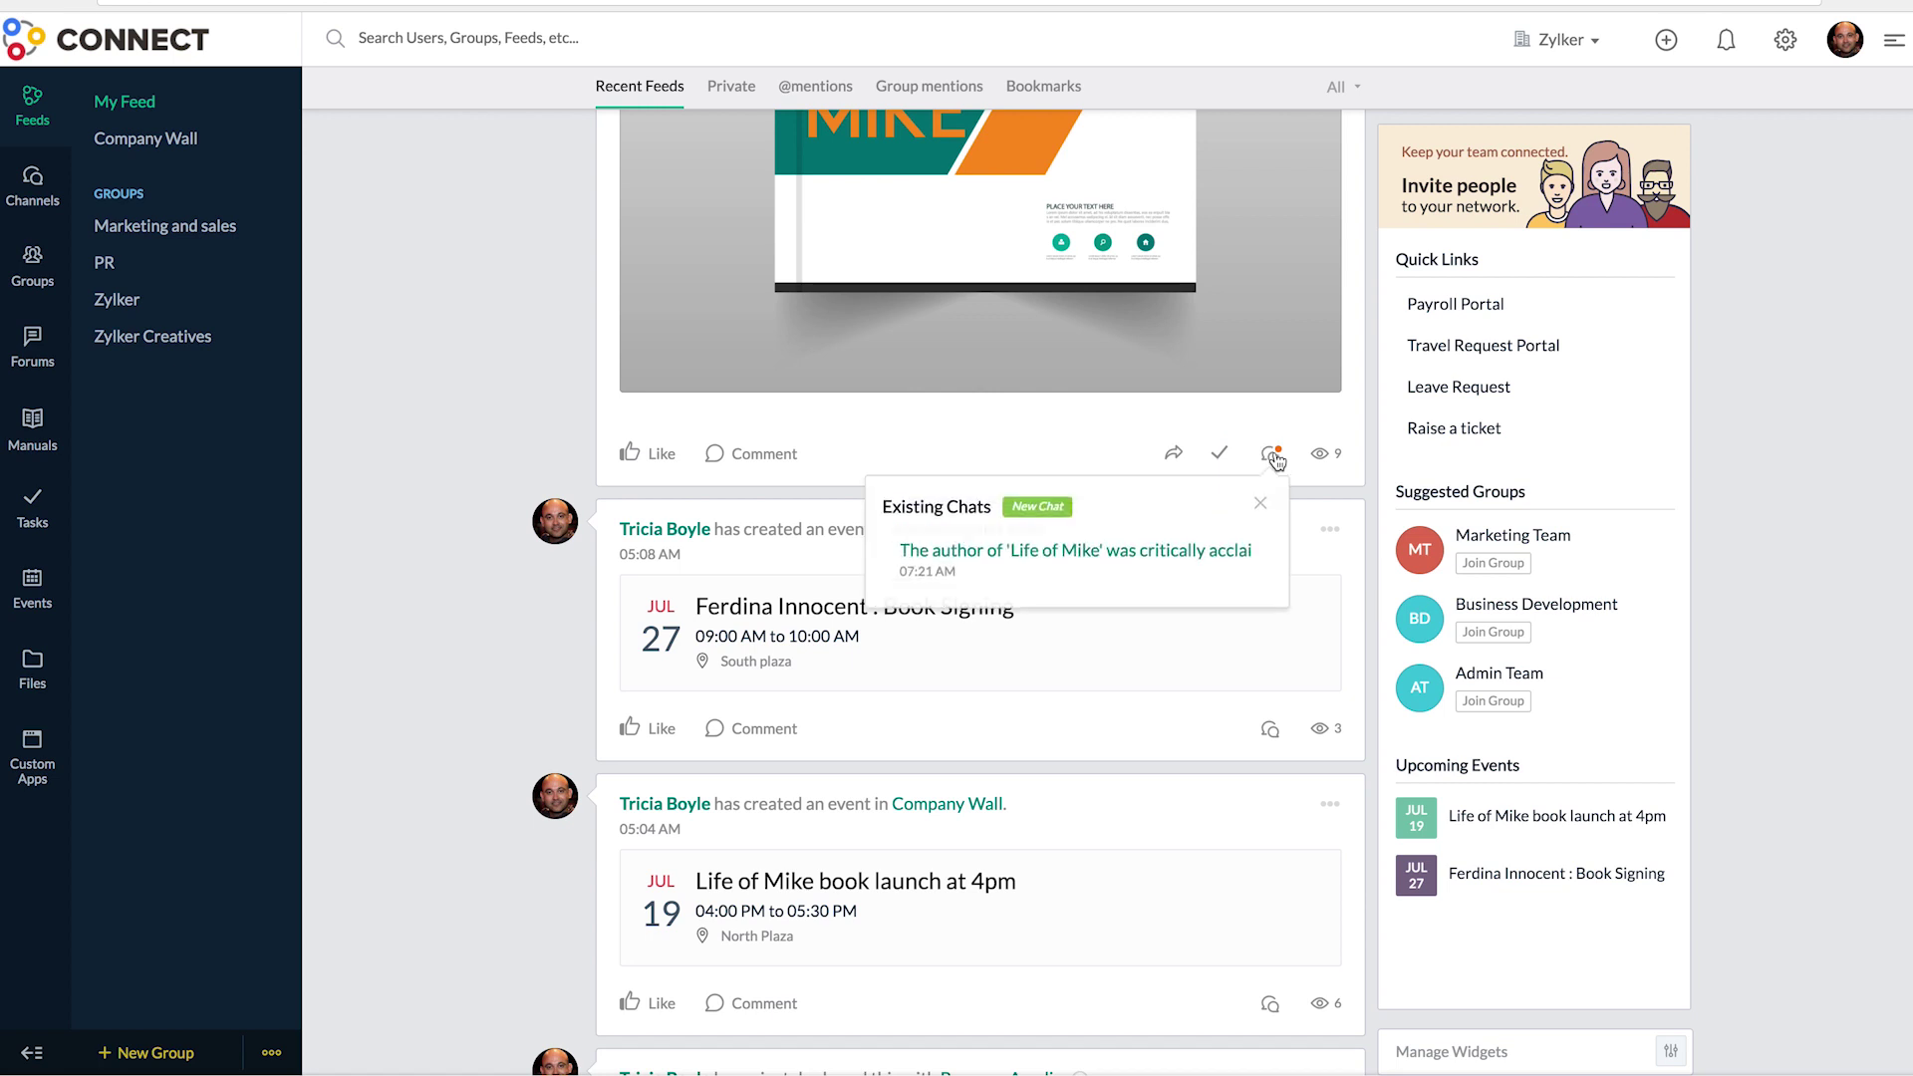
click(1028, 508)
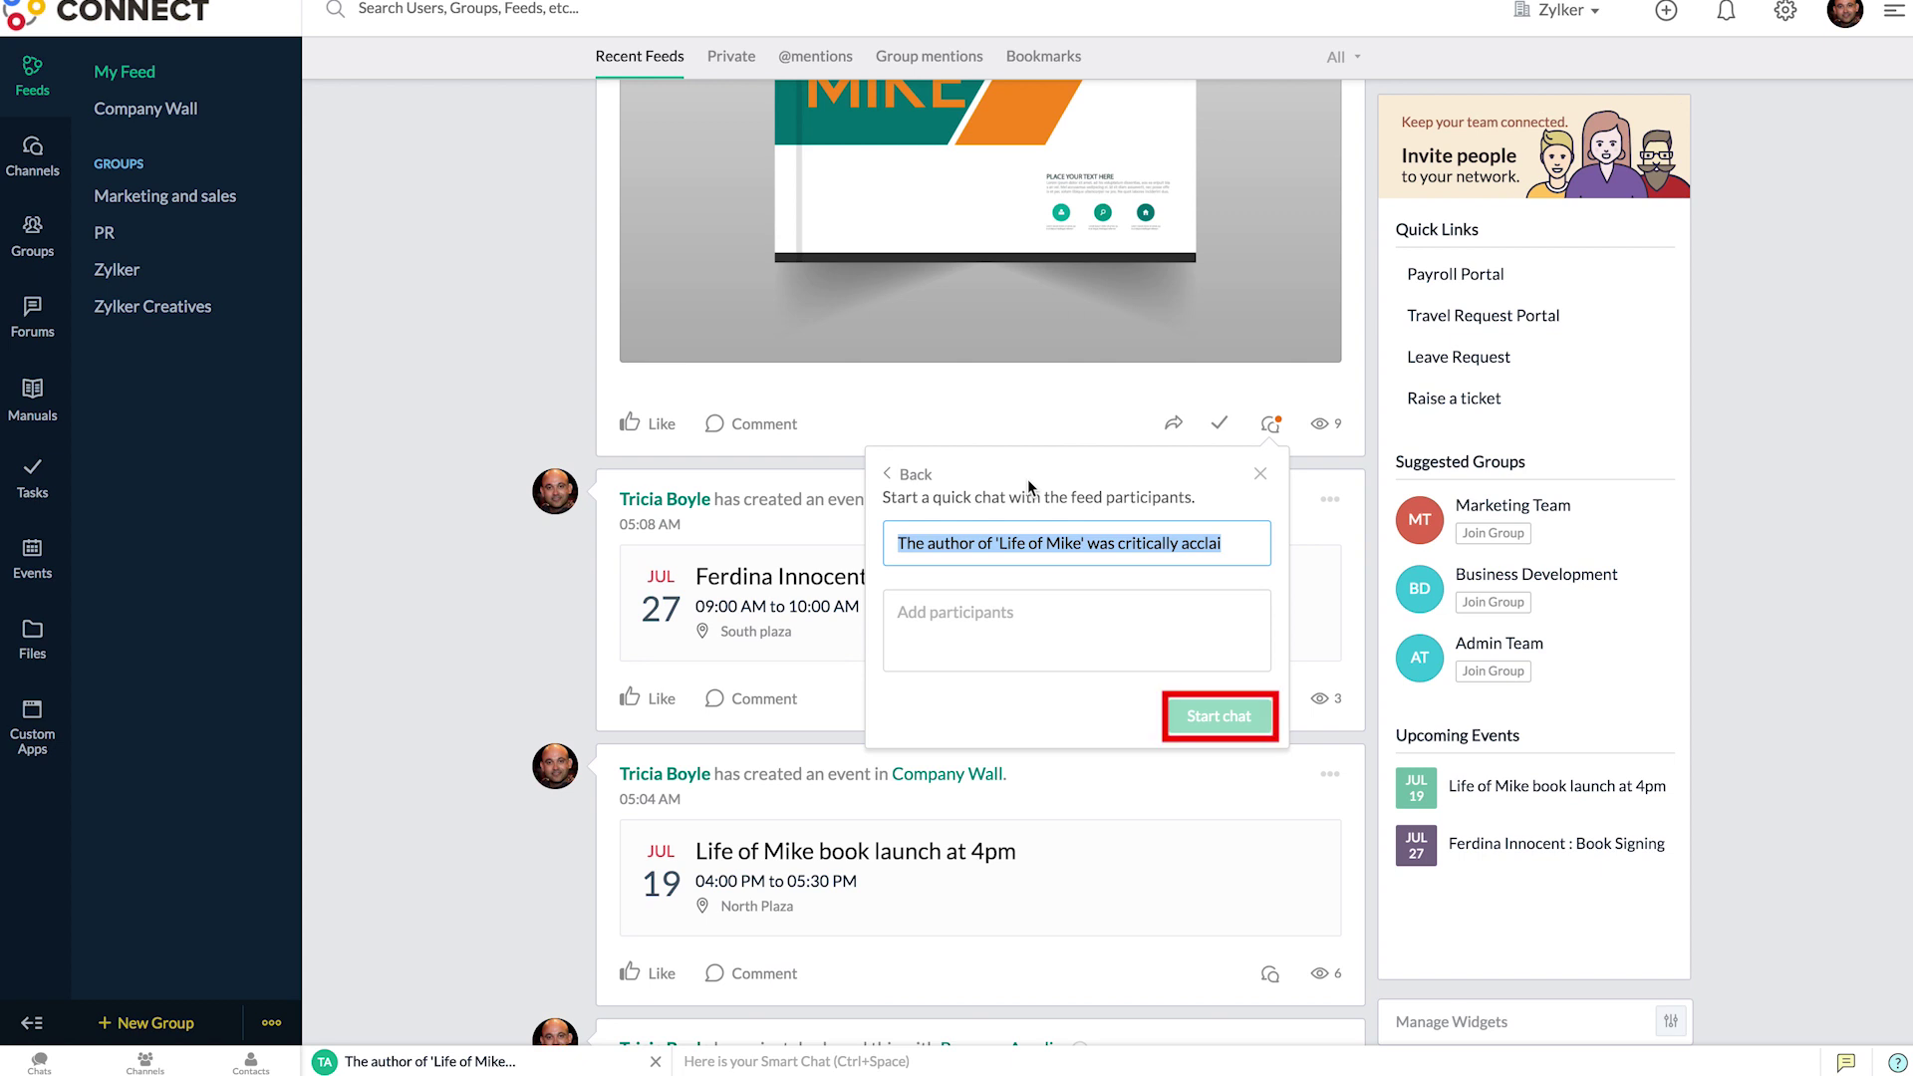
click(1260, 474)
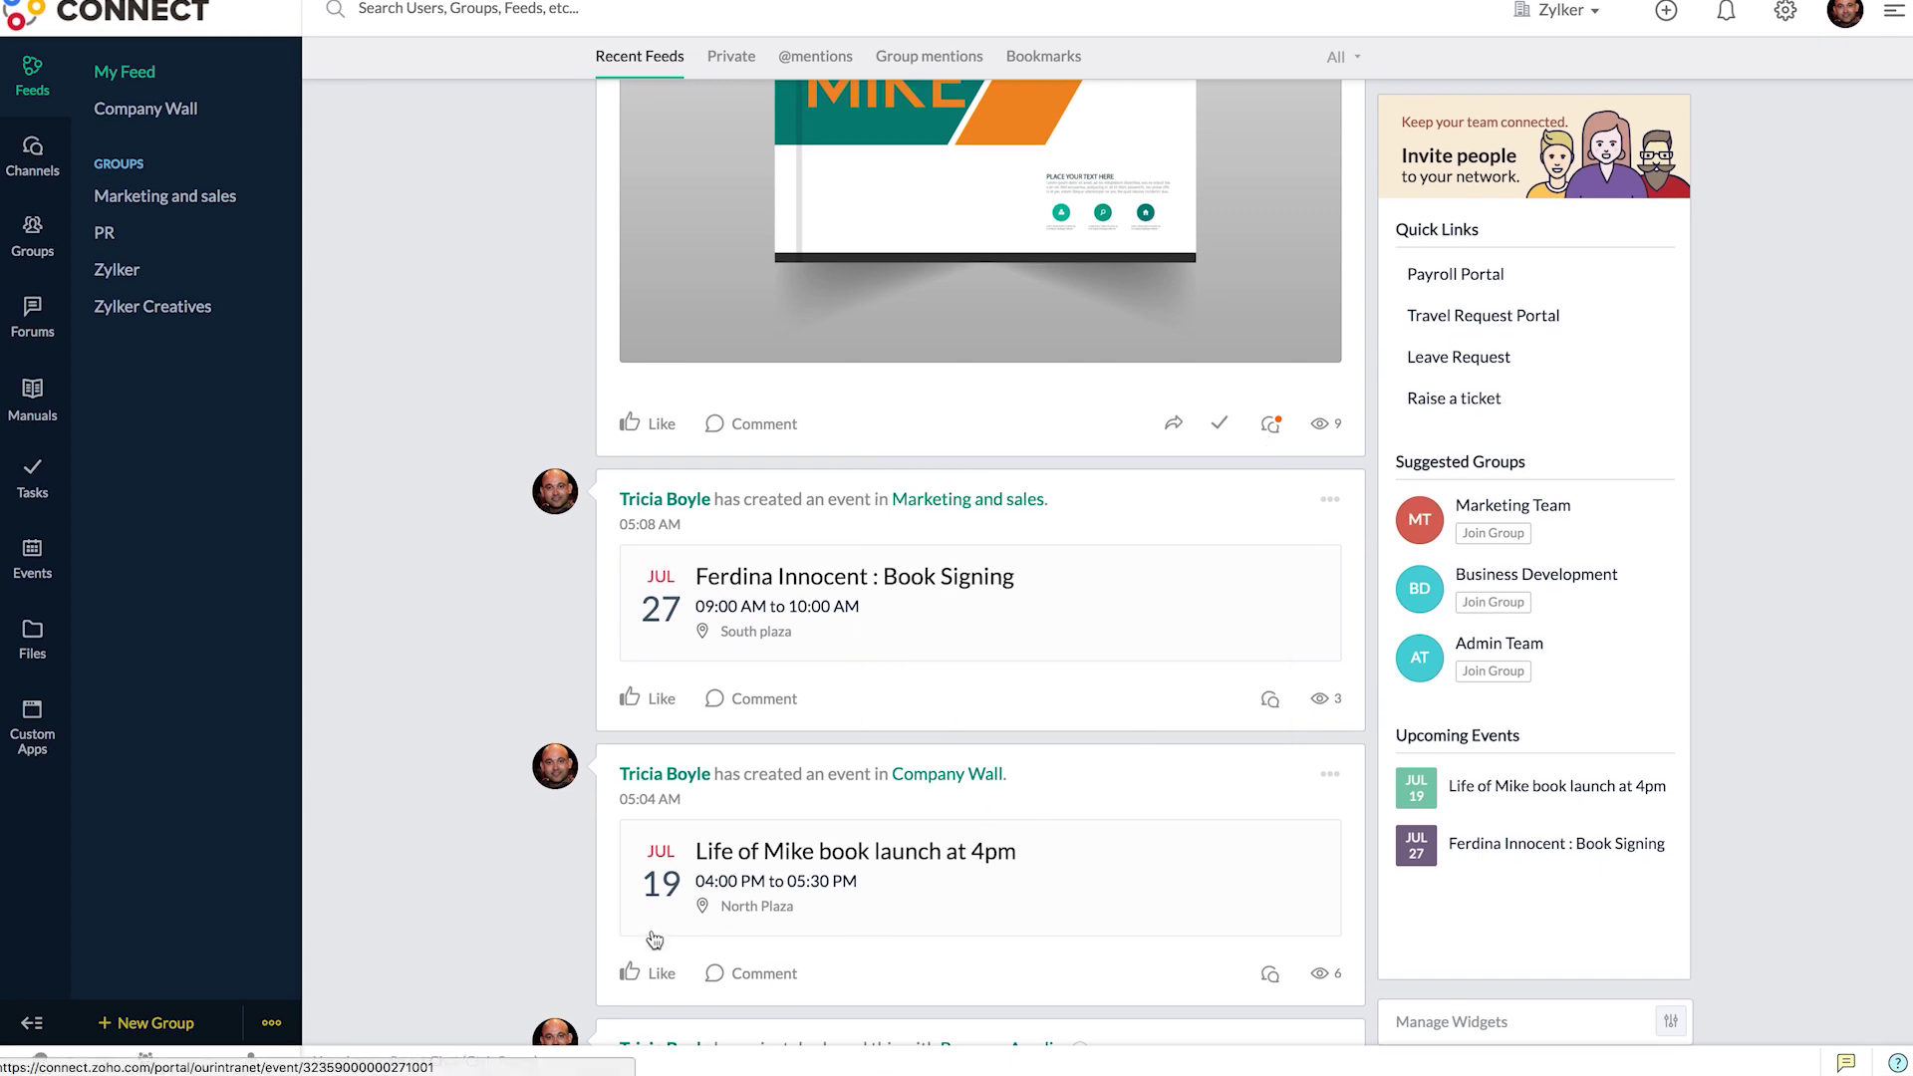
click(51, 1068)
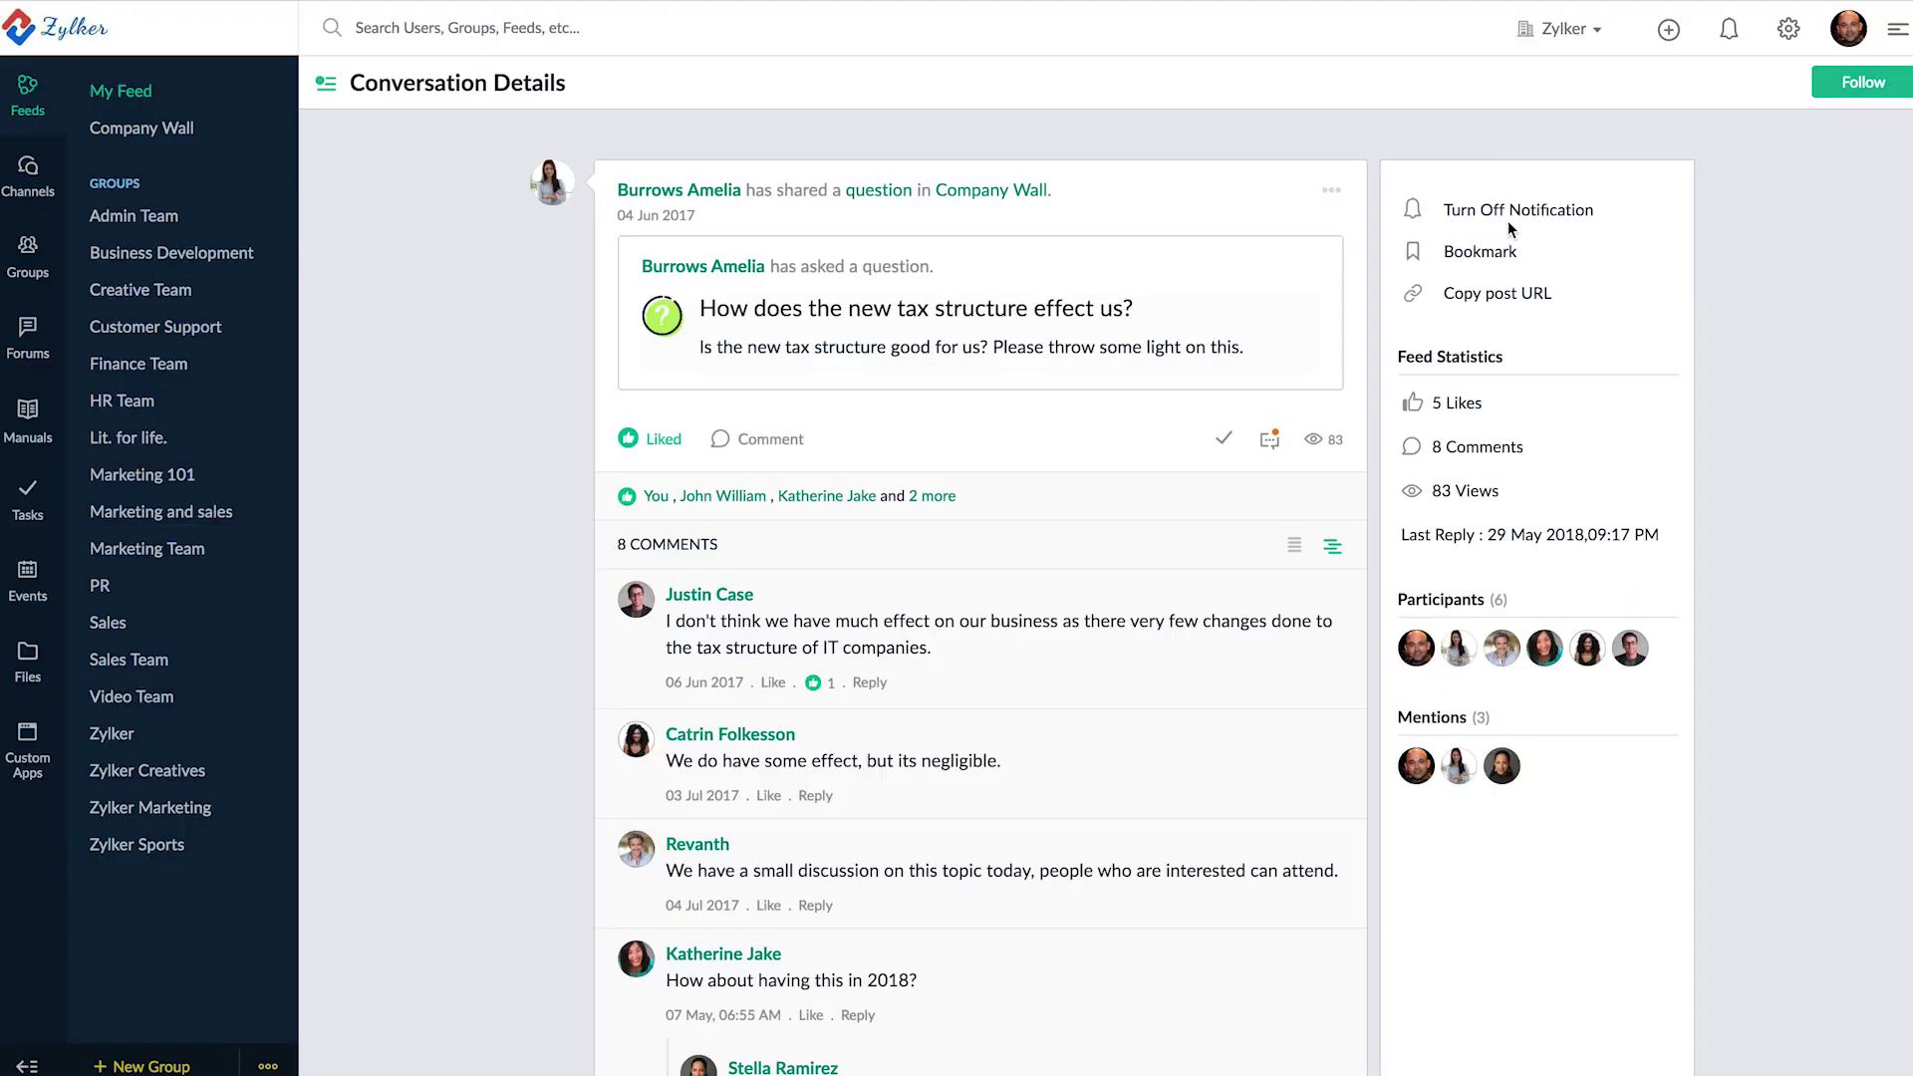
- Switch off notifications in the tax structure question's Conversation Details panel
click(1510, 211)
- Search Feeds on the Company Wall for 'Publish' and open the books poll result
click(440, 28)
text(Publish)
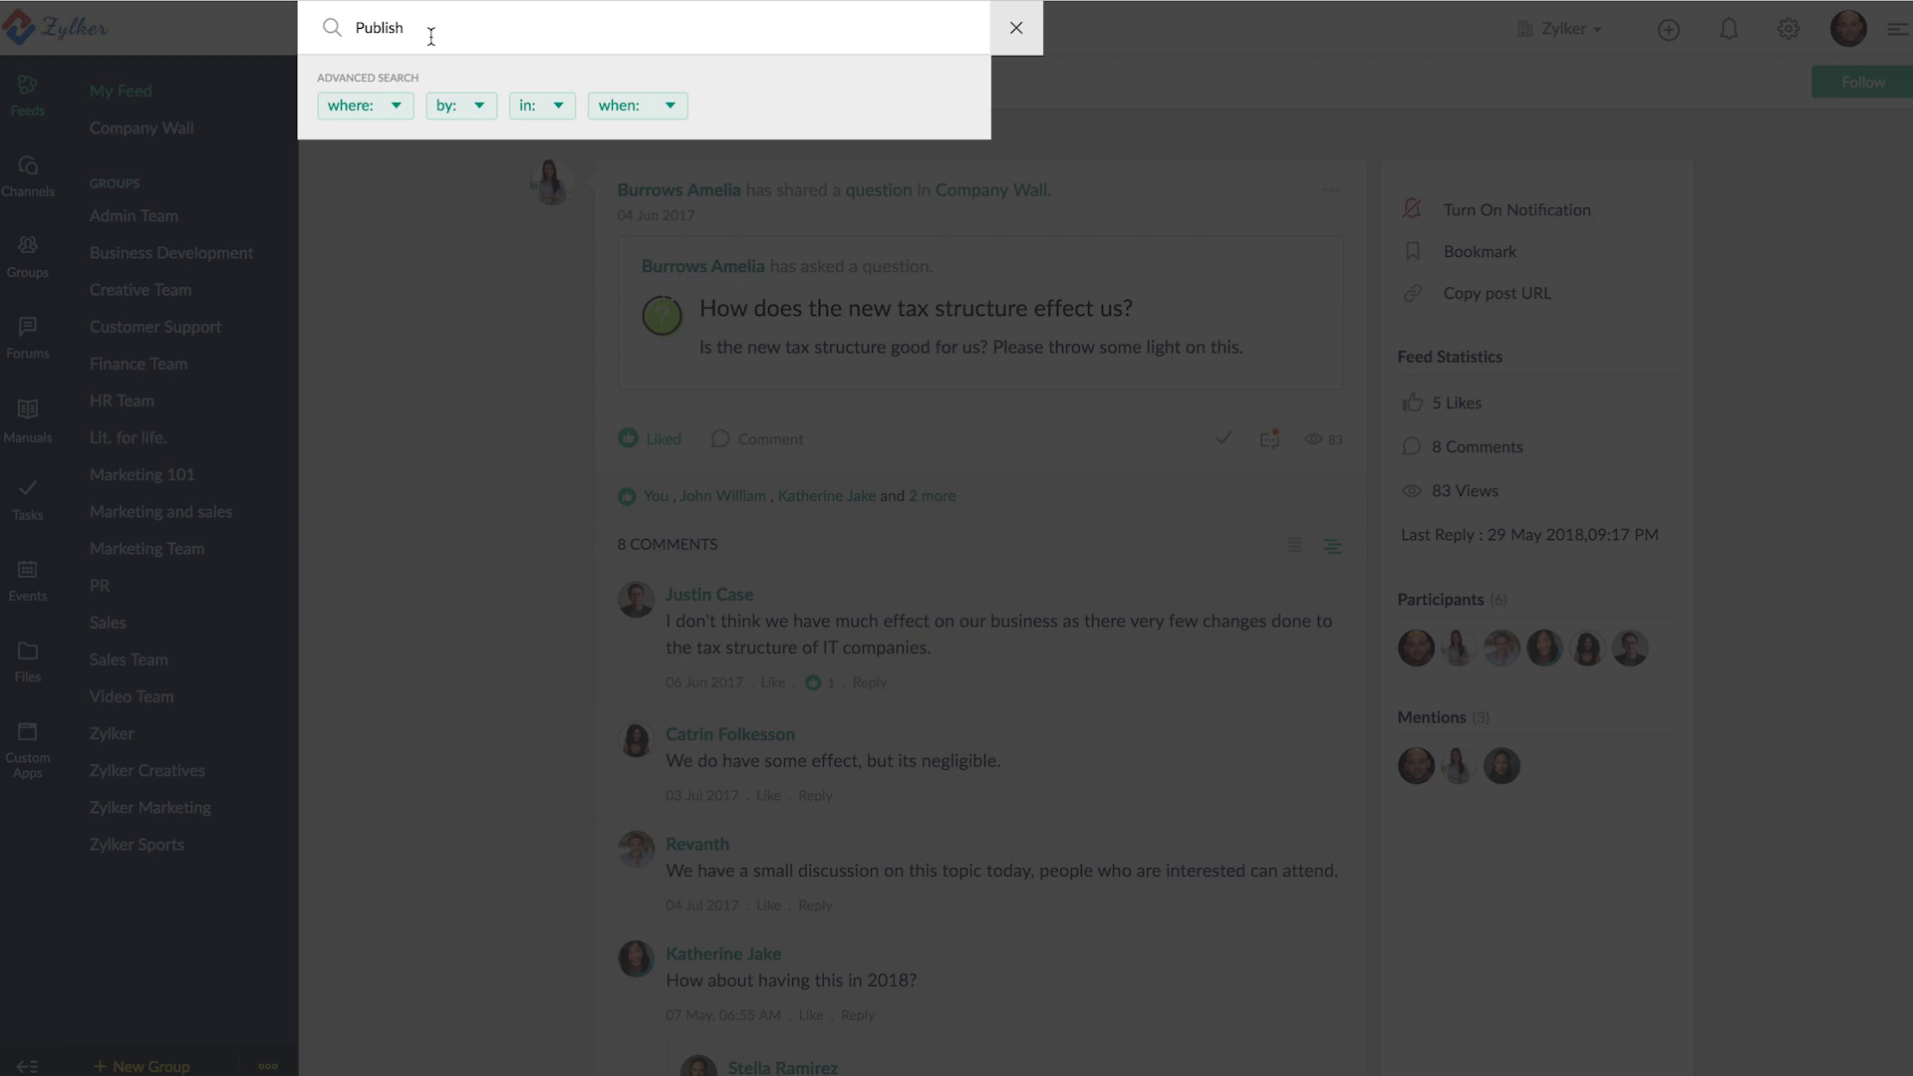
click(394, 110)
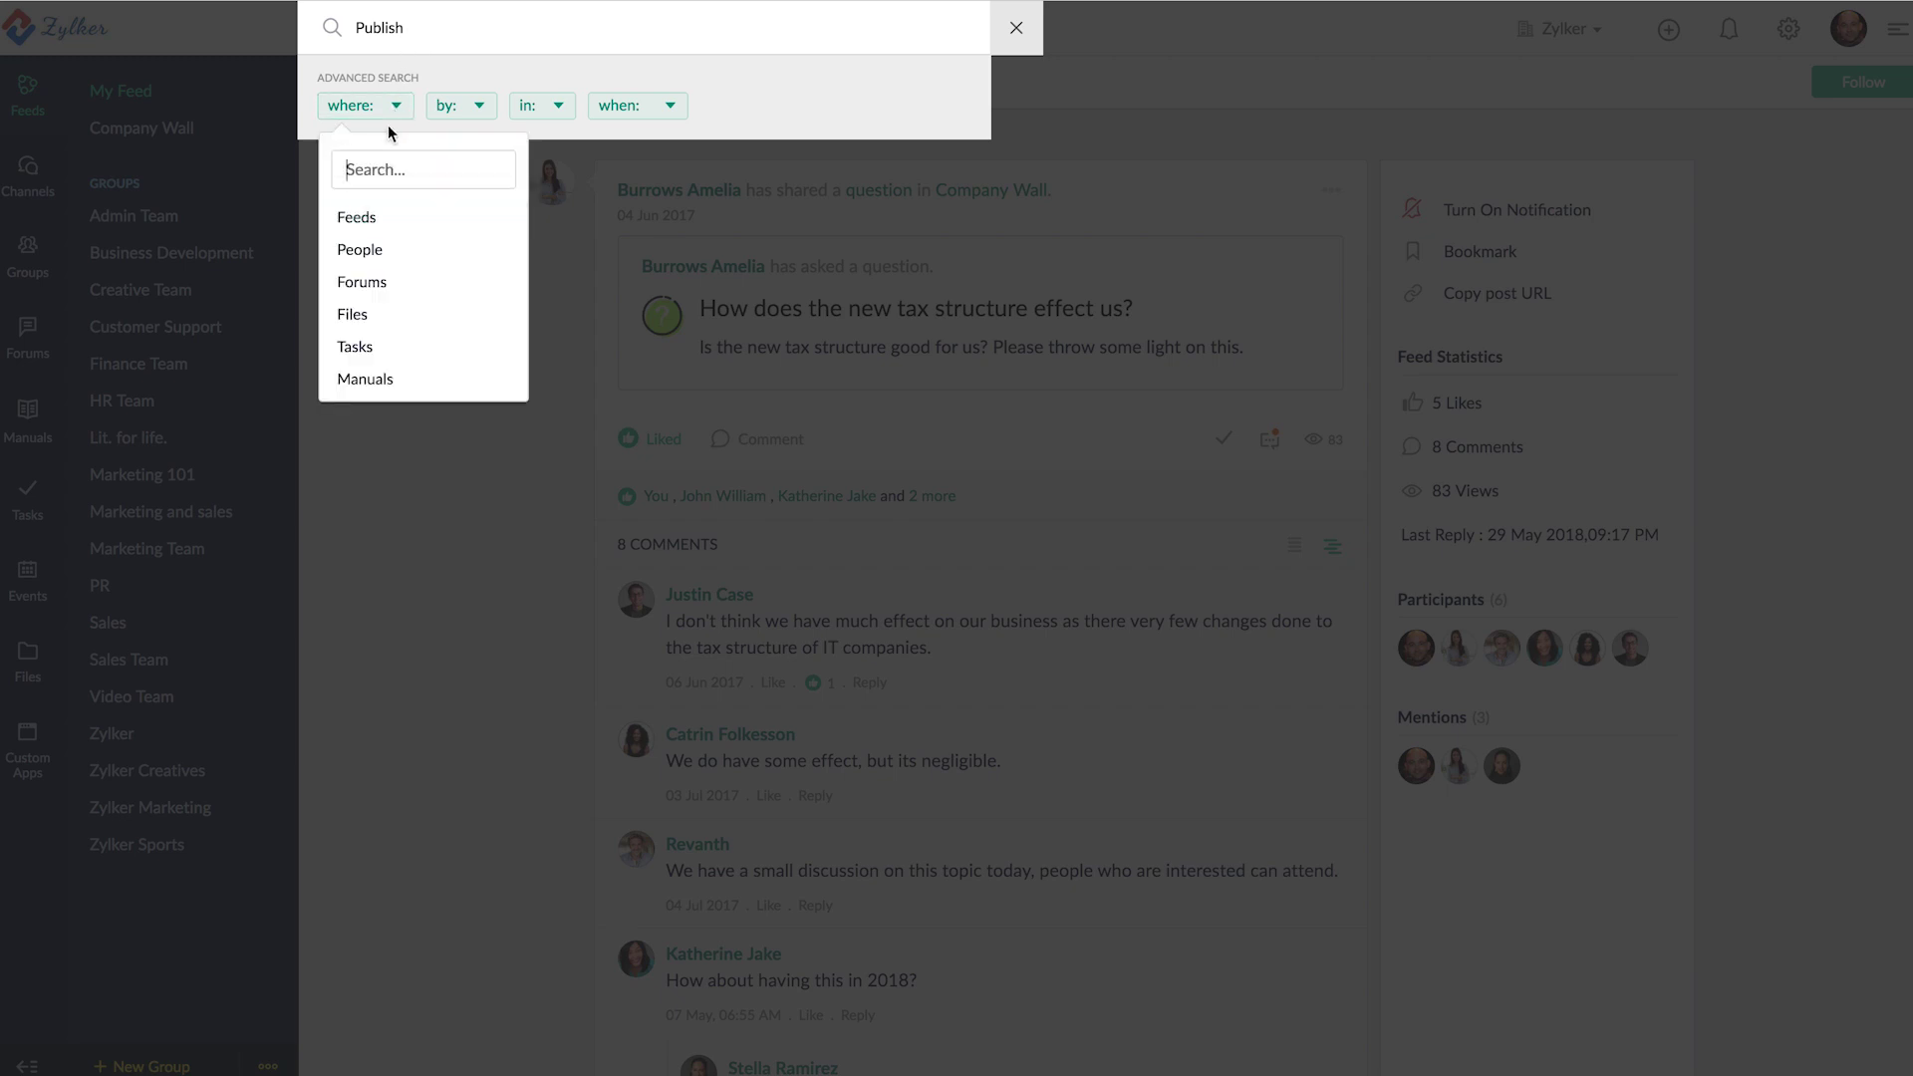
click(361, 227)
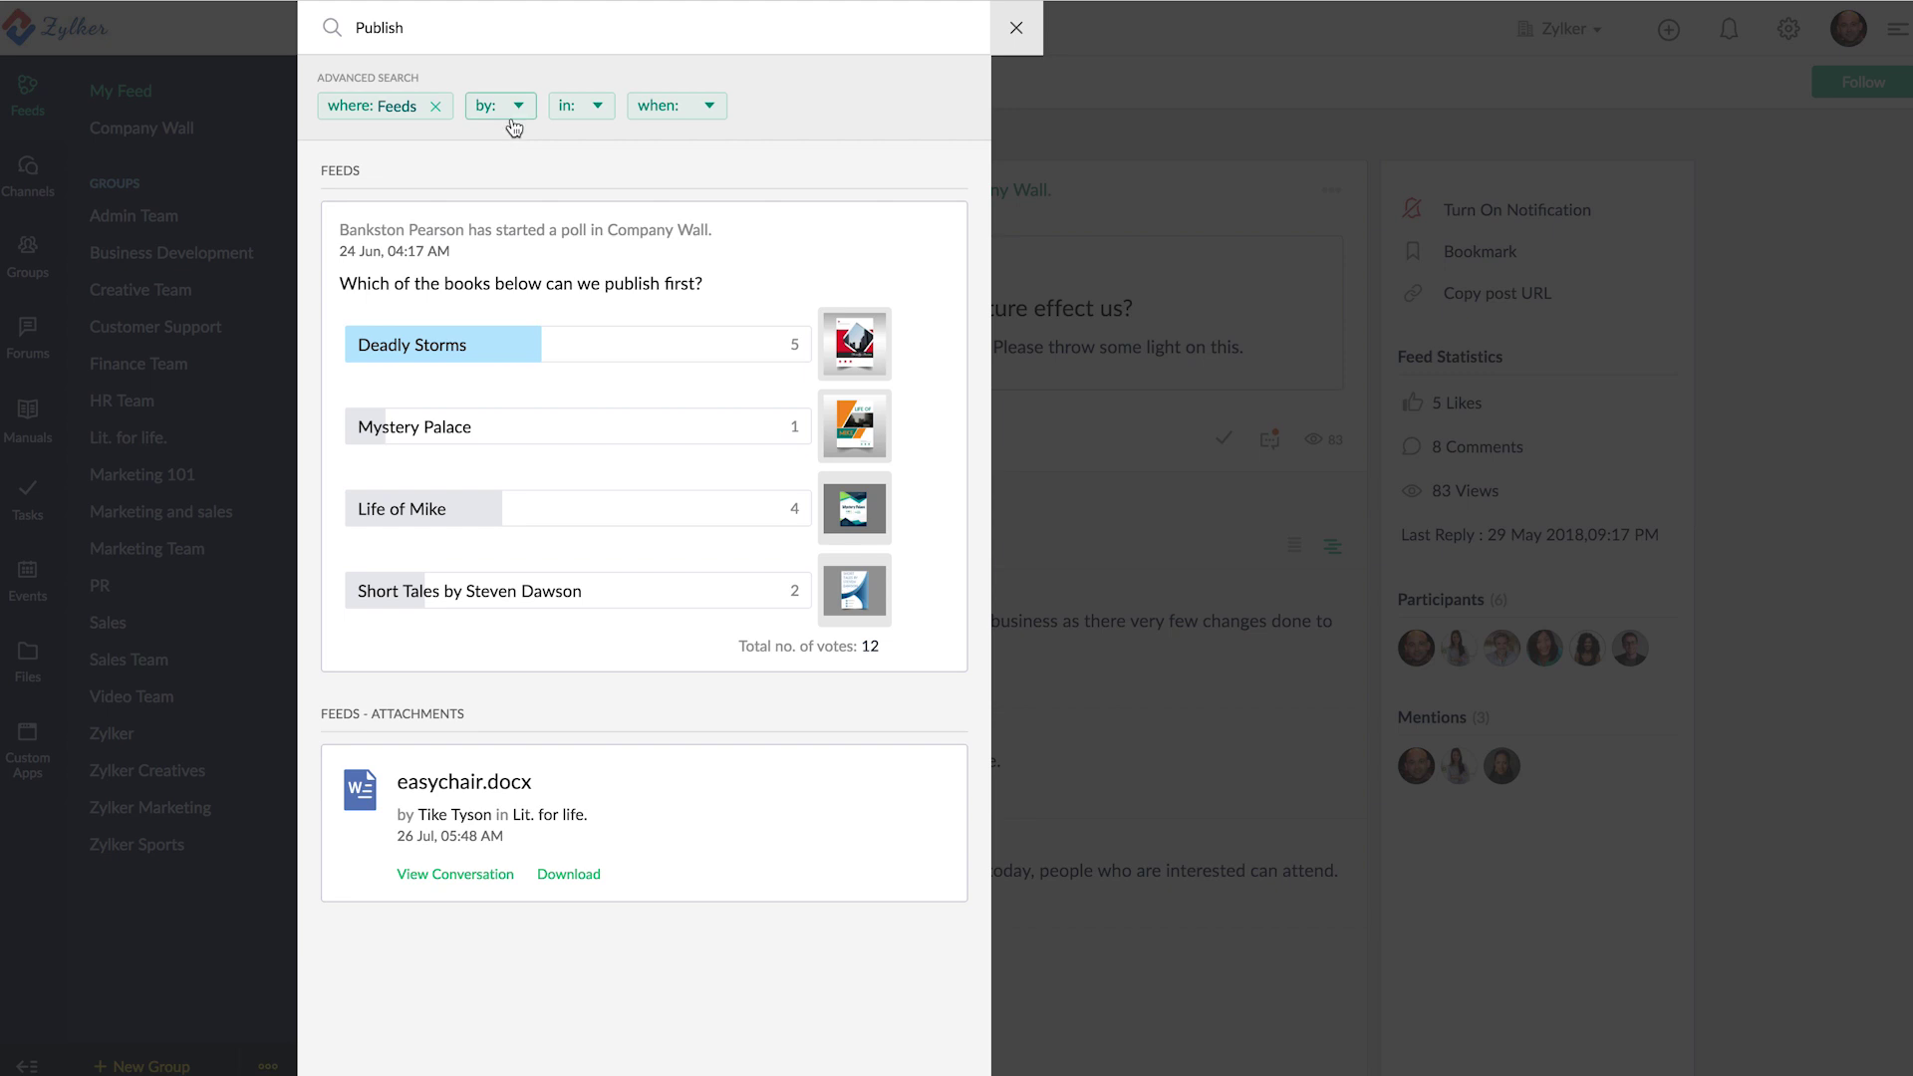
click(514, 117)
click(598, 110)
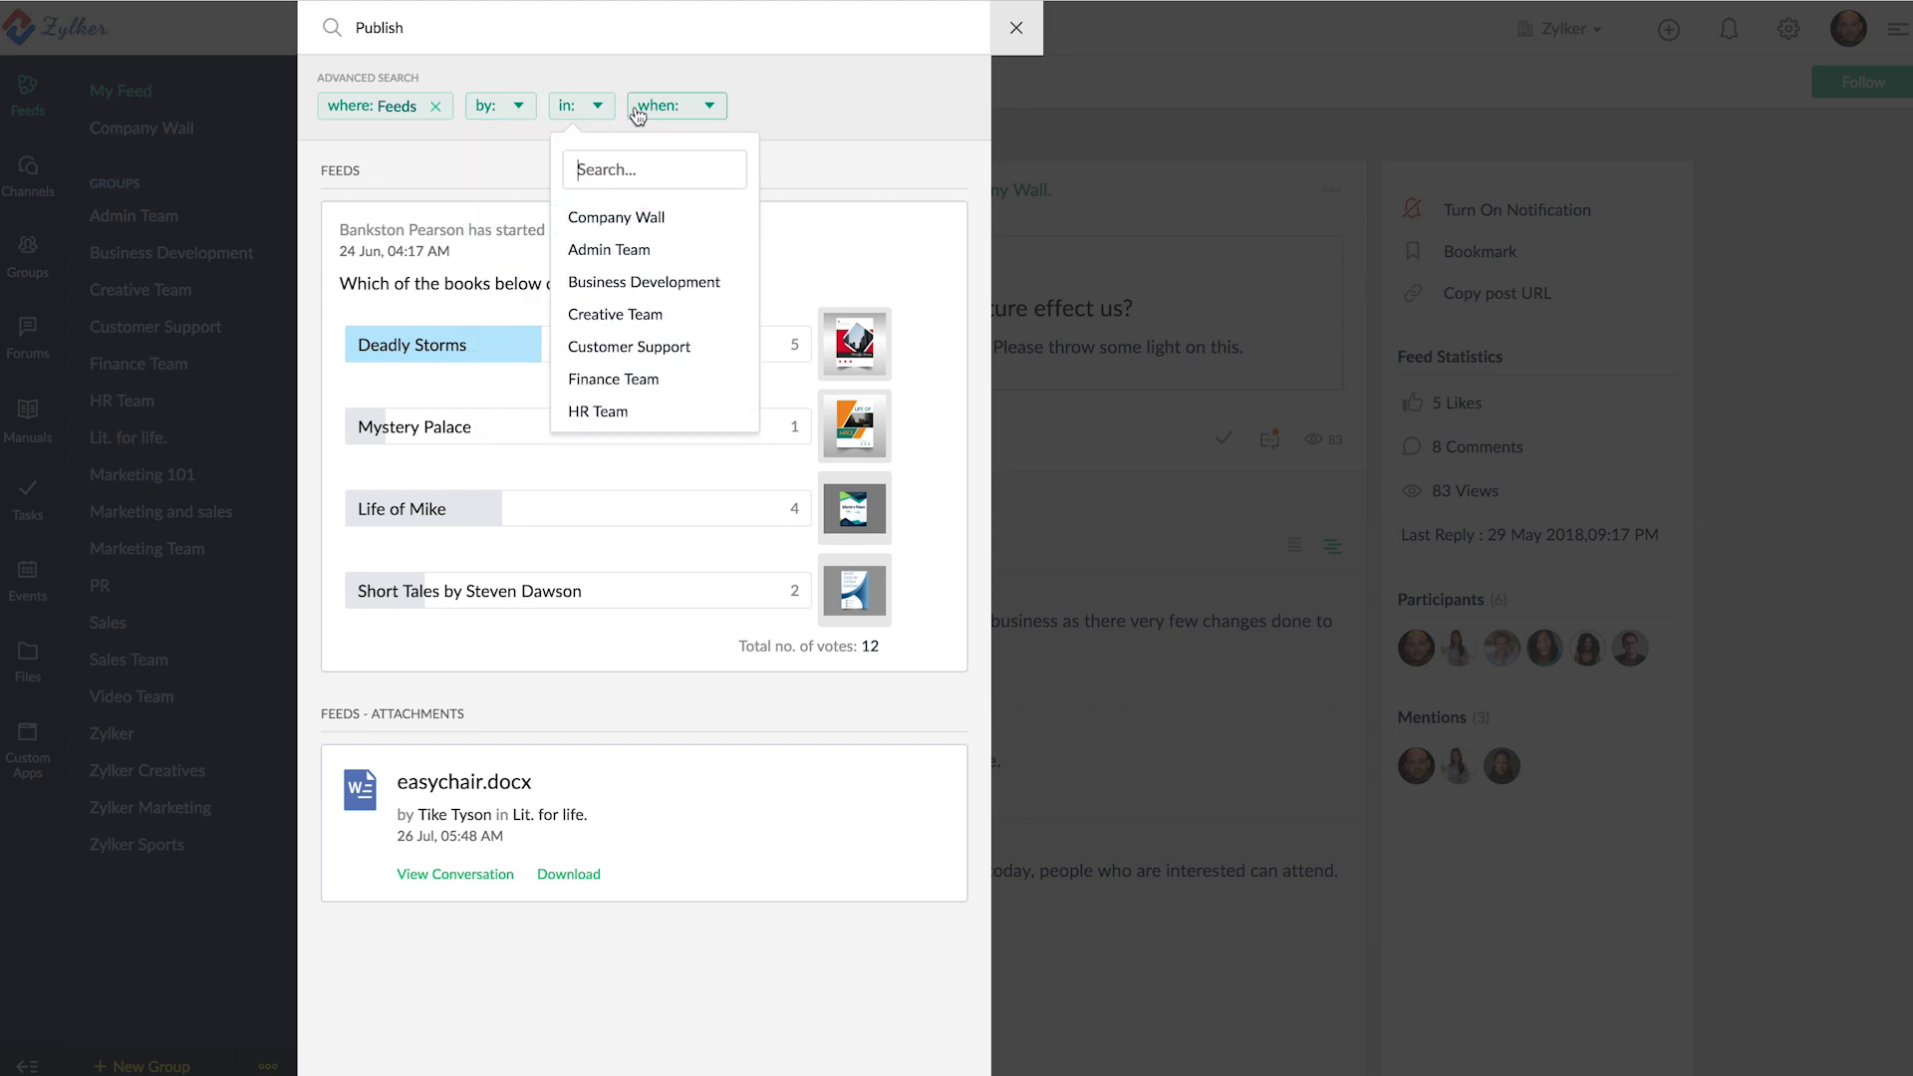
click(618, 221)
click(774, 112)
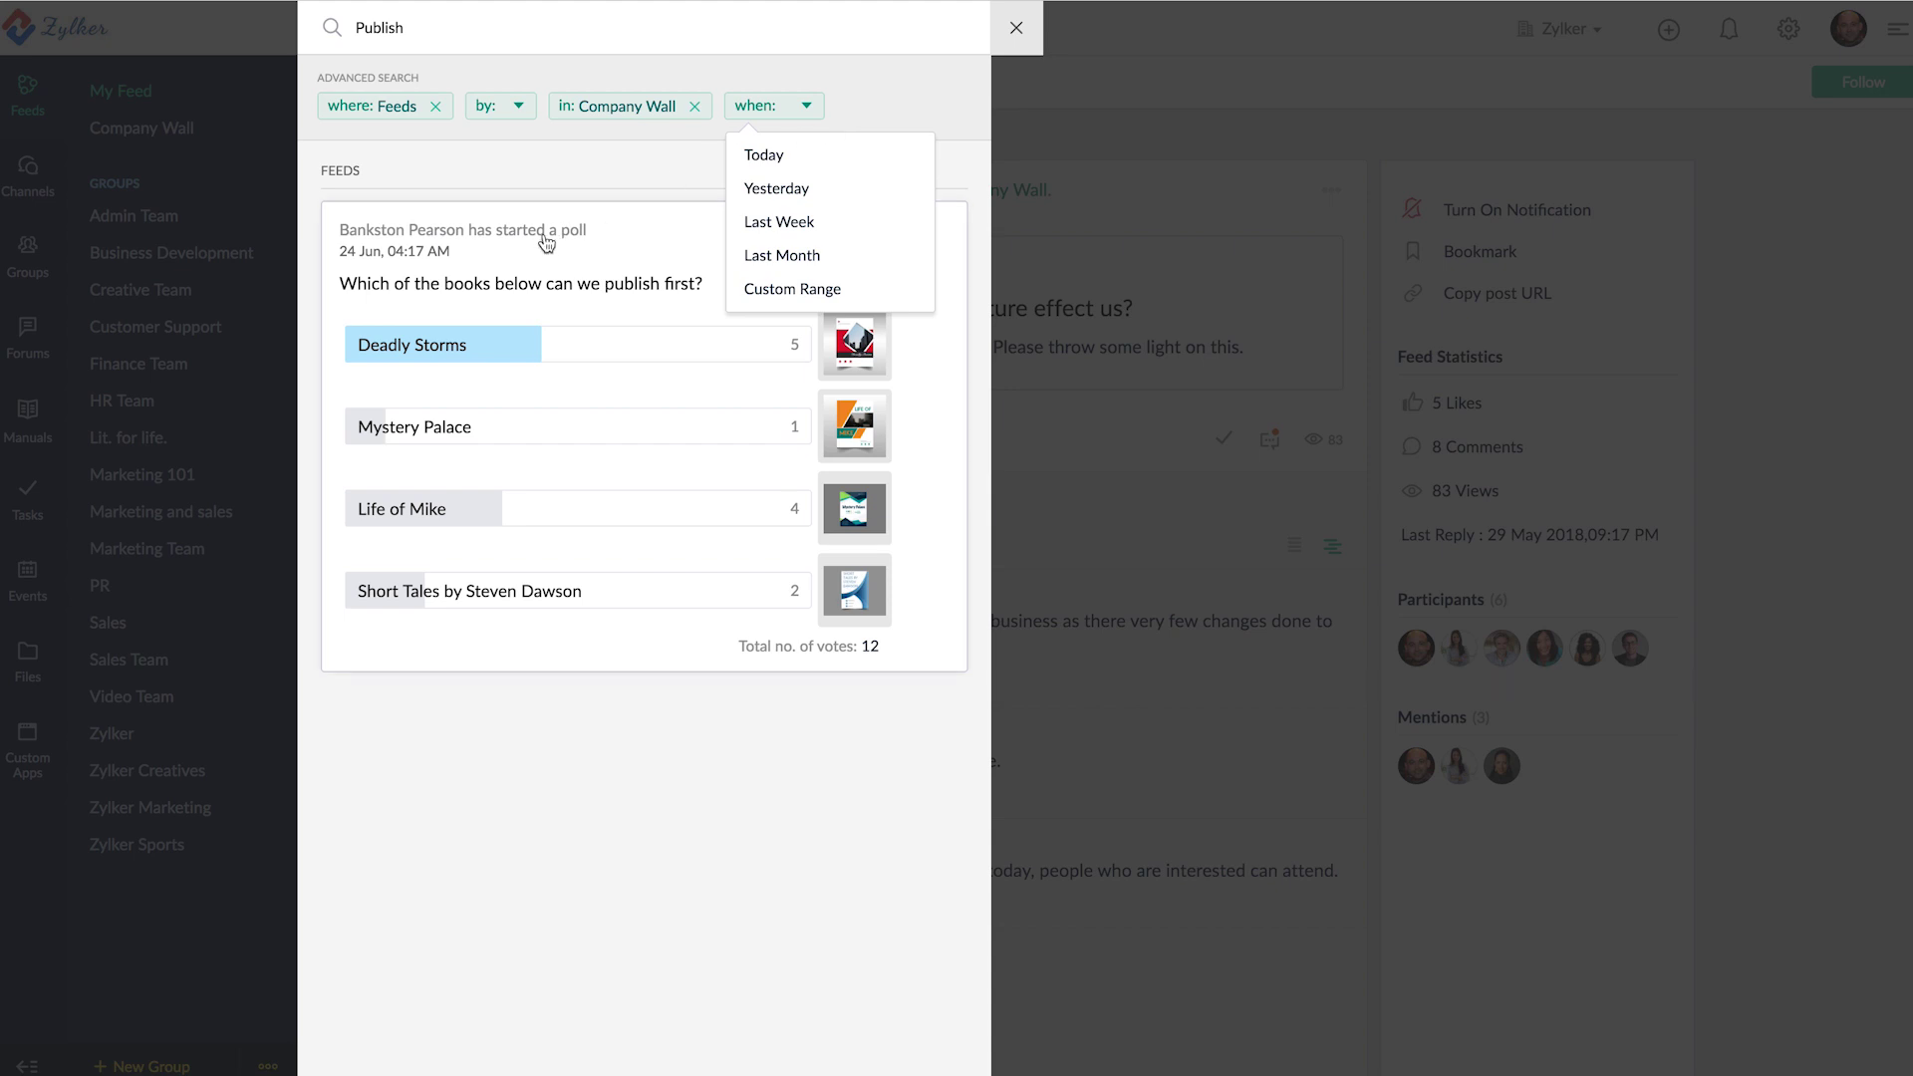
click(505, 246)
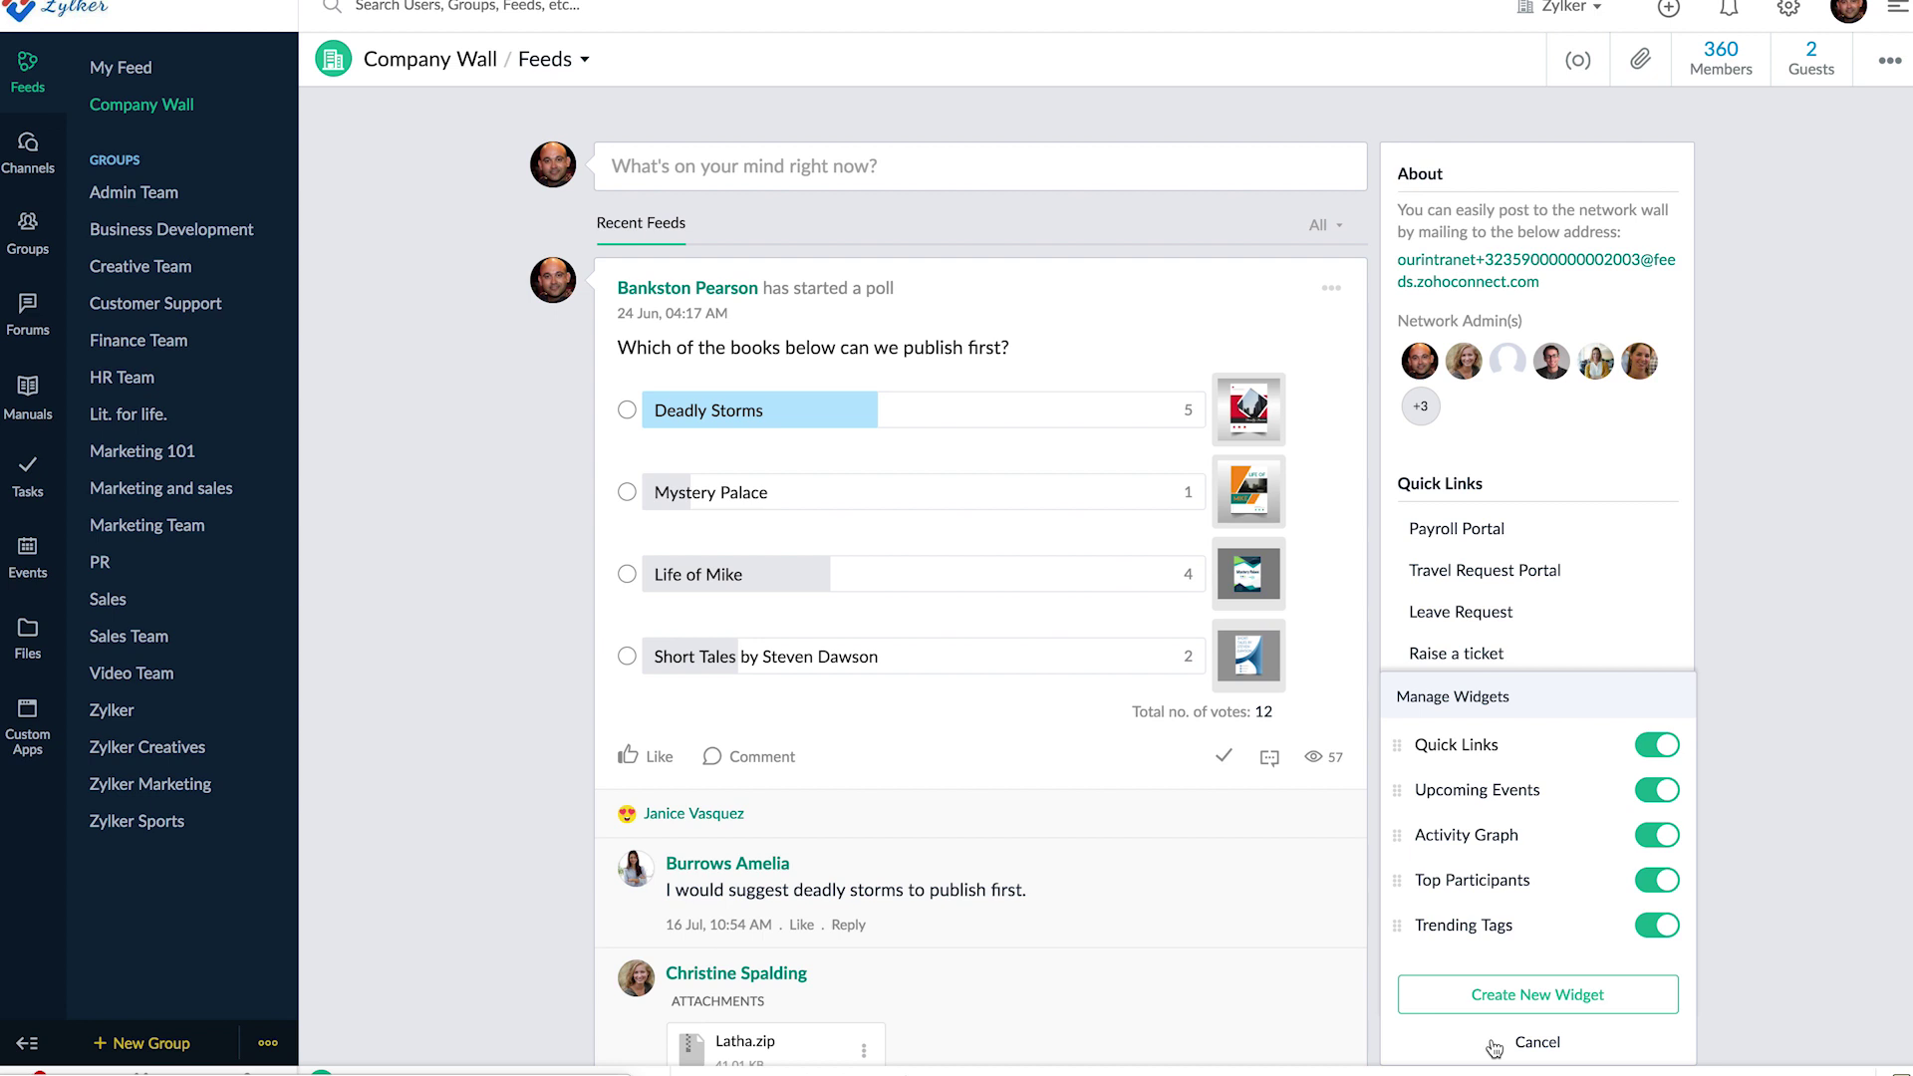
- Toggle Top Participants off and on, drag it above Activity Graph, and close widget settings
click(1657, 880)
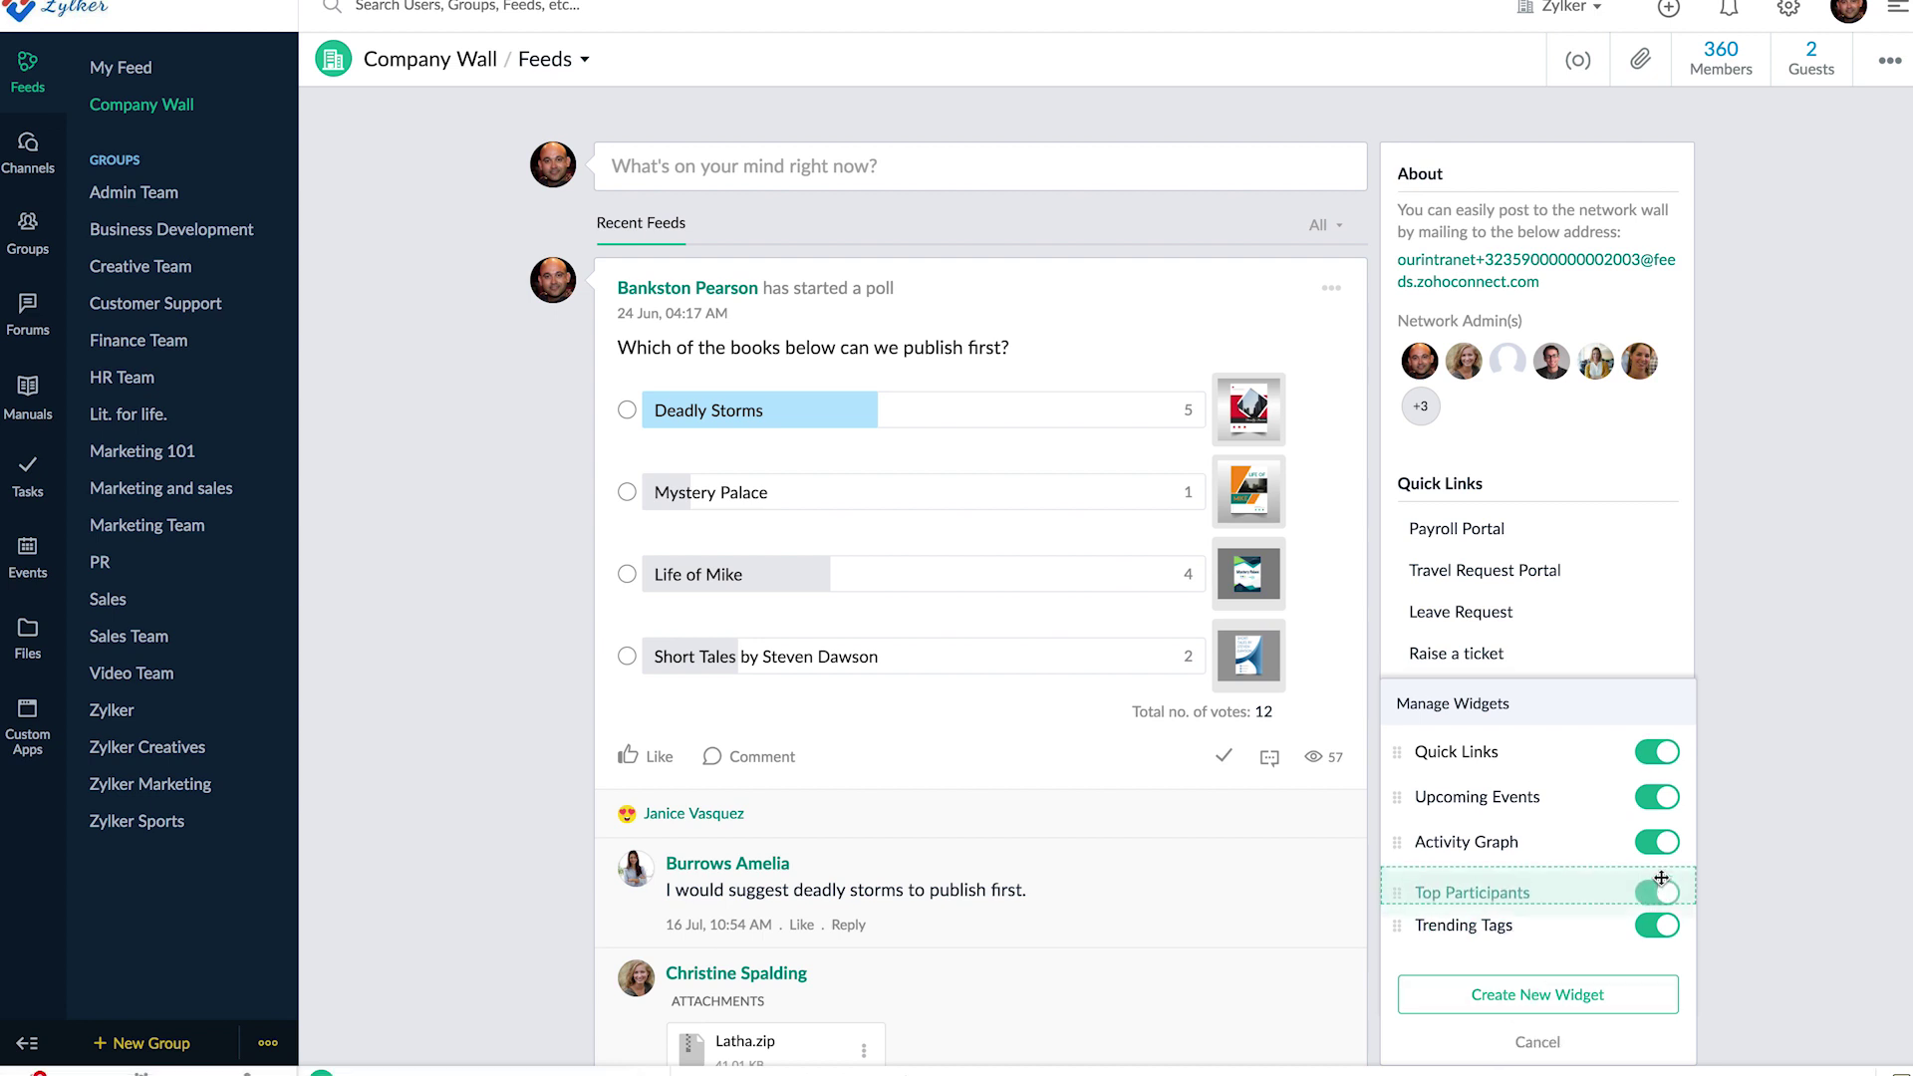
click(1657, 880)
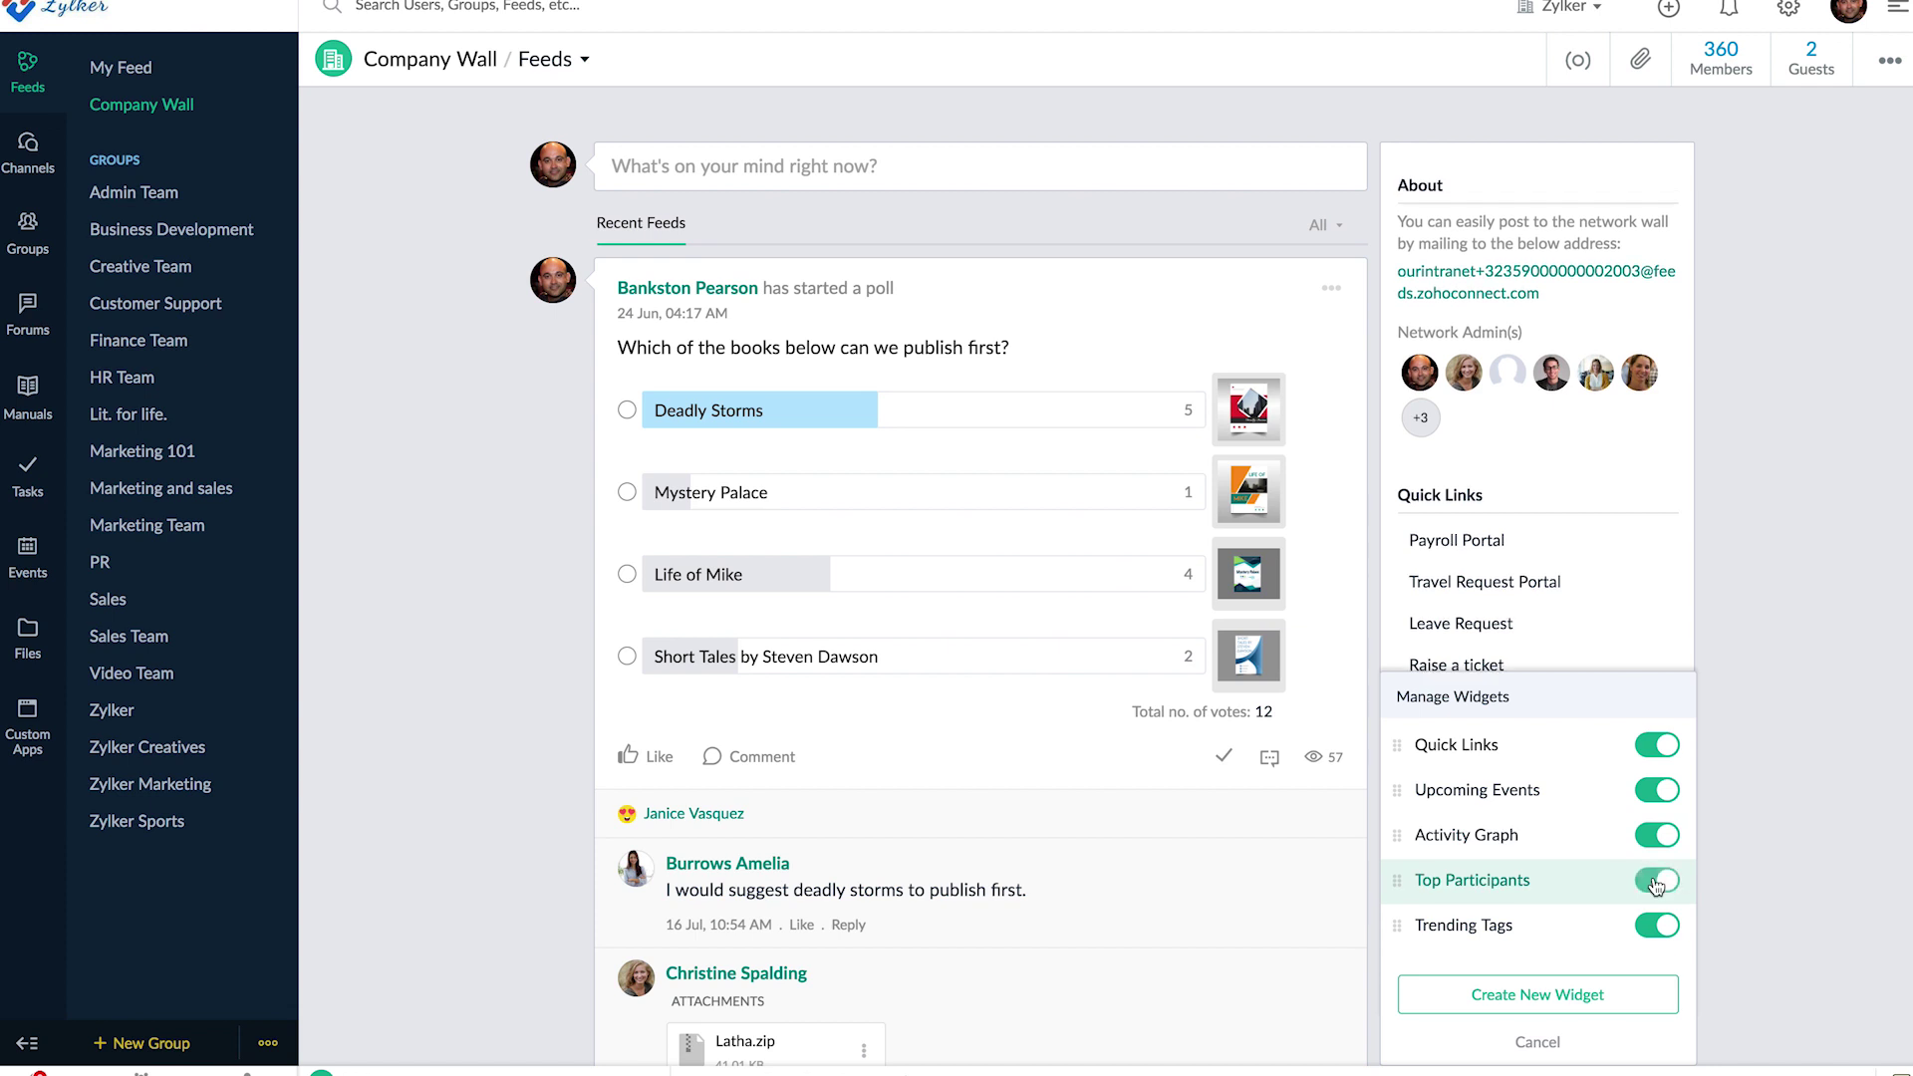
drag(1396, 879, 1396, 825)
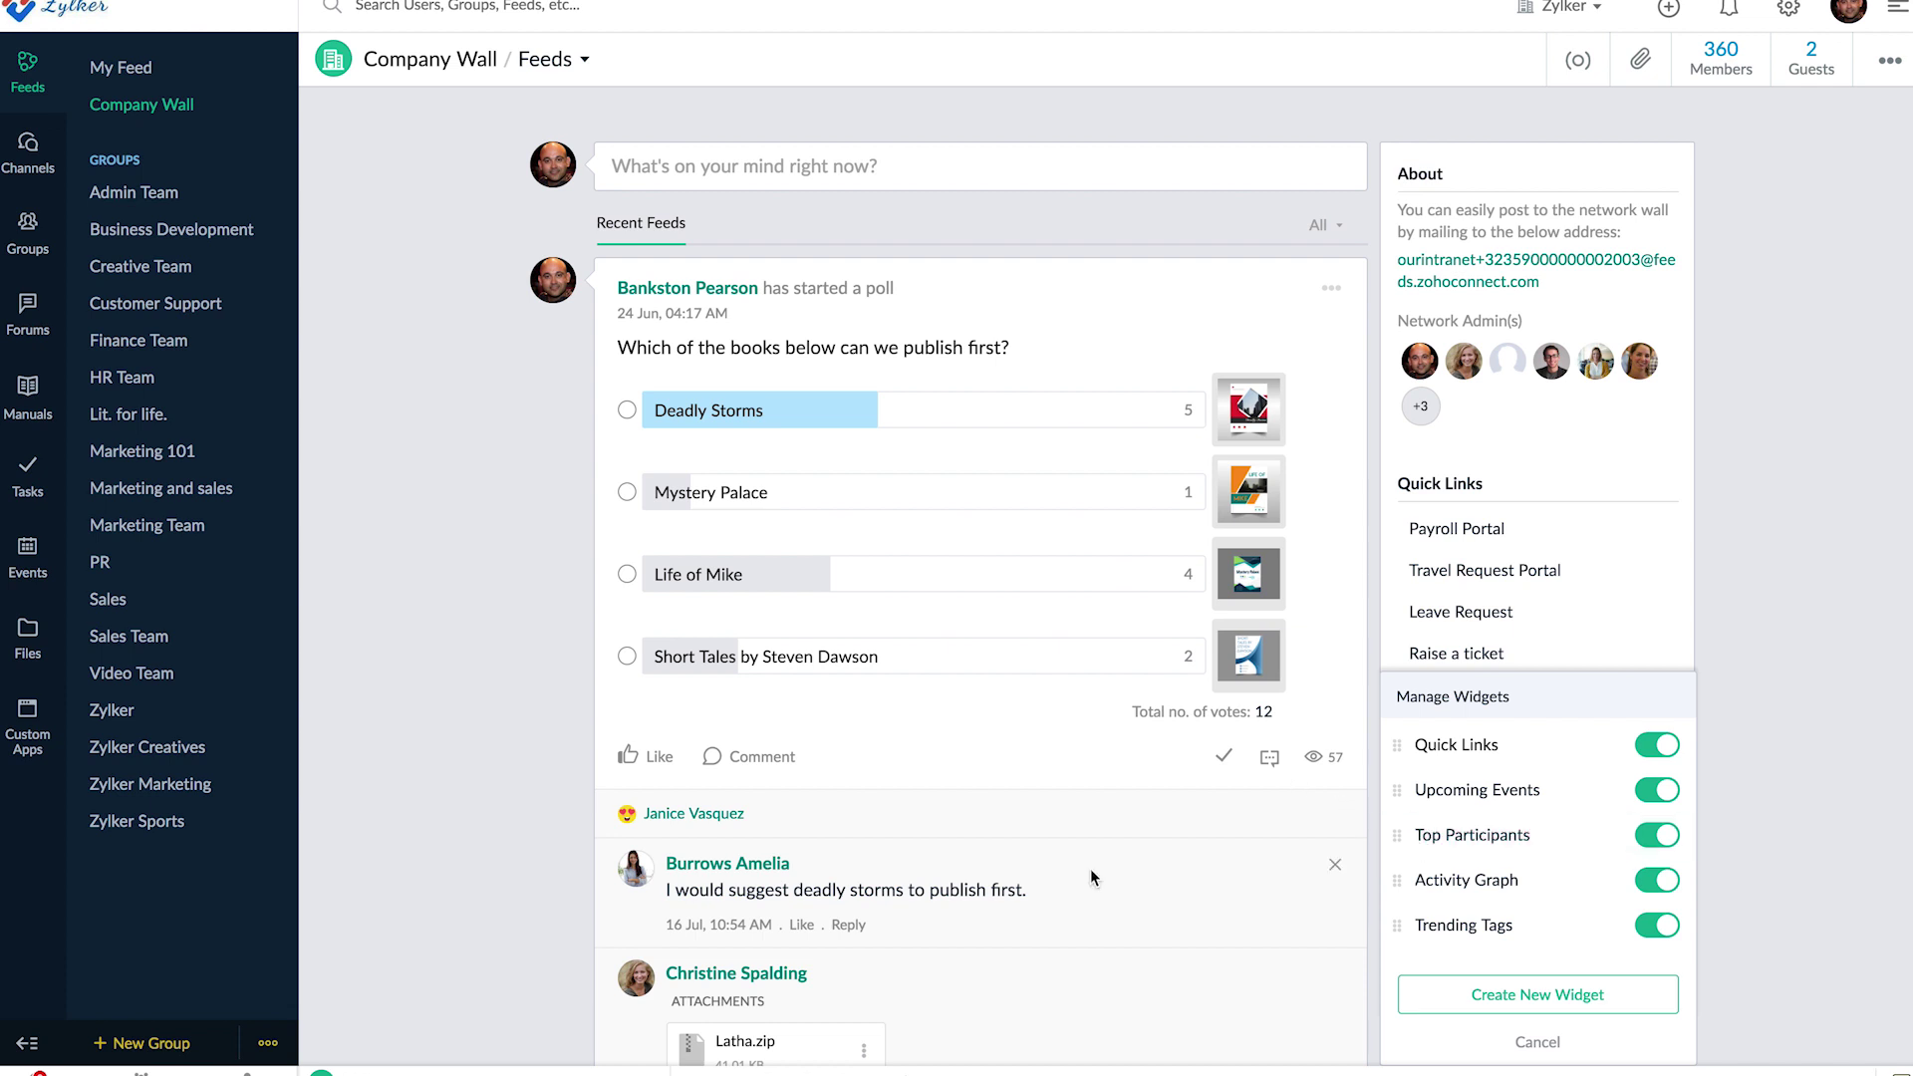
click(542, 675)
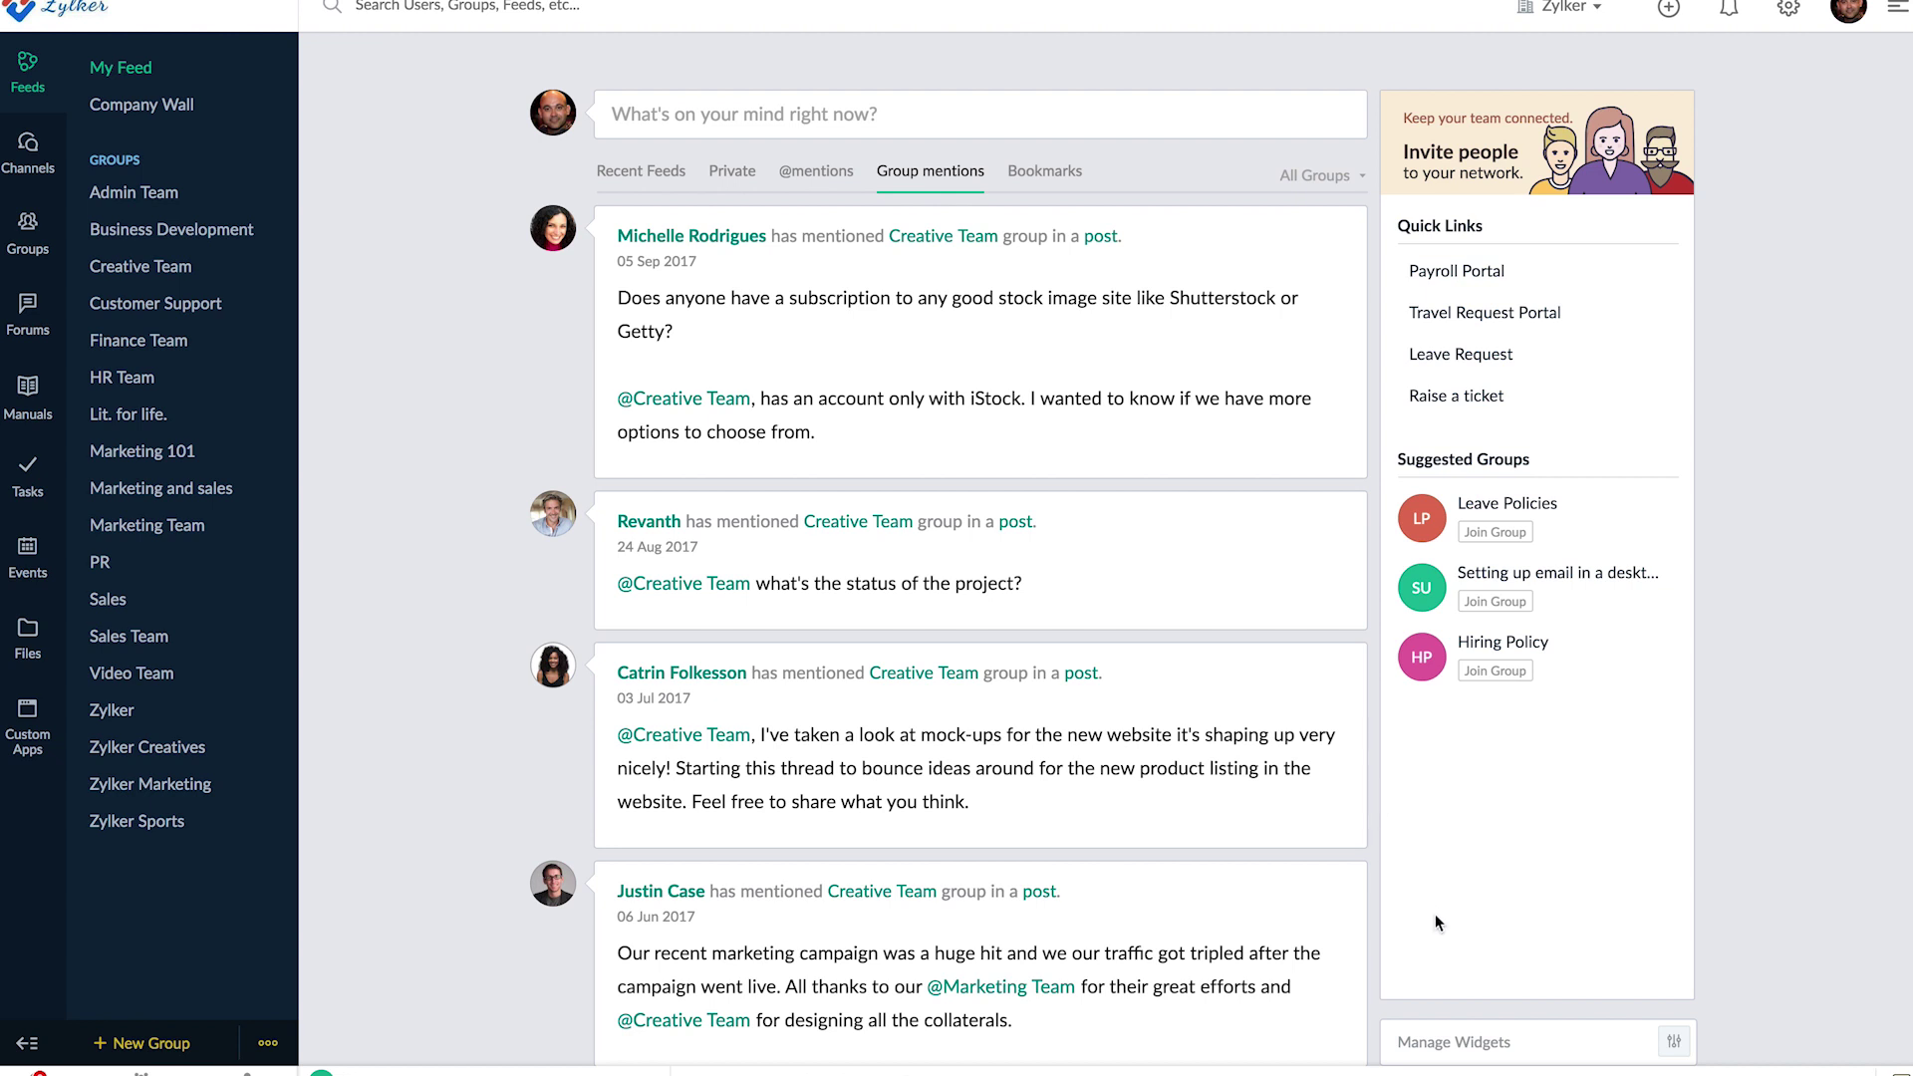
- Create a 'Book launch discussion' quick-links widget with one same-named link to the pasted event URL
click(1487, 1043)
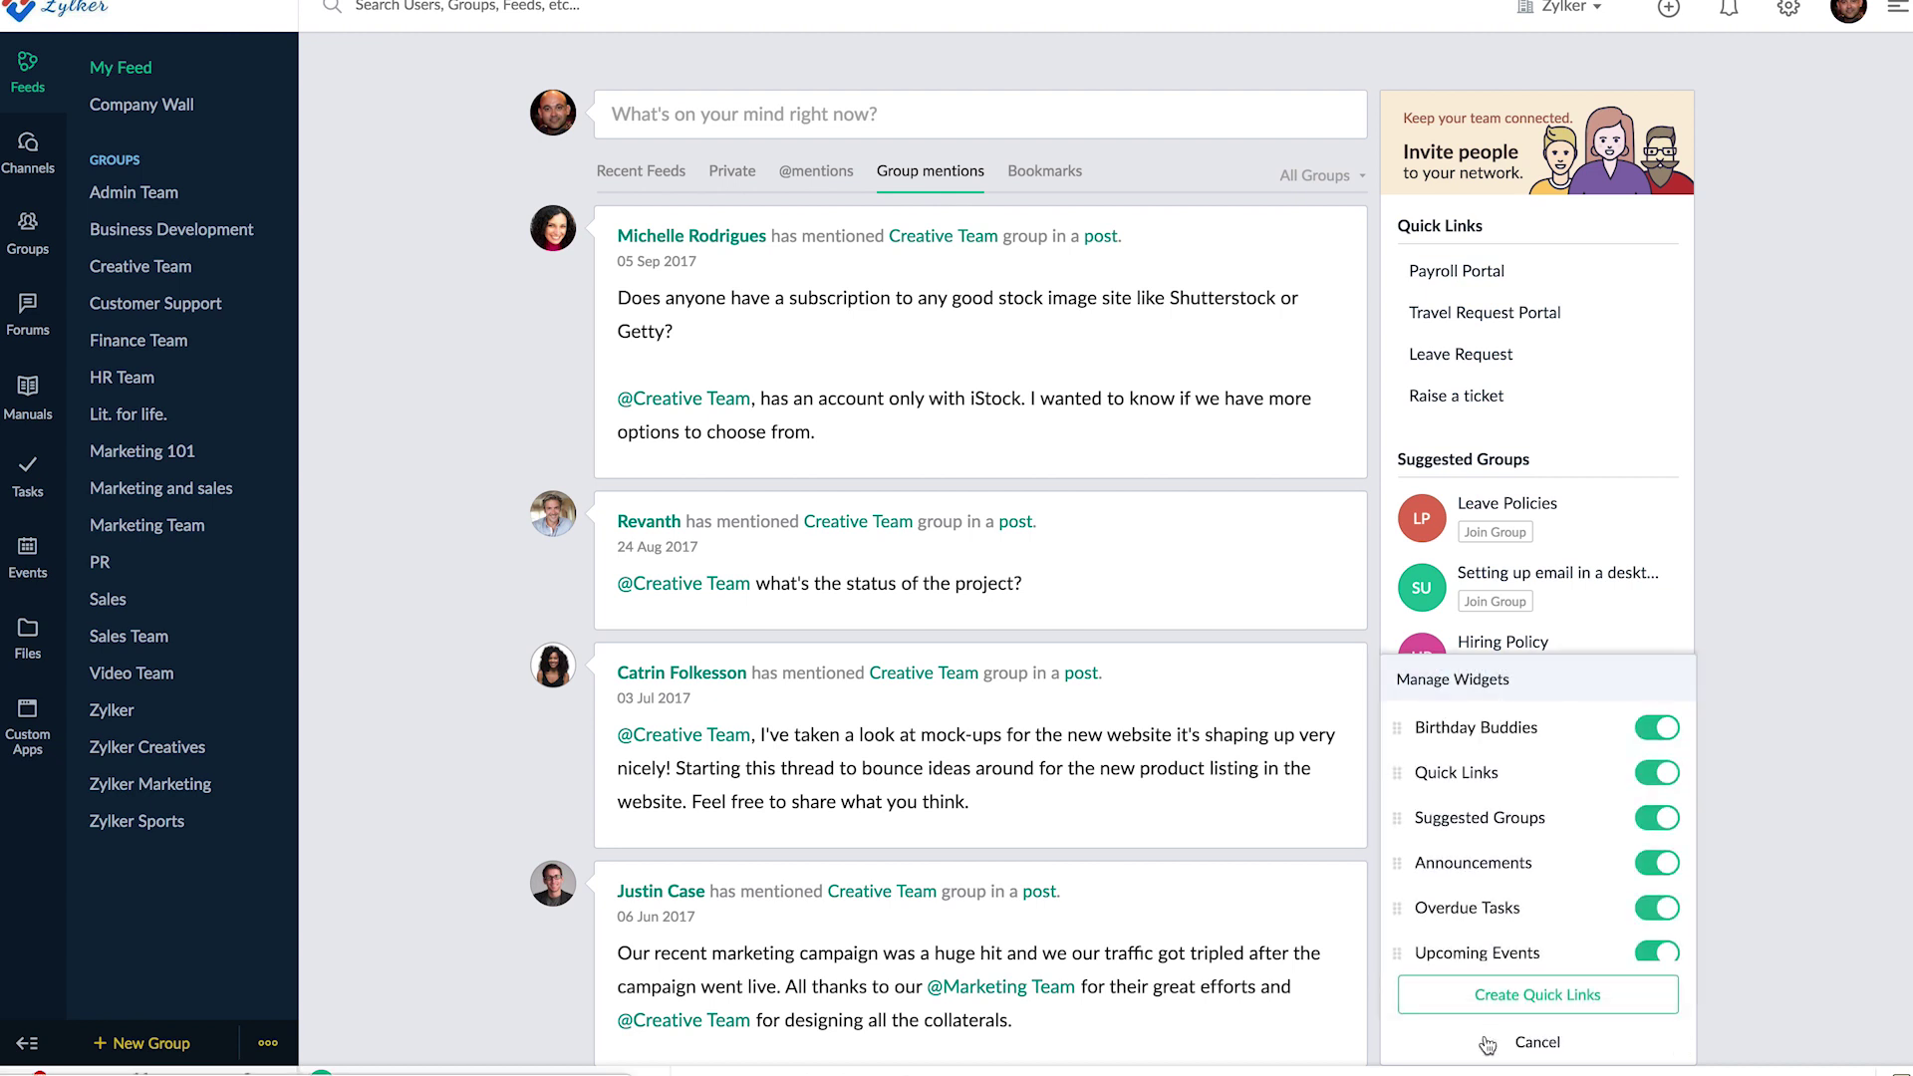
click(1514, 996)
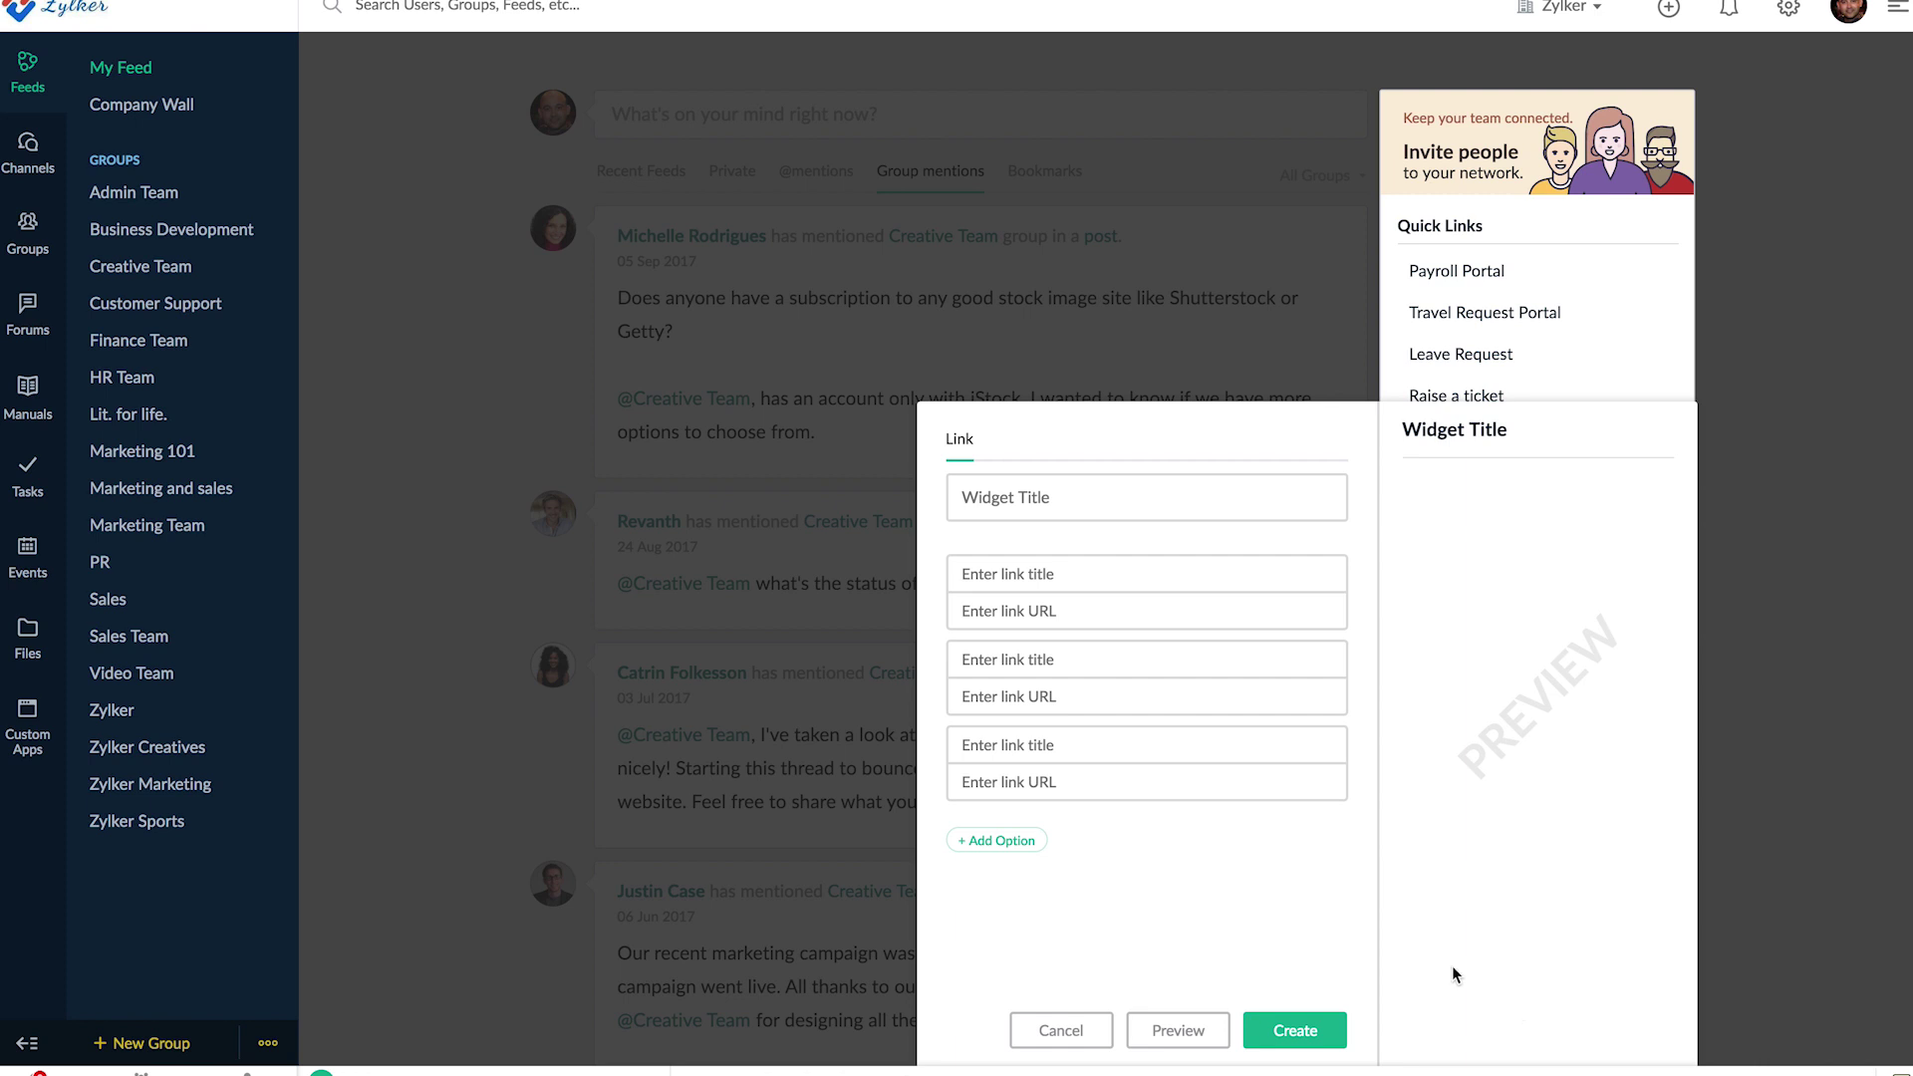
click(987, 508)
text(Book launch discussion)
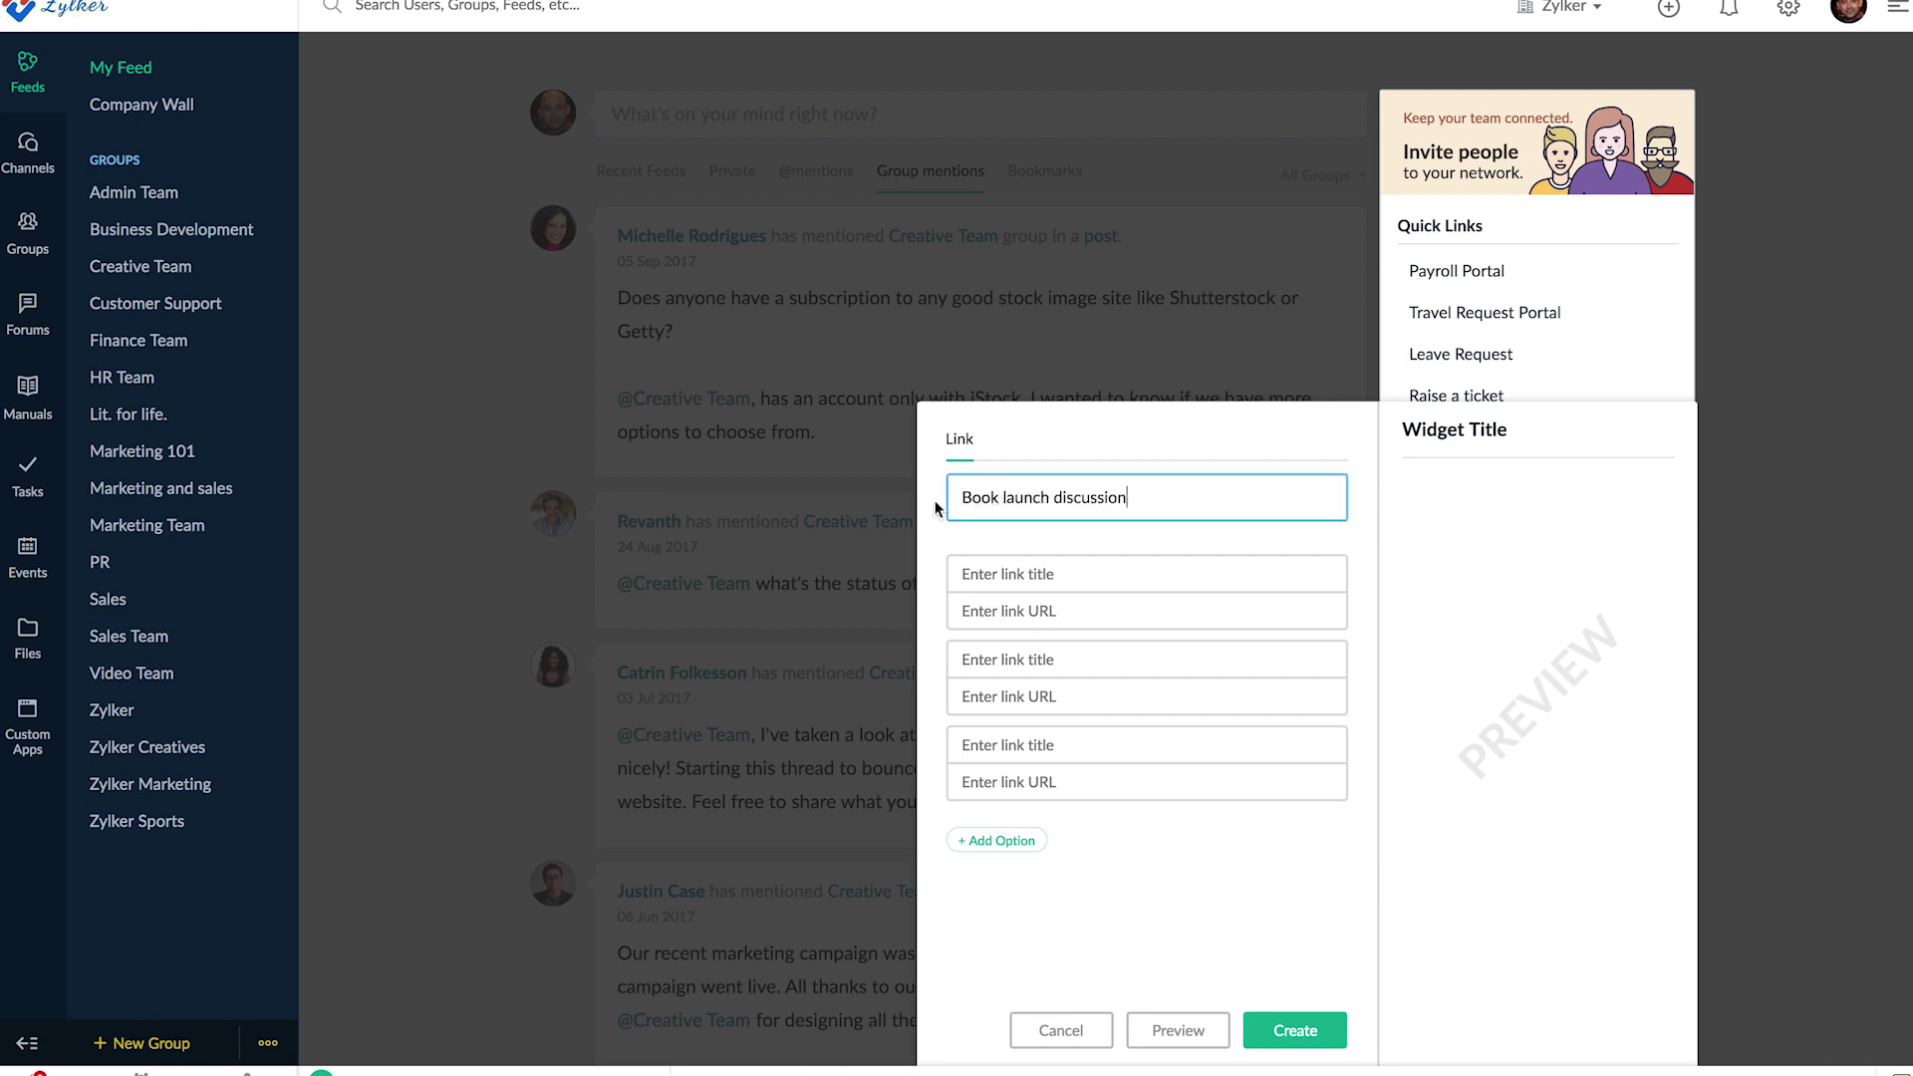
click(987, 574)
text(Book launch discussion)
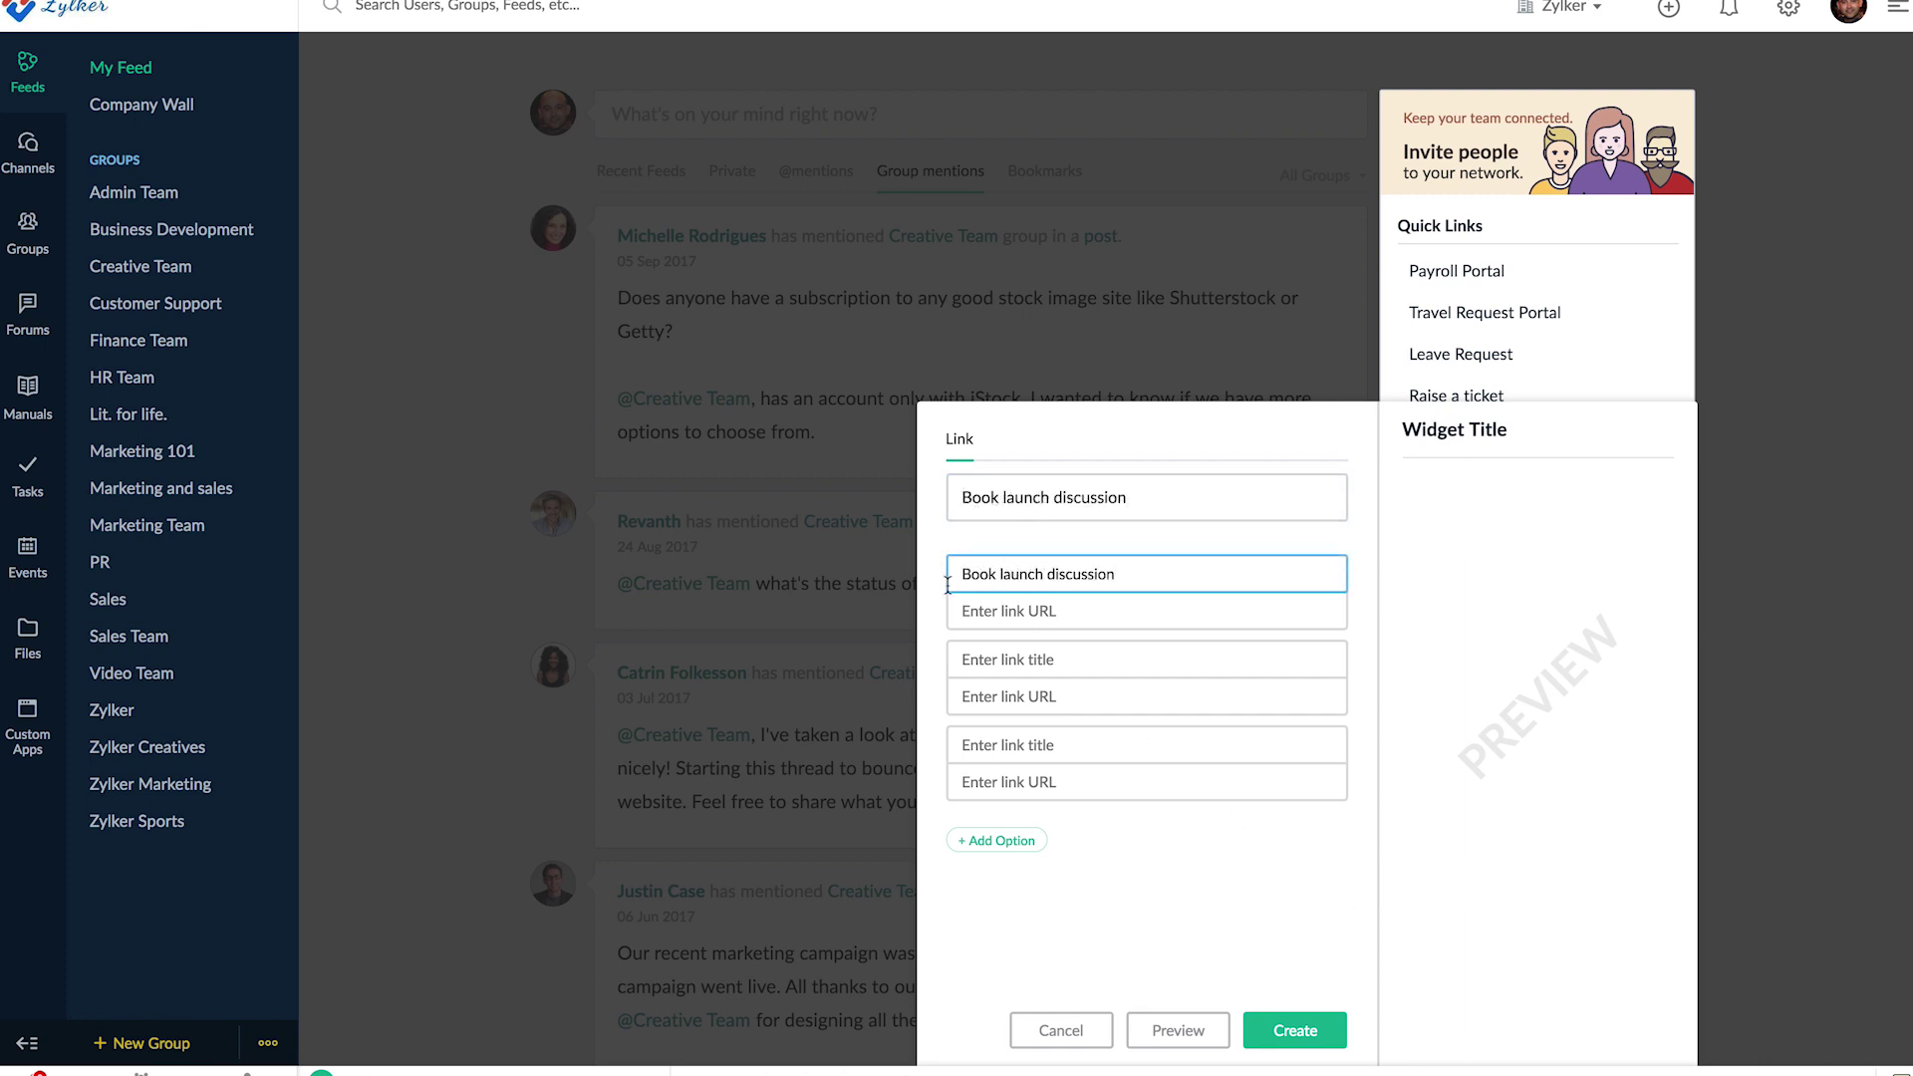
click(973, 609)
key(ctrl+v)
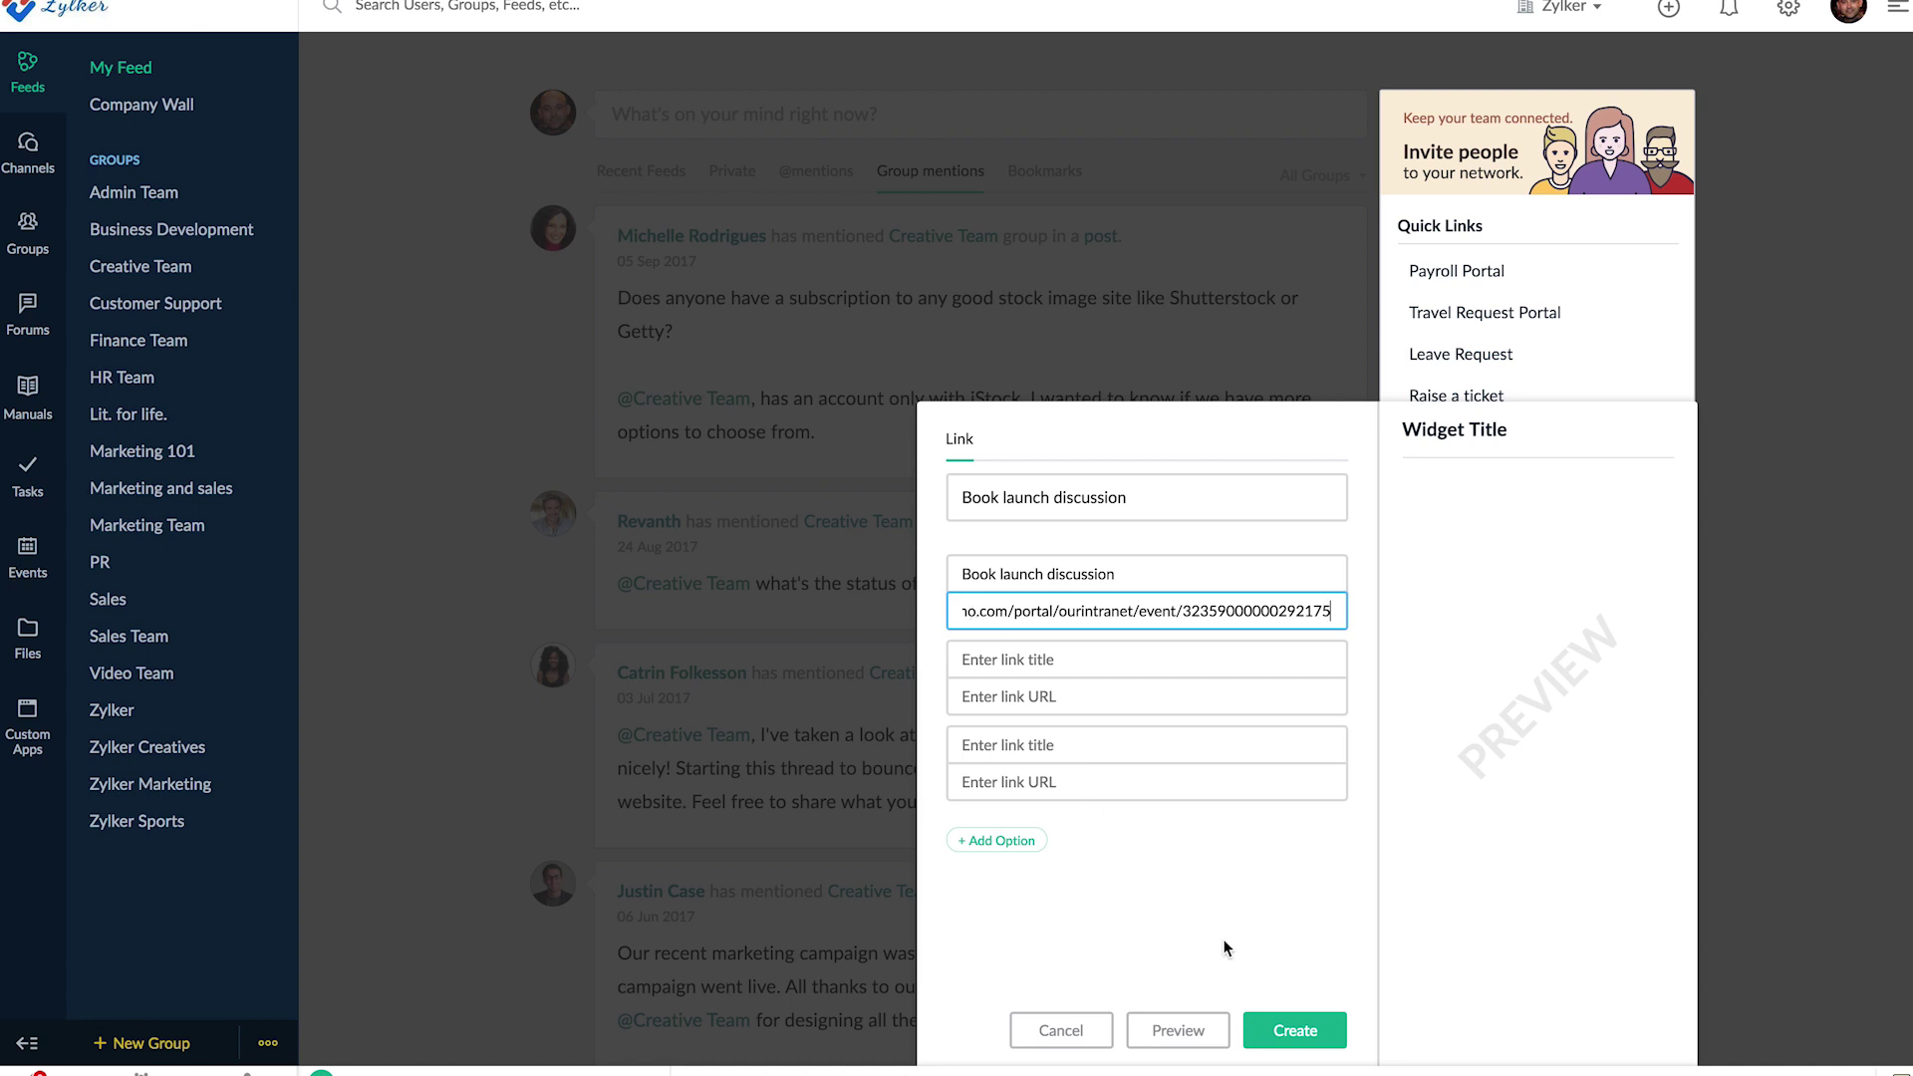
click(1295, 1032)
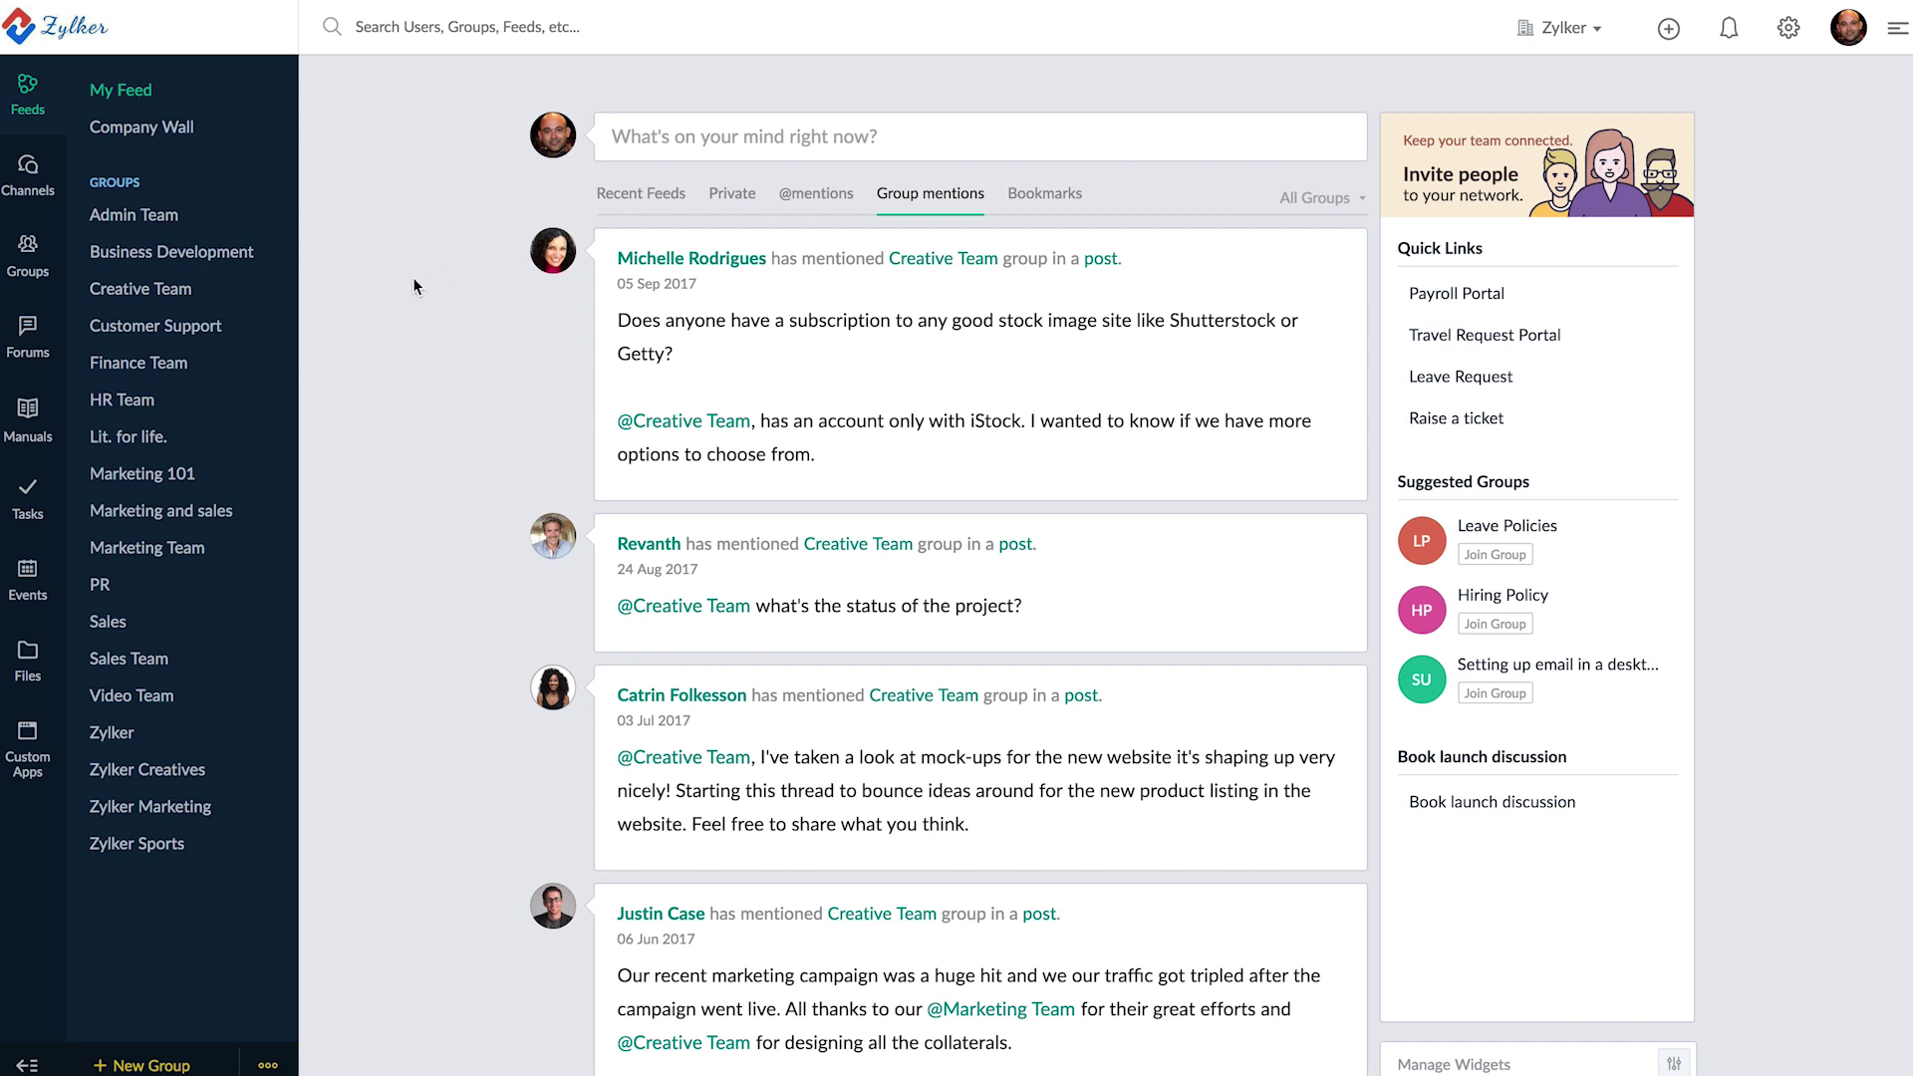
- Under Channels, start a new channel named 'IOS Developer' and add three members from the people list
click(28, 202)
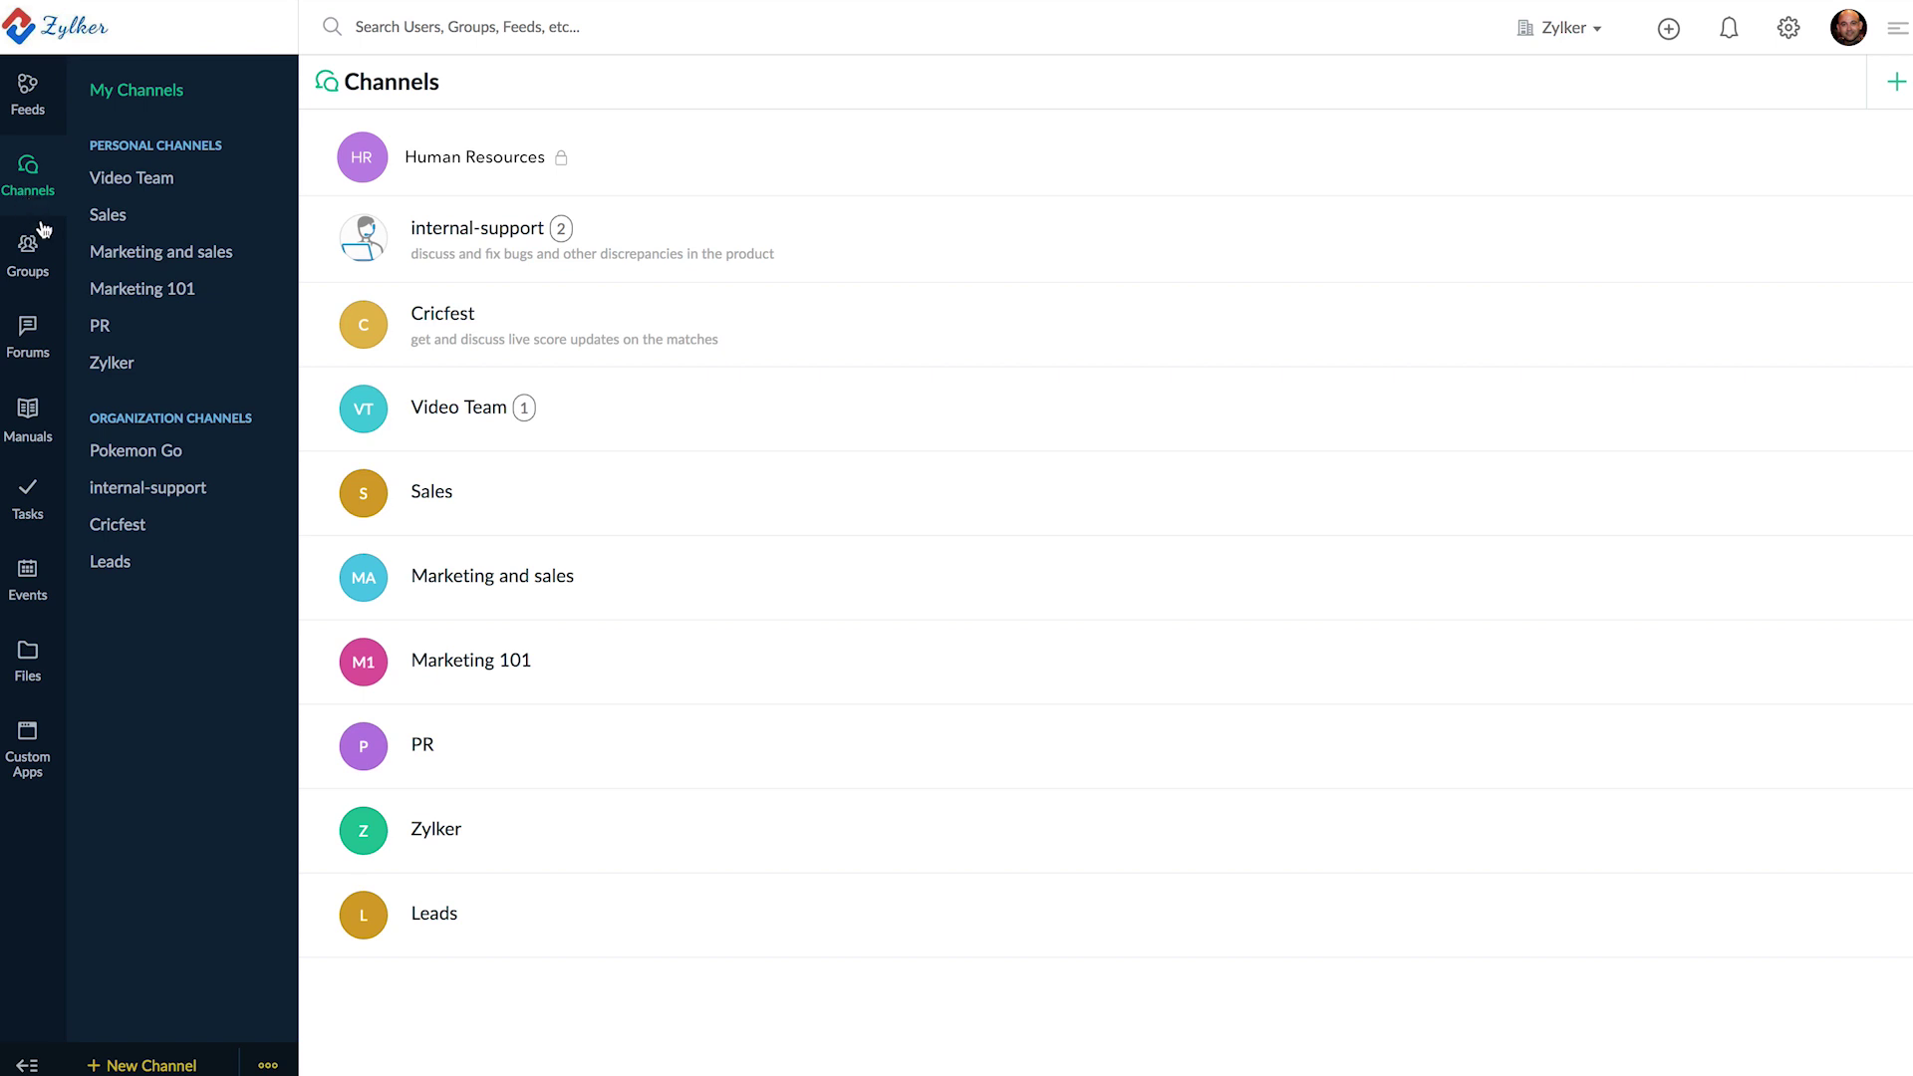
click(146, 1066)
text(IOS Developer)
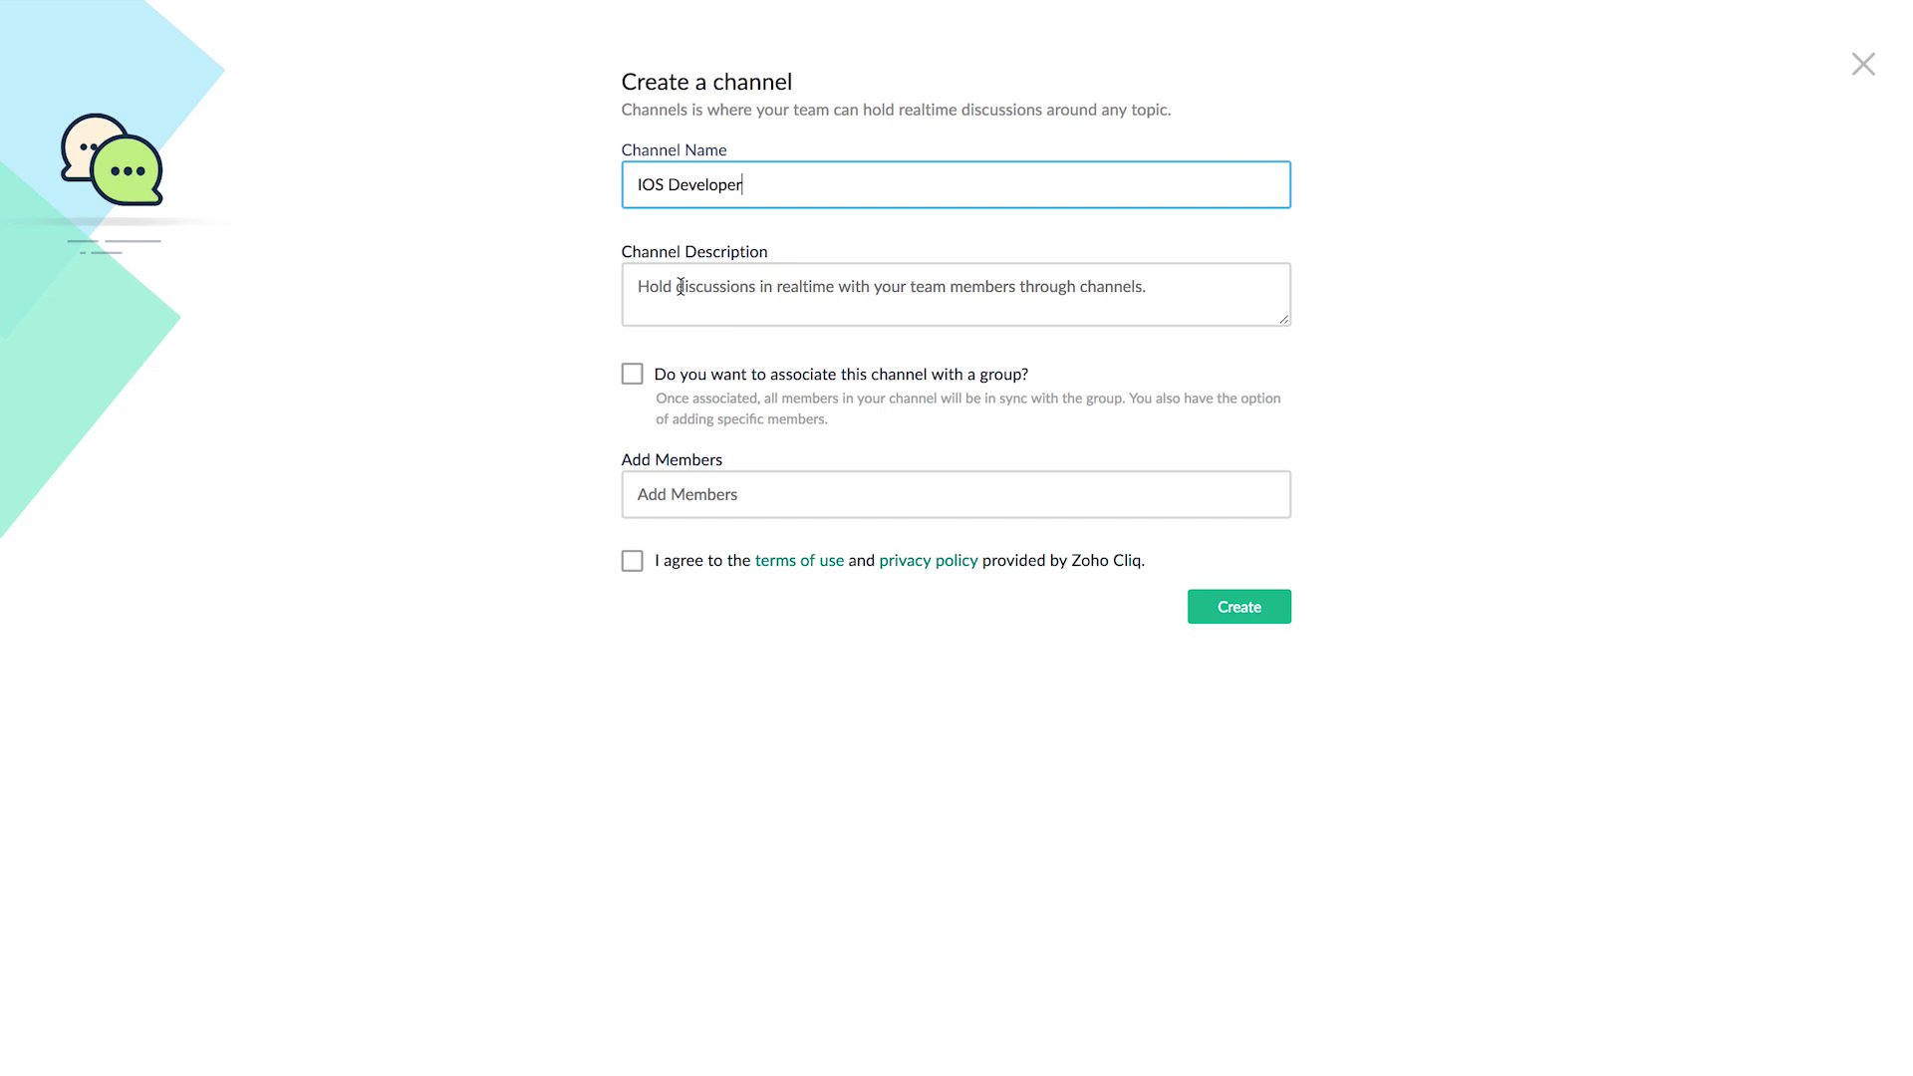
click(645, 494)
click(717, 547)
click(743, 596)
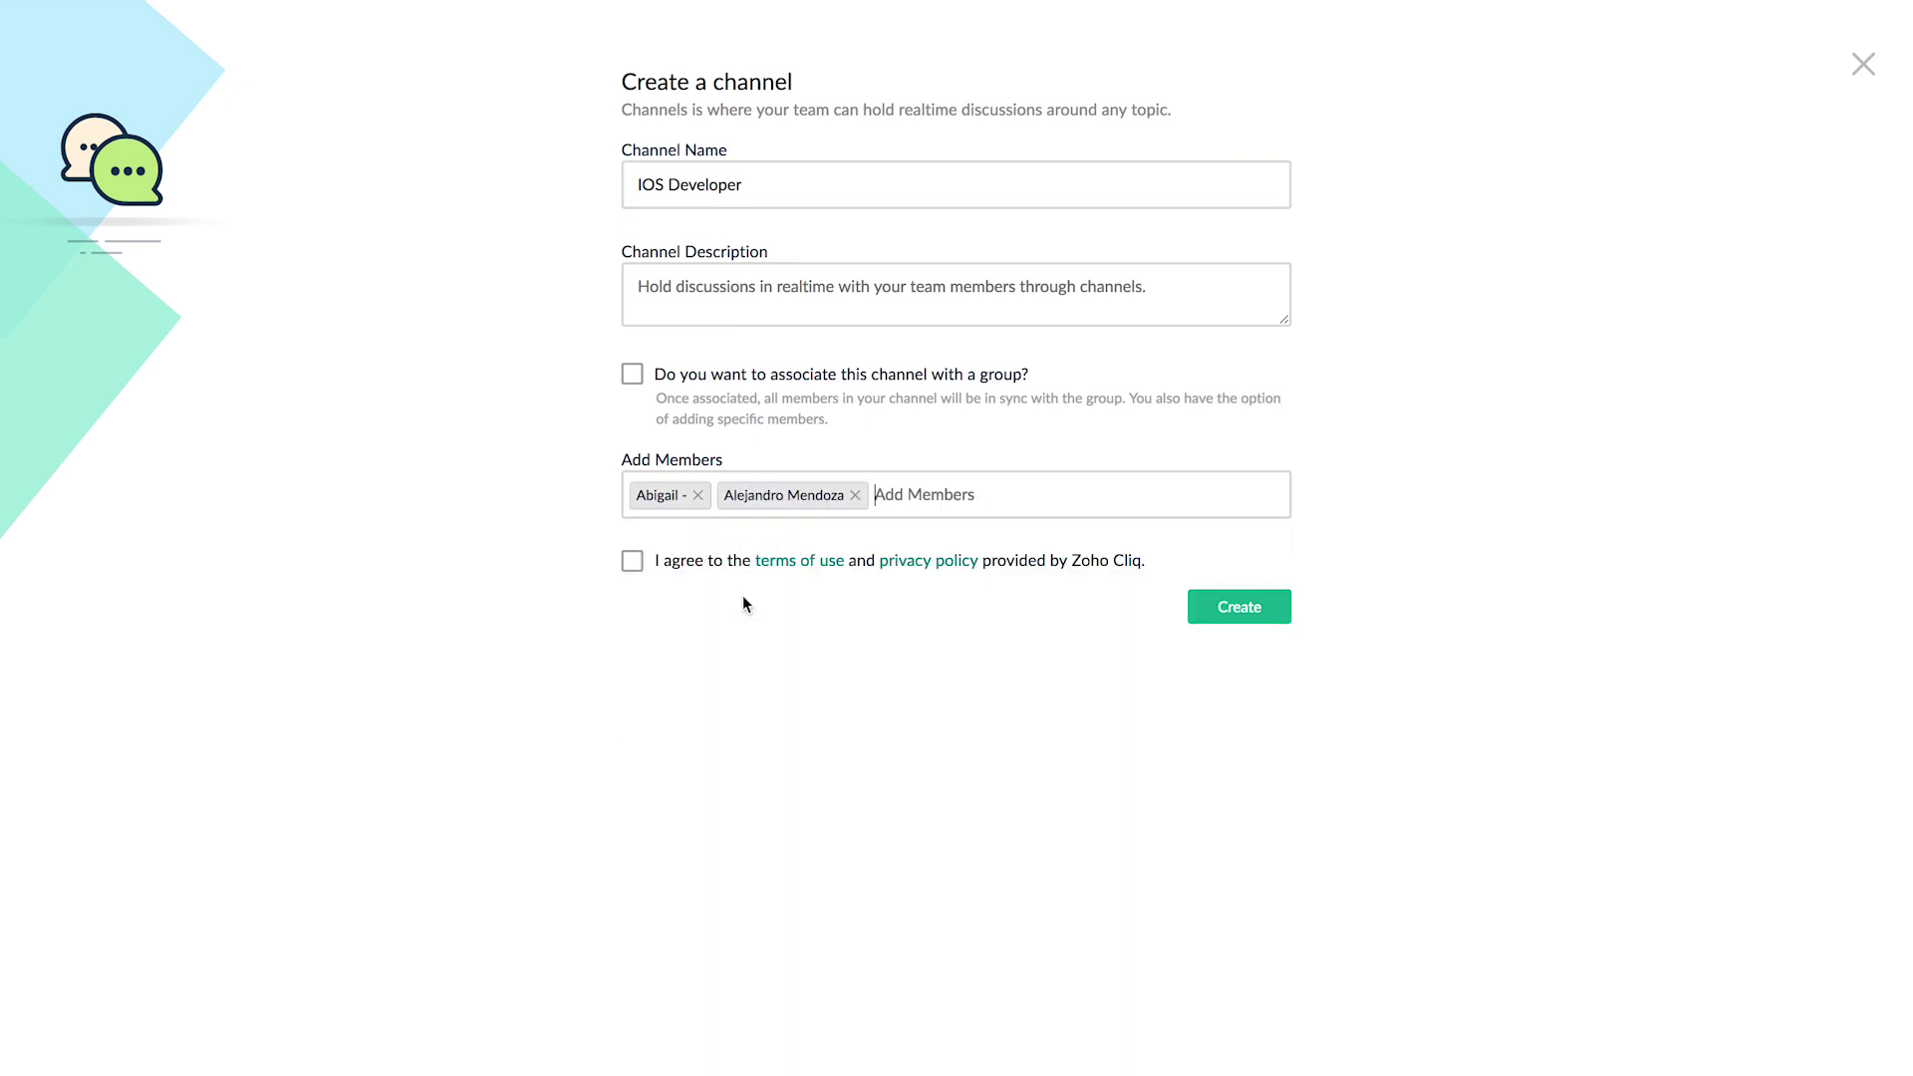
click(826, 641)
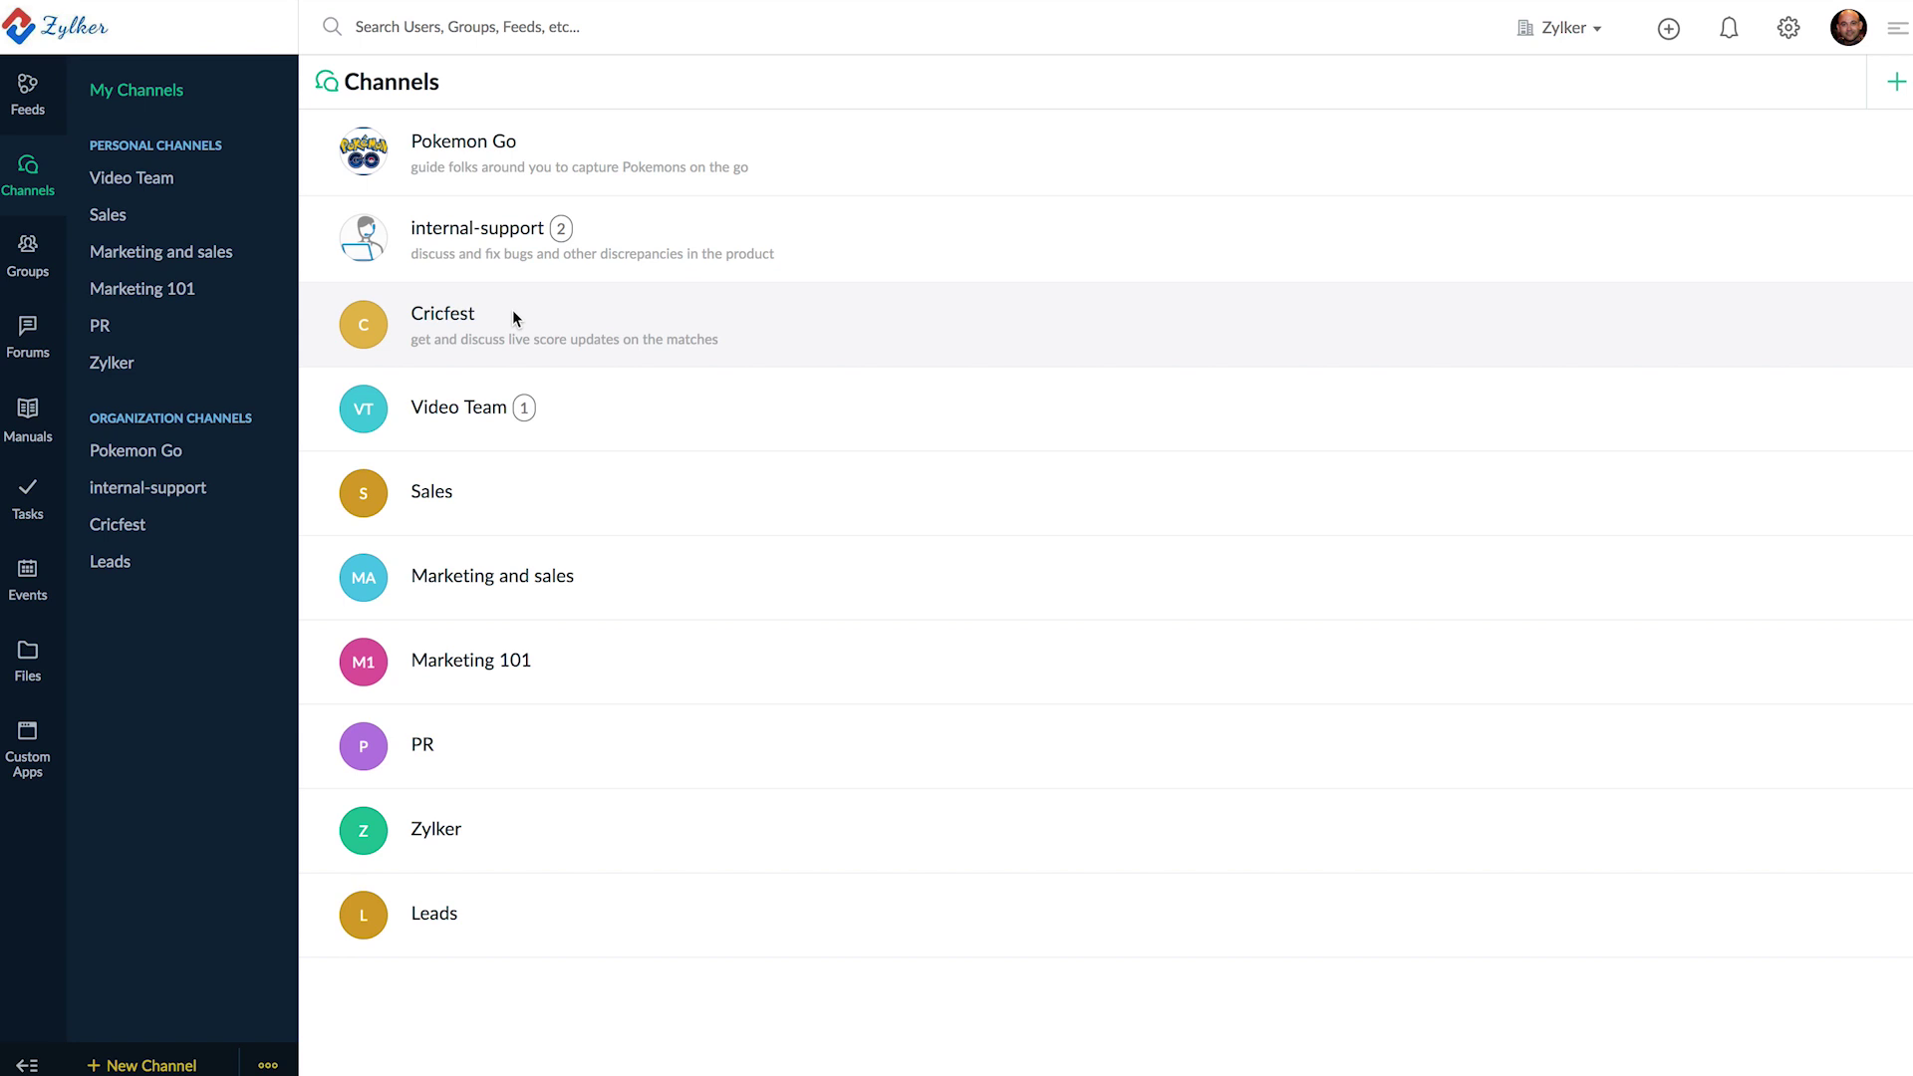
- Open the Pokemon Go channel, browse its Actions menu including Mute chat, then dismiss it
click(454, 145)
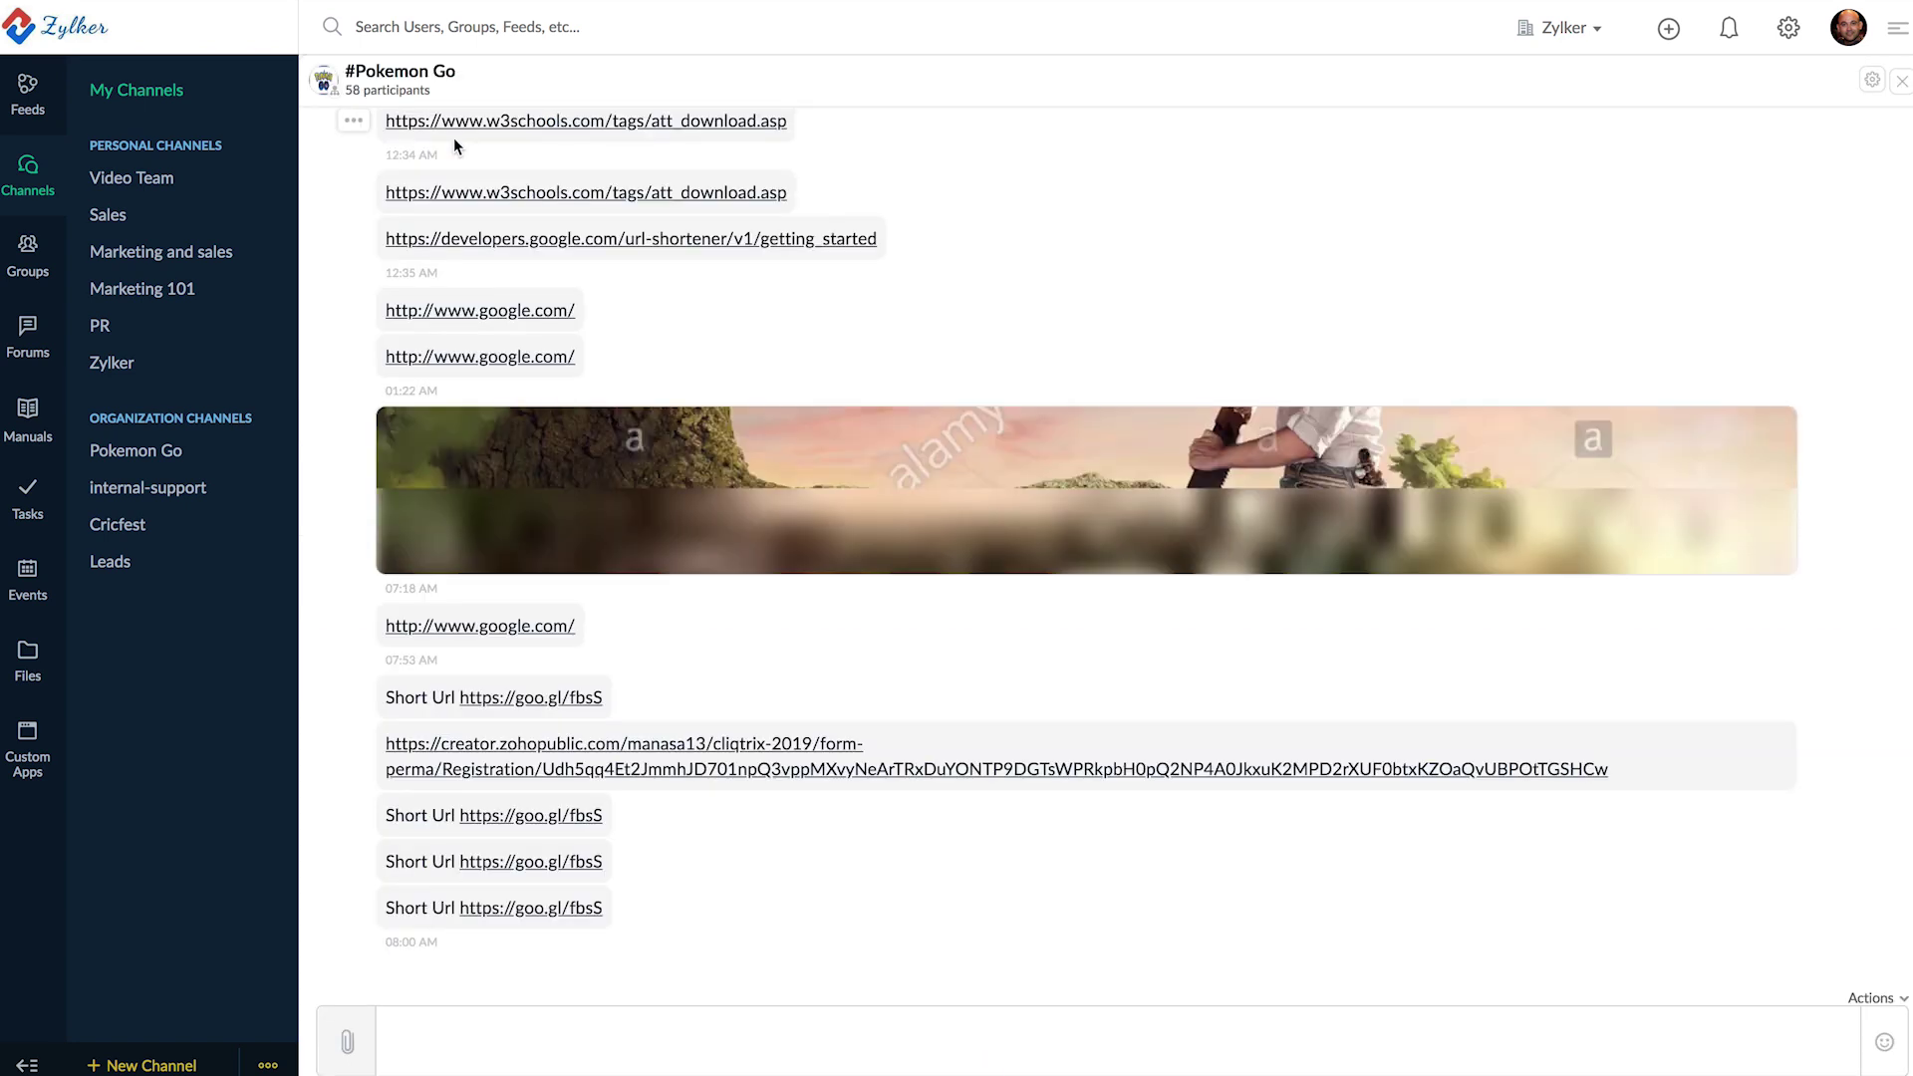
click(1885, 999)
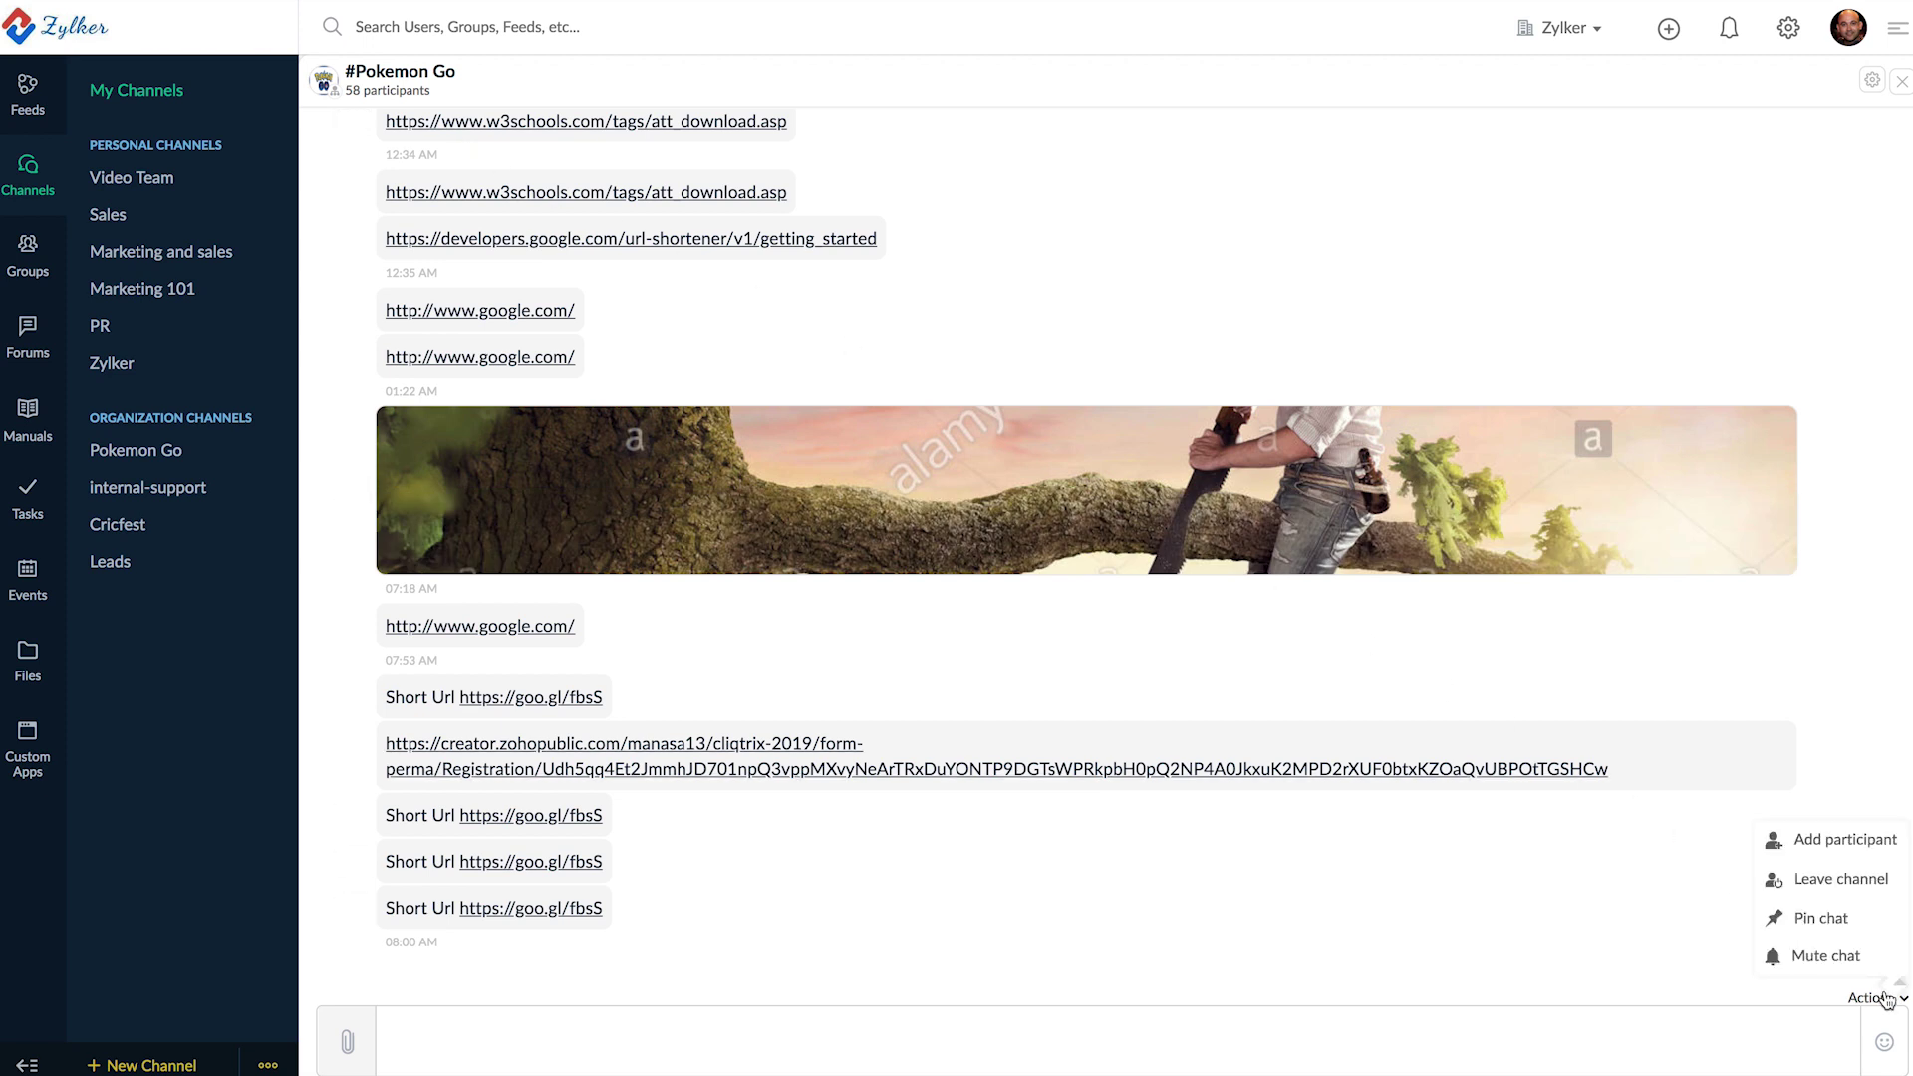
mouse_move(1839, 969)
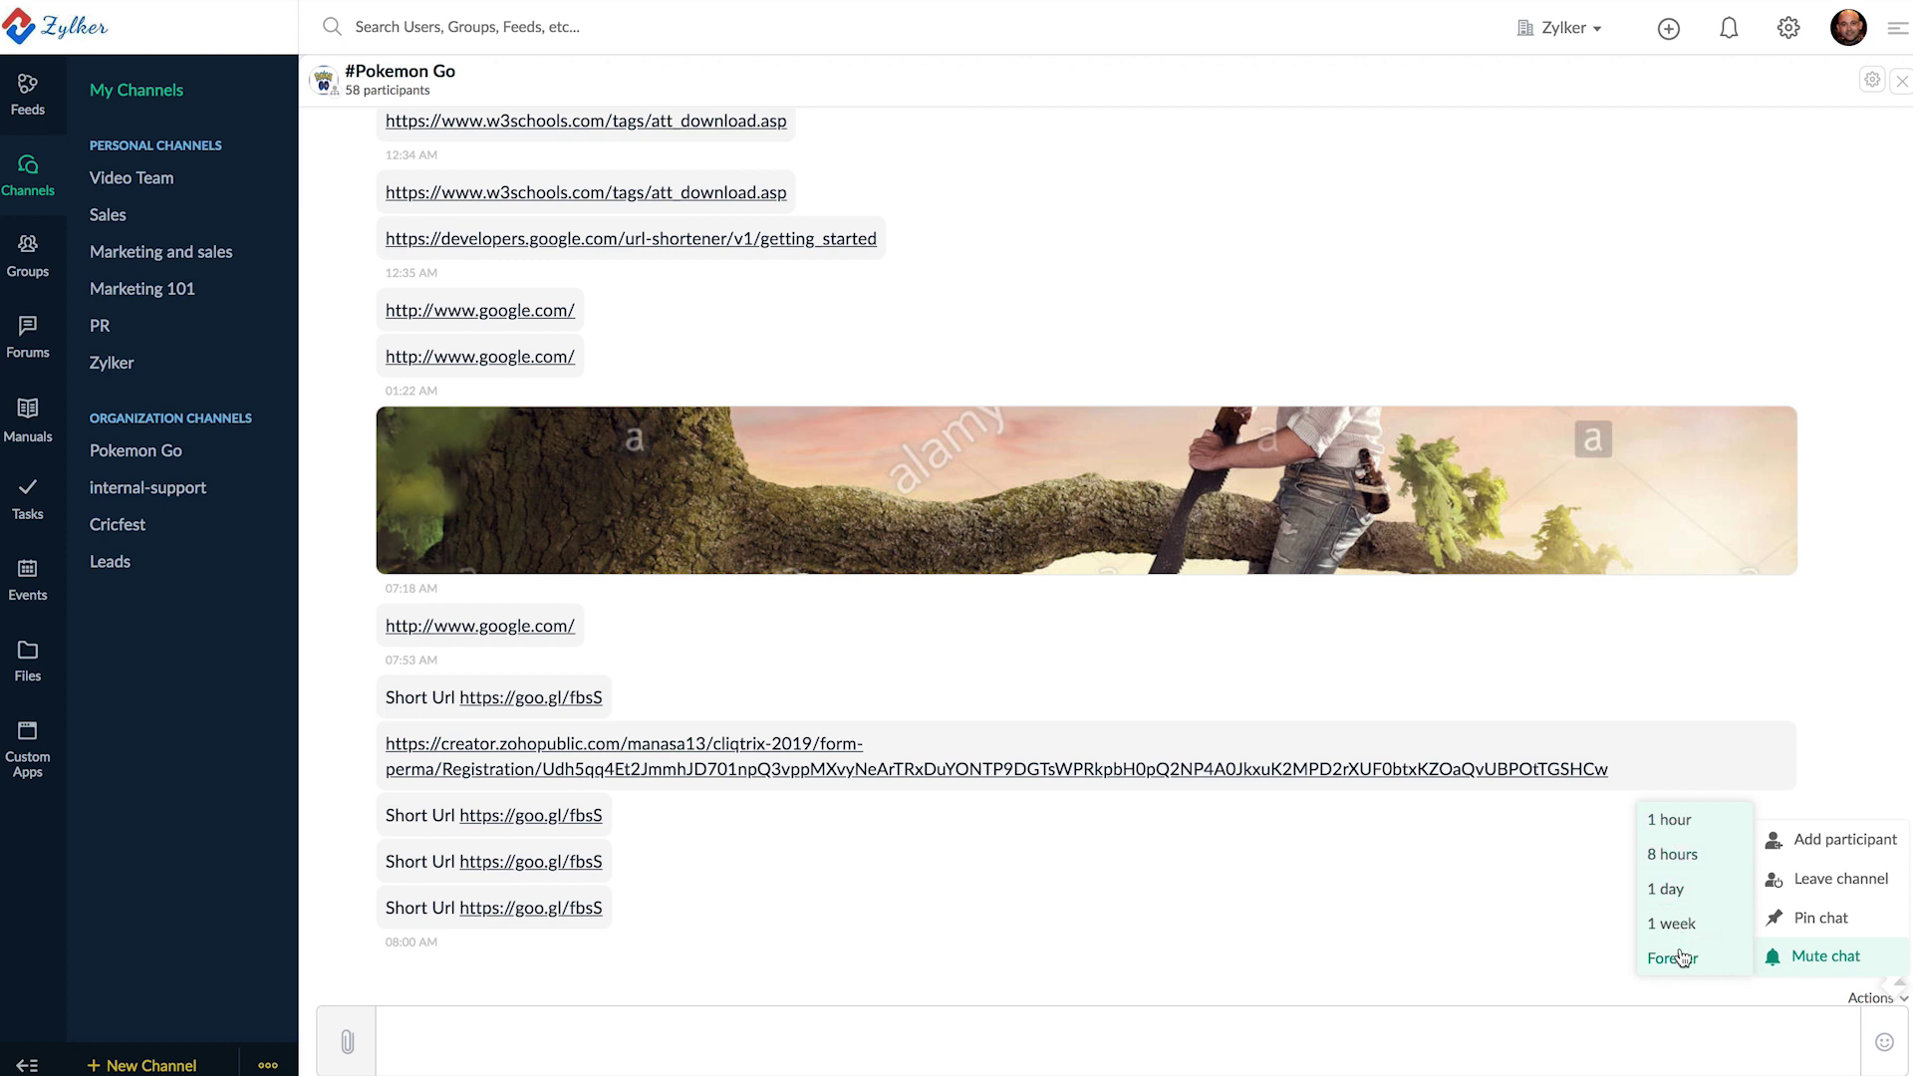
click(1609, 942)
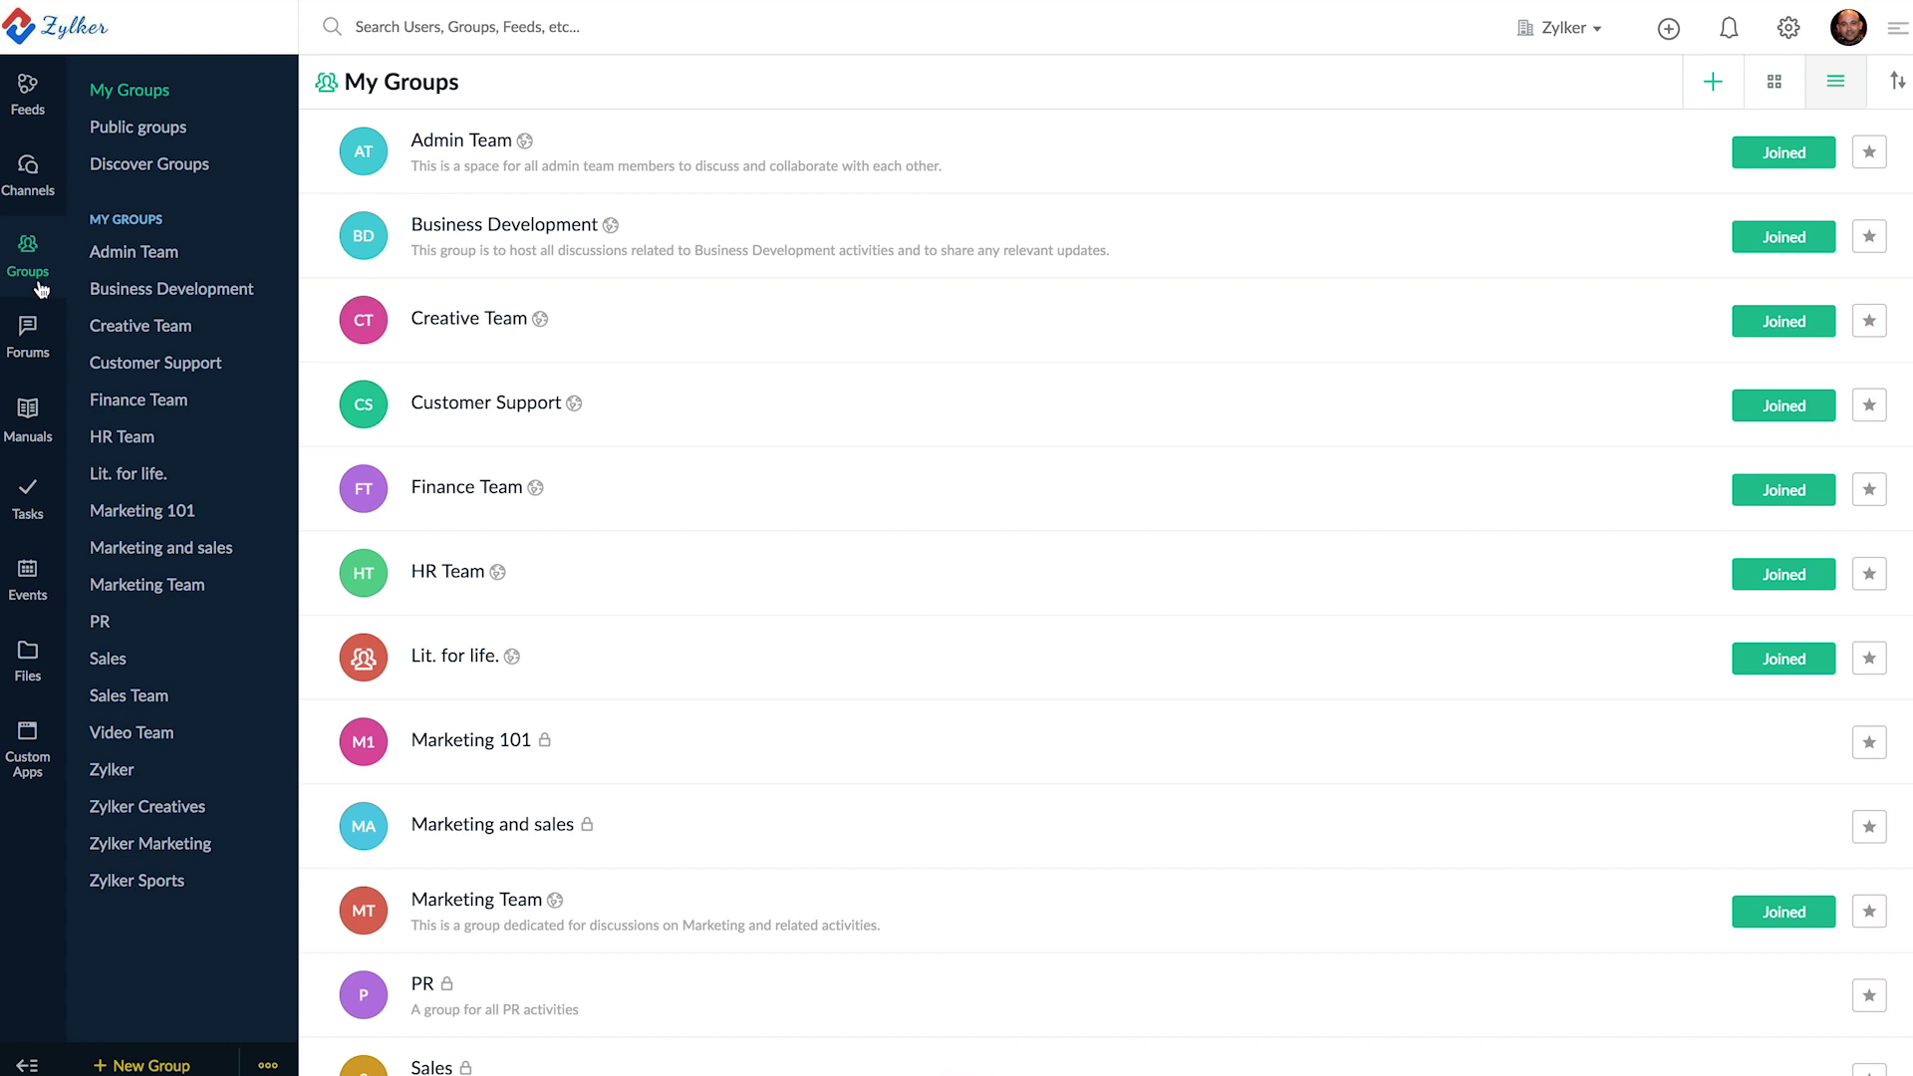
- Fill a new private group named 'Sales Team' with three members, then choose a Zoho Mail group
click(1705, 106)
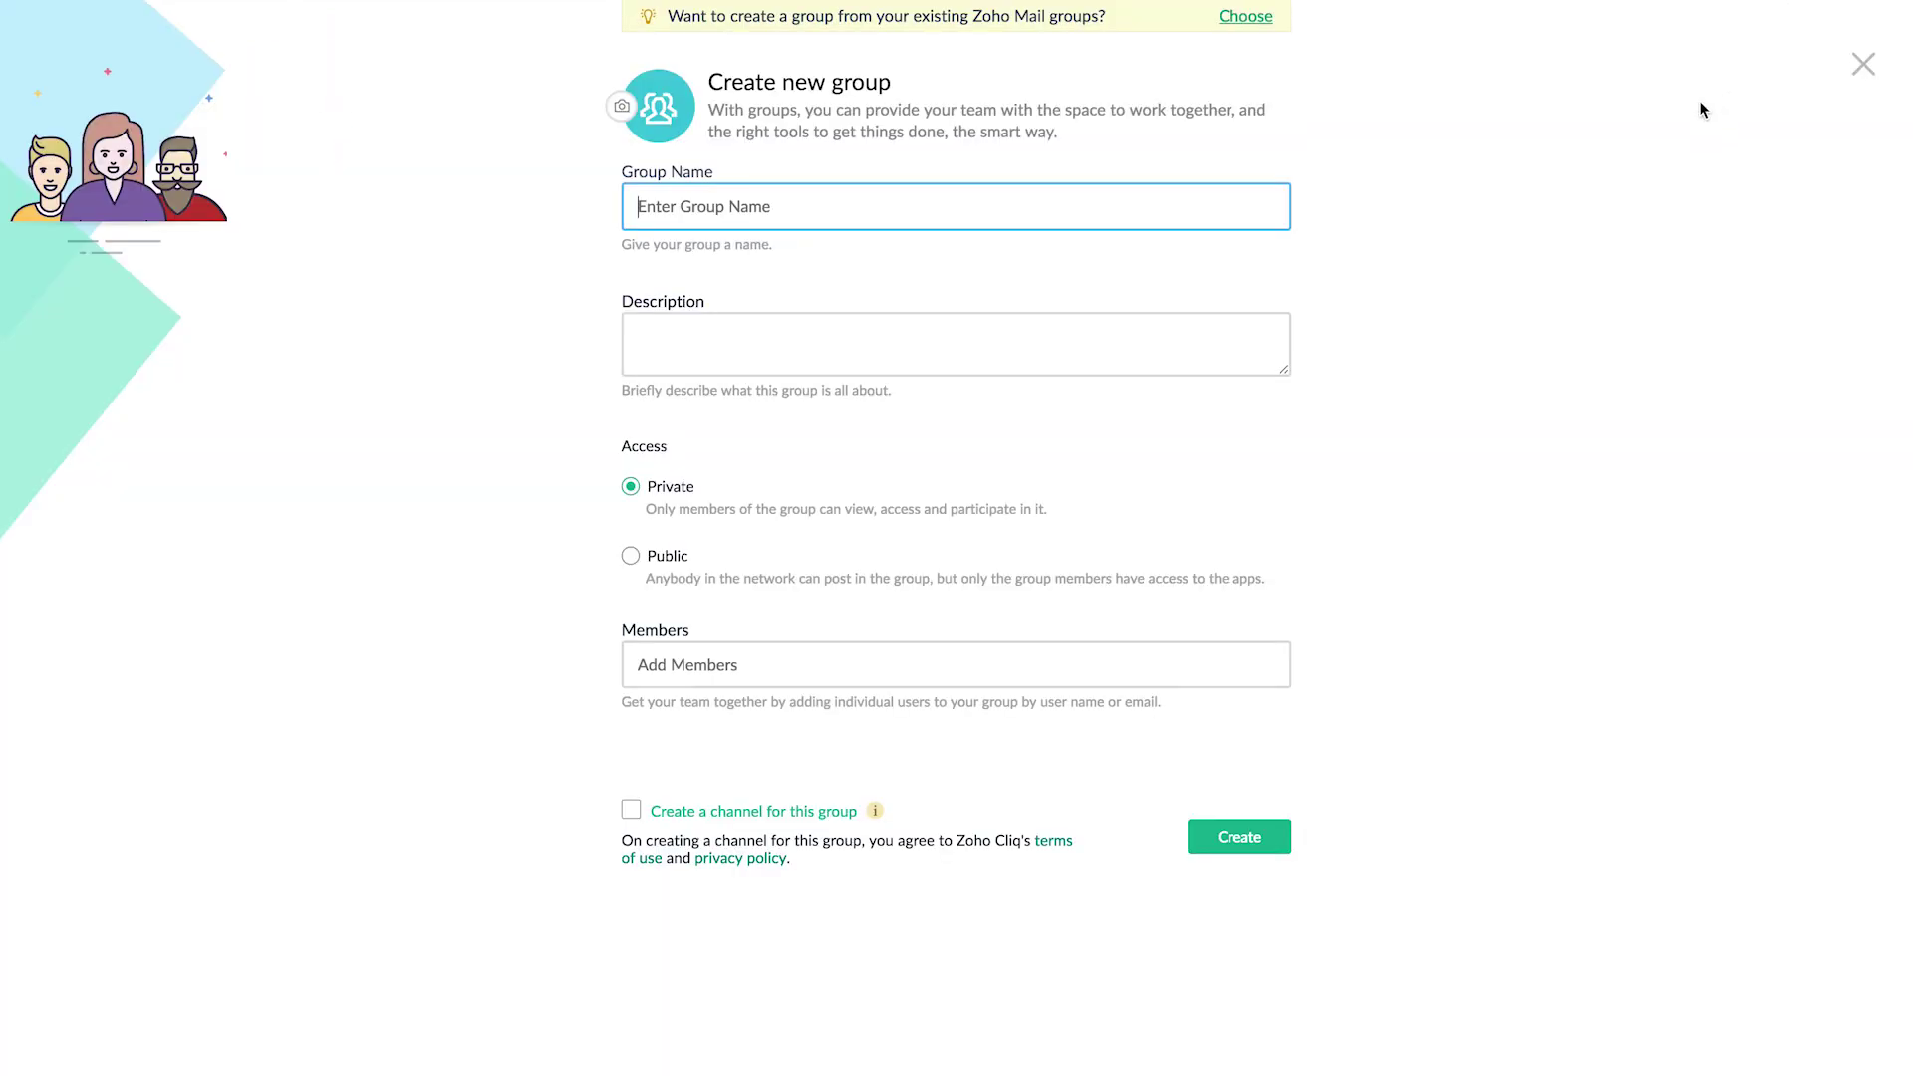
text(Sales Team)
click(637, 664)
click(787, 862)
click(787, 669)
click(787, 765)
click(884, 665)
click(835, 814)
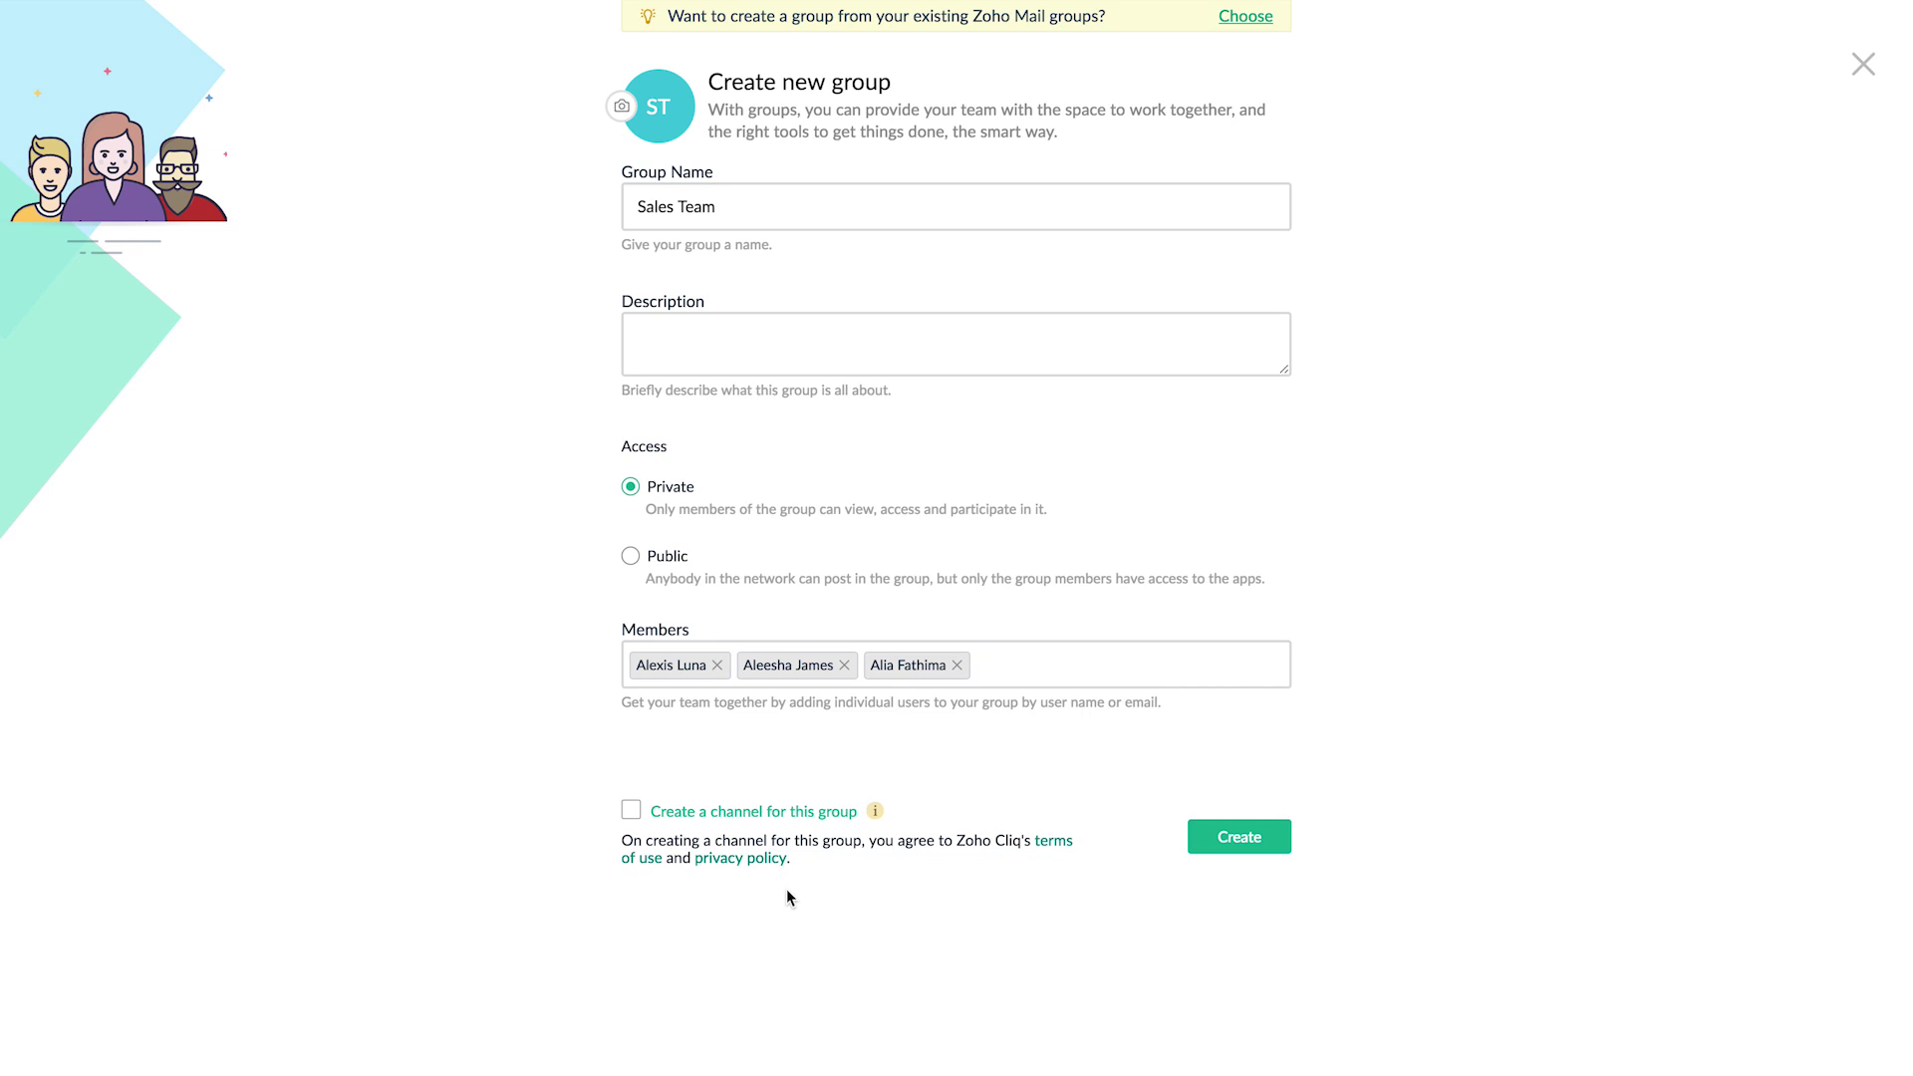
click(1257, 22)
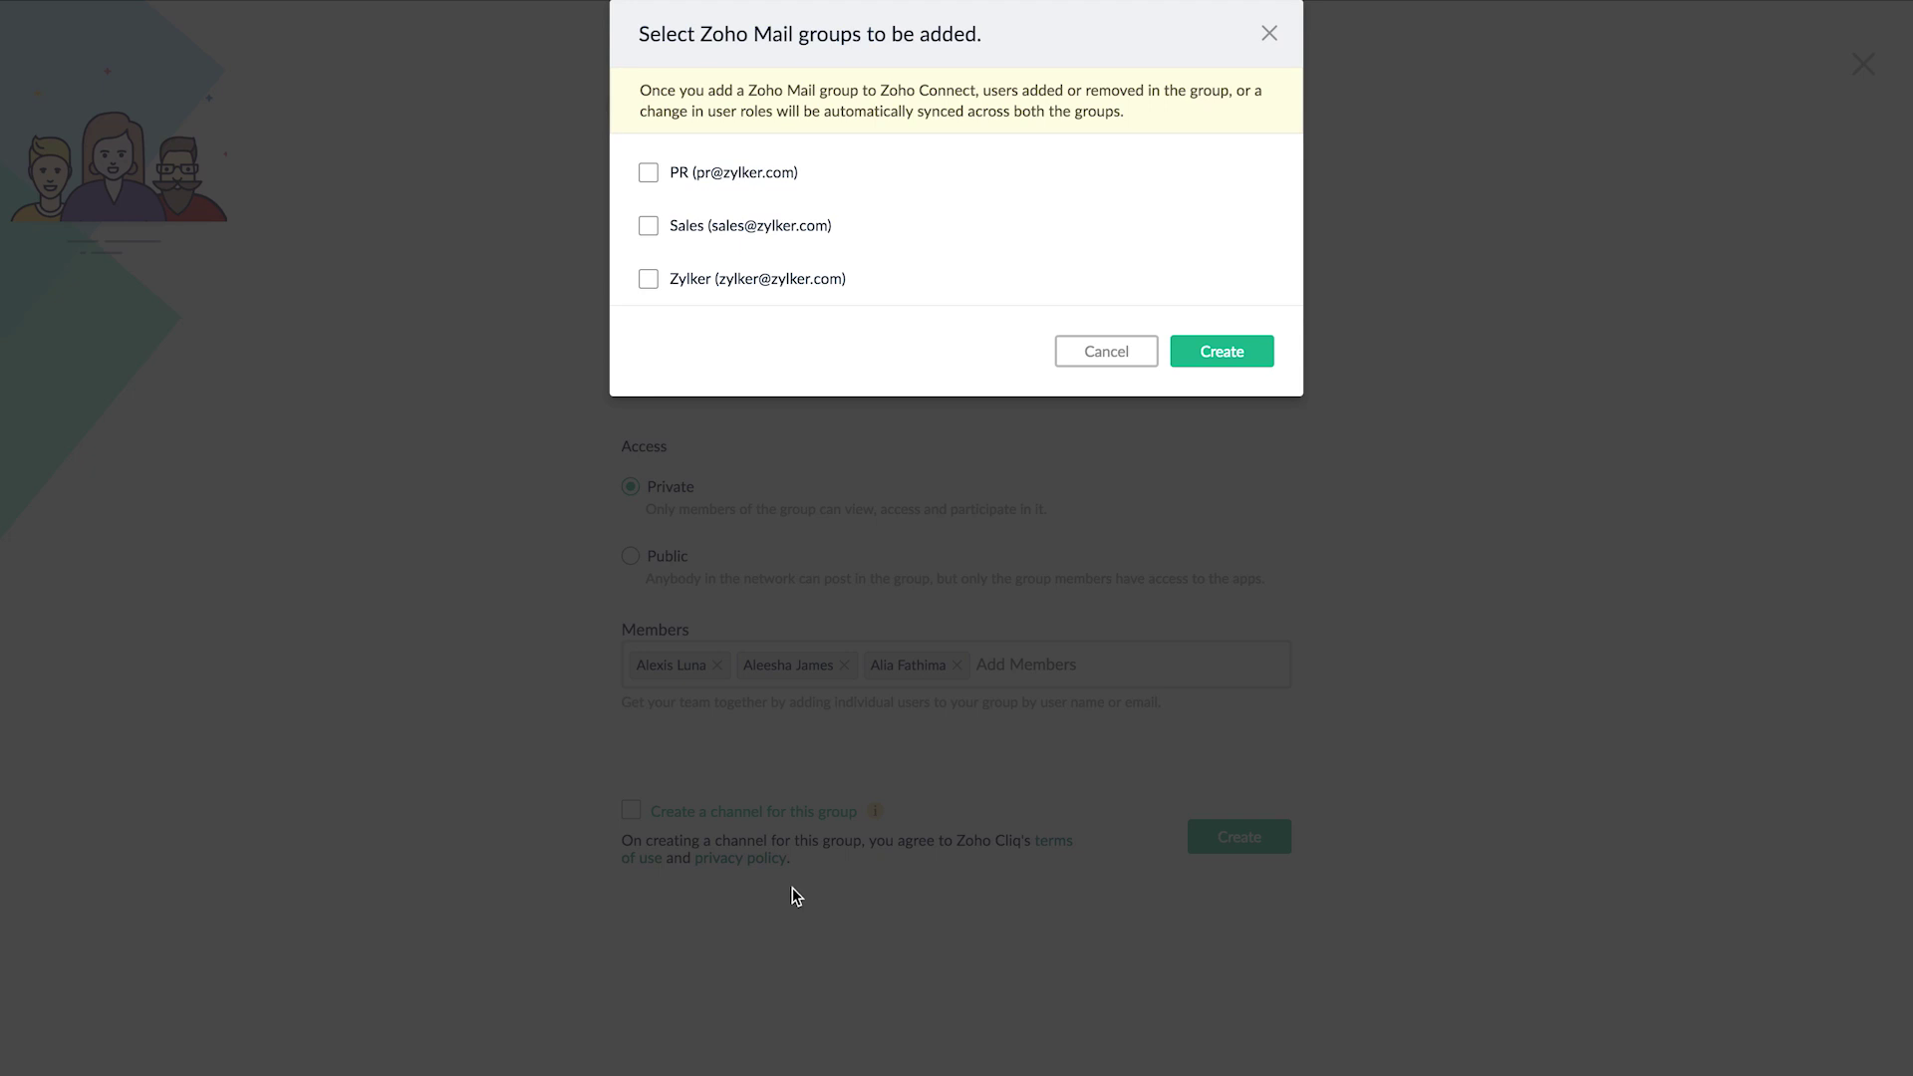
- Check the Sales Zoho Mail group in the picker and confirm with Create
click(649, 228)
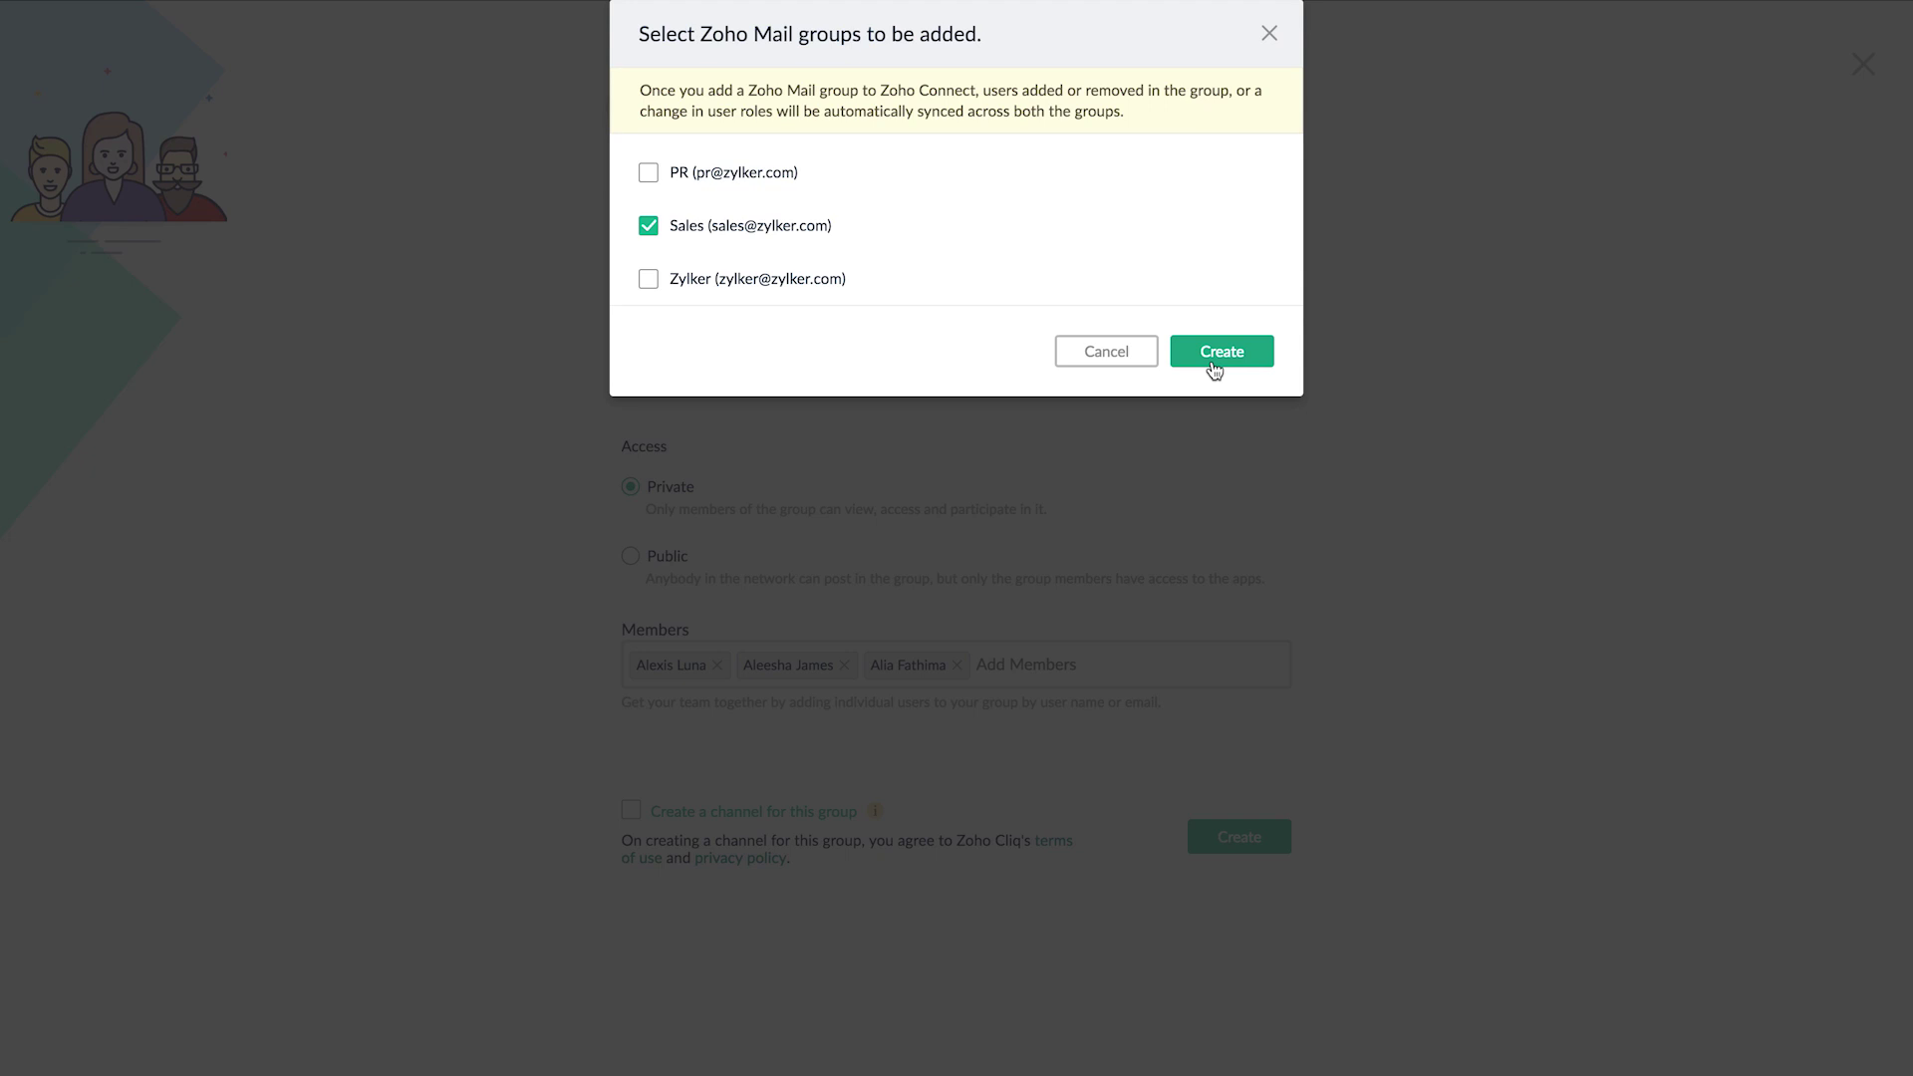
click(1267, 34)
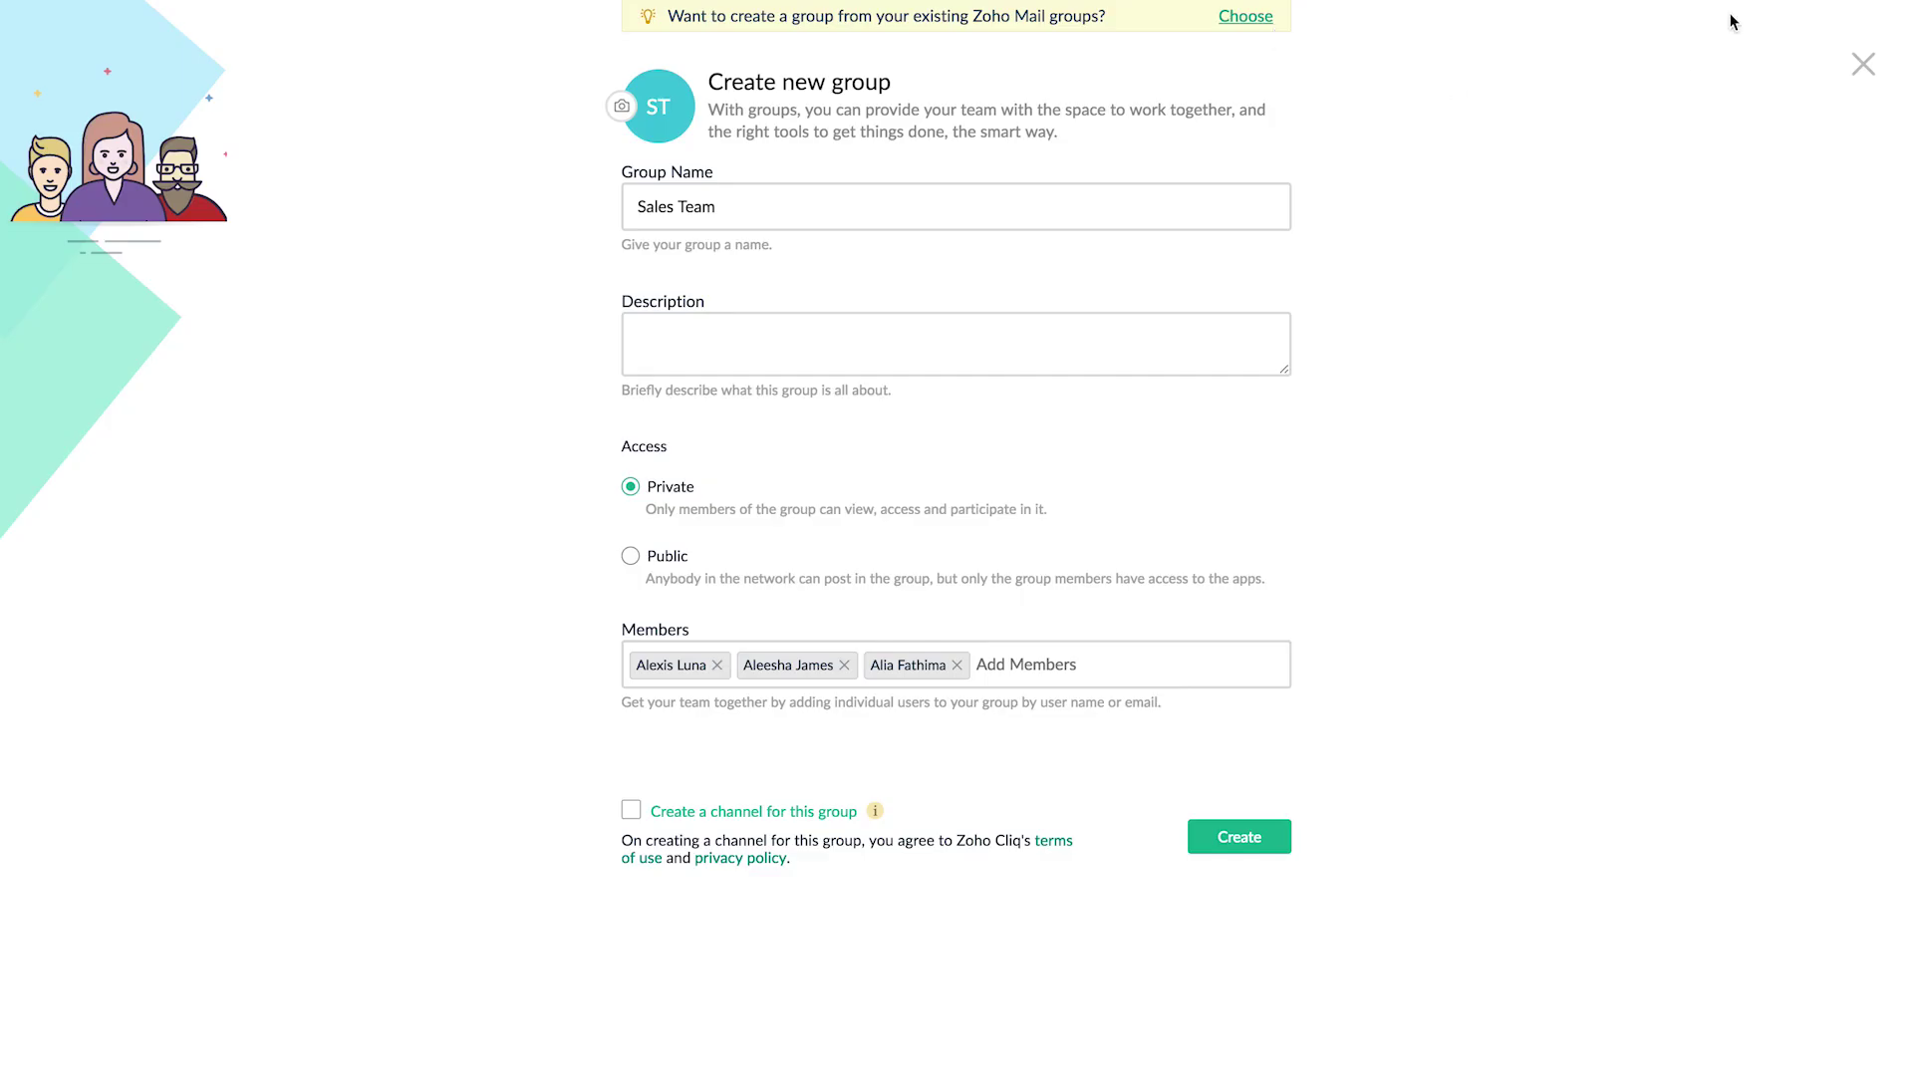
- Close the Create new group form to return to the My Groups list
click(1864, 66)
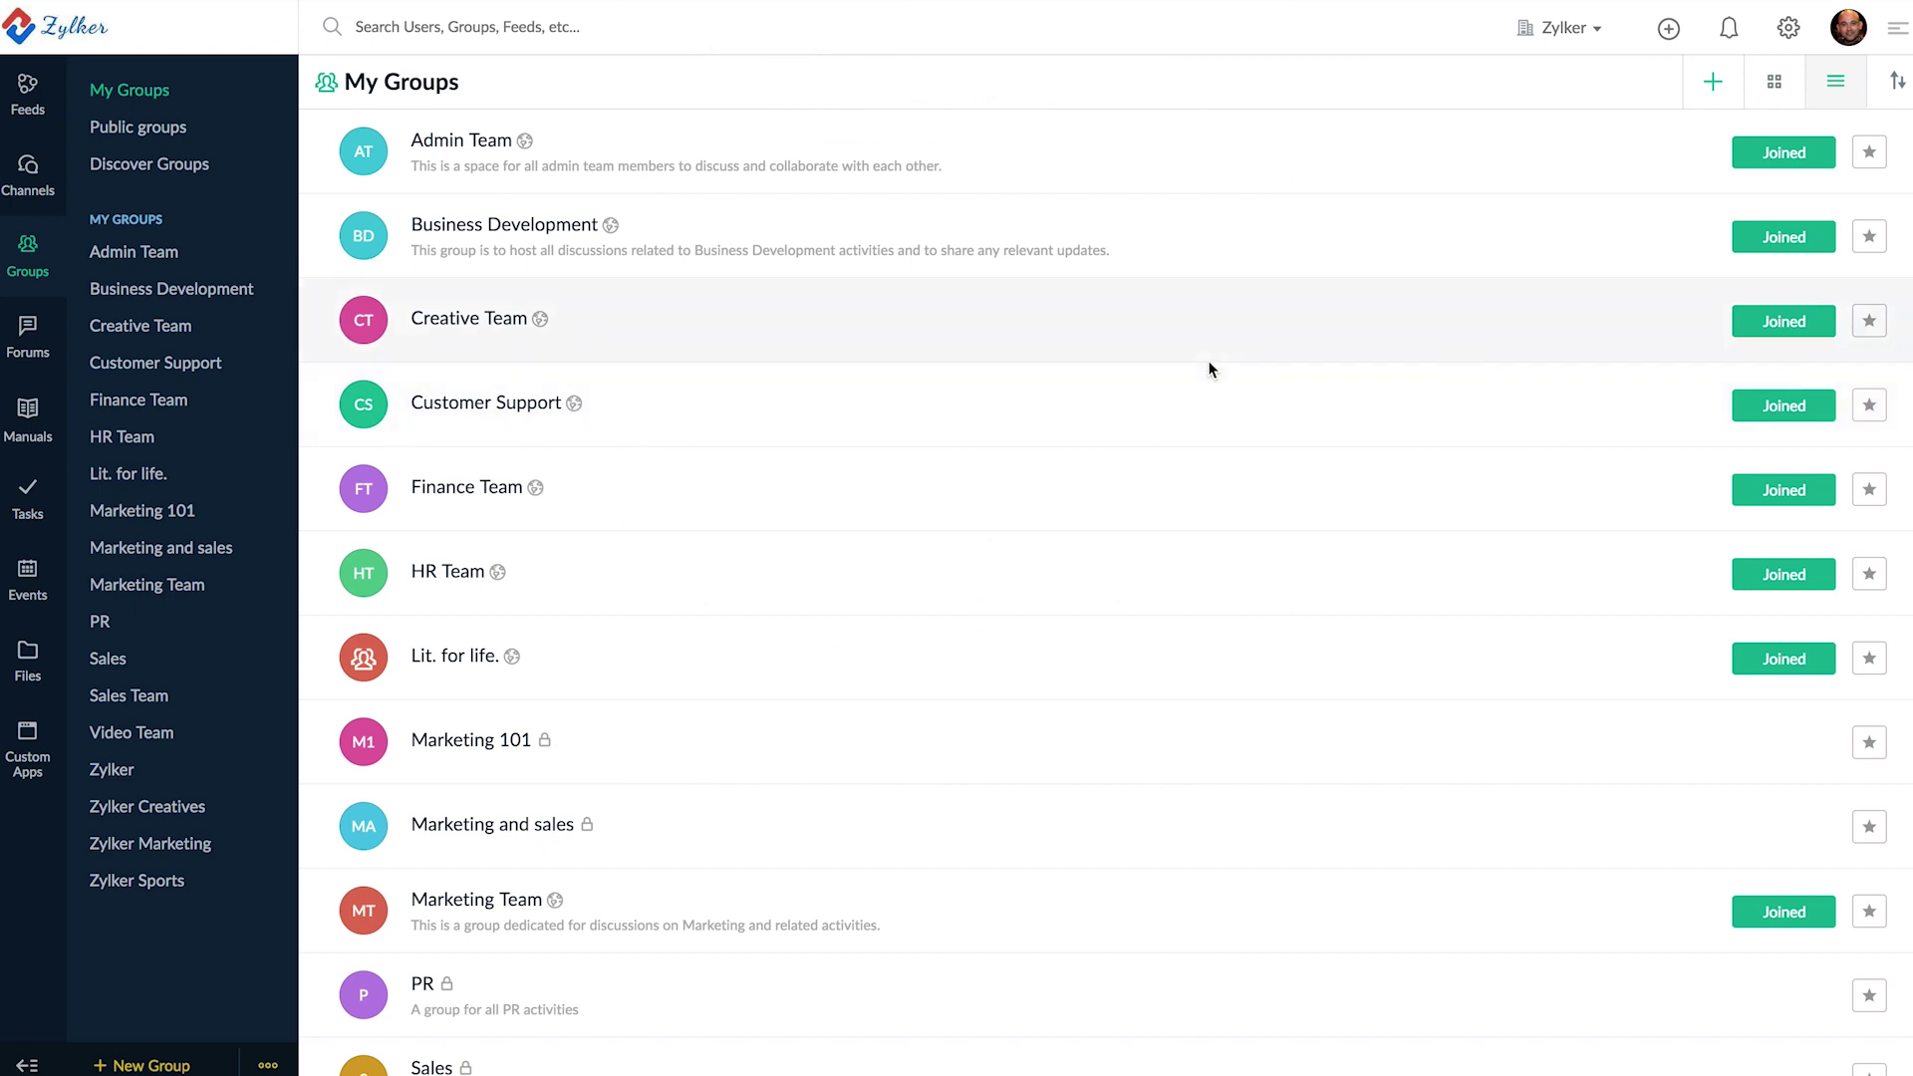
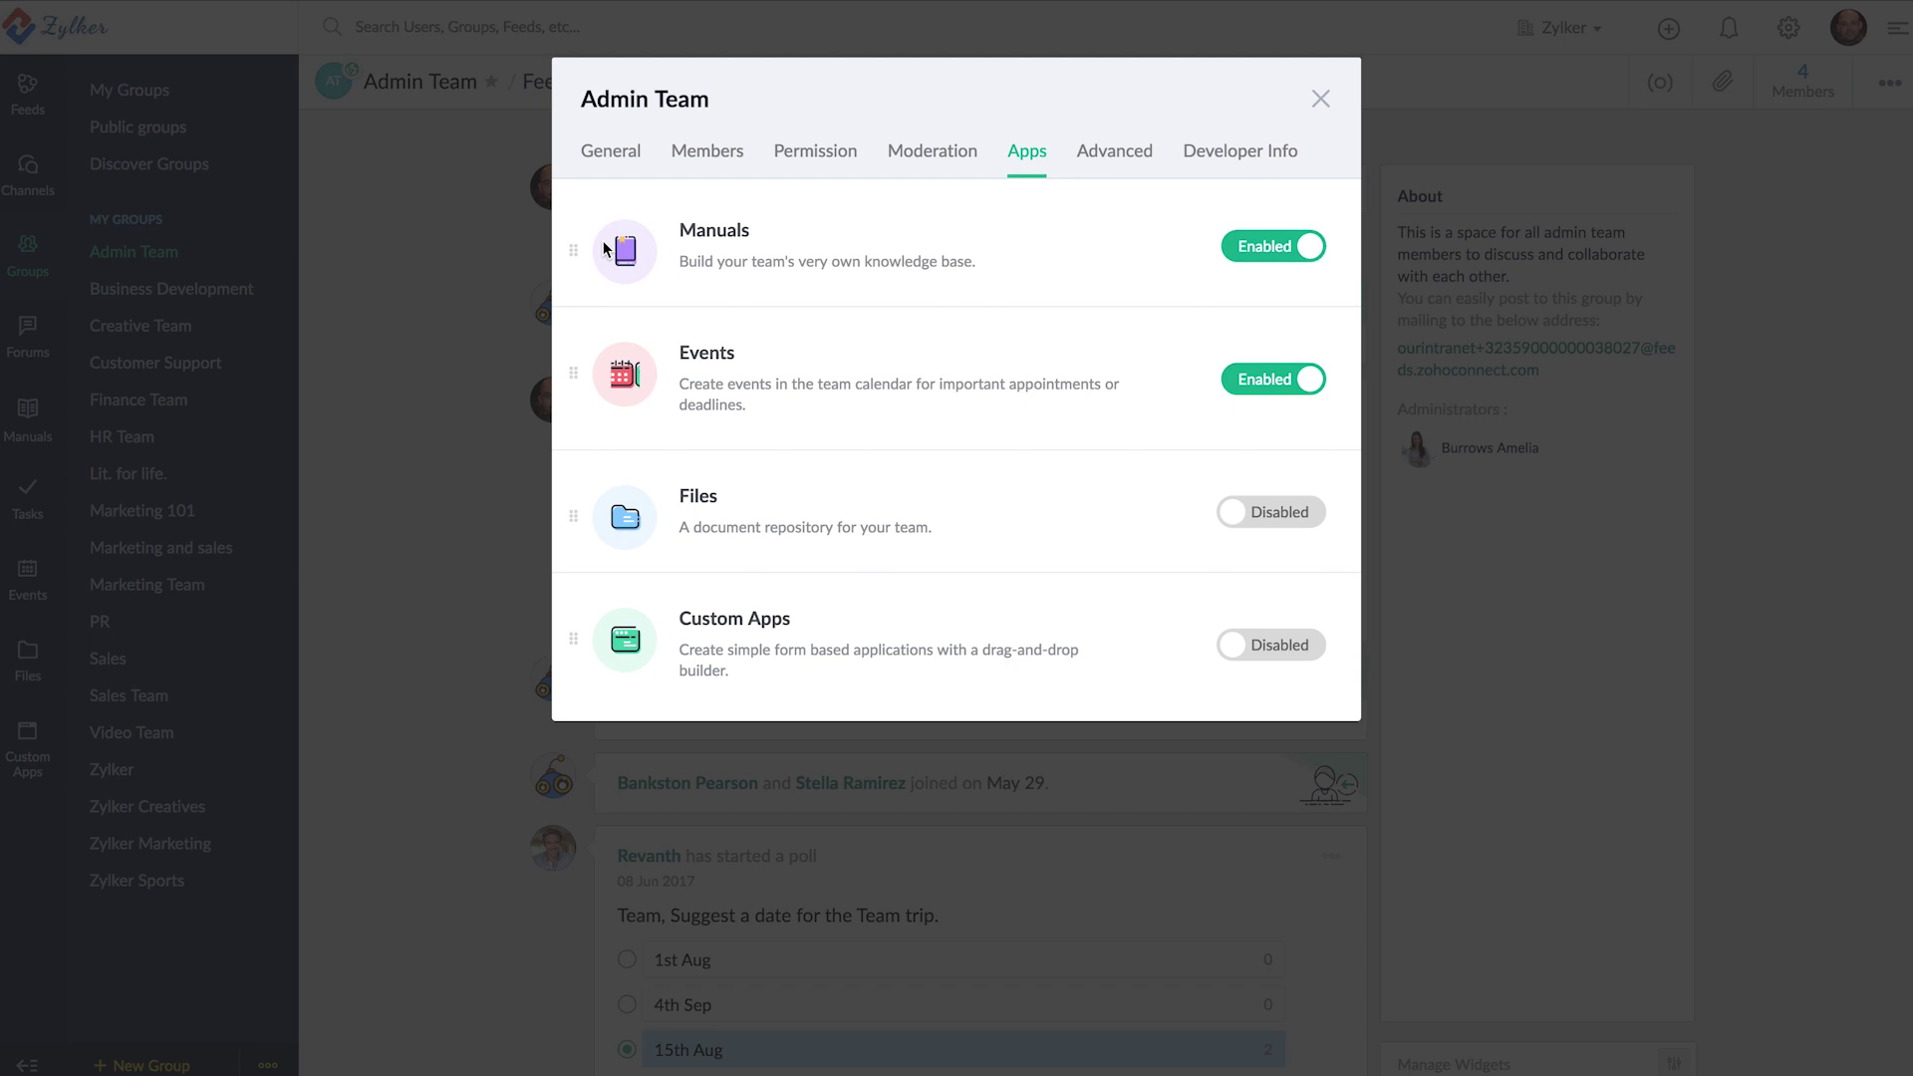
- Switch the Manuals app off and back on, leaving it enabled for Admin Team
click(1299, 249)
click(1299, 249)
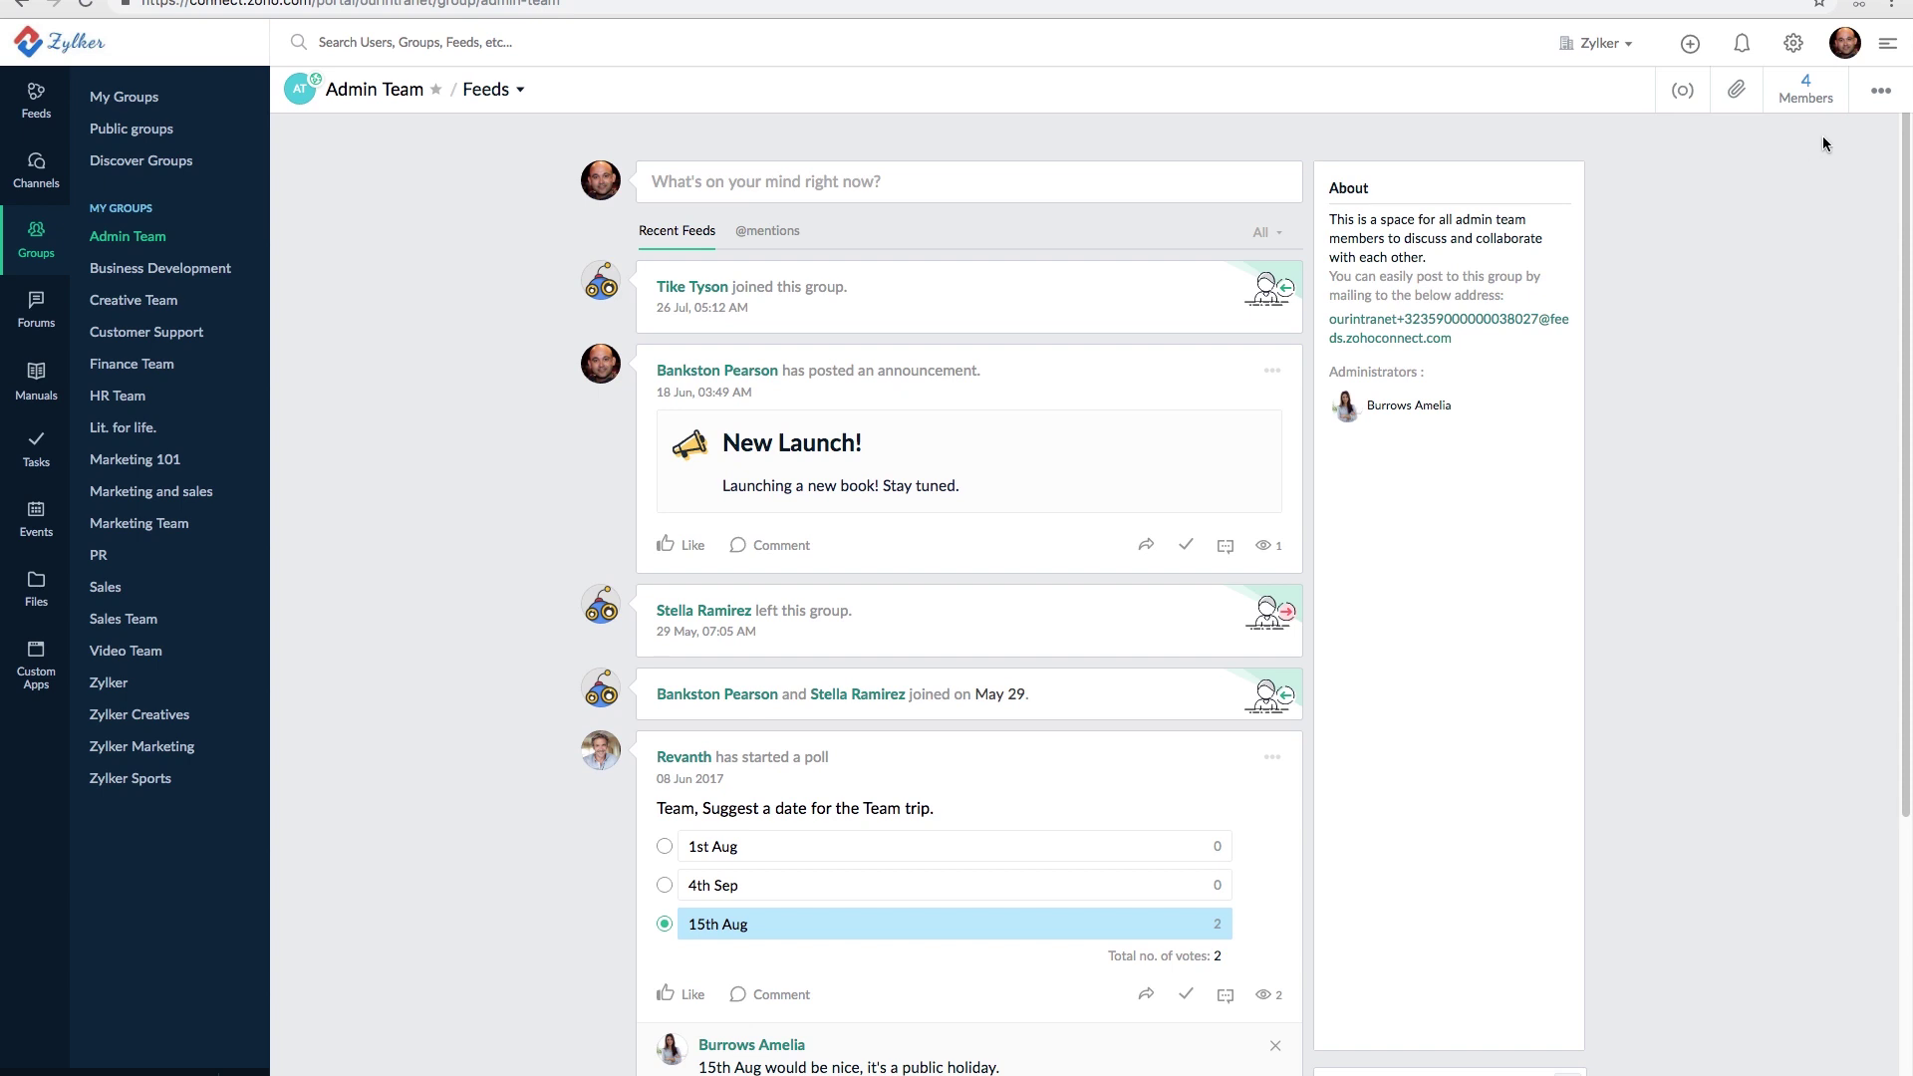
- Save the Admin Team group's general settings unchanged and close the dialog
click(1883, 94)
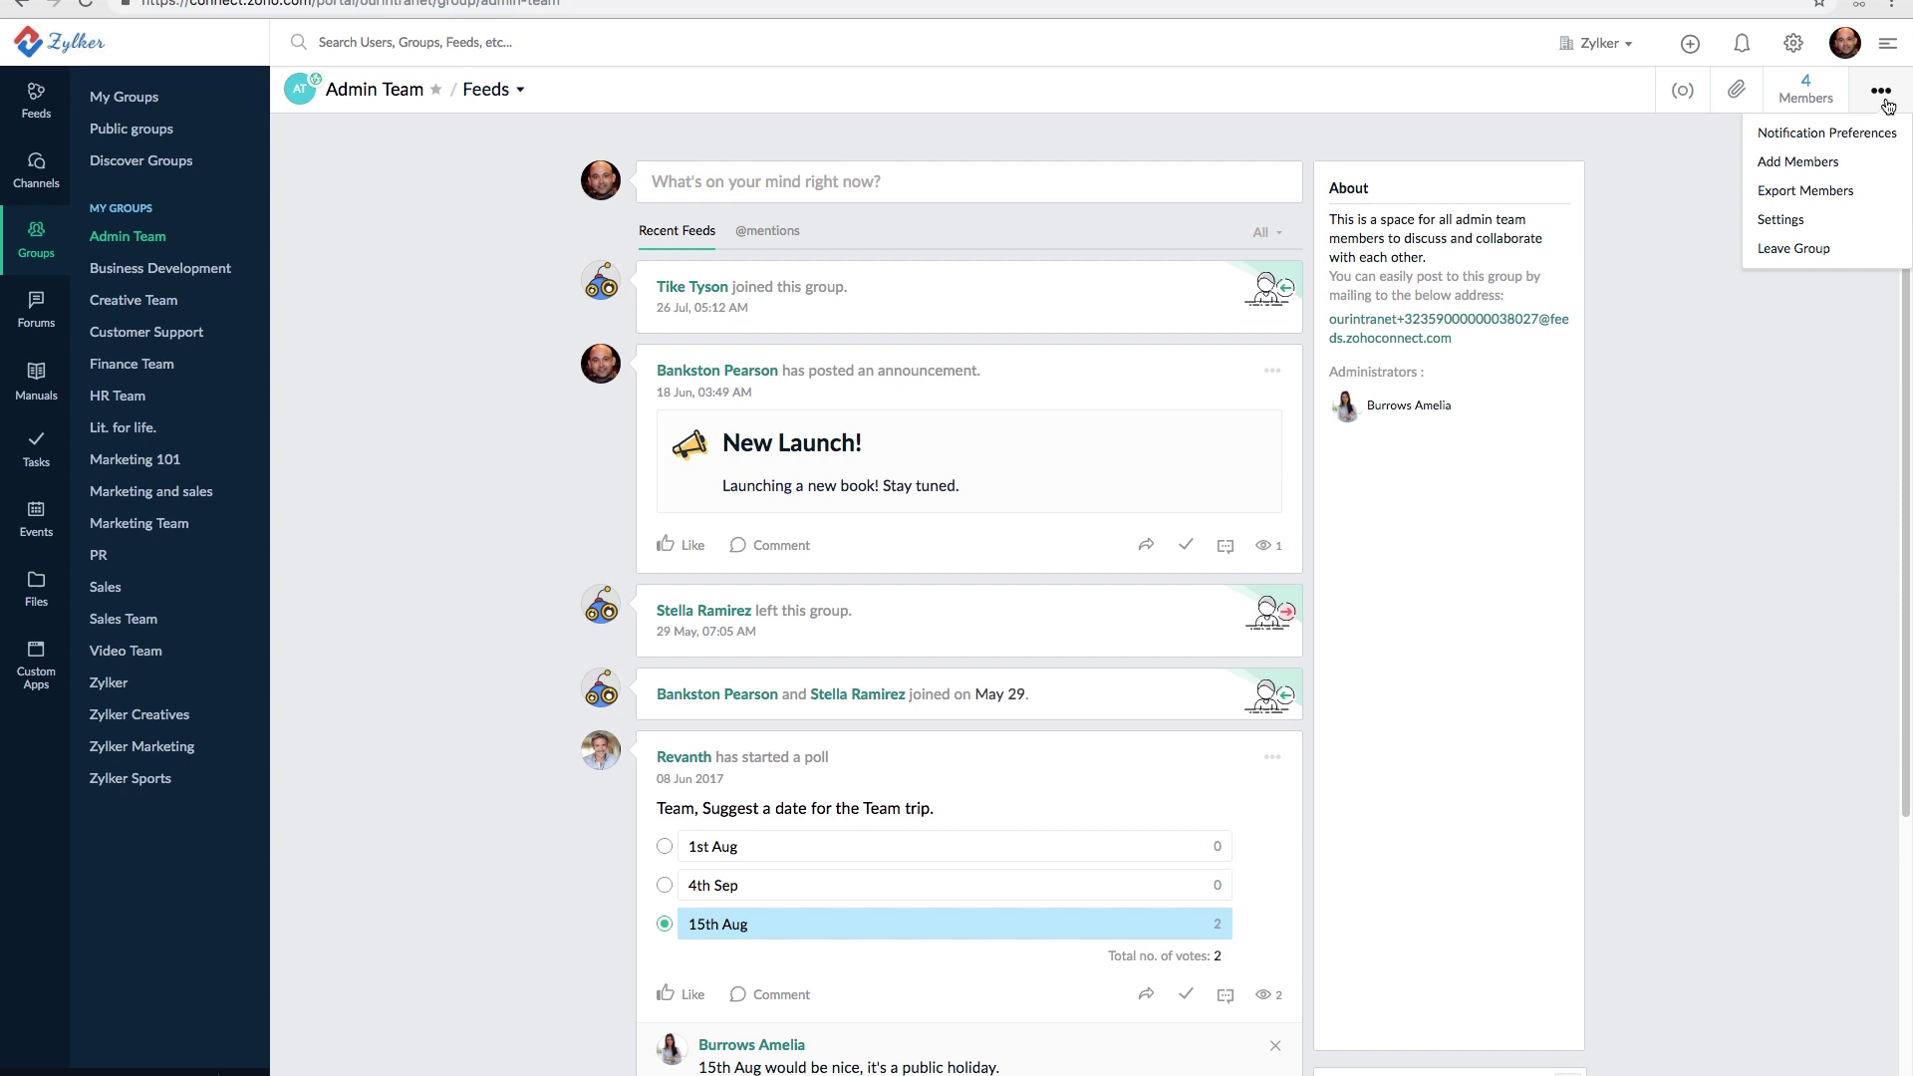
click(1783, 220)
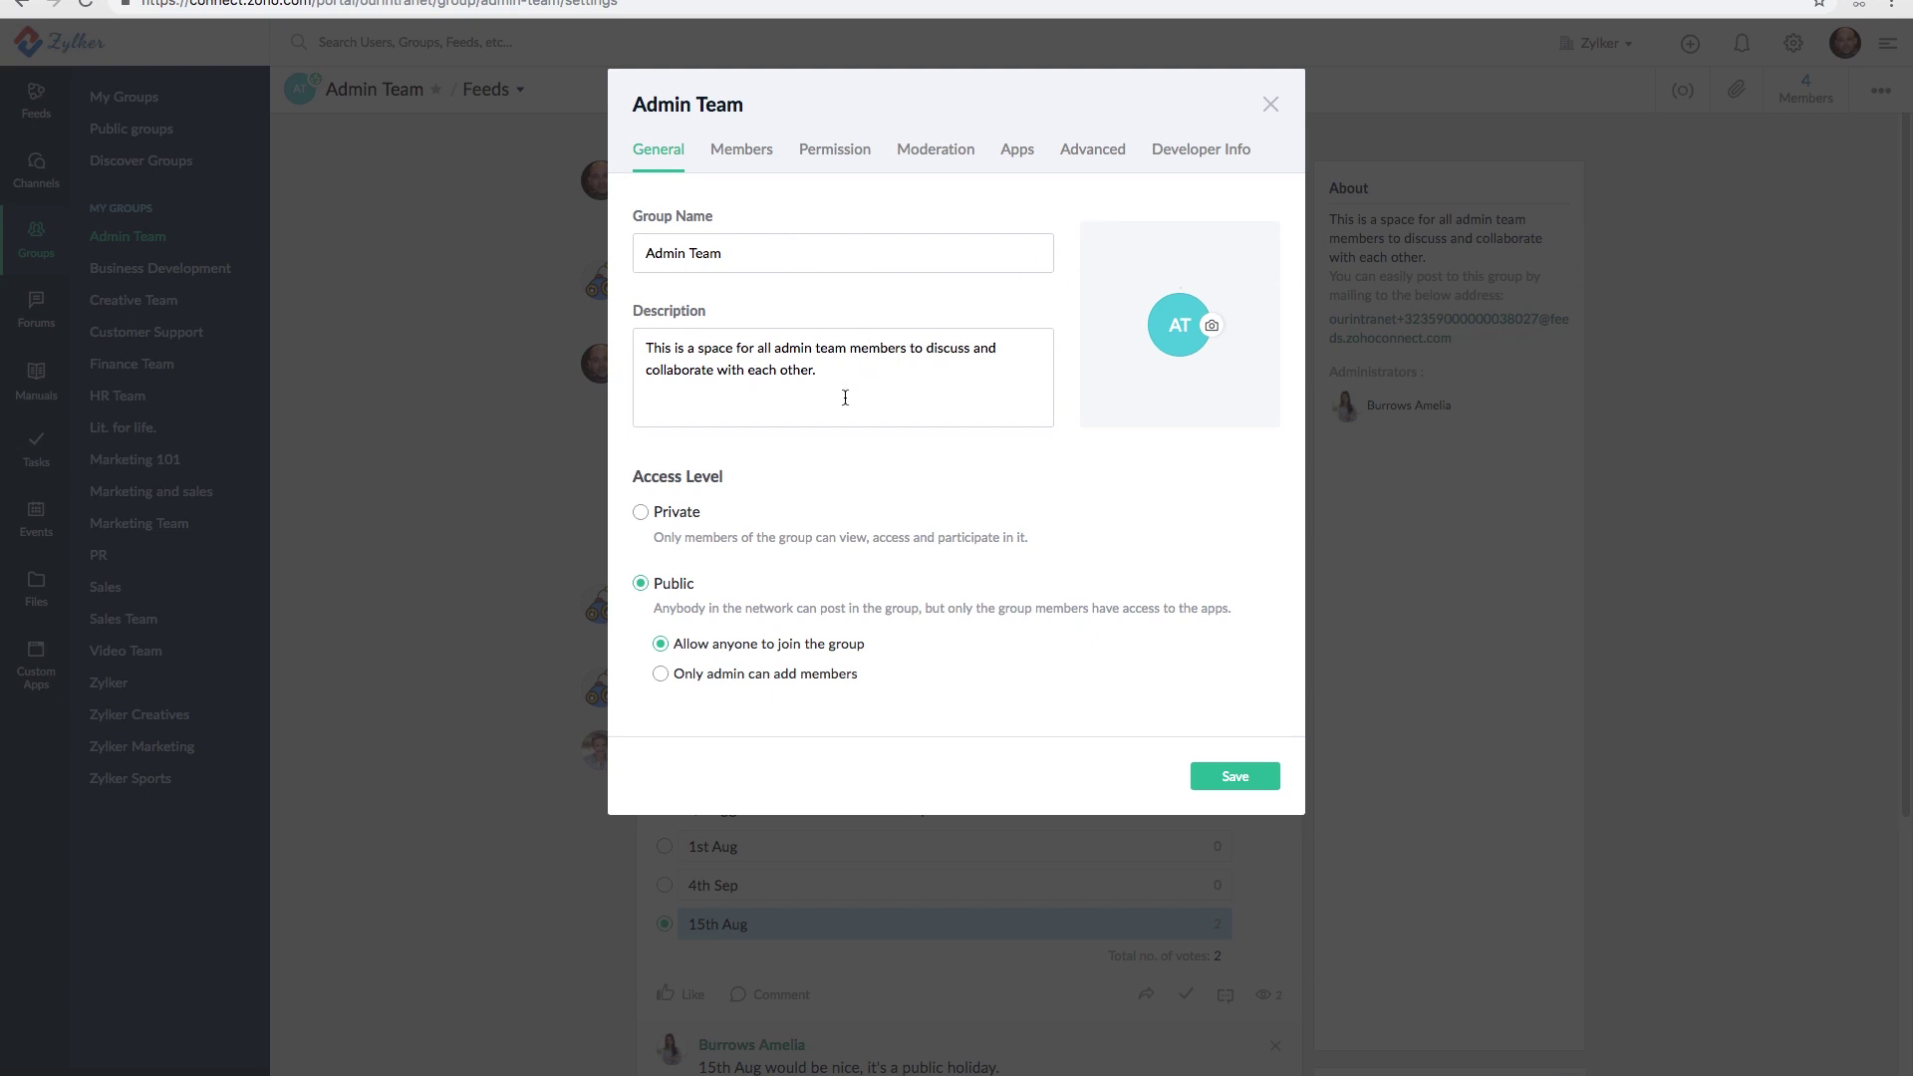
click(1253, 786)
click(1270, 106)
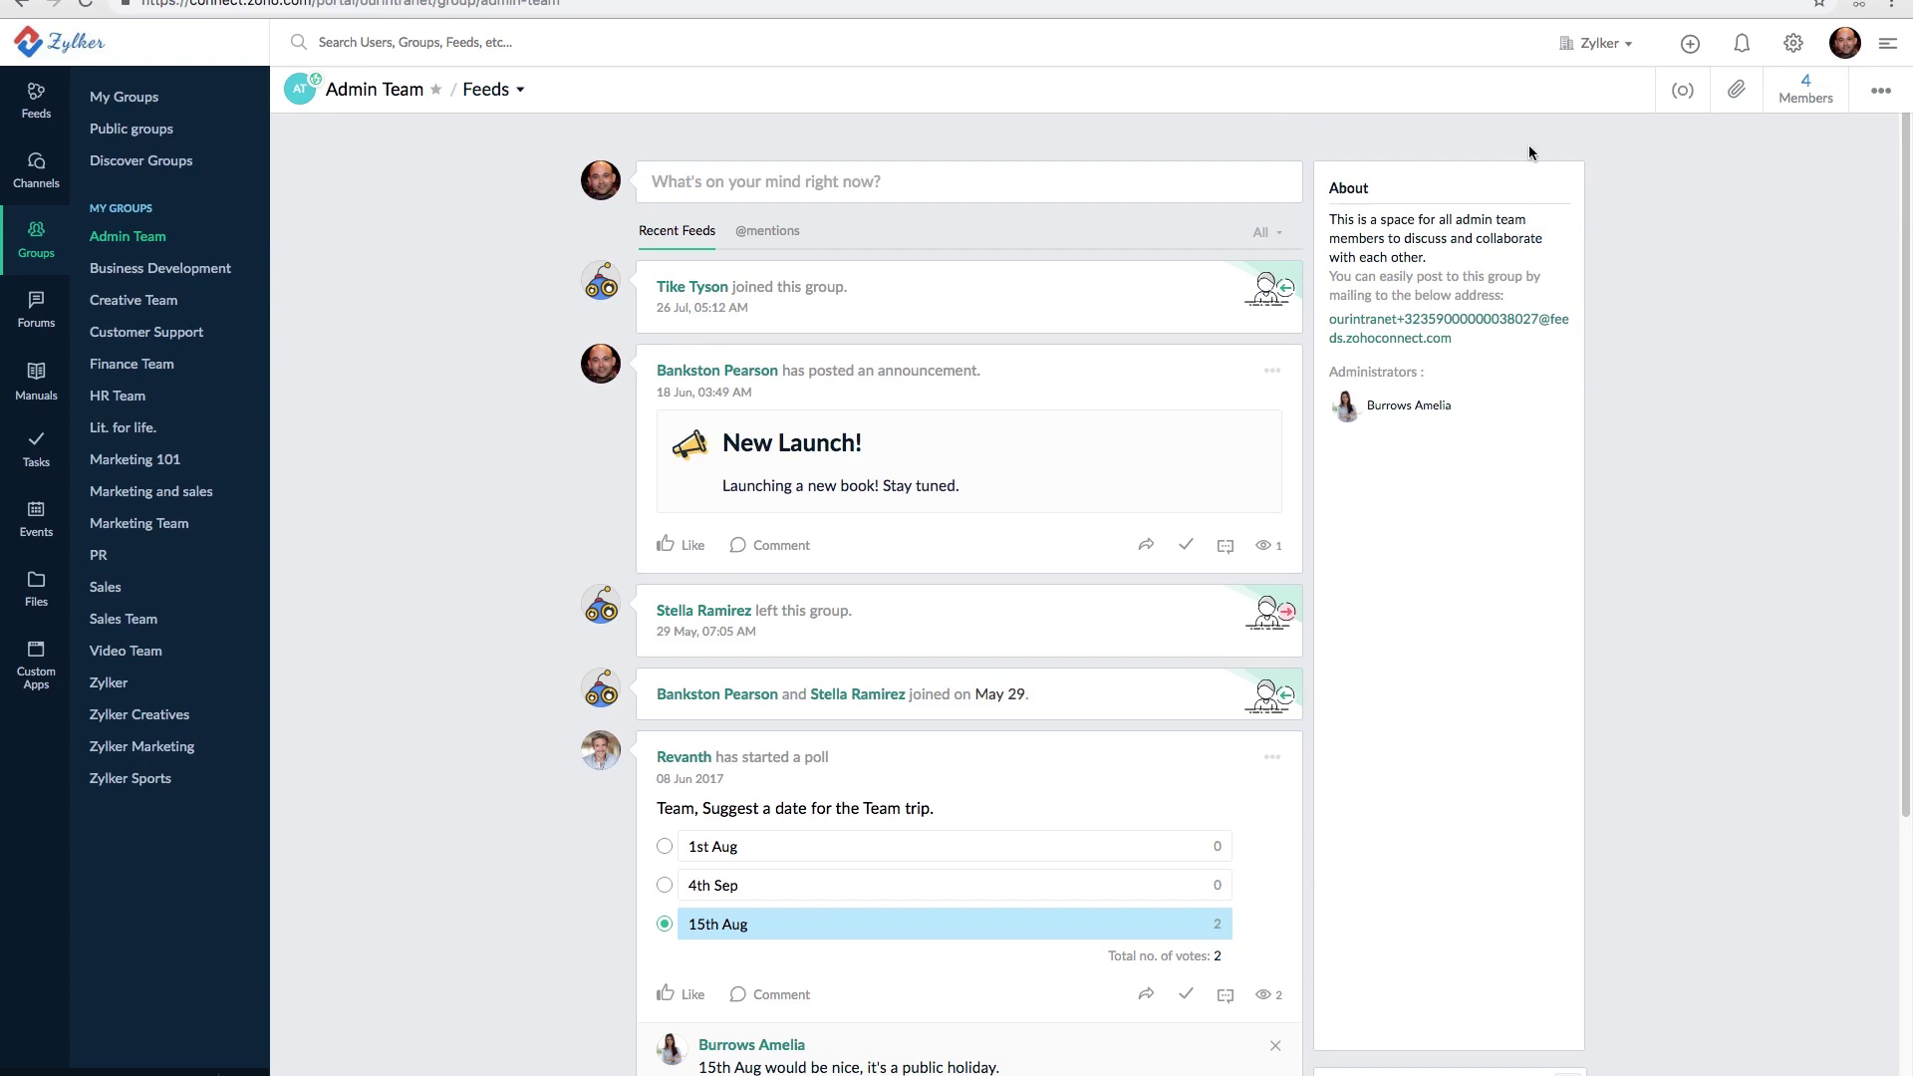
- Set the Admin Team group's access level to Private, save, and close settings
click(1881, 91)
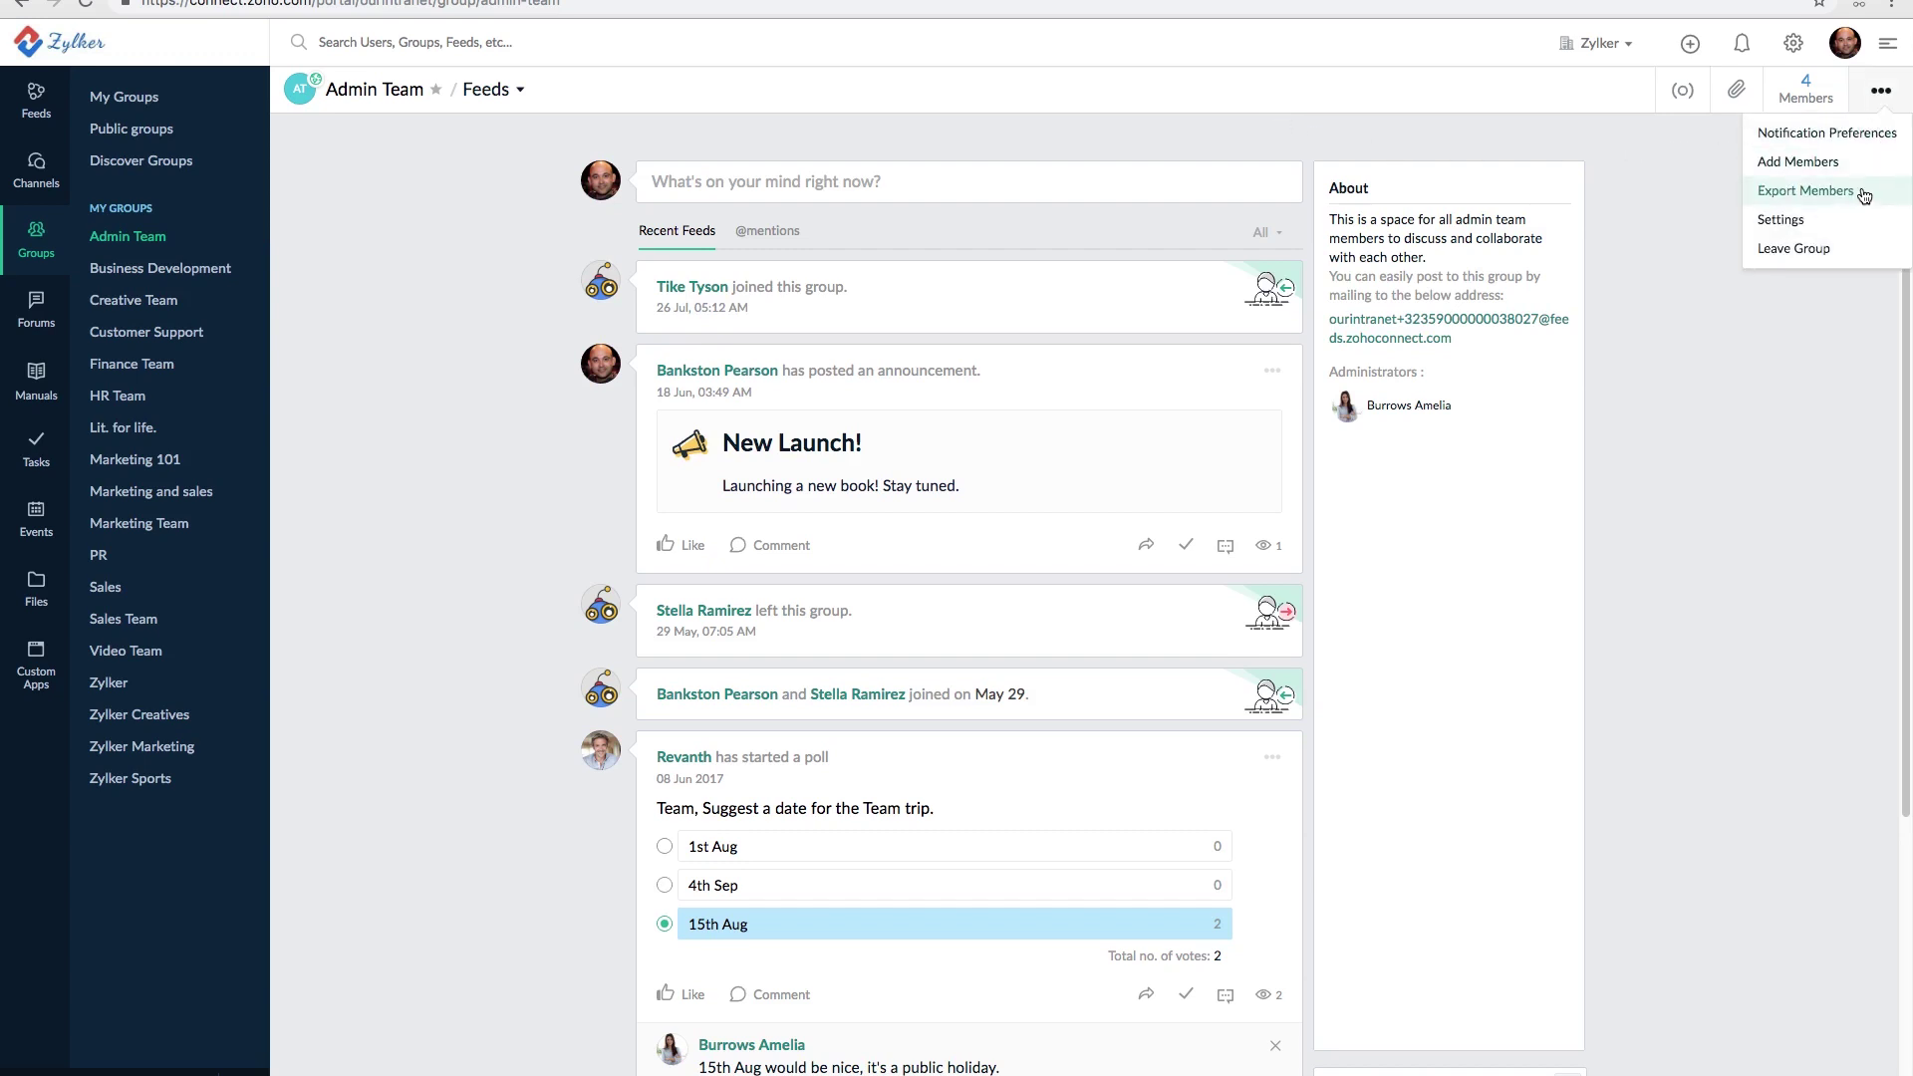
click(1781, 220)
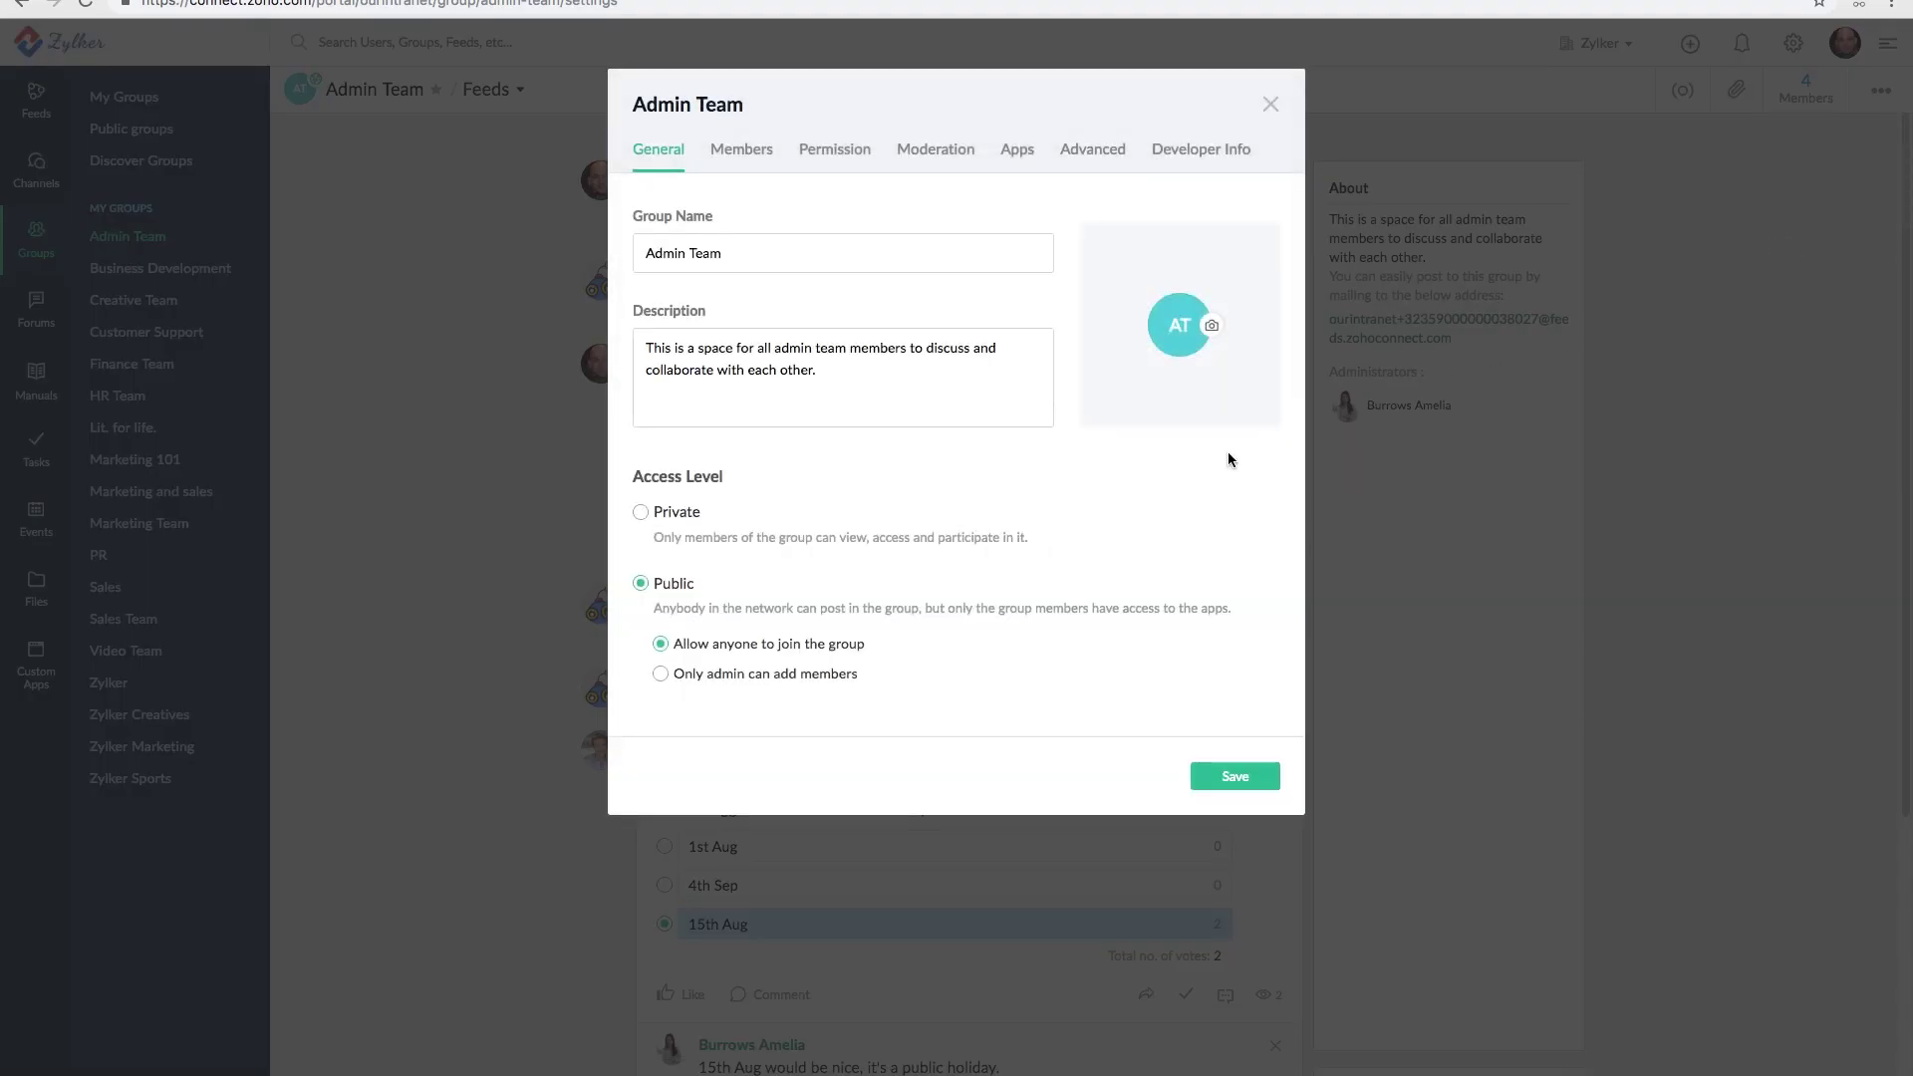
click(646, 518)
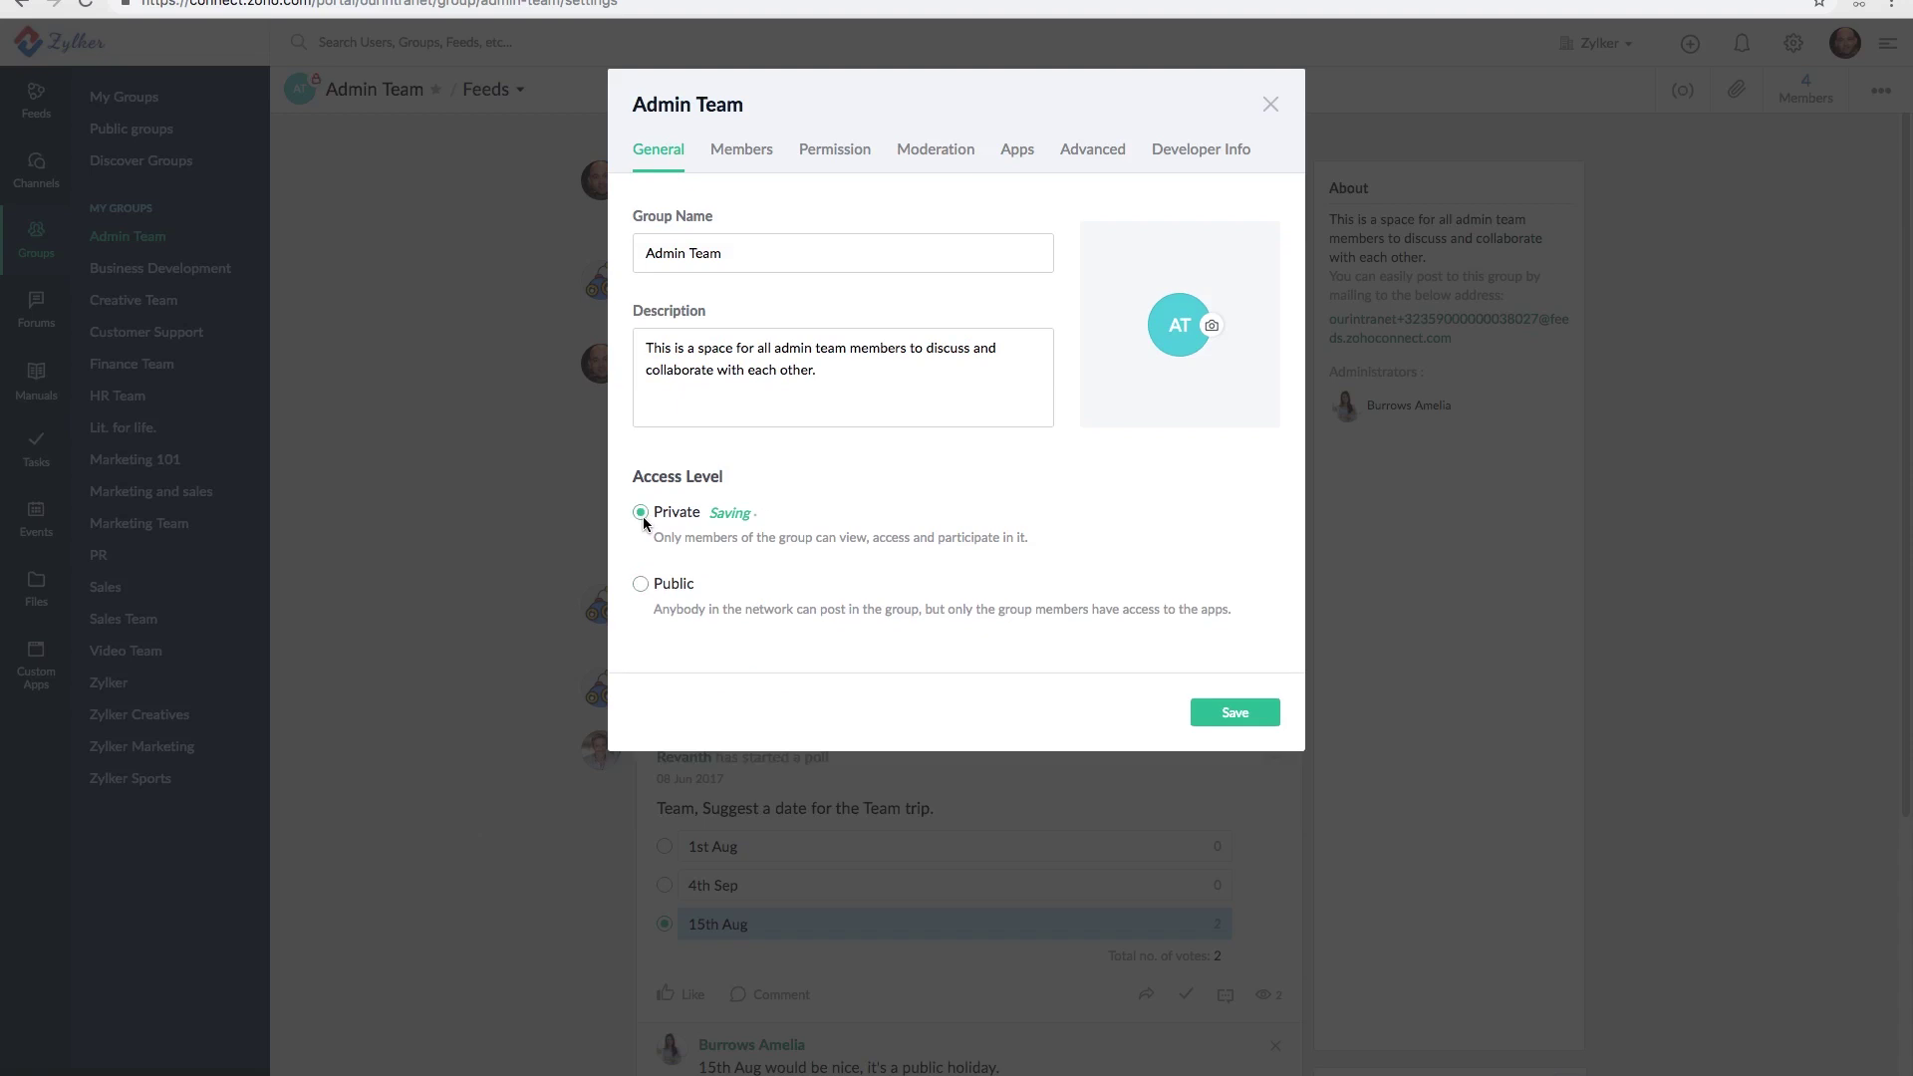
click(1238, 714)
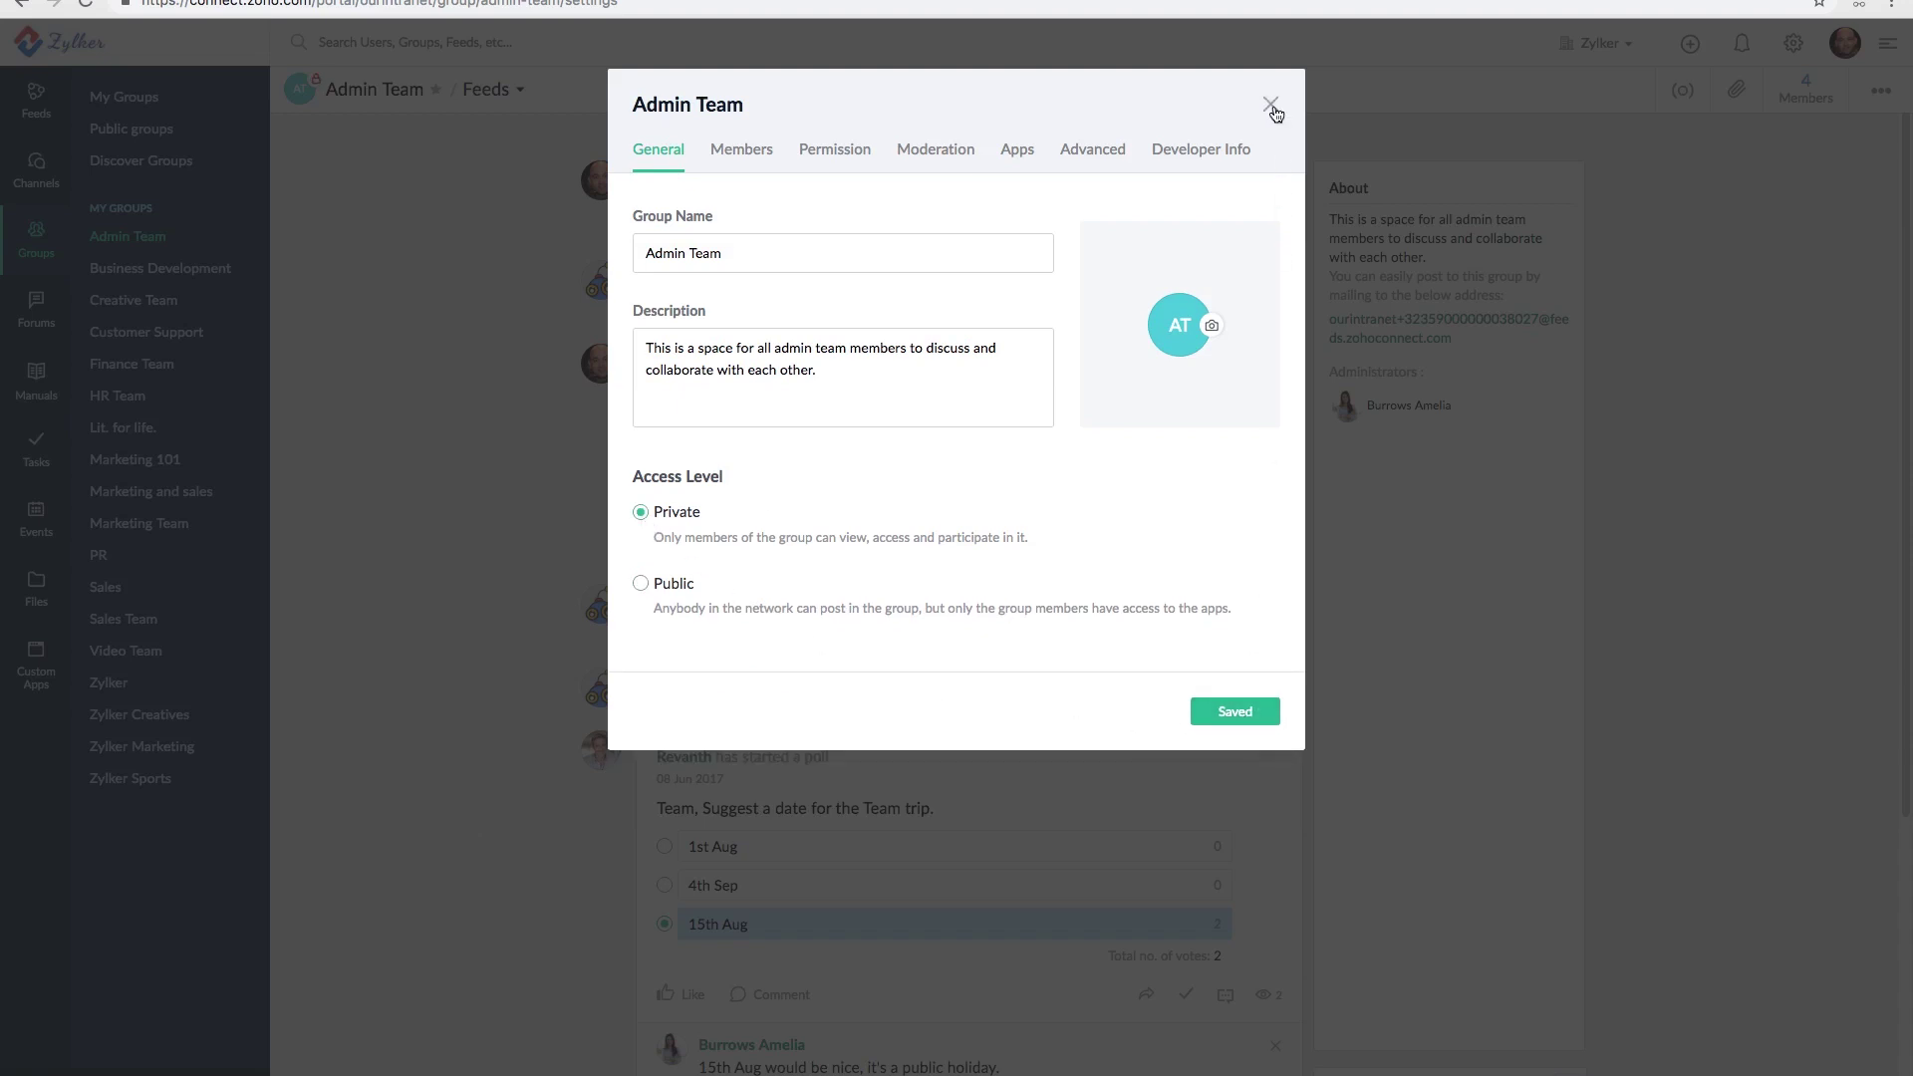
click(1270, 106)
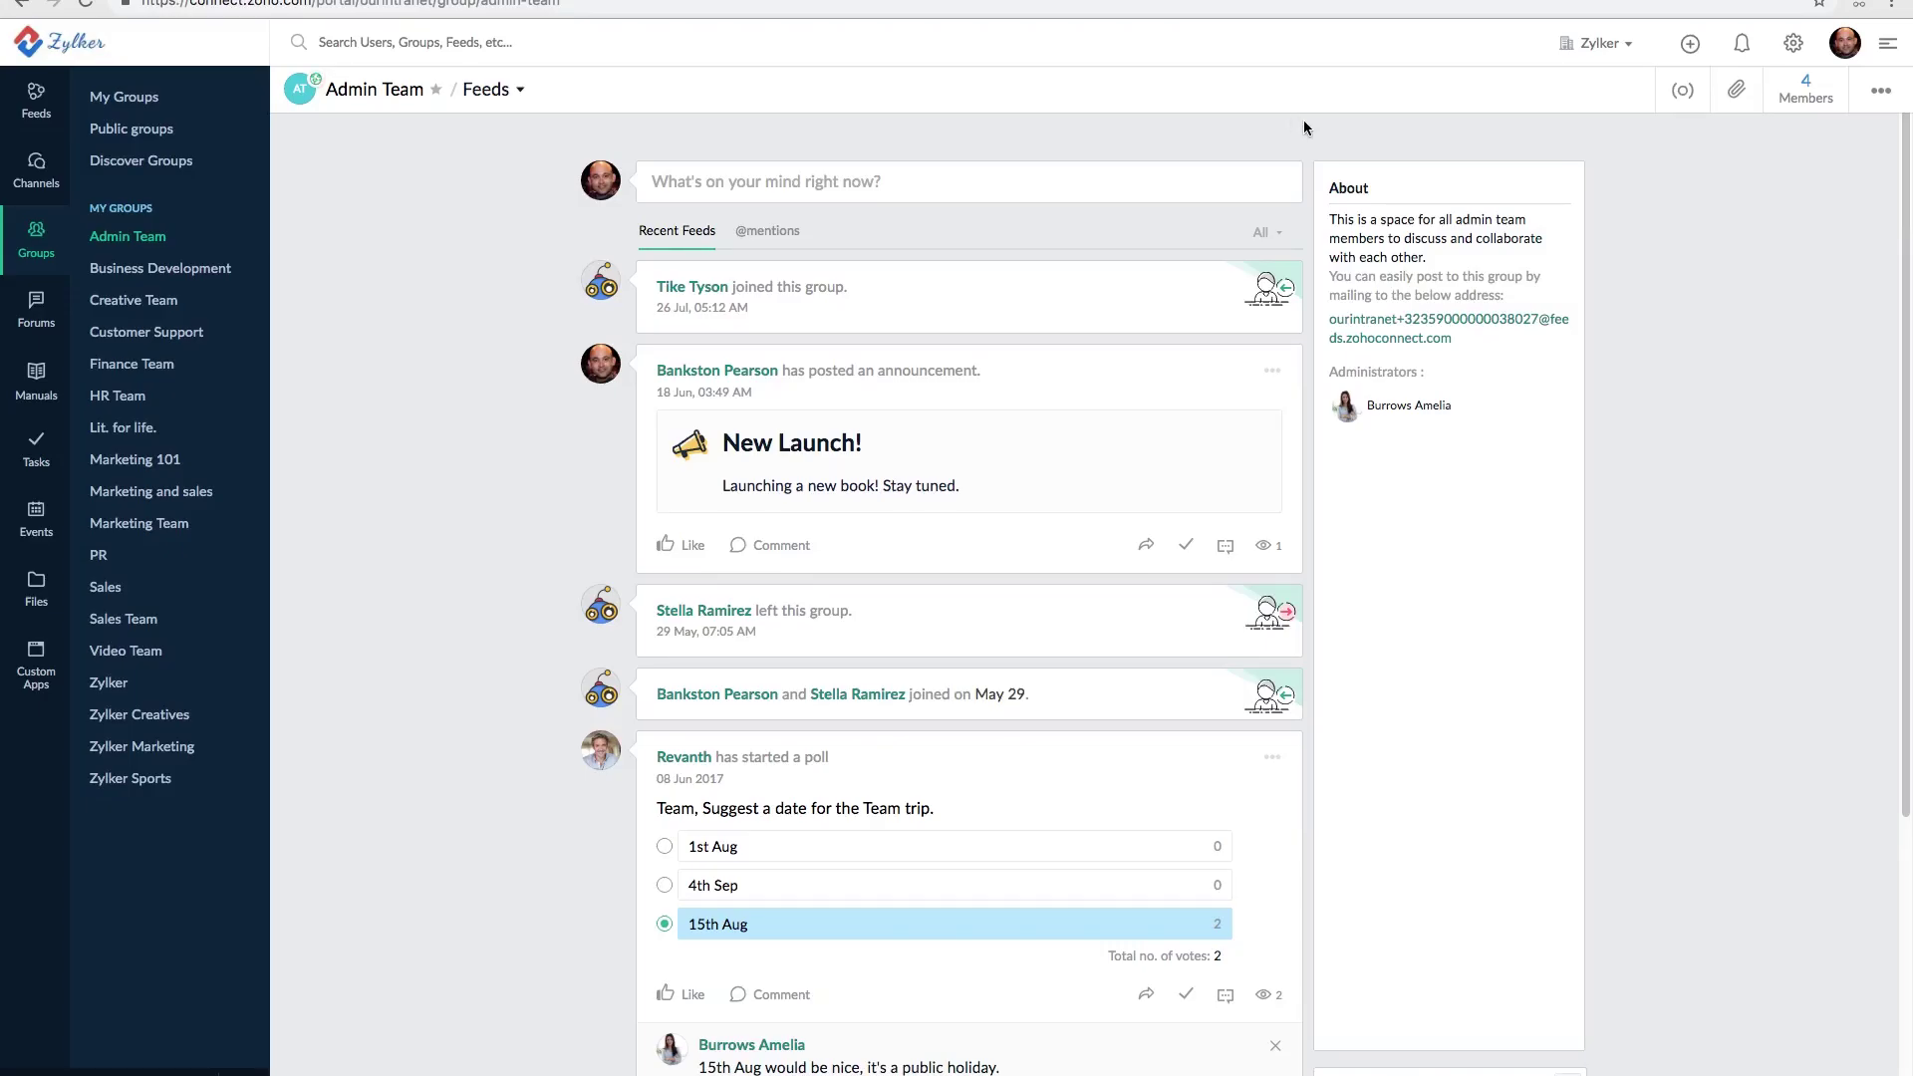
click(1878, 104)
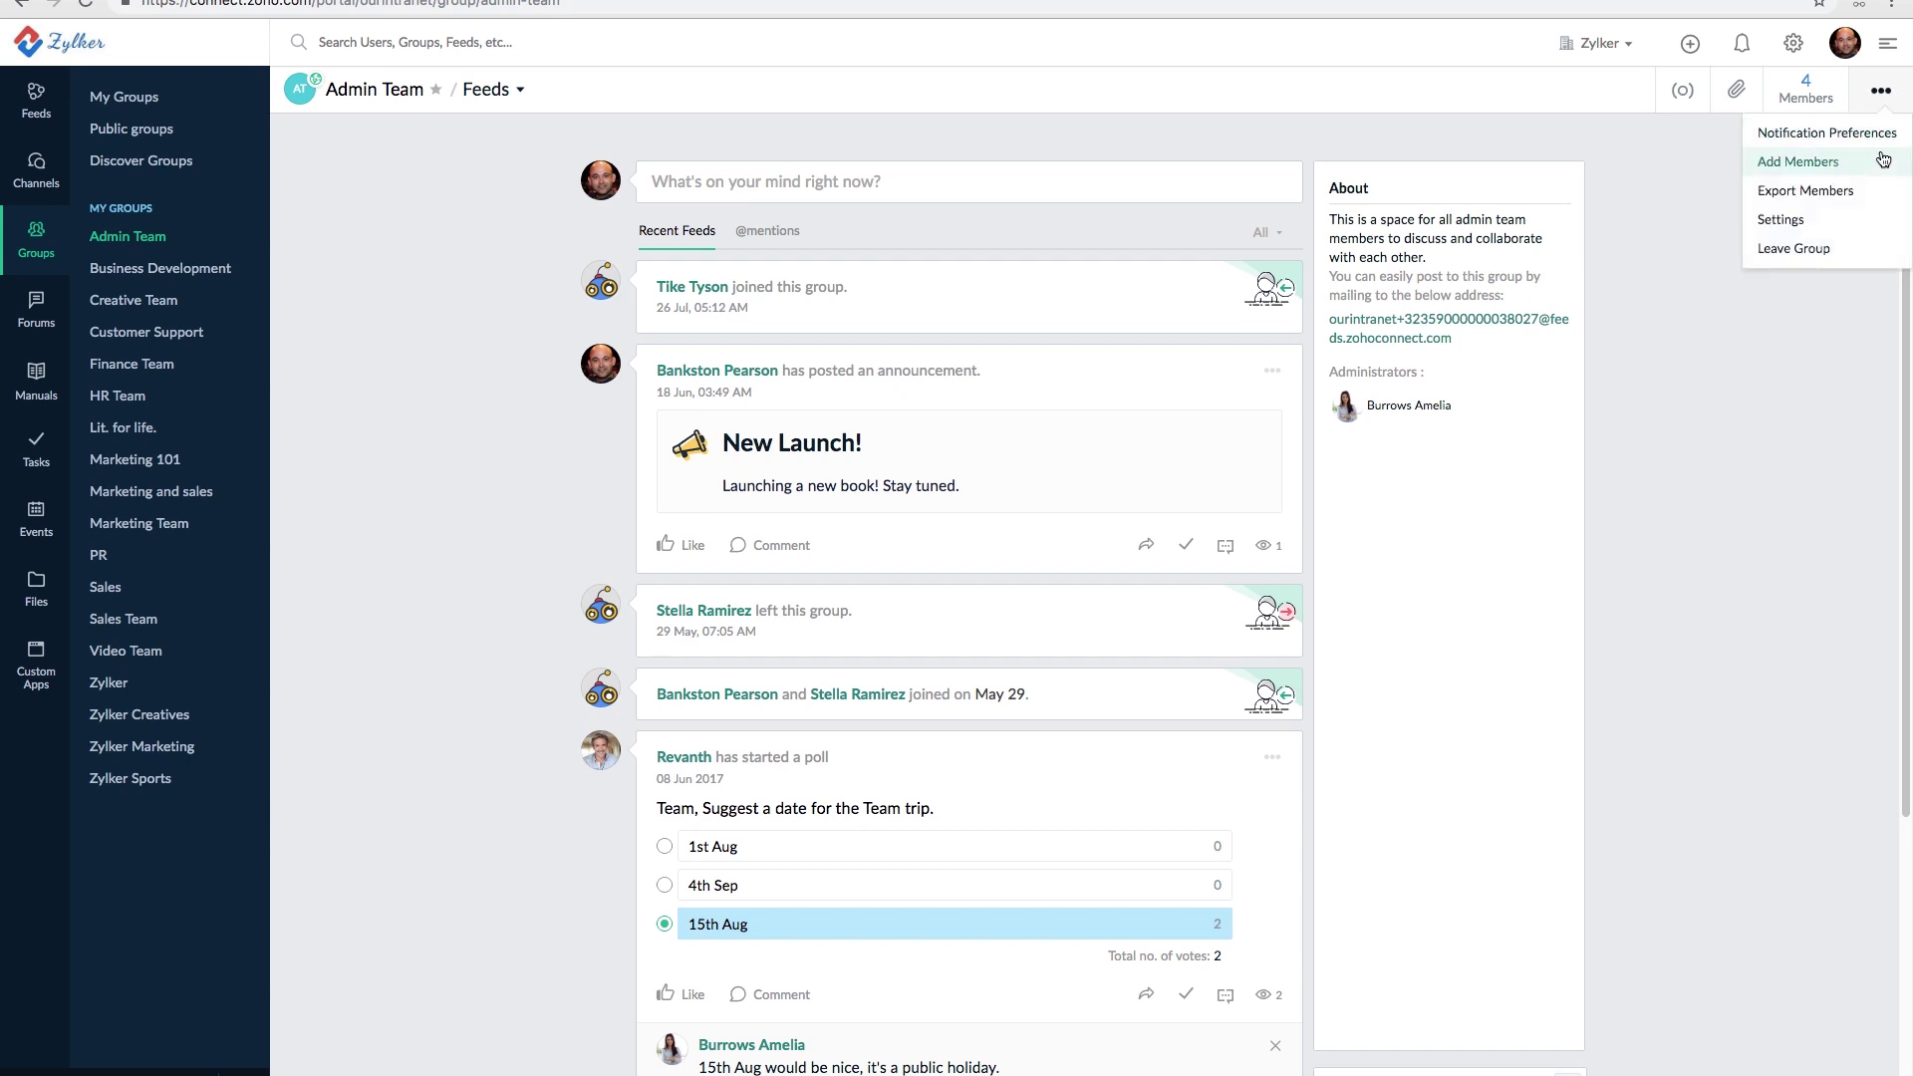
click(1791, 223)
click(832, 150)
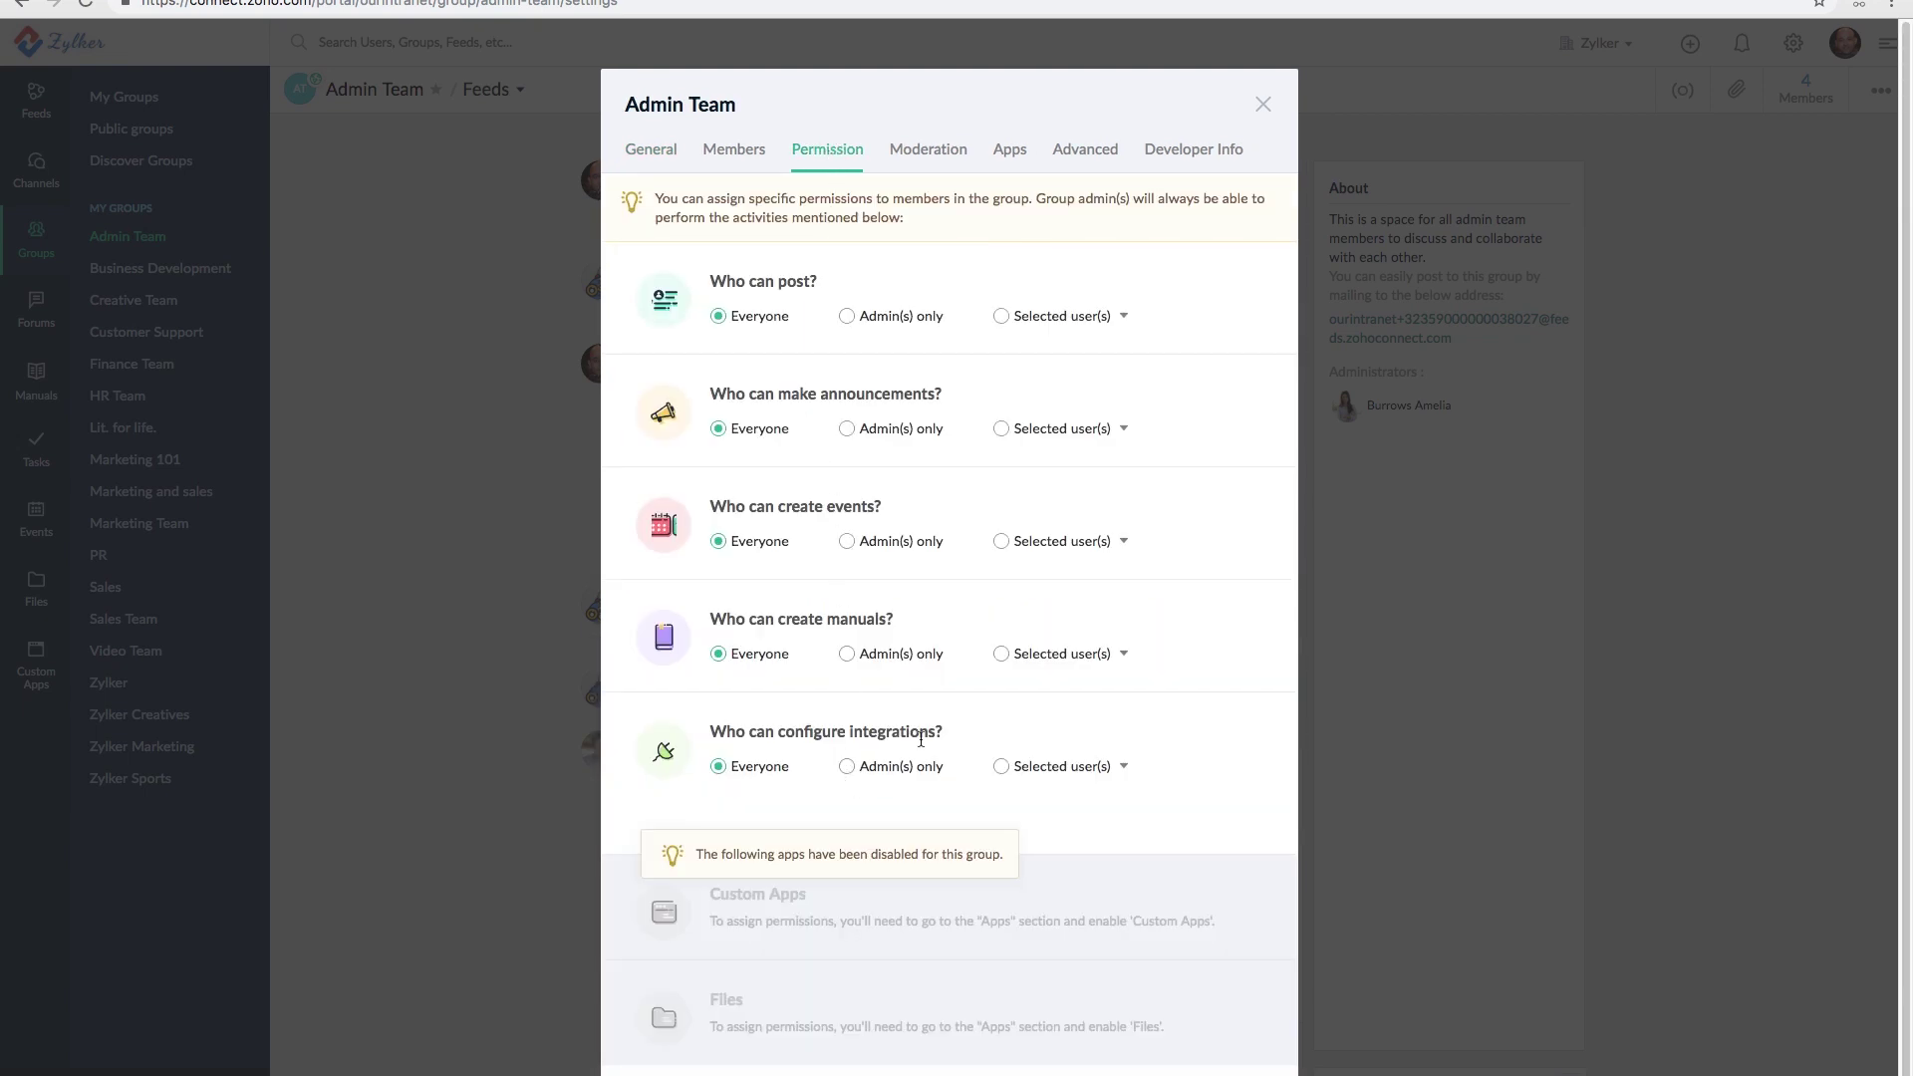
click(1262, 105)
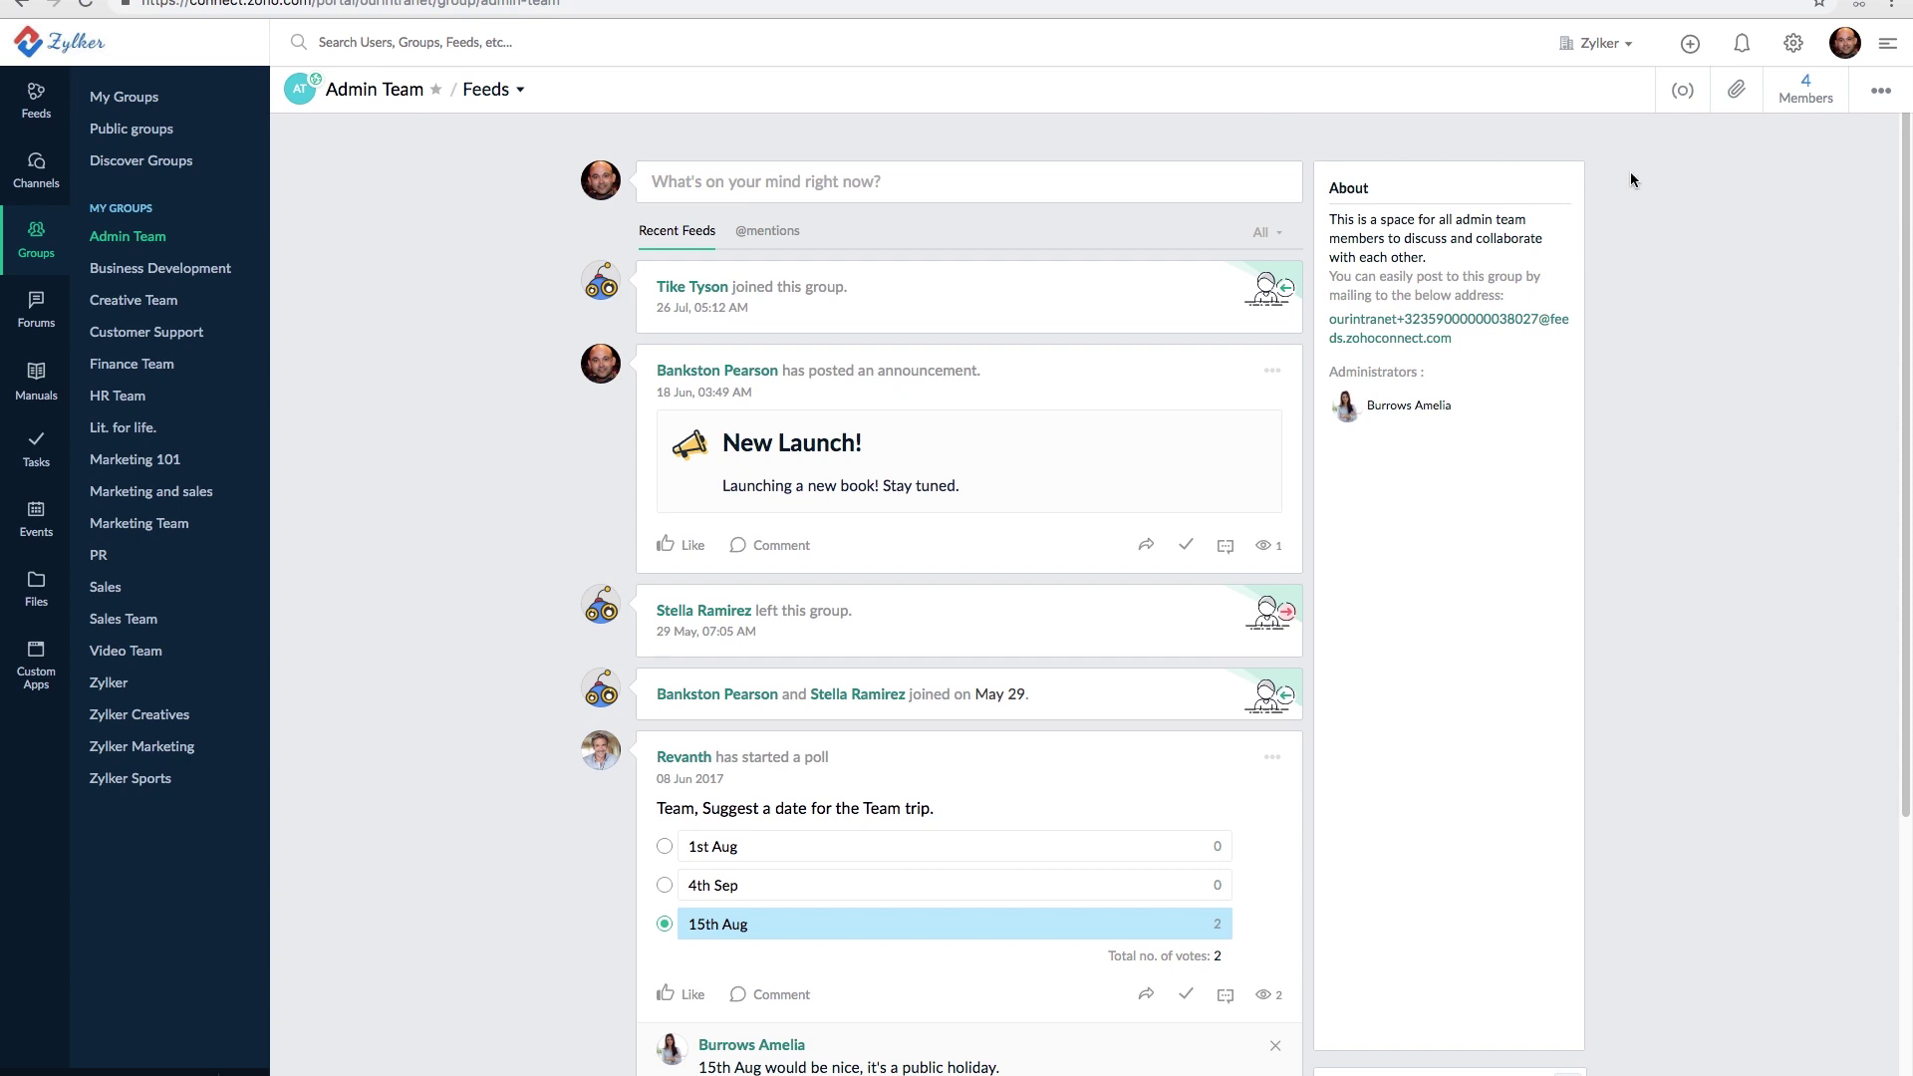
click(1889, 99)
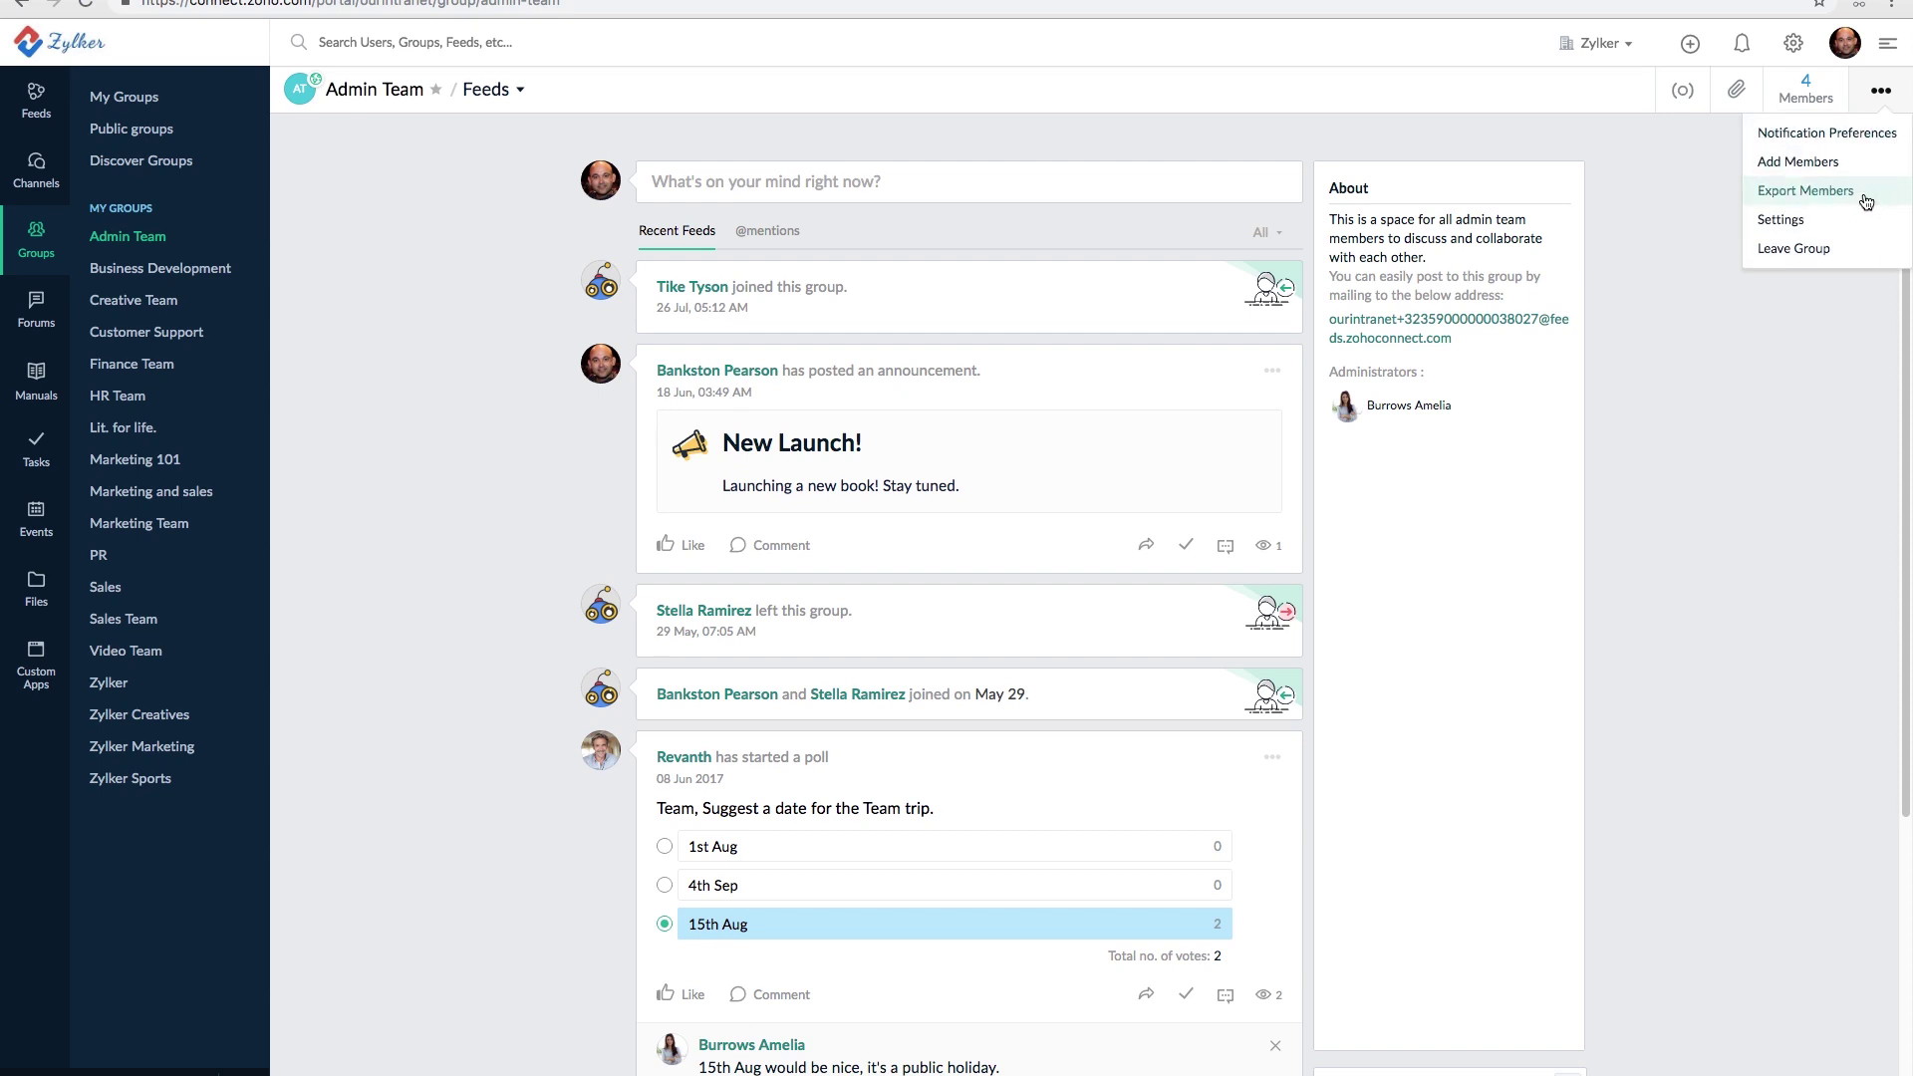
click(1782, 226)
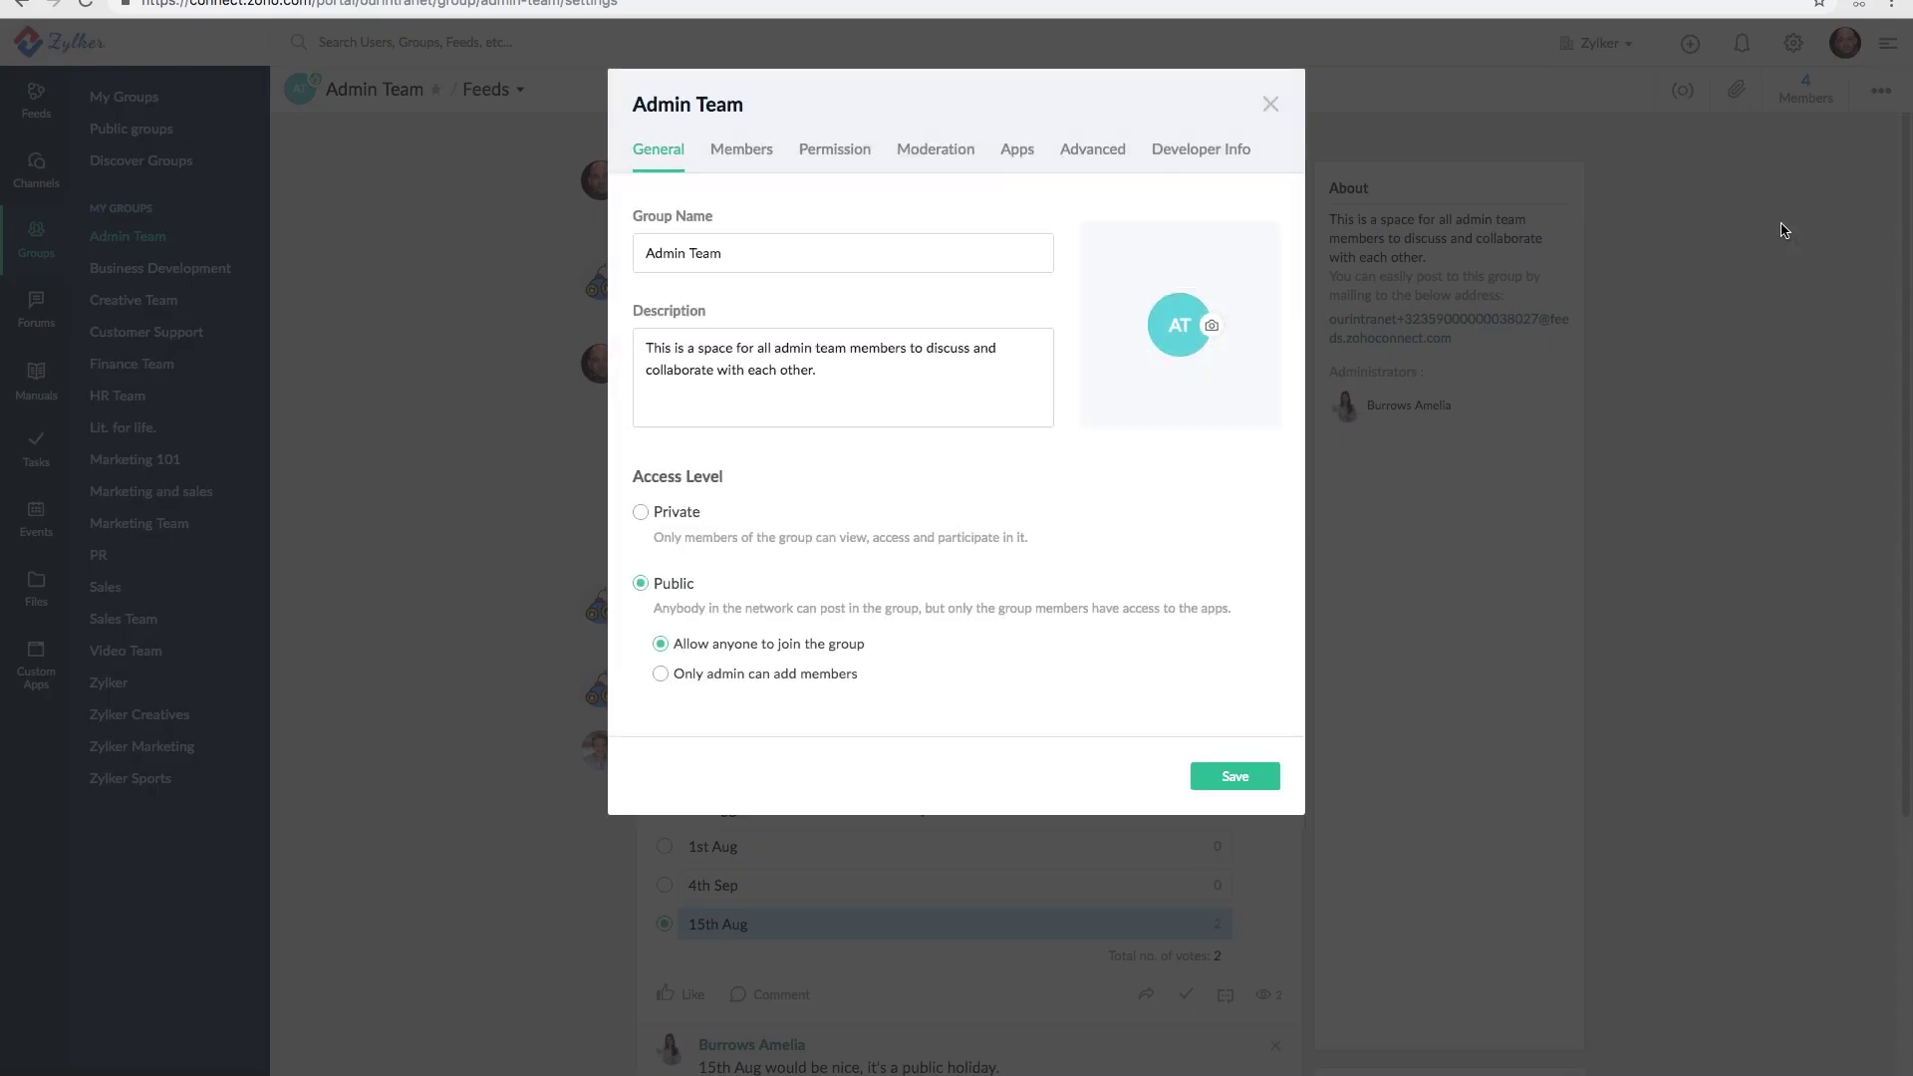
click(1095, 150)
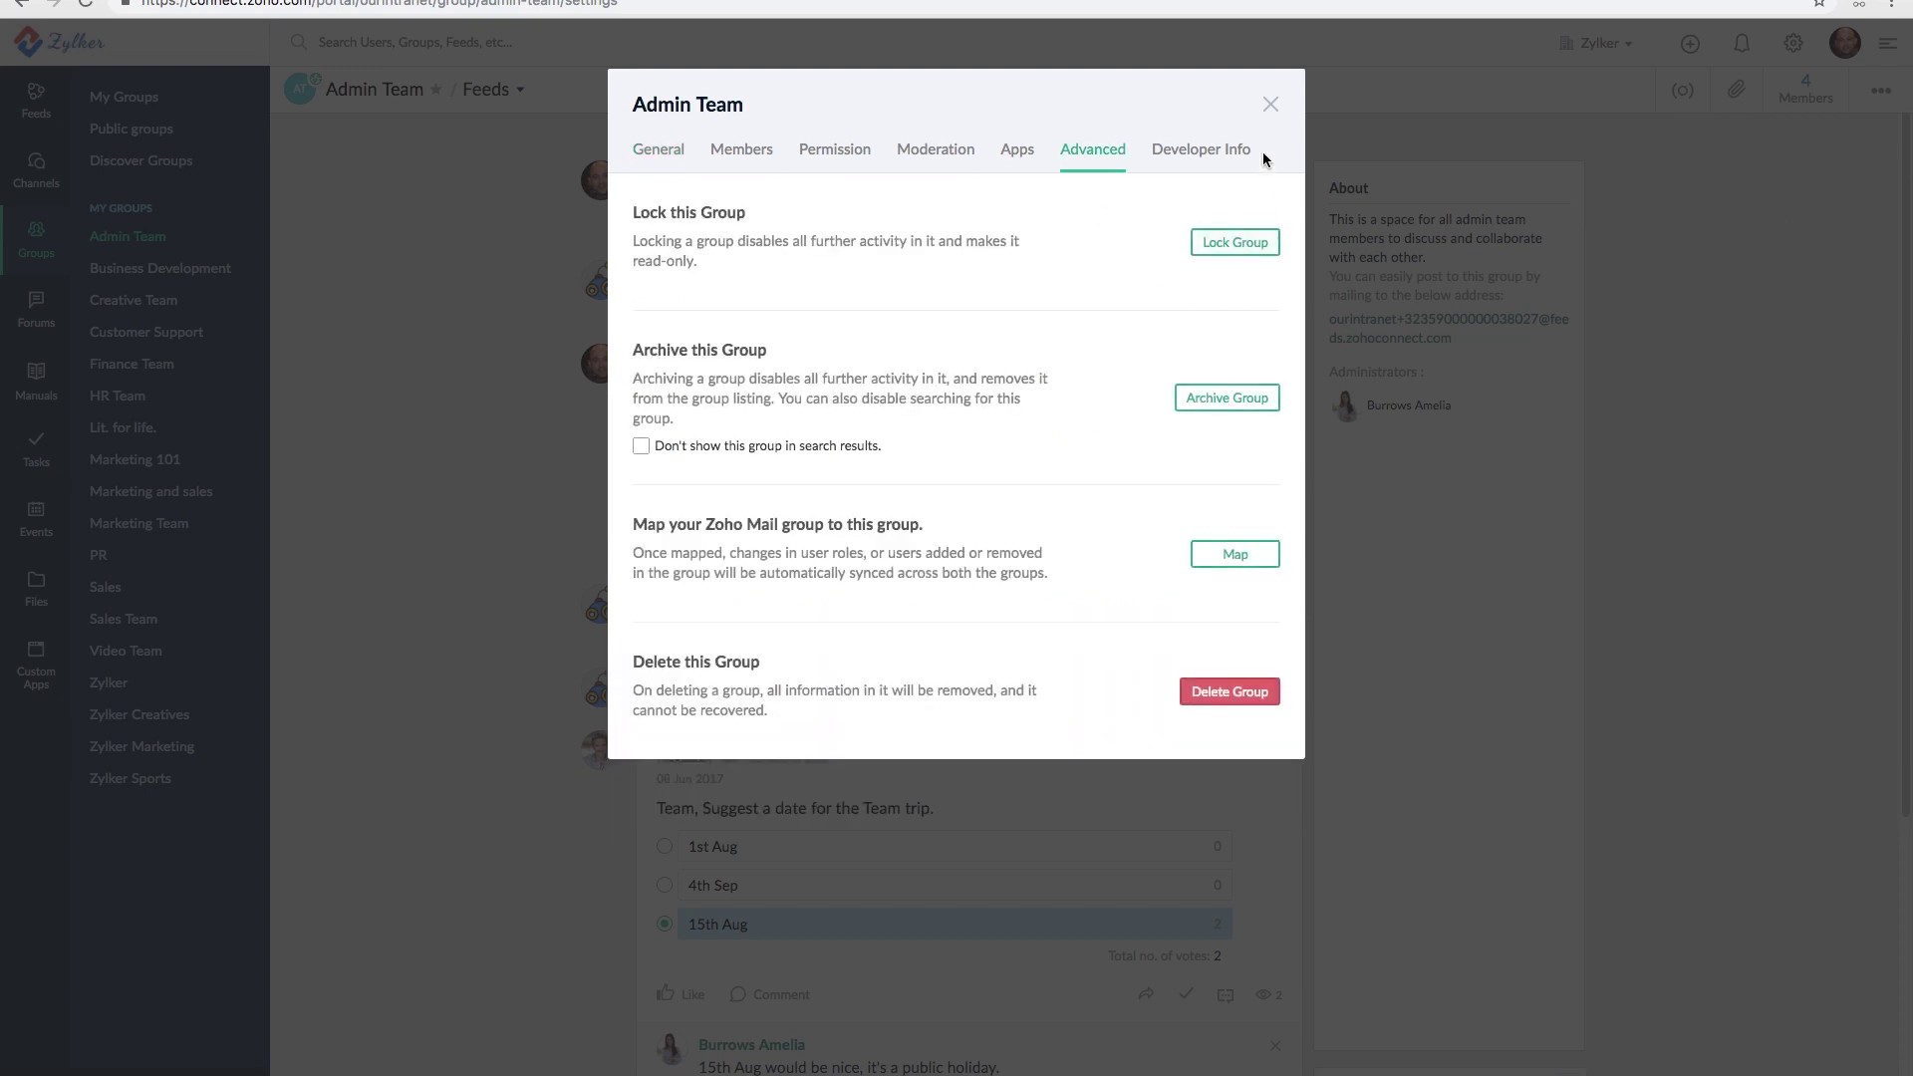
click(1271, 106)
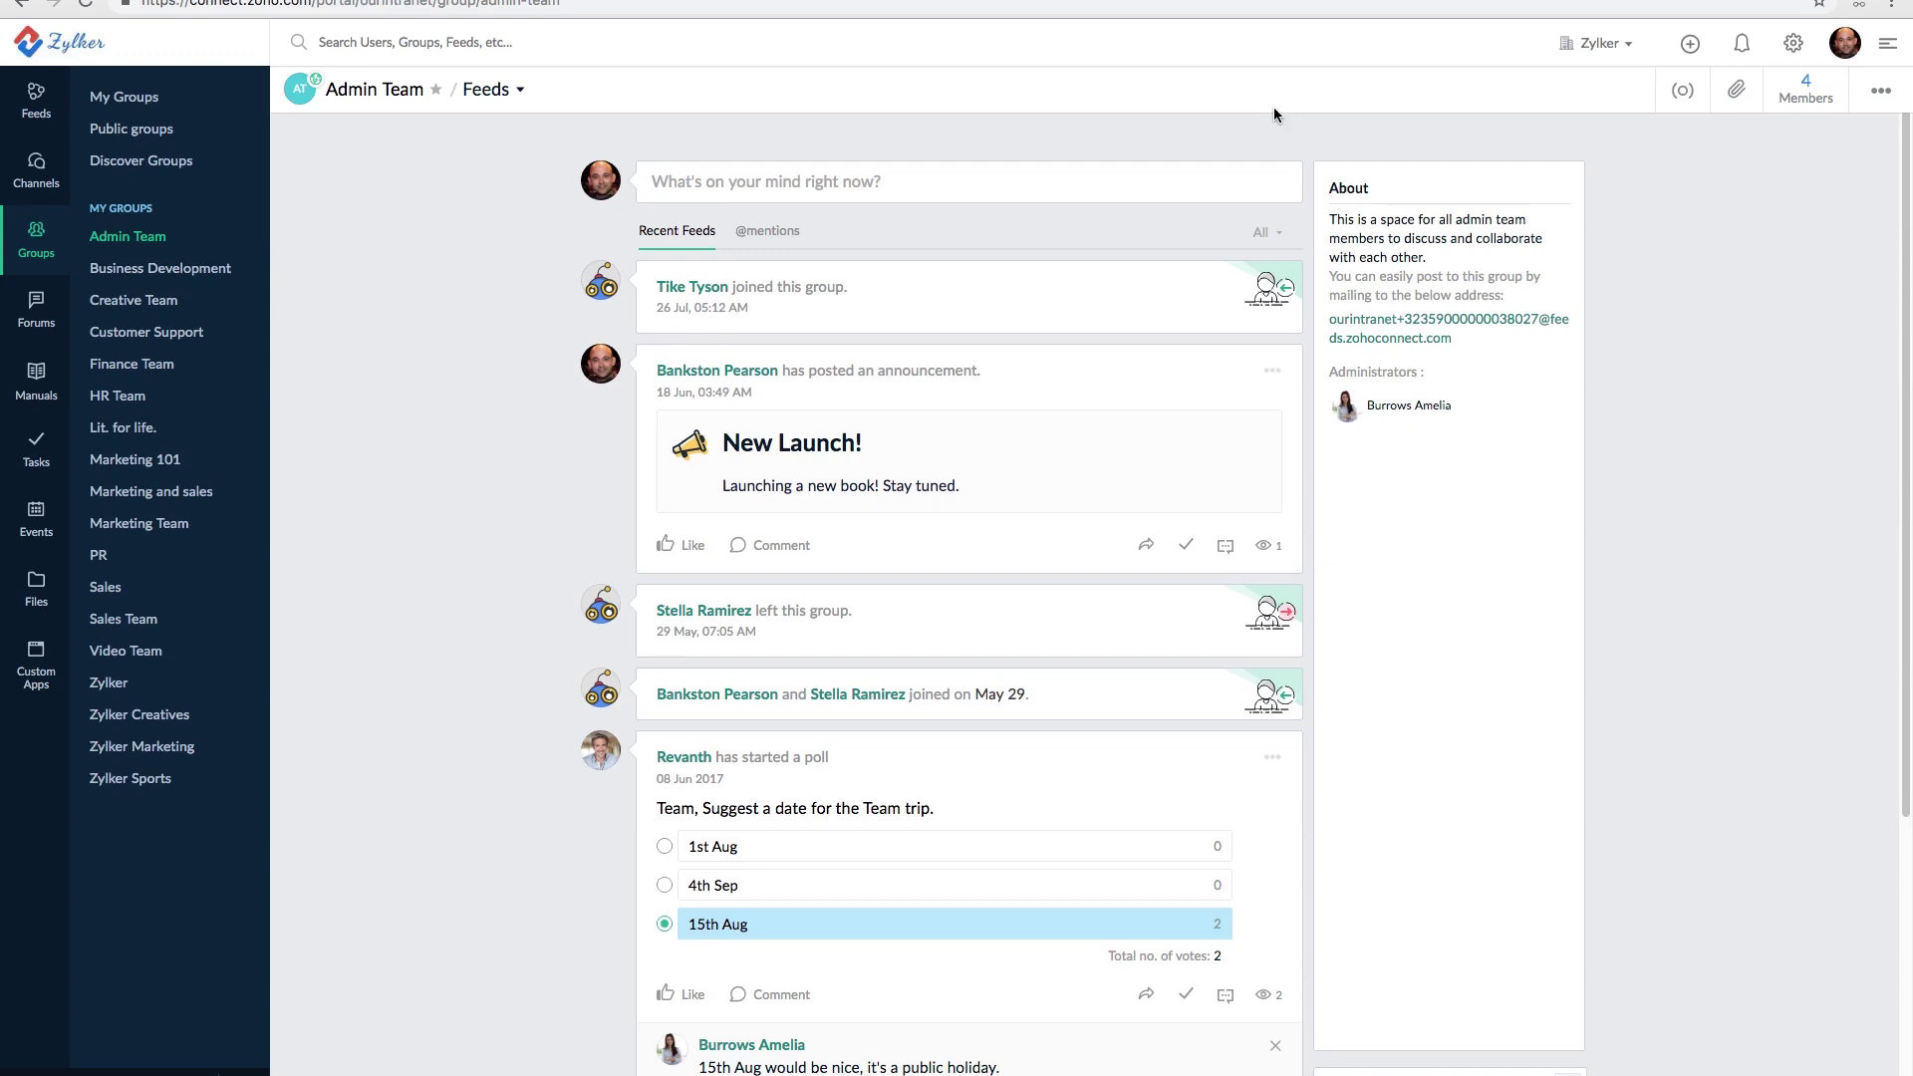
- Review the Admin Team group's lock, archive and delete options twice, then close settings
click(1882, 99)
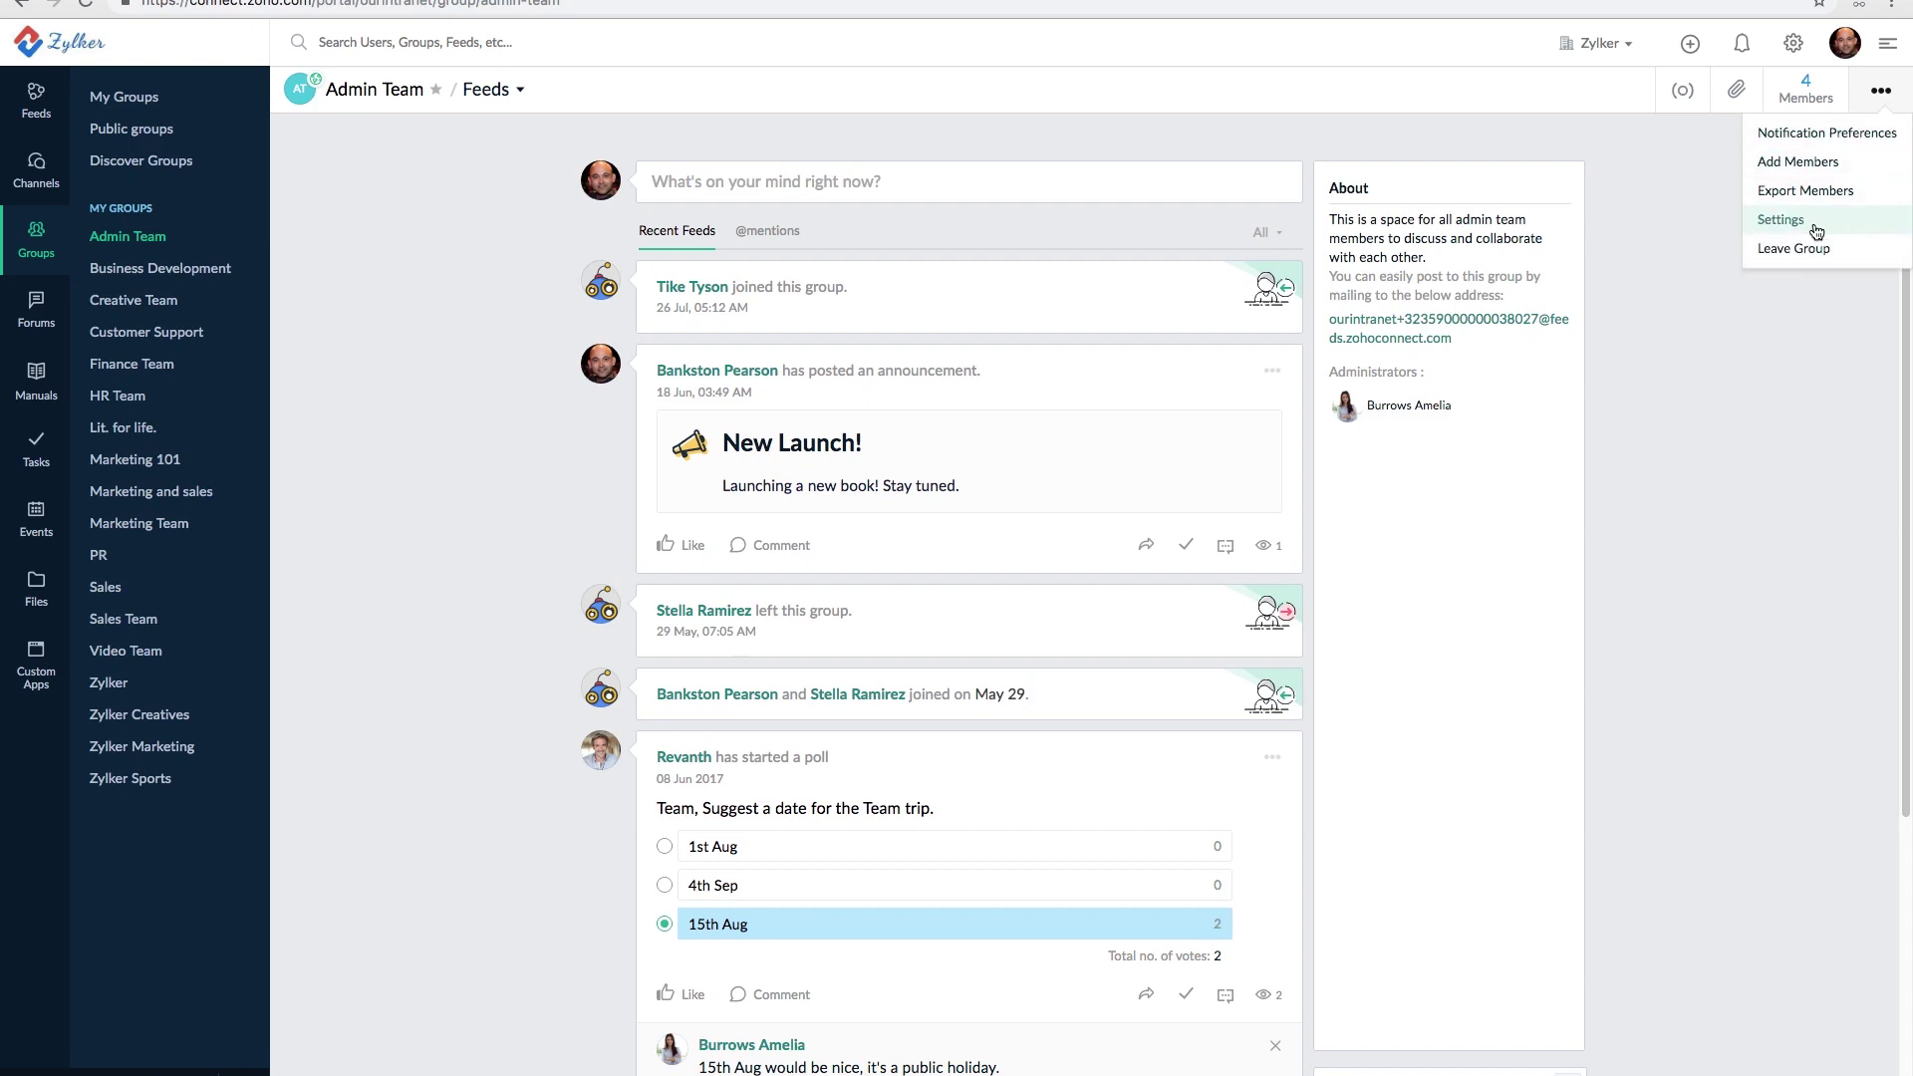
click(1776, 221)
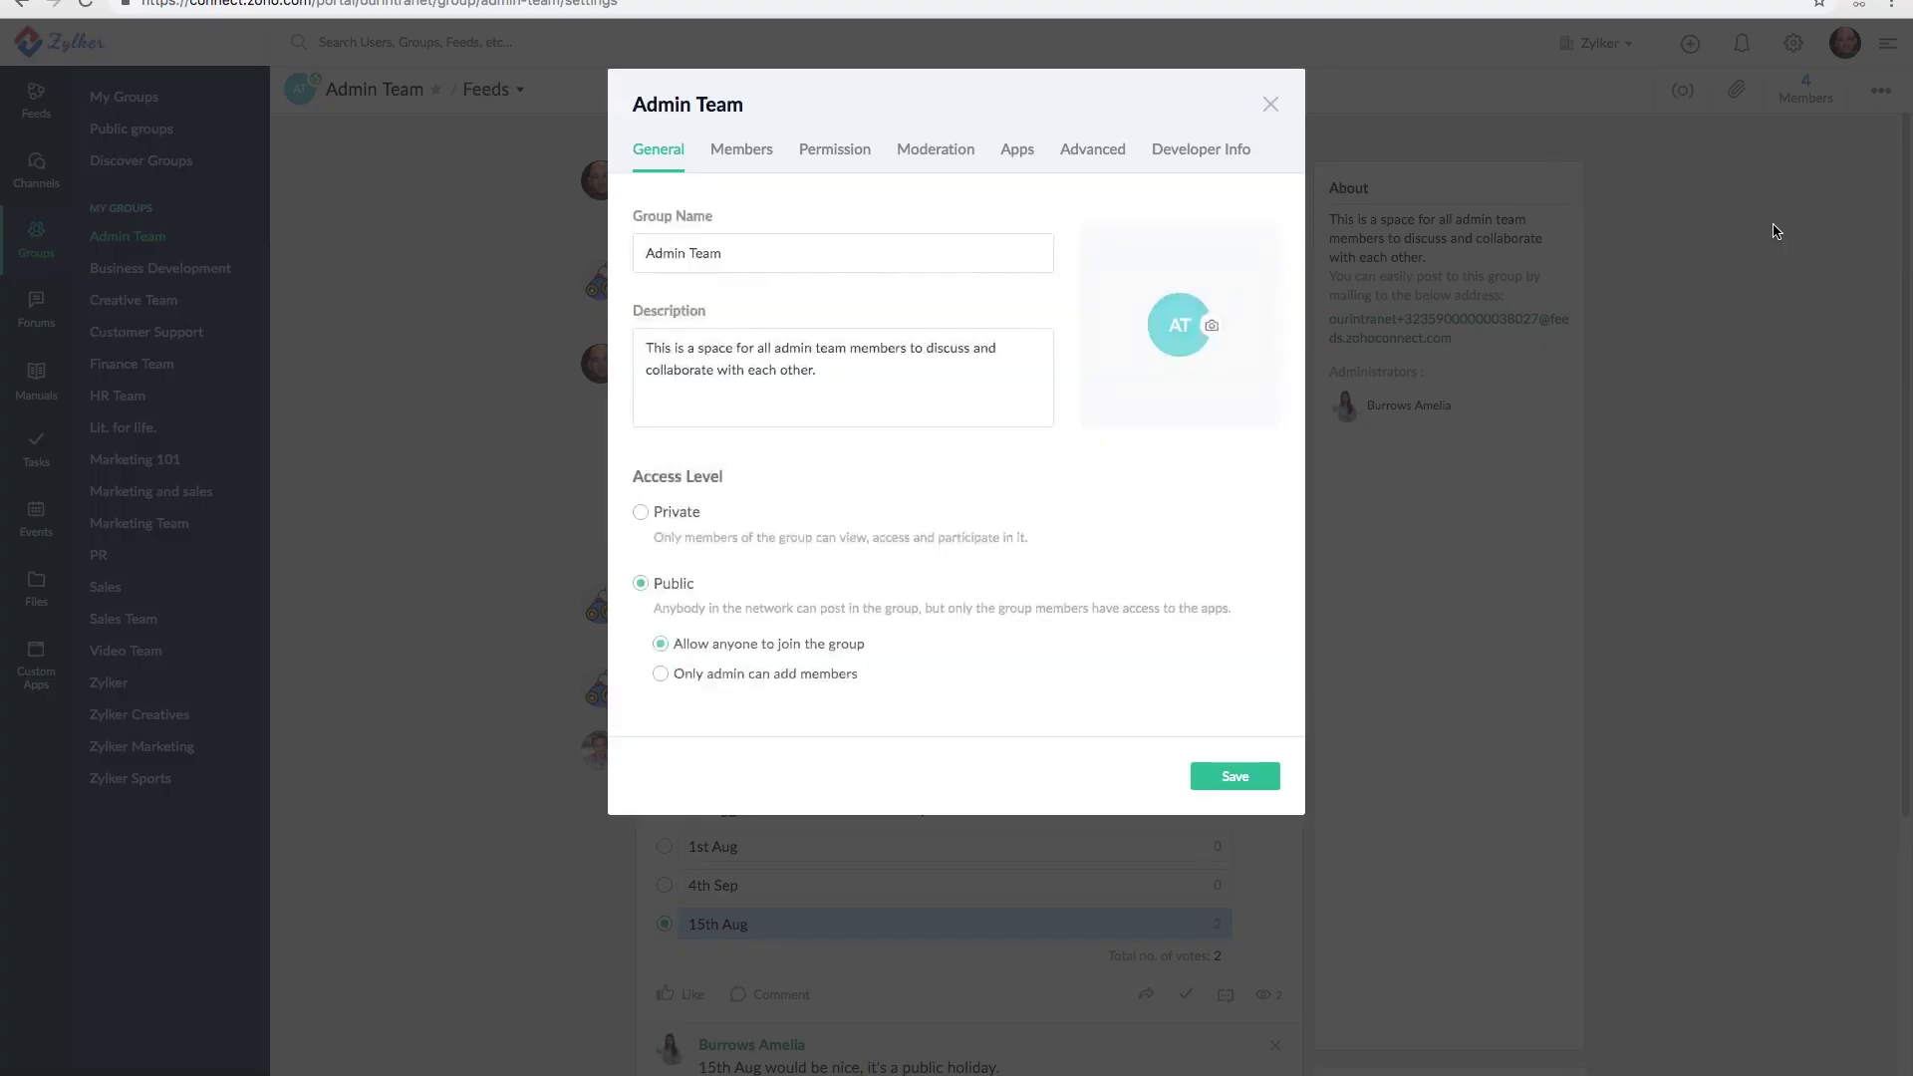
click(1094, 157)
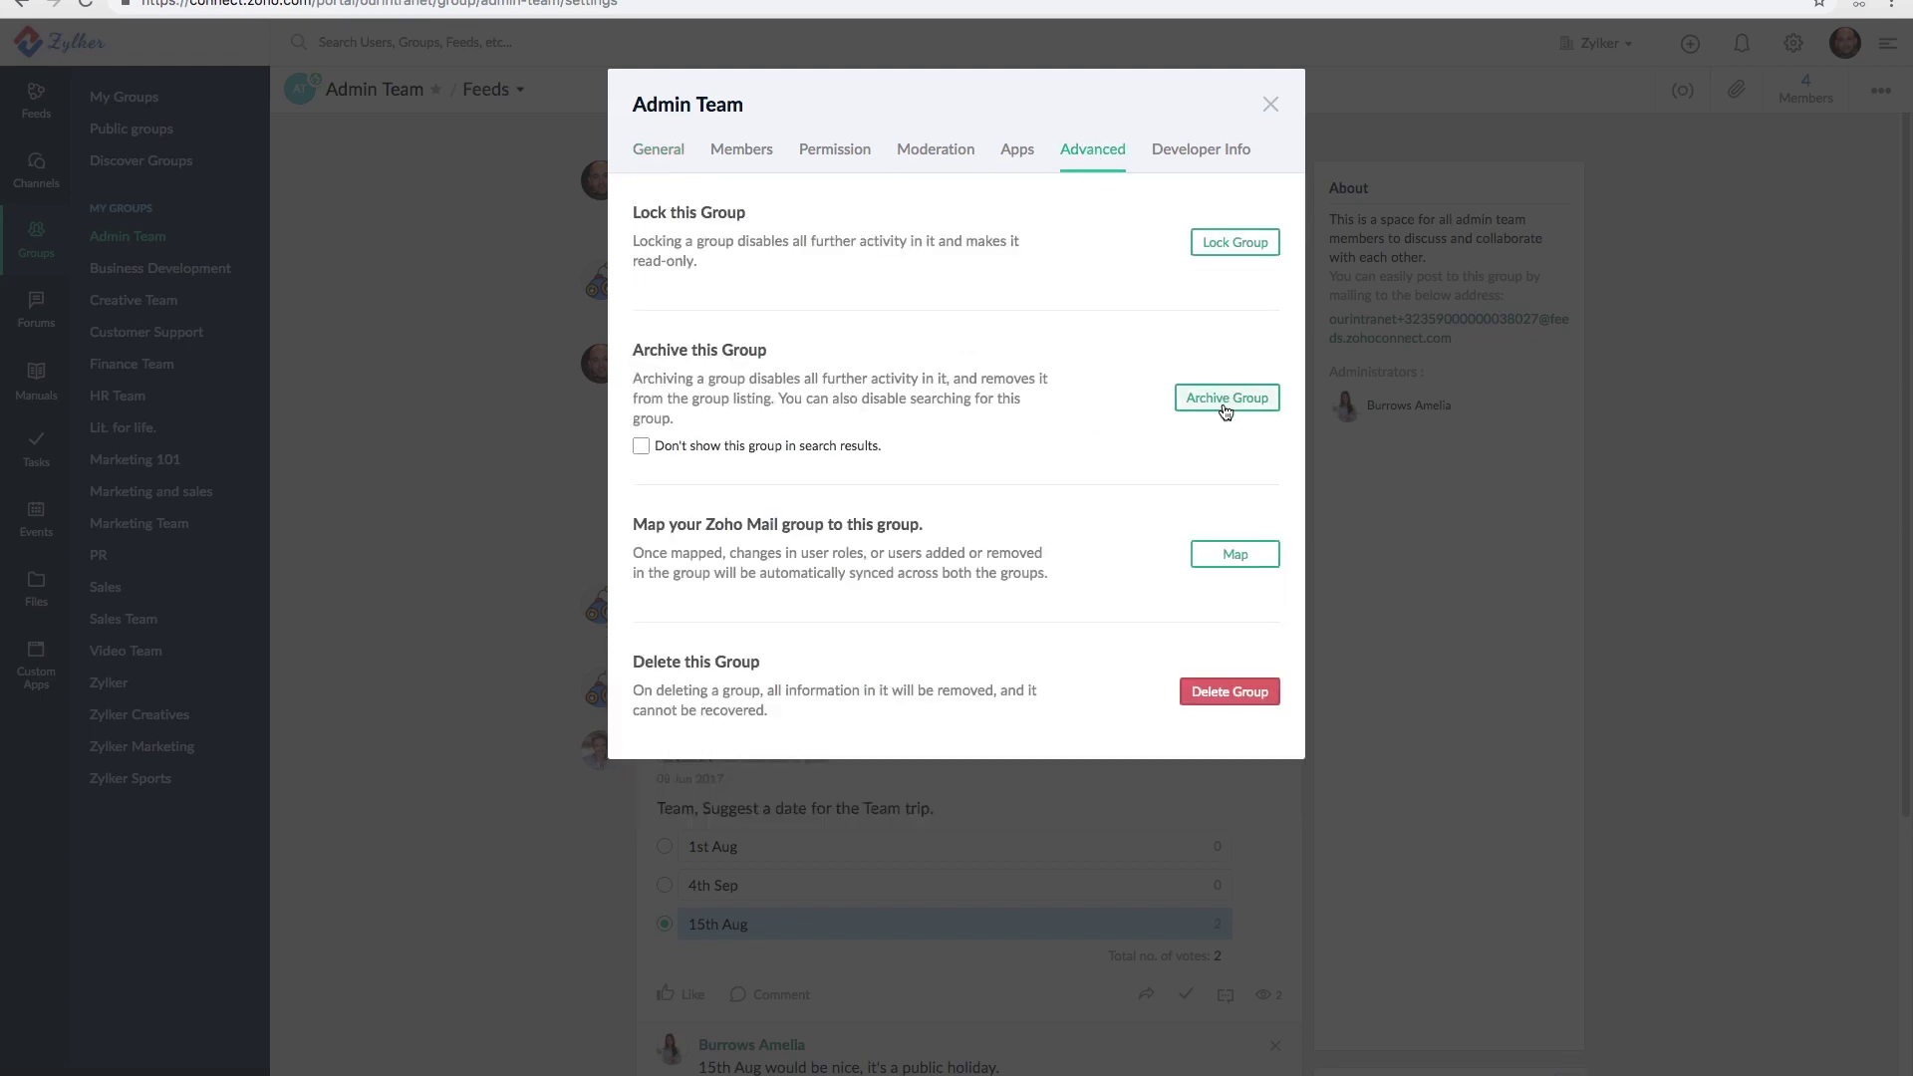
click(1271, 110)
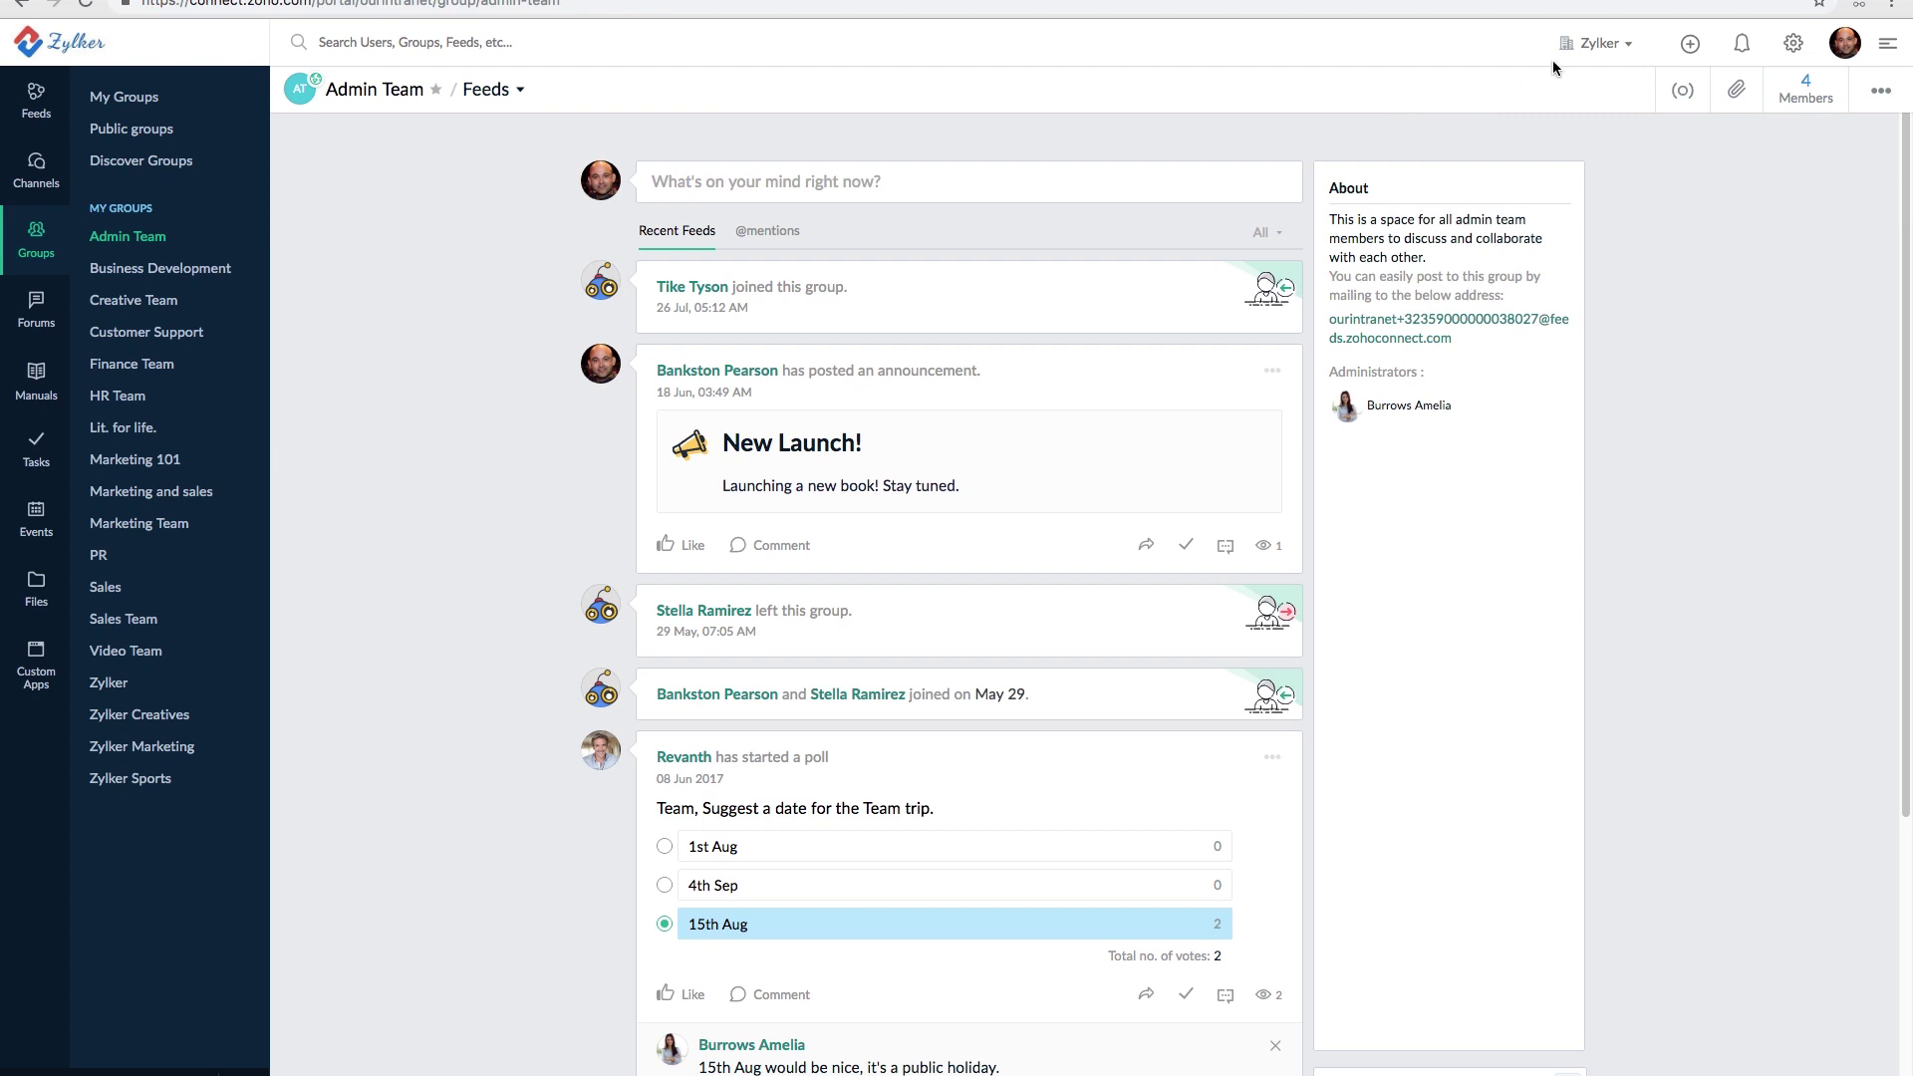
click(1886, 108)
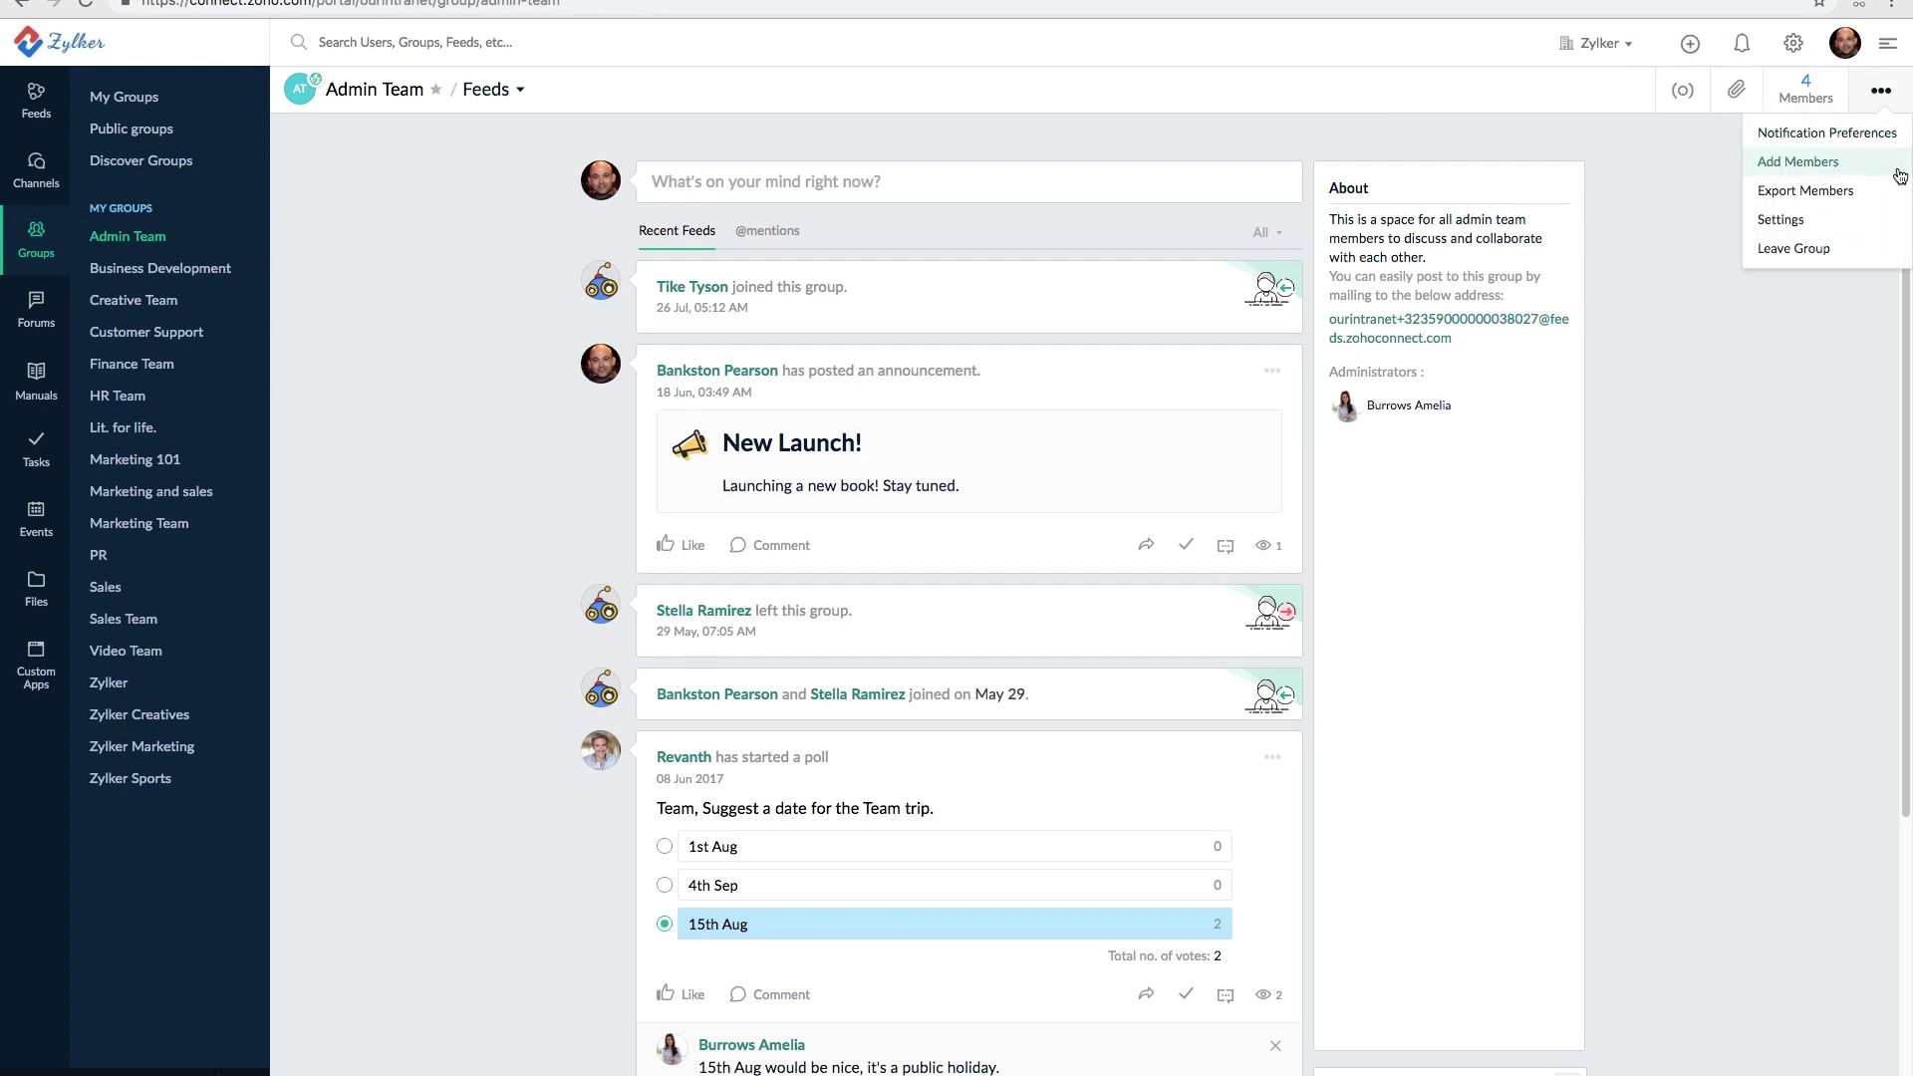
click(1786, 233)
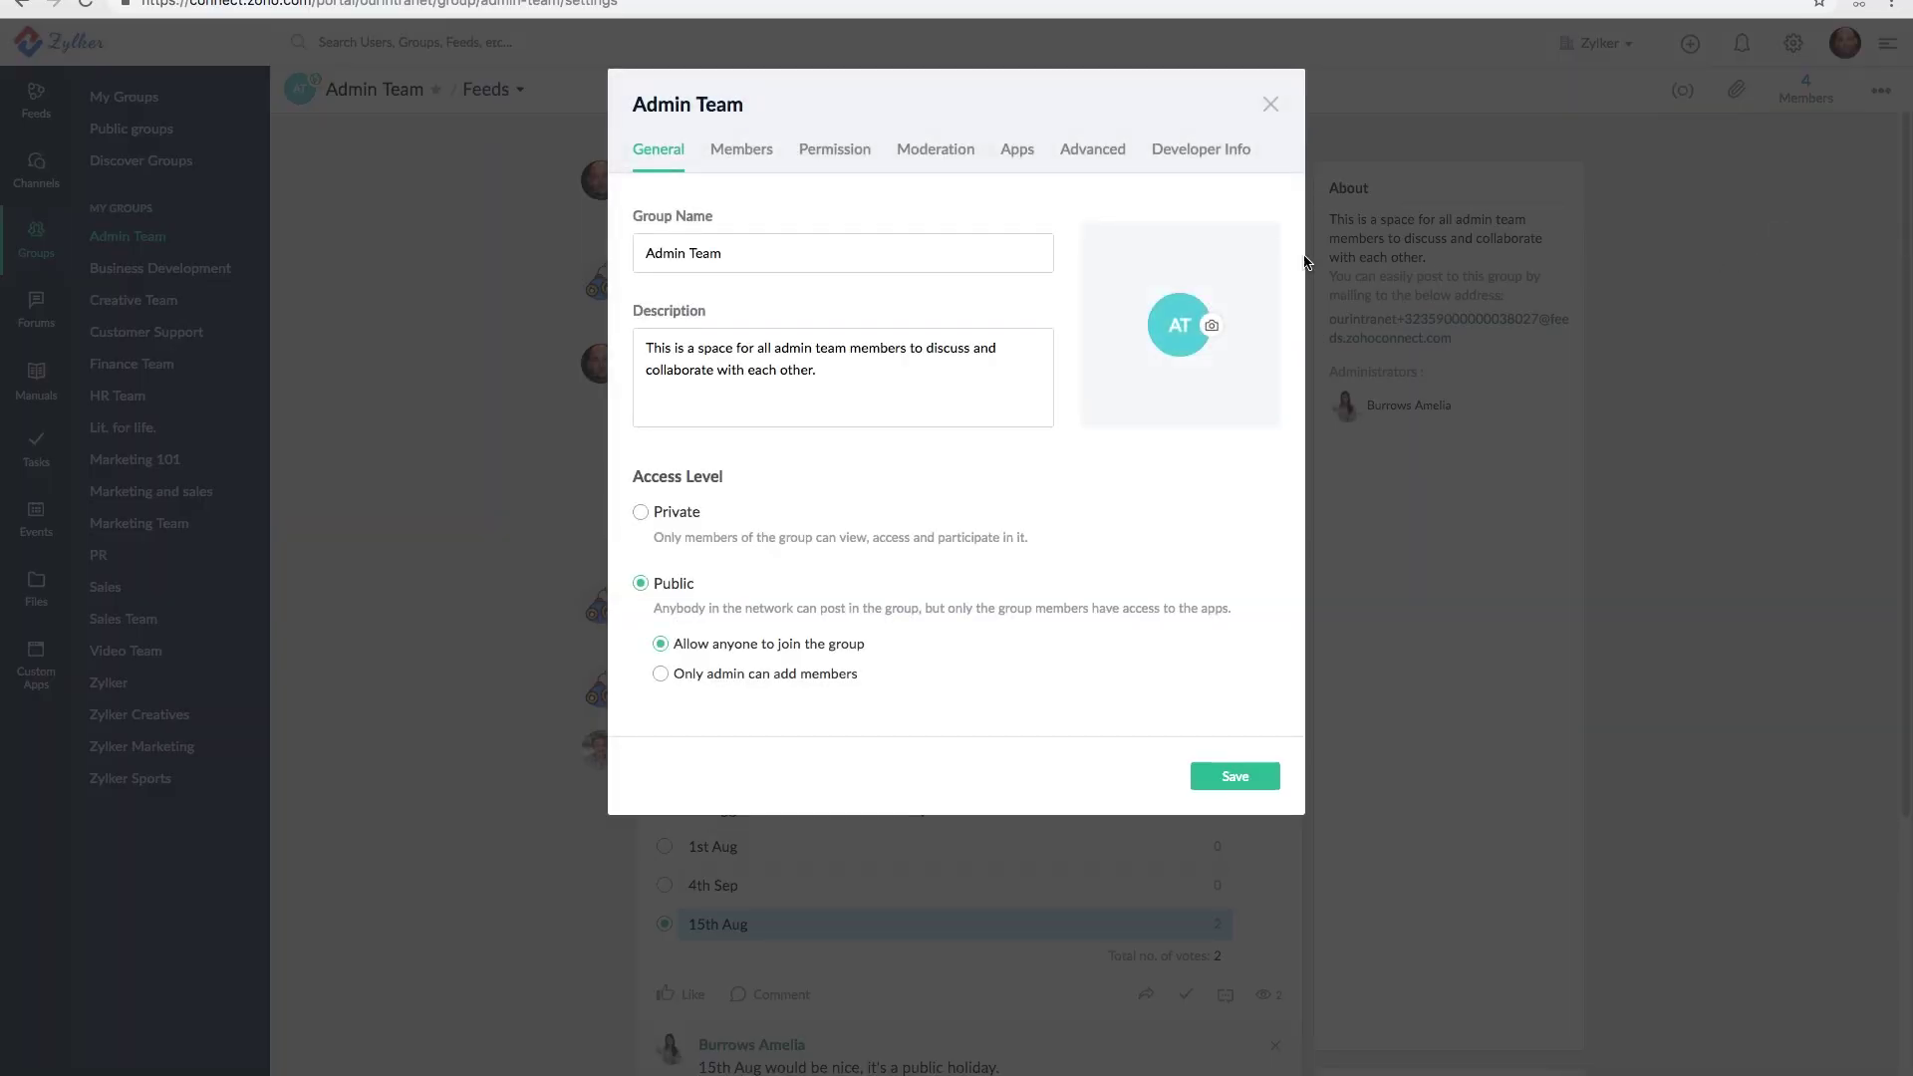
click(1086, 164)
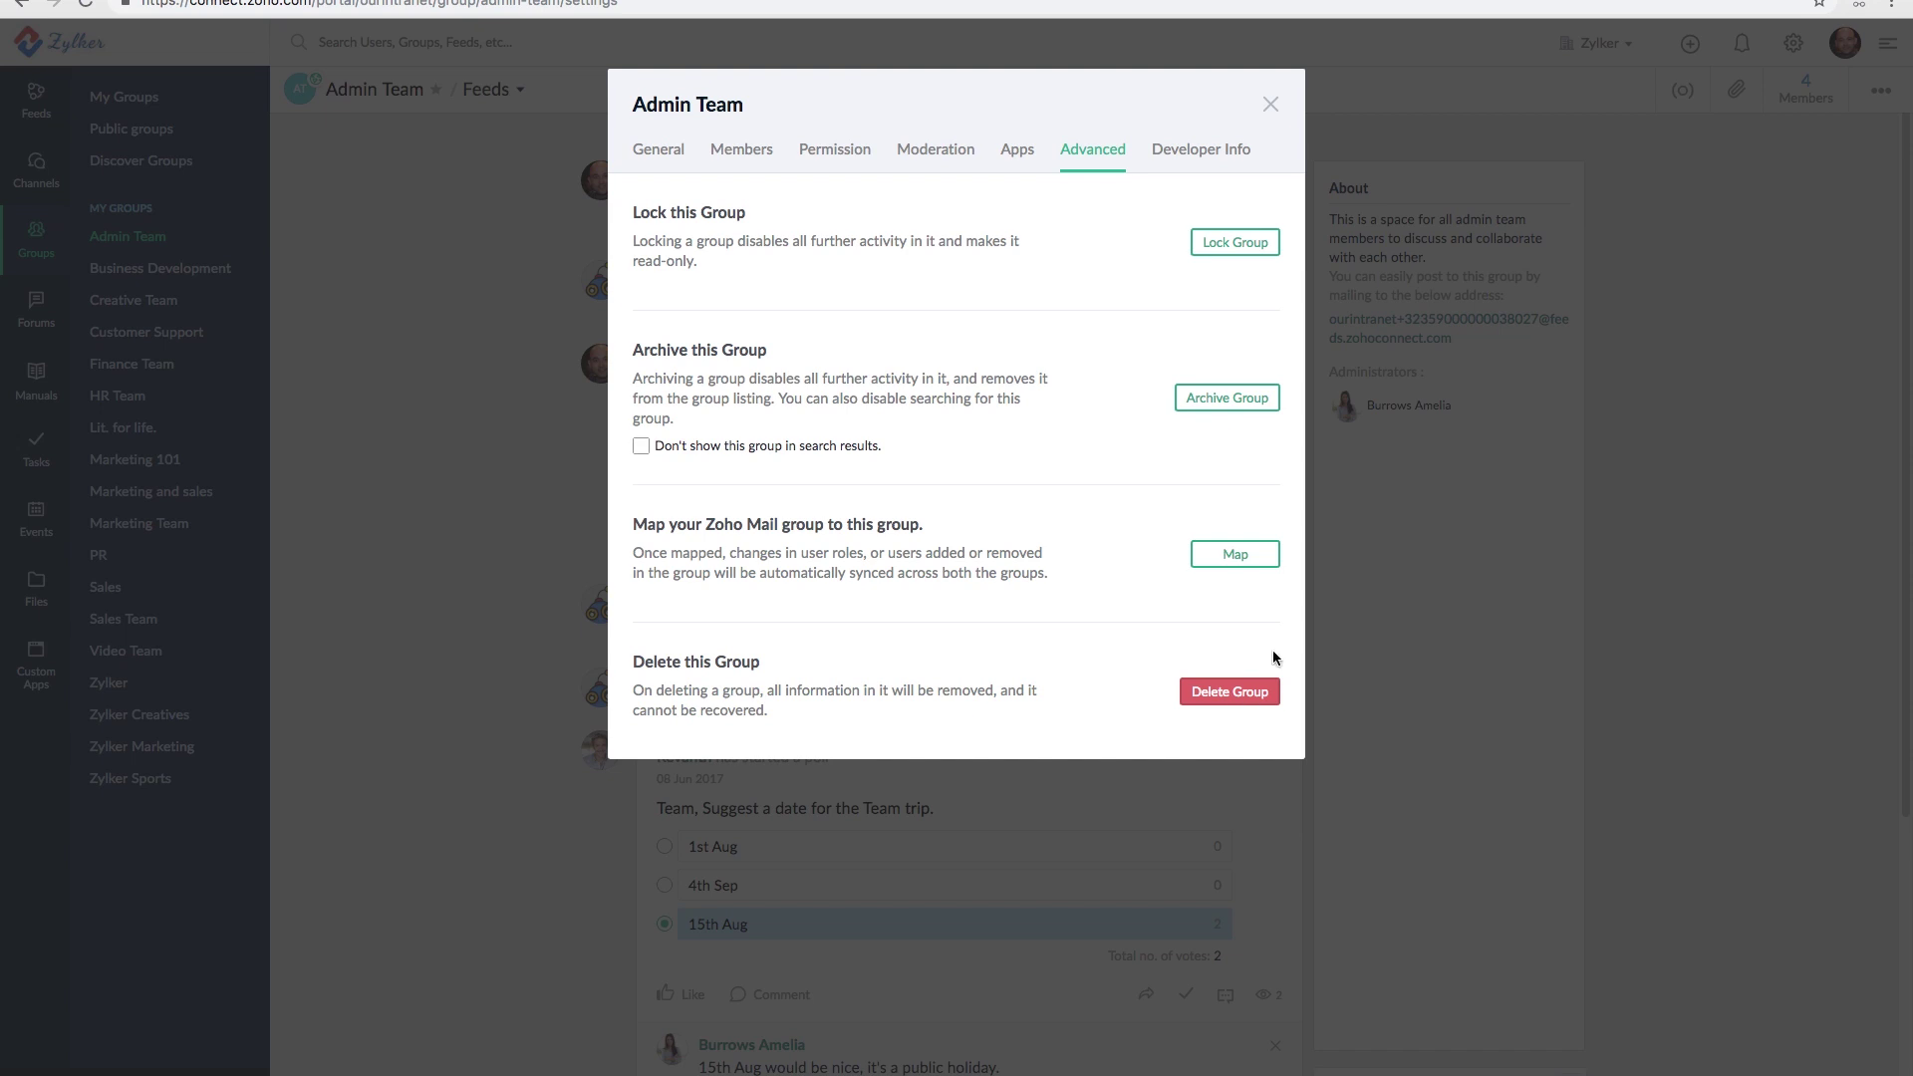
click(1270, 103)
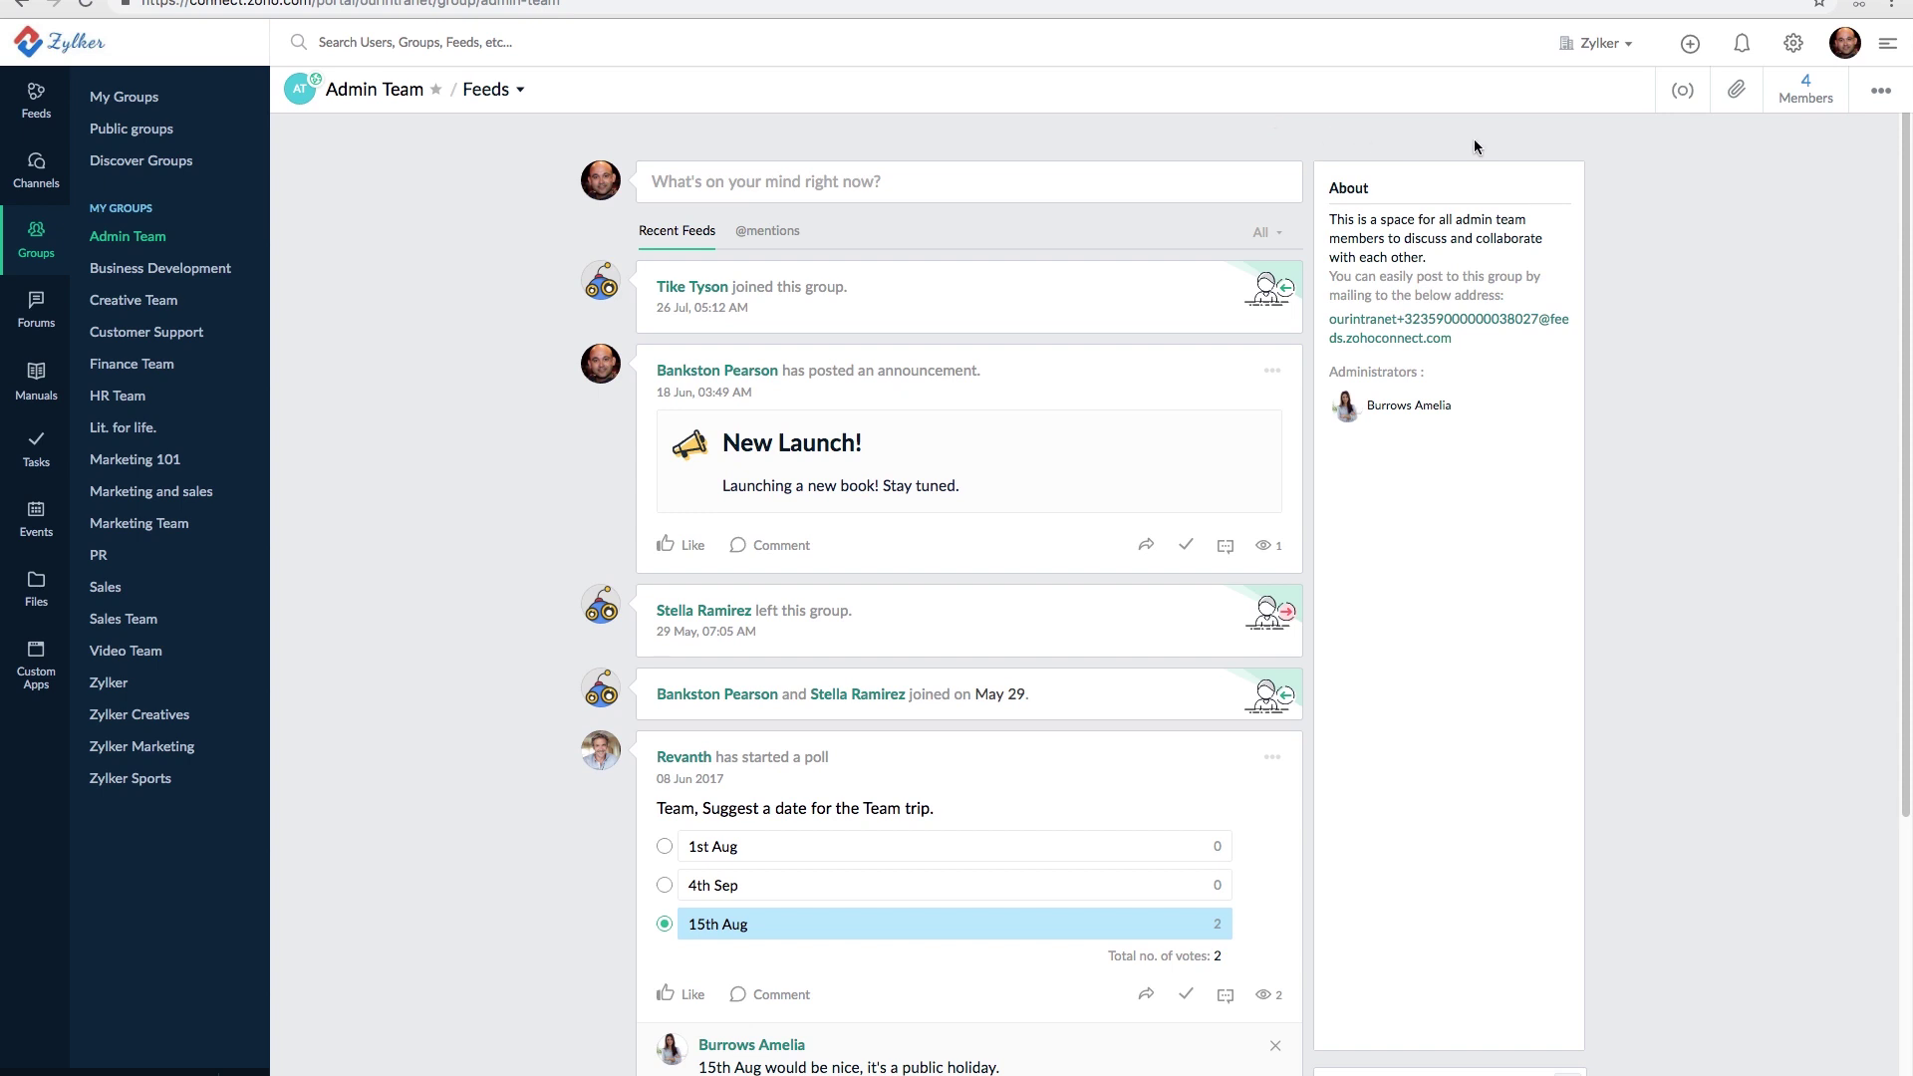
- Switch Moderation to Enabled in the Admin Team settings and close the dialog
click(1880, 98)
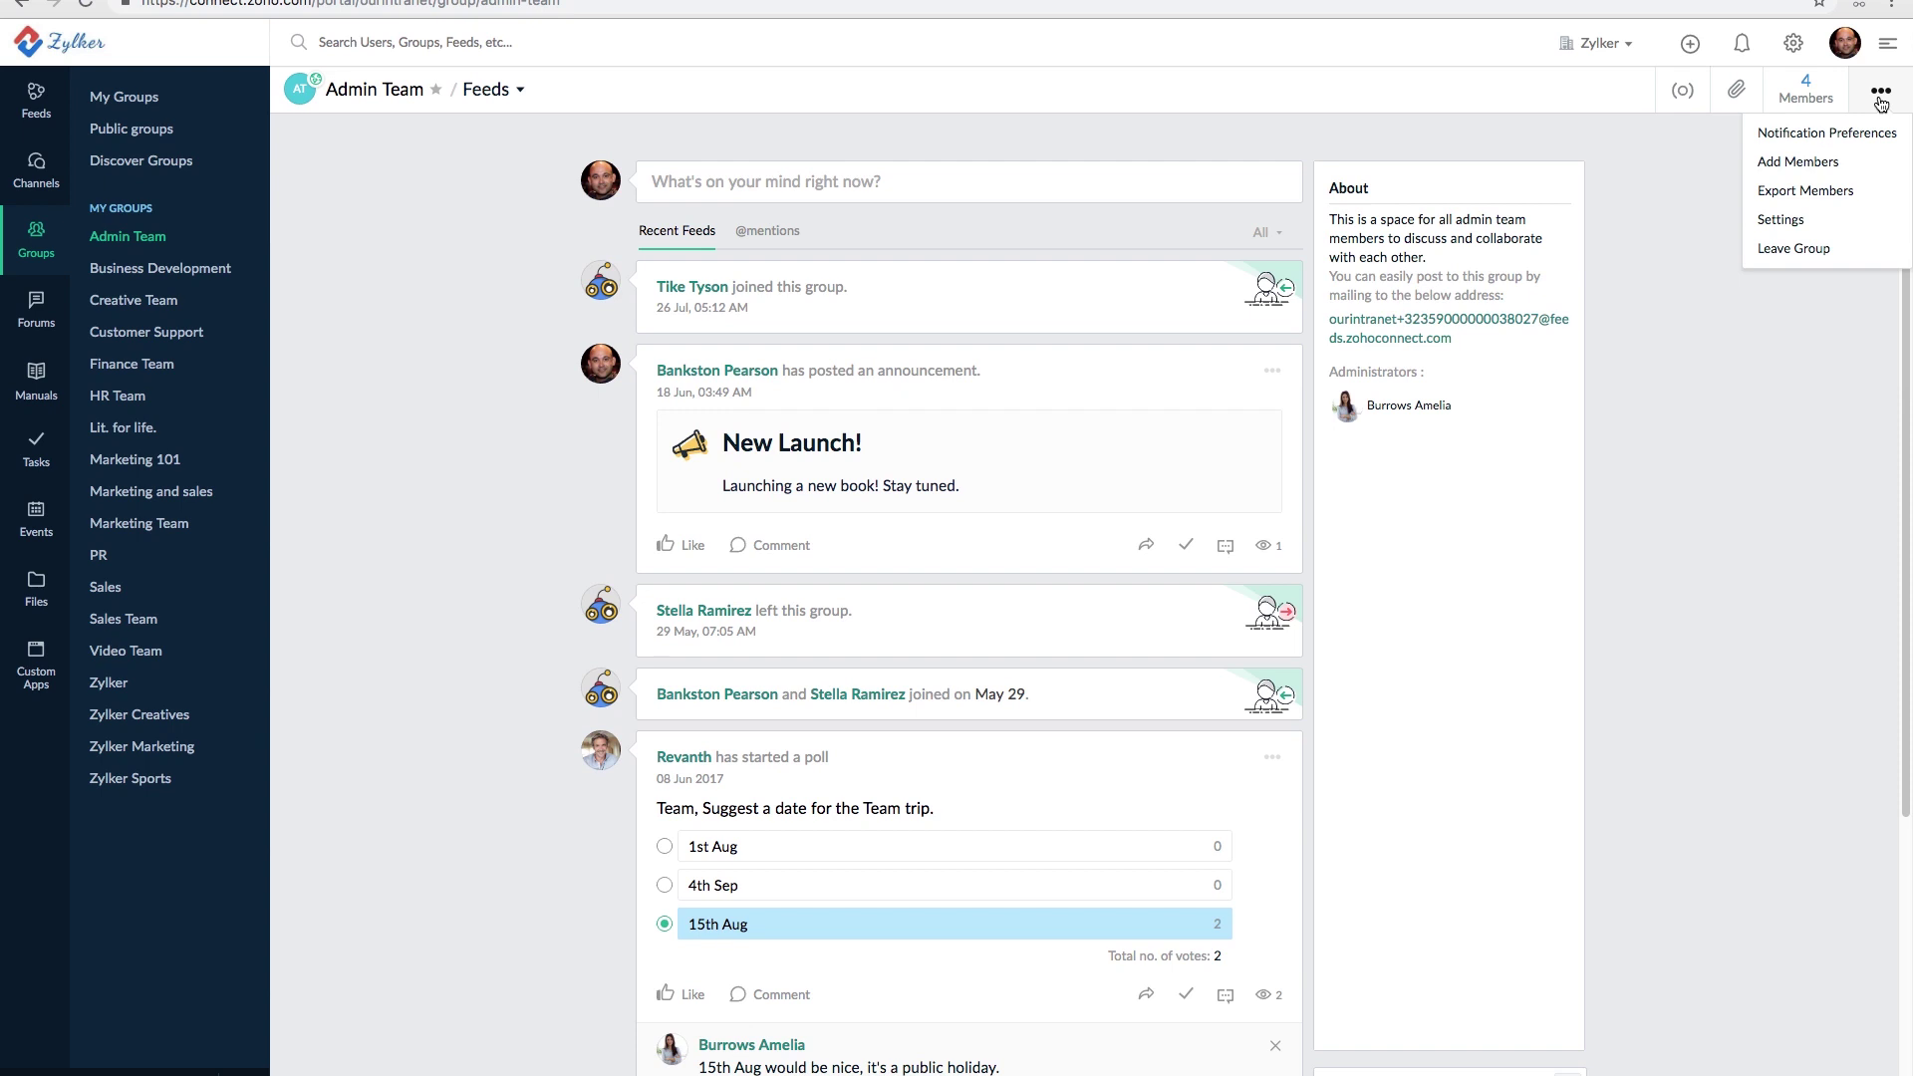
click(1785, 223)
click(953, 171)
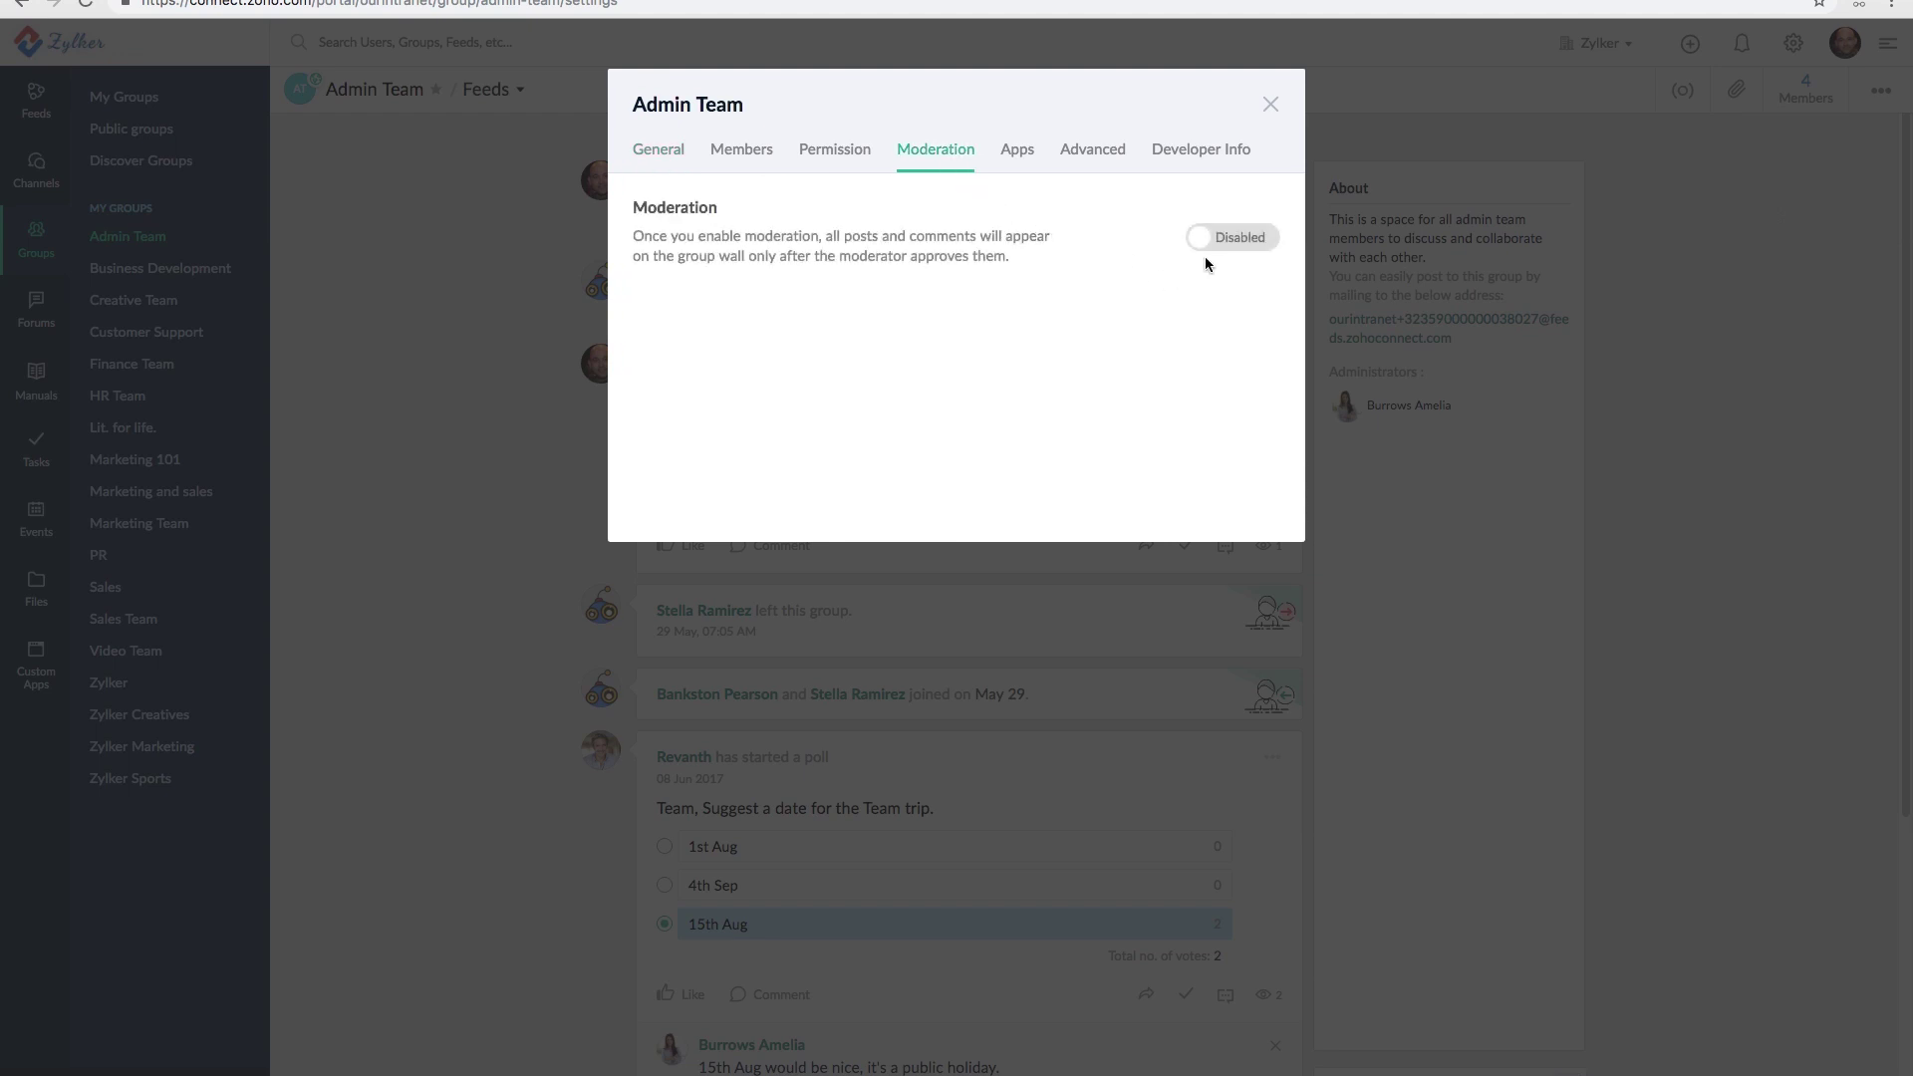
click(1231, 249)
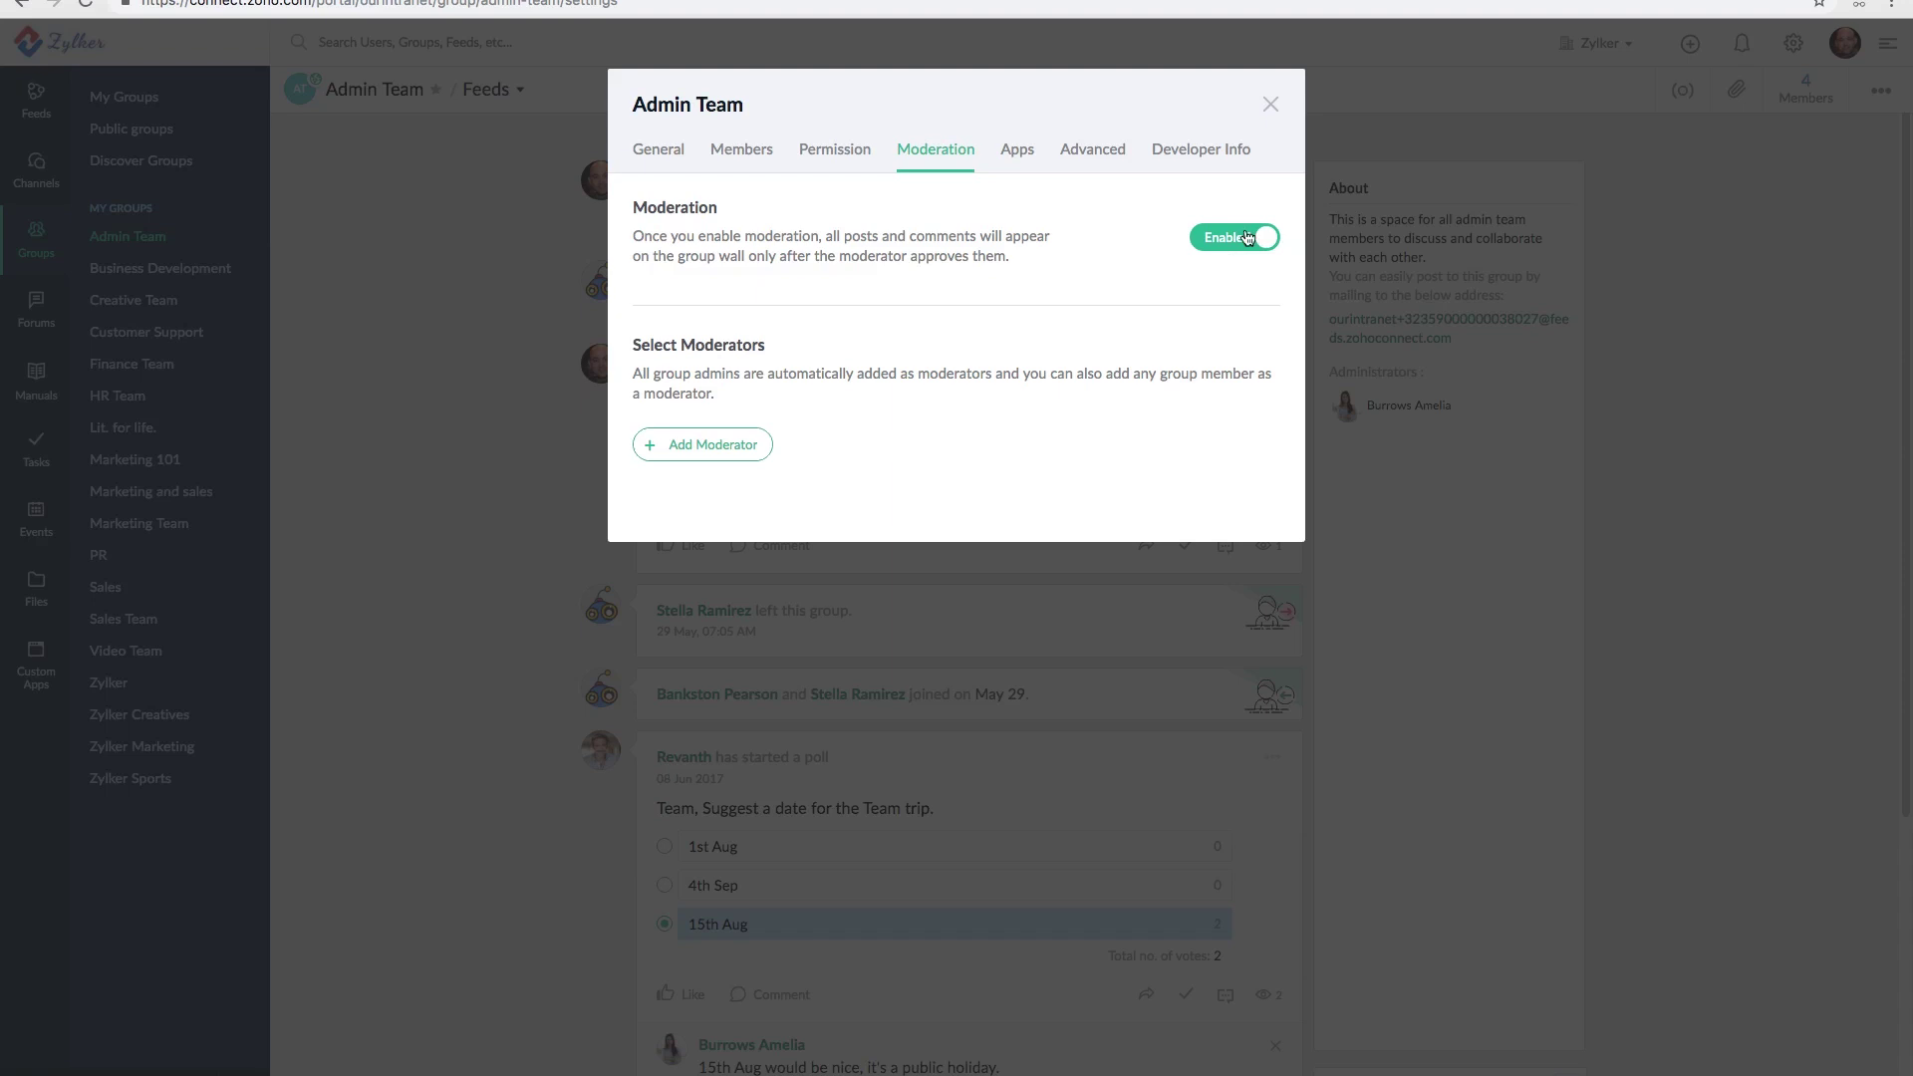
click(1271, 106)
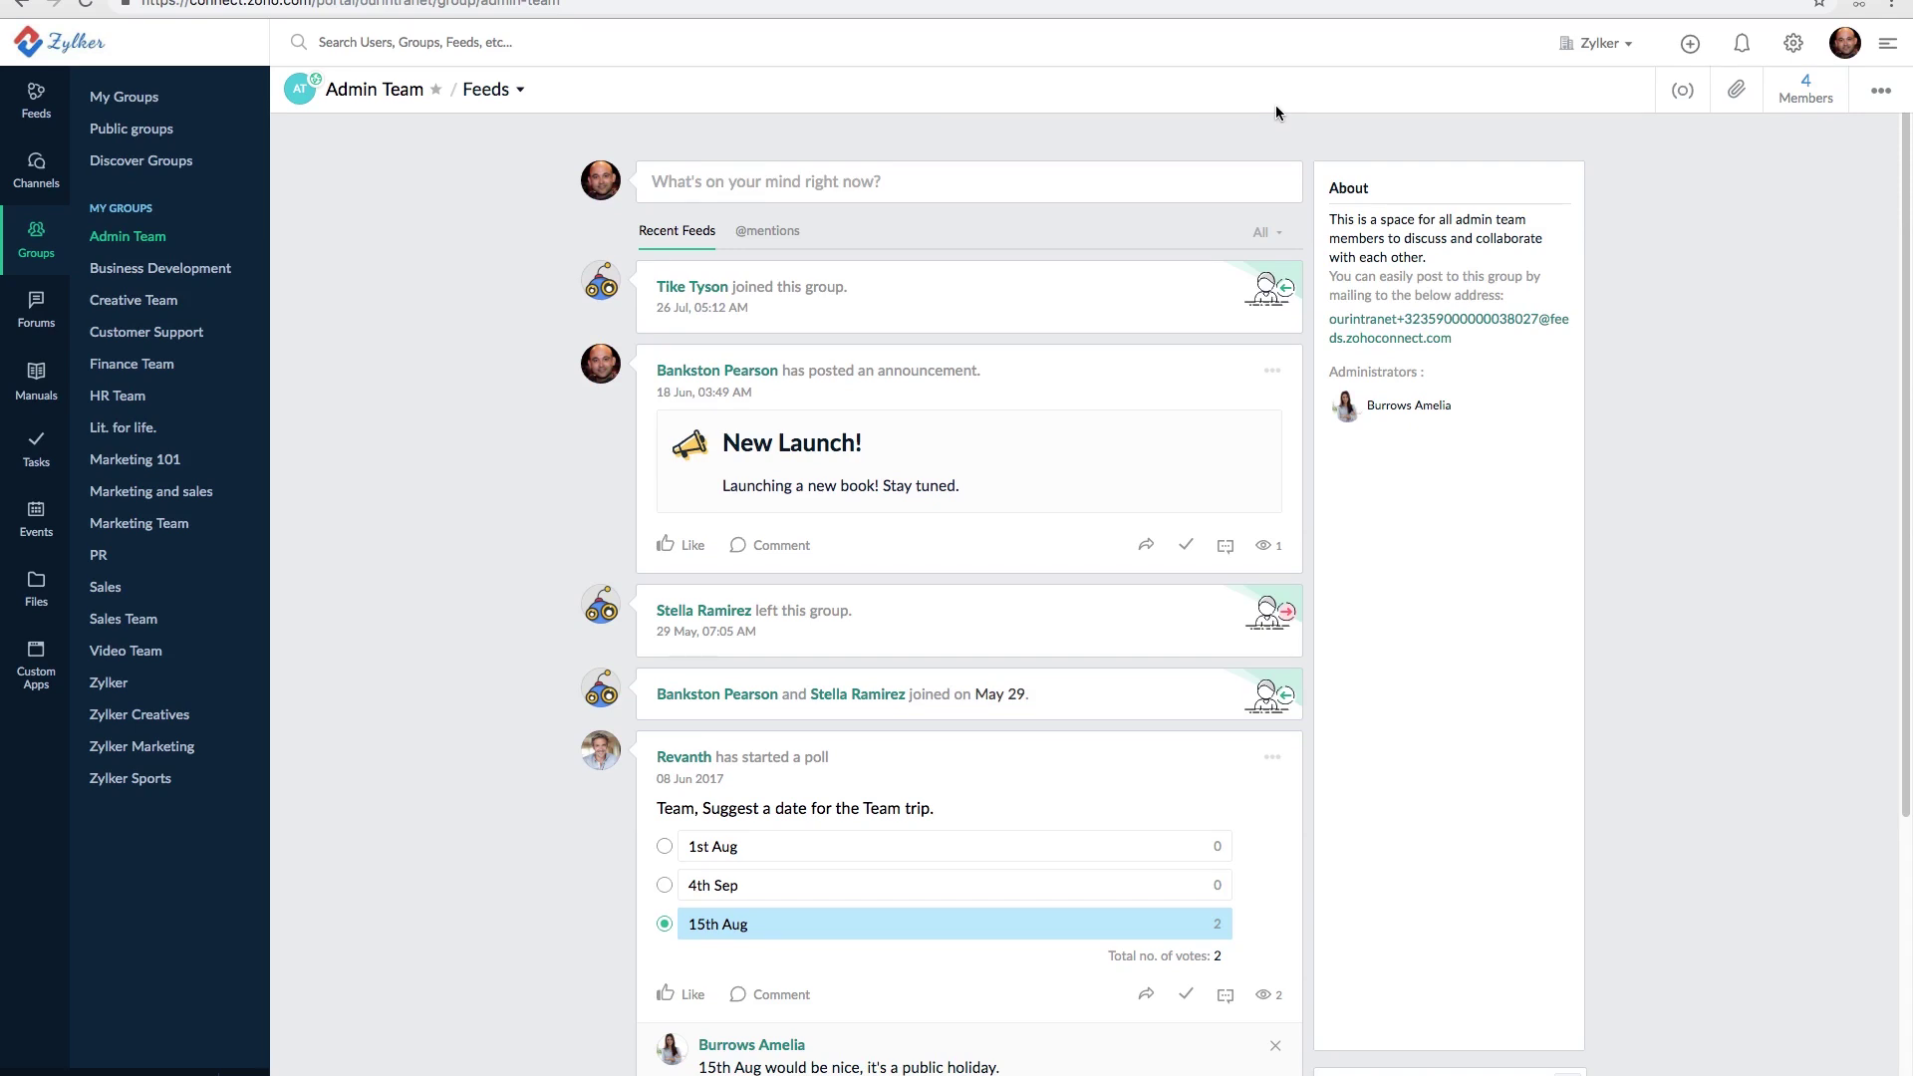
- Make a group member an Admin Team moderator, then open the Members list
click(1878, 97)
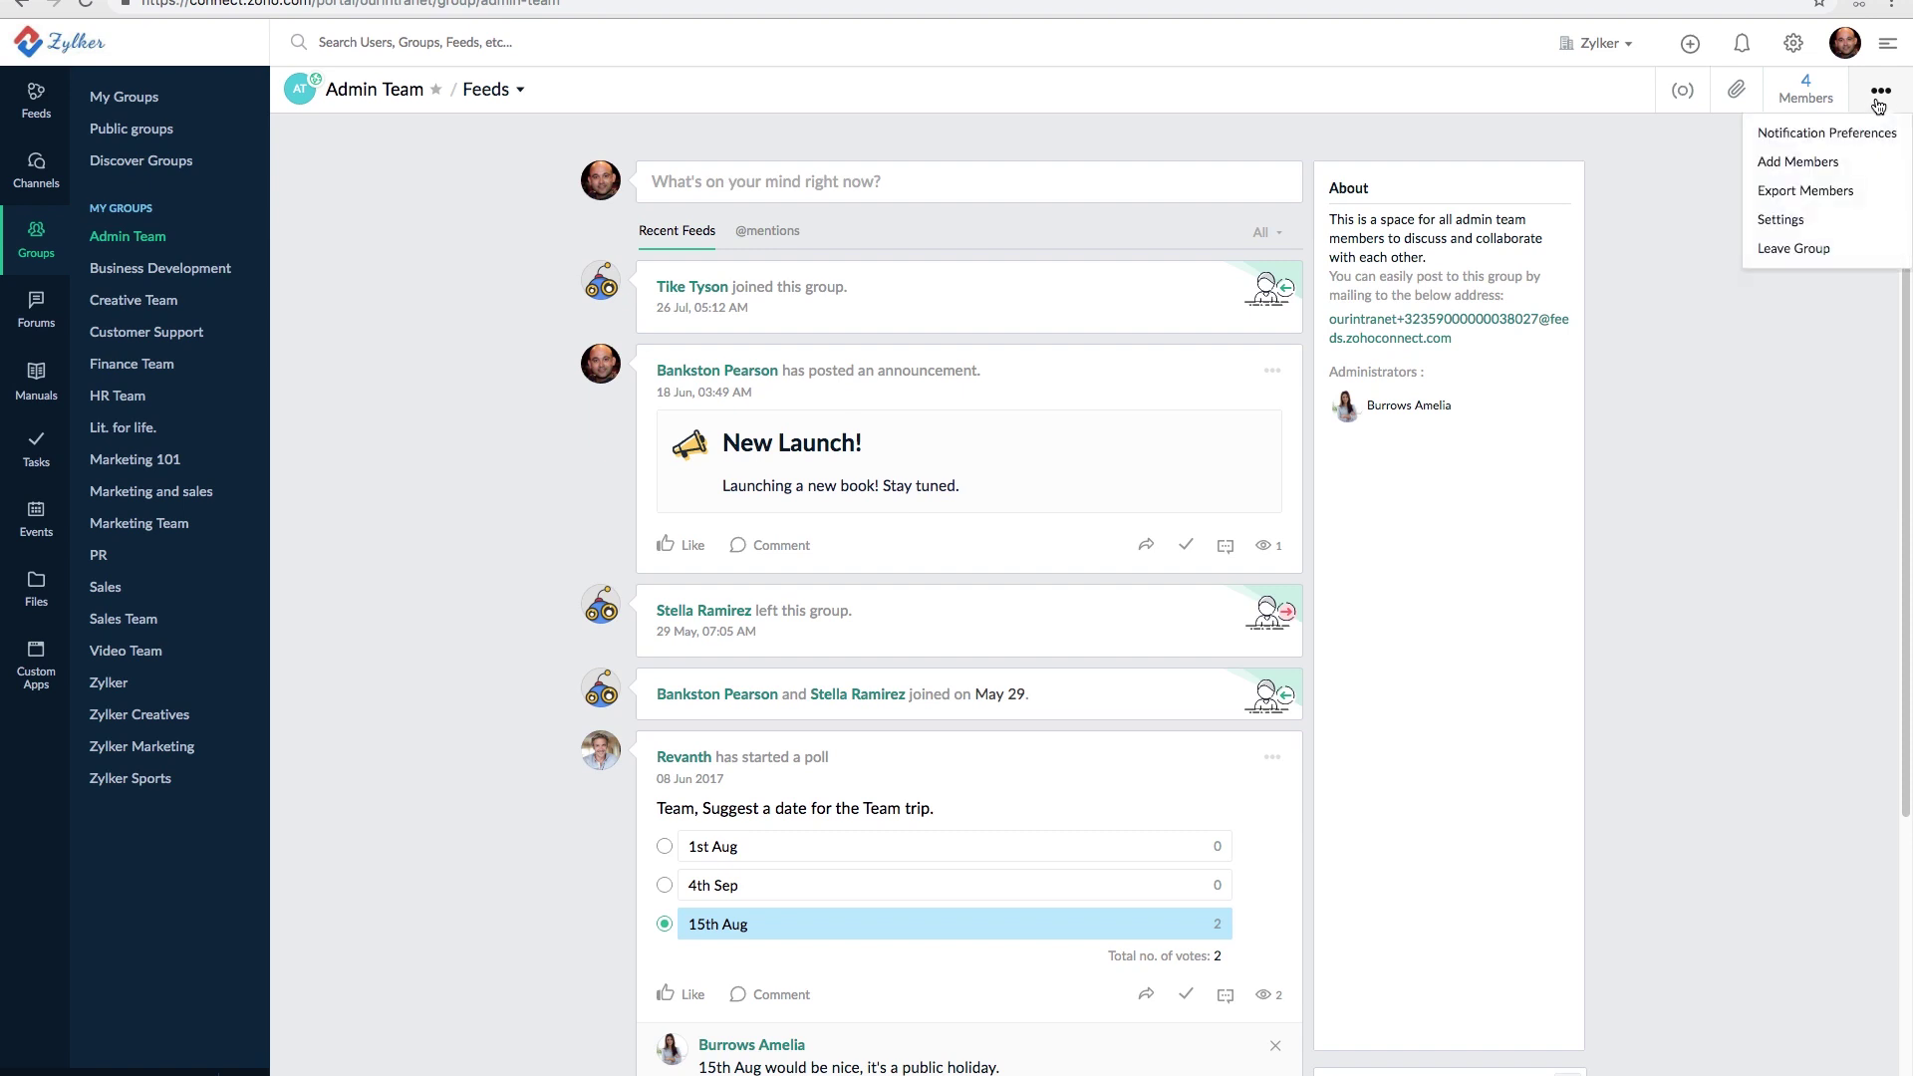
click(1788, 221)
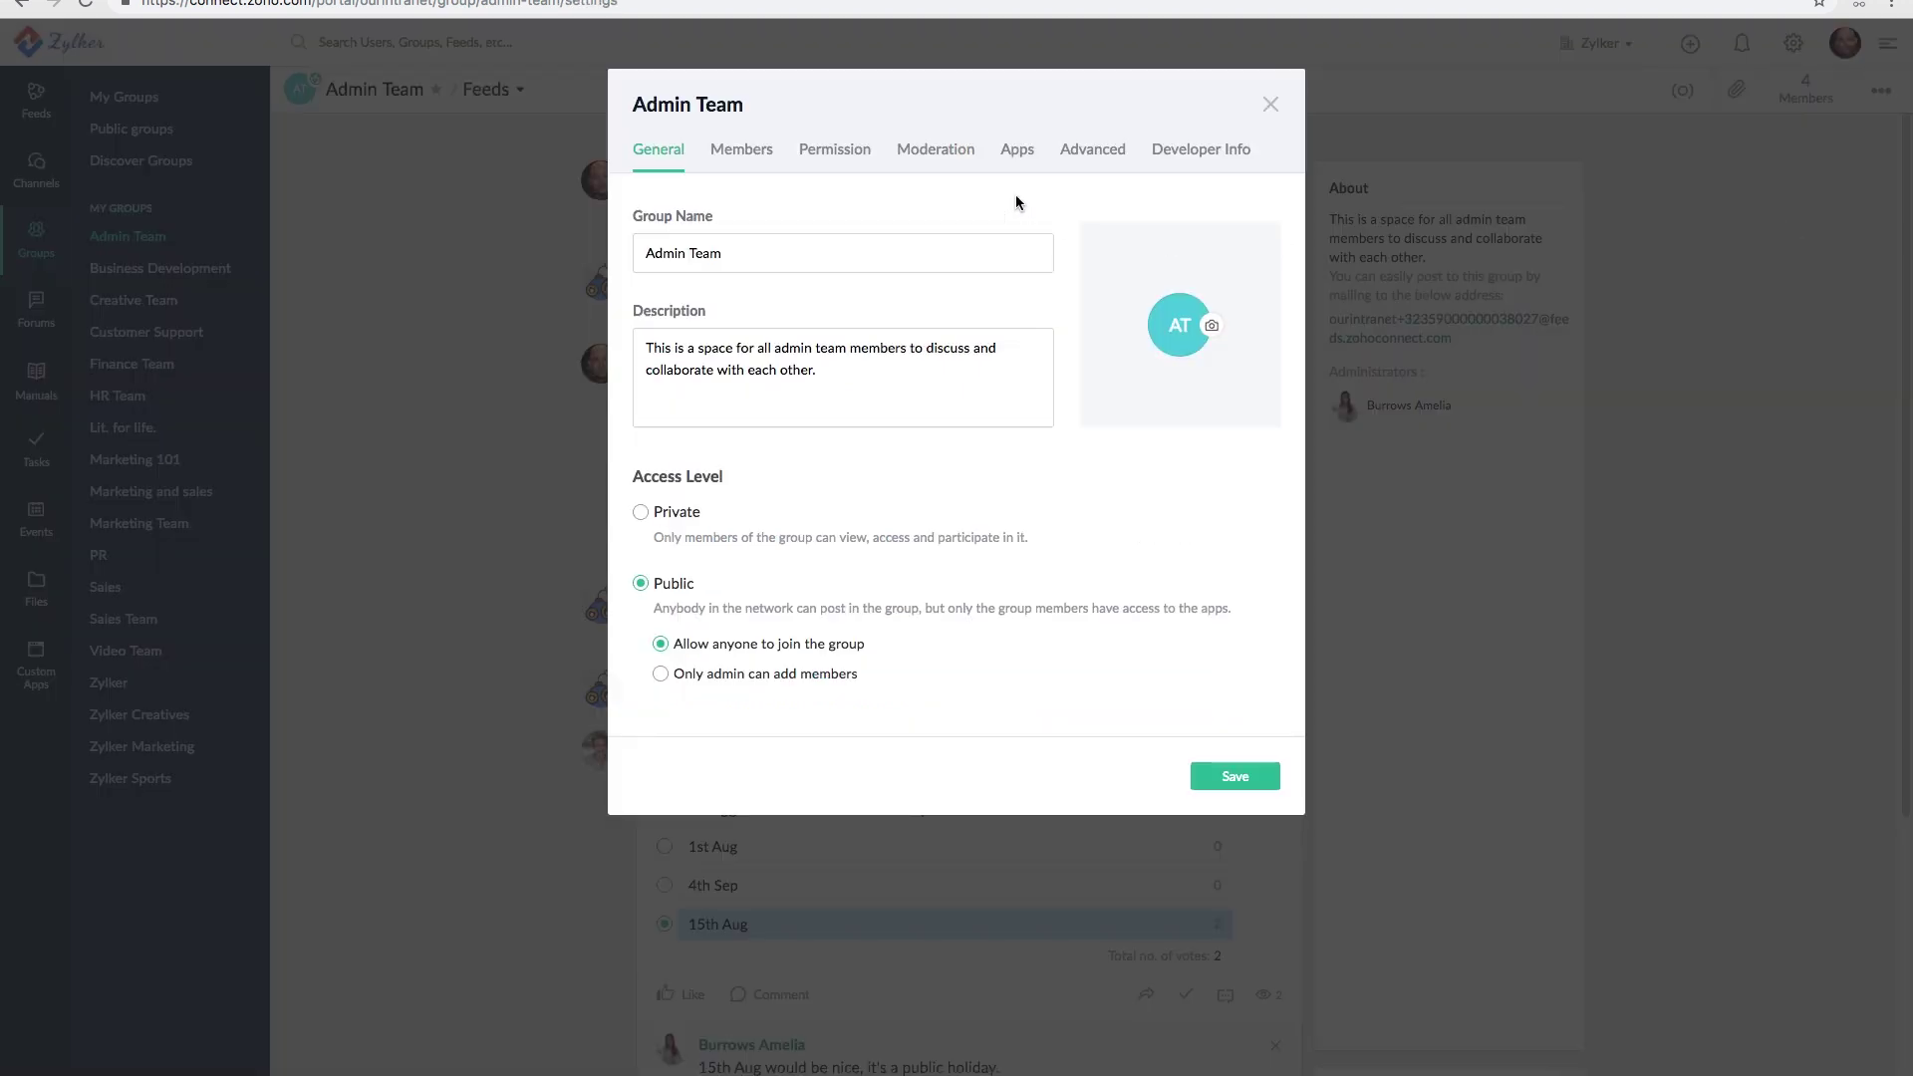
click(937, 151)
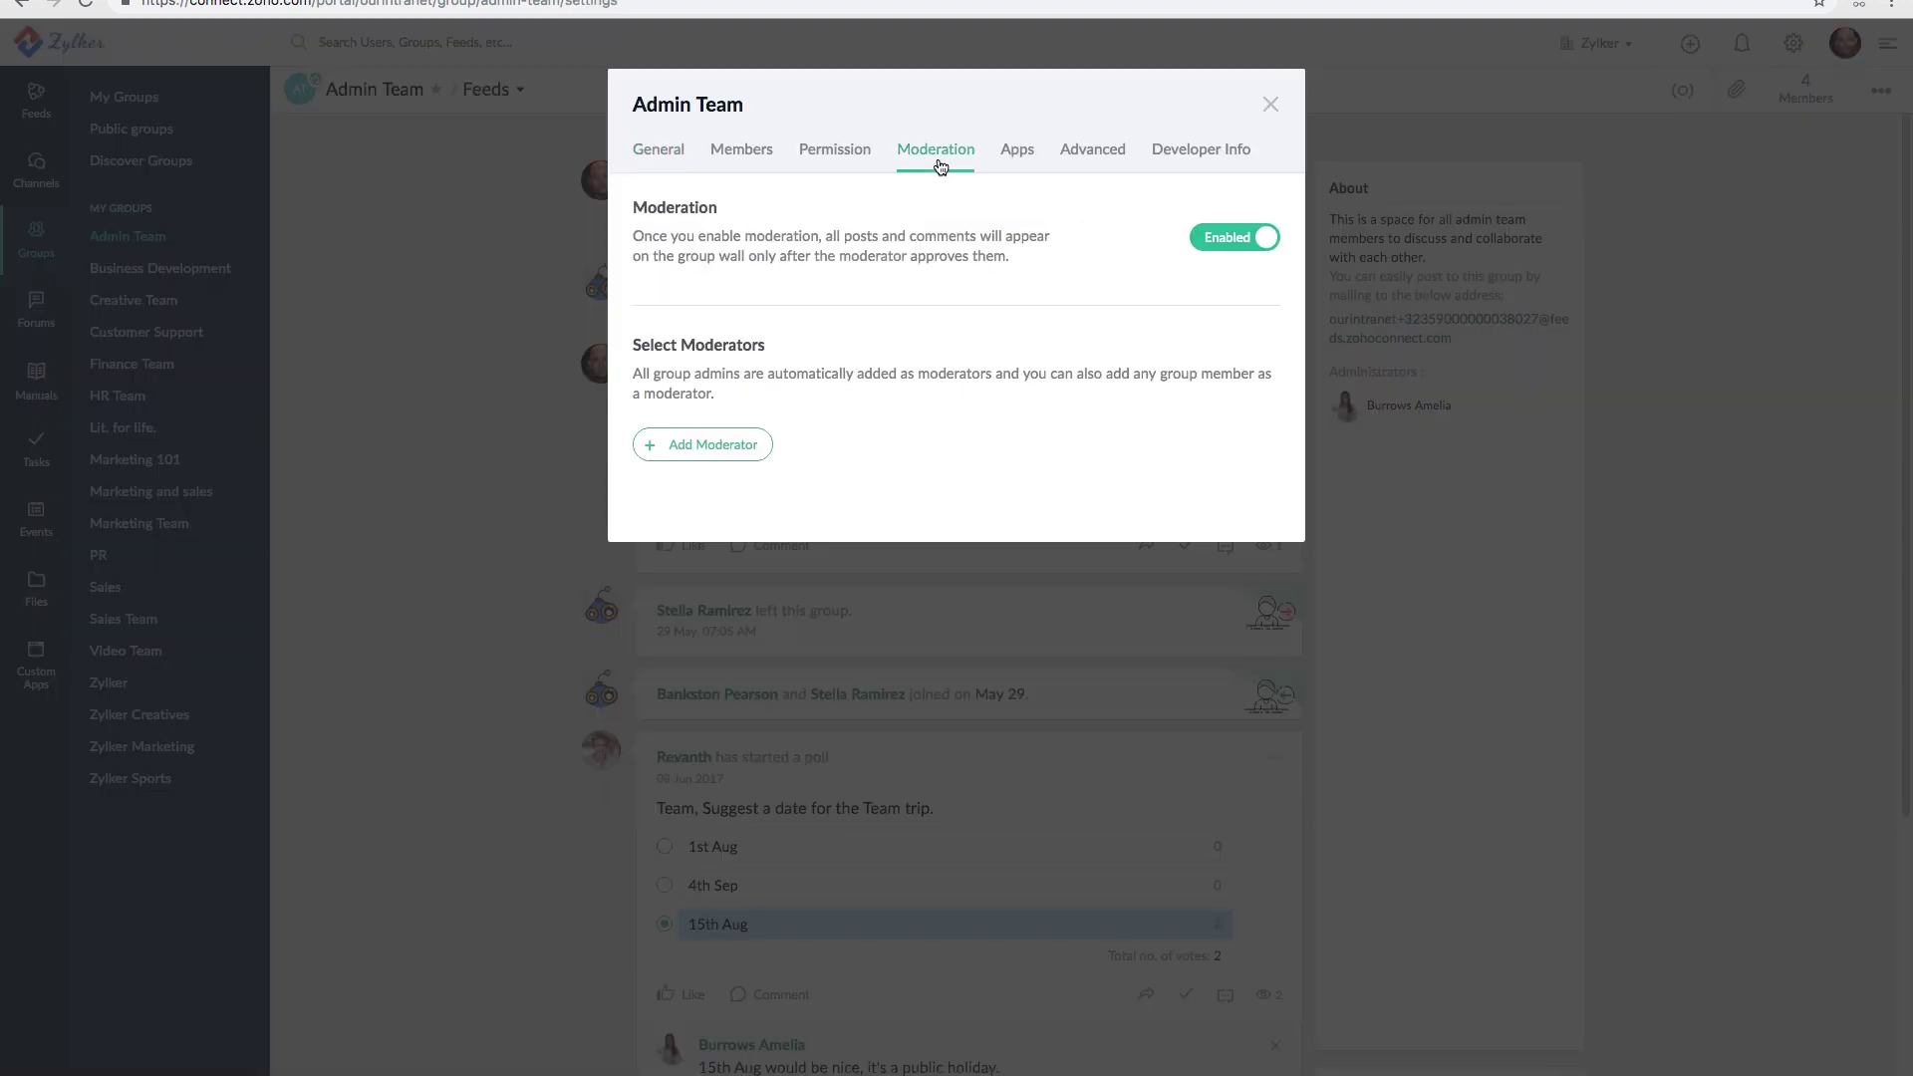
click(685, 454)
click(702, 405)
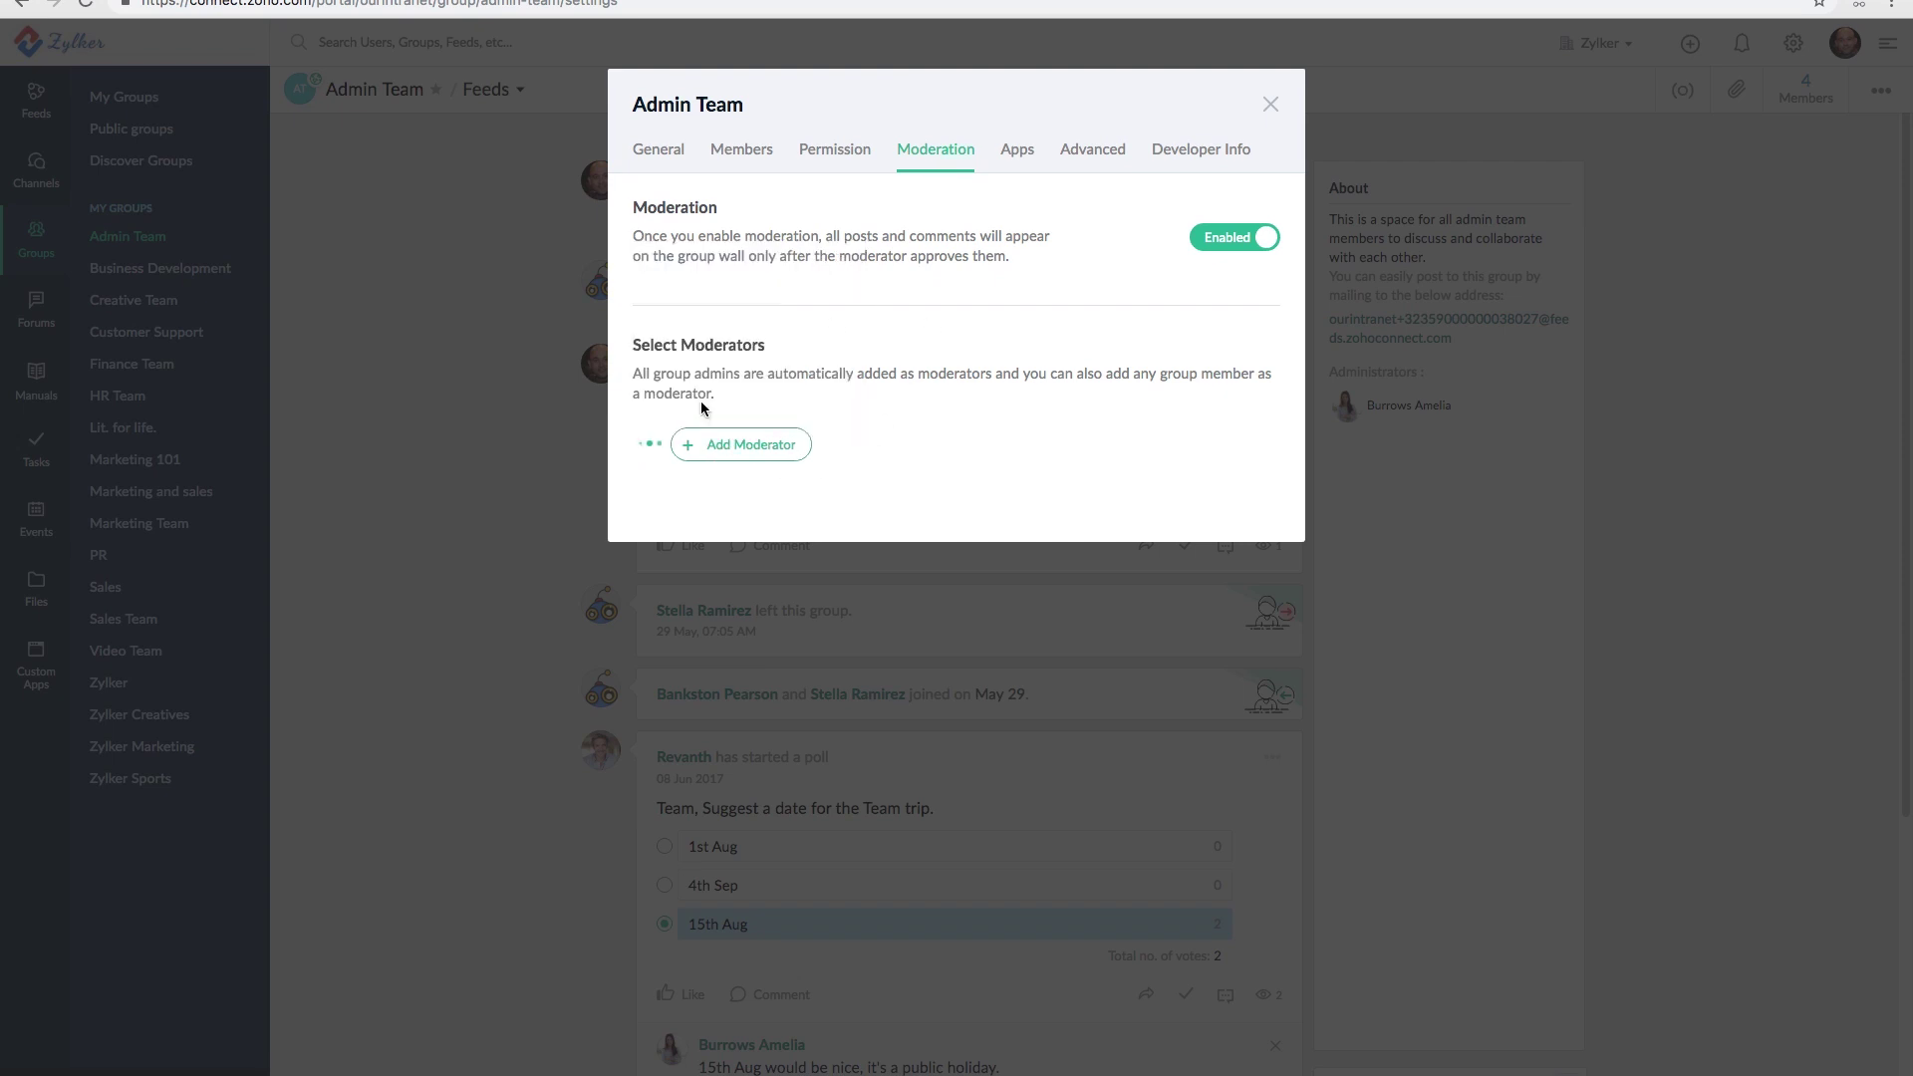
click(1272, 104)
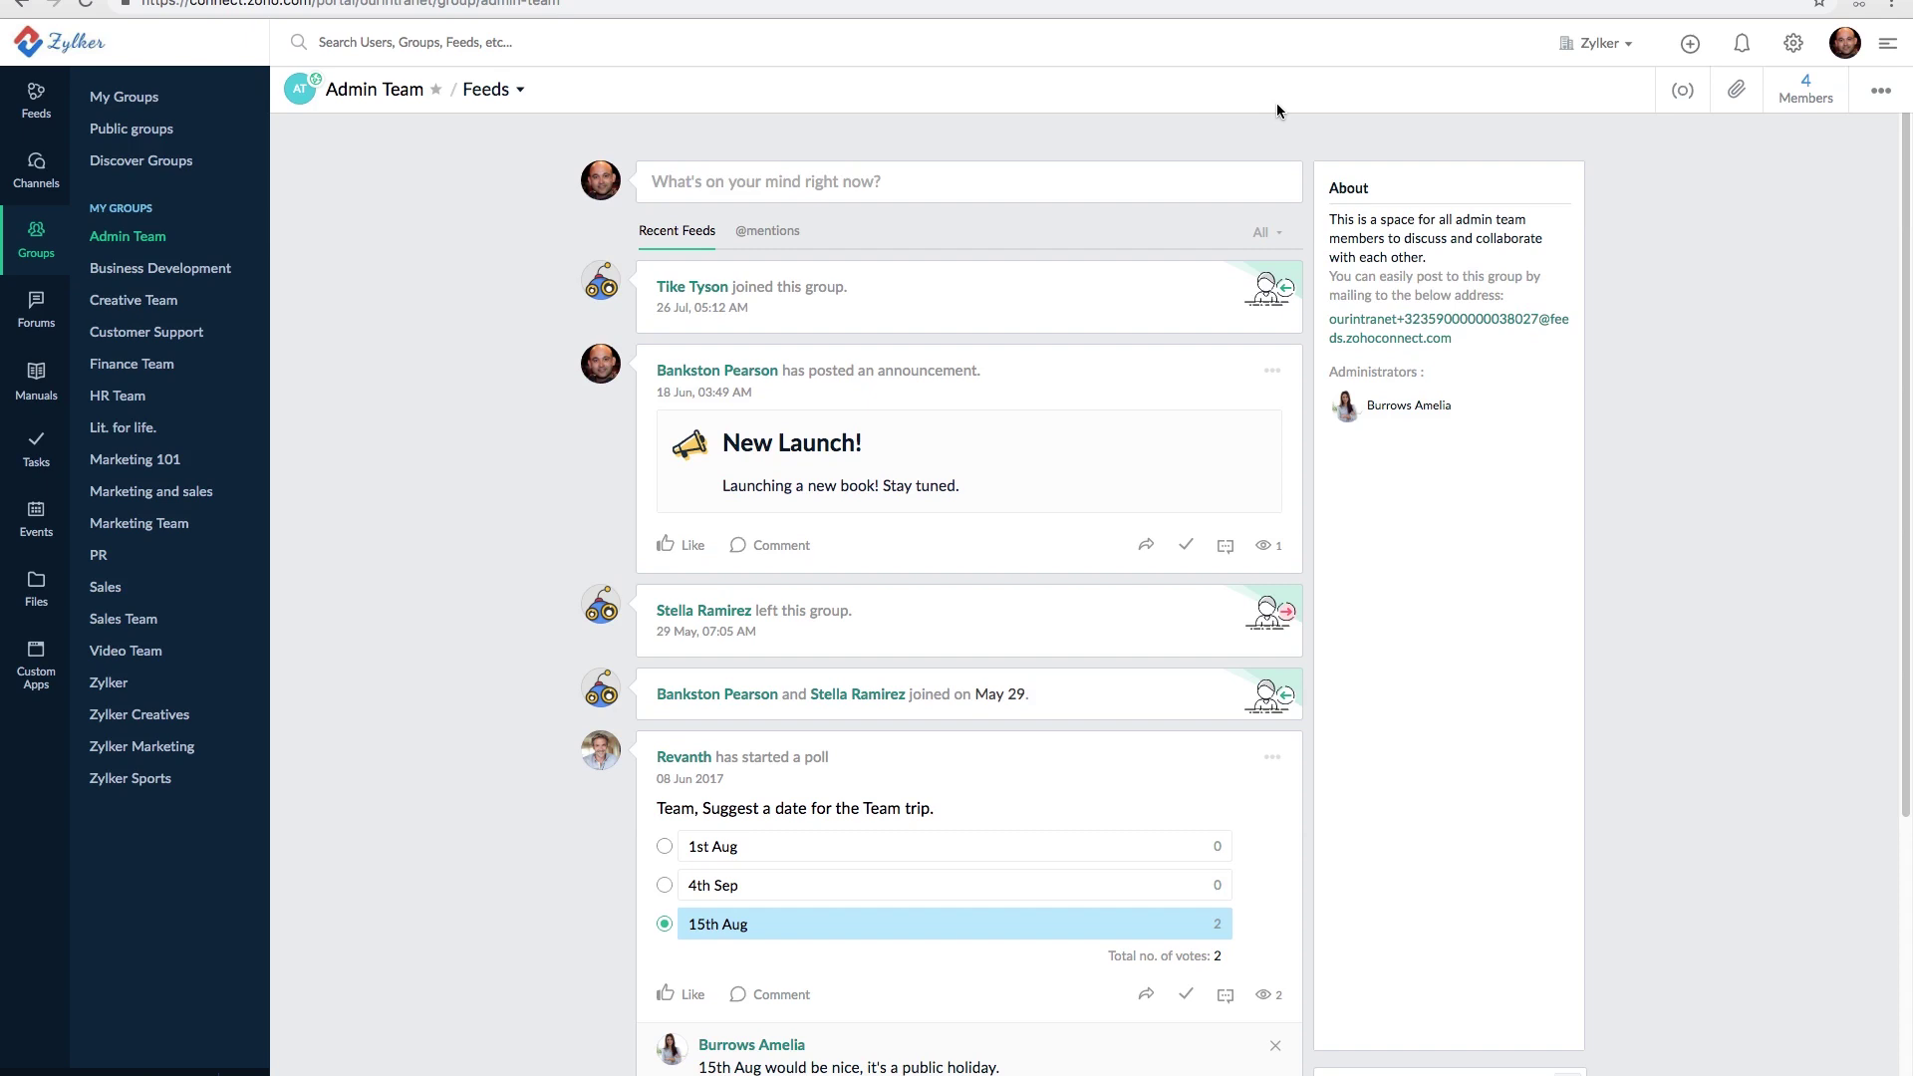
click(1807, 96)
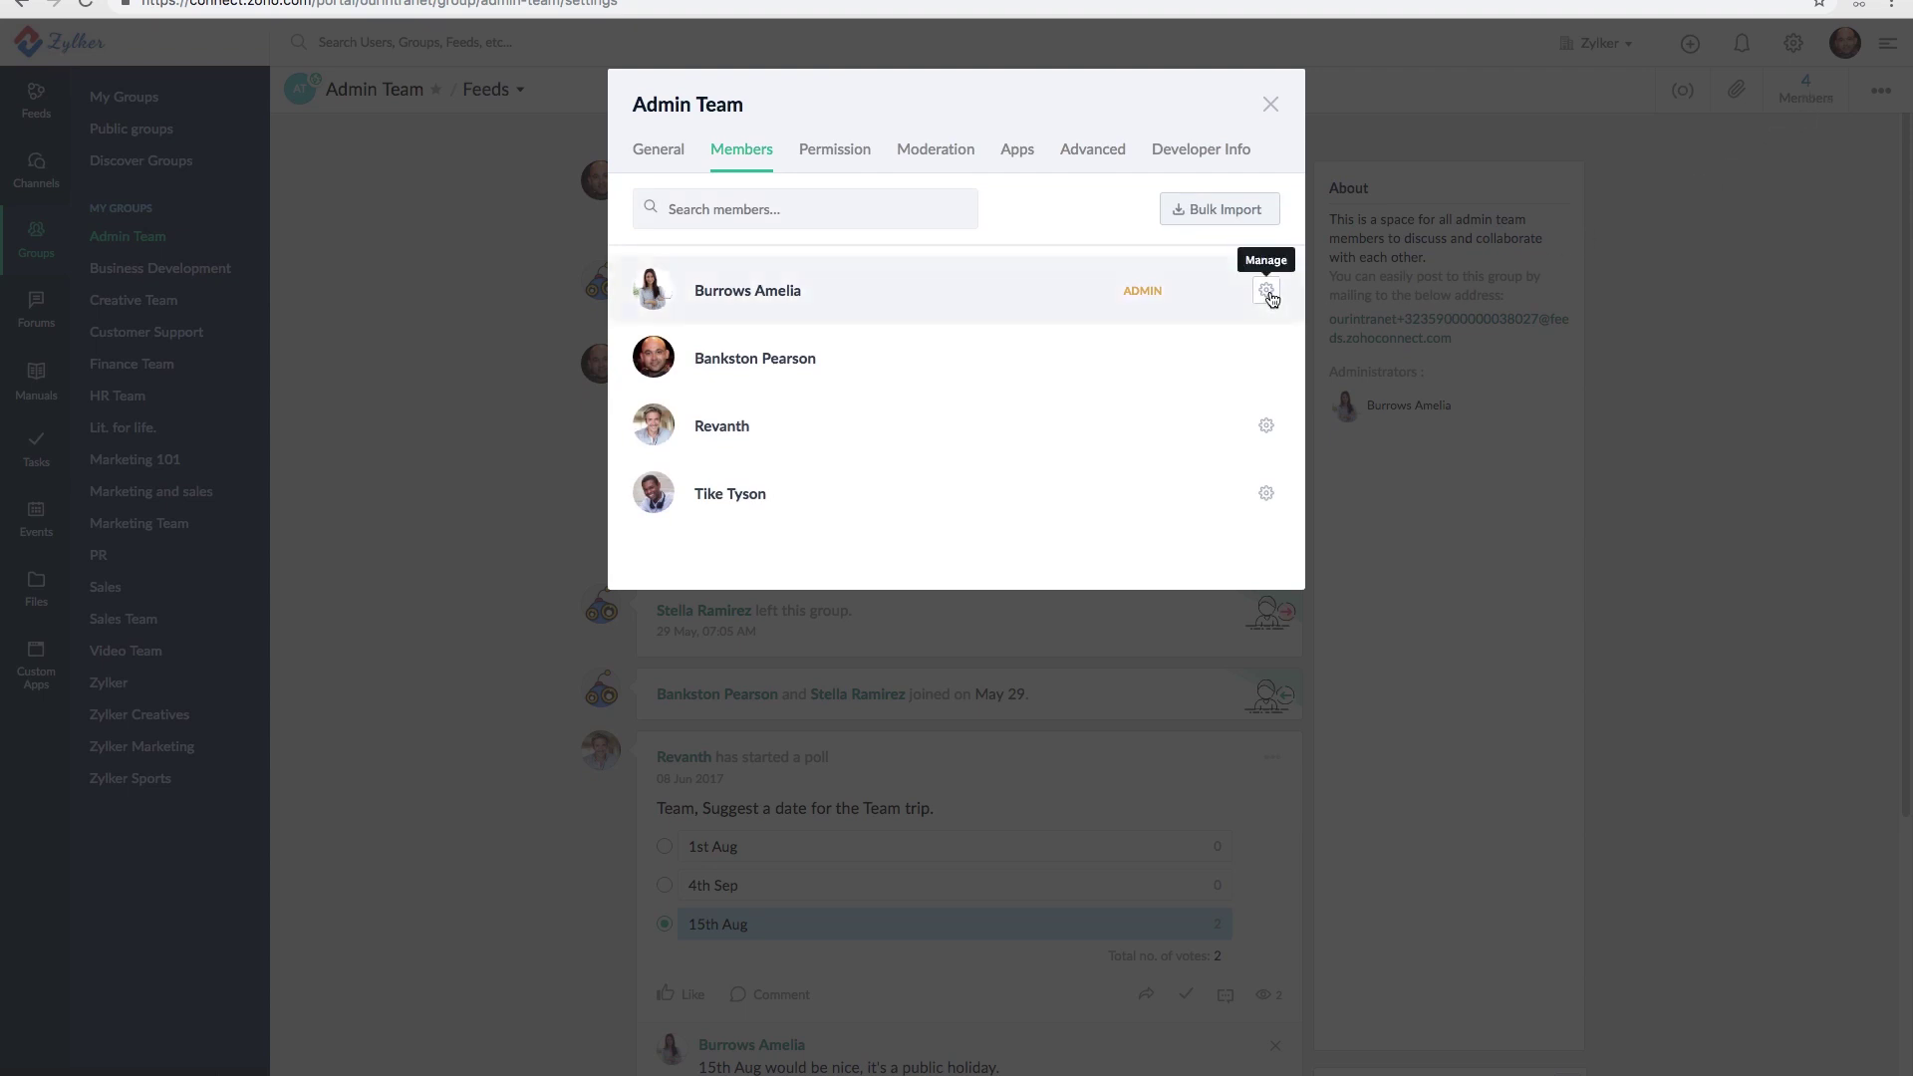
- Check the admin's Manage options in the member list, then close the settings dialog
click(1266, 291)
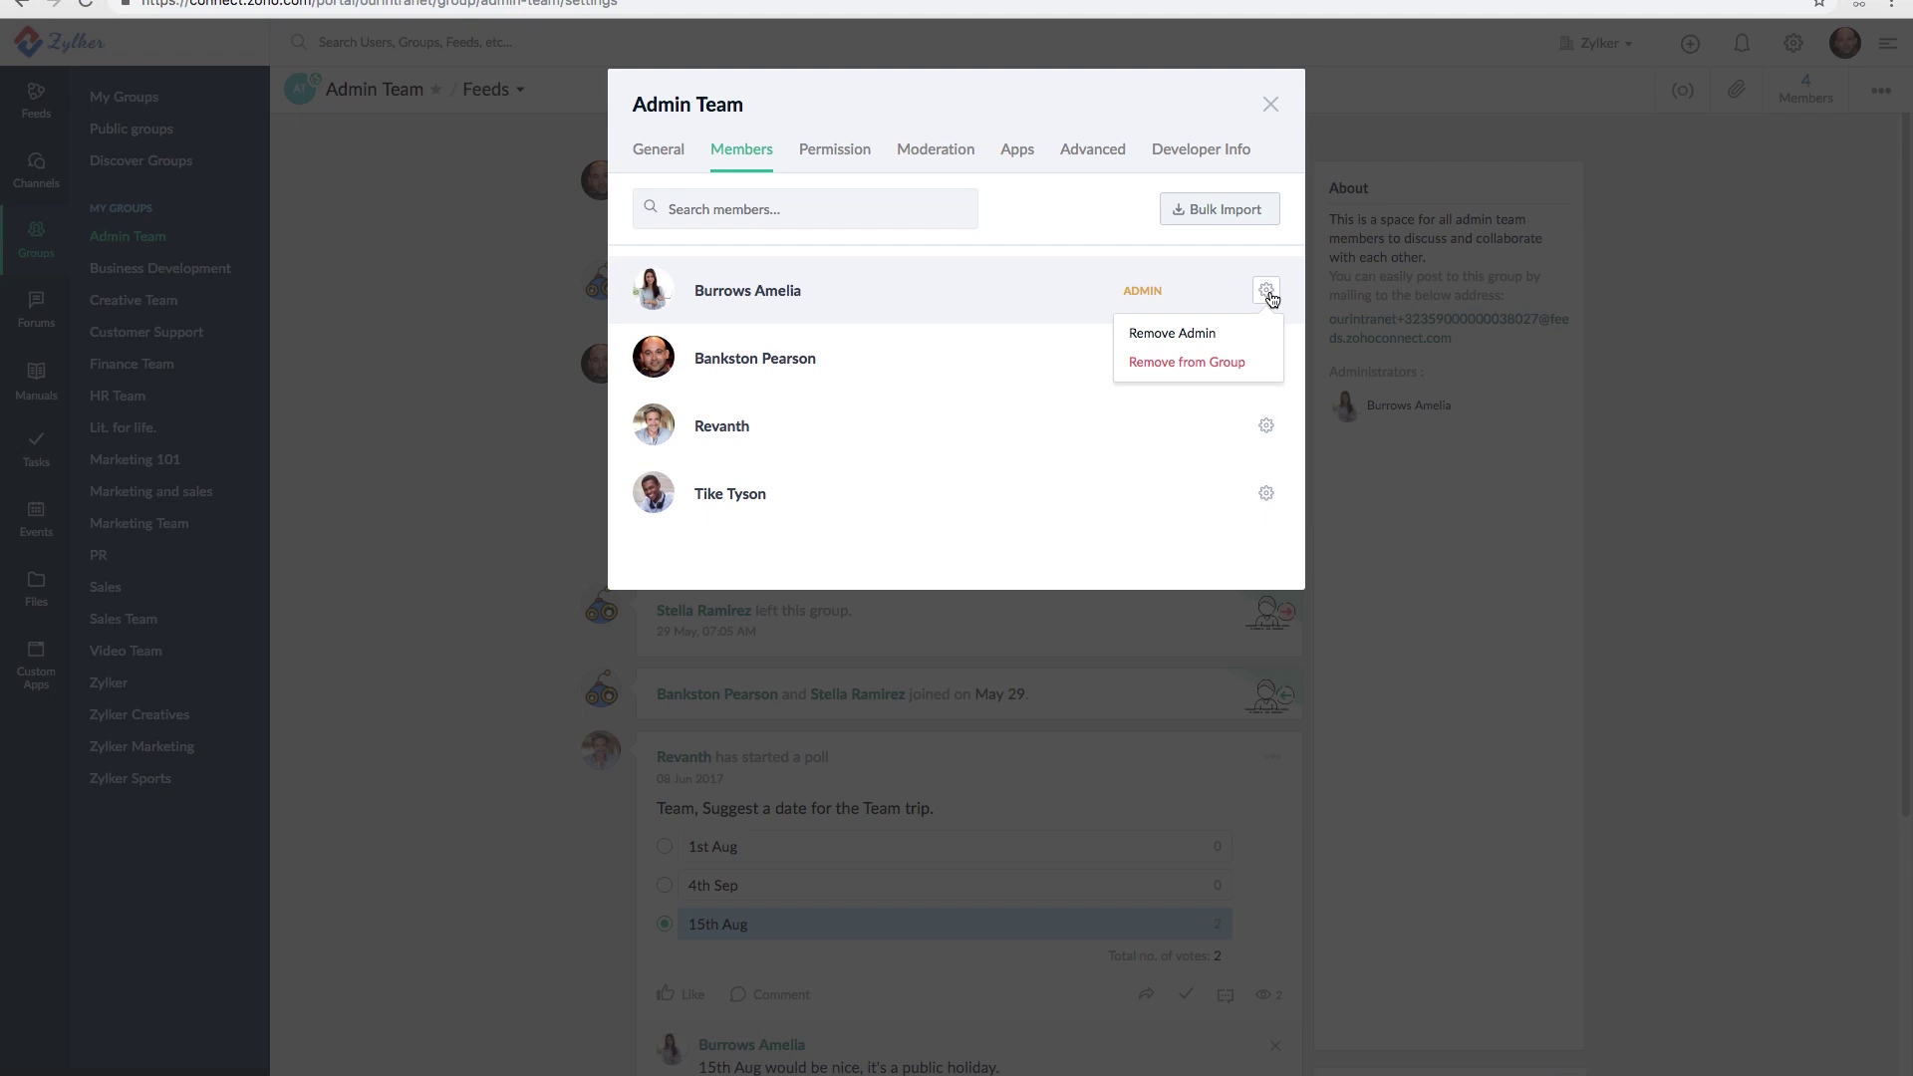
click(1275, 108)
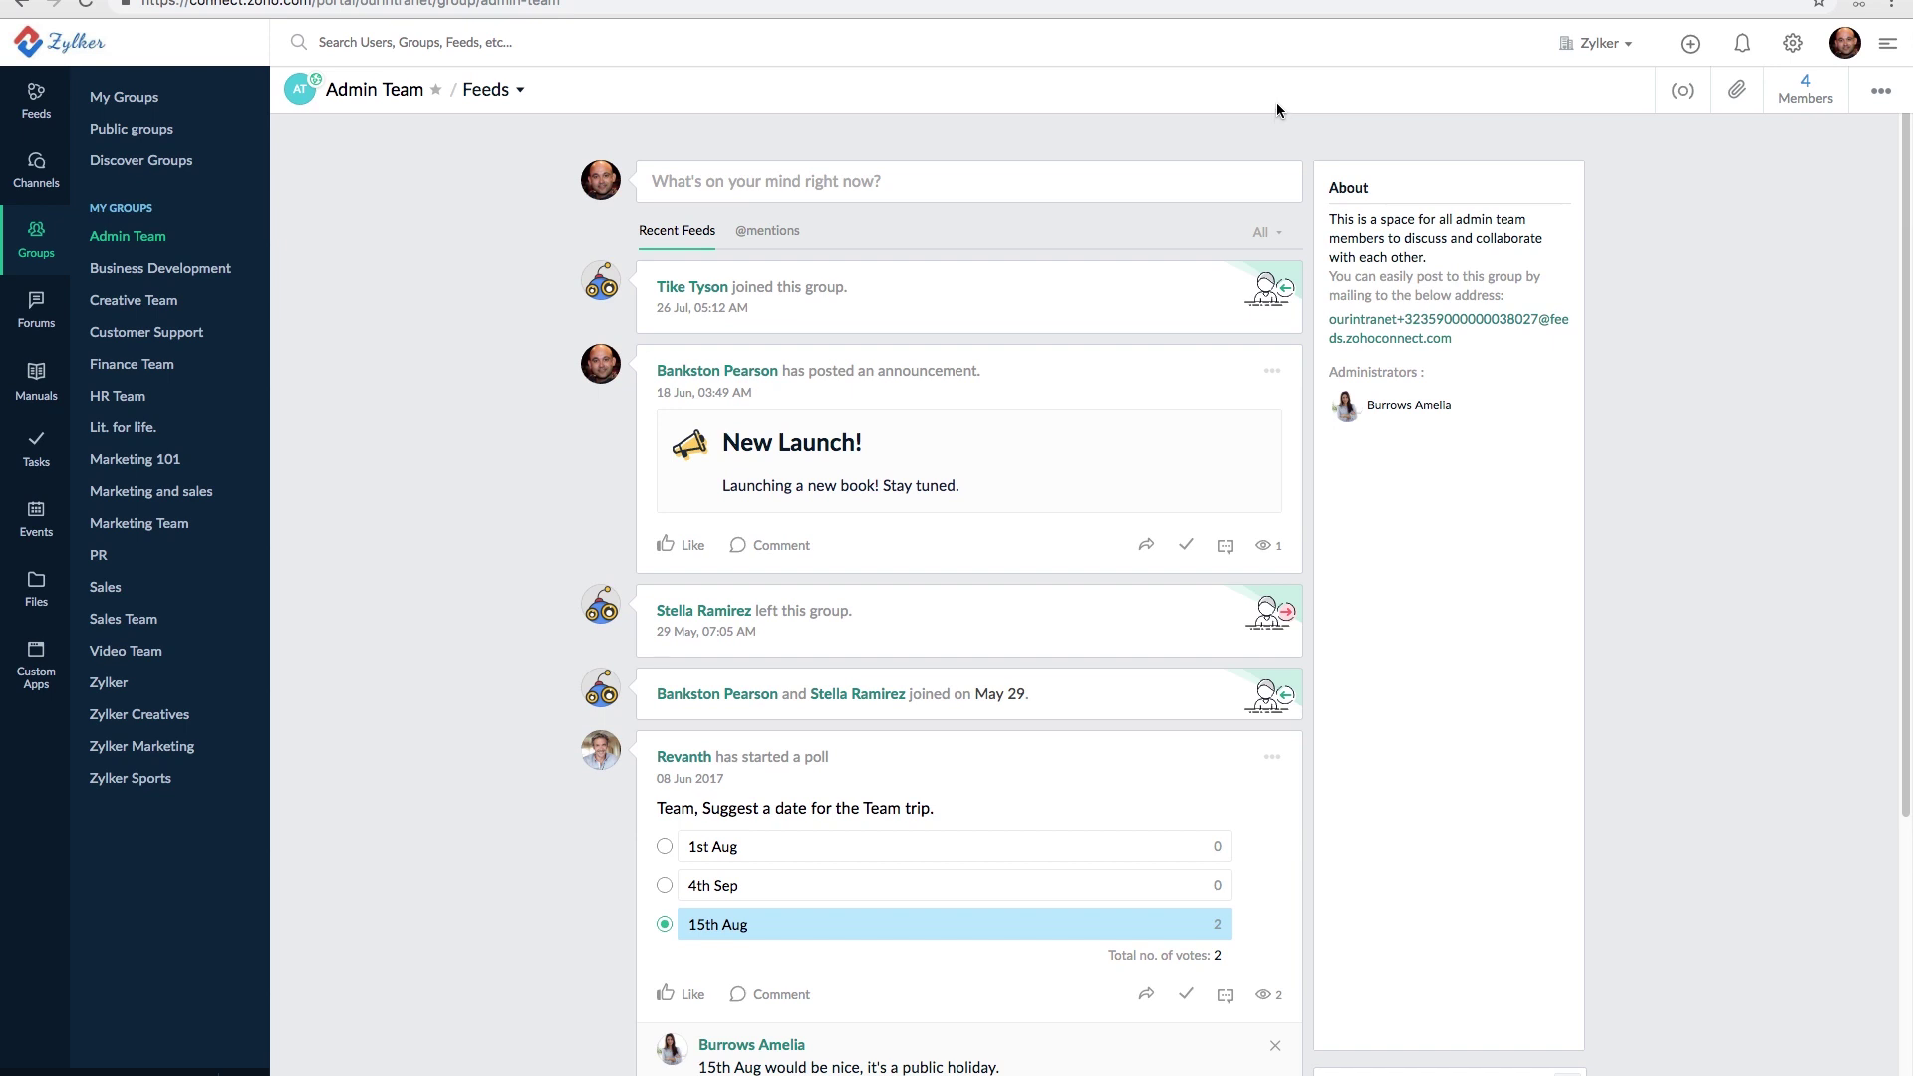
- Go to Forums in the sidebar to show the Recent Posts list
click(40, 314)
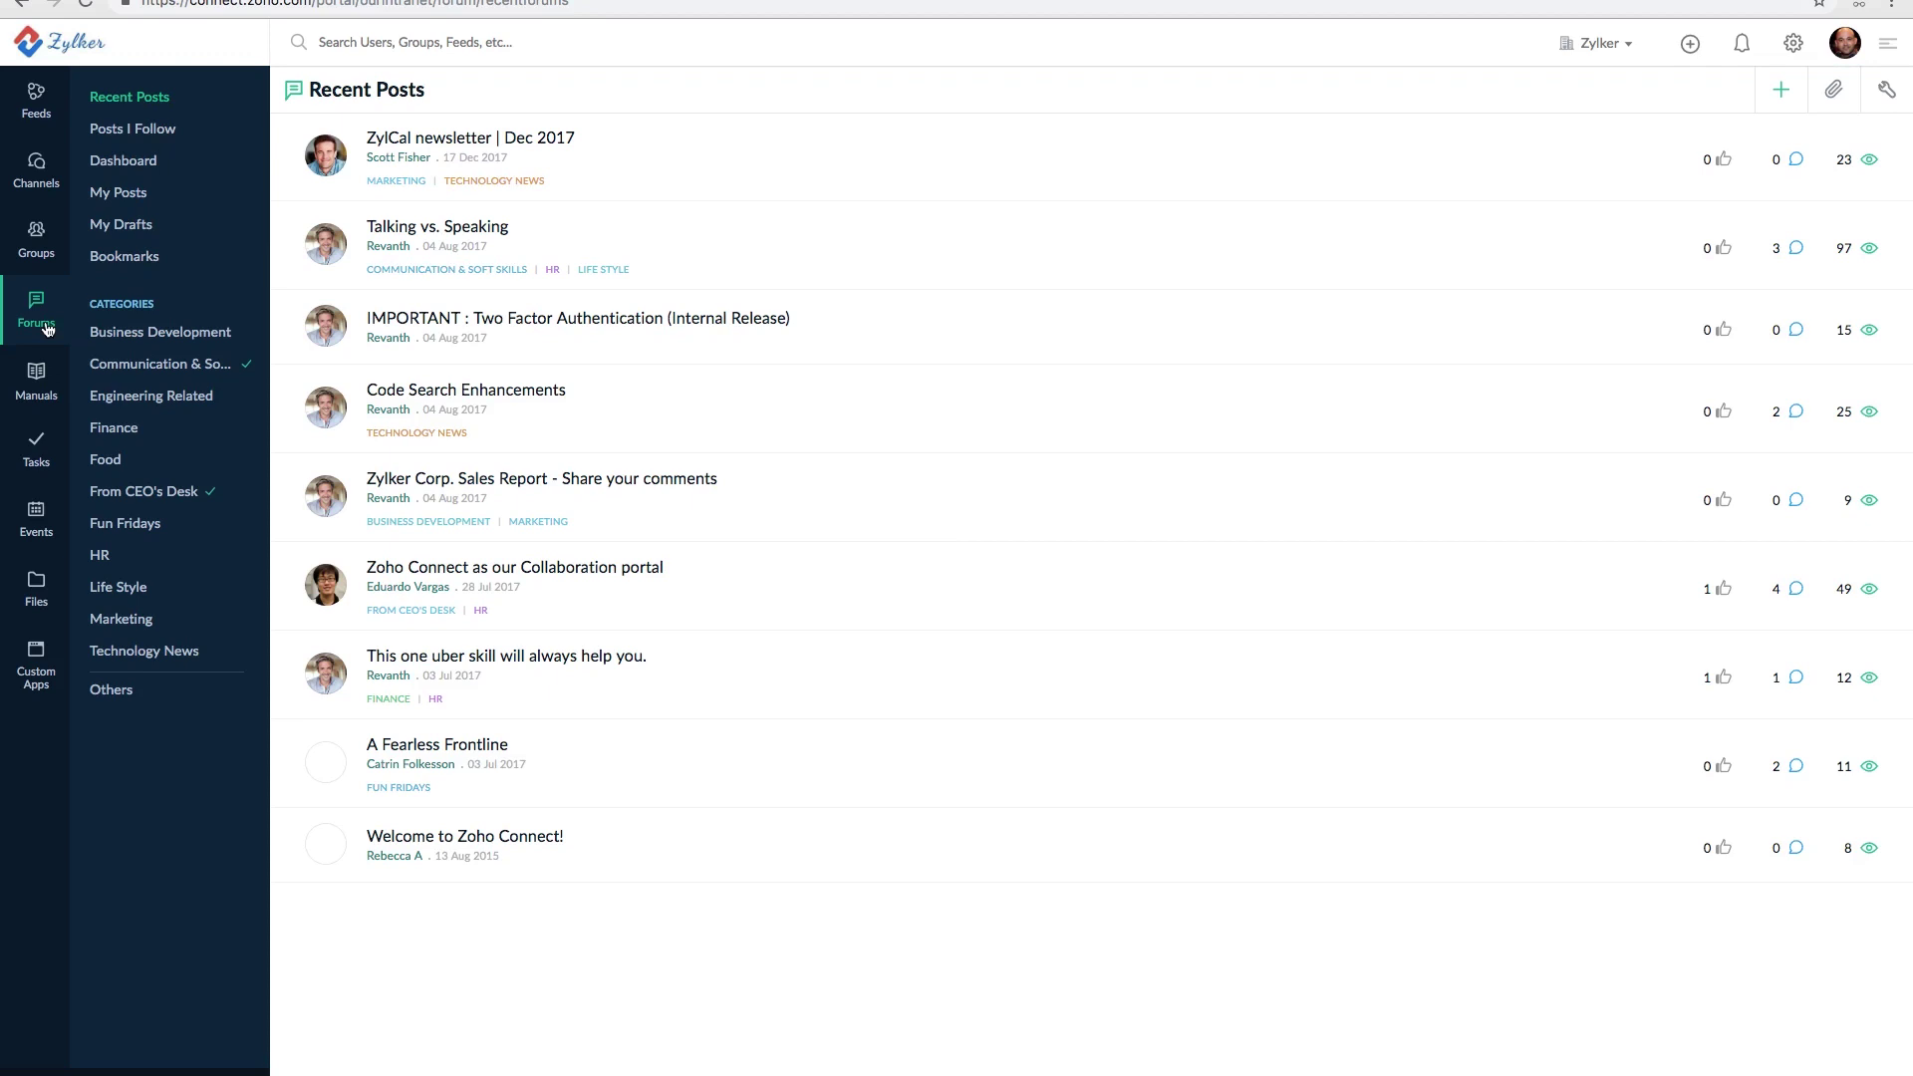
- Start a new forum post with the pasted title 'Popular Marketing Strategies' and article body
click(1780, 91)
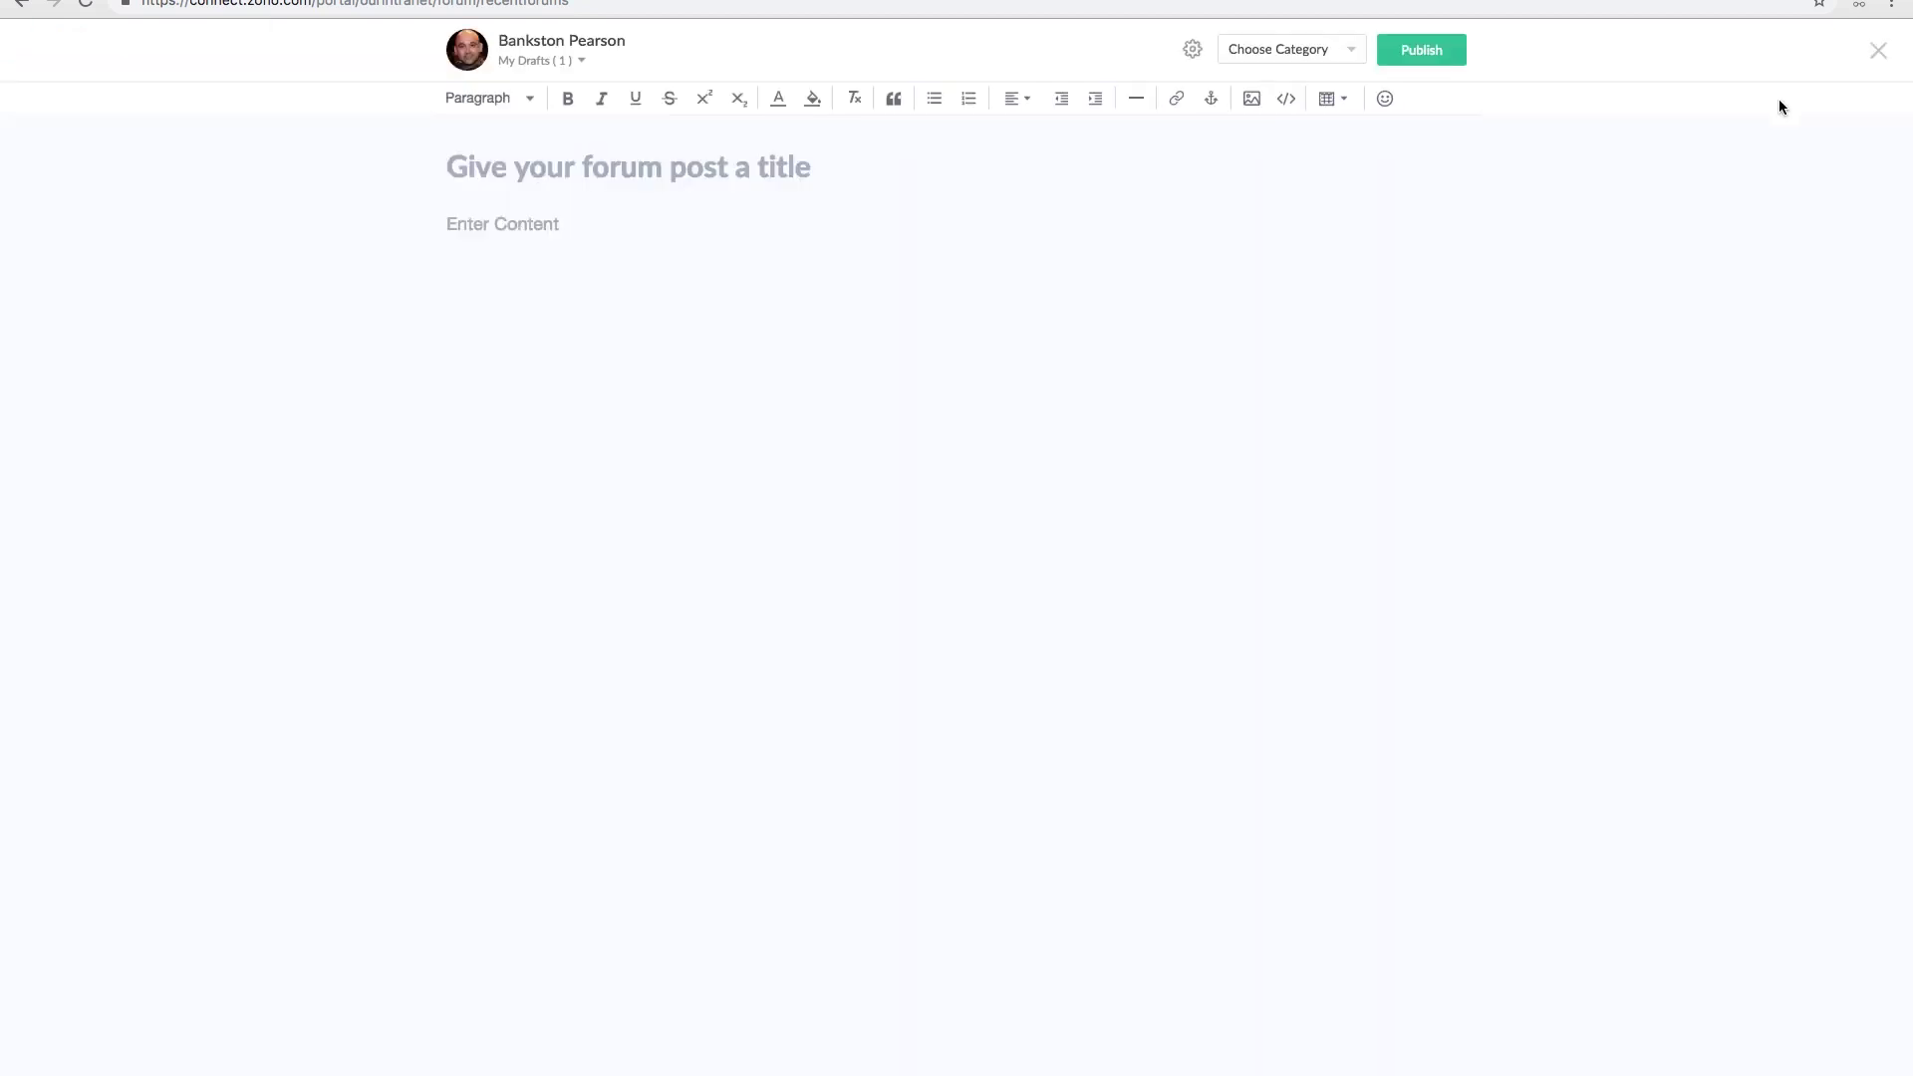
text(Popular Marketing Strategies)
click(464, 250)
key(ctrl+v)
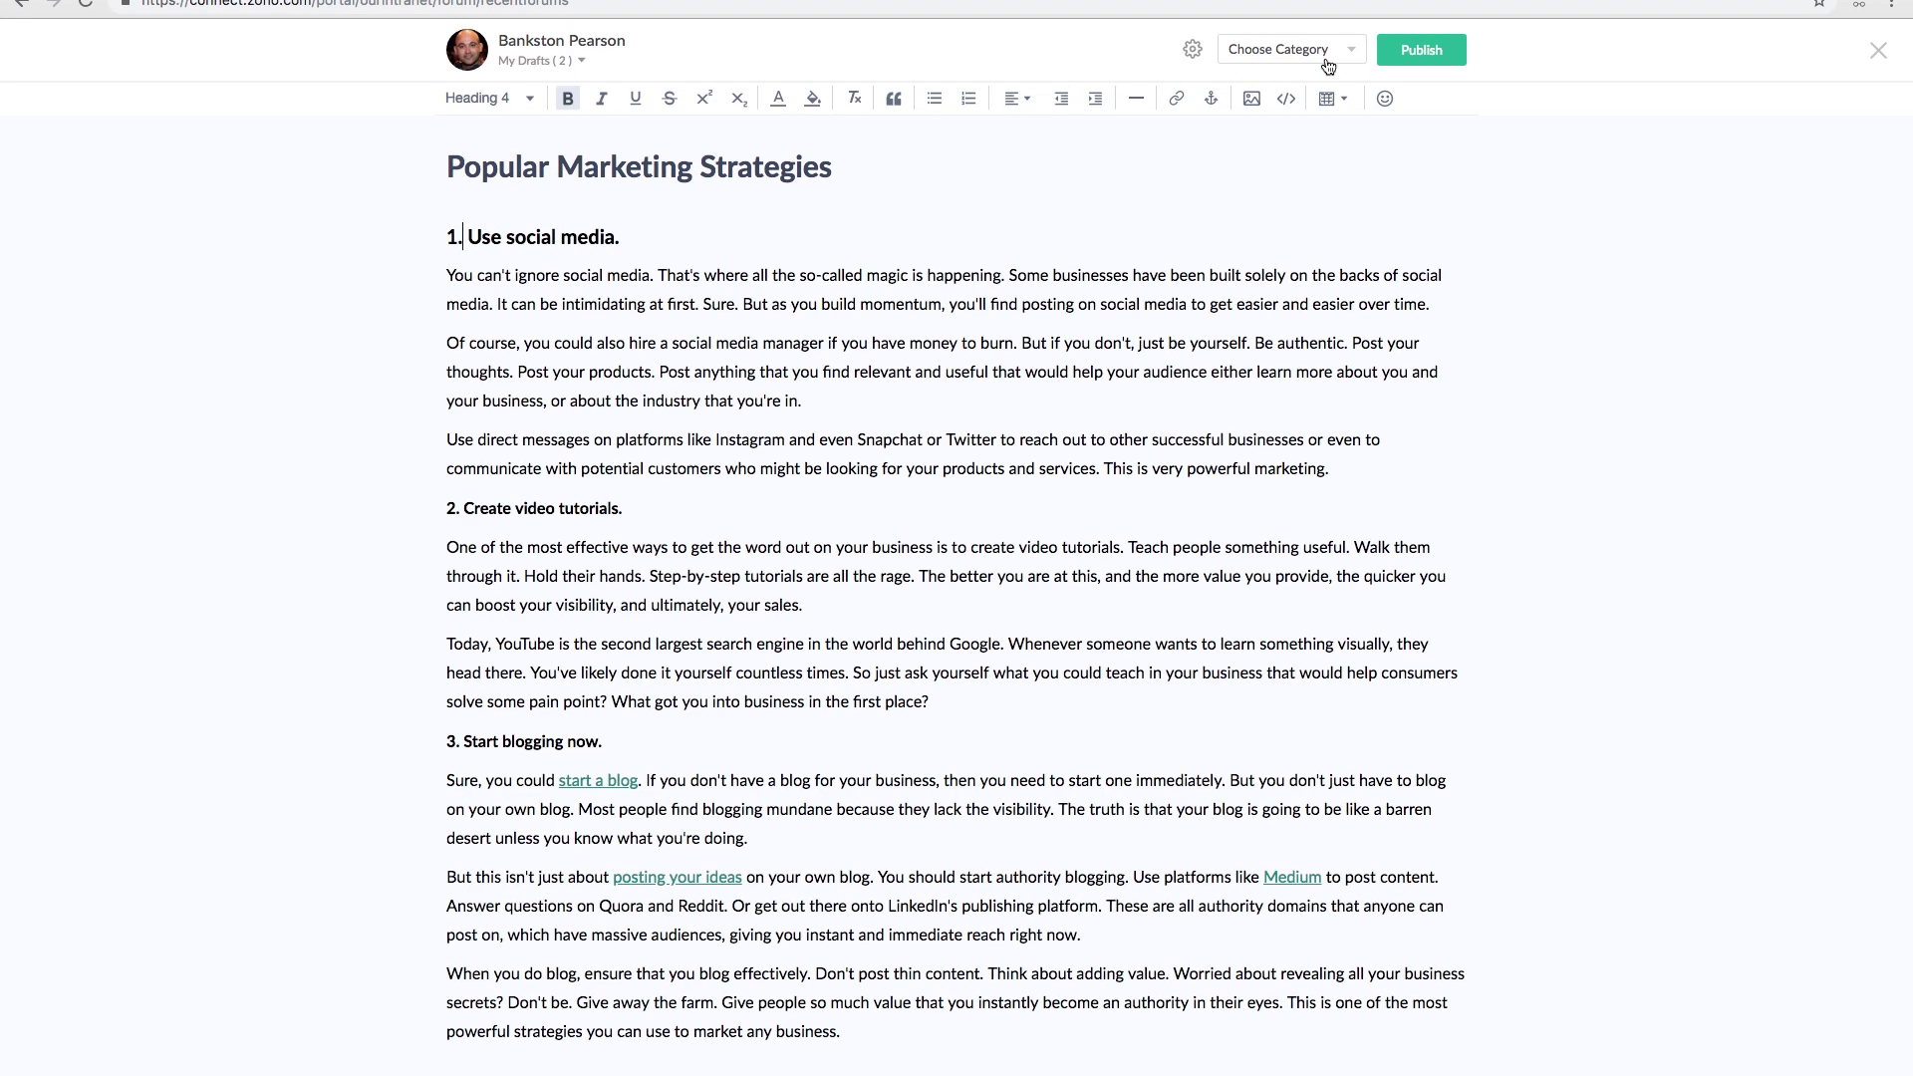
- File the post under Business Development and Communication & Soft Skills, then publish it
click(1357, 56)
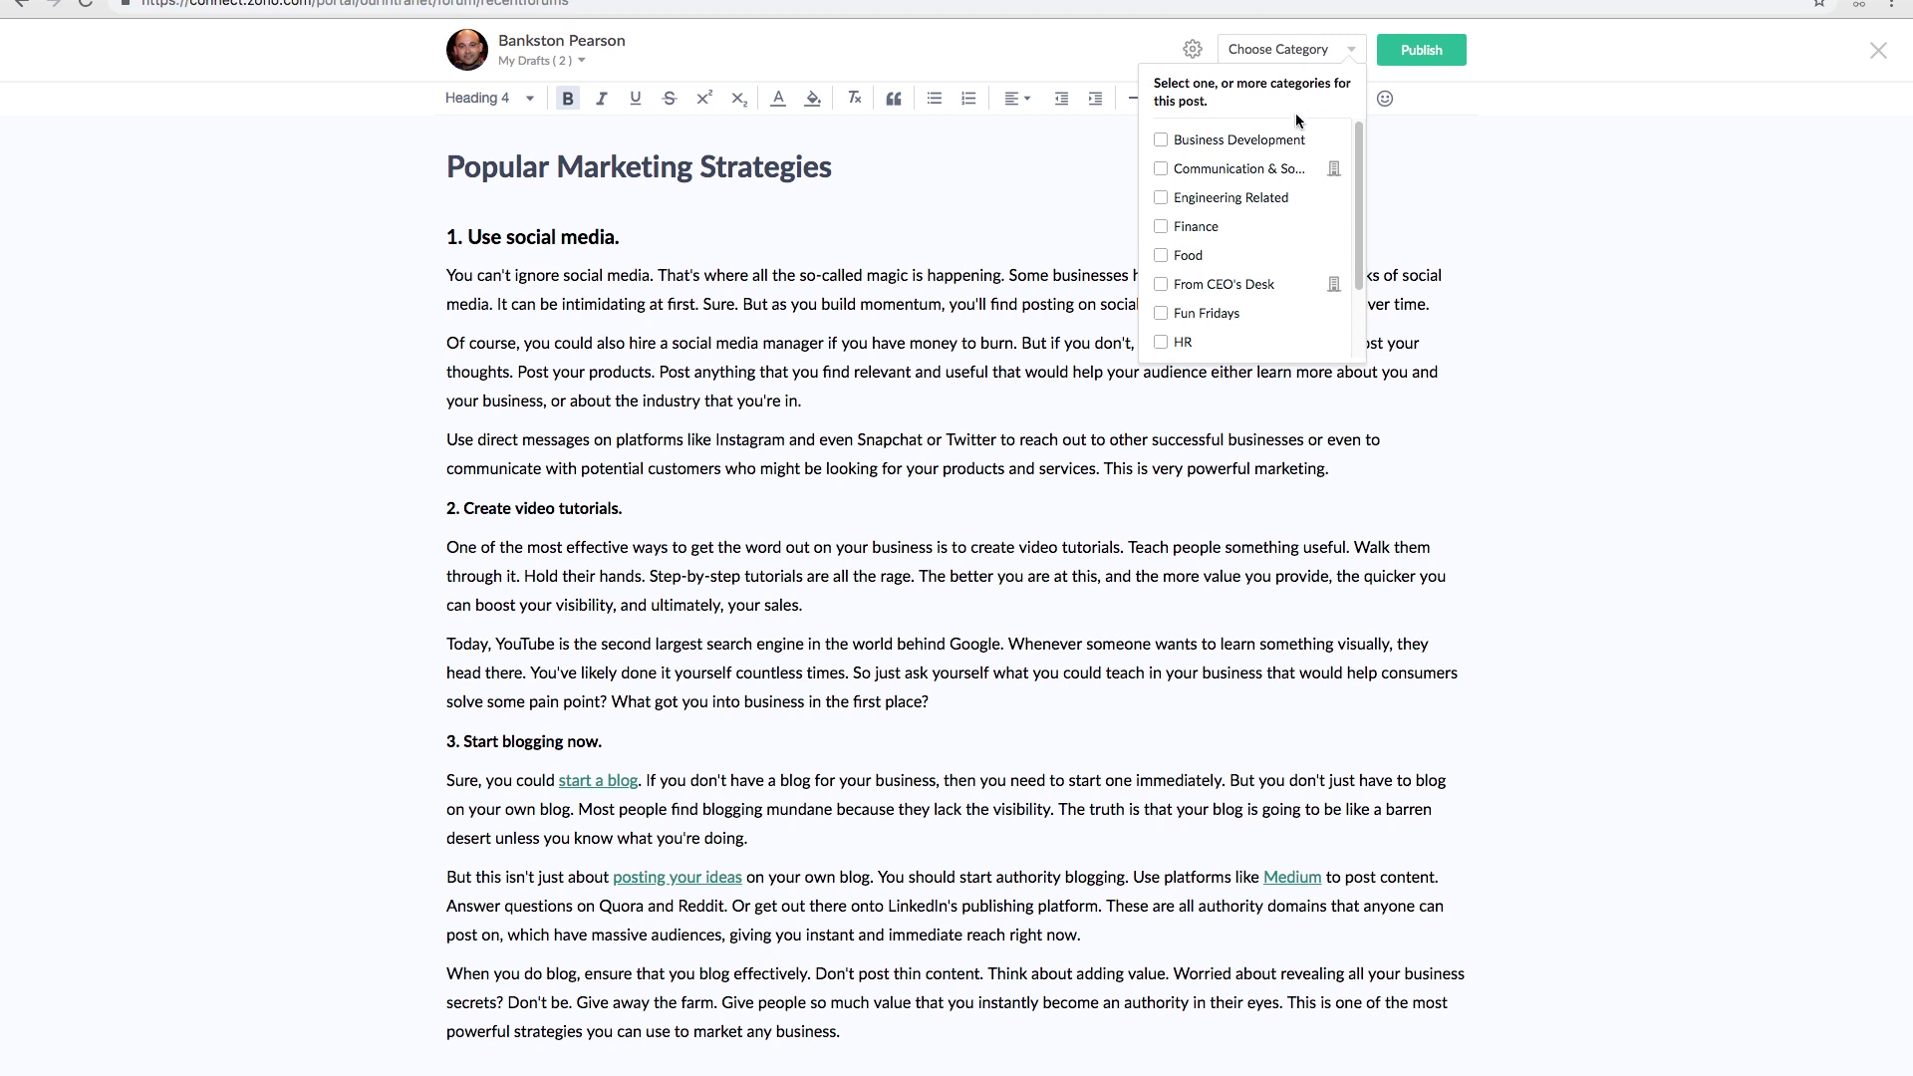
click(1158, 140)
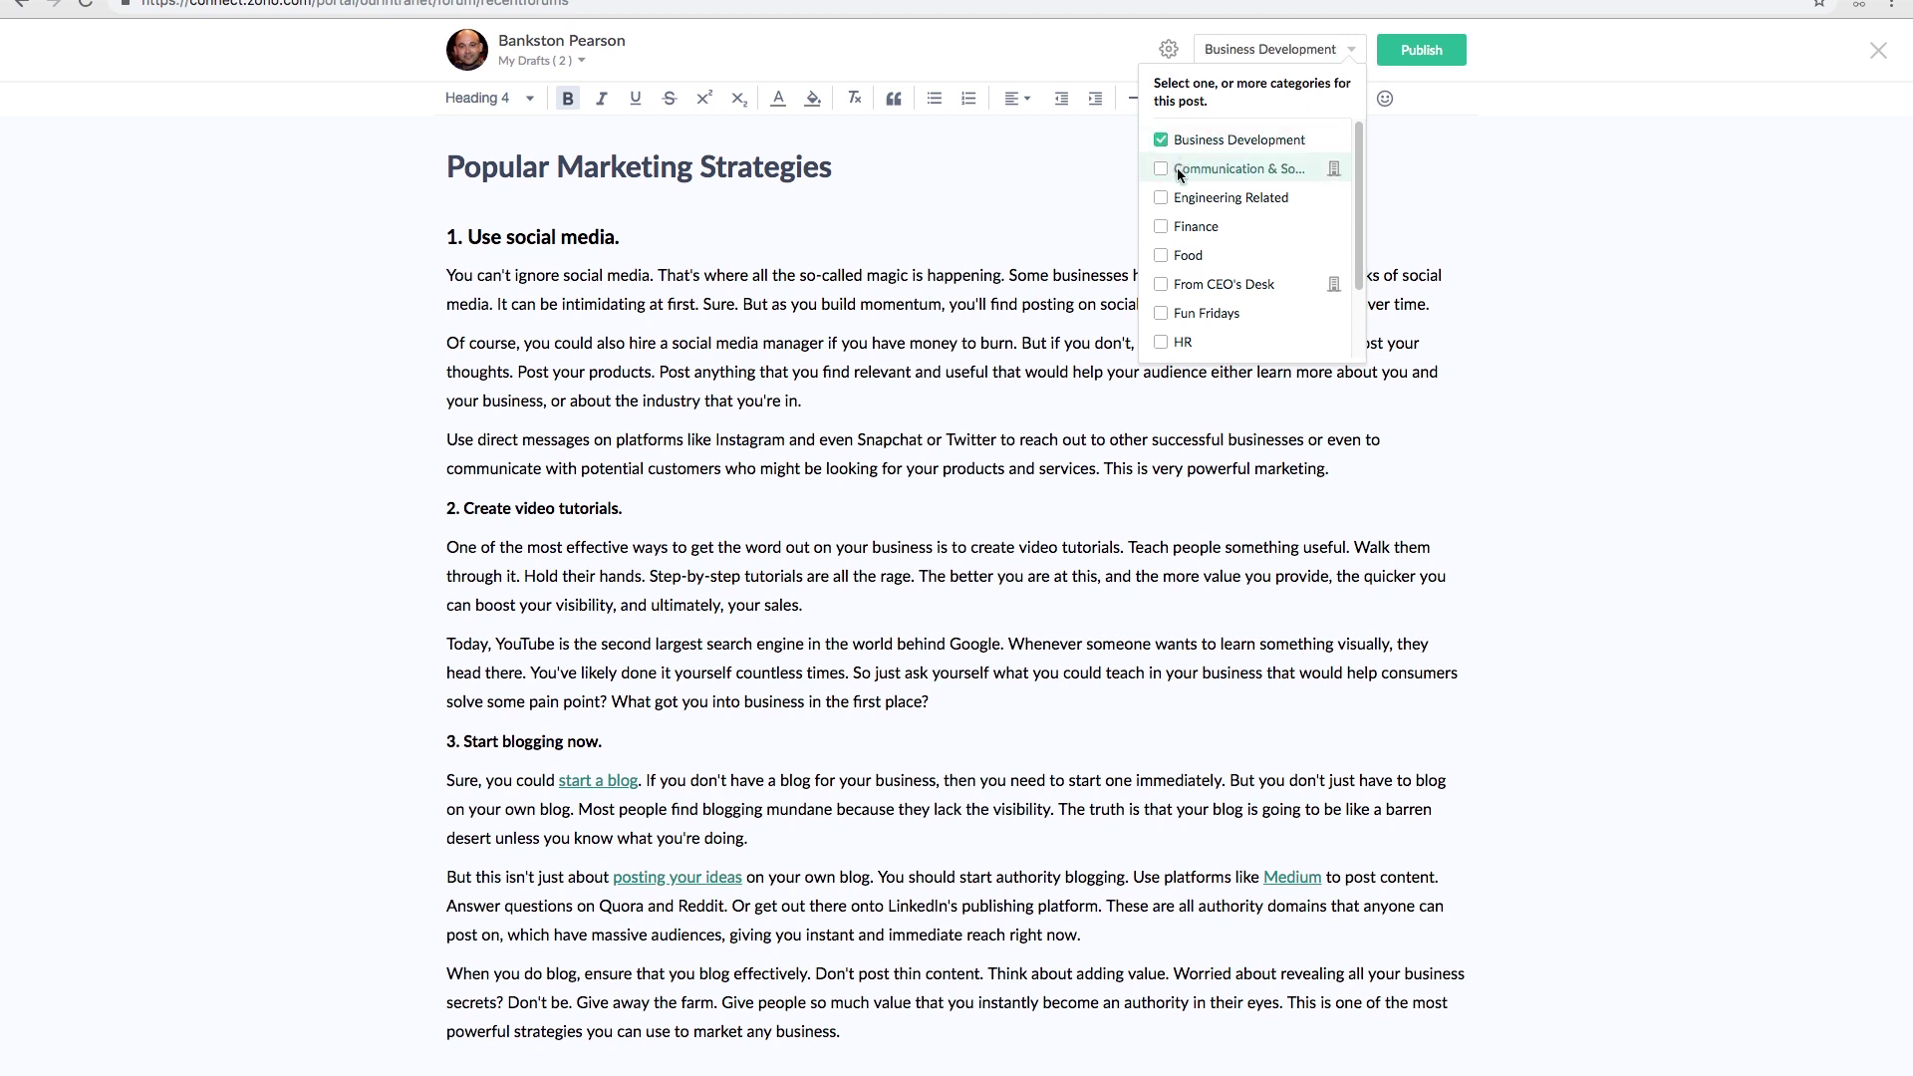
click(1161, 169)
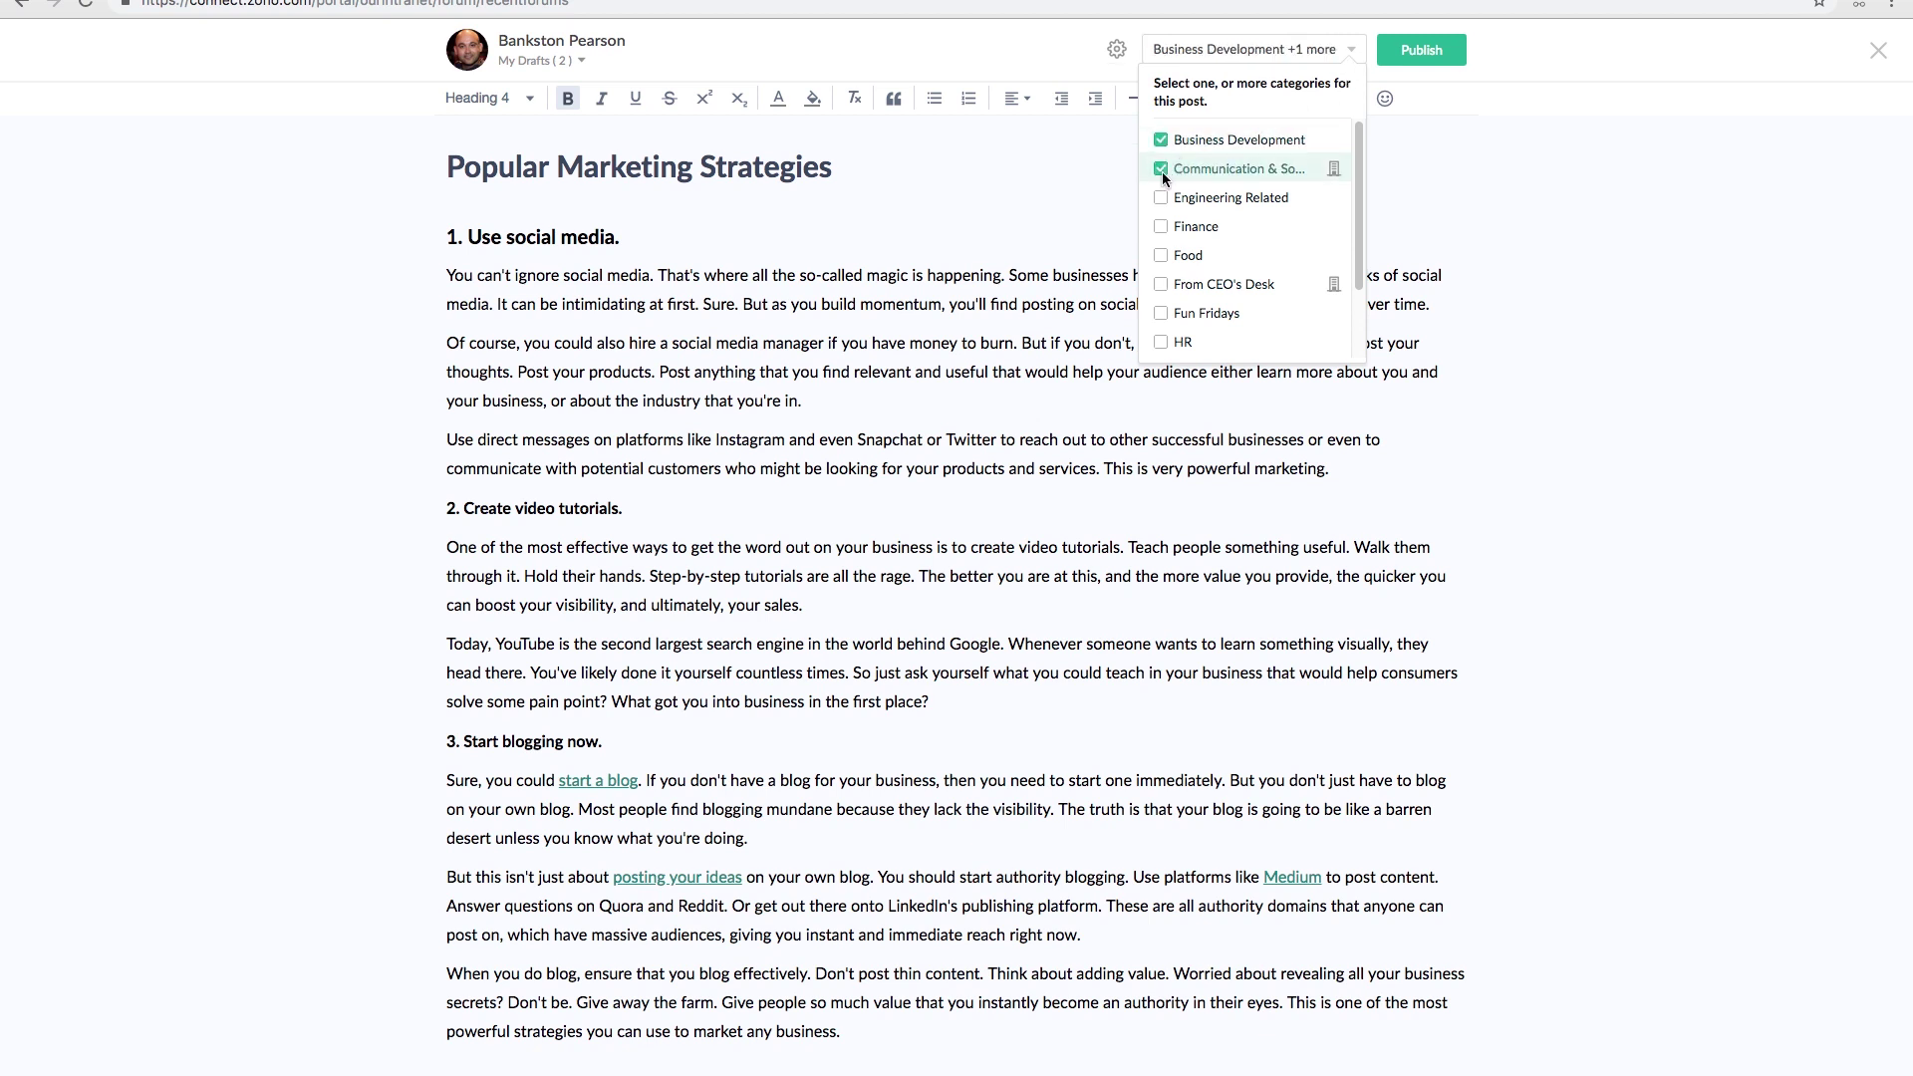
click(1410, 205)
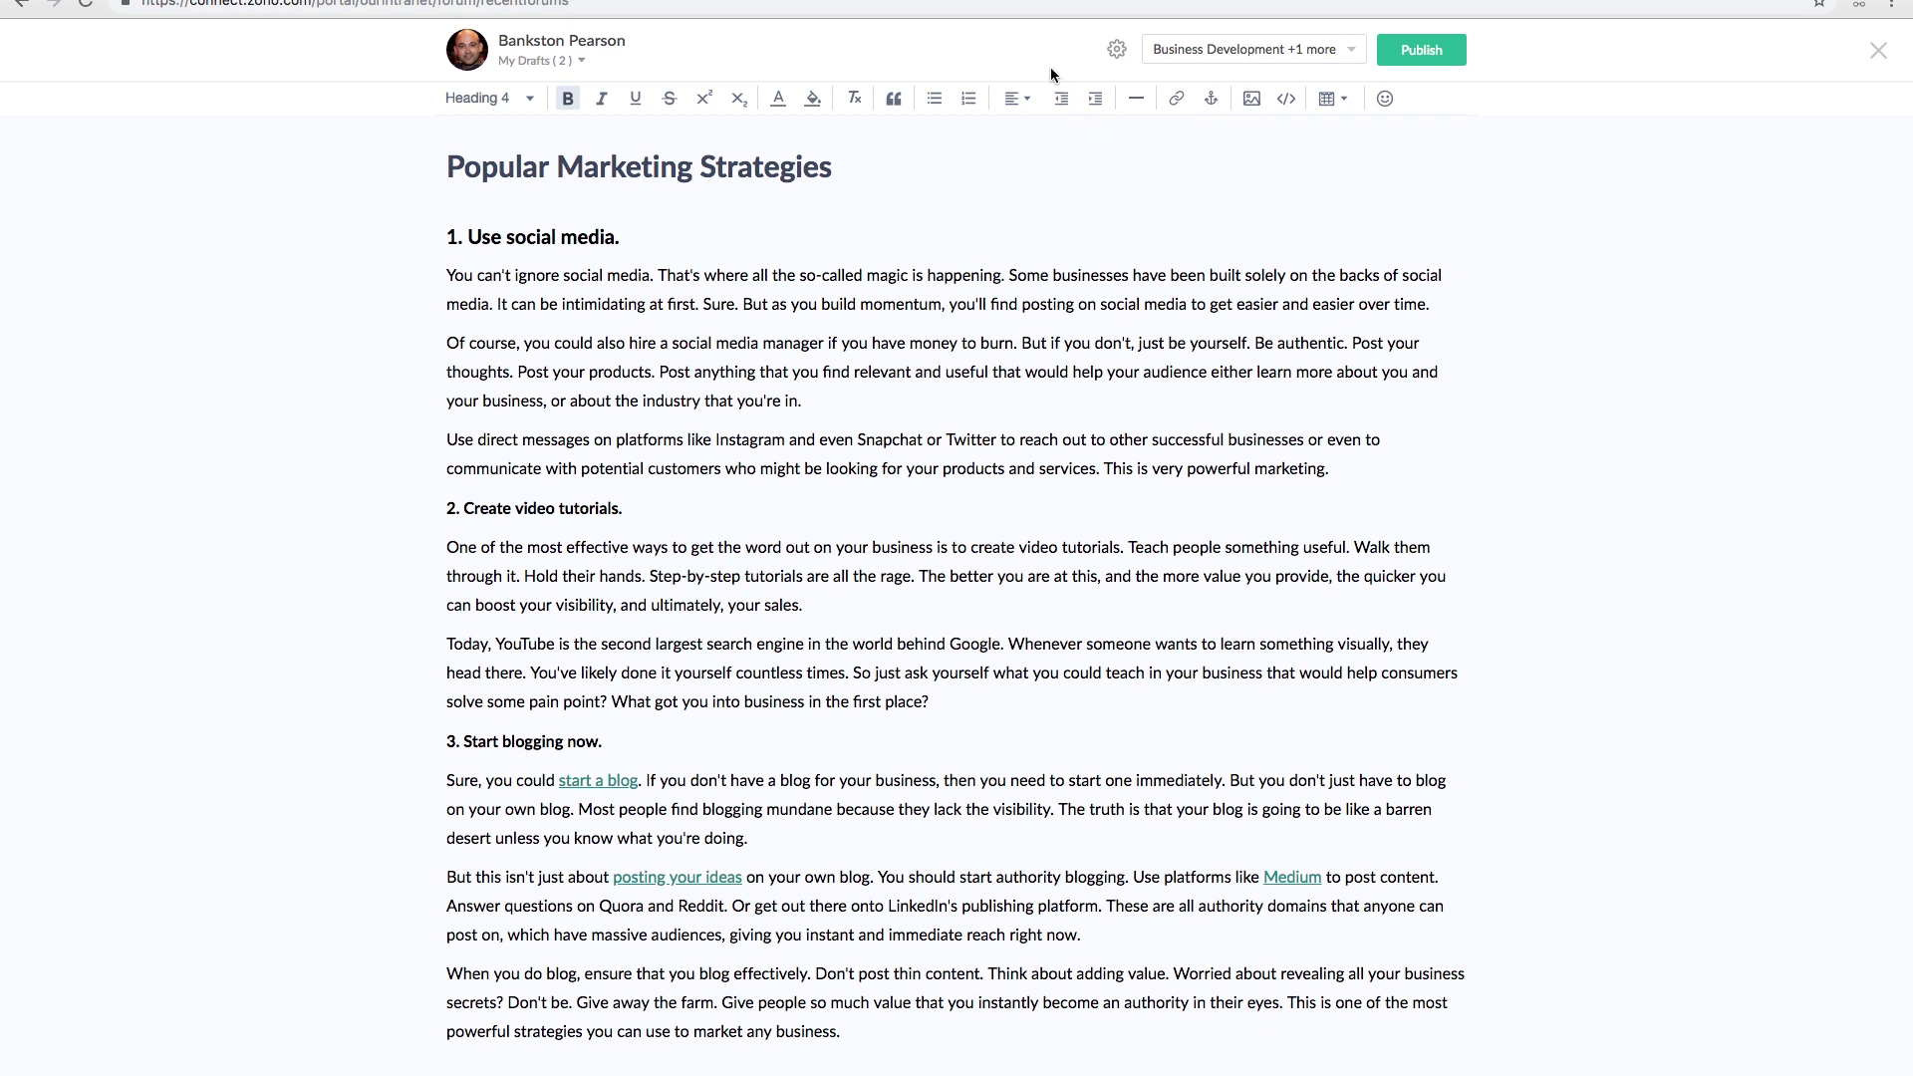
click(1116, 50)
click(1428, 62)
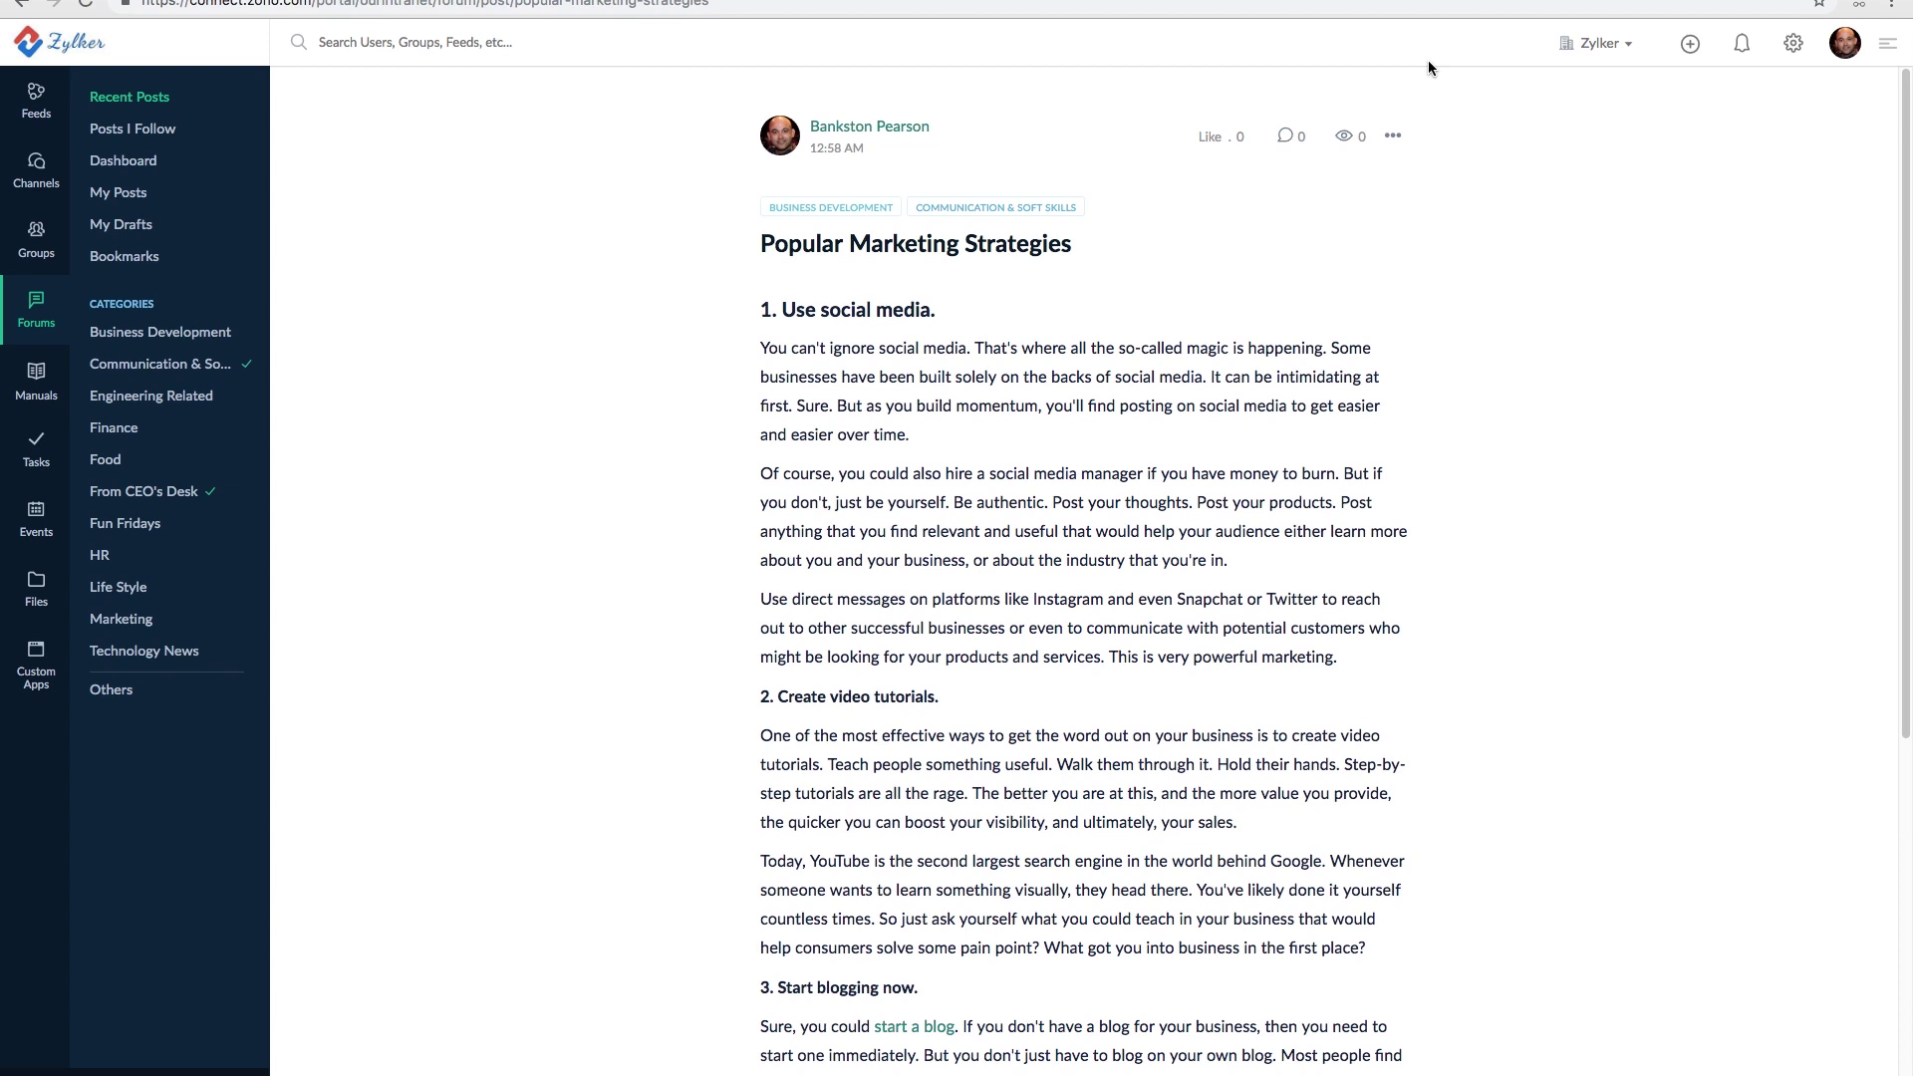
- Open Popular Marketing Strategies from Recent Posts and show its ••• options menu
click(40, 316)
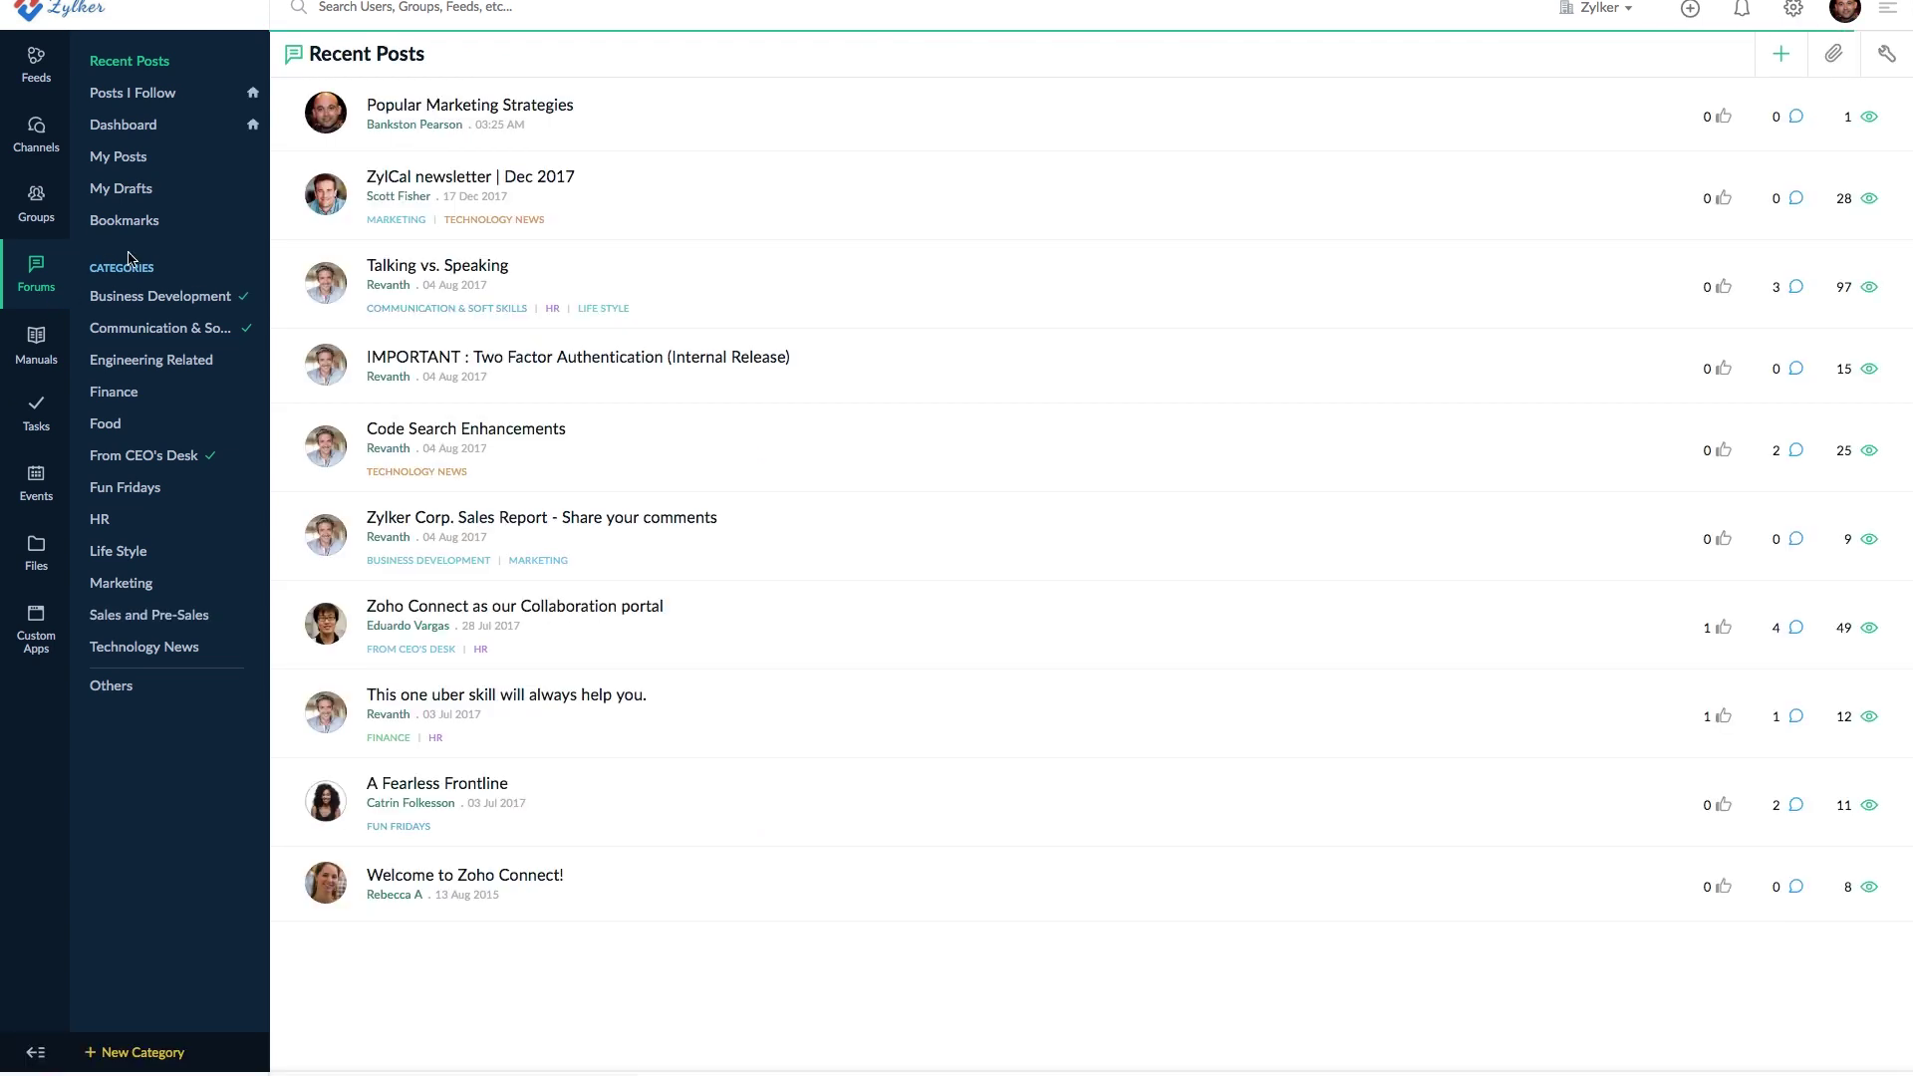
click(475, 117)
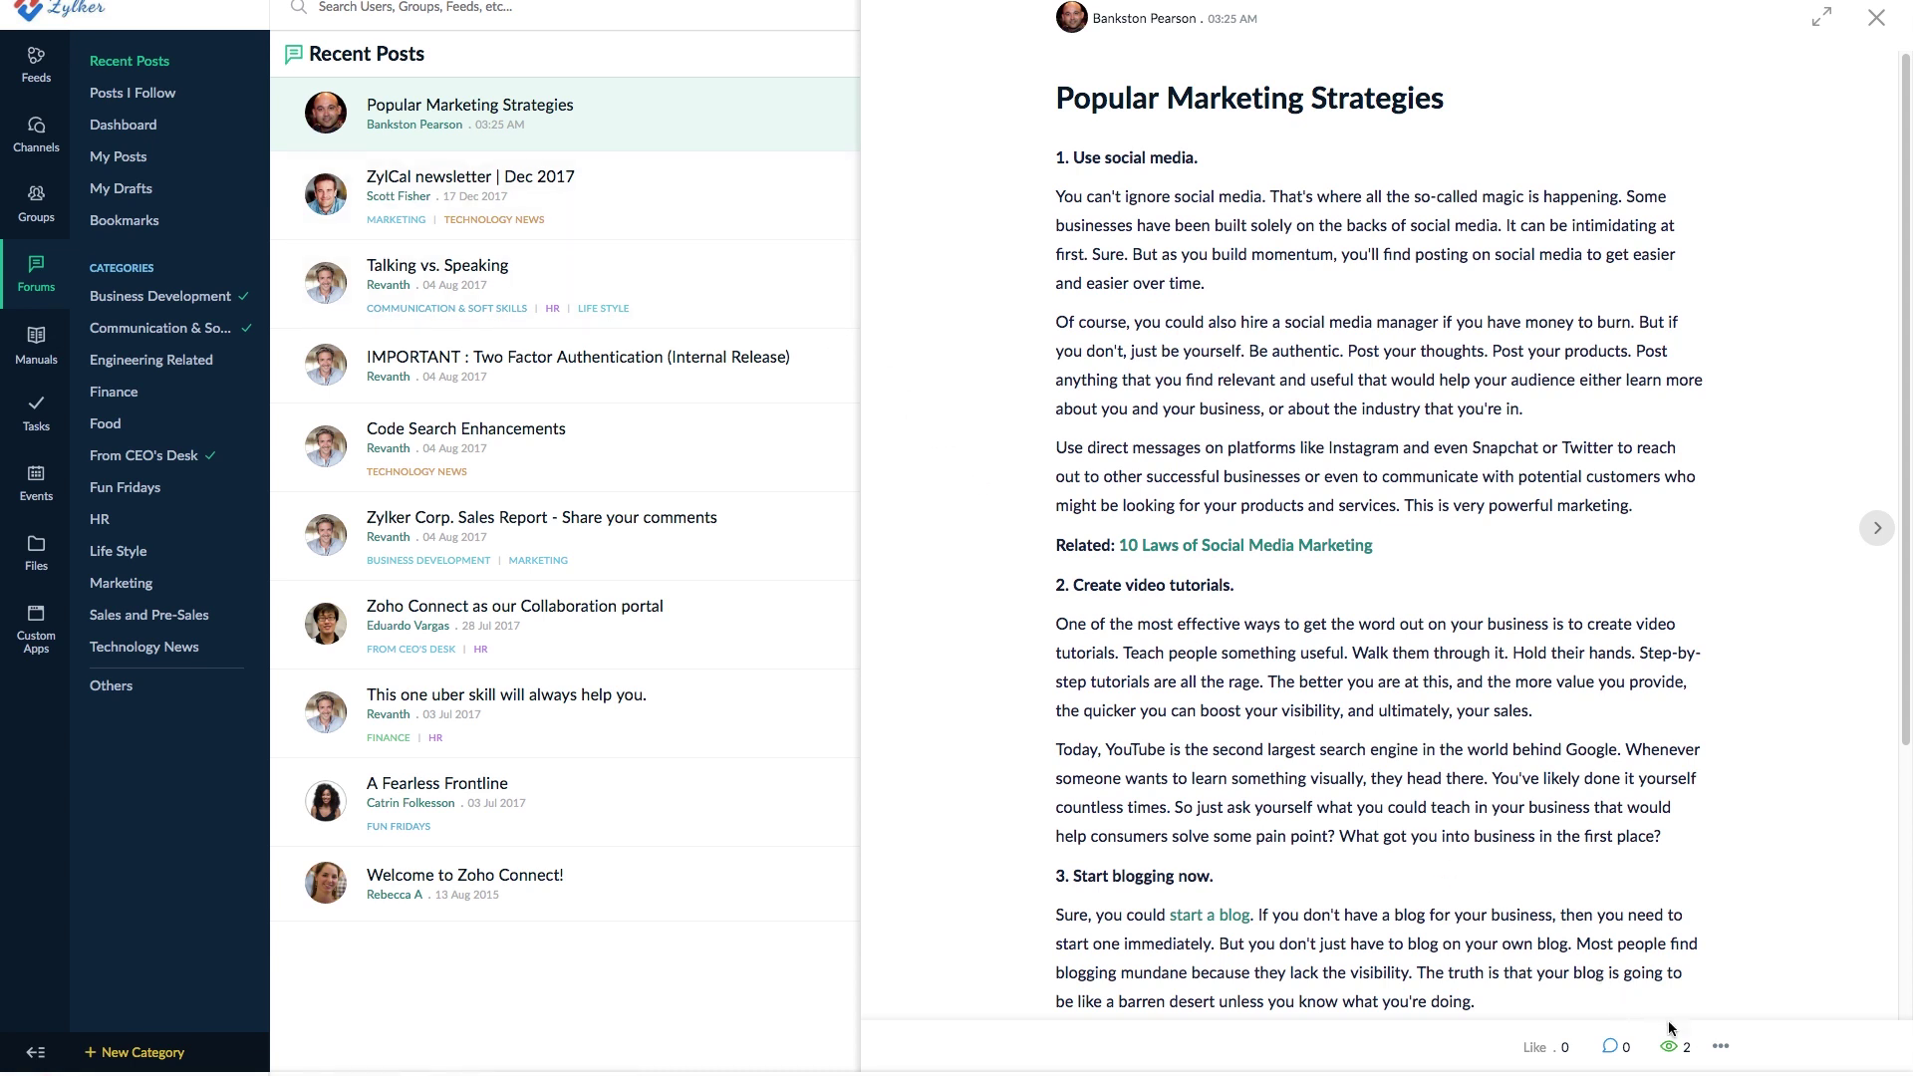
click(1719, 1049)
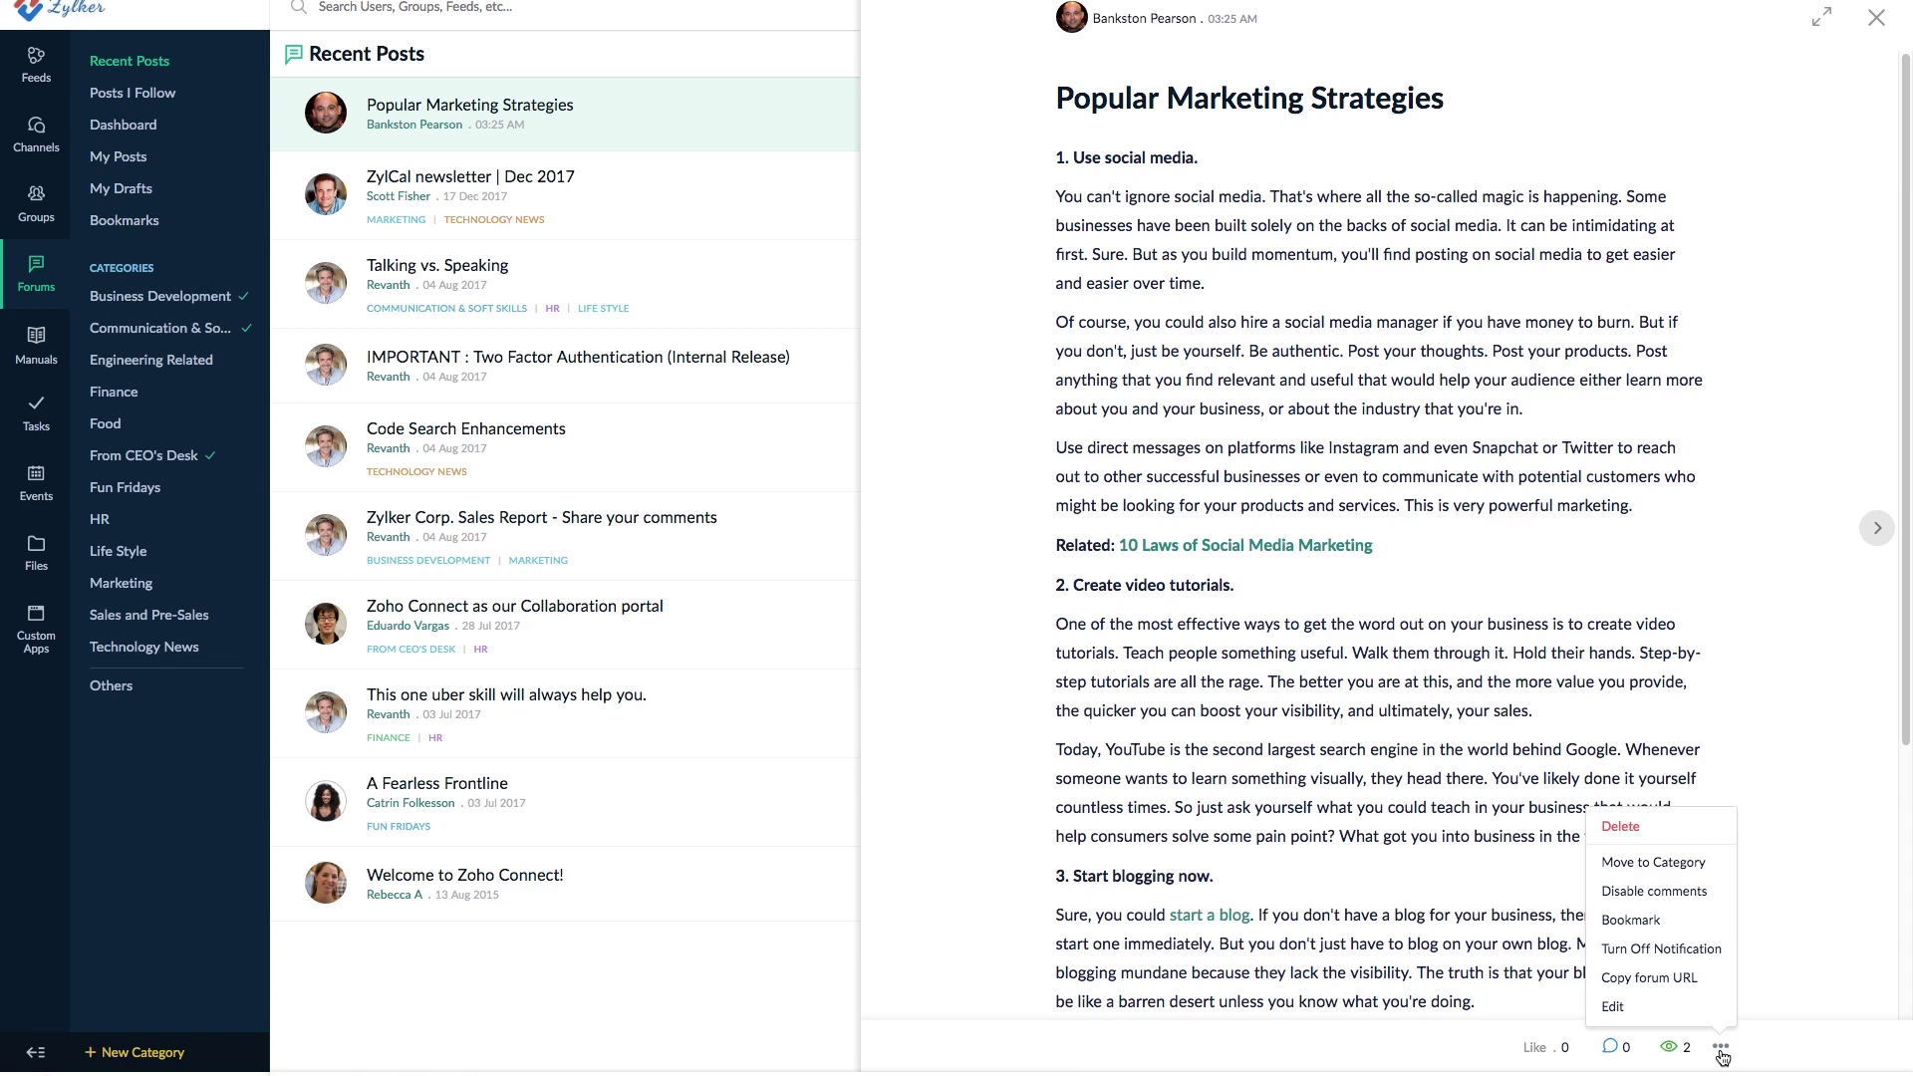
- Edit the post and delete the 'Related: 10 Laws of Social Media Marketing' line
click(1623, 1010)
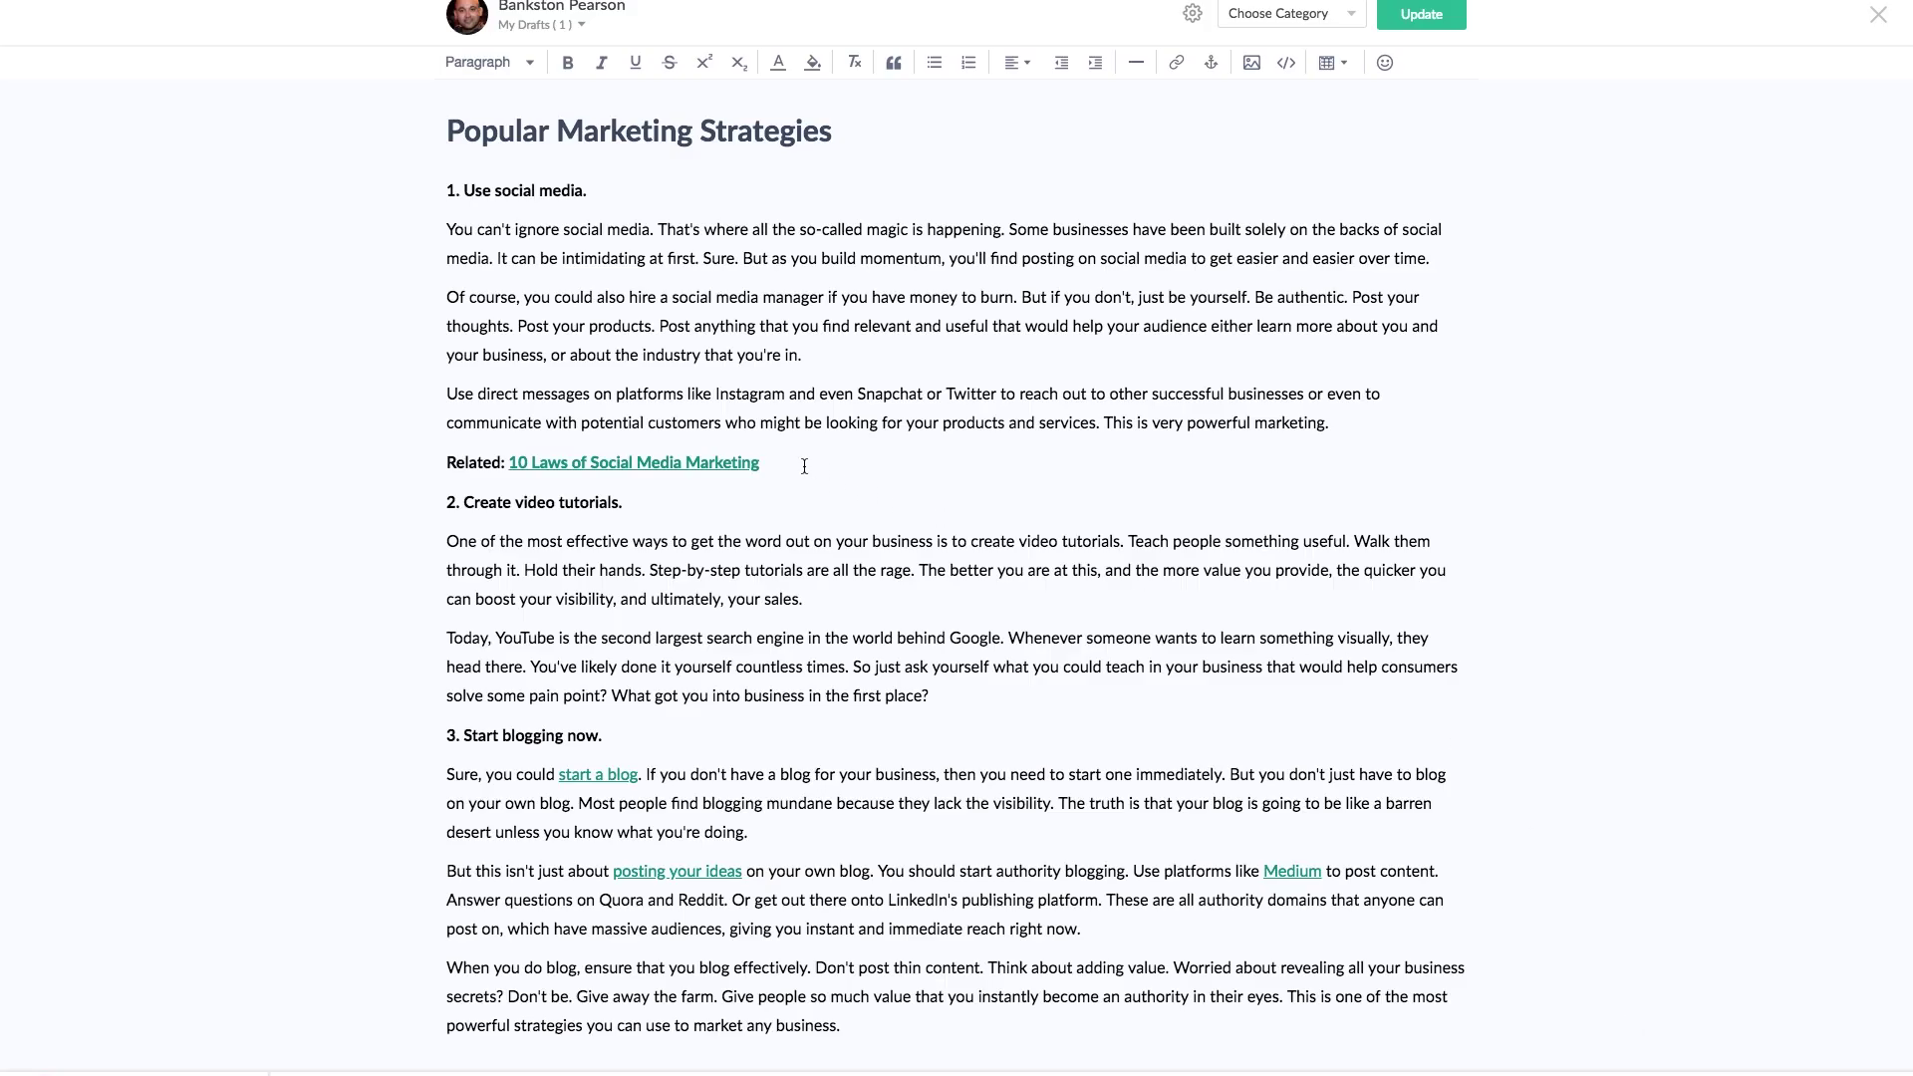
drag(804, 465, 442, 460)
key(BackSpace)
- Tick Business Development, Communication & Soft Skills and Engineering Related, disable comments, and update
click(1285, 14)
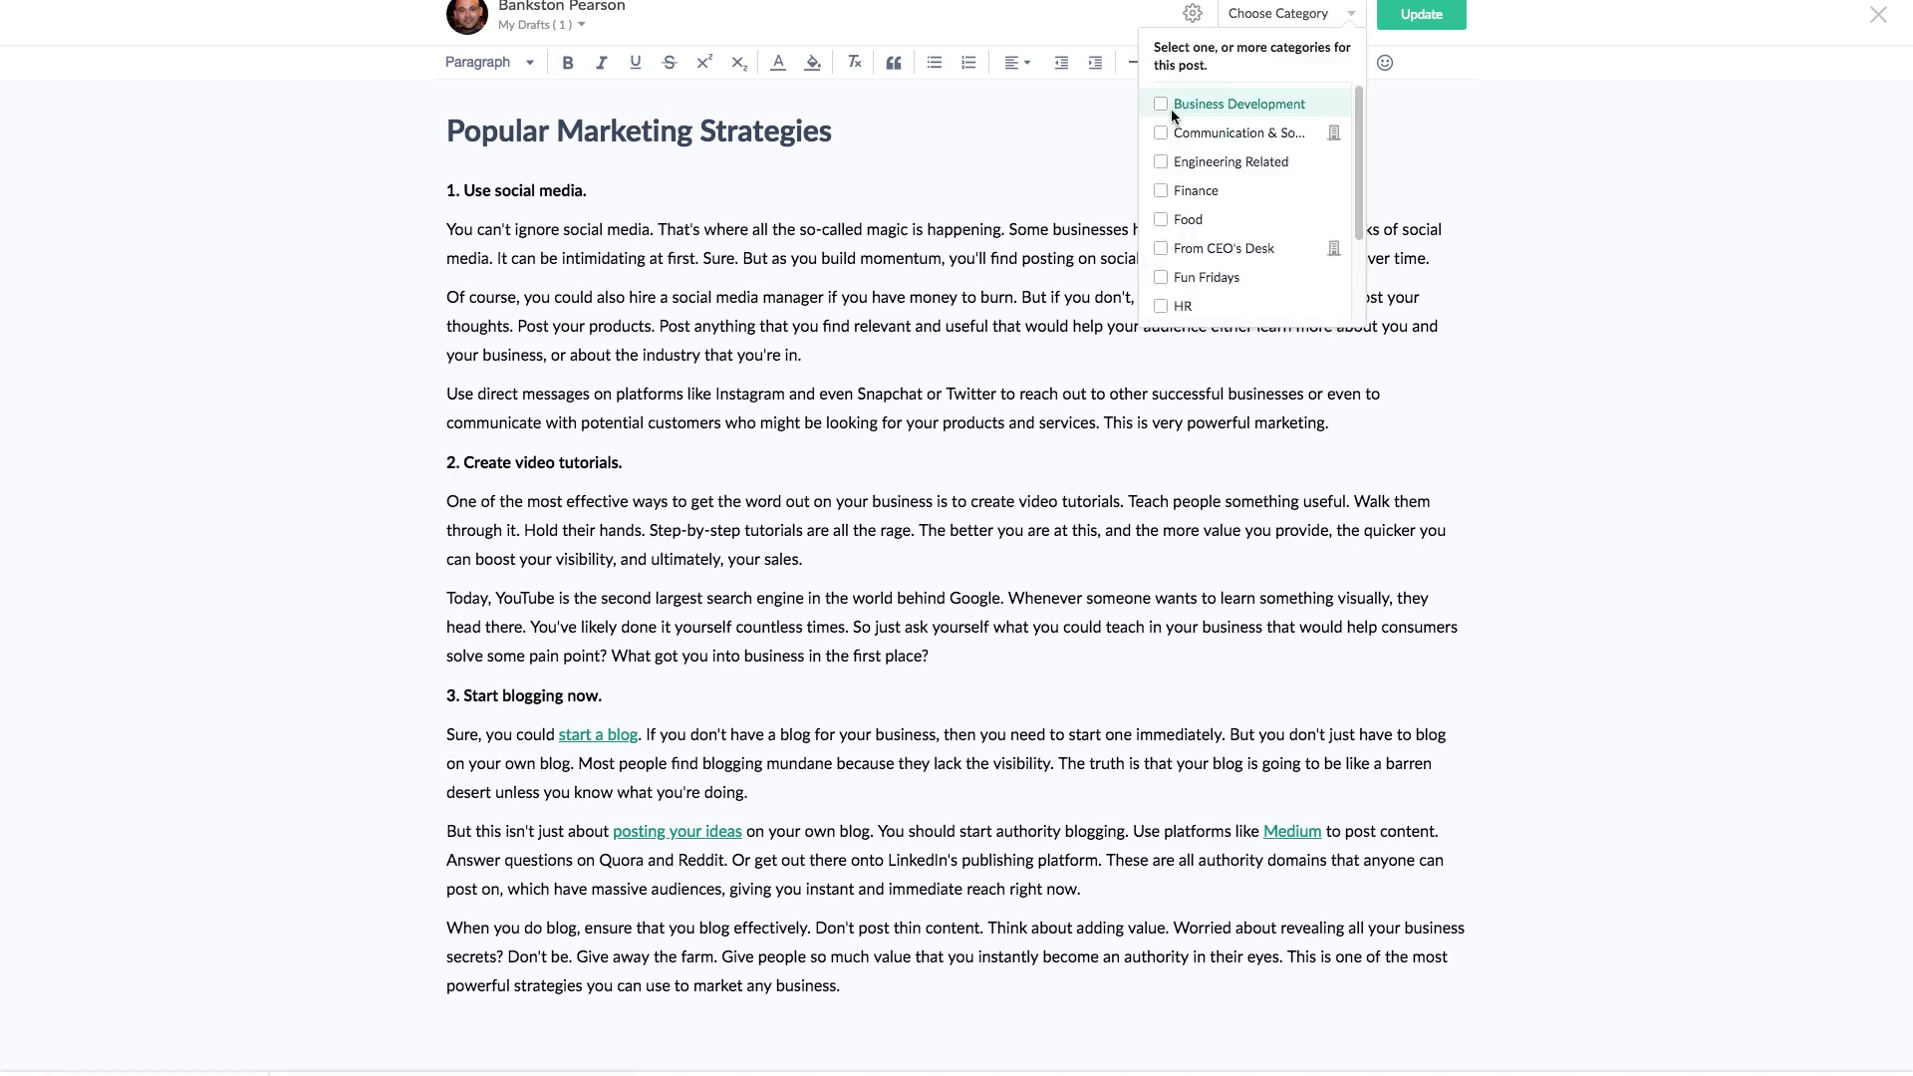
click(1169, 105)
click(1171, 132)
click(1175, 161)
click(1117, 13)
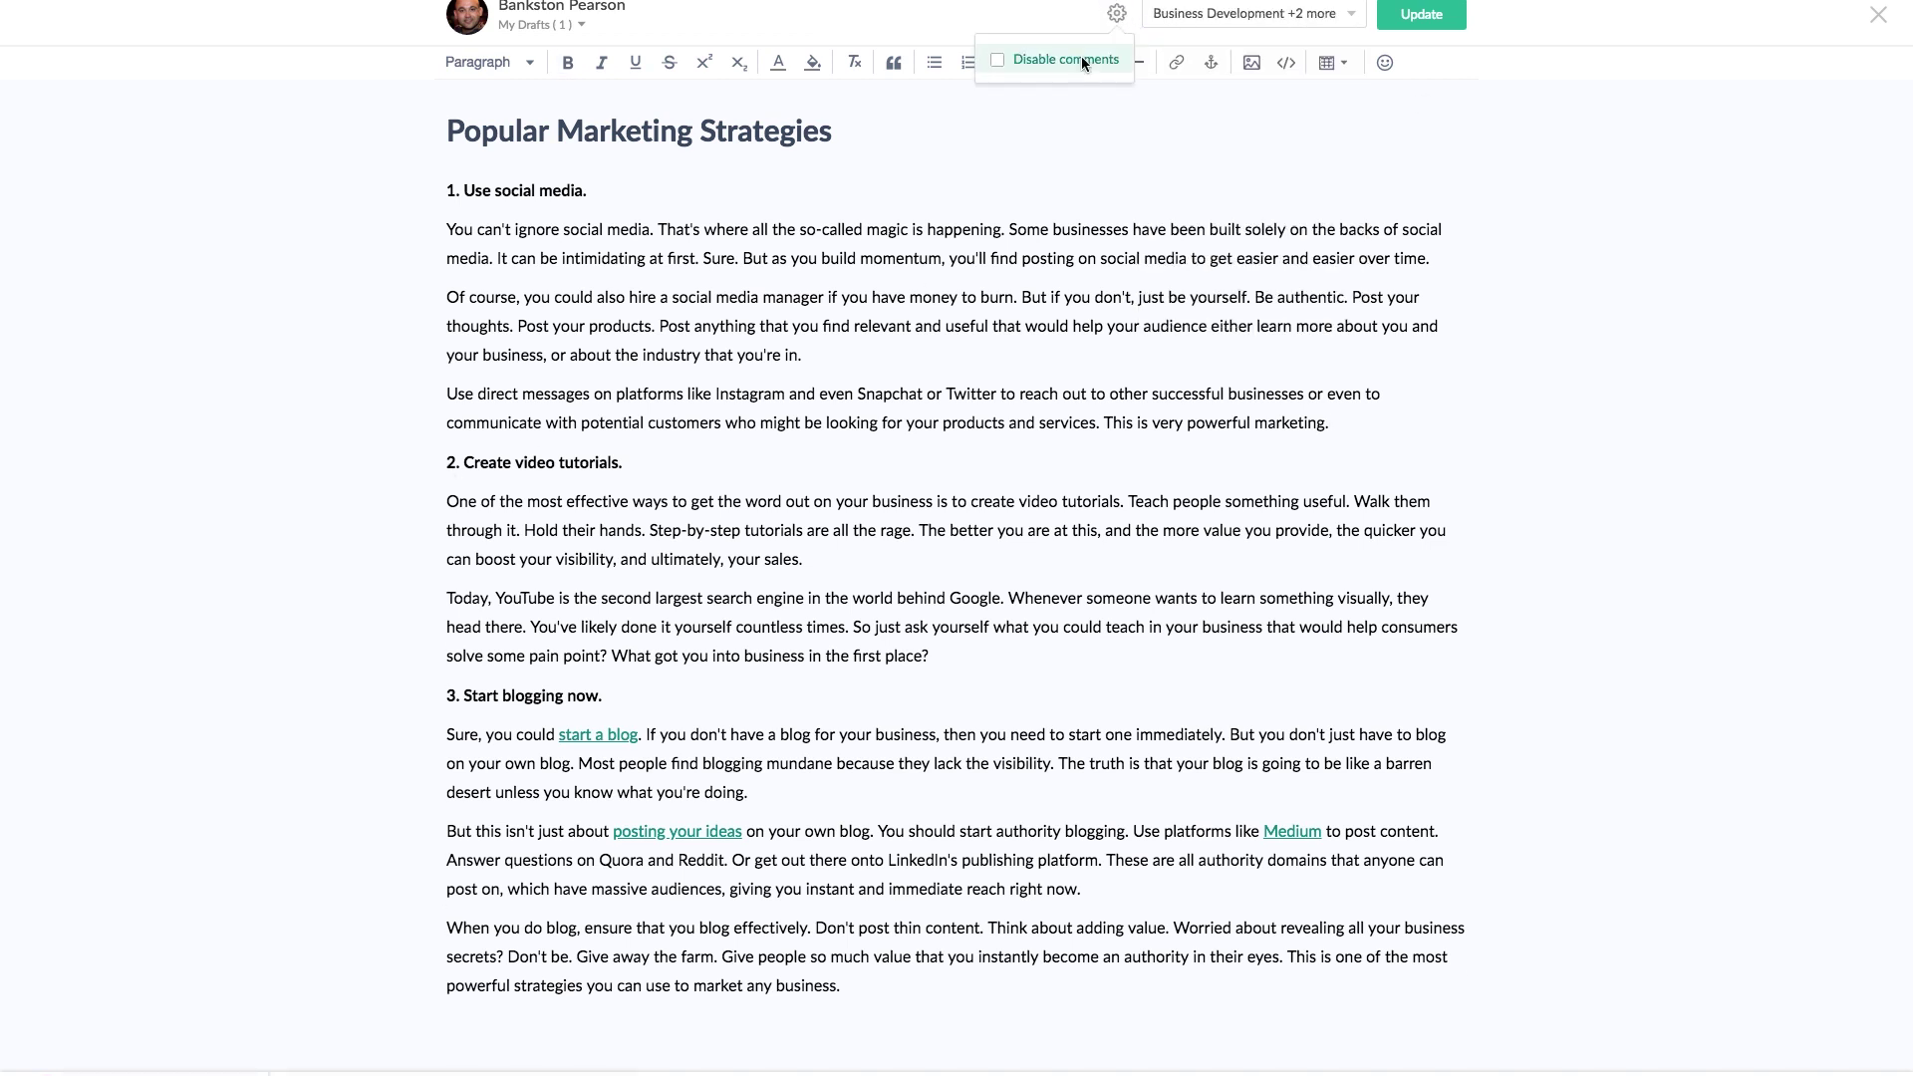
click(996, 61)
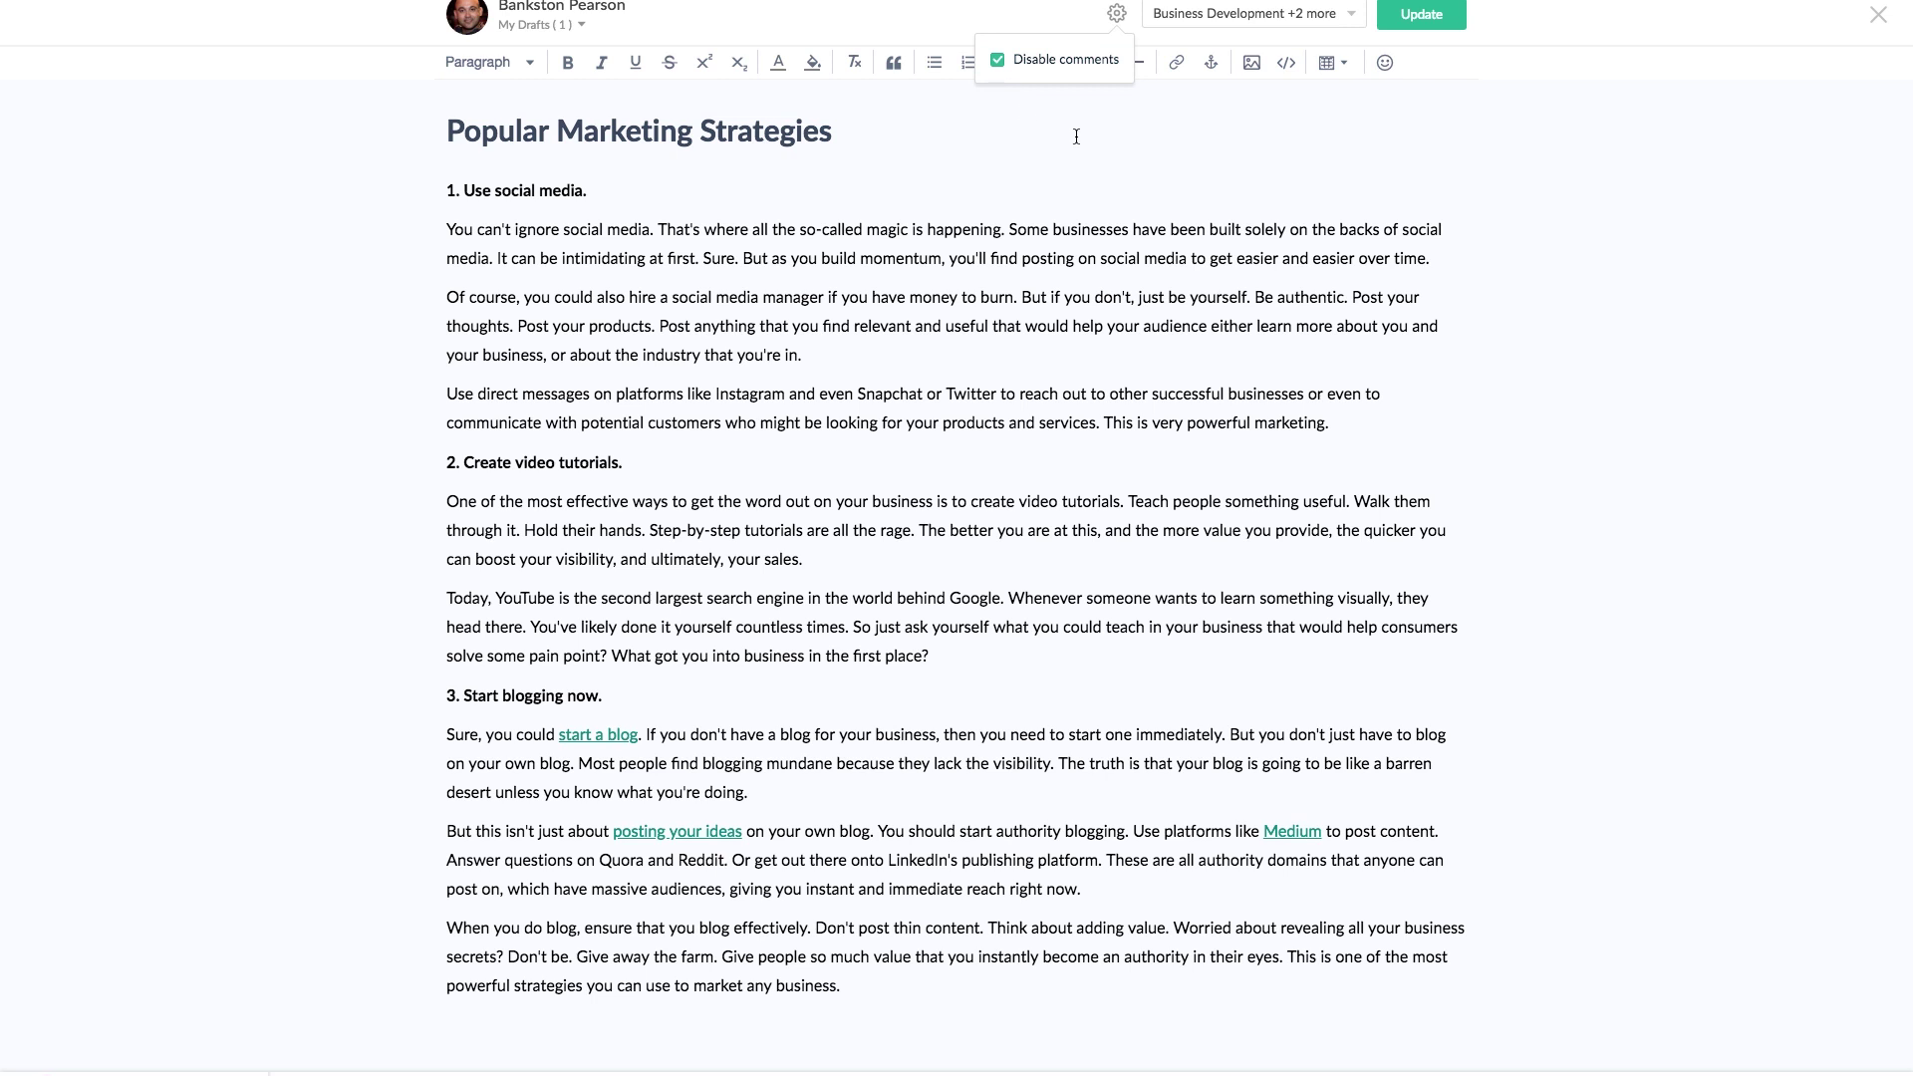
click(1418, 18)
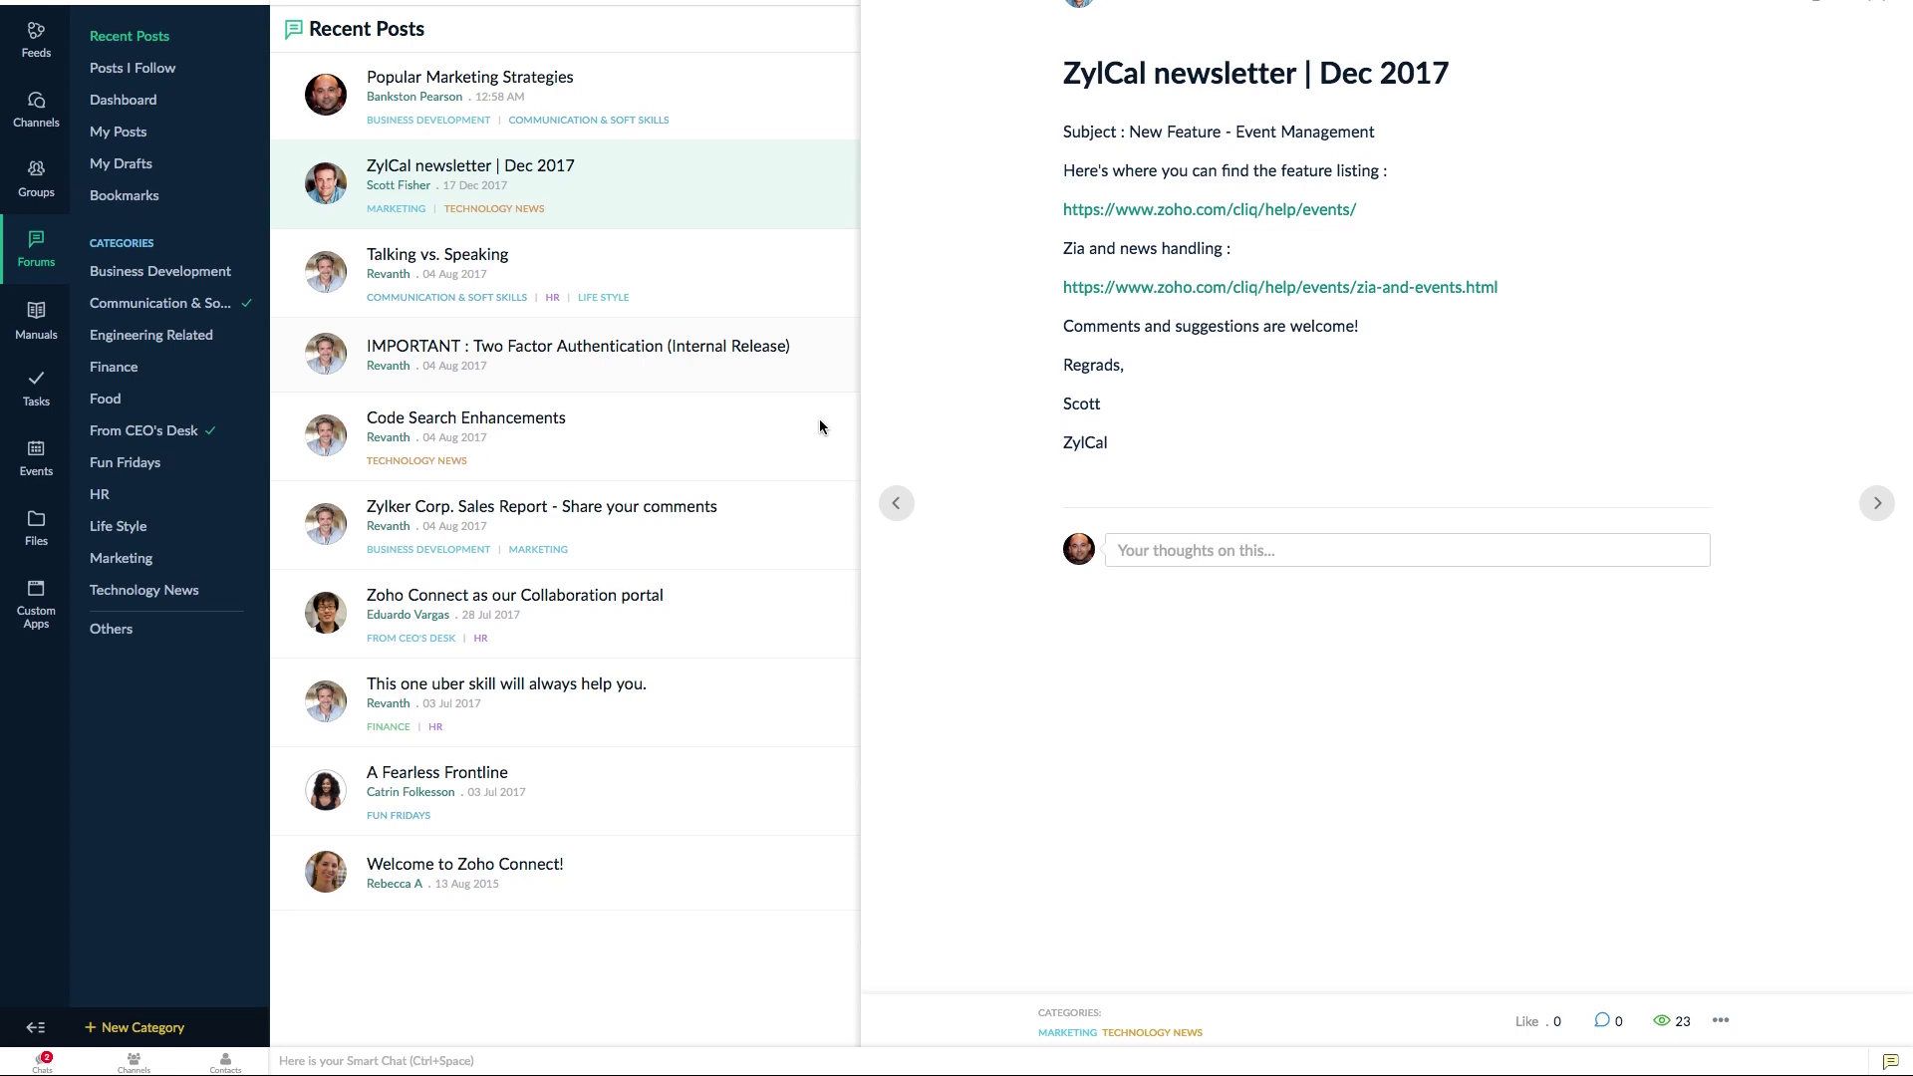
- Disable comments on the ZylCal newsletter | Dec 2017 post, follow it, then recheck its options menu
click(1720, 1024)
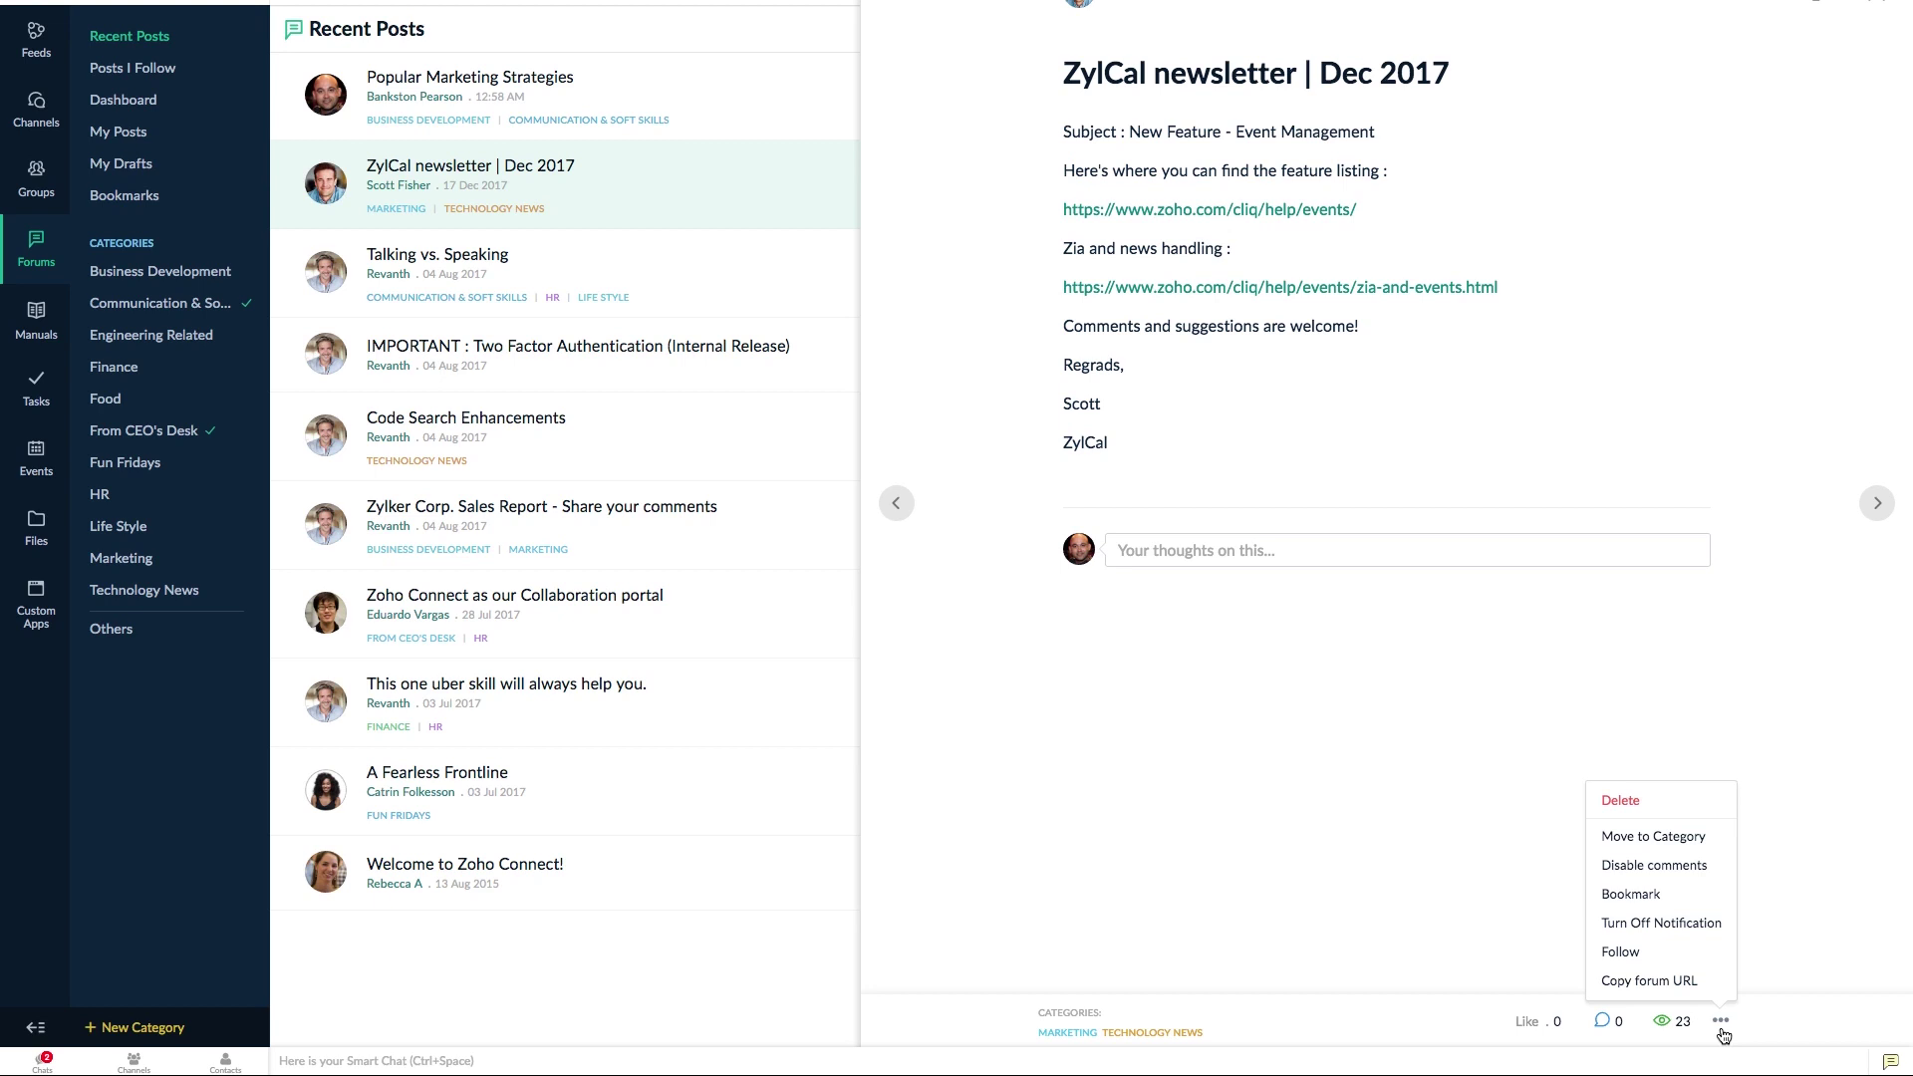
click(1653, 865)
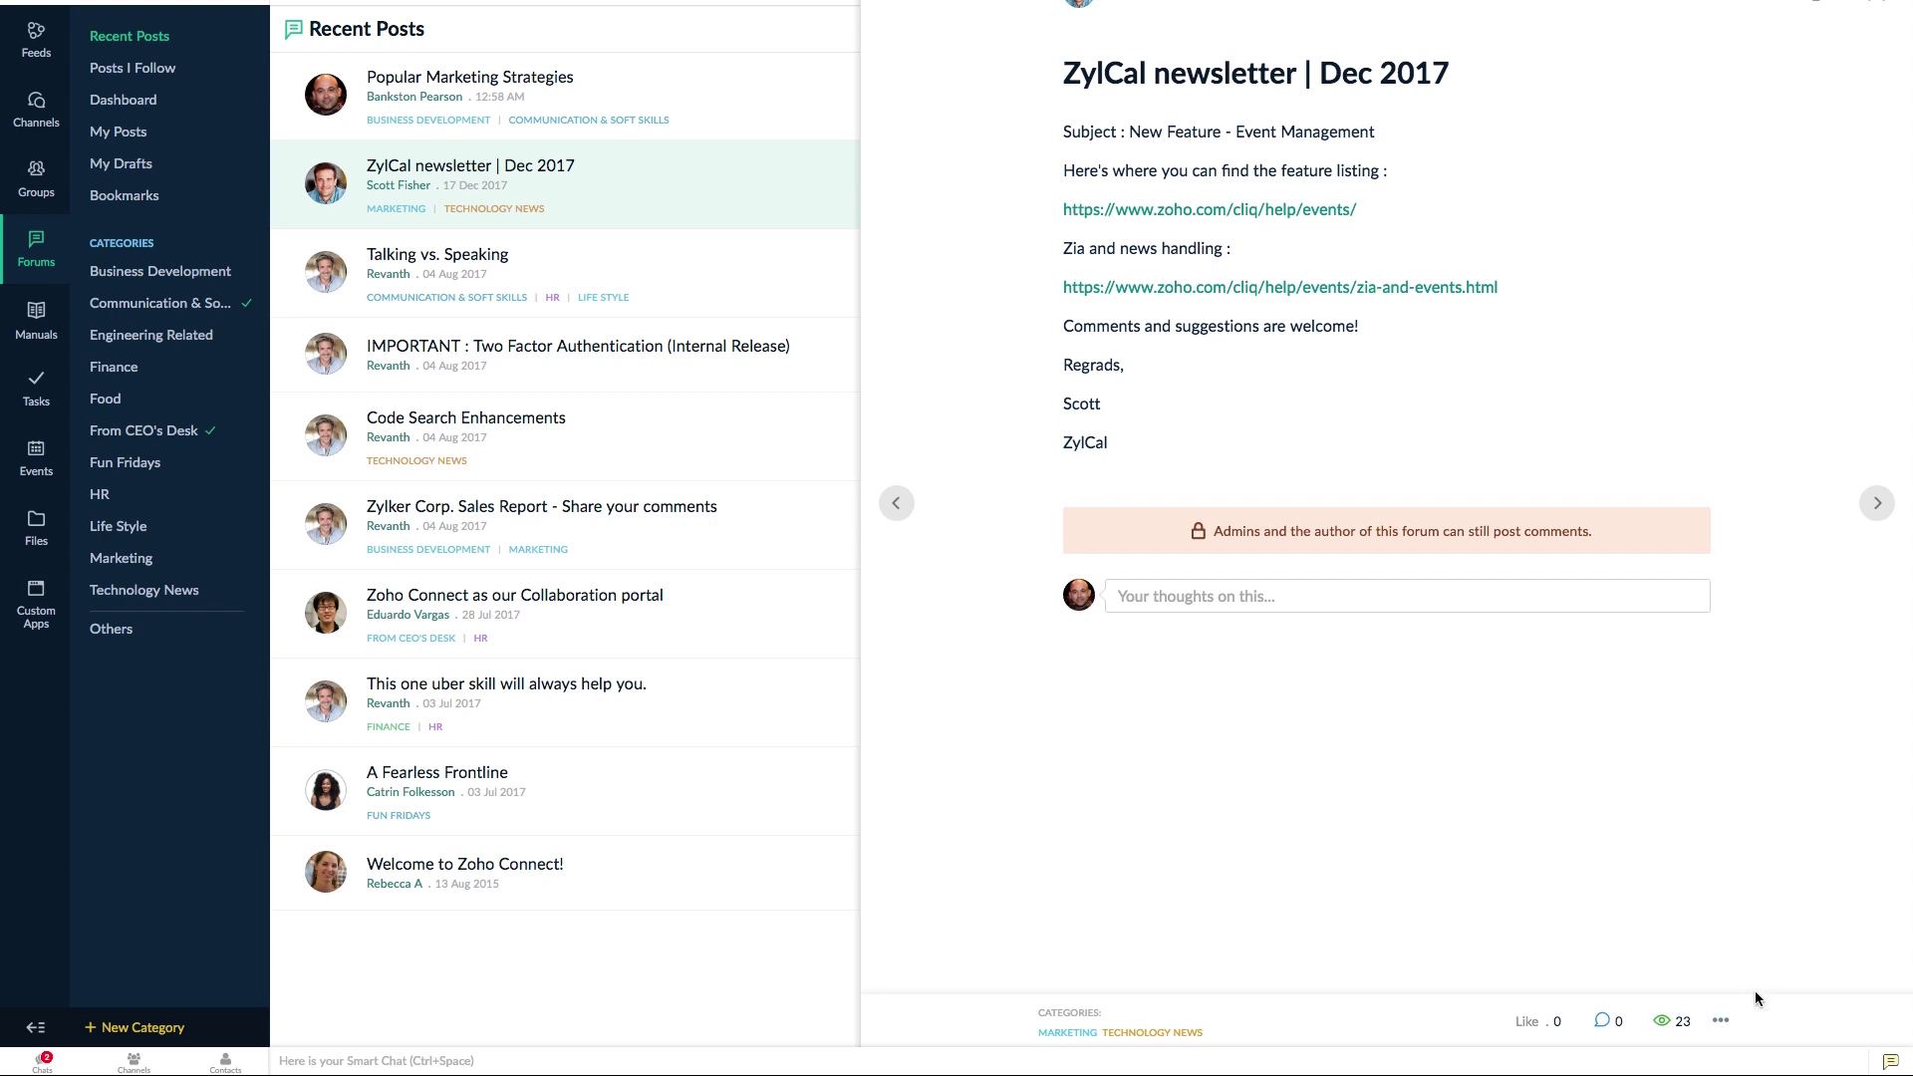
click(1721, 1023)
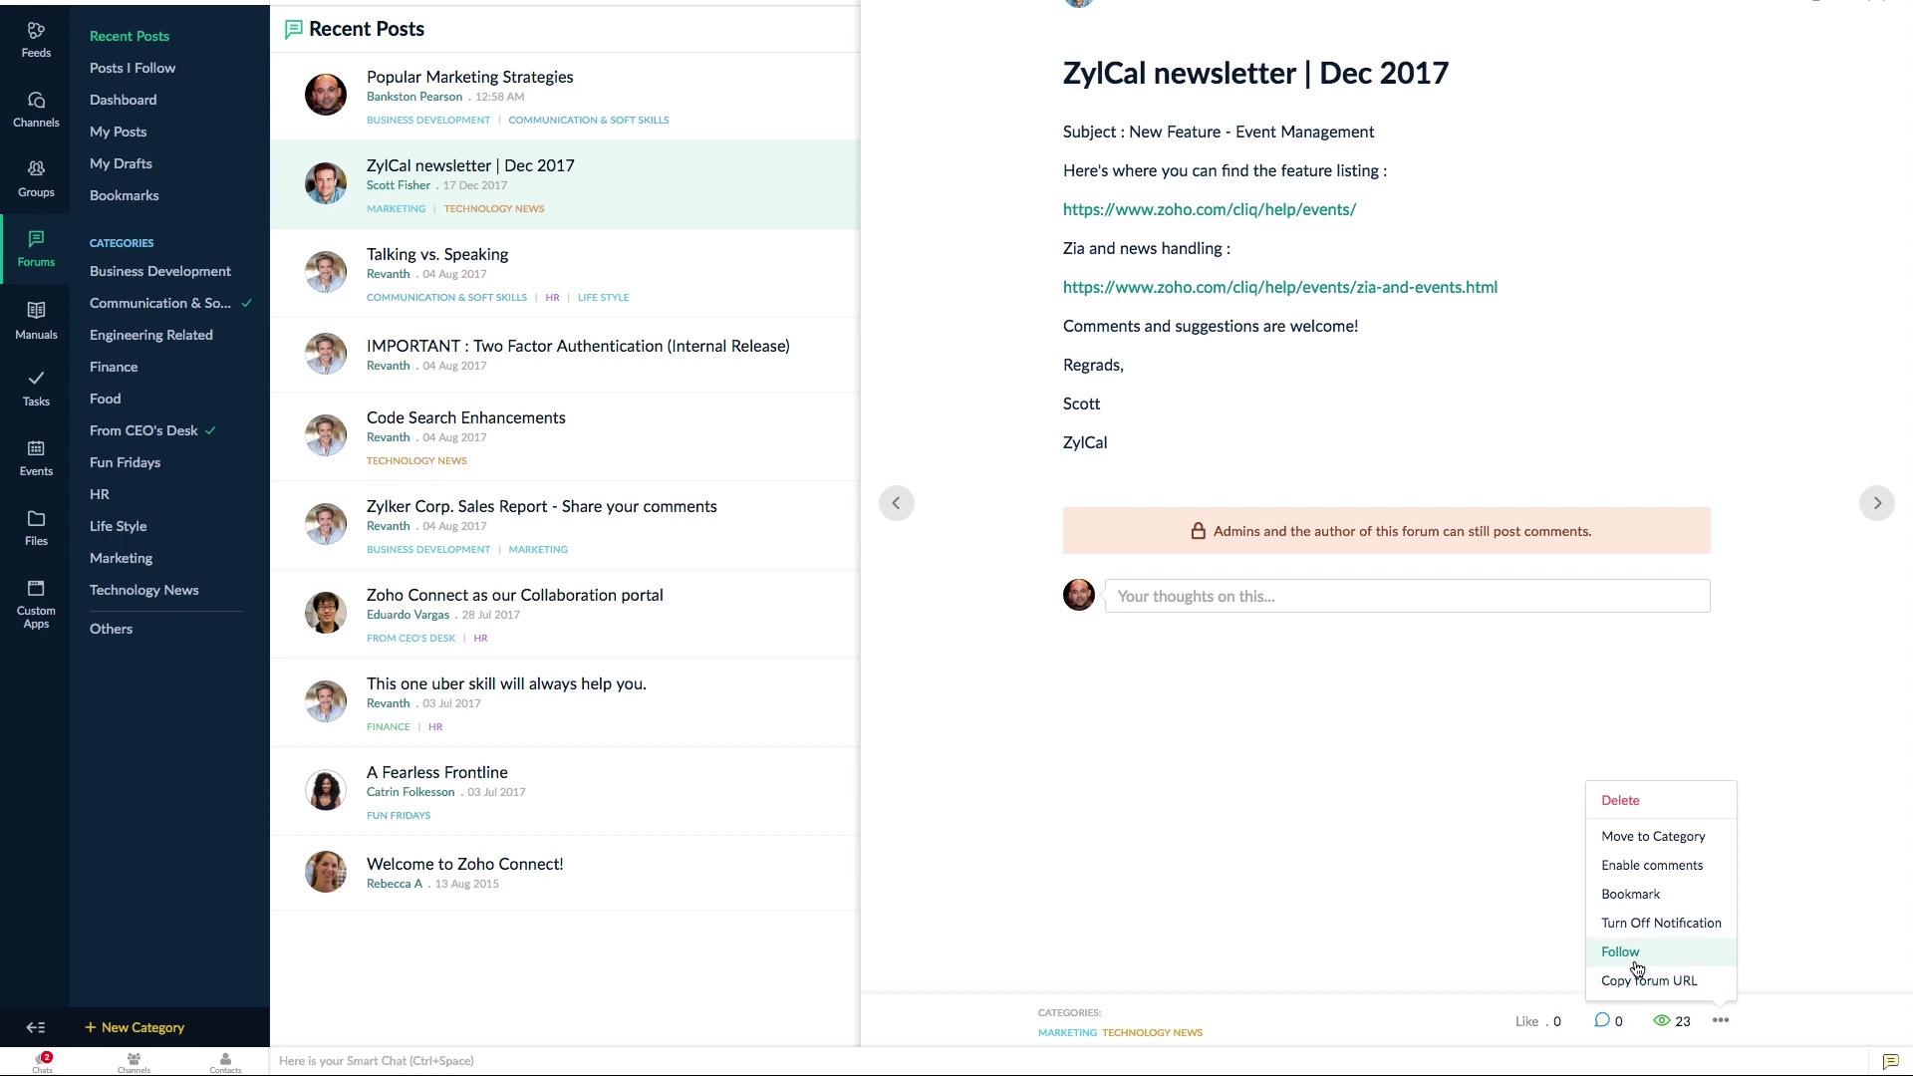
click(1500, 865)
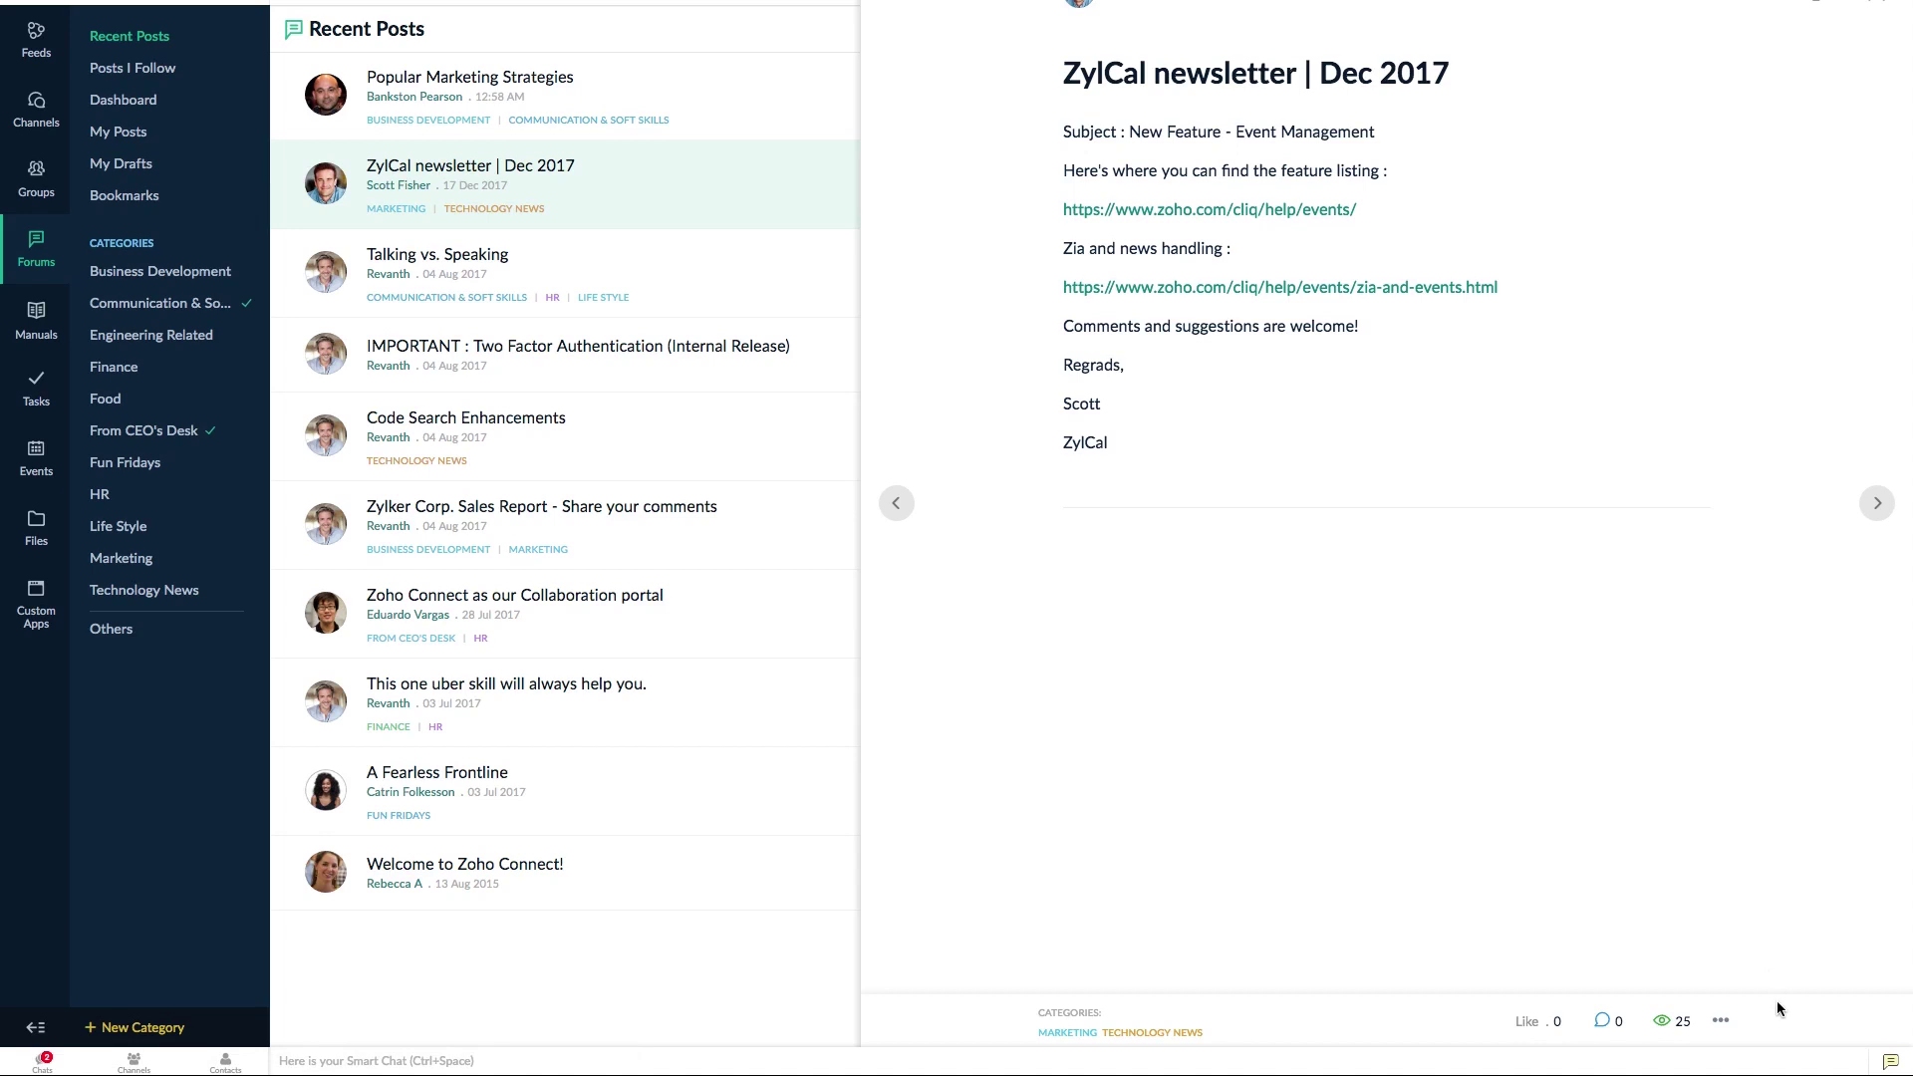
click(1719, 1022)
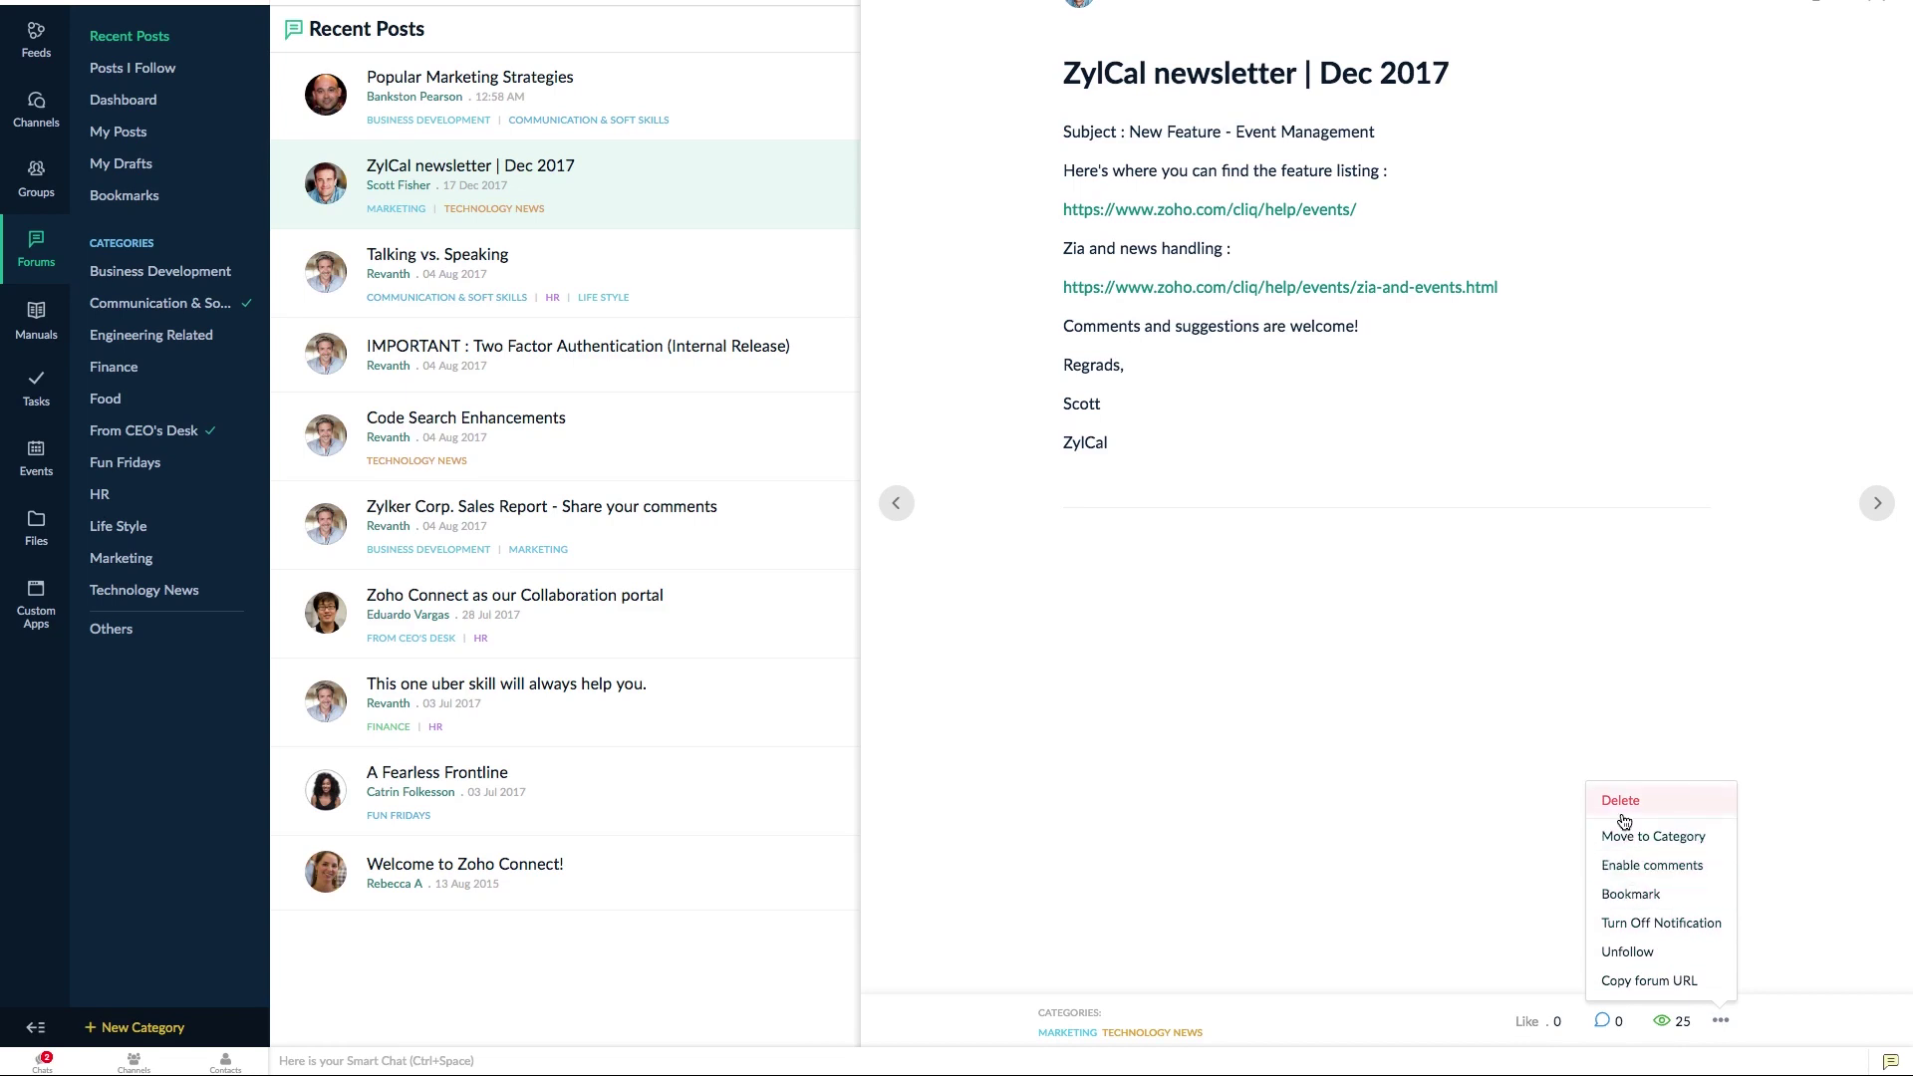
click(1542, 785)
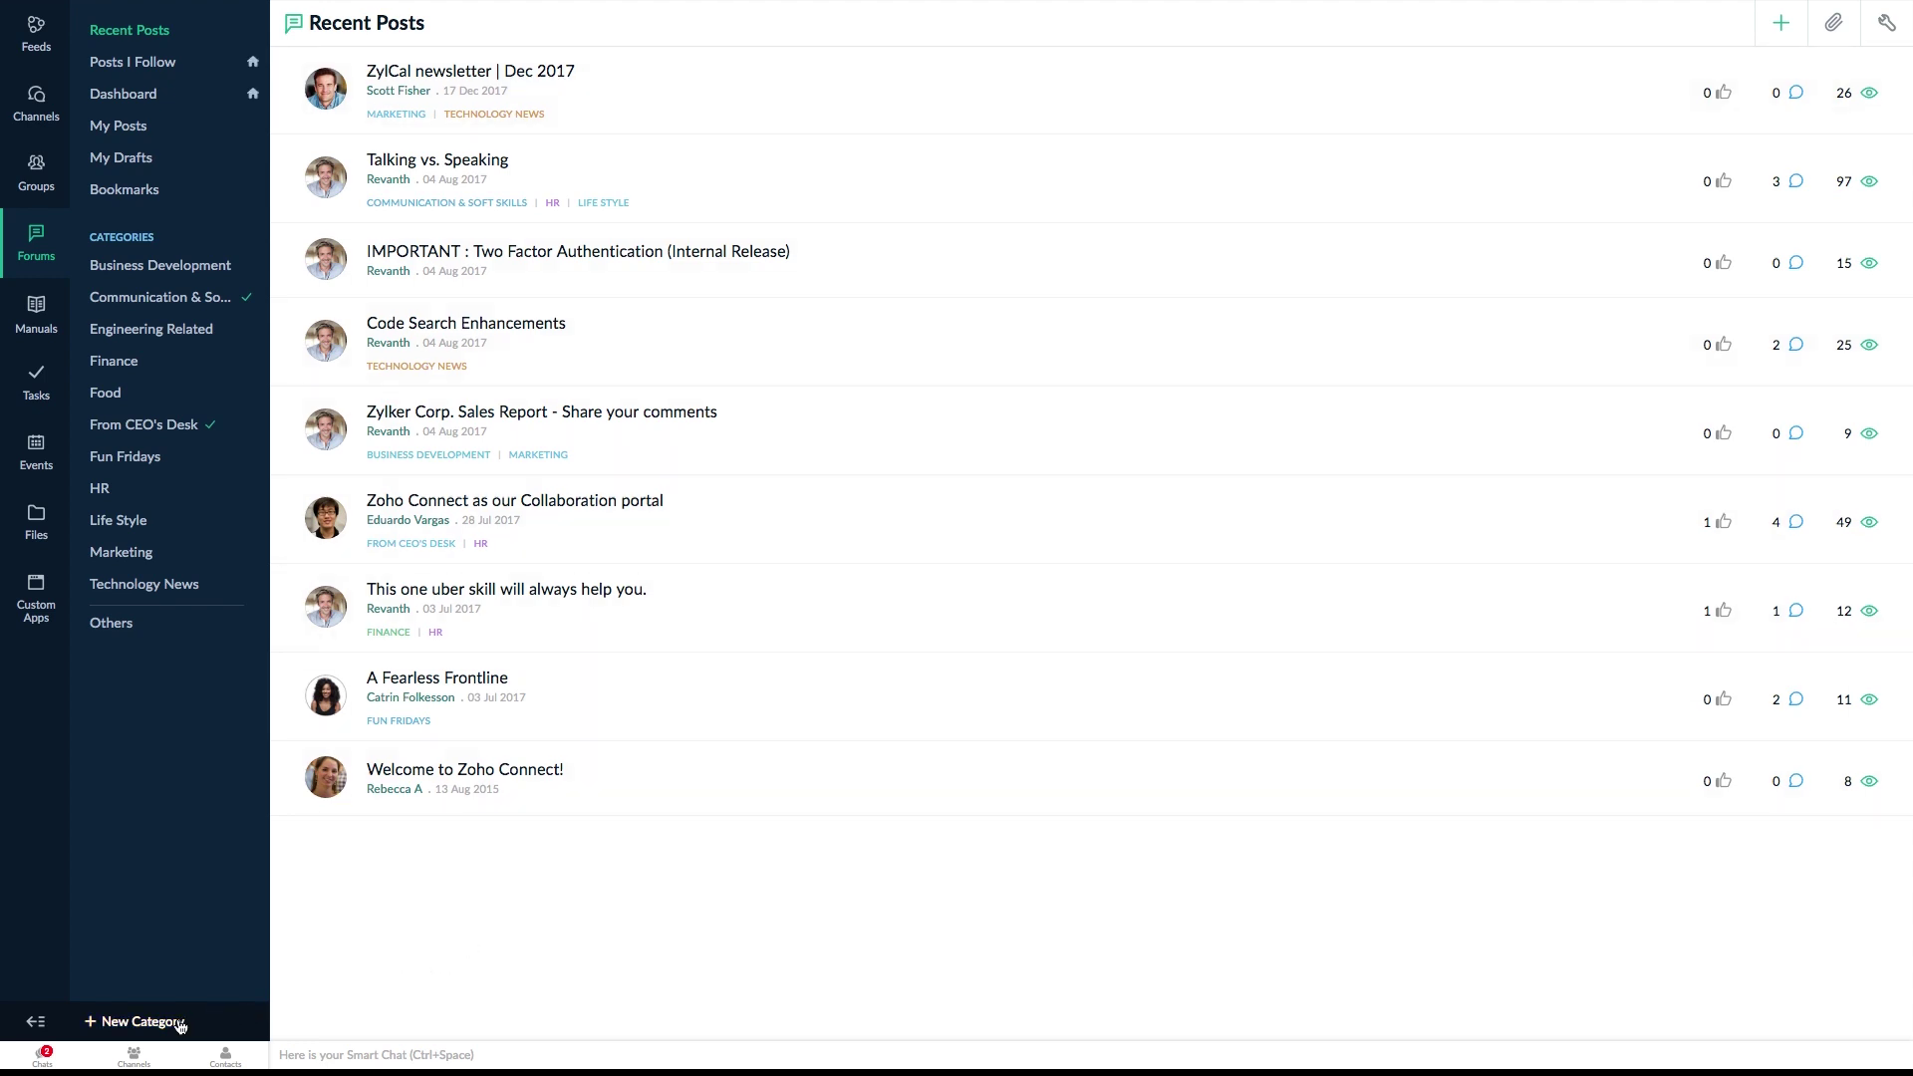
- Create a forum category titled 'Sales' with Show posts in everyone's feed ticked
click(151, 1028)
click(718, 80)
text(Sales)
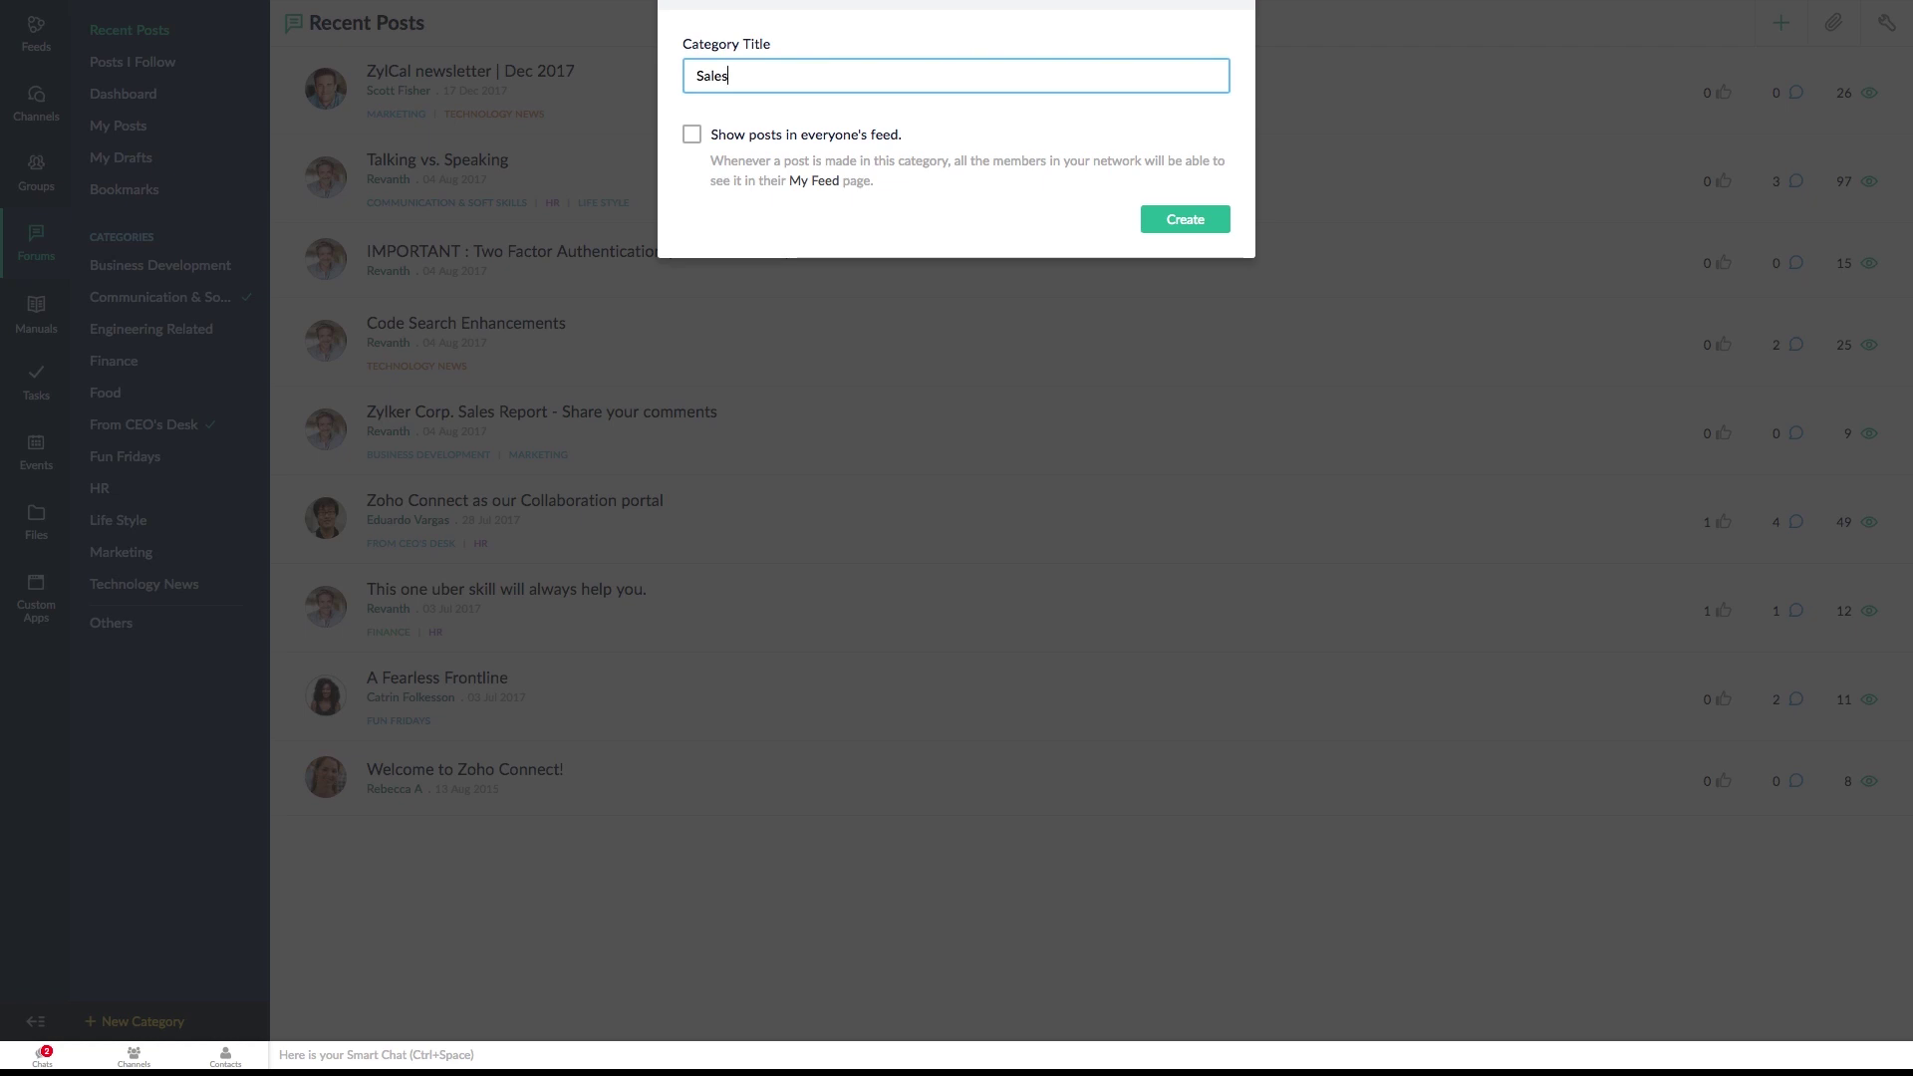
click(692, 135)
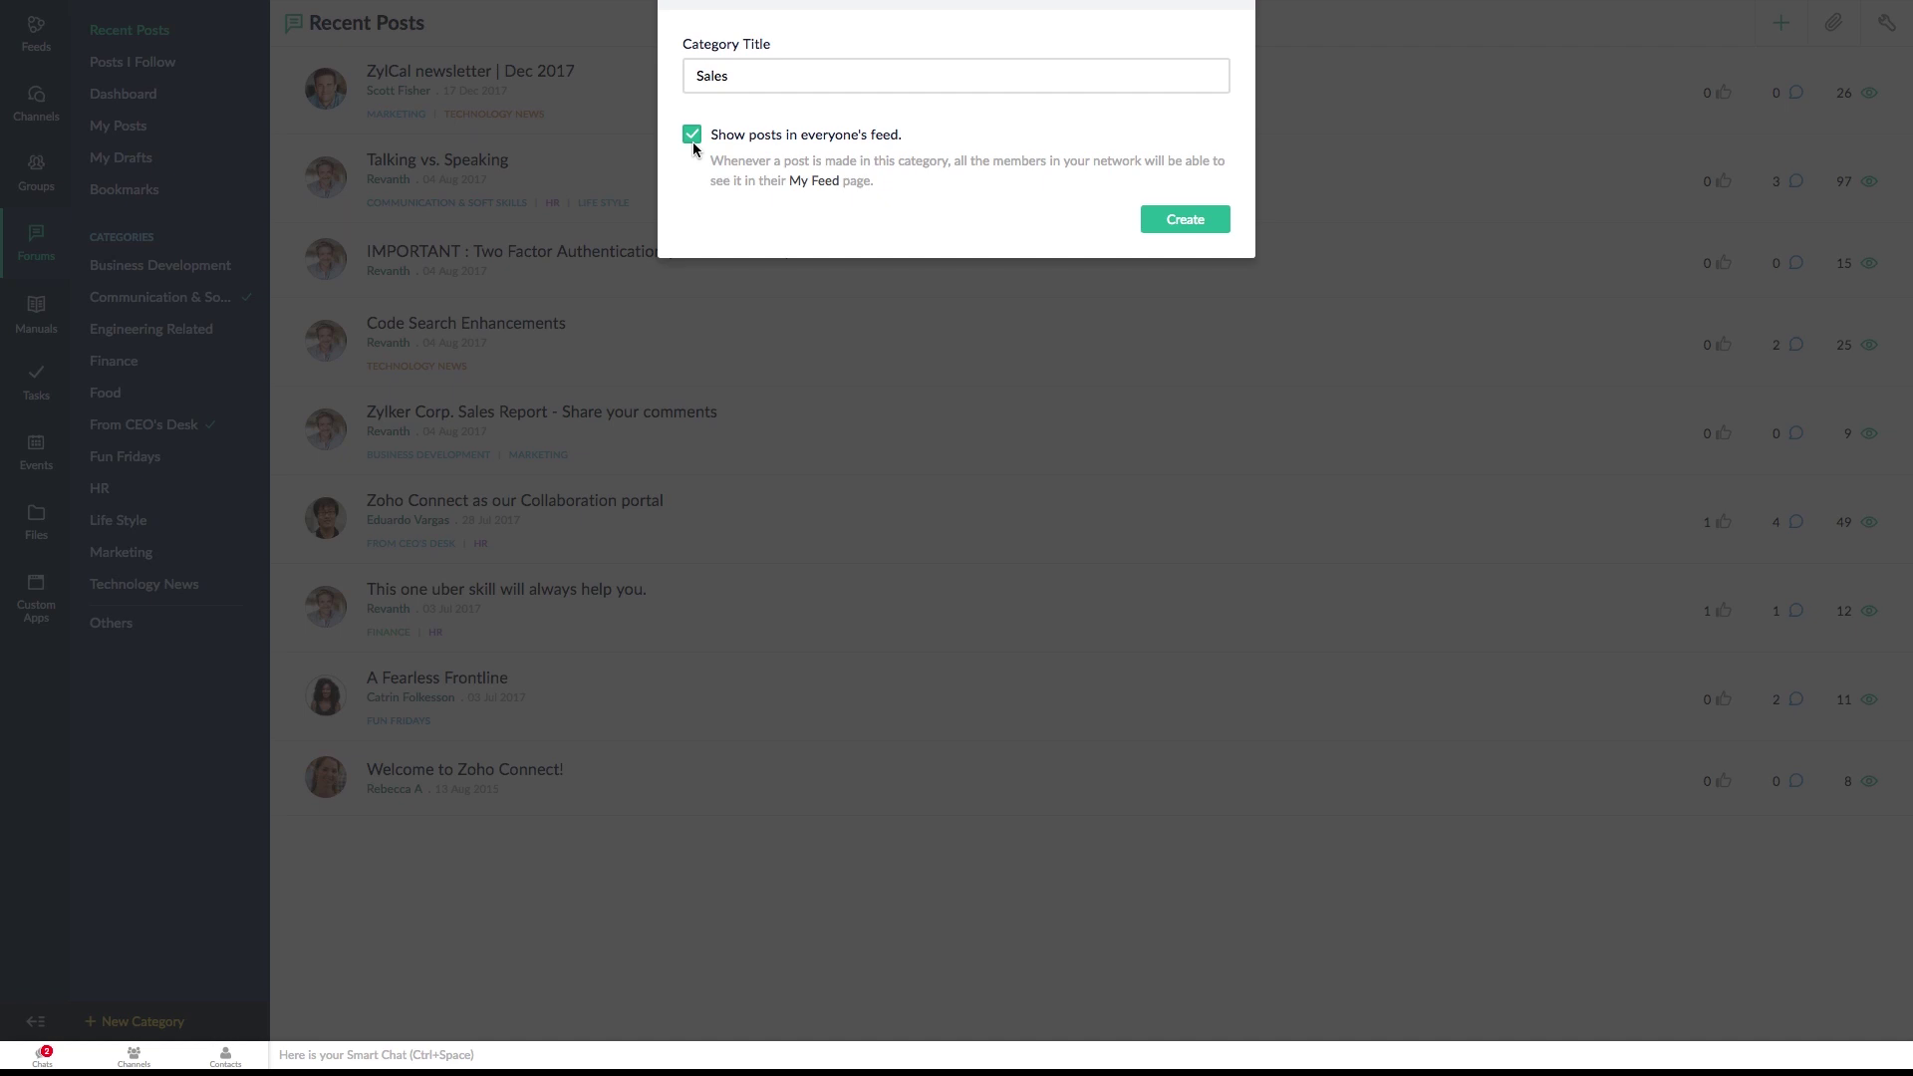
click(1188, 231)
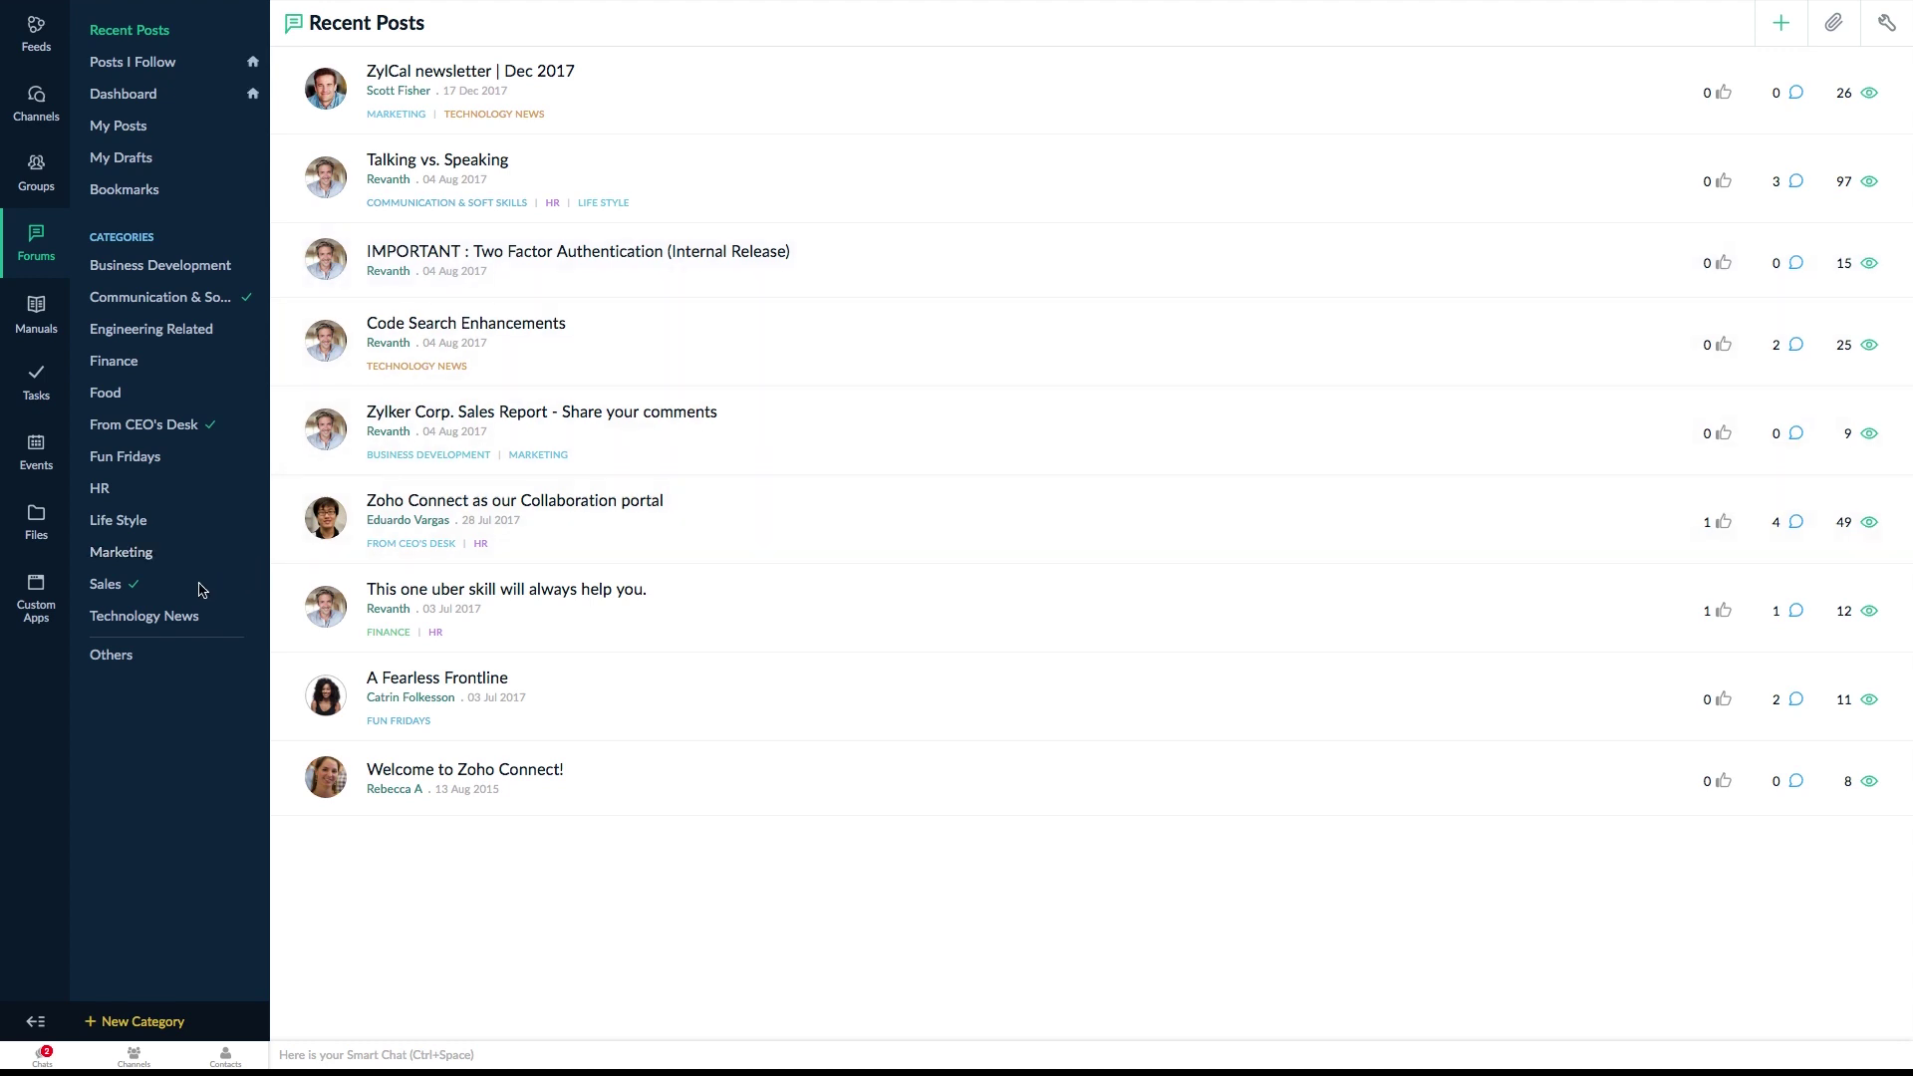
- Rename Sales to 'Sales and Pre-Sales' with everyone's-feed unticked, then follow Business Development
click(149, 591)
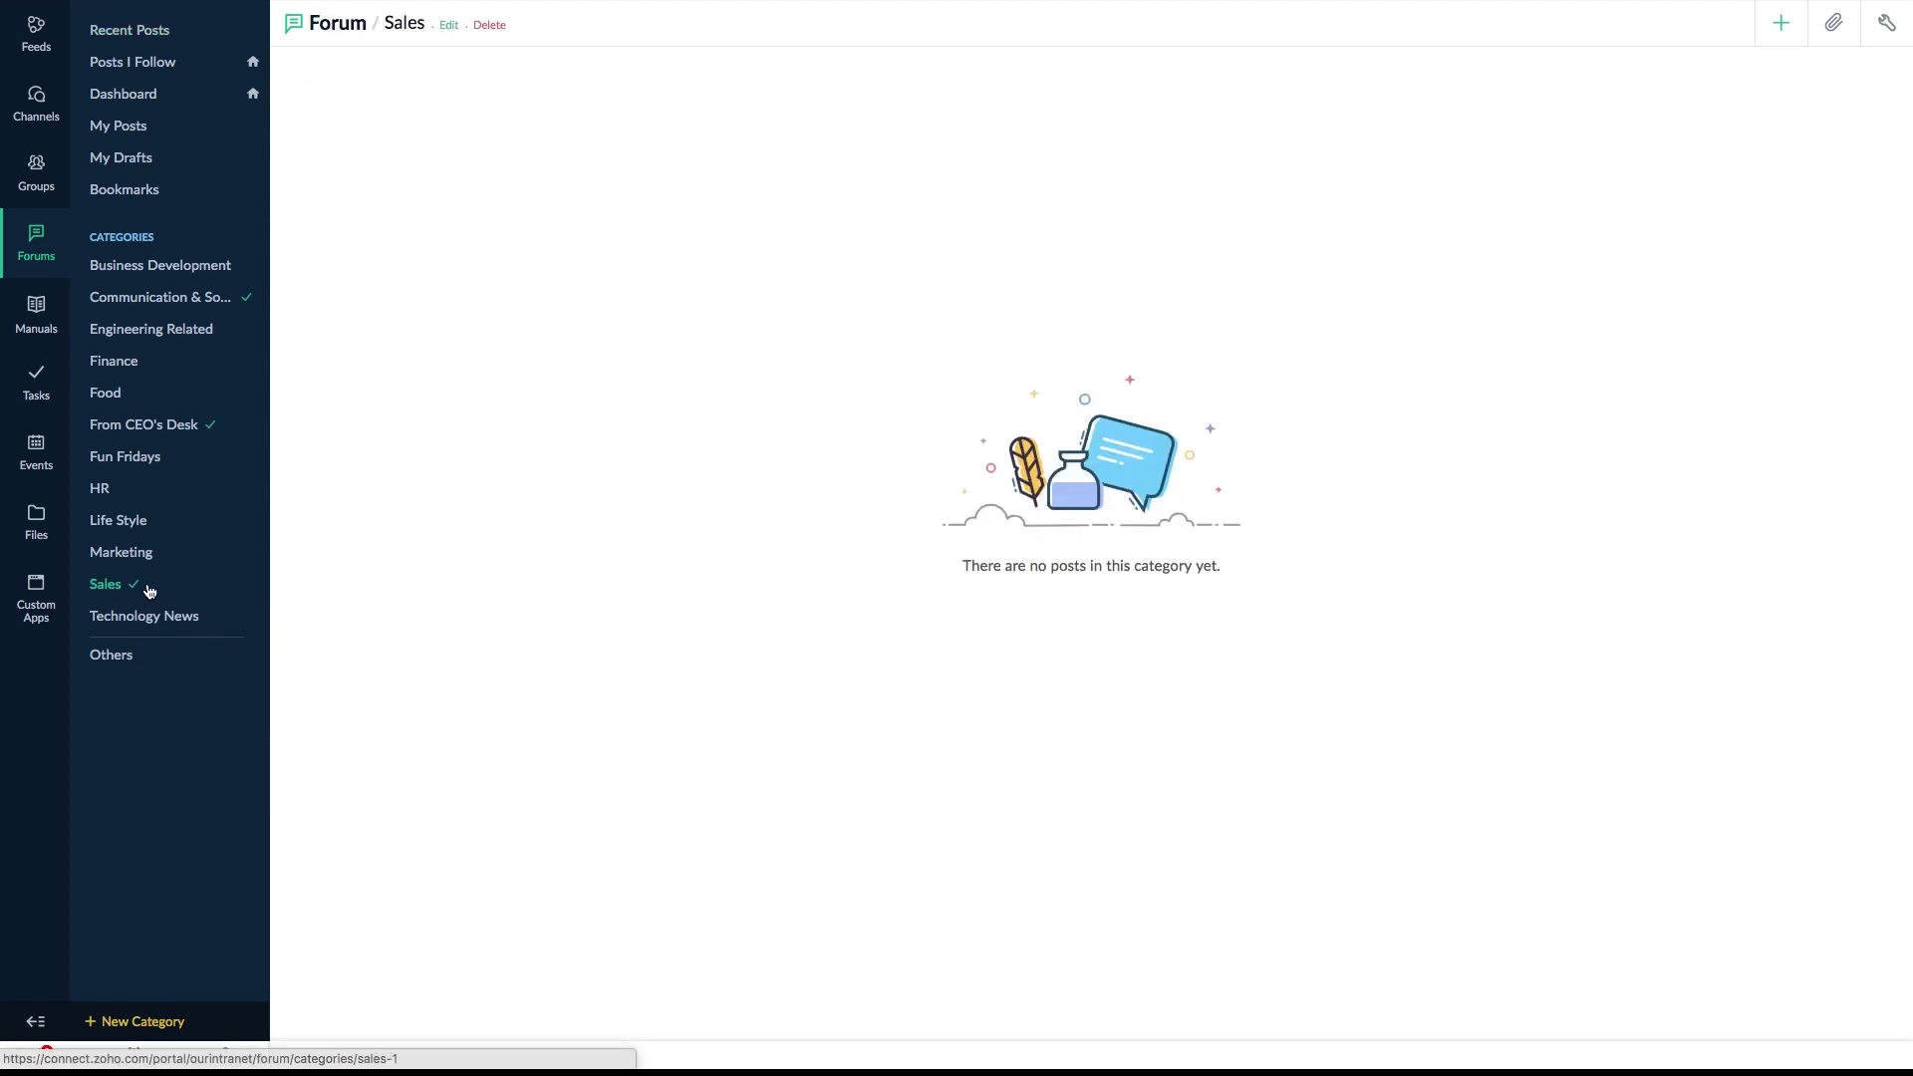
click(449, 26)
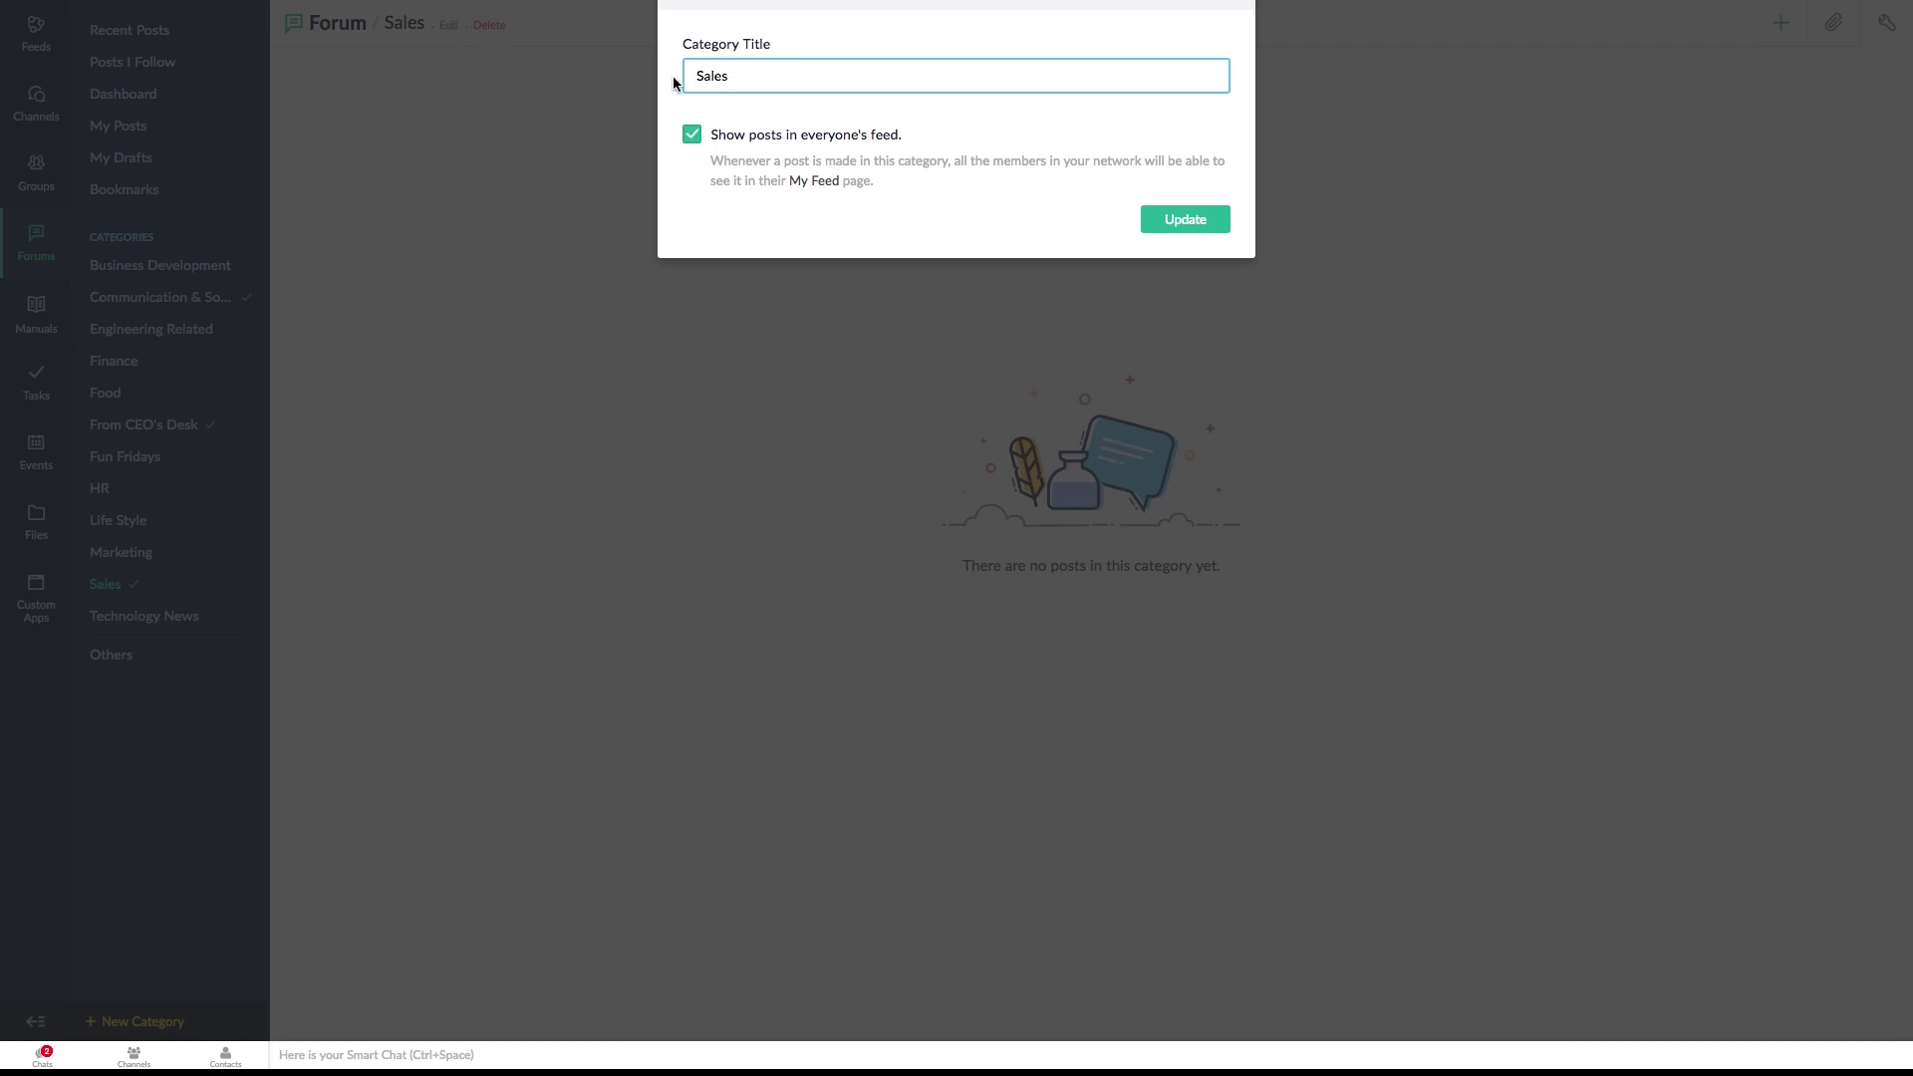
text(and Pre-Sales)
click(692, 139)
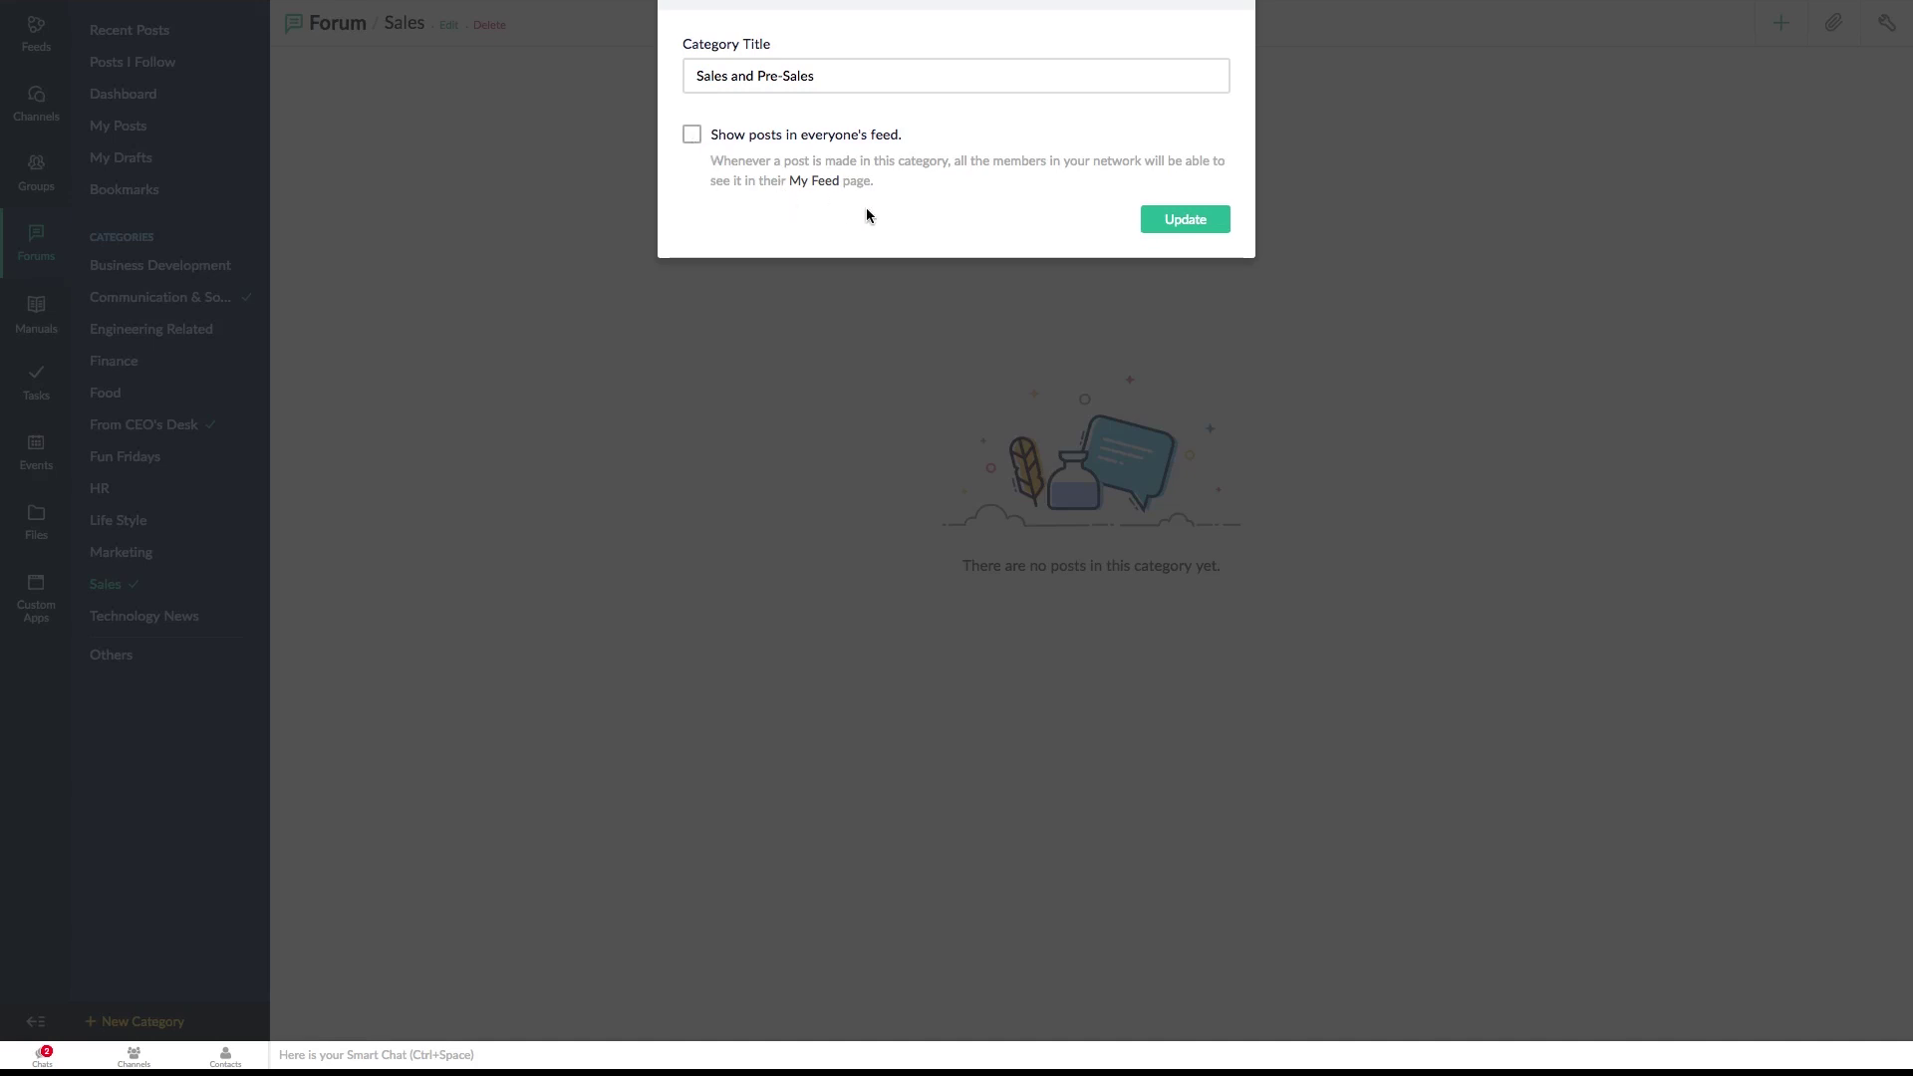
click(1186, 228)
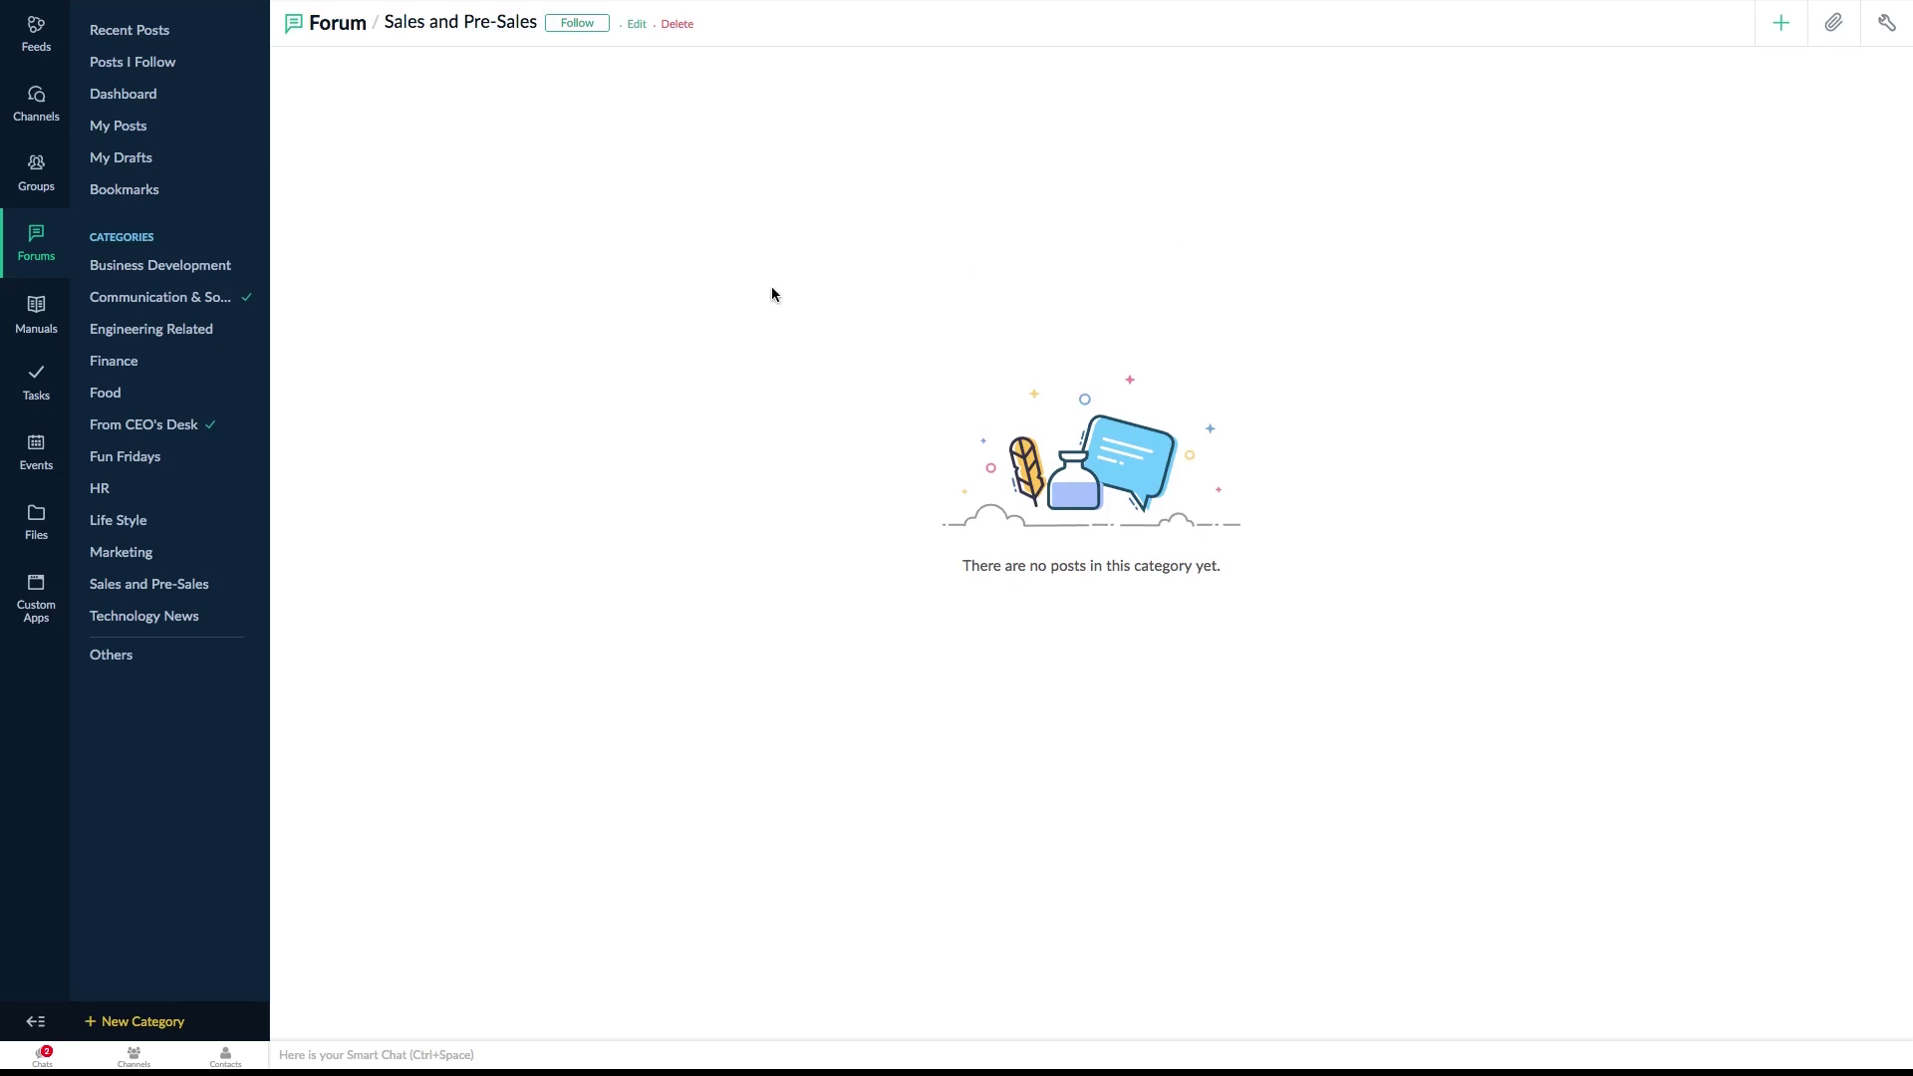
click(181, 283)
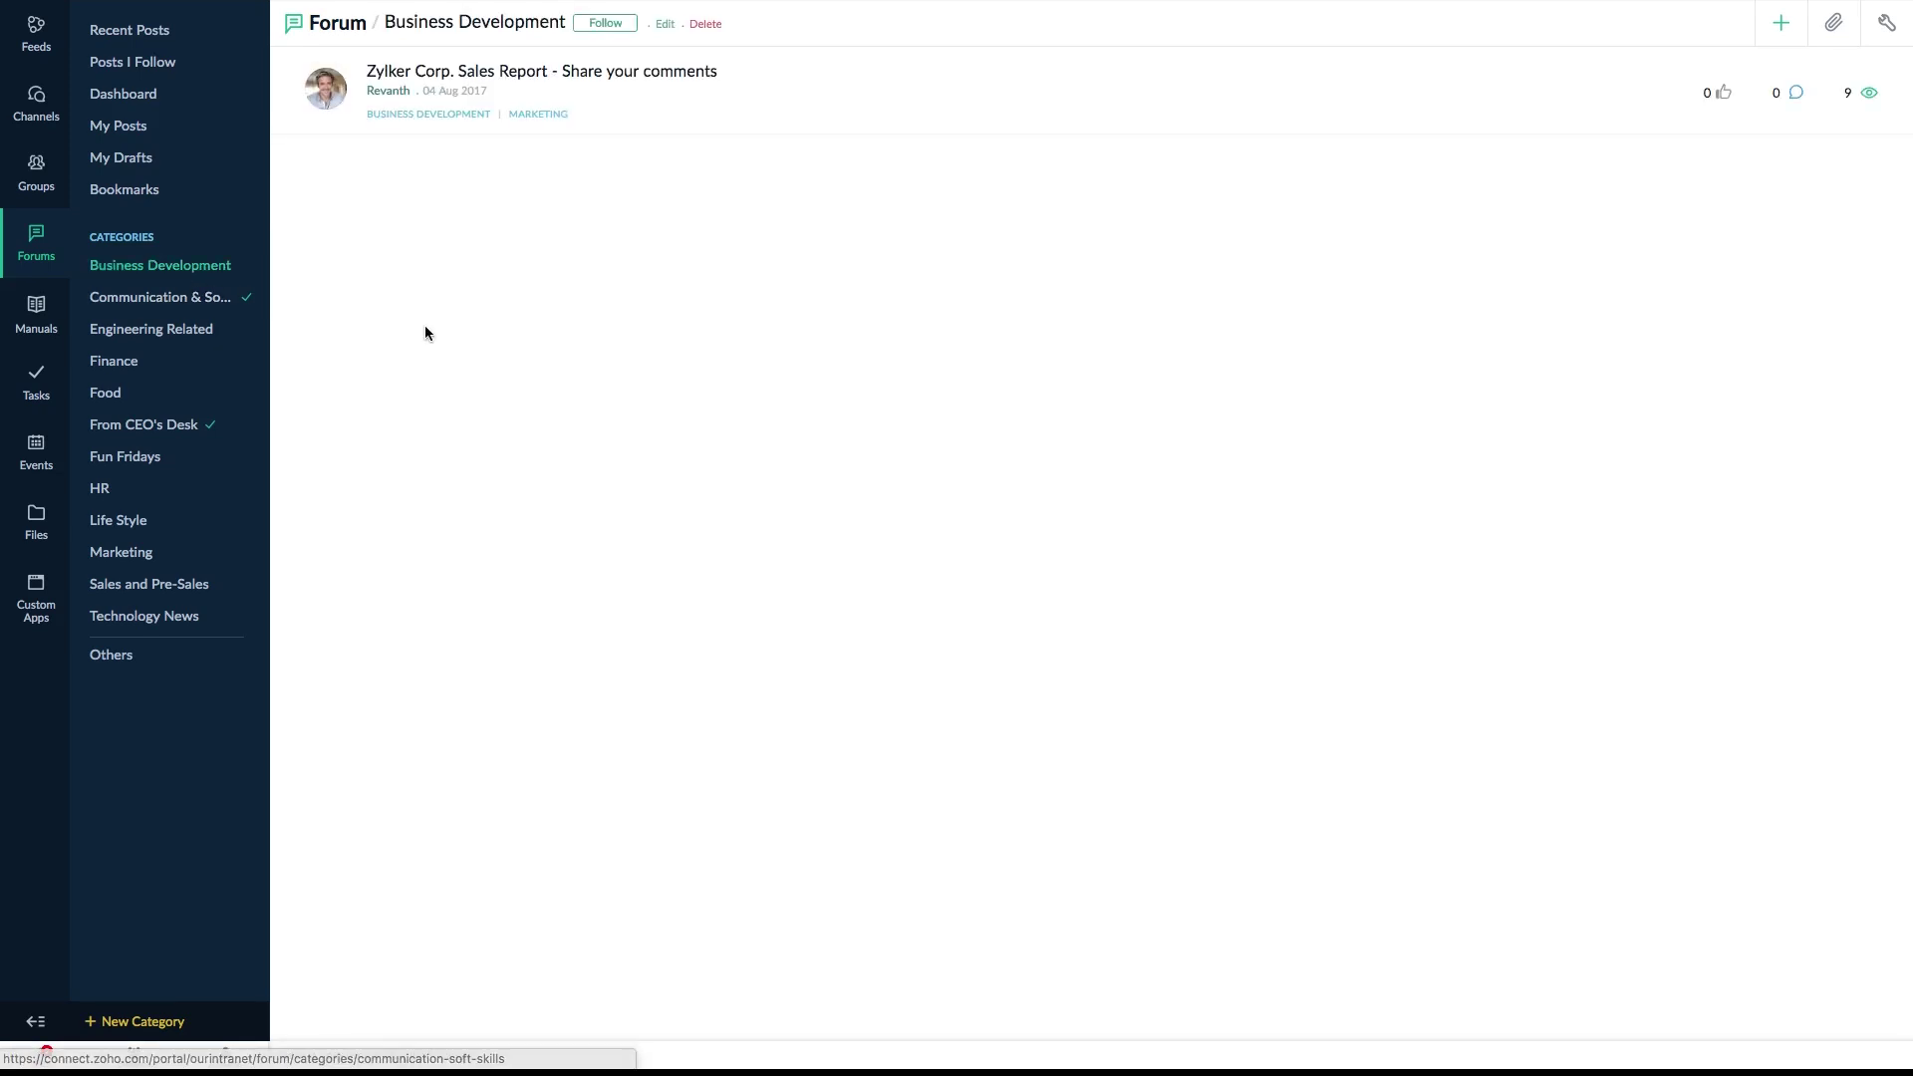
click(603, 23)
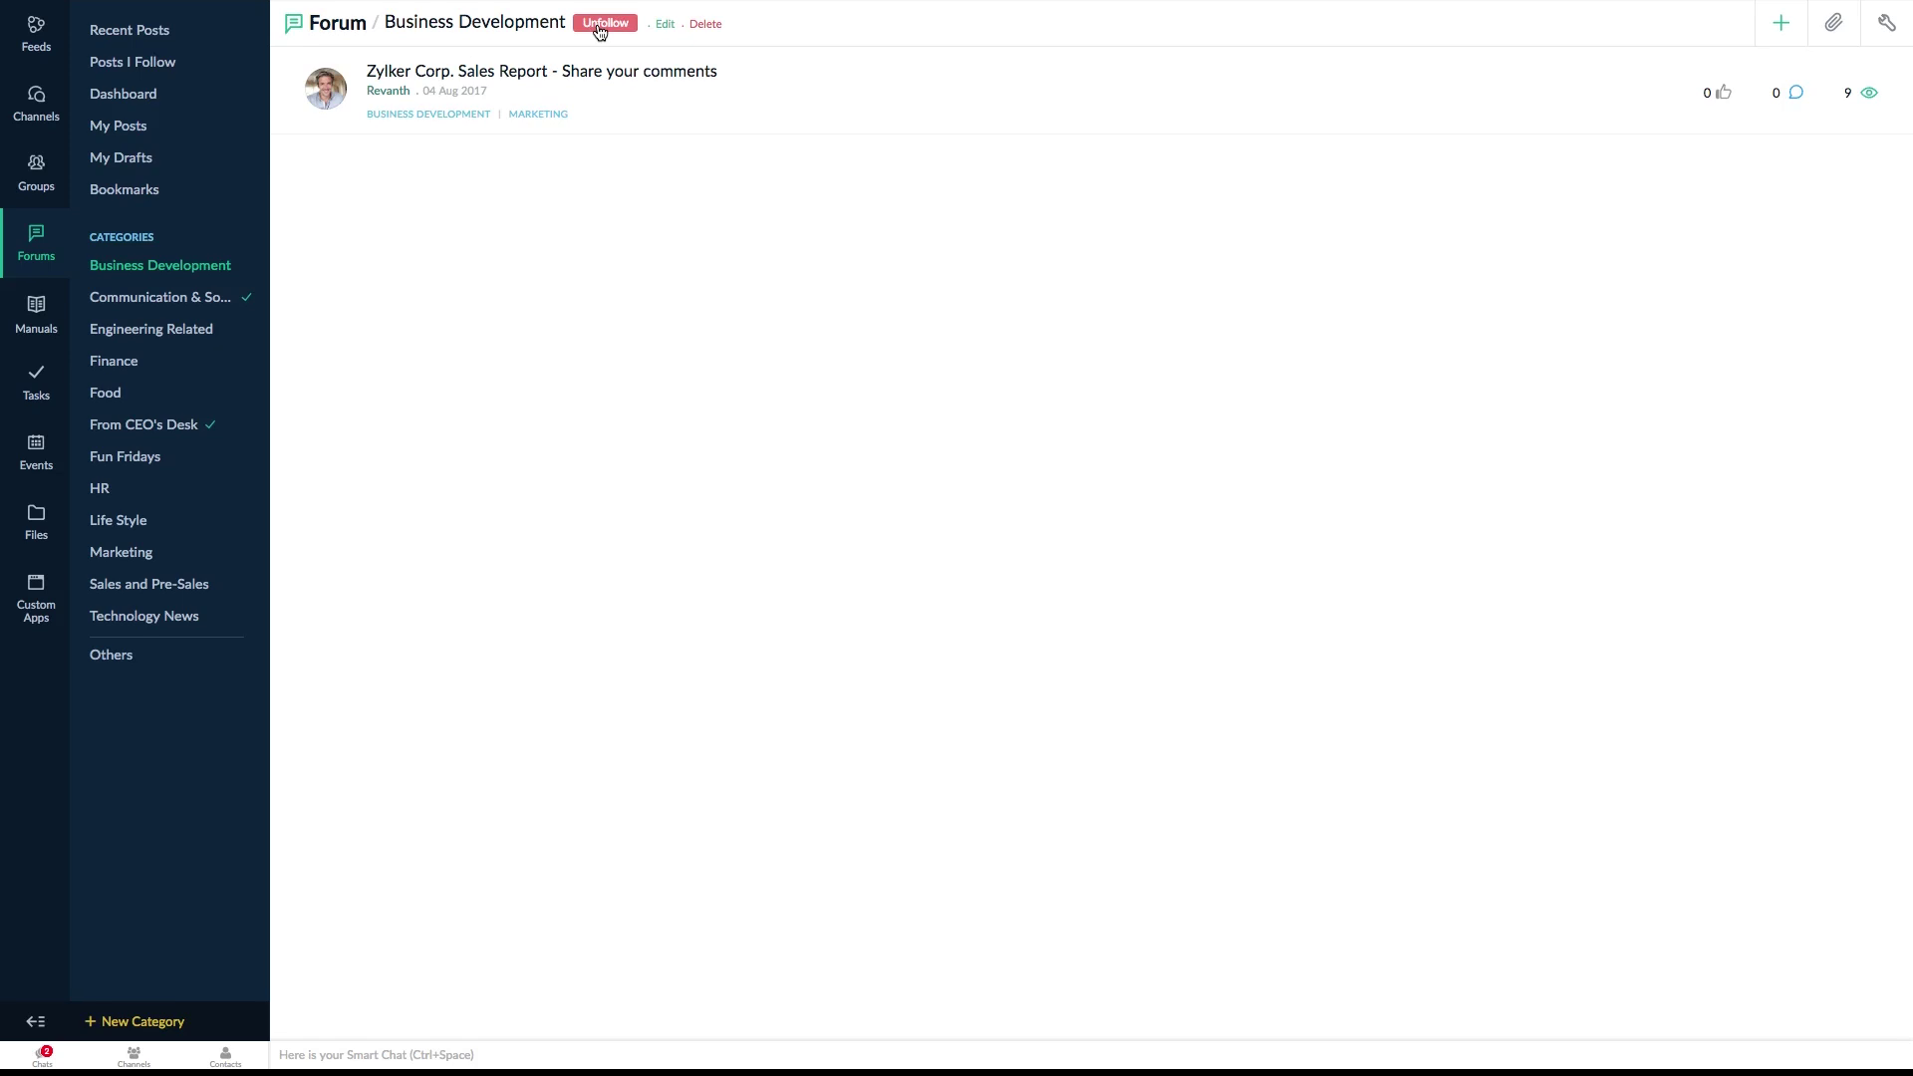
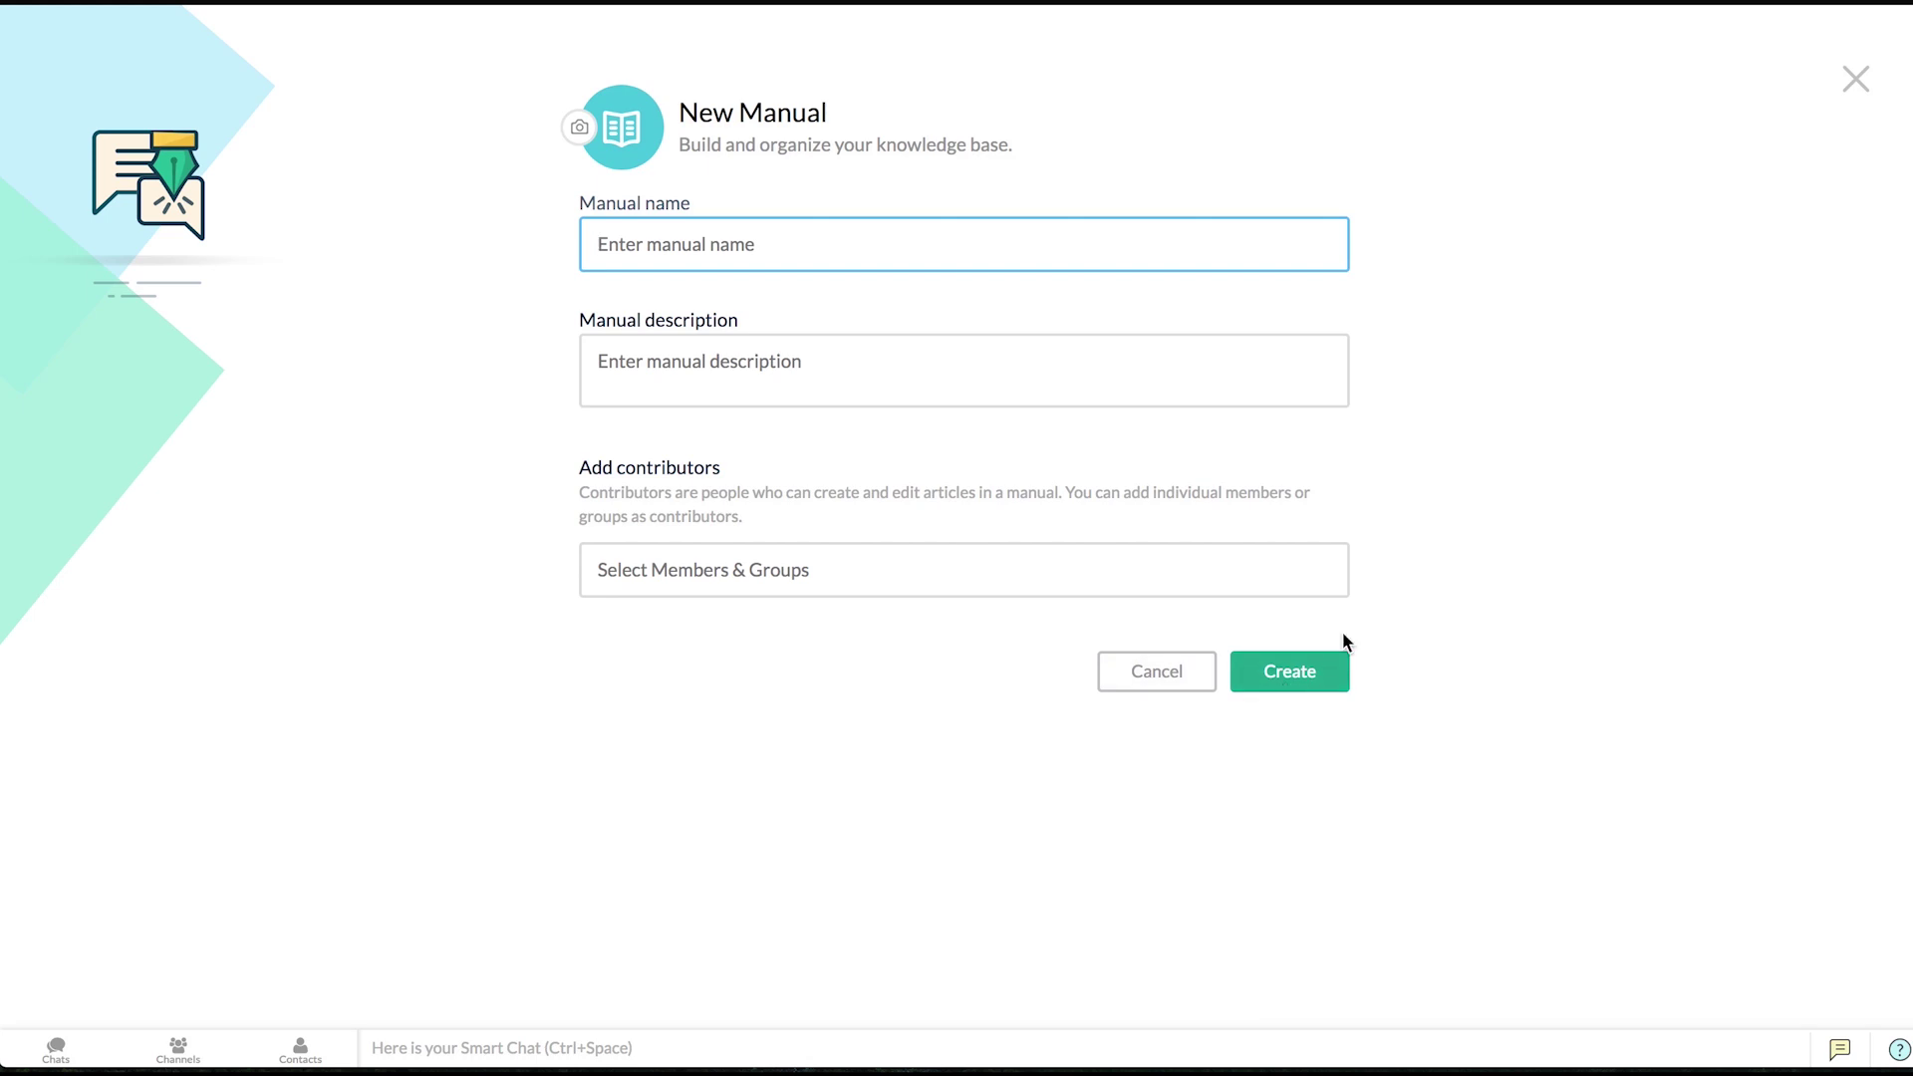
- Open the Website Content manual, discard an empty draft article, and bring up the manual's ••• menu
click(1855, 79)
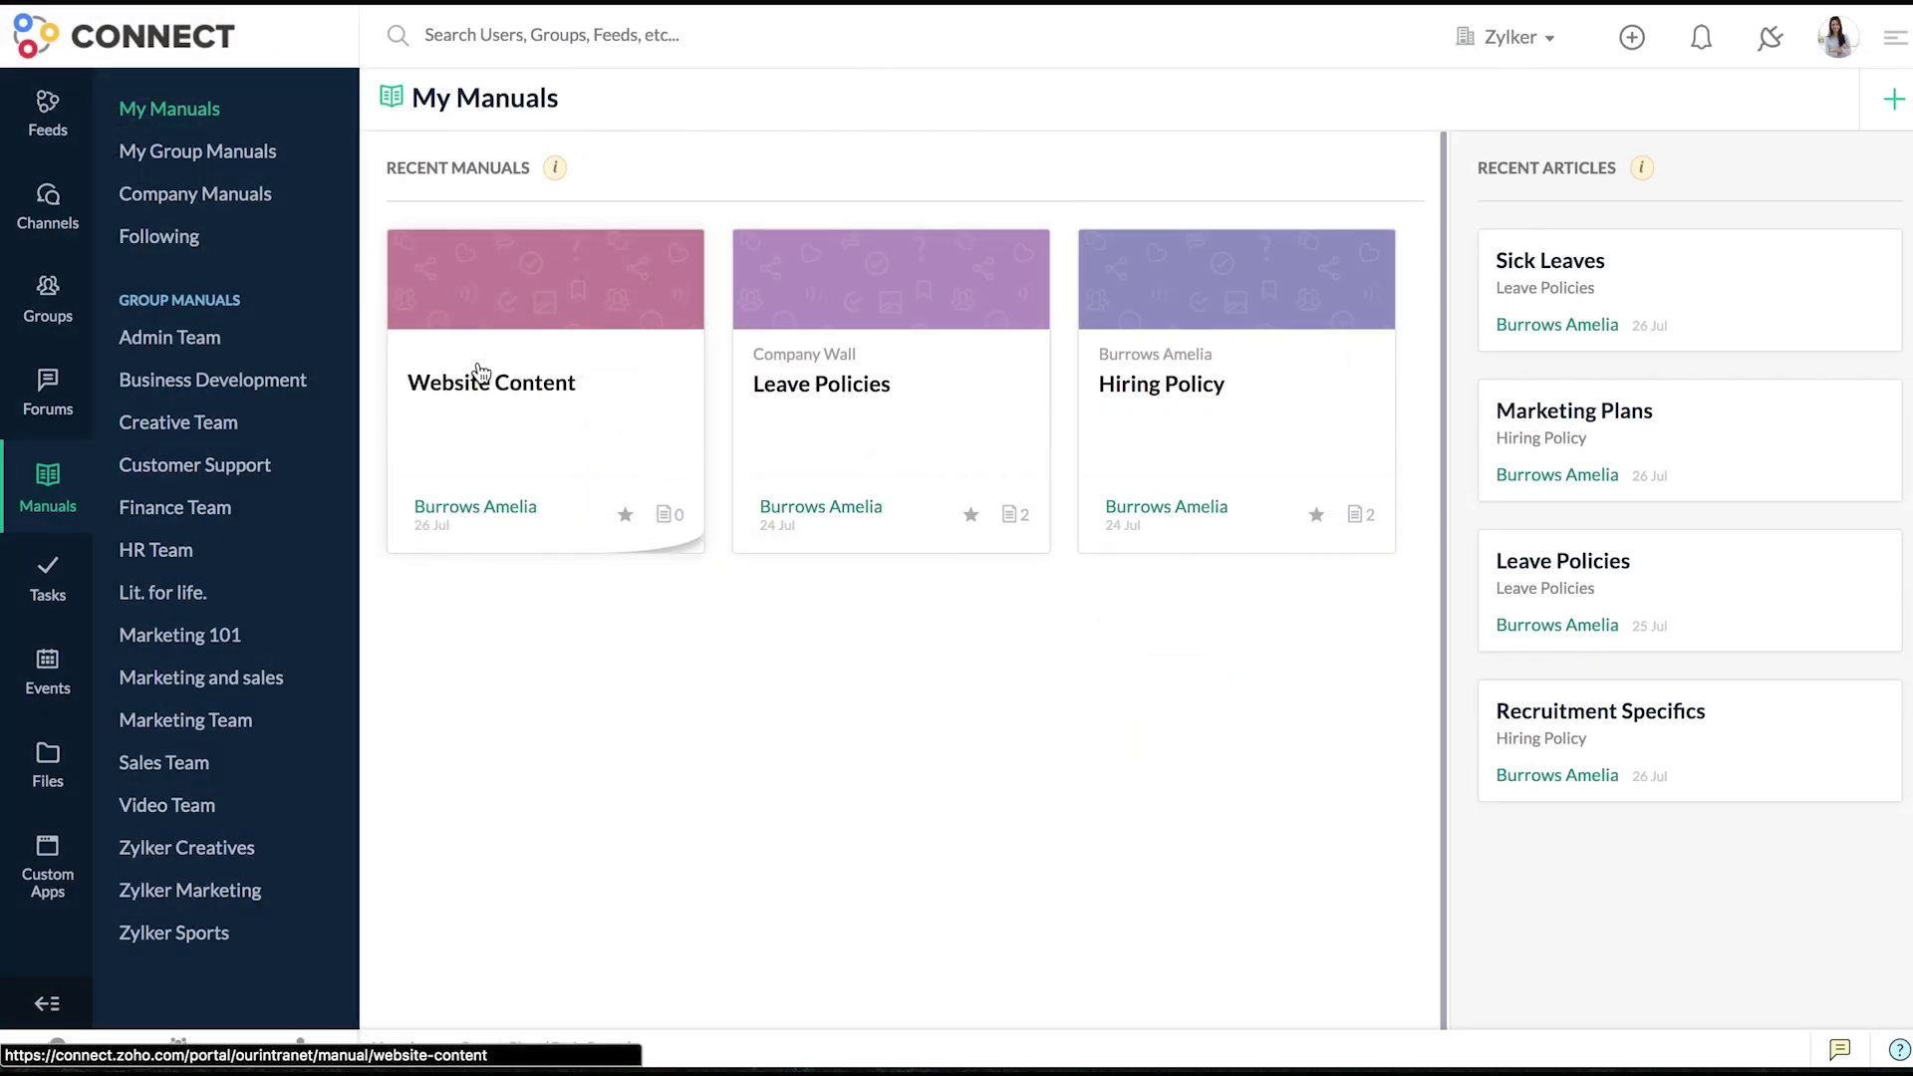
click(481, 373)
click(1712, 155)
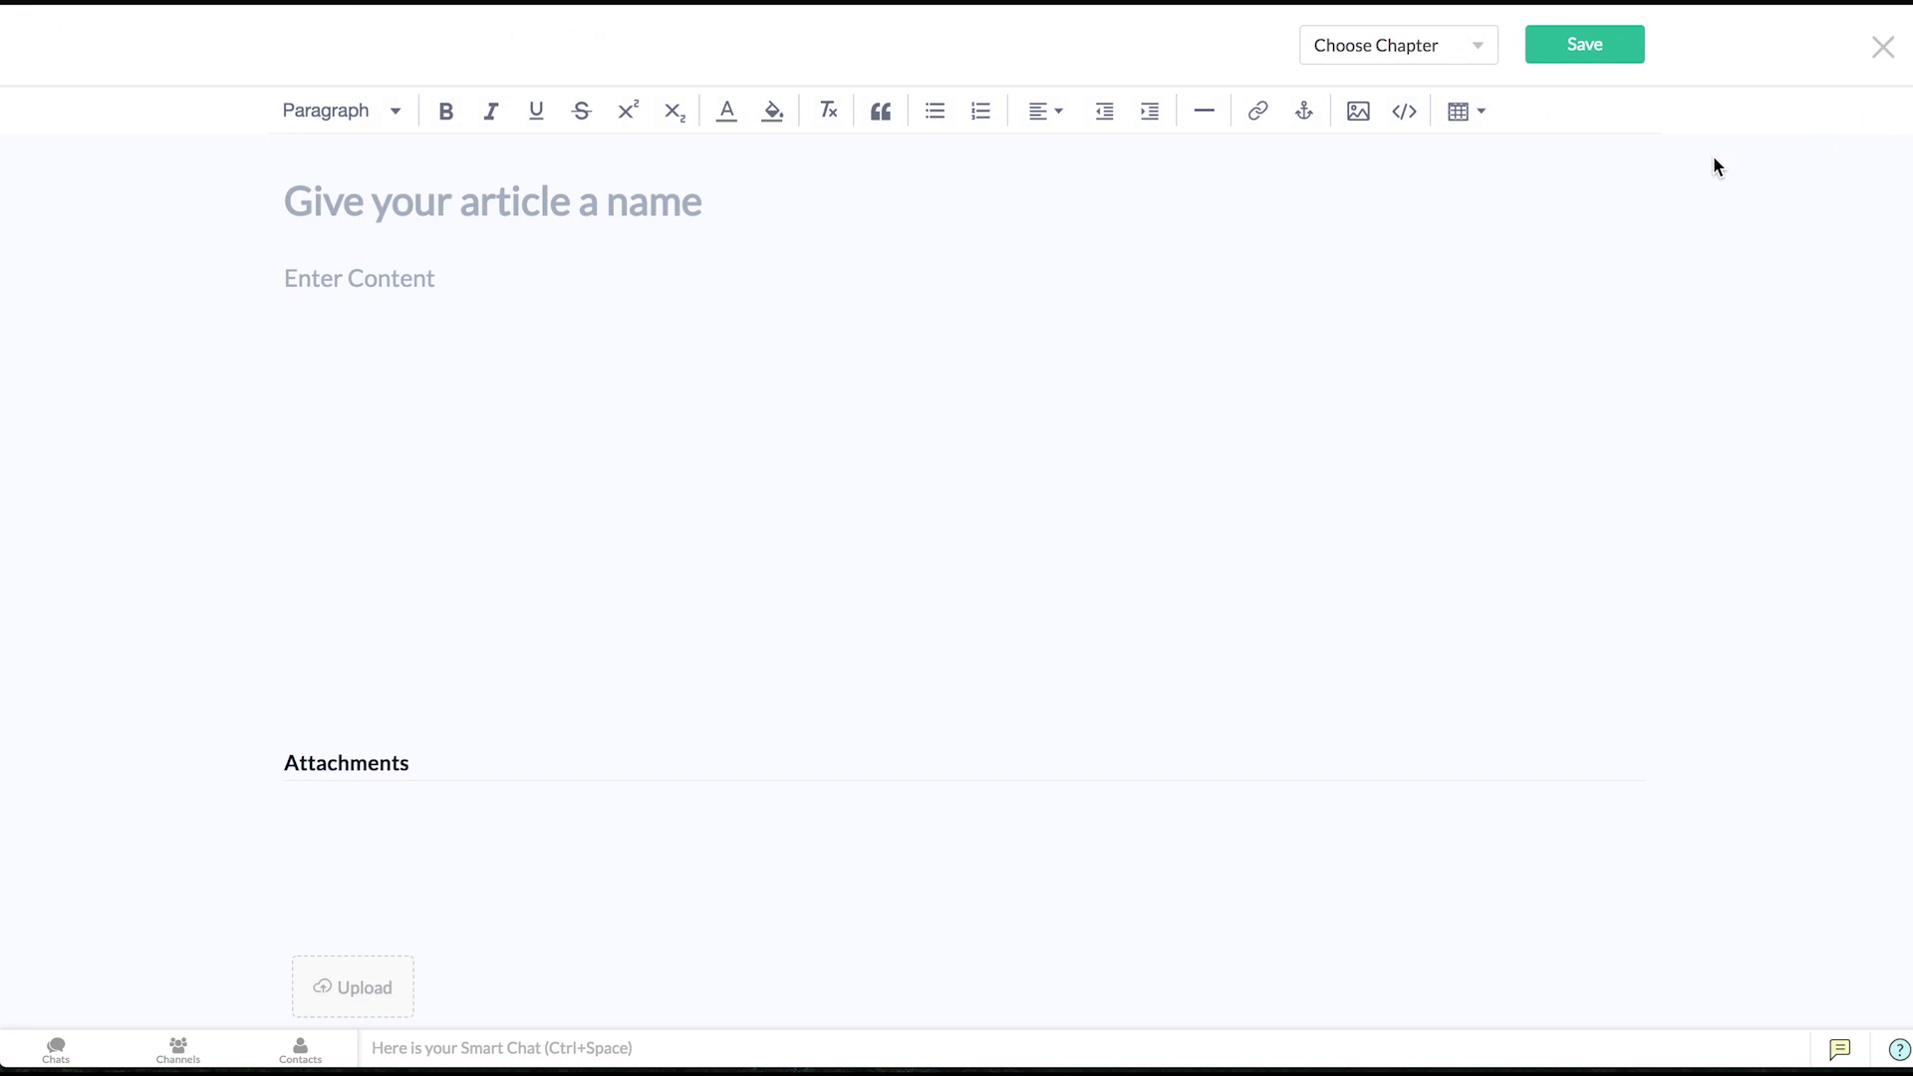
click(350, 265)
click(1882, 47)
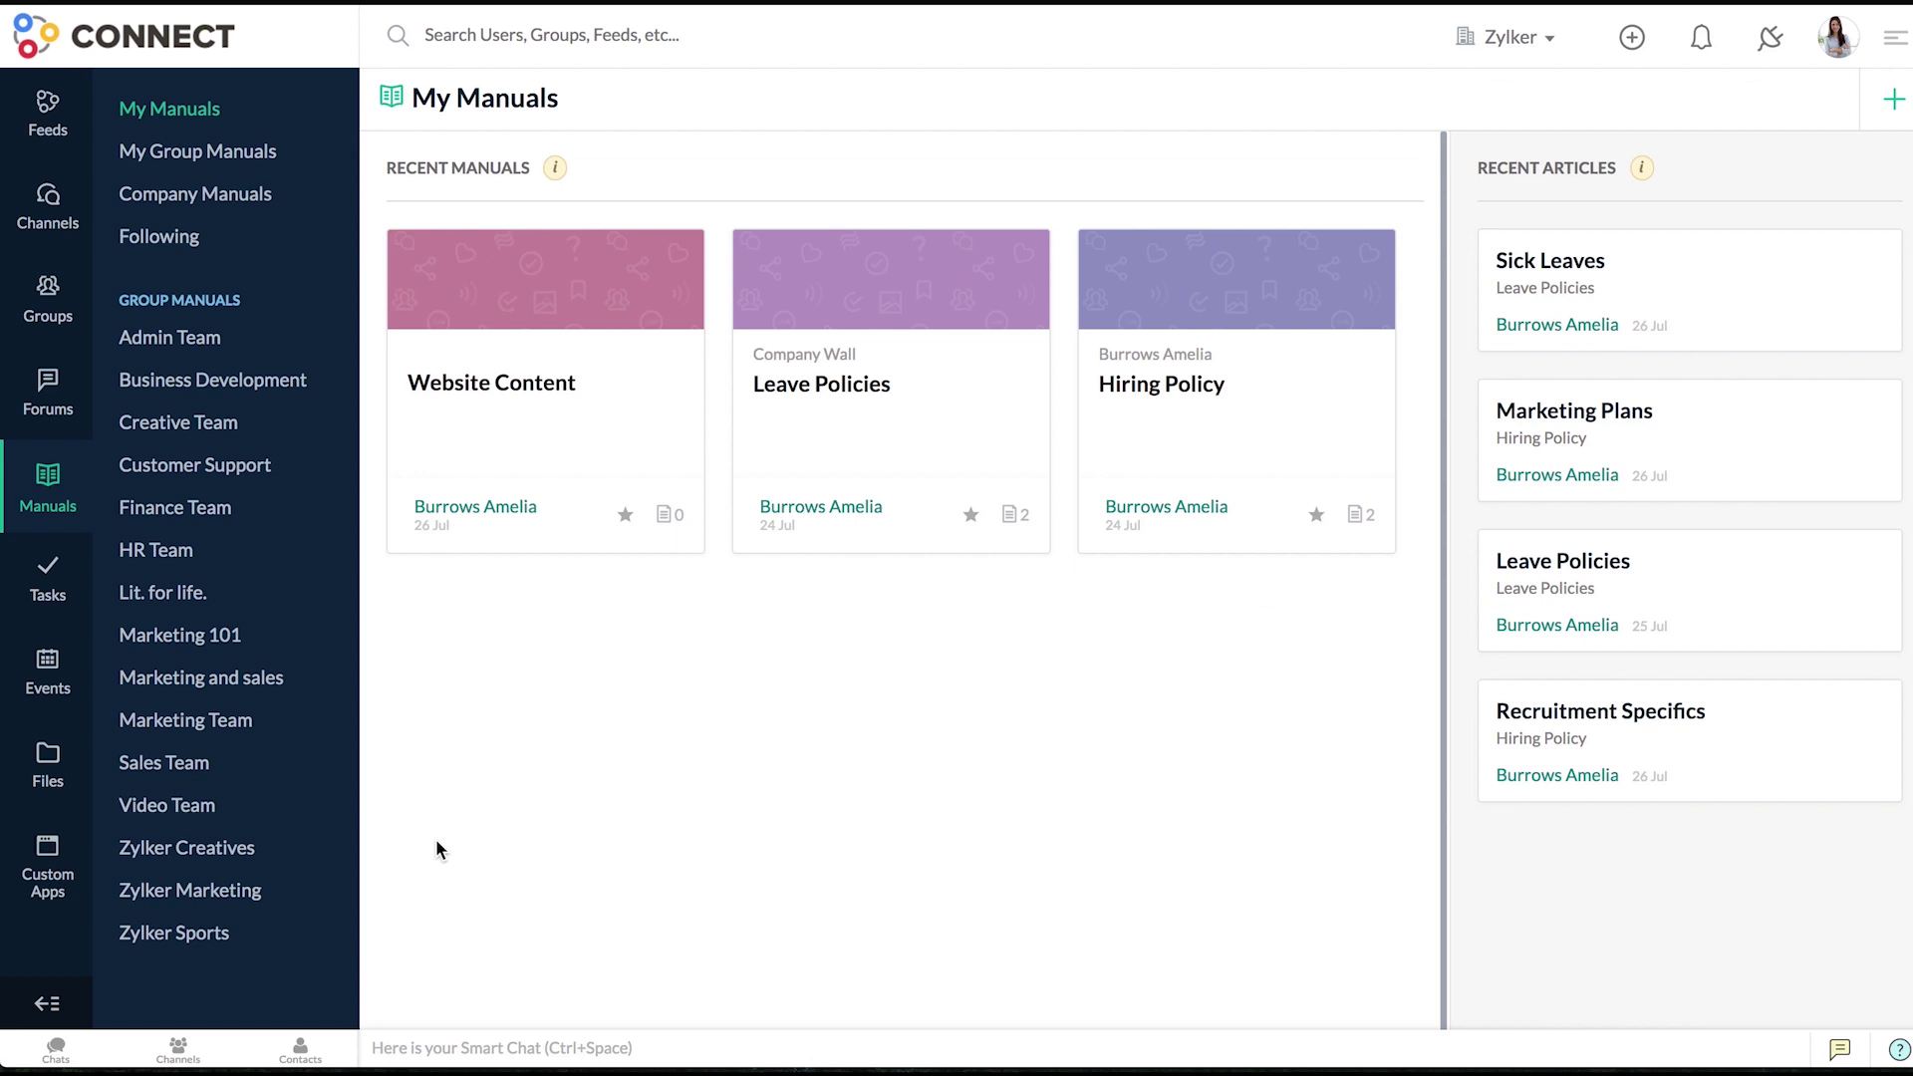
click(492, 430)
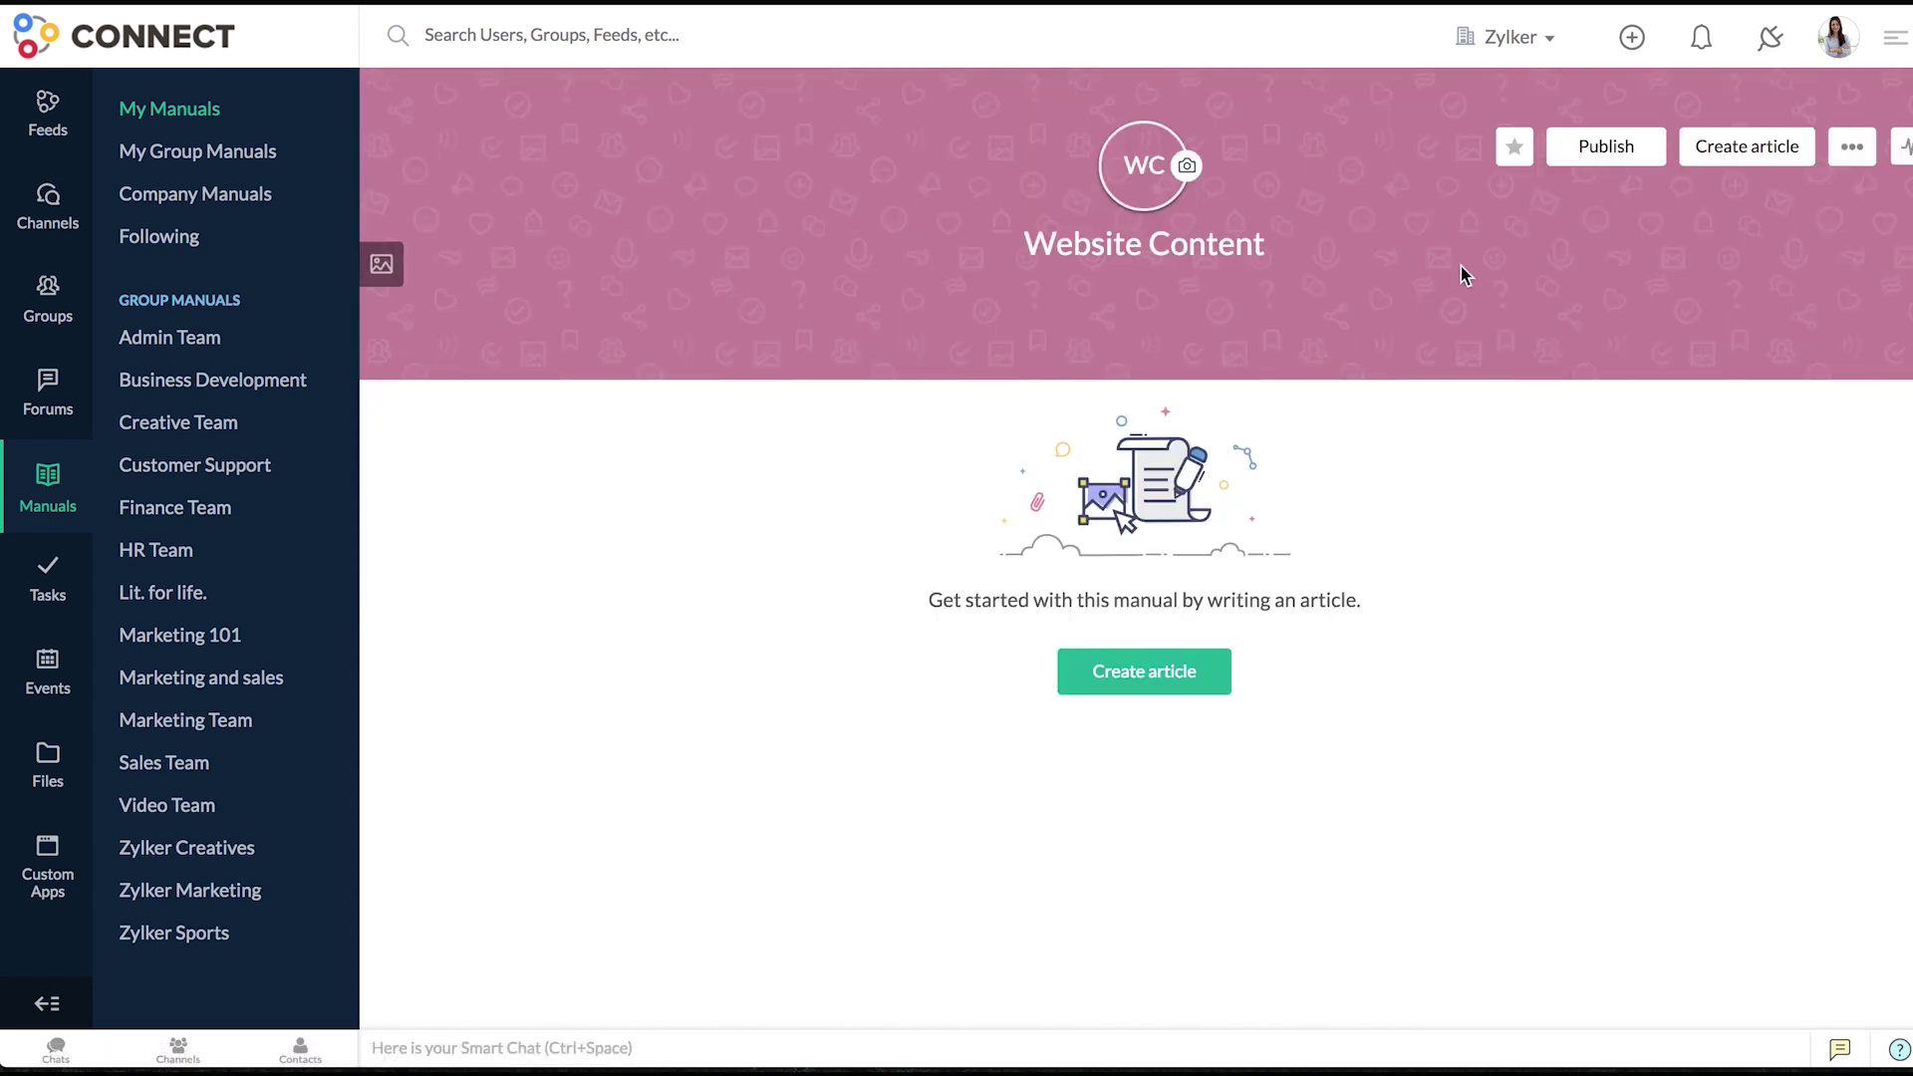
click(1836, 151)
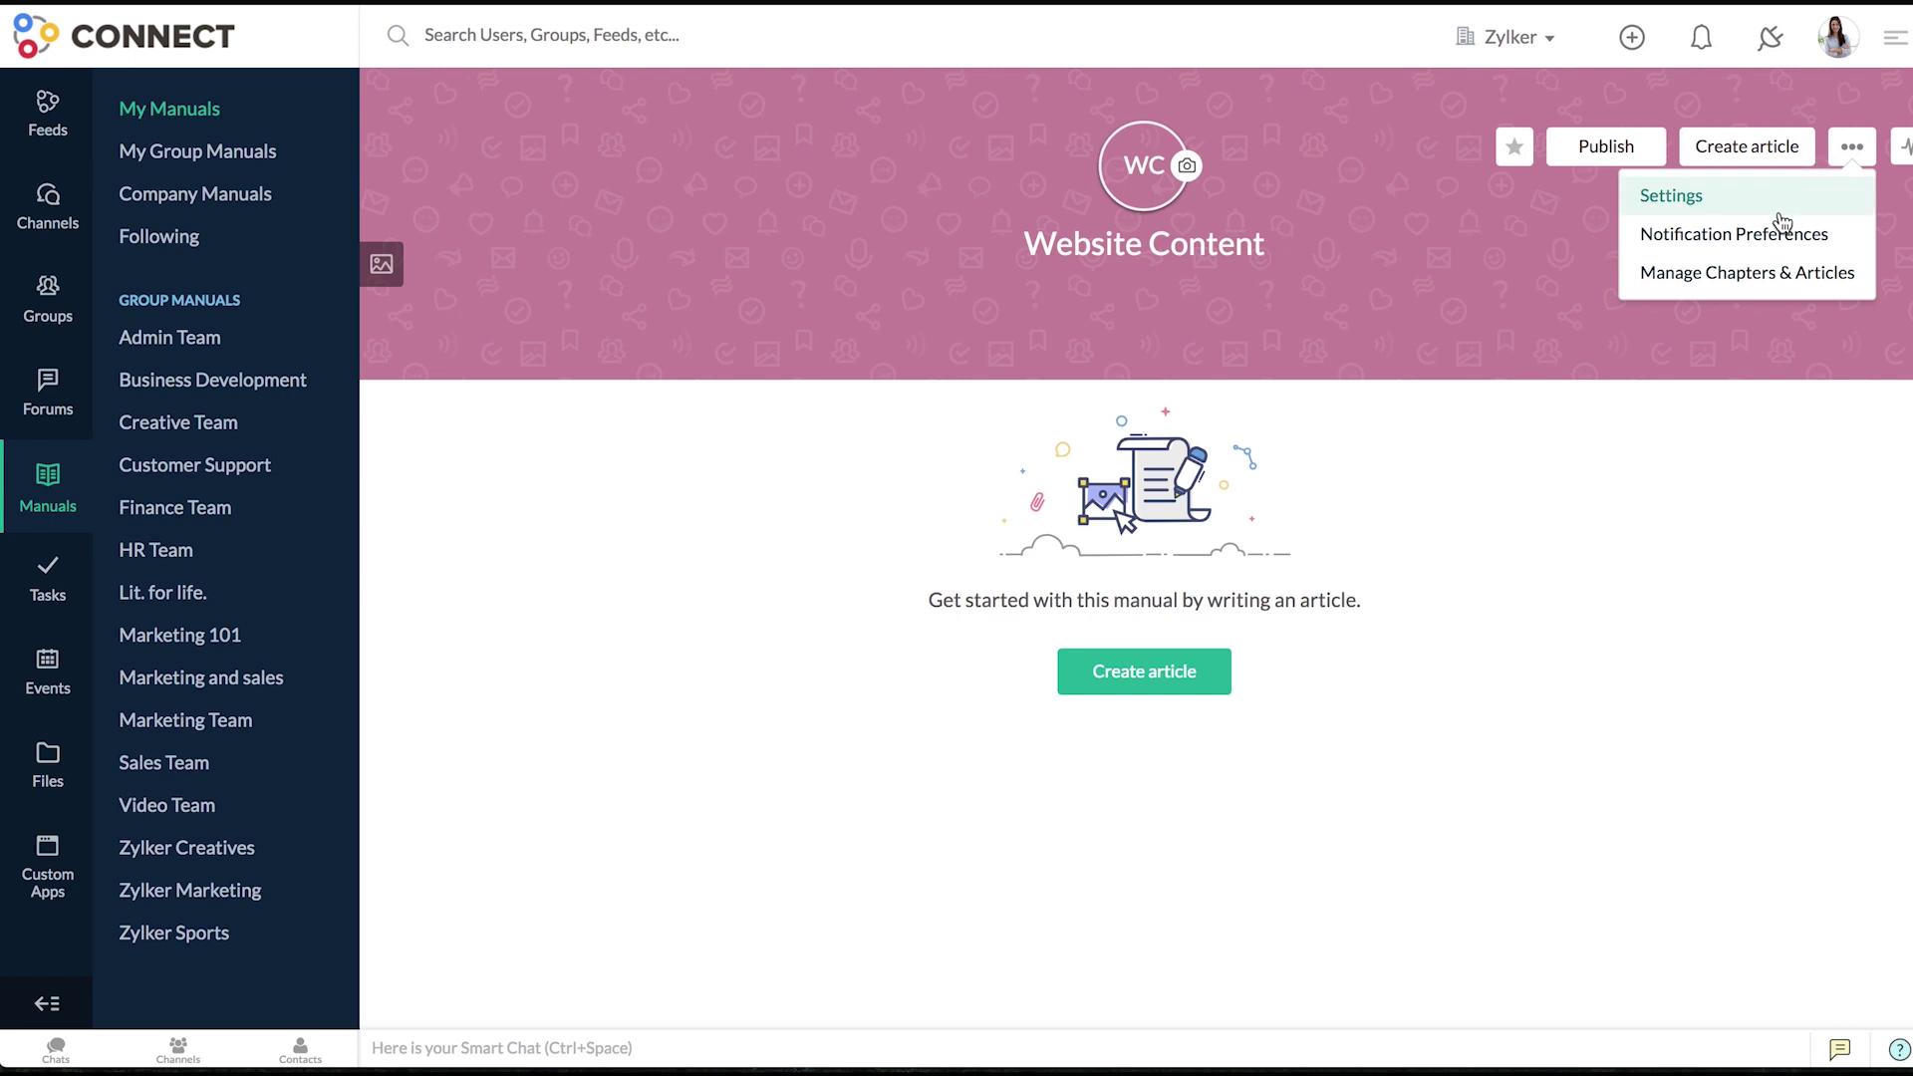
- Create a chapter named 'Maternity Leave Policies' under Manage Chapters & Articles
click(1765, 269)
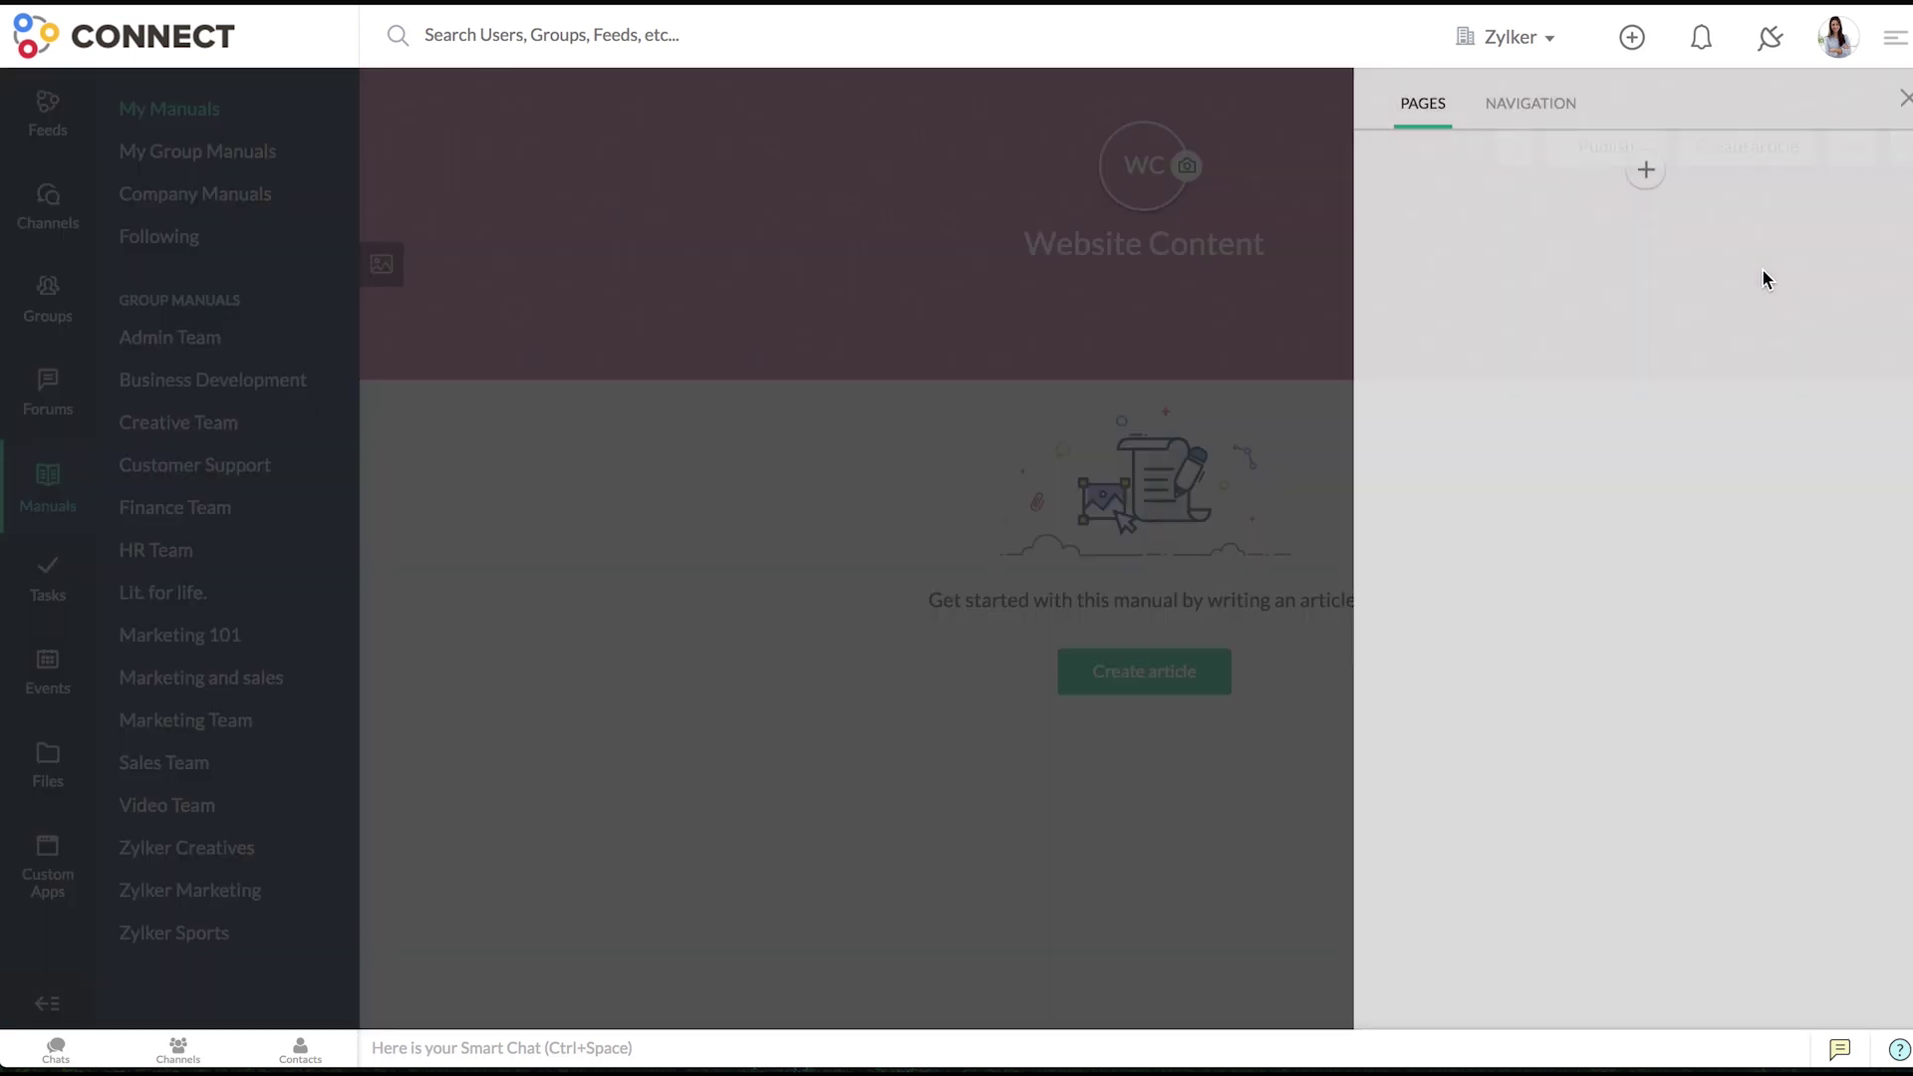
click(1637, 171)
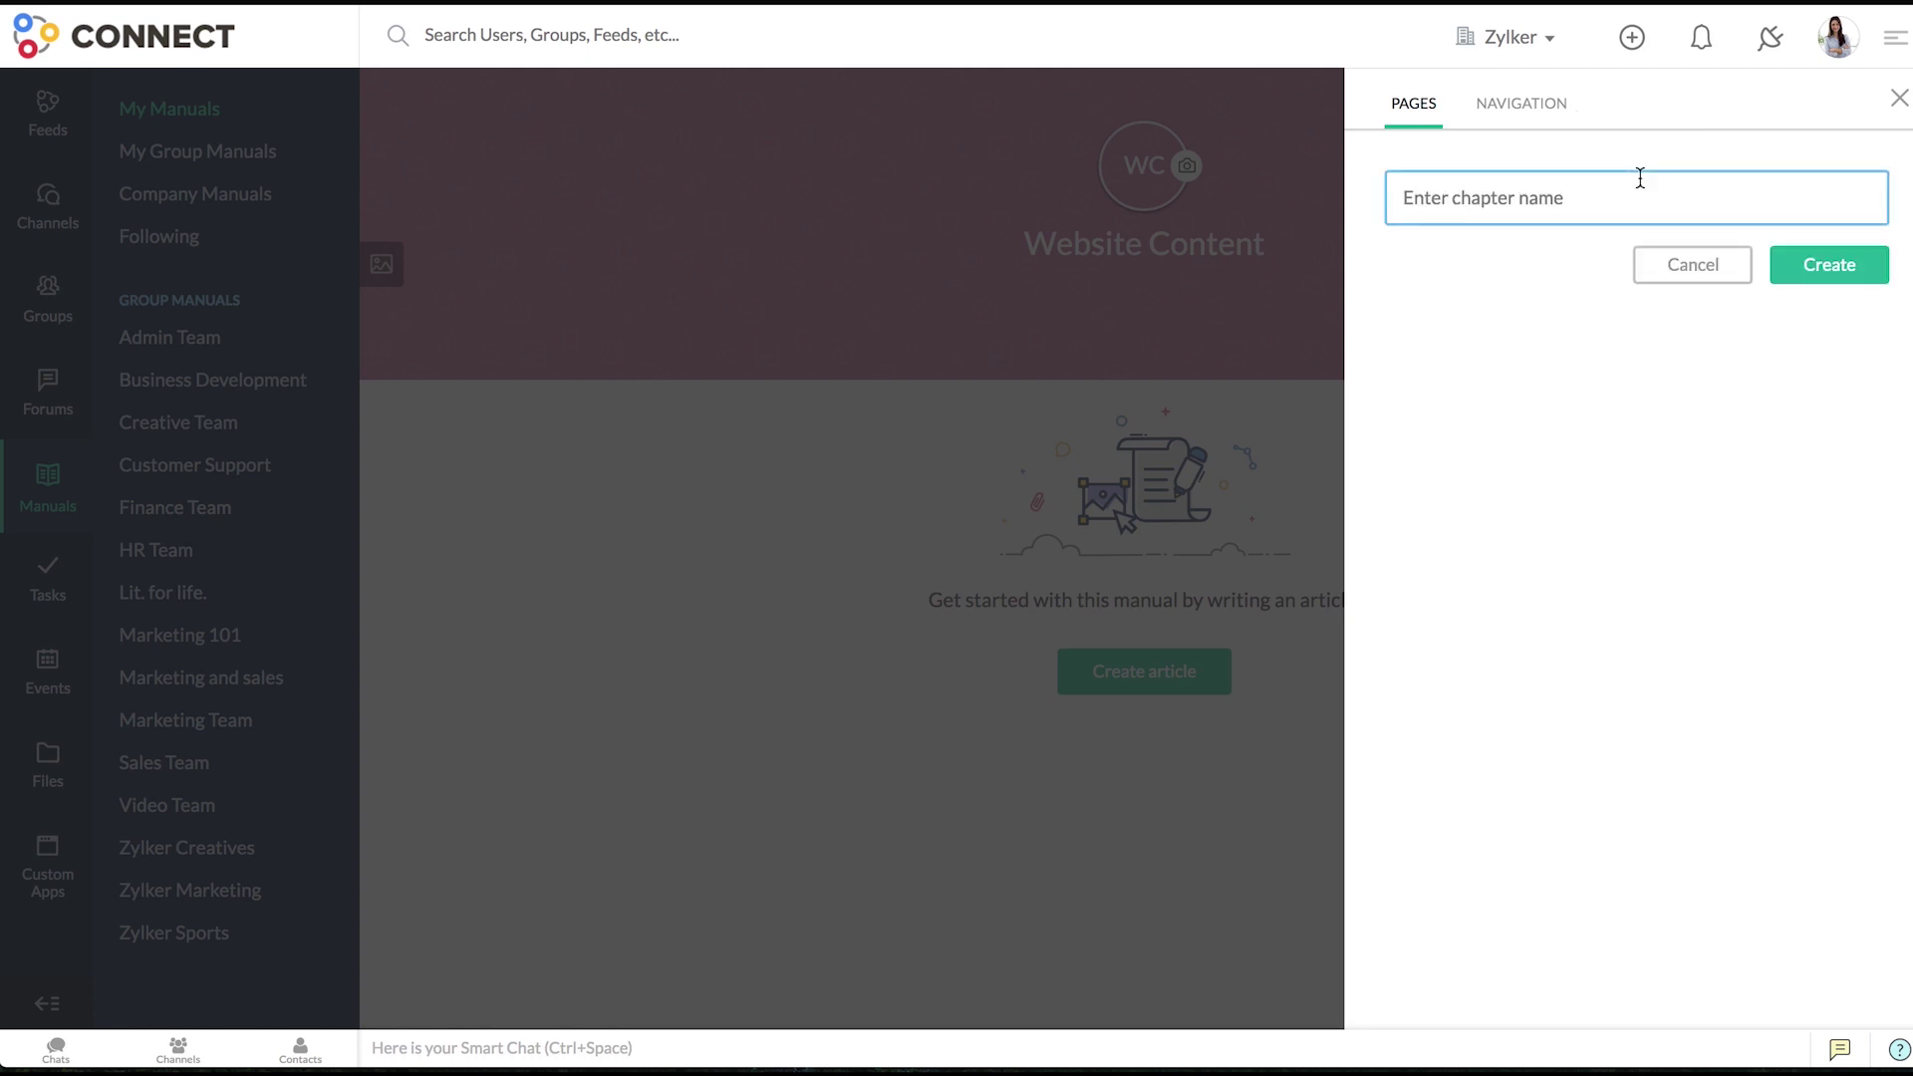
text(Maternity Leave Policies)
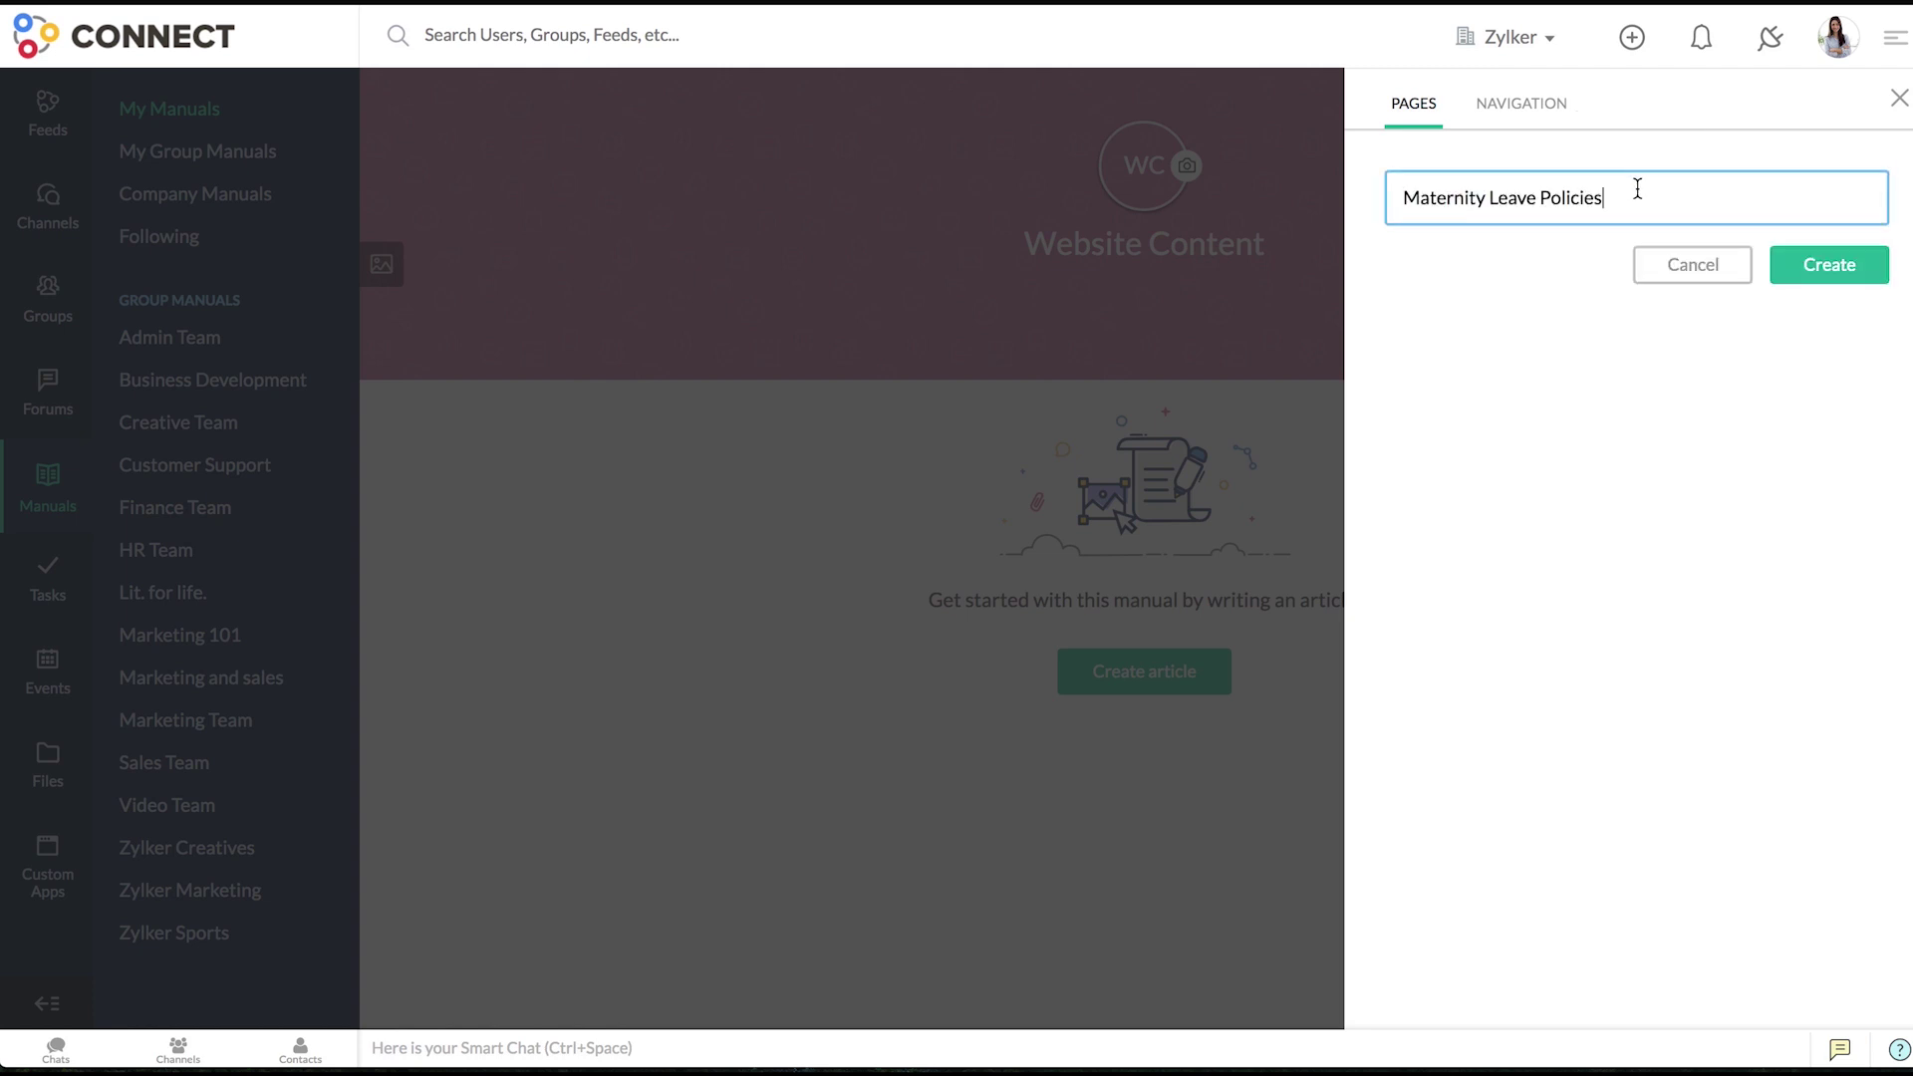
click(1778, 267)
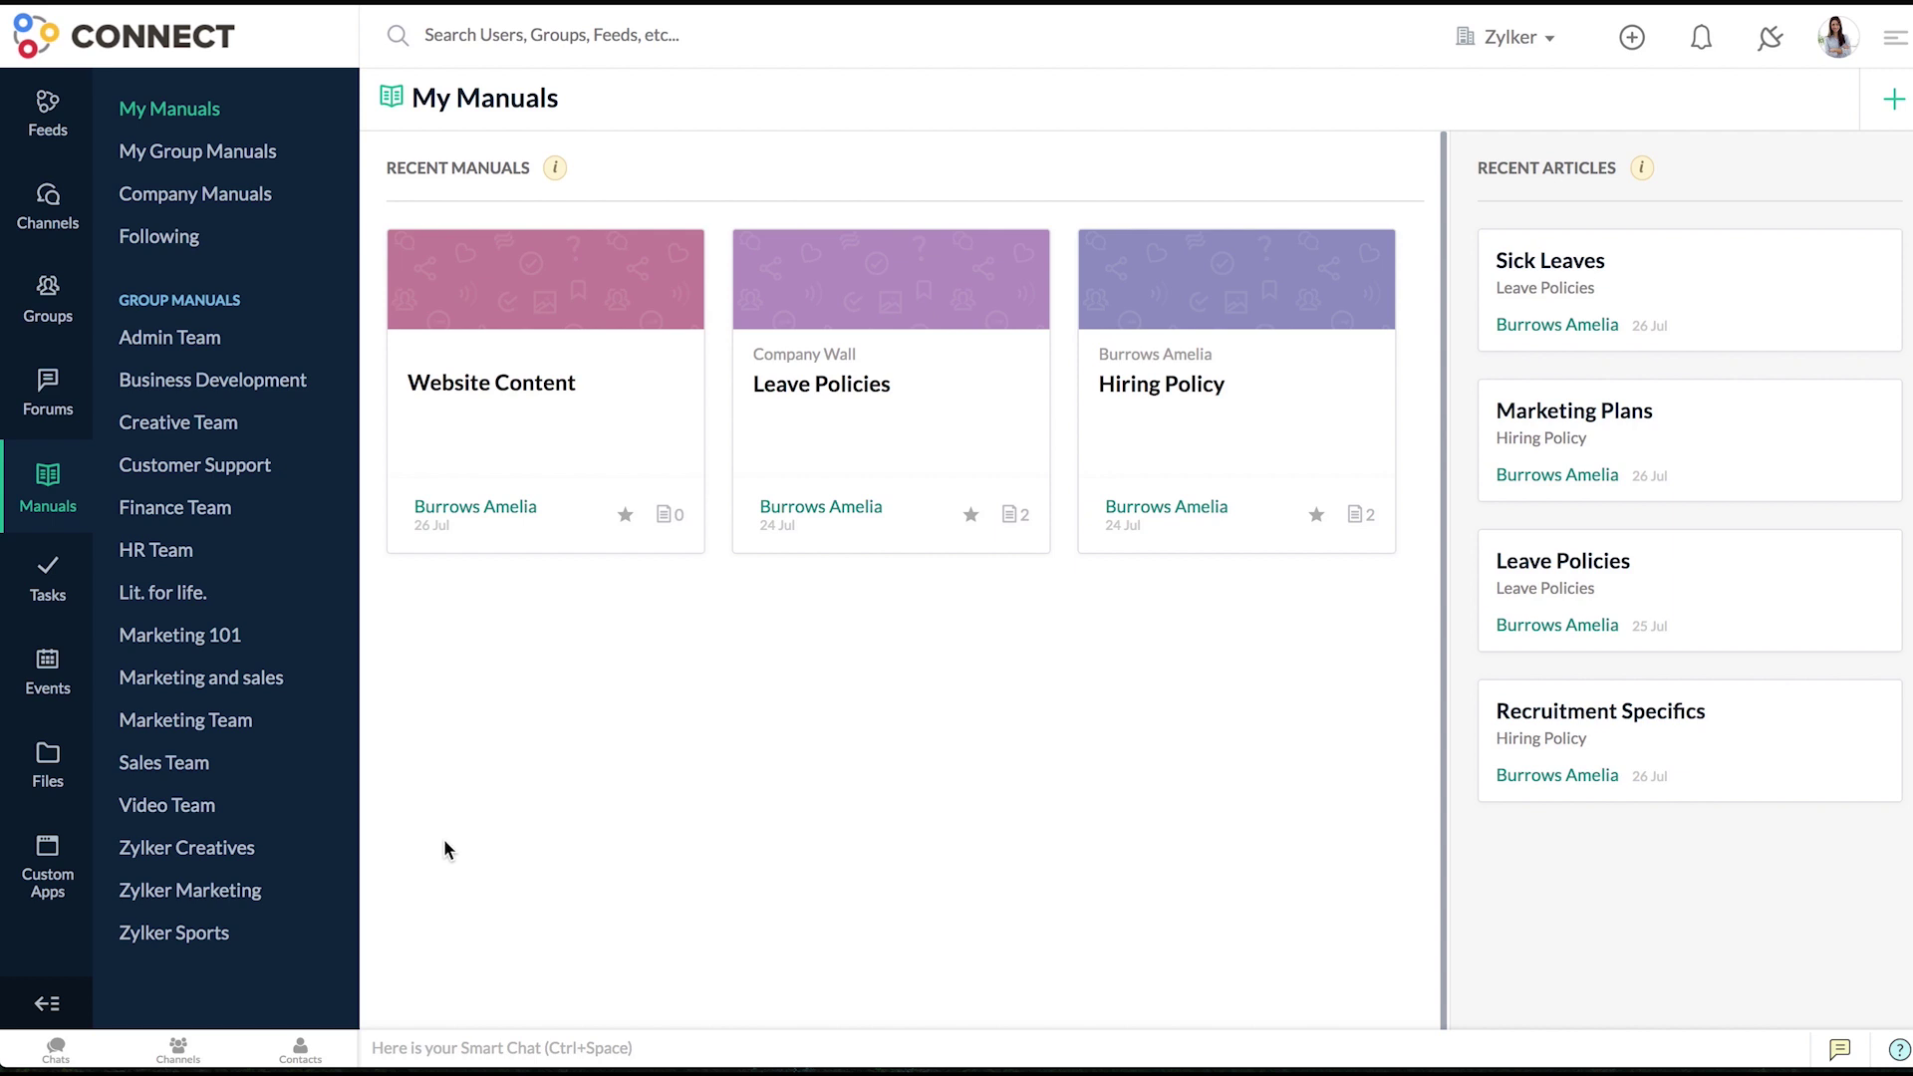
- In Leave Policies' chapter management, rename the Employee Welfare chapter and confirm it
click(827, 426)
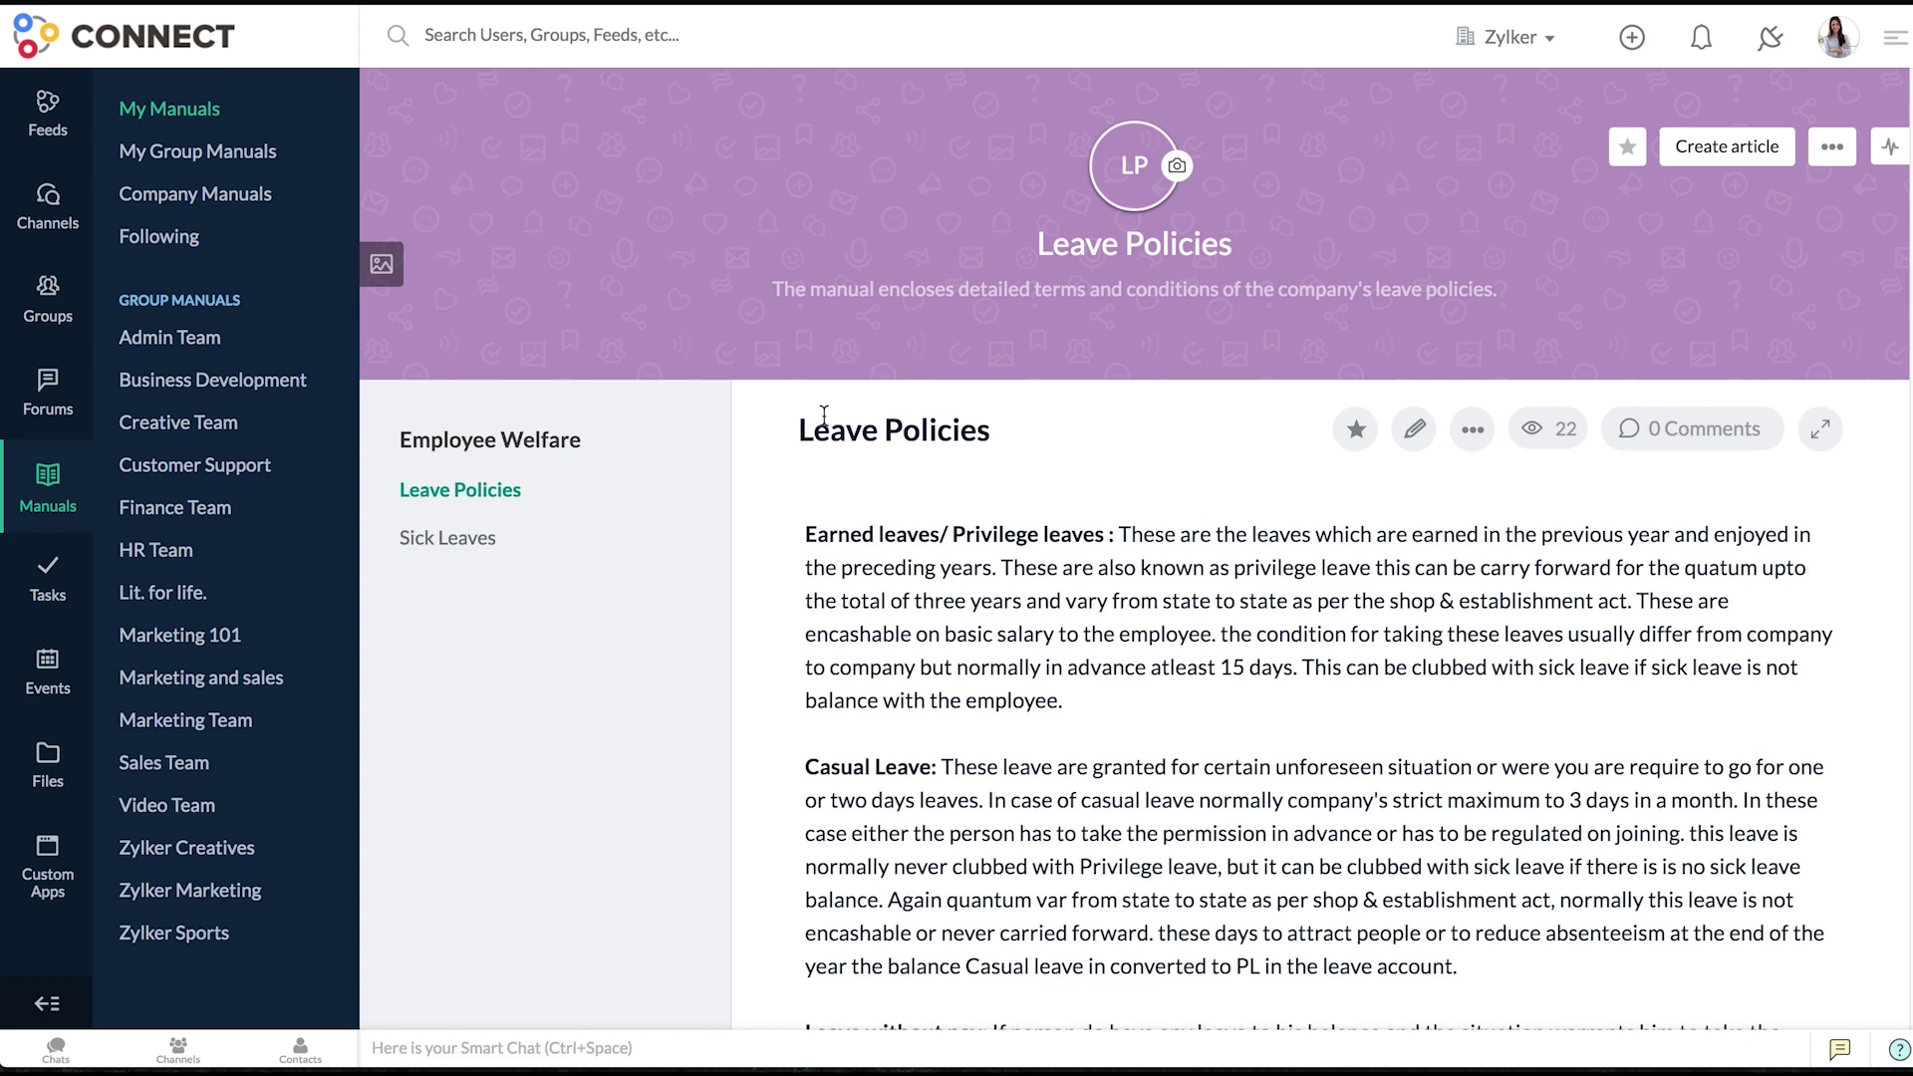
click(1832, 164)
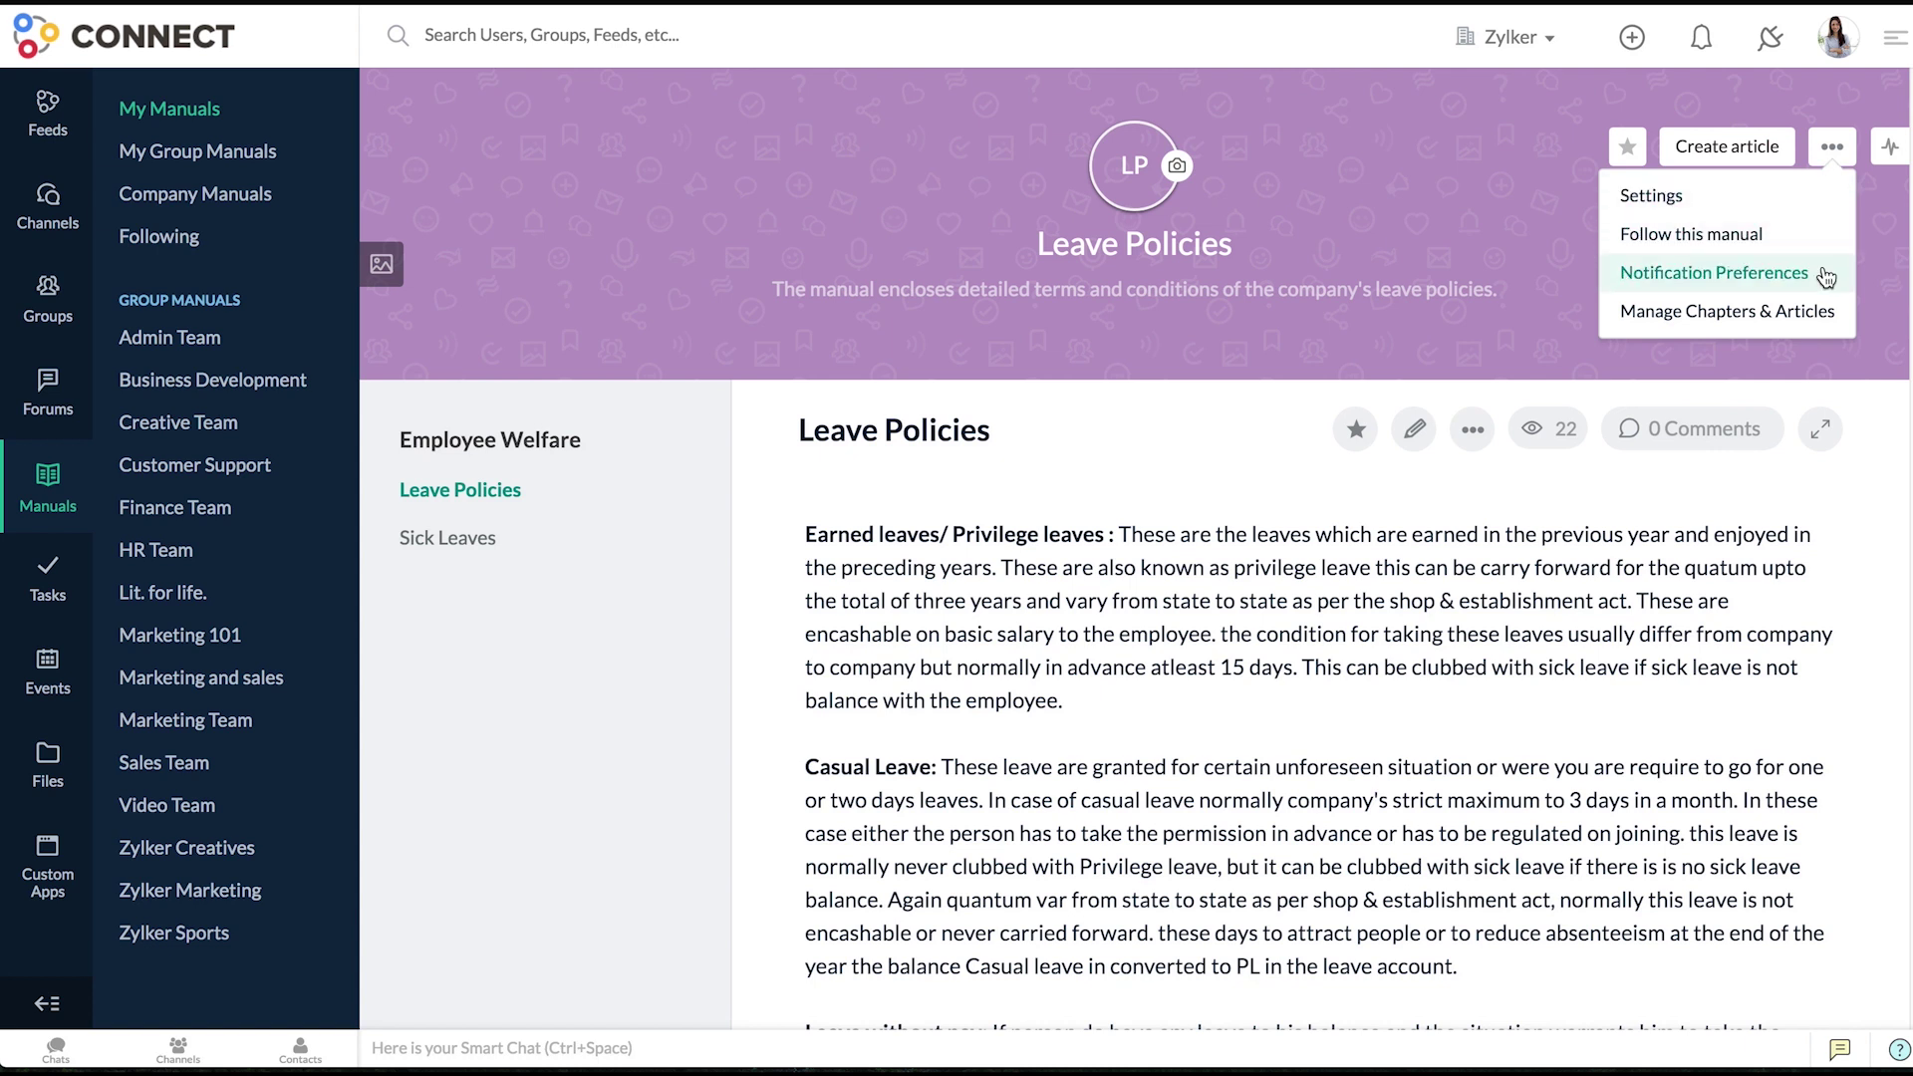
click(1817, 309)
mouse_move(1813, 299)
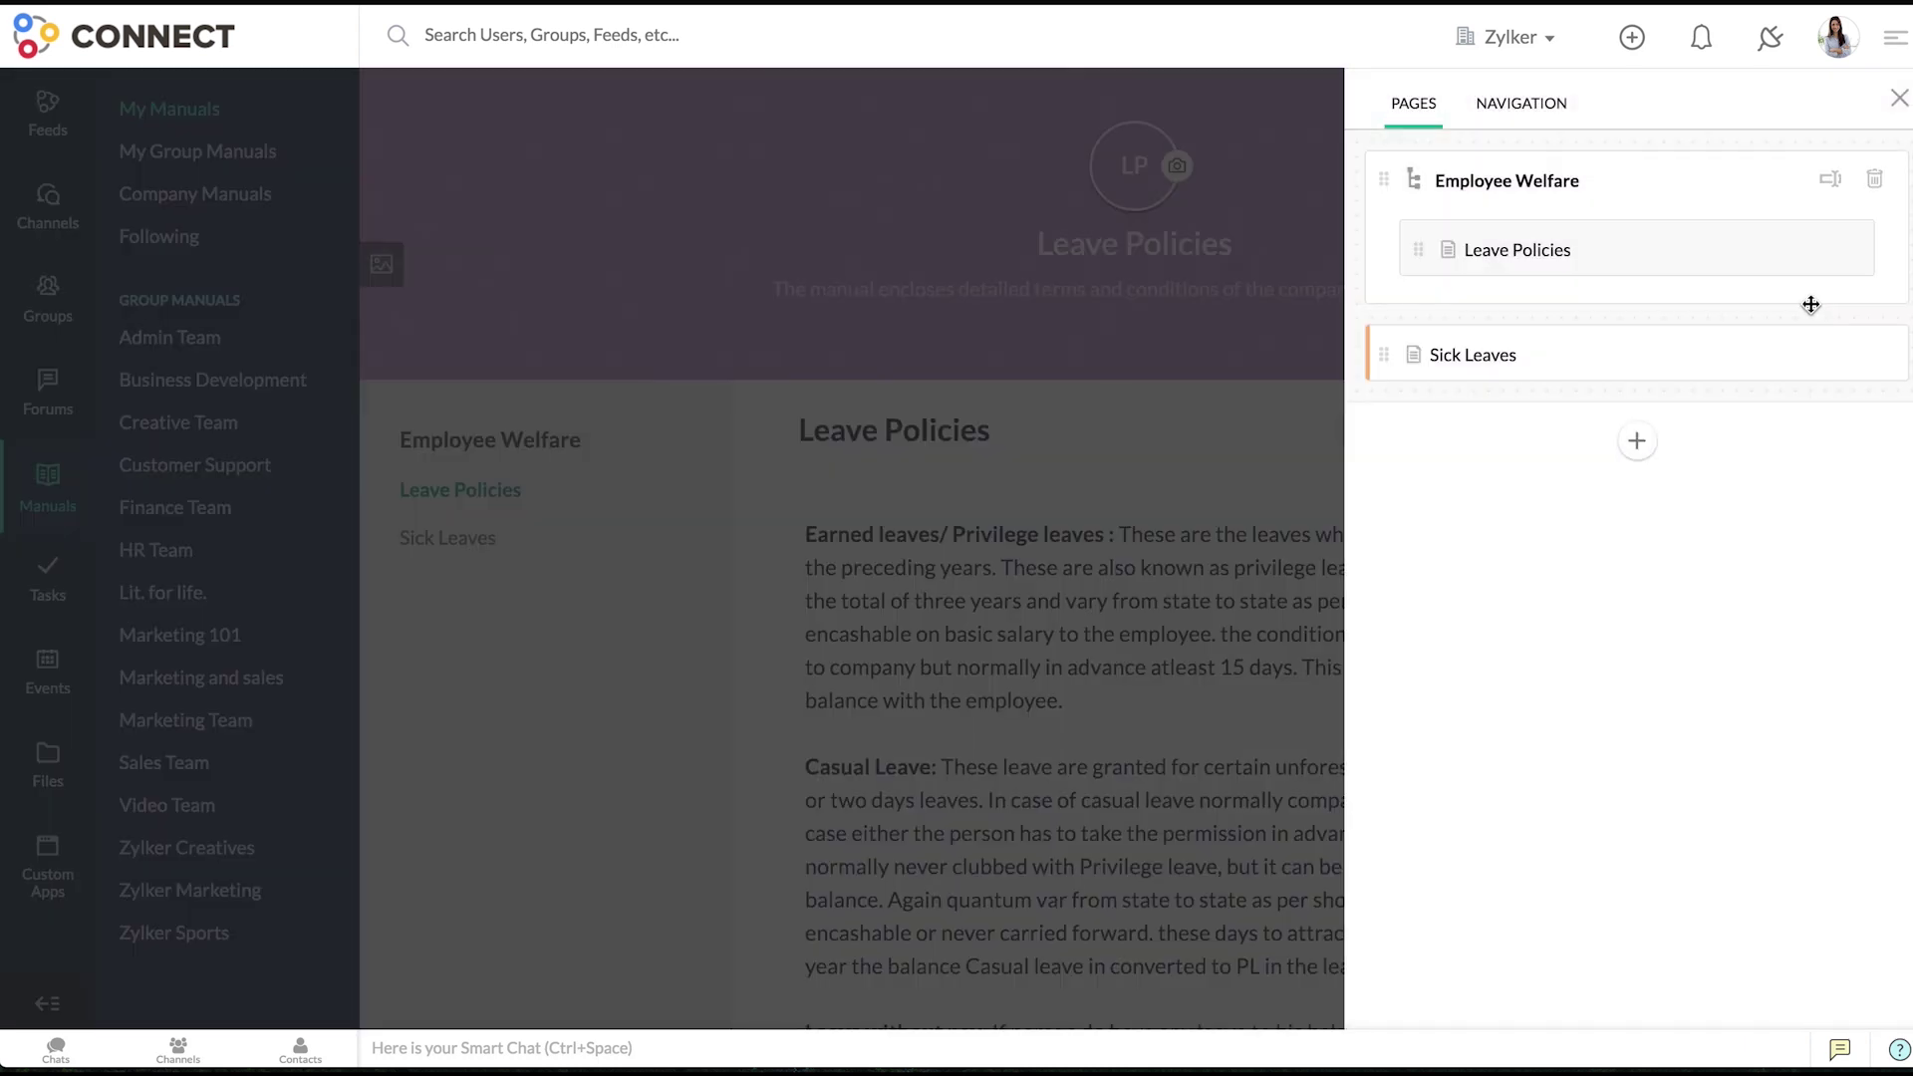
click(1826, 189)
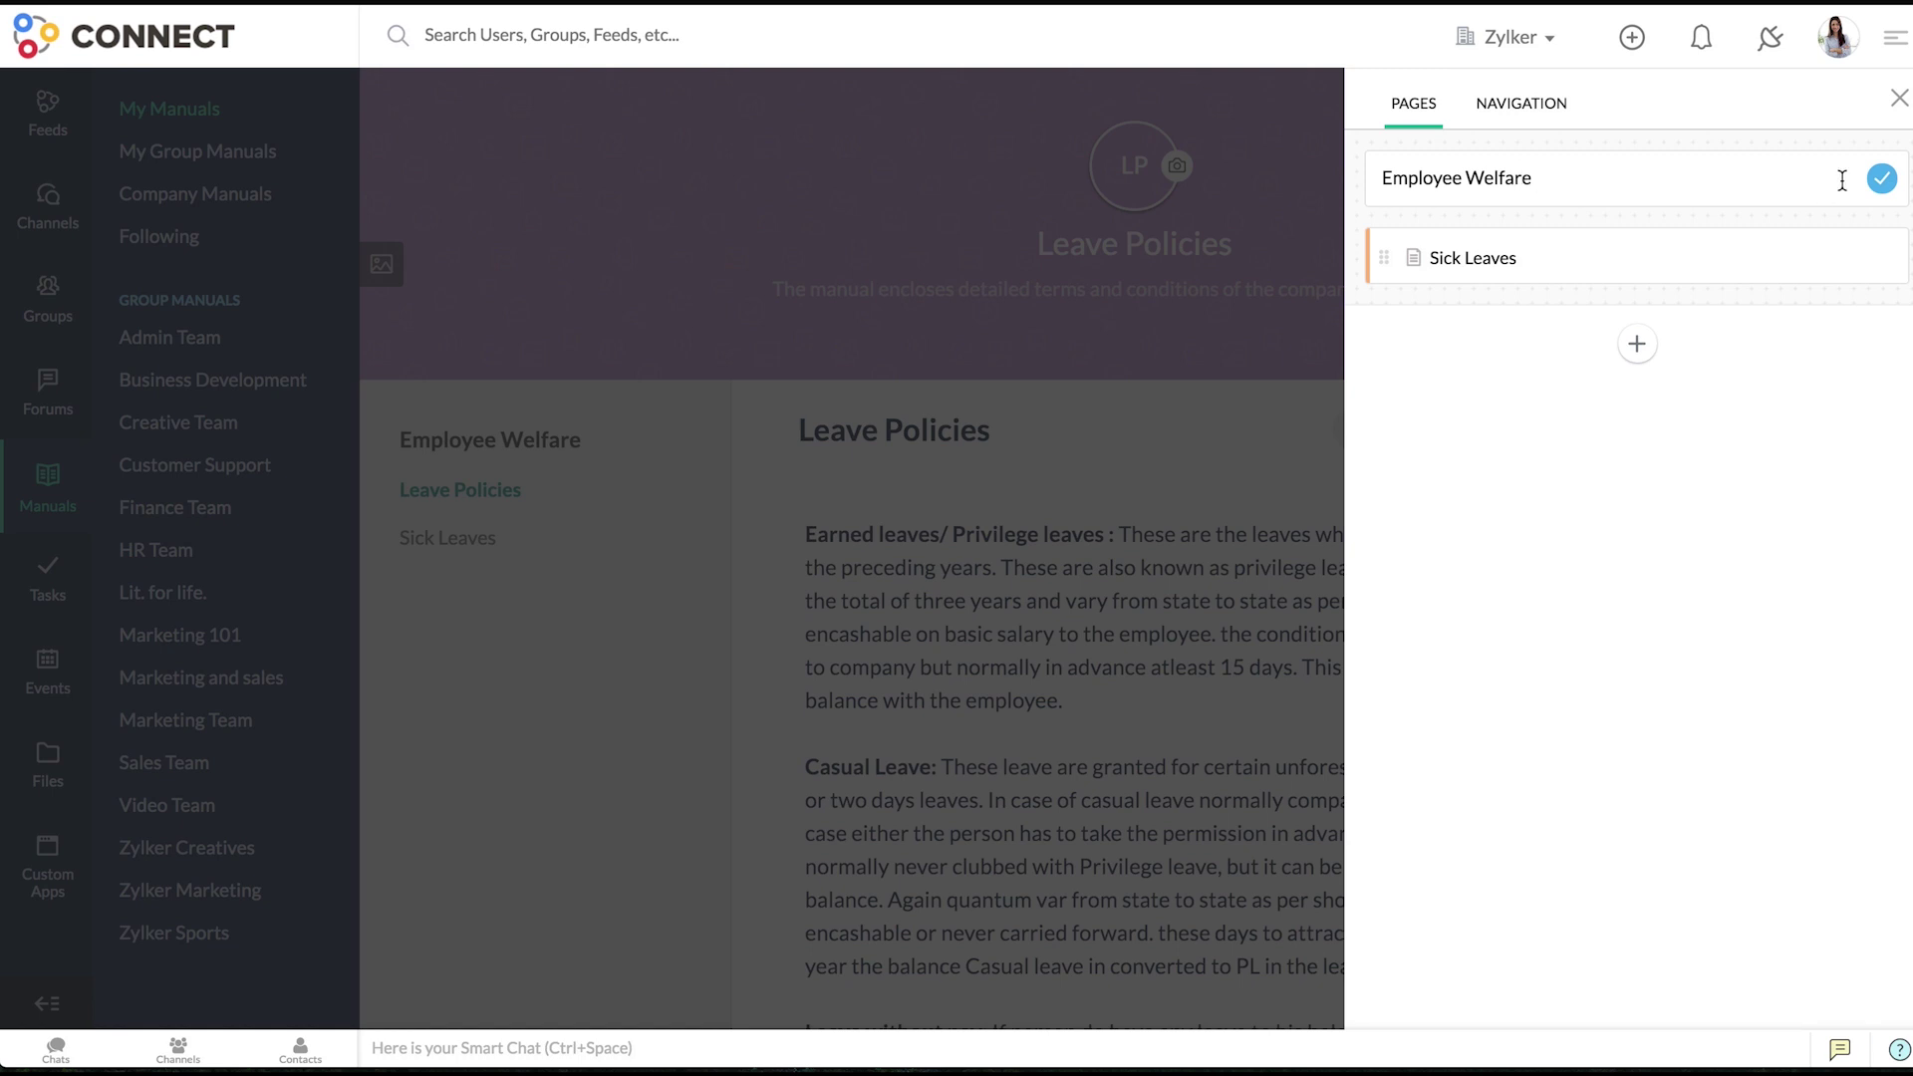
click(1880, 181)
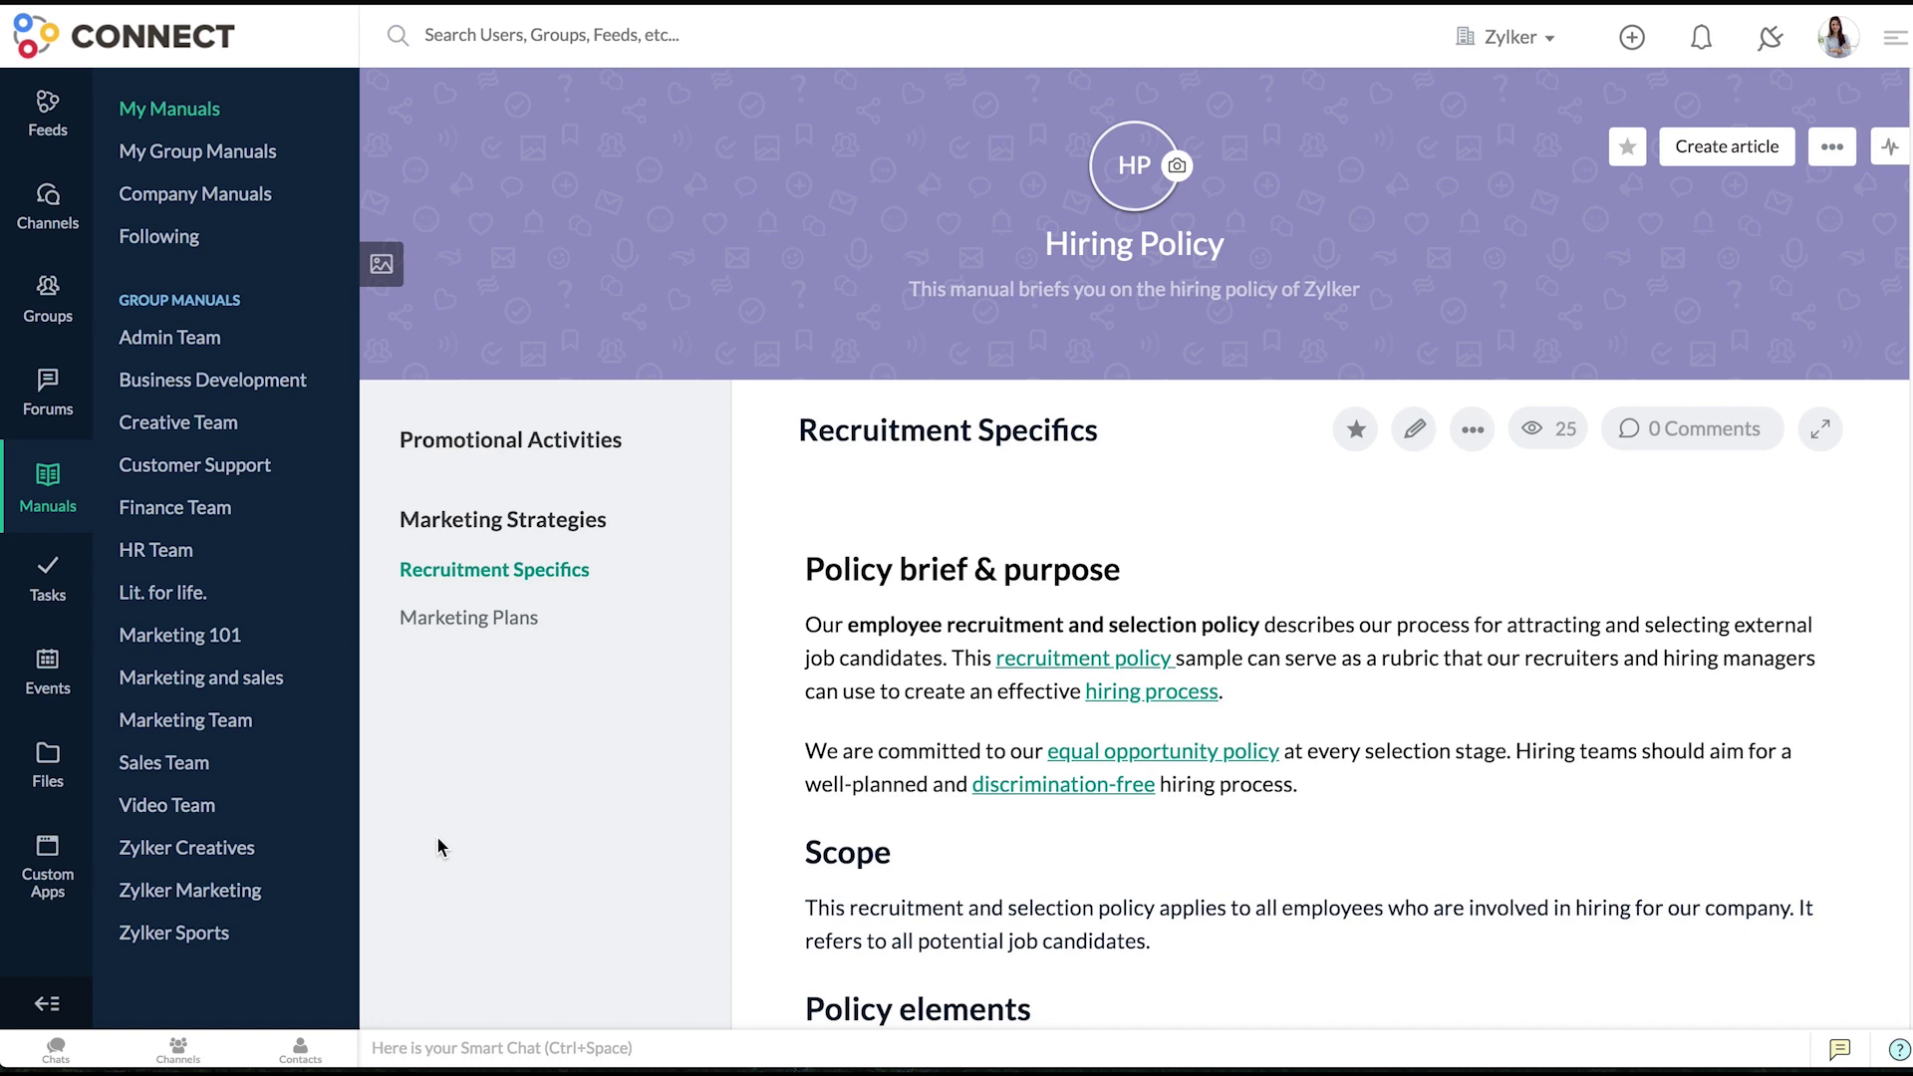
- Drag Marketing Strategies above Promotional Activities in Hiring Policy's chapter management panel
click(1832, 154)
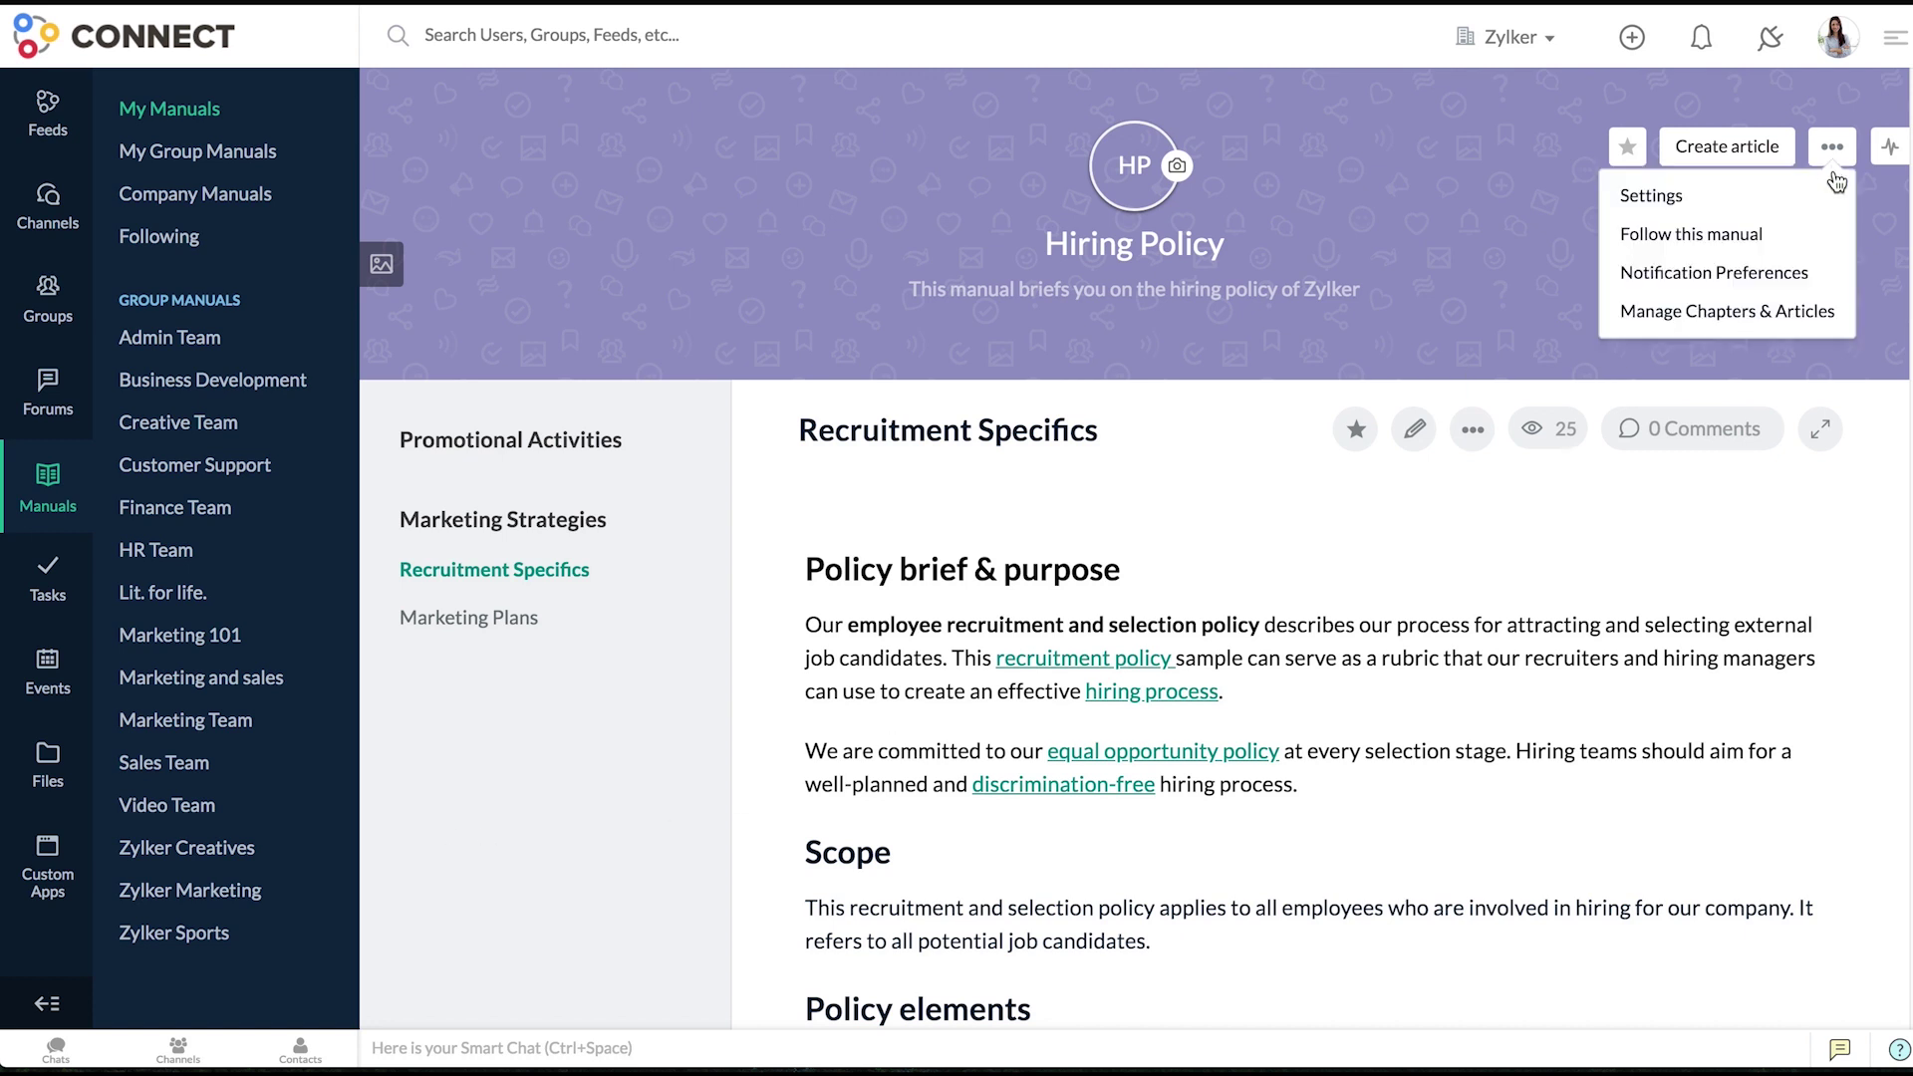
click(1824, 313)
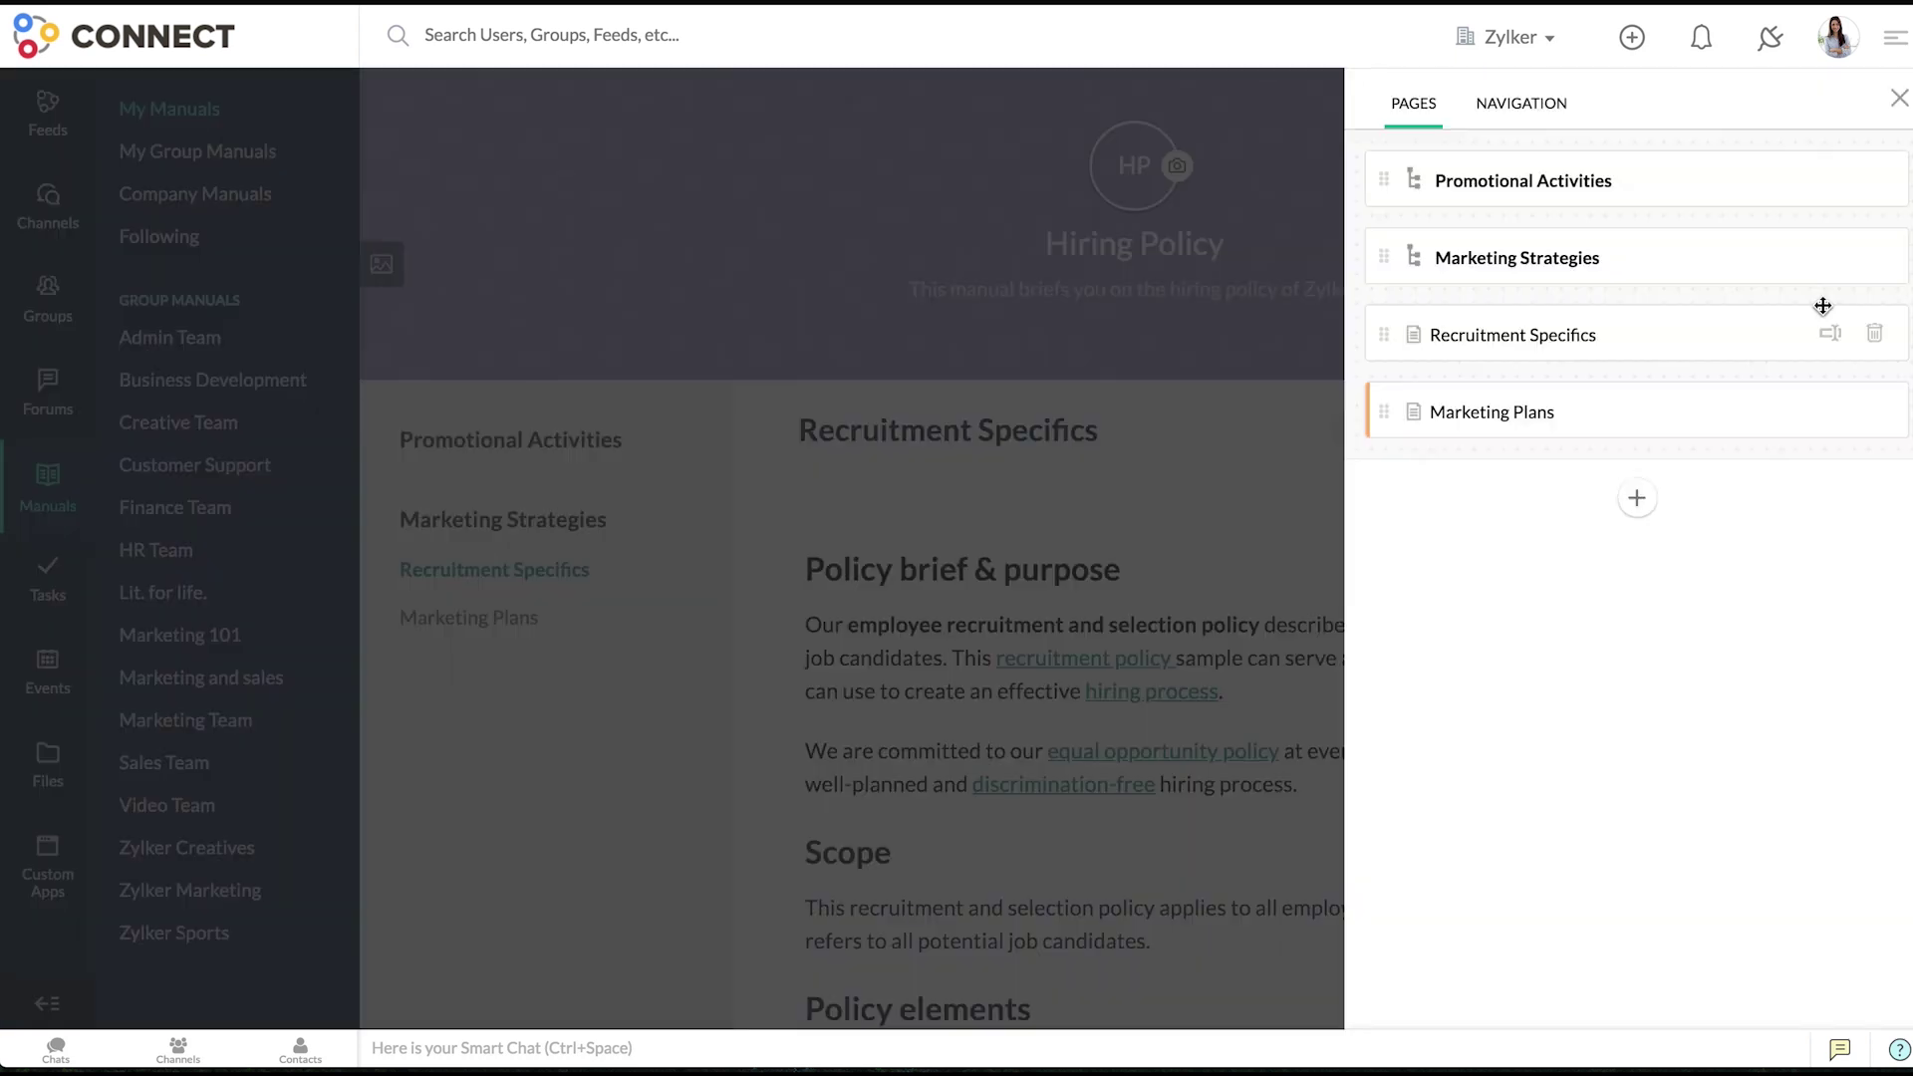
drag(1672, 245, 1651, 139)
drag(1618, 333, 1618, 397)
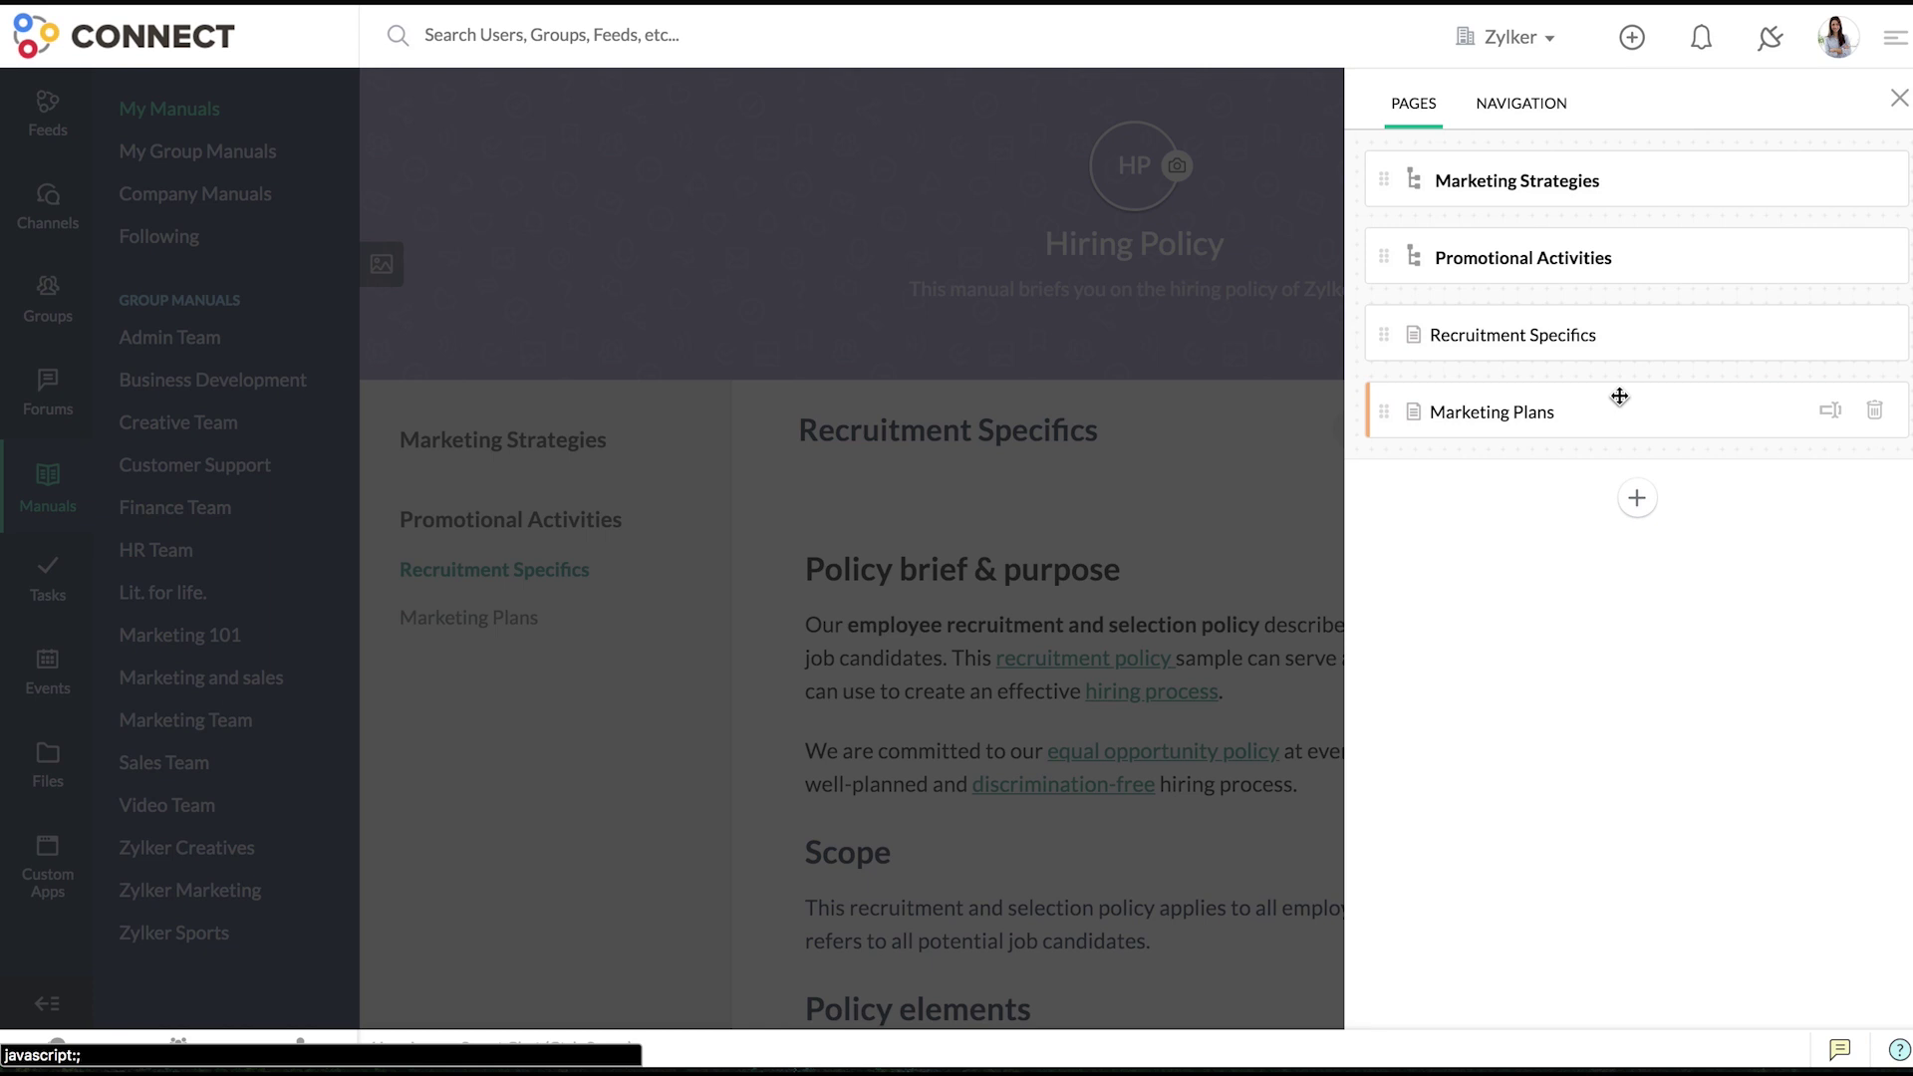
click(435, 853)
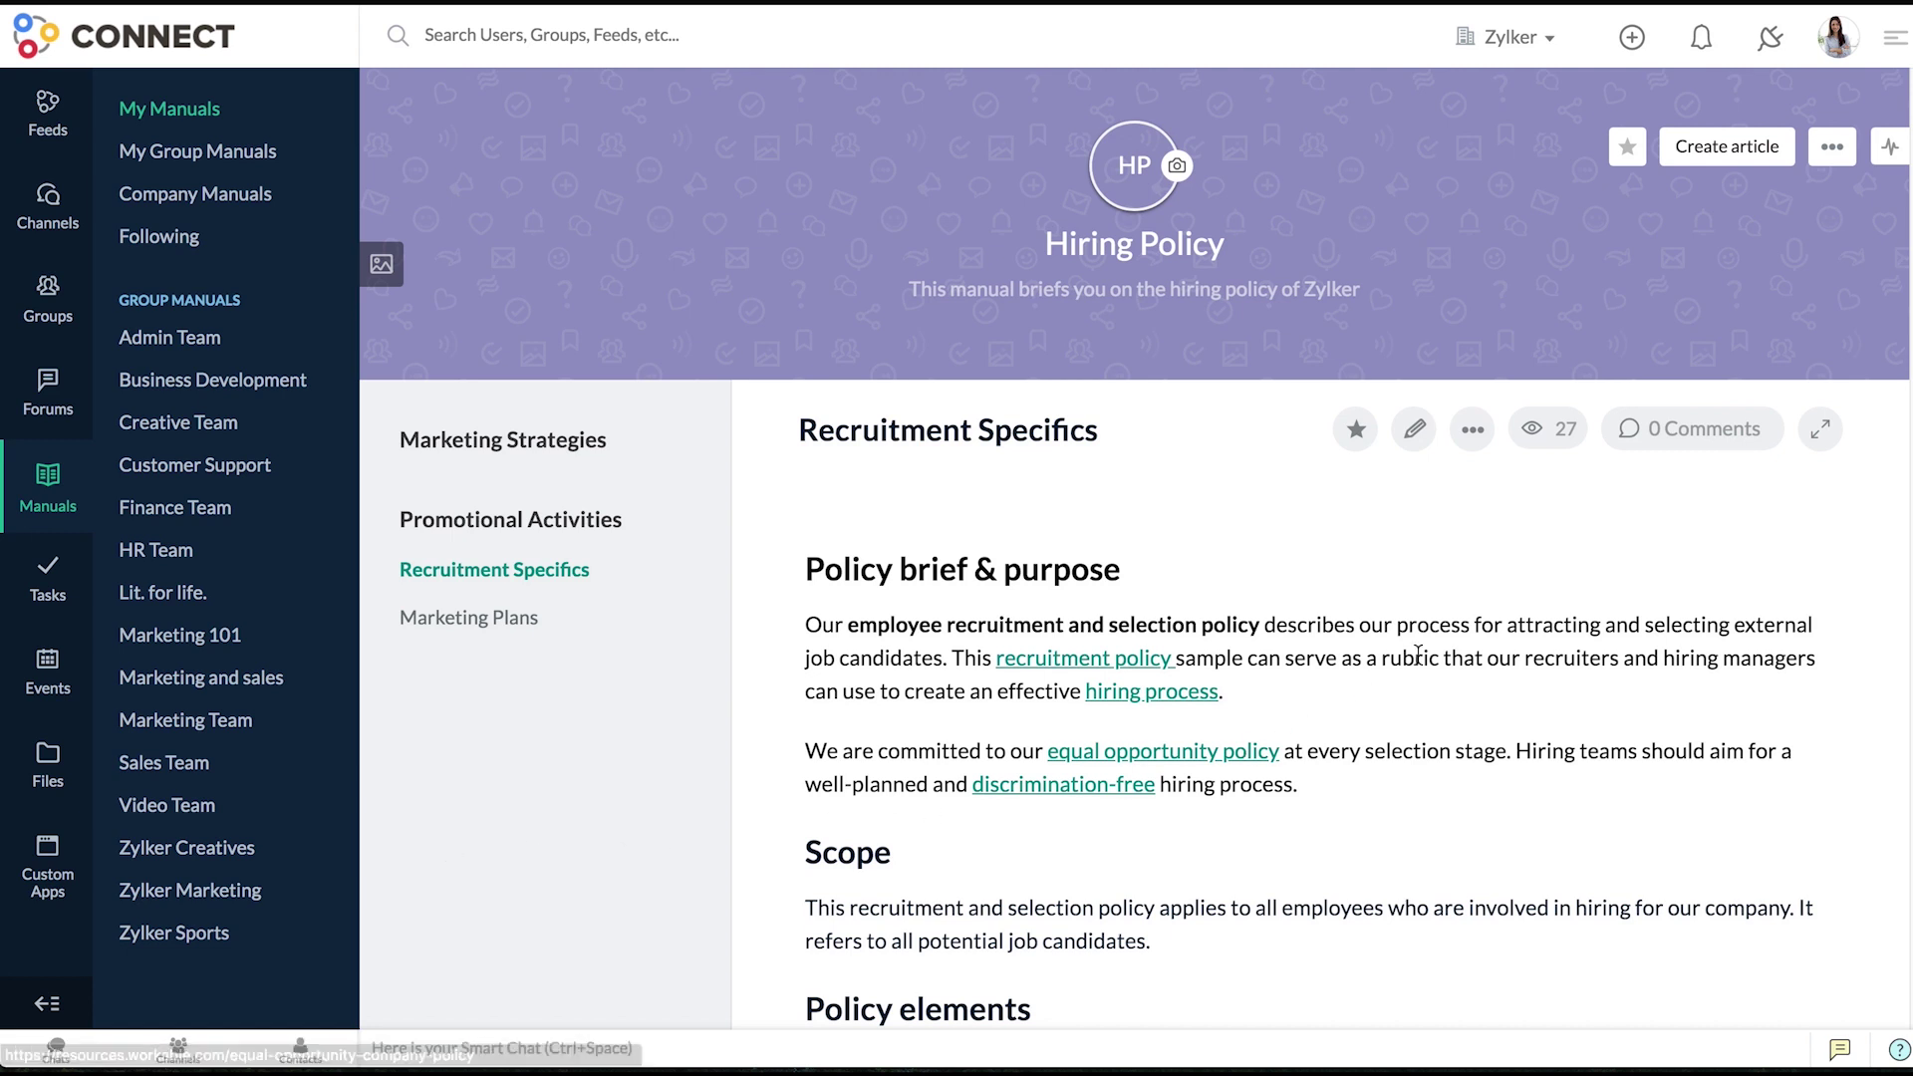
- Post the comment 'Let's recheck the facts with the HR team?' on Recruitment Specifics
click(1721, 431)
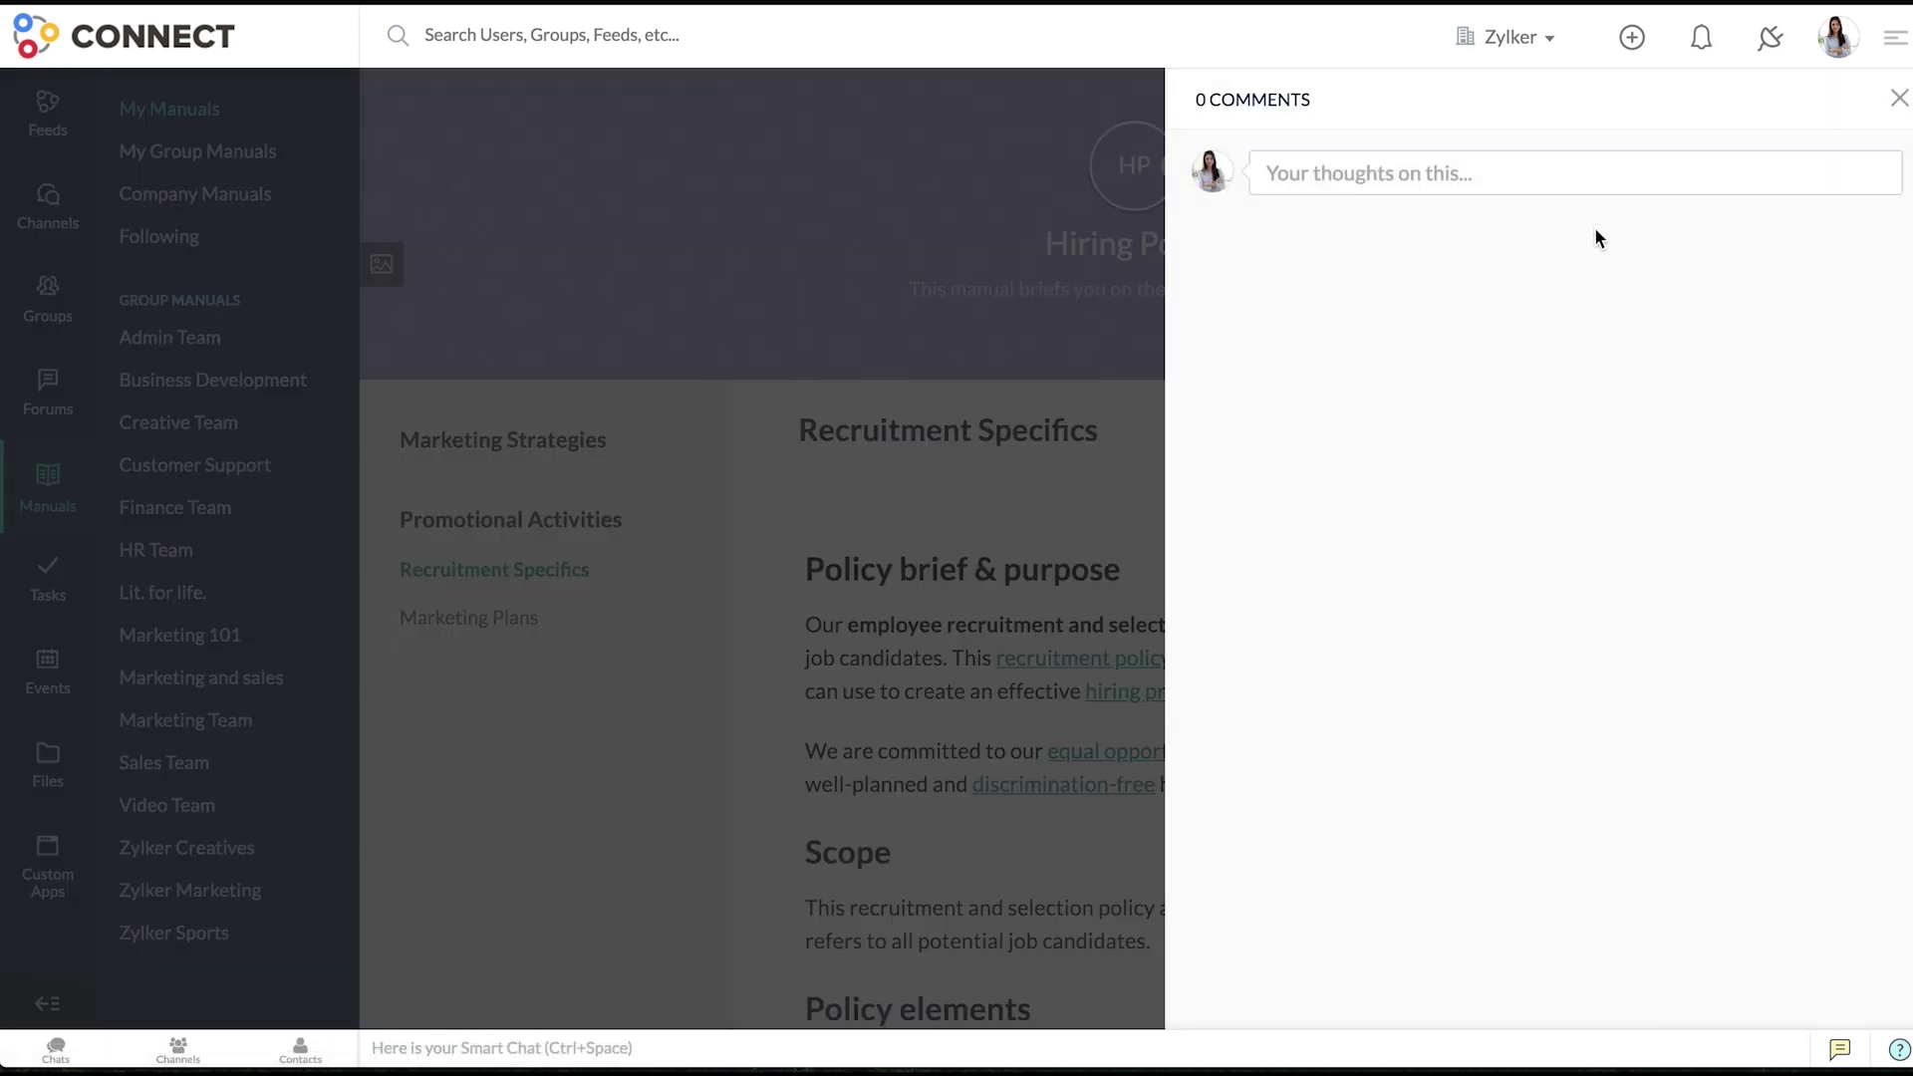
click(1593, 179)
text(Let's recheck the facts with the HR team?)
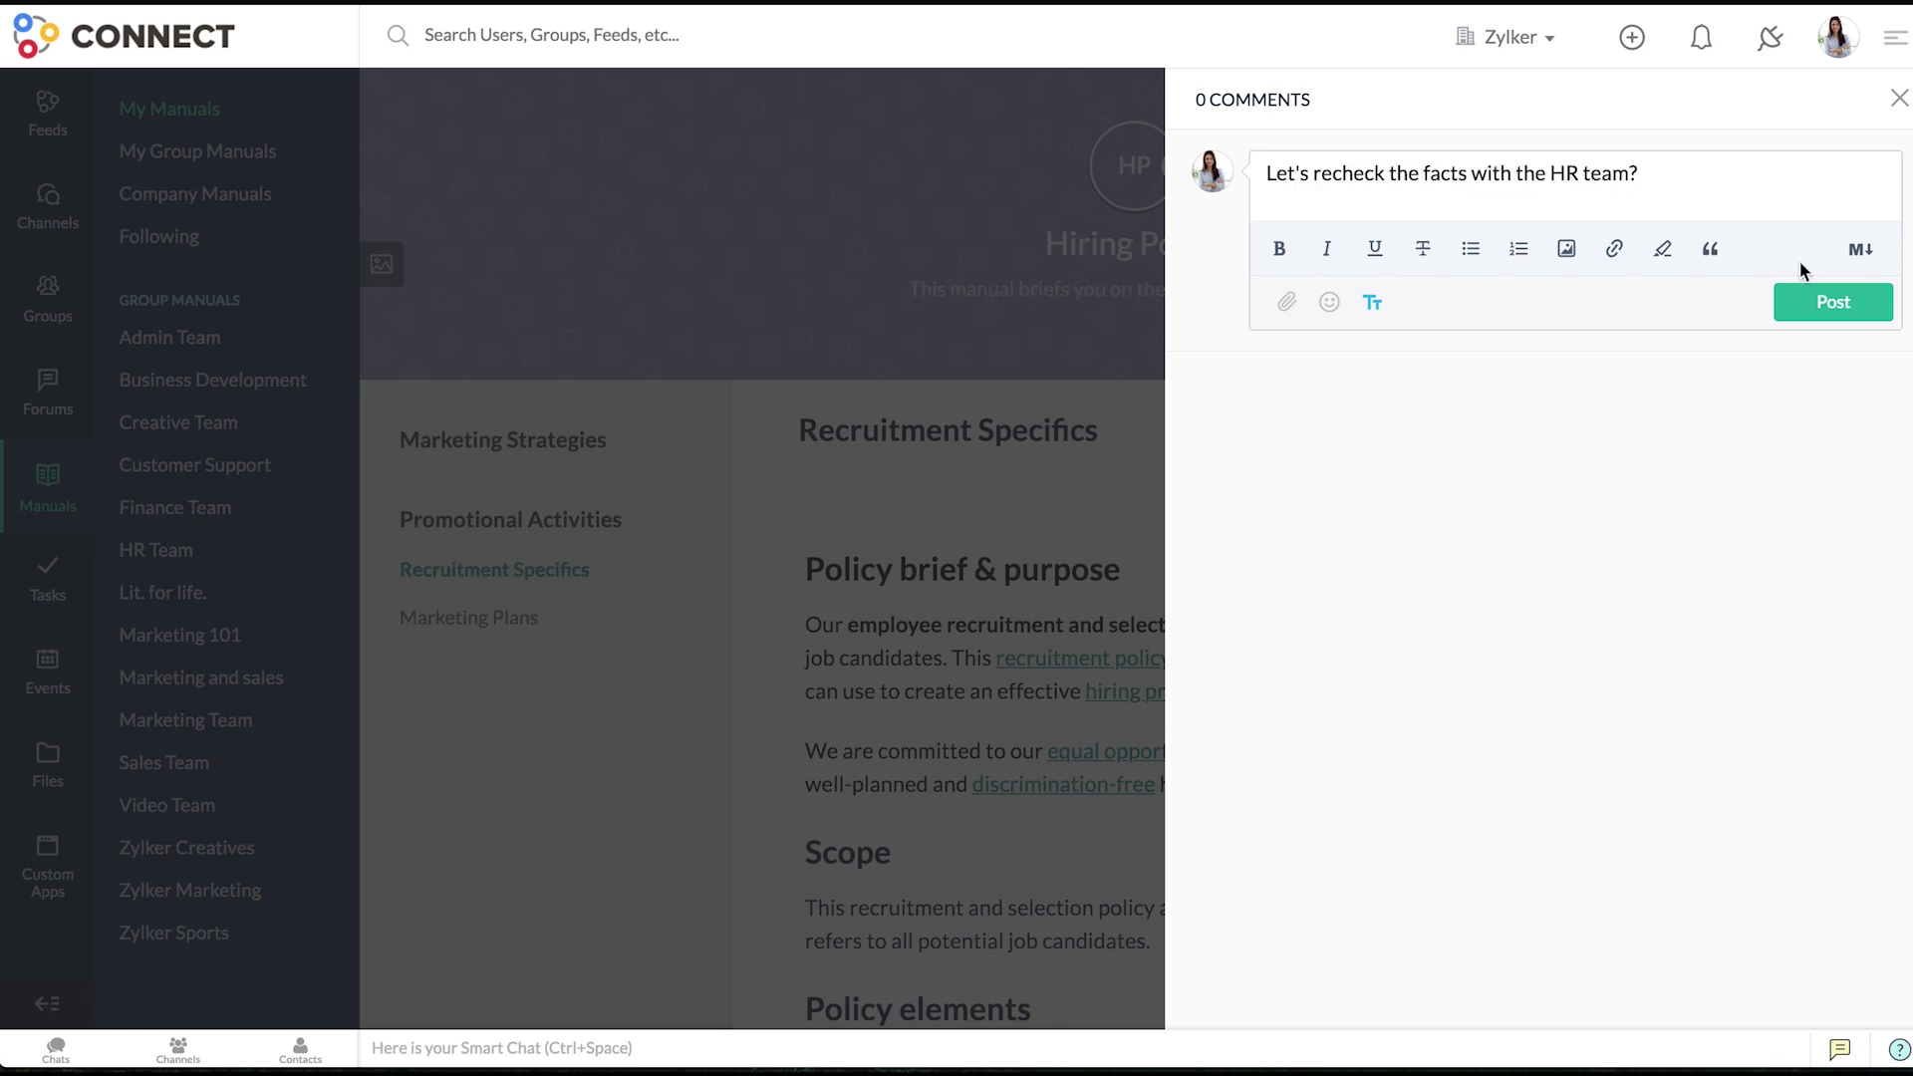
click(1831, 304)
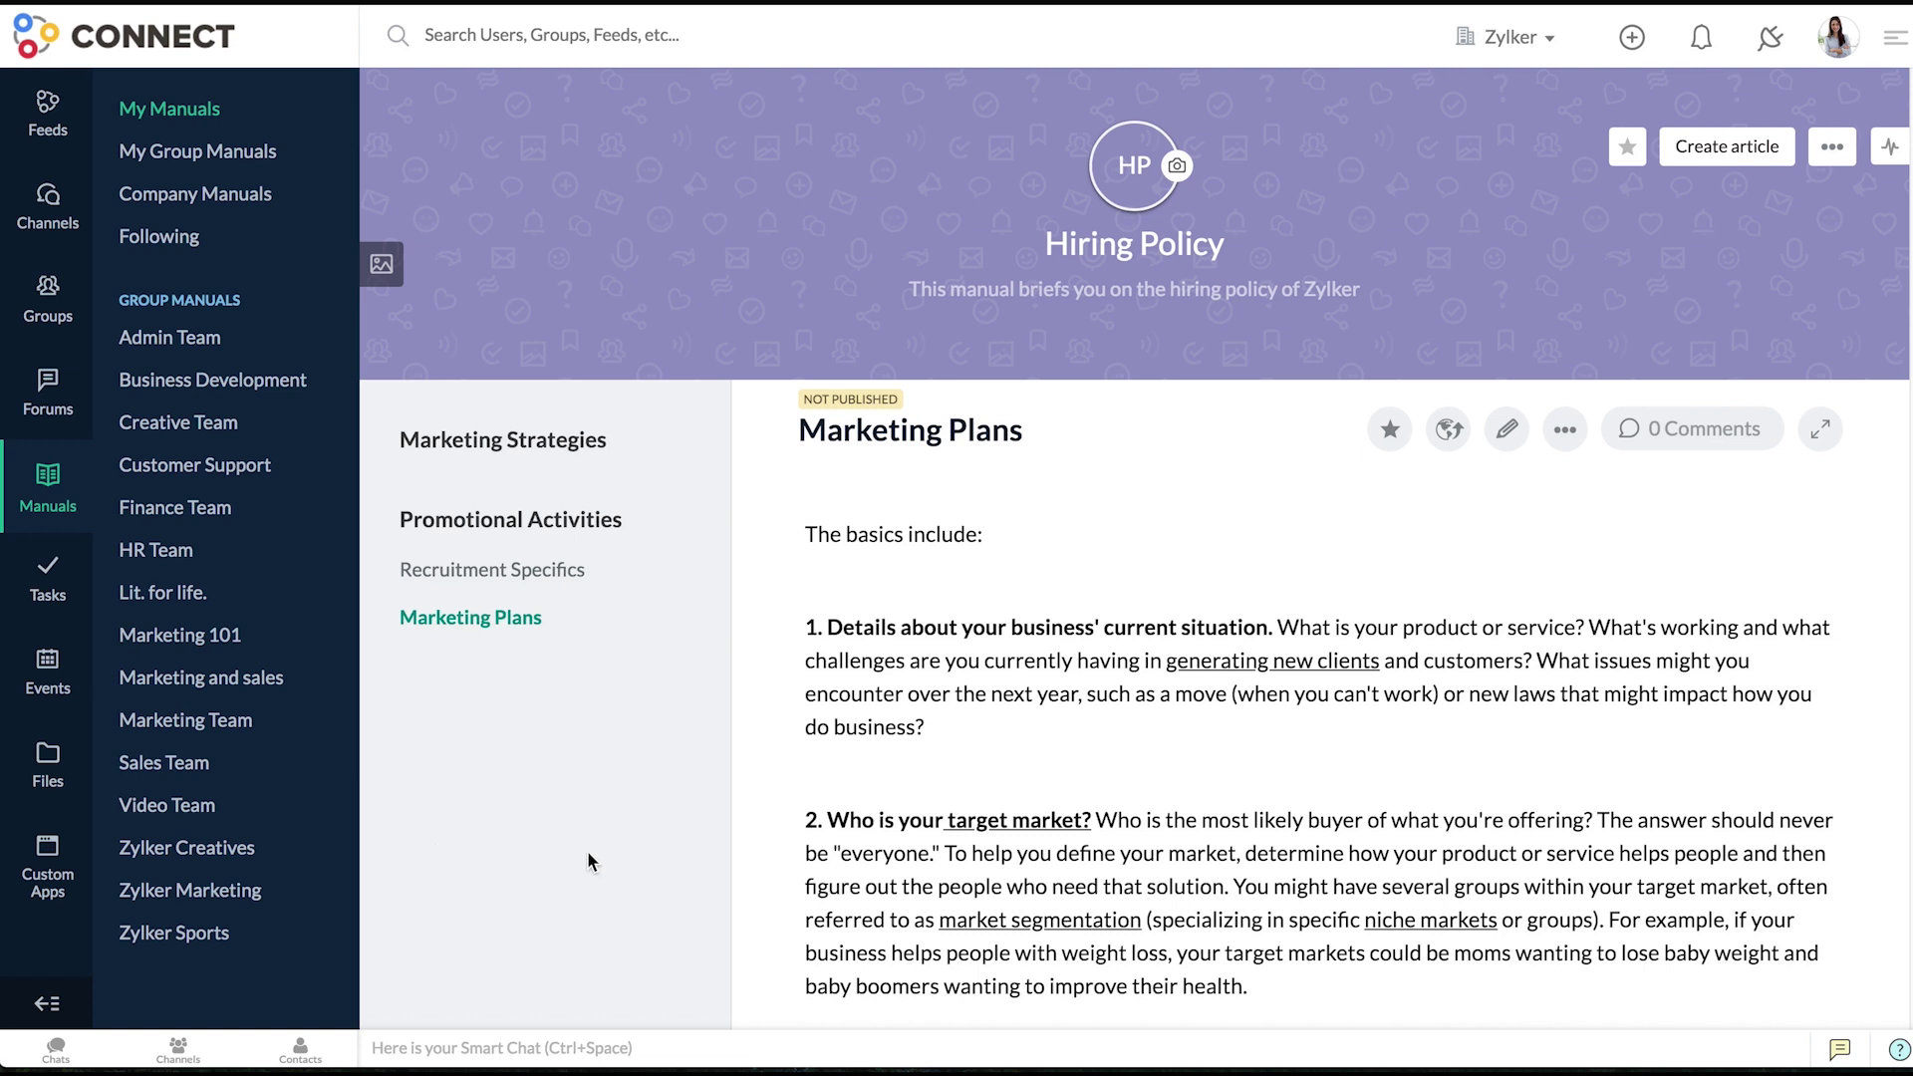
- Publish Marketing Plans with the note 'Please let me know your thoughts.'
click(1438, 445)
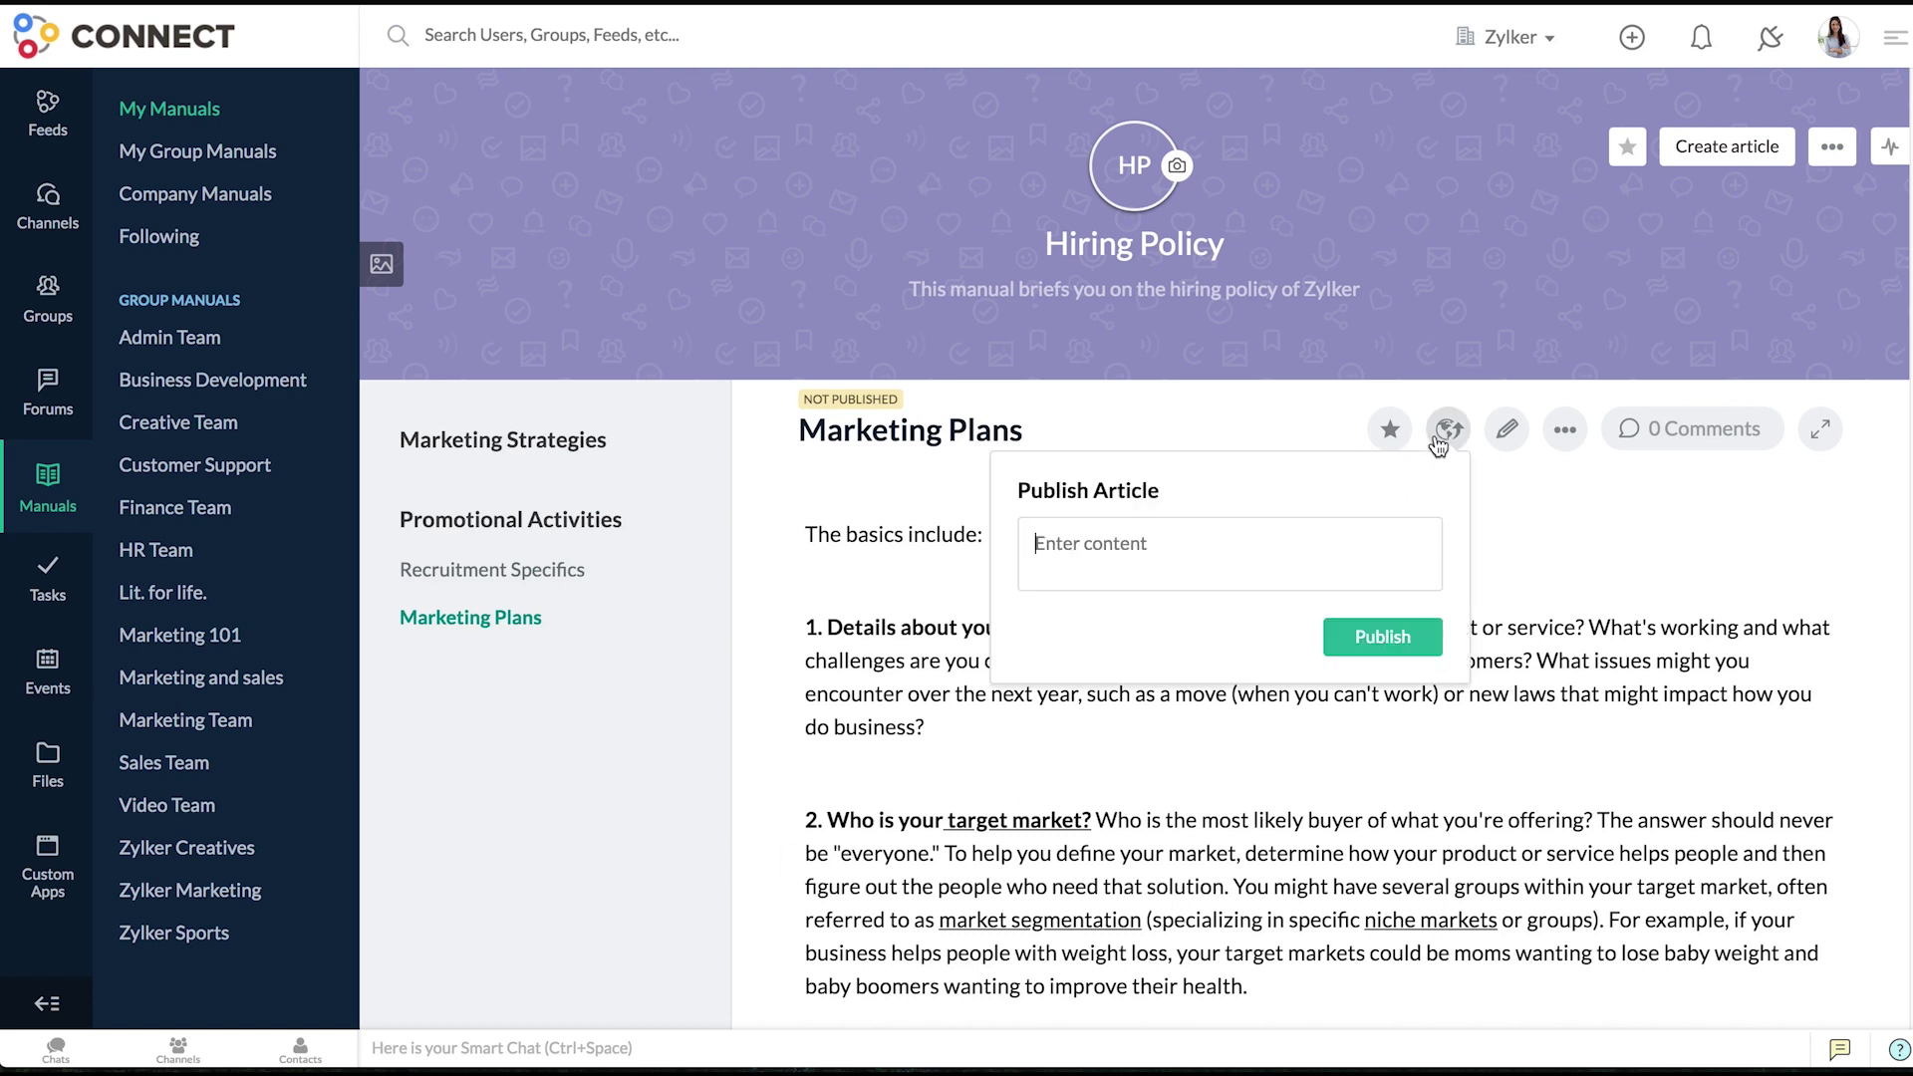
text(Please let me know your thoughts.)
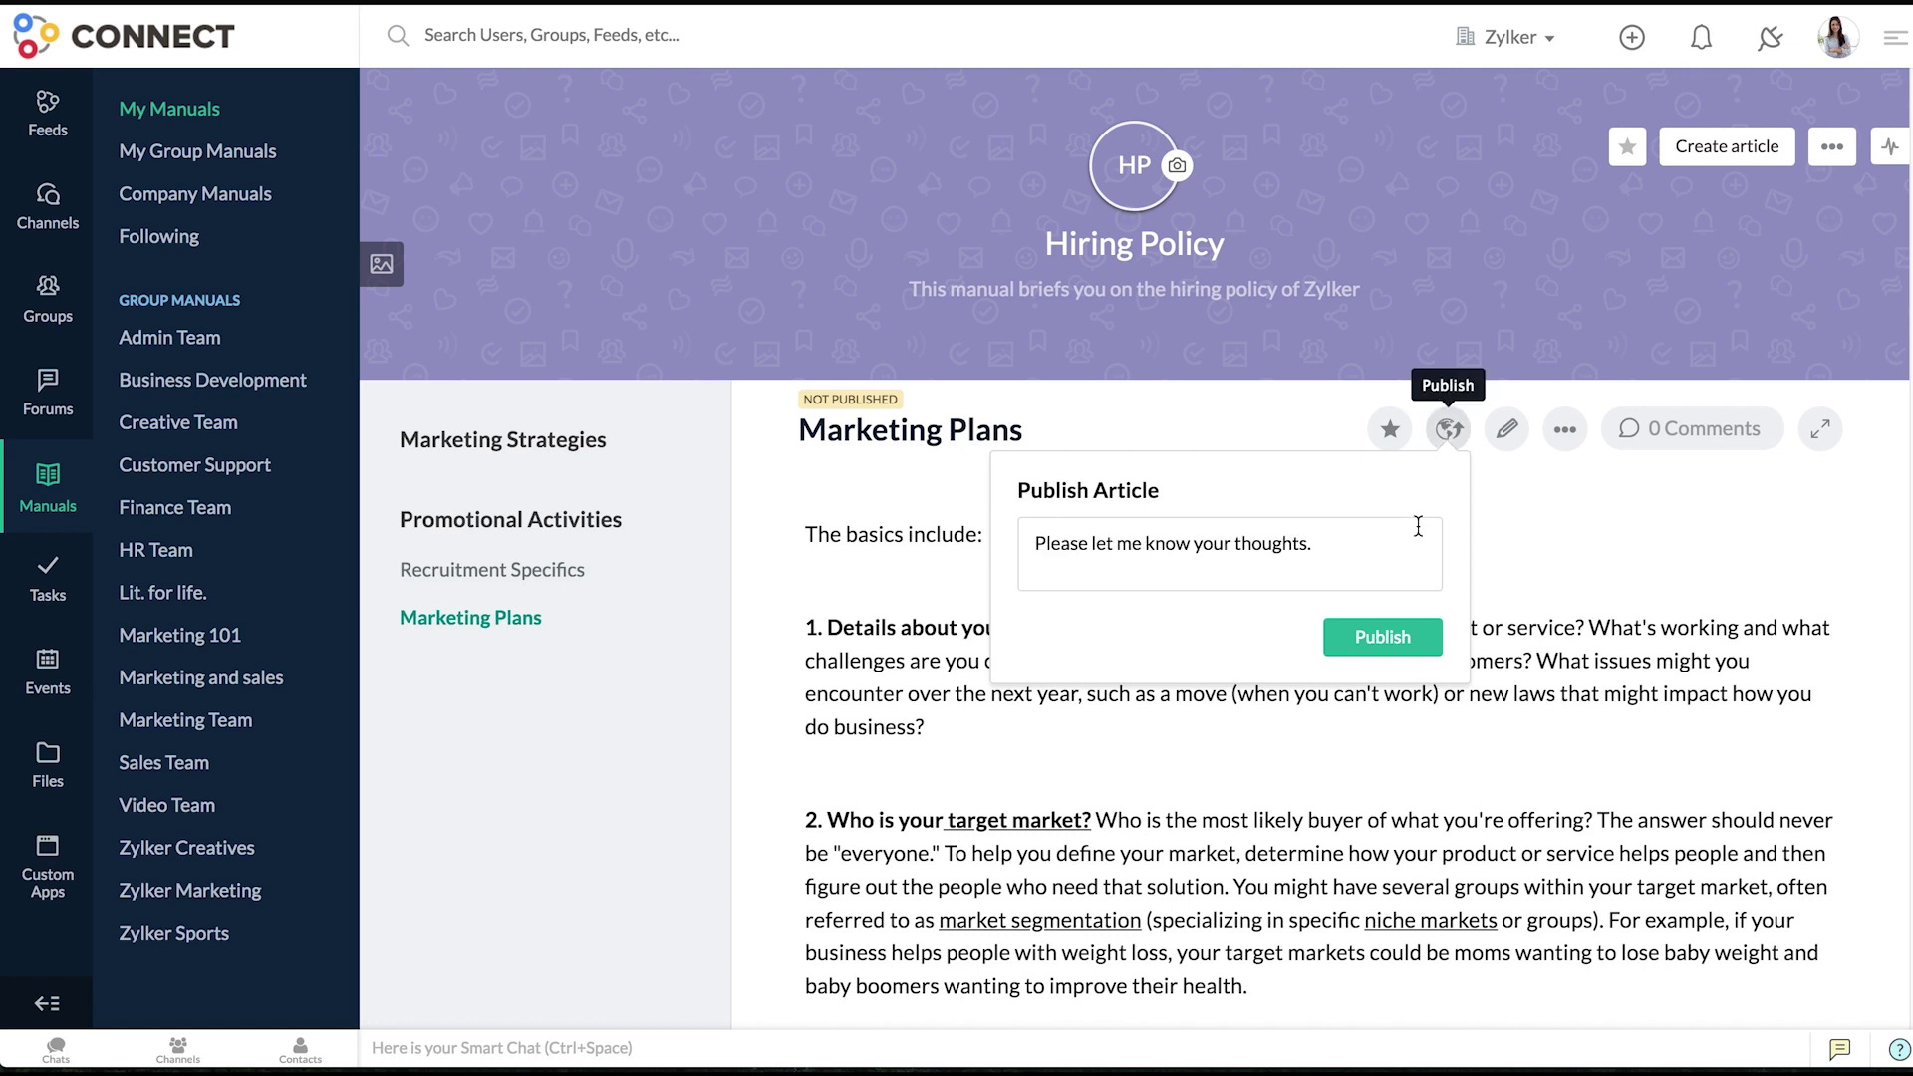
click(1397, 638)
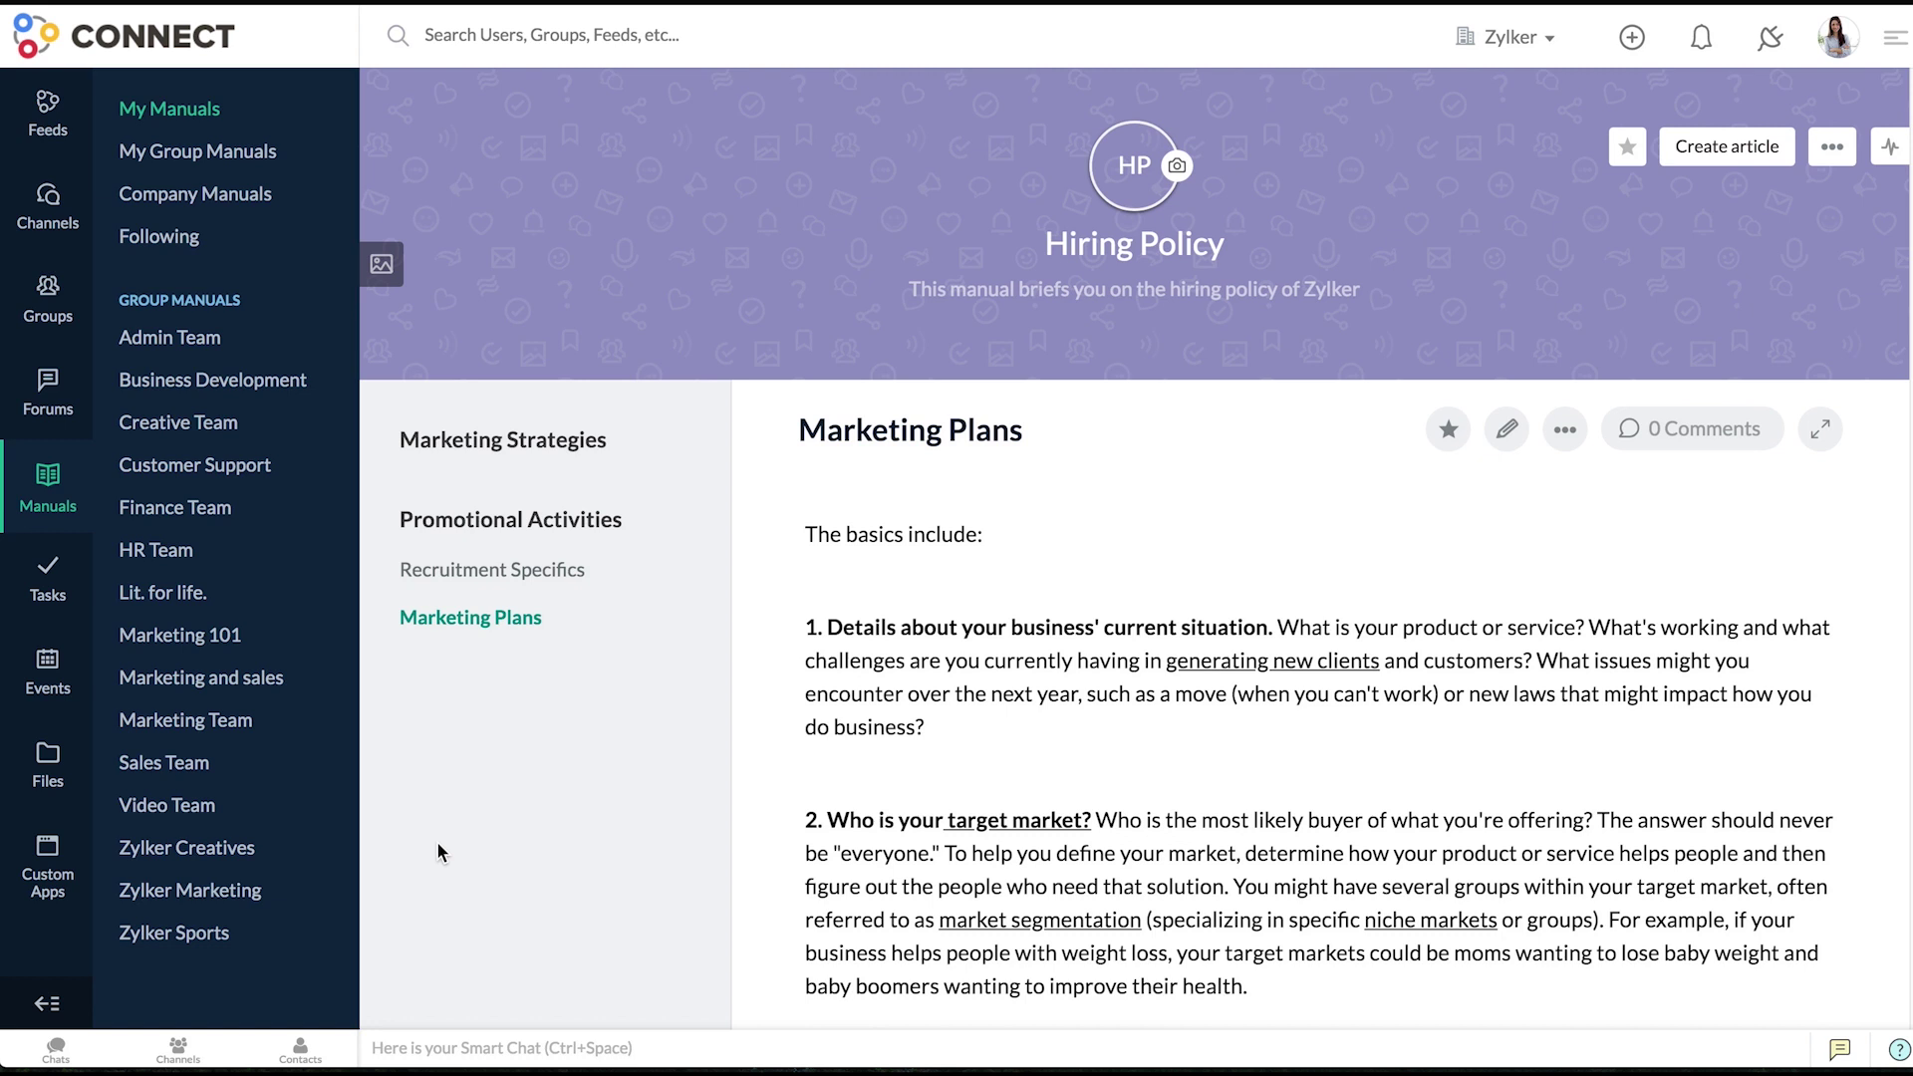
- Export the Marketing Plans article as a PDF without password protection
click(1562, 431)
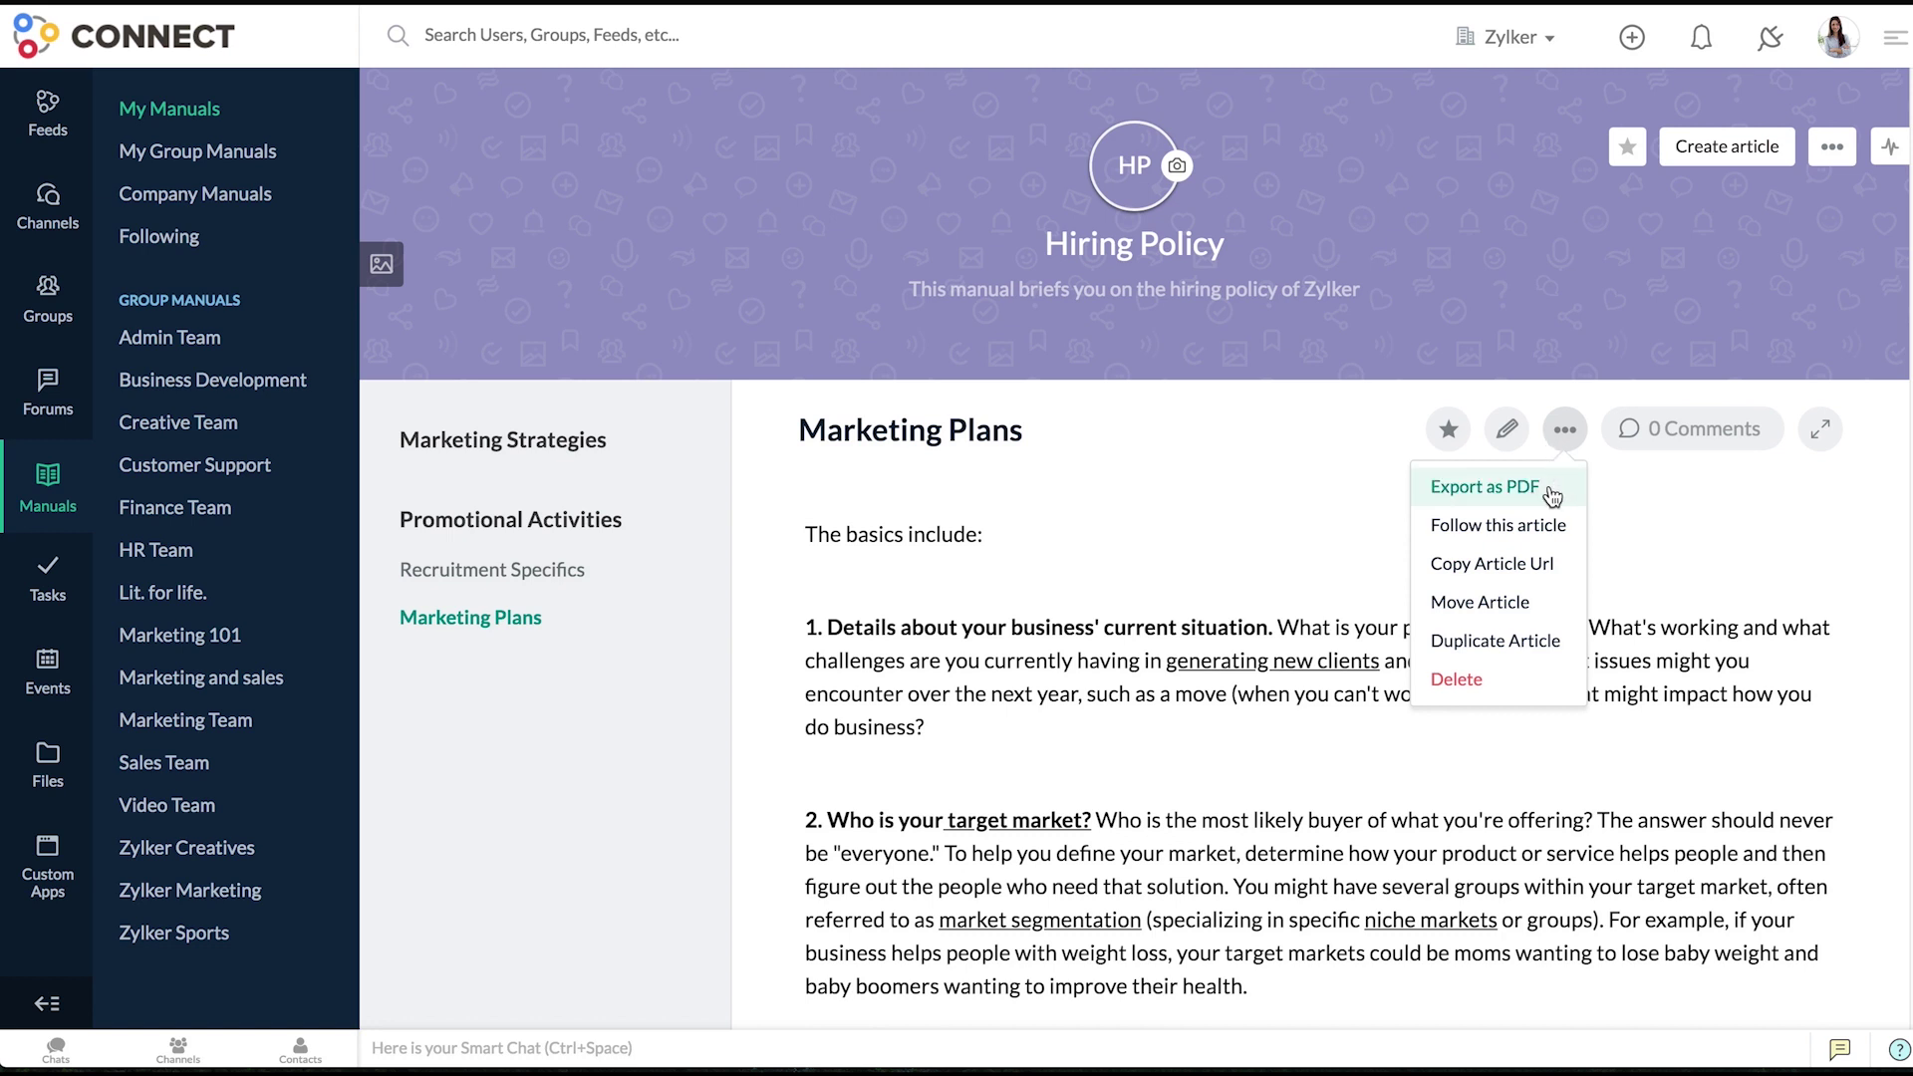
click(1550, 491)
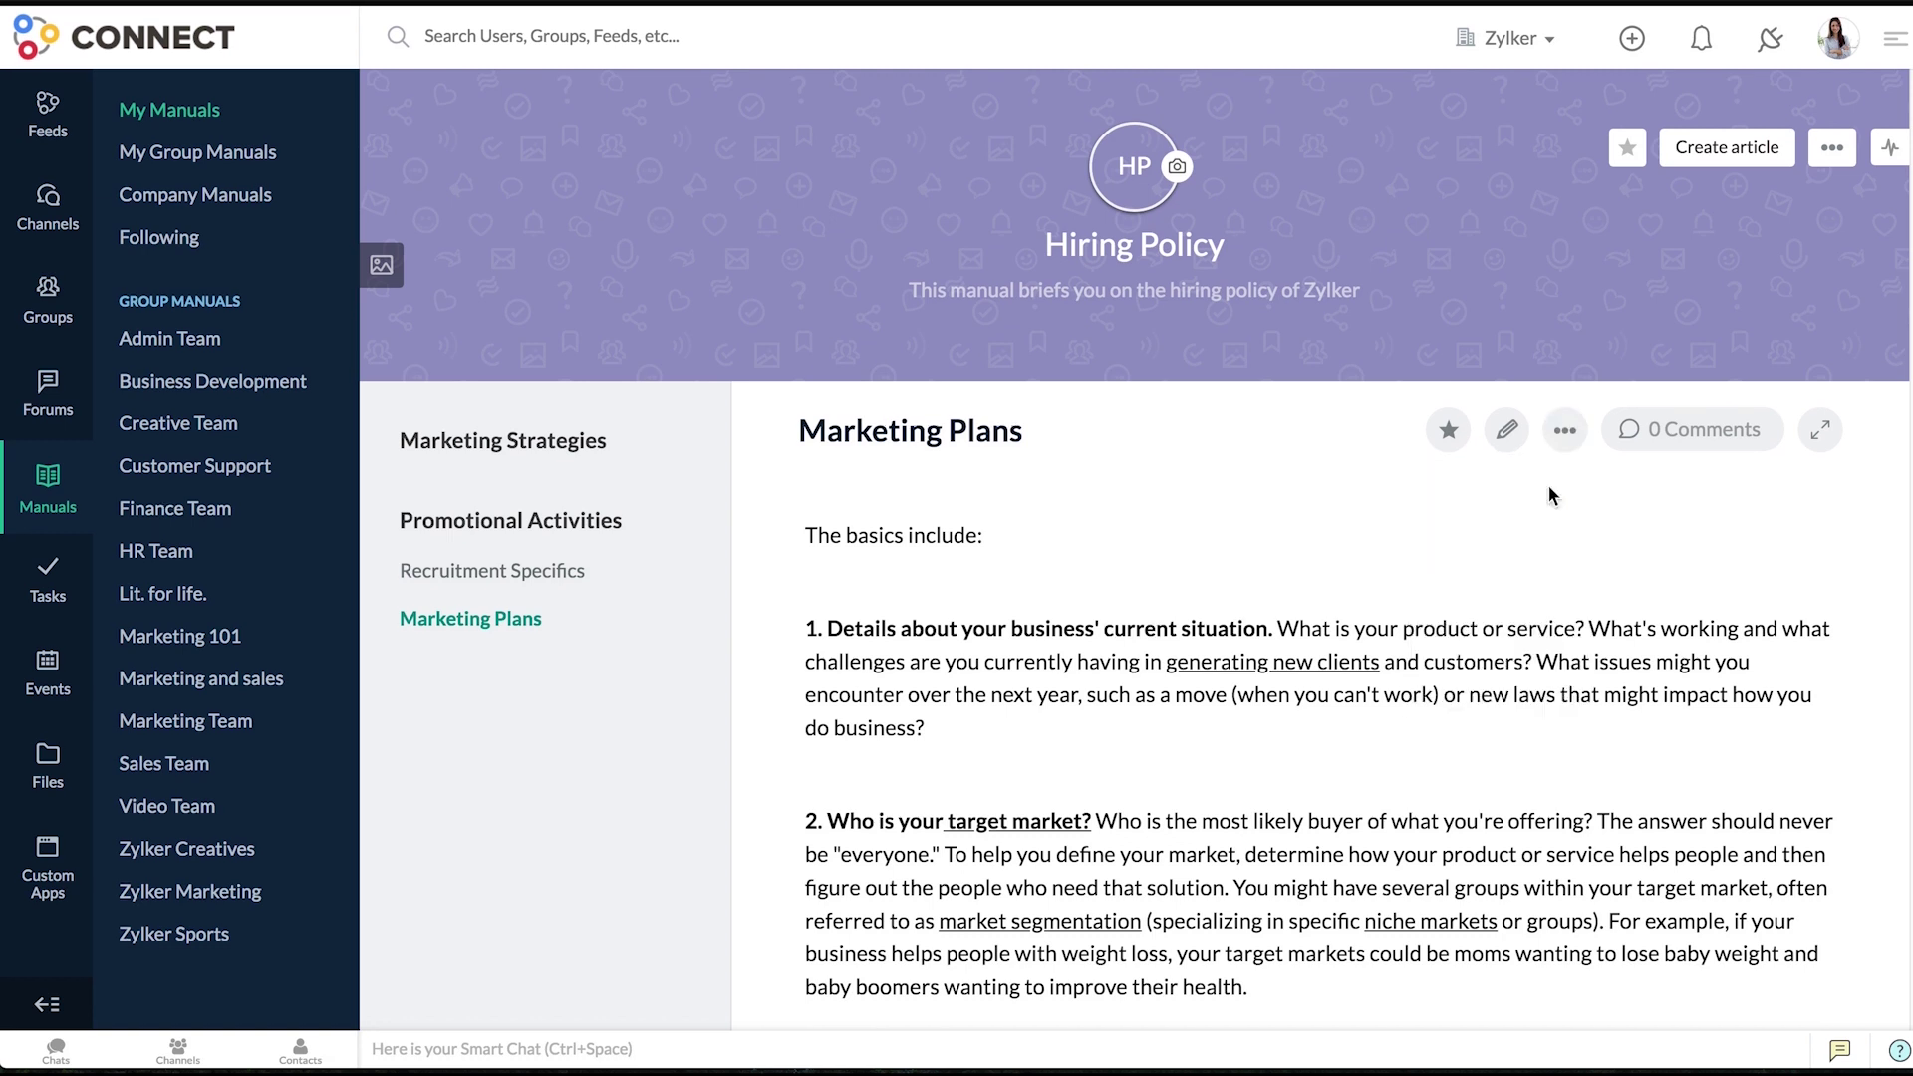
click(753, 403)
click(1164, 613)
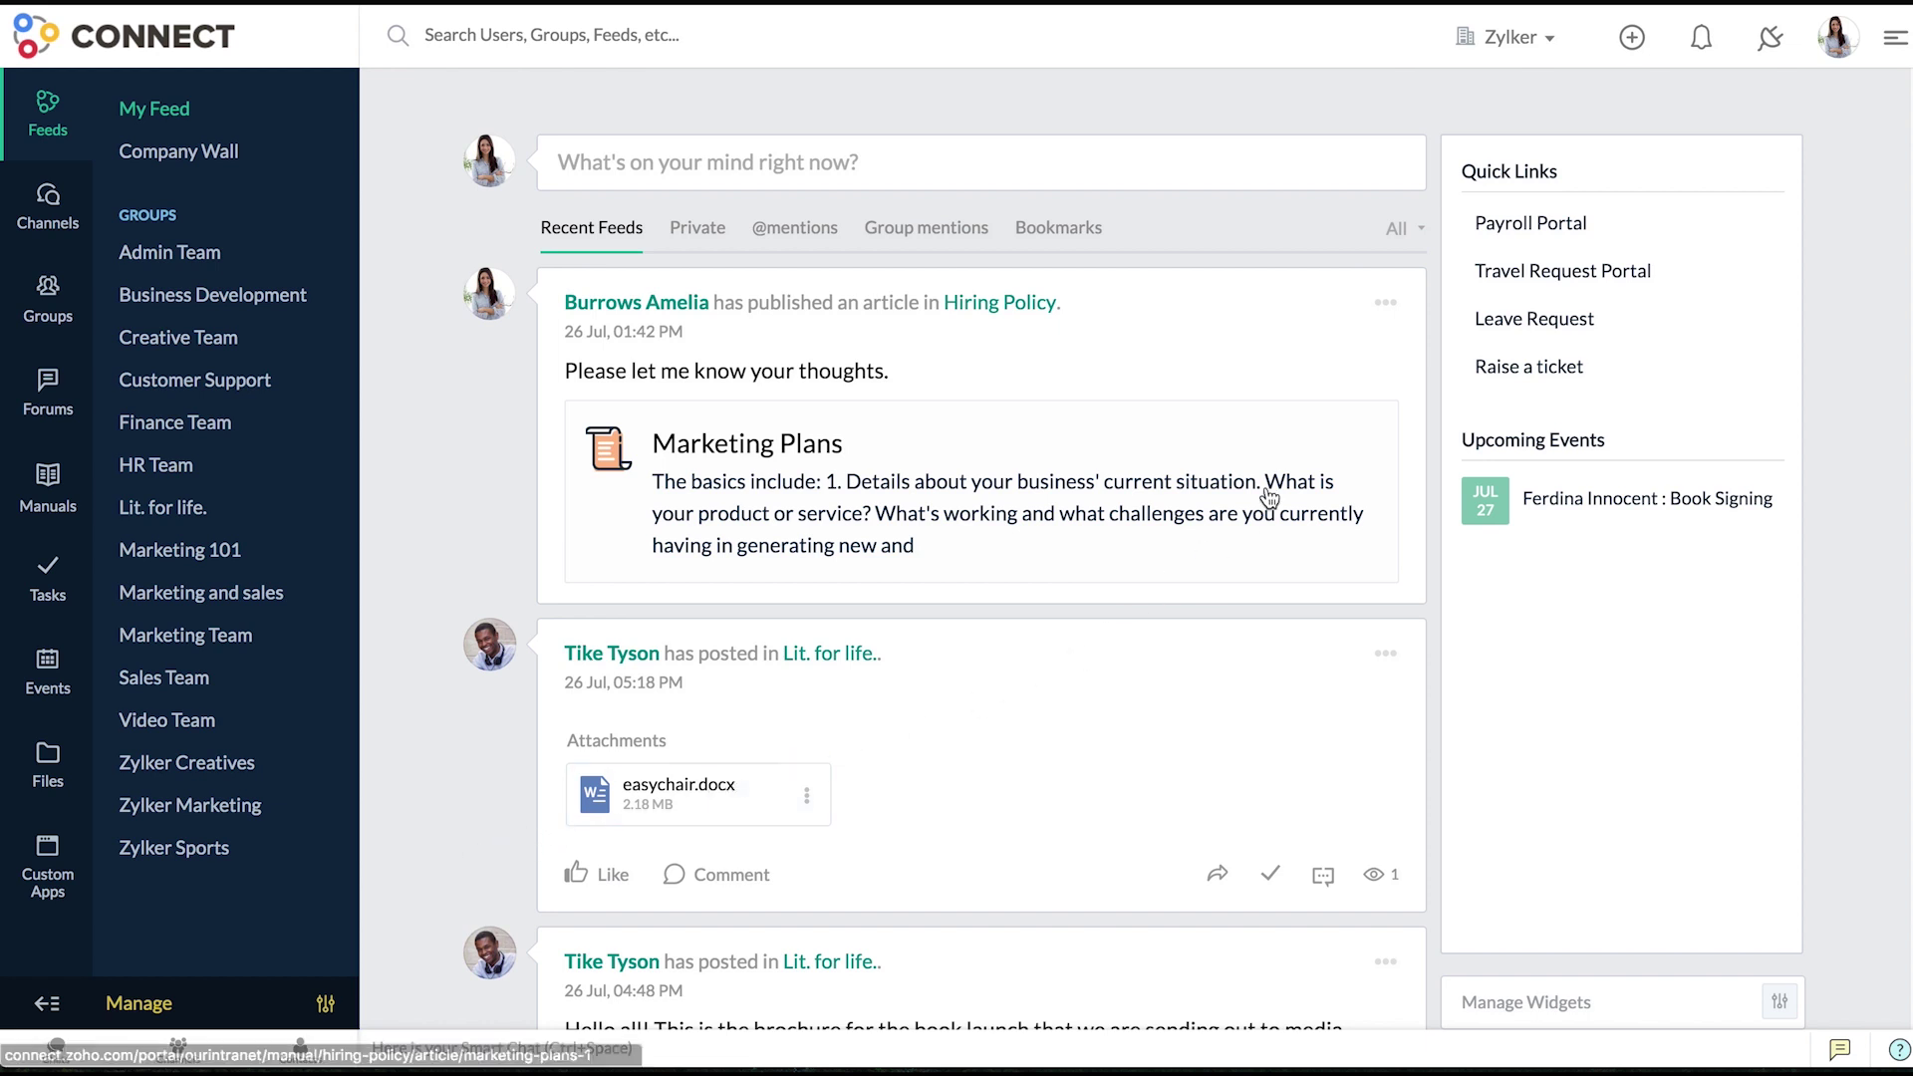
- Bookmark the Marketing Plans feed post and view the Bookmarks list
click(1383, 313)
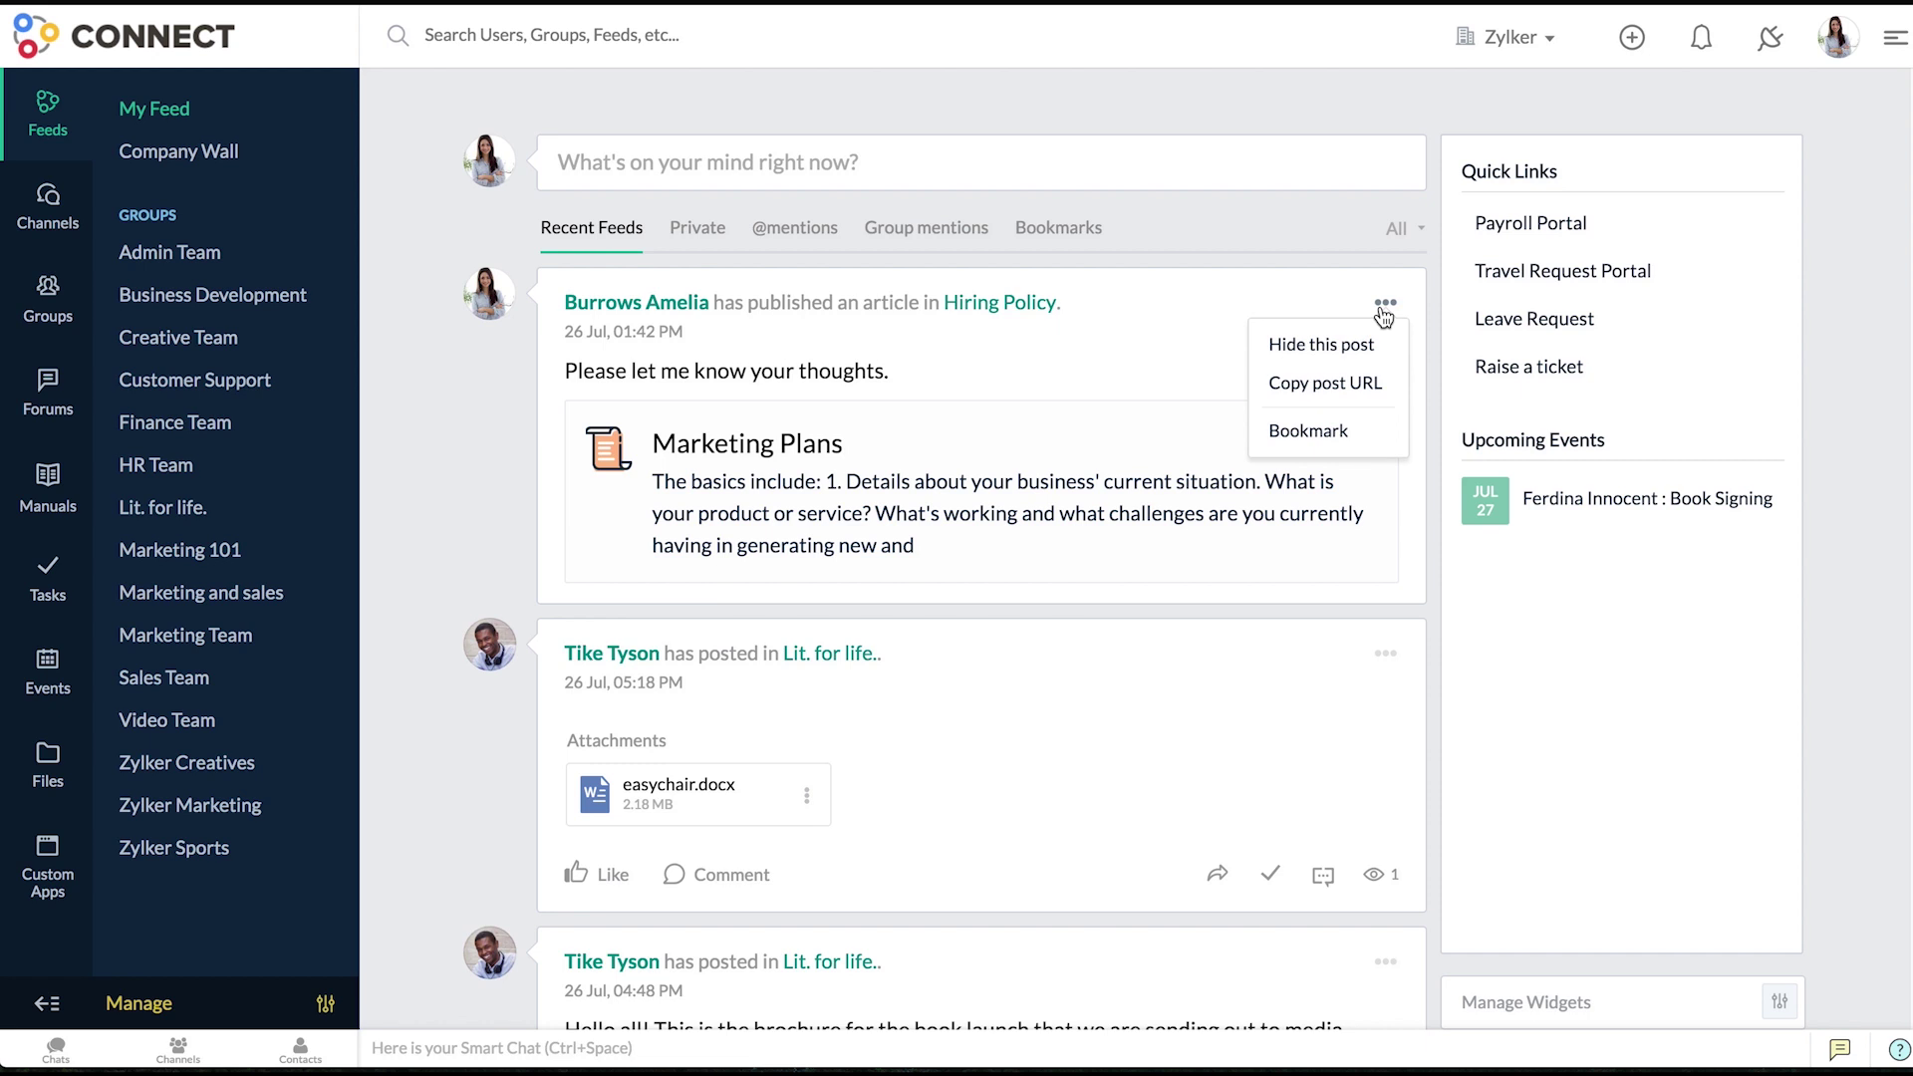
click(1343, 438)
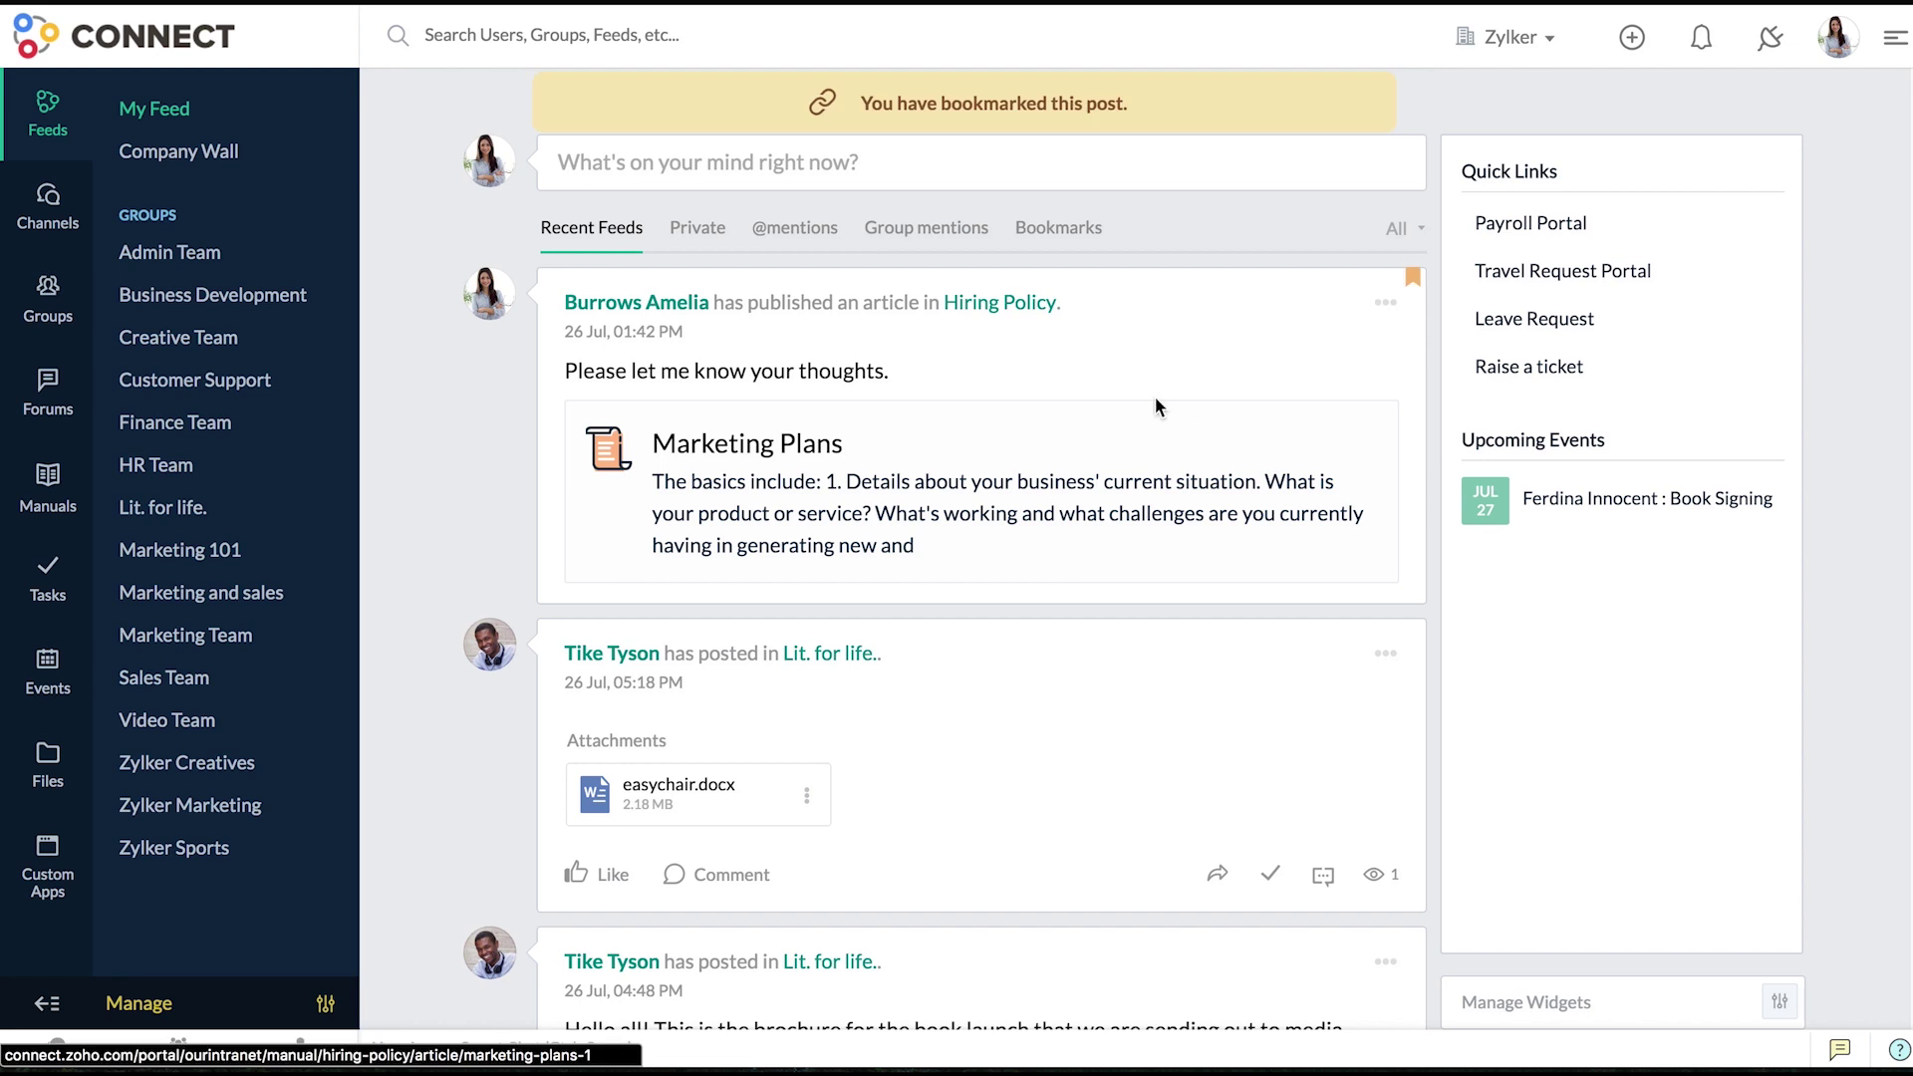
click(1046, 242)
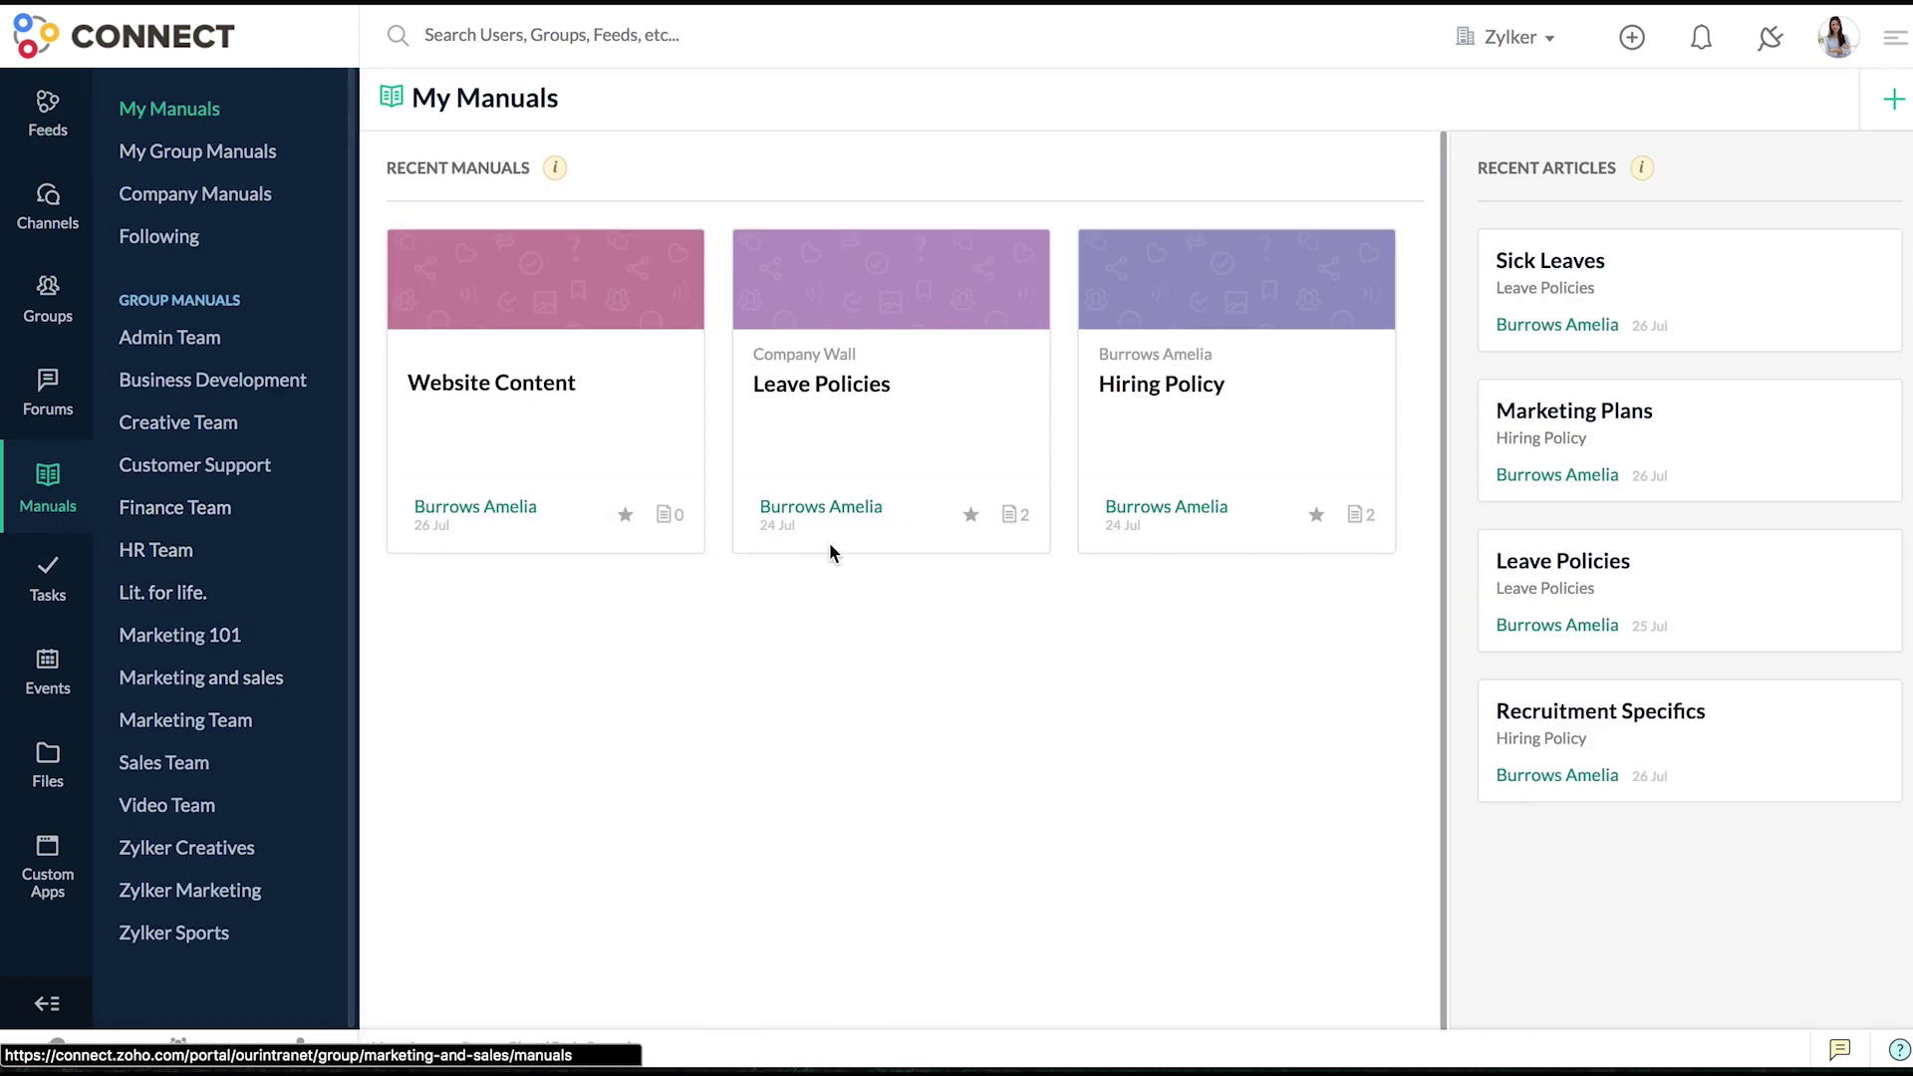
- Delete the Leave Policies article from its manual, confirming with Delete Article
click(873, 425)
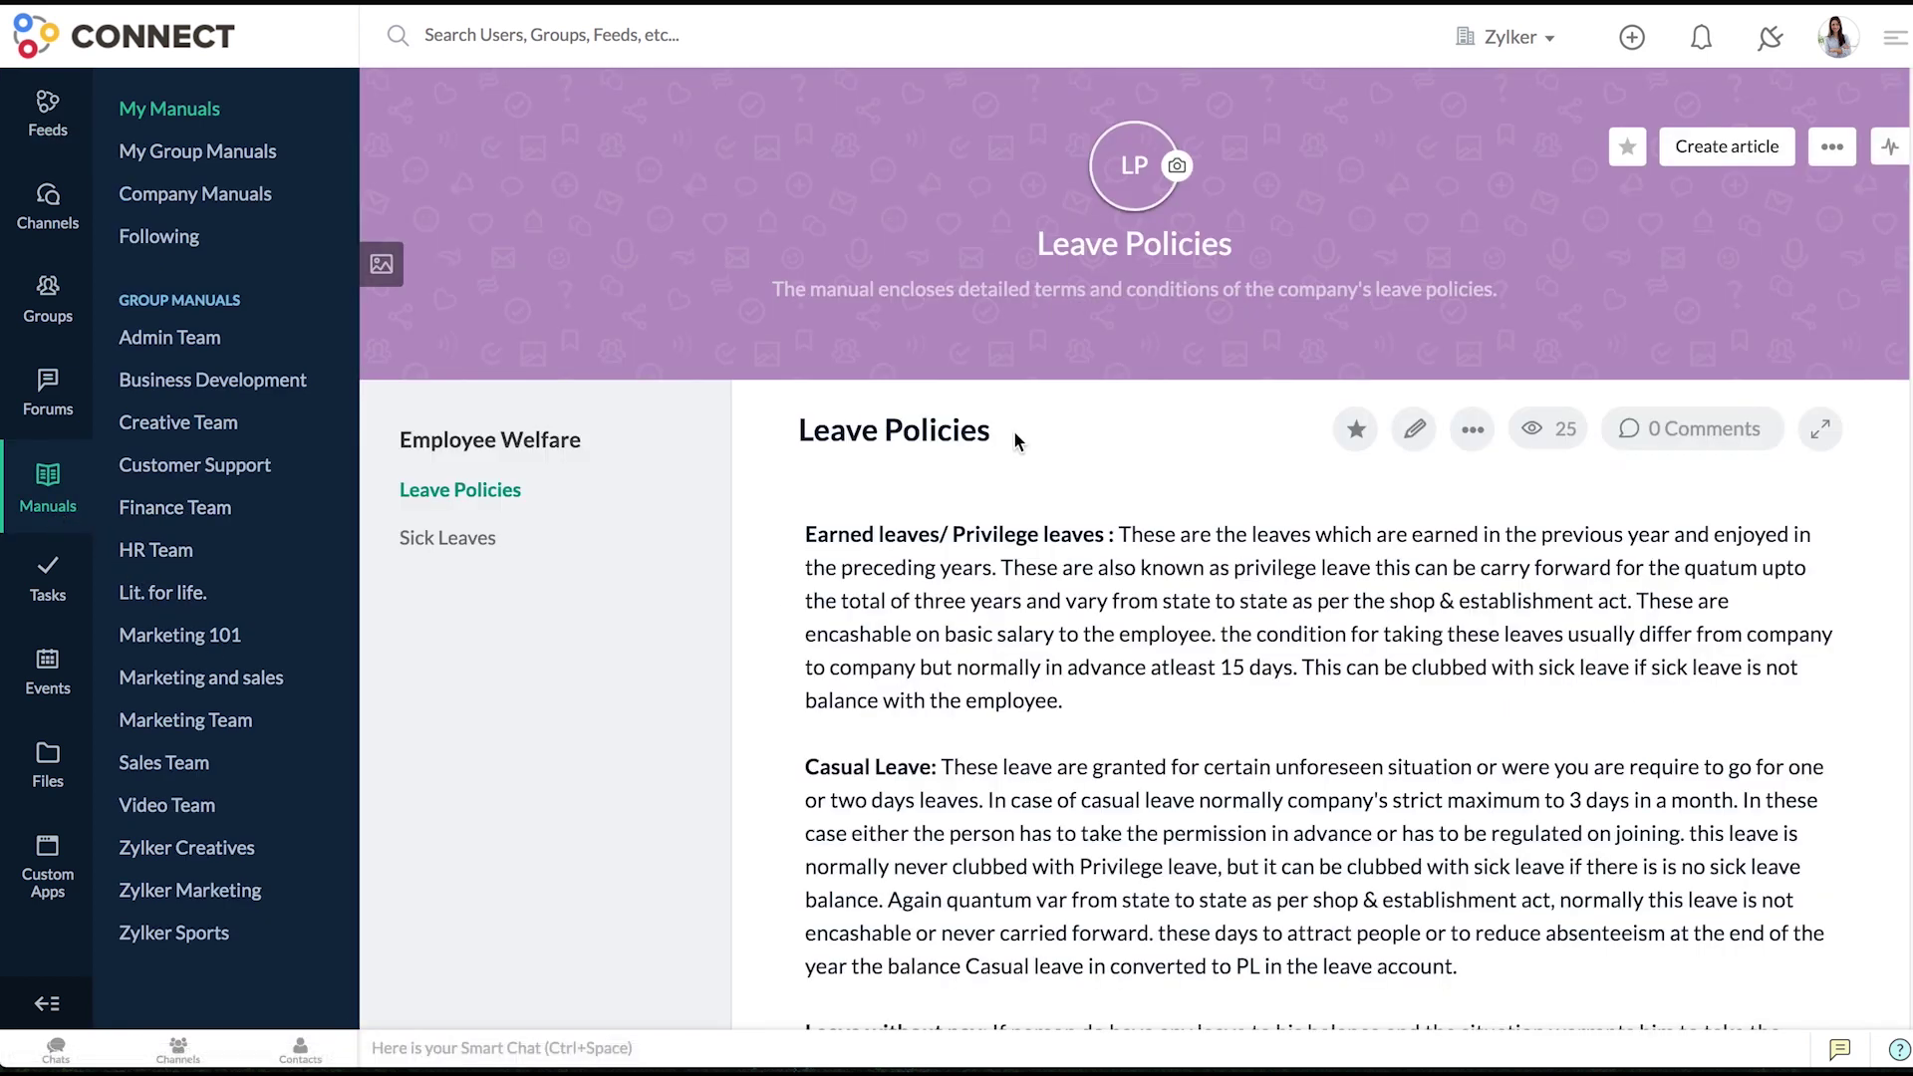
click(1461, 431)
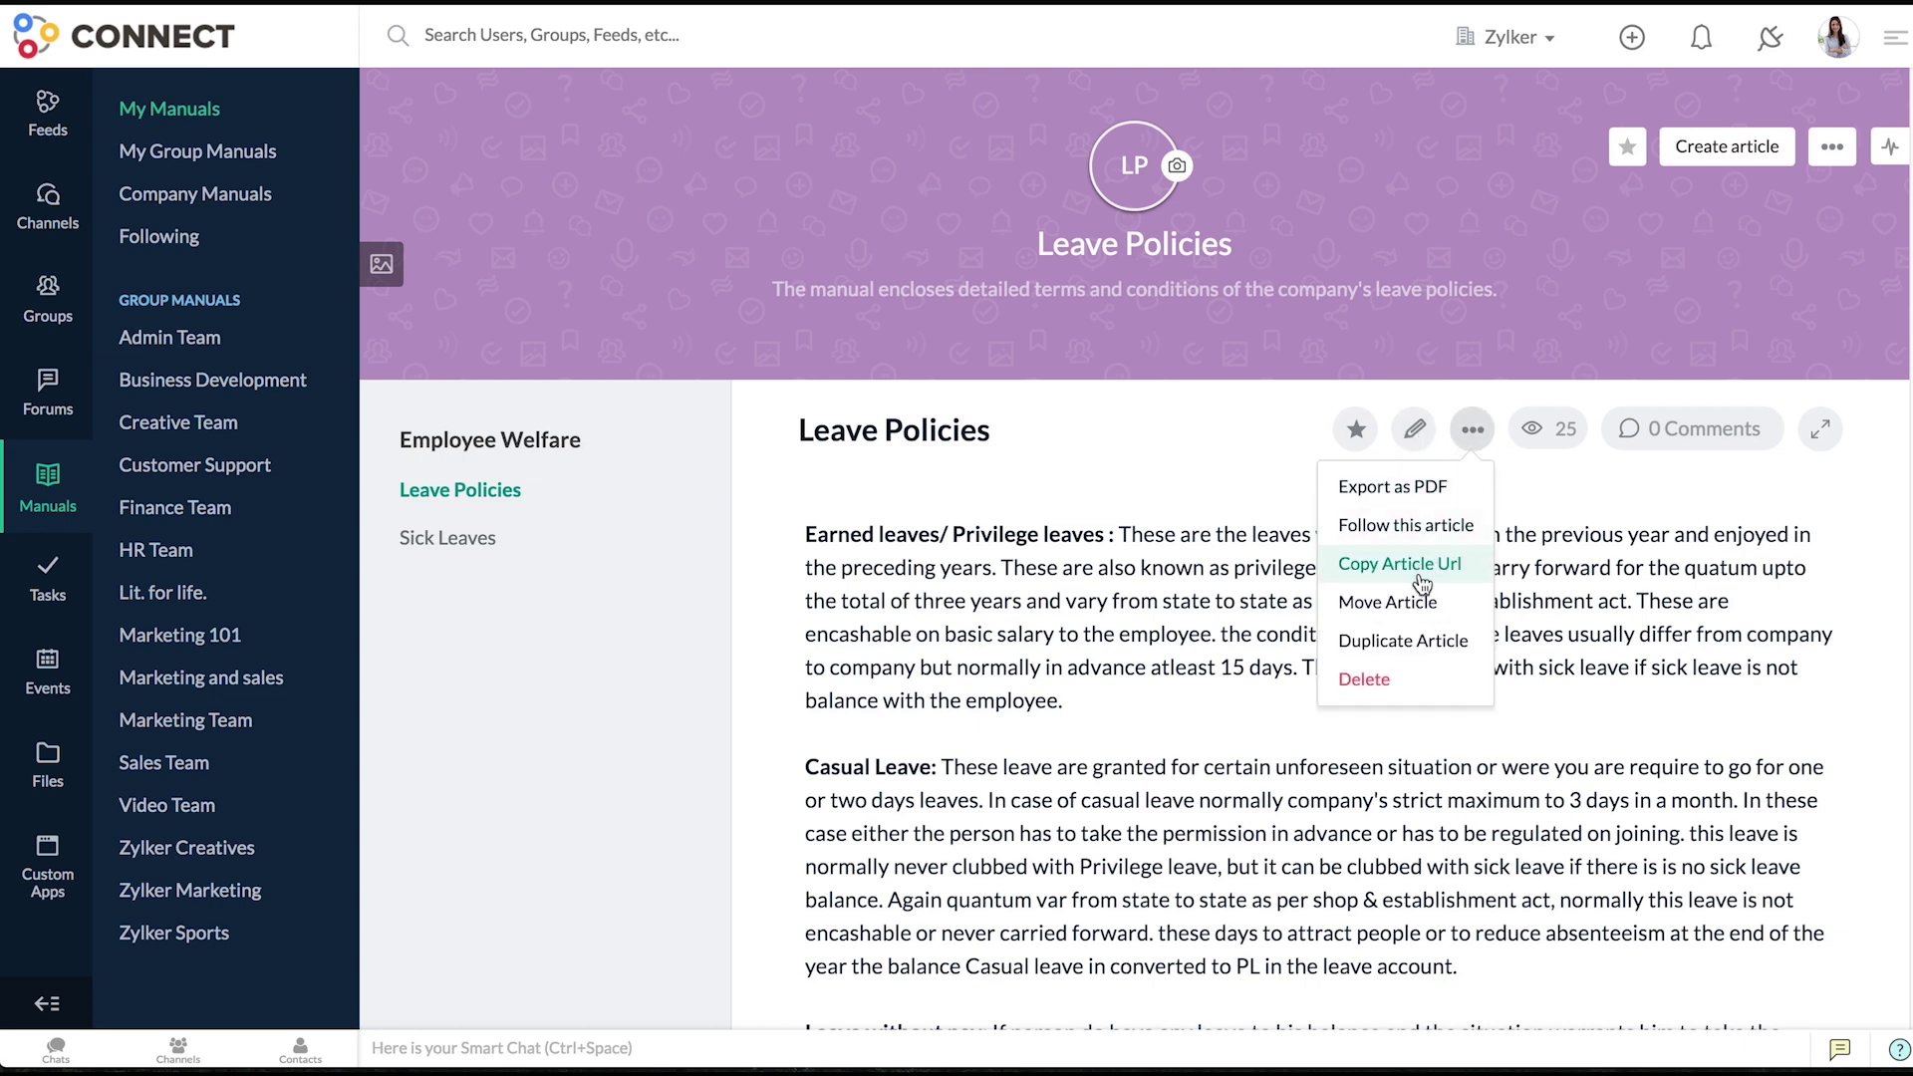
click(1413, 677)
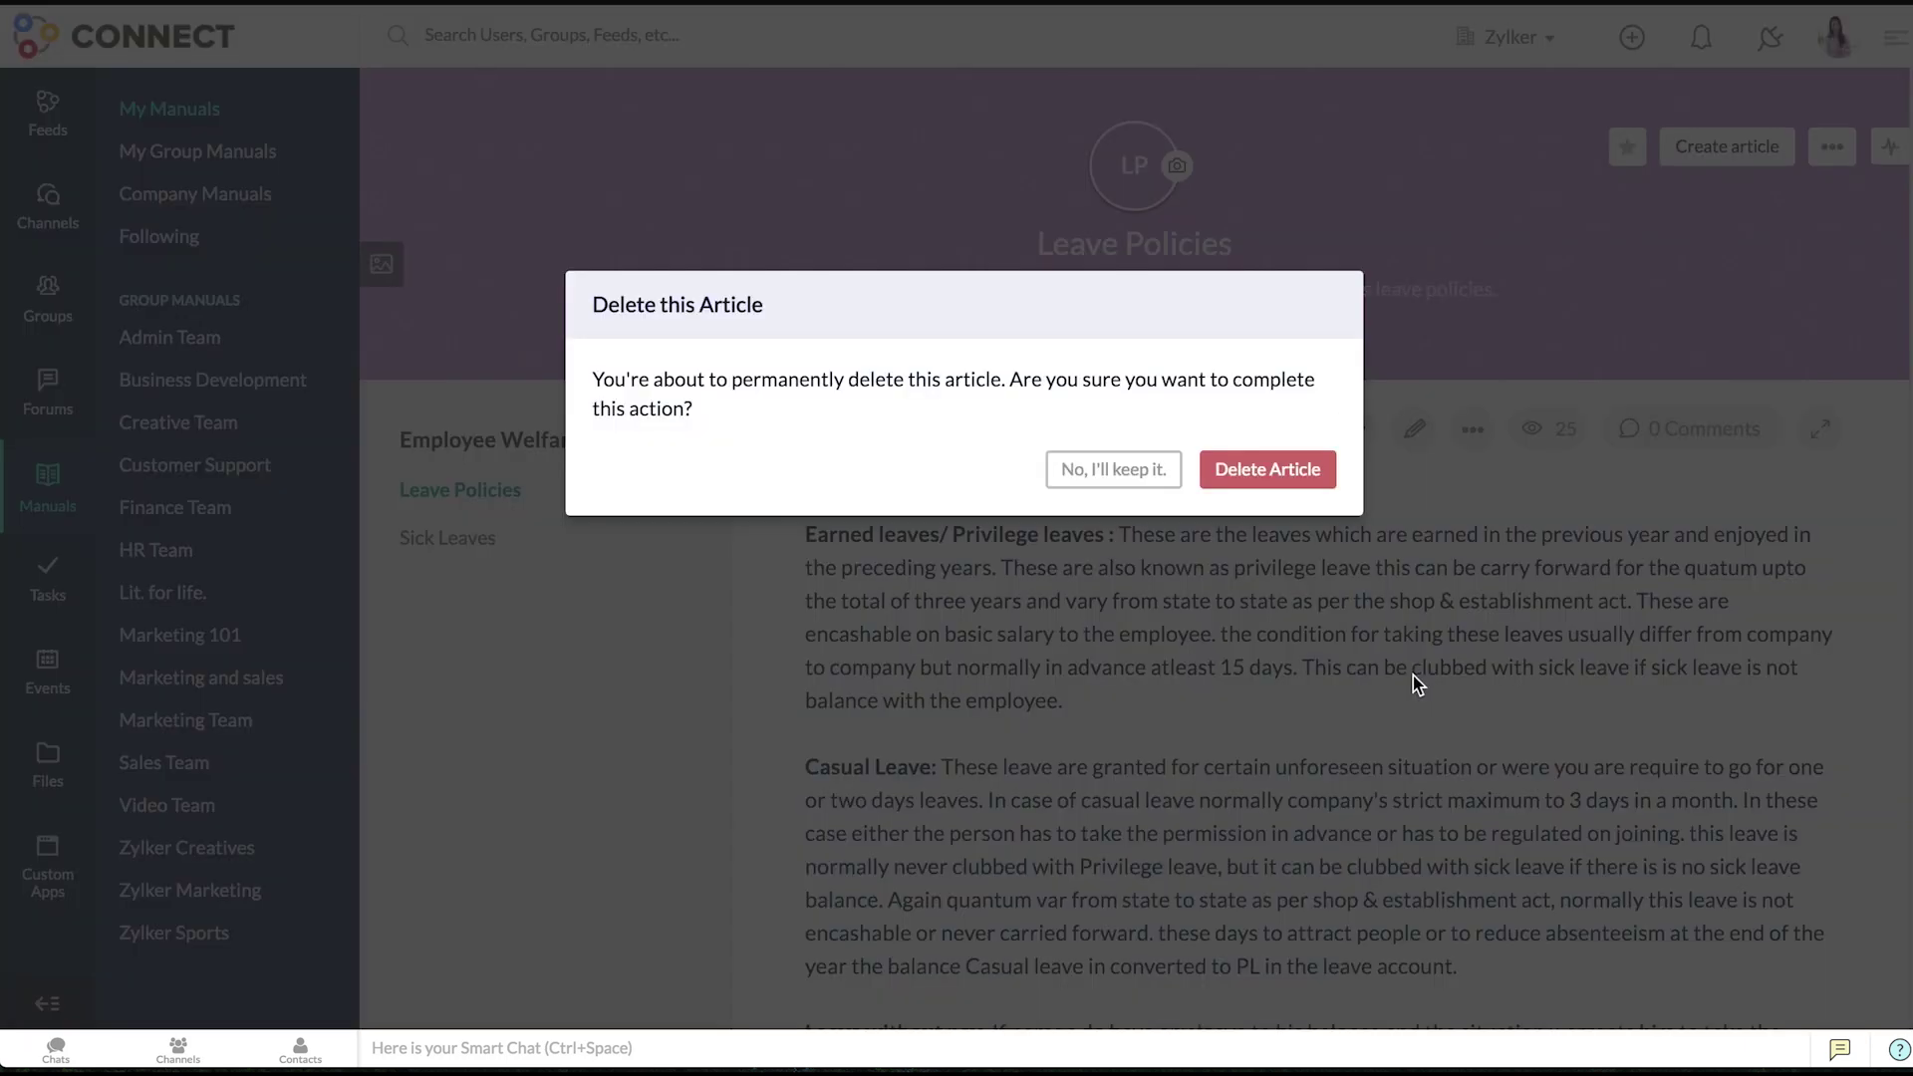
click(1291, 469)
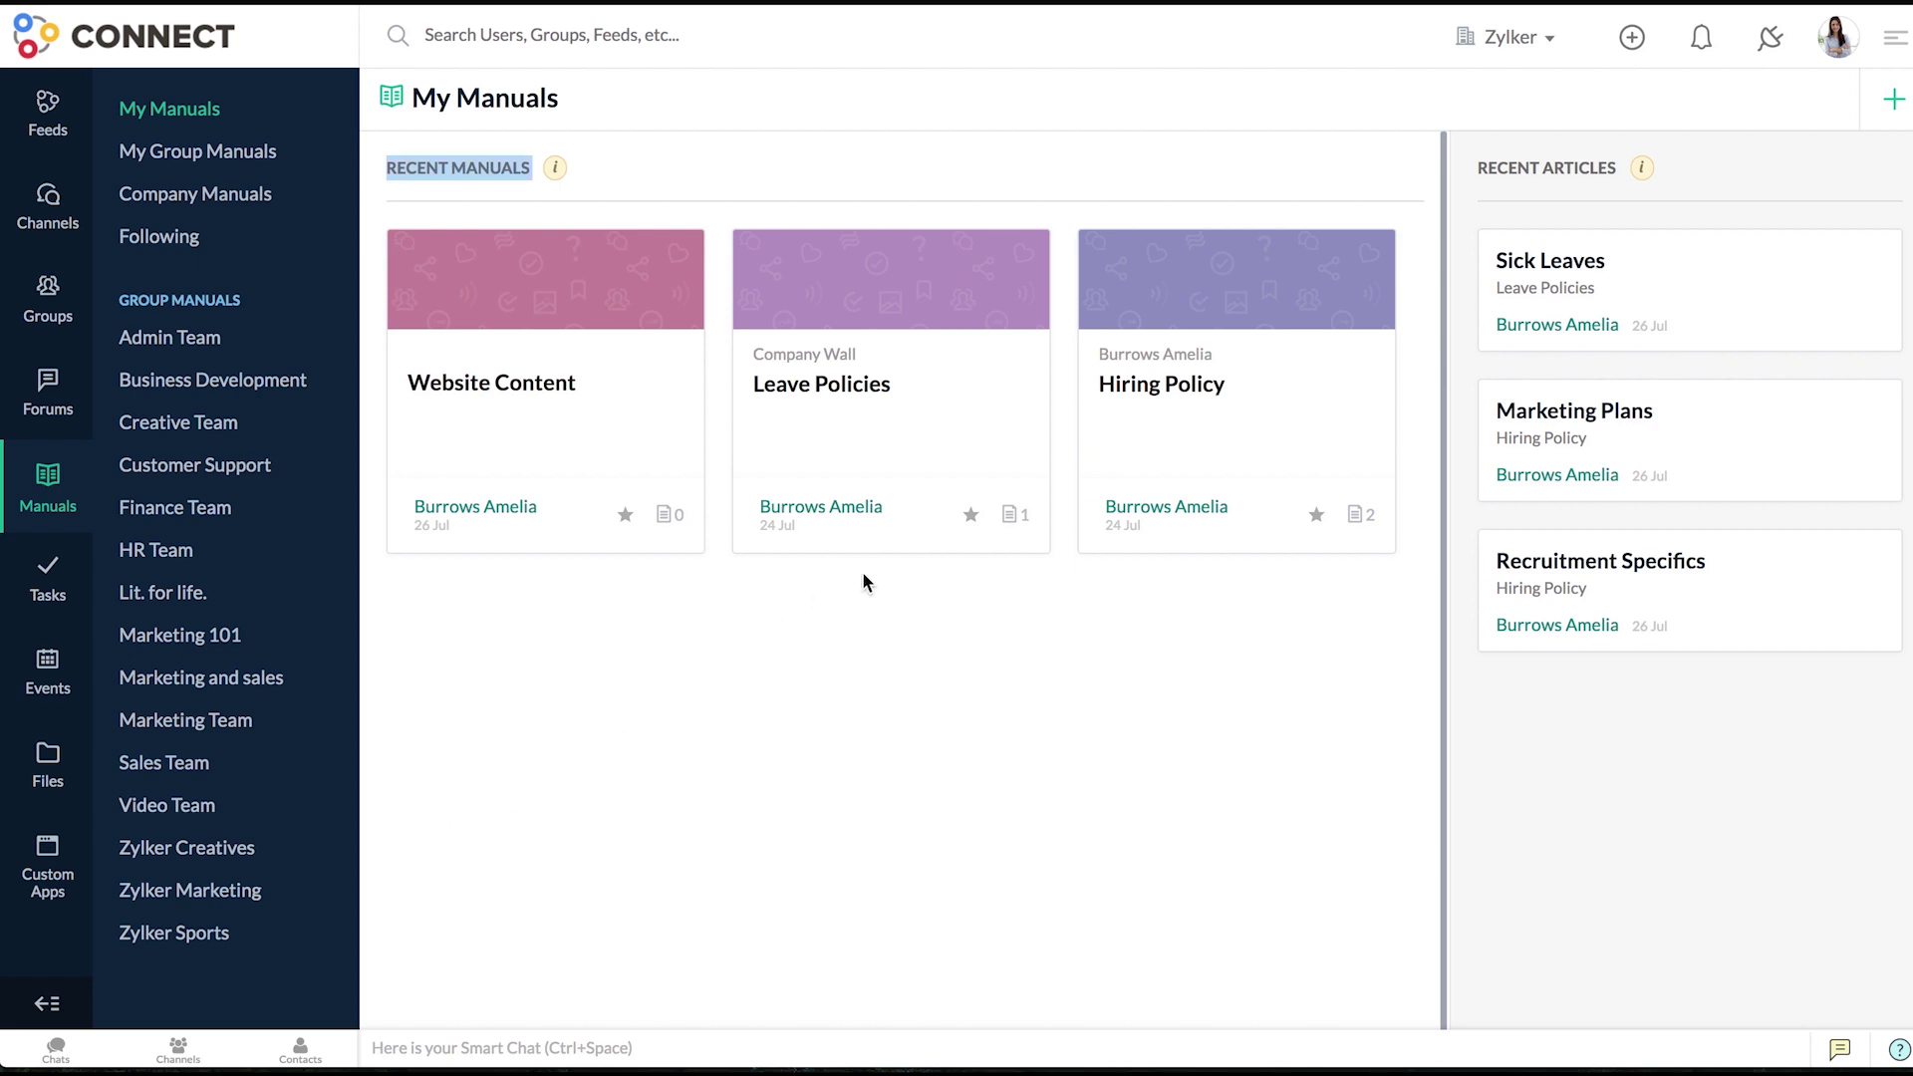
- Add a searched-for colleague to the Hiring Policy manual under Settings > Members
click(1099, 457)
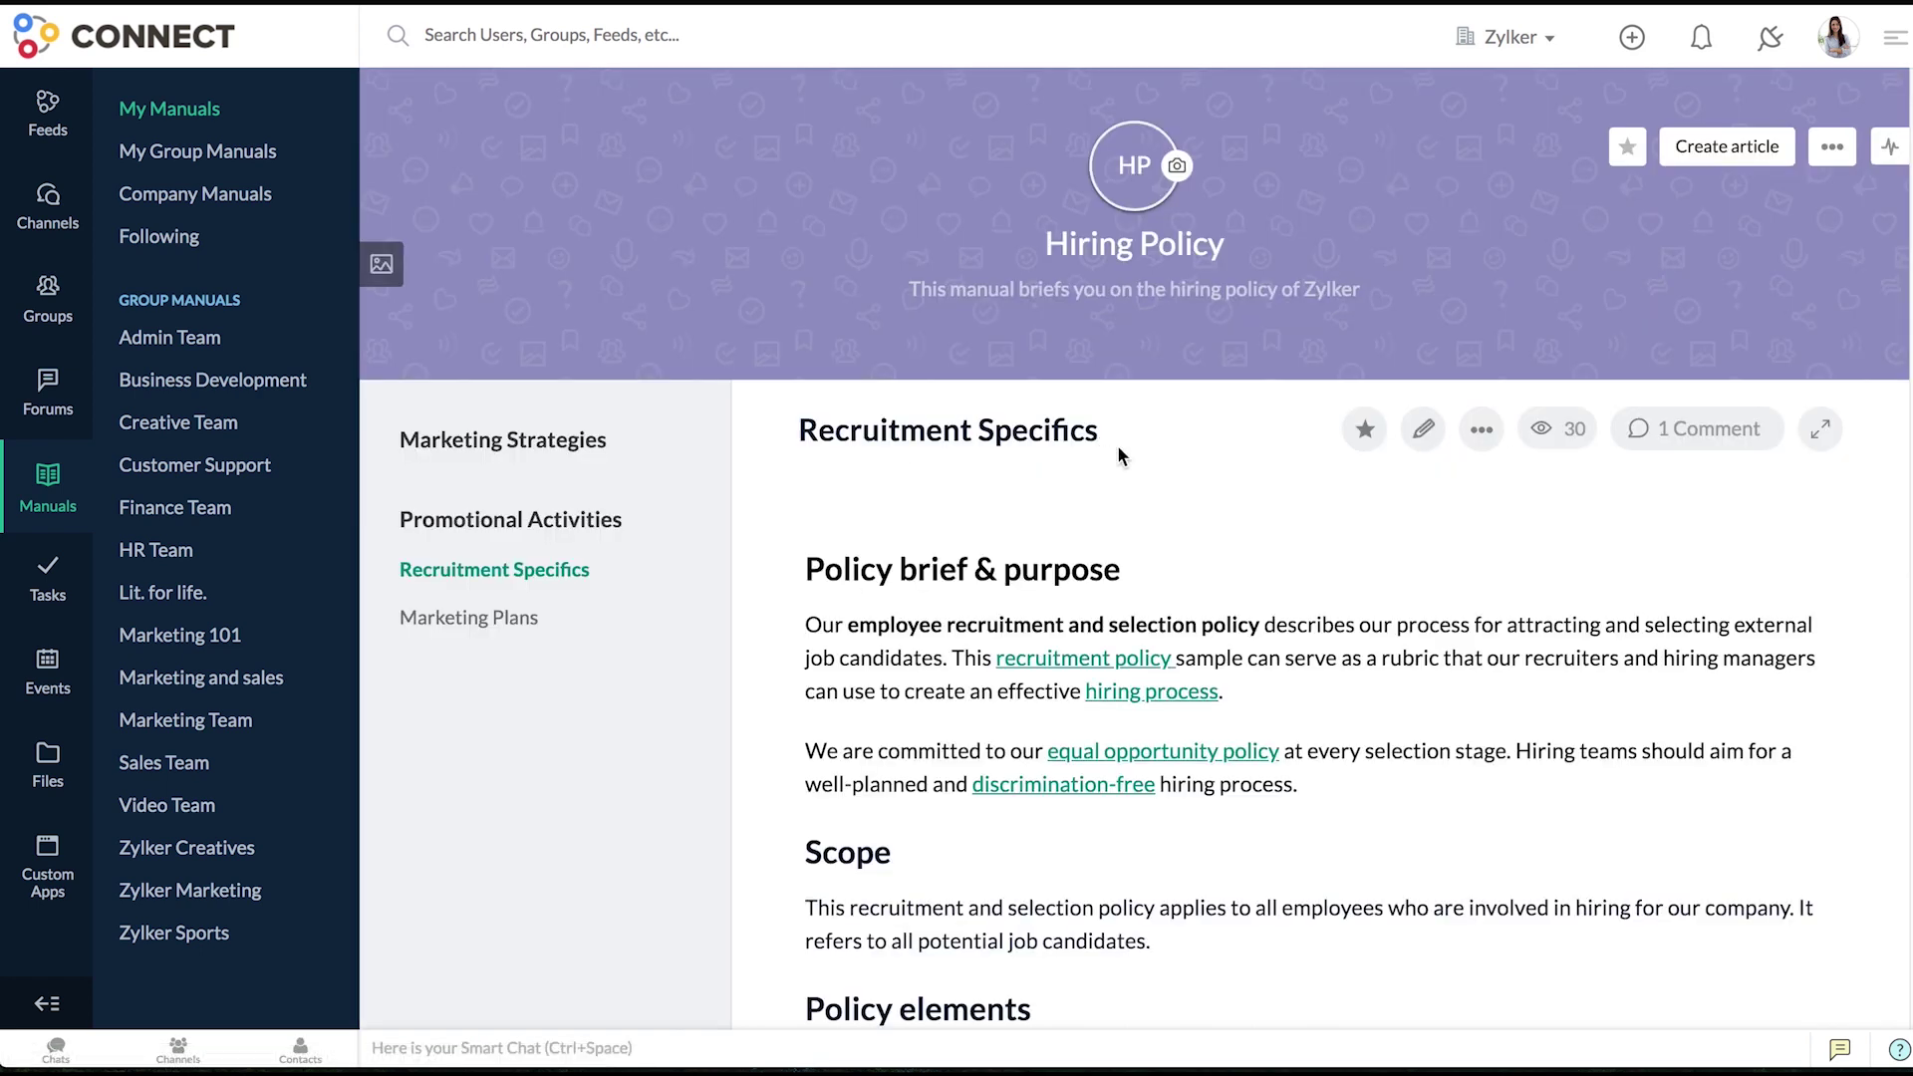
click(1829, 149)
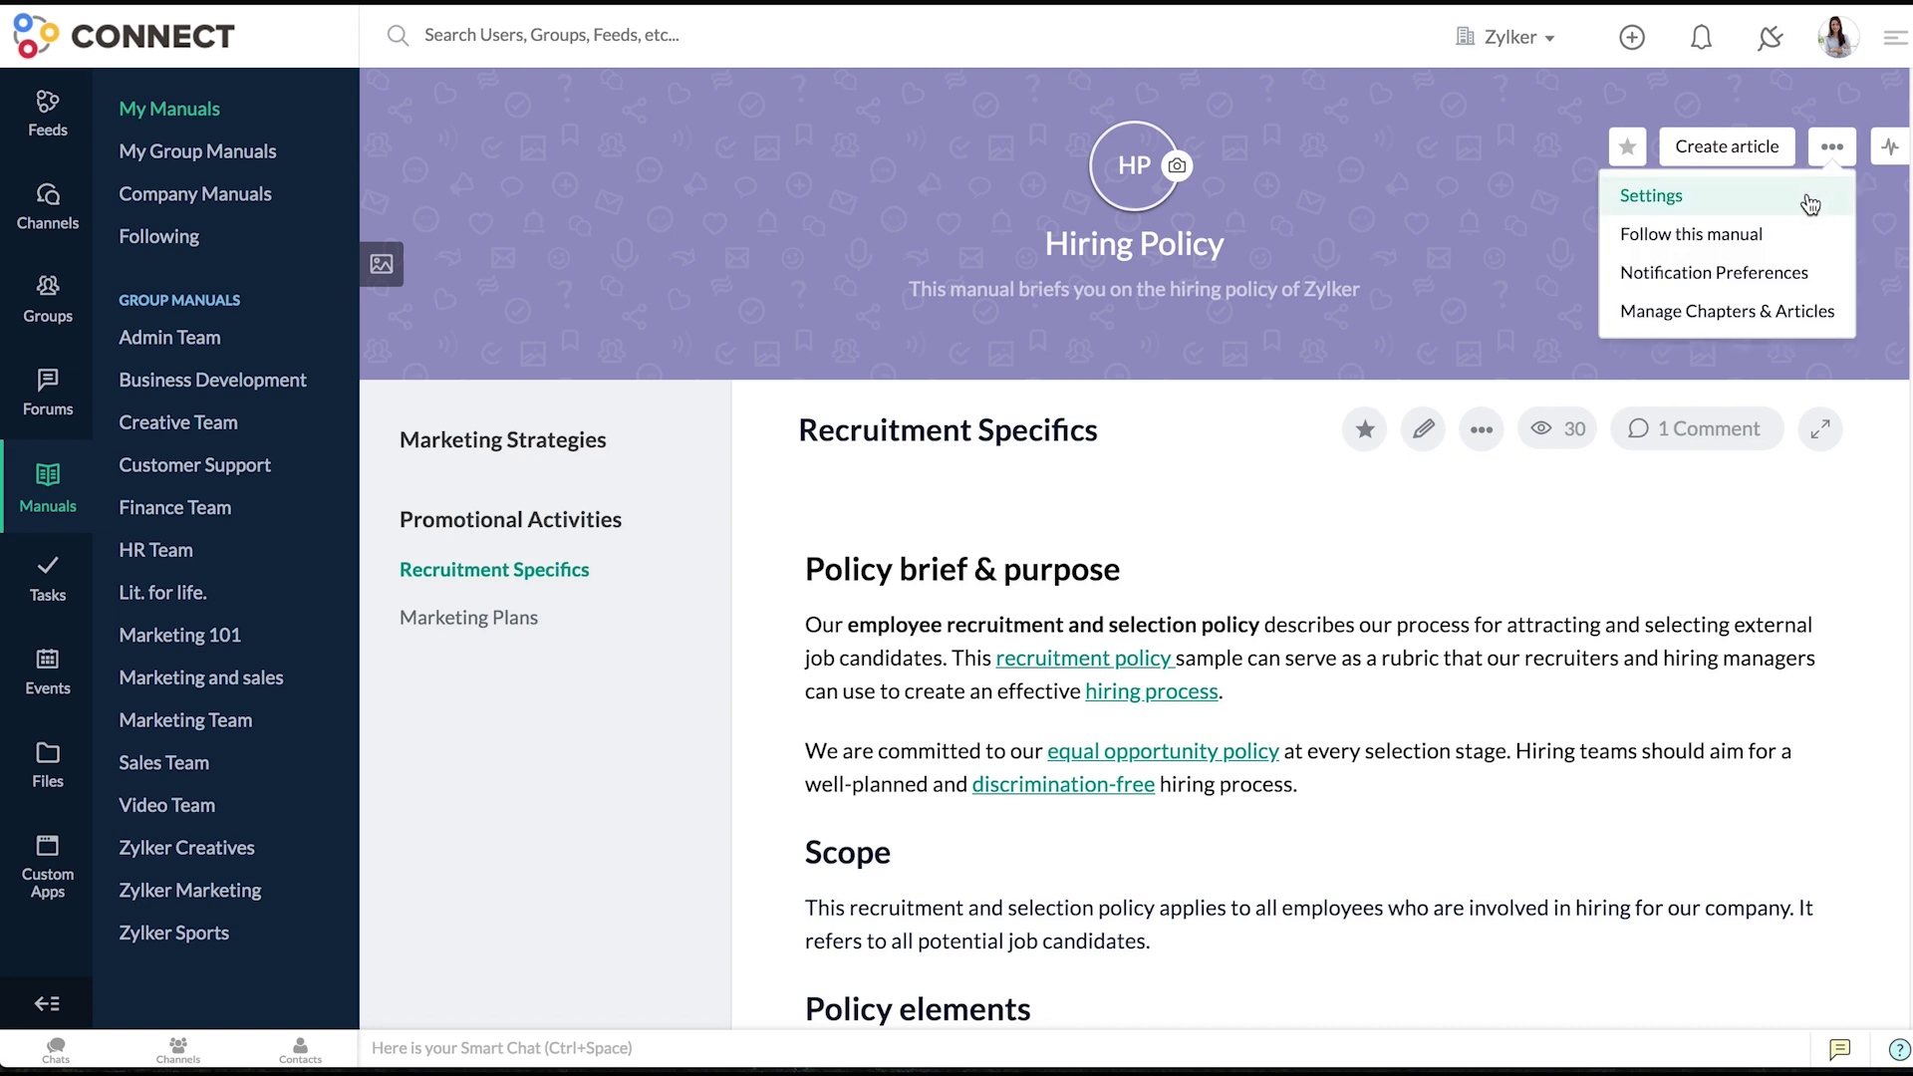
click(1808, 195)
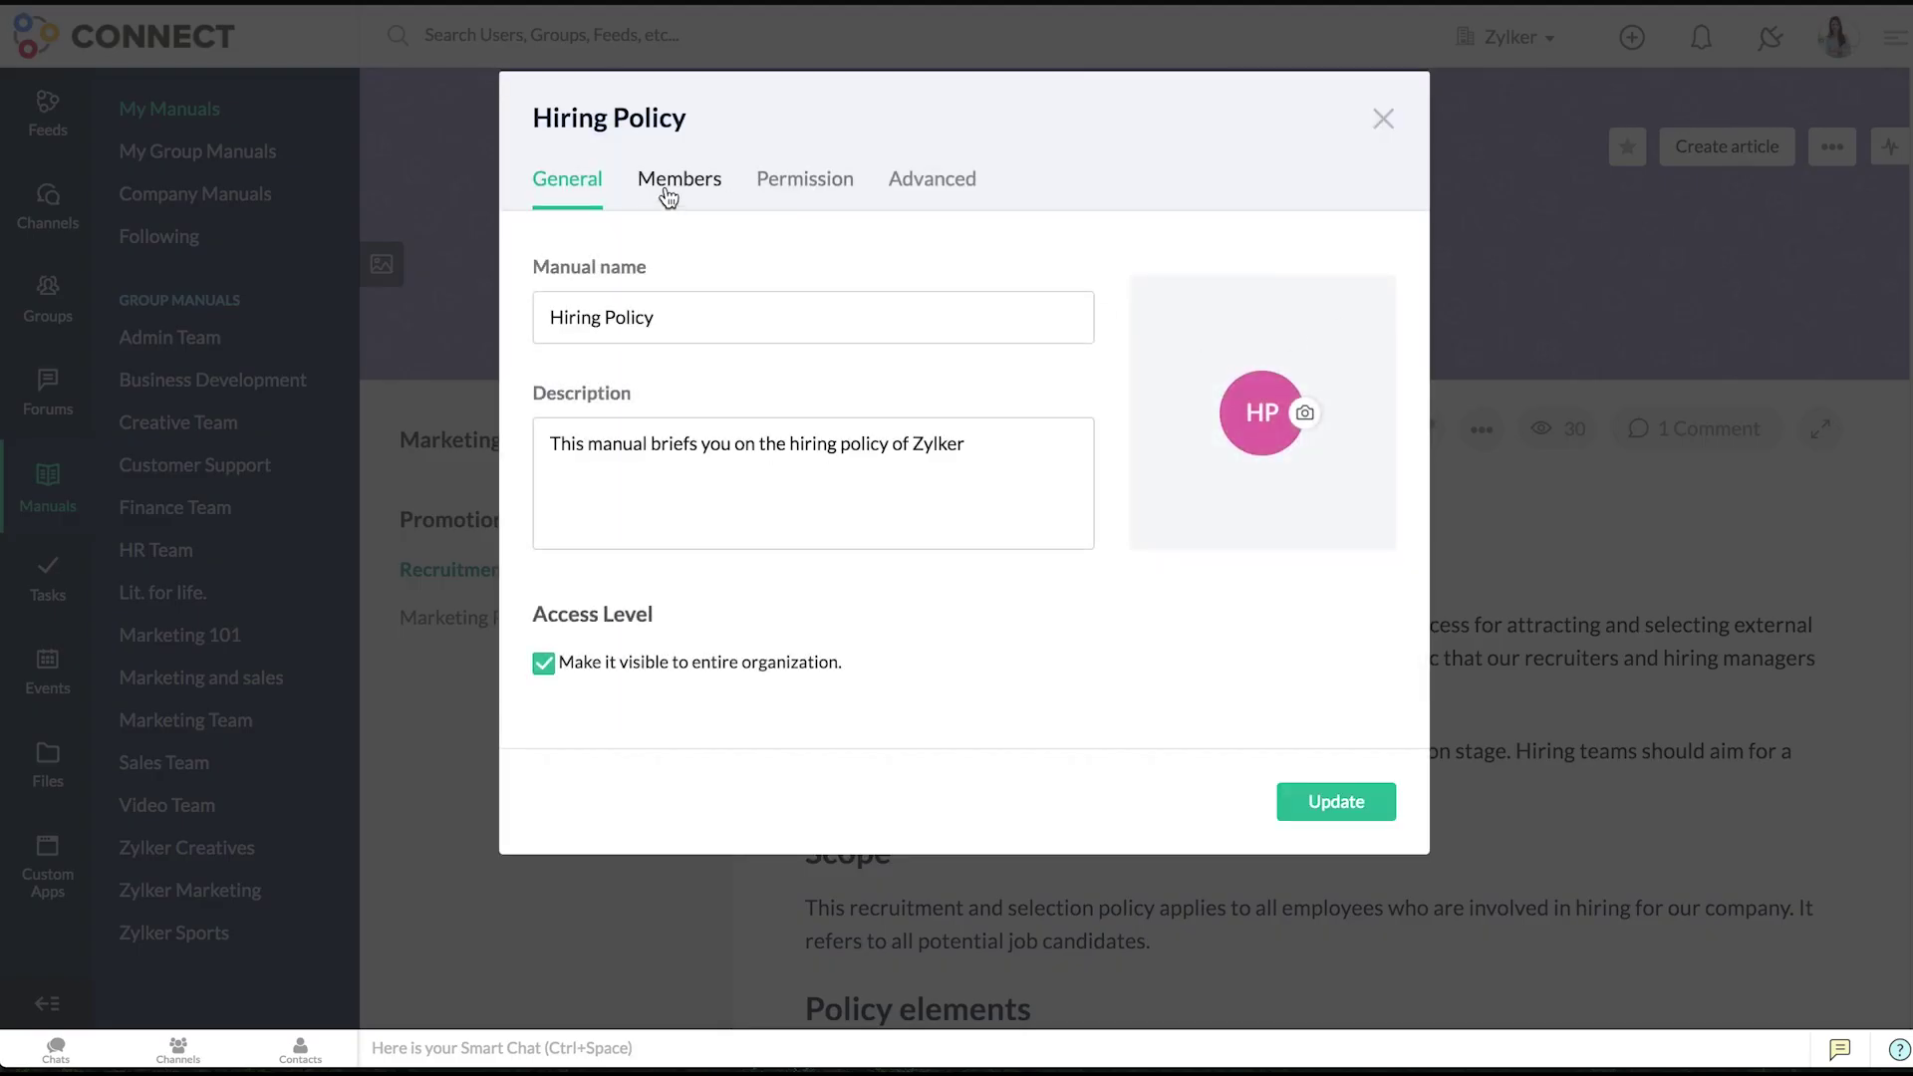
click(669, 185)
click(690, 276)
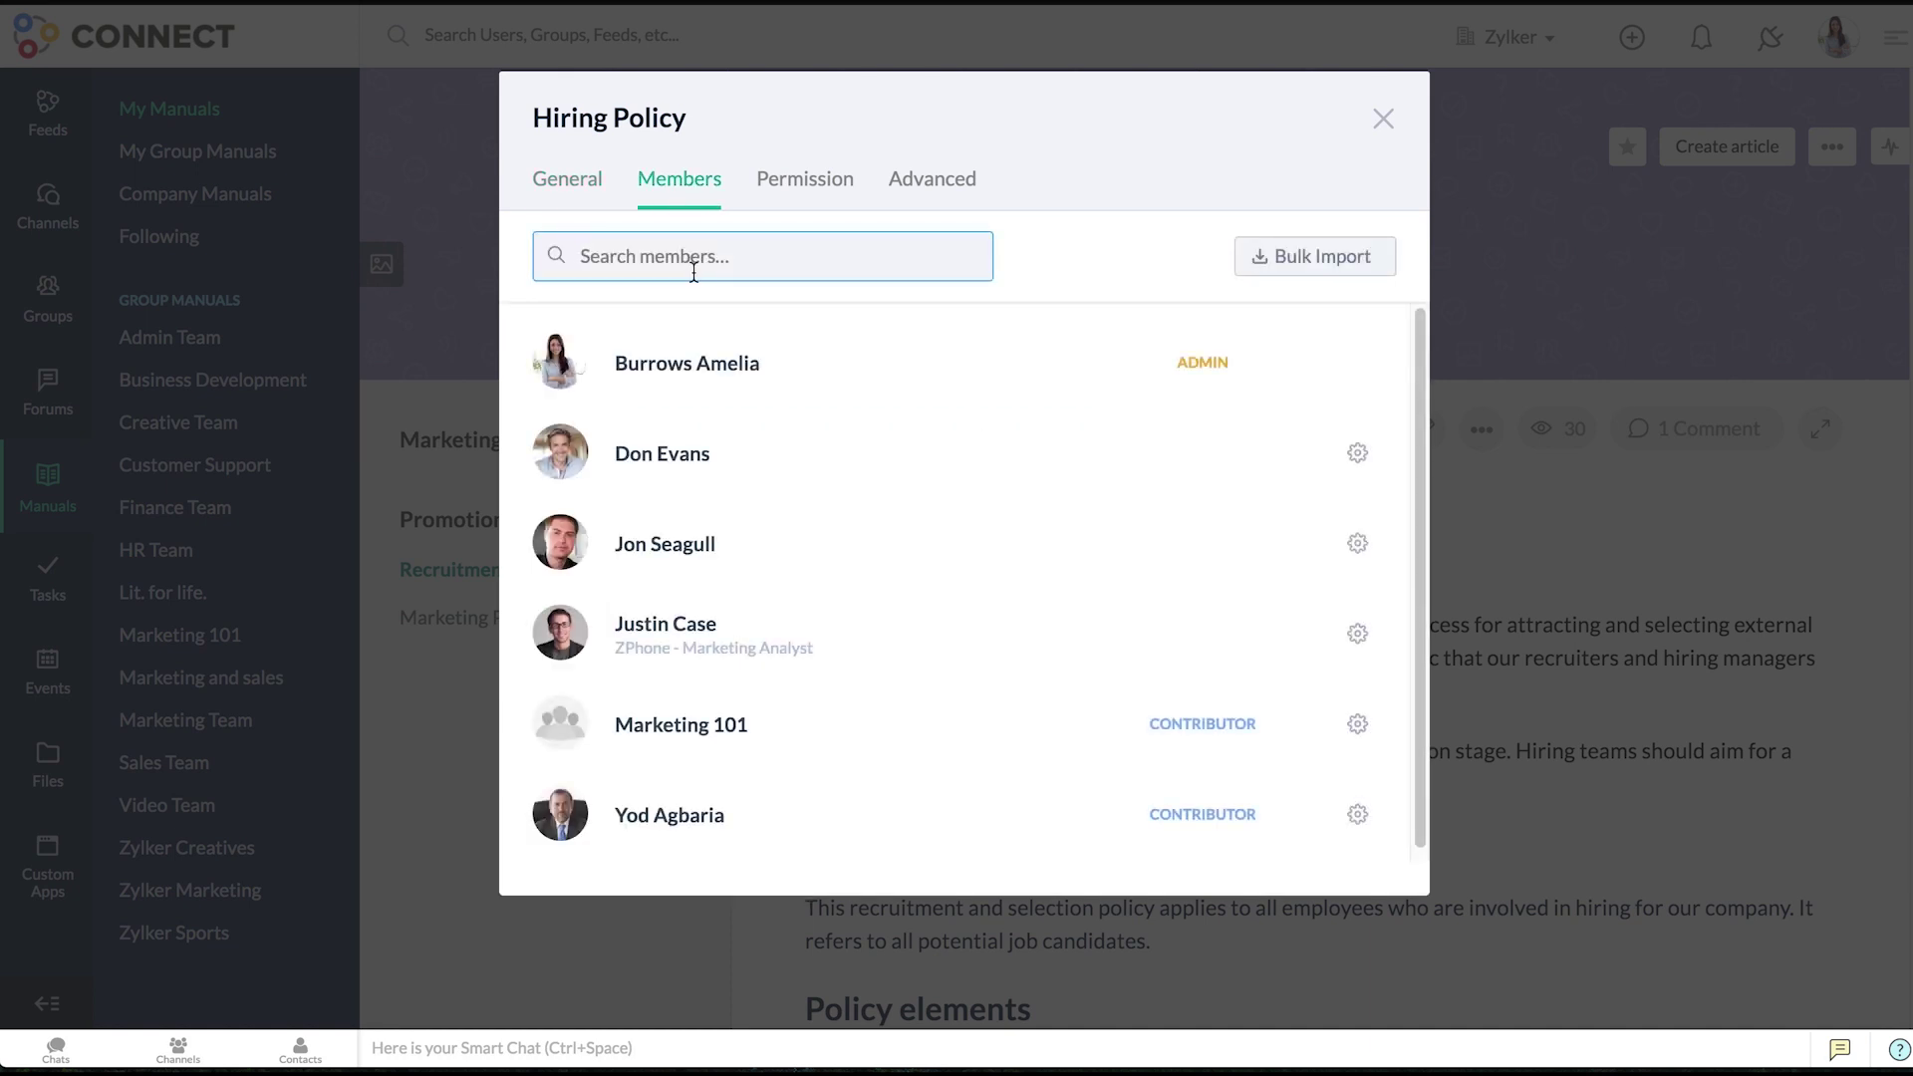
text(j)
click(1282, 543)
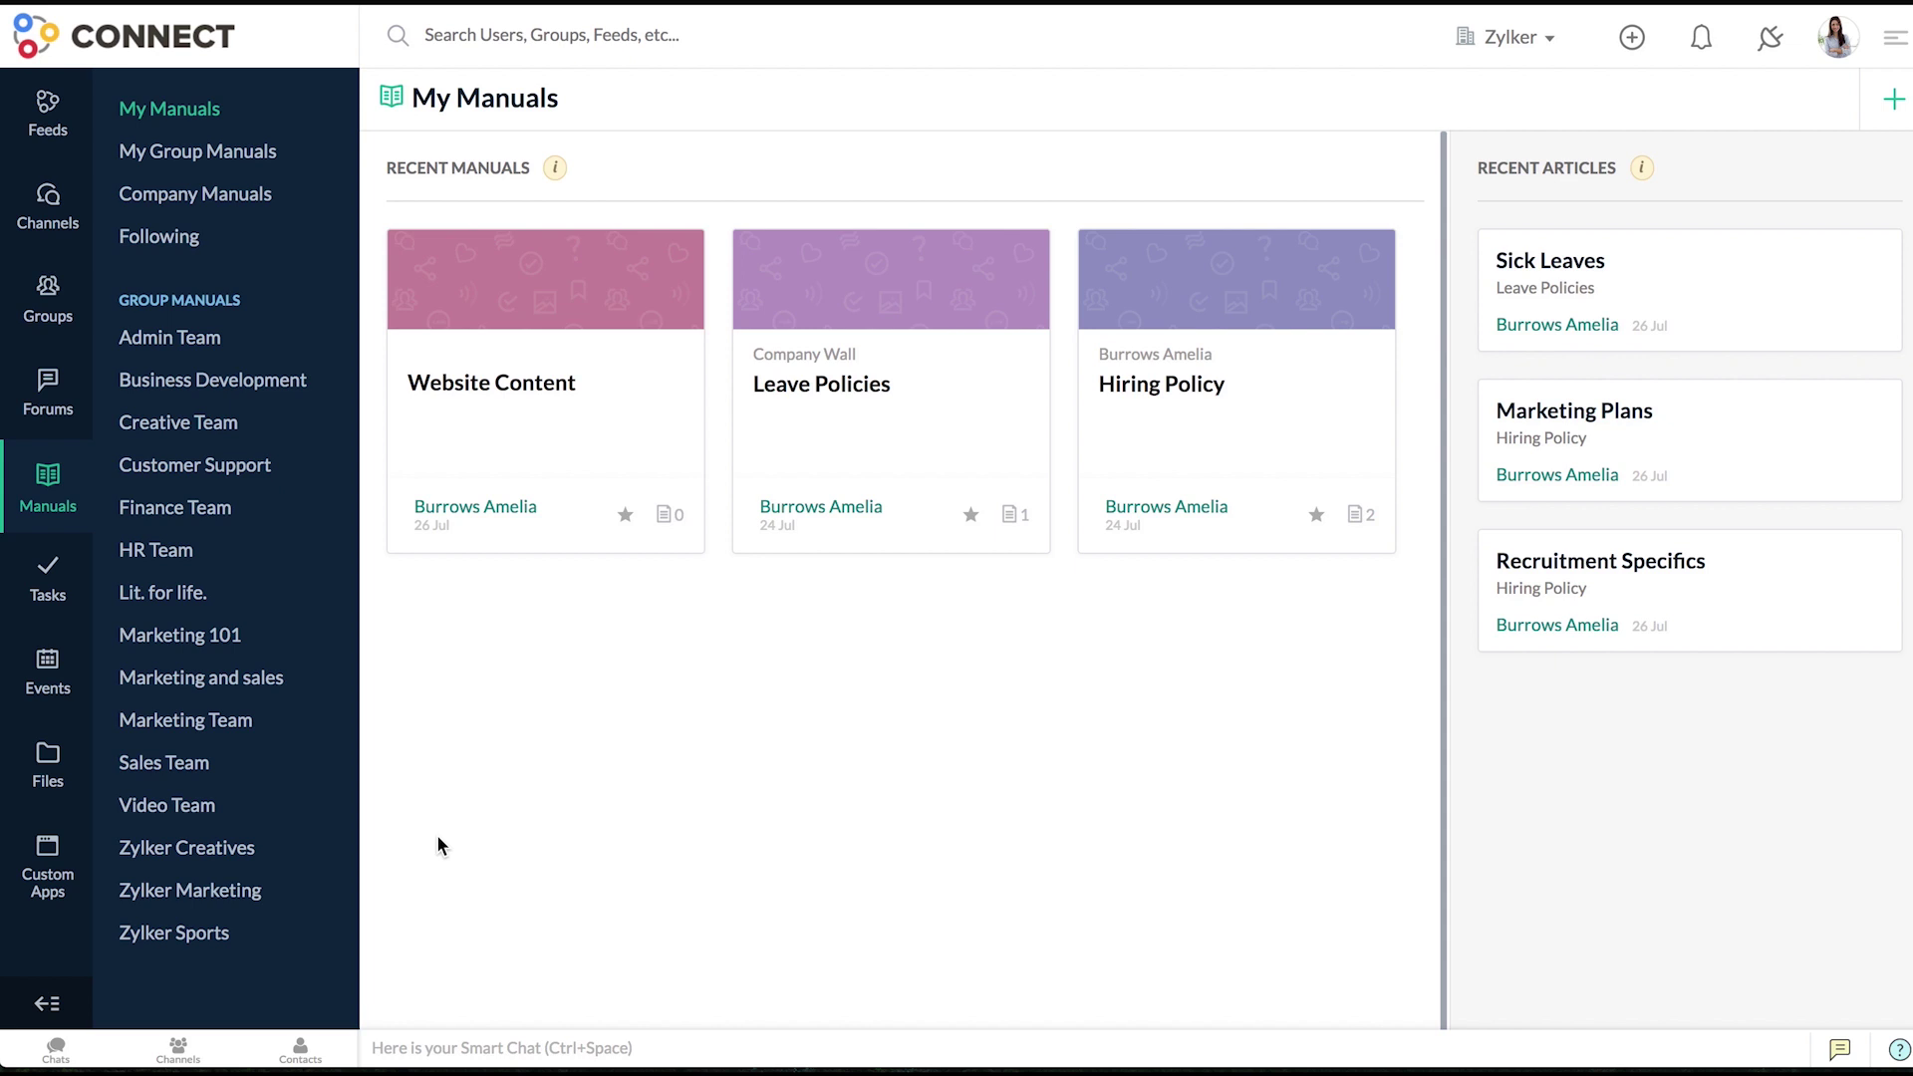
- Remove the newly added member from Hiring Policy and confirm with Remove Member
click(1126, 472)
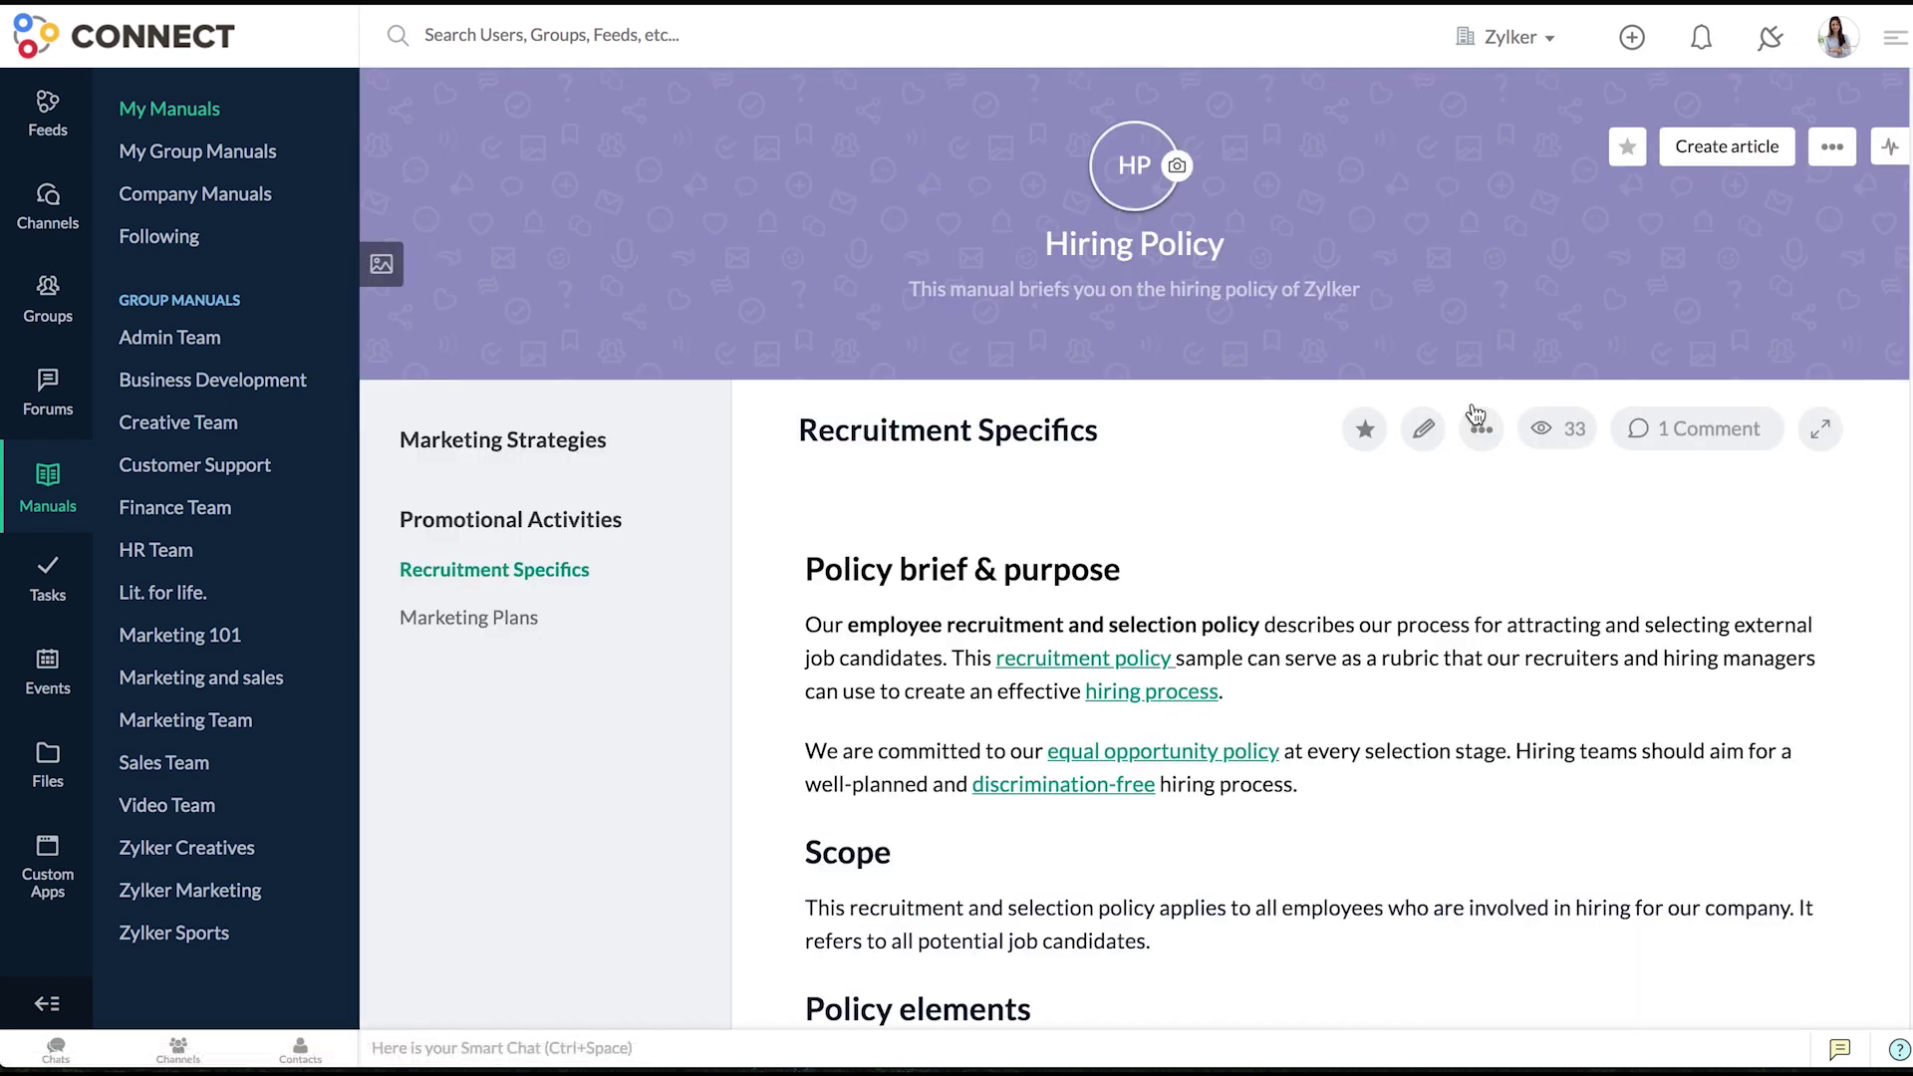
click(1832, 150)
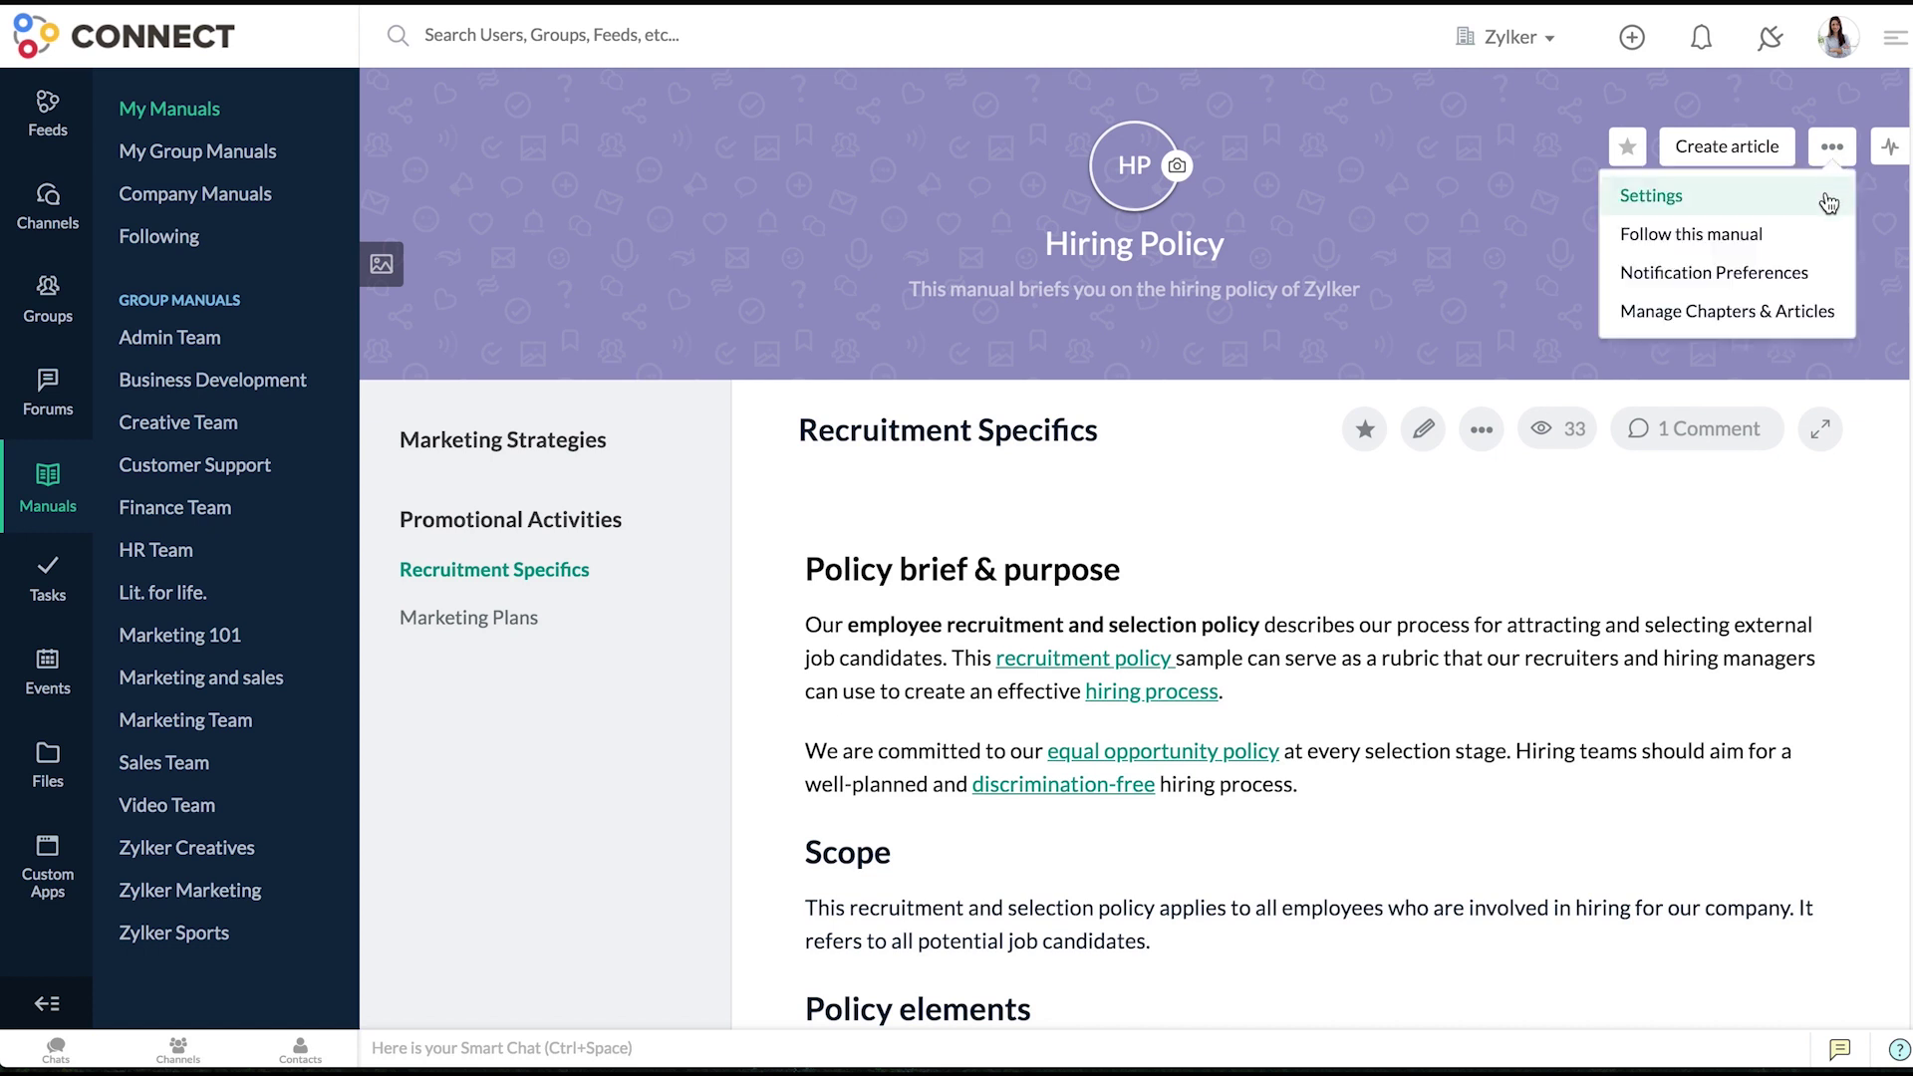
click(1827, 195)
click(677, 179)
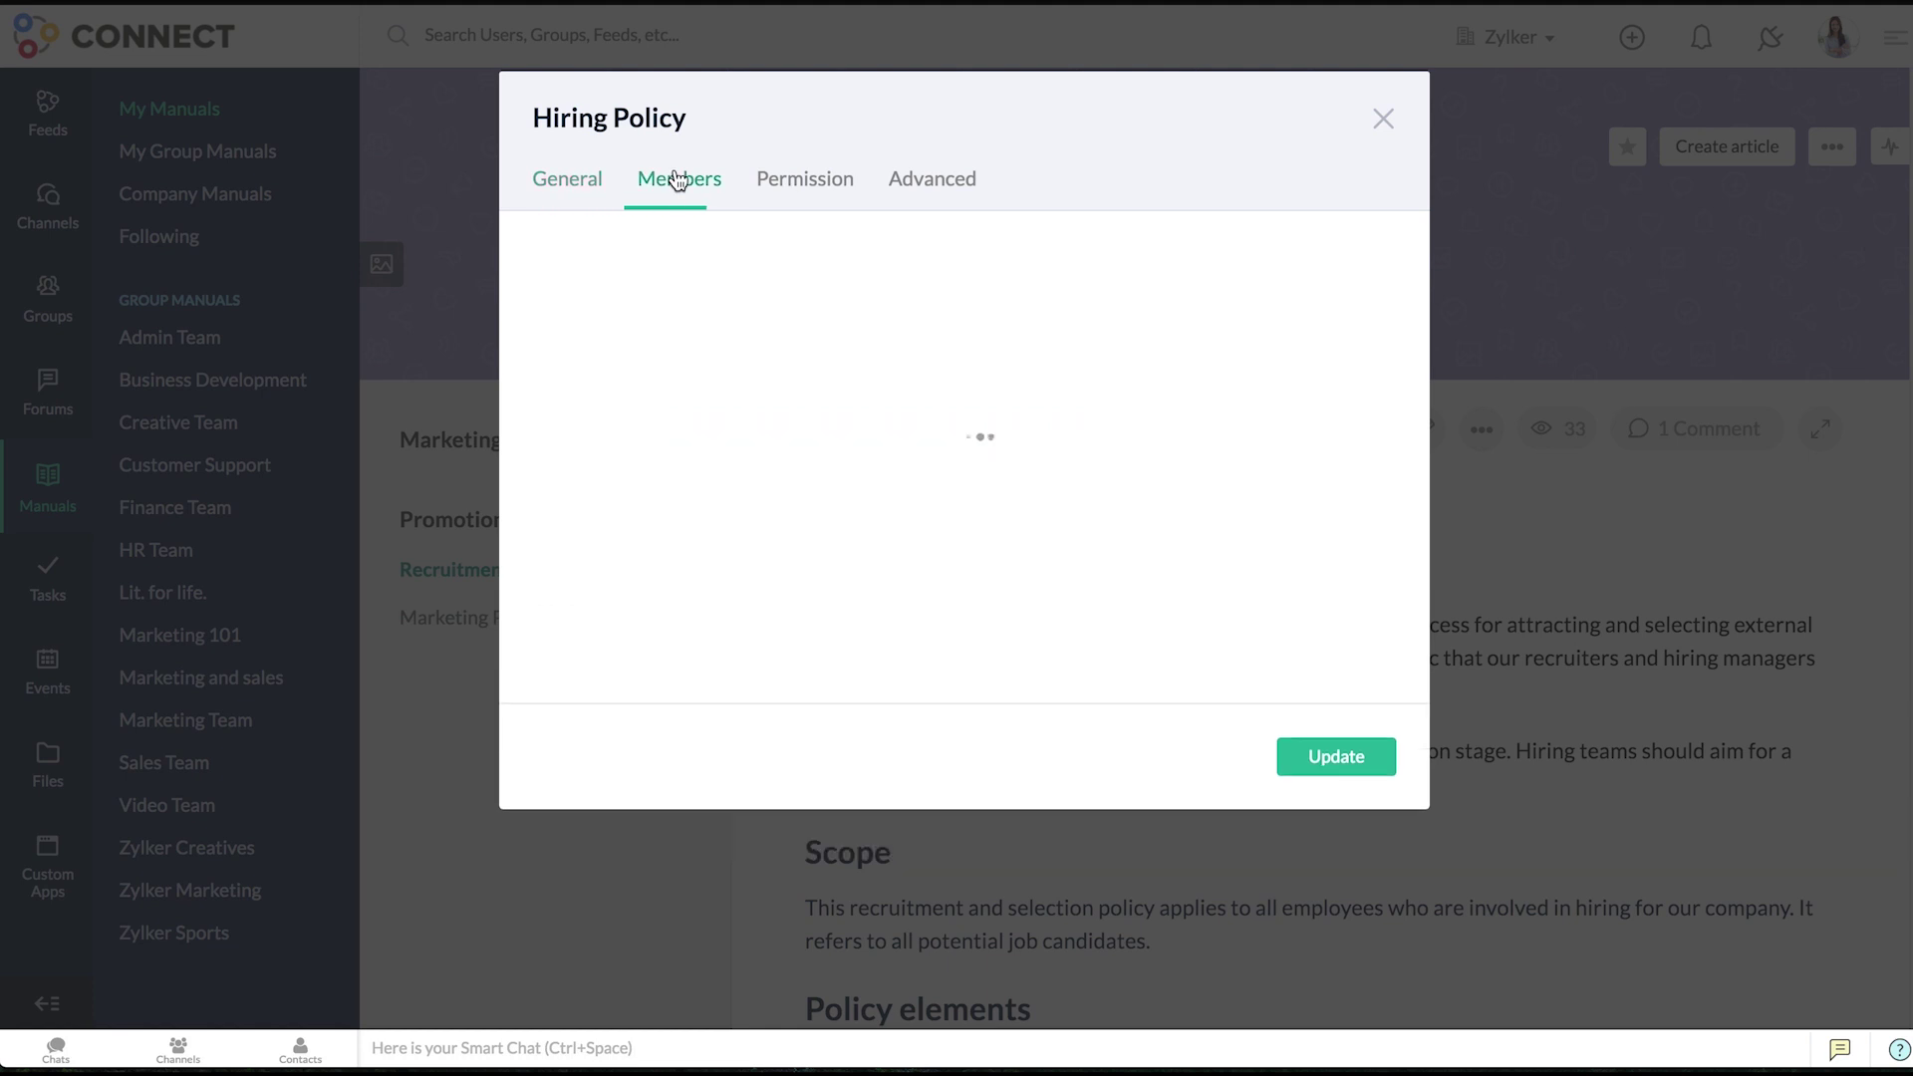
click(1359, 546)
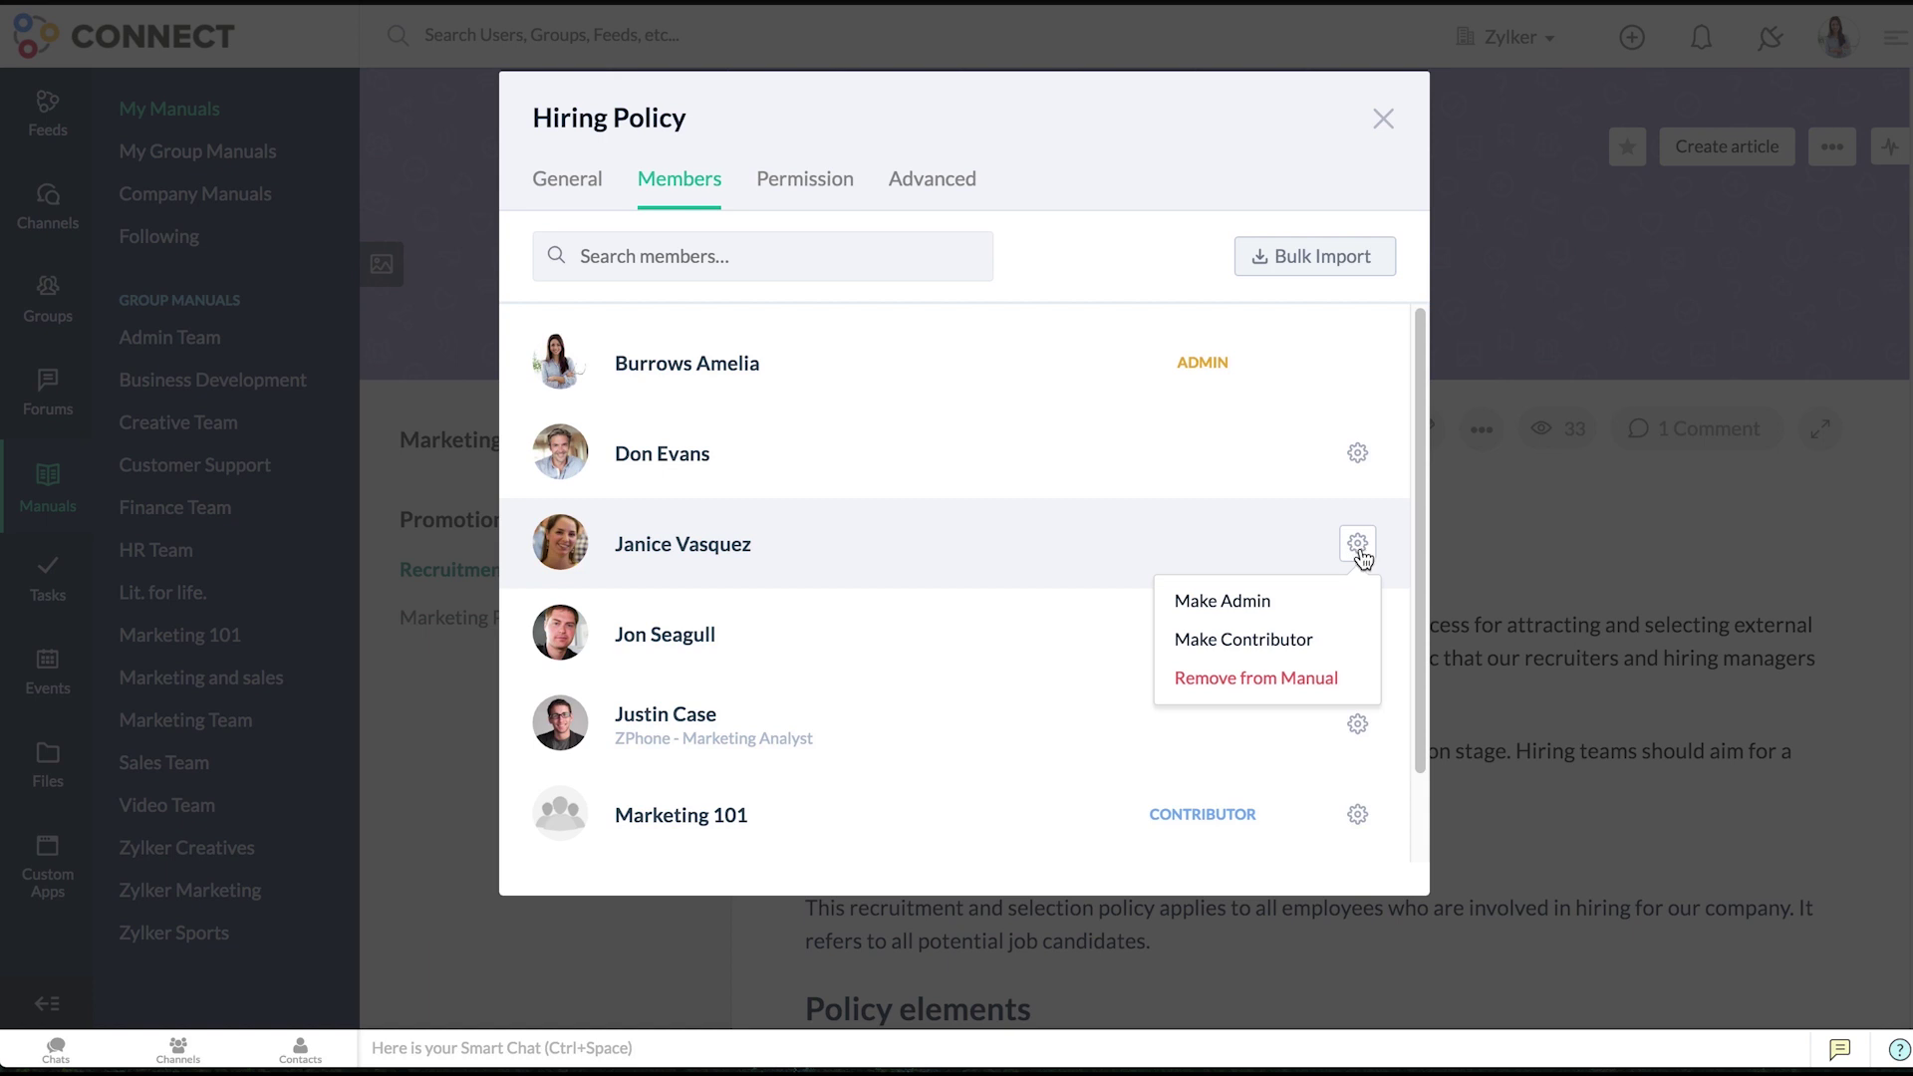
click(1331, 678)
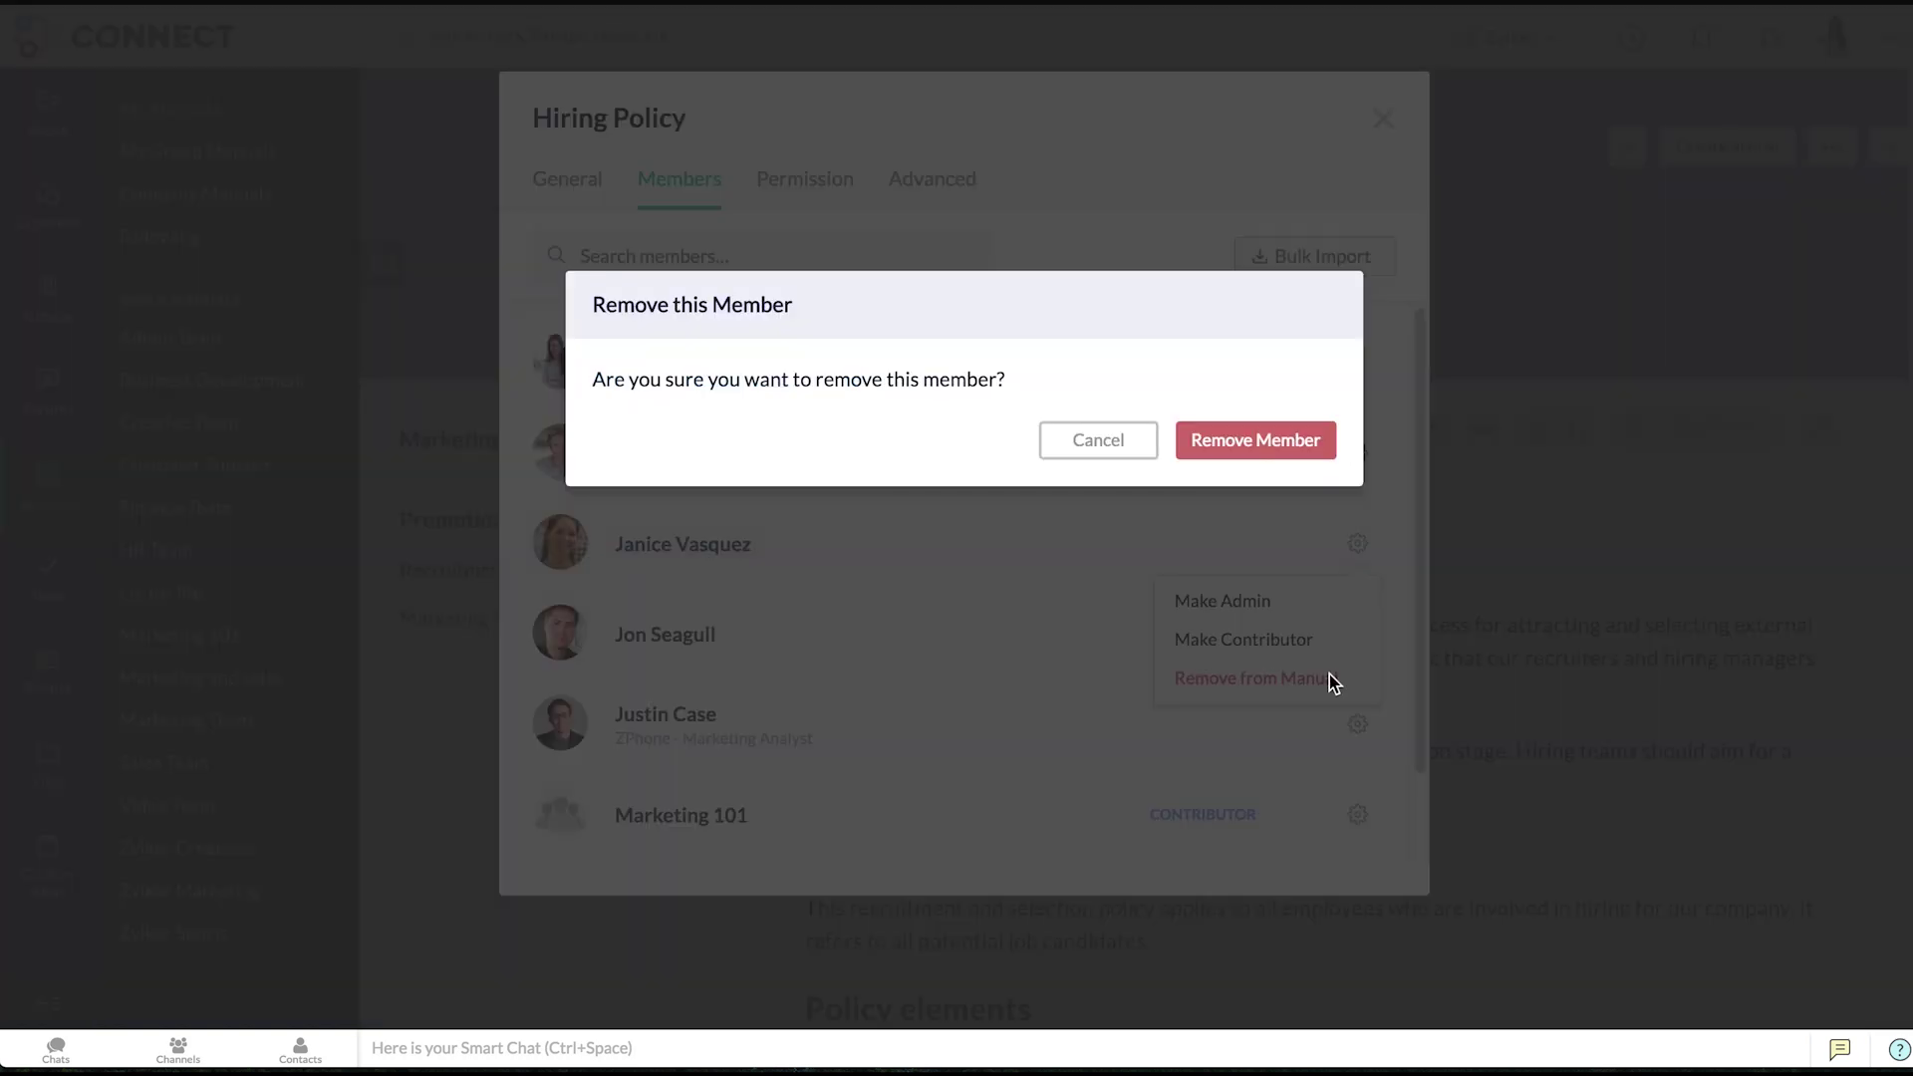
click(1281, 448)
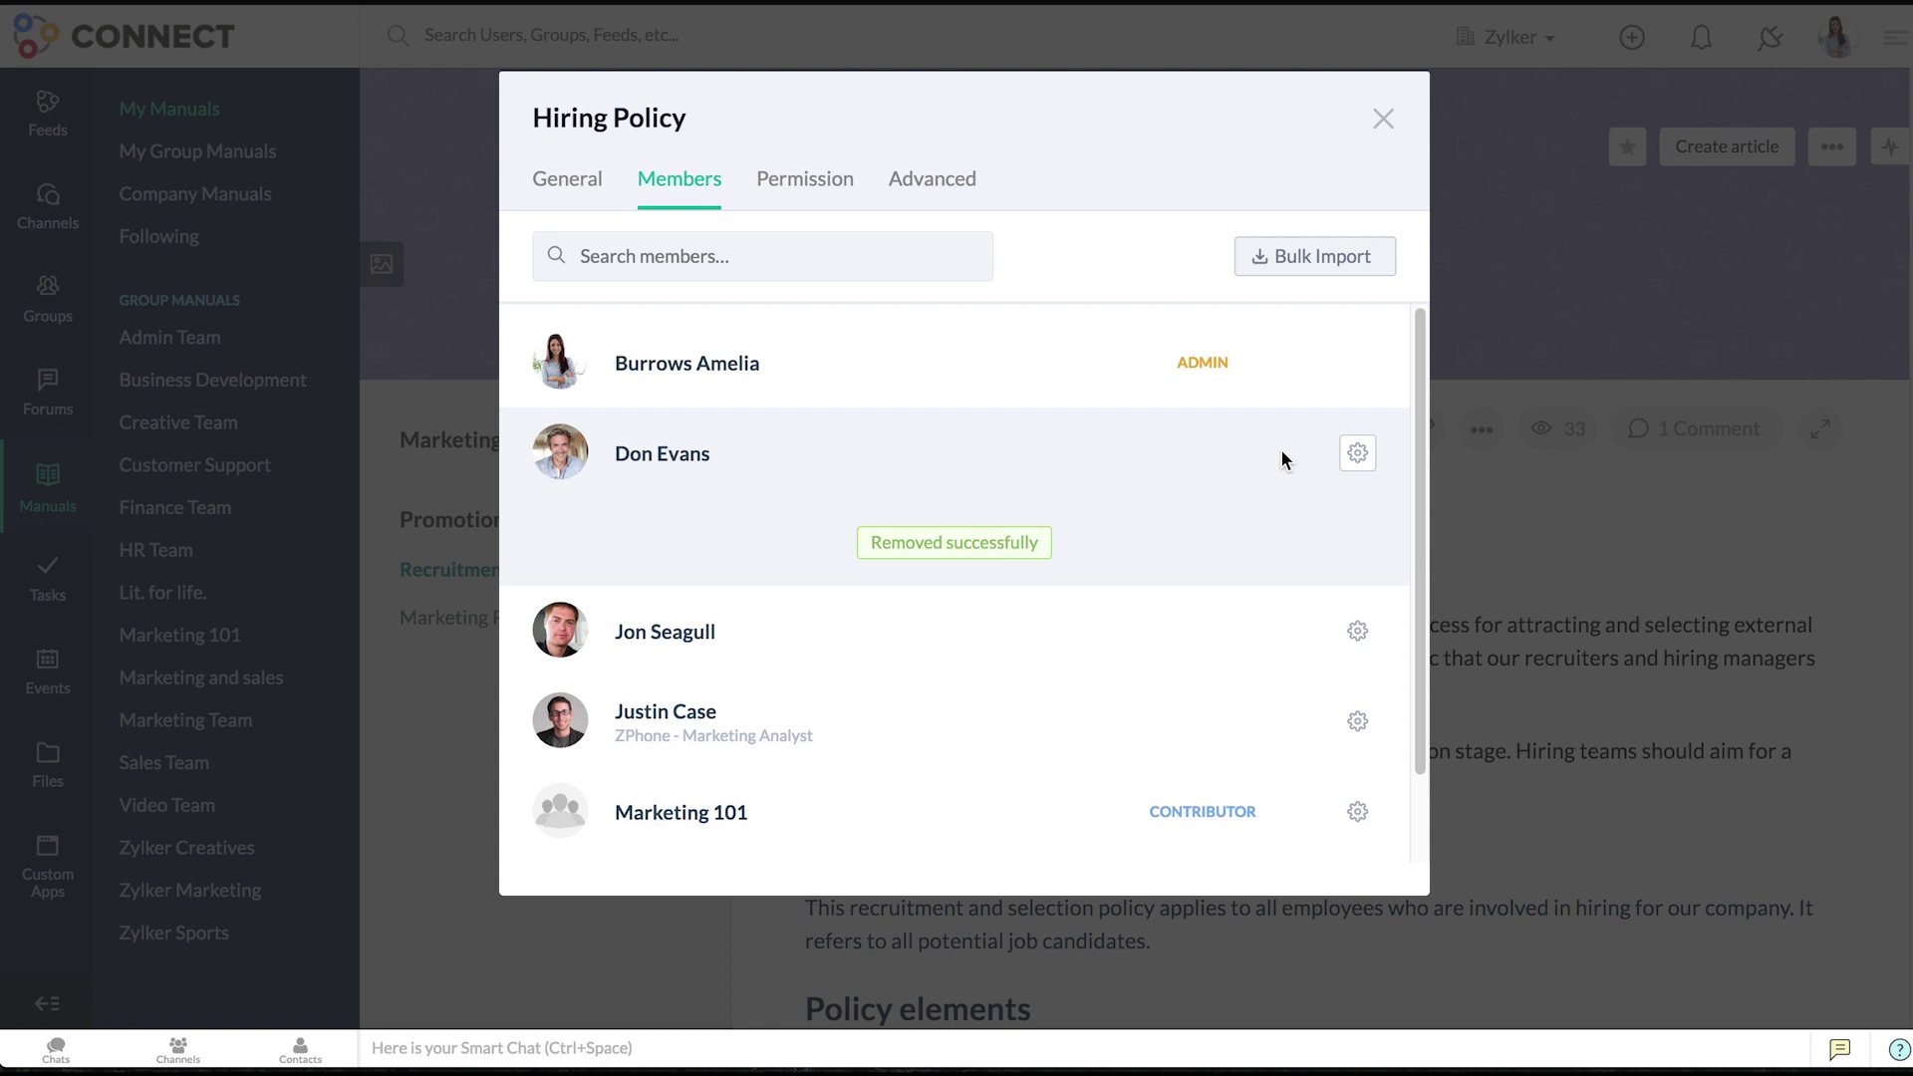
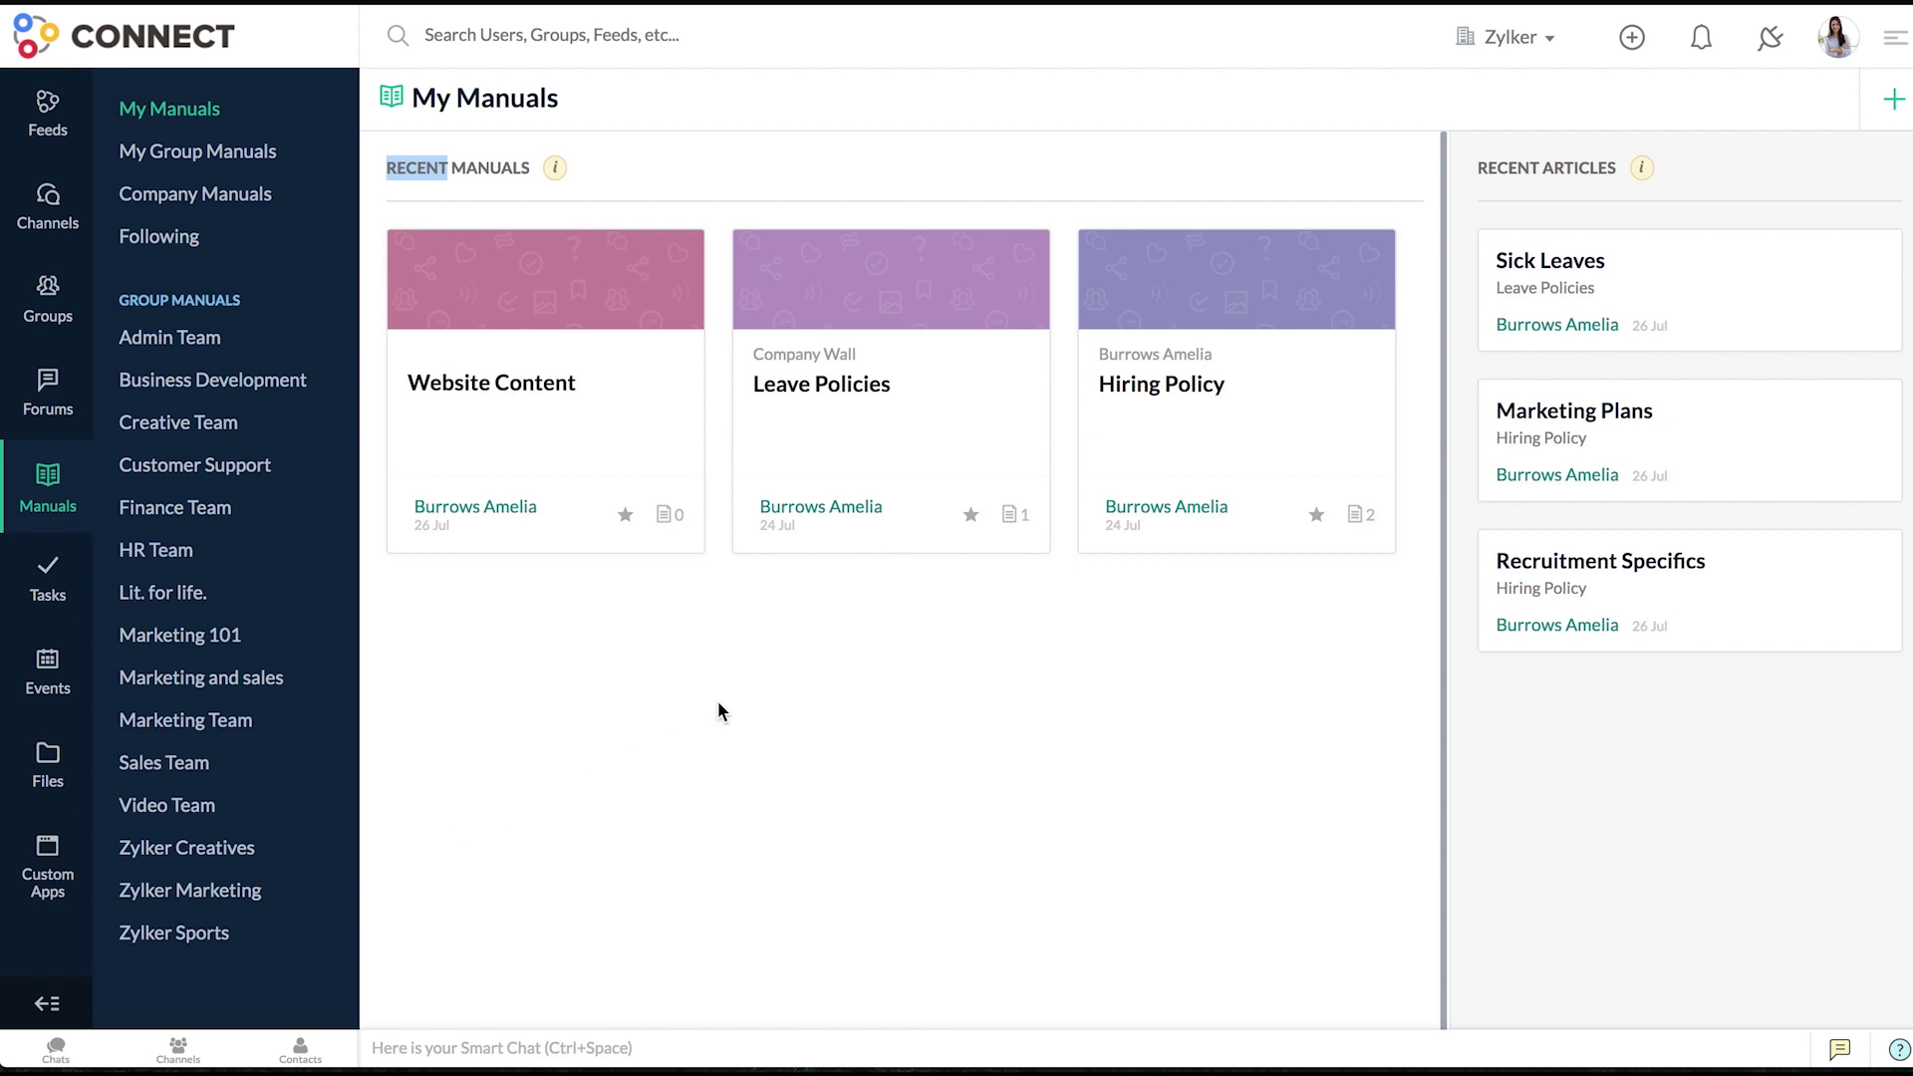
- Open the Hiring Policy manual from My Manuals, showing its Recruitment Specifics article
click(1136, 461)
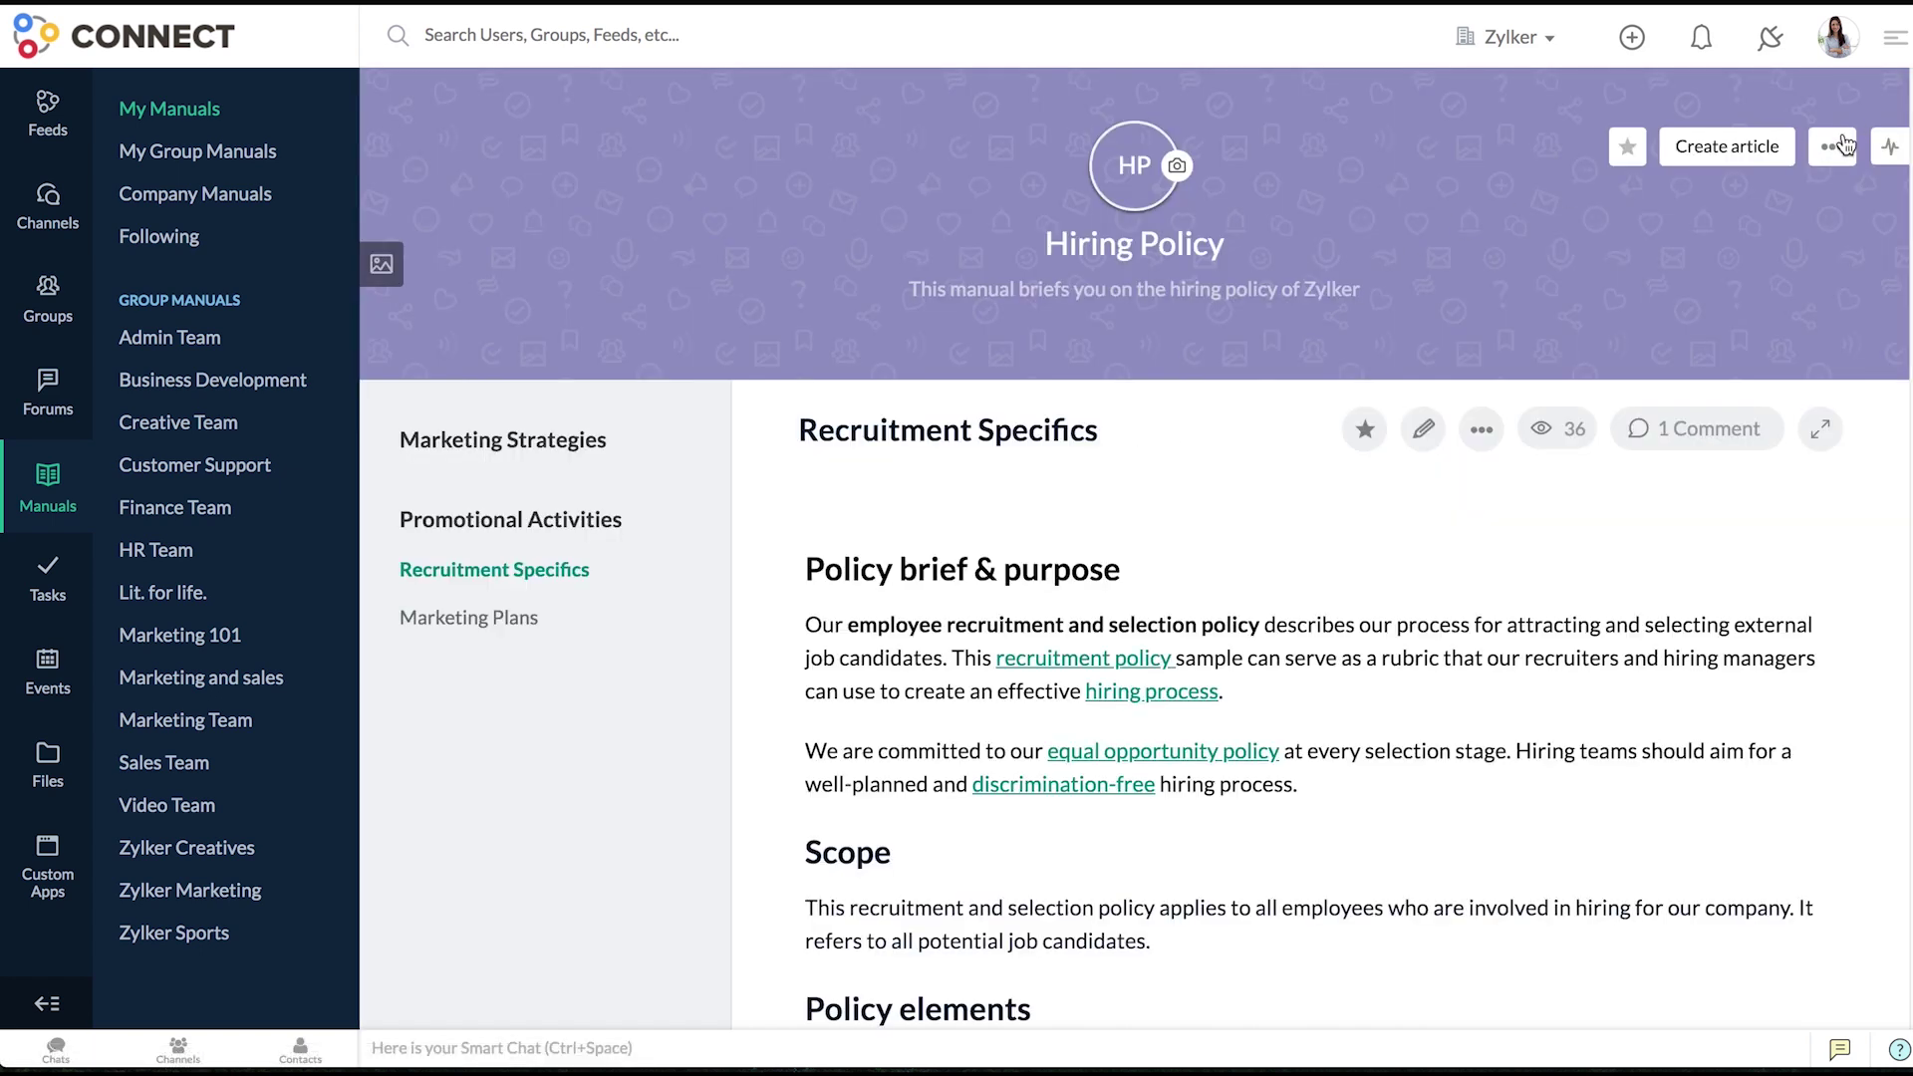
click(1833, 146)
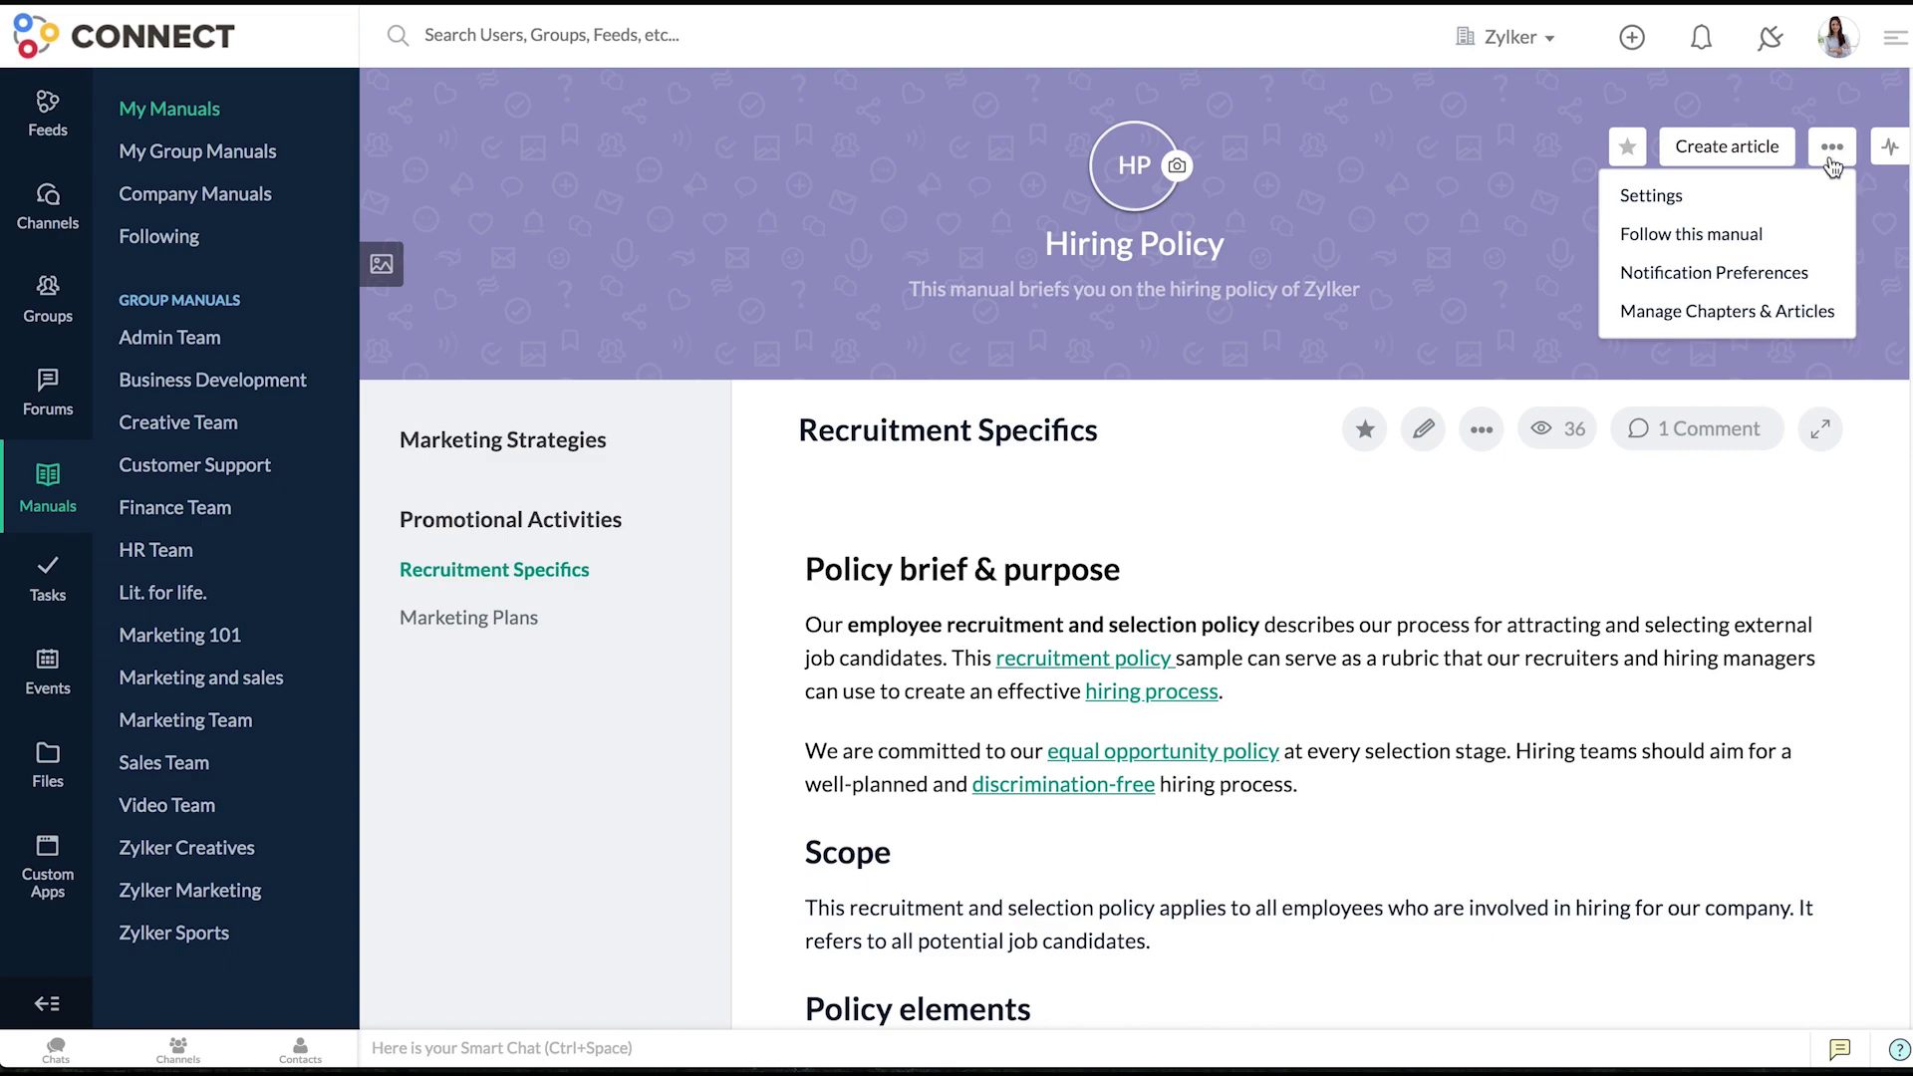
- Give the marketing analyst member of Hiring Policy the Contributor role under Settings > Members
click(1818, 203)
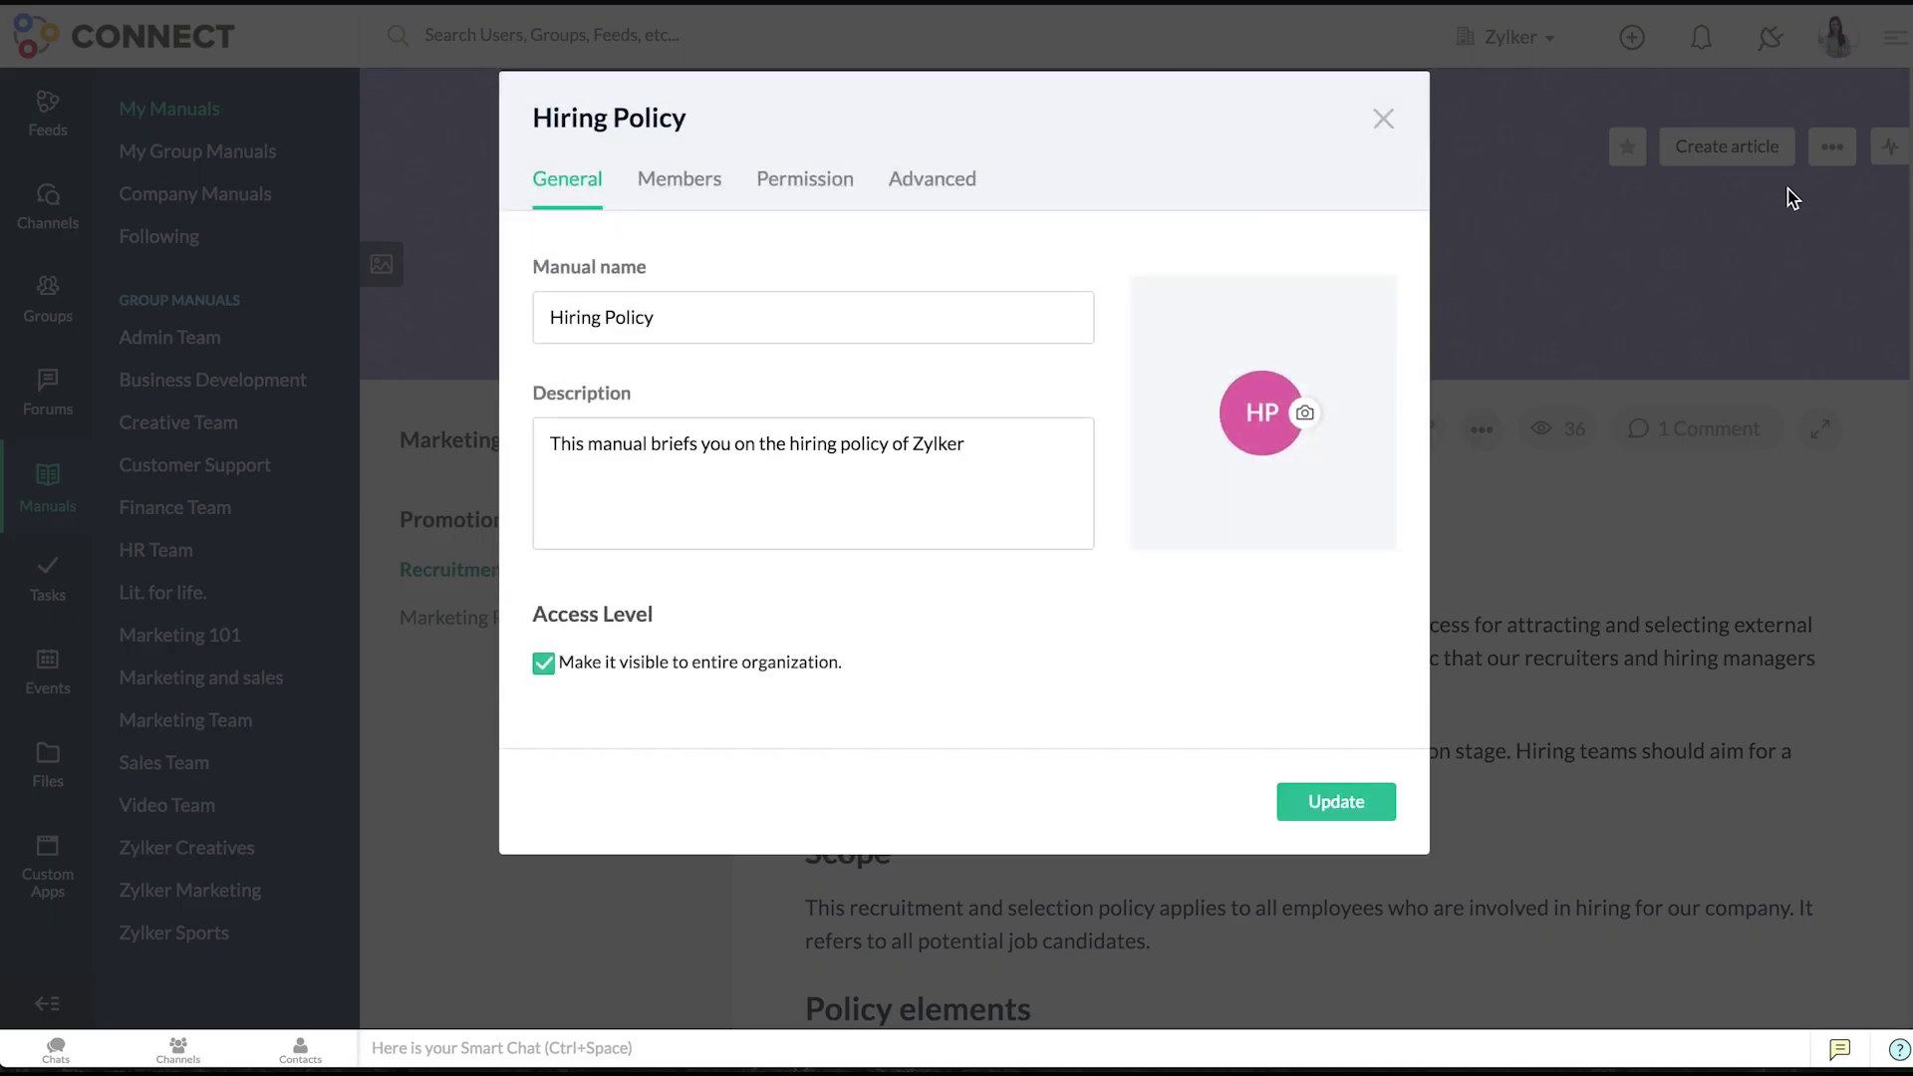
click(697, 195)
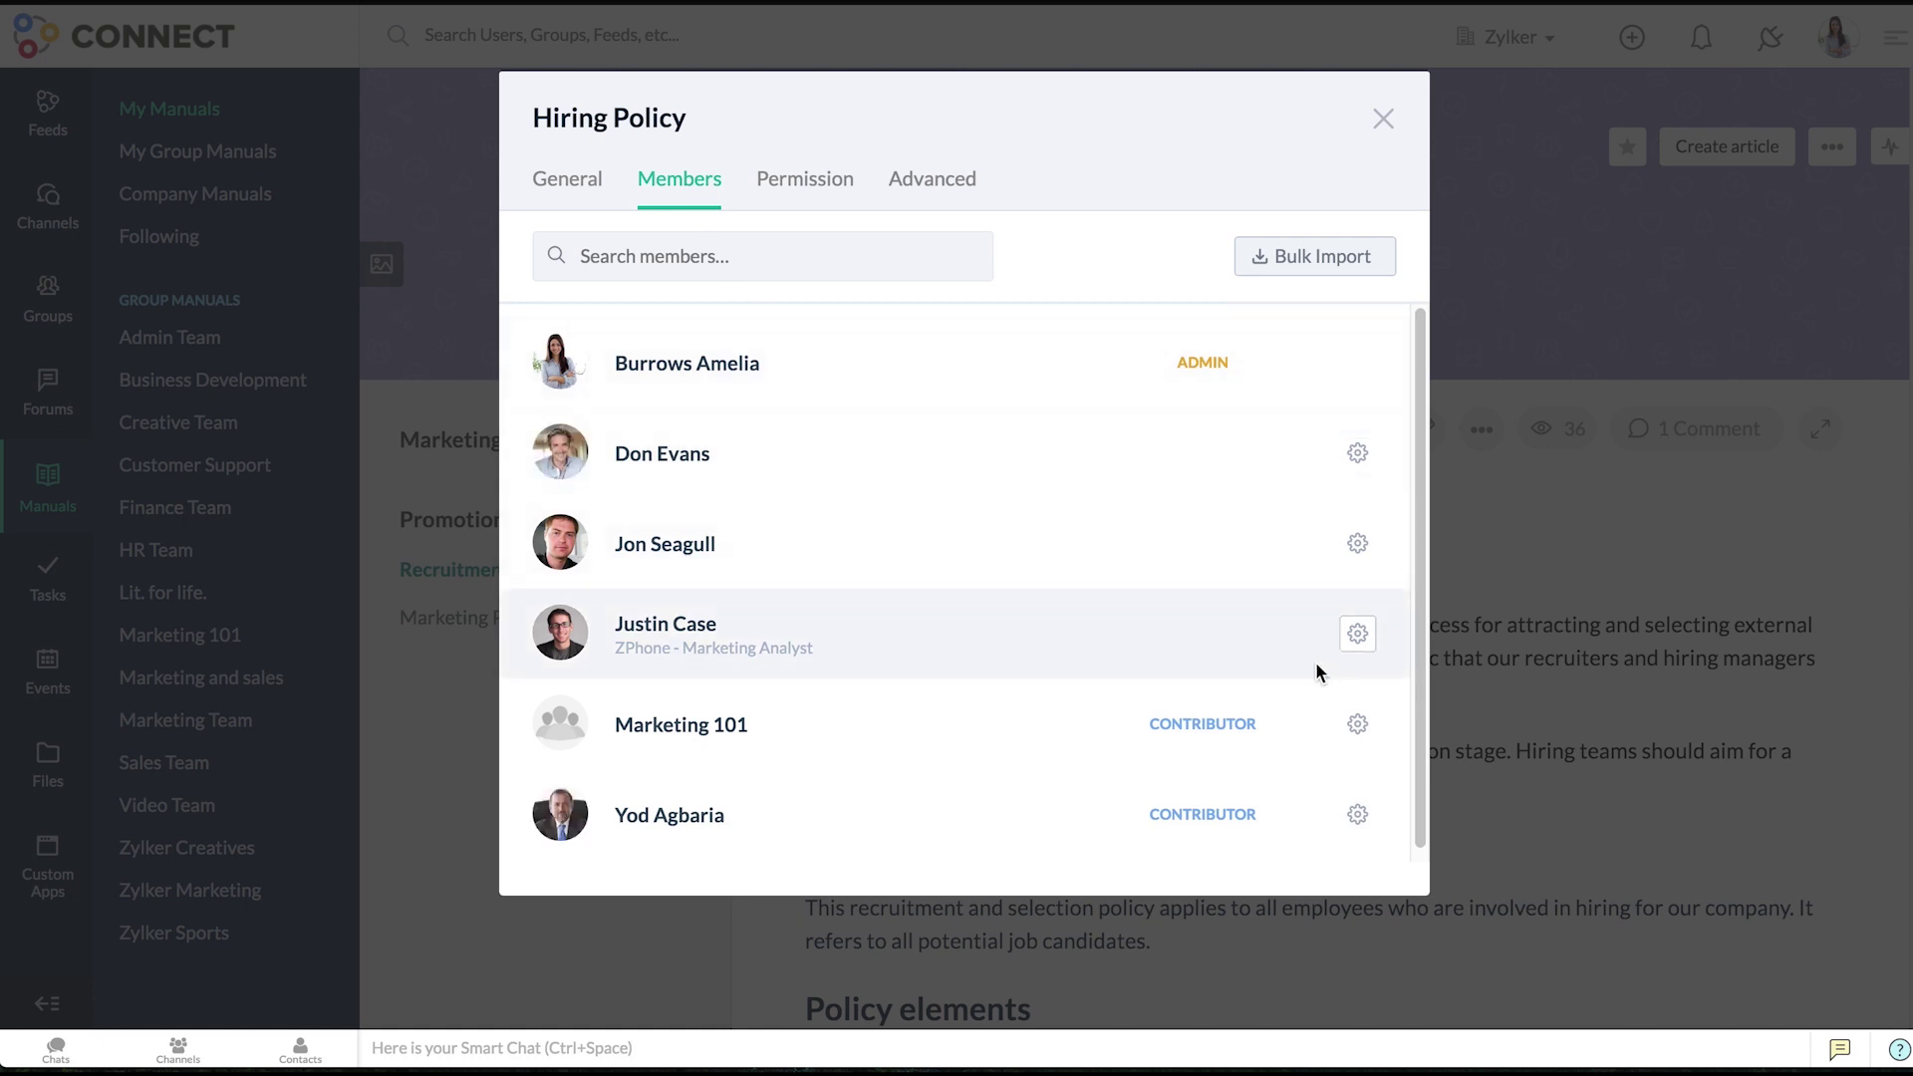
click(1357, 638)
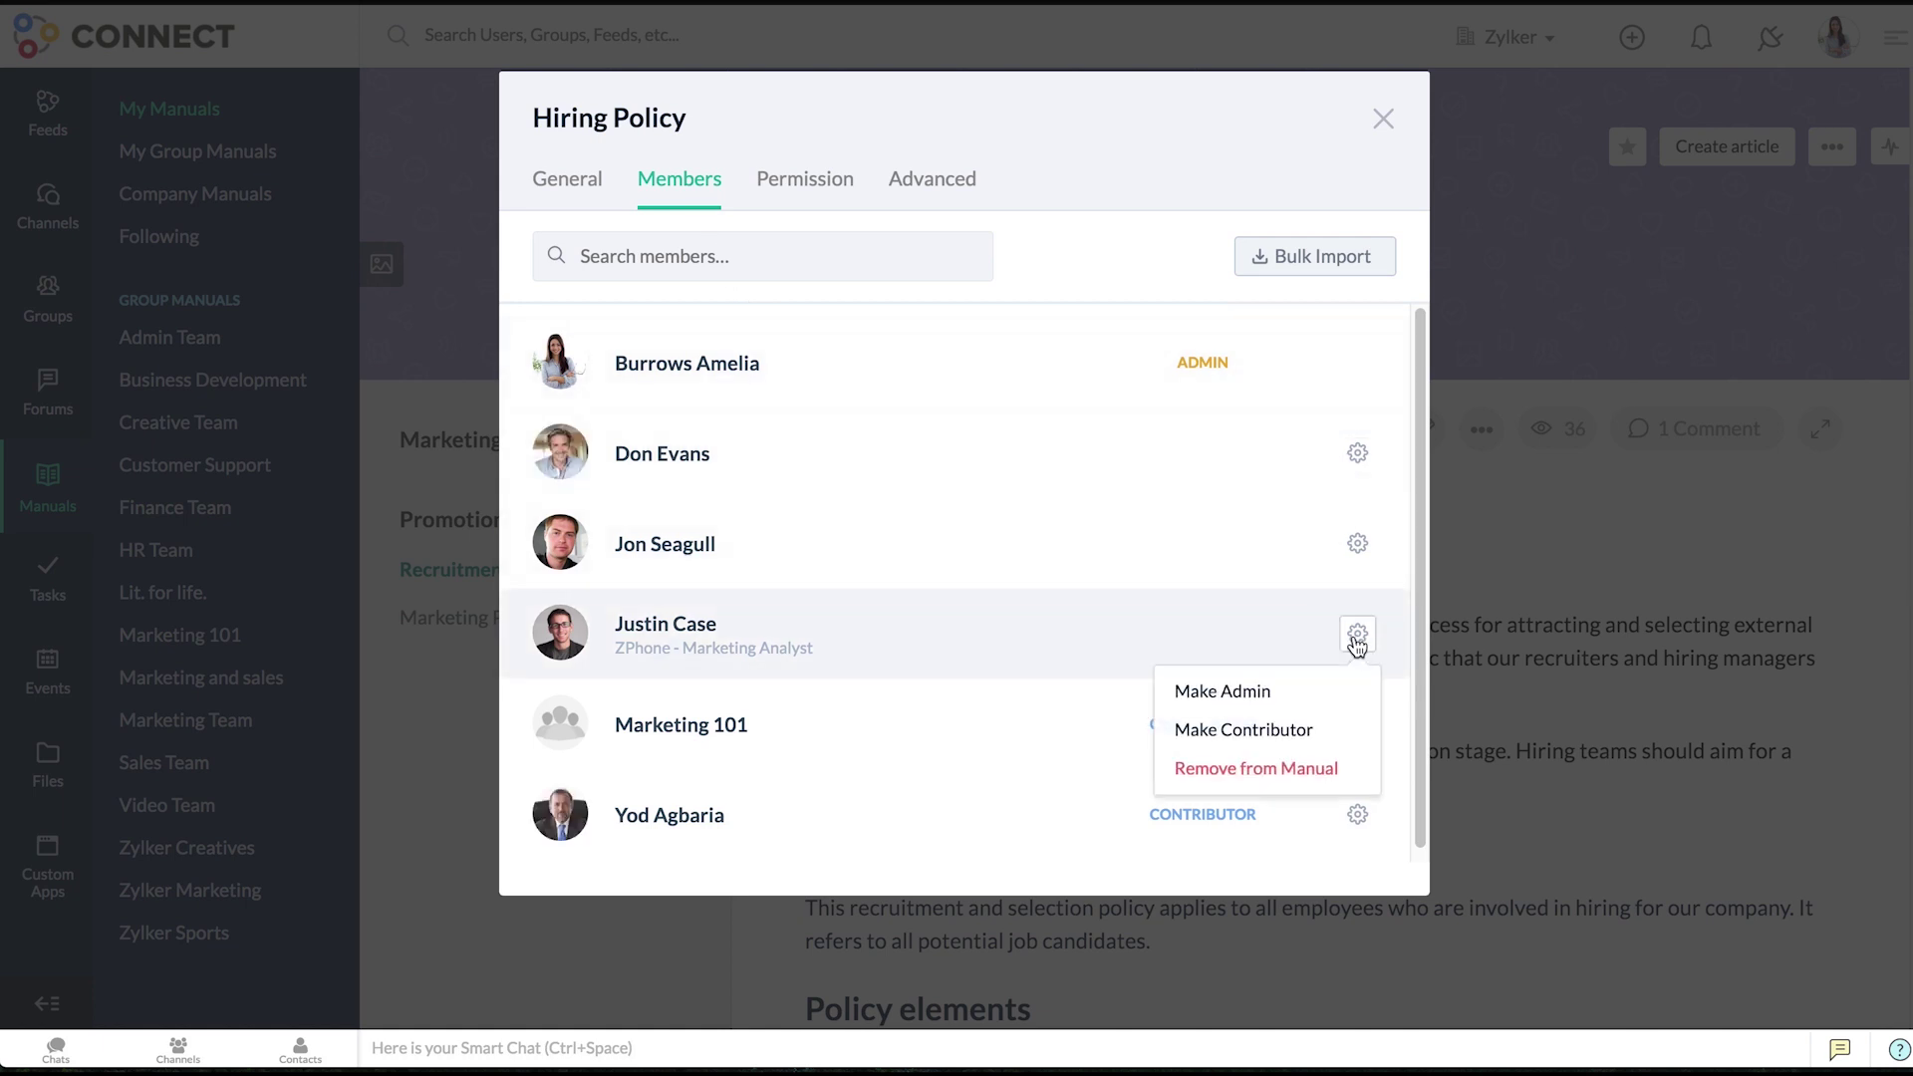
click(1327, 729)
click(1148, 577)
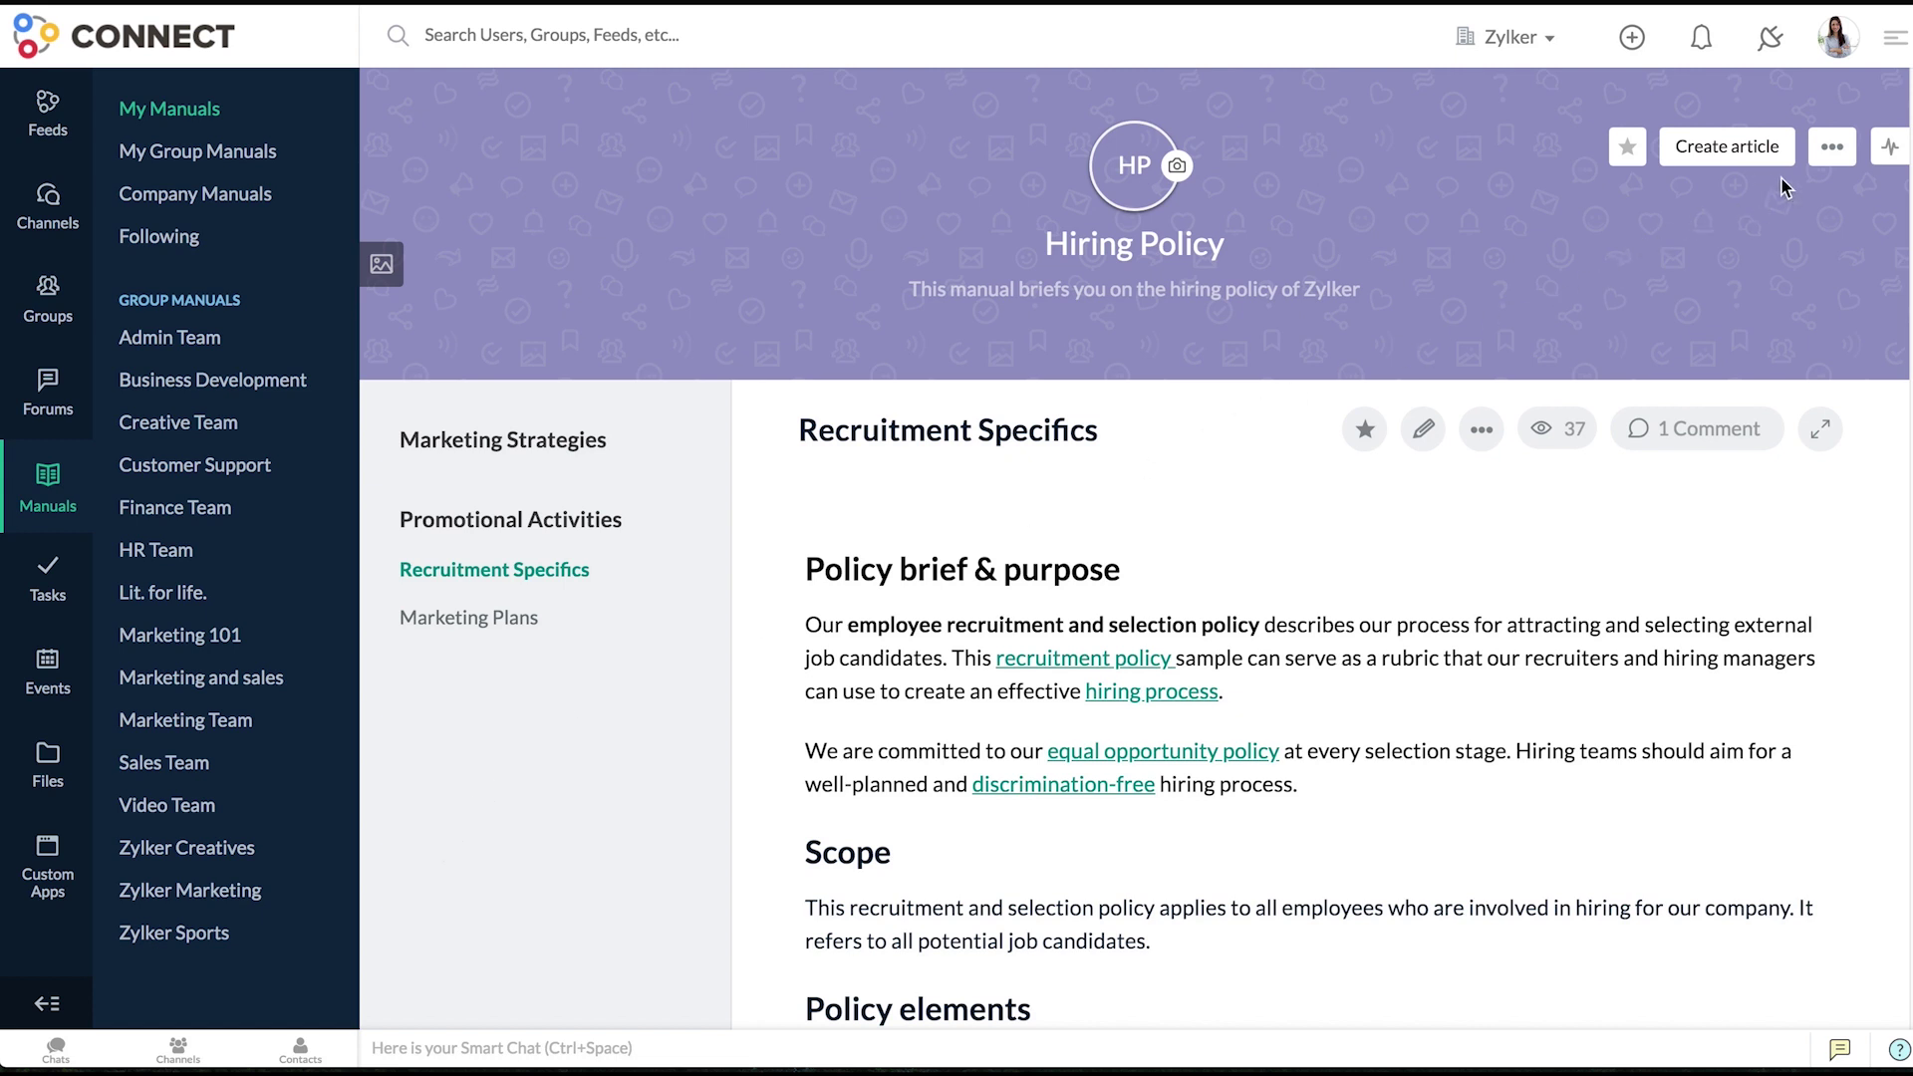
- Choose Follow this manual from the Hiring Policy manual's options menu
click(1818, 162)
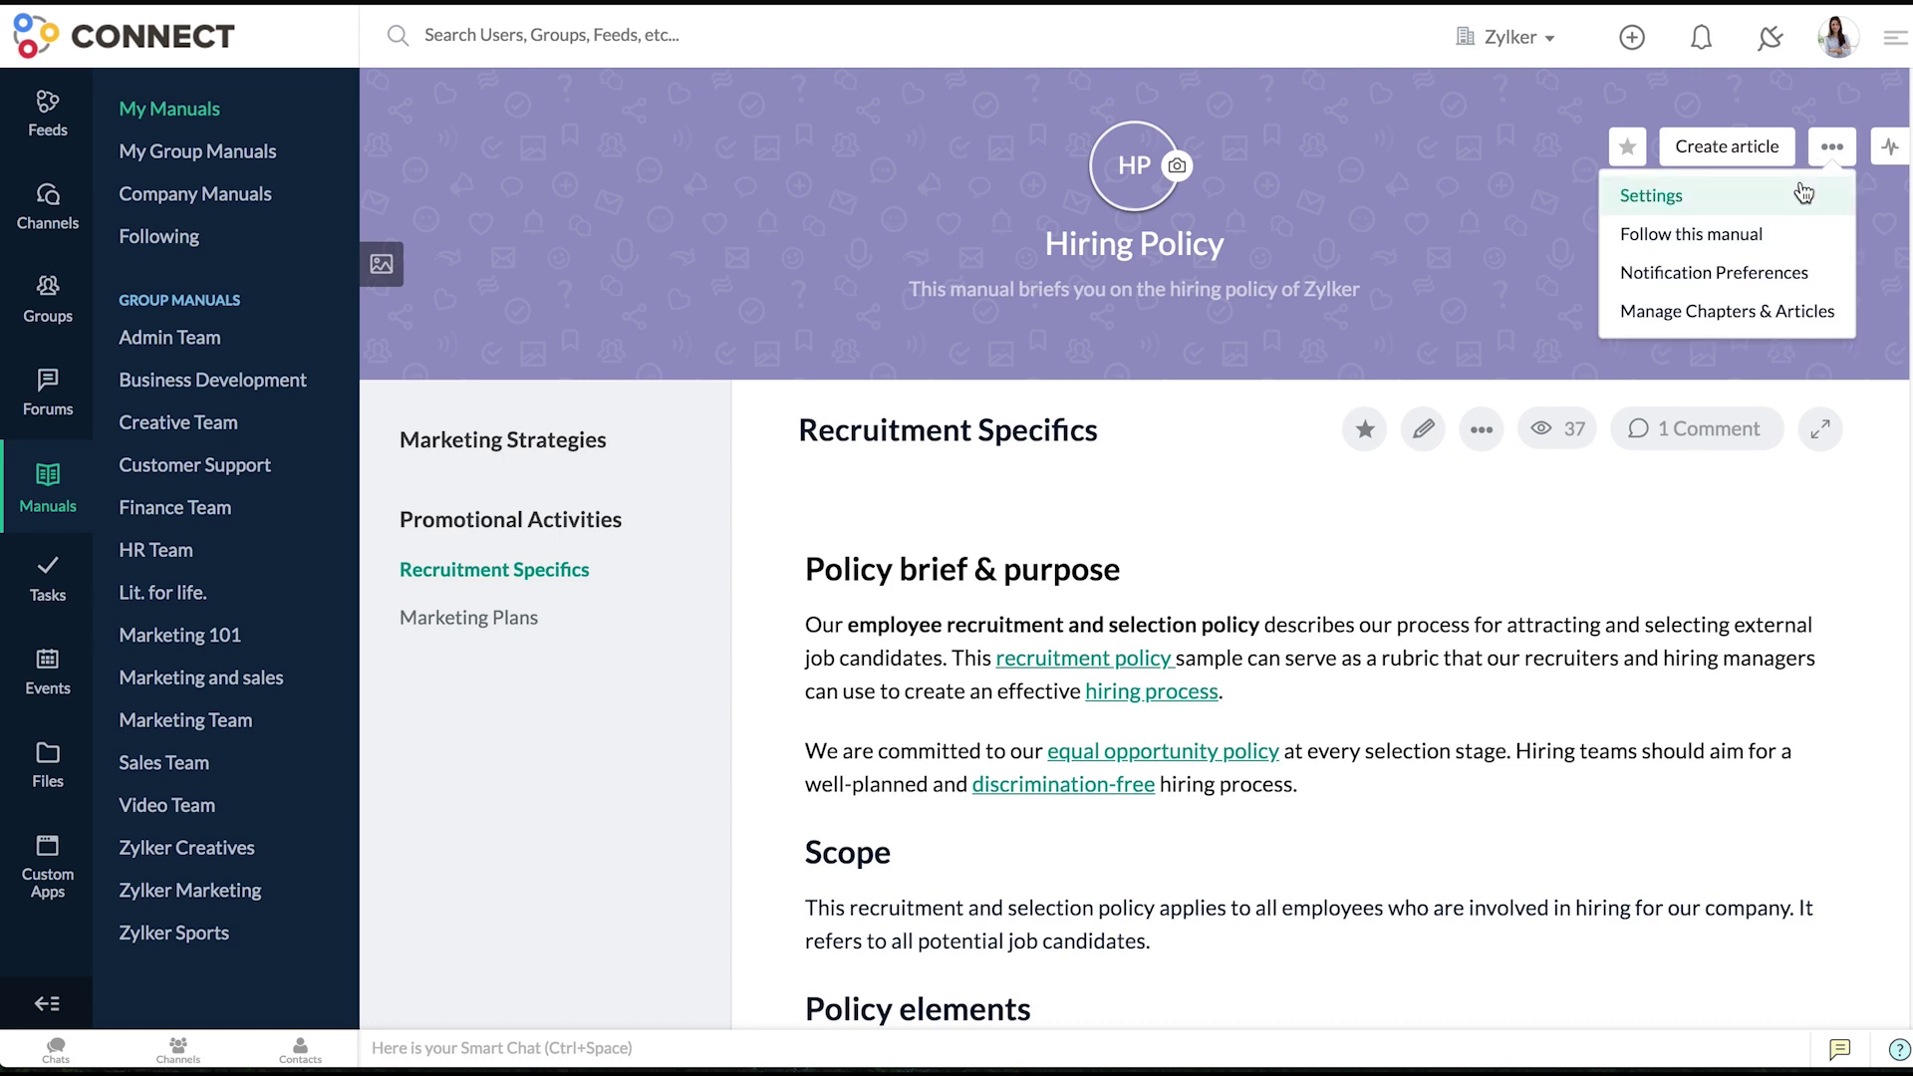
click(1795, 246)
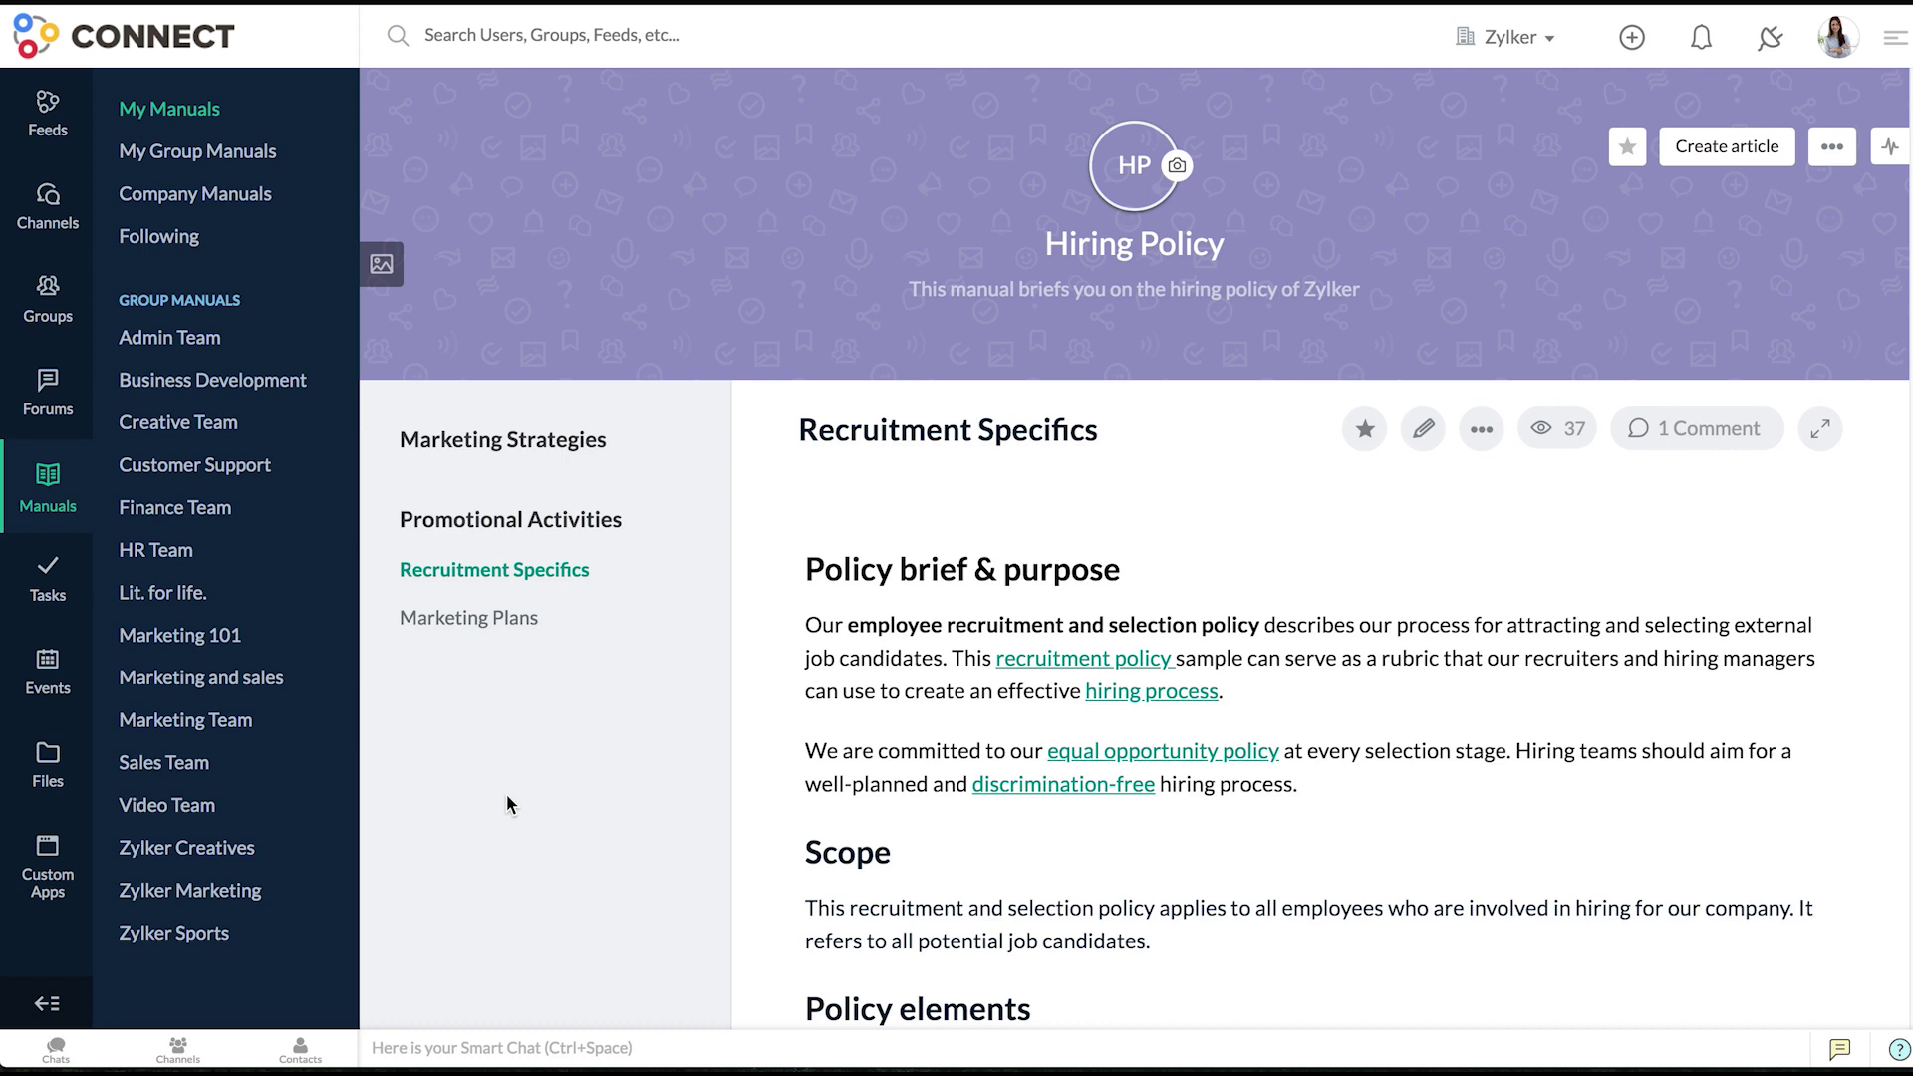
- Set the Hiring Policy manual's chapter navigation to Top Navigation in Manage Chapters & Articles
click(1893, 149)
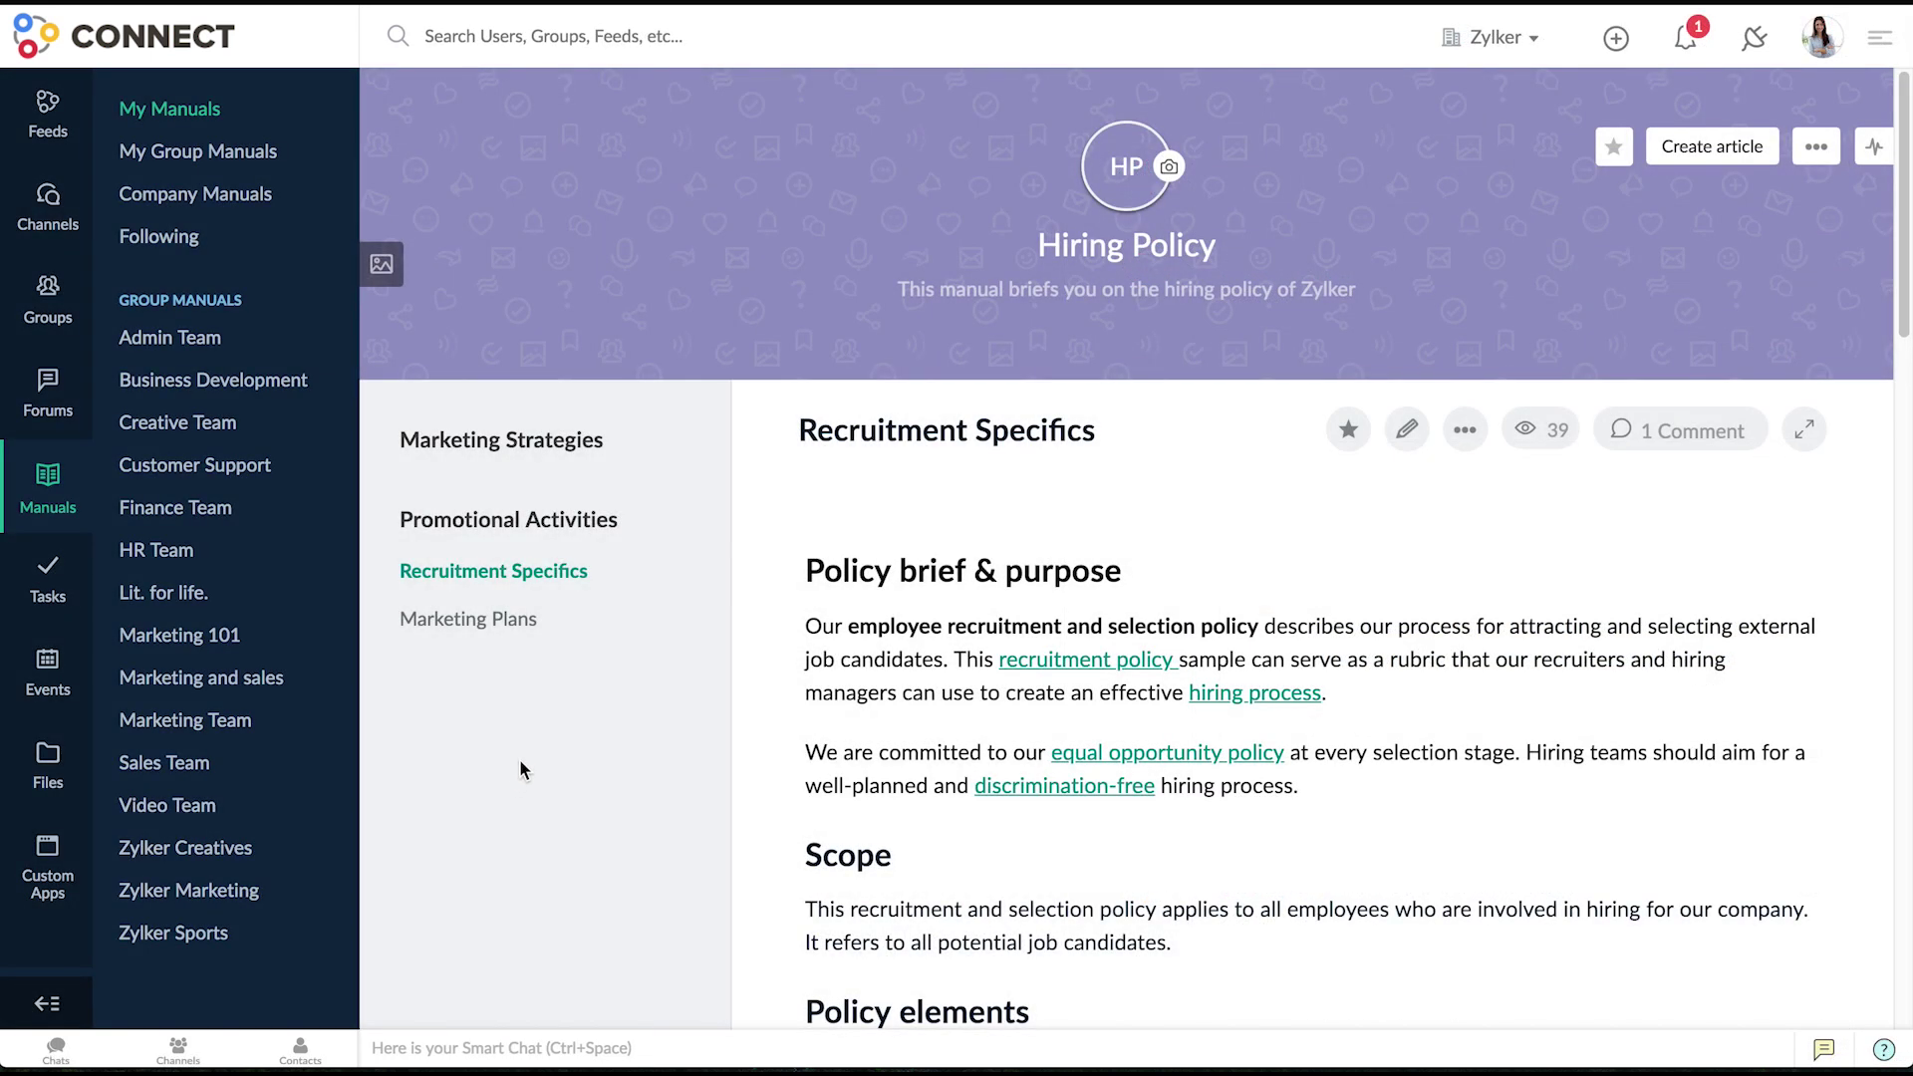
click(1814, 146)
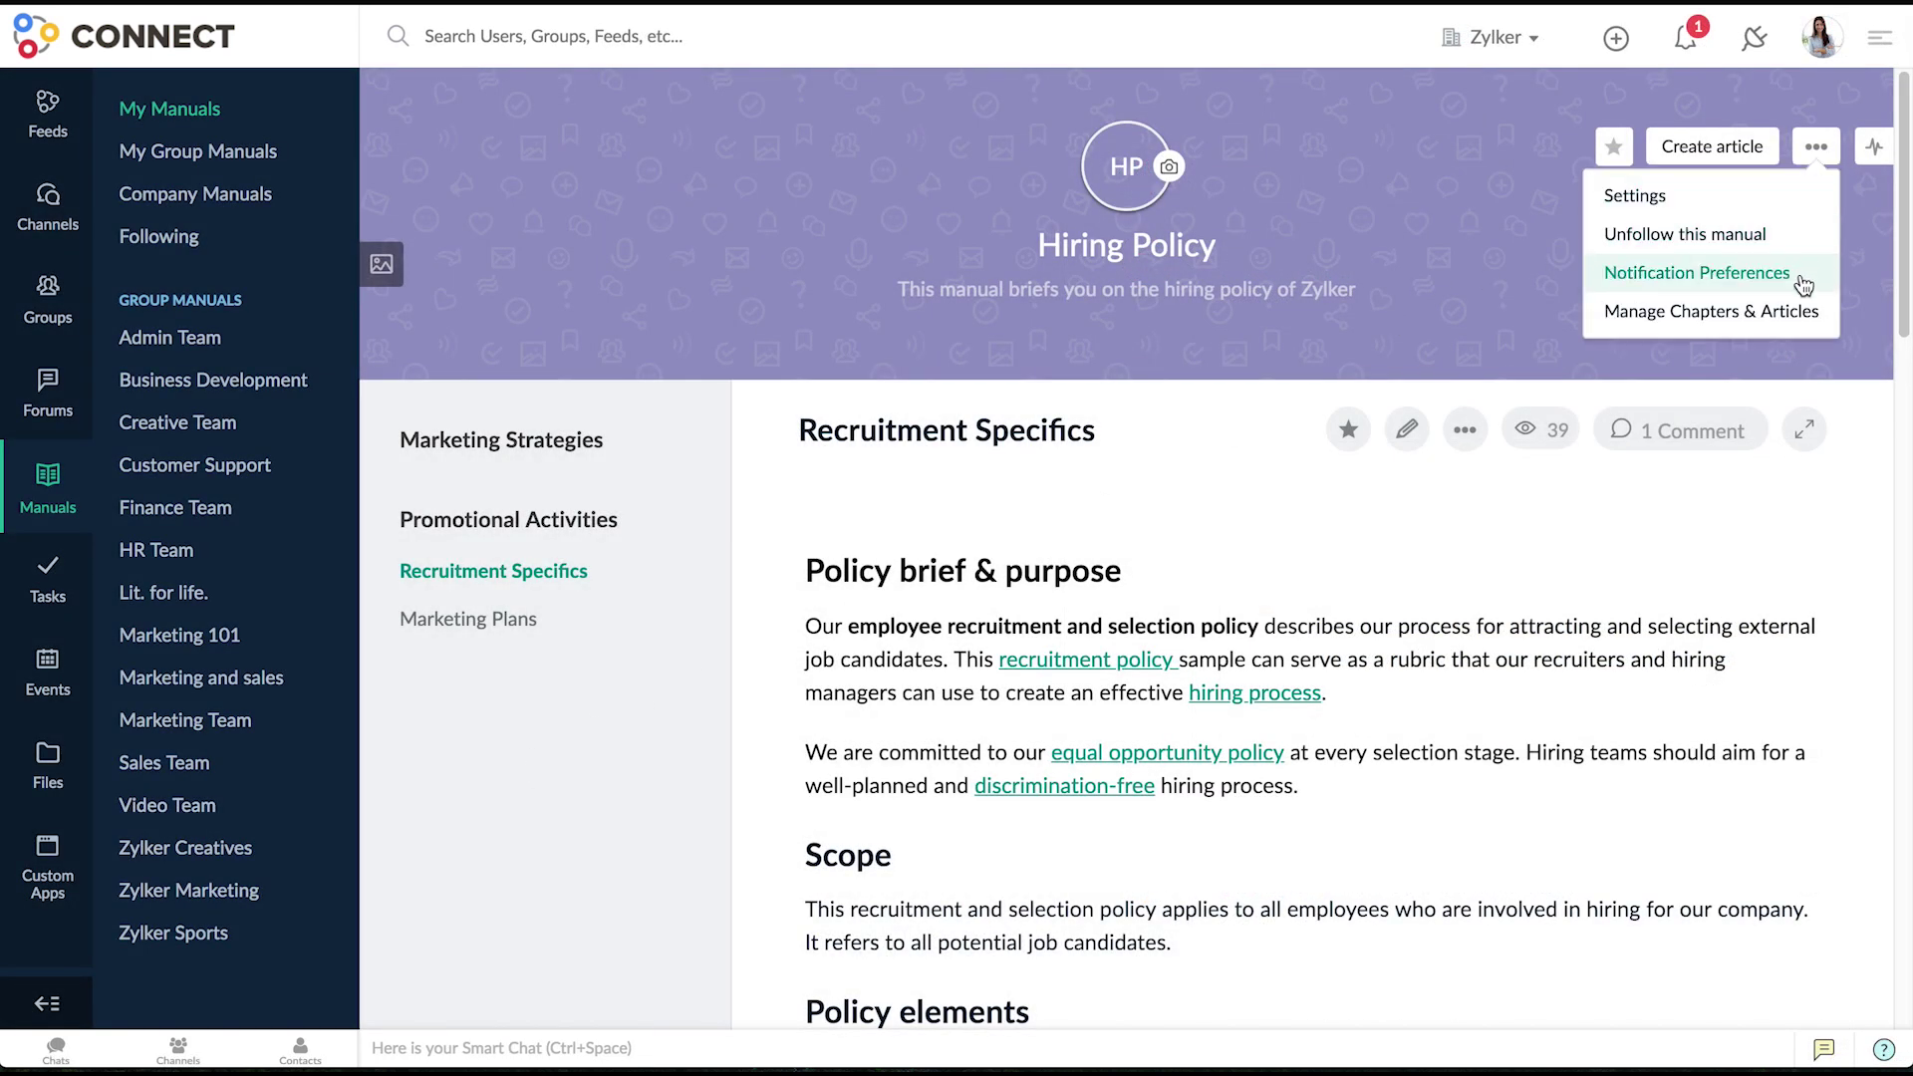
click(1799, 311)
click(1507, 117)
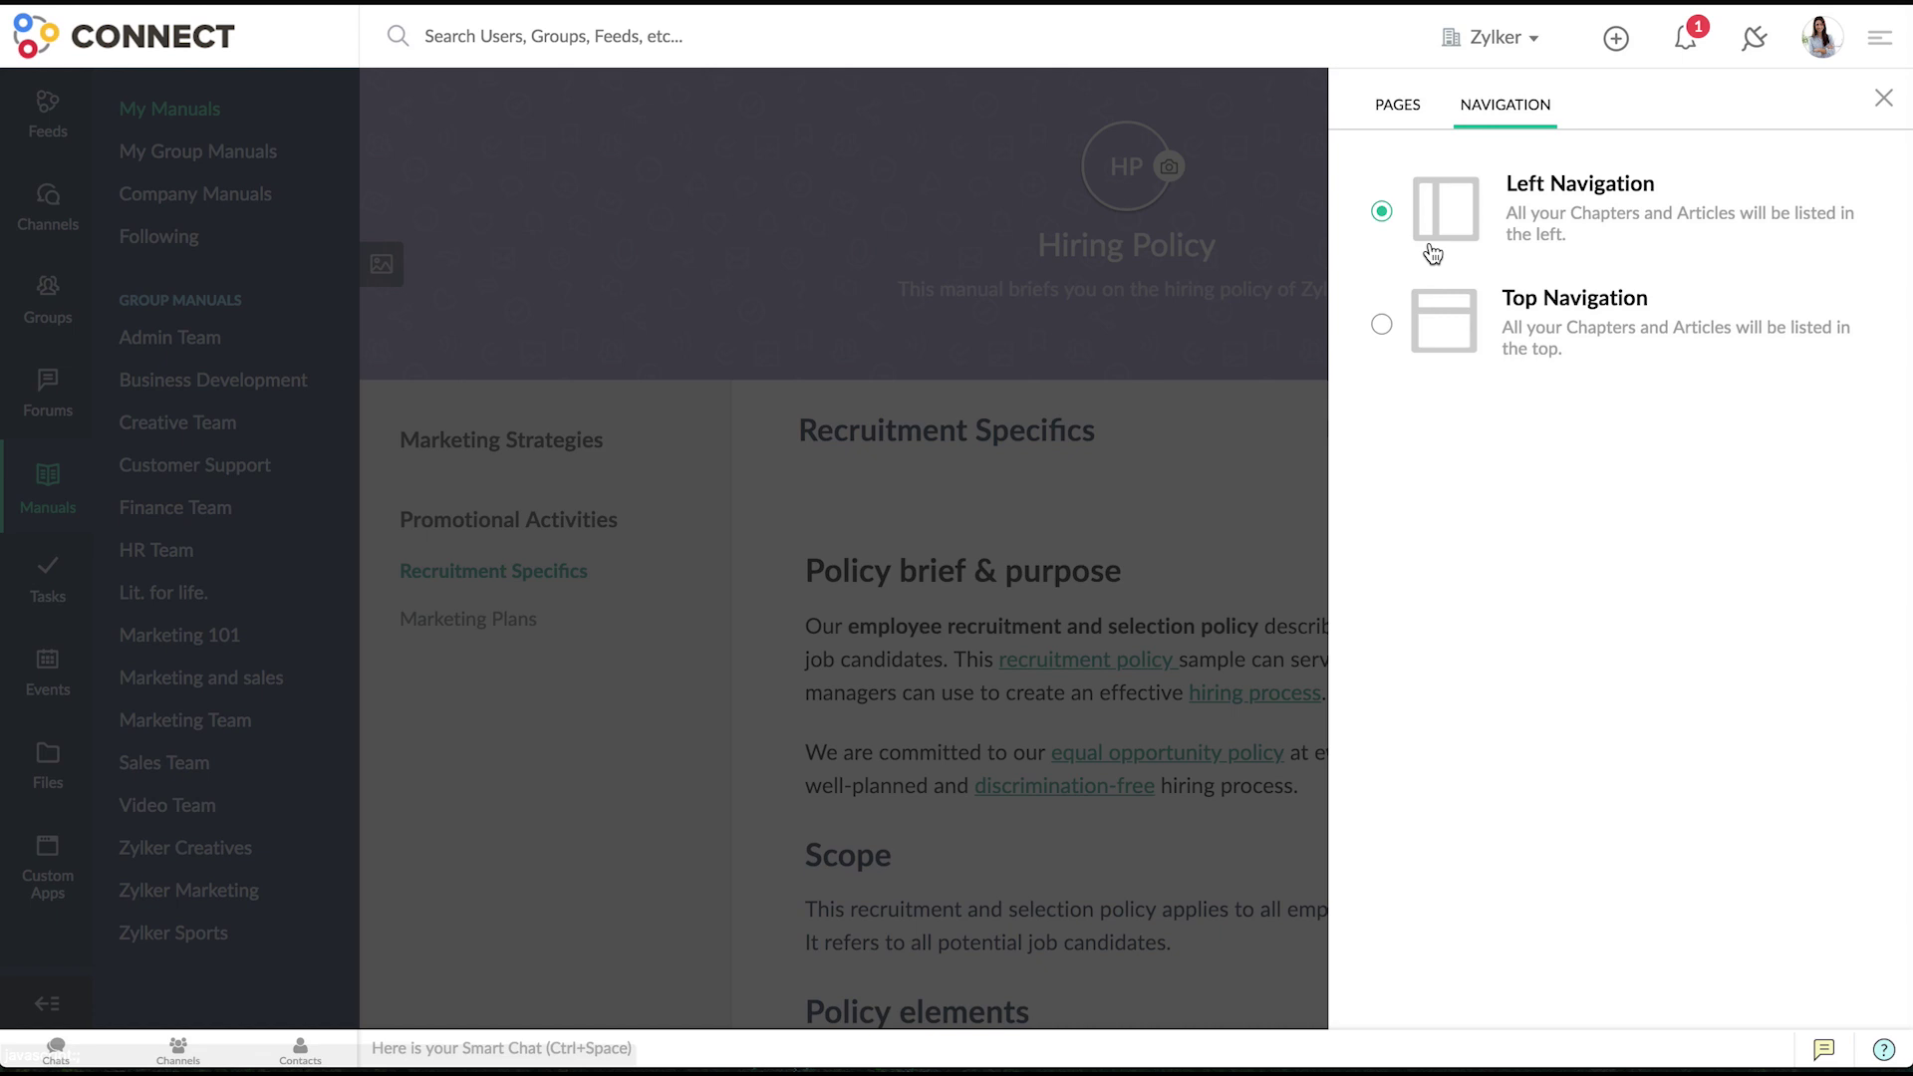
click(1383, 327)
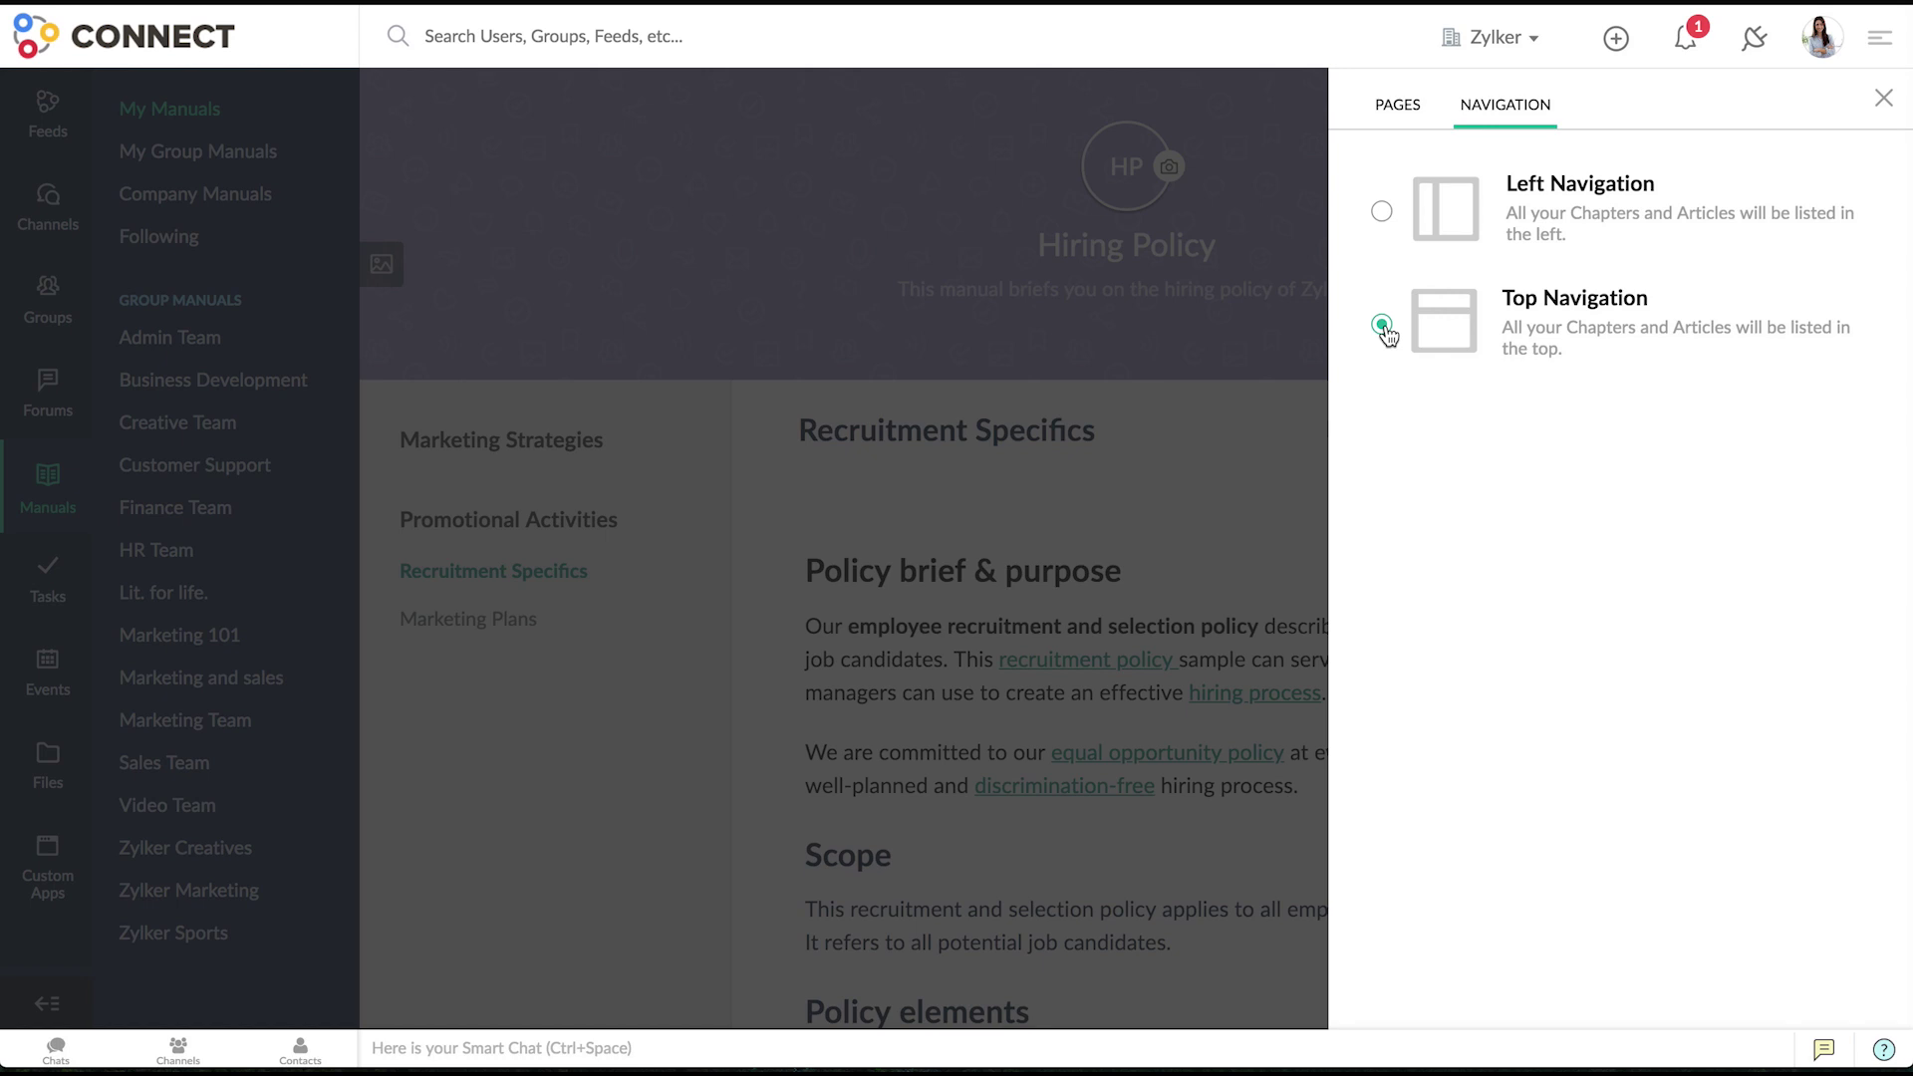
click(1882, 98)
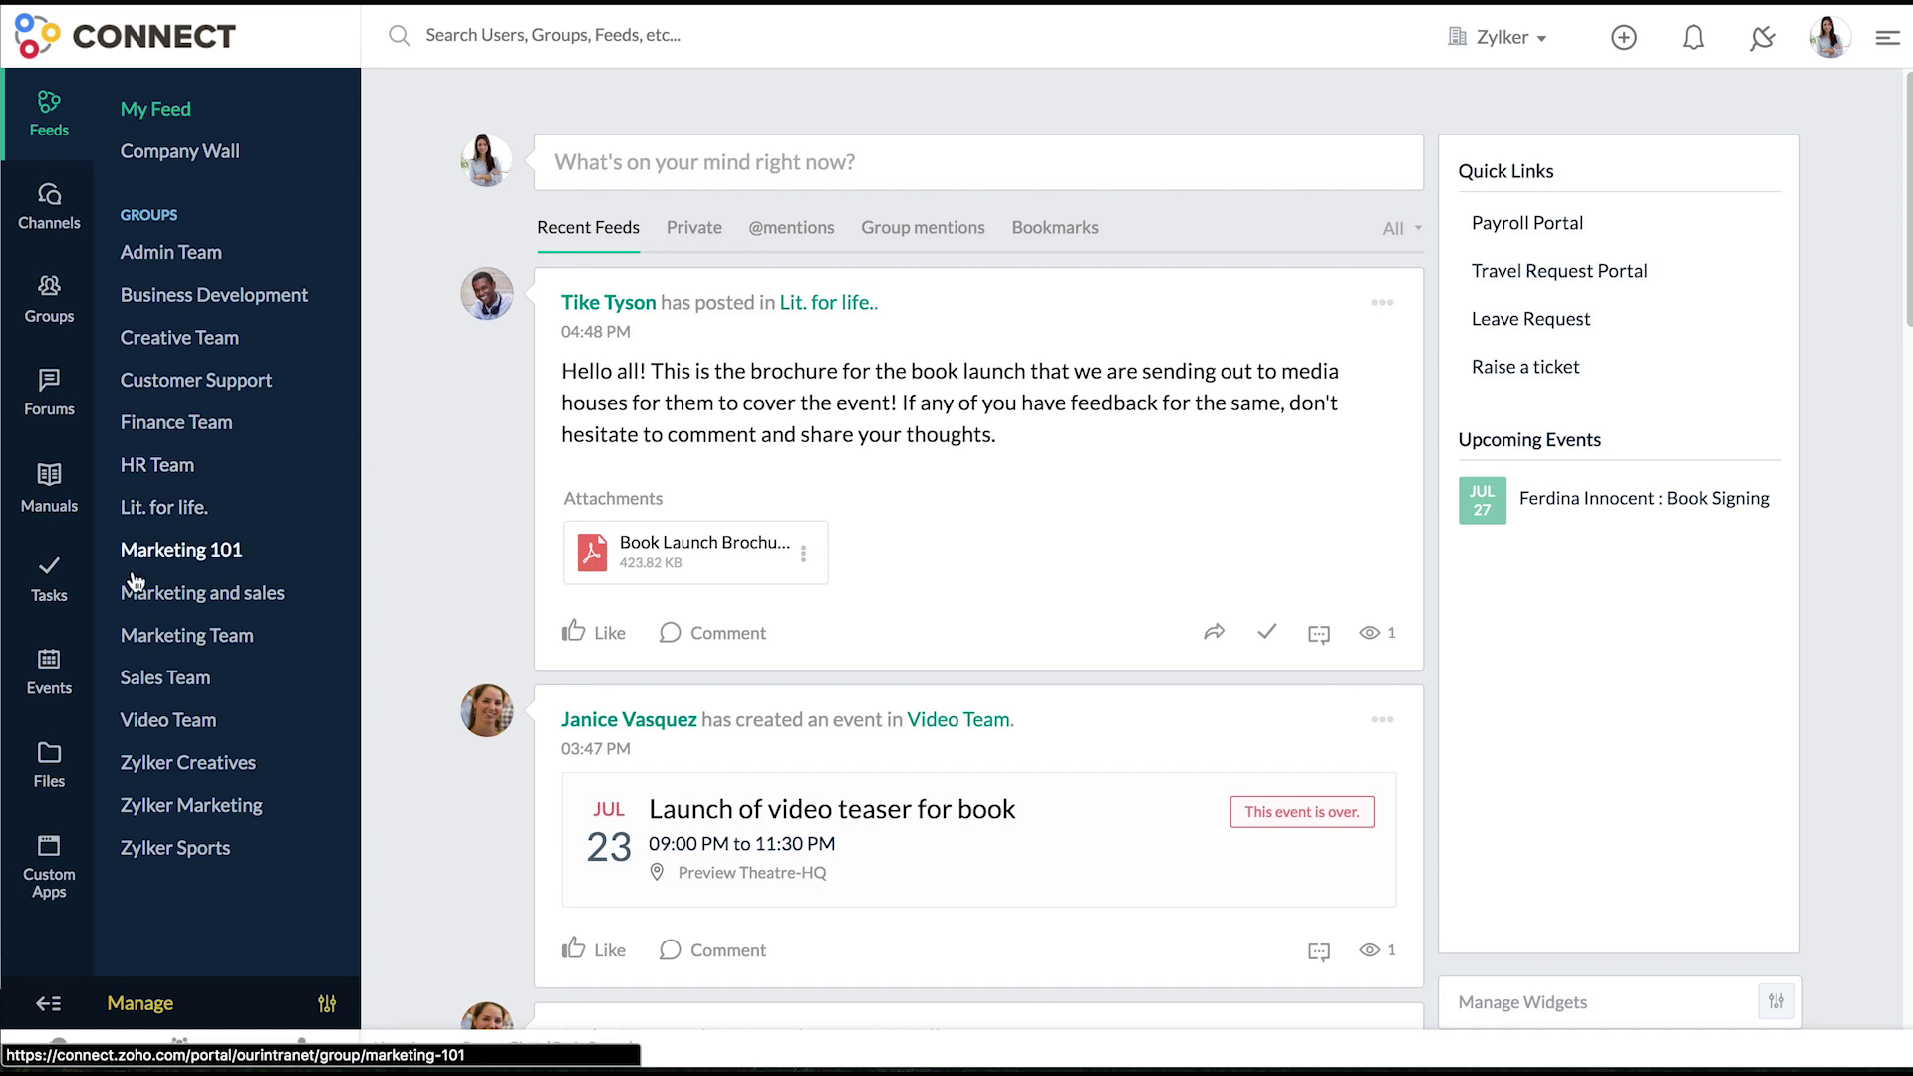
- Review Private Tasks, including those assigned to others and the Website Creation board
click(70, 581)
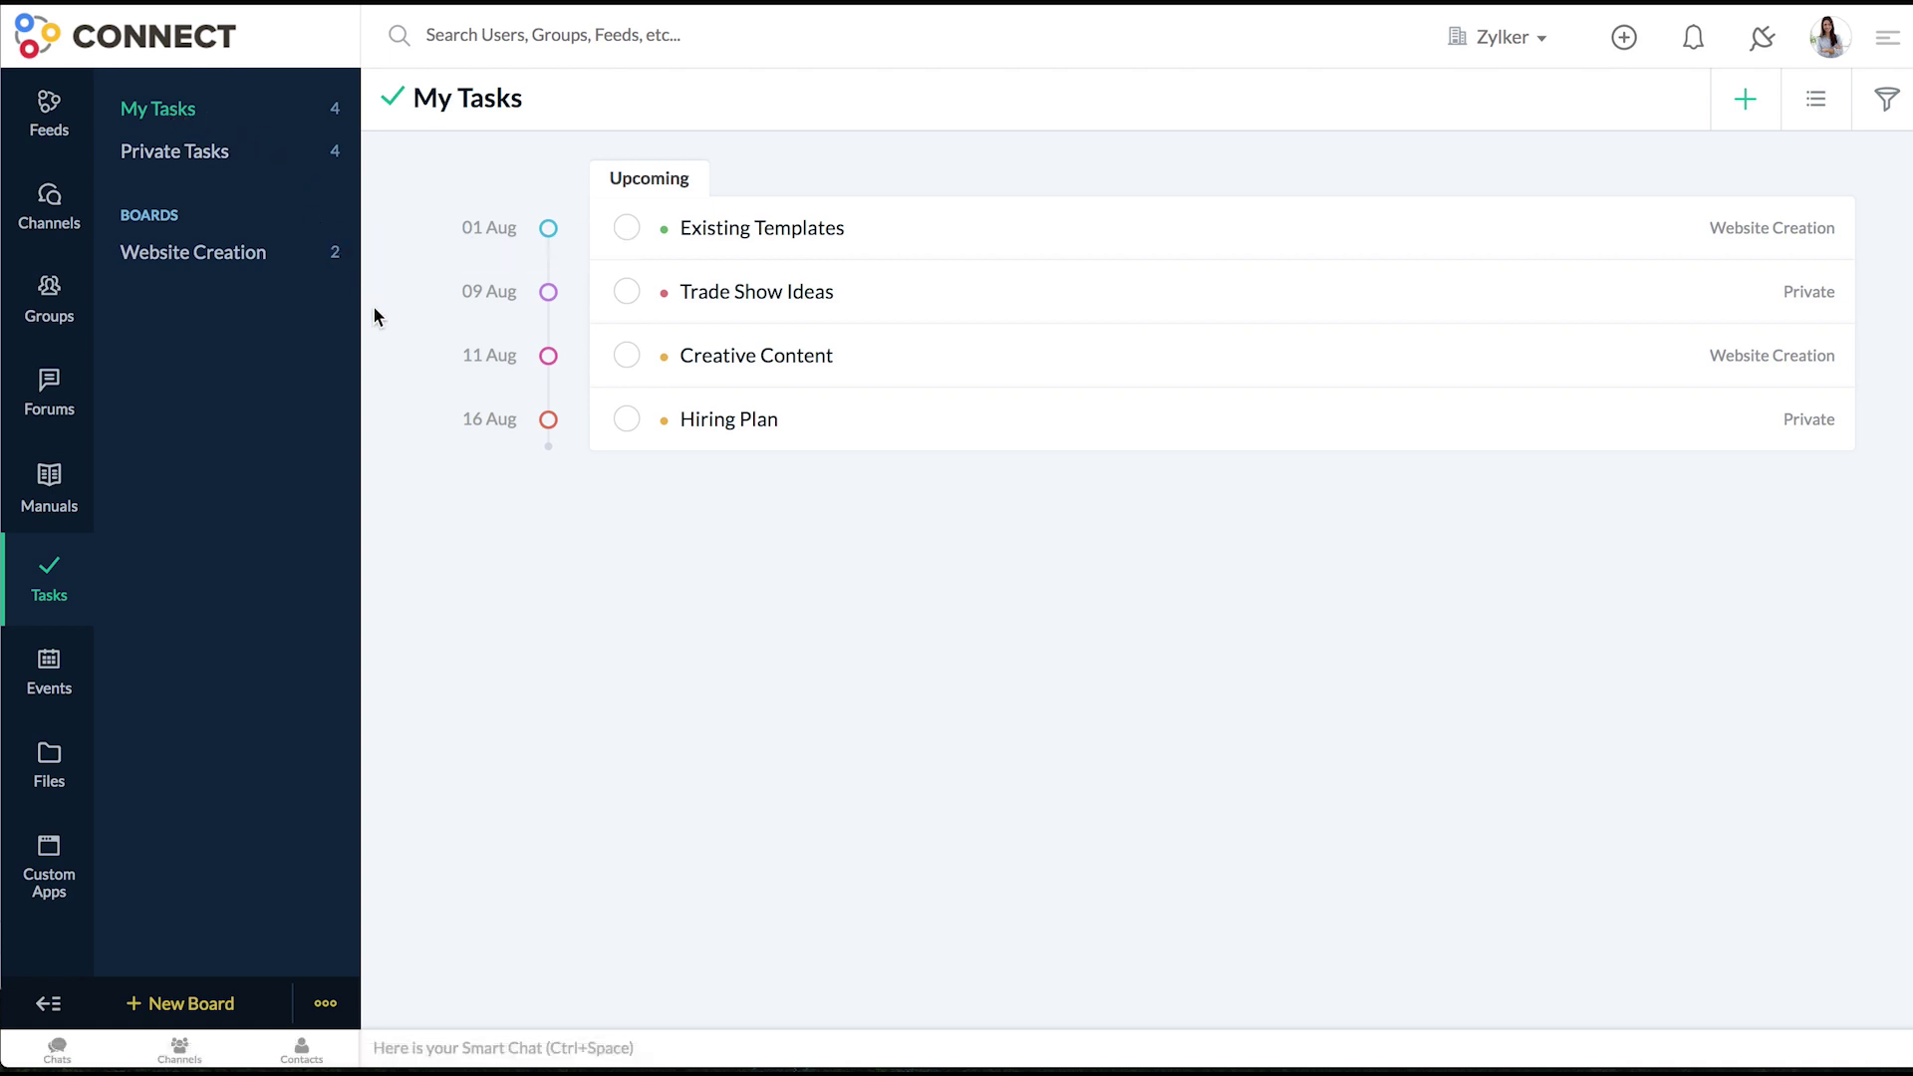
click(185, 175)
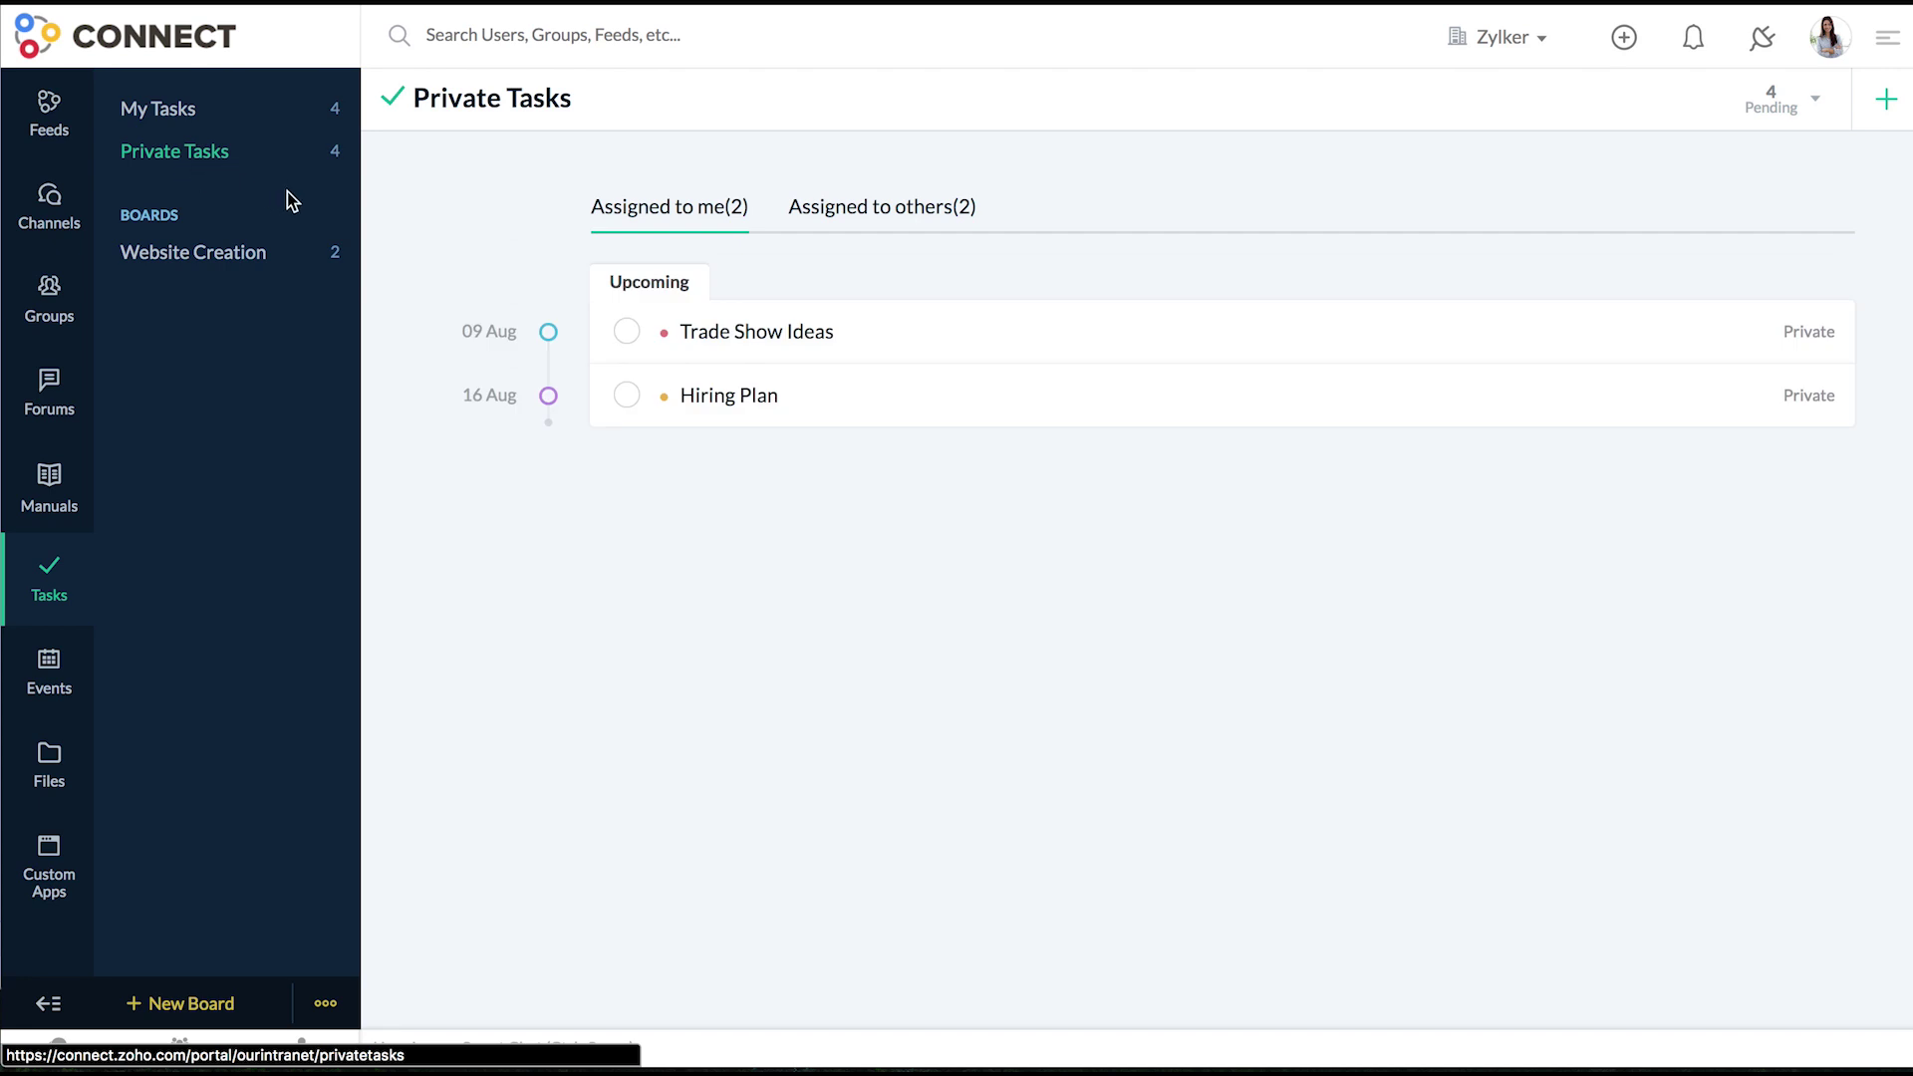
click(809, 211)
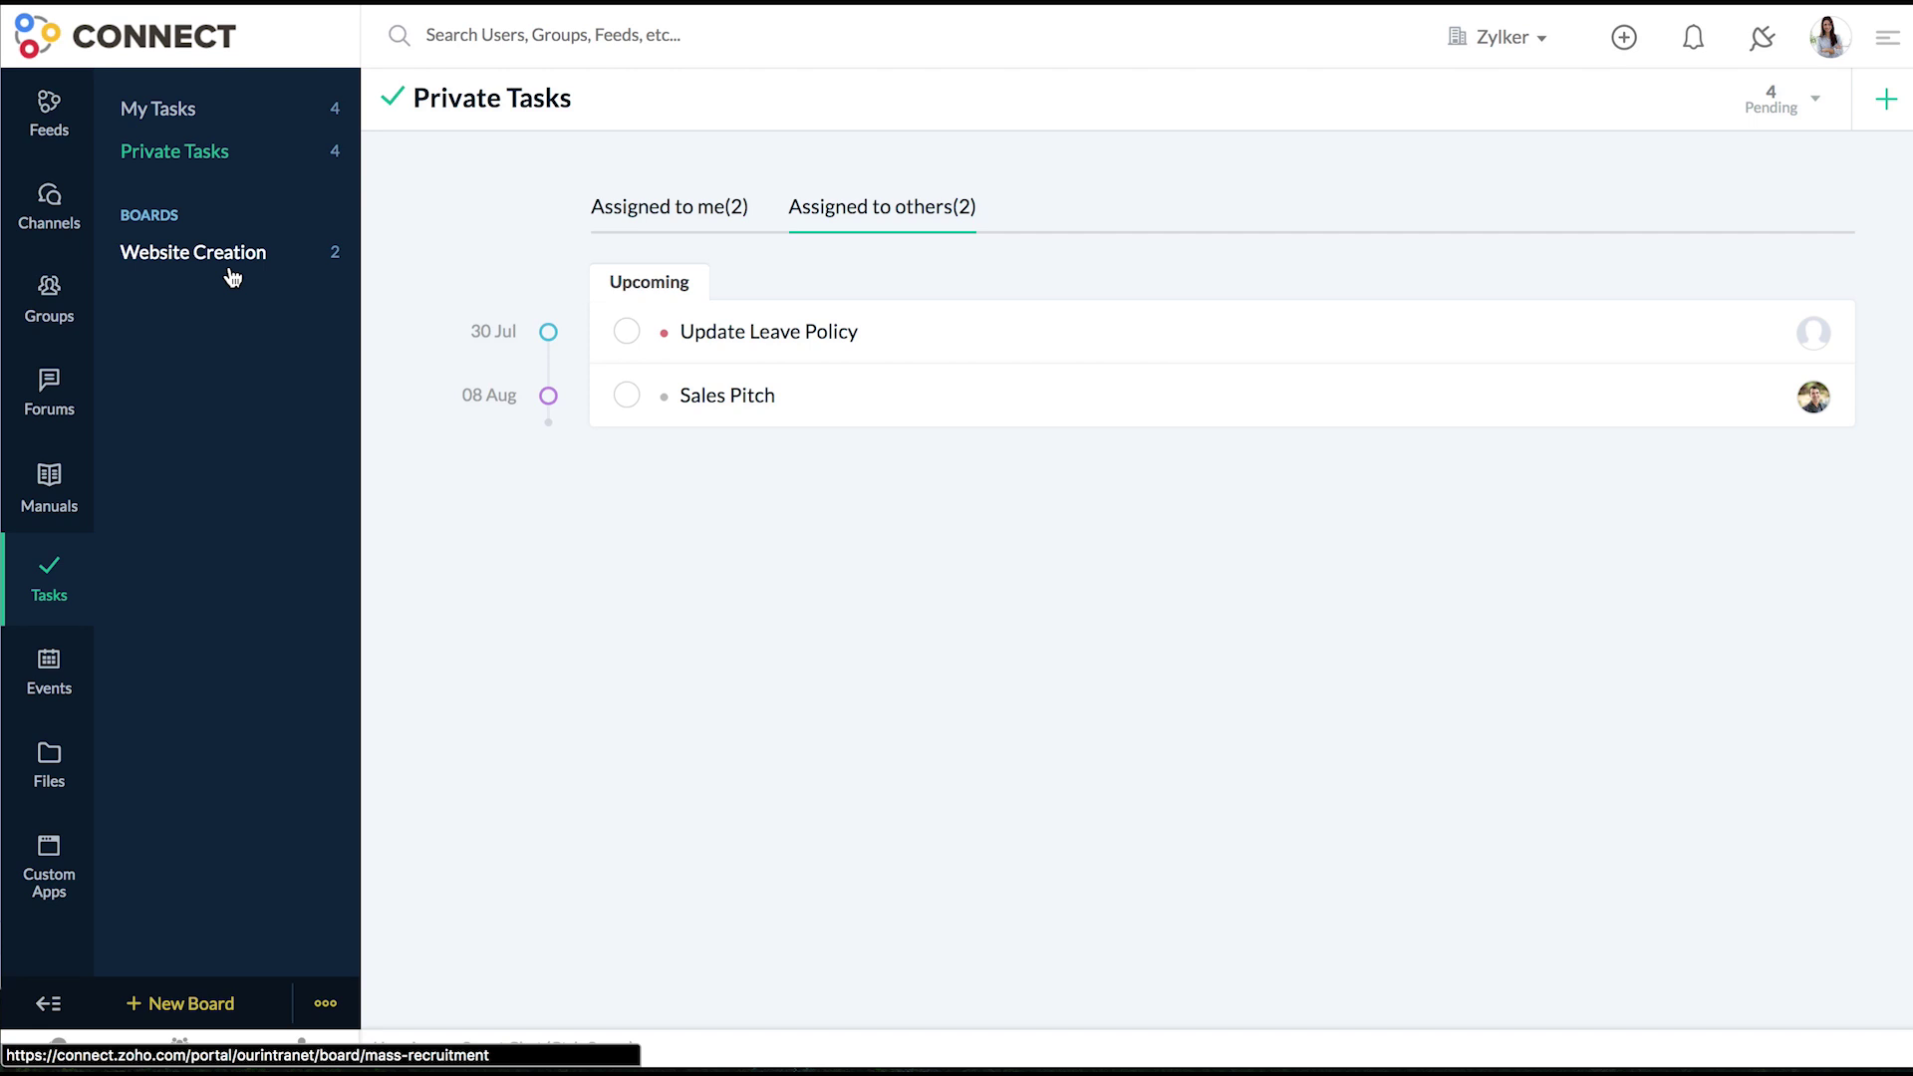
click(230, 271)
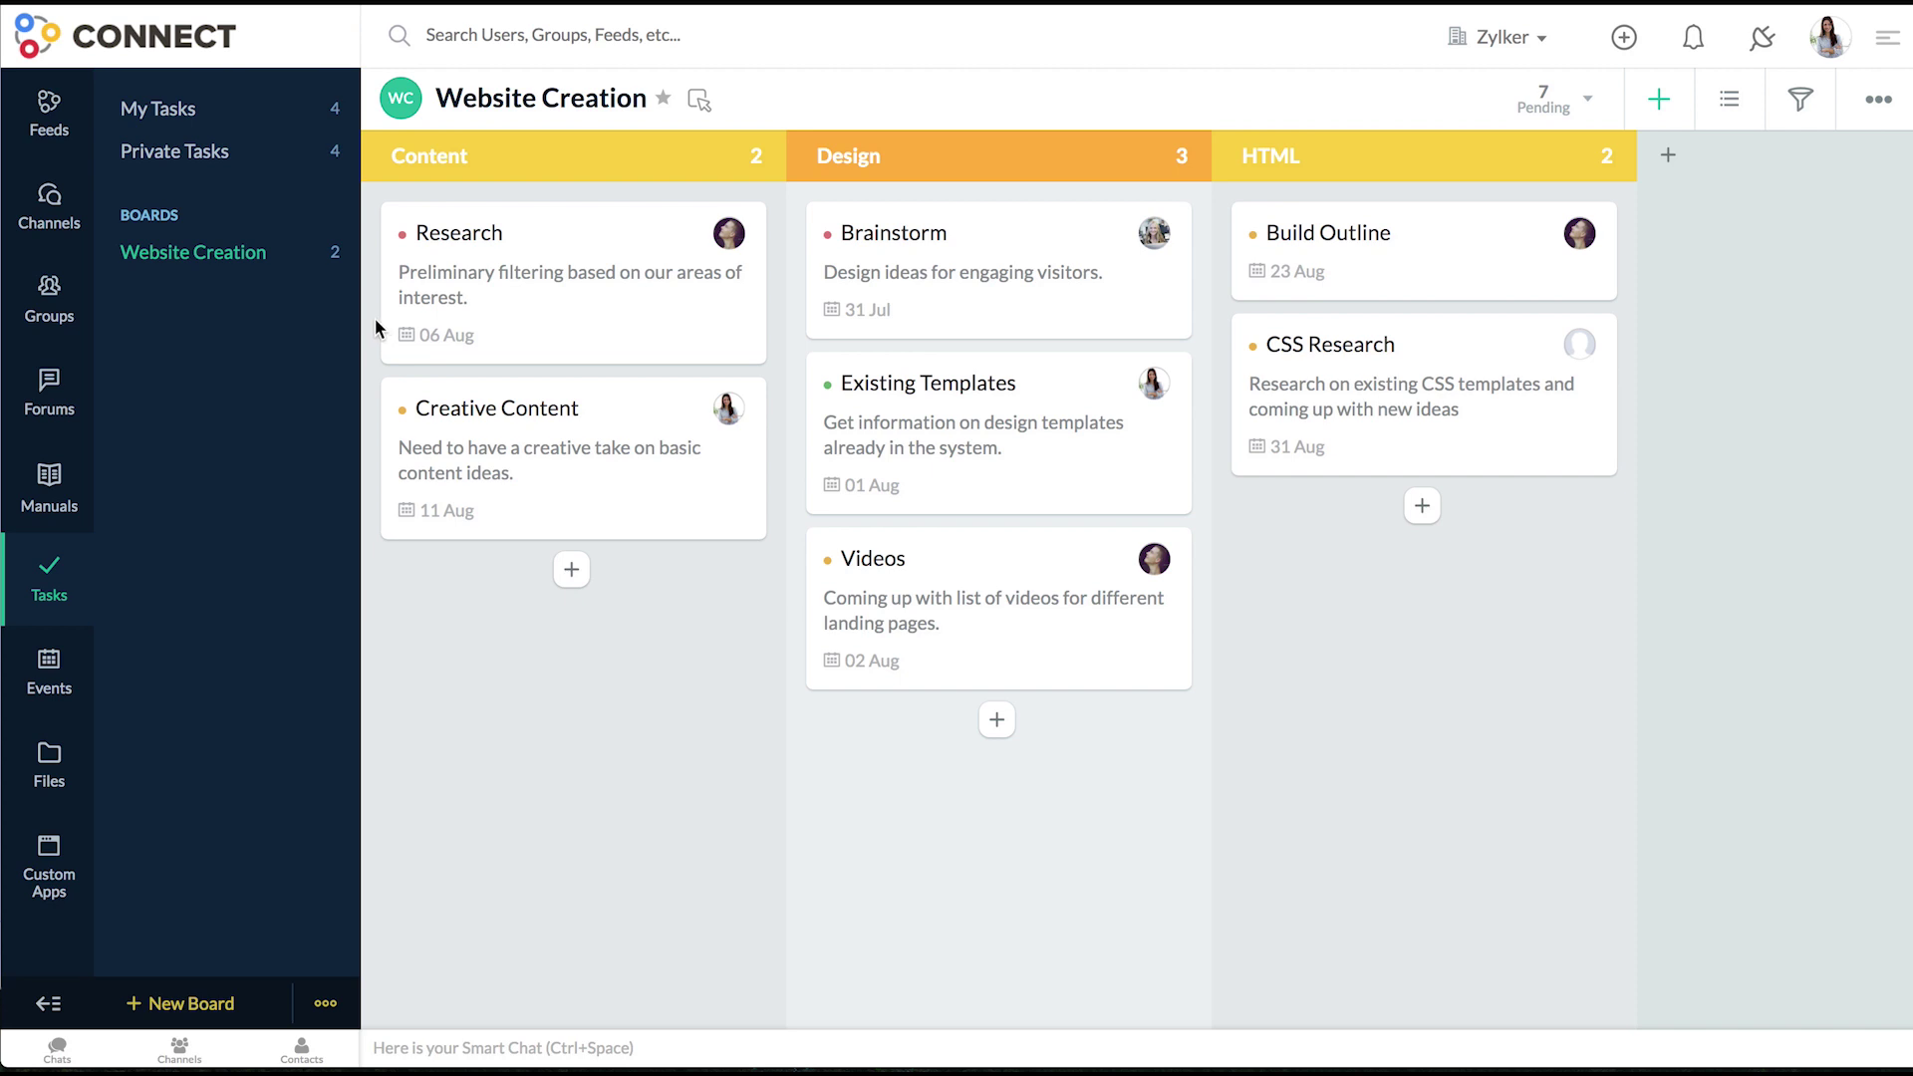
click(203, 157)
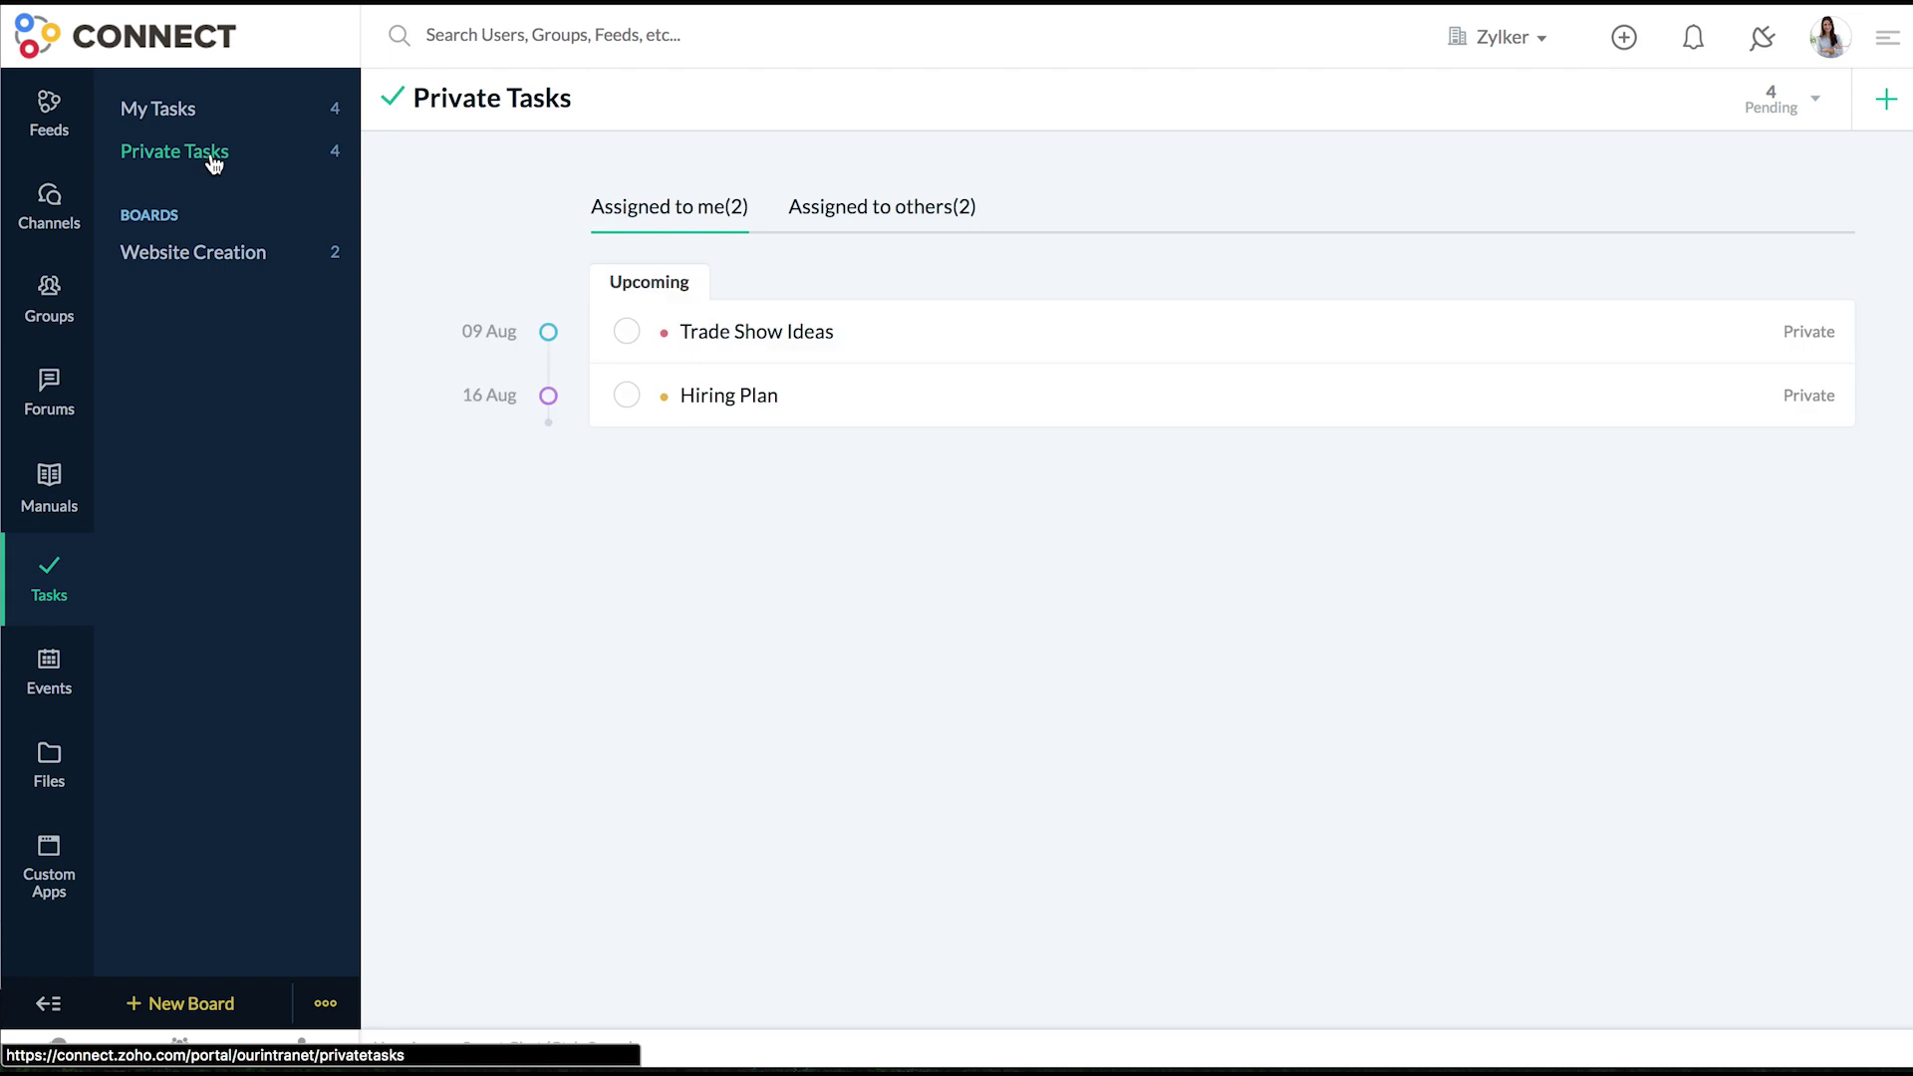
- Create the private task Sales Pitch Ideas, due 28 Jul, assigned to another member
click(1883, 97)
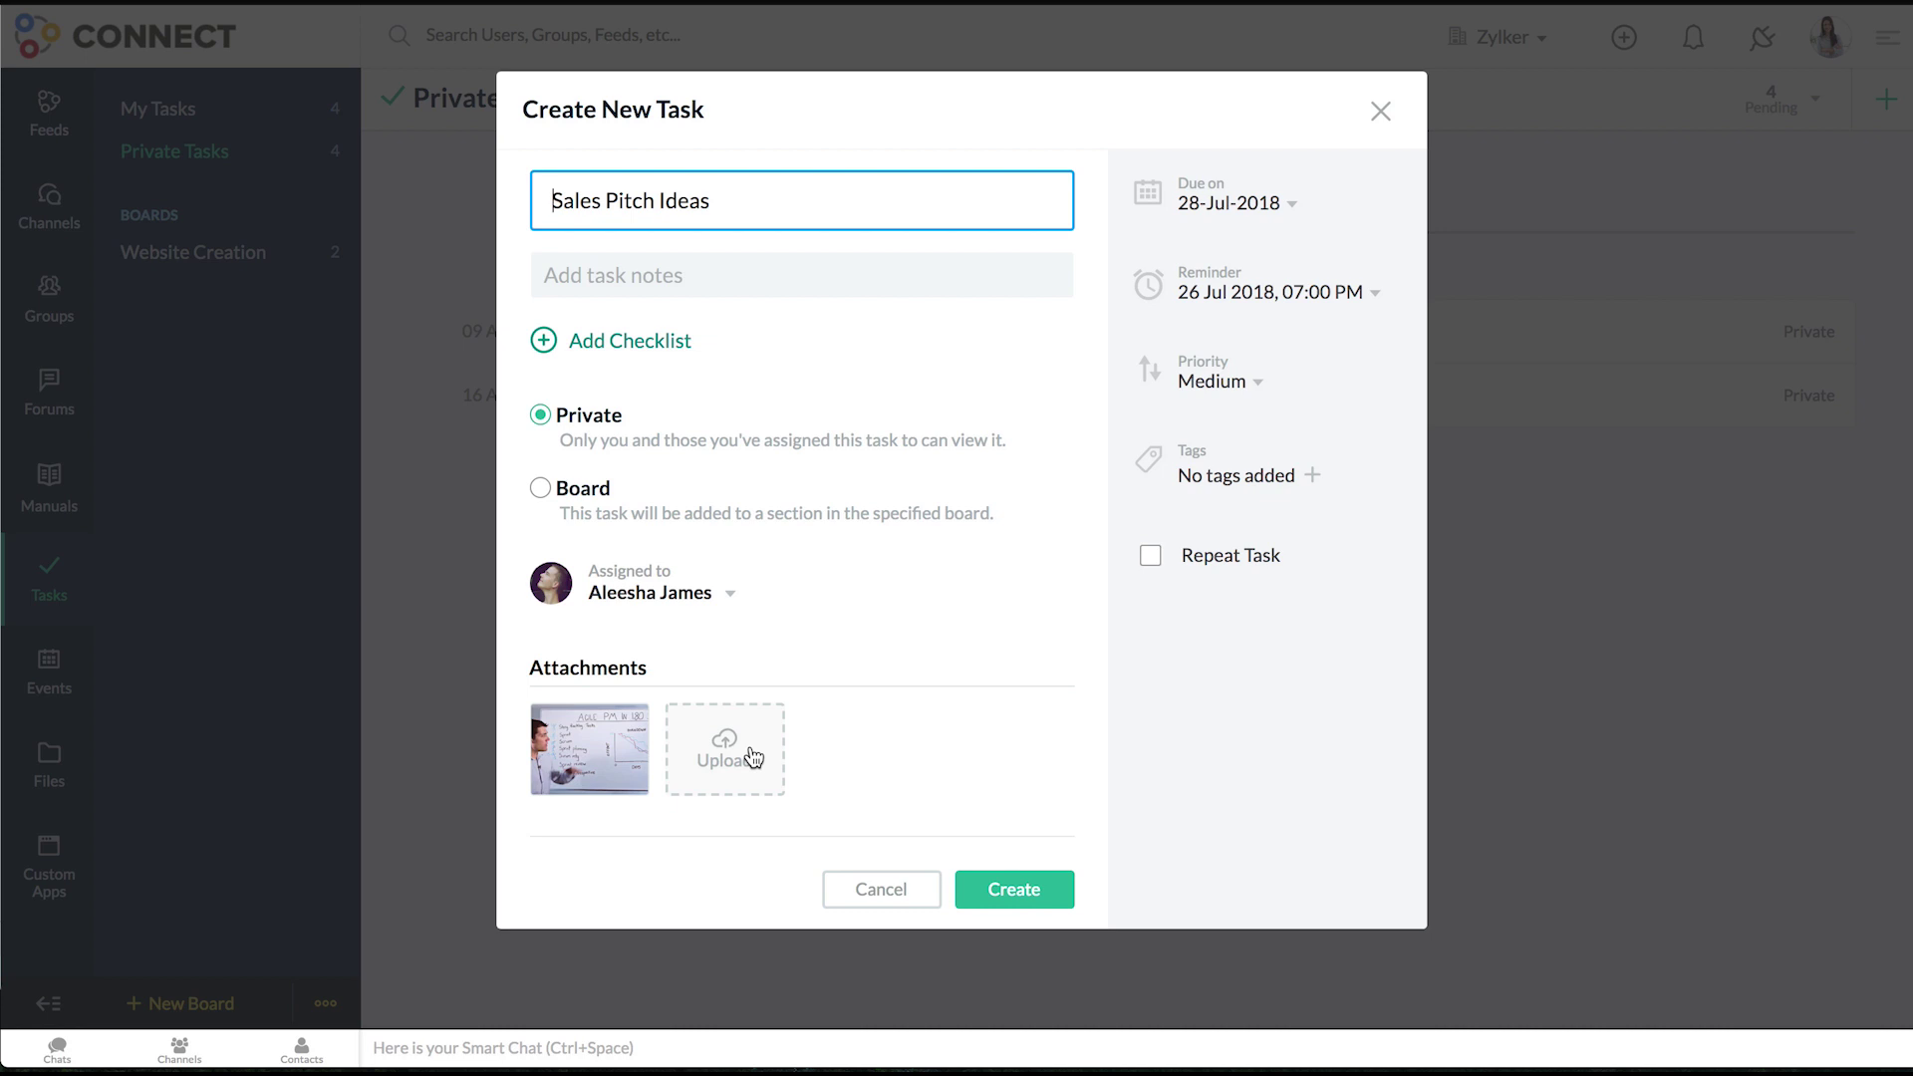
click(706, 594)
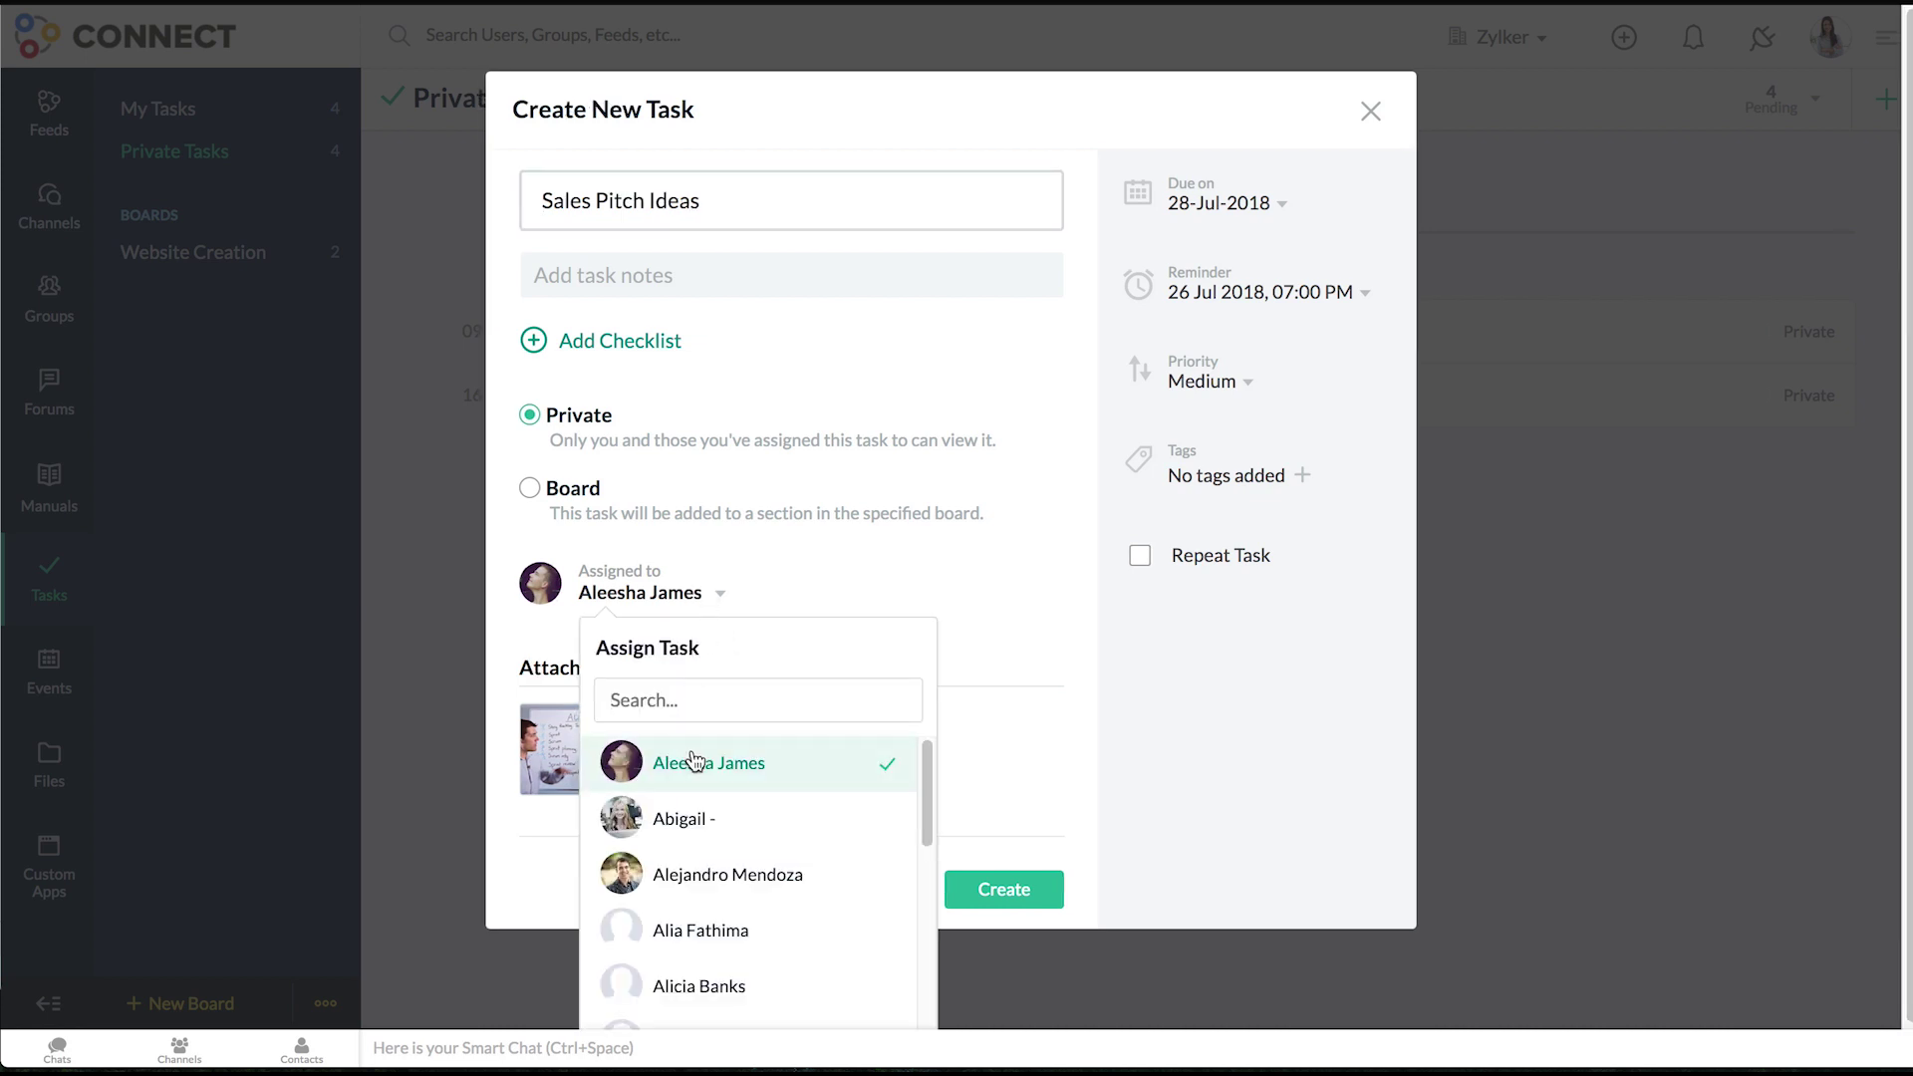
click(695, 765)
click(684, 596)
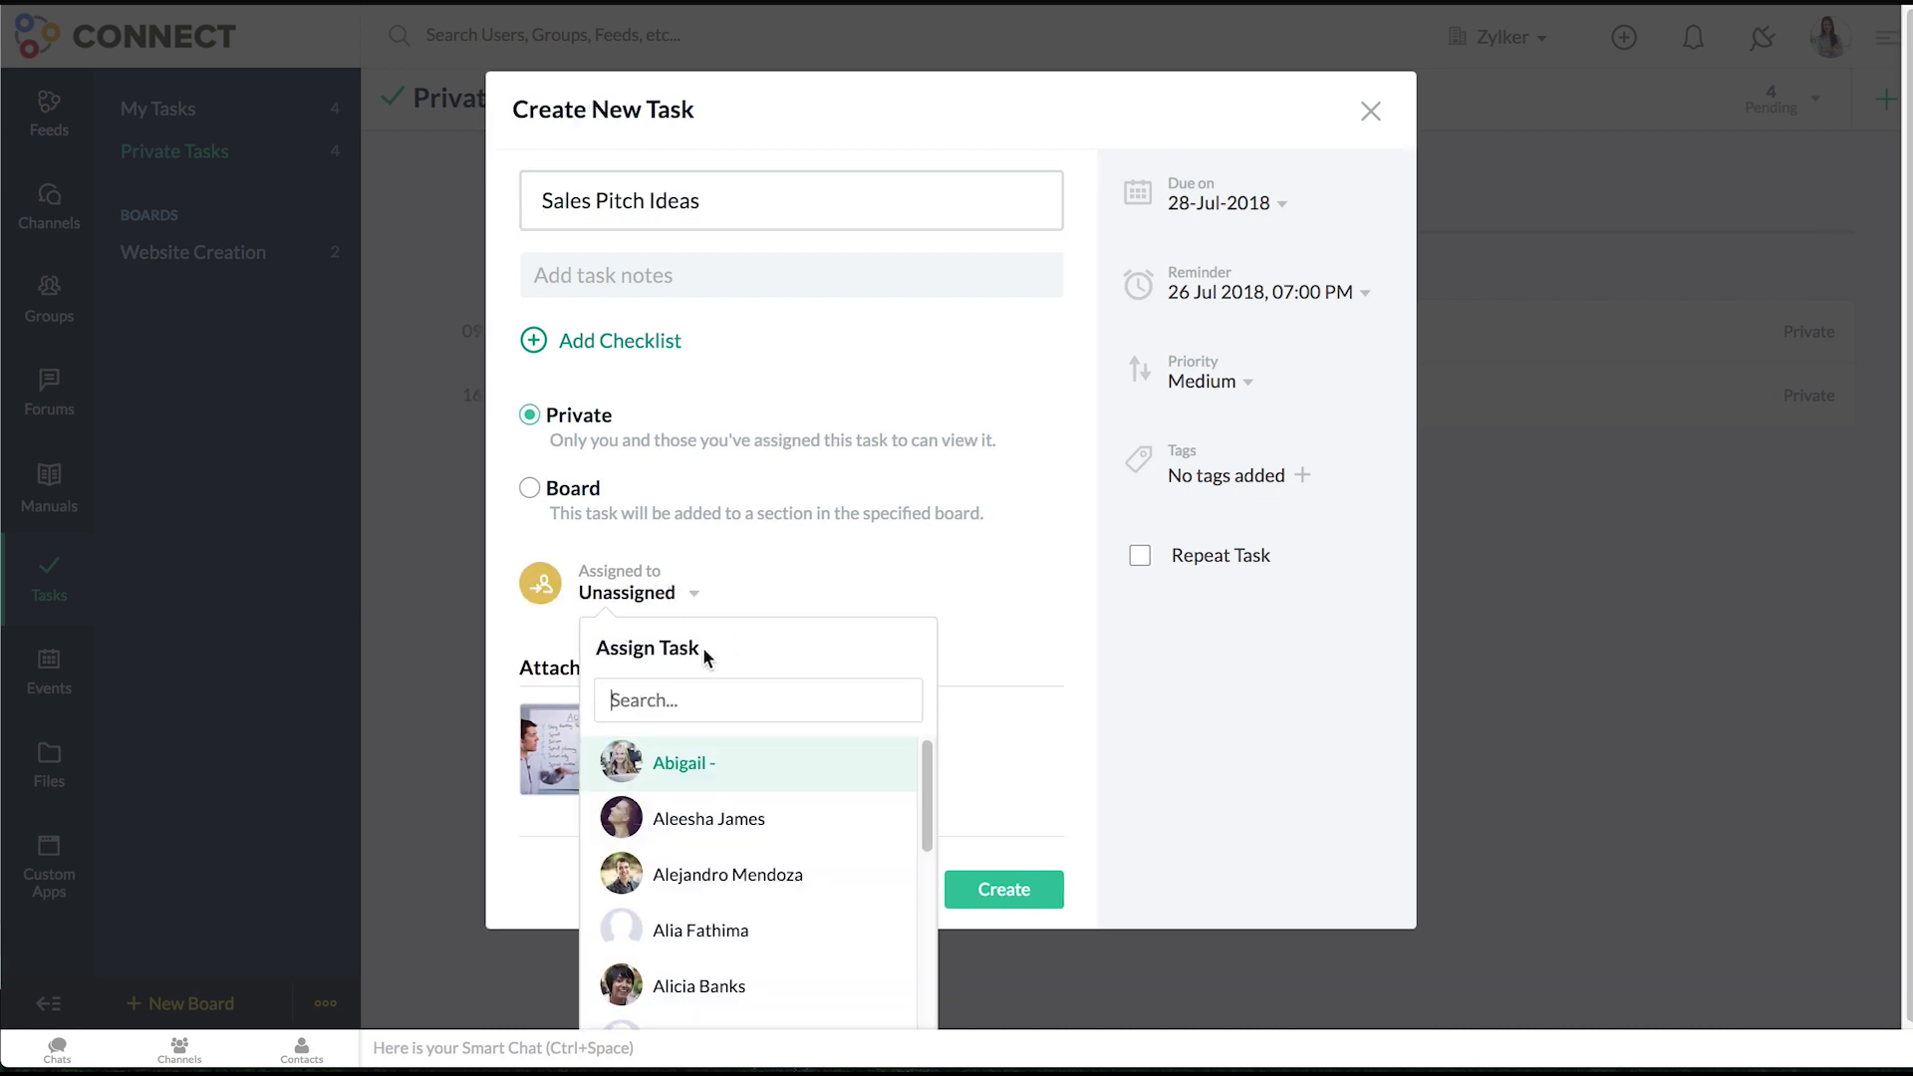
click(690, 769)
click(1006, 892)
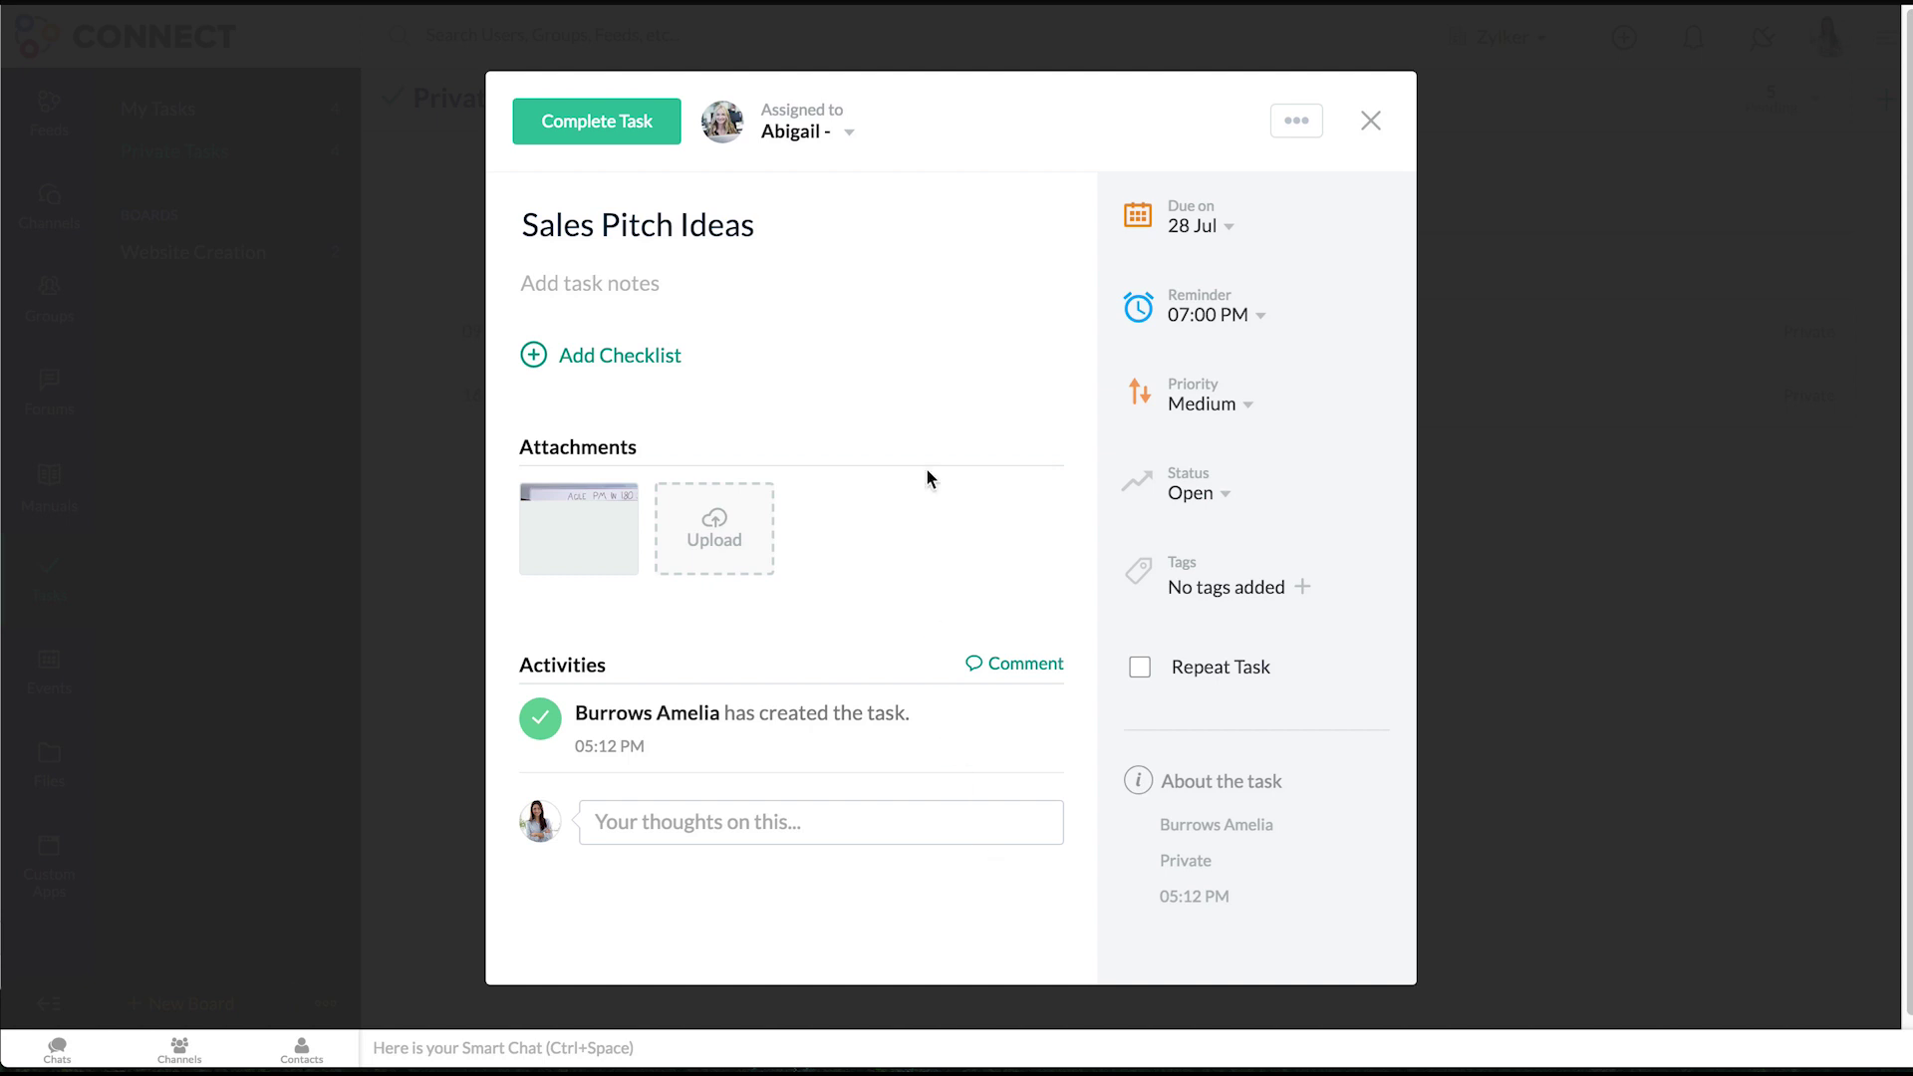
click(1372, 120)
click(855, 211)
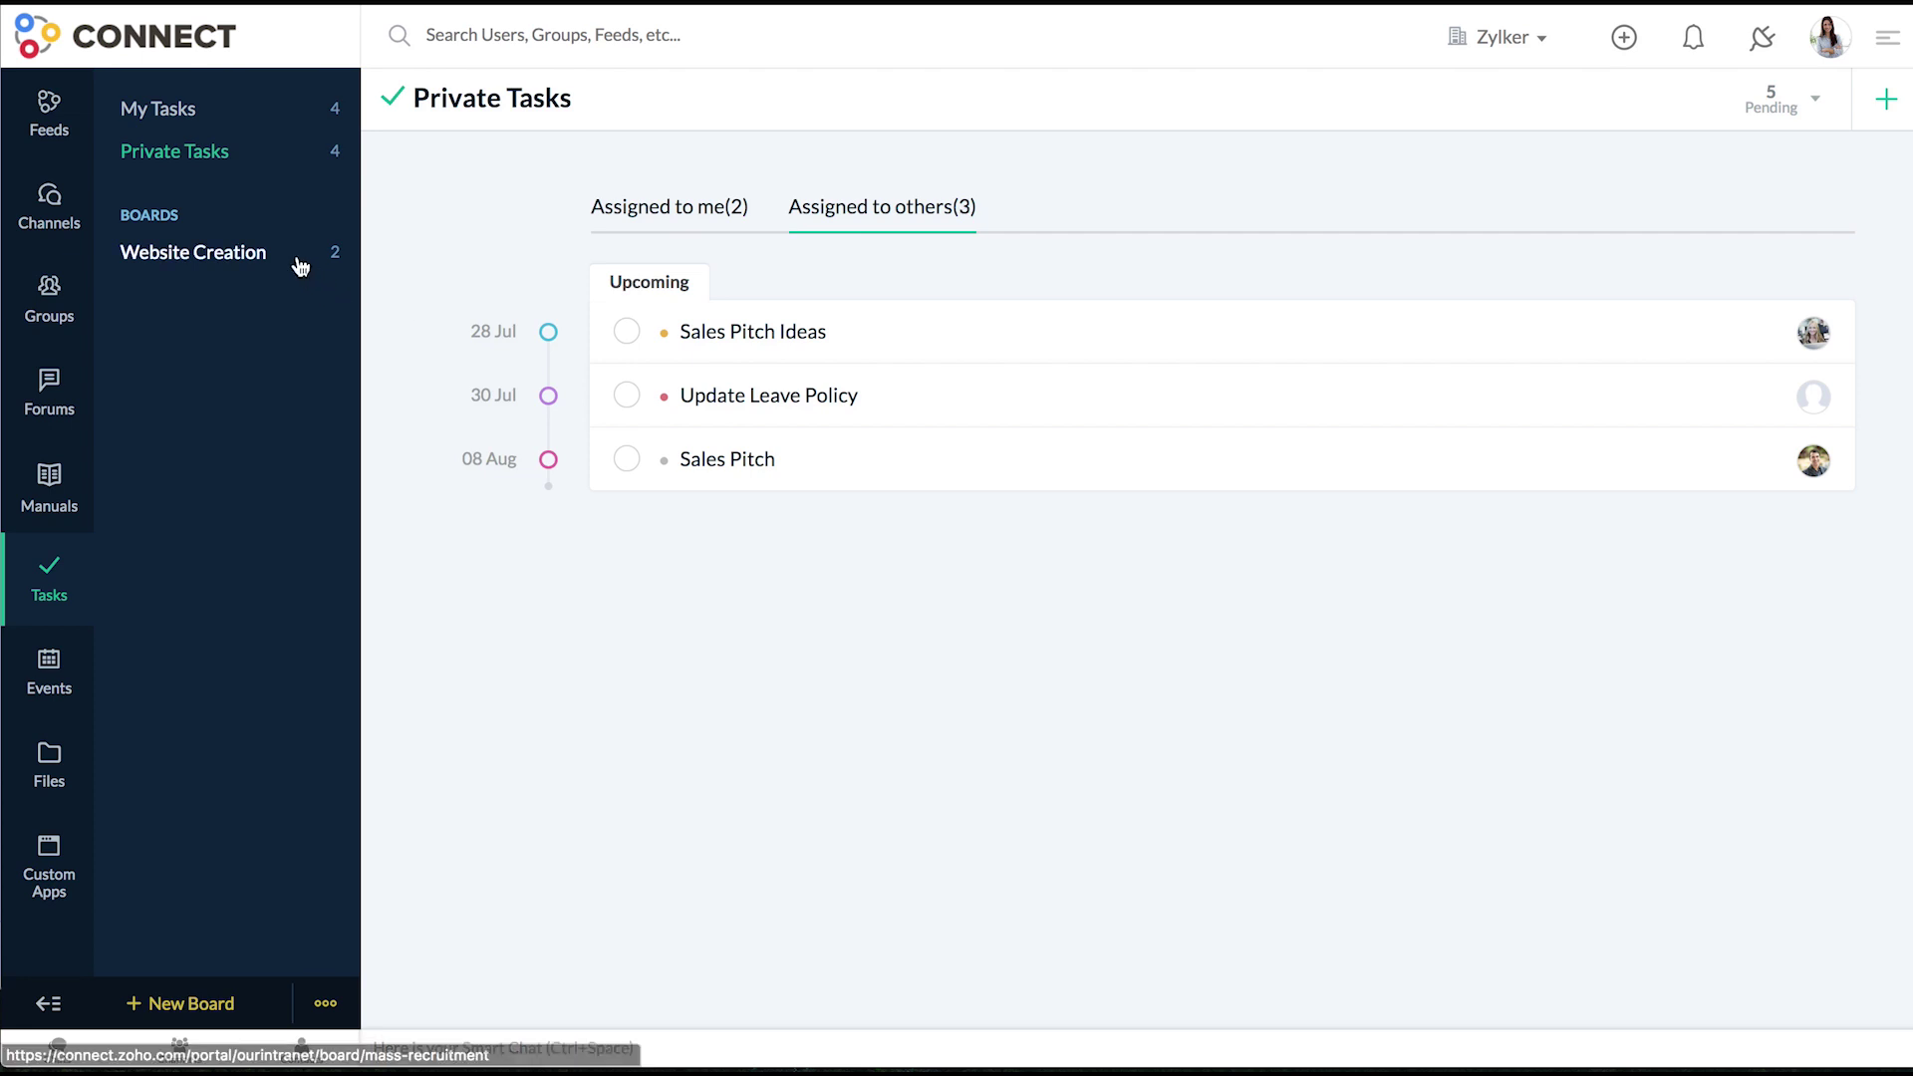
- Show My Tasks in Calendar View
click(189, 110)
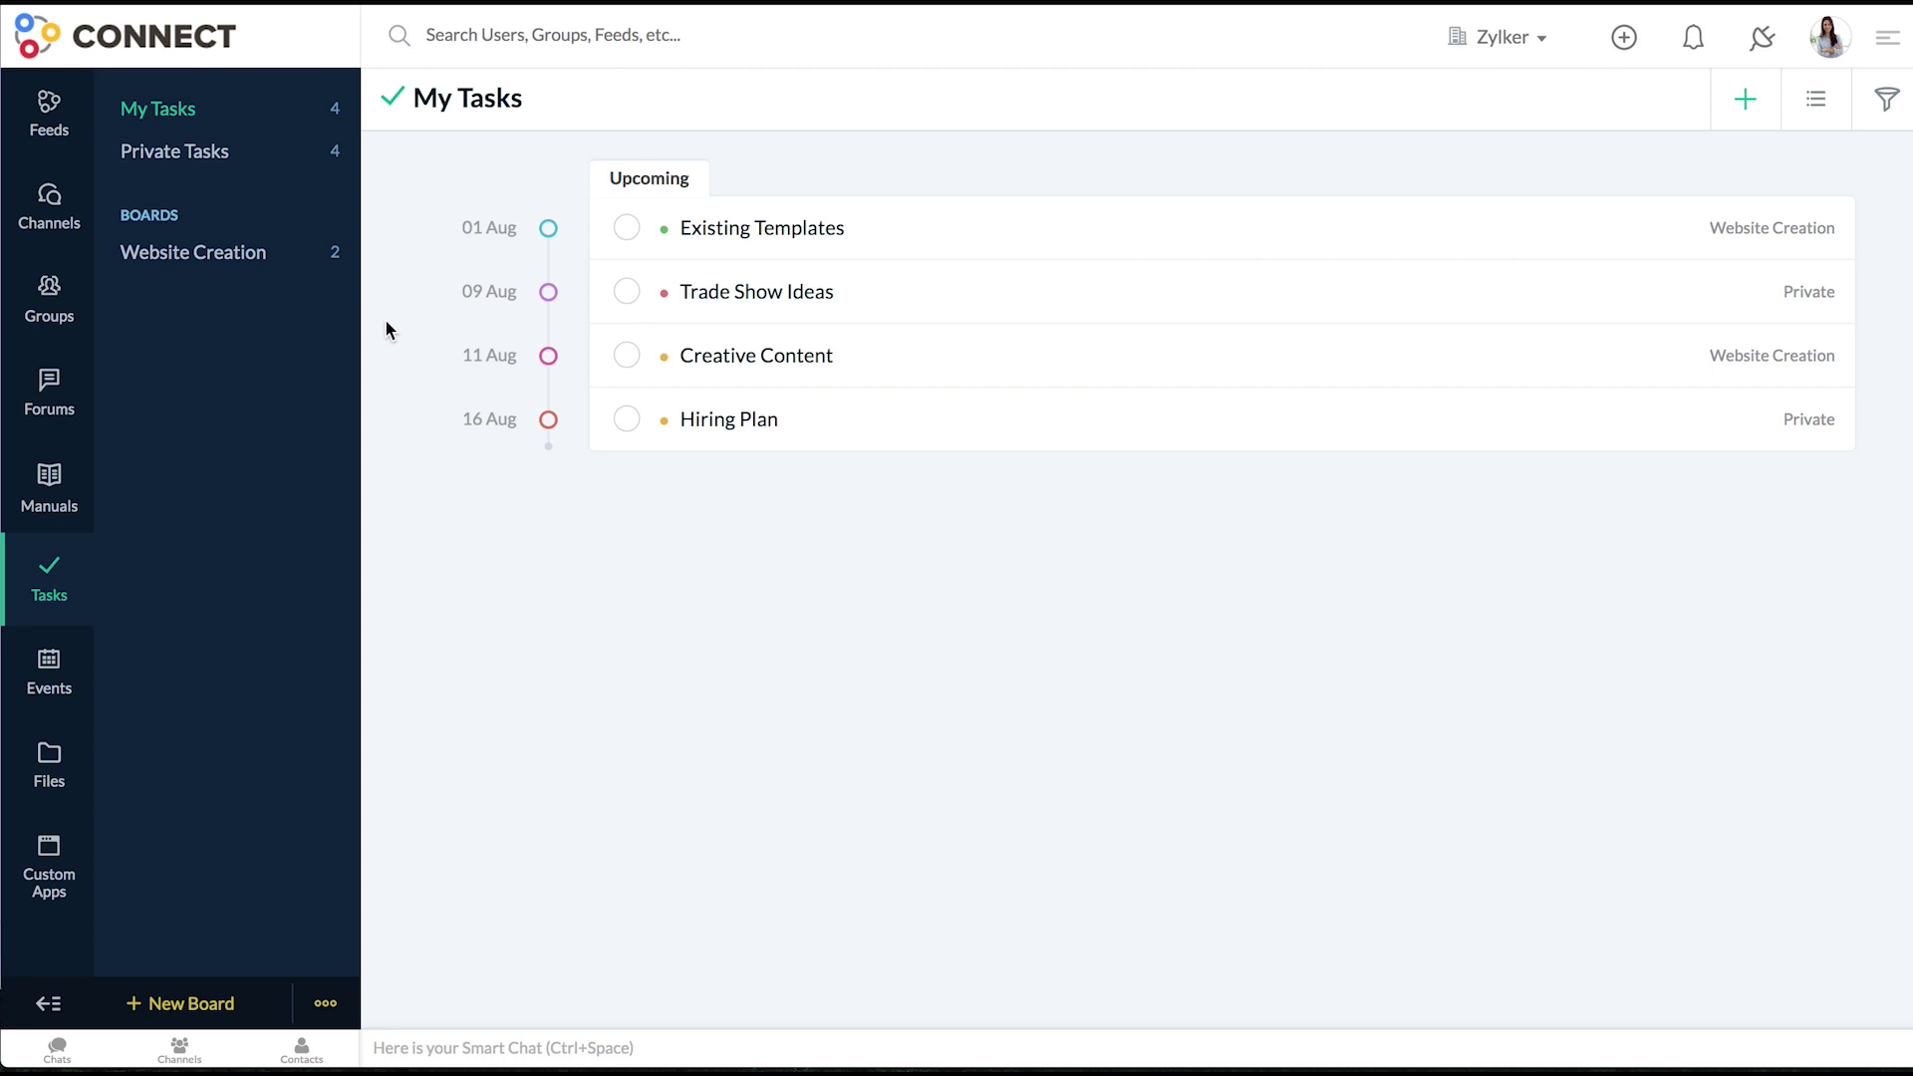
click(1836, 116)
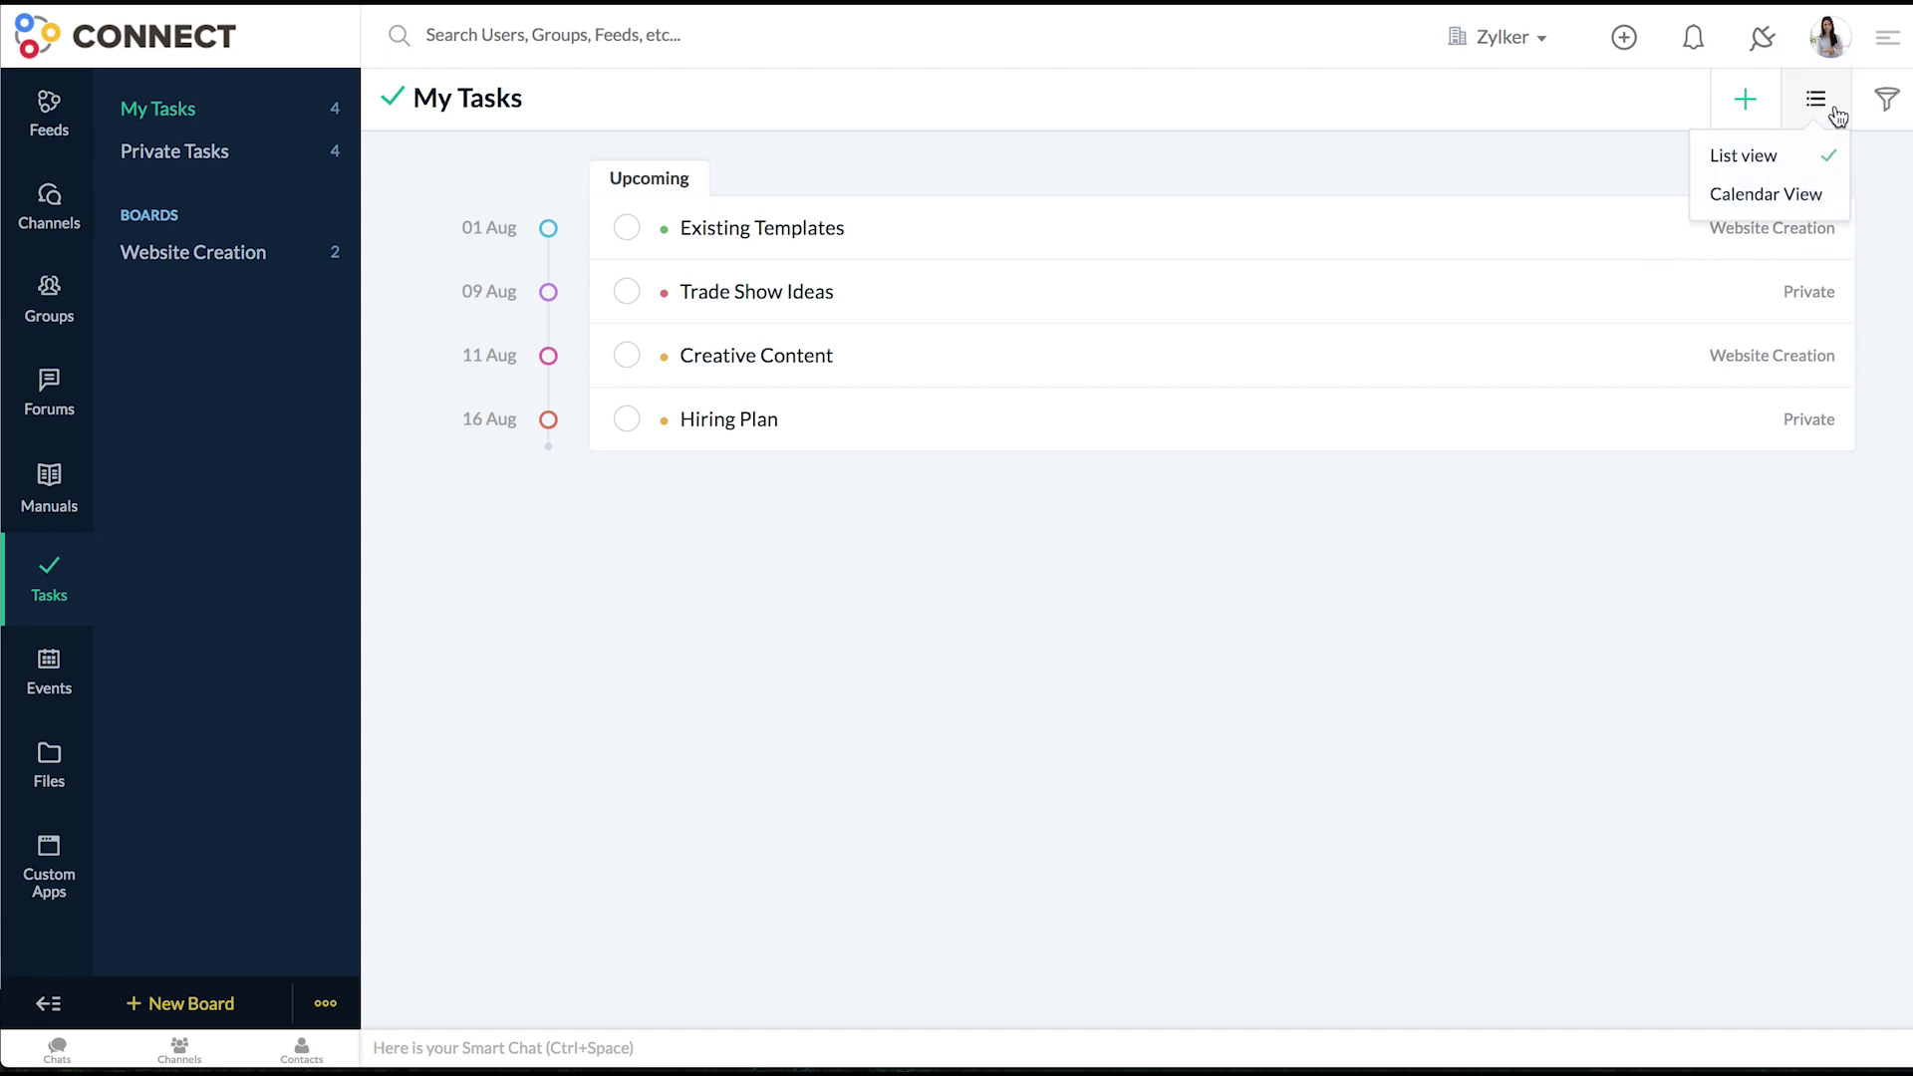
click(1801, 200)
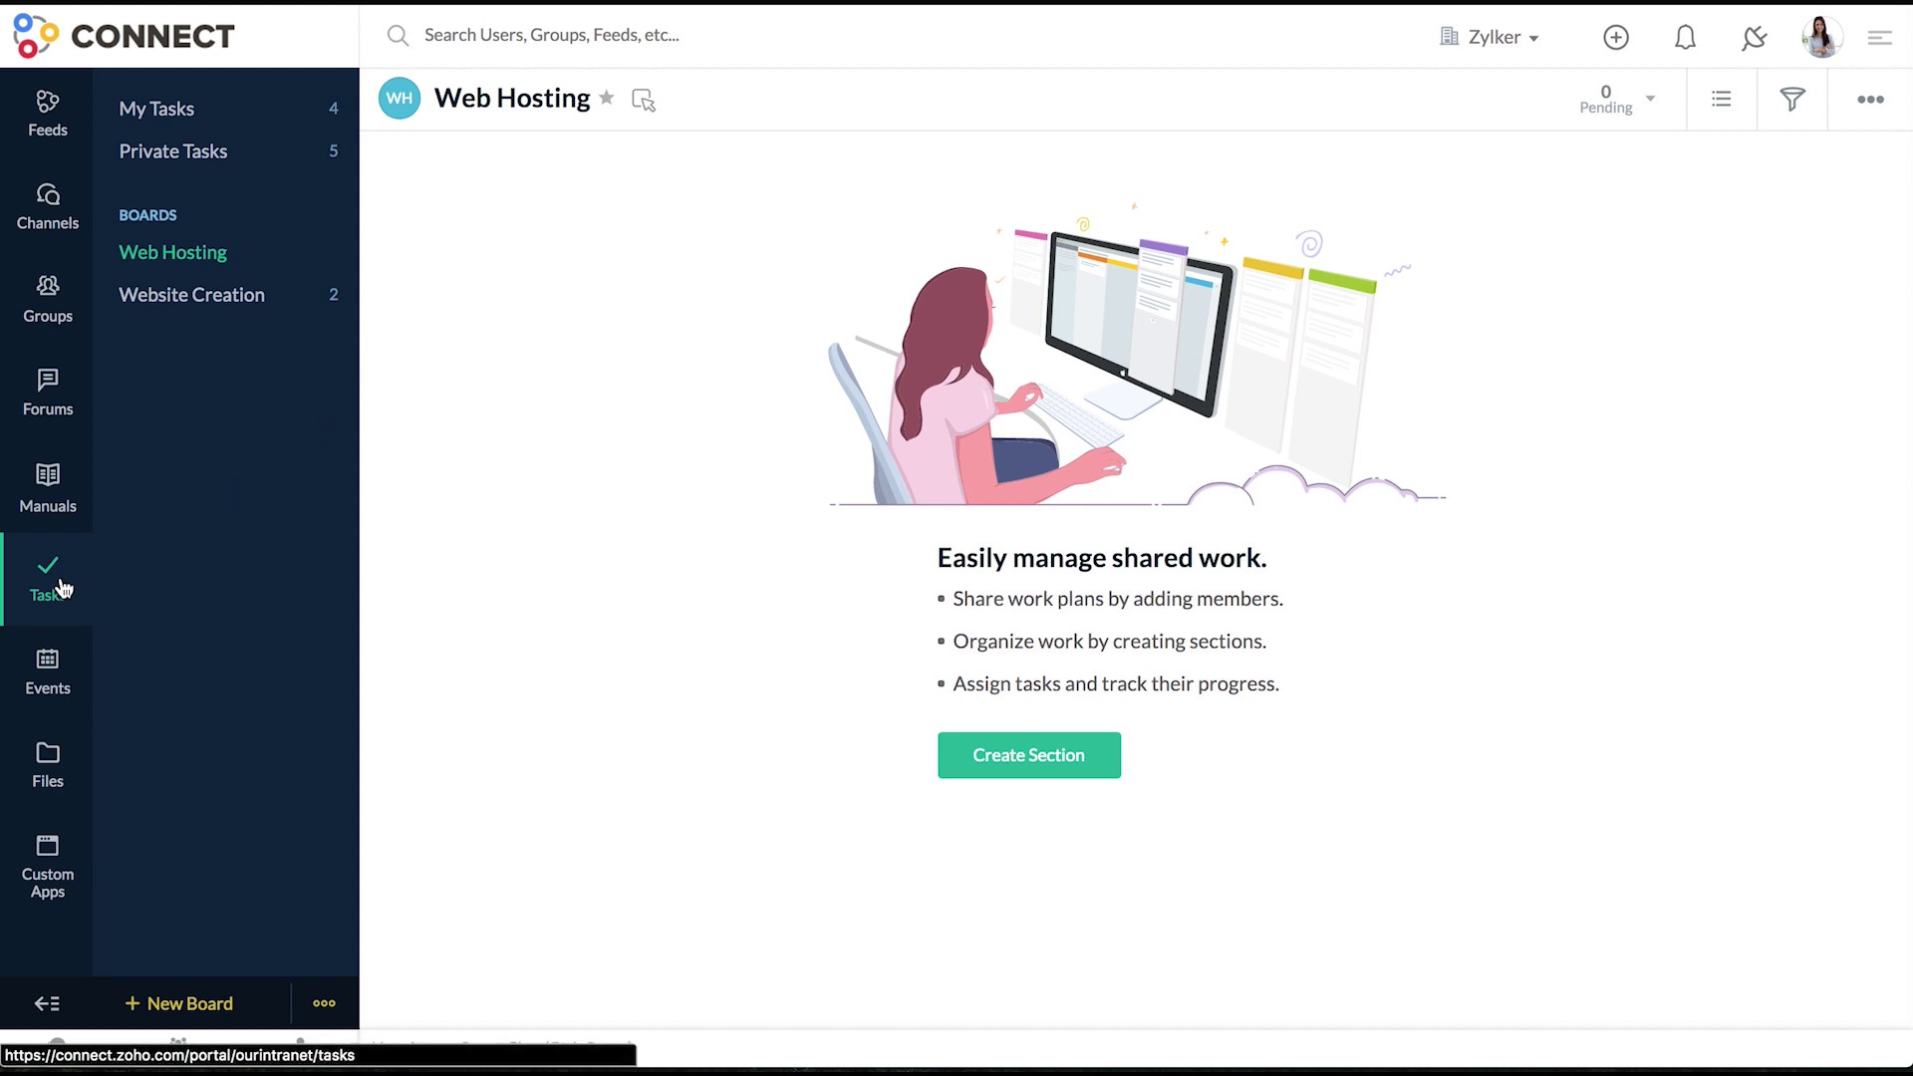
- Add a first section named seo to the Web Hosting board
click(130, 1006)
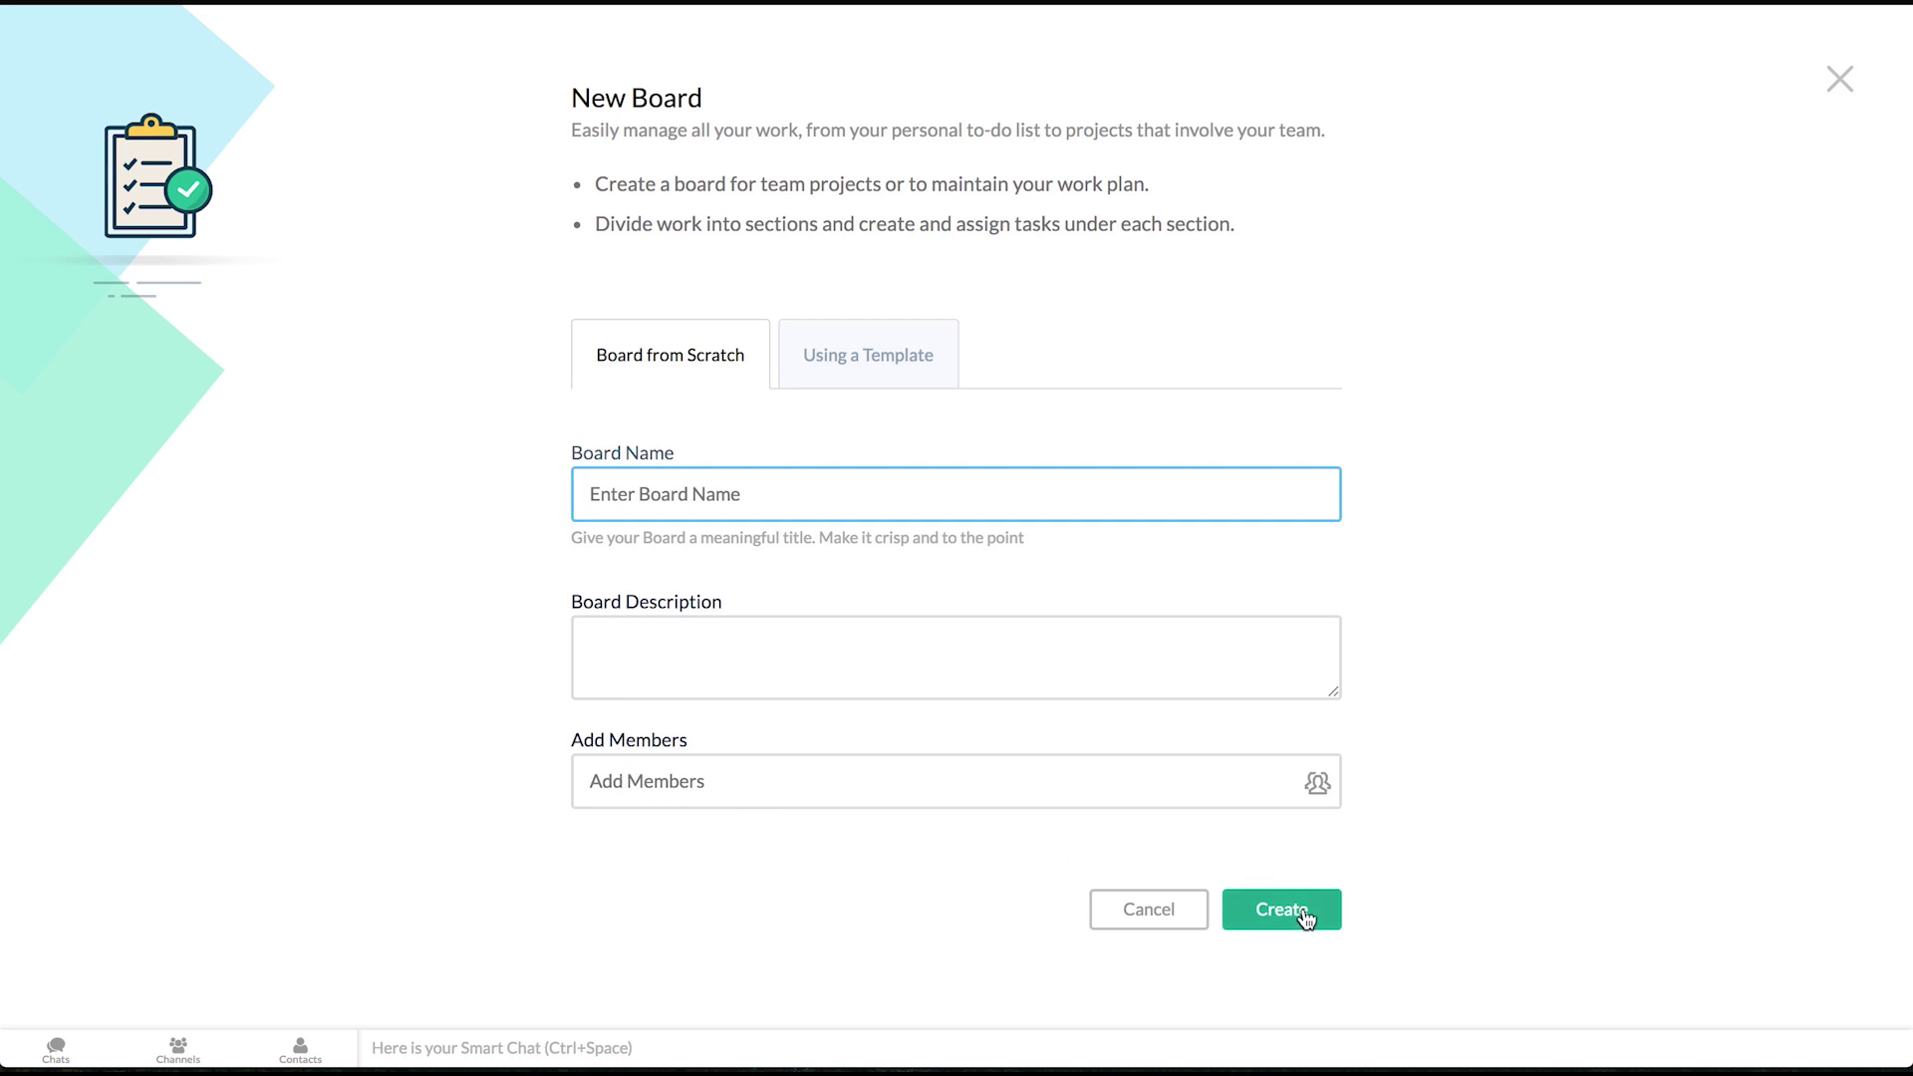
click(1836, 80)
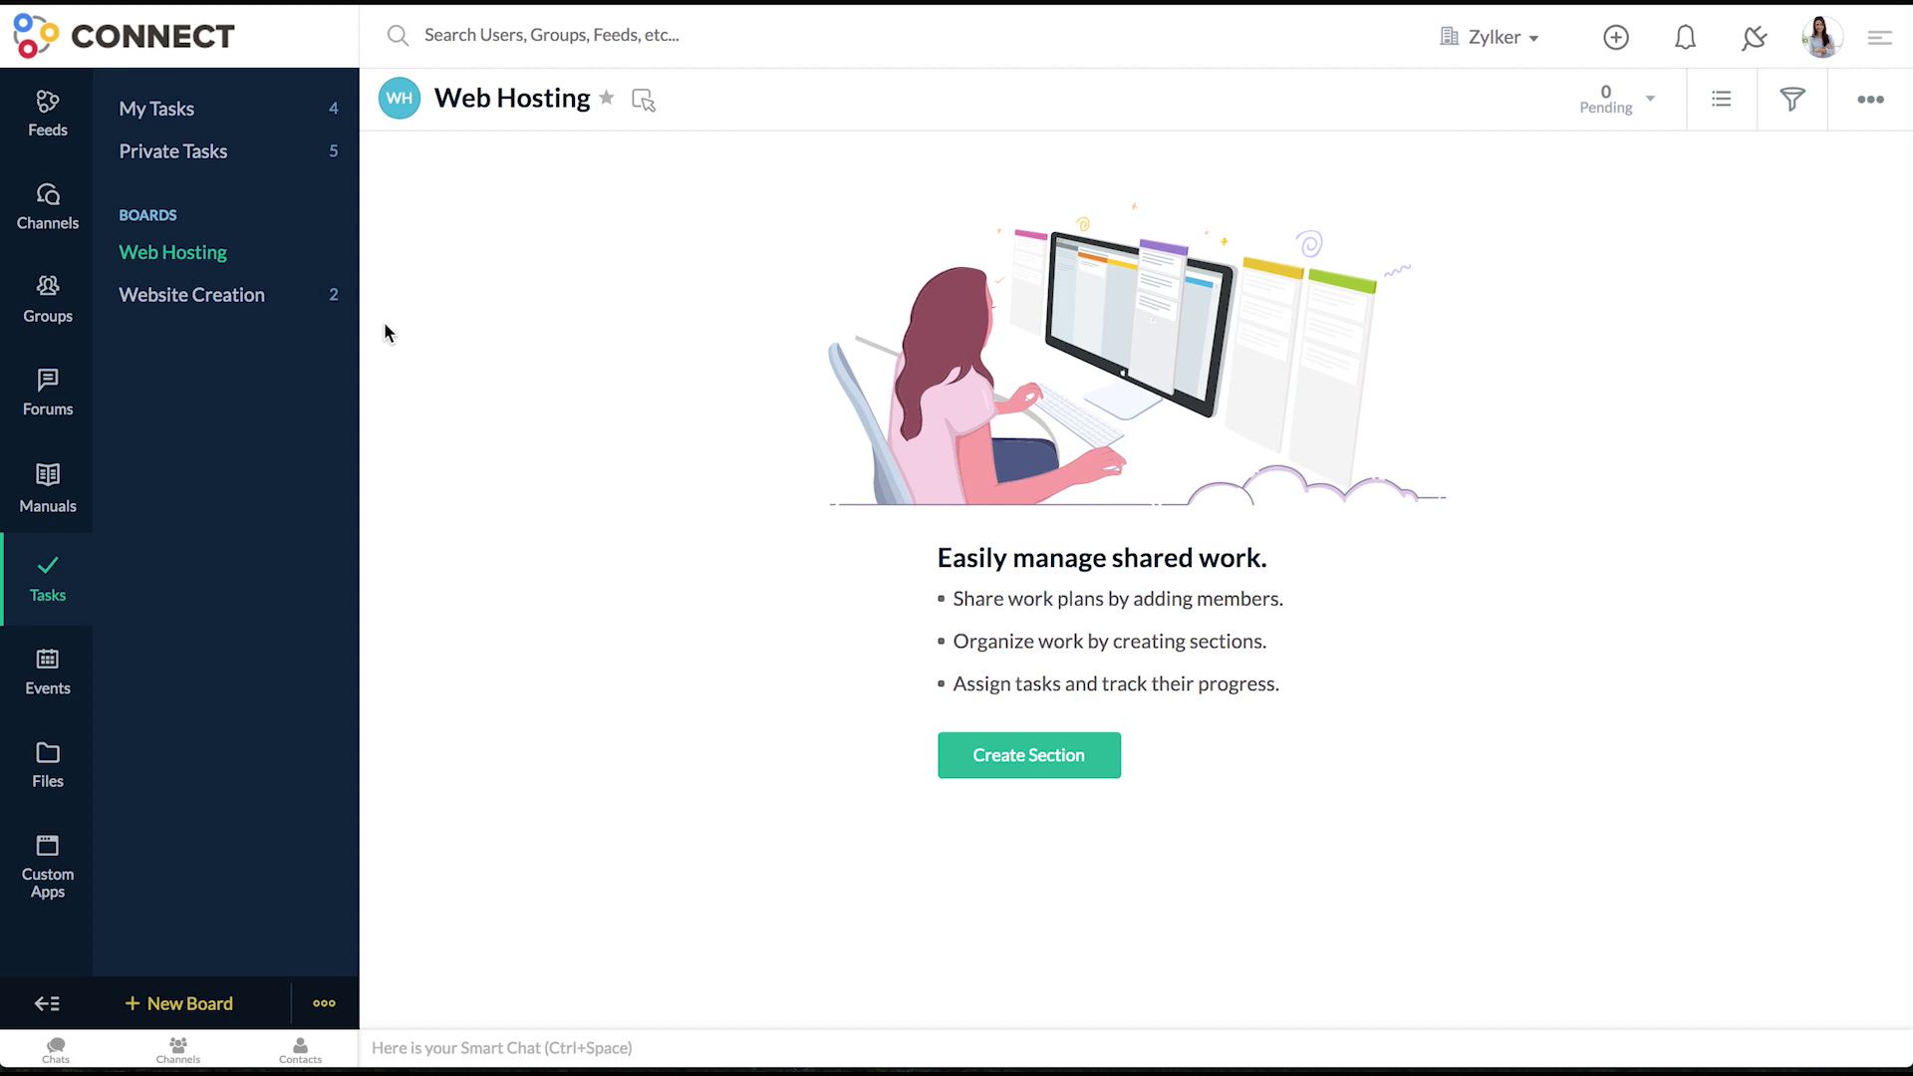
click(941, 760)
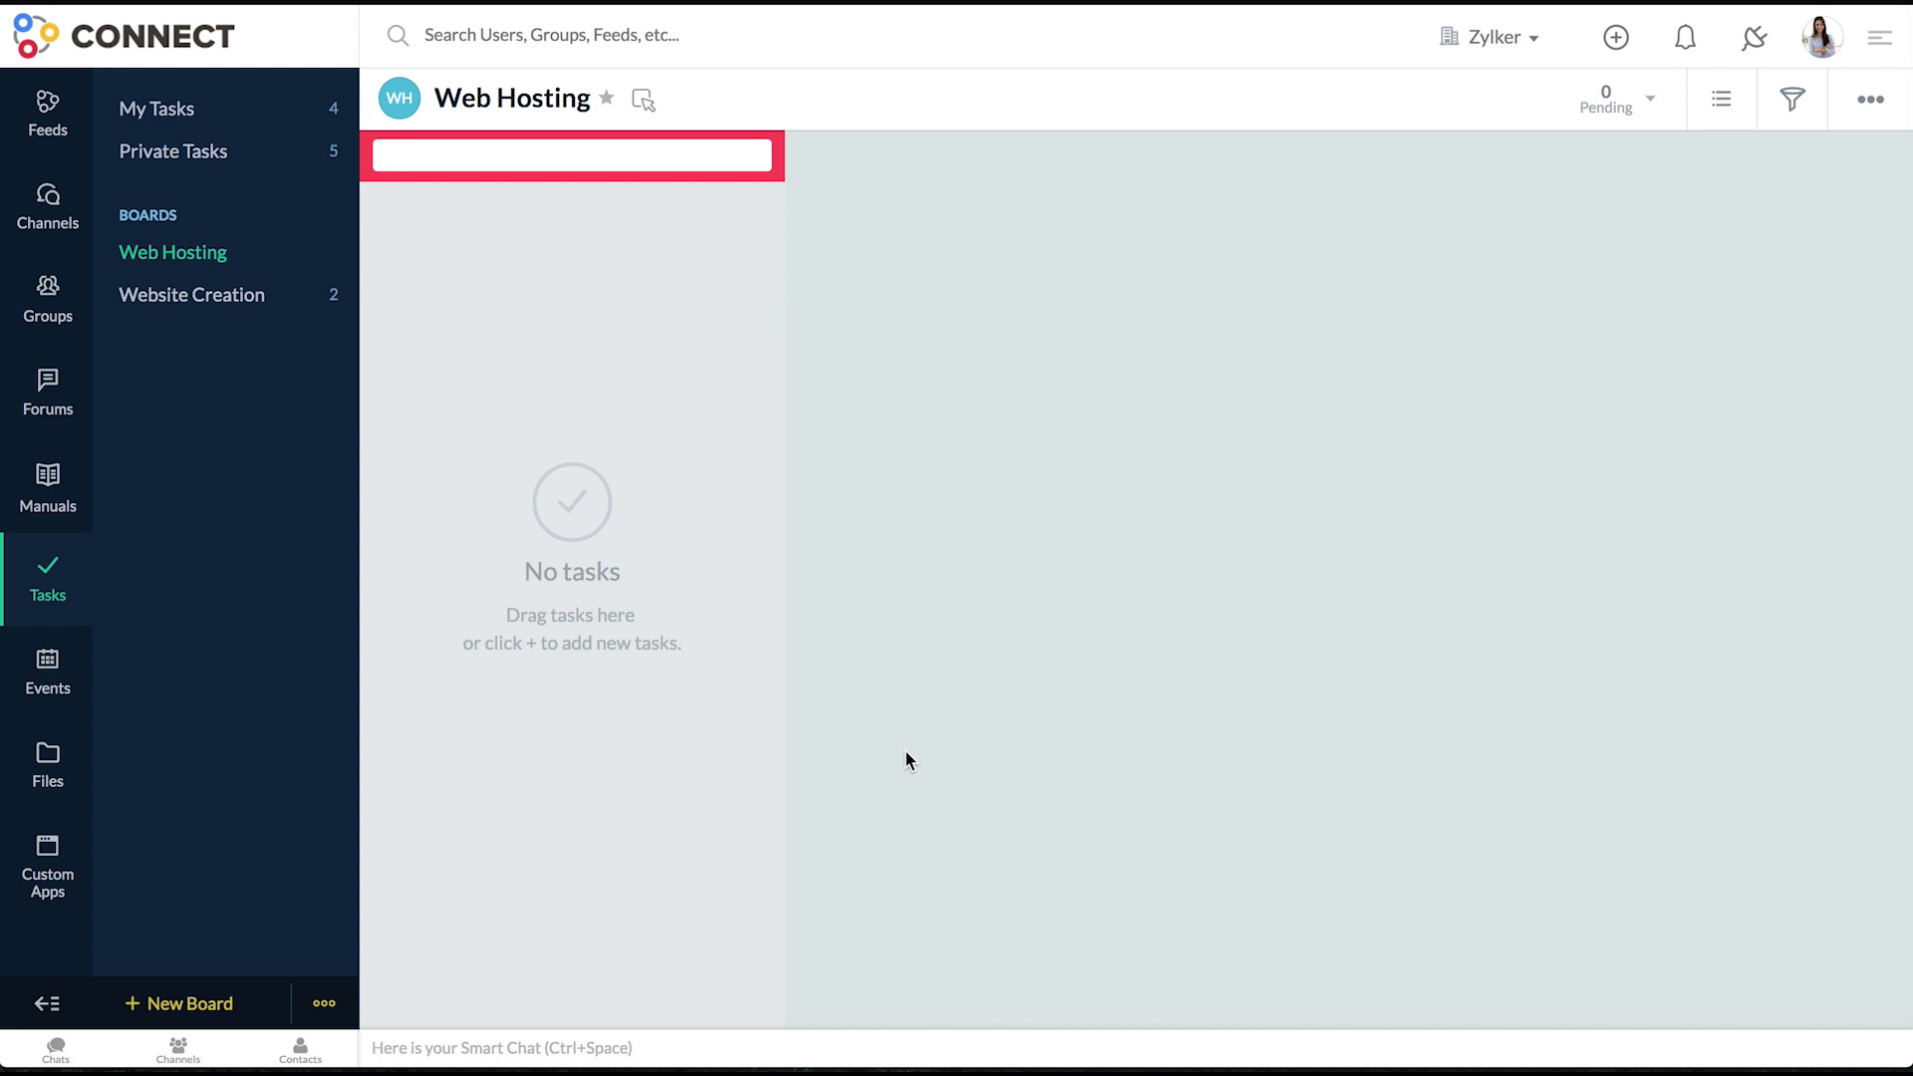
text(seo)
key(Return)
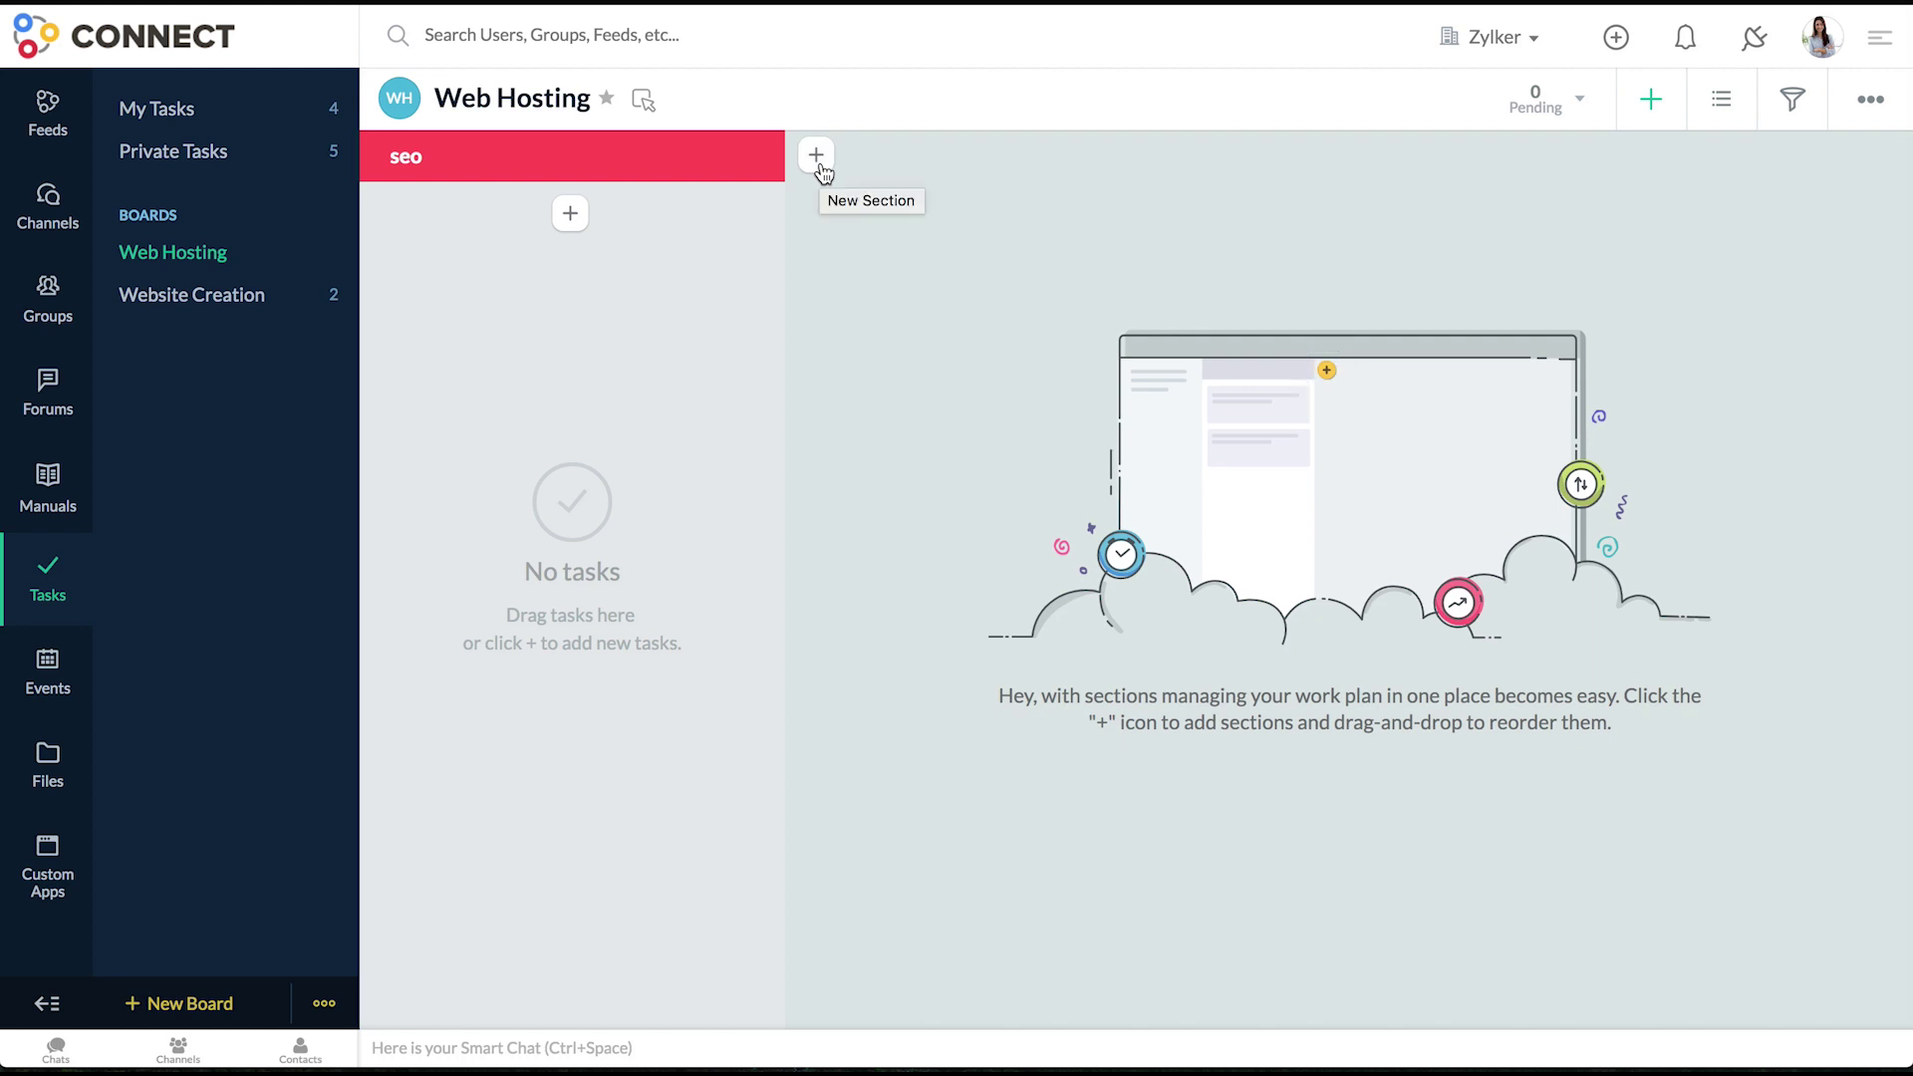
- Add a second section named content to Web Hosting, then open Website Creation
click(817, 161)
text(content)
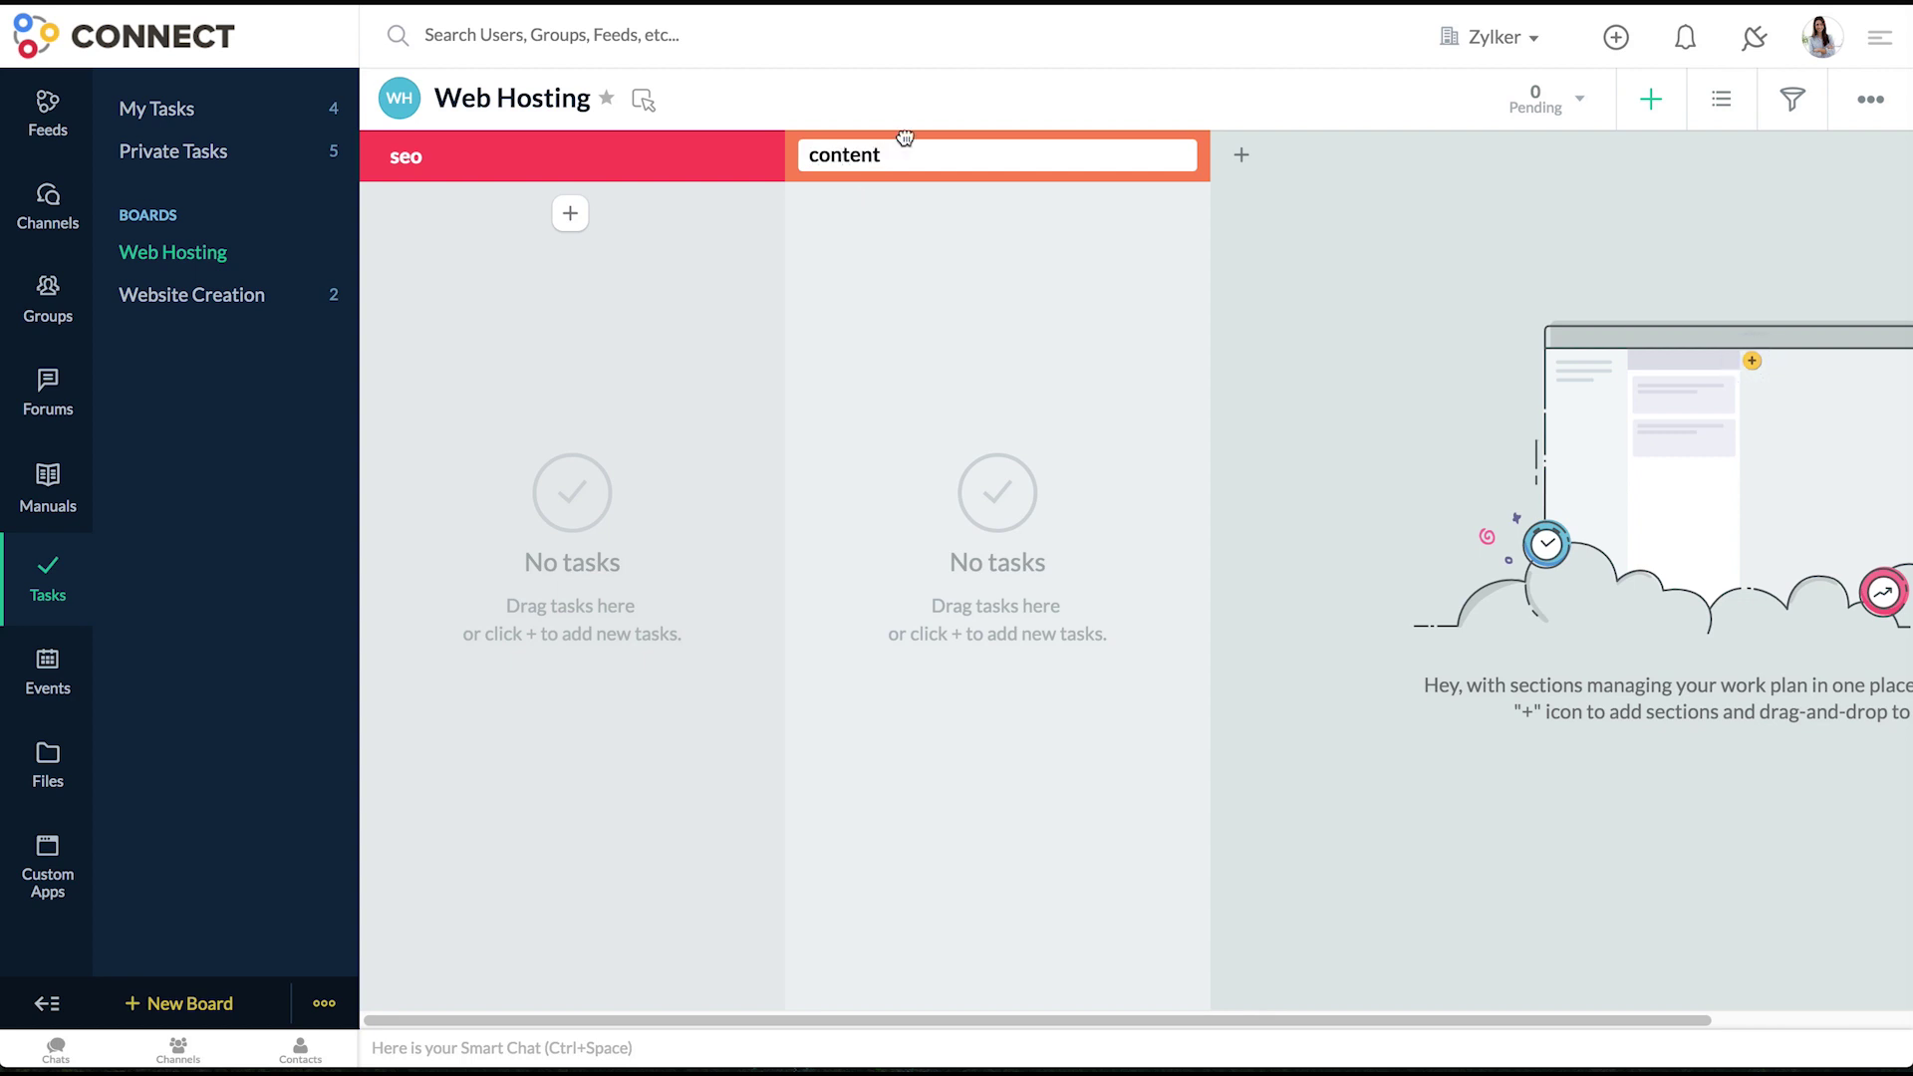
key(Return)
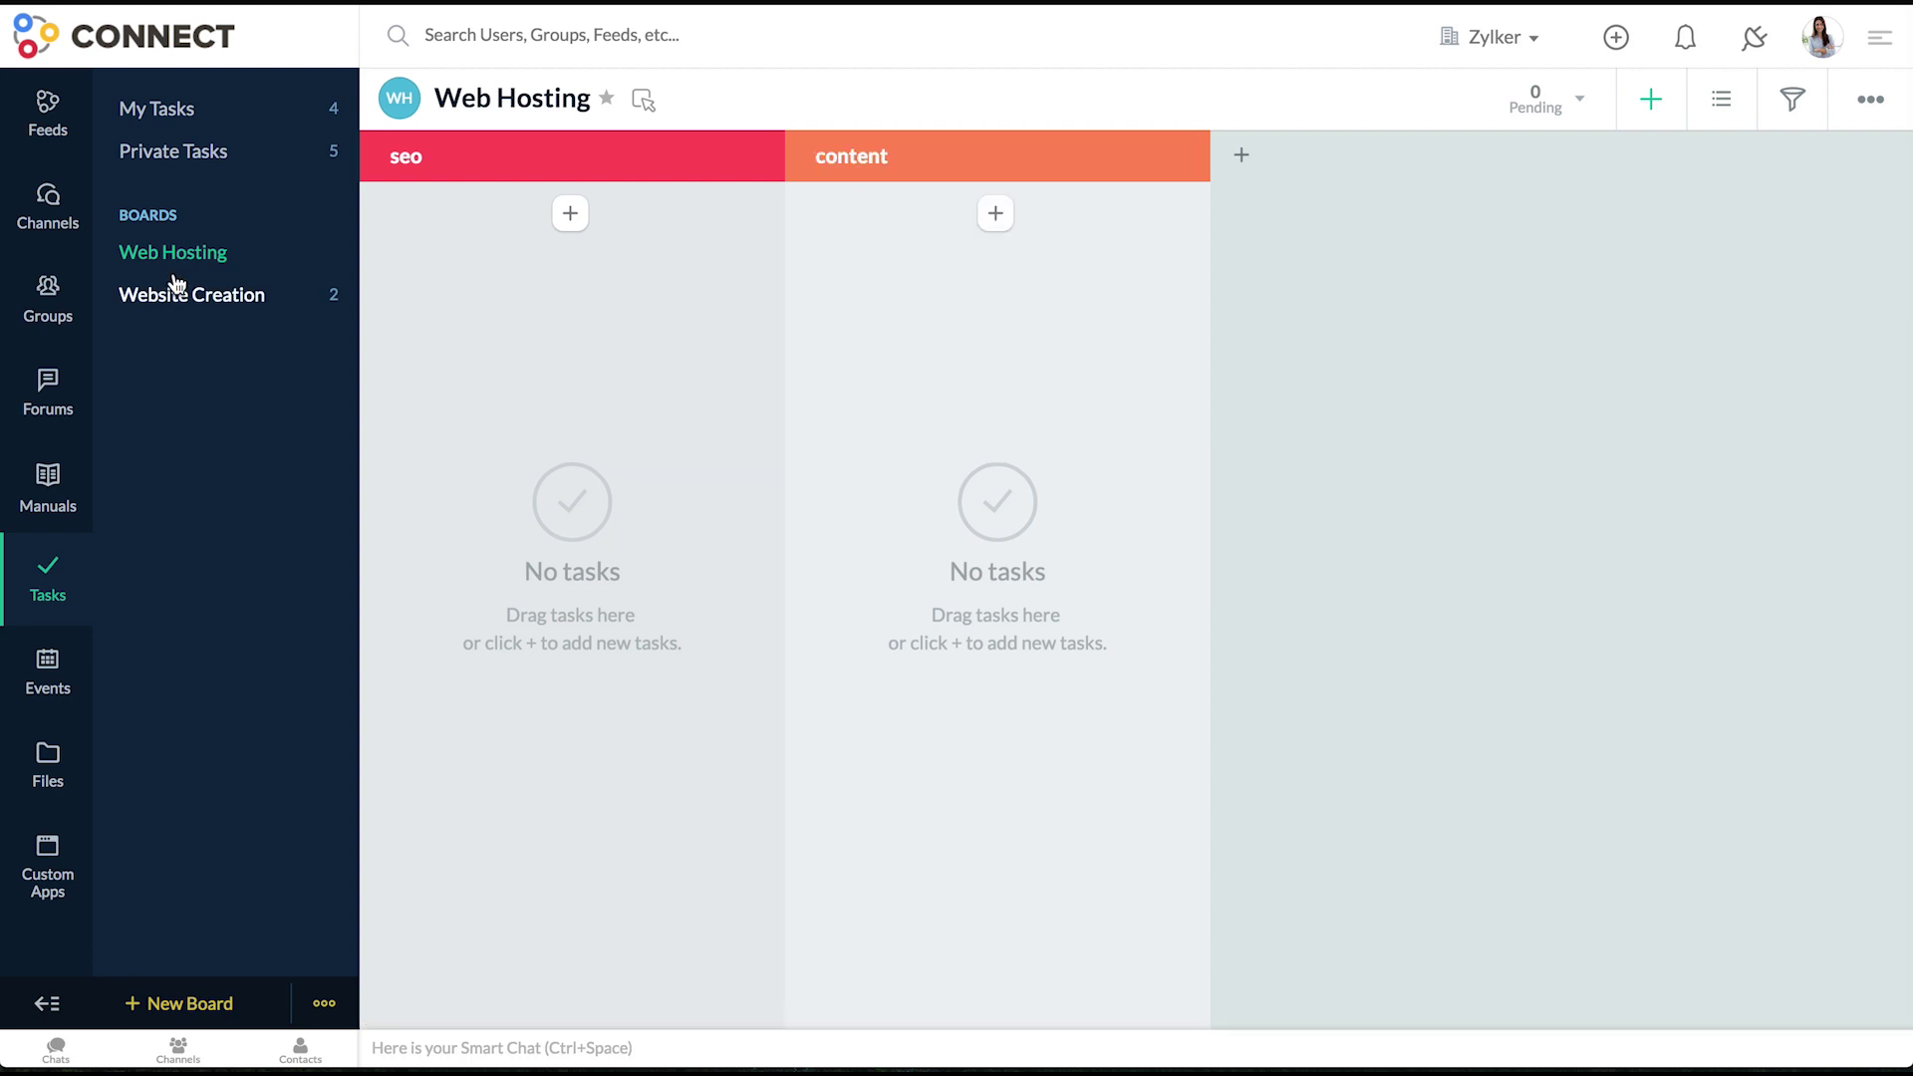
click(165, 296)
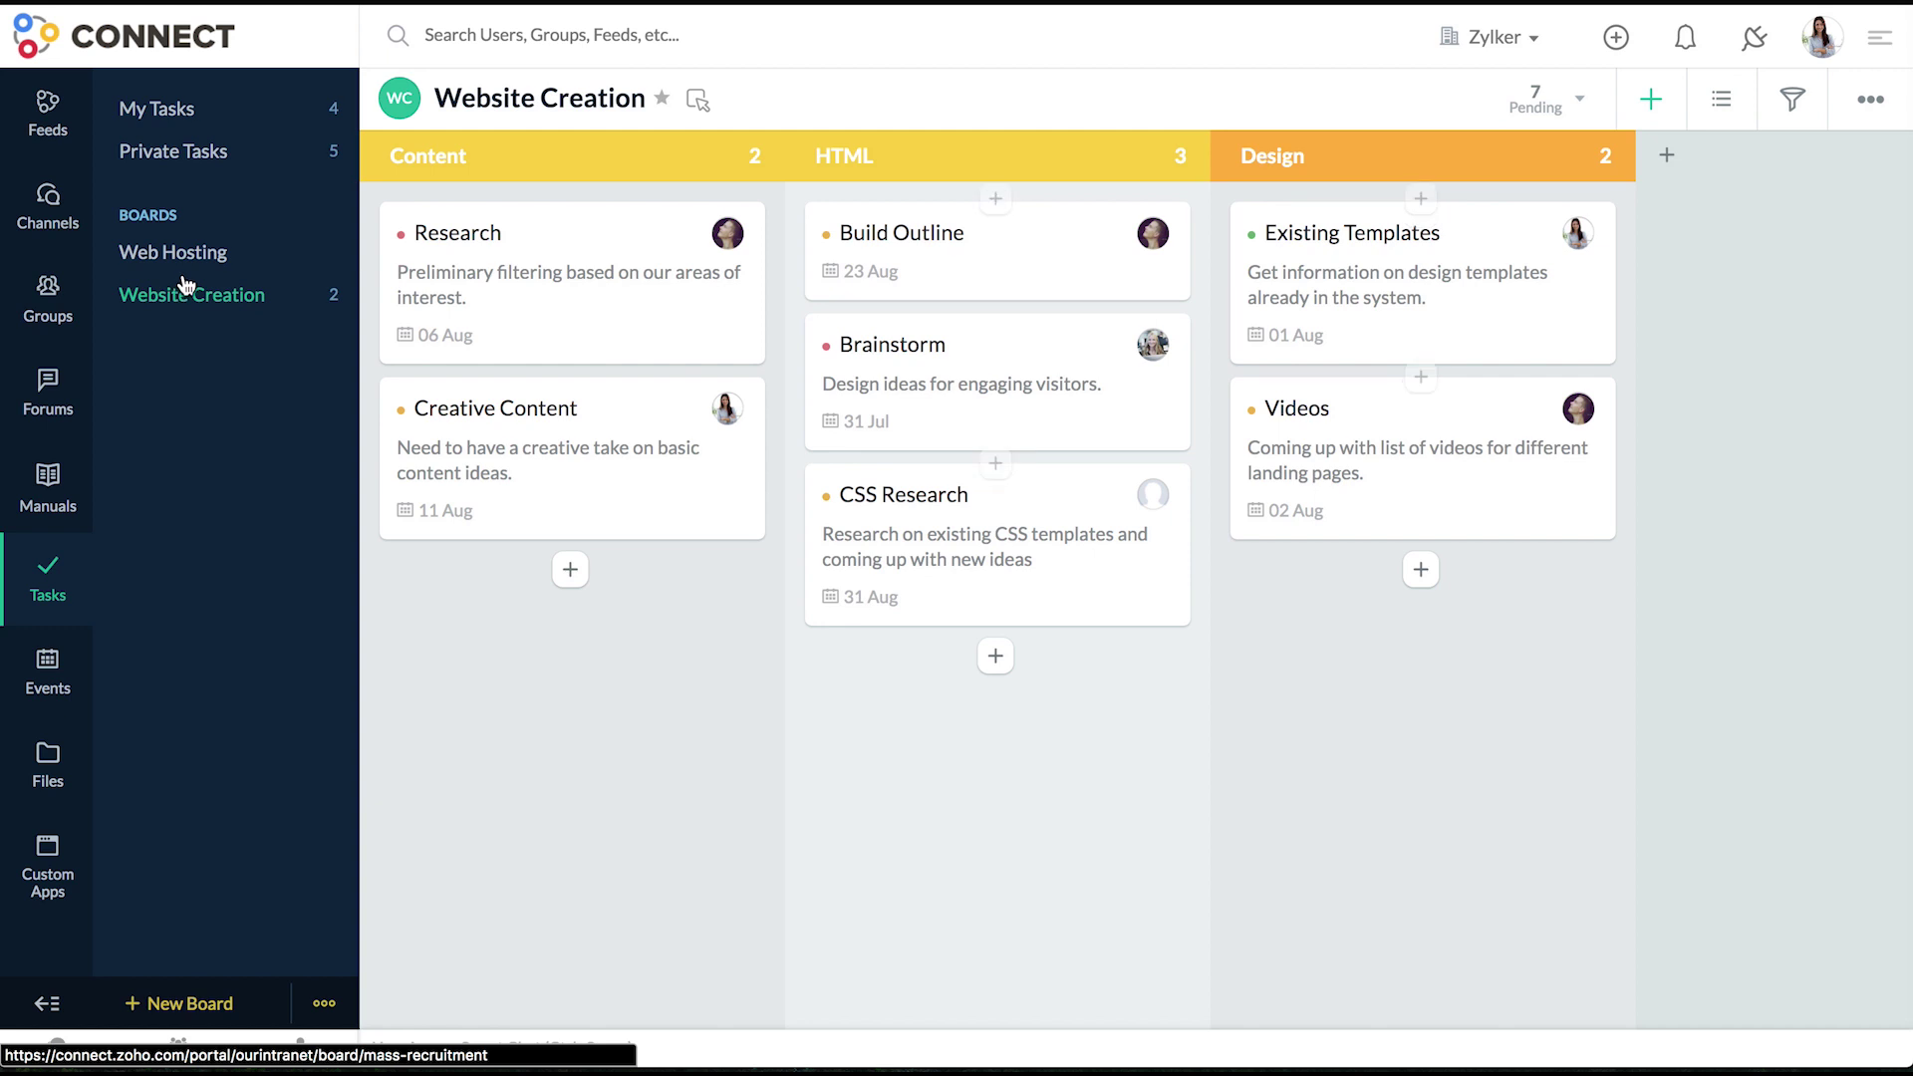
- Order sections HTML, Design, Content, move Brainstorm into Design, and confirm Design's name
drag(546, 154, 978, 165)
drag(1345, 176, 801, 135)
drag(592, 360, 987, 487)
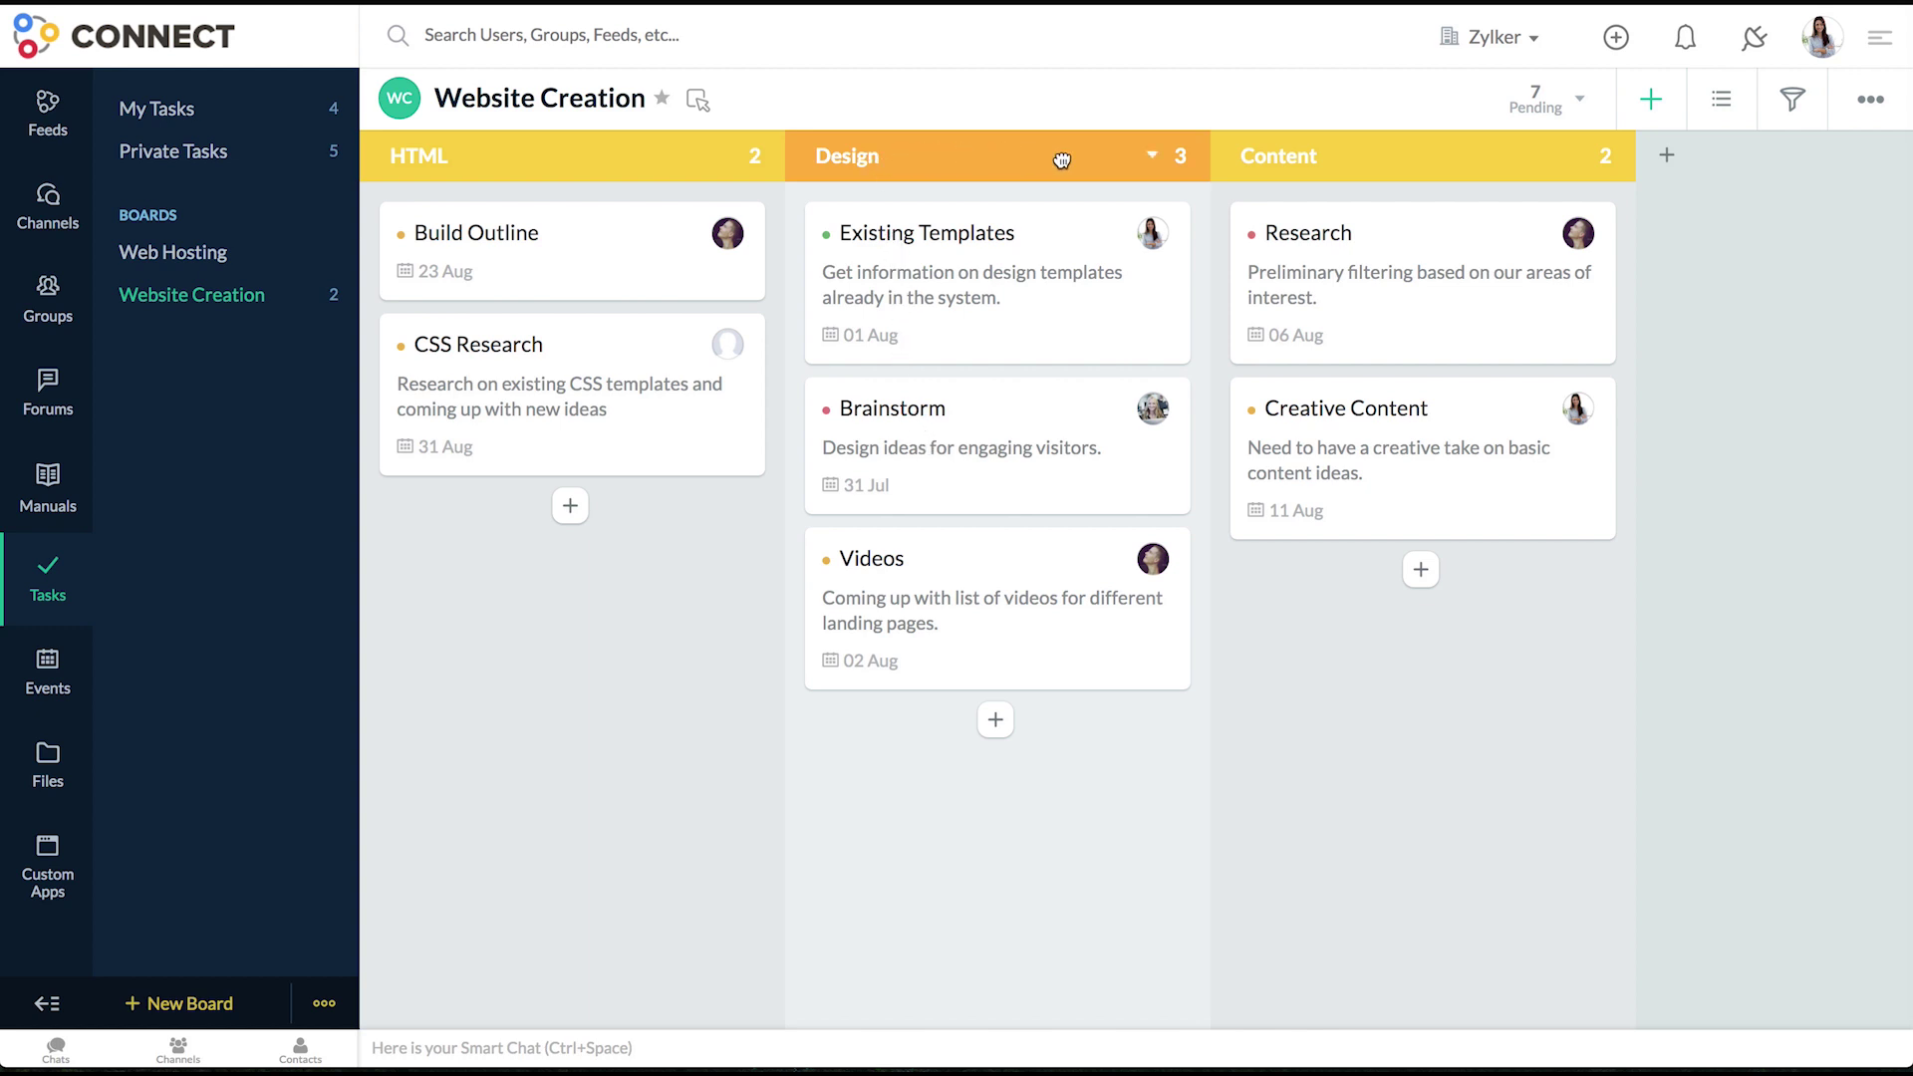
click(1149, 163)
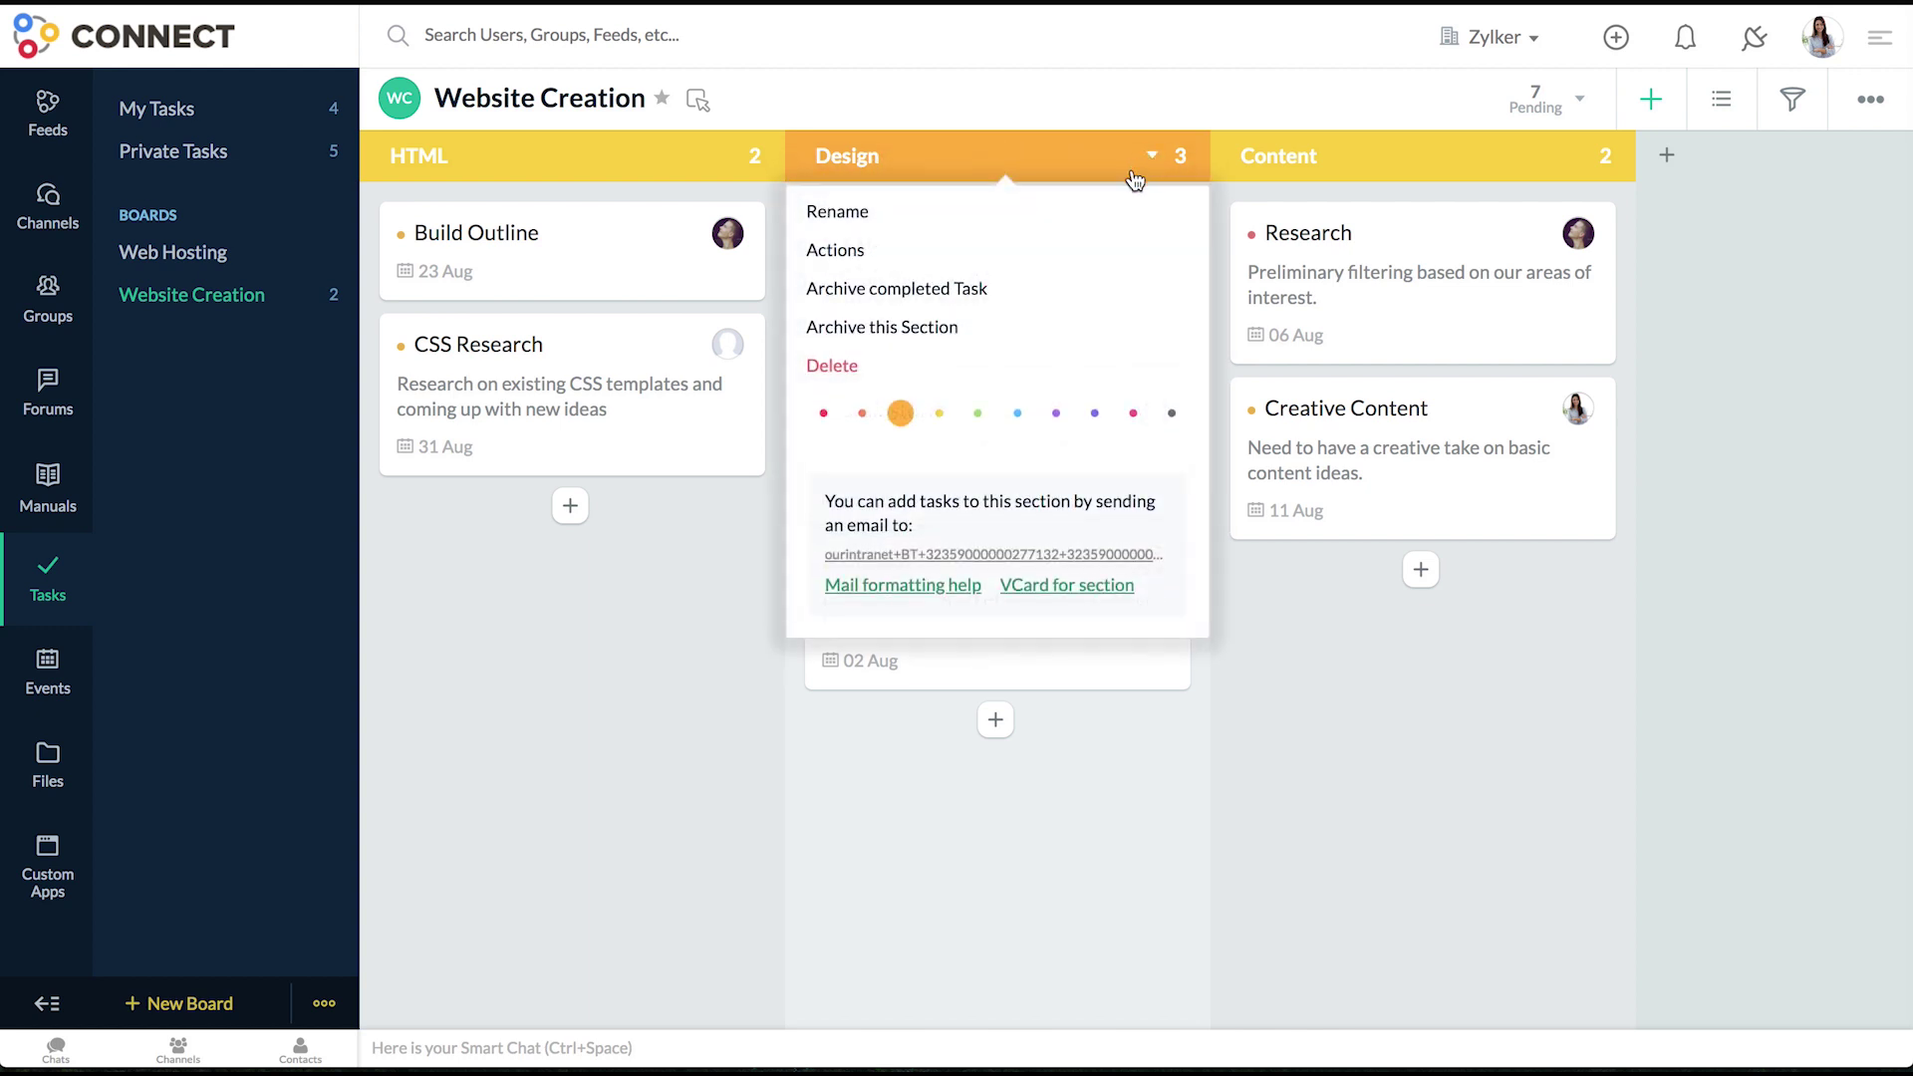
click(1121, 215)
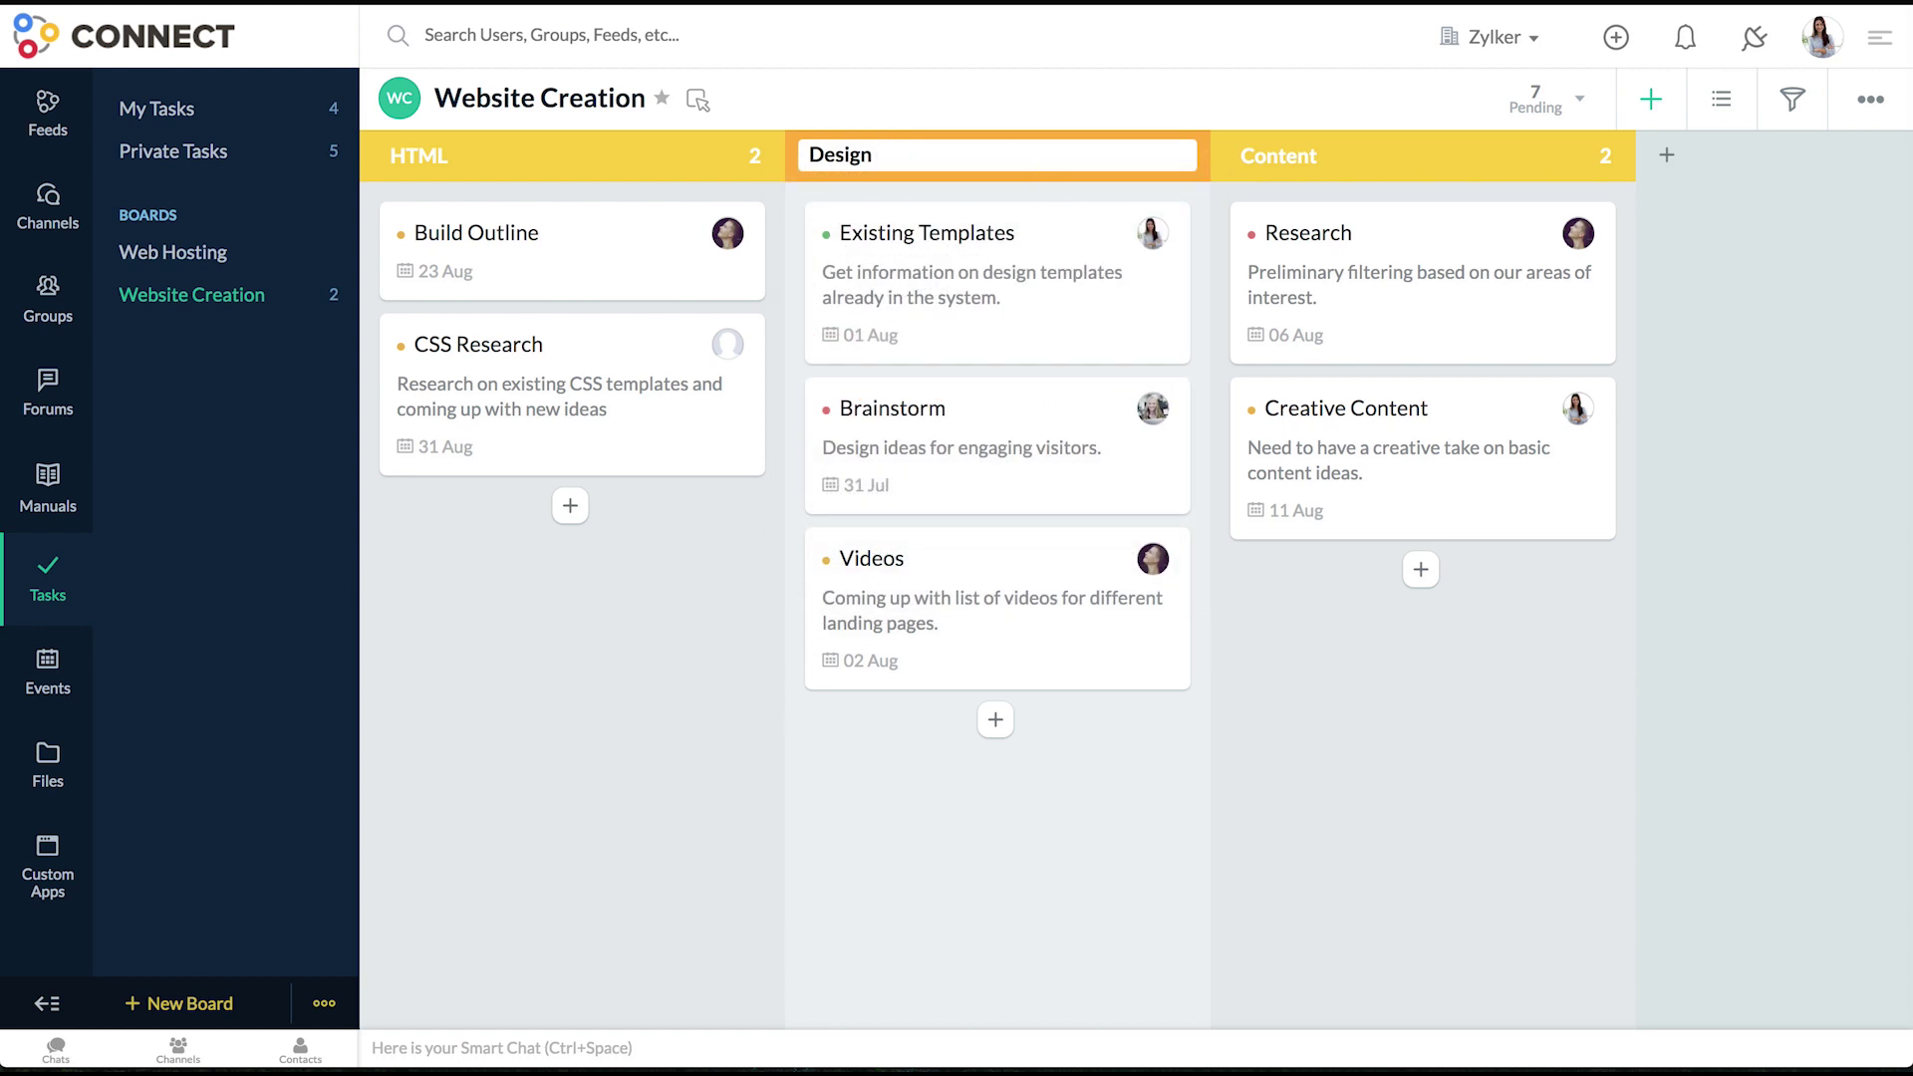
key(Return)
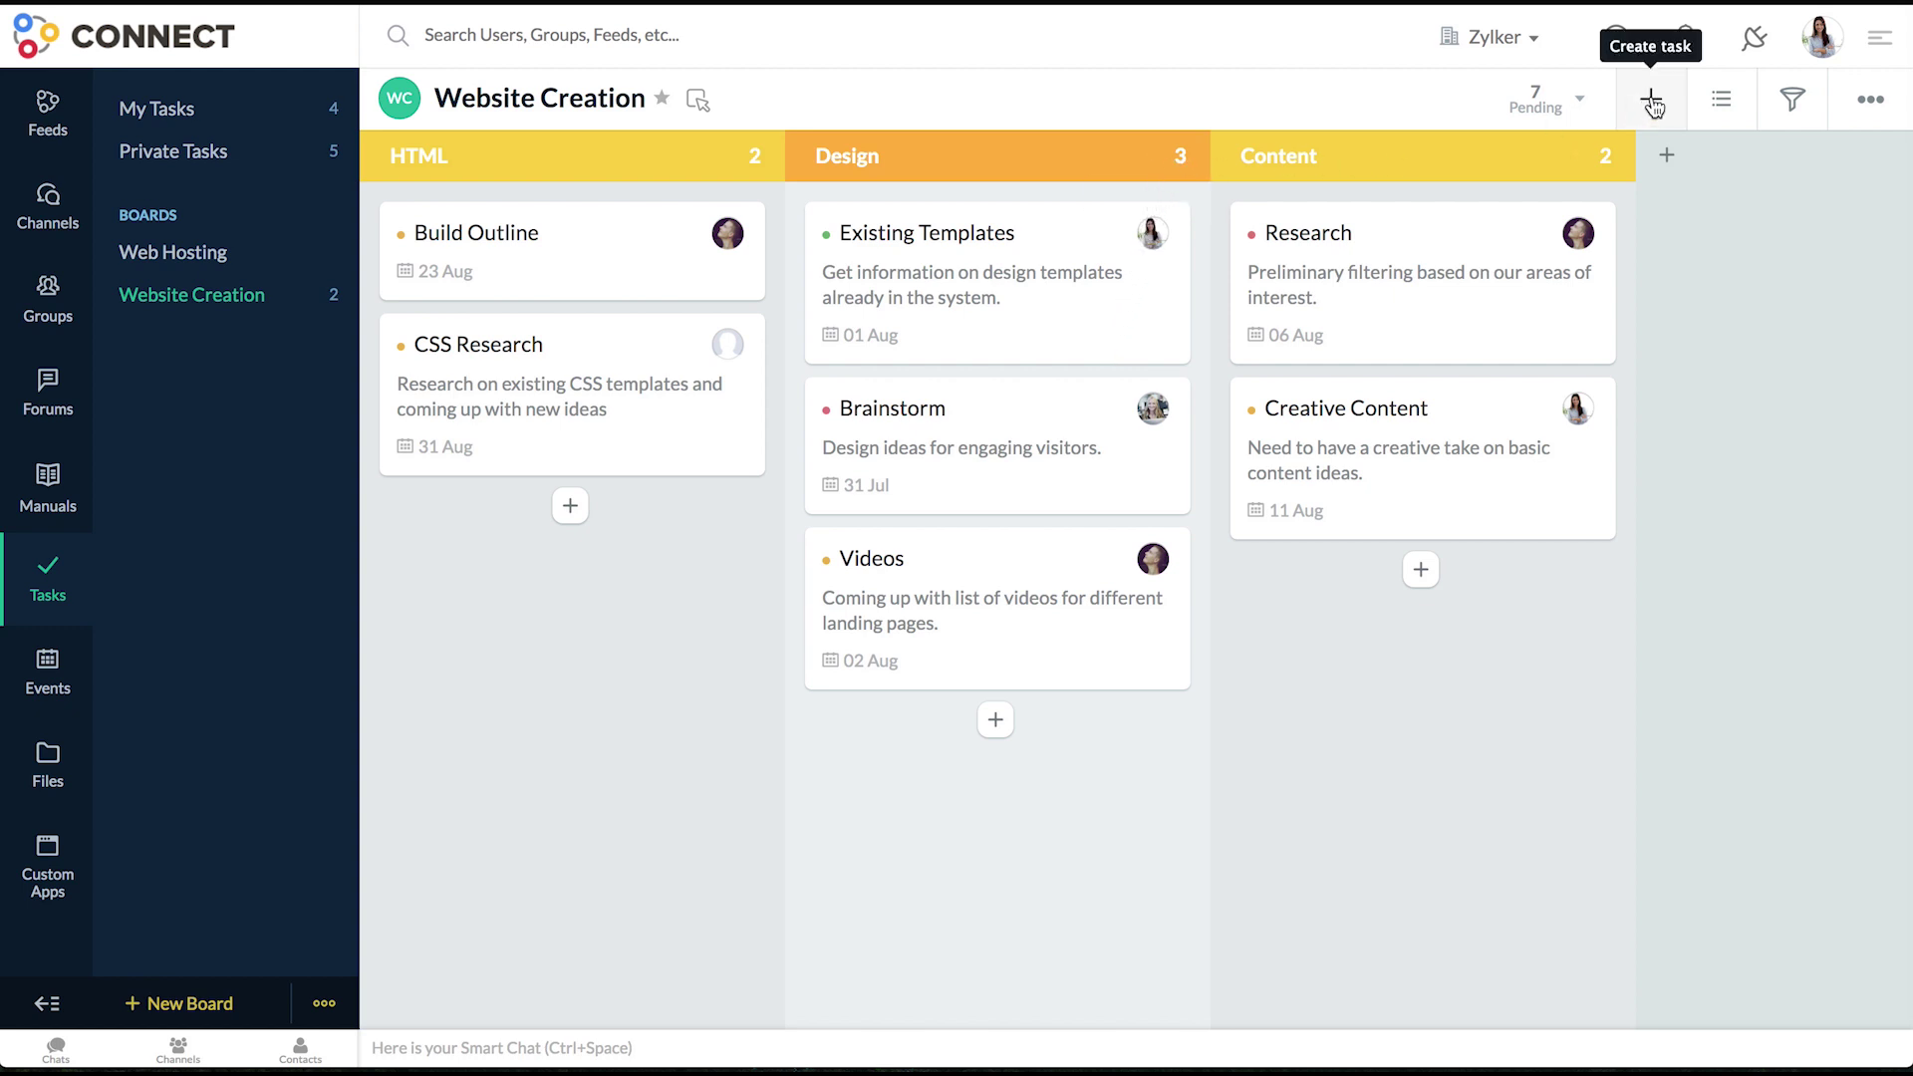
click(1870, 118)
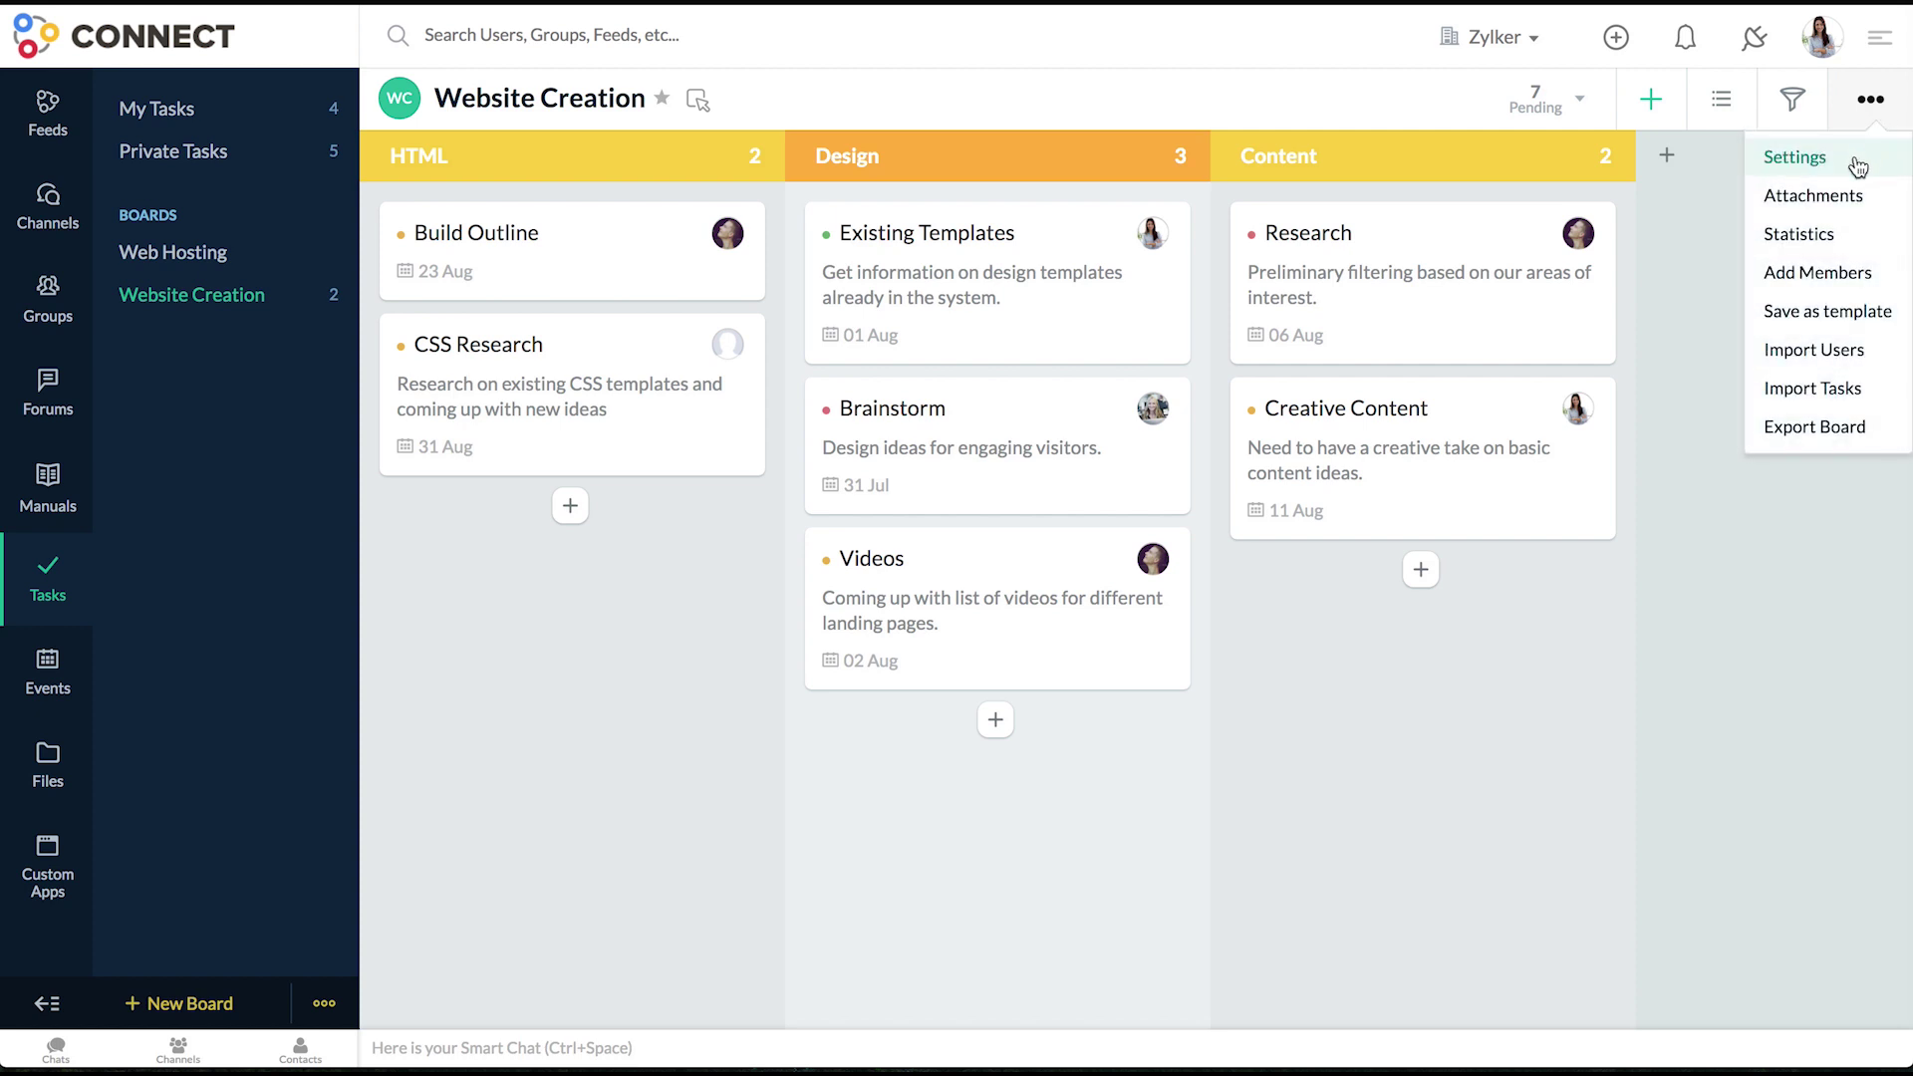
click(1859, 166)
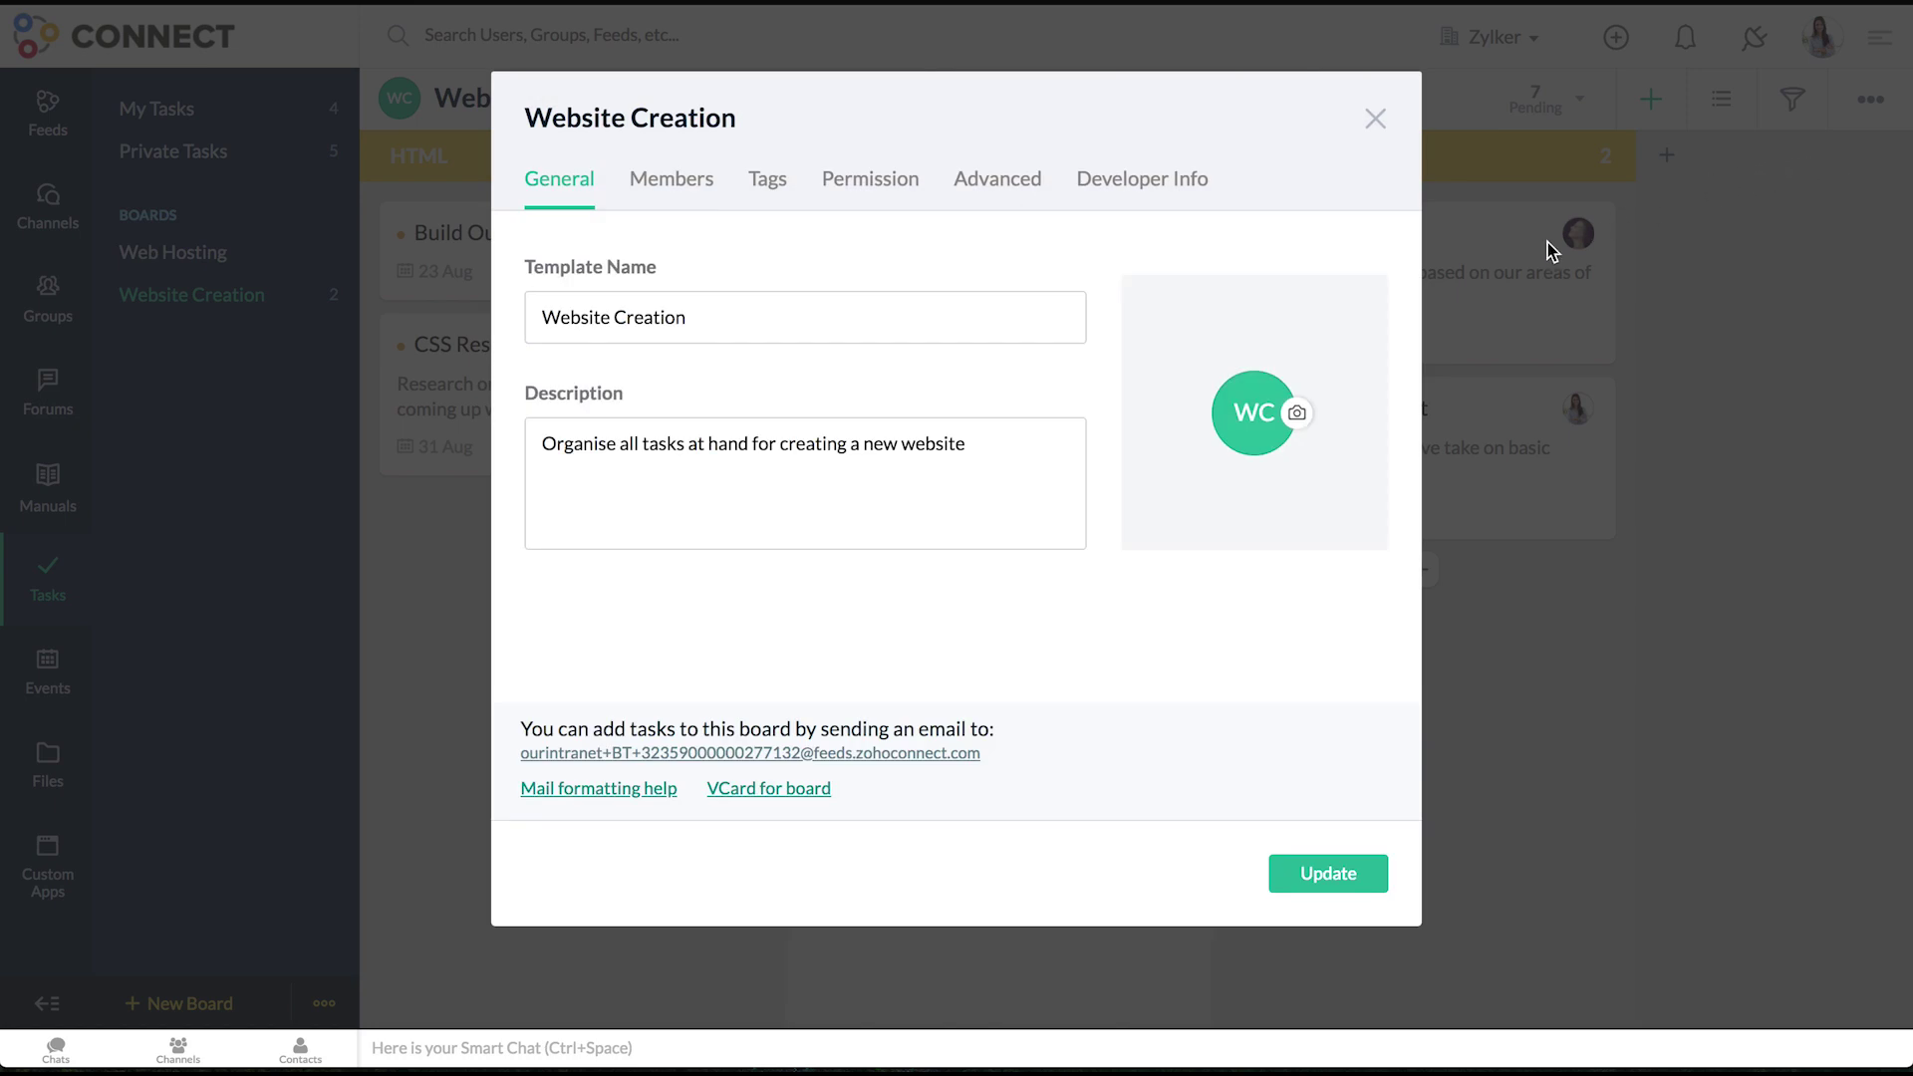
click(822, 323)
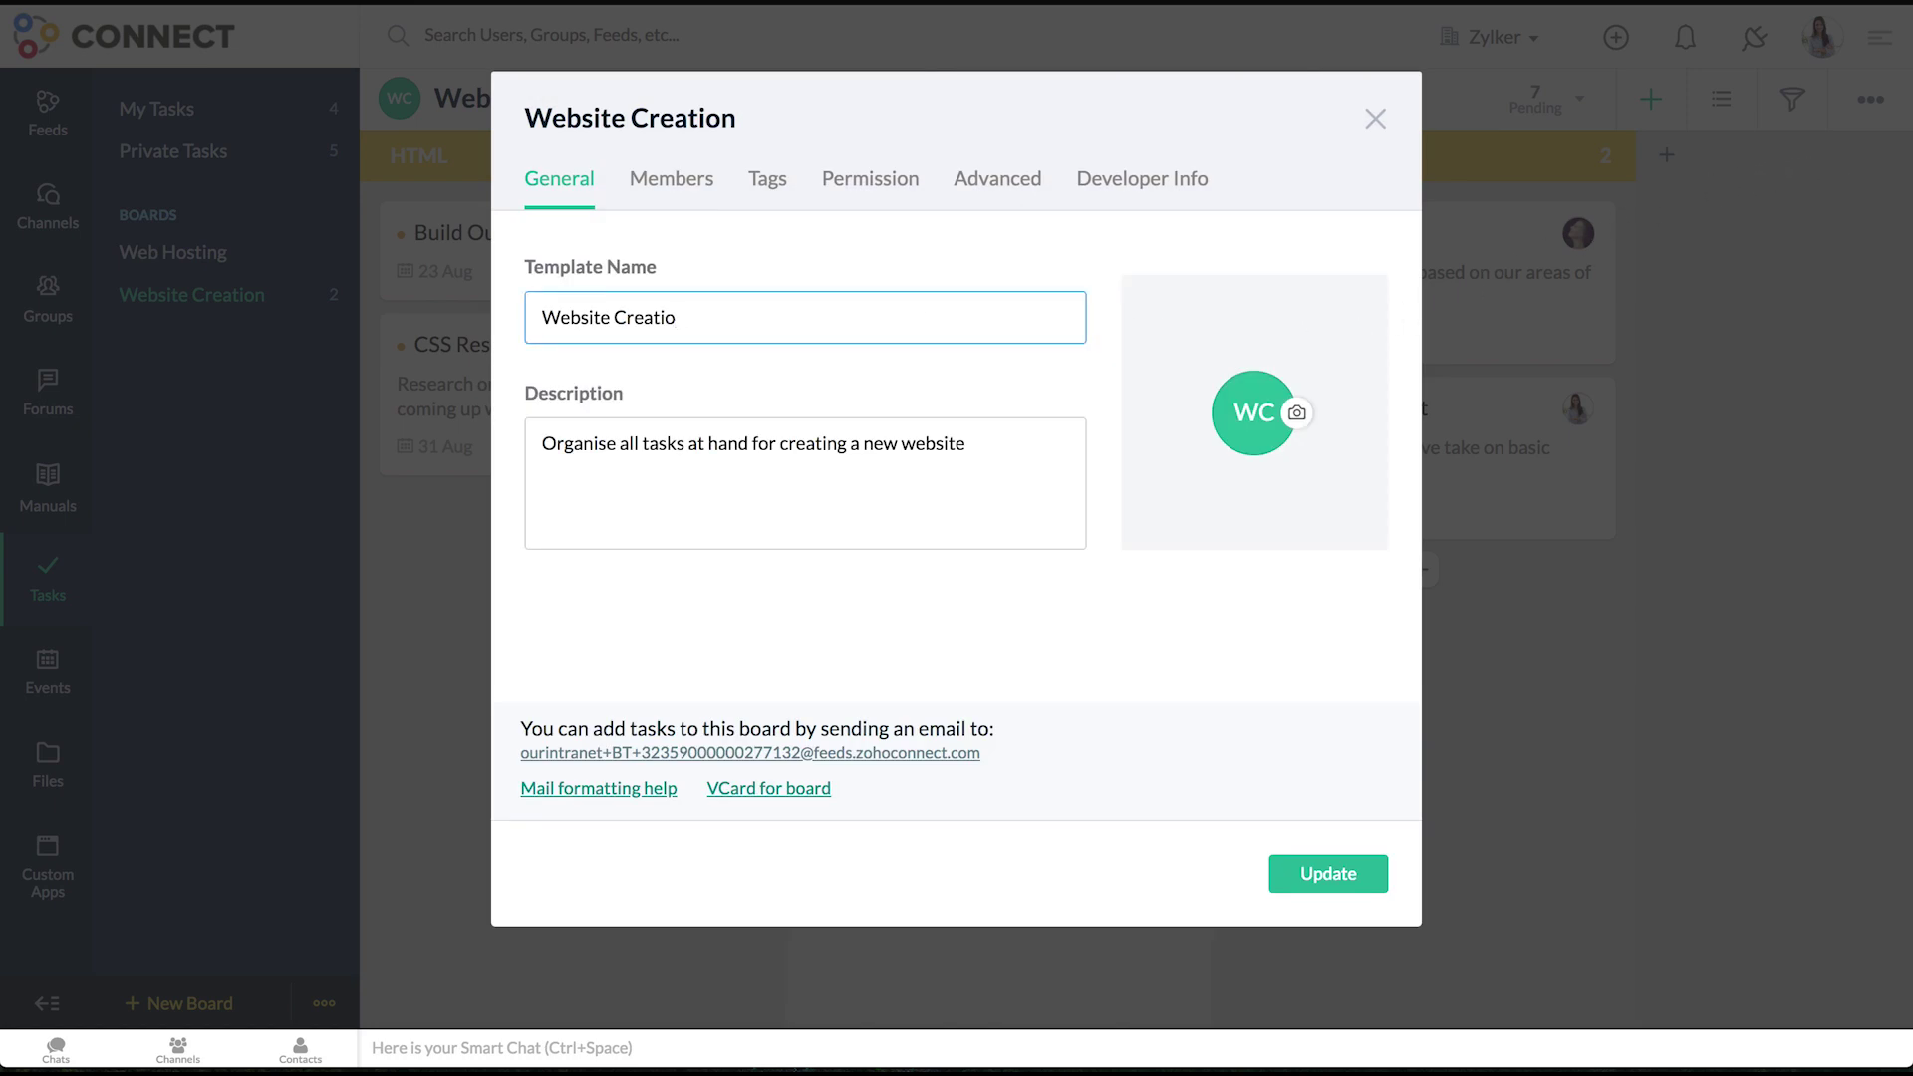
click(1359, 876)
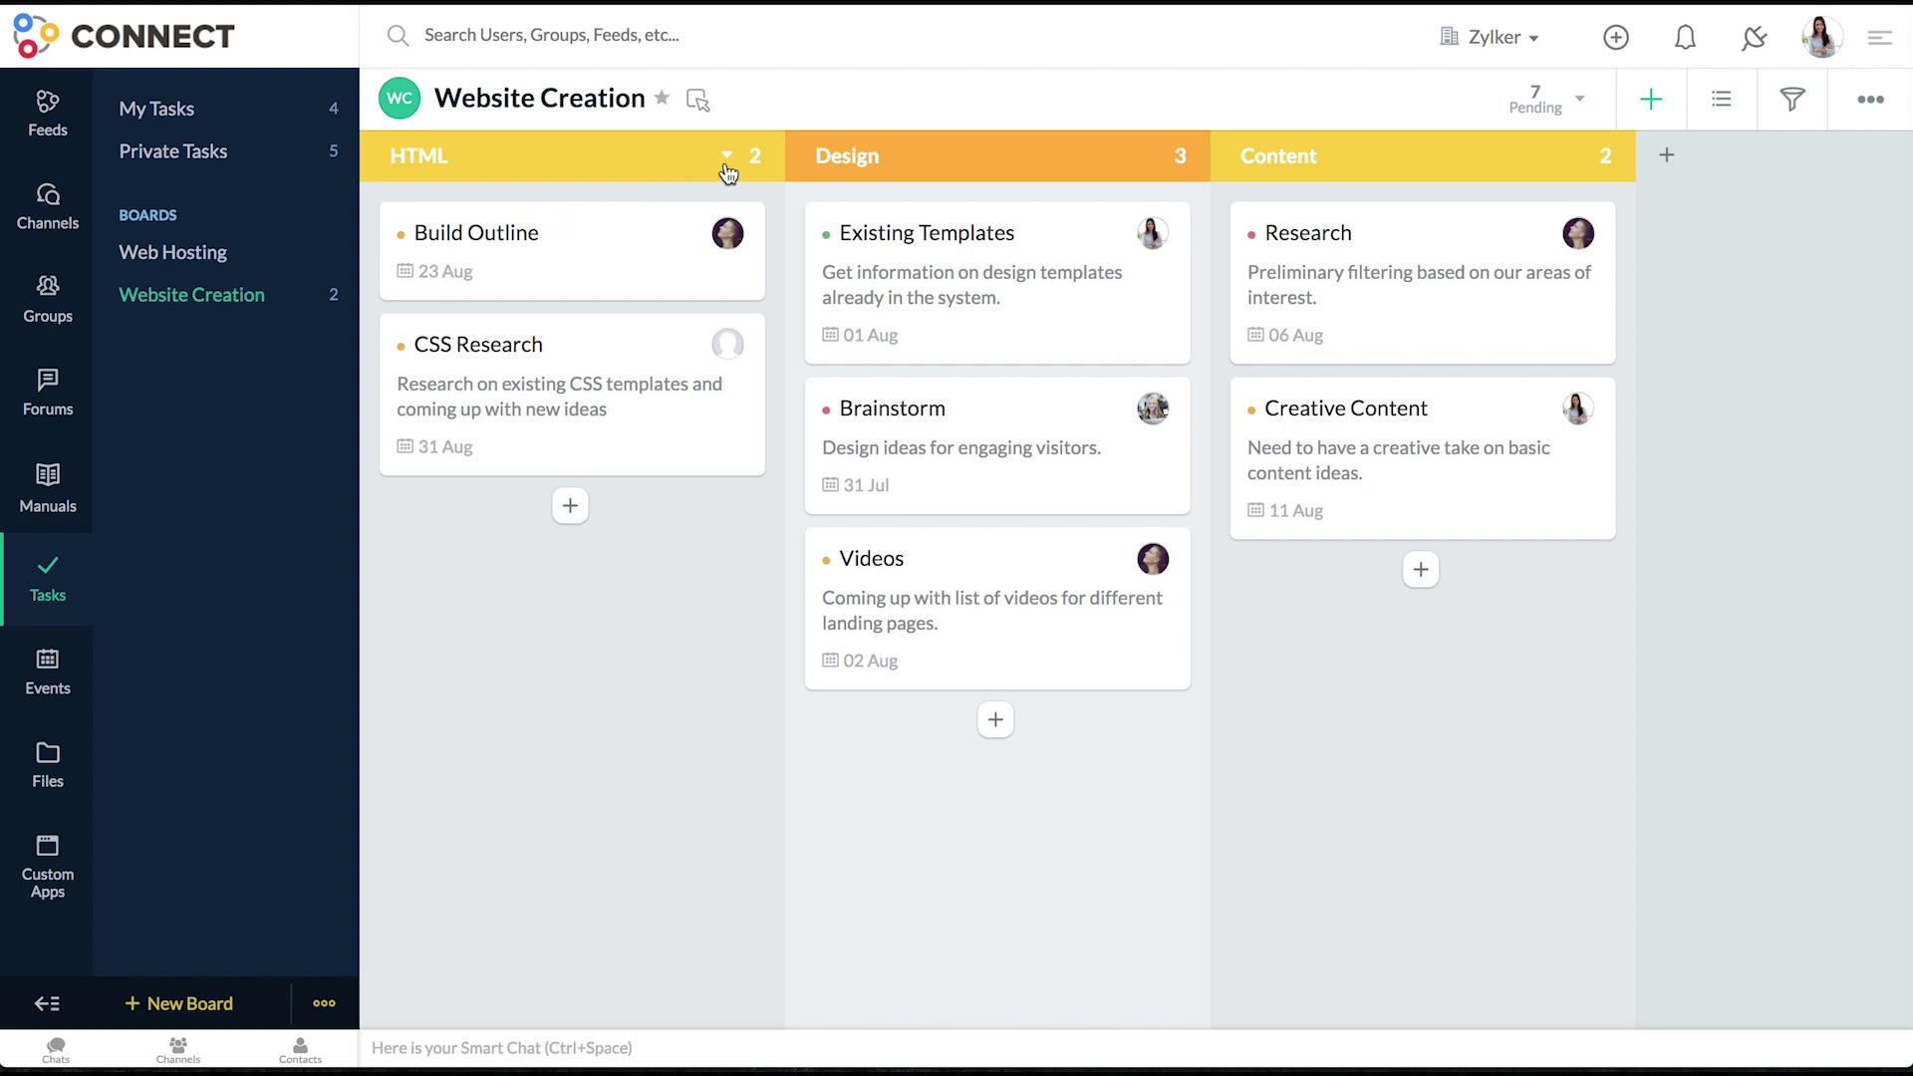
- Delete the HTML section from Website Creation, then switch to the Web Hosting board
click(726, 164)
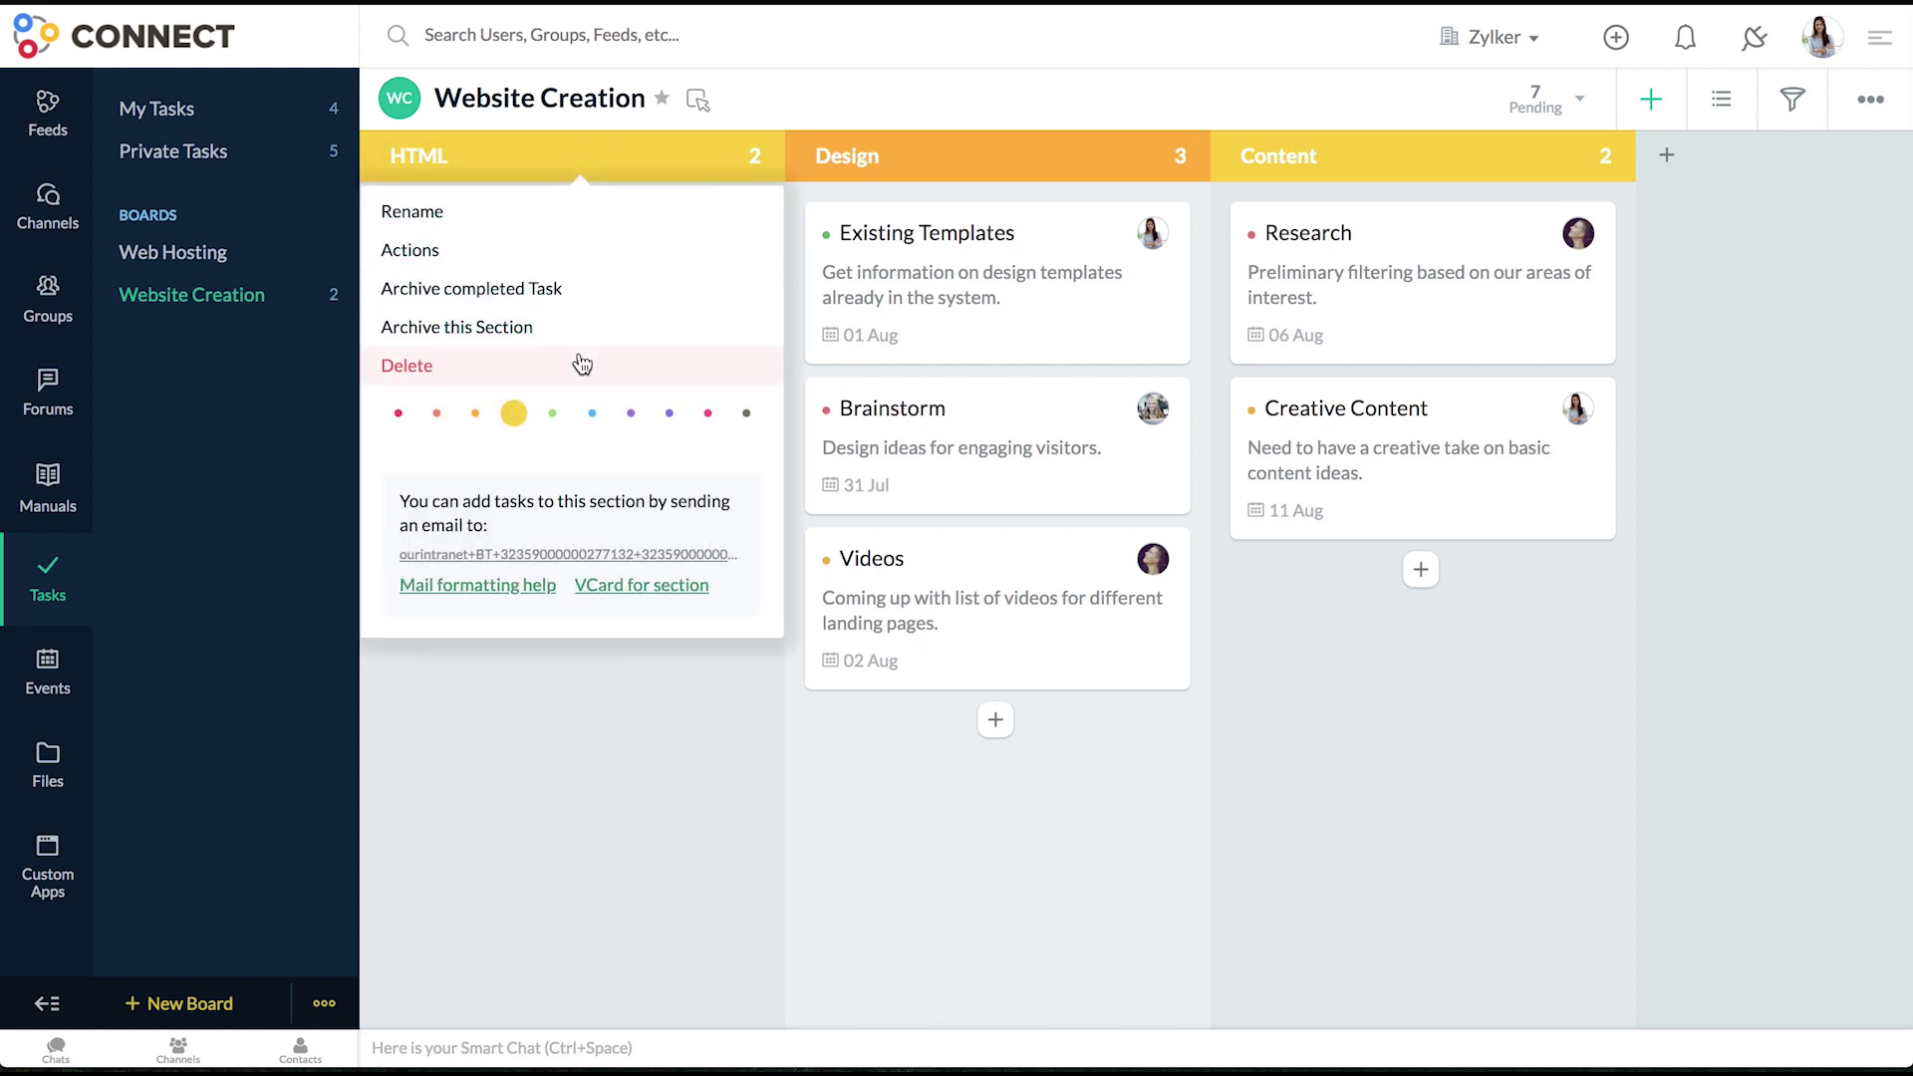
click(582, 365)
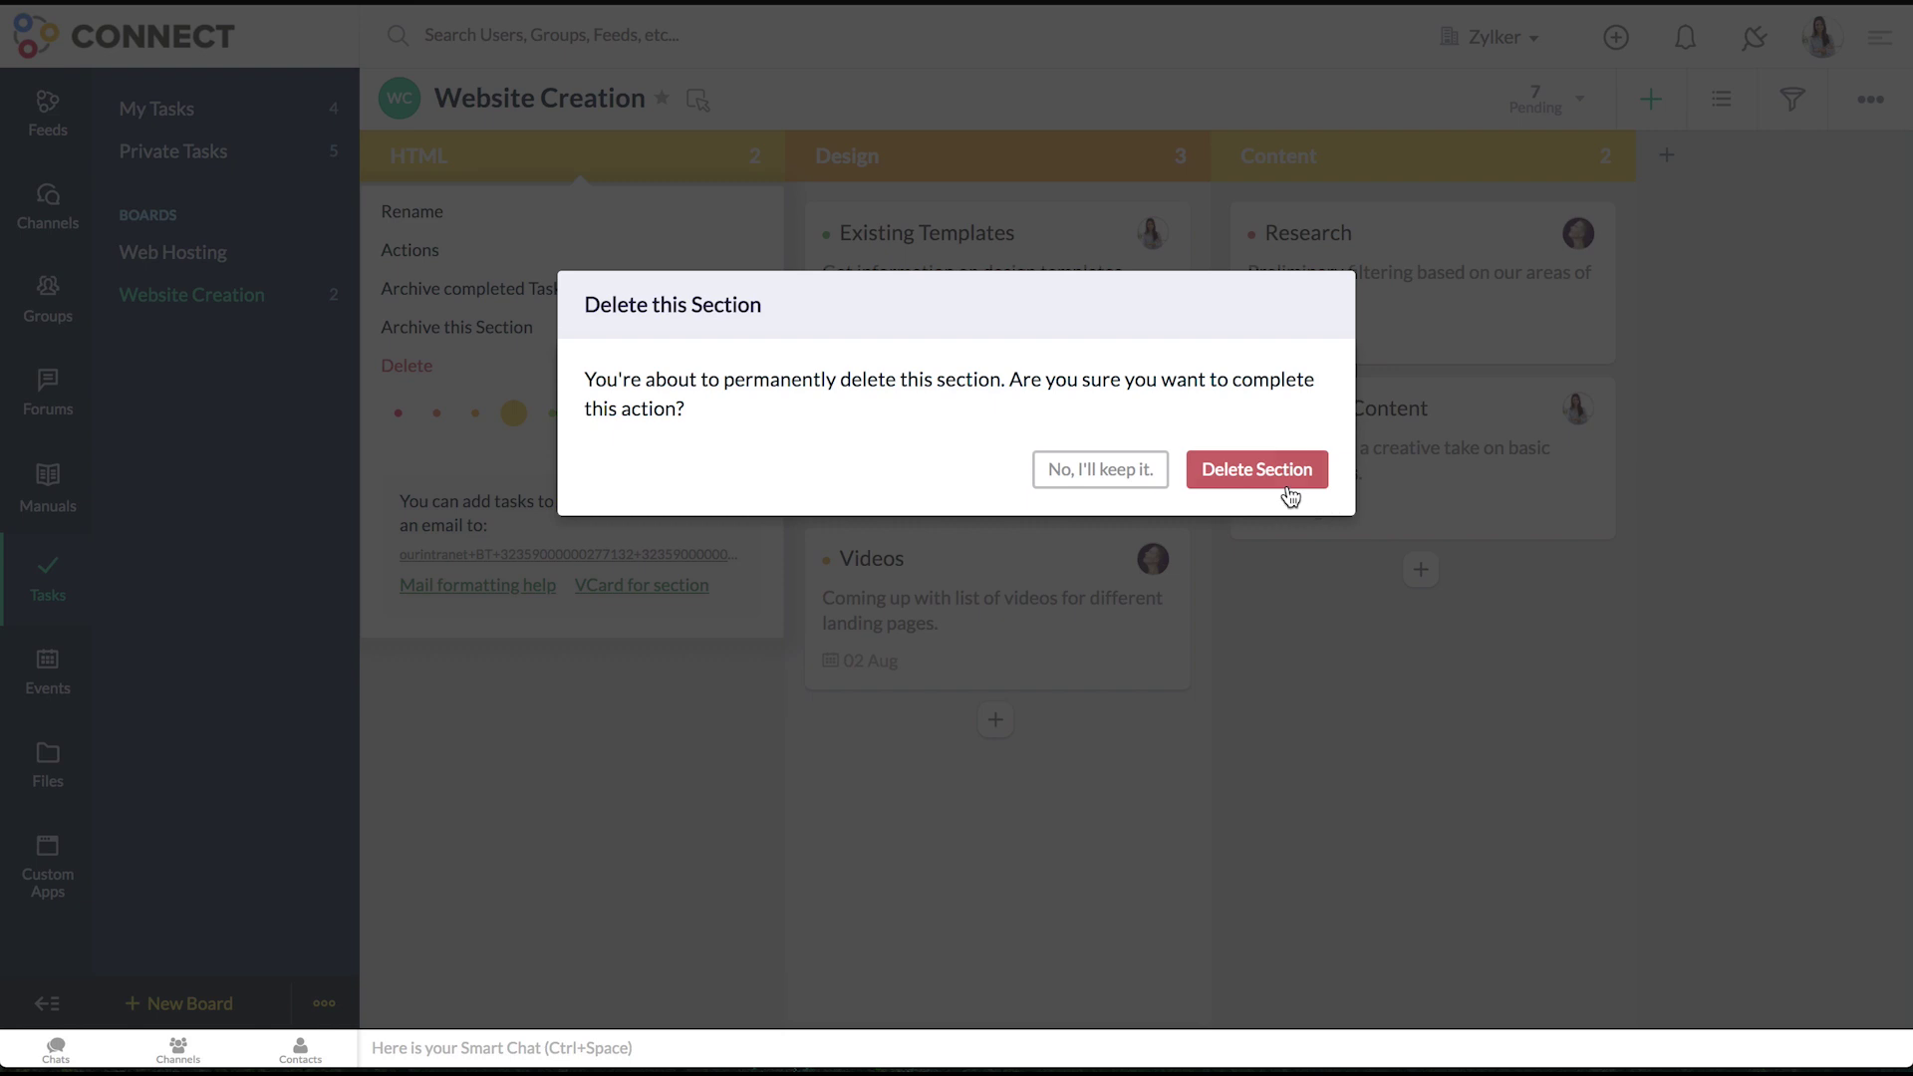
click(1288, 487)
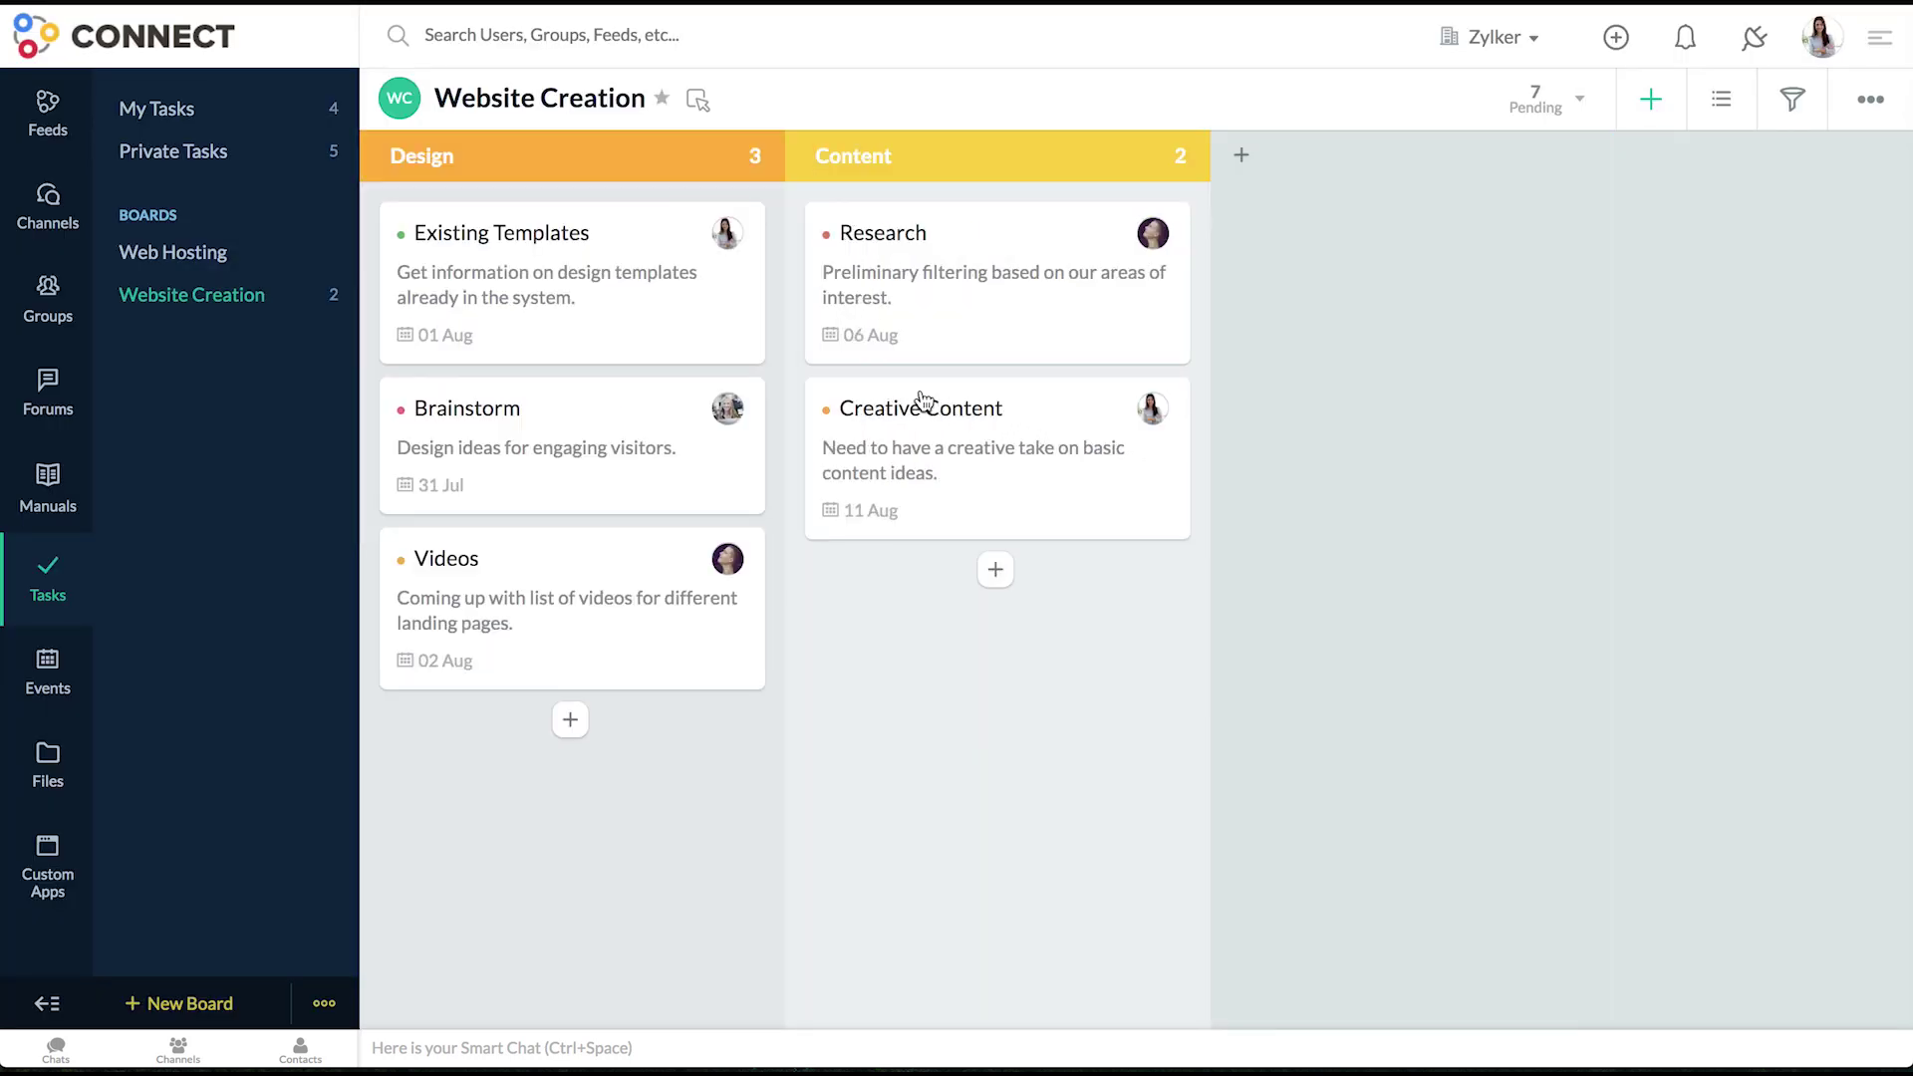
click(218, 267)
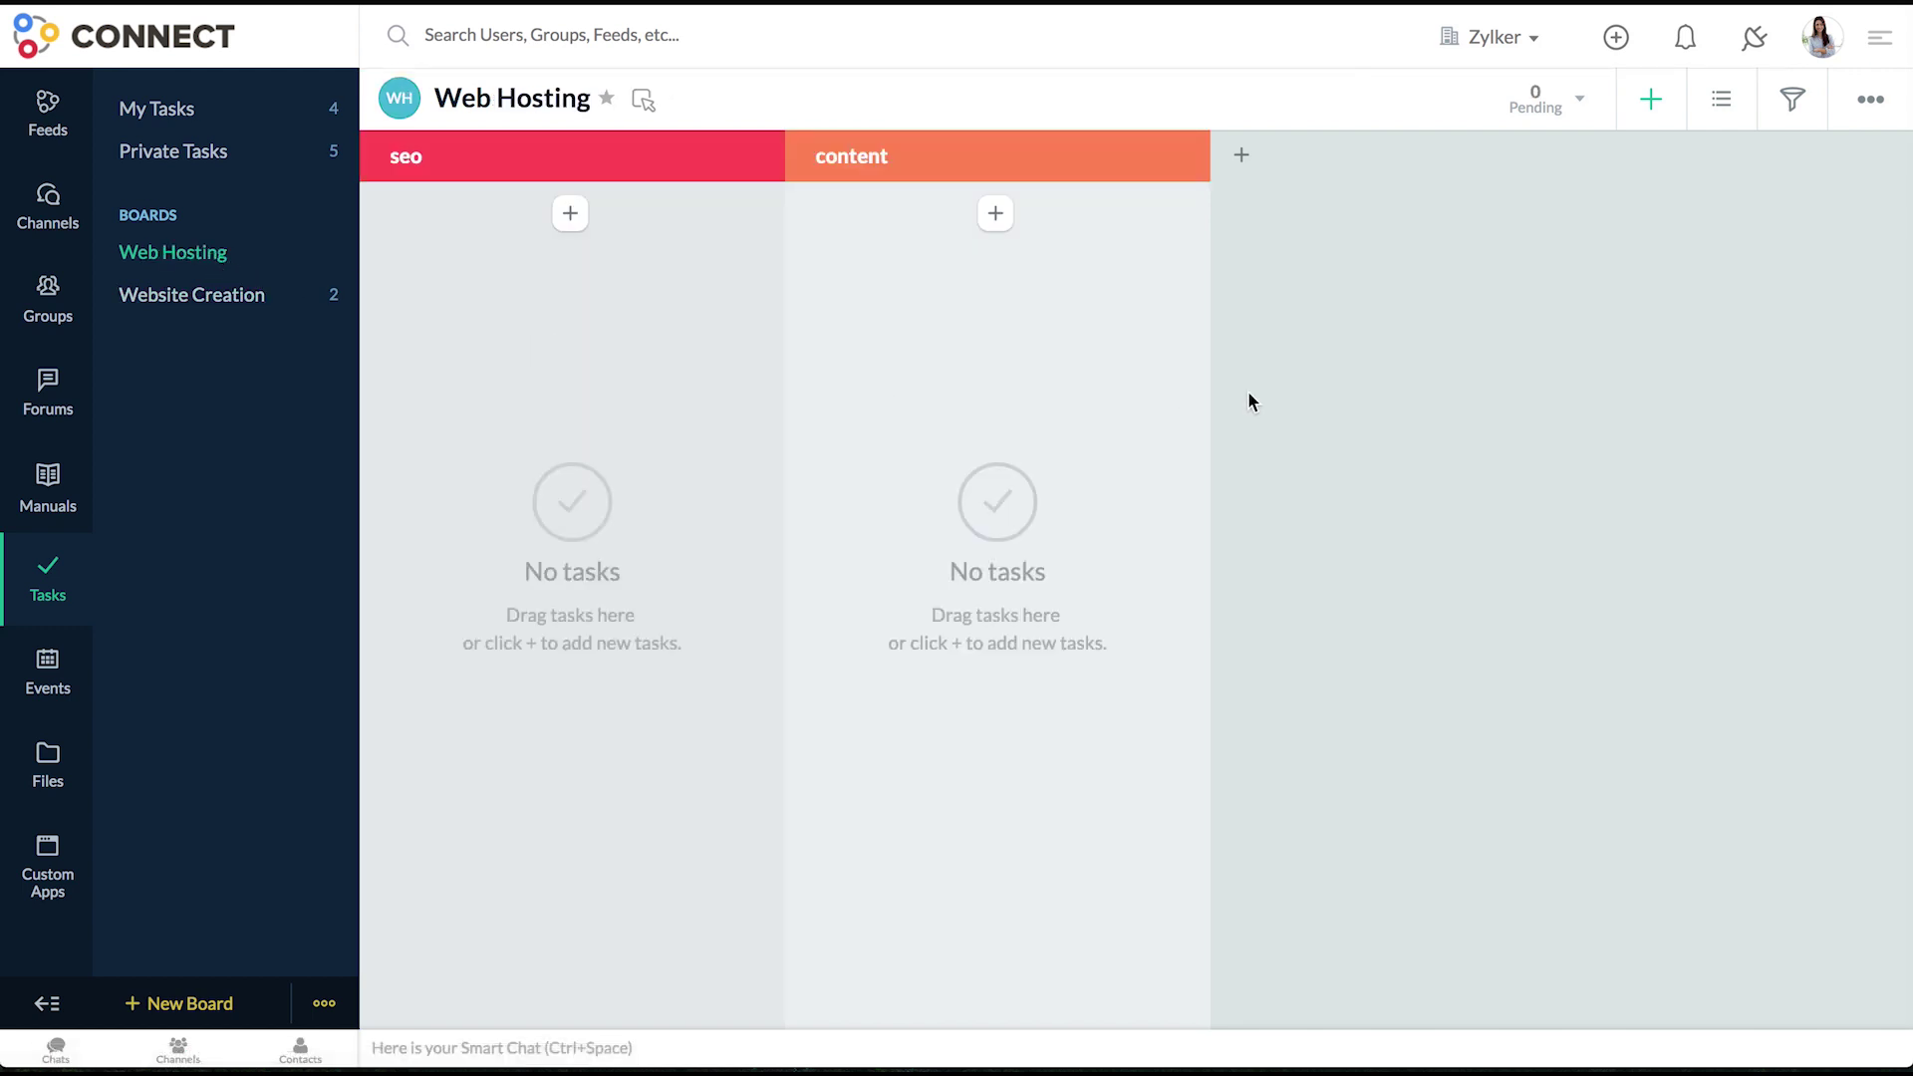
- Delete the Web Hosting board through its Advanced settings, leaving only Website Creation
click(1871, 104)
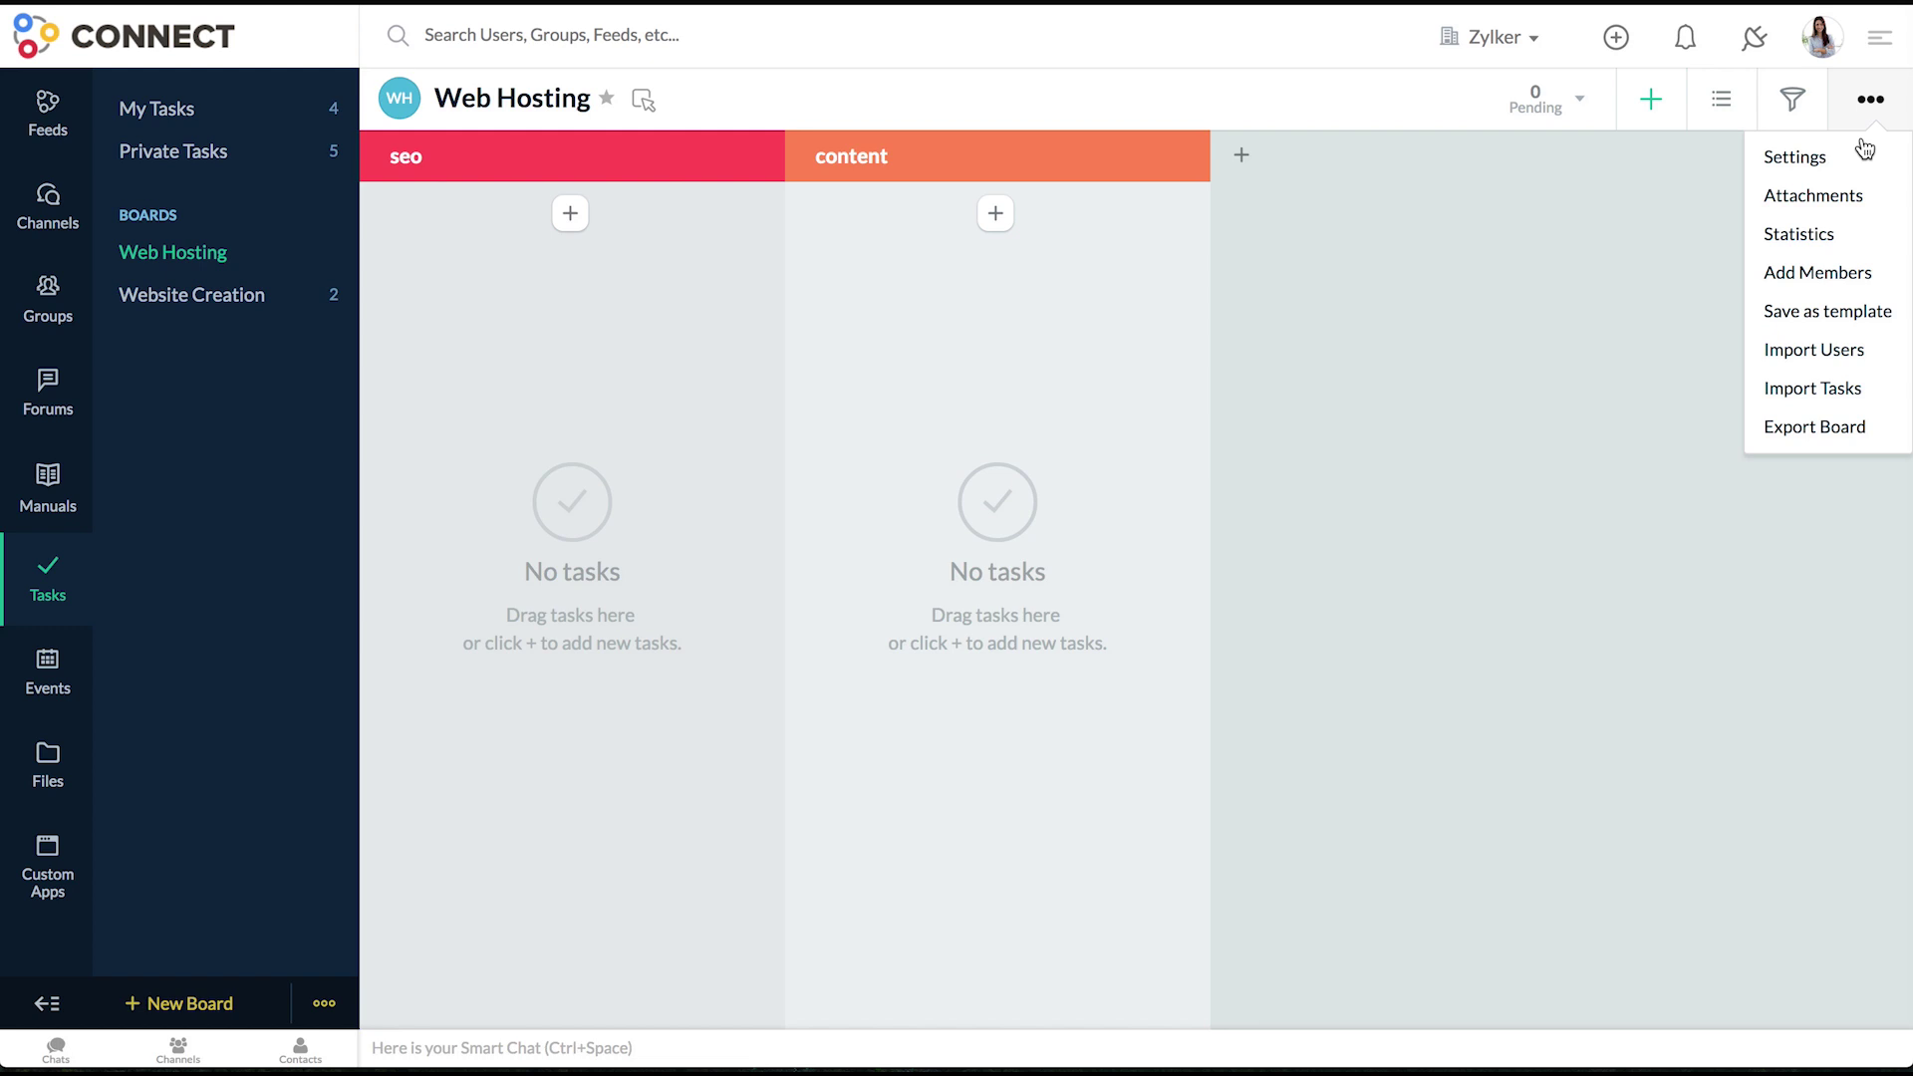
click(1836, 171)
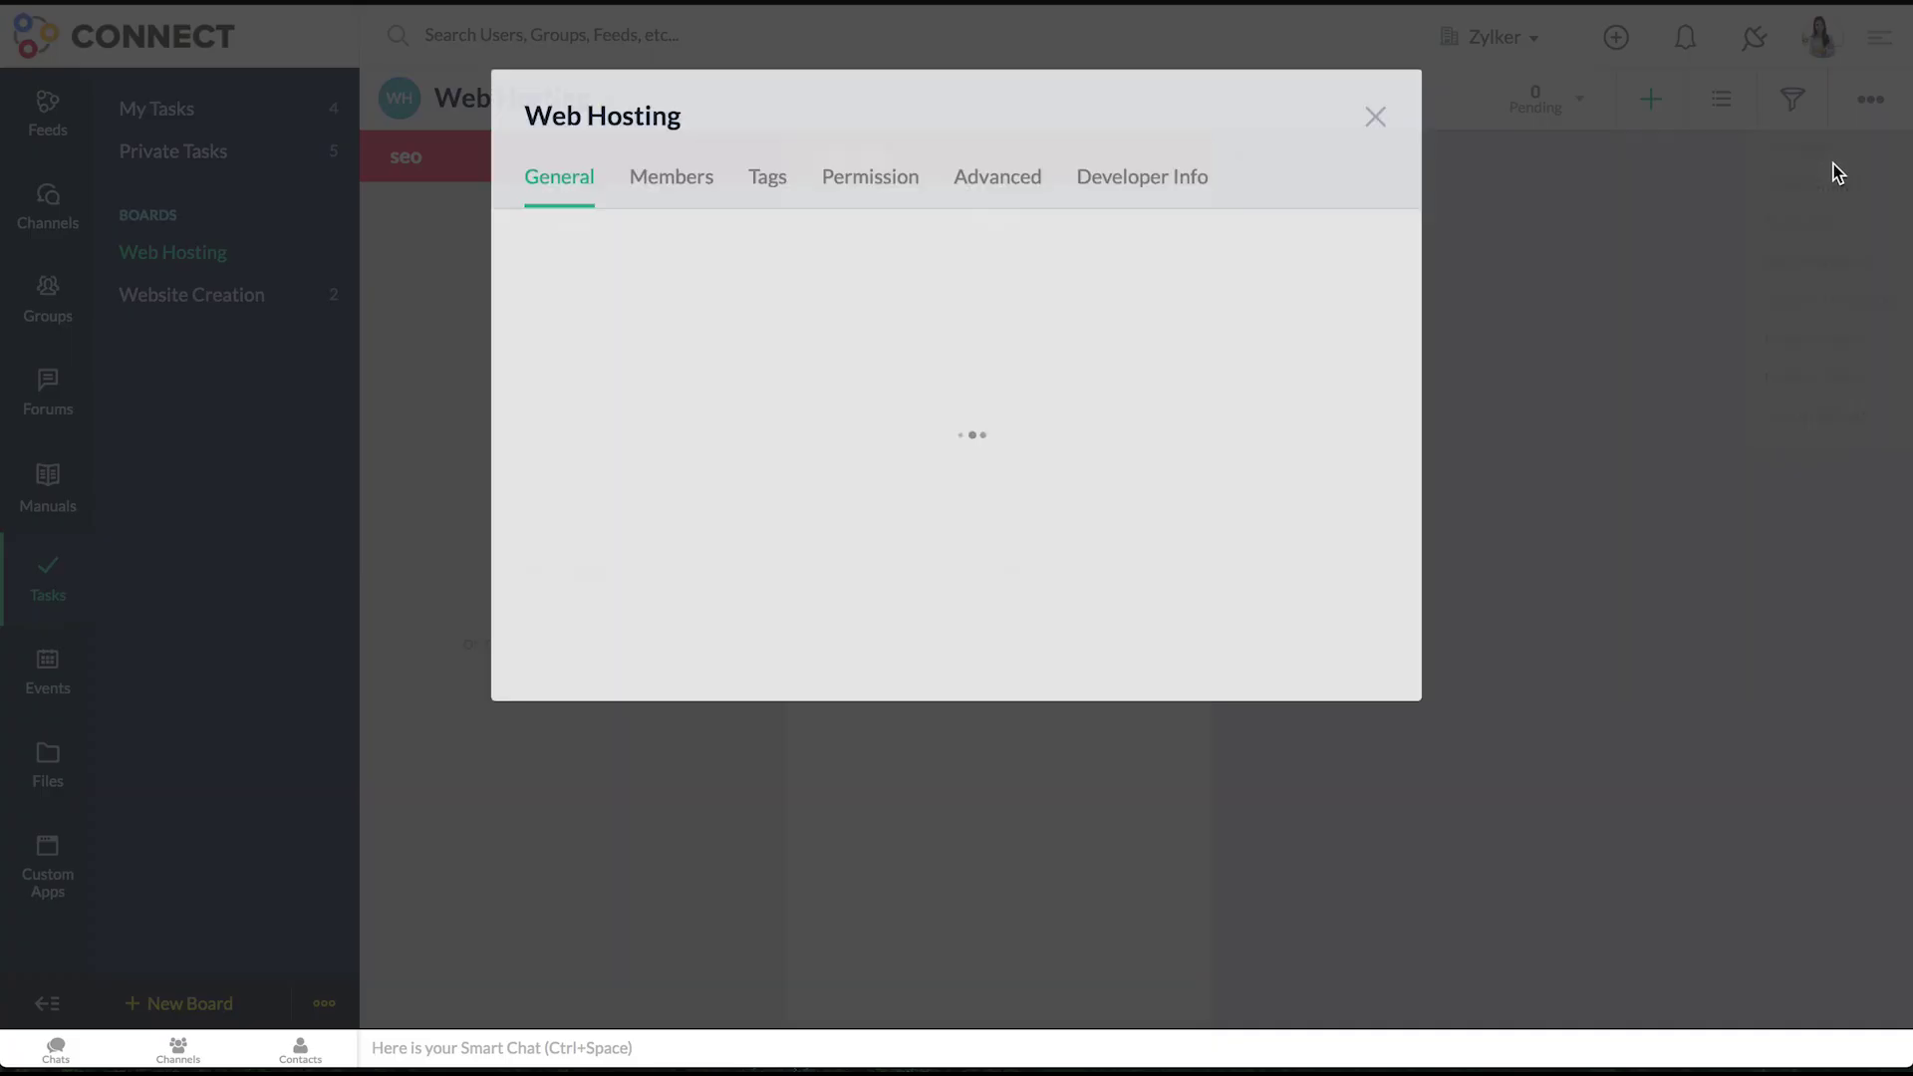
click(1036, 186)
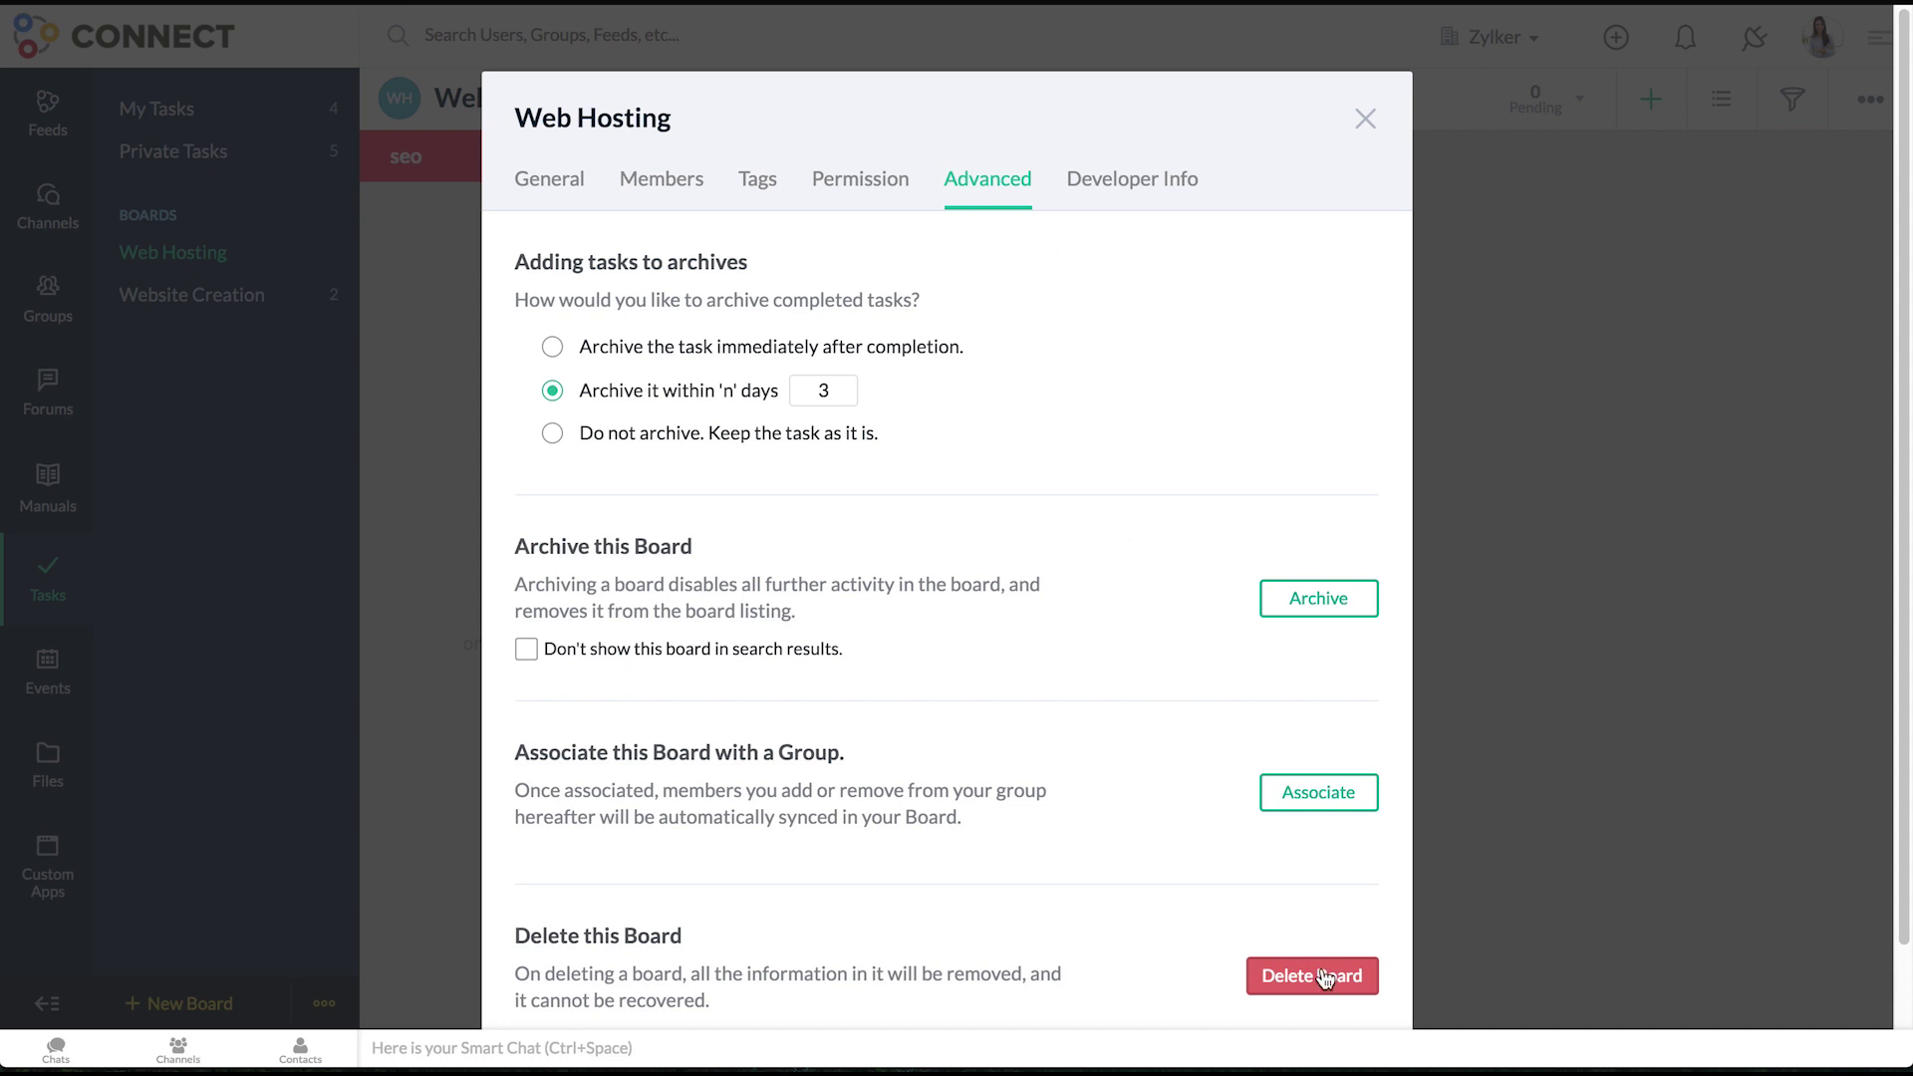
click(1325, 977)
click(1212, 480)
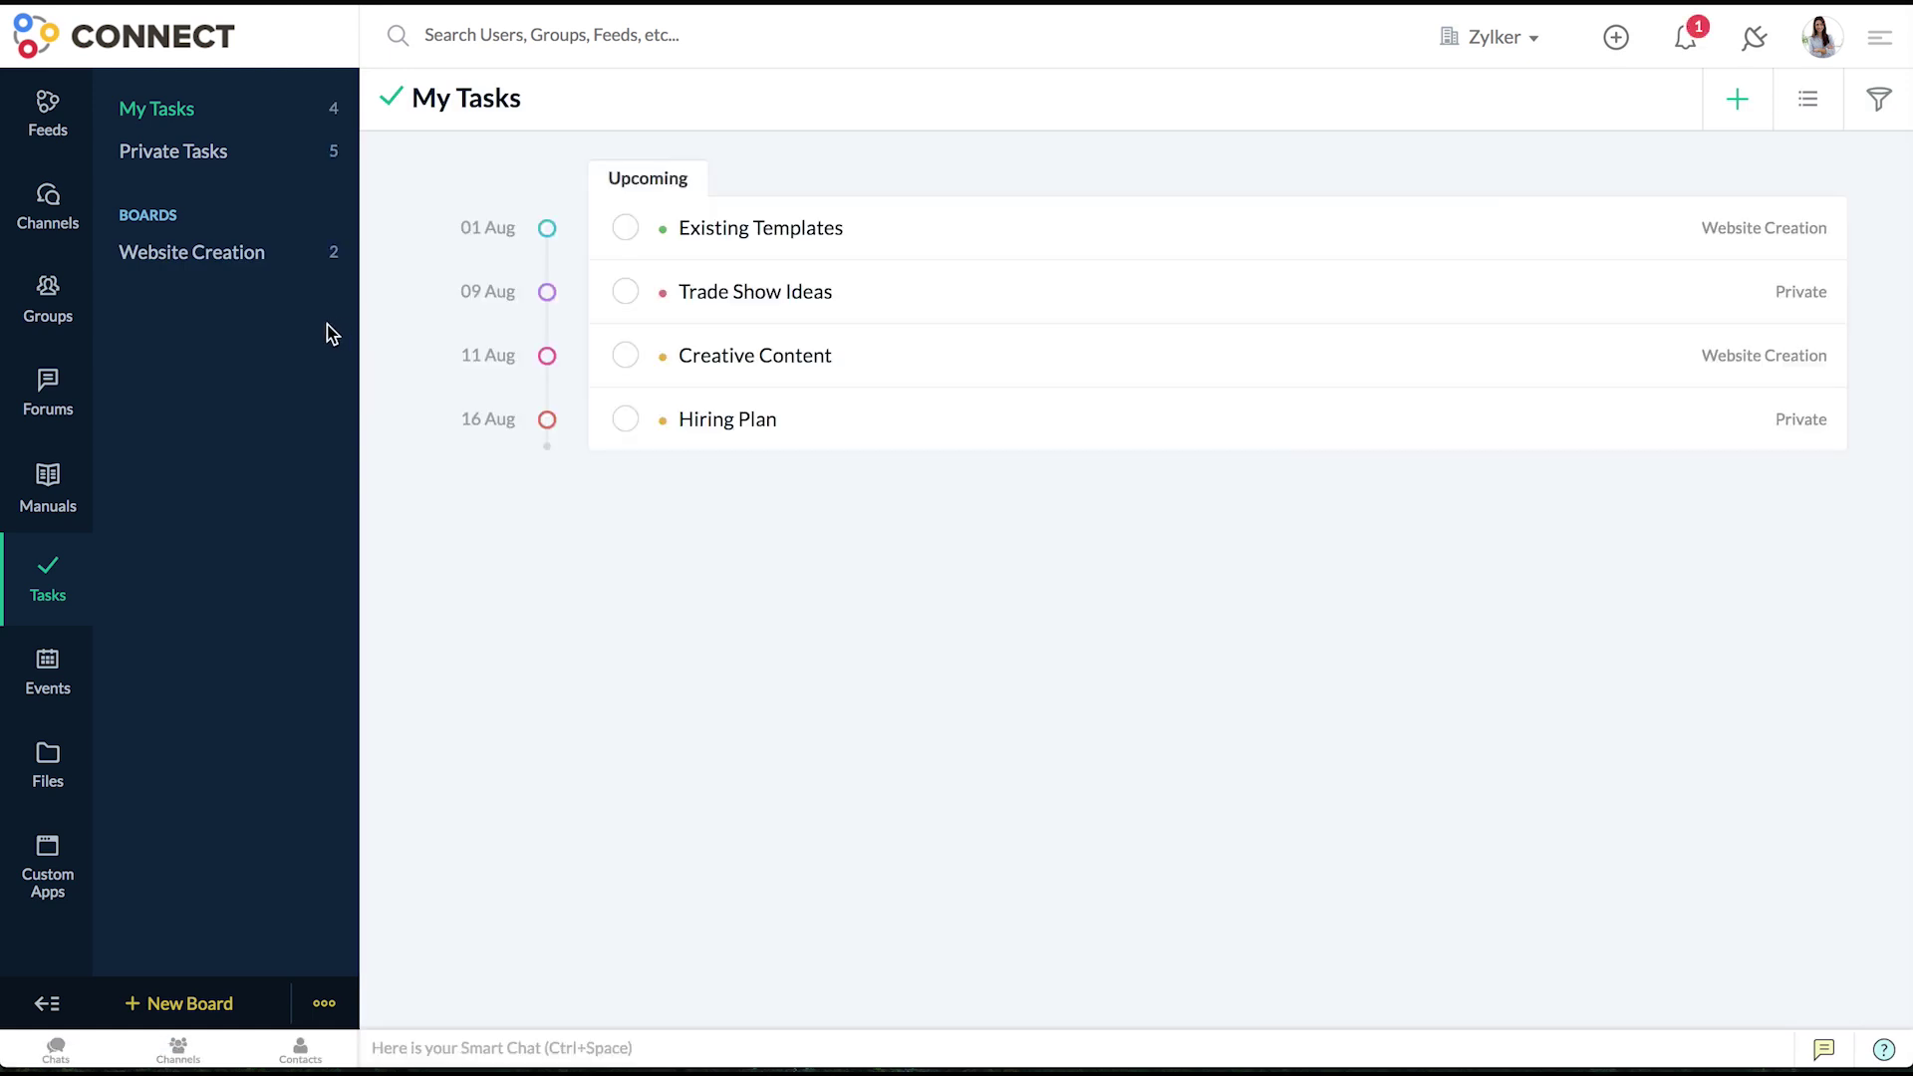
- Add a 'Review Content' task to the Content section of the Website Creation board
click(211, 254)
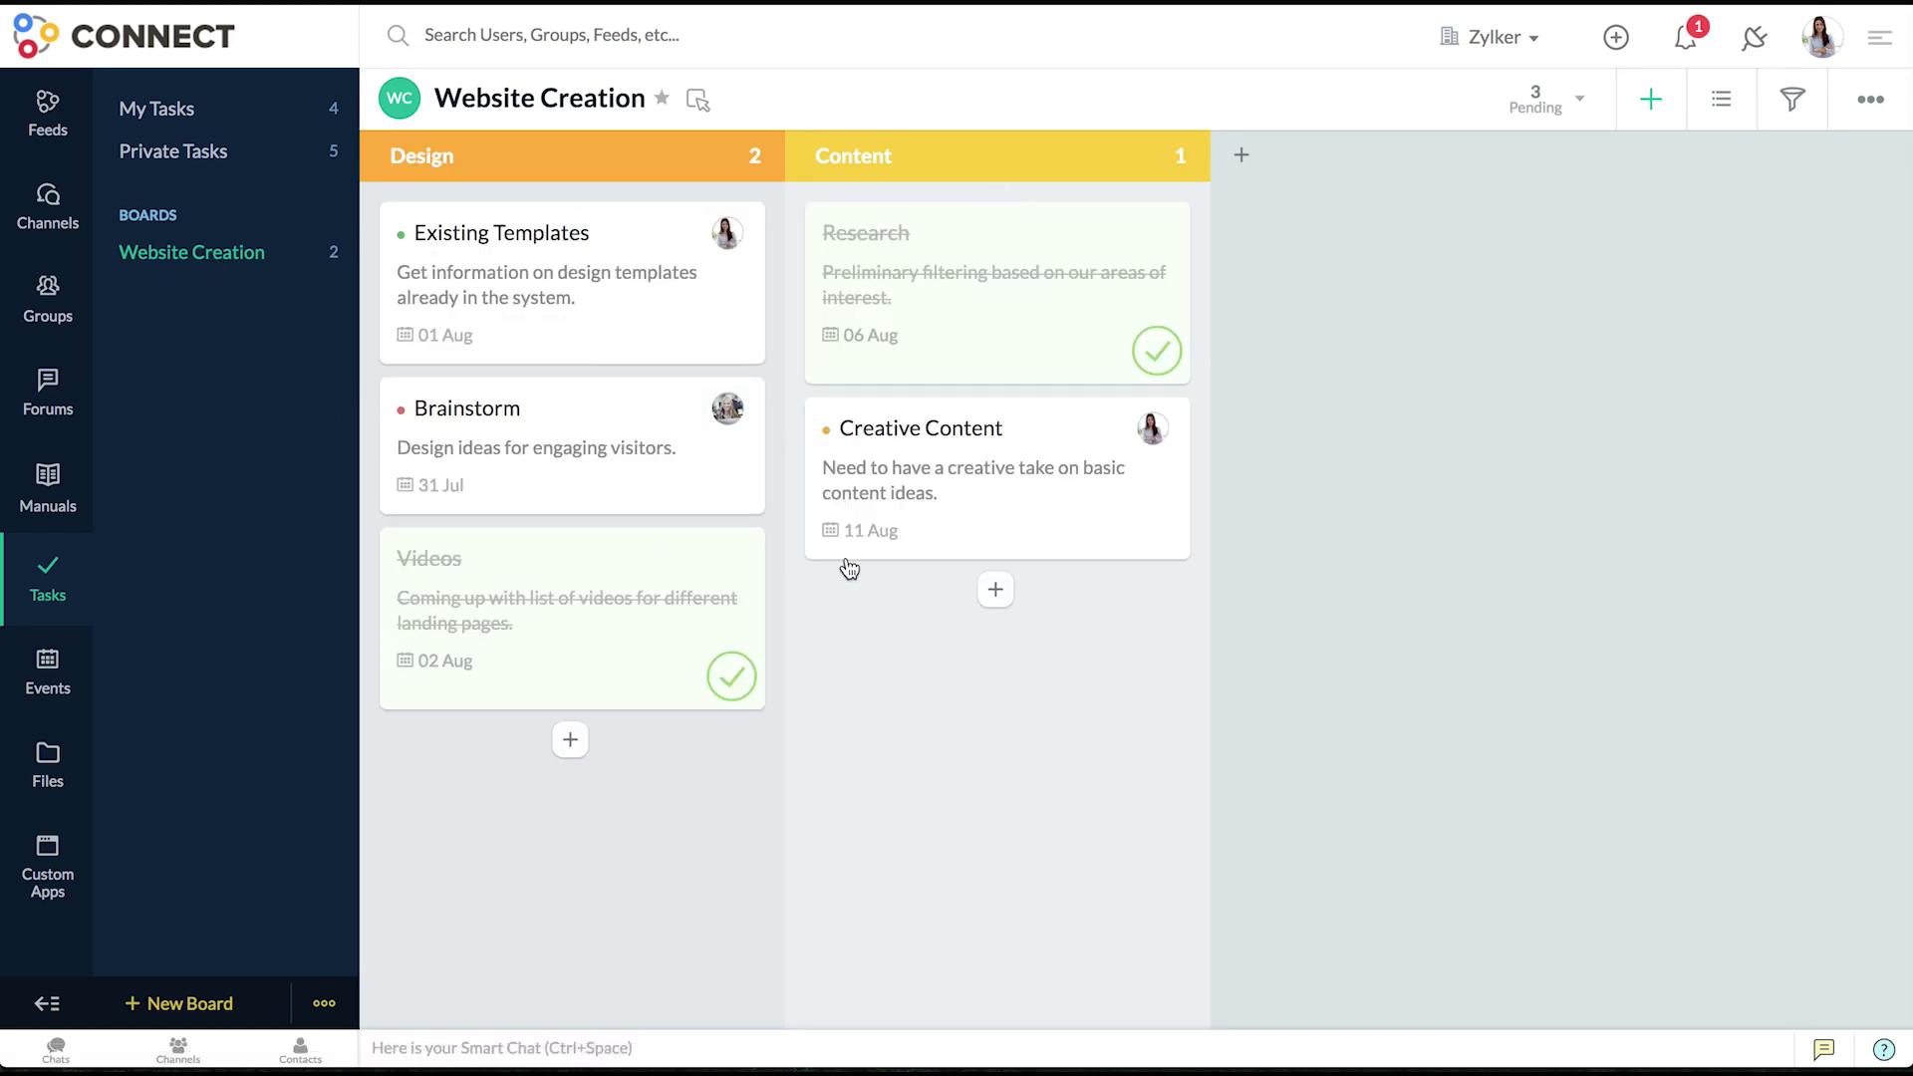
click(994, 590)
text(Review Content)
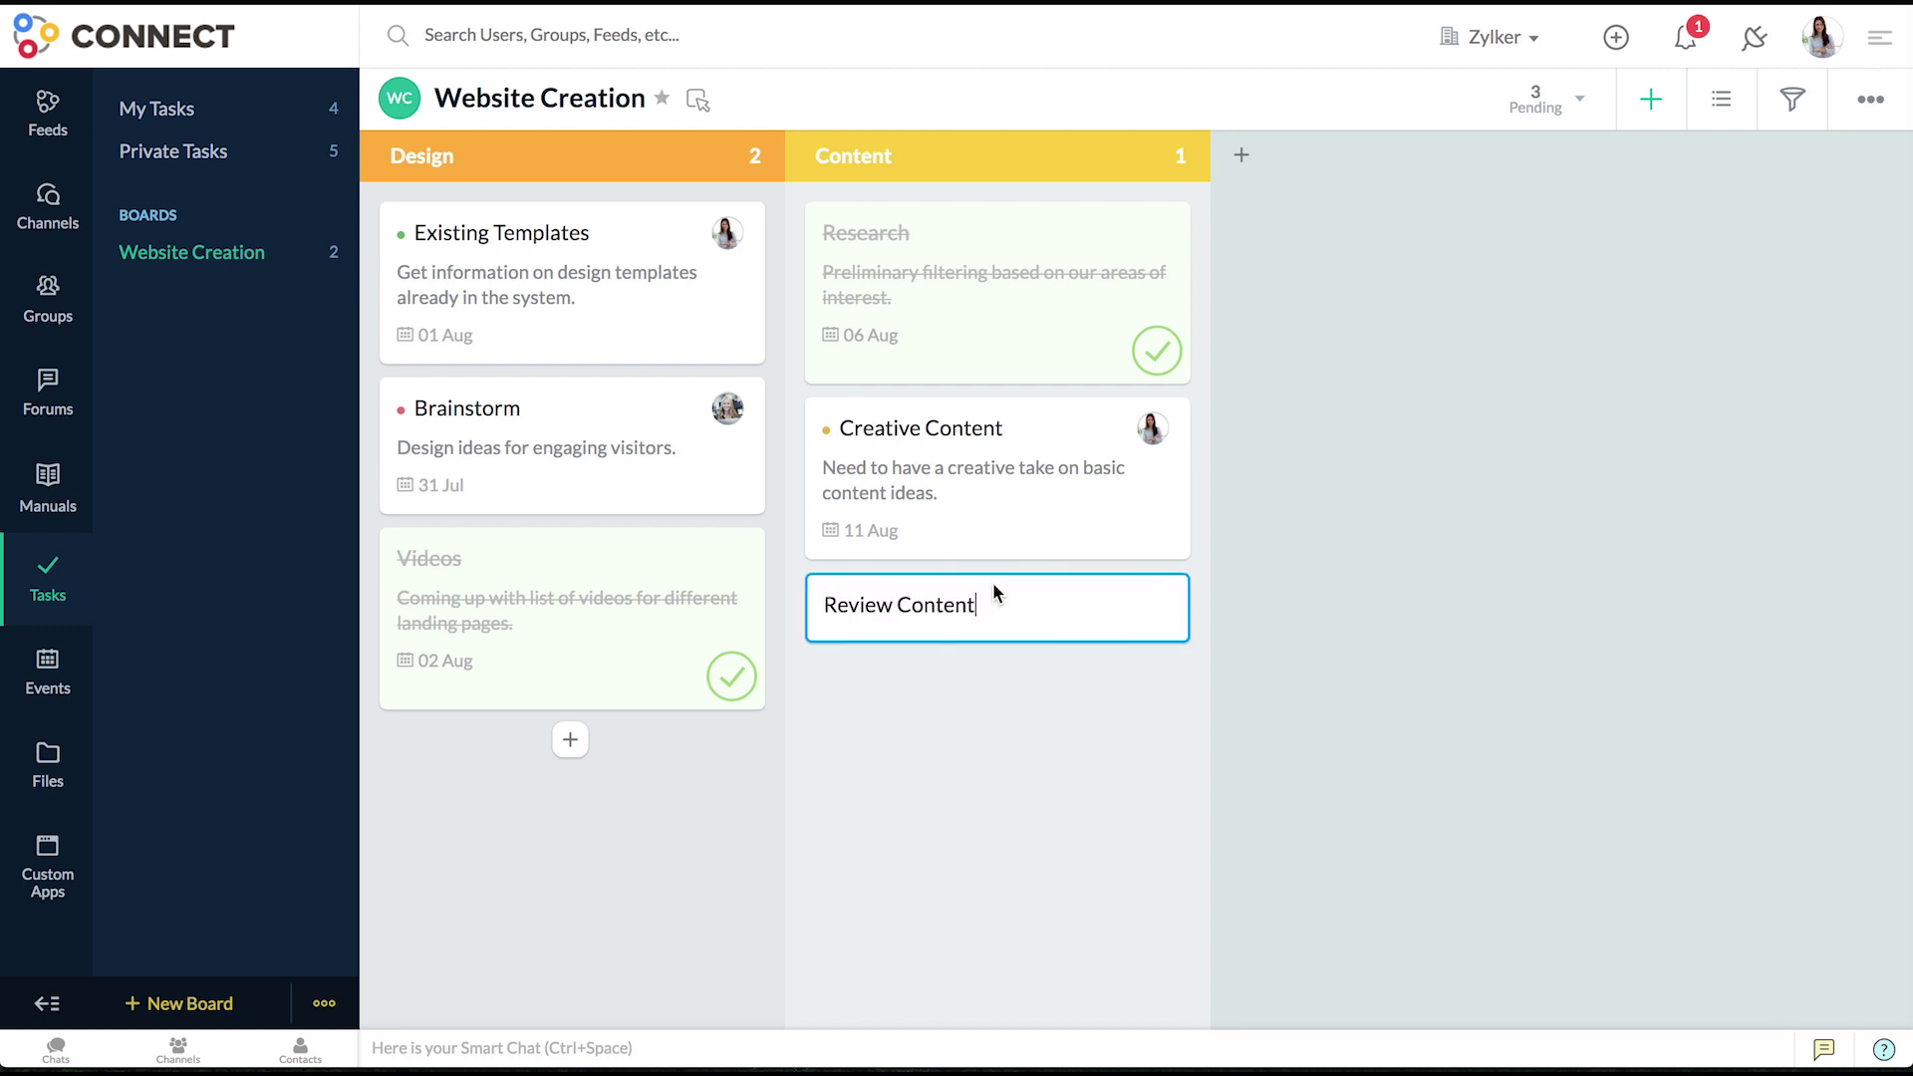
key(Return)
- Assign the Review Content task to a team member
click(1004, 611)
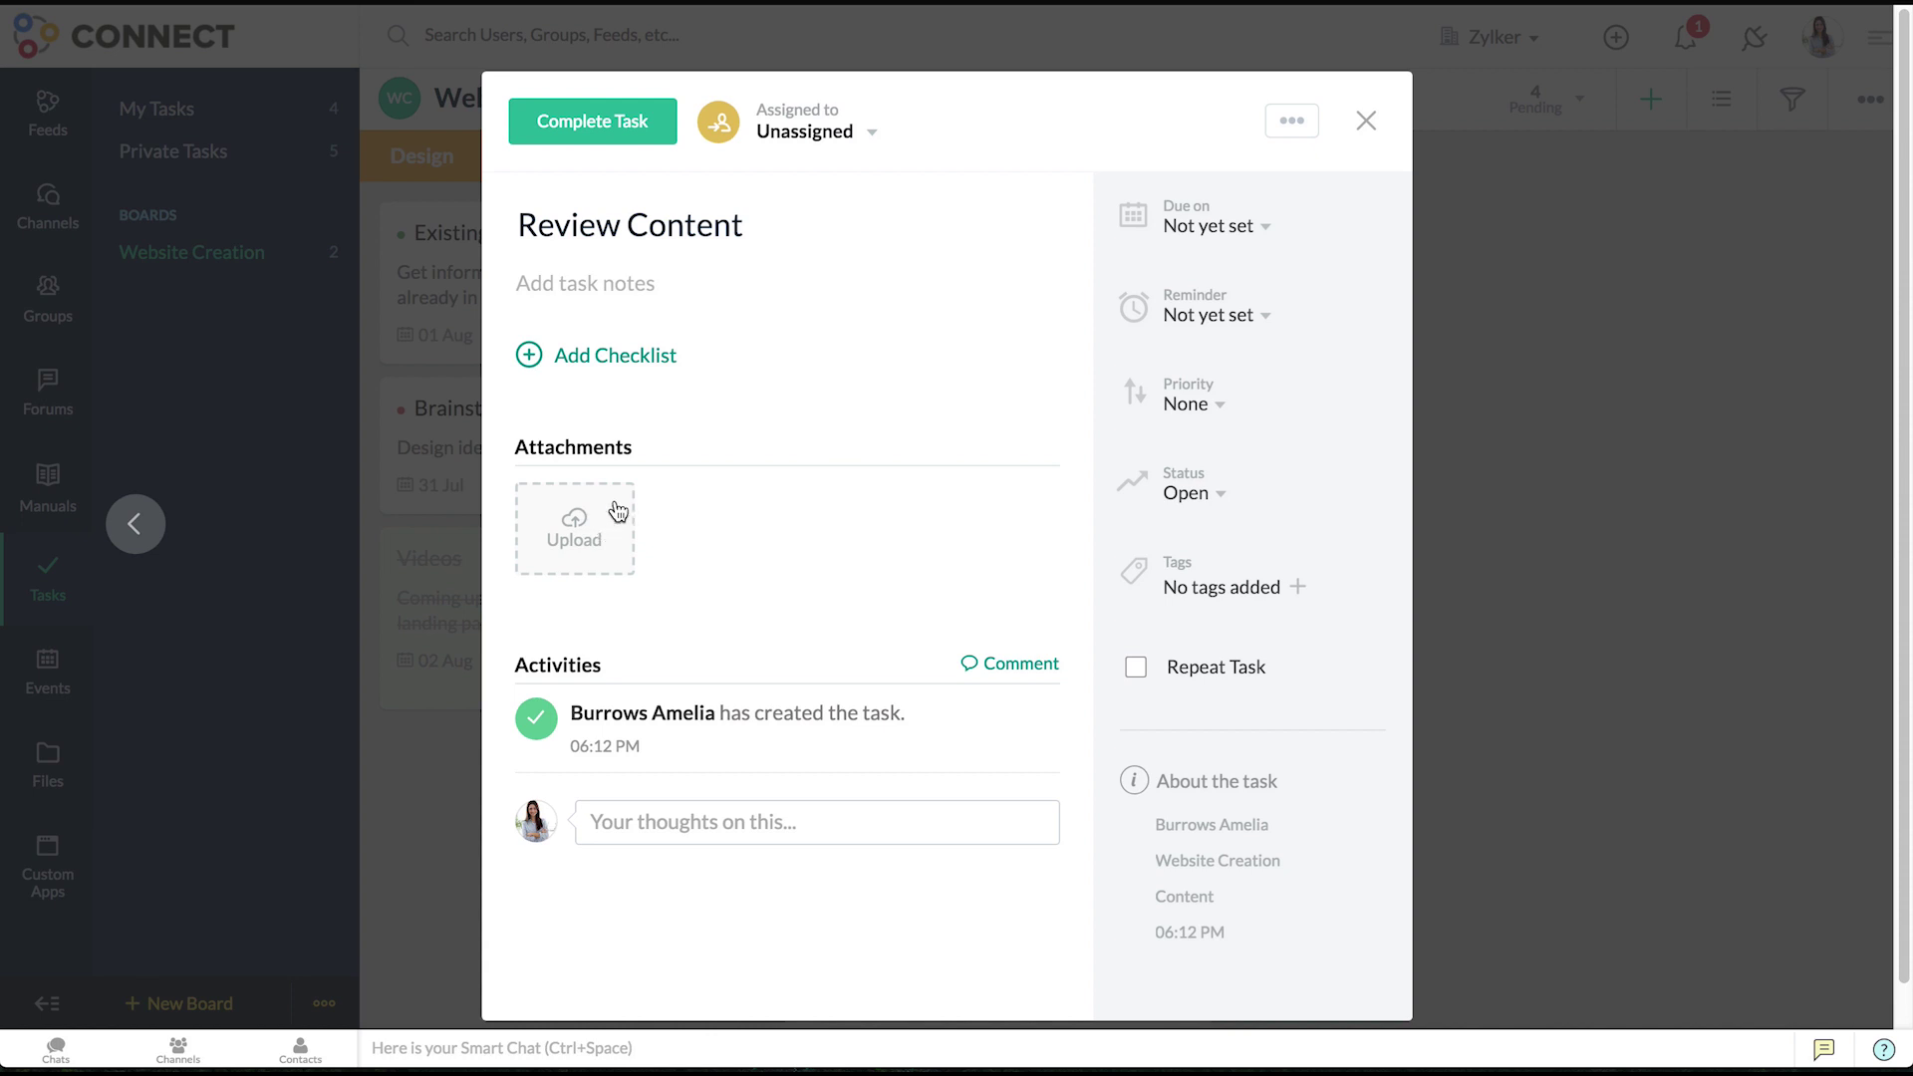
click(792, 135)
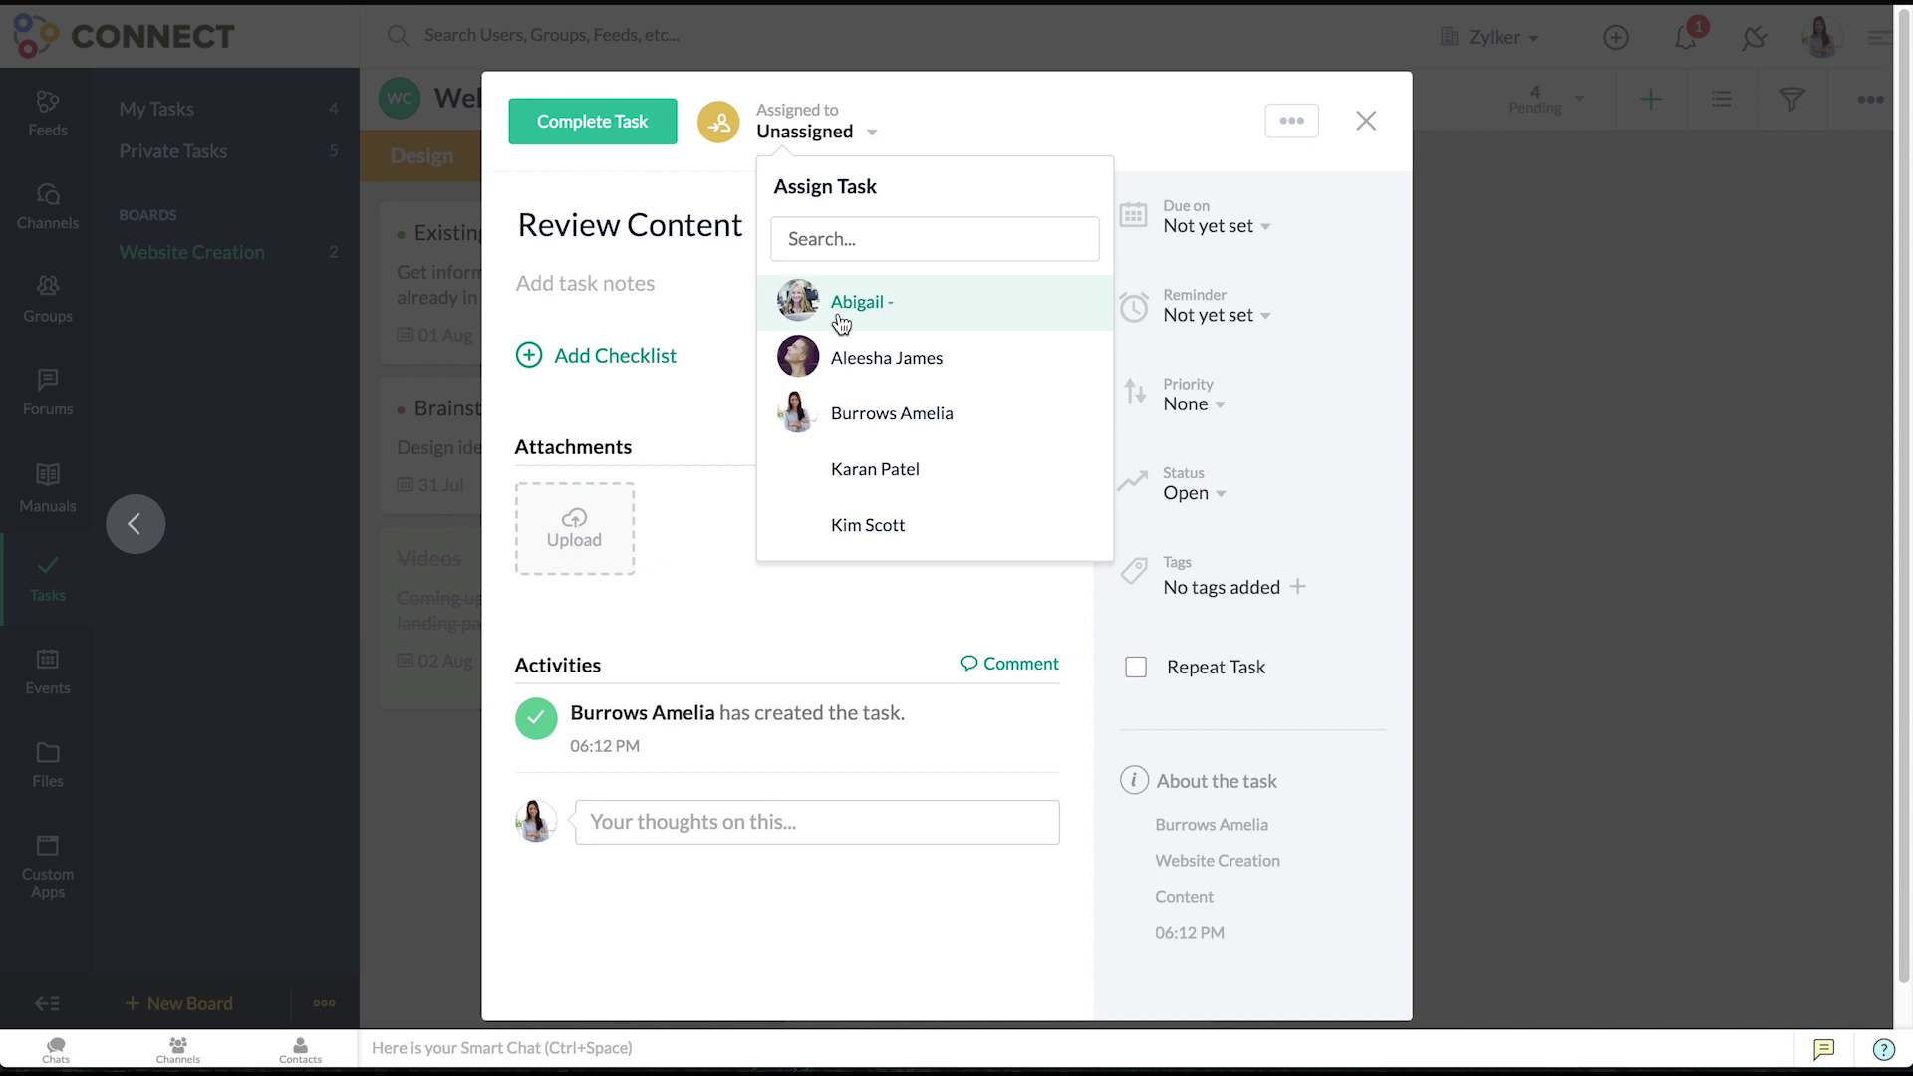
click(852, 357)
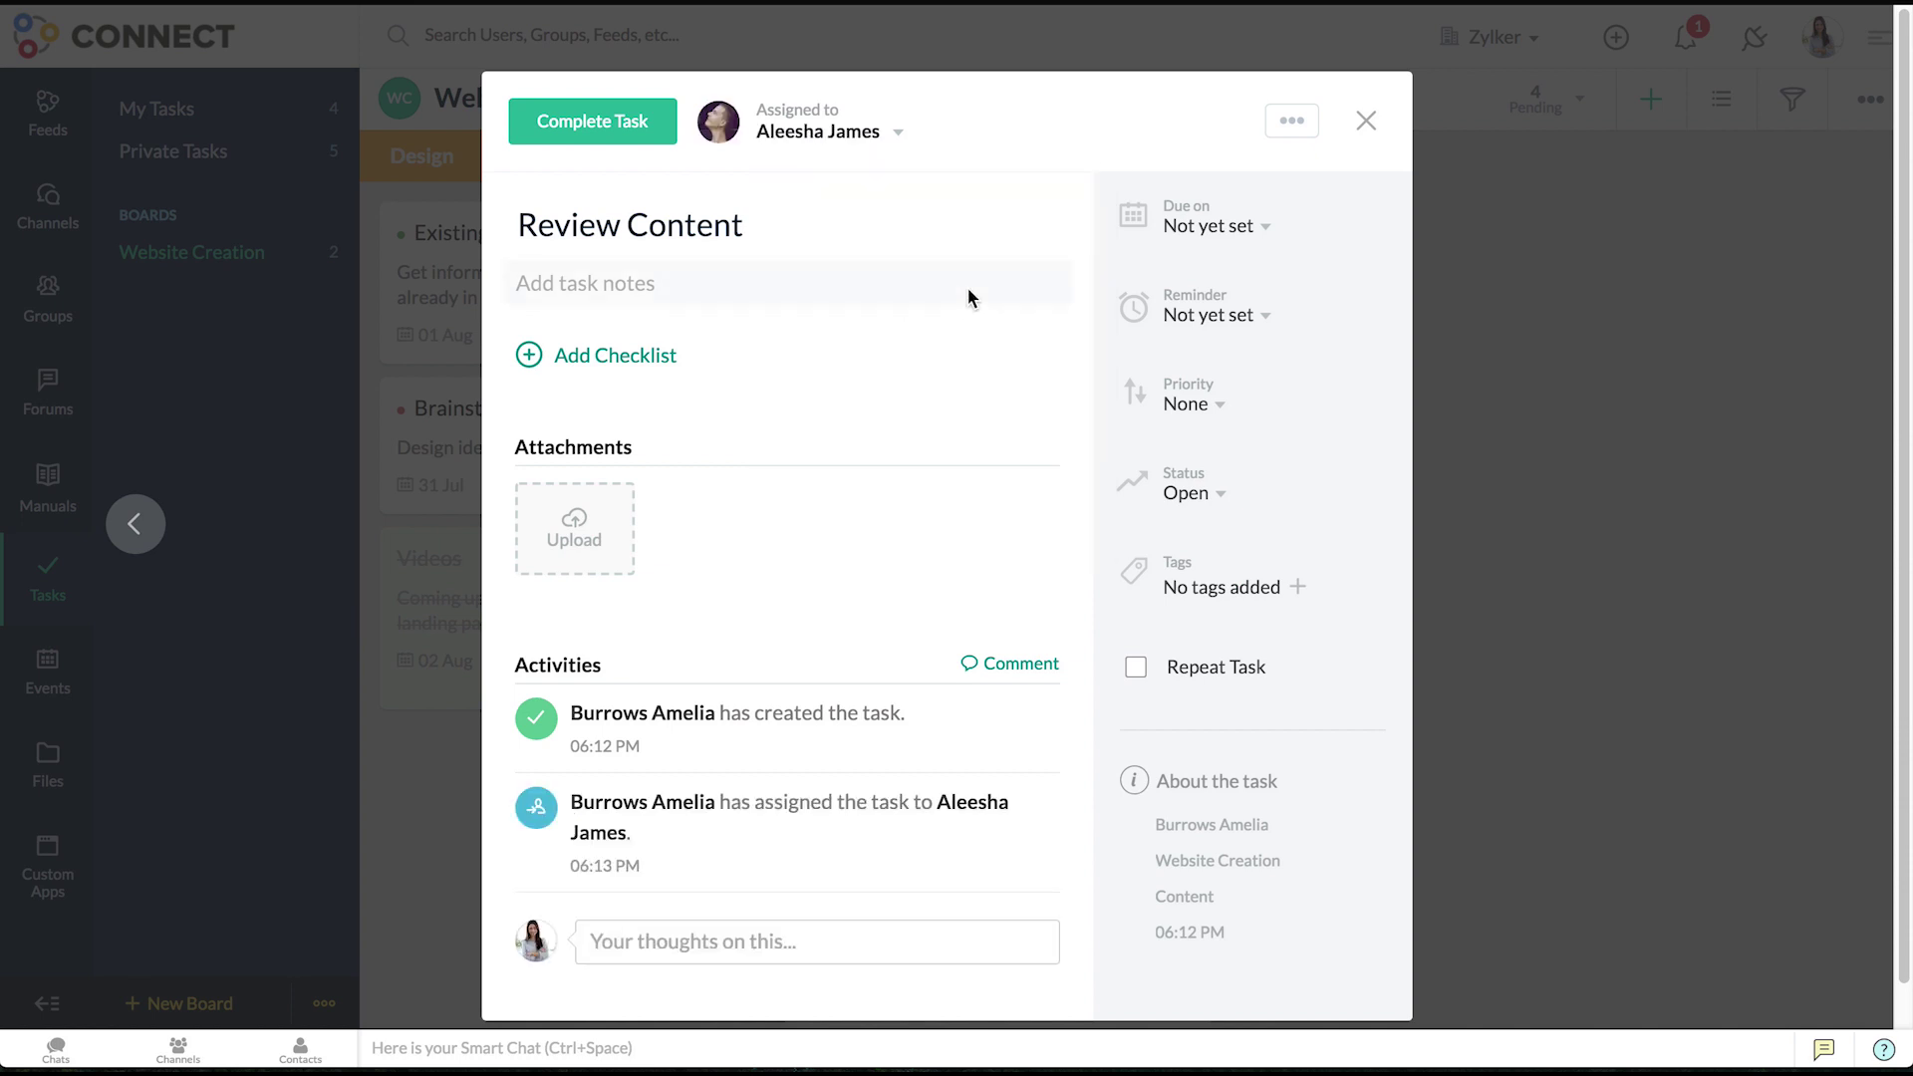
click(1363, 121)
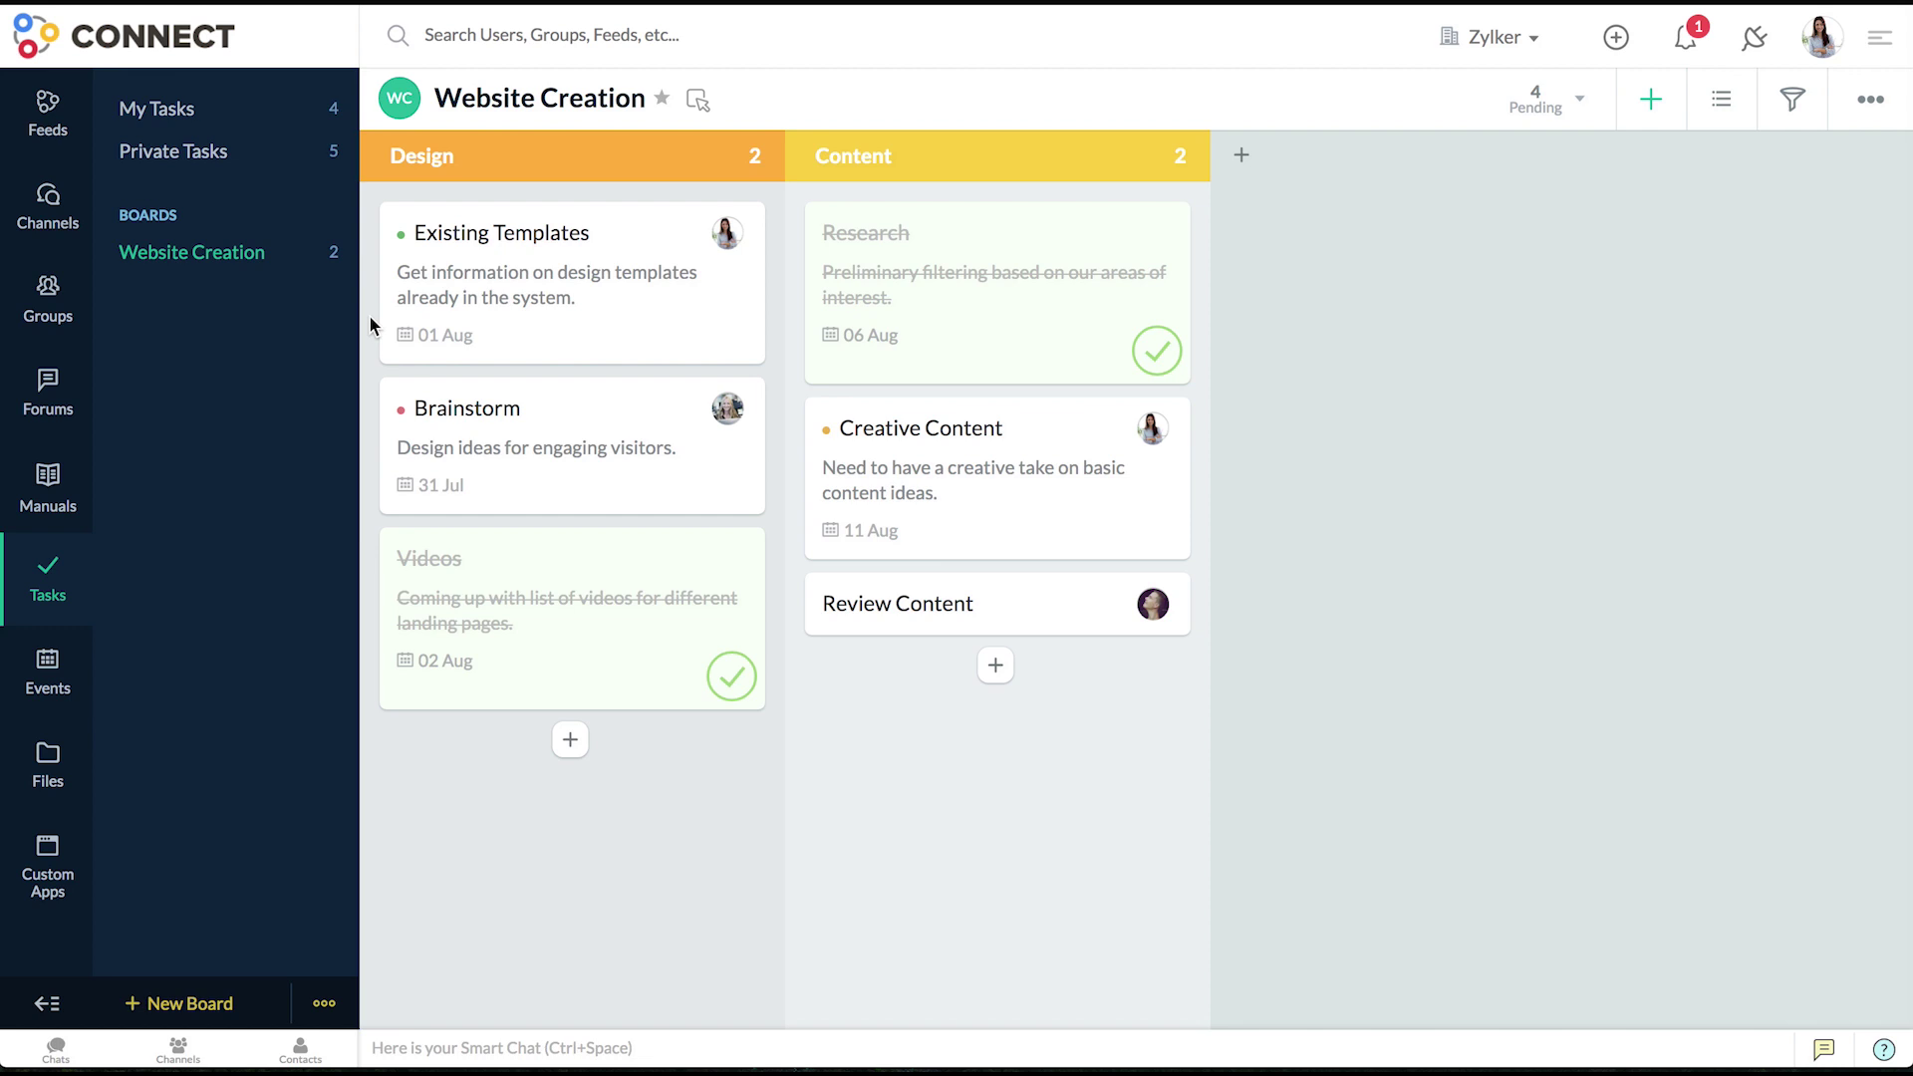
- Look through the Existing Templates task details
click(464, 317)
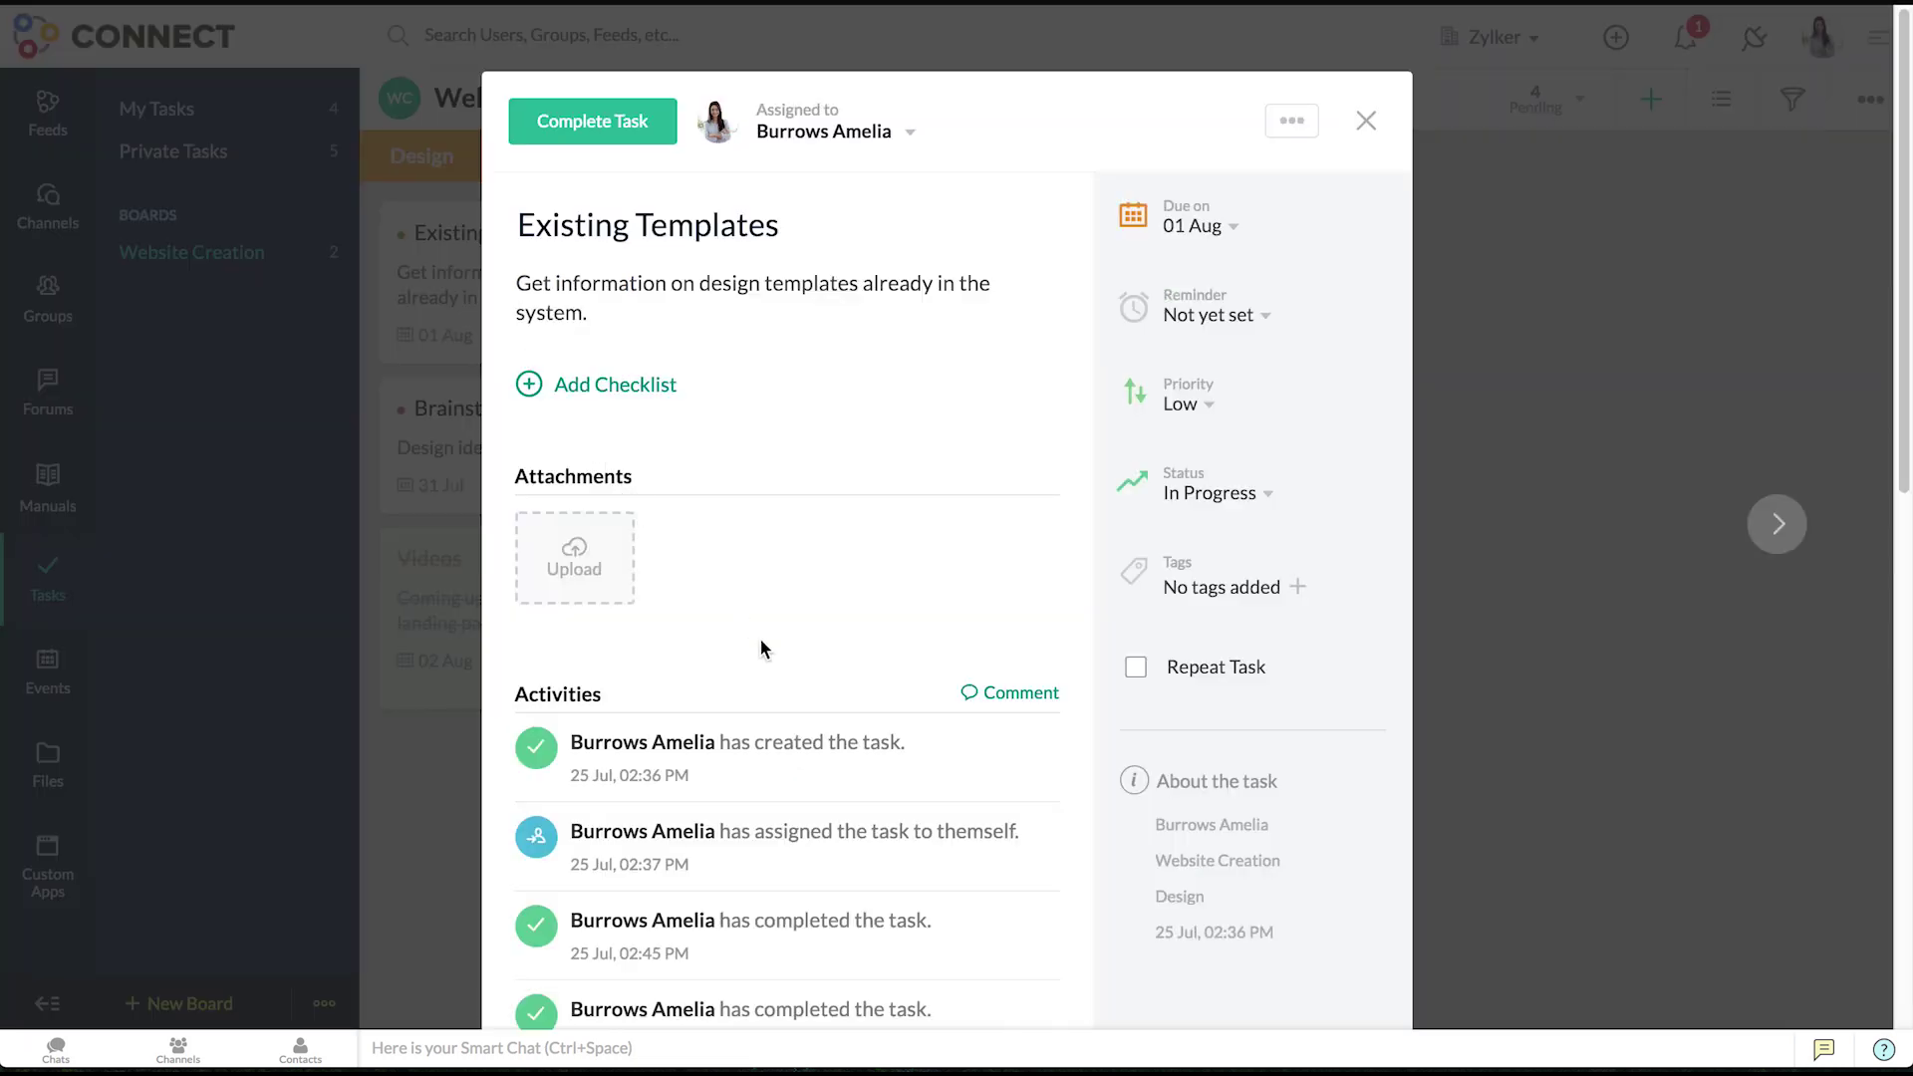
scroll(822, 769, down, 1)
scroll(822, 780, down, 3)
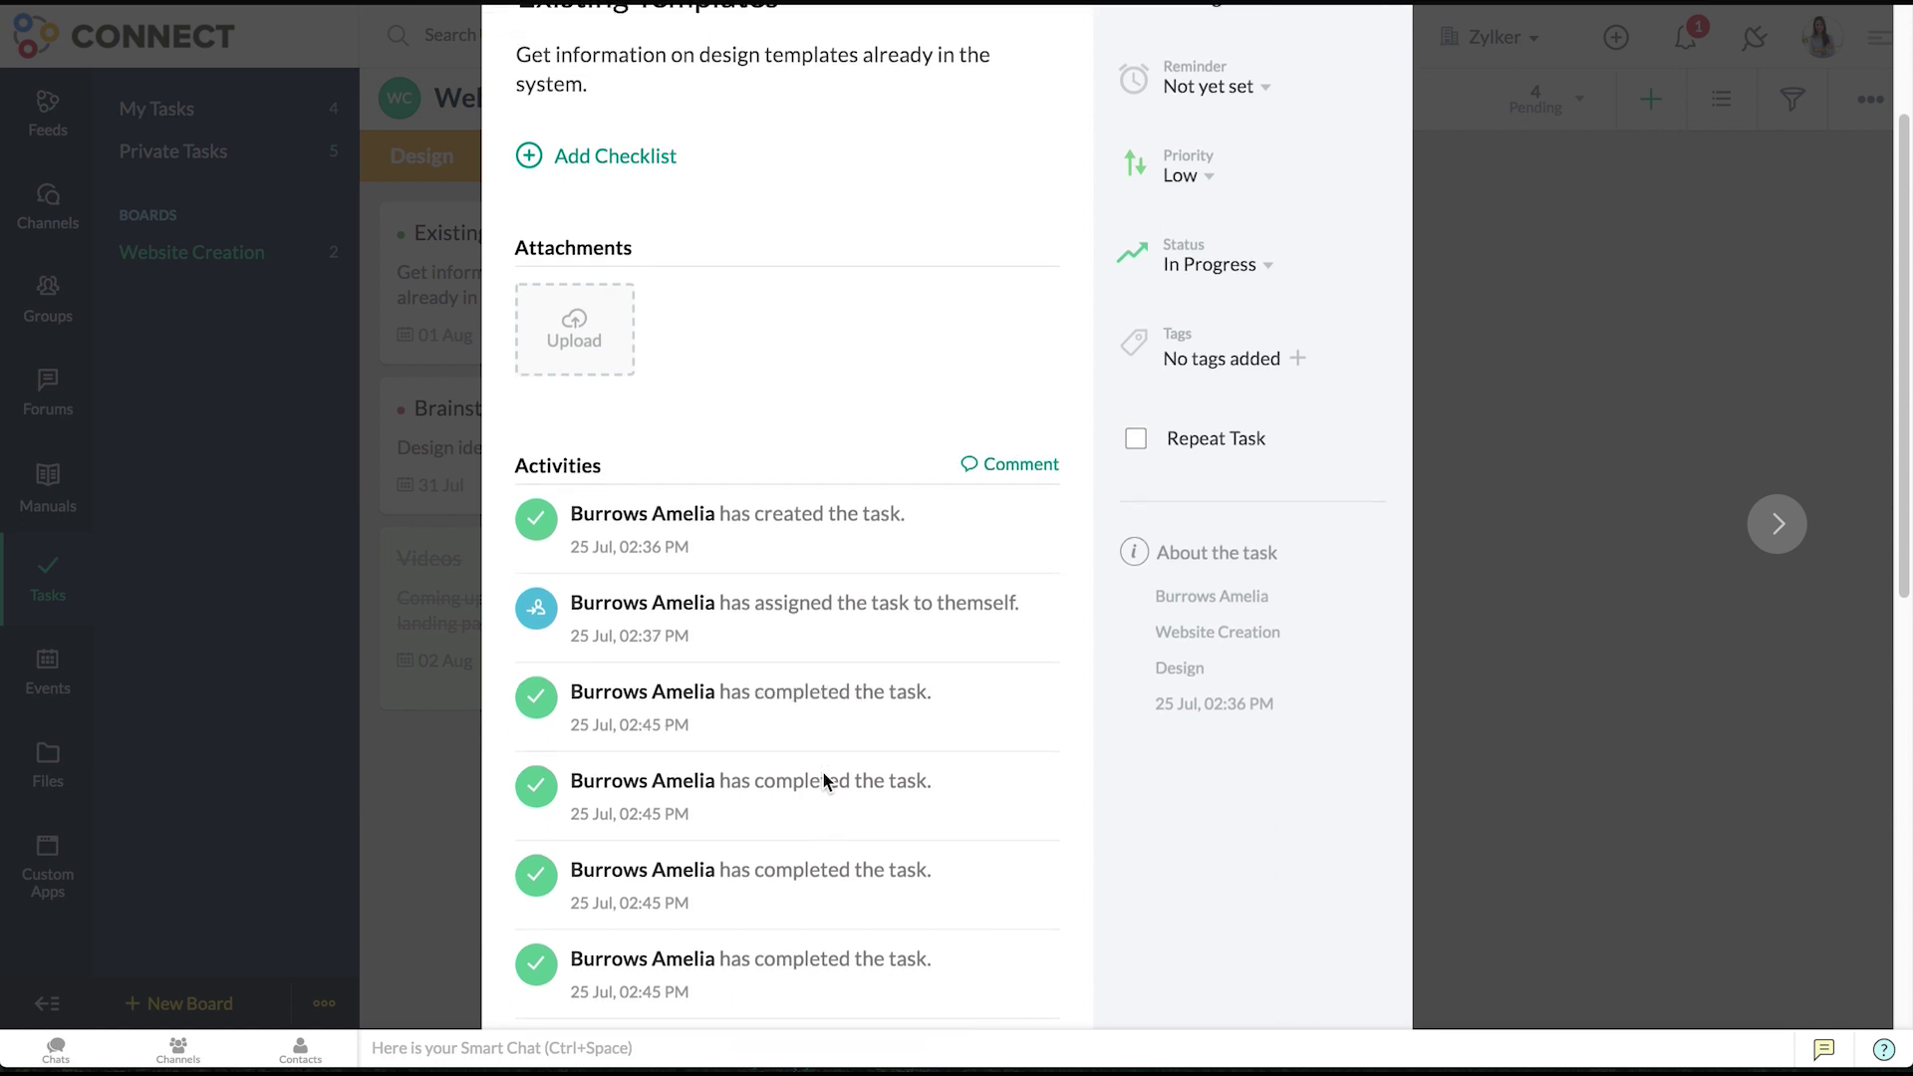
scroll(823, 780, up, 2)
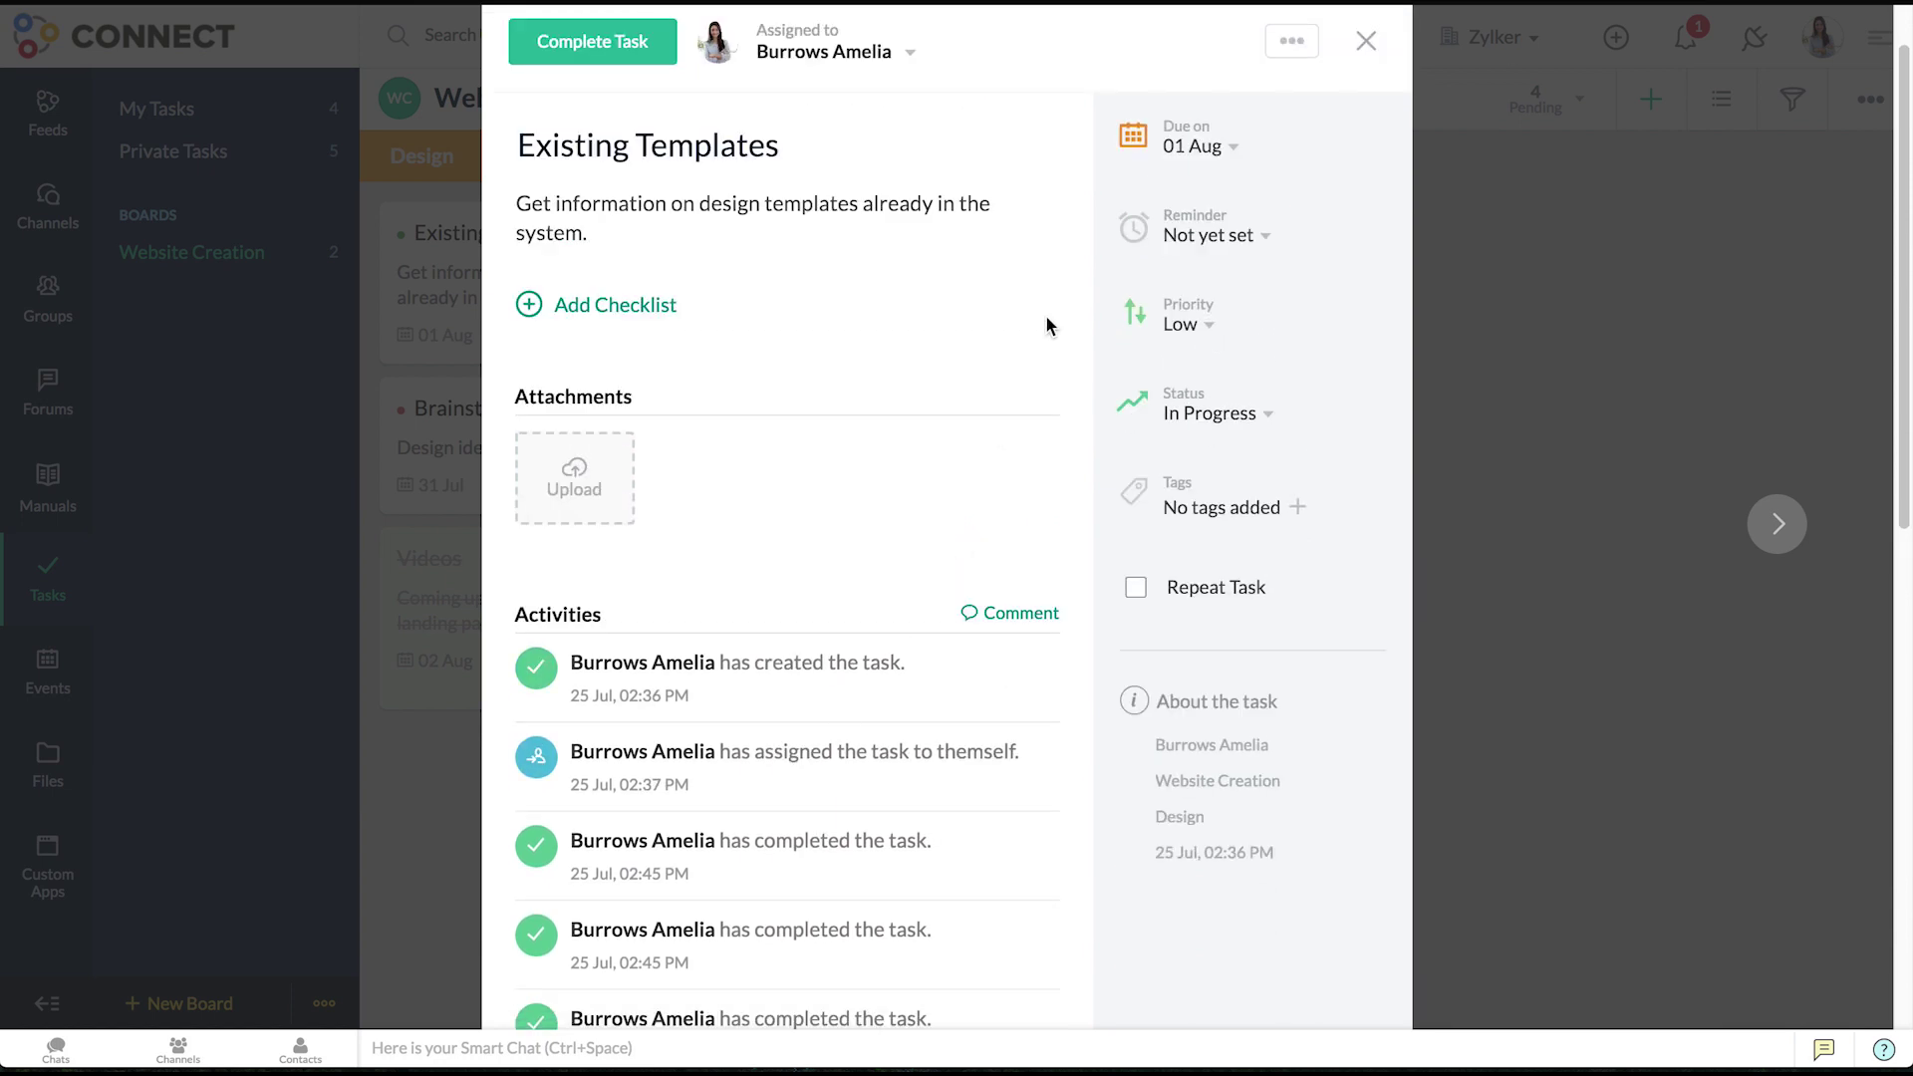
click(1366, 45)
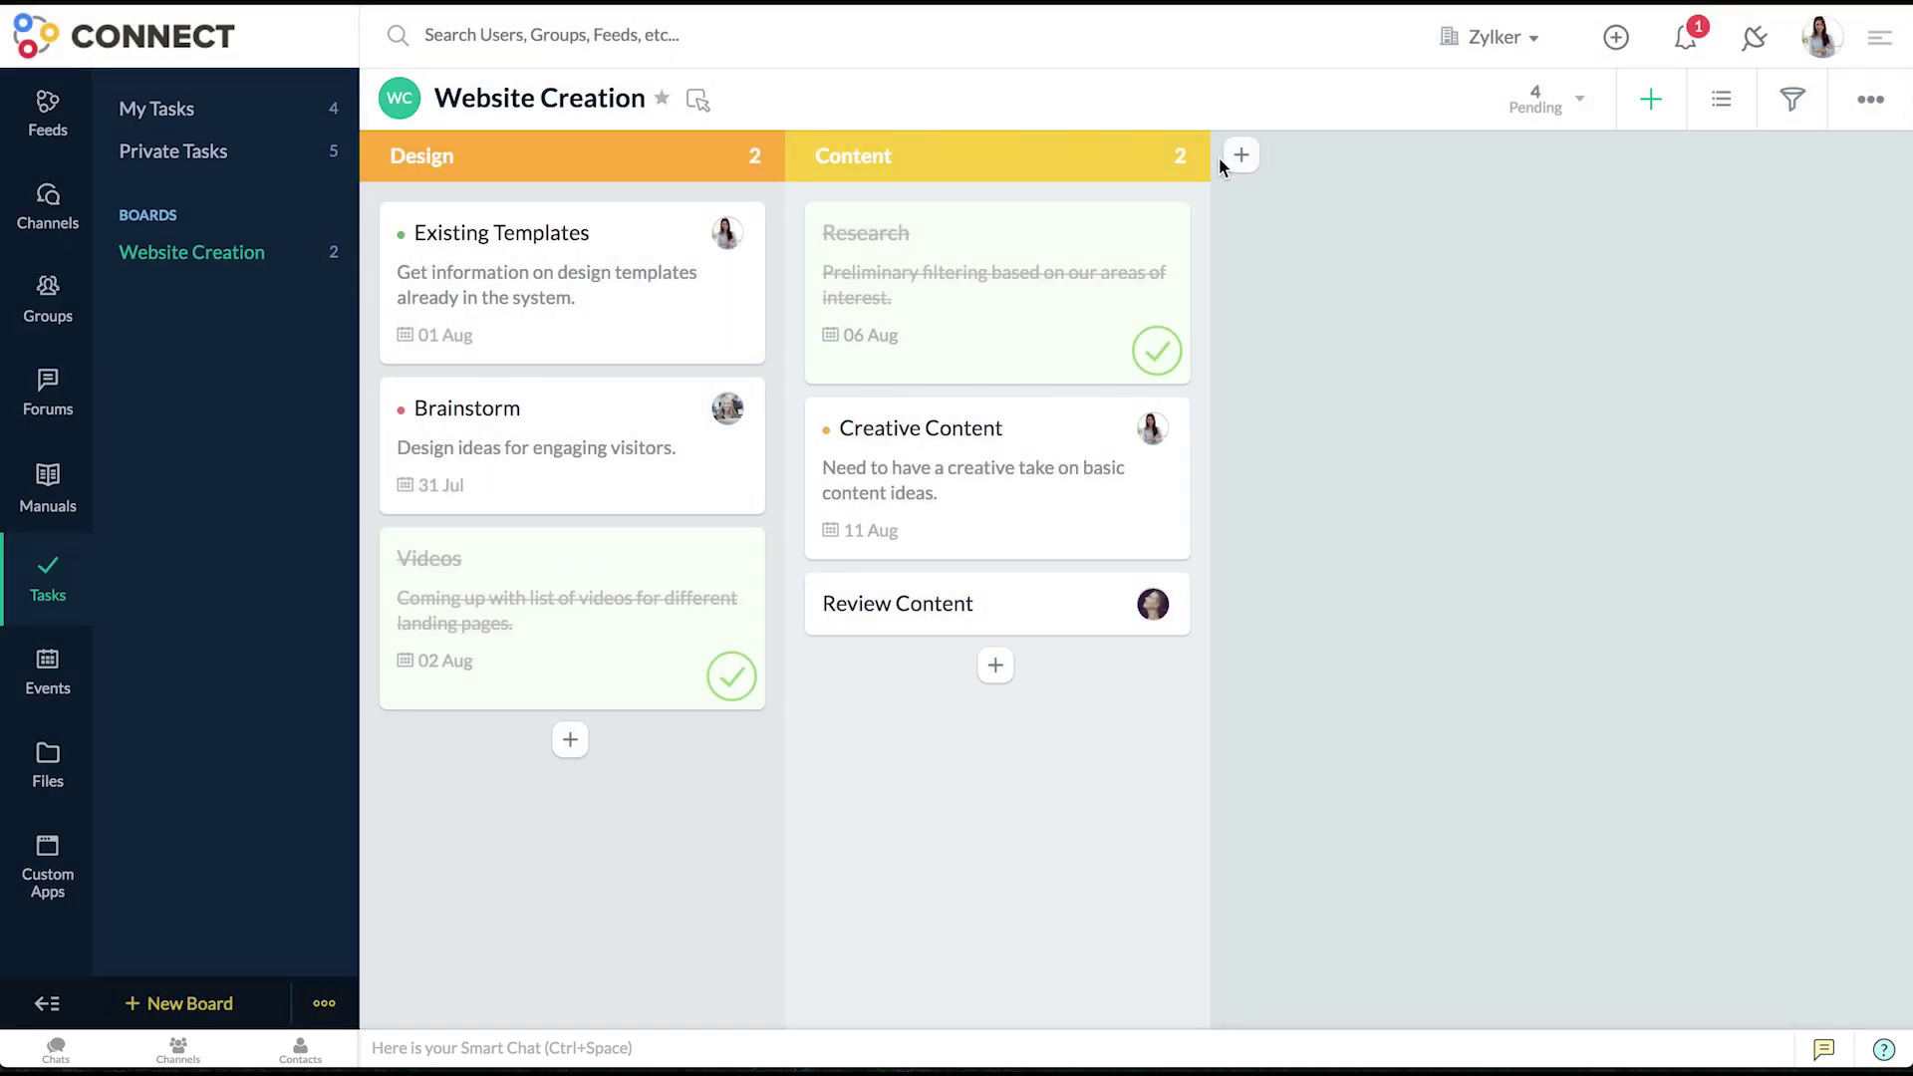
- Mark Creative Content complete, then reopen it and check its assignee list without changes
click(1004, 448)
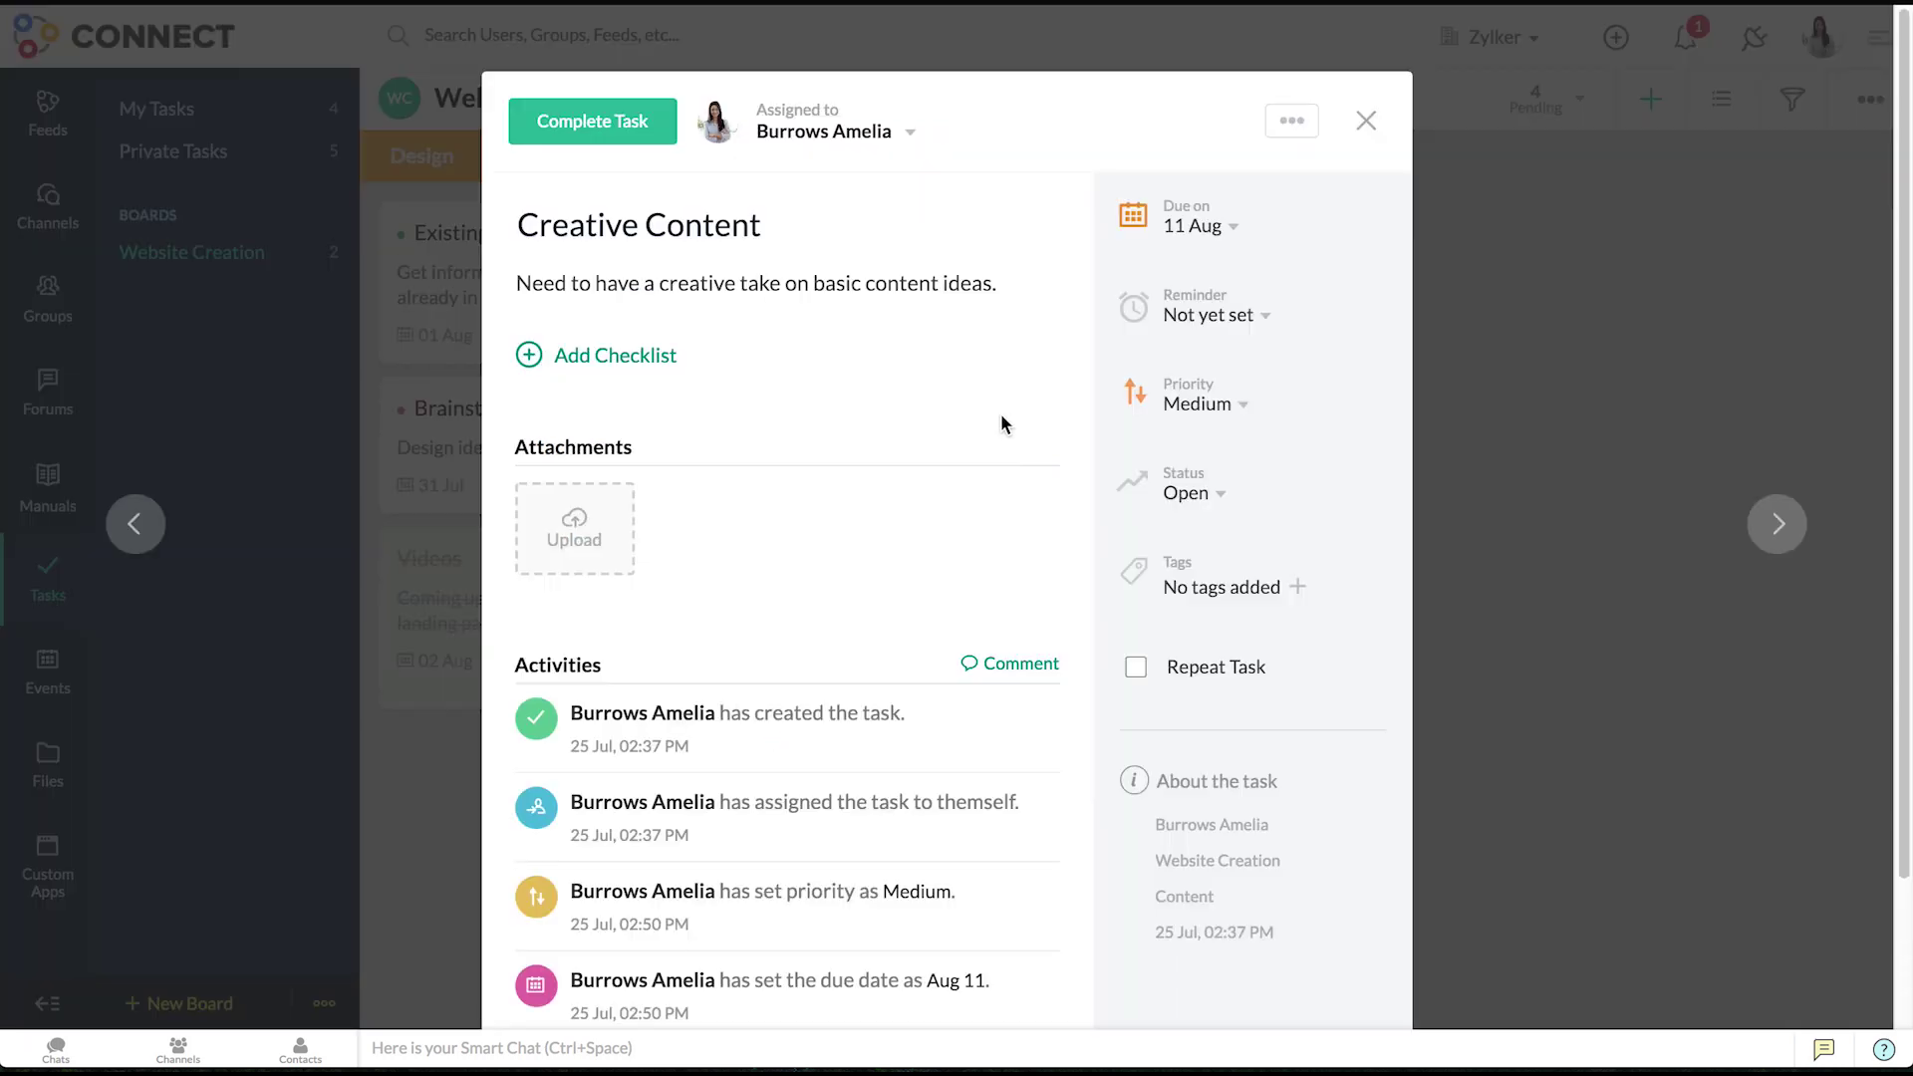
click(632, 144)
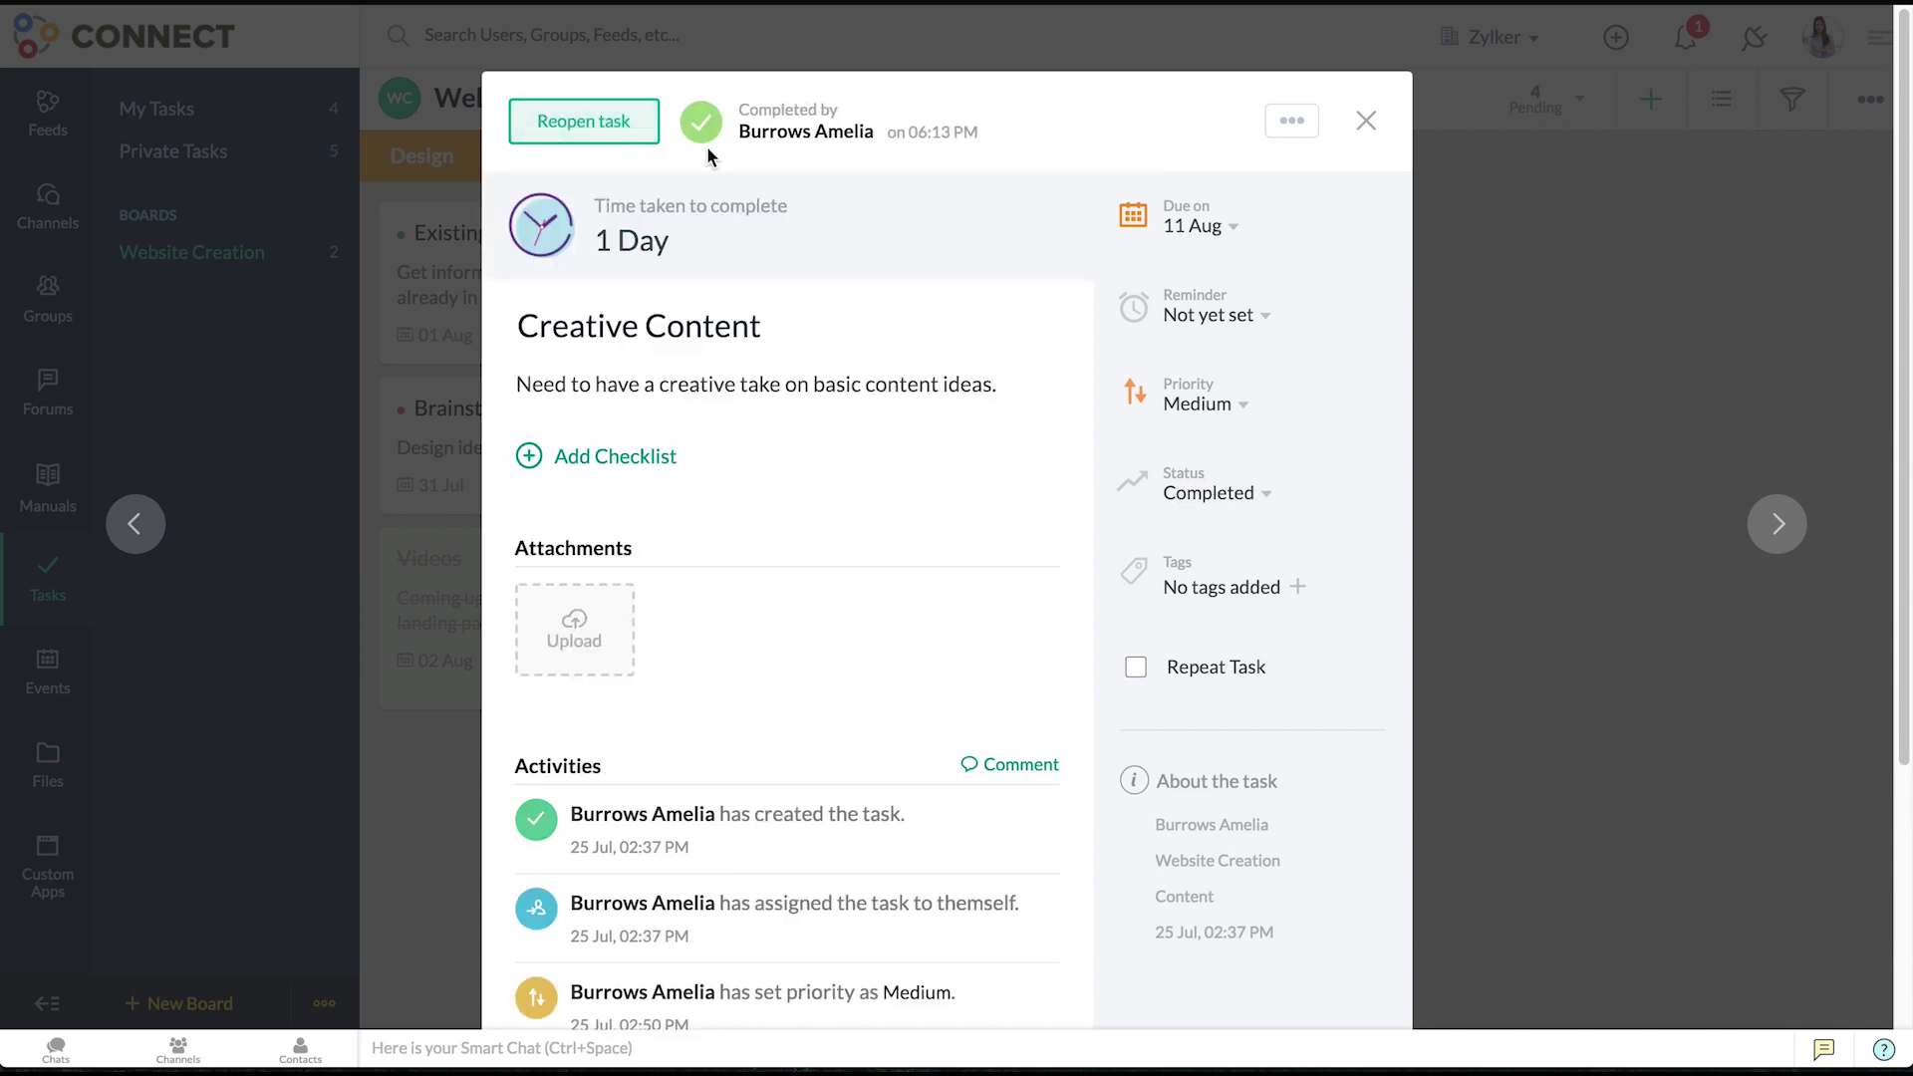
click(1362, 126)
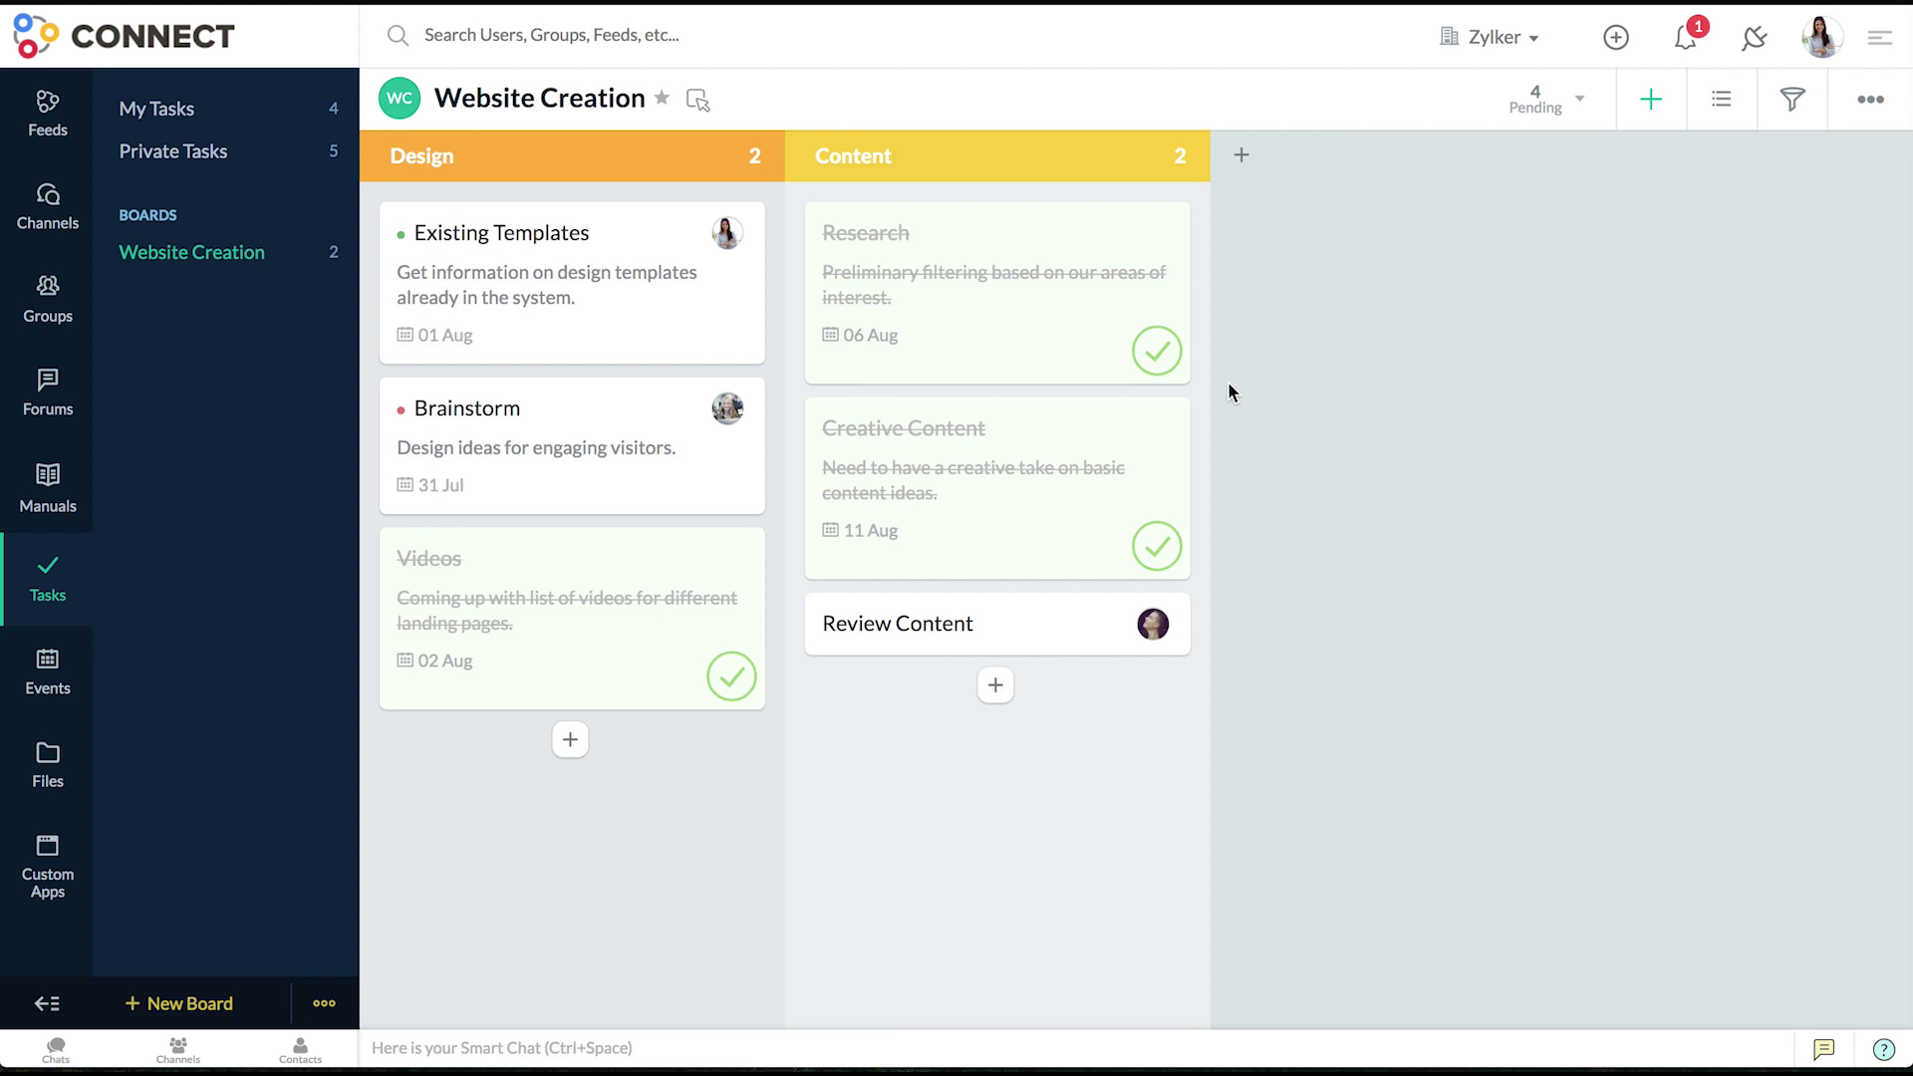
click(1107, 432)
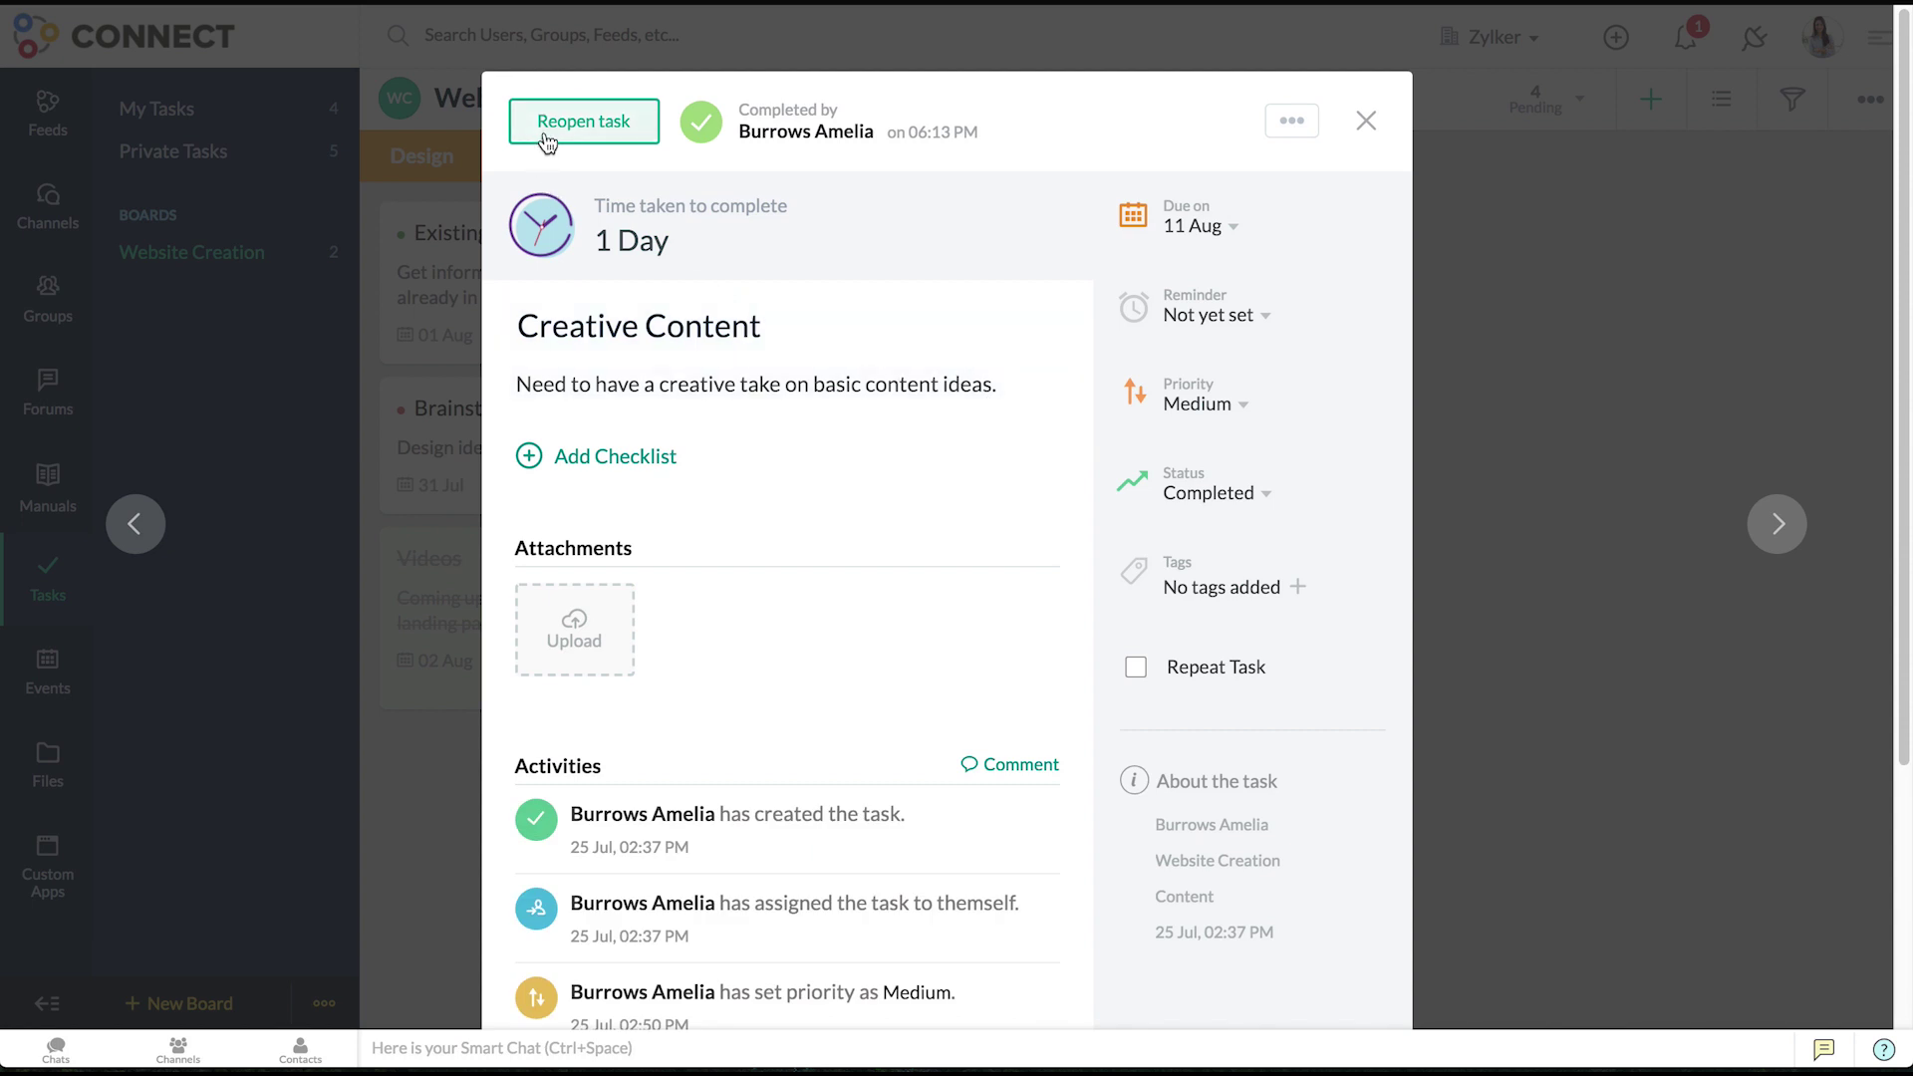
click(546, 138)
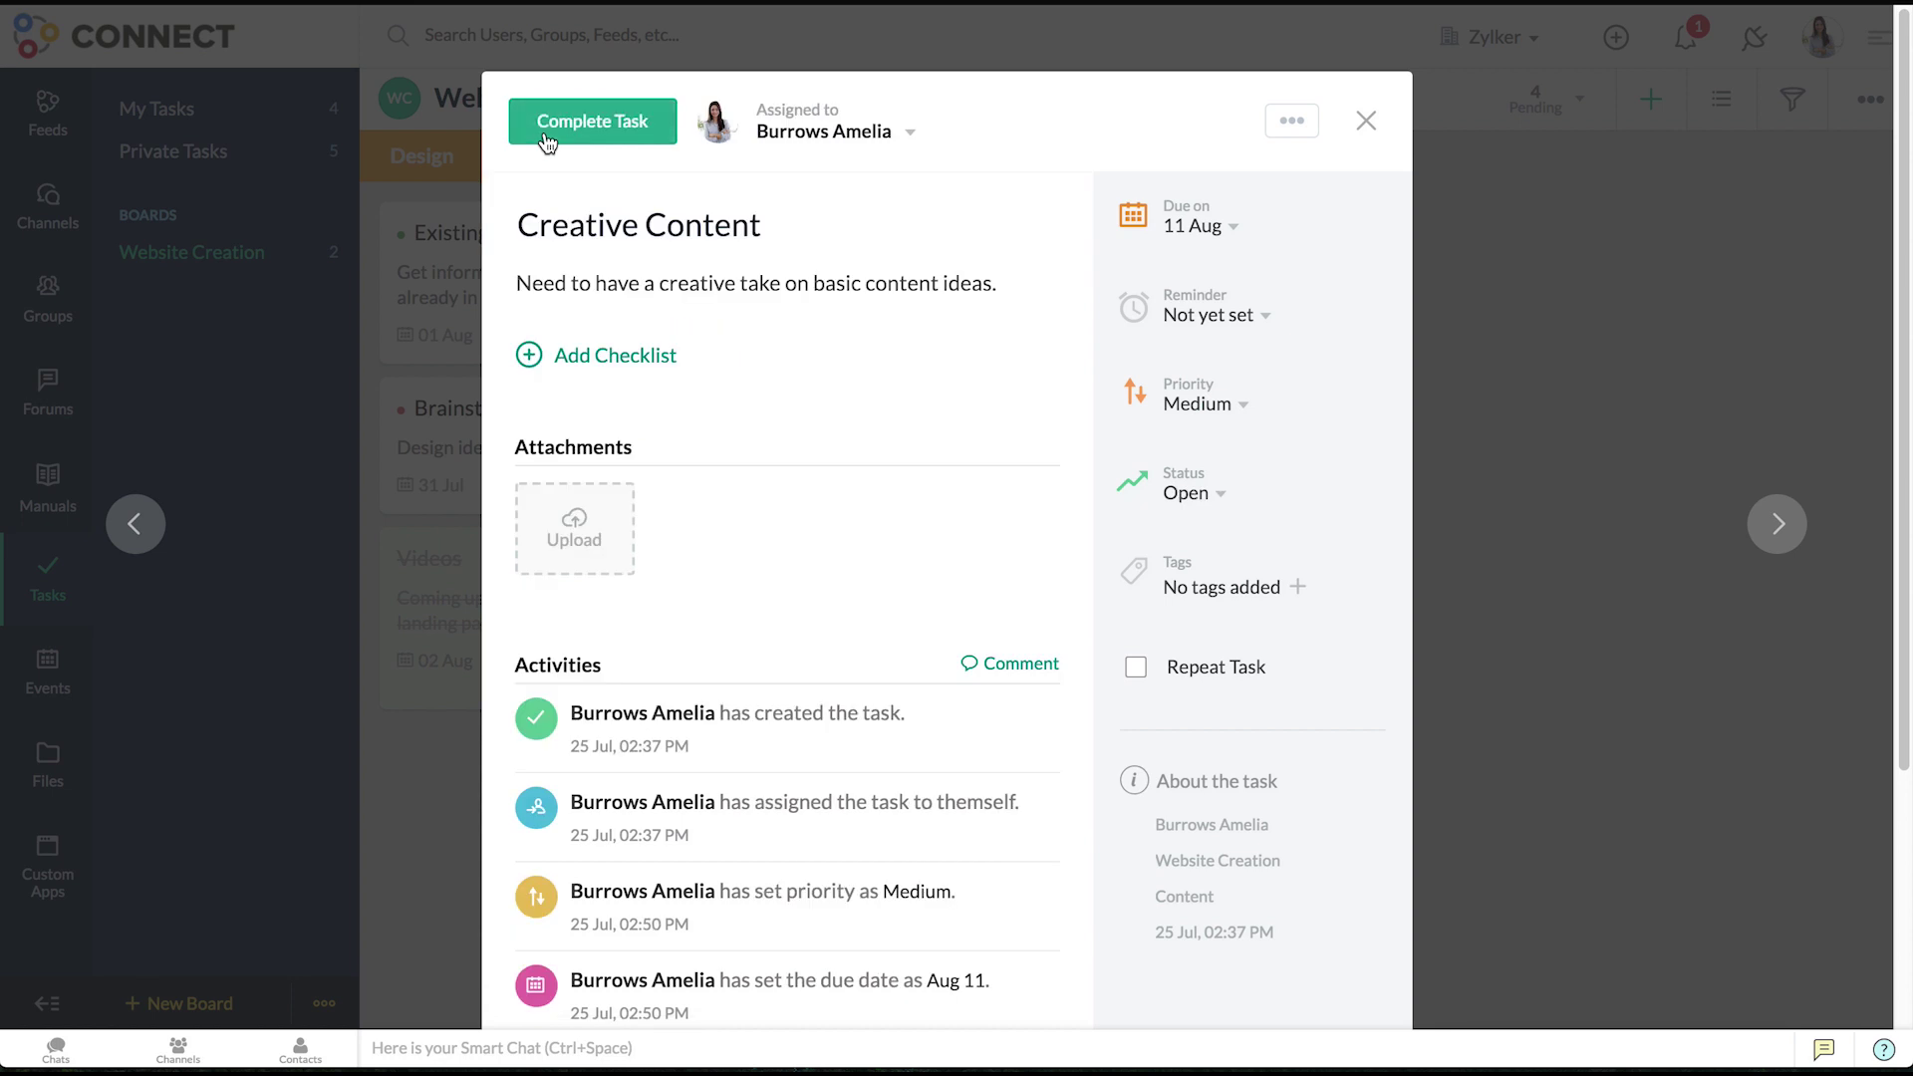
click(849, 137)
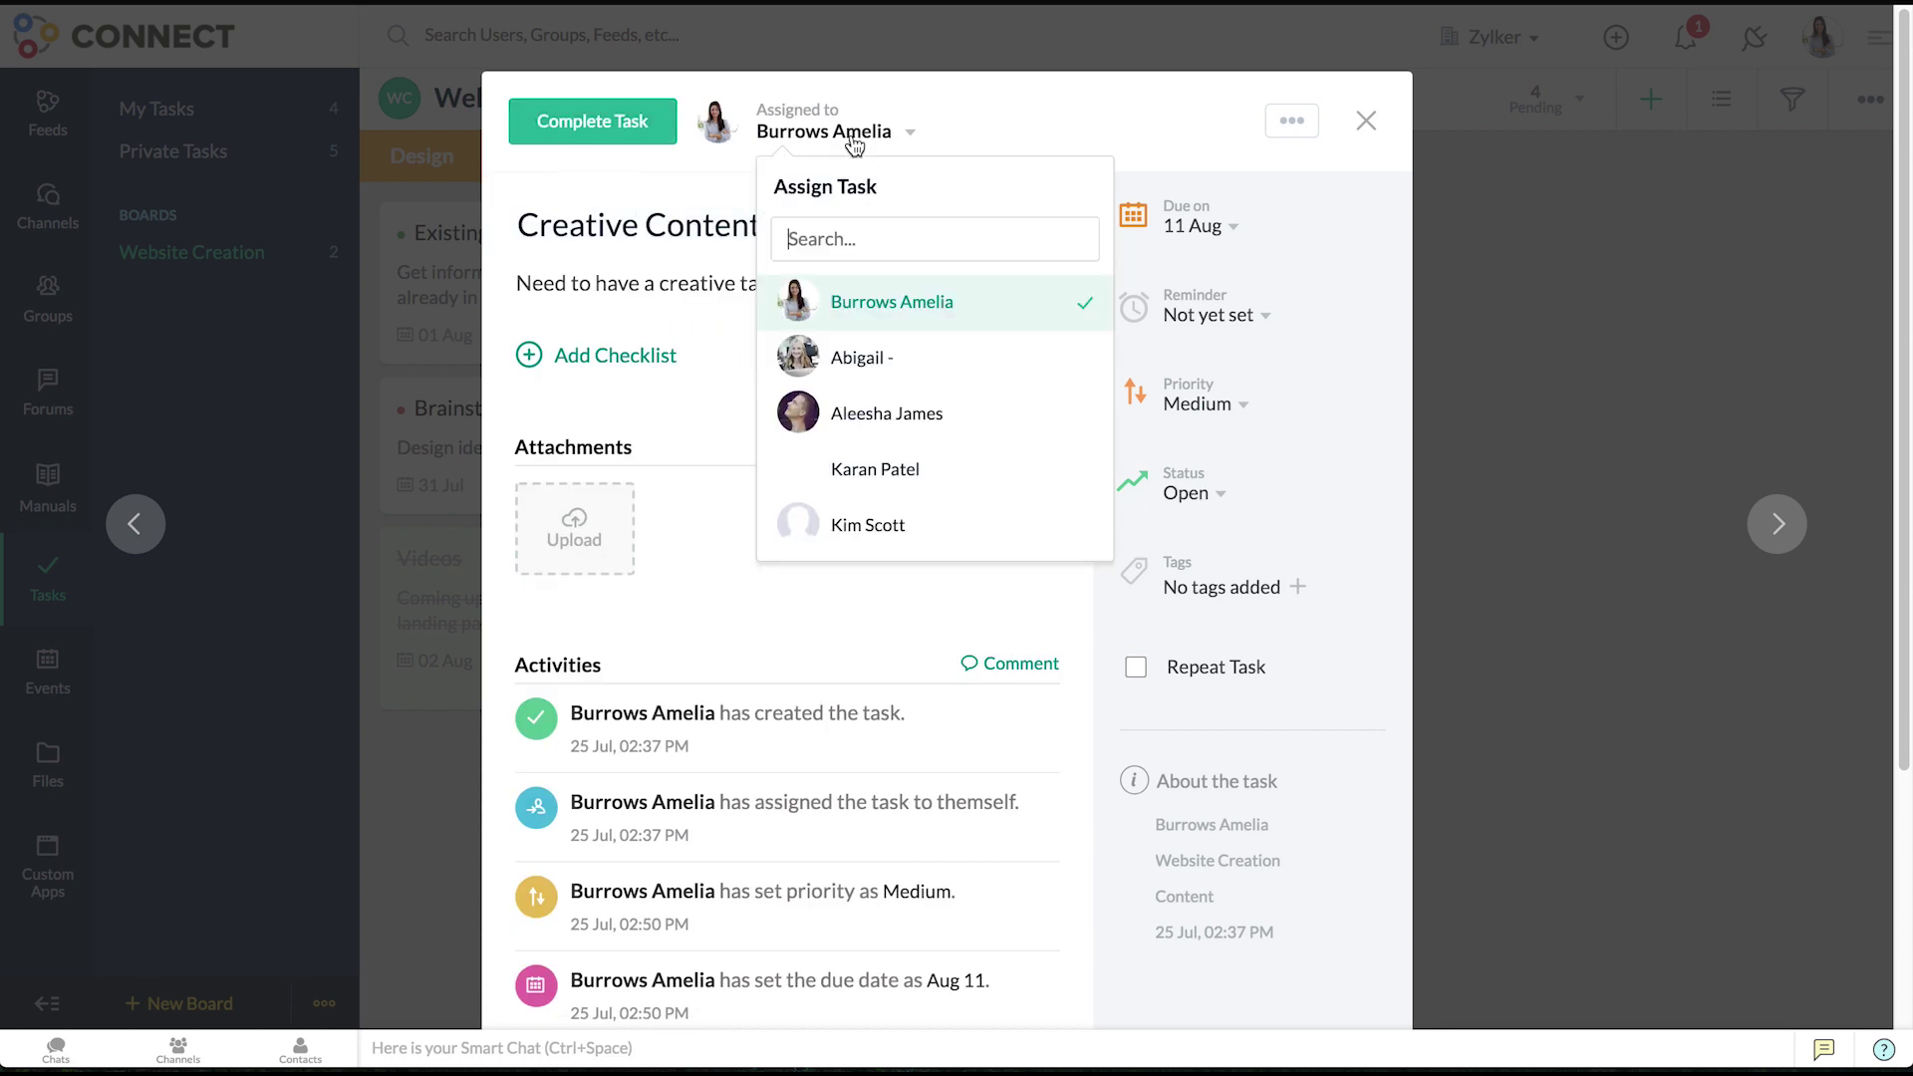
click(947, 126)
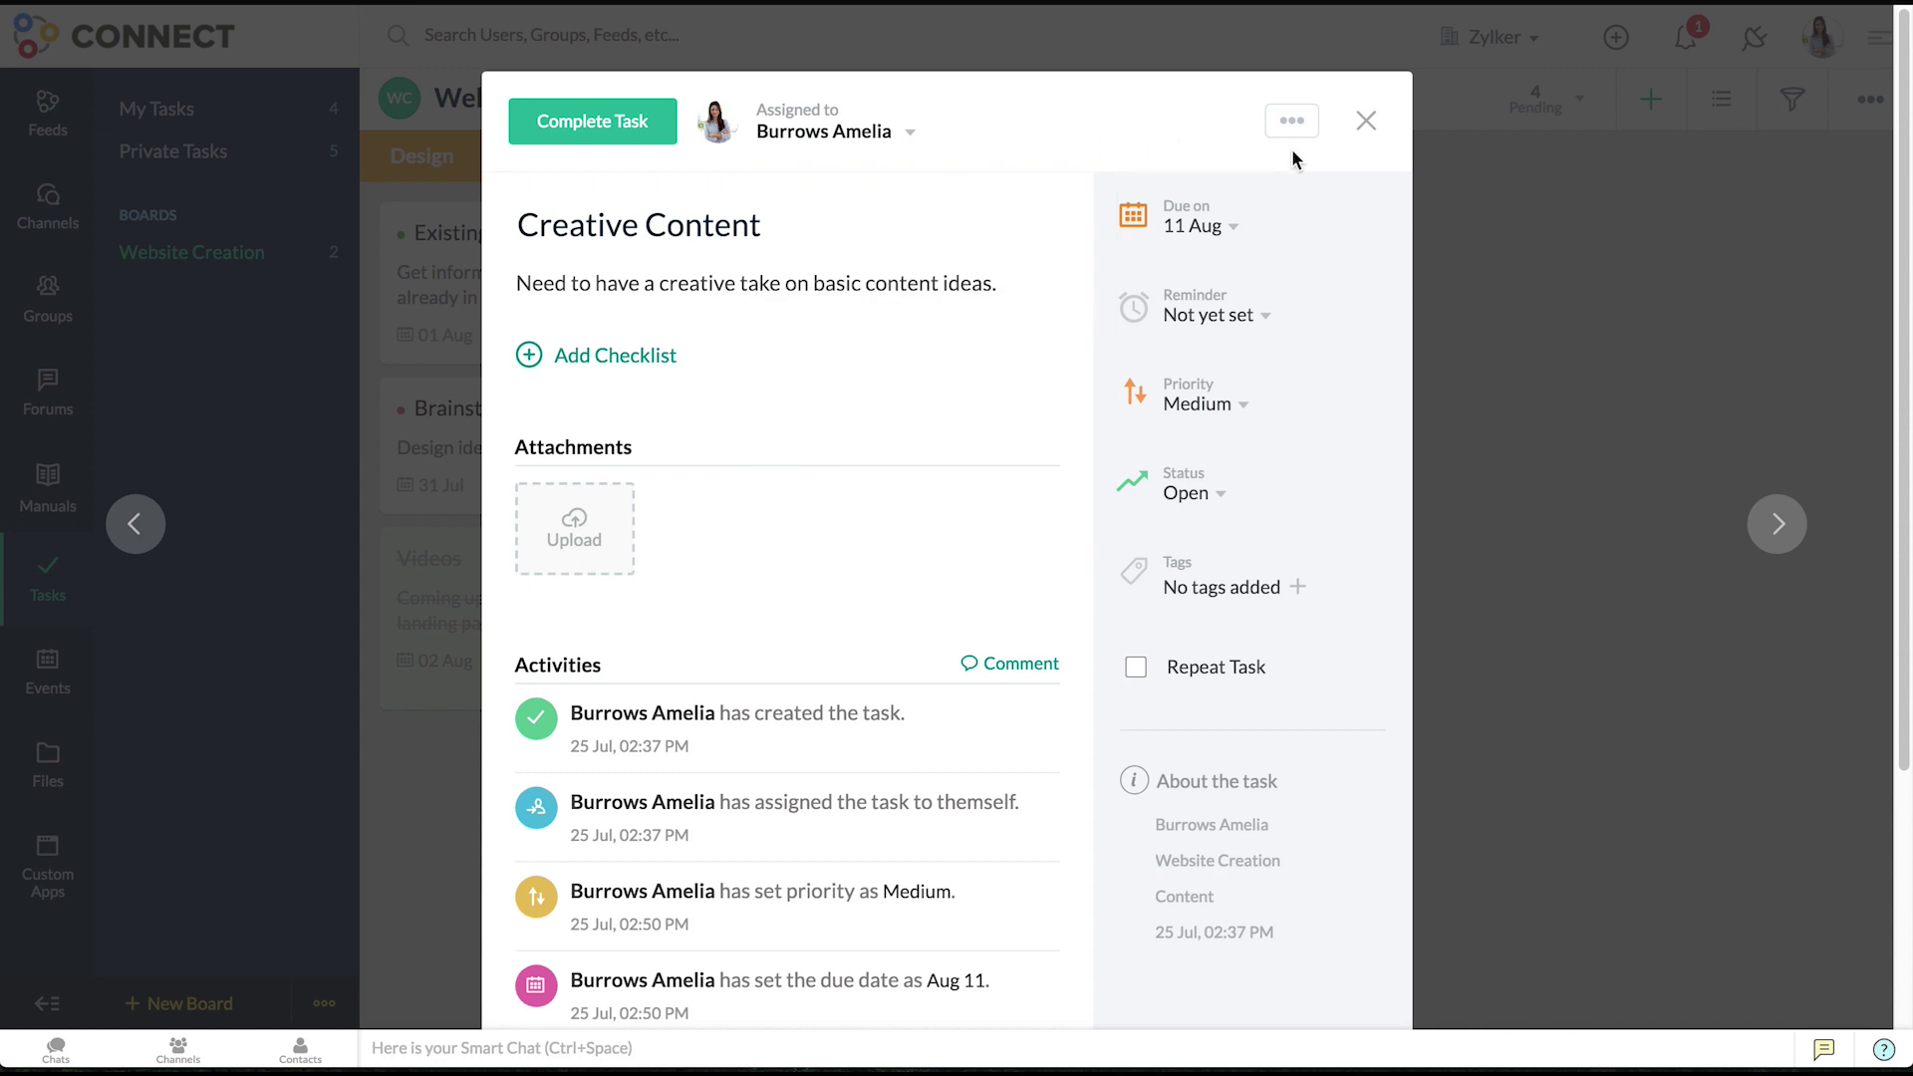
click(1364, 121)
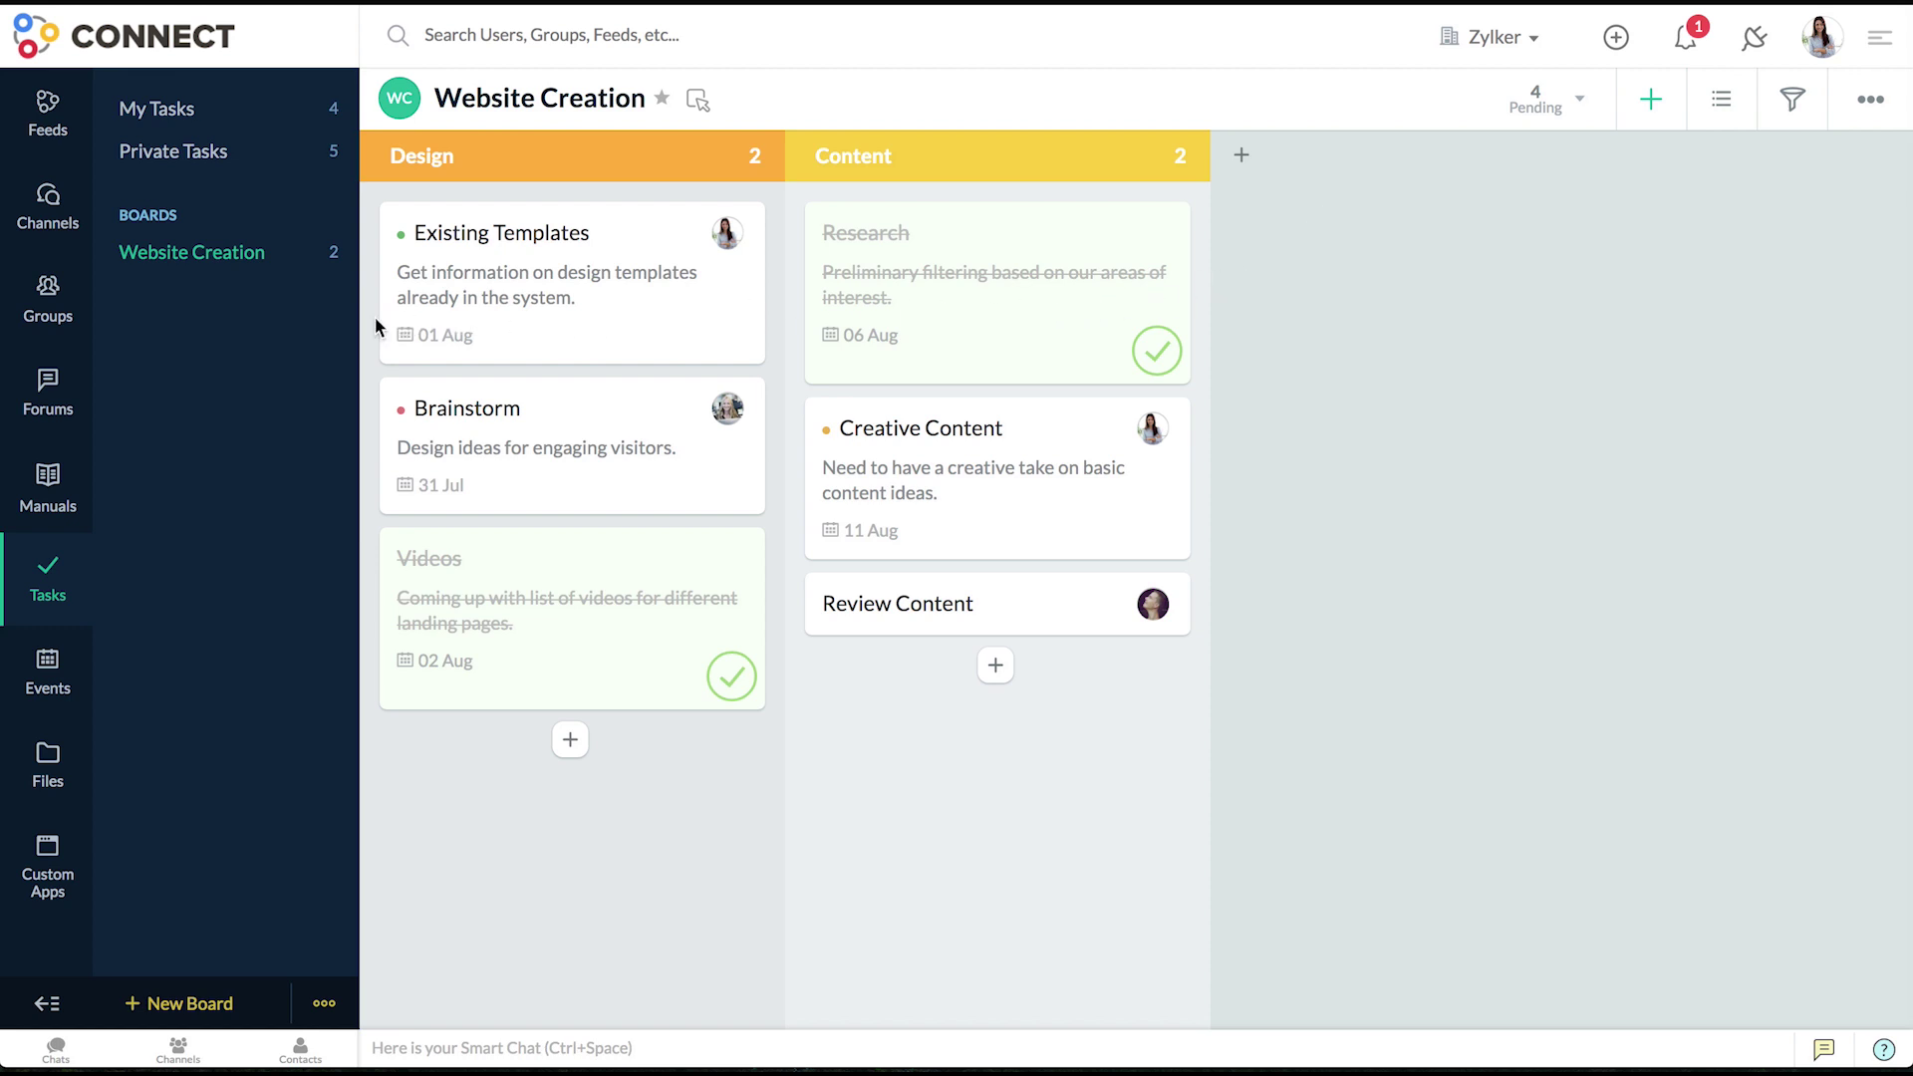
- Archive the completed Research task
click(869, 315)
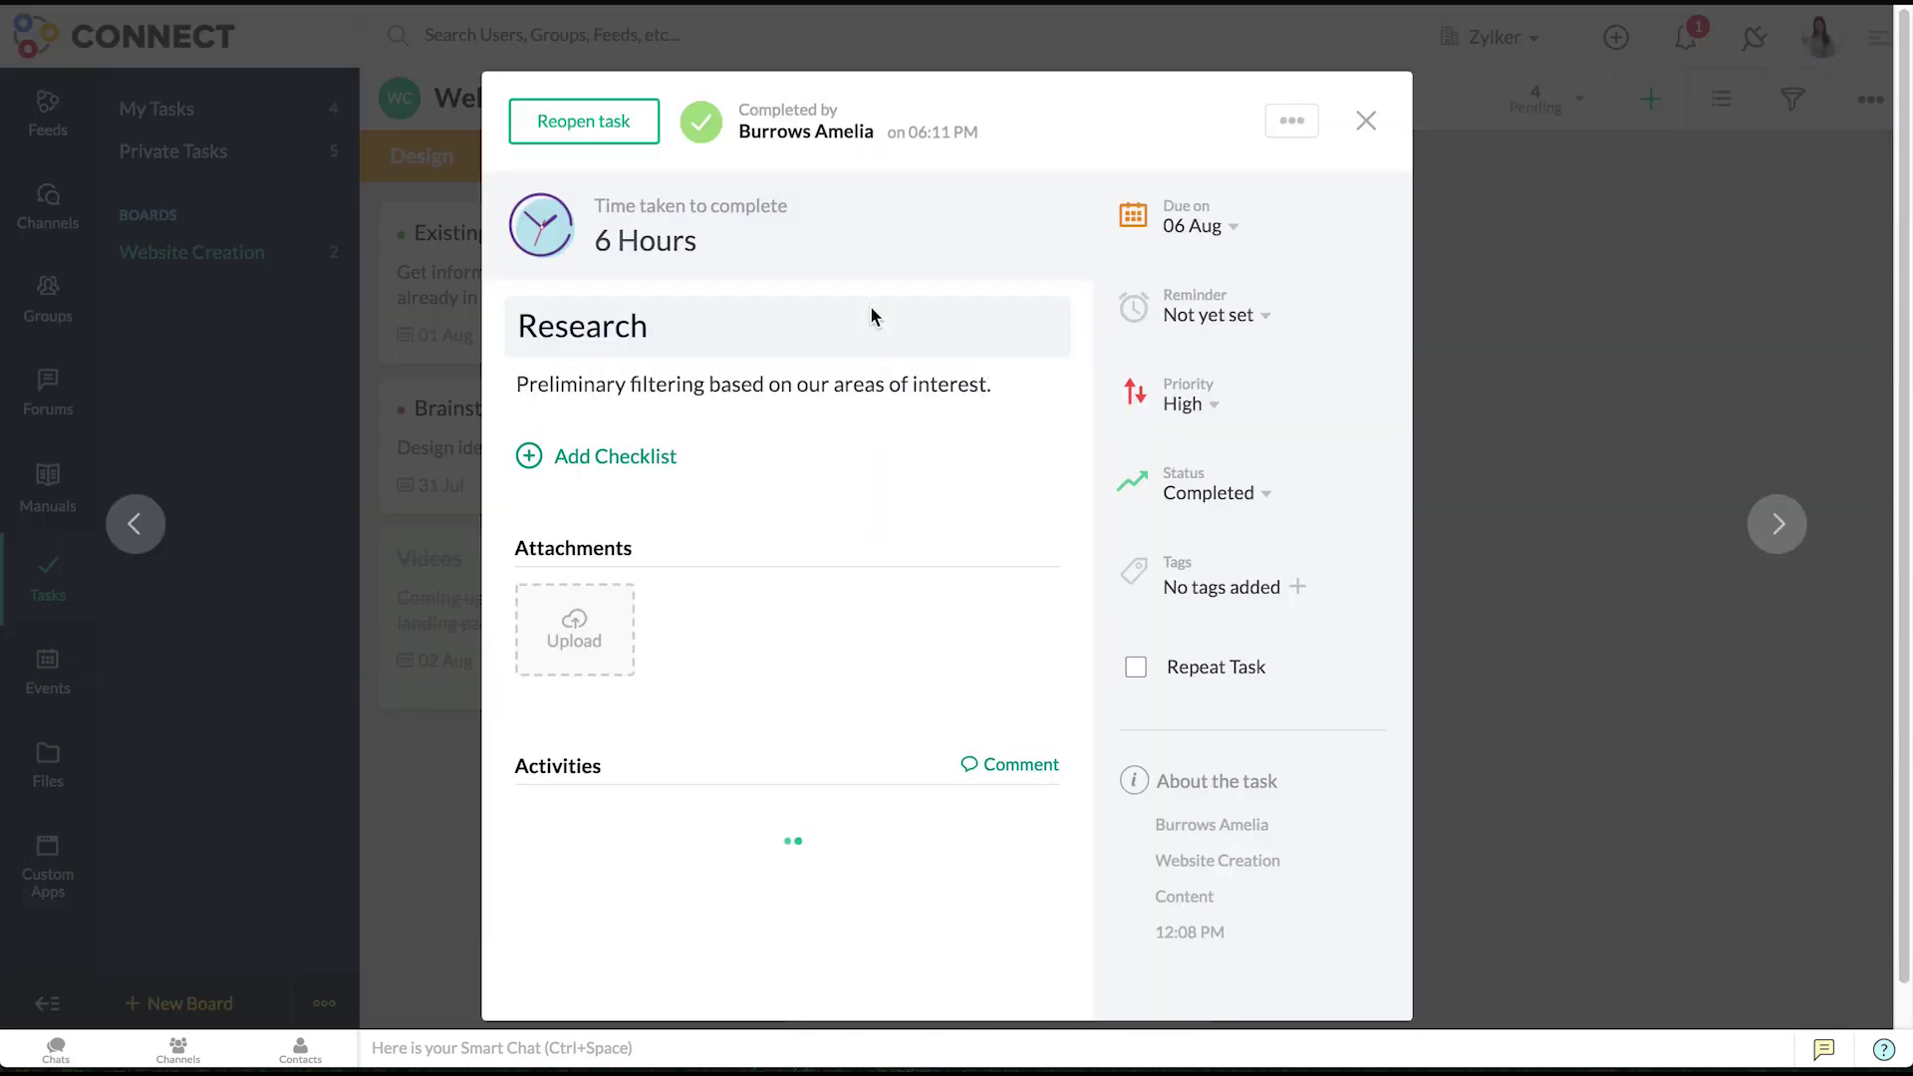
click(1291, 121)
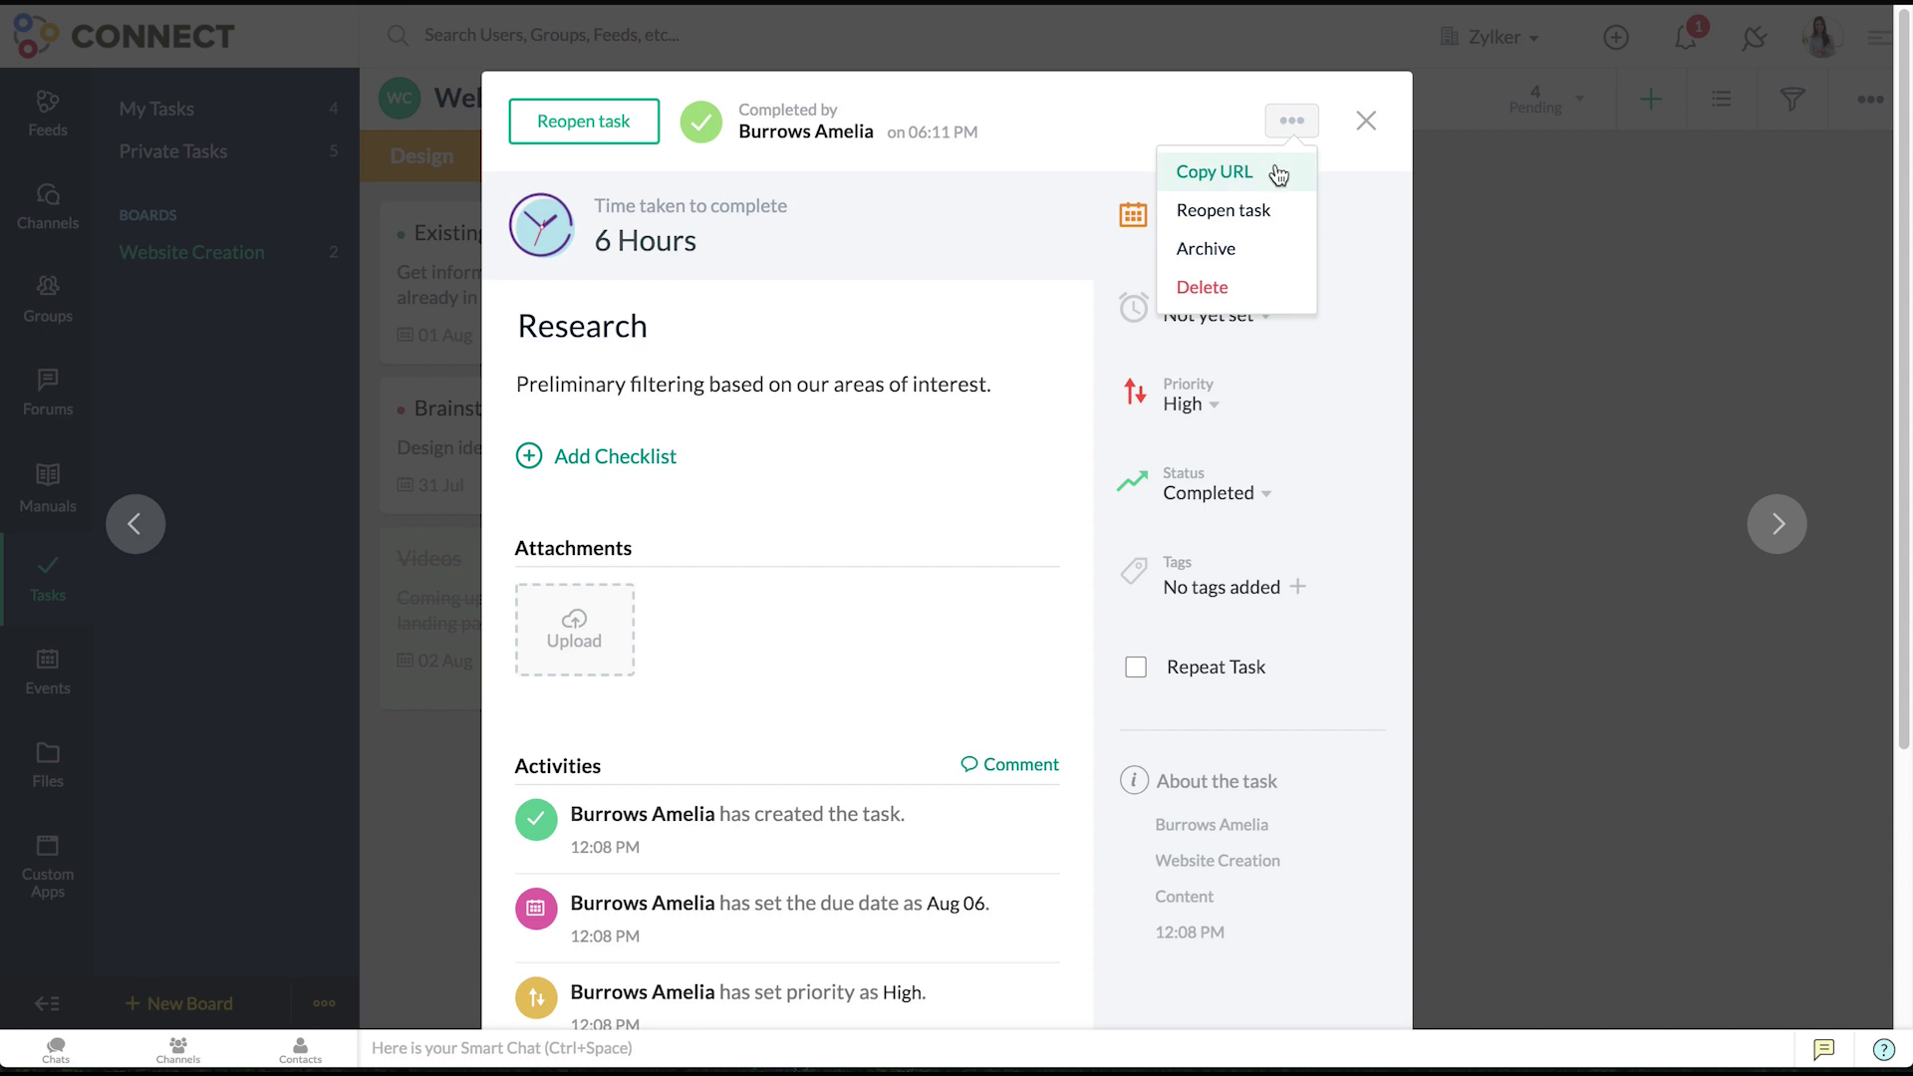
click(1247, 248)
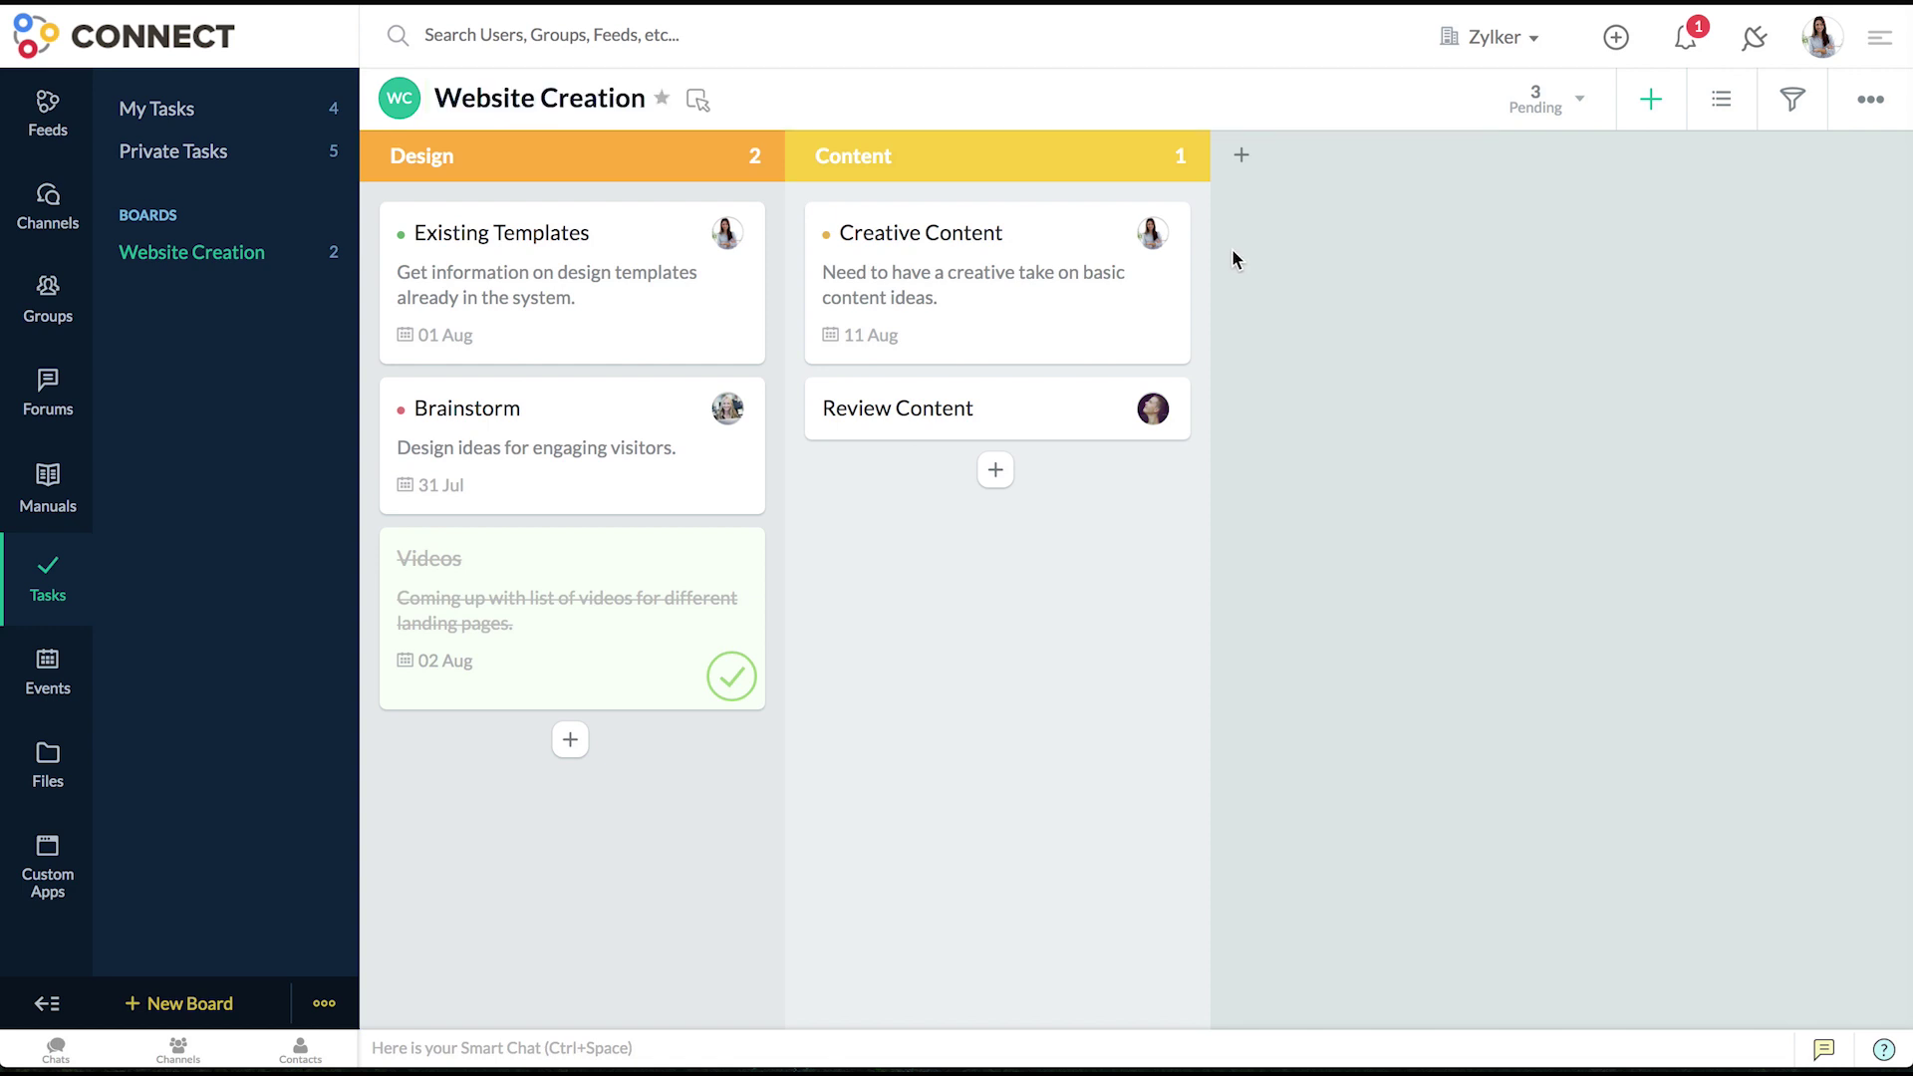
- Check Research under Archived Tasks and return to the Website Creation board
click(1517, 100)
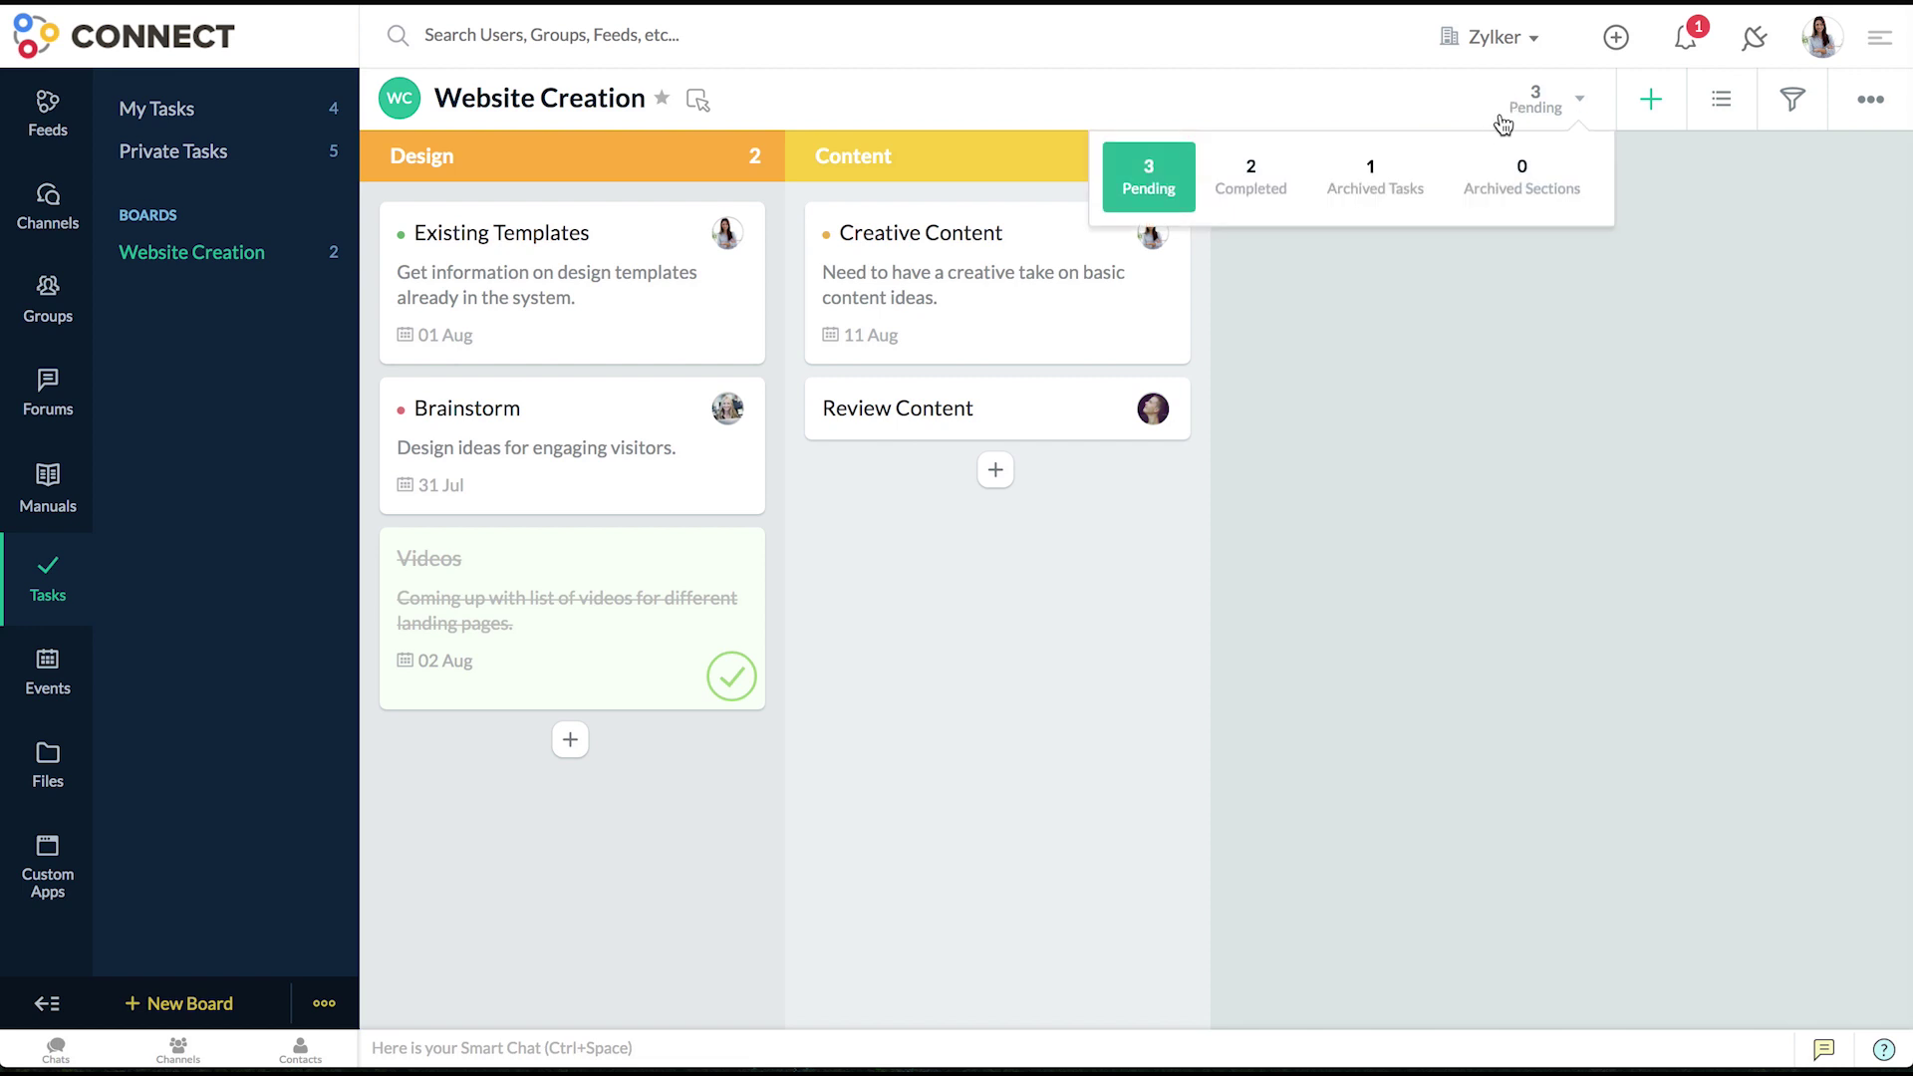
click(1400, 177)
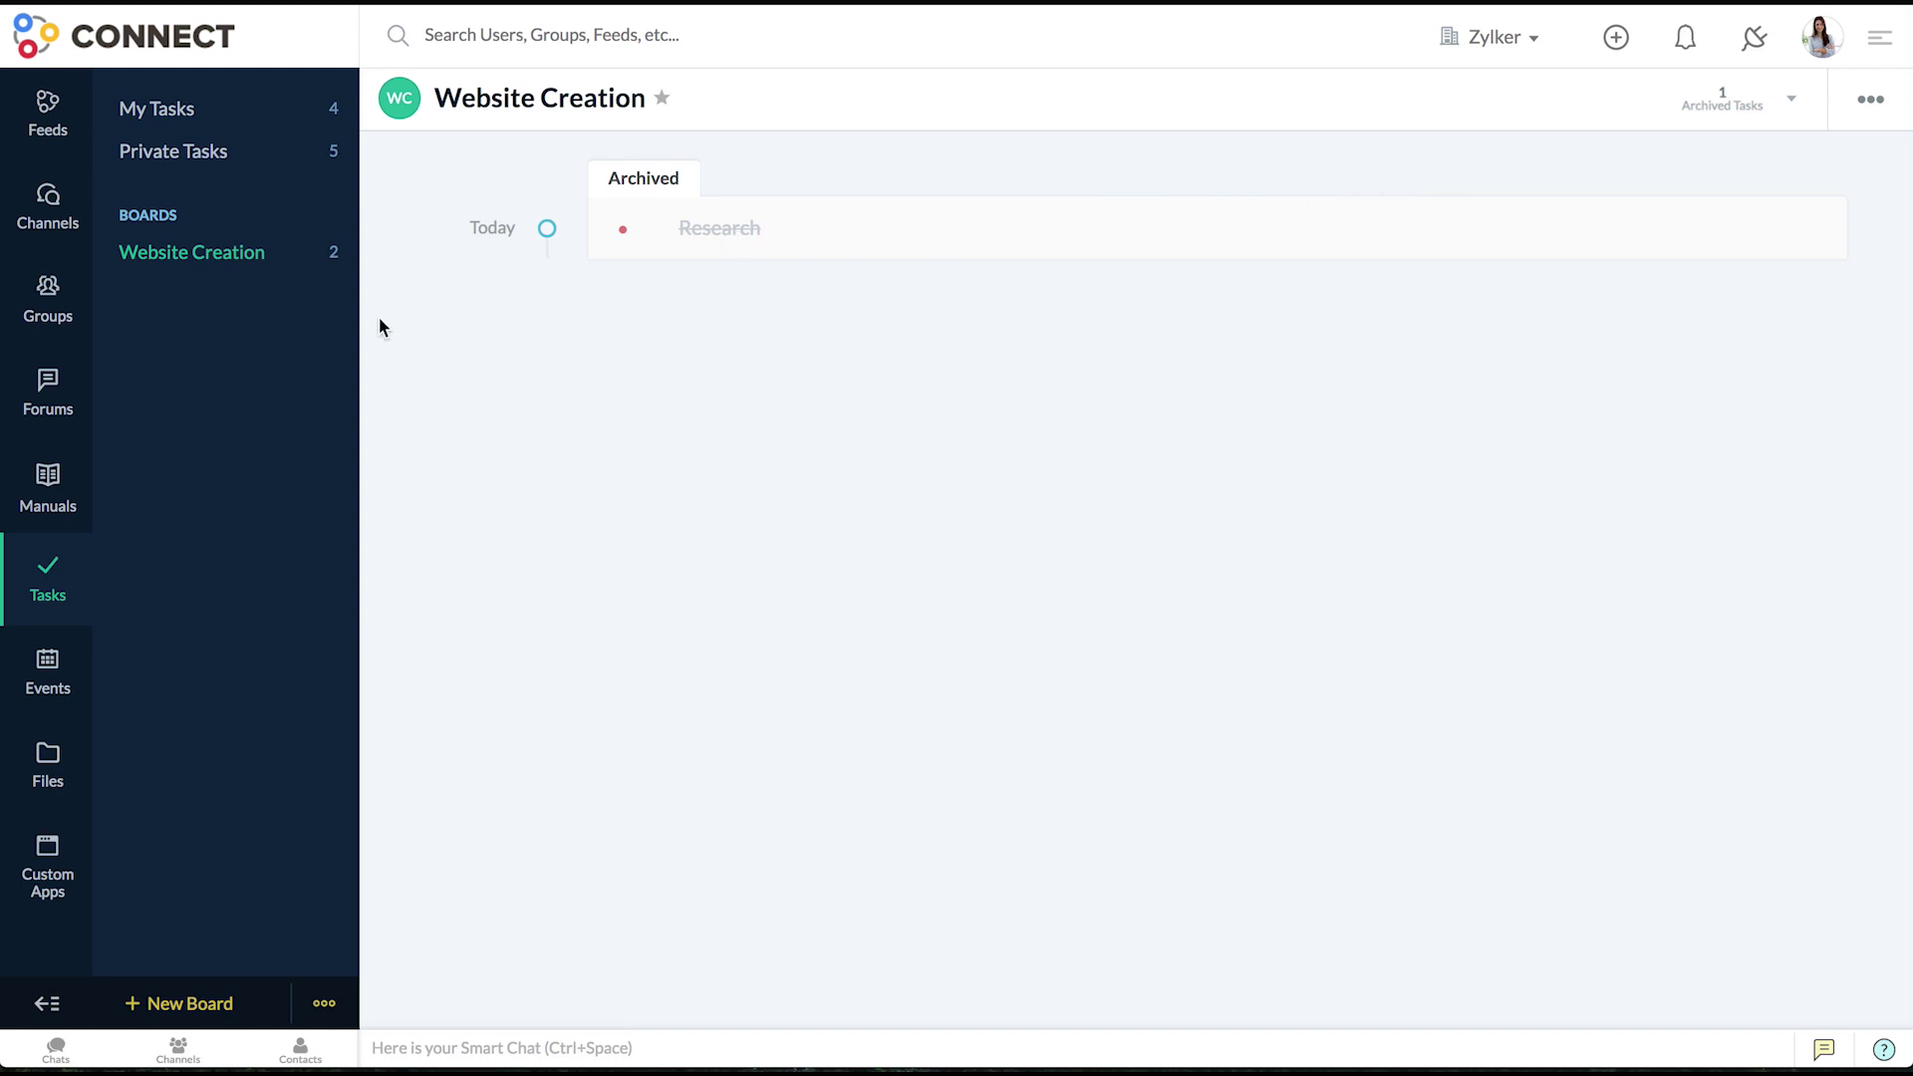
click(230, 257)
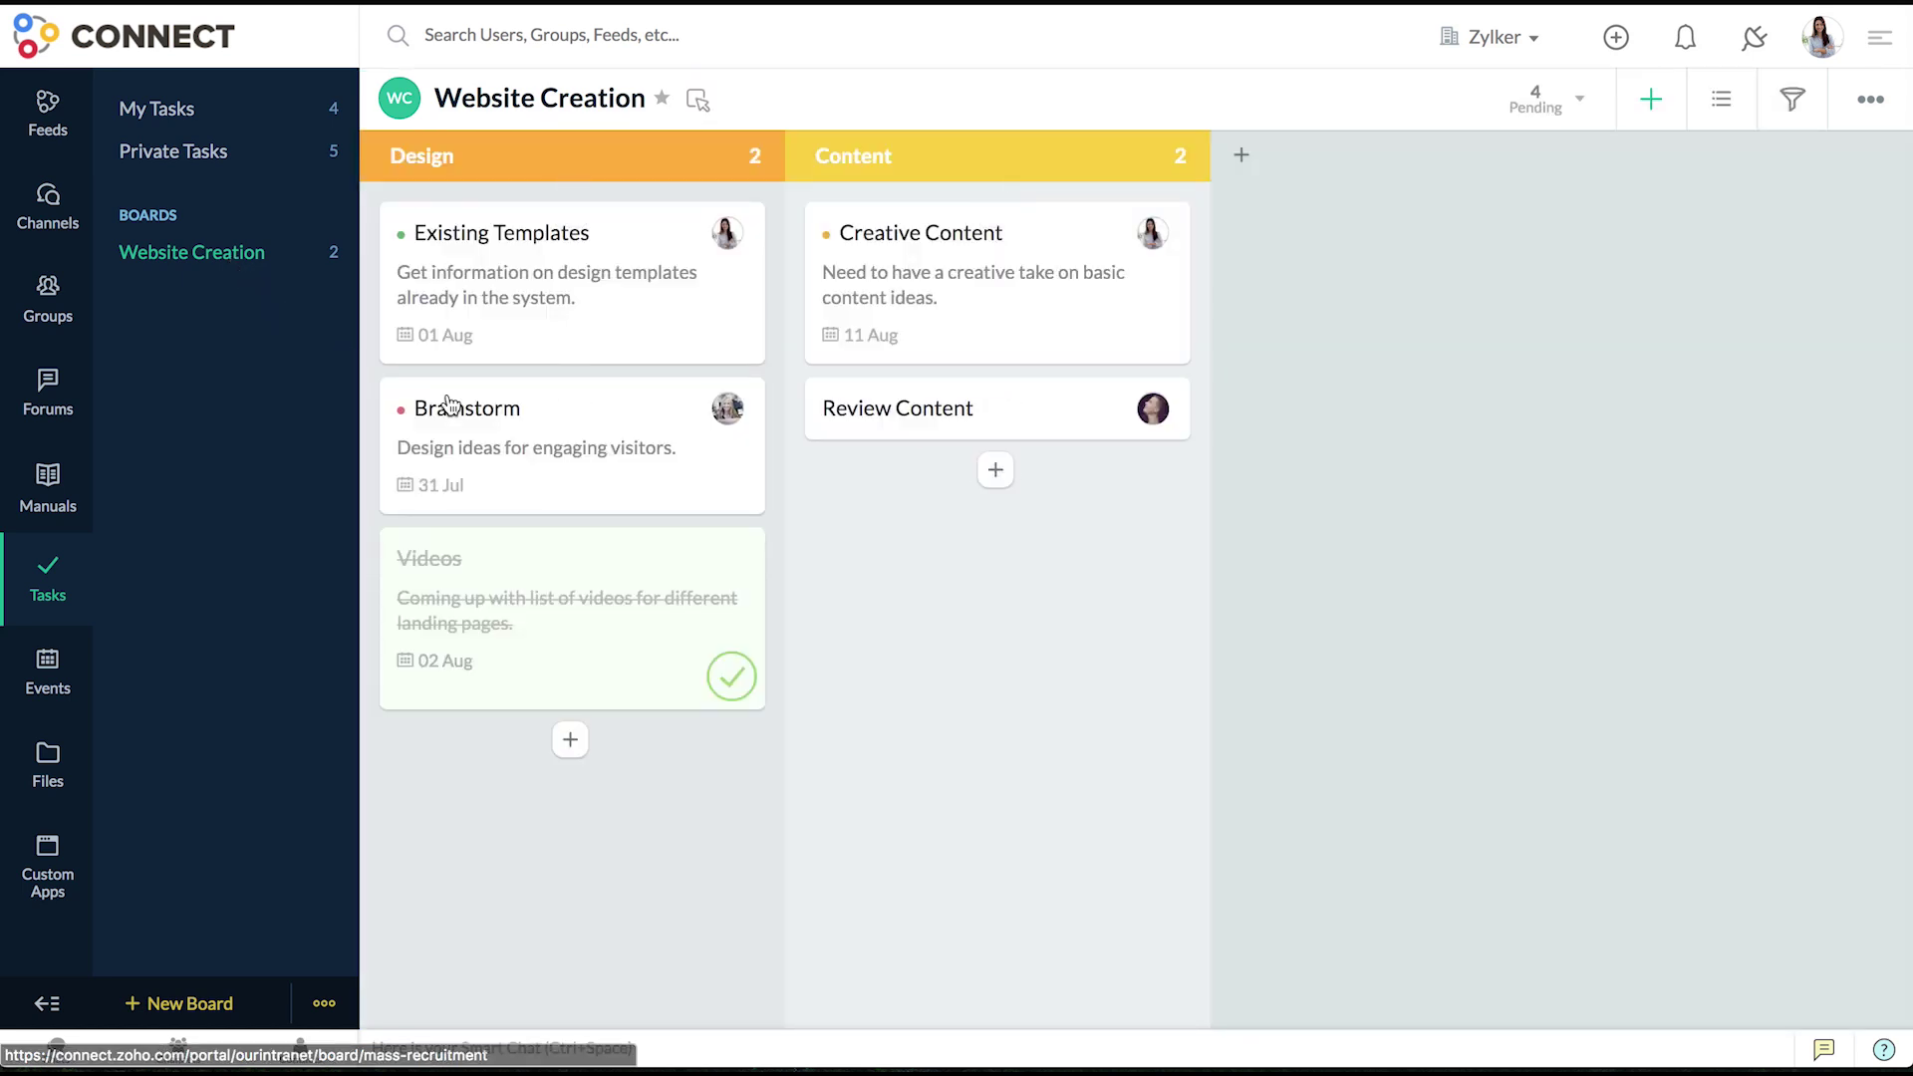
- Filter the Website Creation board to Medium priority tasks only
click(1790, 101)
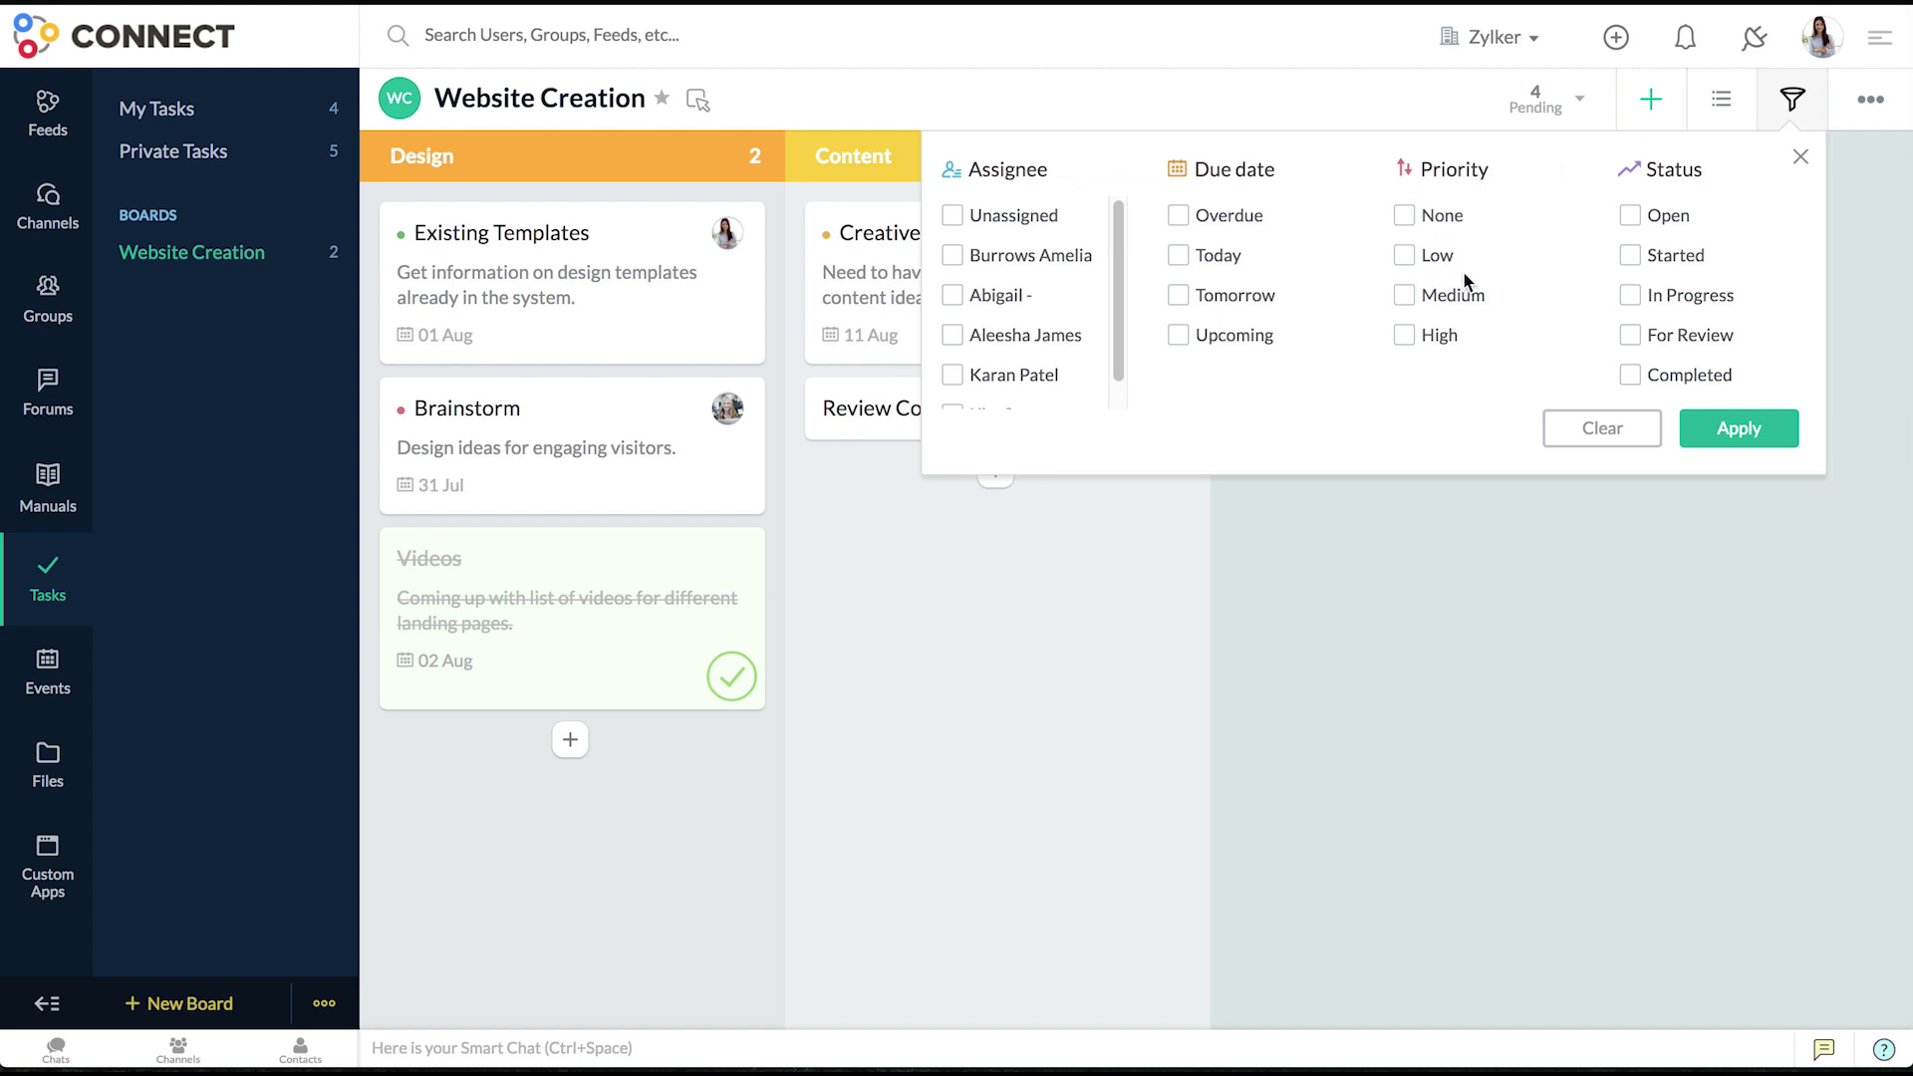
click(1405, 297)
click(1698, 429)
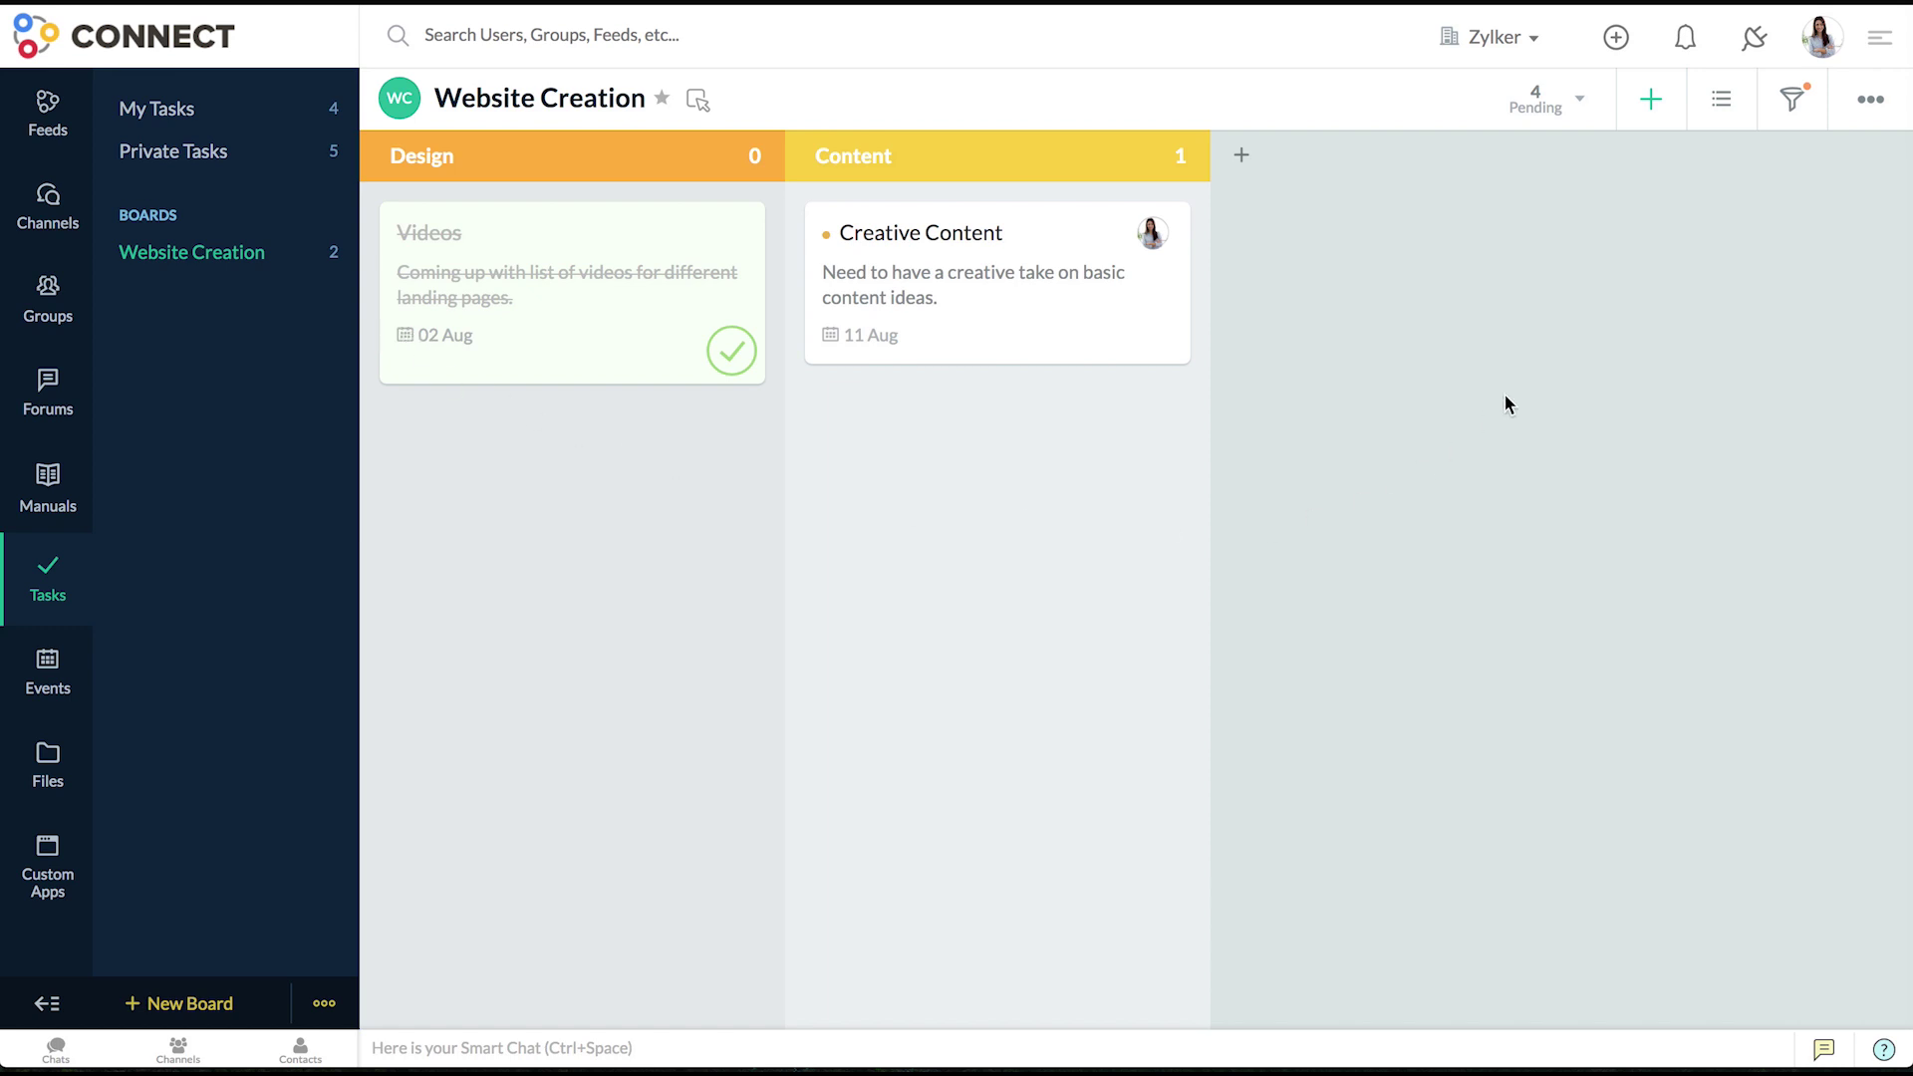
click(1718, 110)
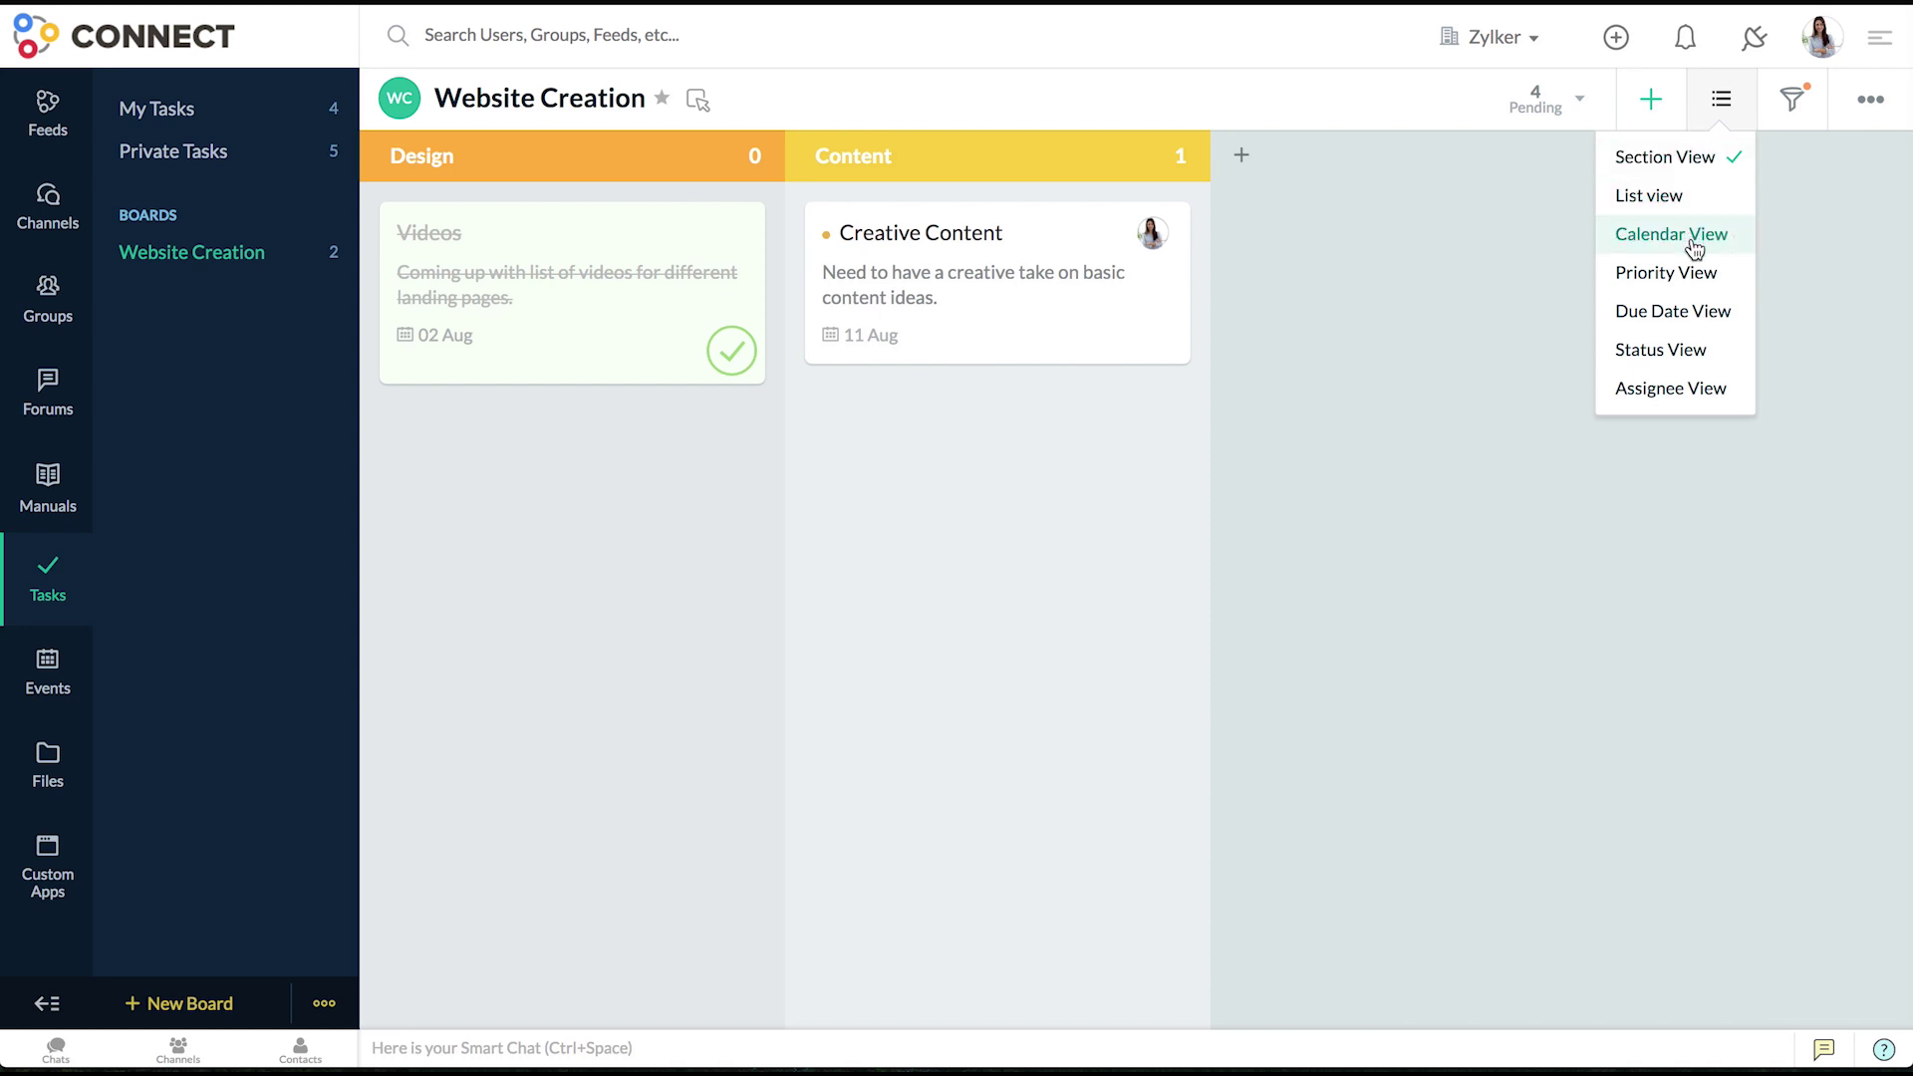
- Switch the Website Creation board to Due Date View
click(1691, 312)
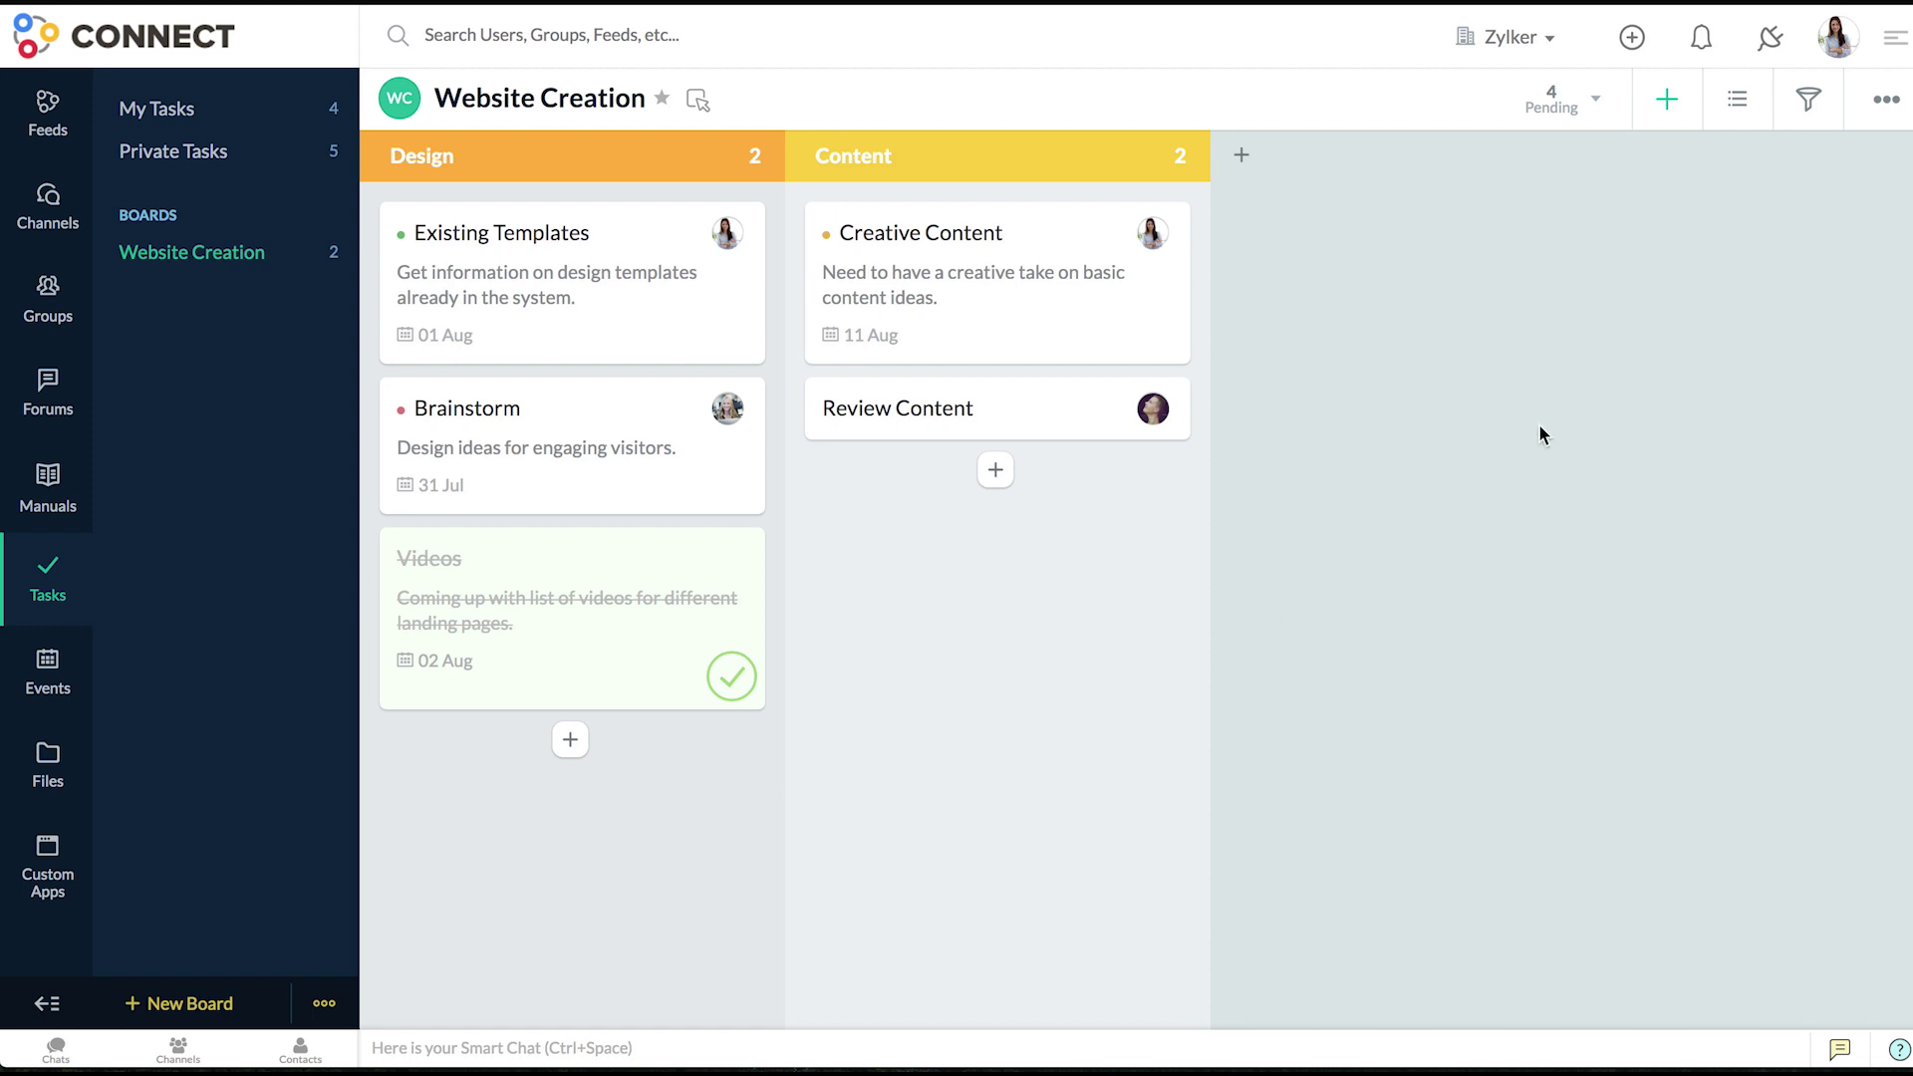
- Import the users from Users_Sheet1 (1).csv into the Website Creation board
click(1884, 131)
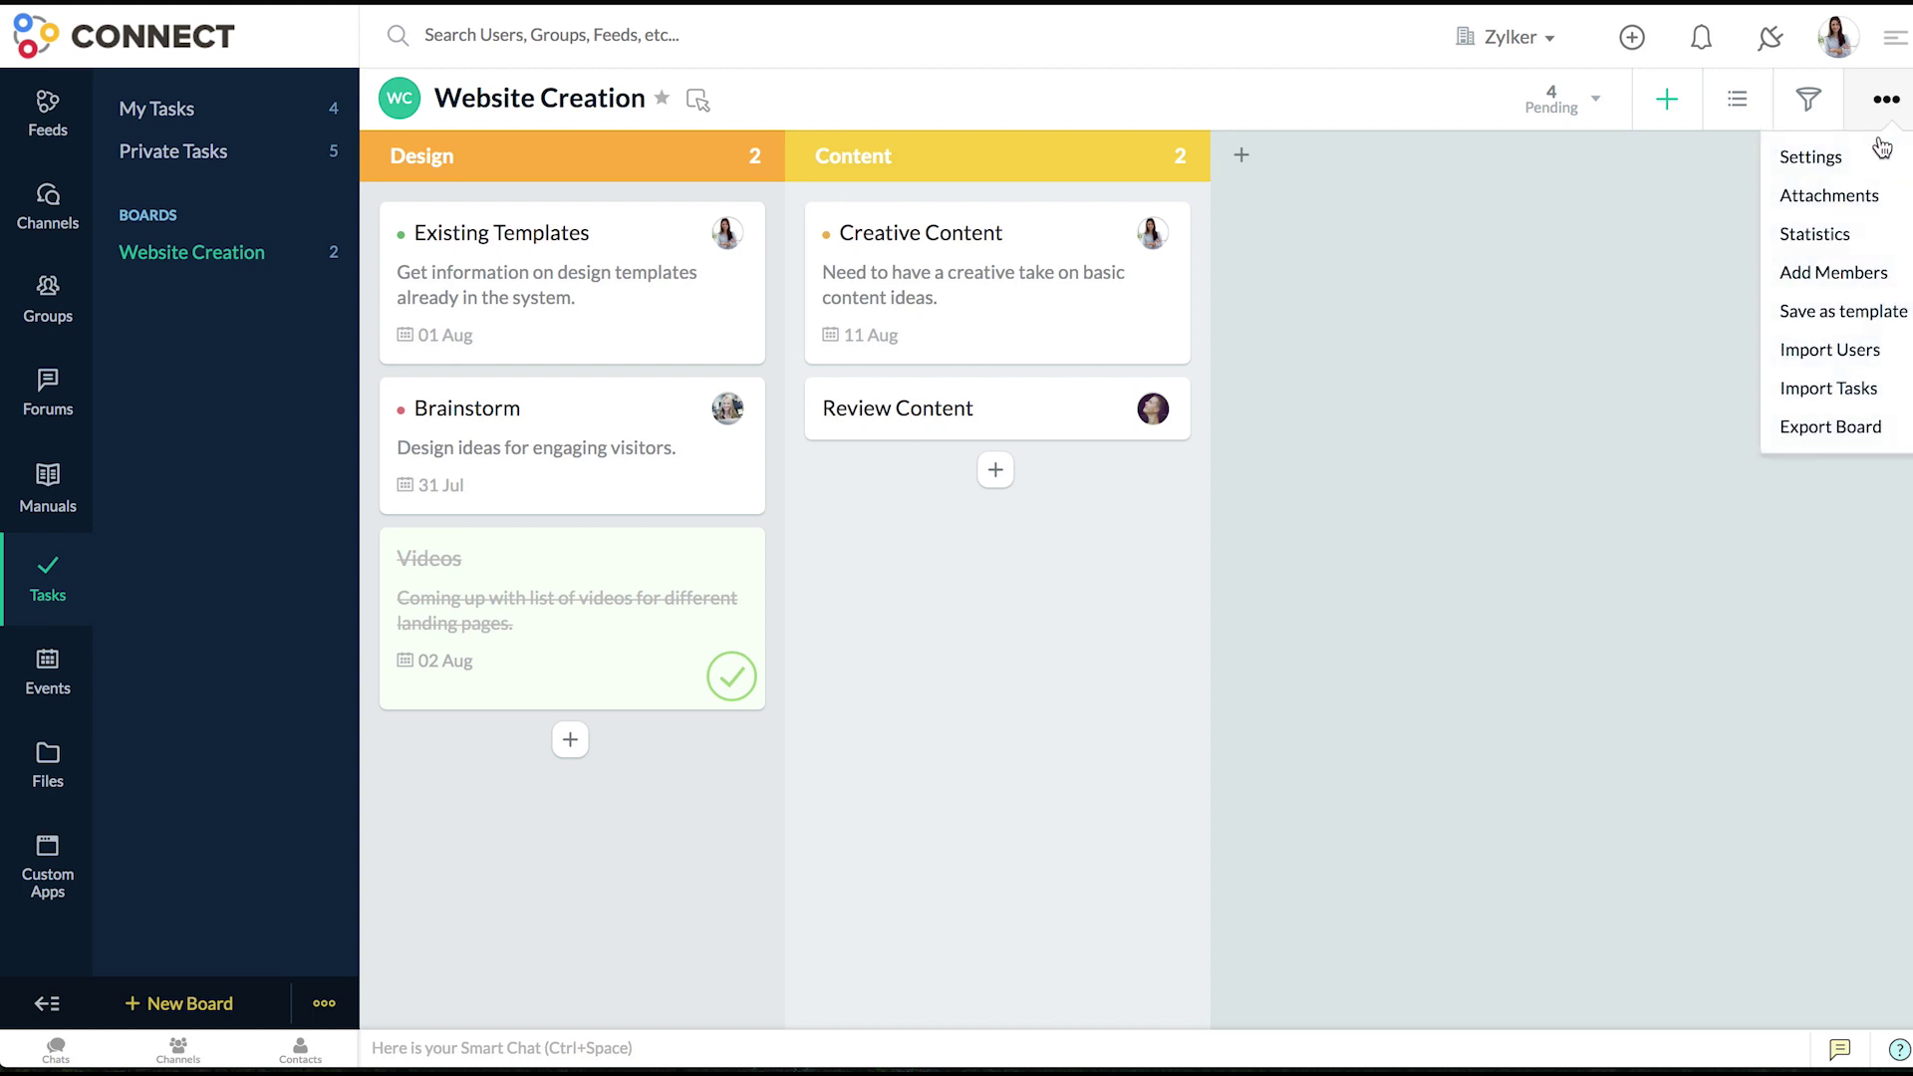
click(1872, 353)
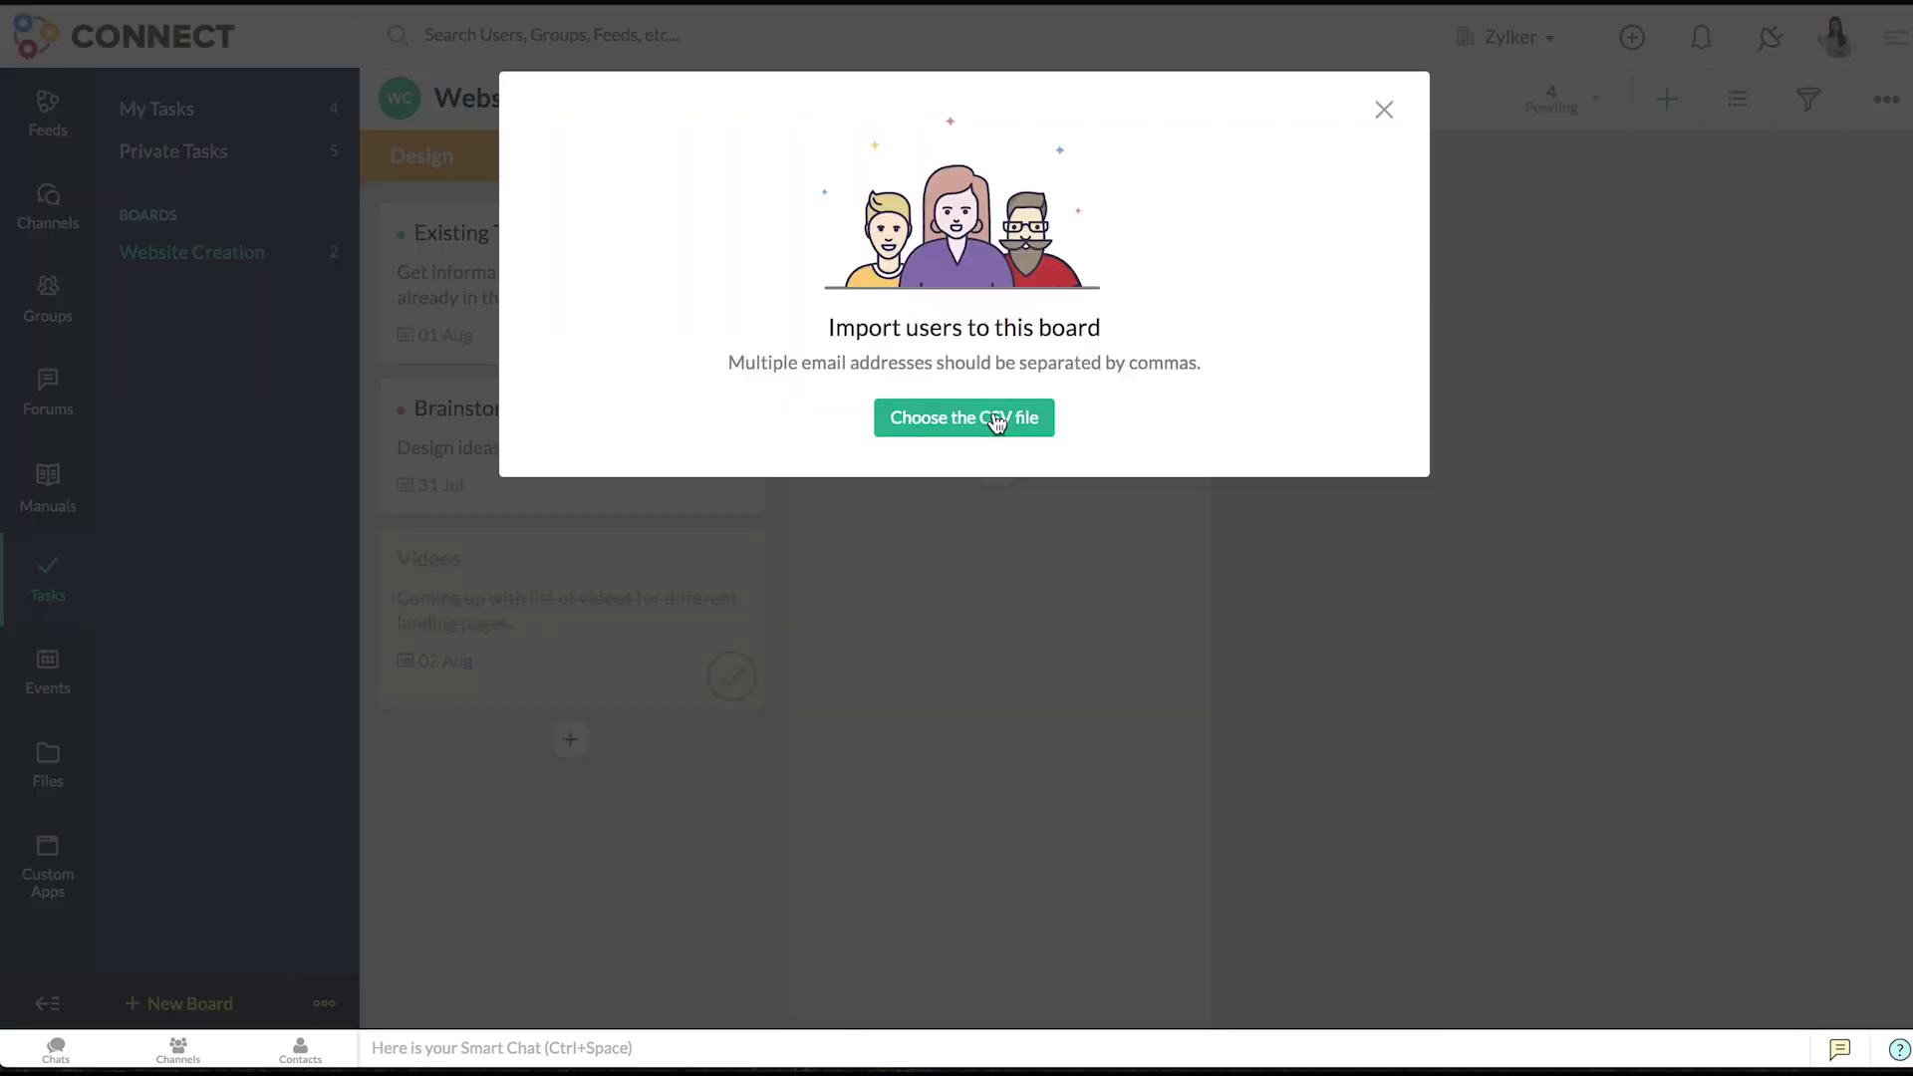
click(996, 422)
click(914, 127)
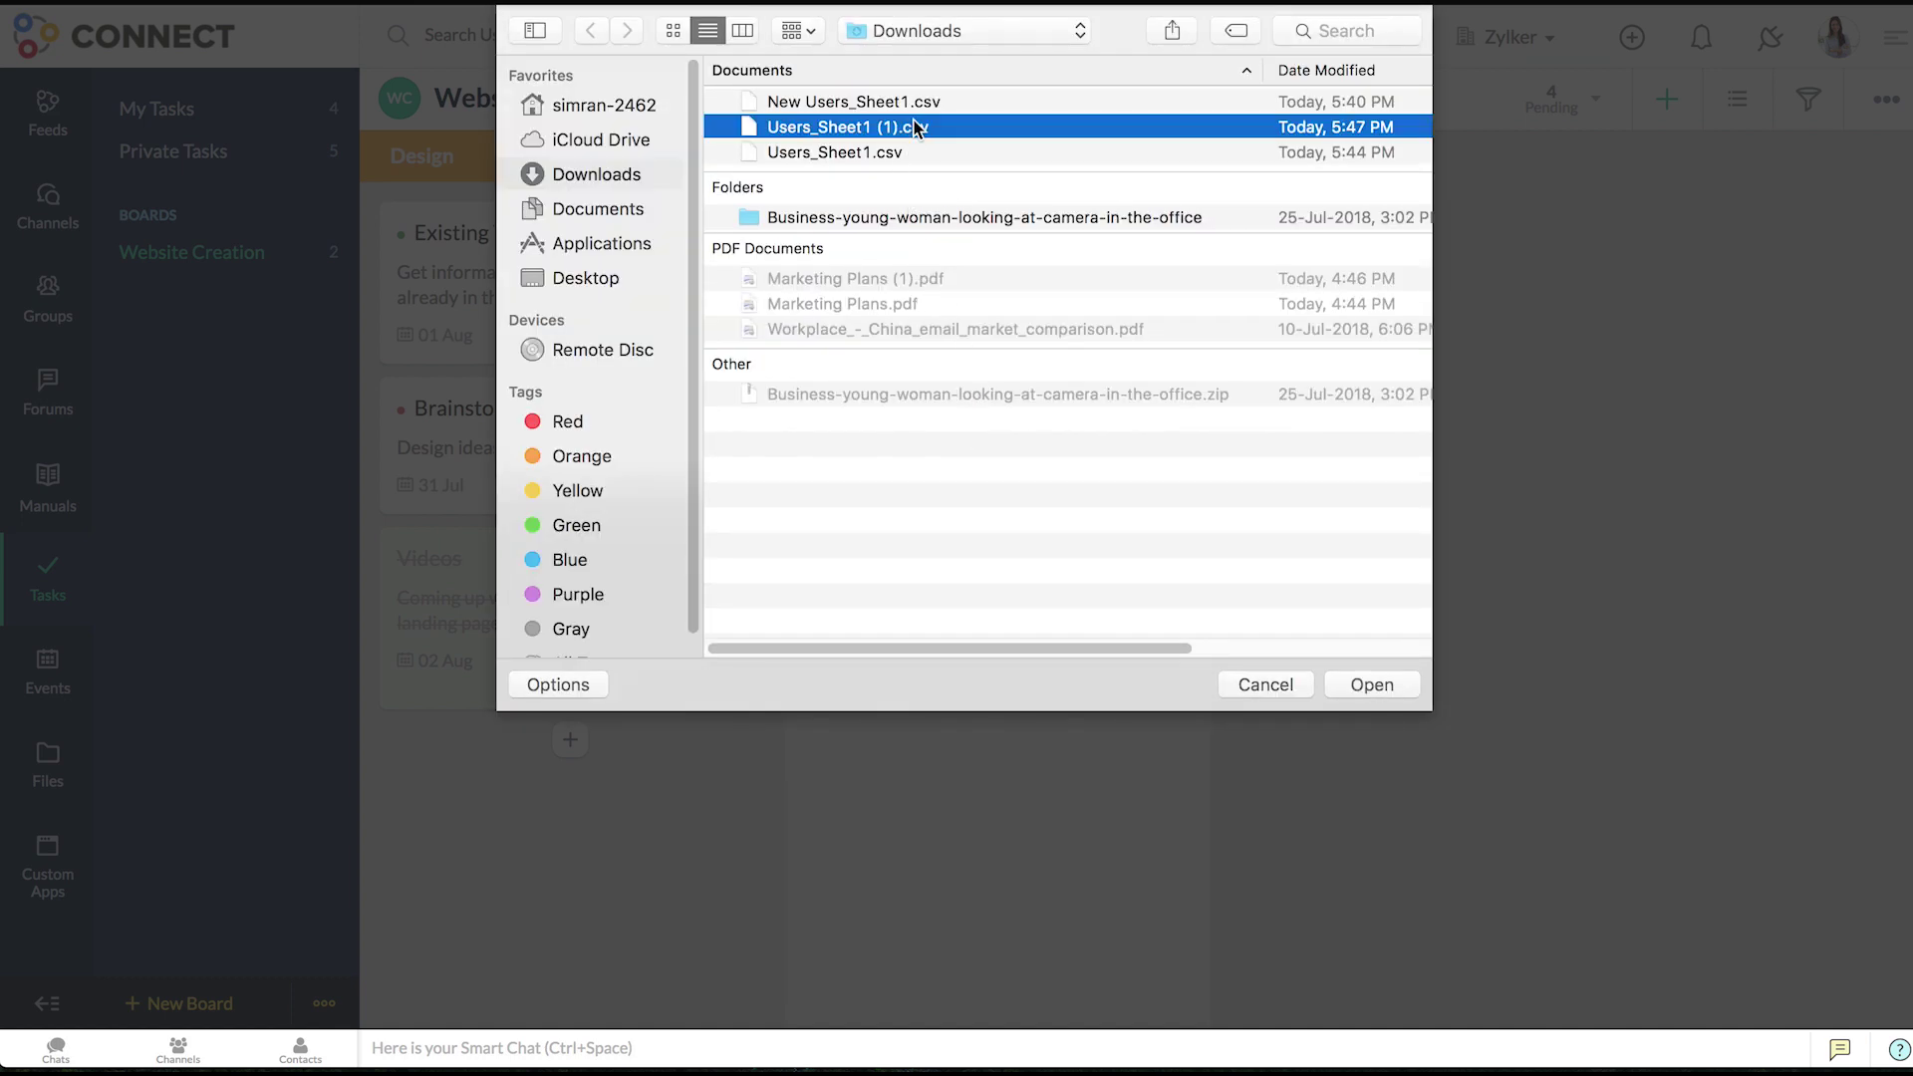
click(1369, 684)
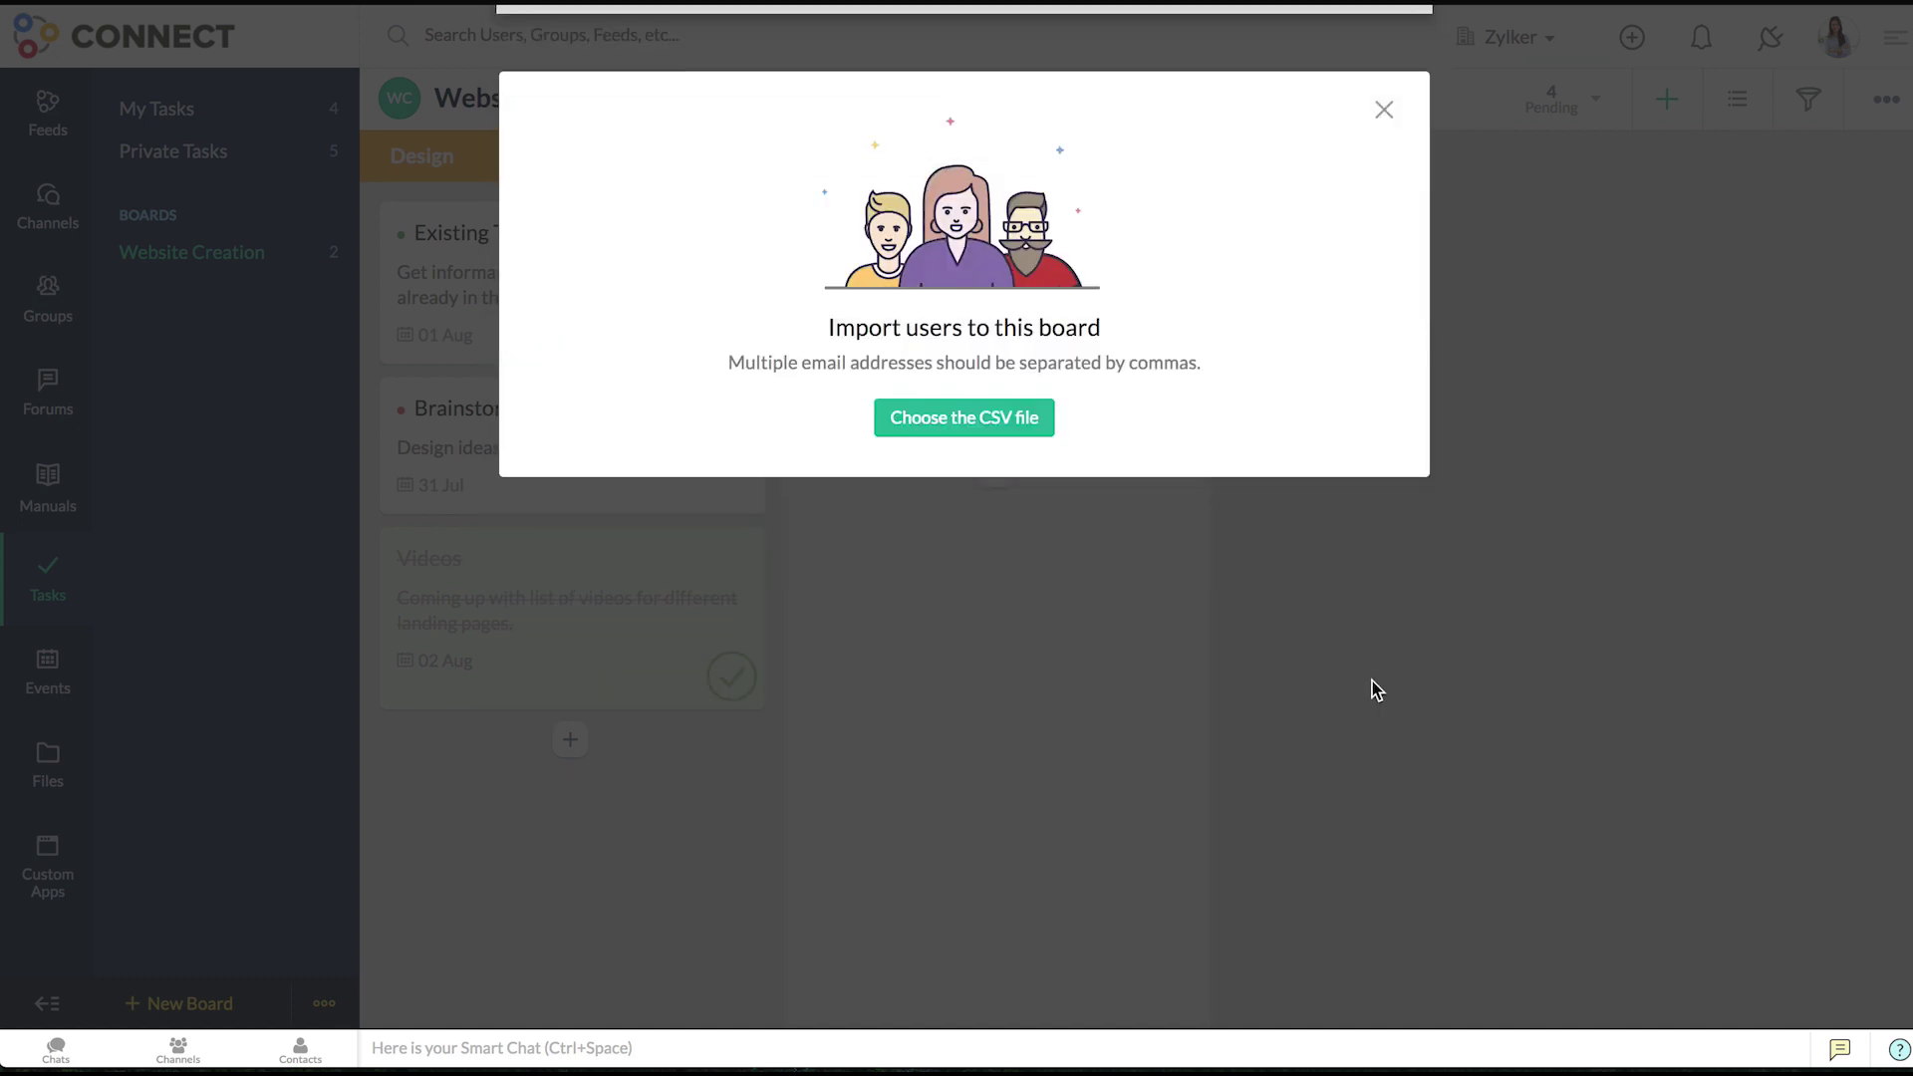
click(962, 488)
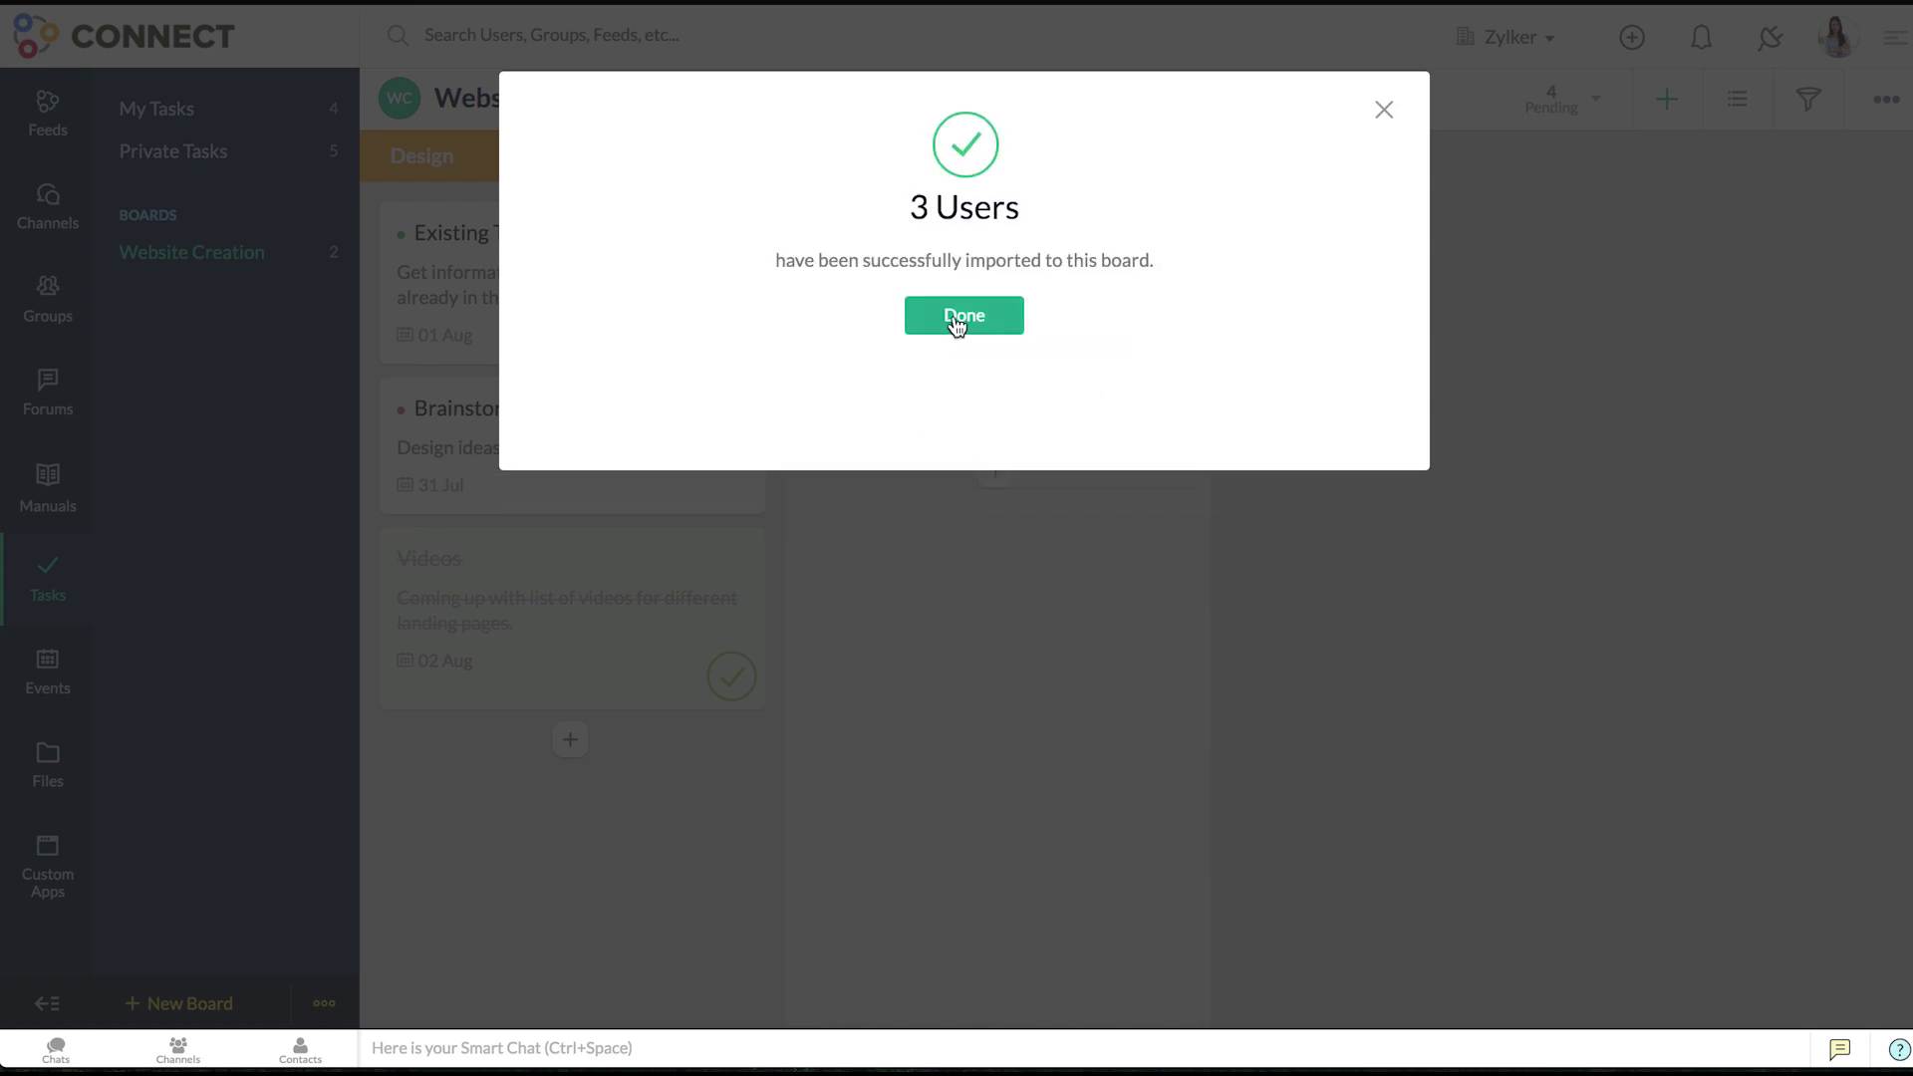
click(956, 321)
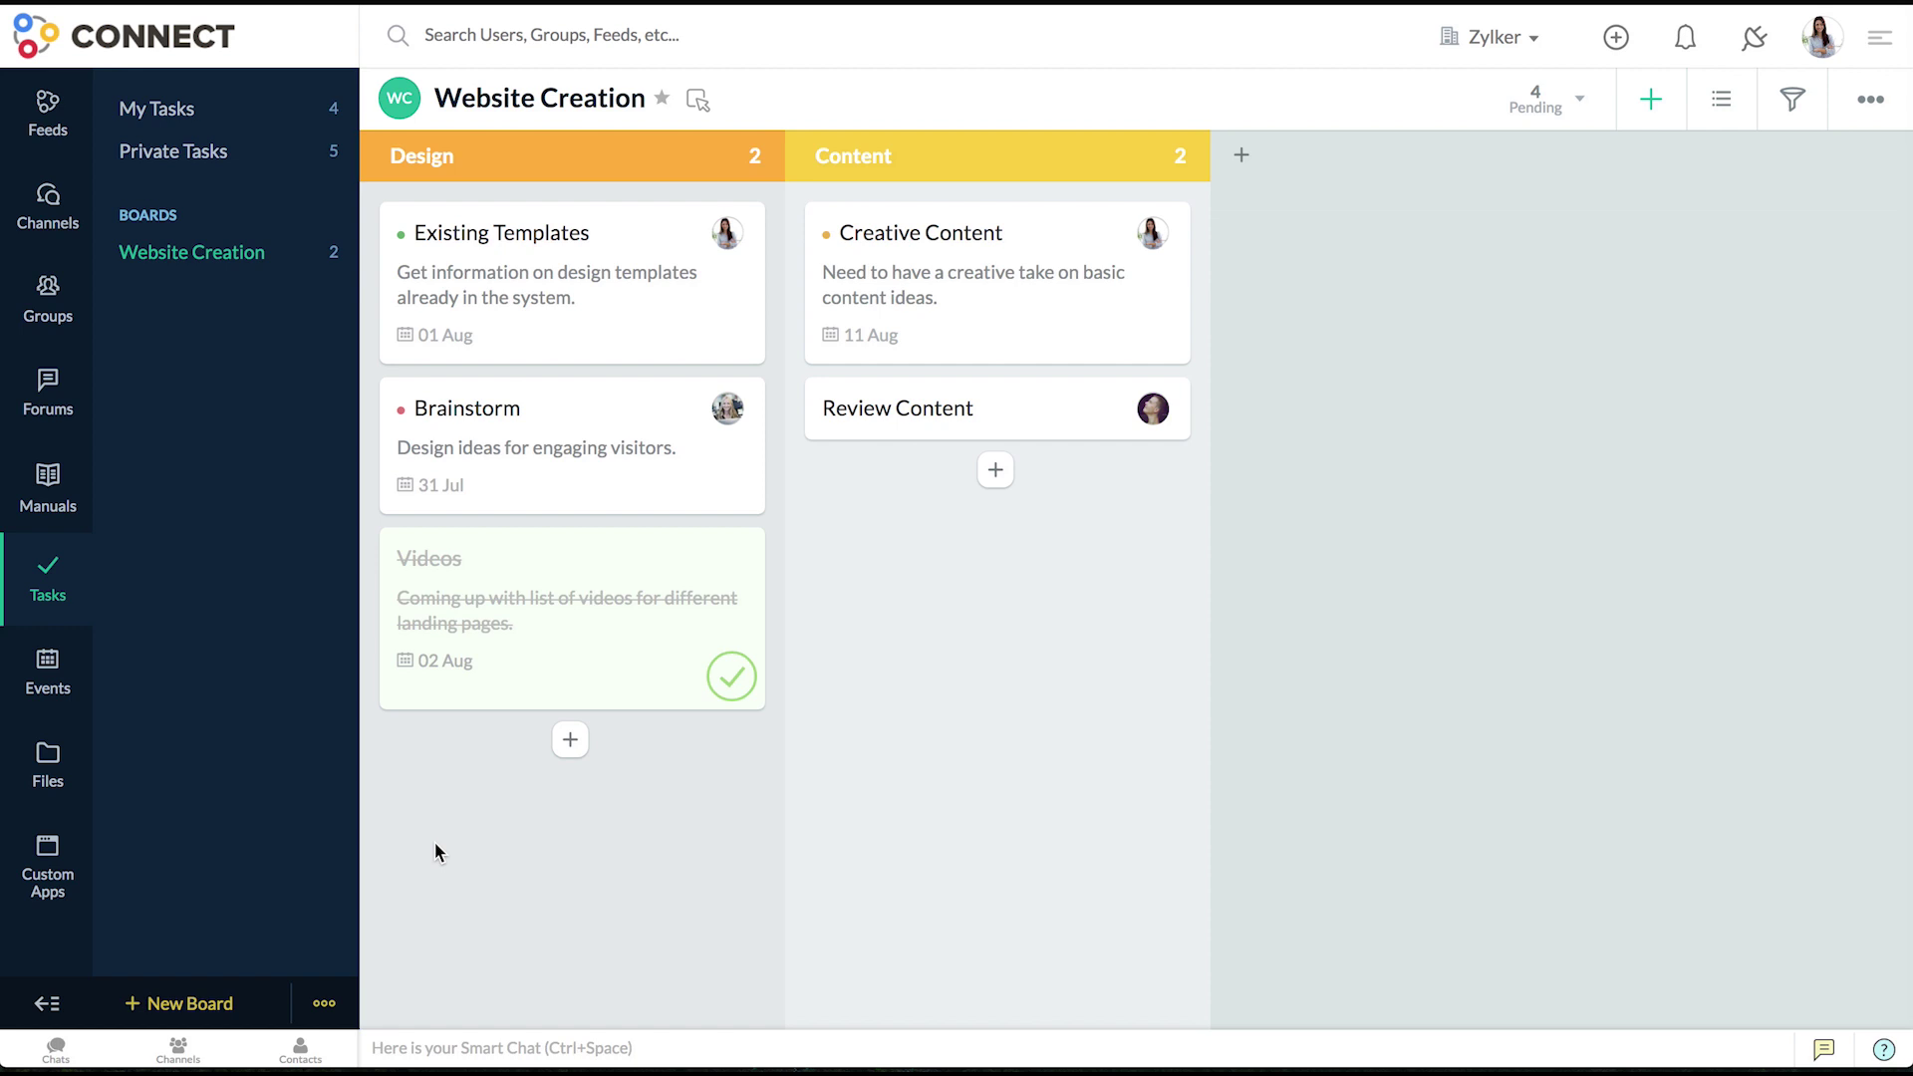
- Load Tasks_Sheet1 (1).csv into the board's Import Tasks dialog
click(1872, 118)
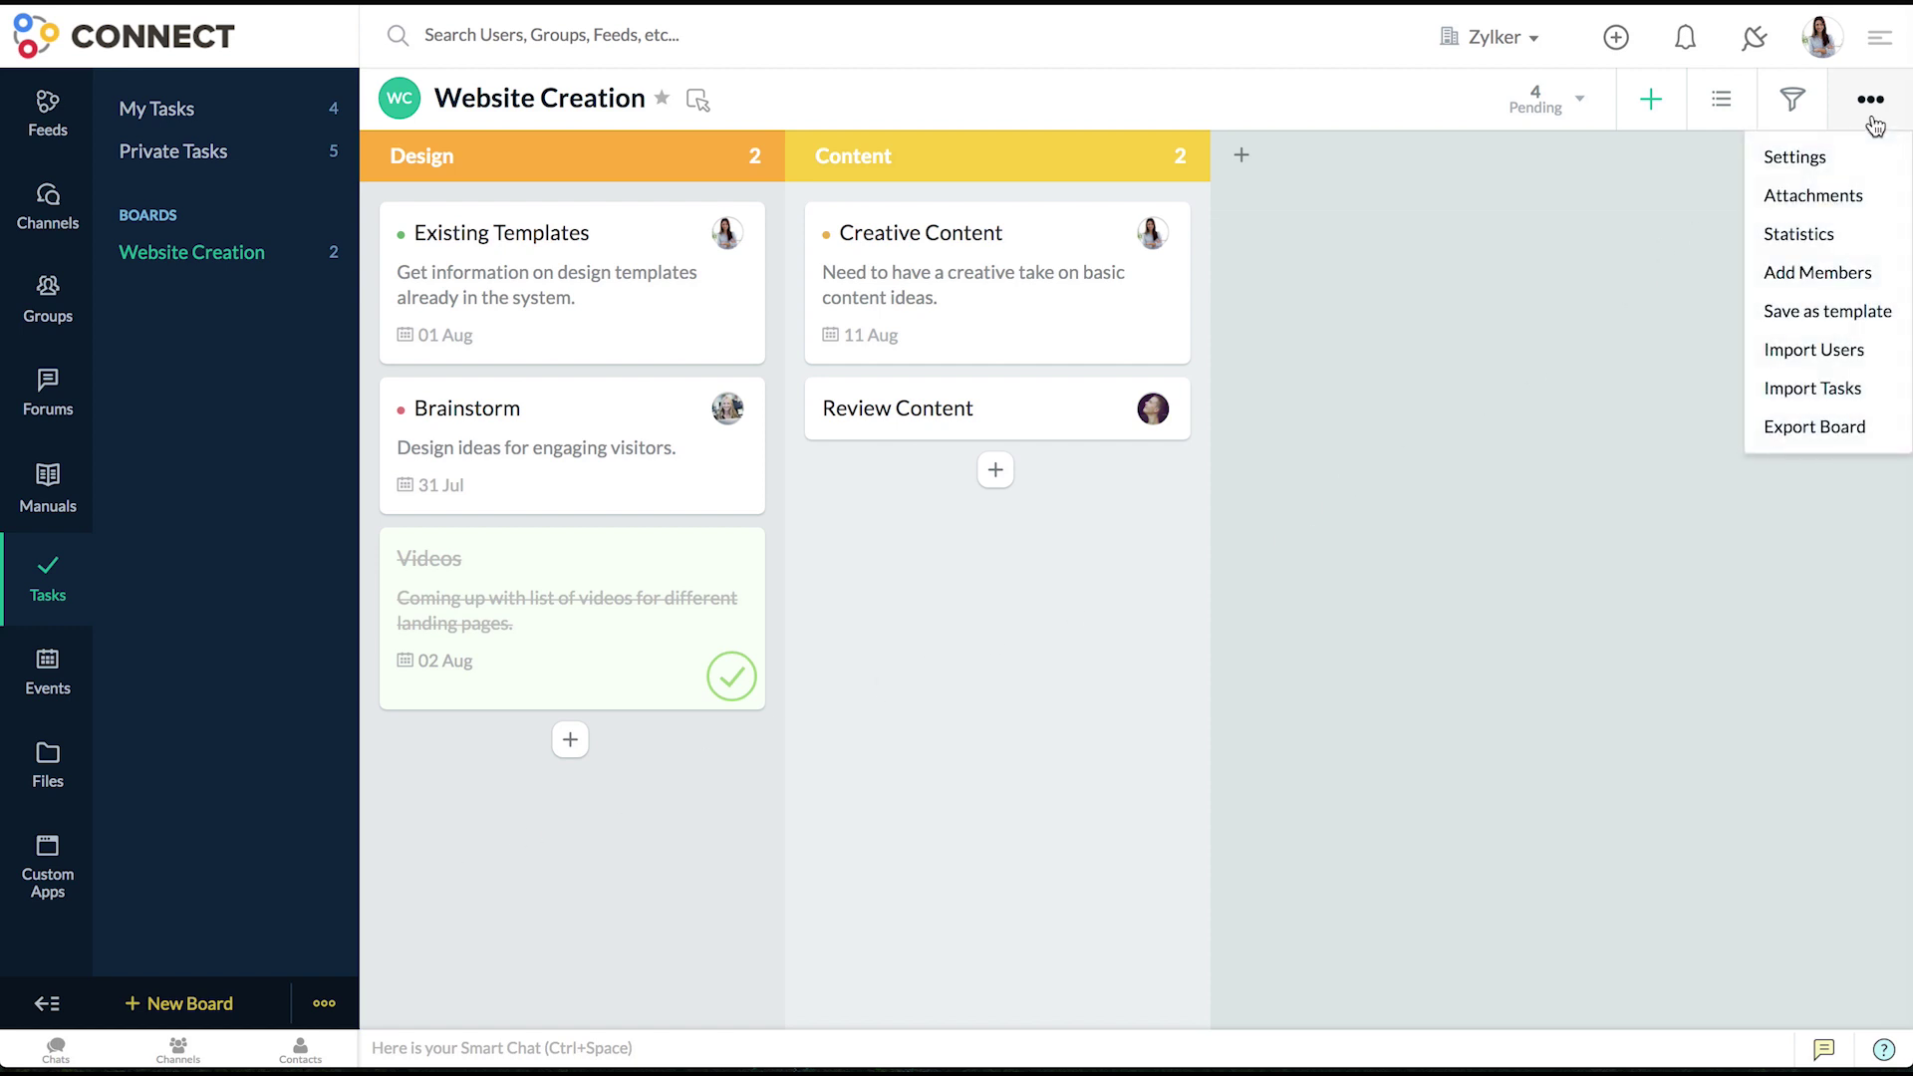
click(1843, 397)
click(1006, 398)
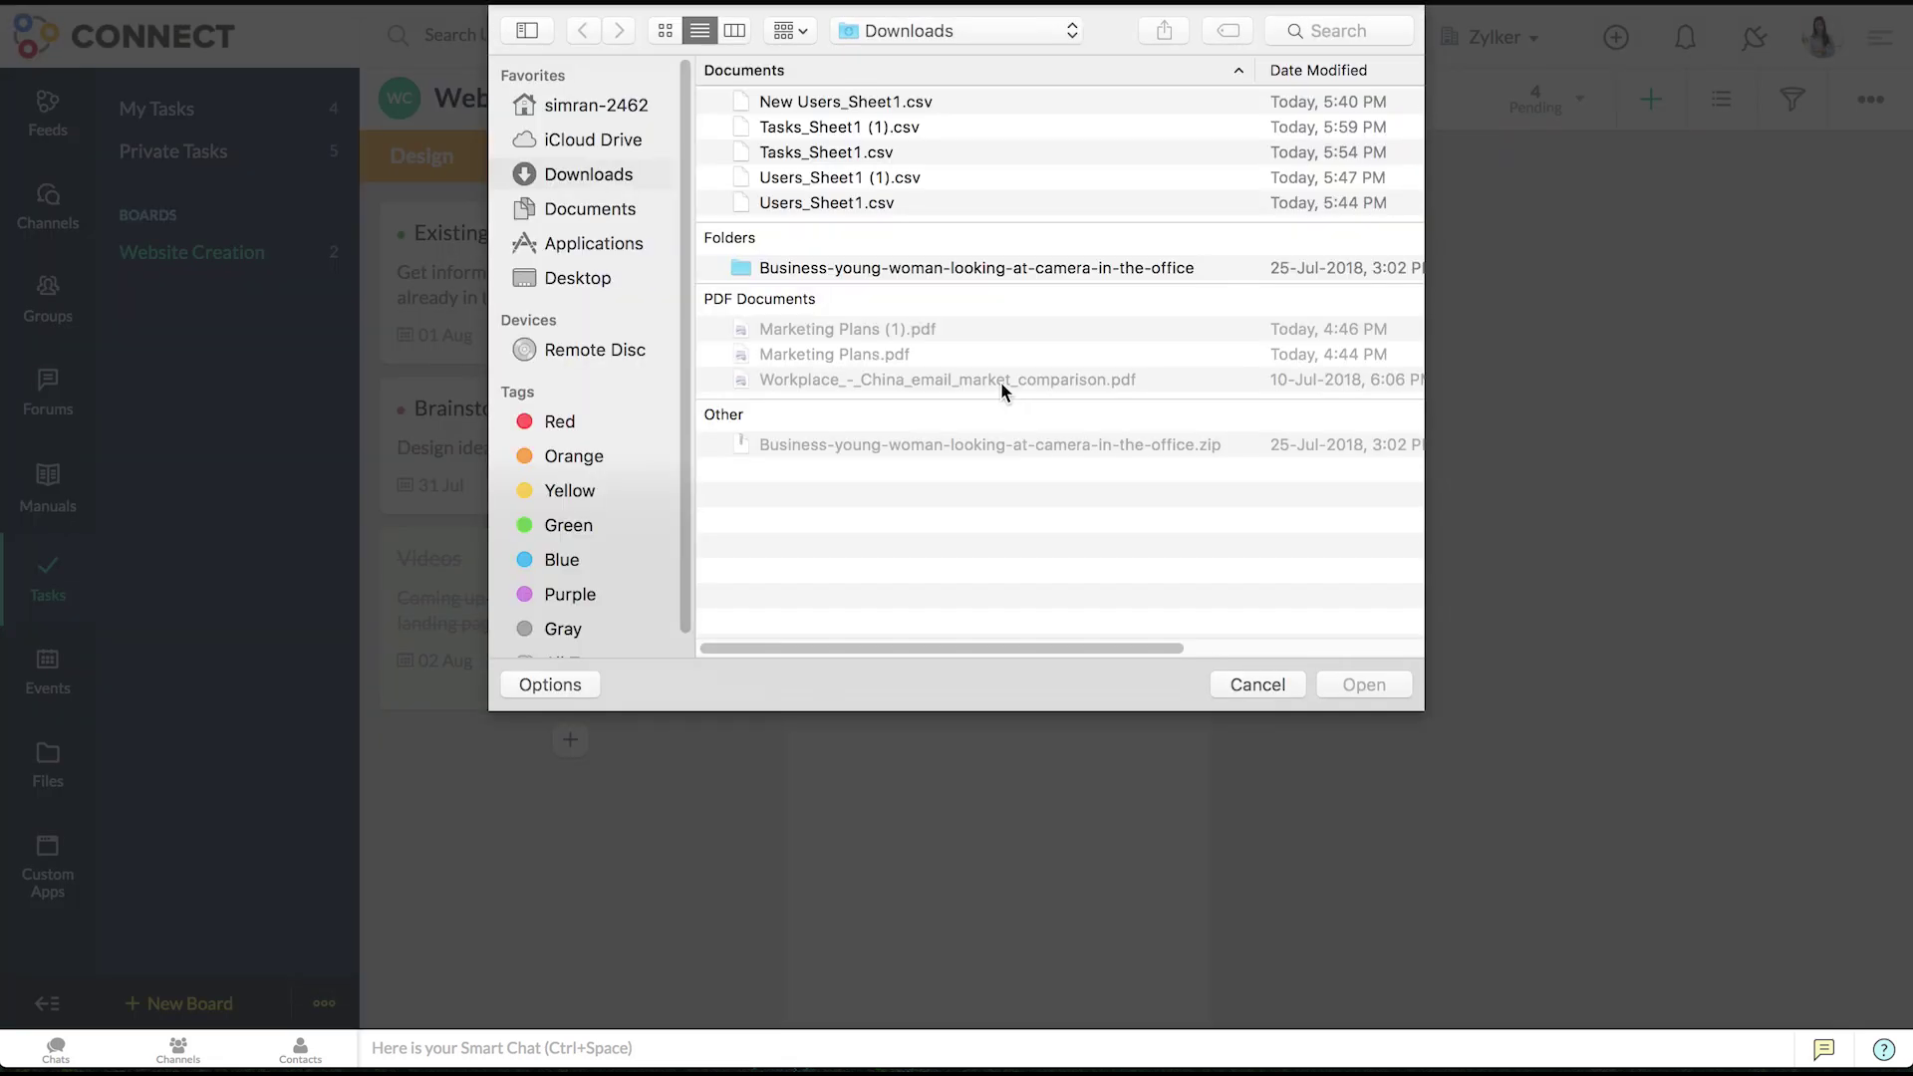
click(882, 133)
click(1357, 688)
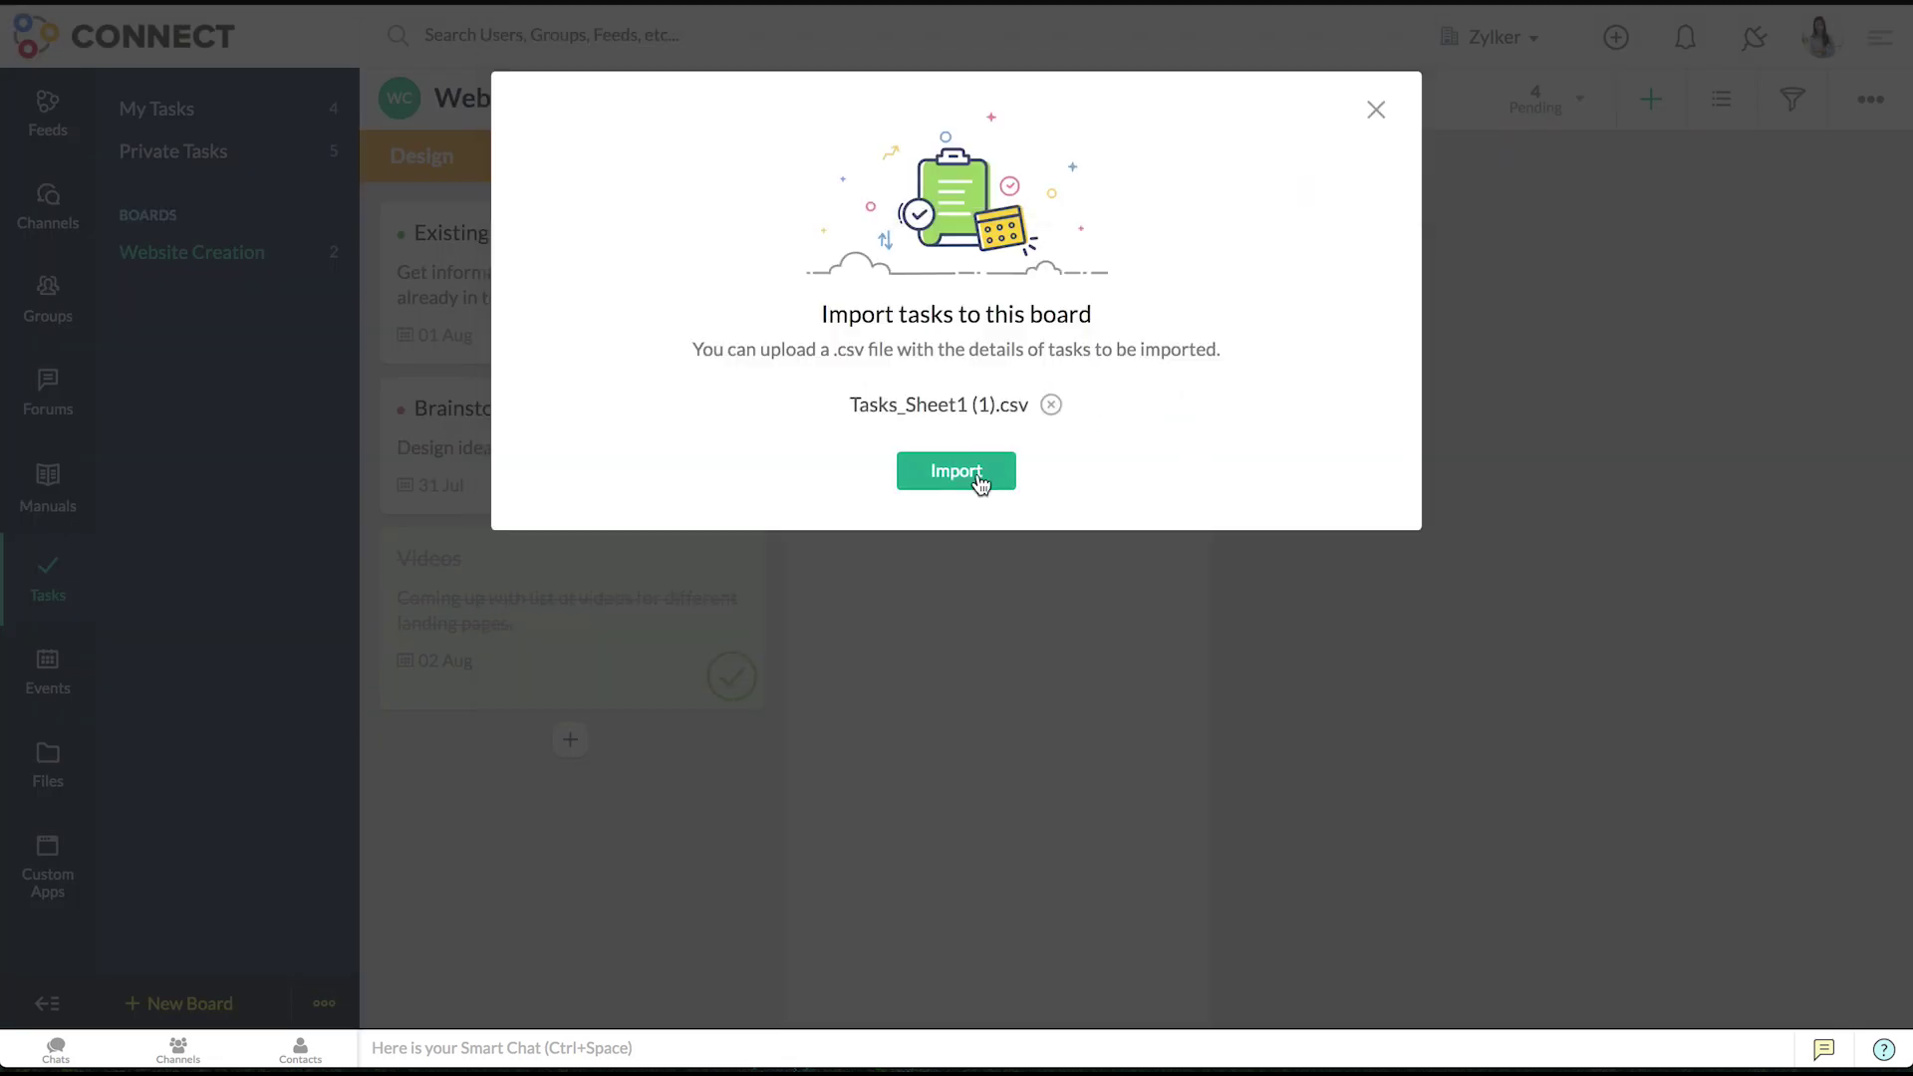
click(975, 475)
- Map section to Research Content Ideas and task to Template Creation, then create the tasks
click(1190, 390)
click(1179, 439)
click(1168, 336)
click(1163, 358)
click(1291, 1013)
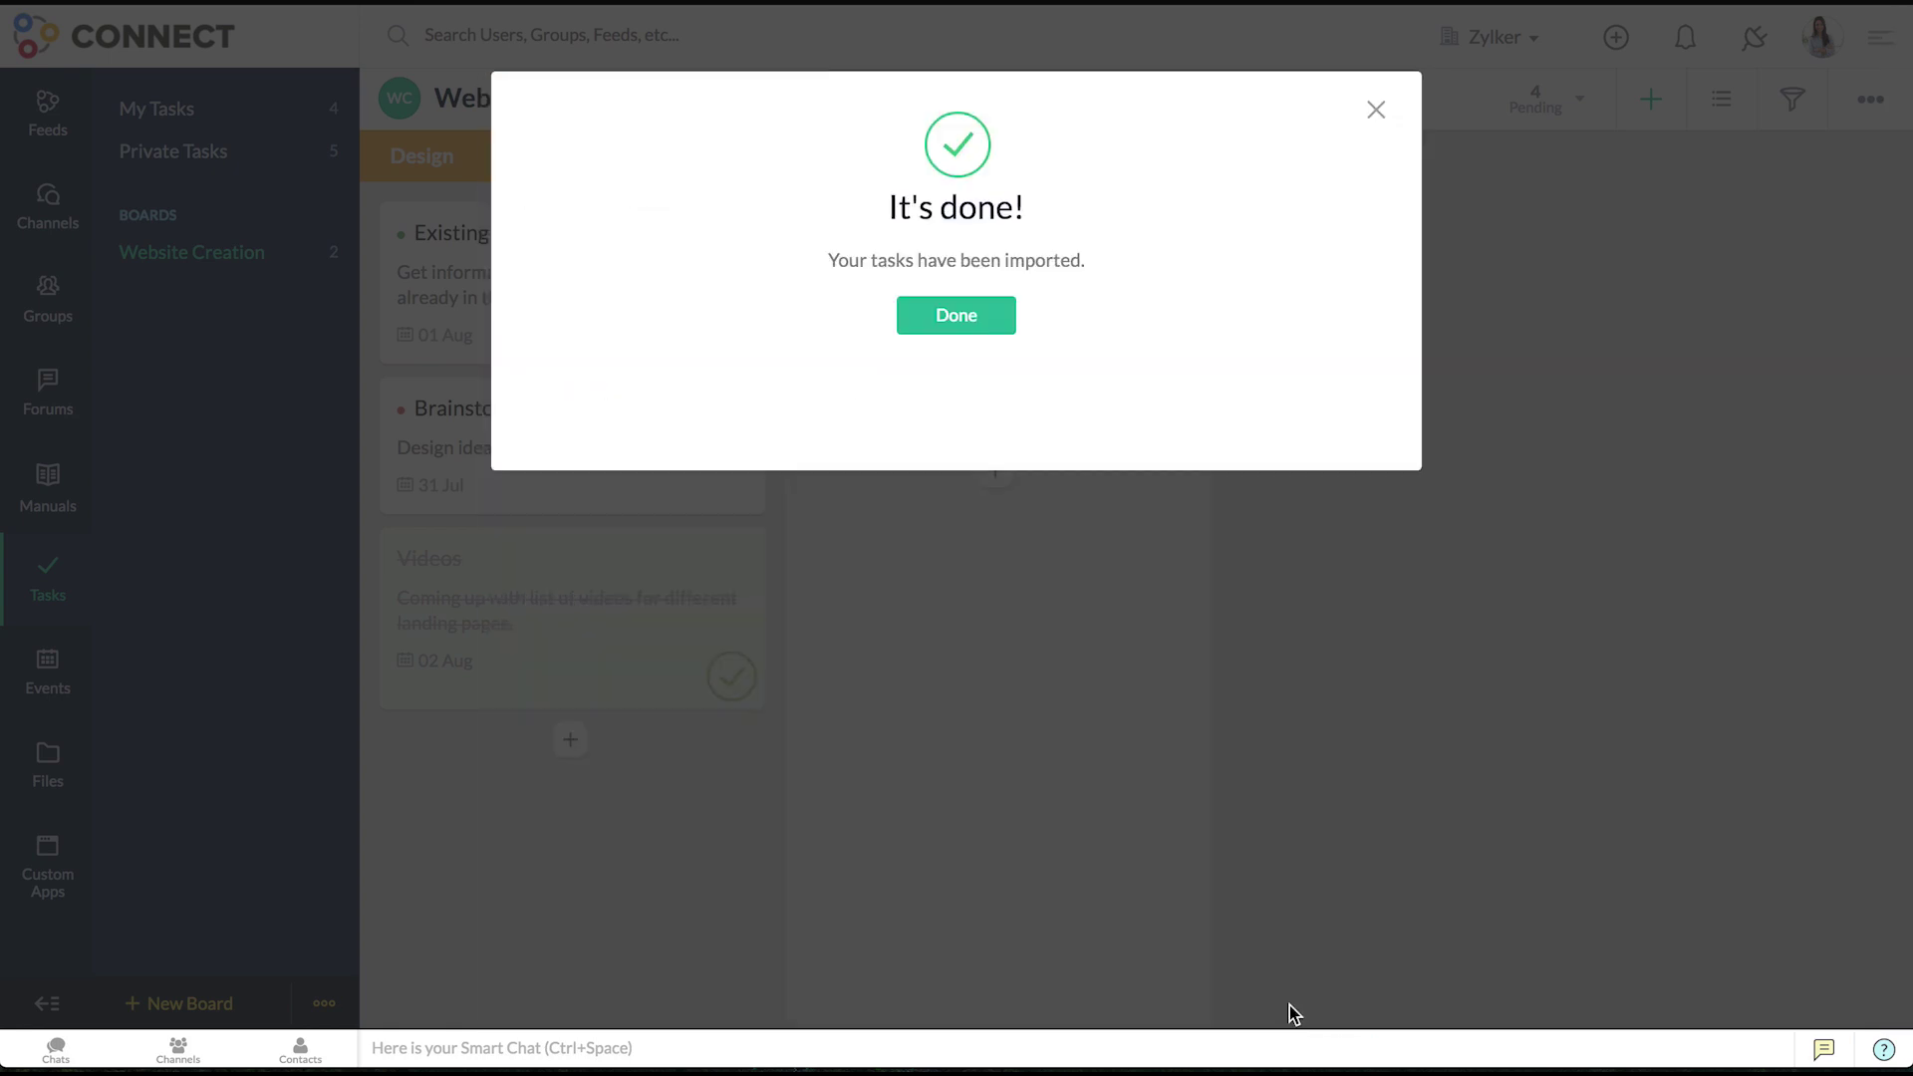
- Open the events calendar and try the all, private, shared-with-me and company event filters
click(956, 317)
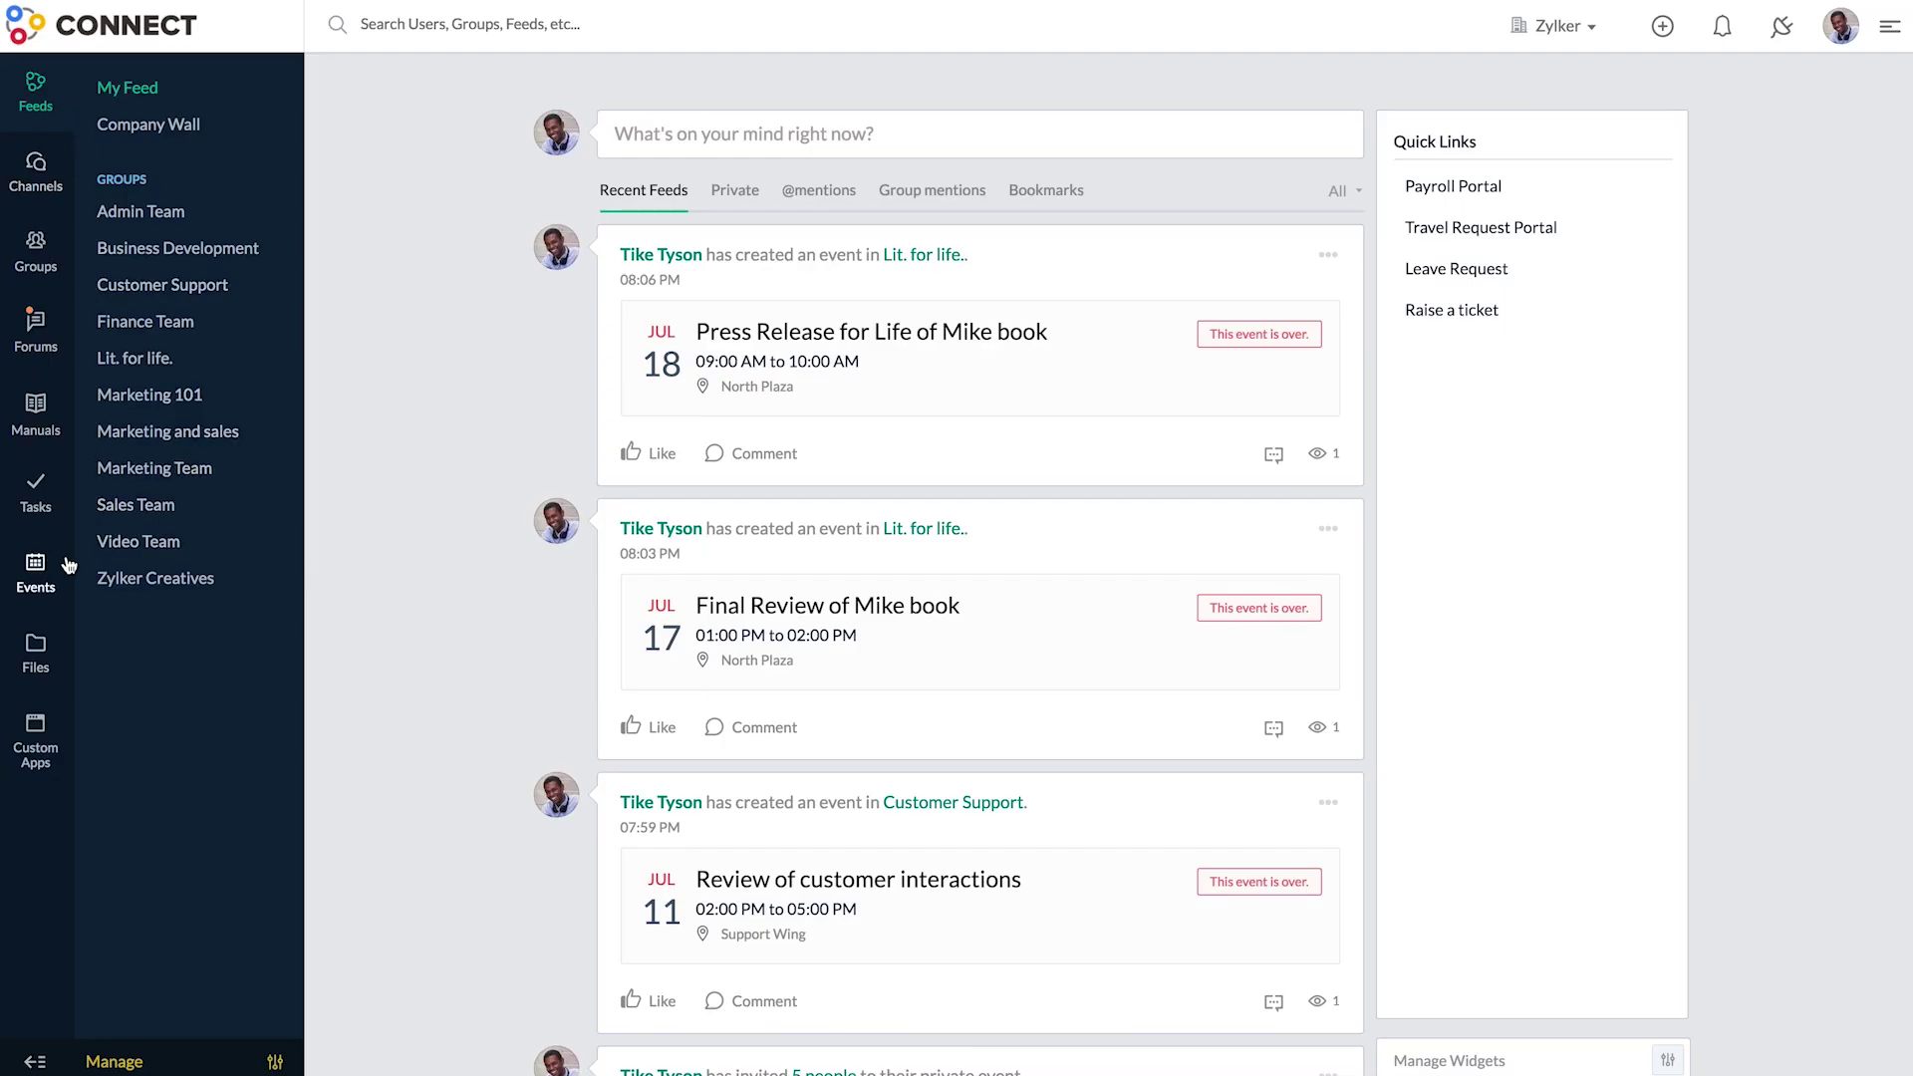
click(64, 561)
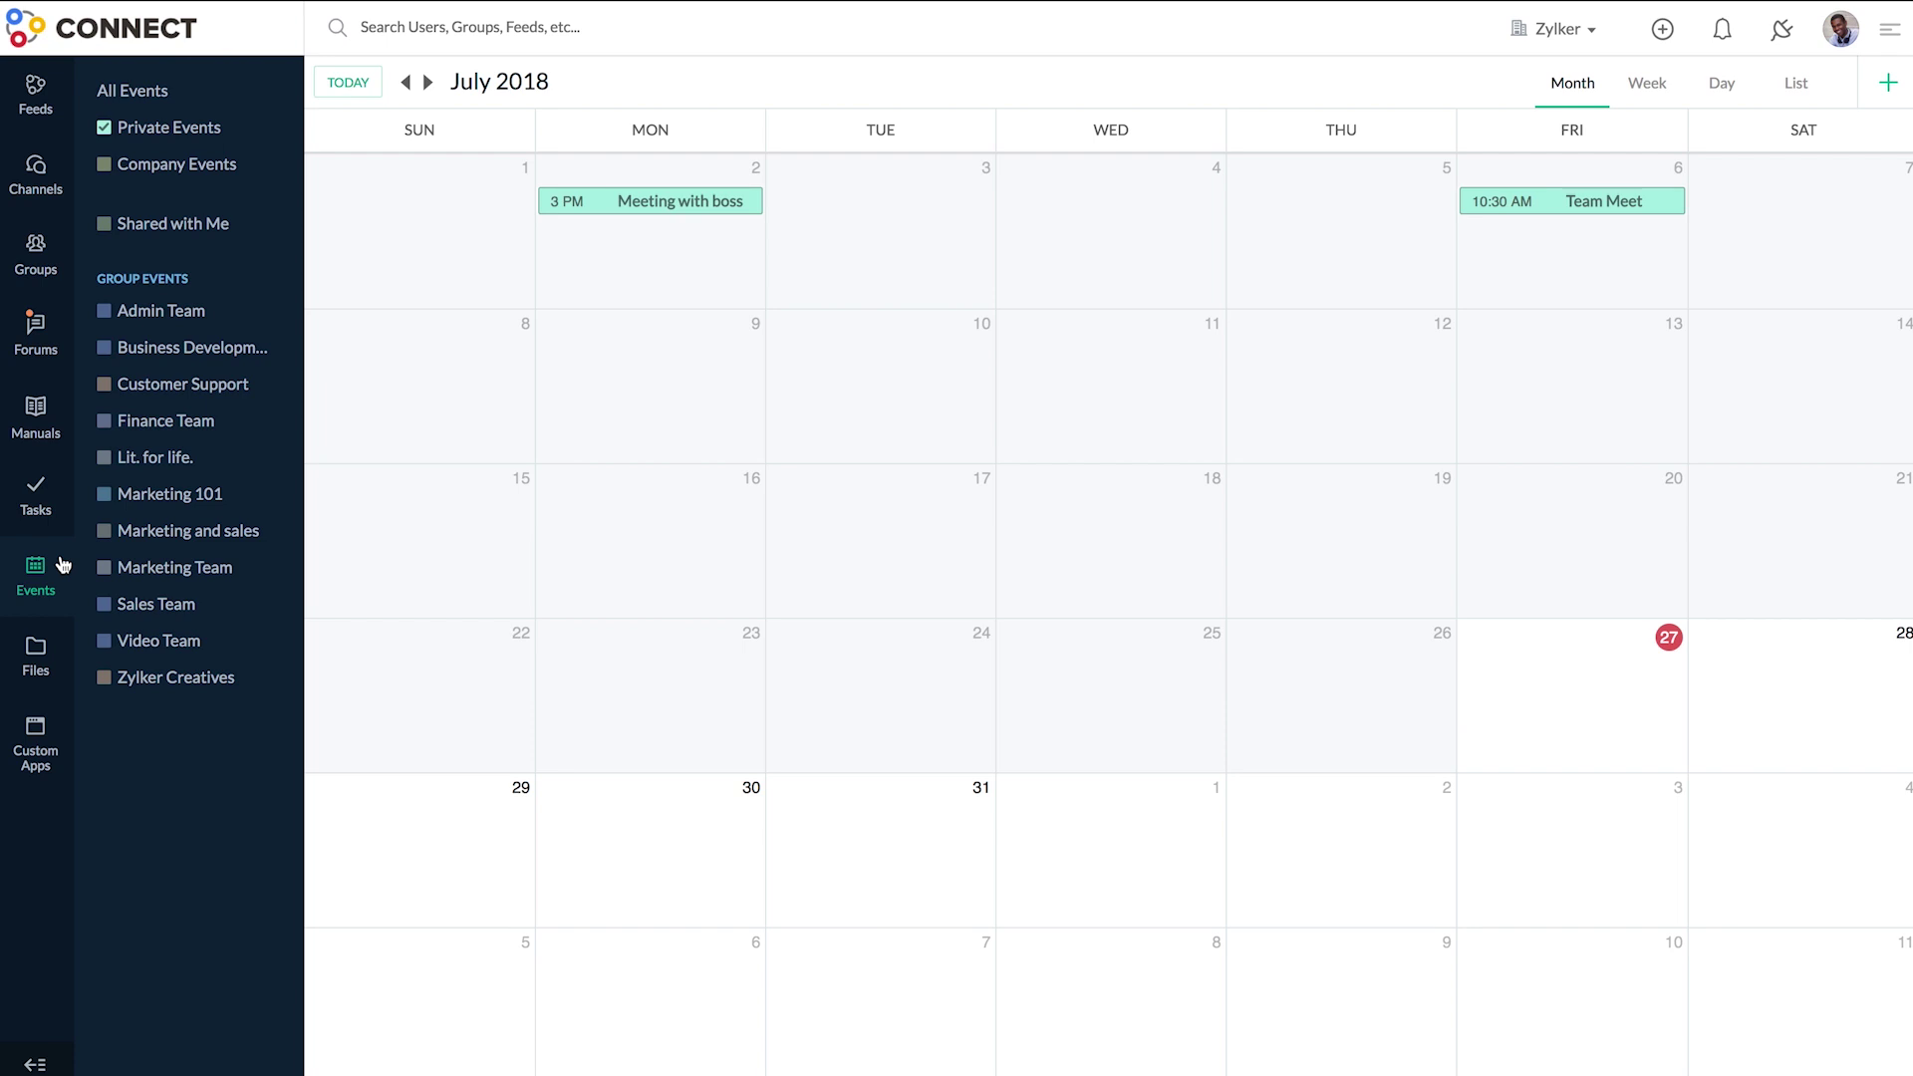
click(204, 94)
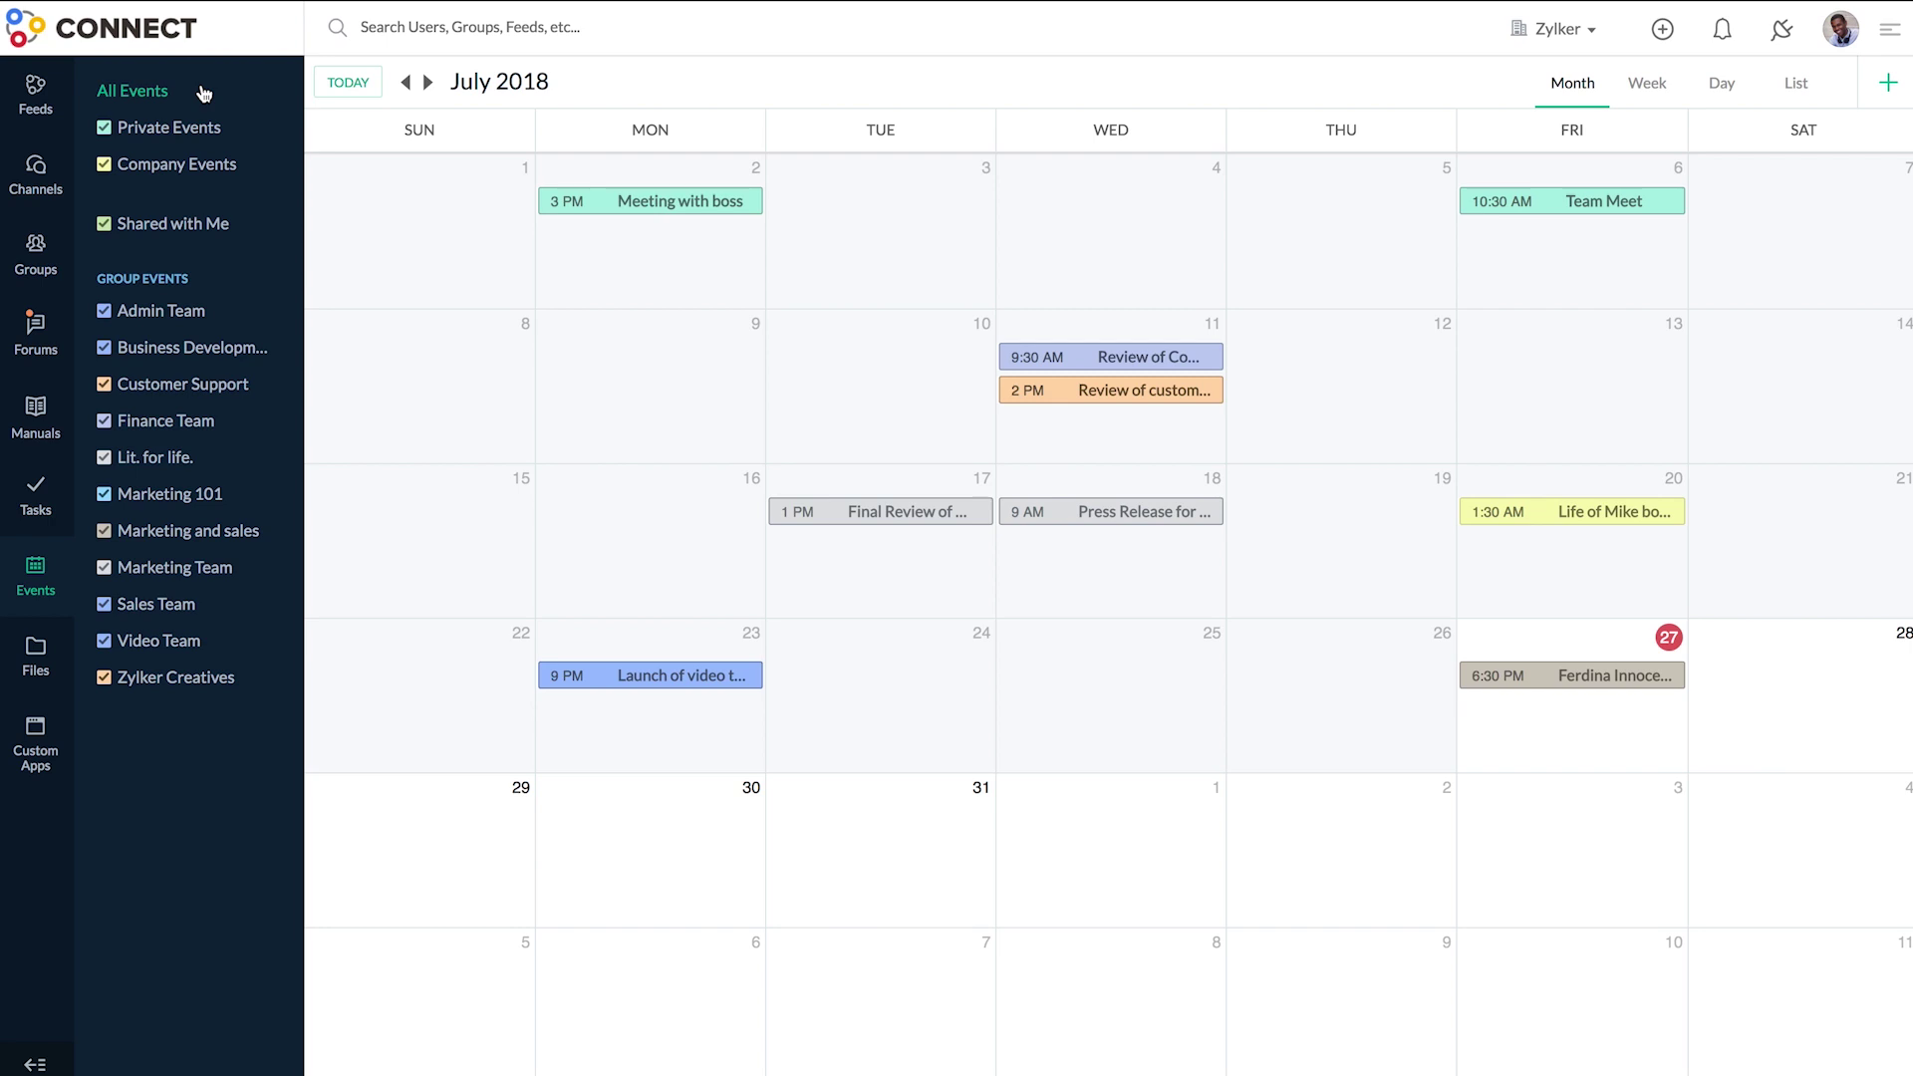
click(106, 130)
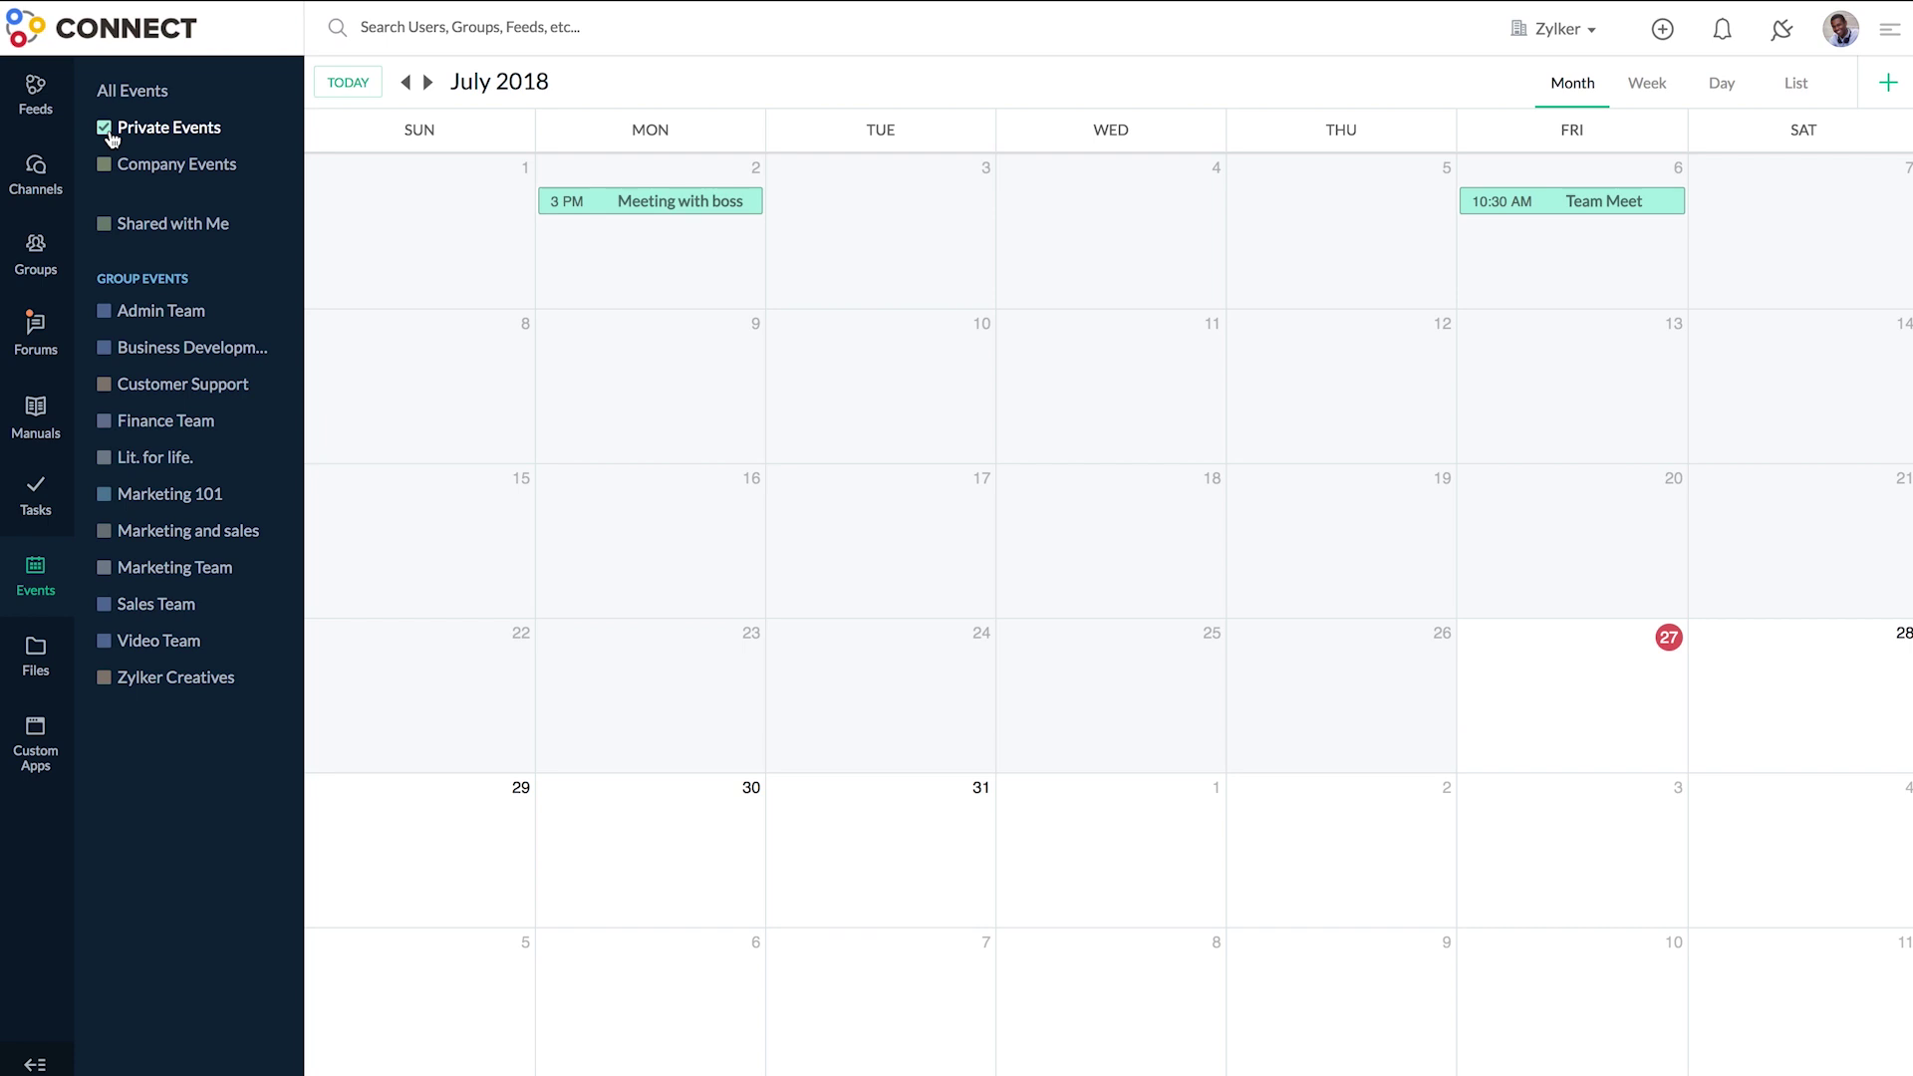
click(112, 139)
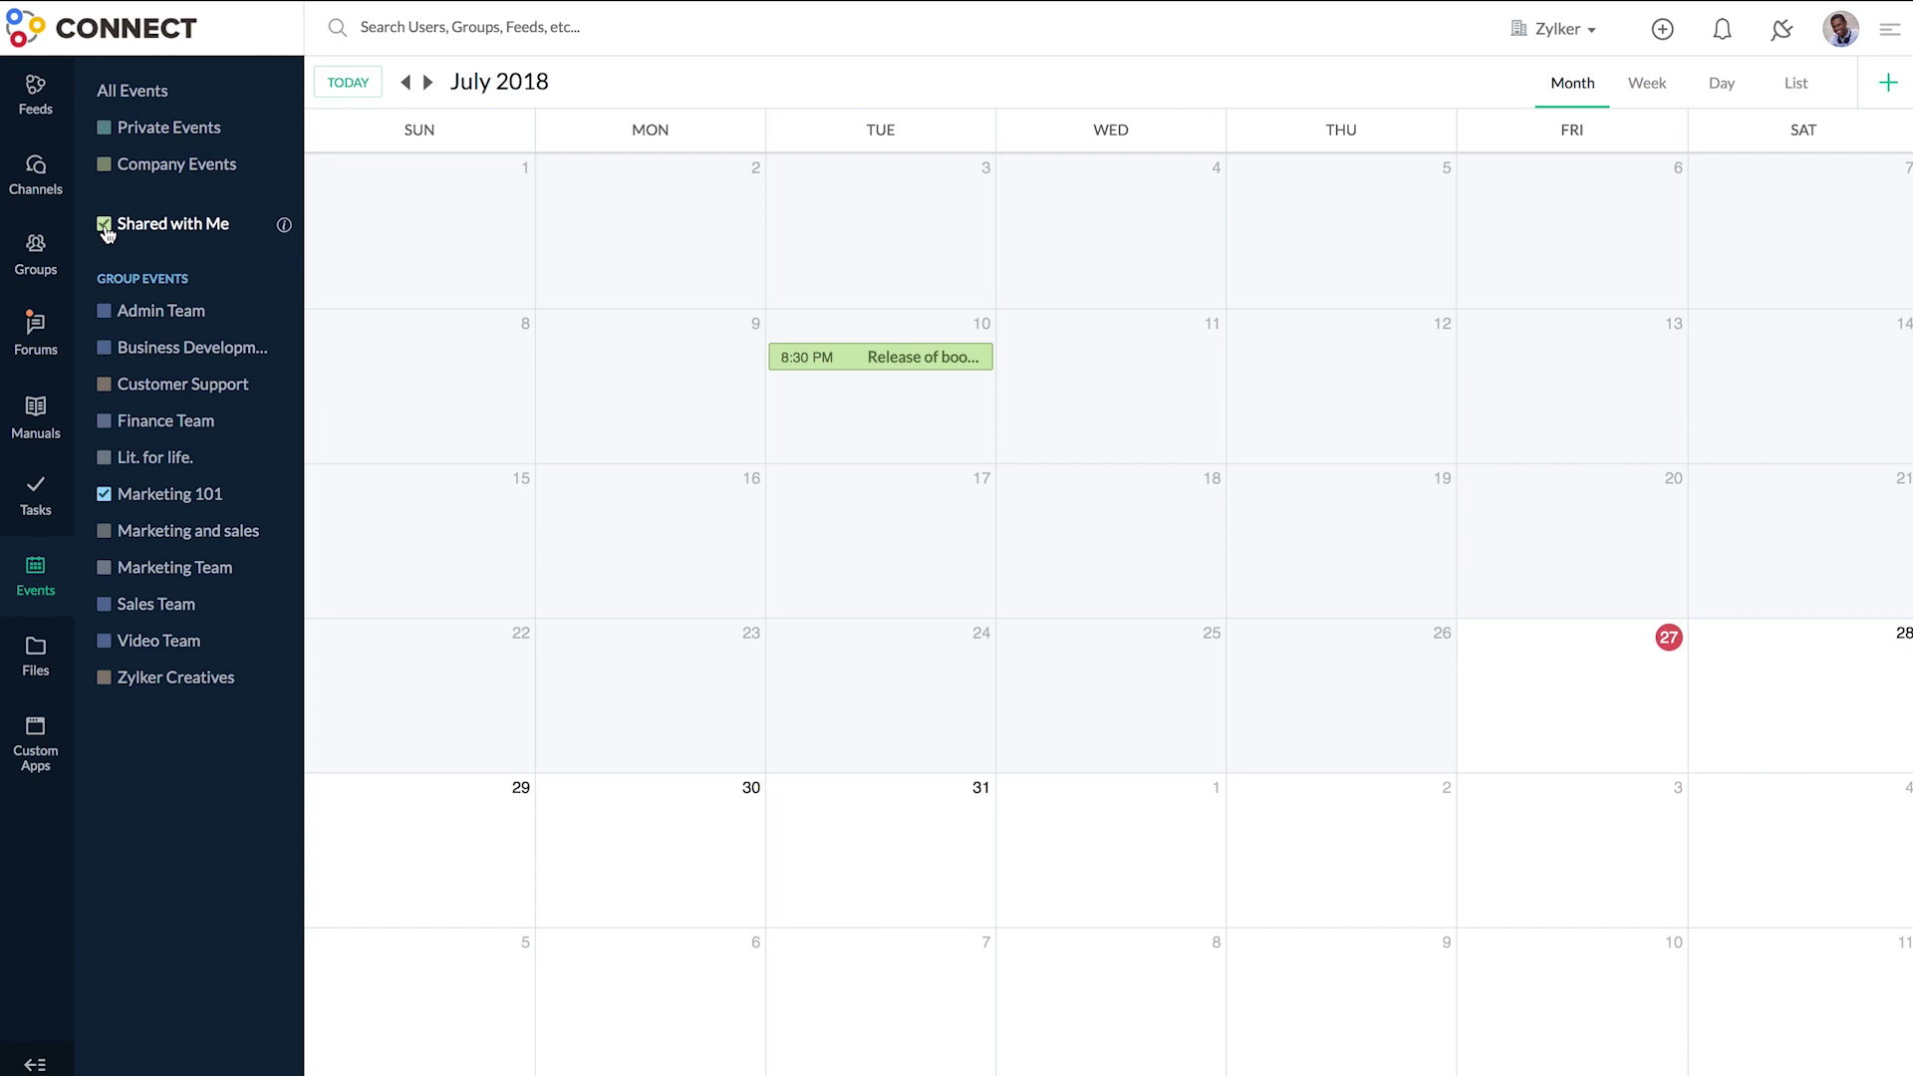
click(104, 165)
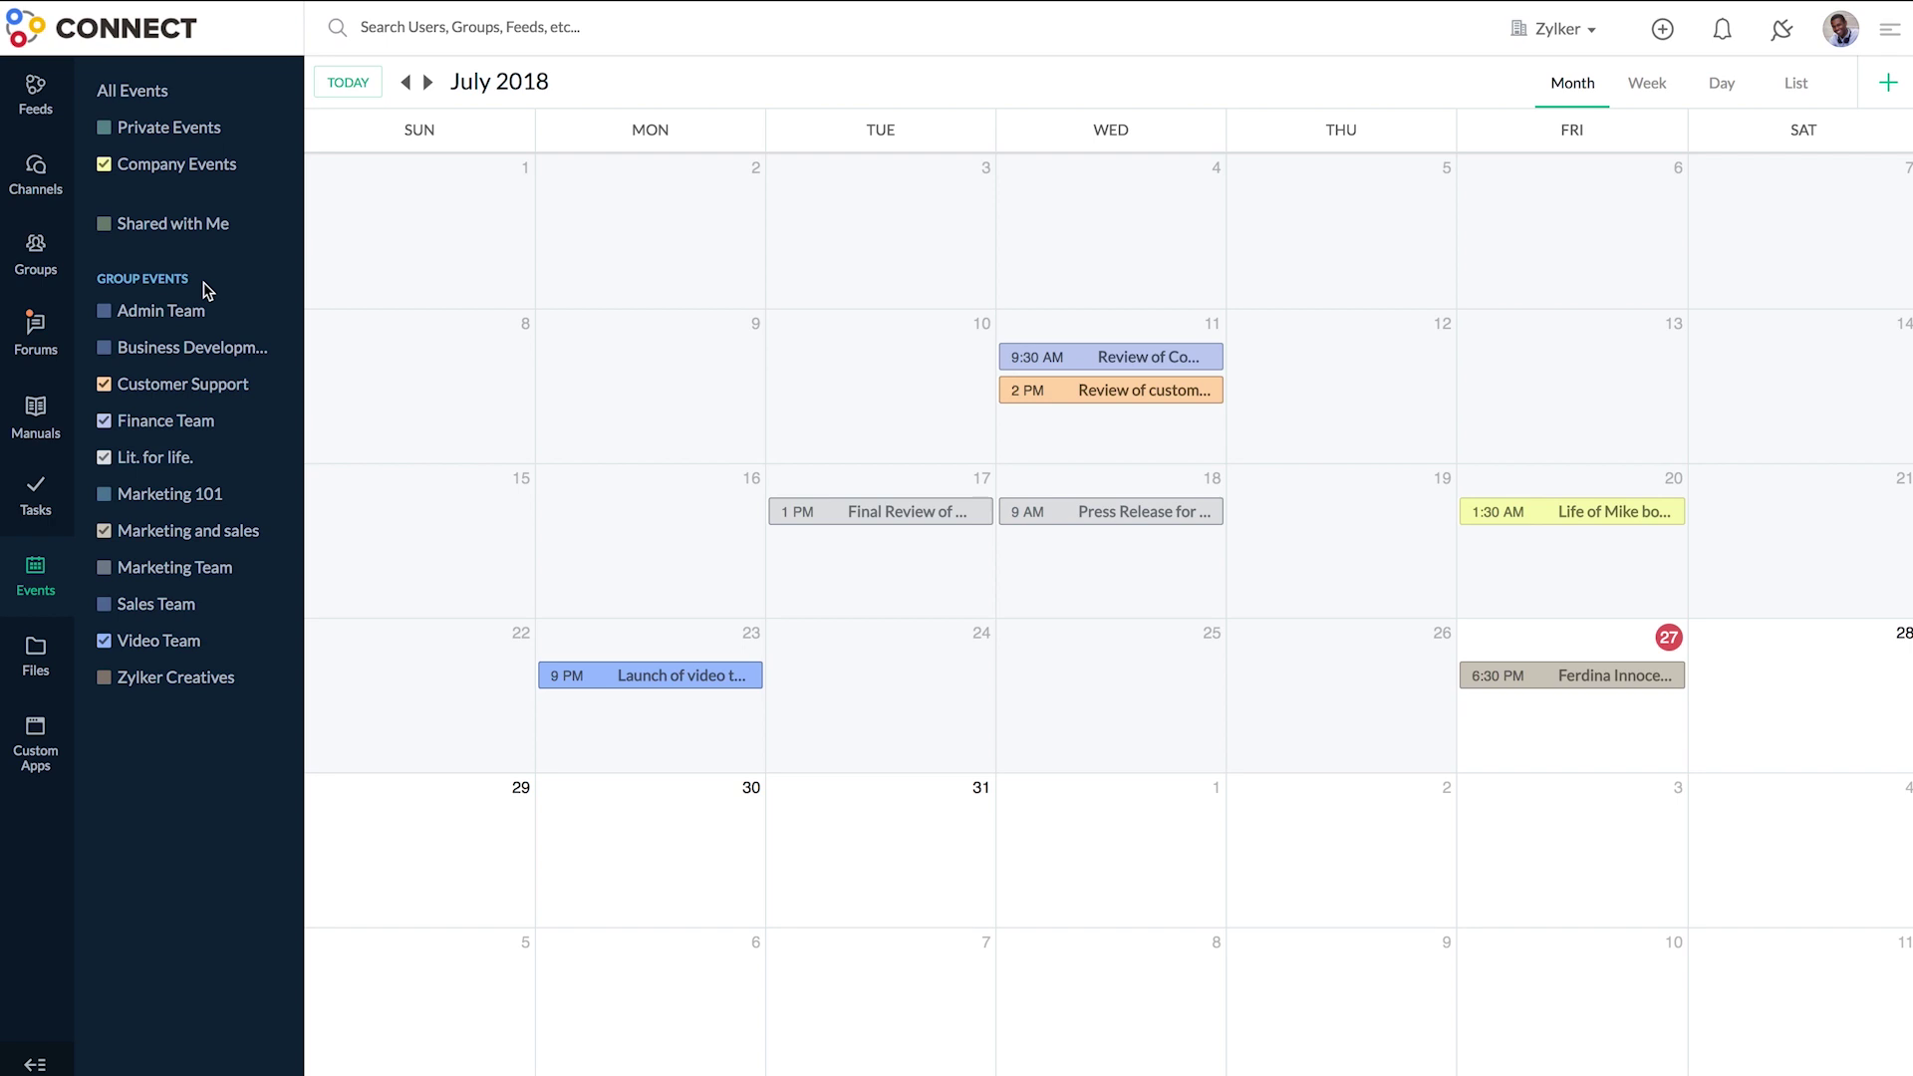
- Toggle the Business Development, Marketing 101, Marketing Team, Zylker Creatives and Admin Team calendars, then open Company Files
click(105, 349)
click(104, 494)
click(104, 566)
click(104, 677)
click(105, 311)
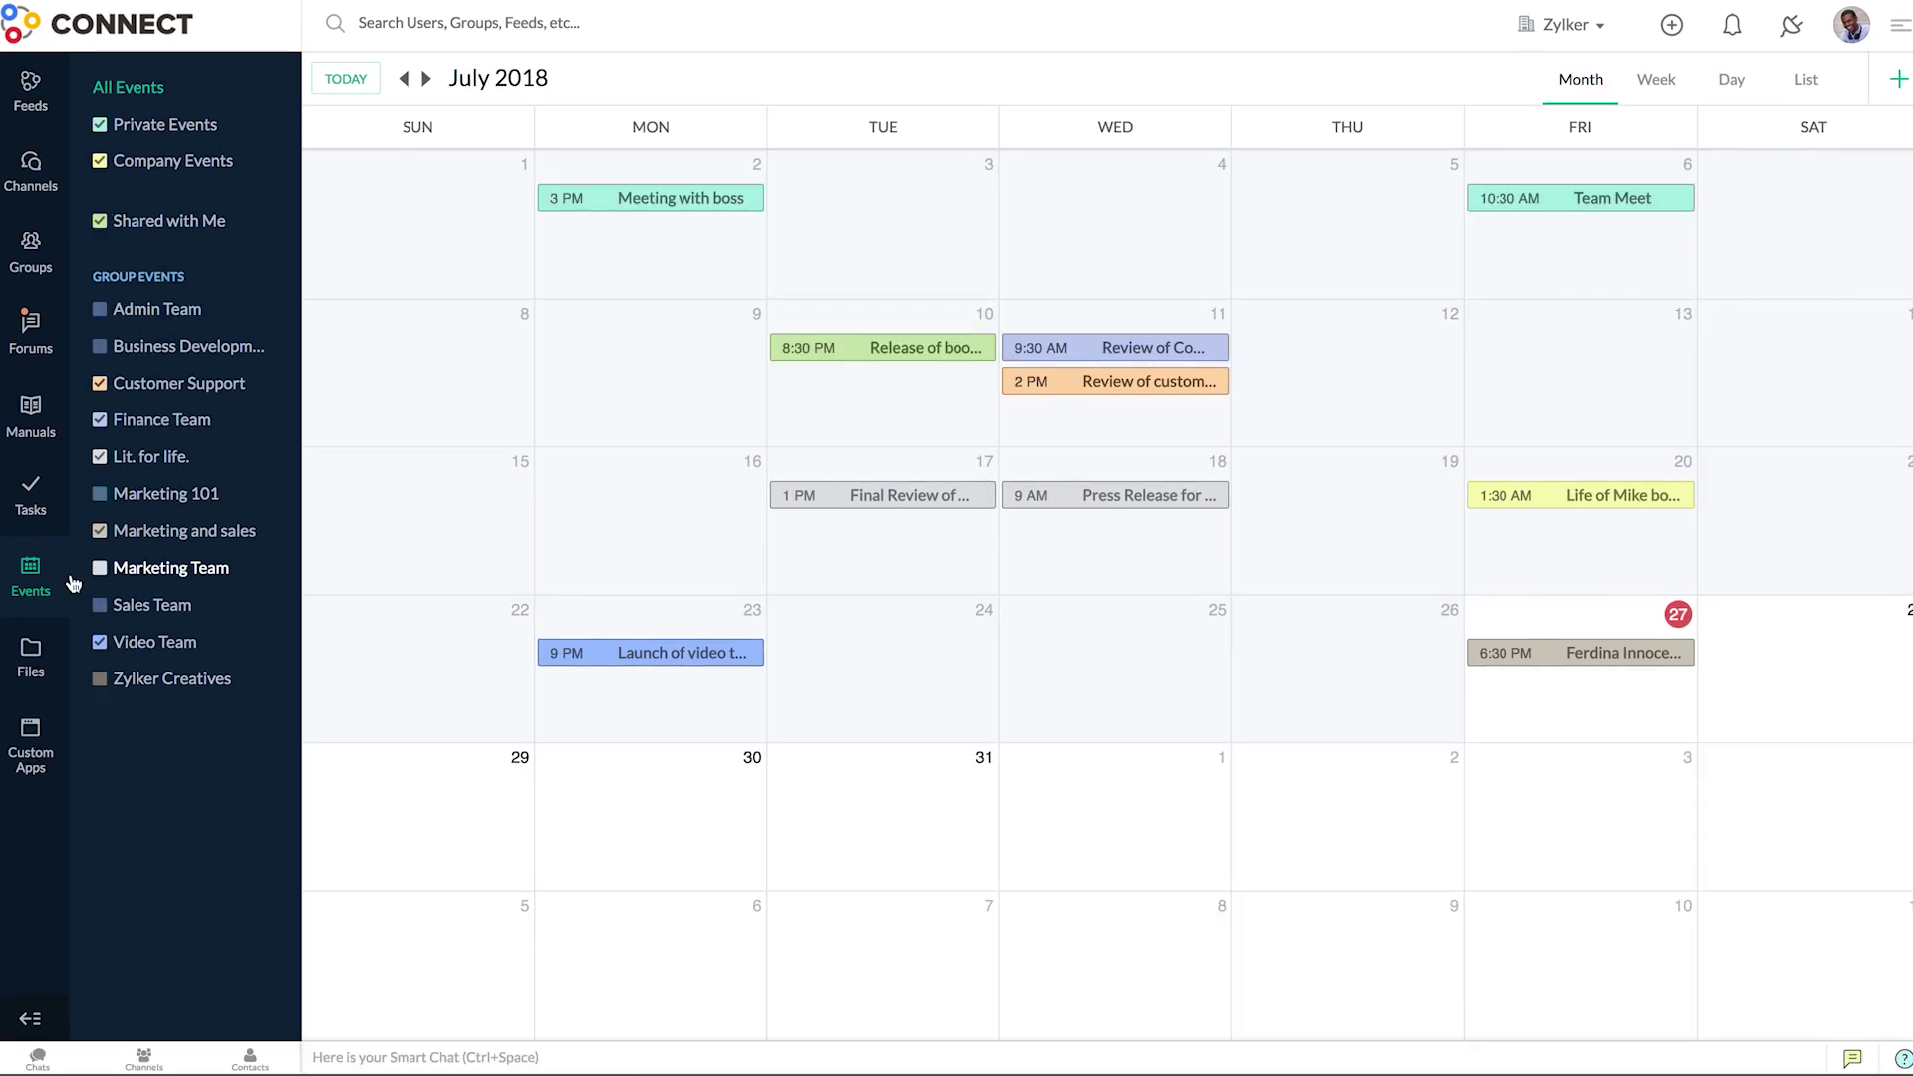
click(69, 664)
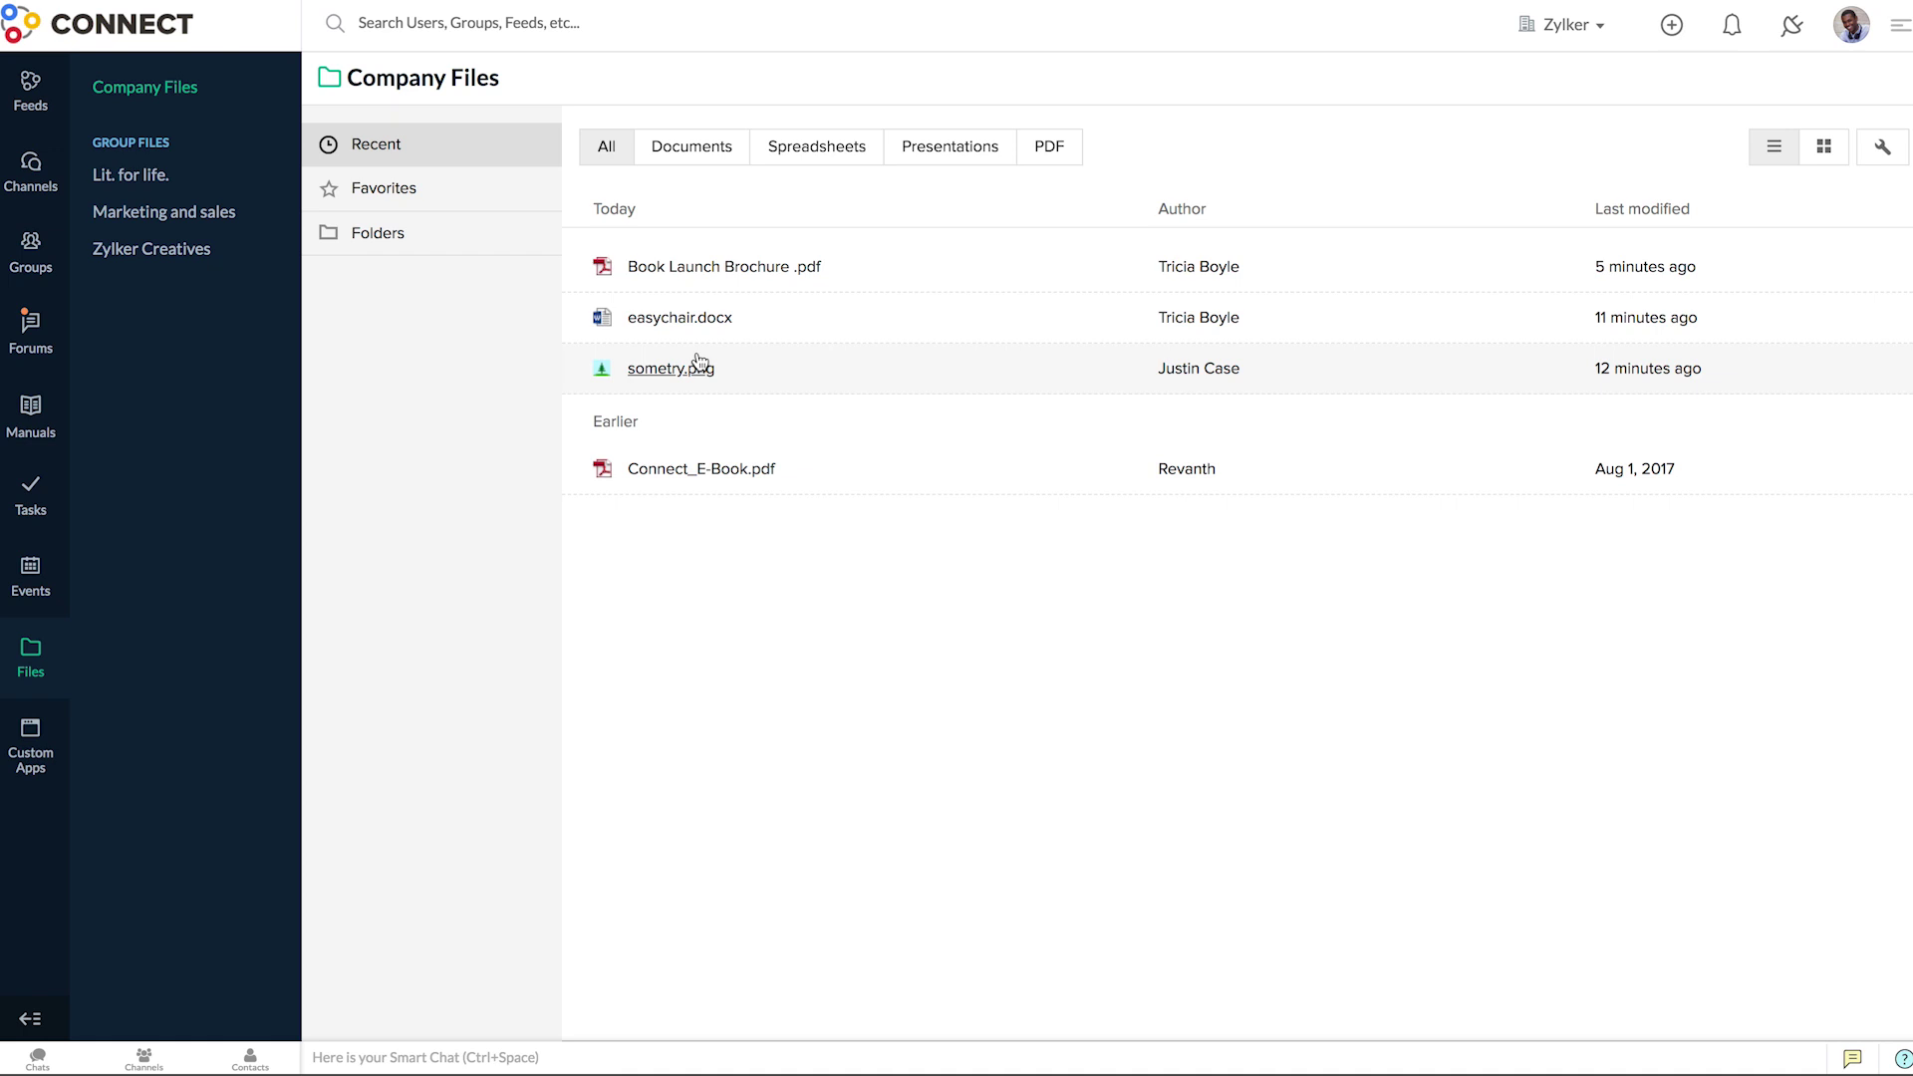
- Filter recent files by spreadsheets, documents, presentations and PDFs, then show all types again
click(802, 153)
click(730, 159)
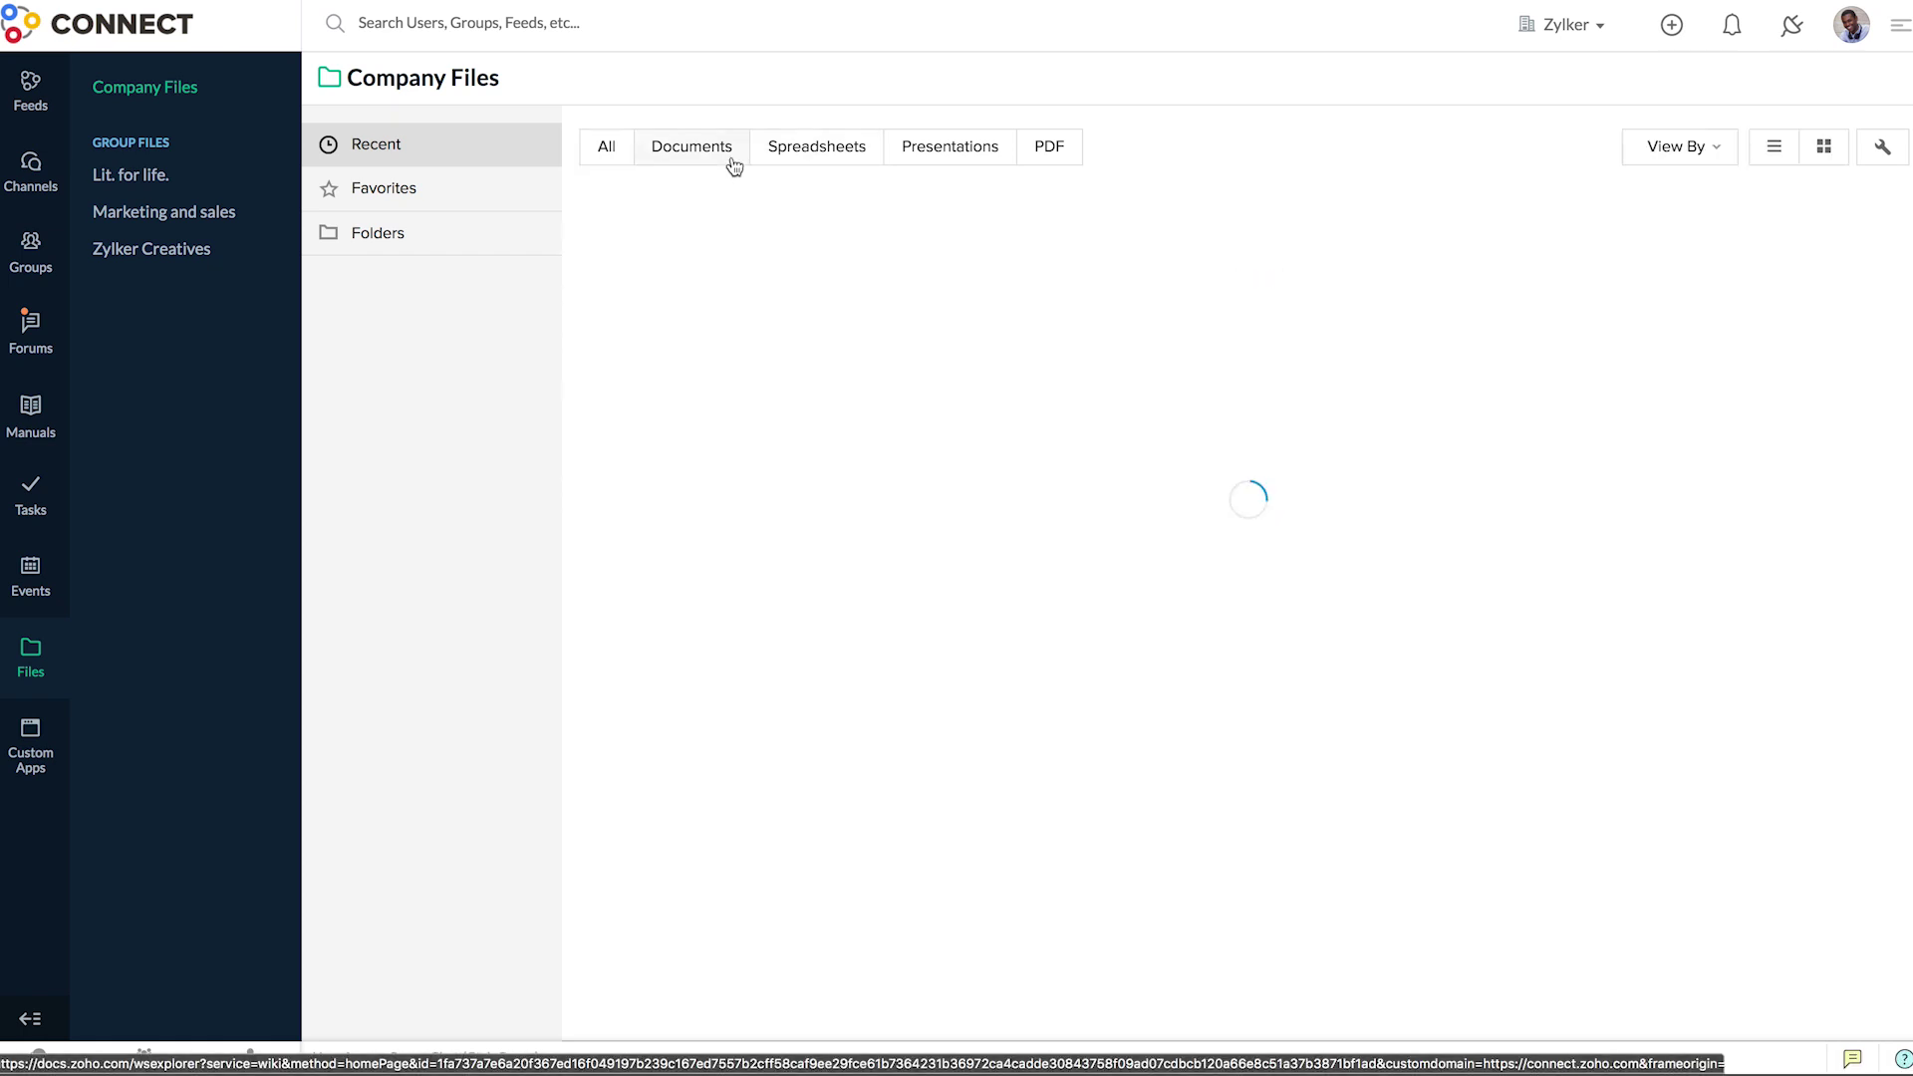
click(932, 171)
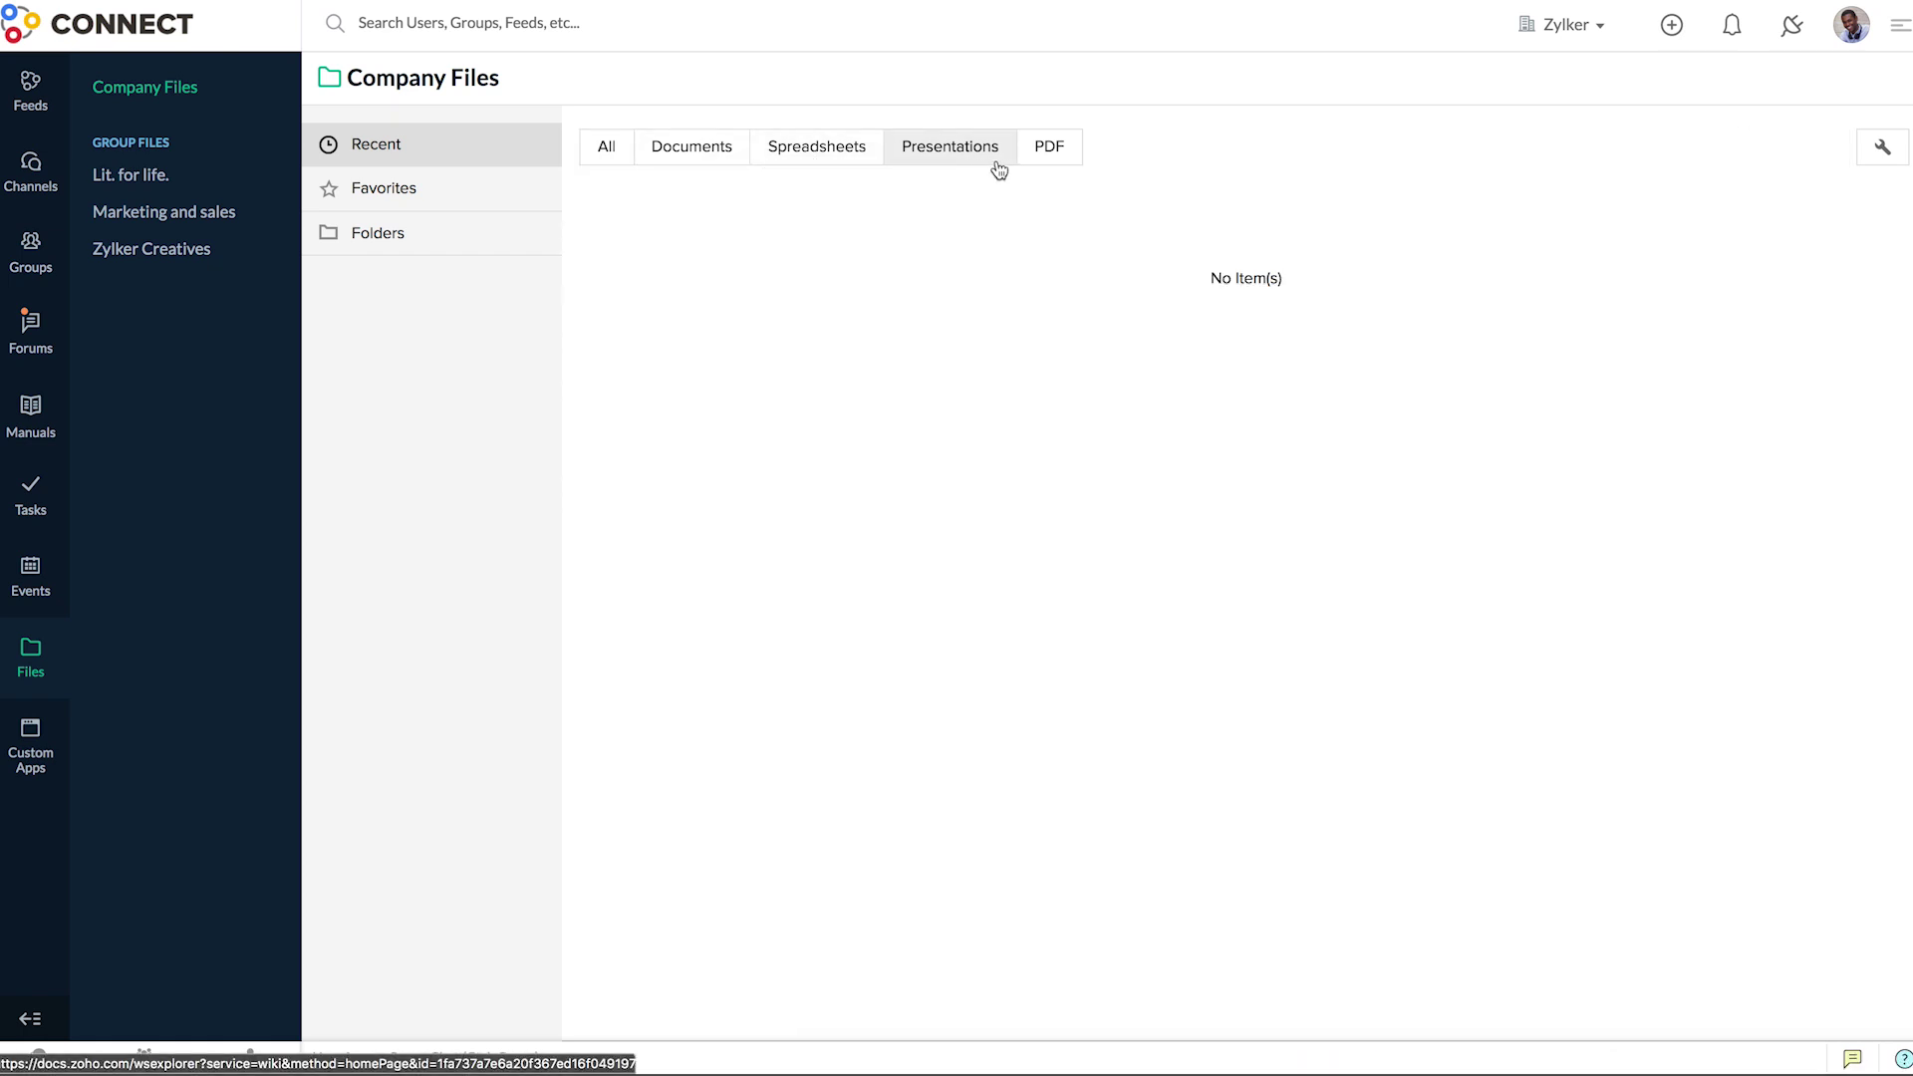
click(1048, 167)
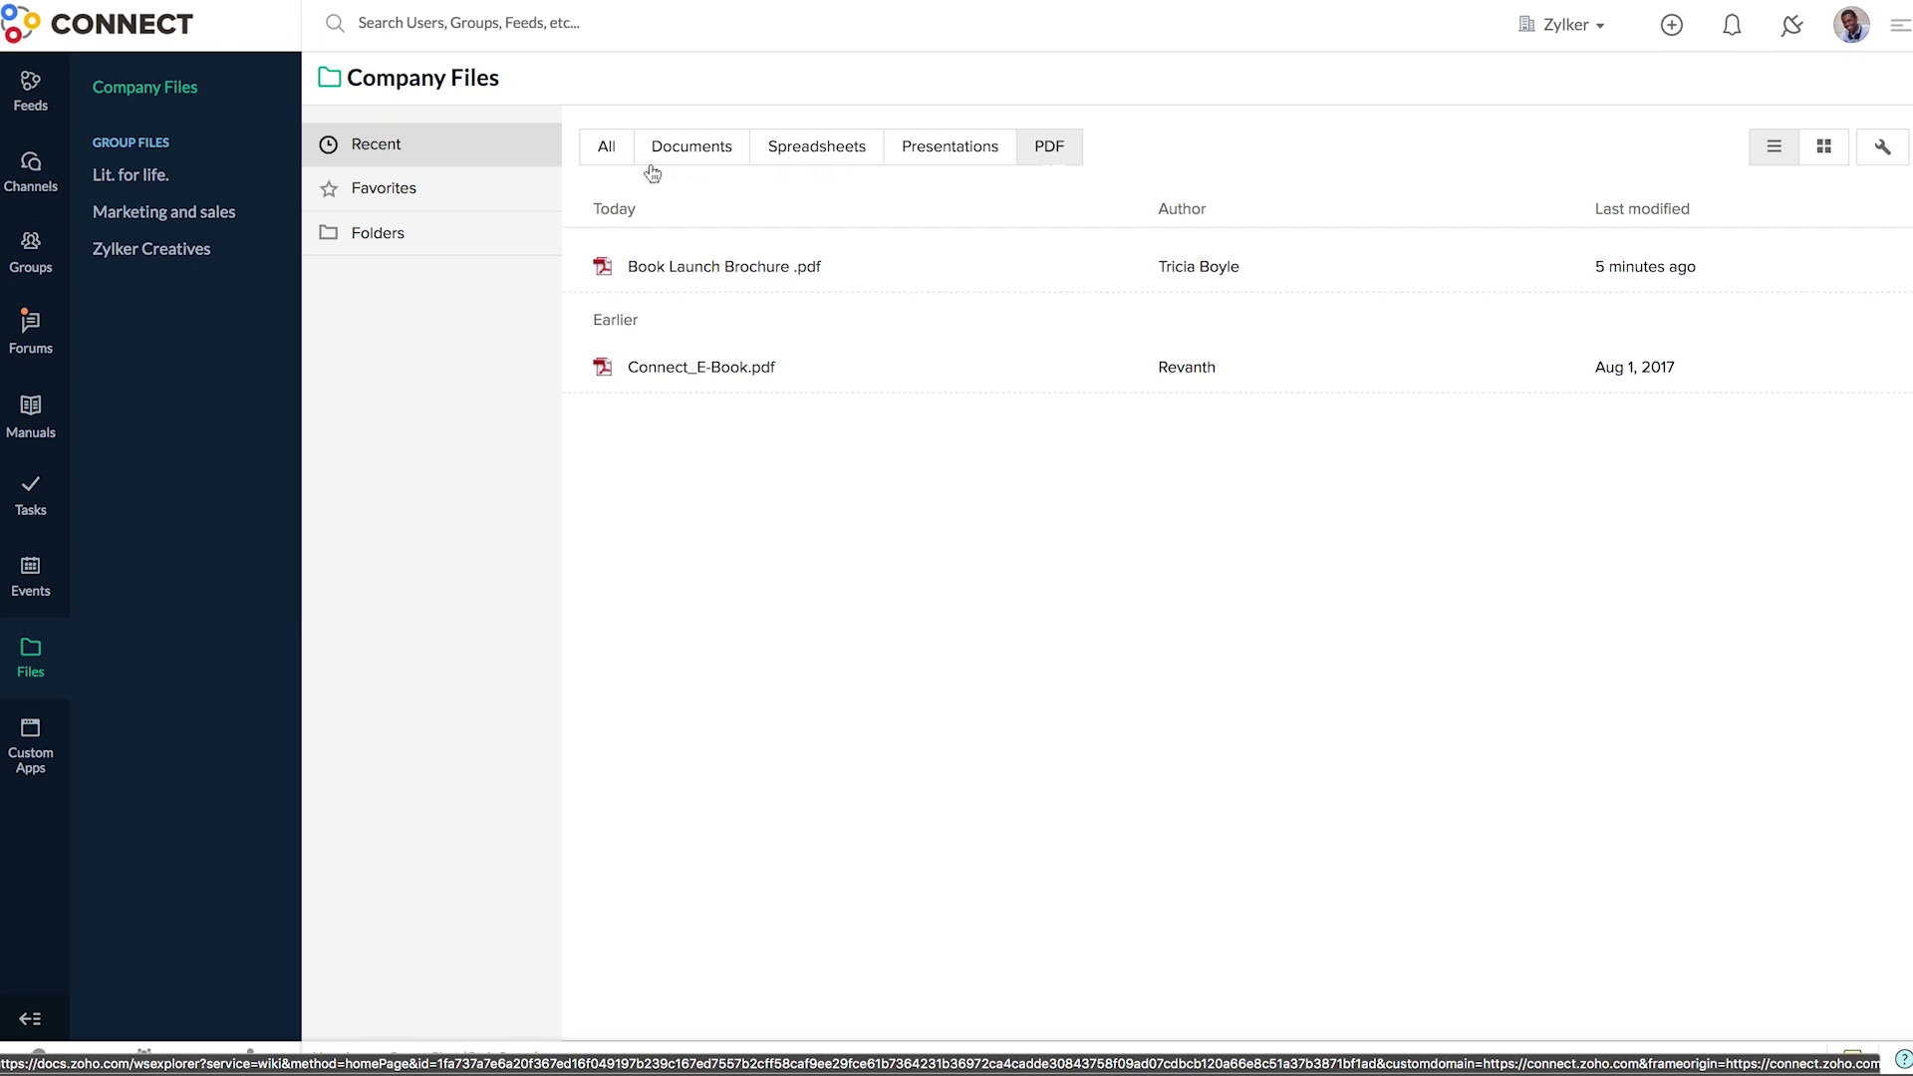
click(689, 160)
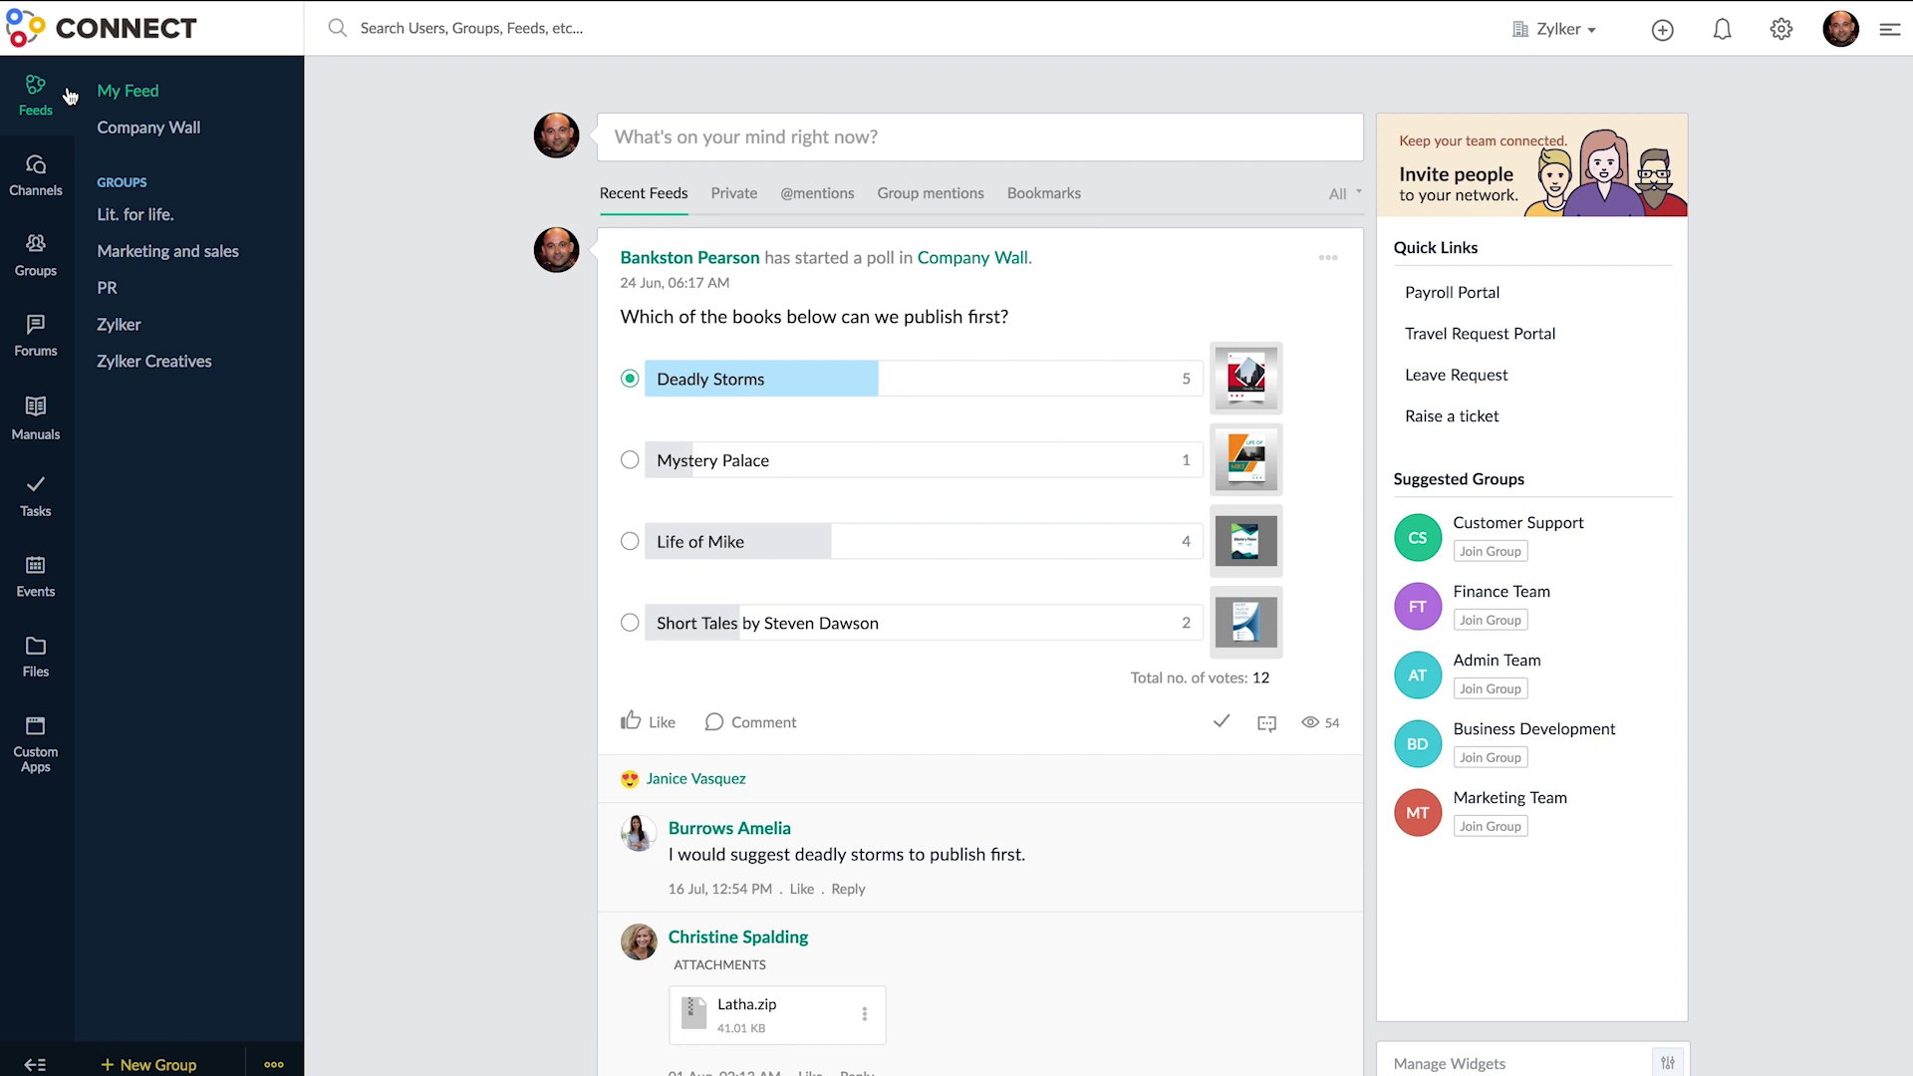
- Enable the Files app on the Company Wall via Manage Apps, then open the Lit. for life. group
click(216, 131)
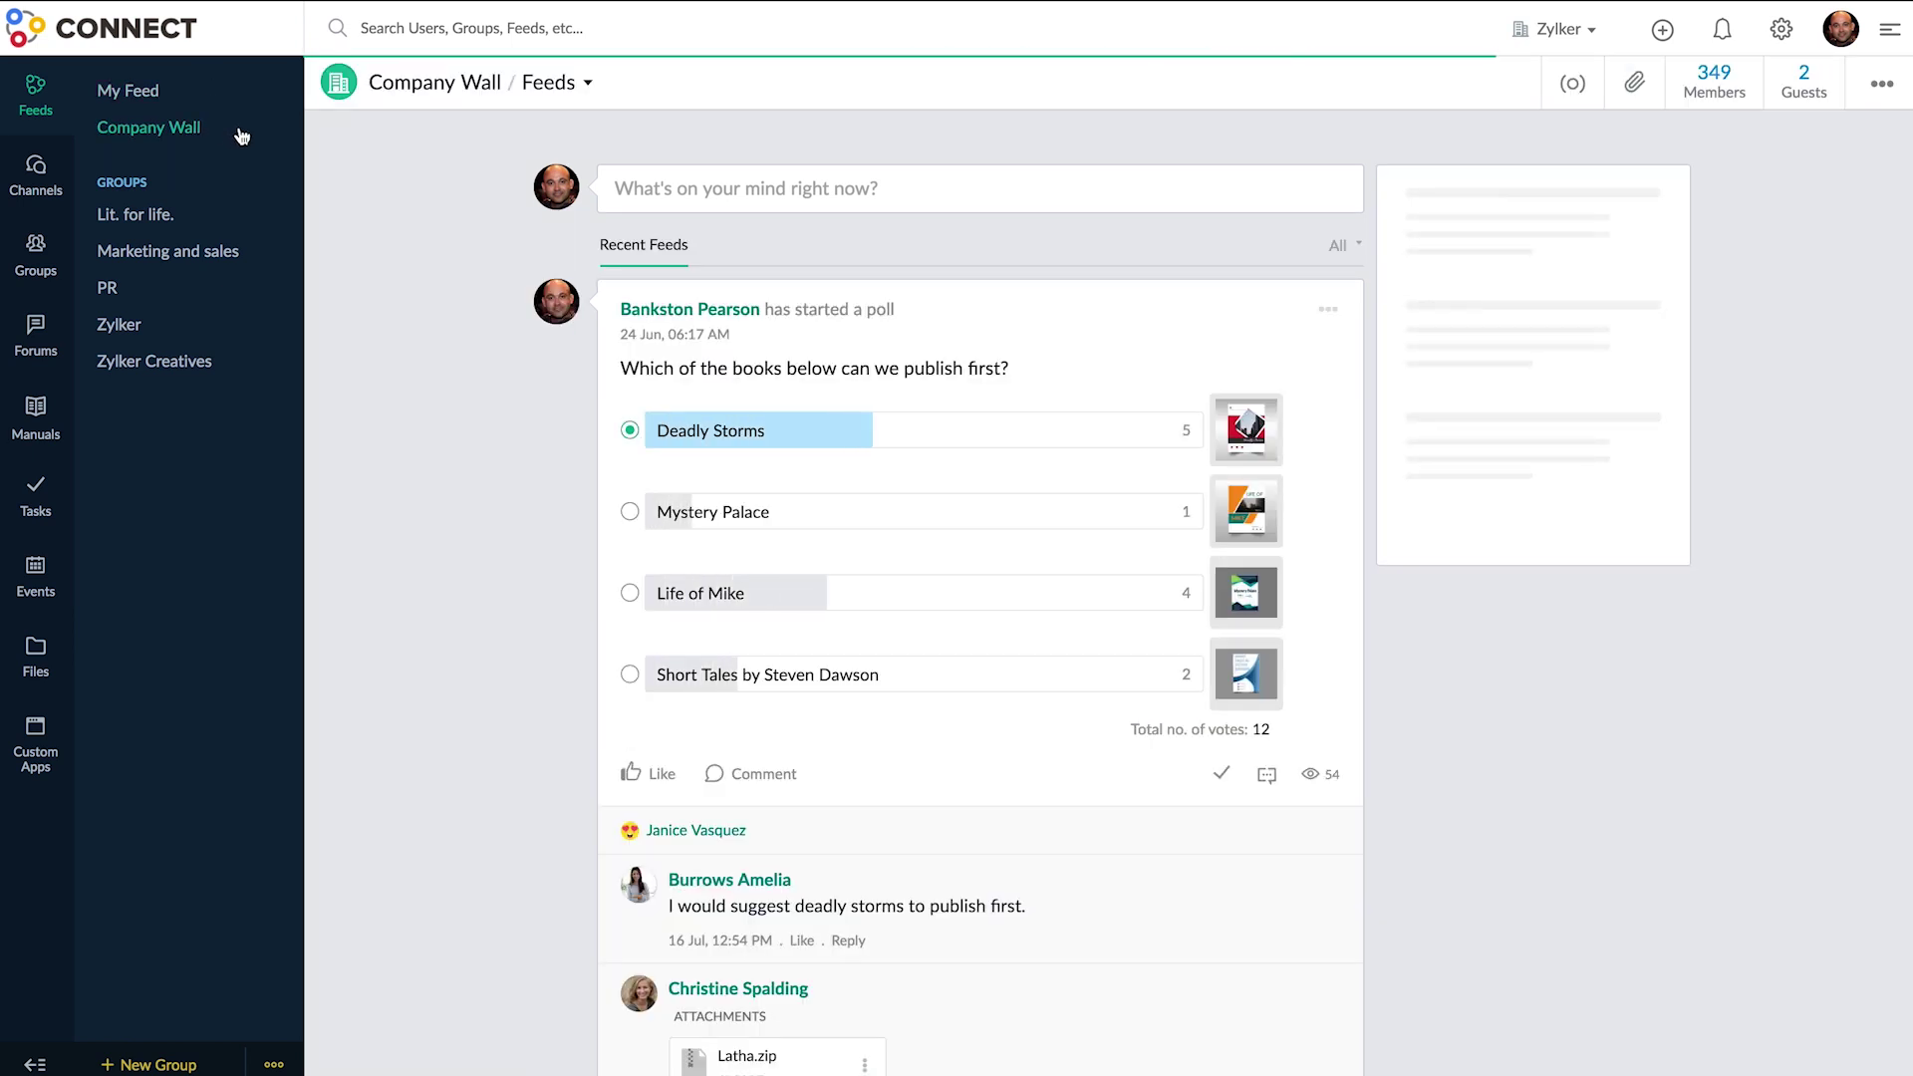
click(589, 85)
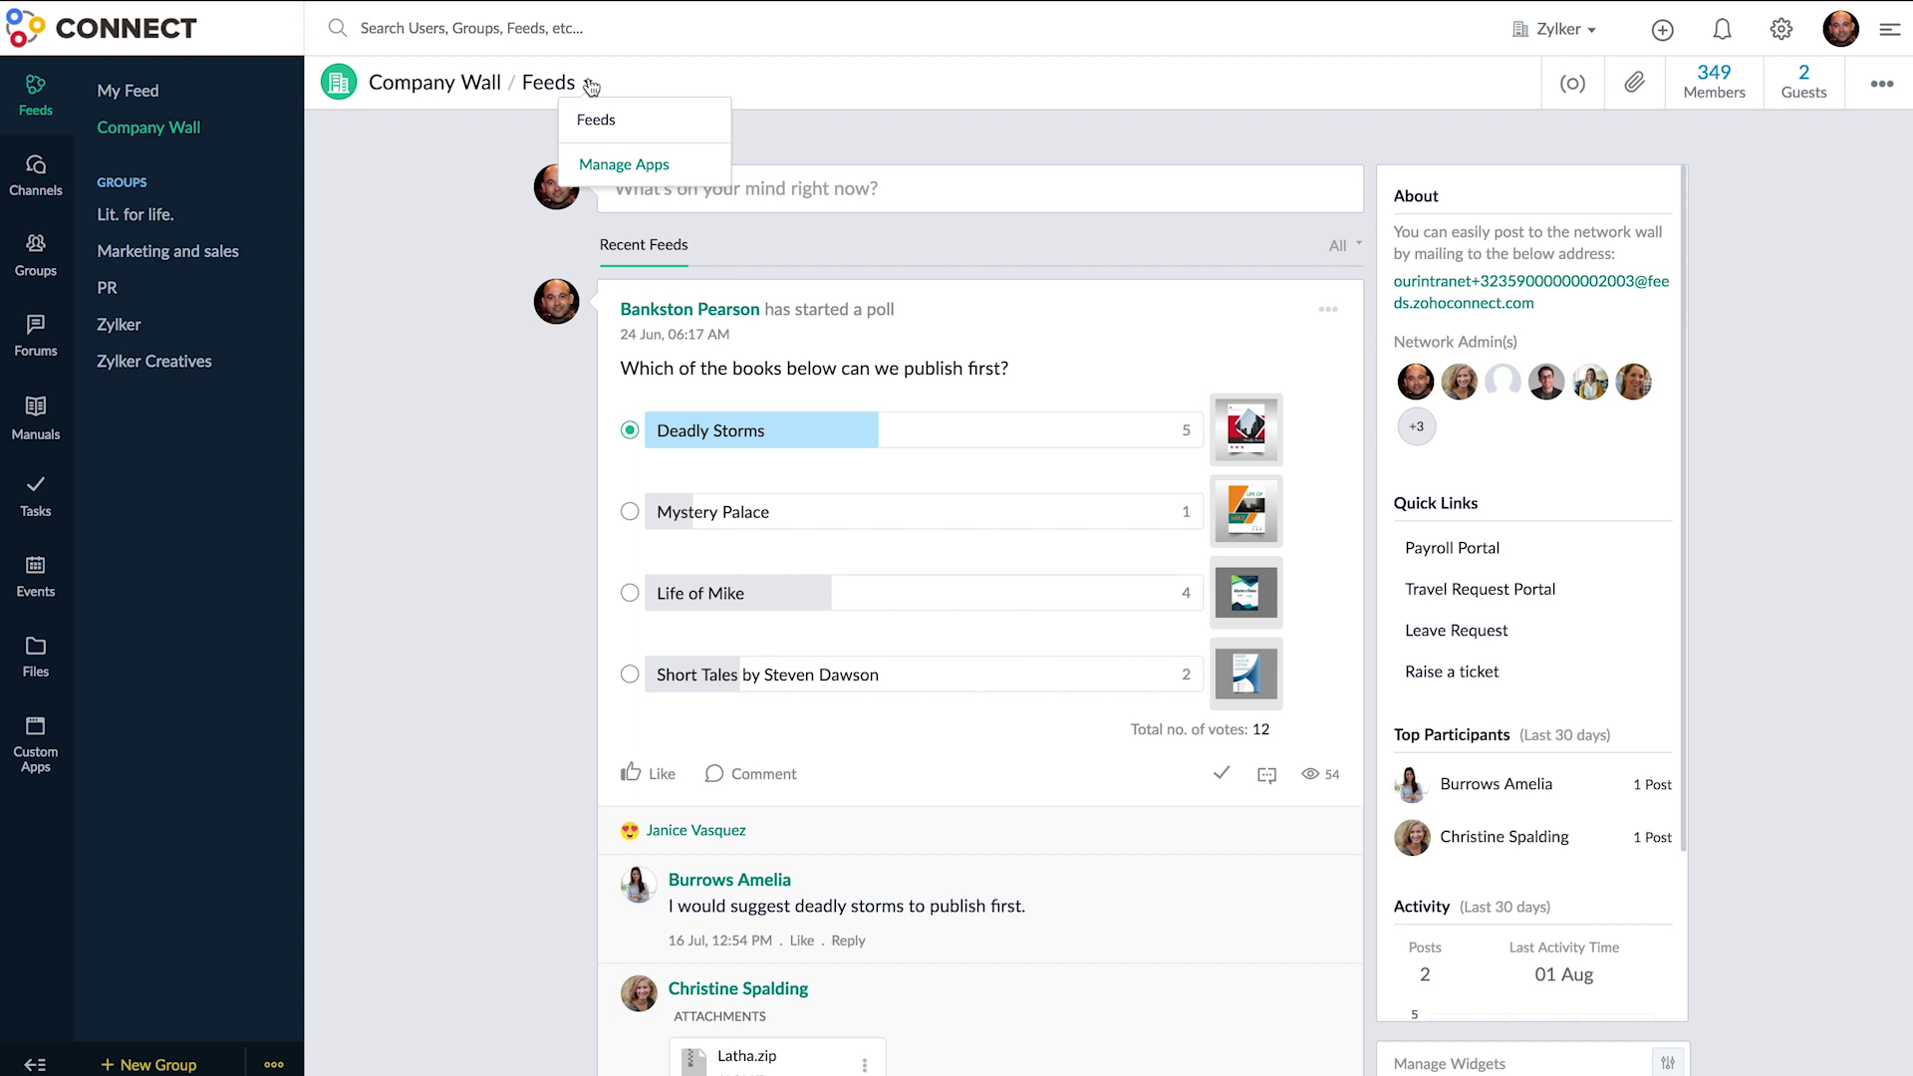
click(693, 171)
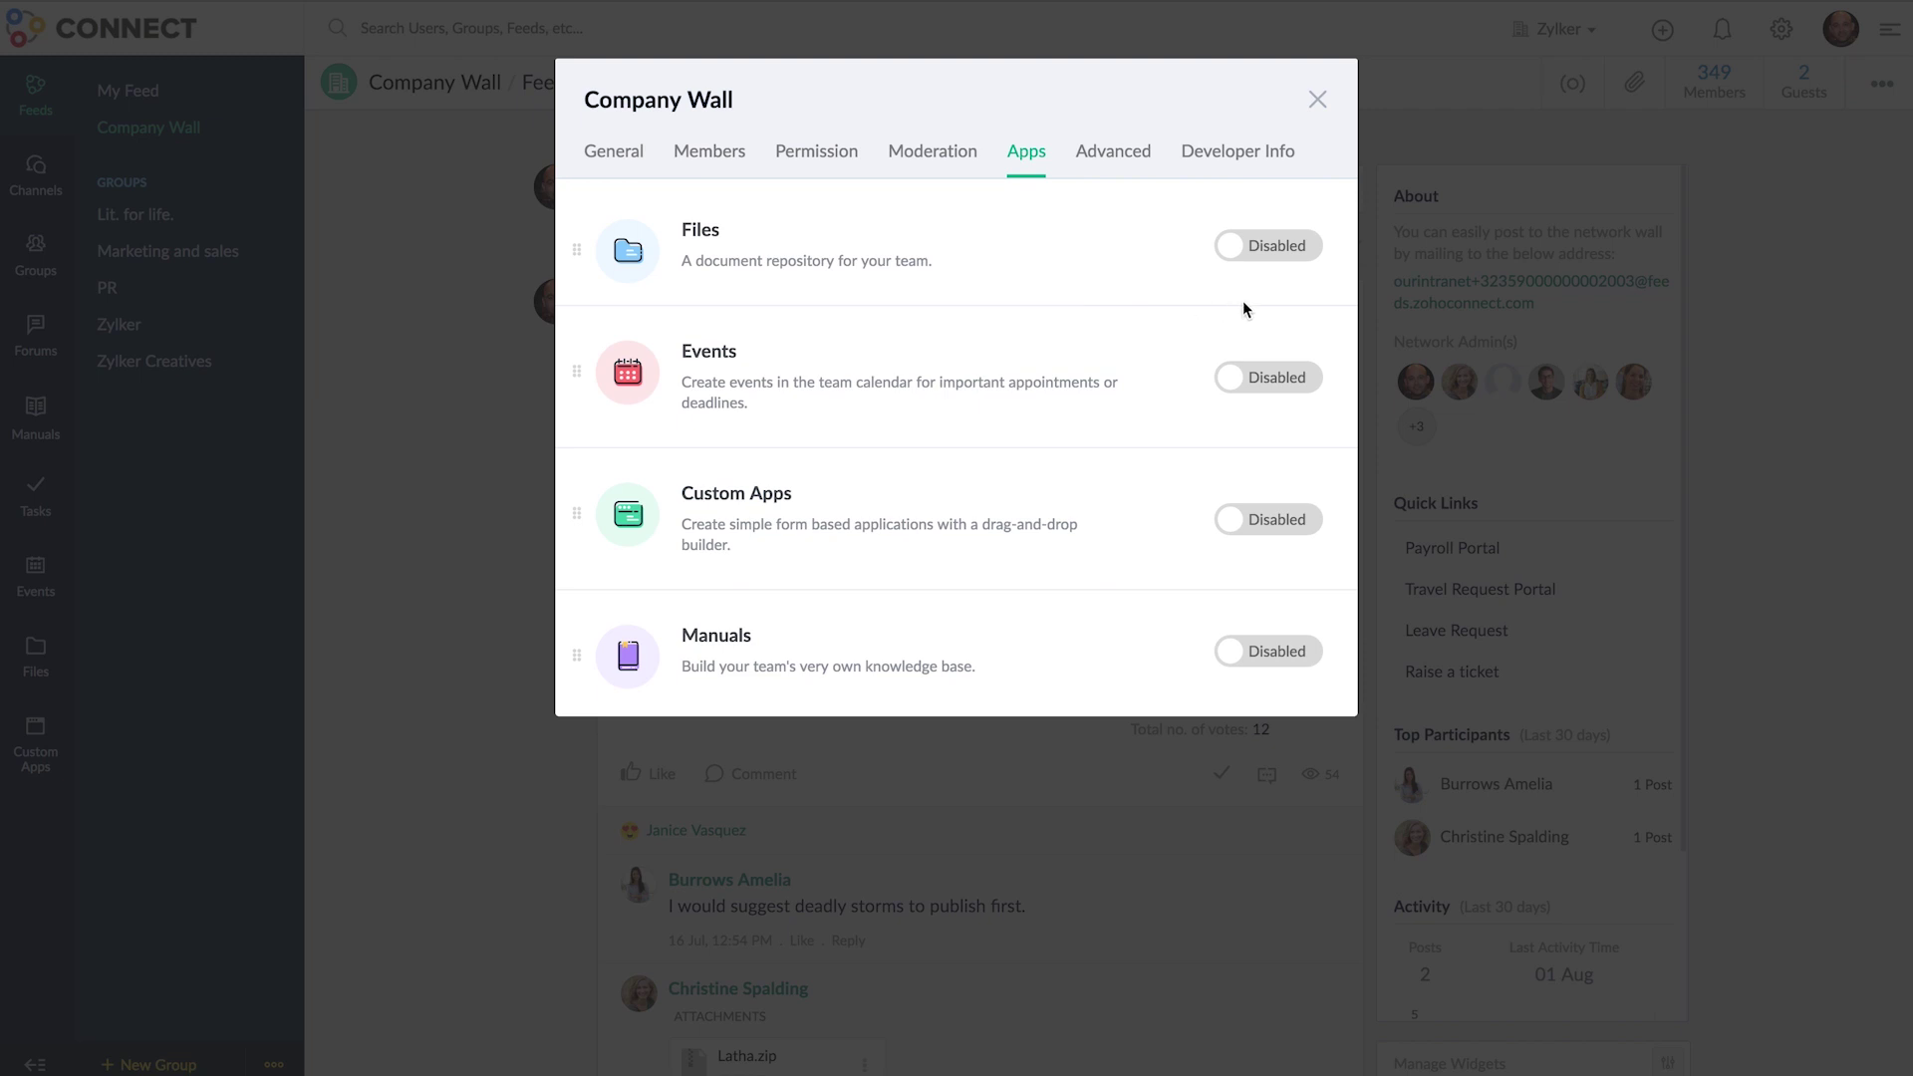
click(1285, 261)
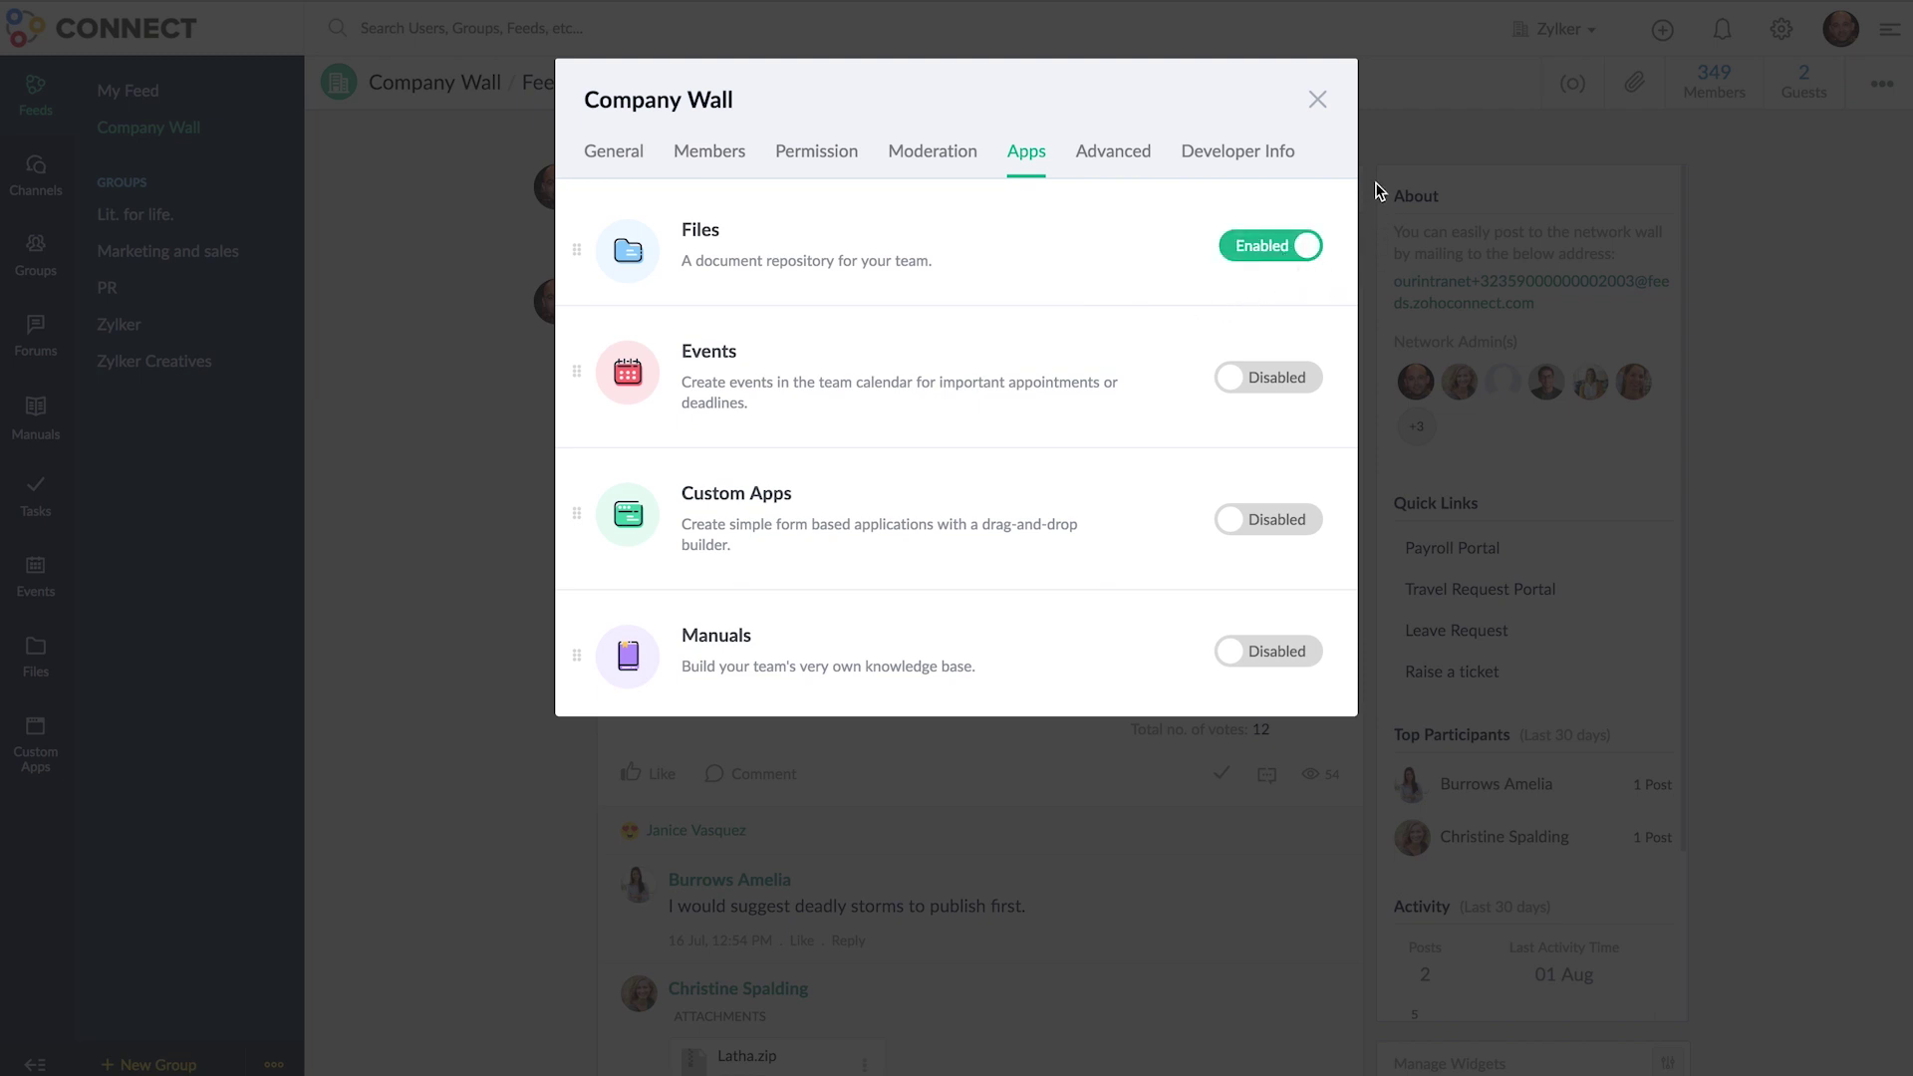
click(1315, 102)
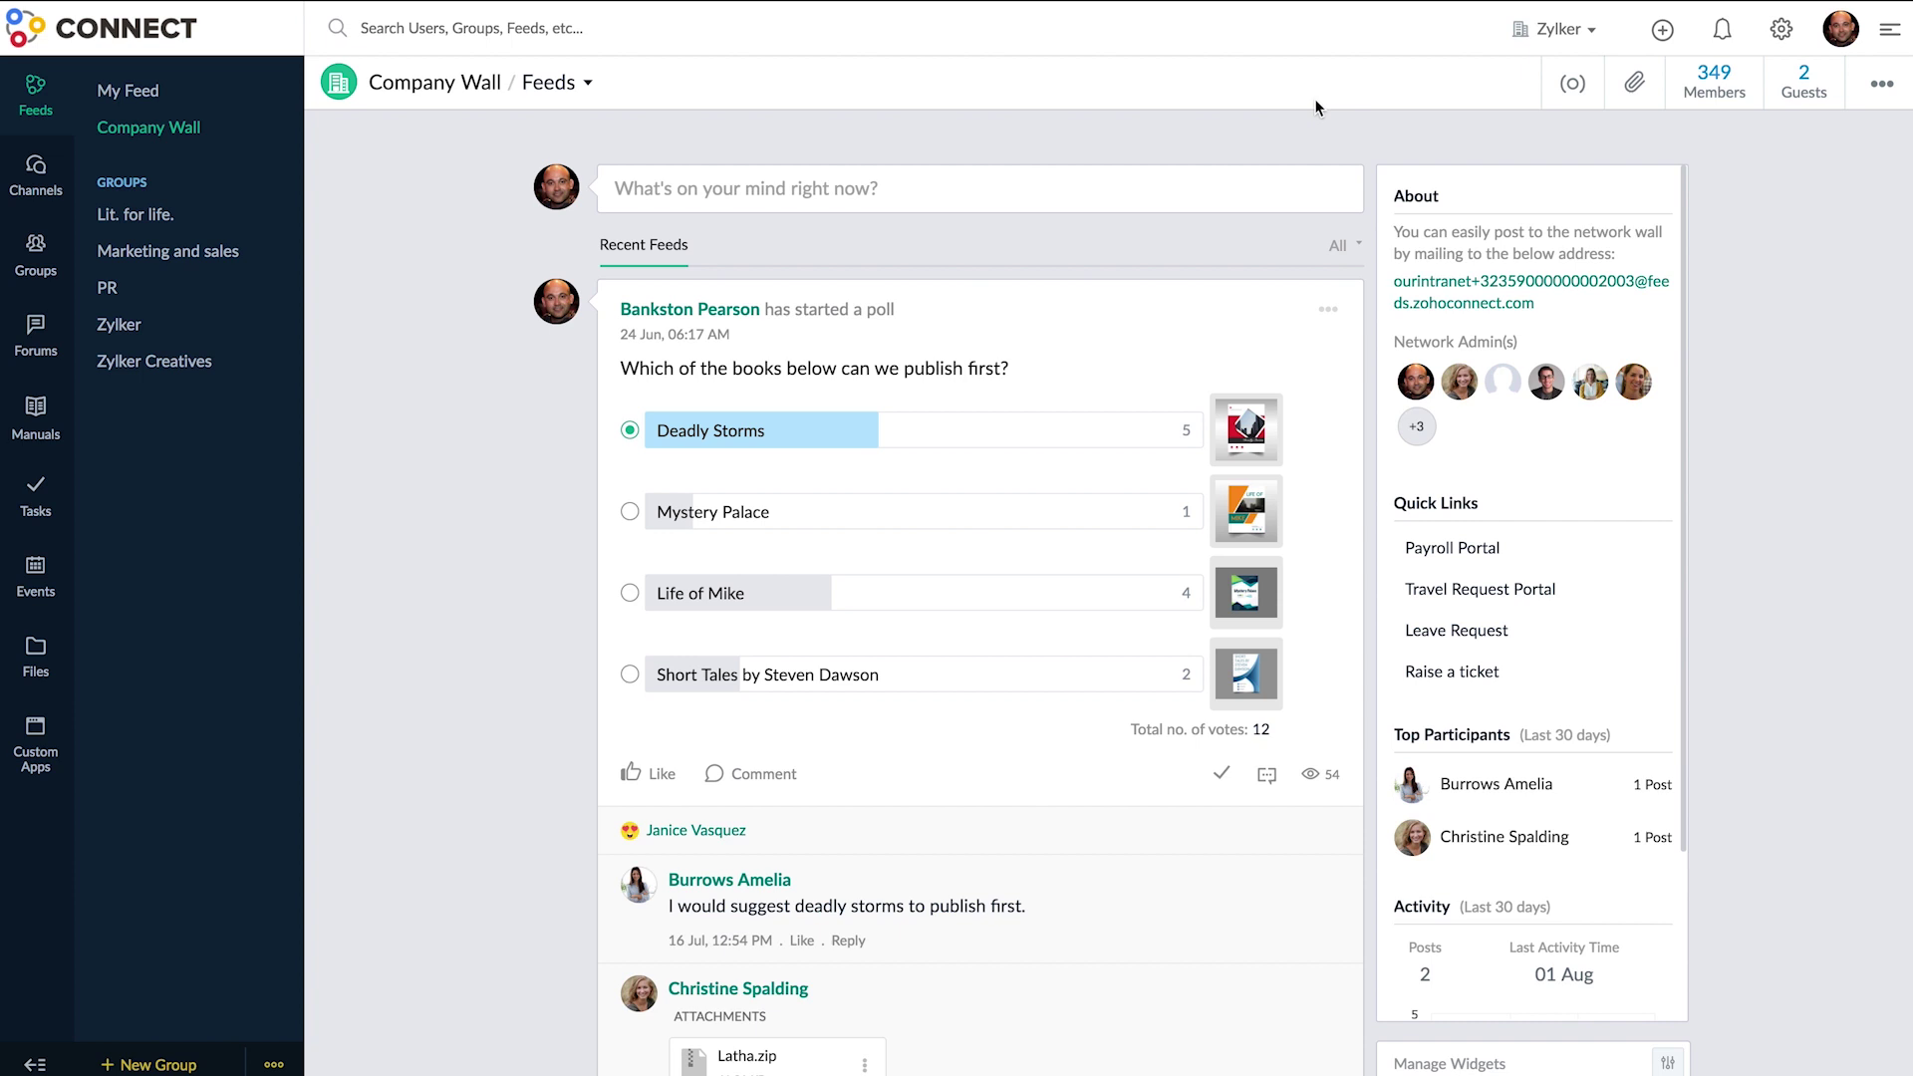
click(223, 225)
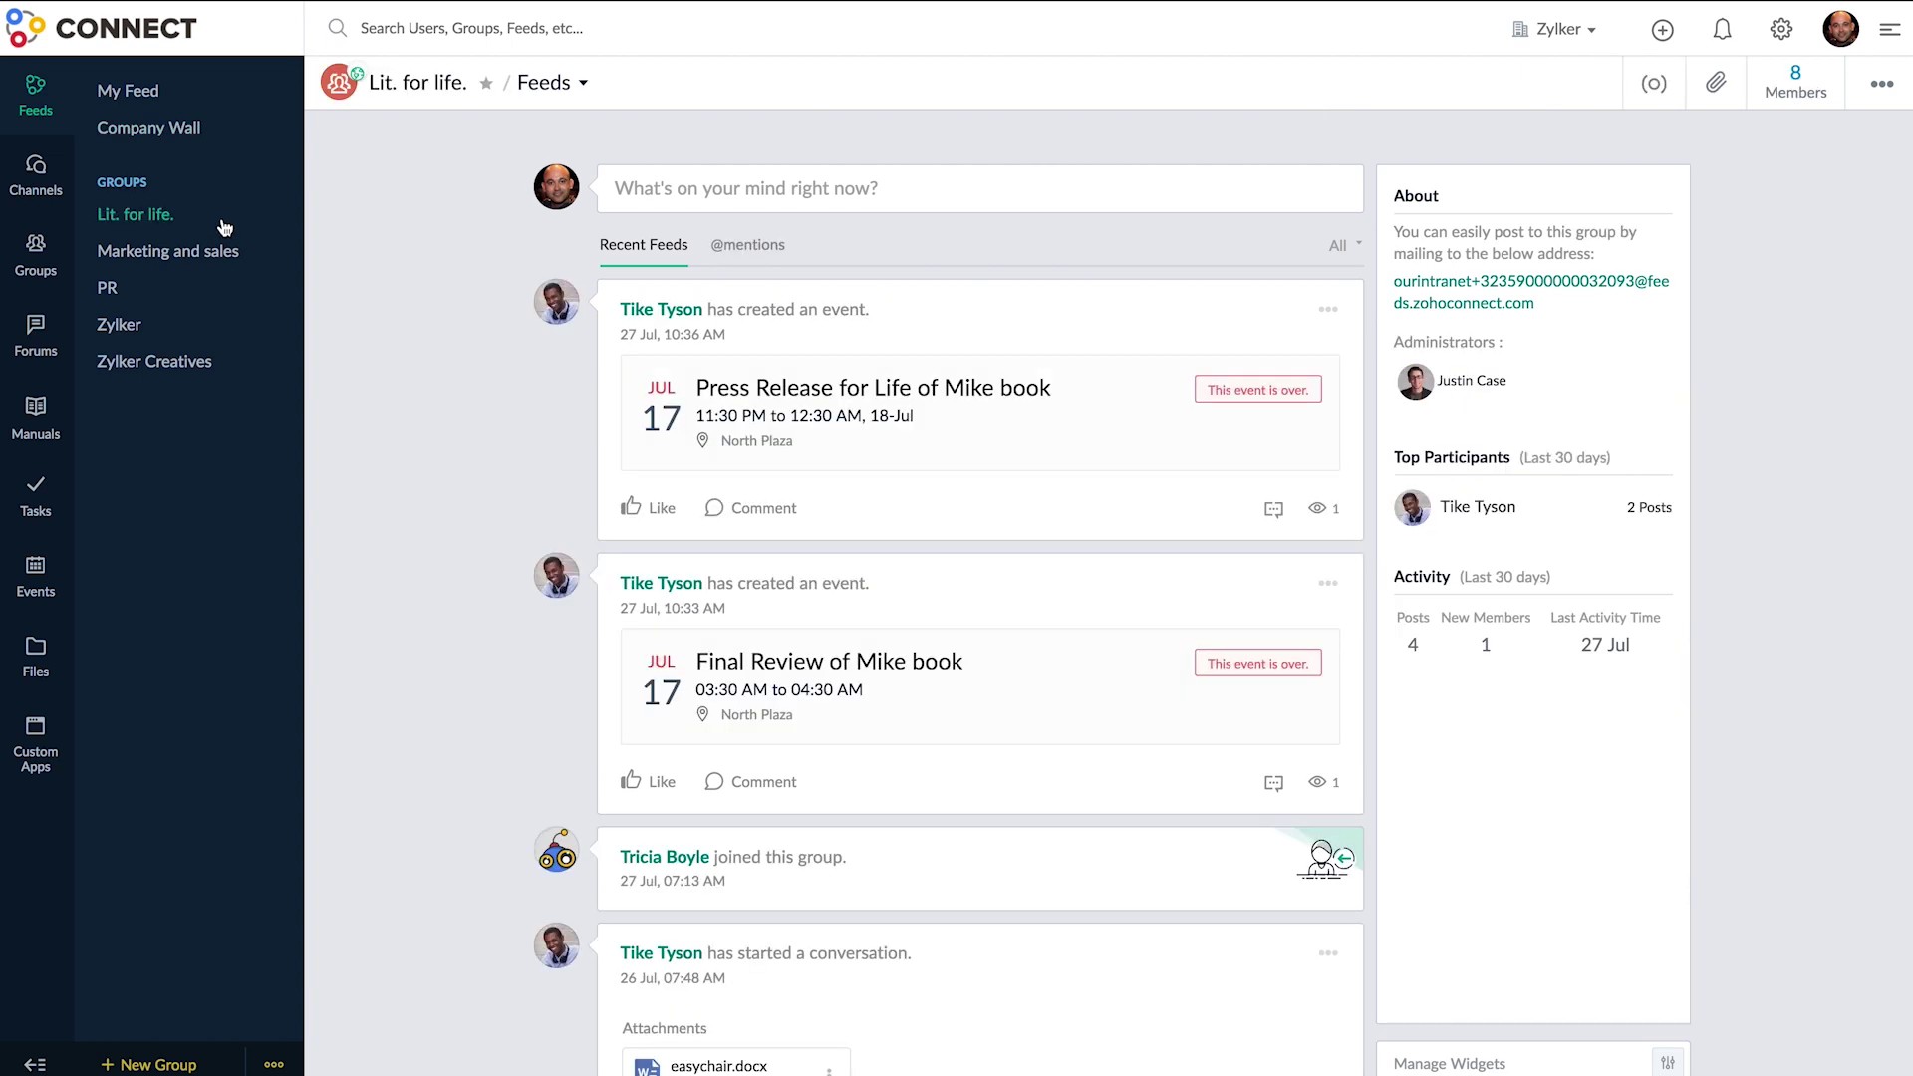
- Switch the Lit. for life. group's Files app to Enabled and go to its files
click(584, 84)
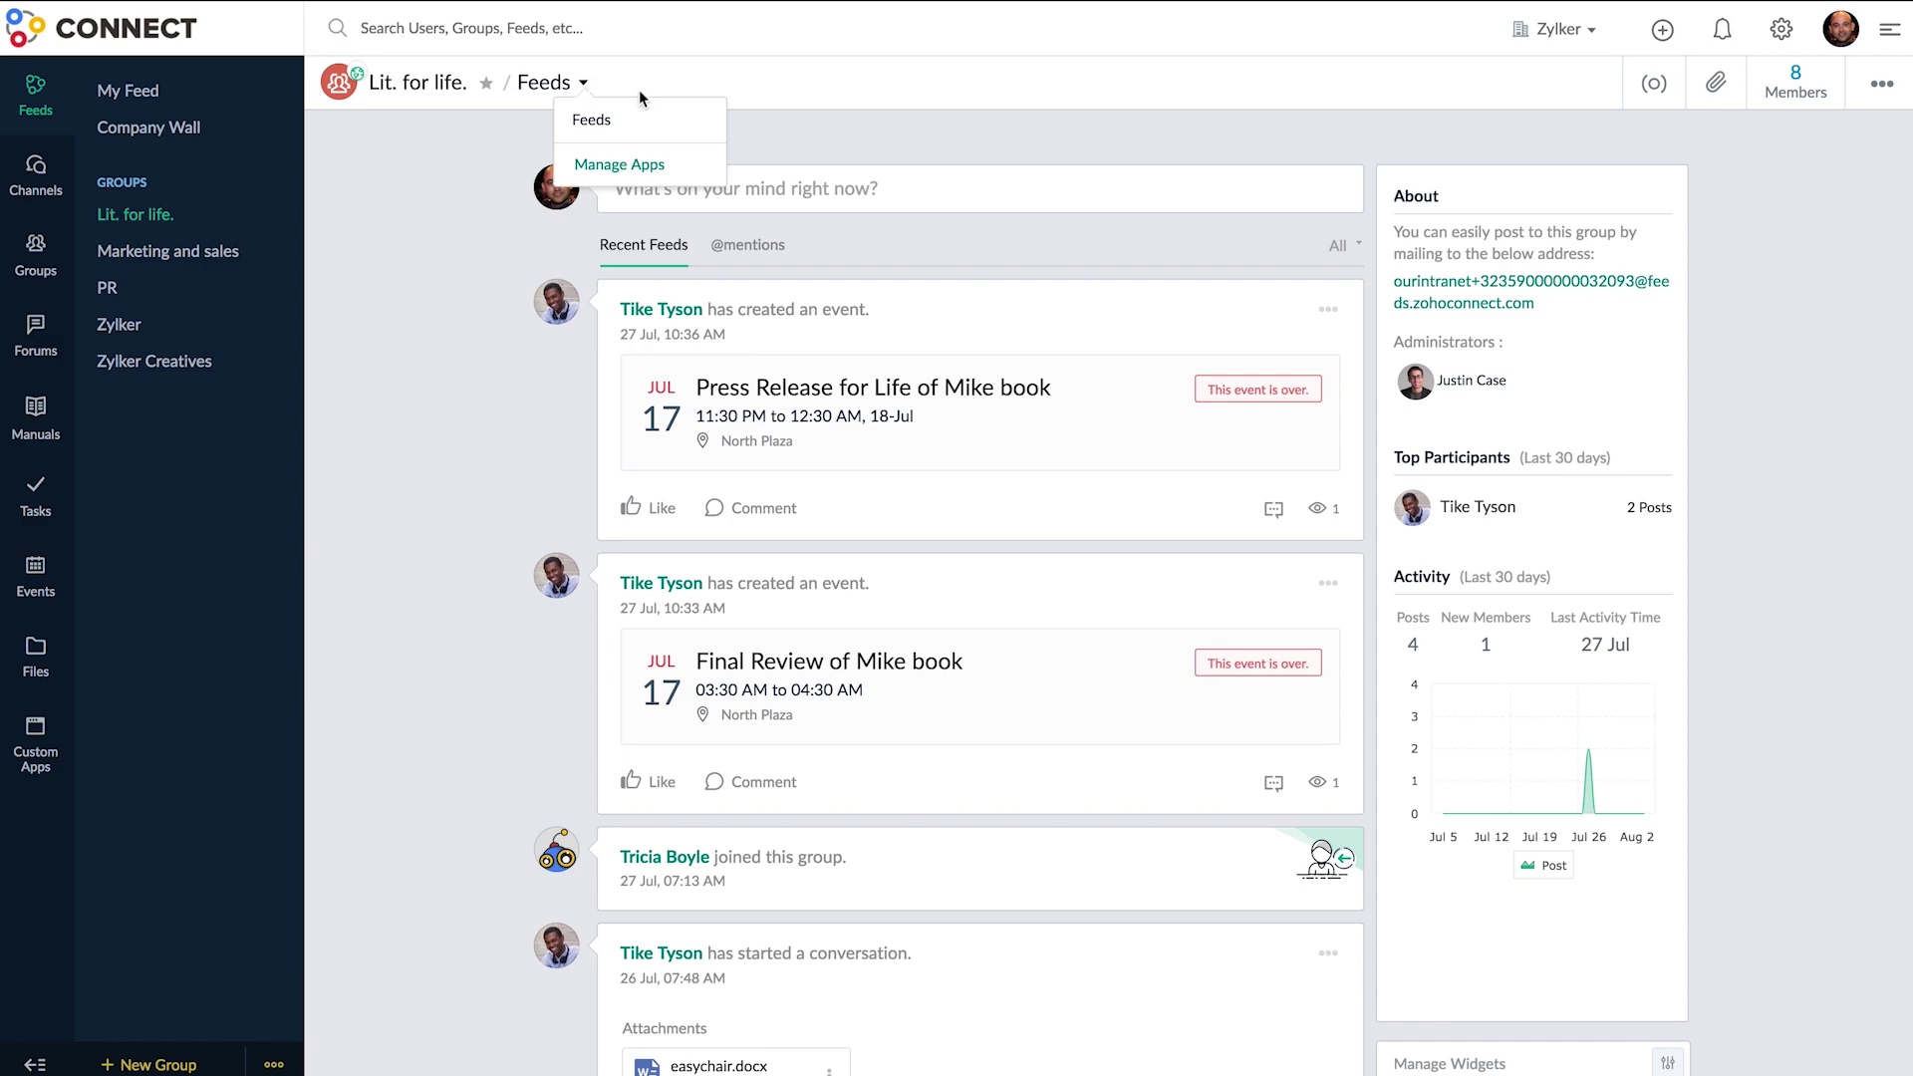
click(698, 165)
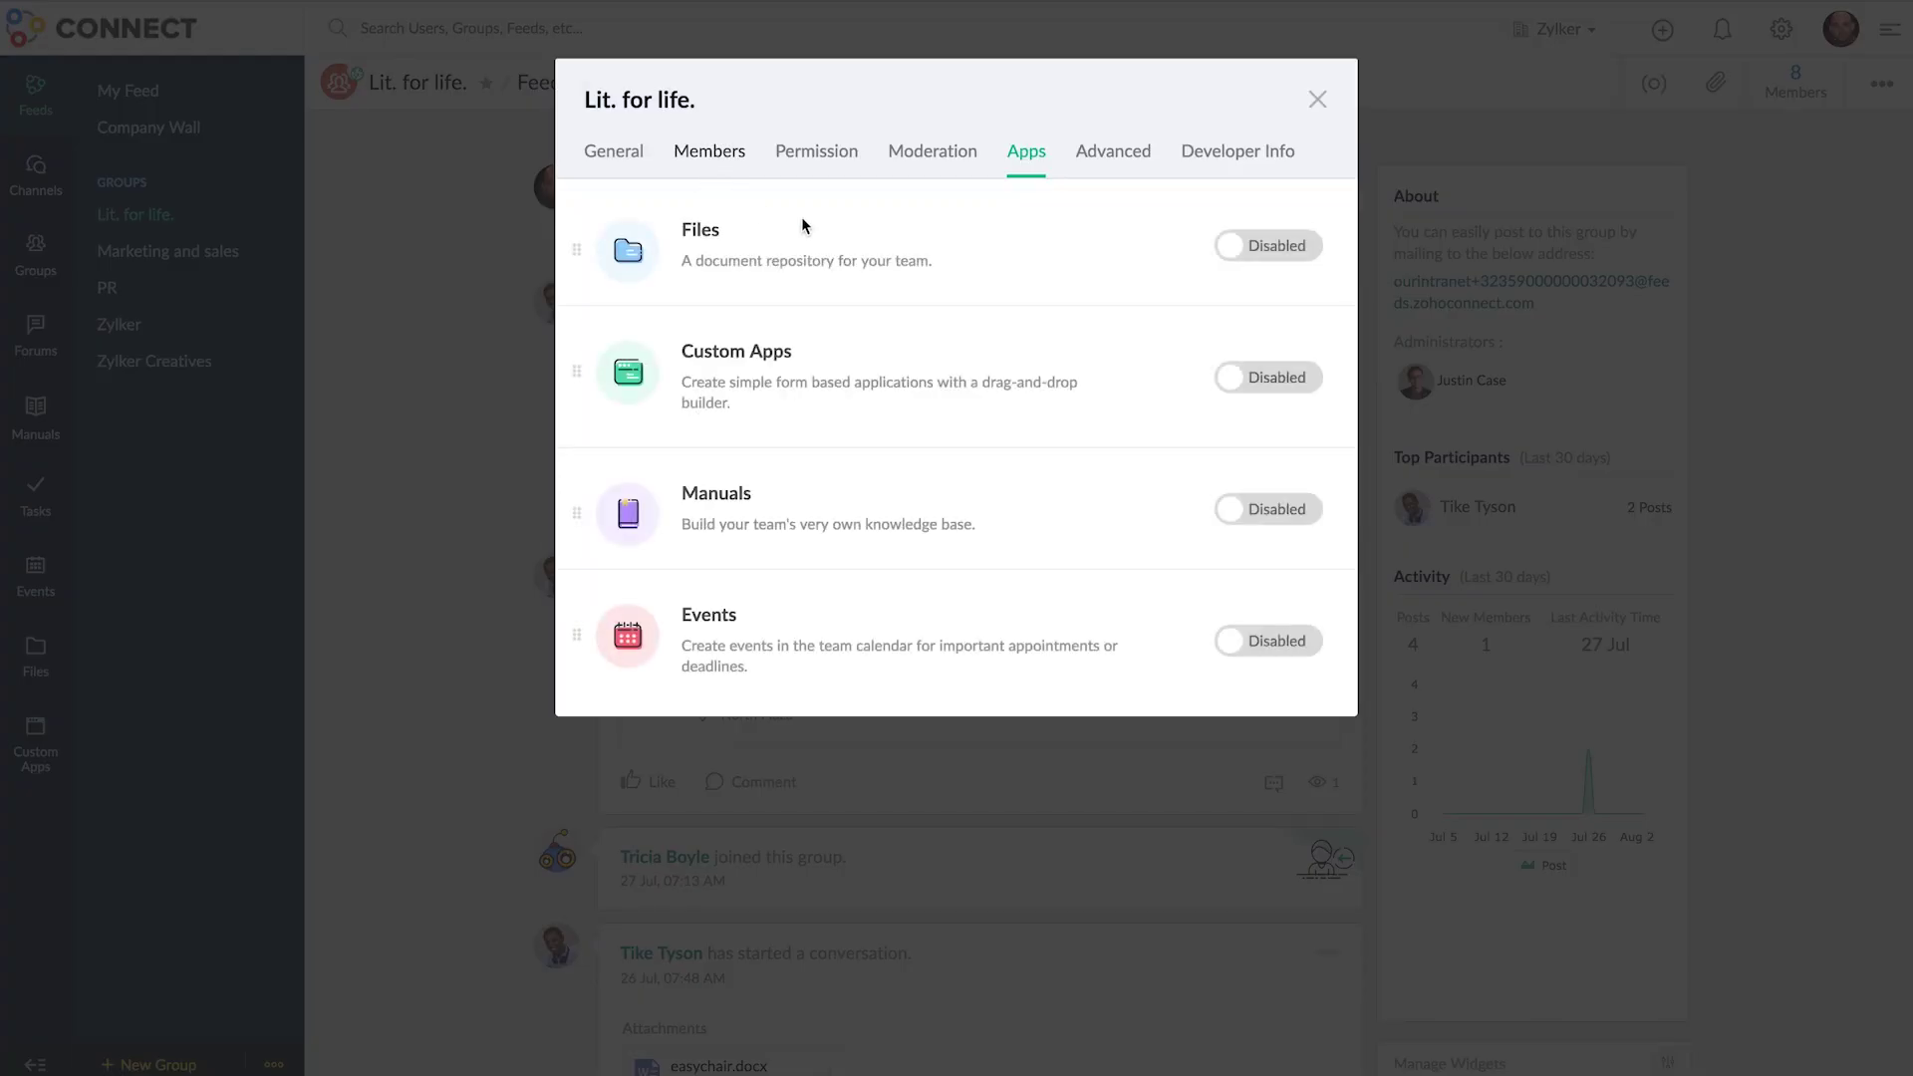
click(1284, 265)
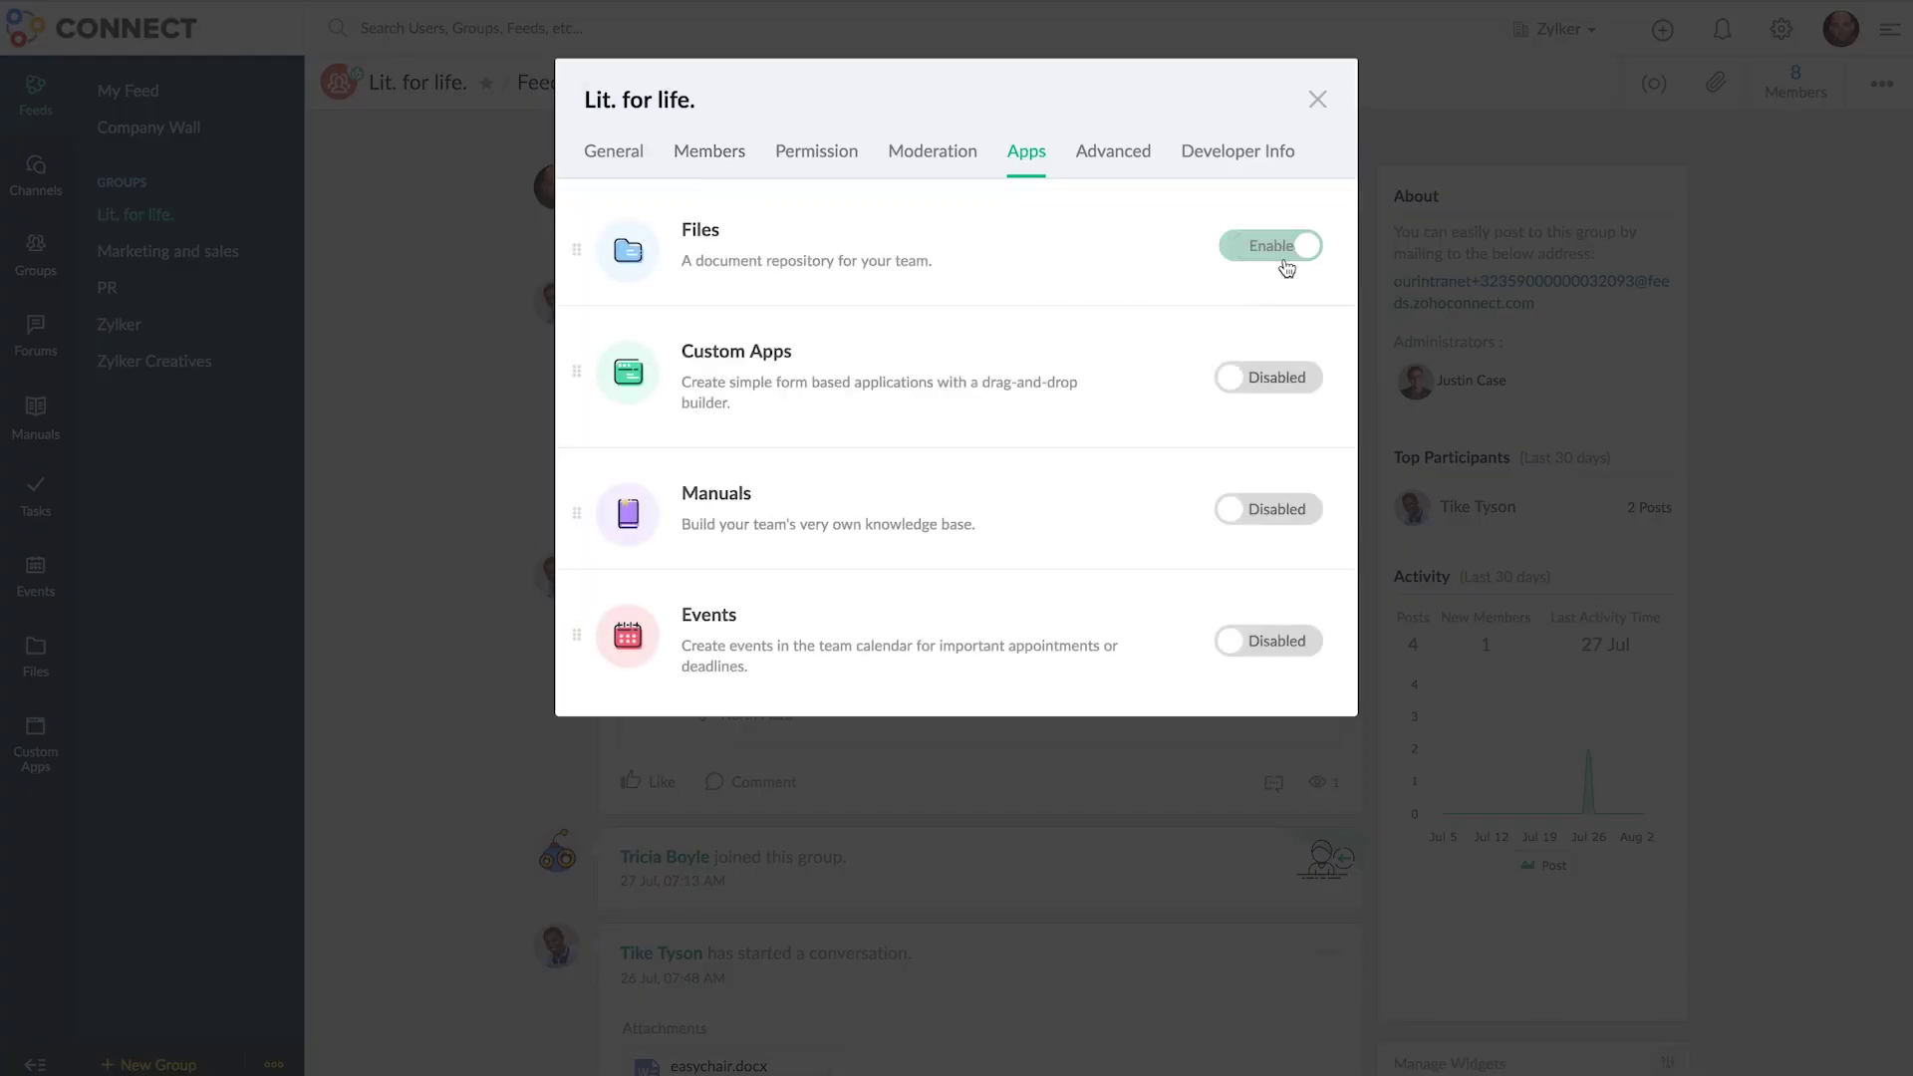
click(1317, 100)
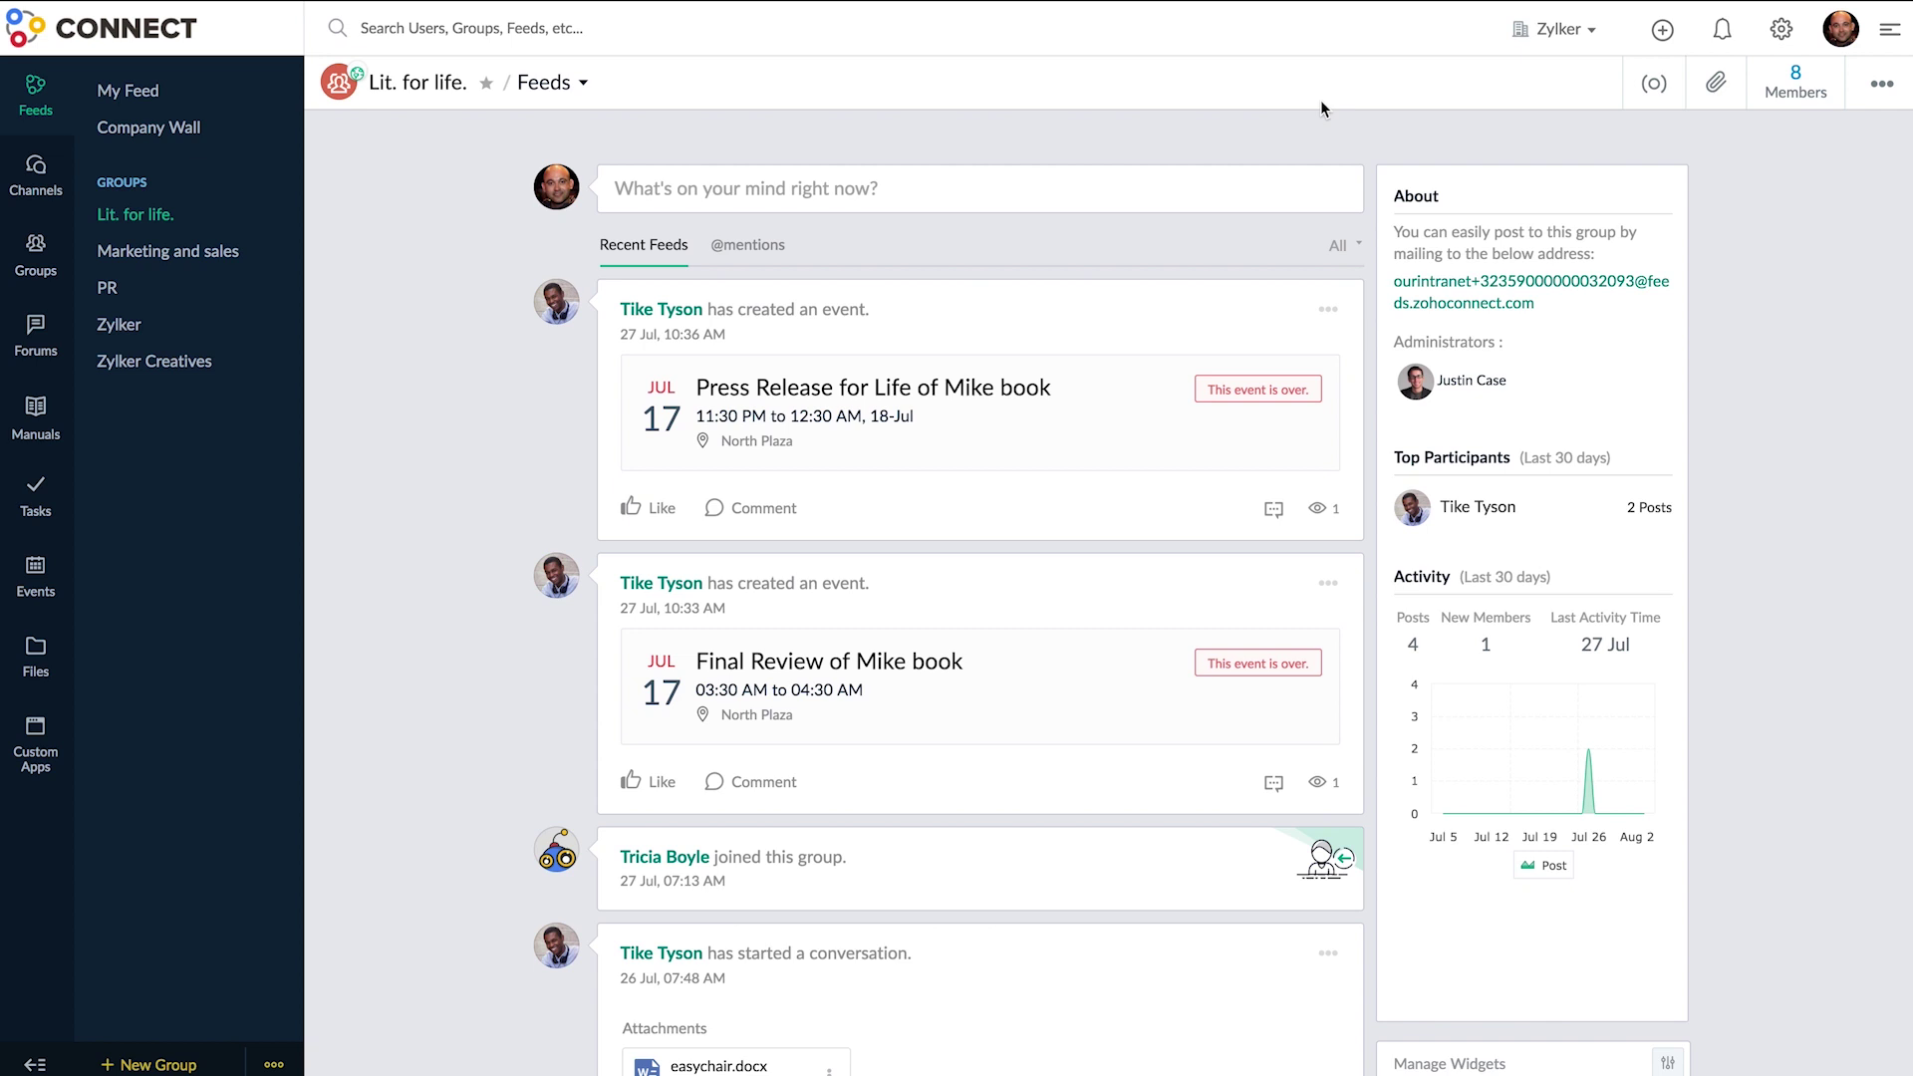
click(65, 654)
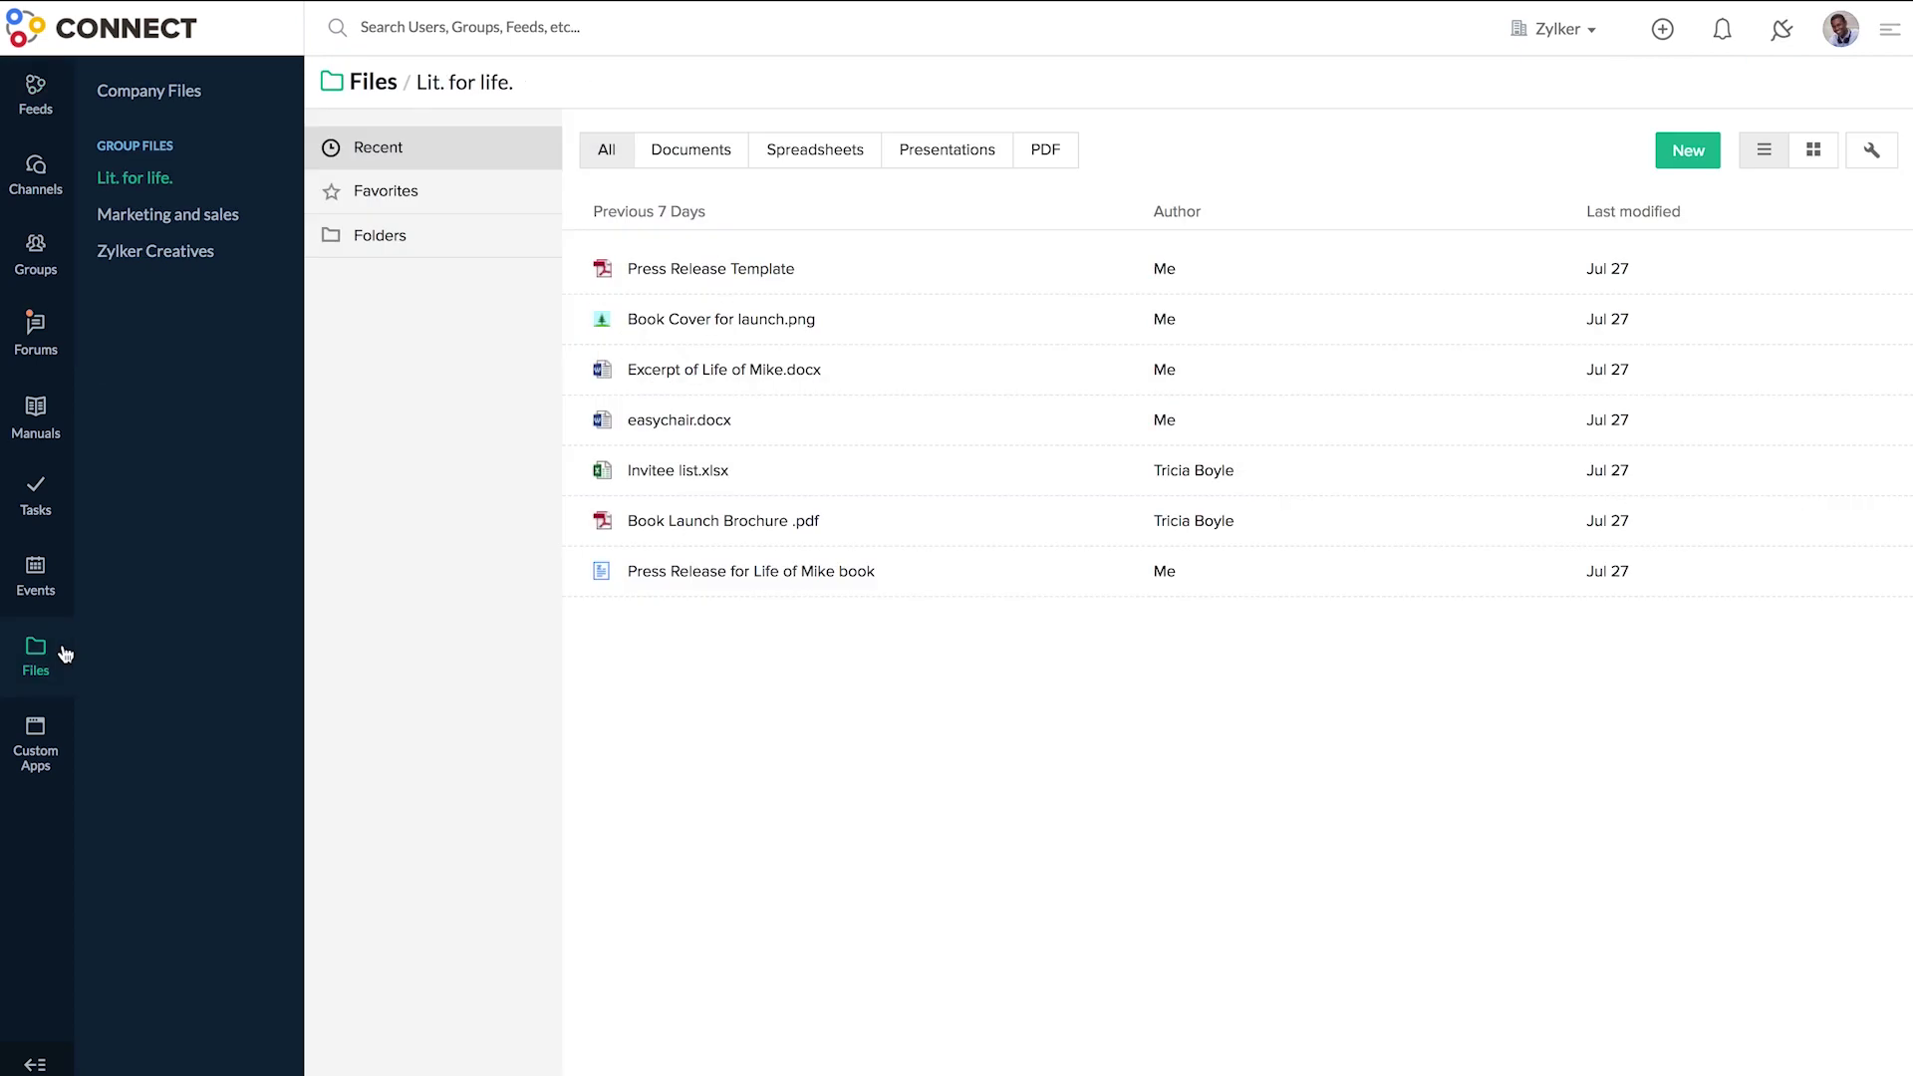
- Return to Feeds and view the Company Wall's Files
click(54, 132)
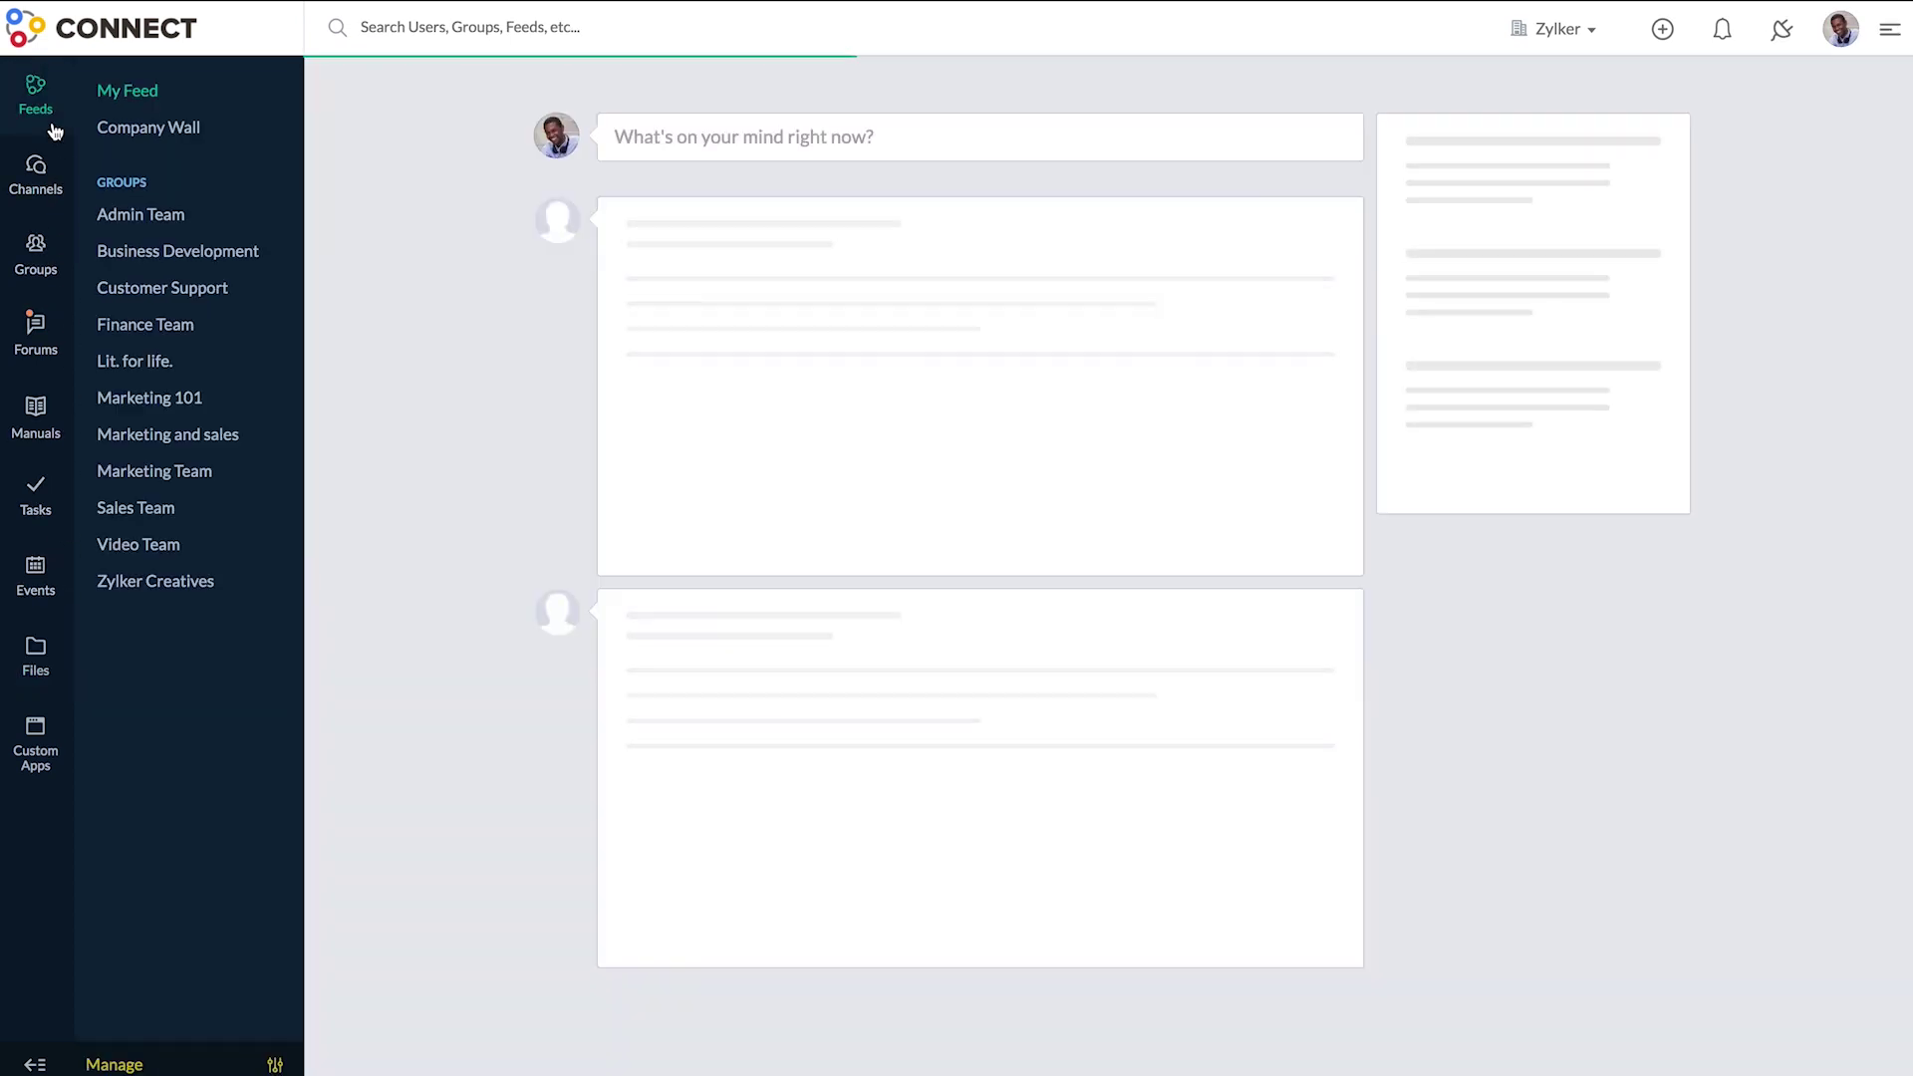
click(222, 128)
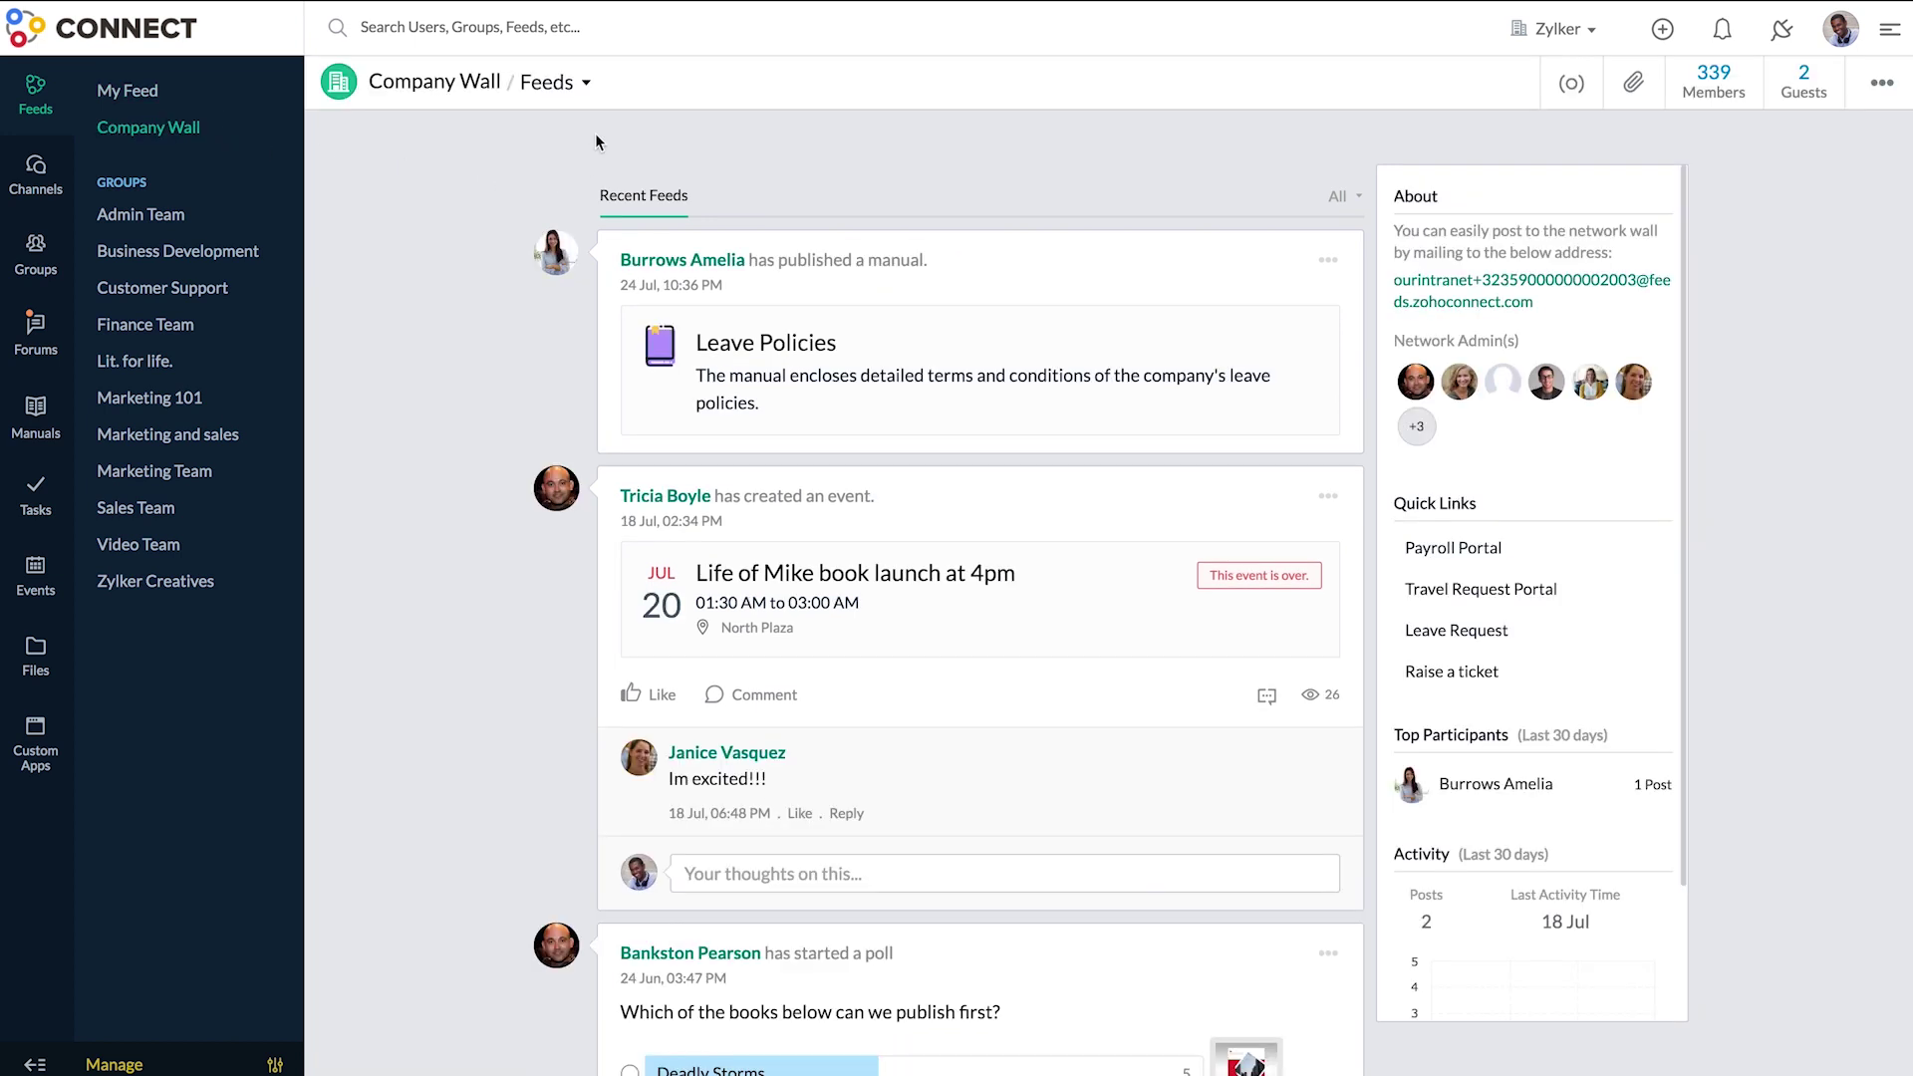
click(586, 82)
click(685, 151)
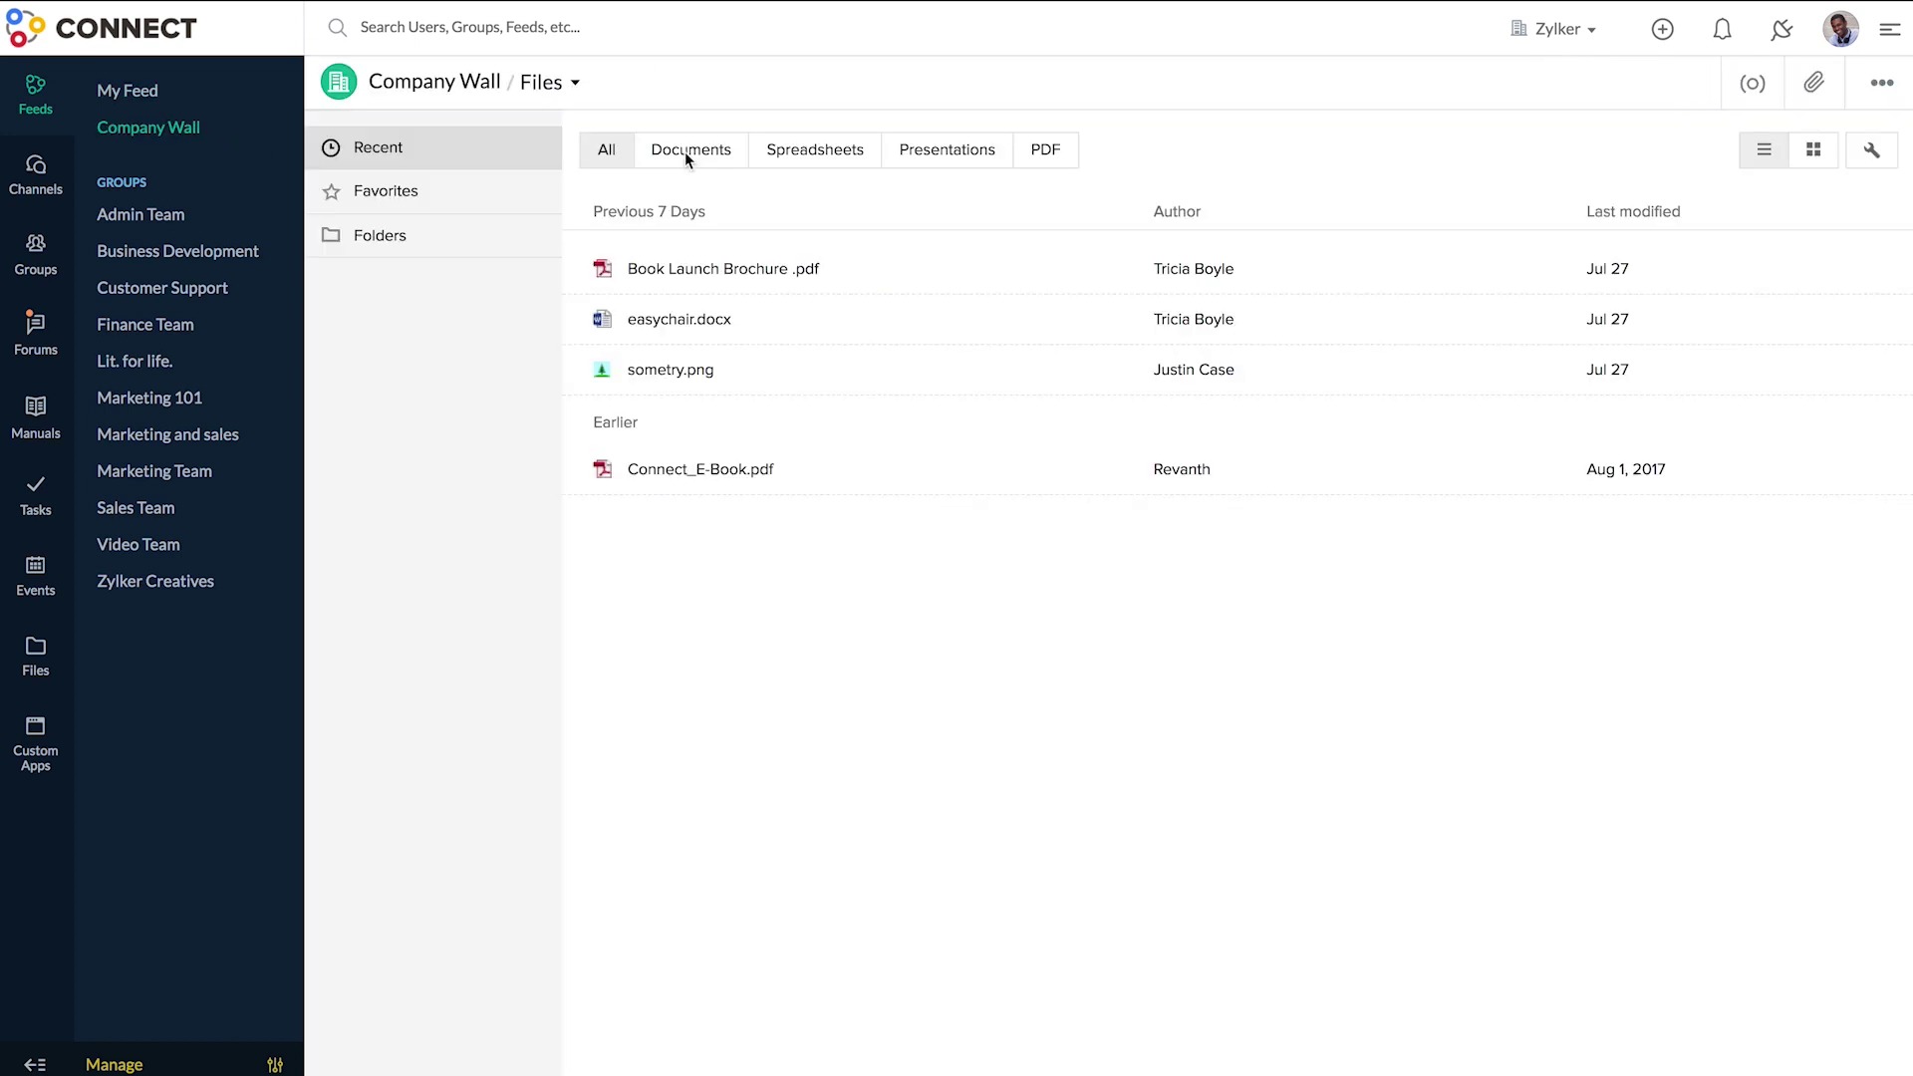
- Open Lit. for life. and choose Files from its Feeds dropdown
click(211, 368)
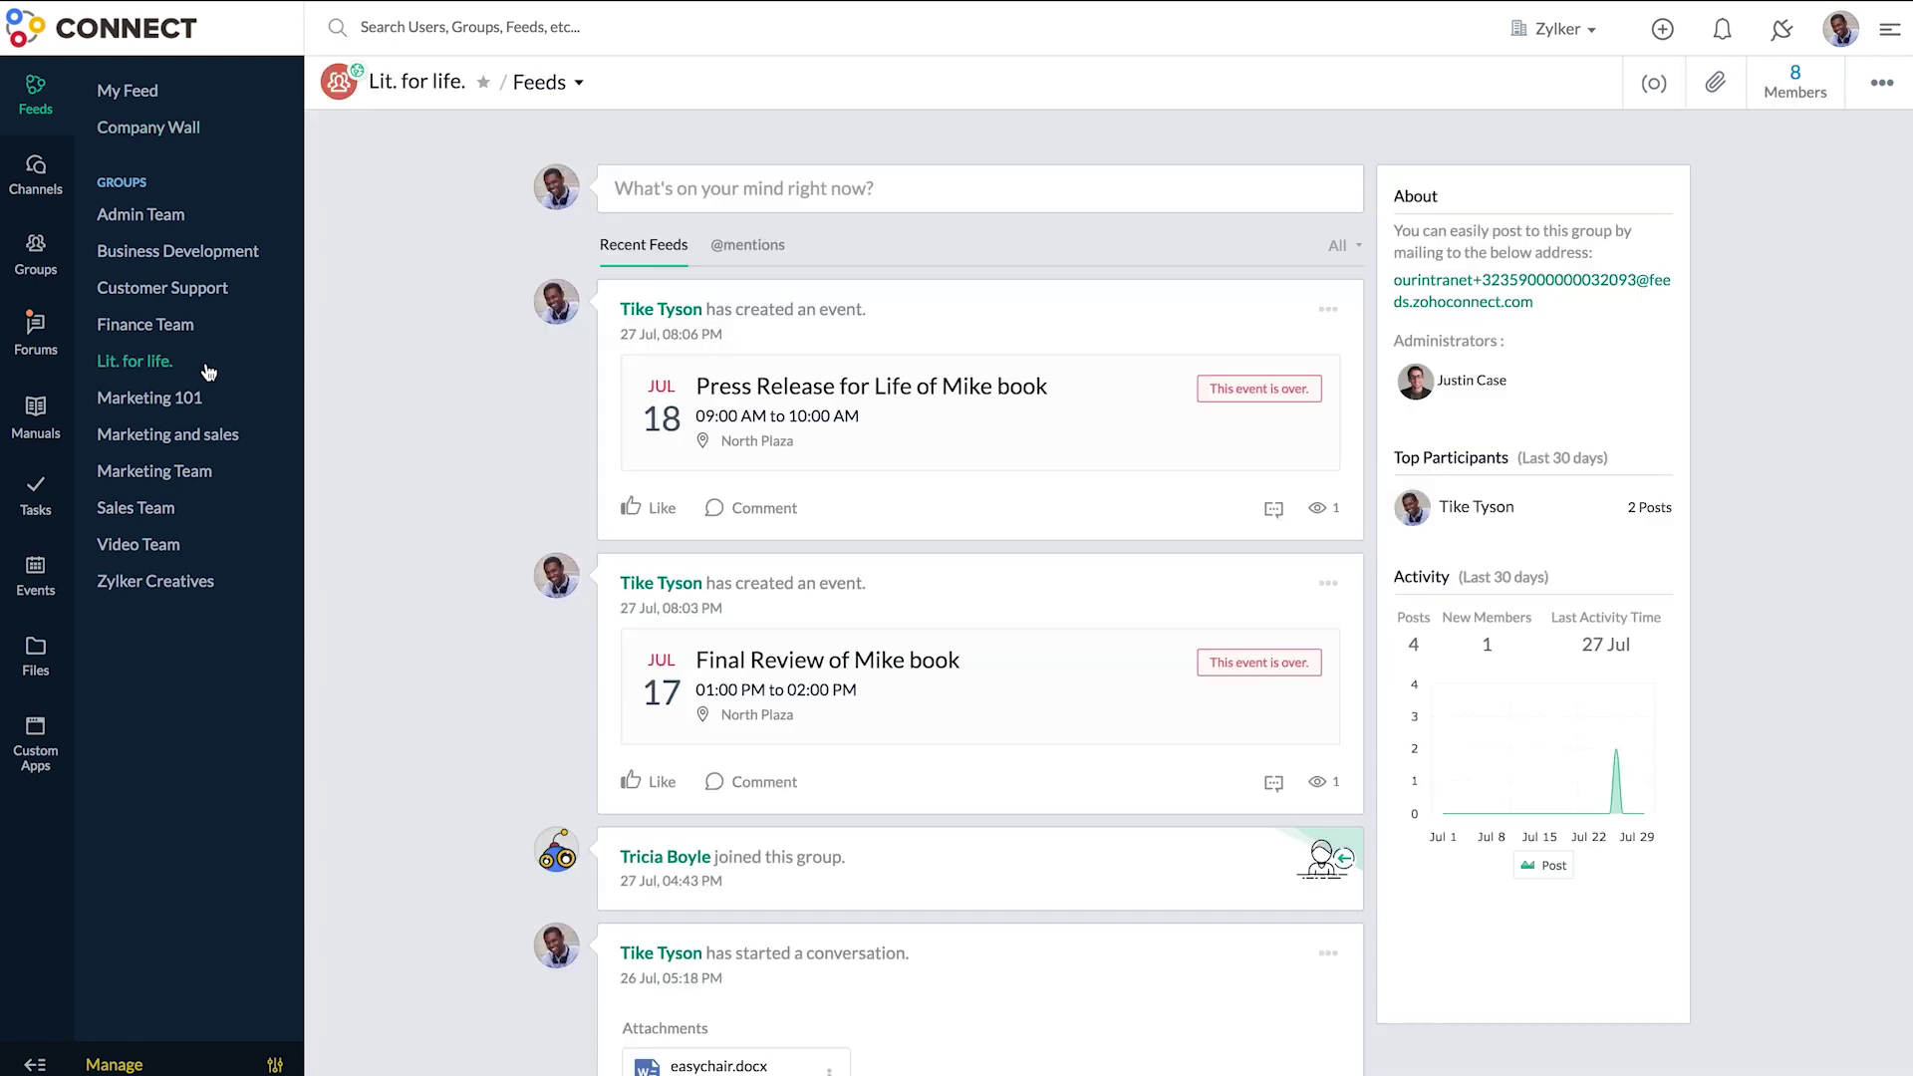
click(582, 86)
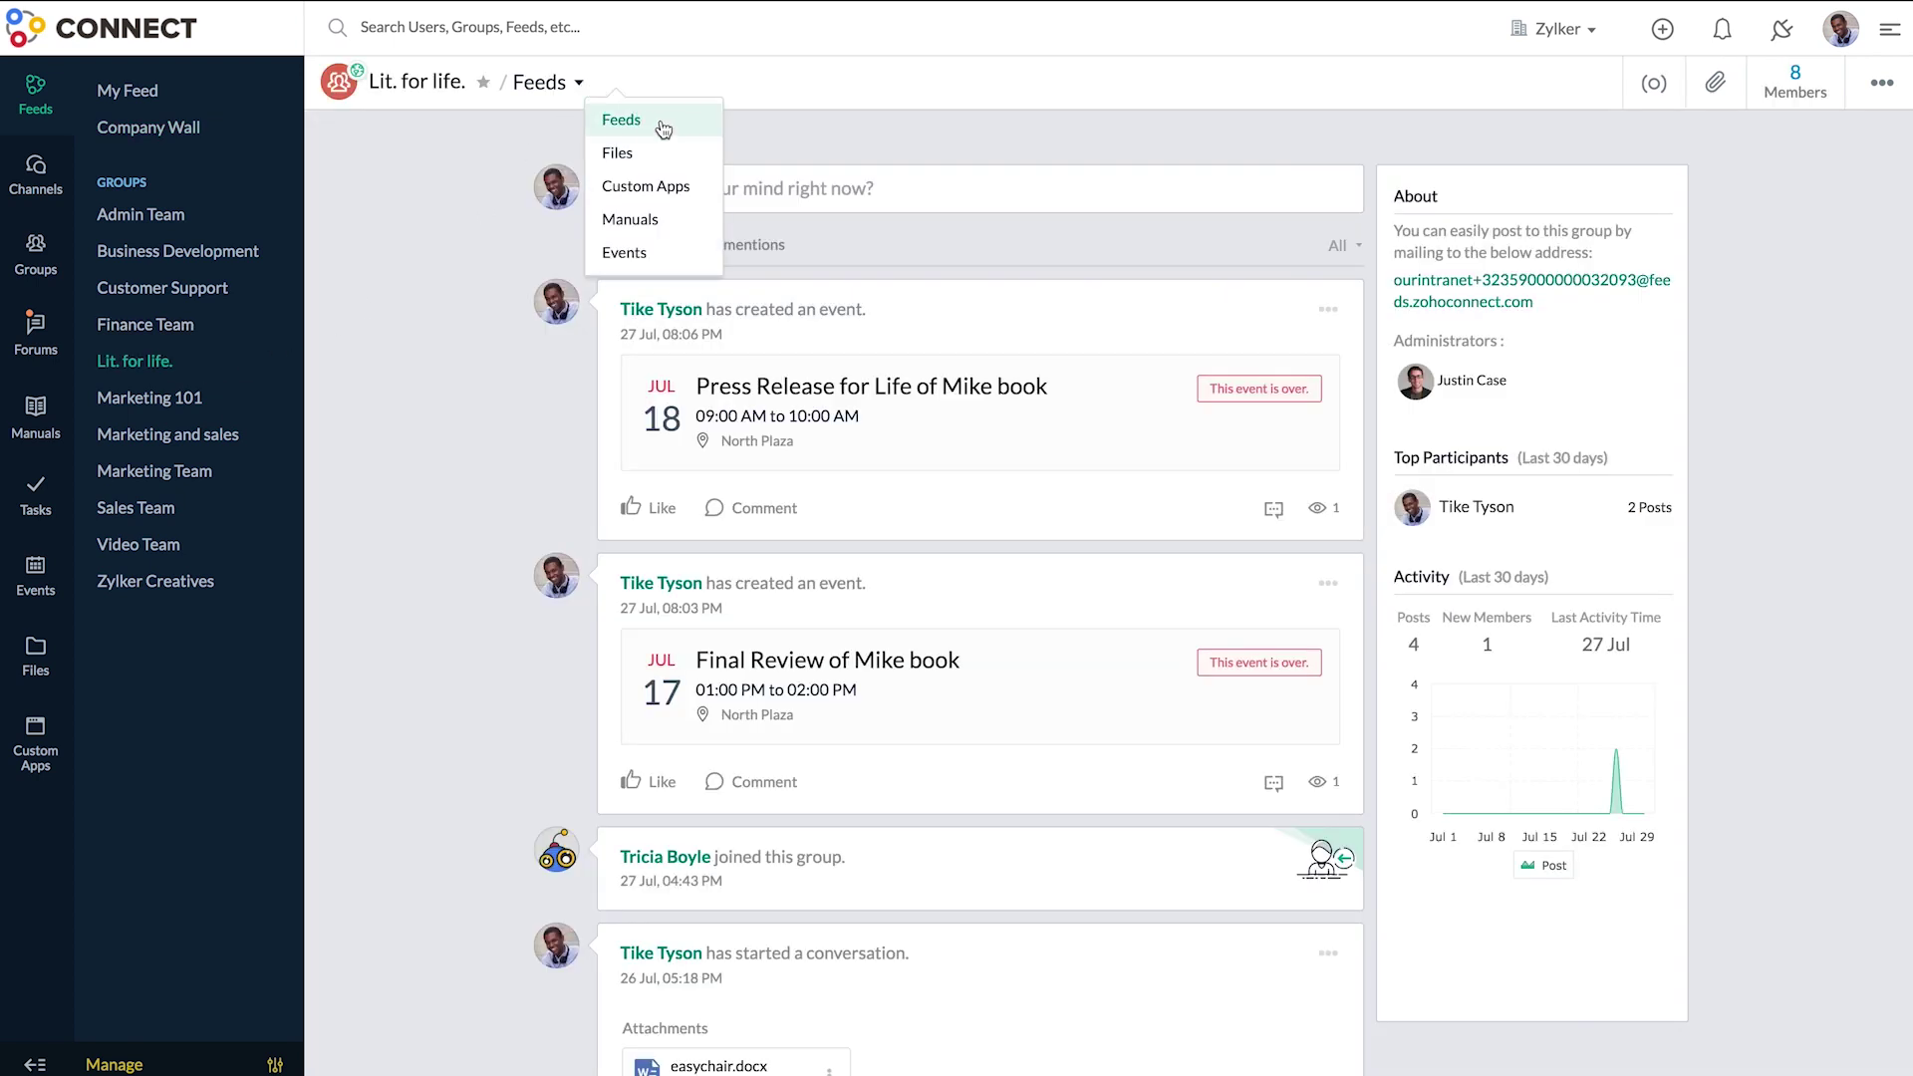
click(687, 163)
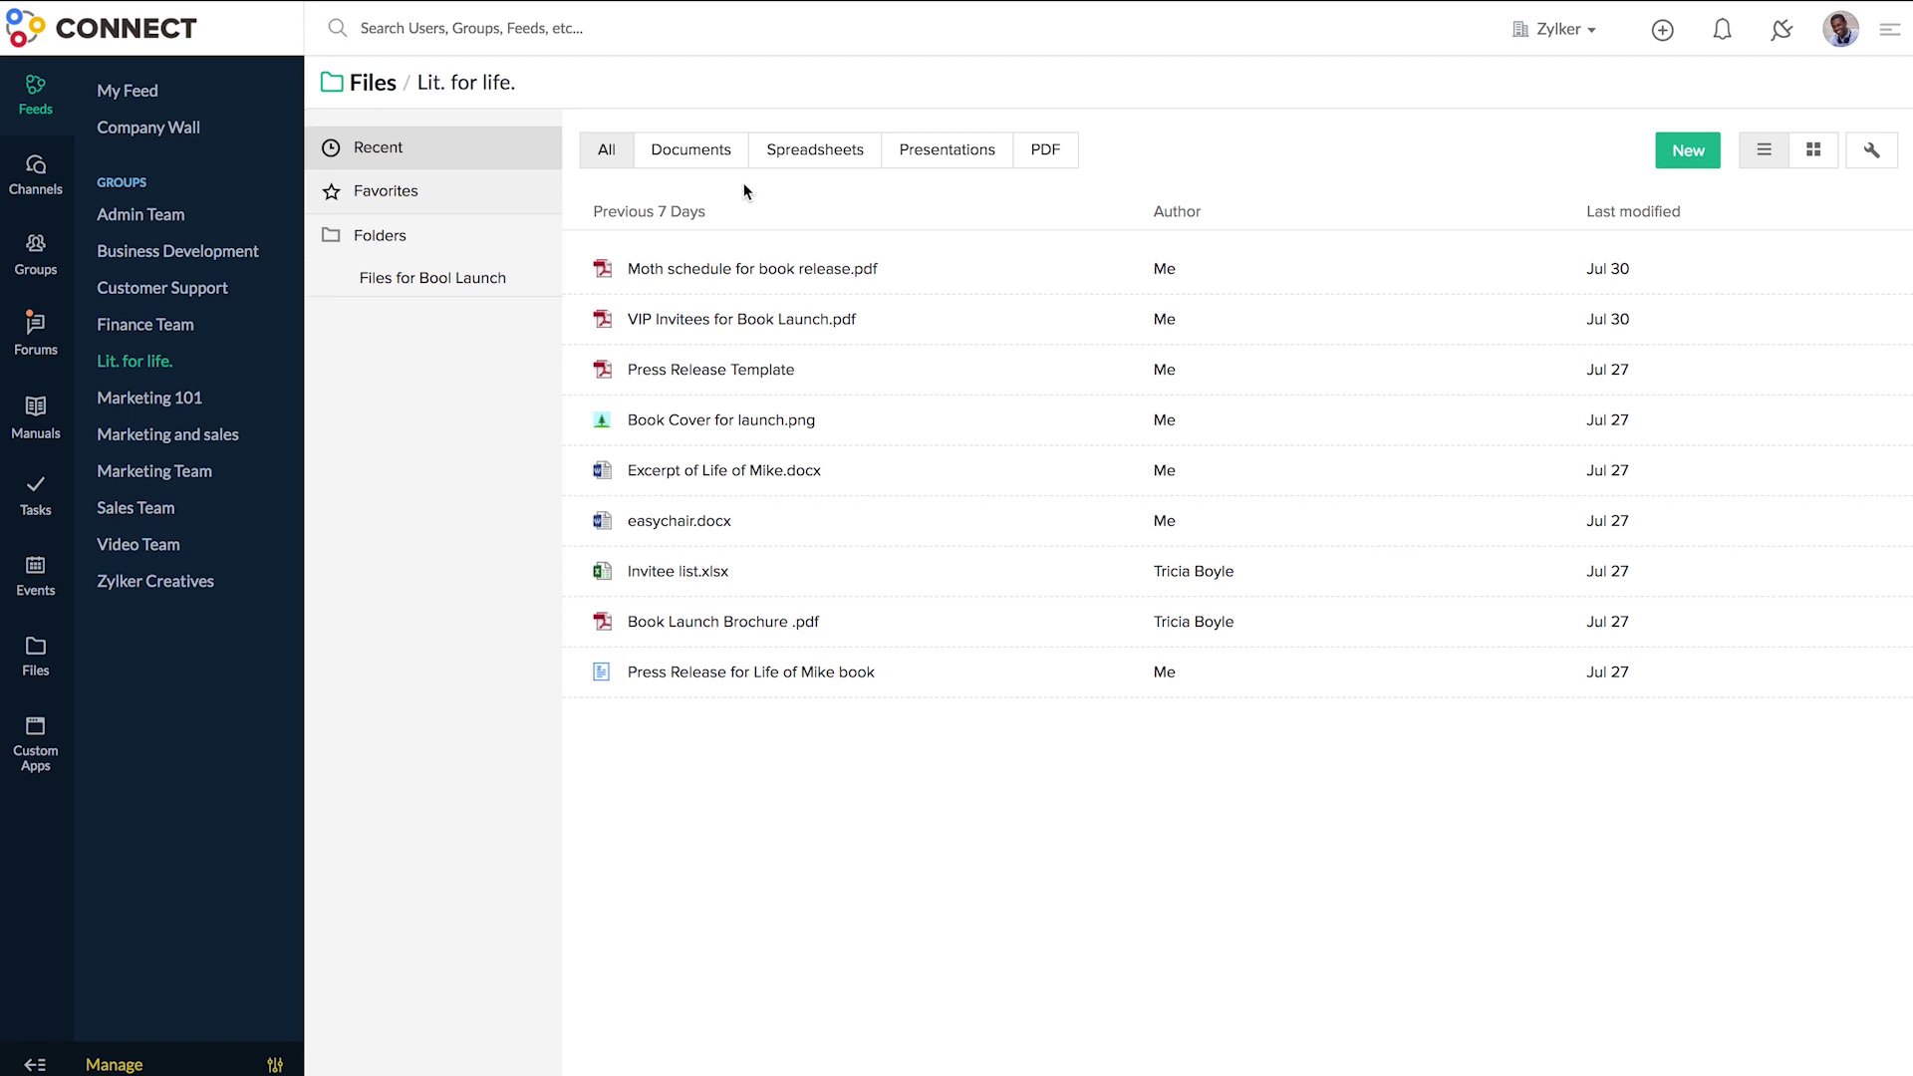
- Create a new document titled 'PRESENTATION FOR PRESS RELEASE'
click(1694, 159)
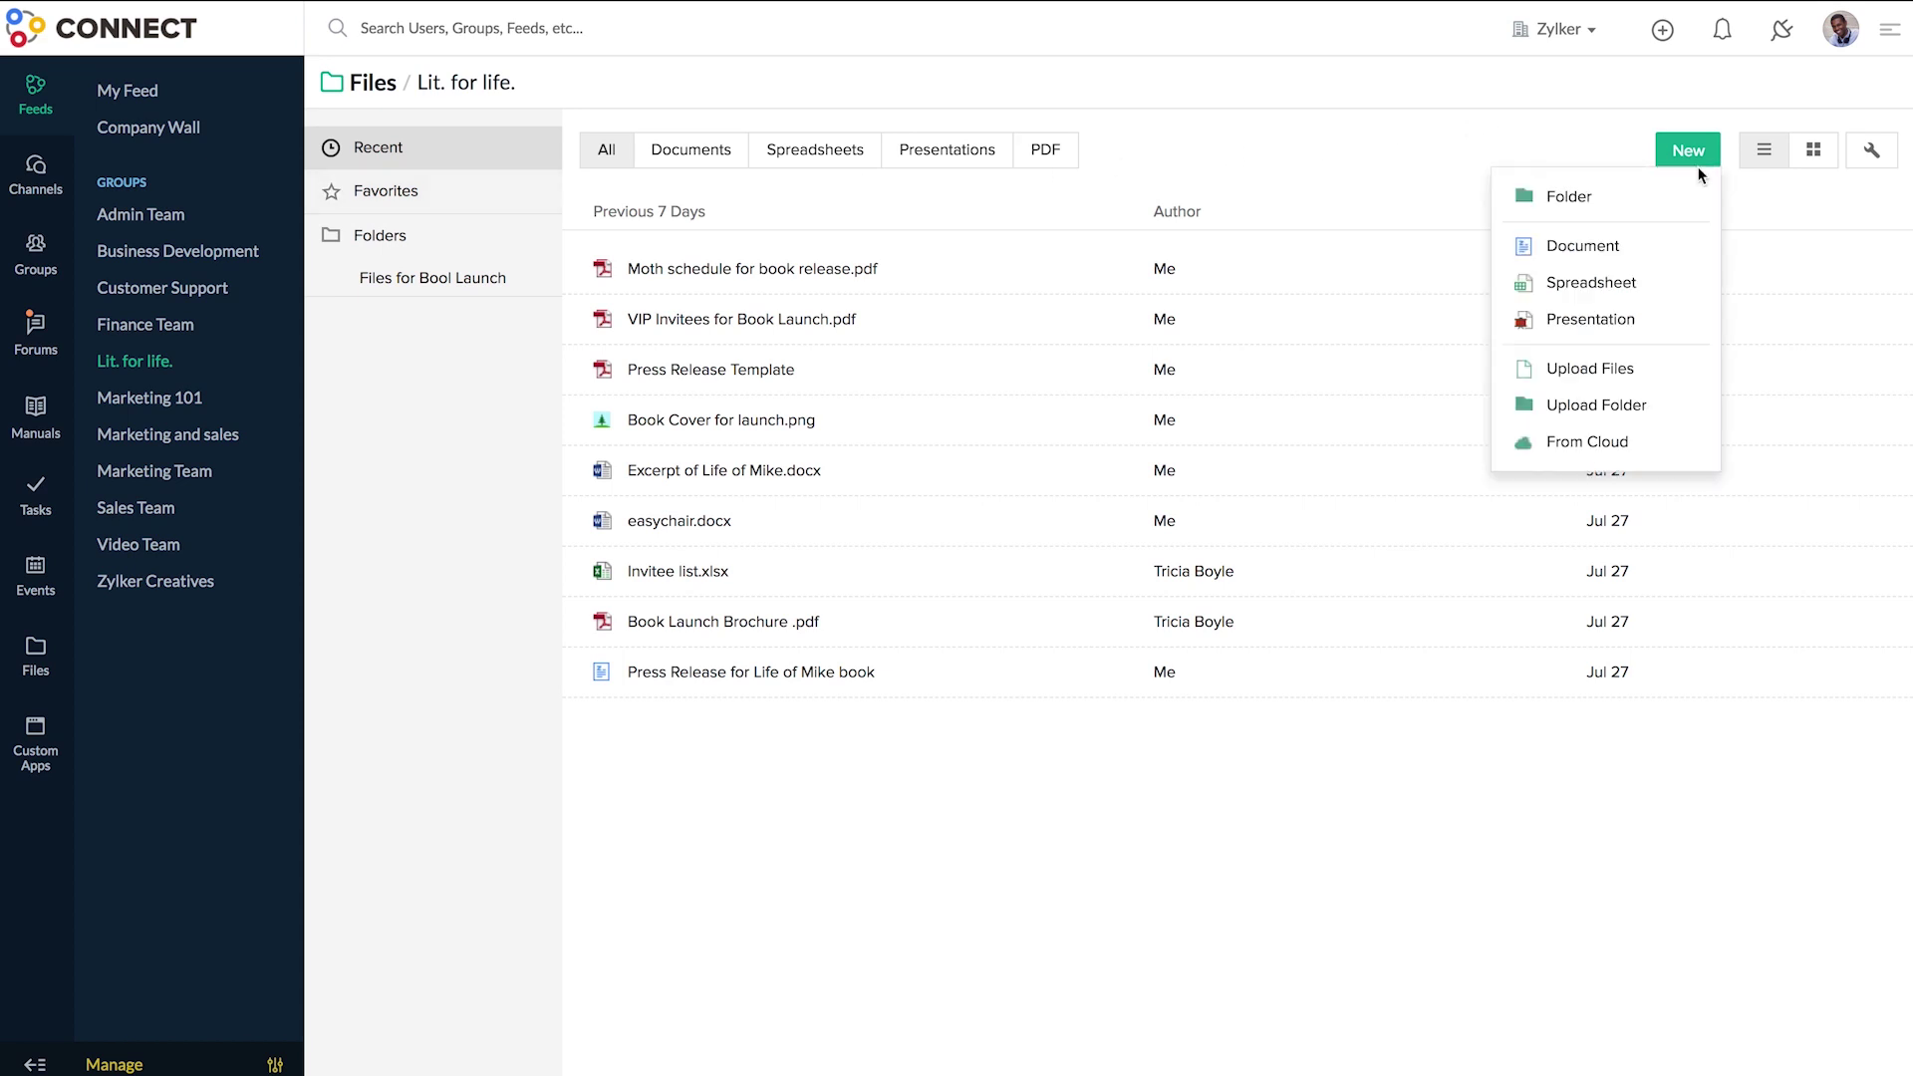
click(1670, 251)
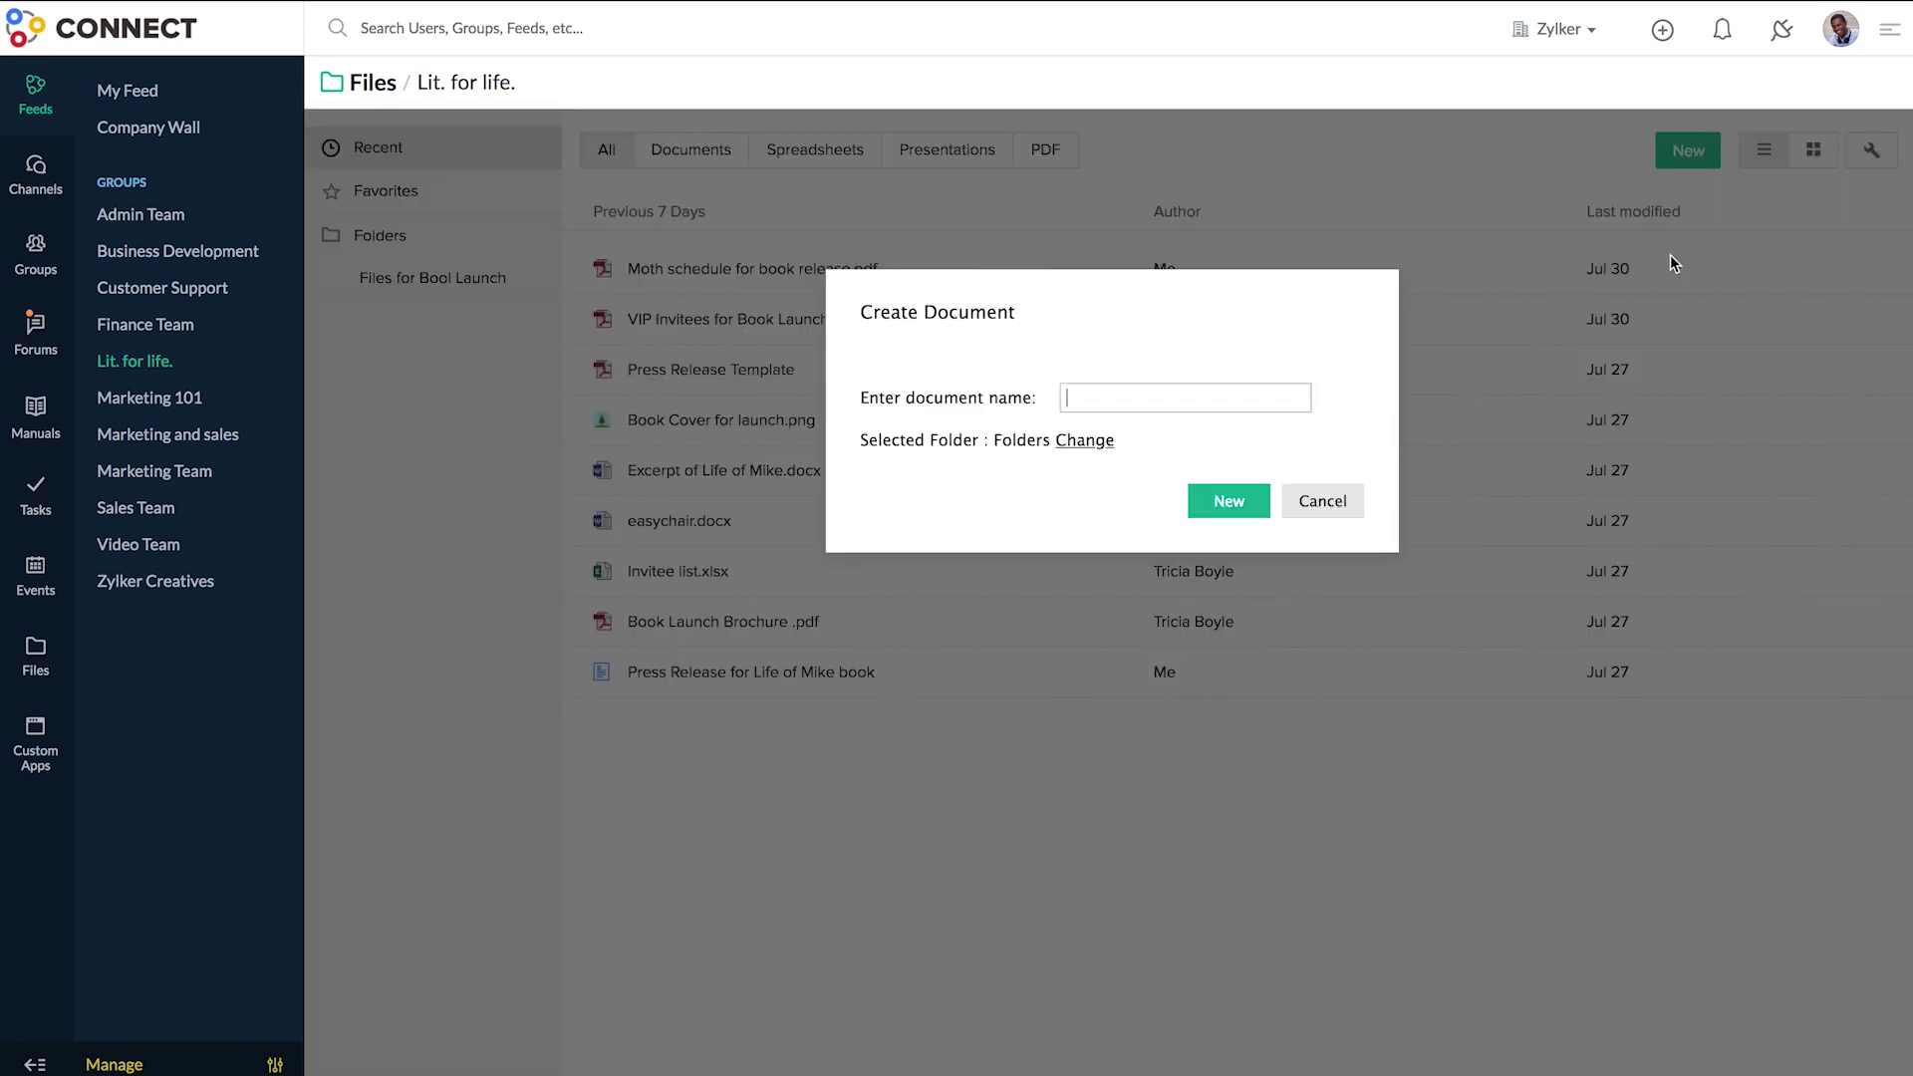
text(B)
text(Press)
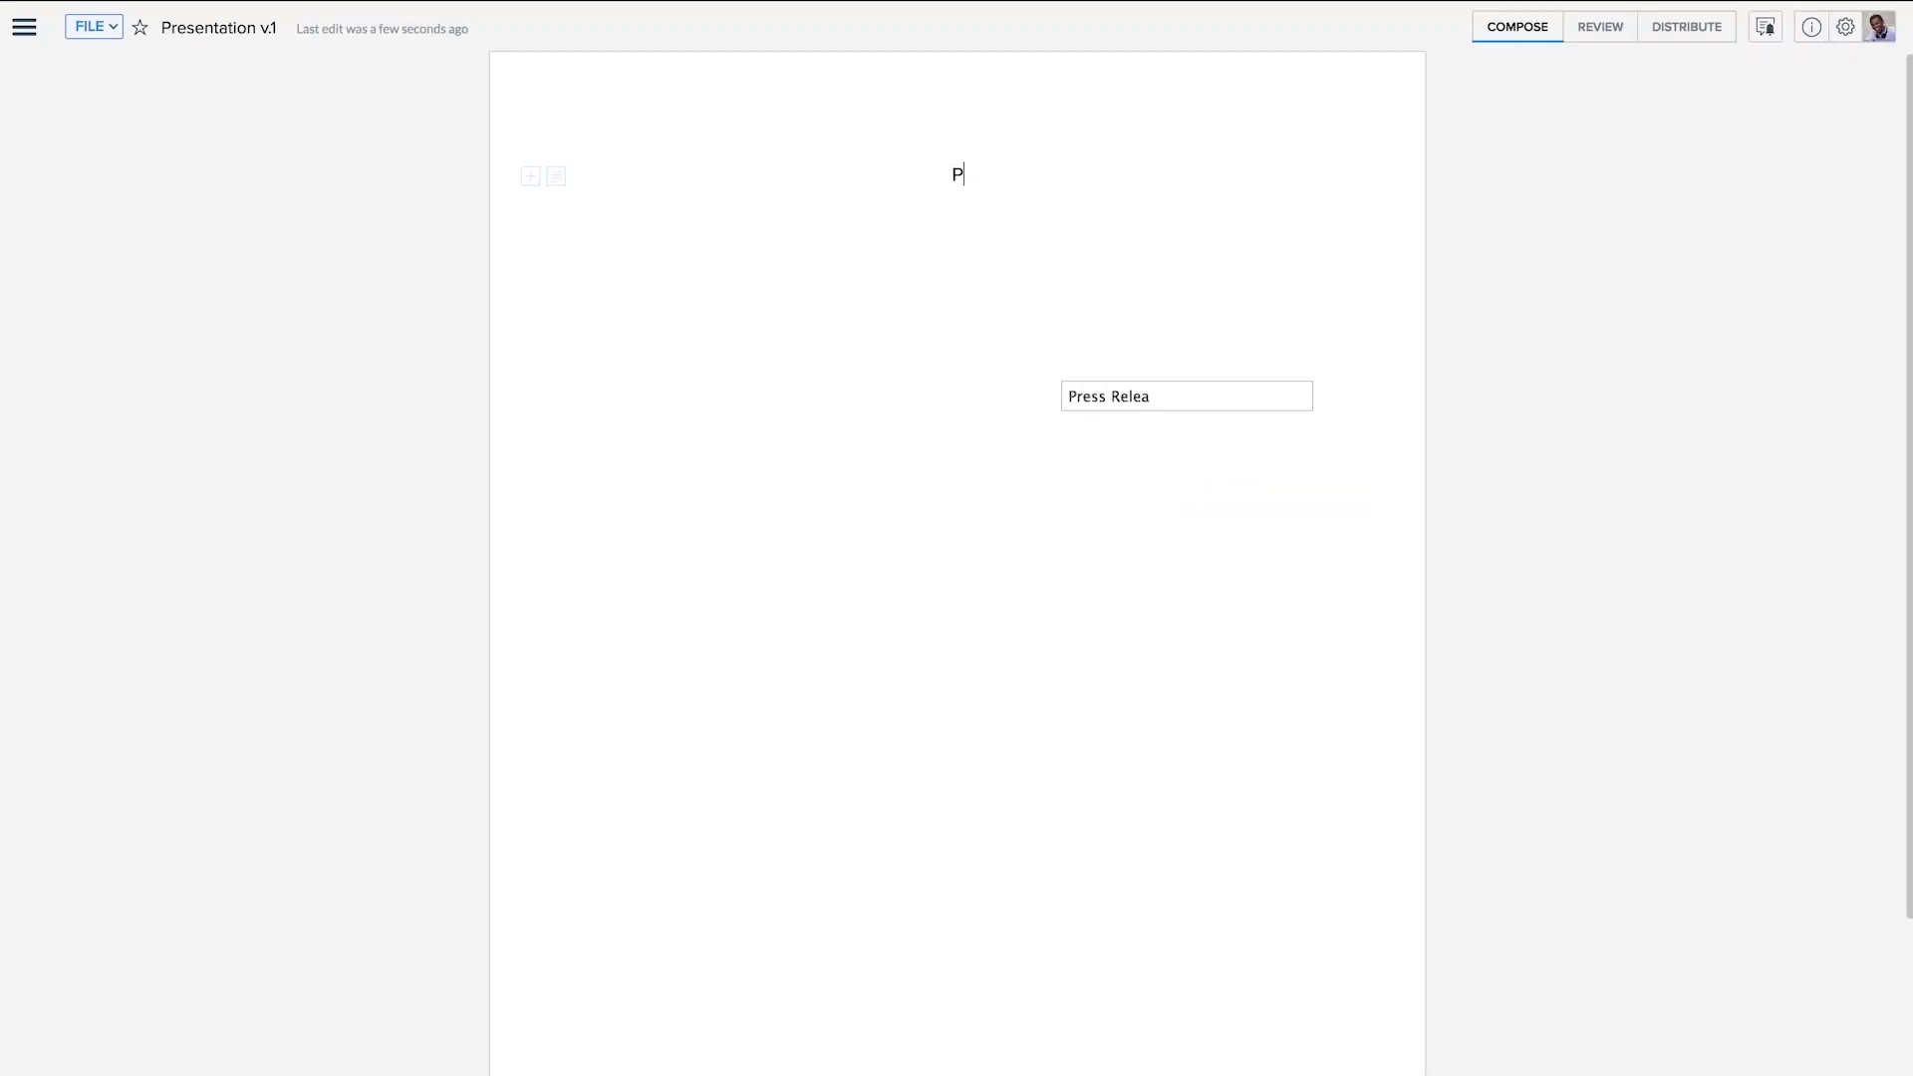
text(RESENTATION FOR PRESS RELEASE)
key(Return)
- Add the ORDER OF PRESENTATION heading with items PRAYER, OPENING SLIDE, SPEECH BY TEAM LEAD
text(ORDER OF PRESENTATION:)
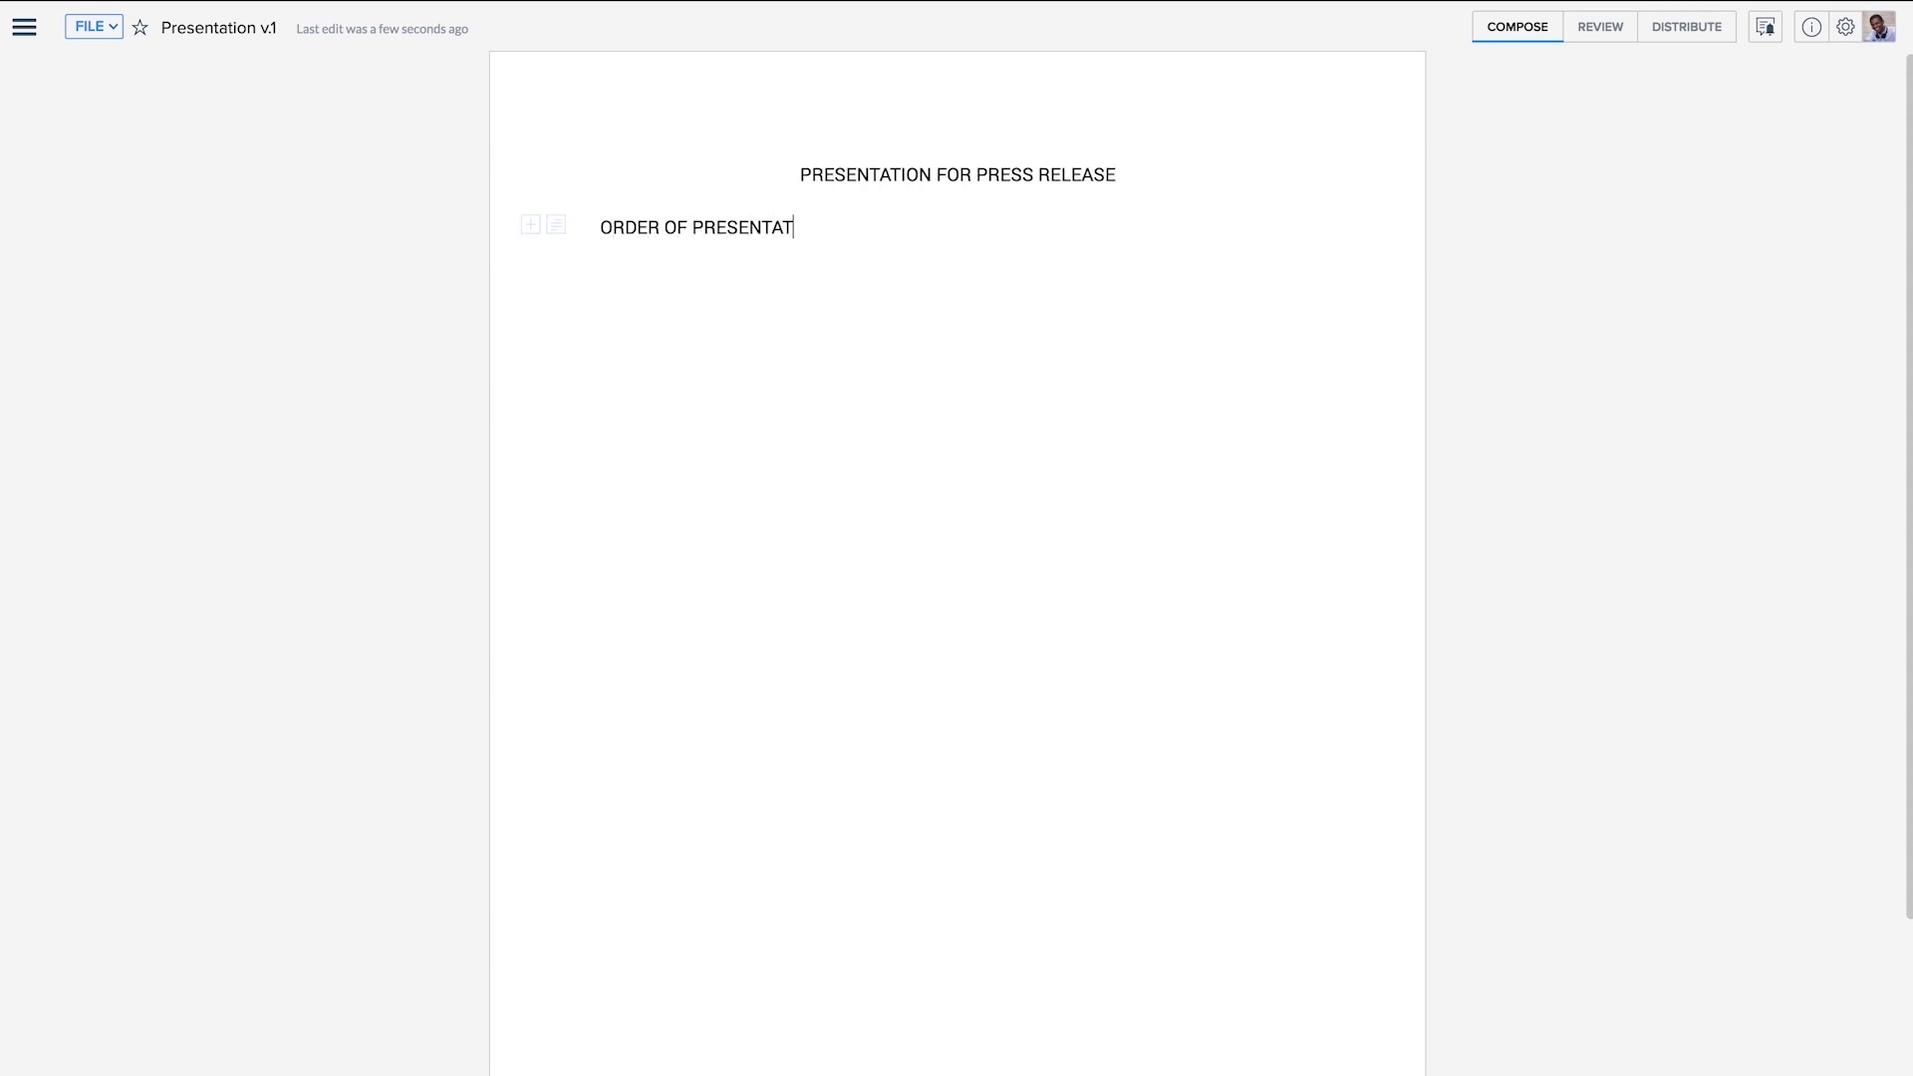
key(Return)
text(1. PRAYER)
key(Return)
text(OP)
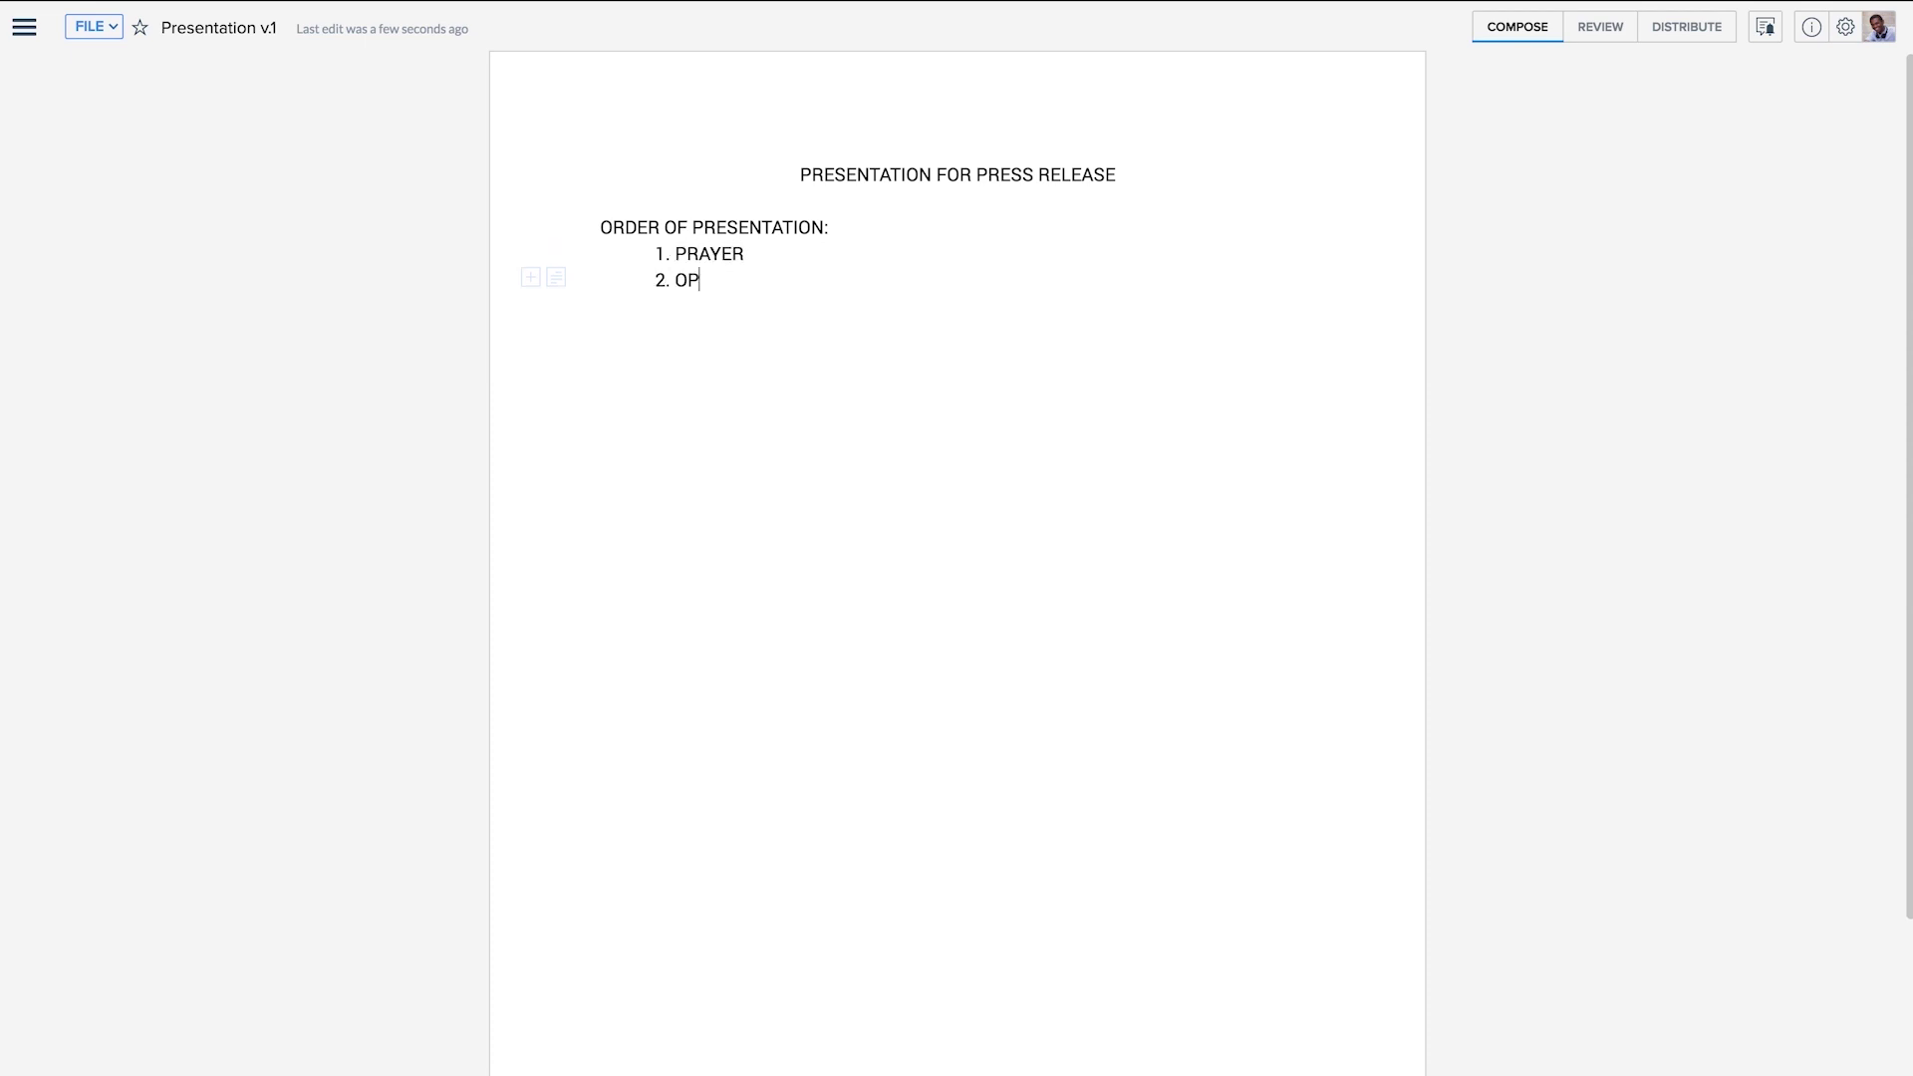
text(ENING SLIDE)
key(Return)
text(SPEECH BY TEA)
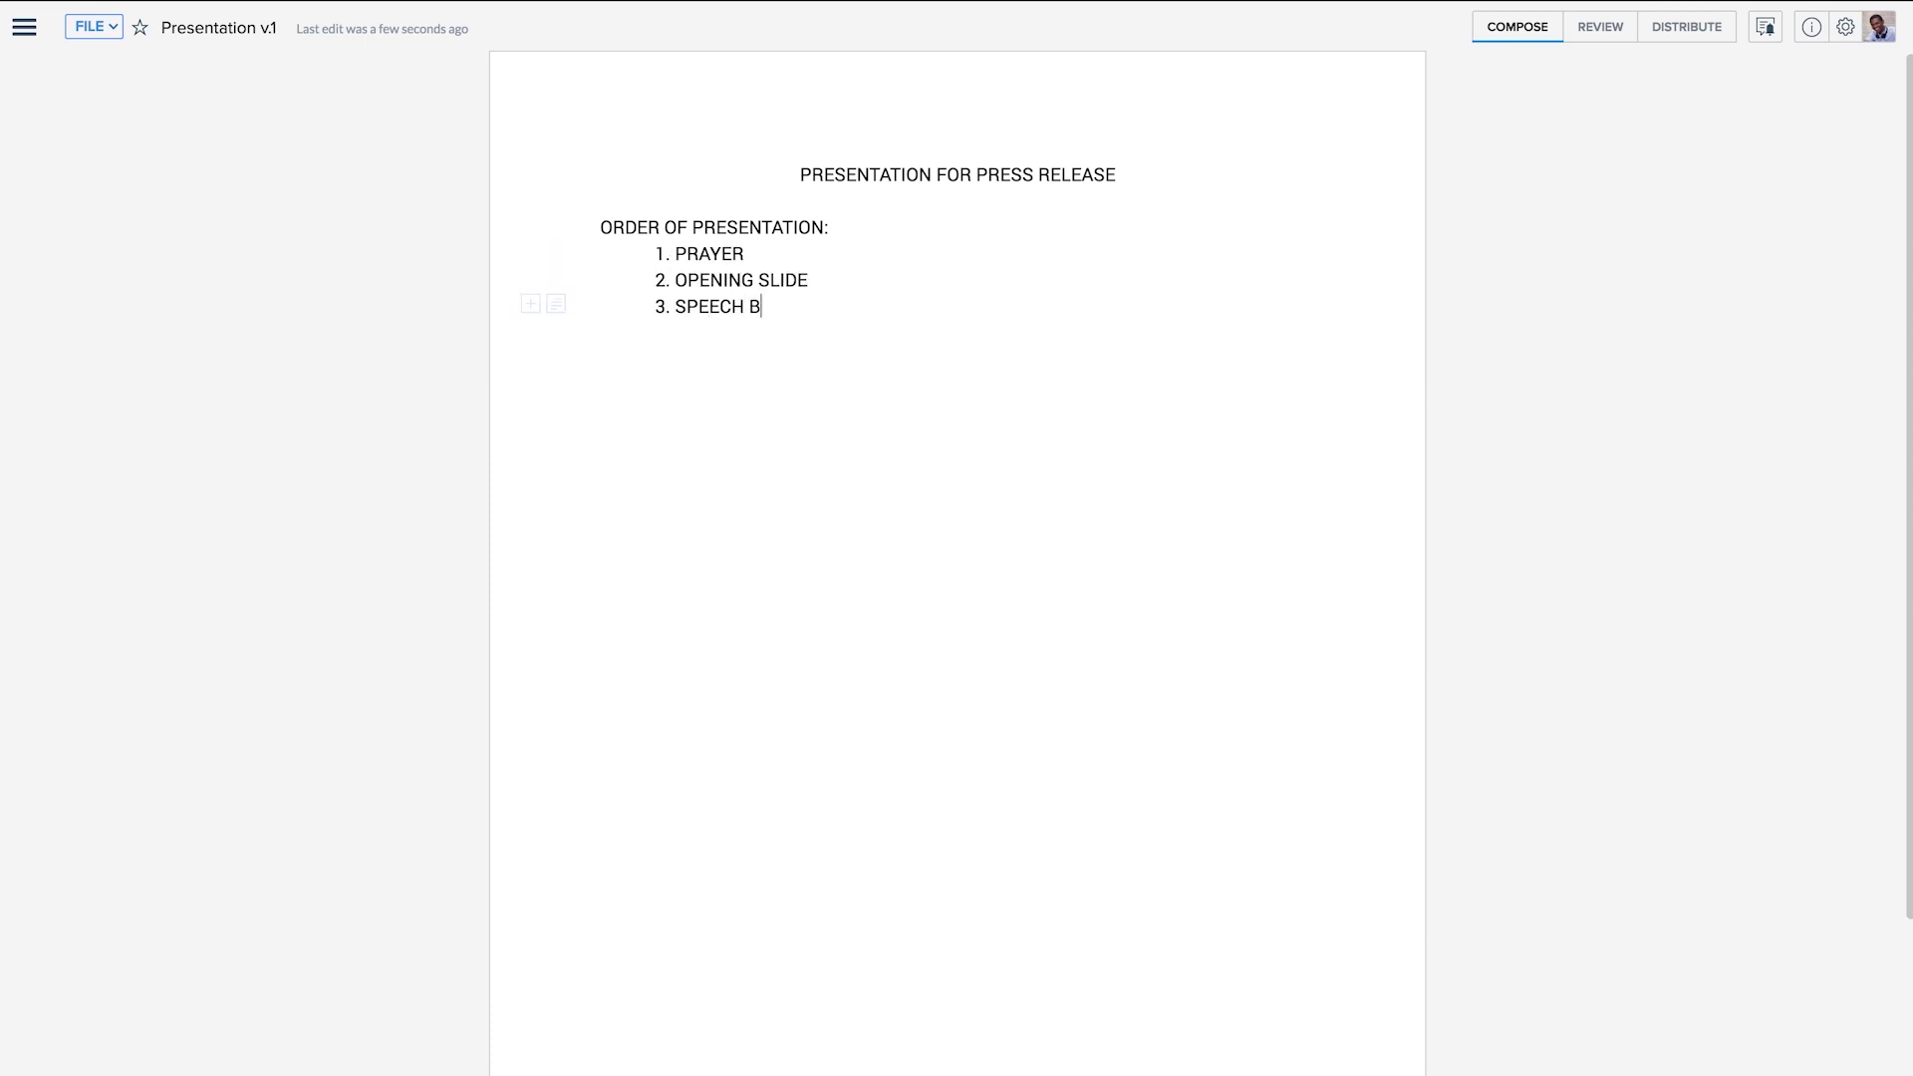
text(M LEA)
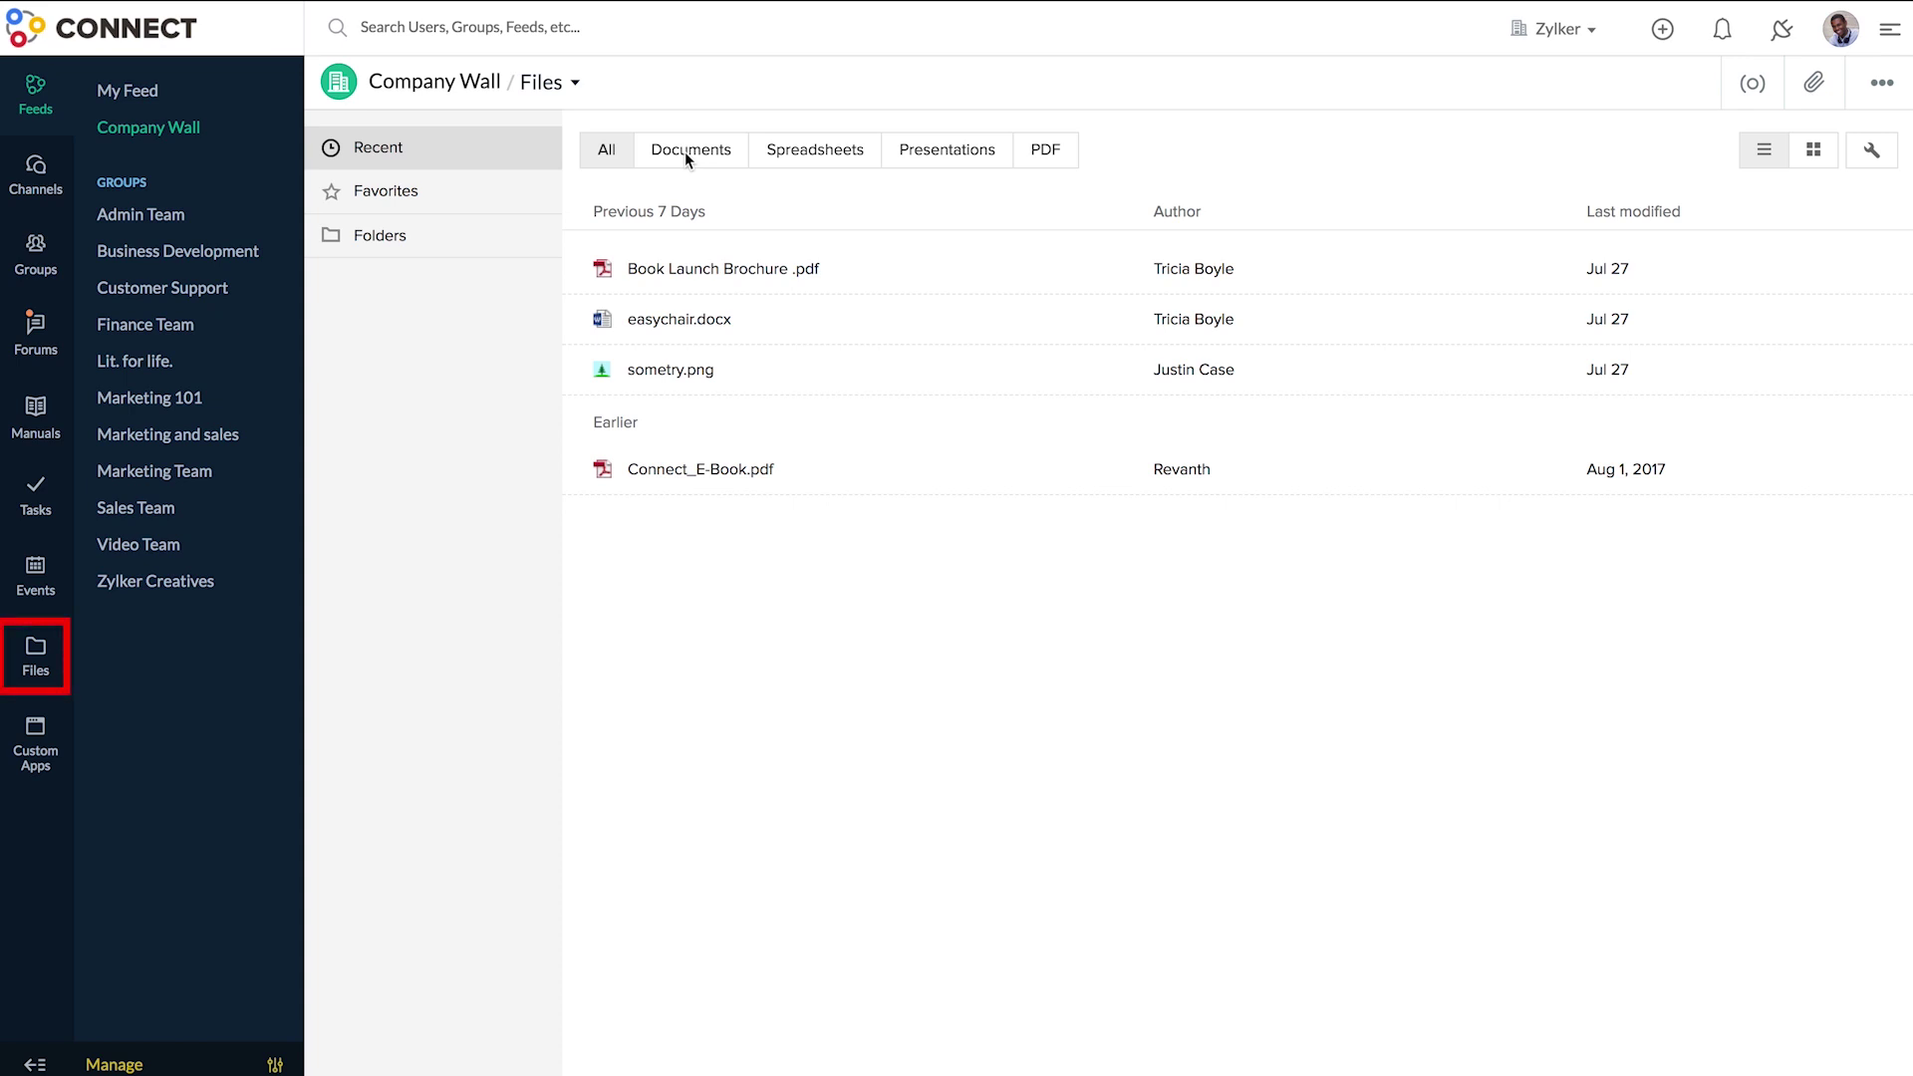
- Open the Lit. for life. group's Files page
click(205, 368)
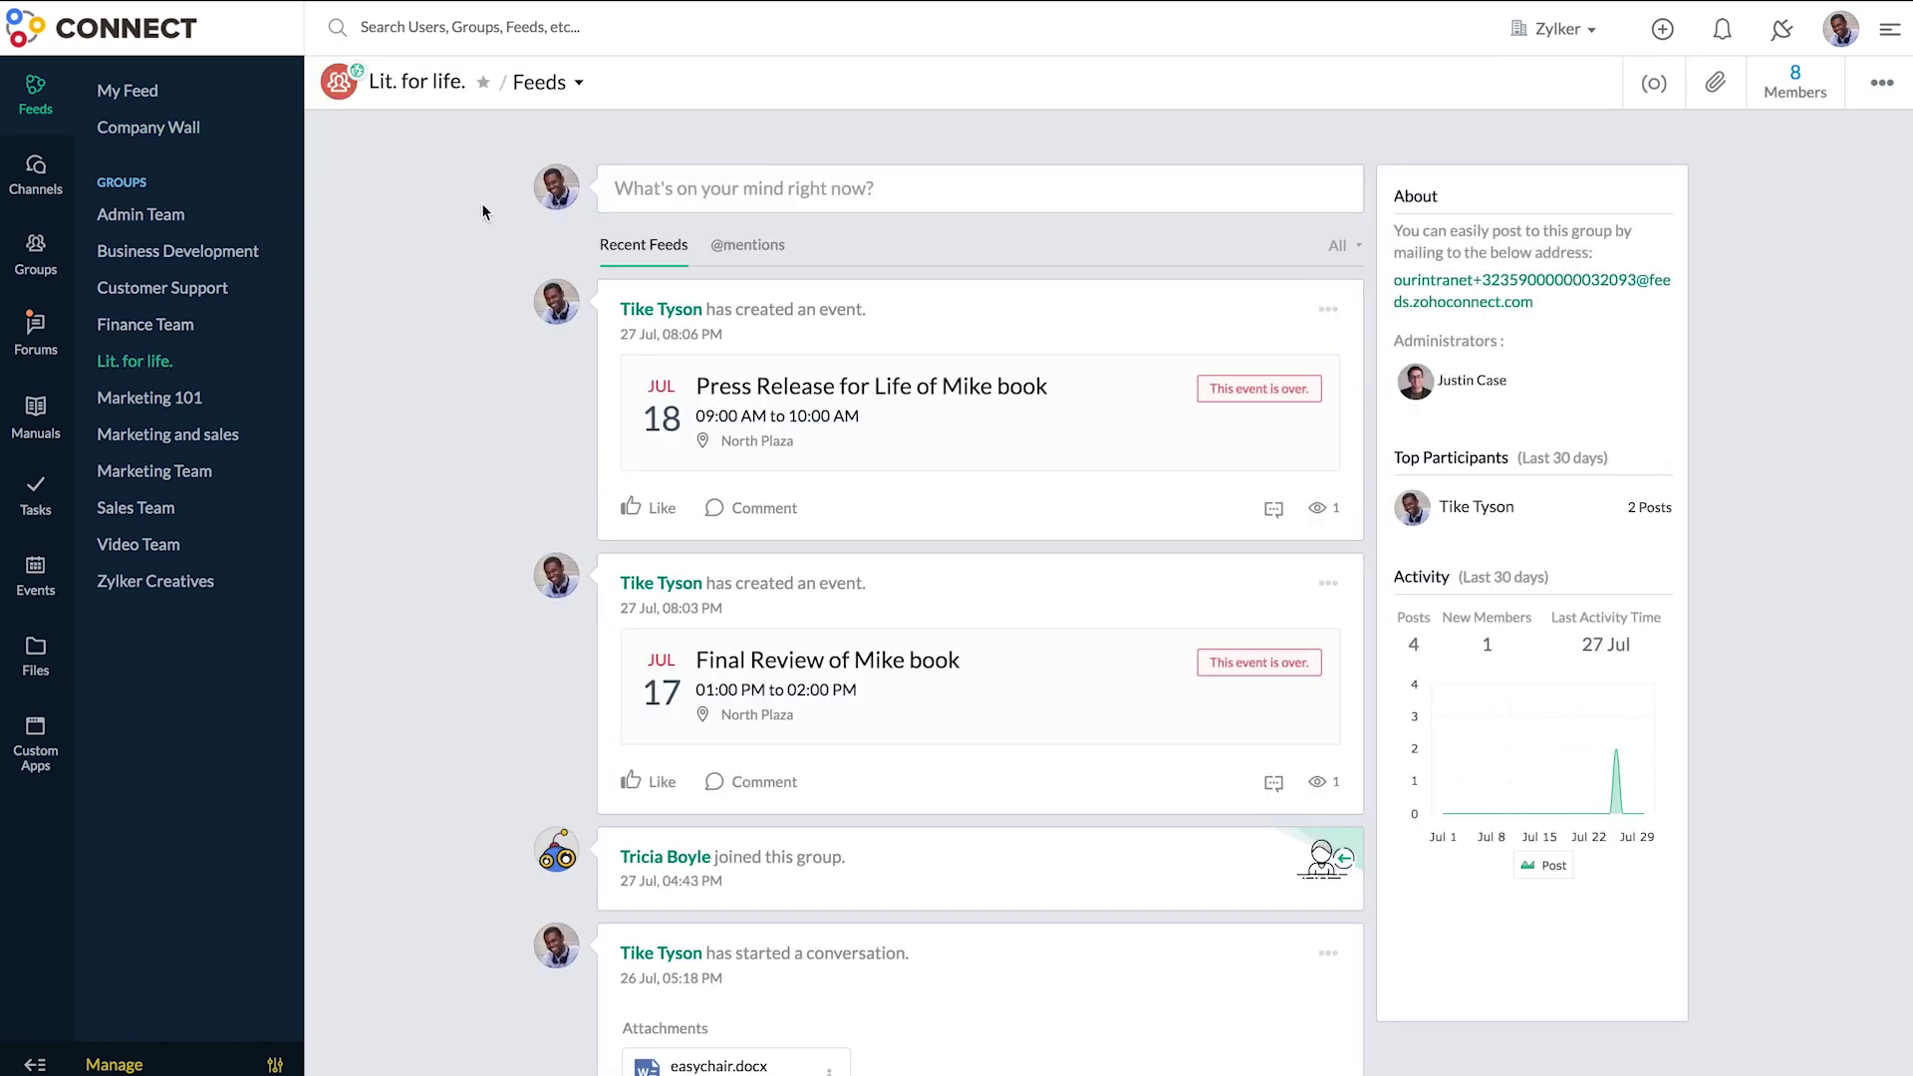
click(580, 84)
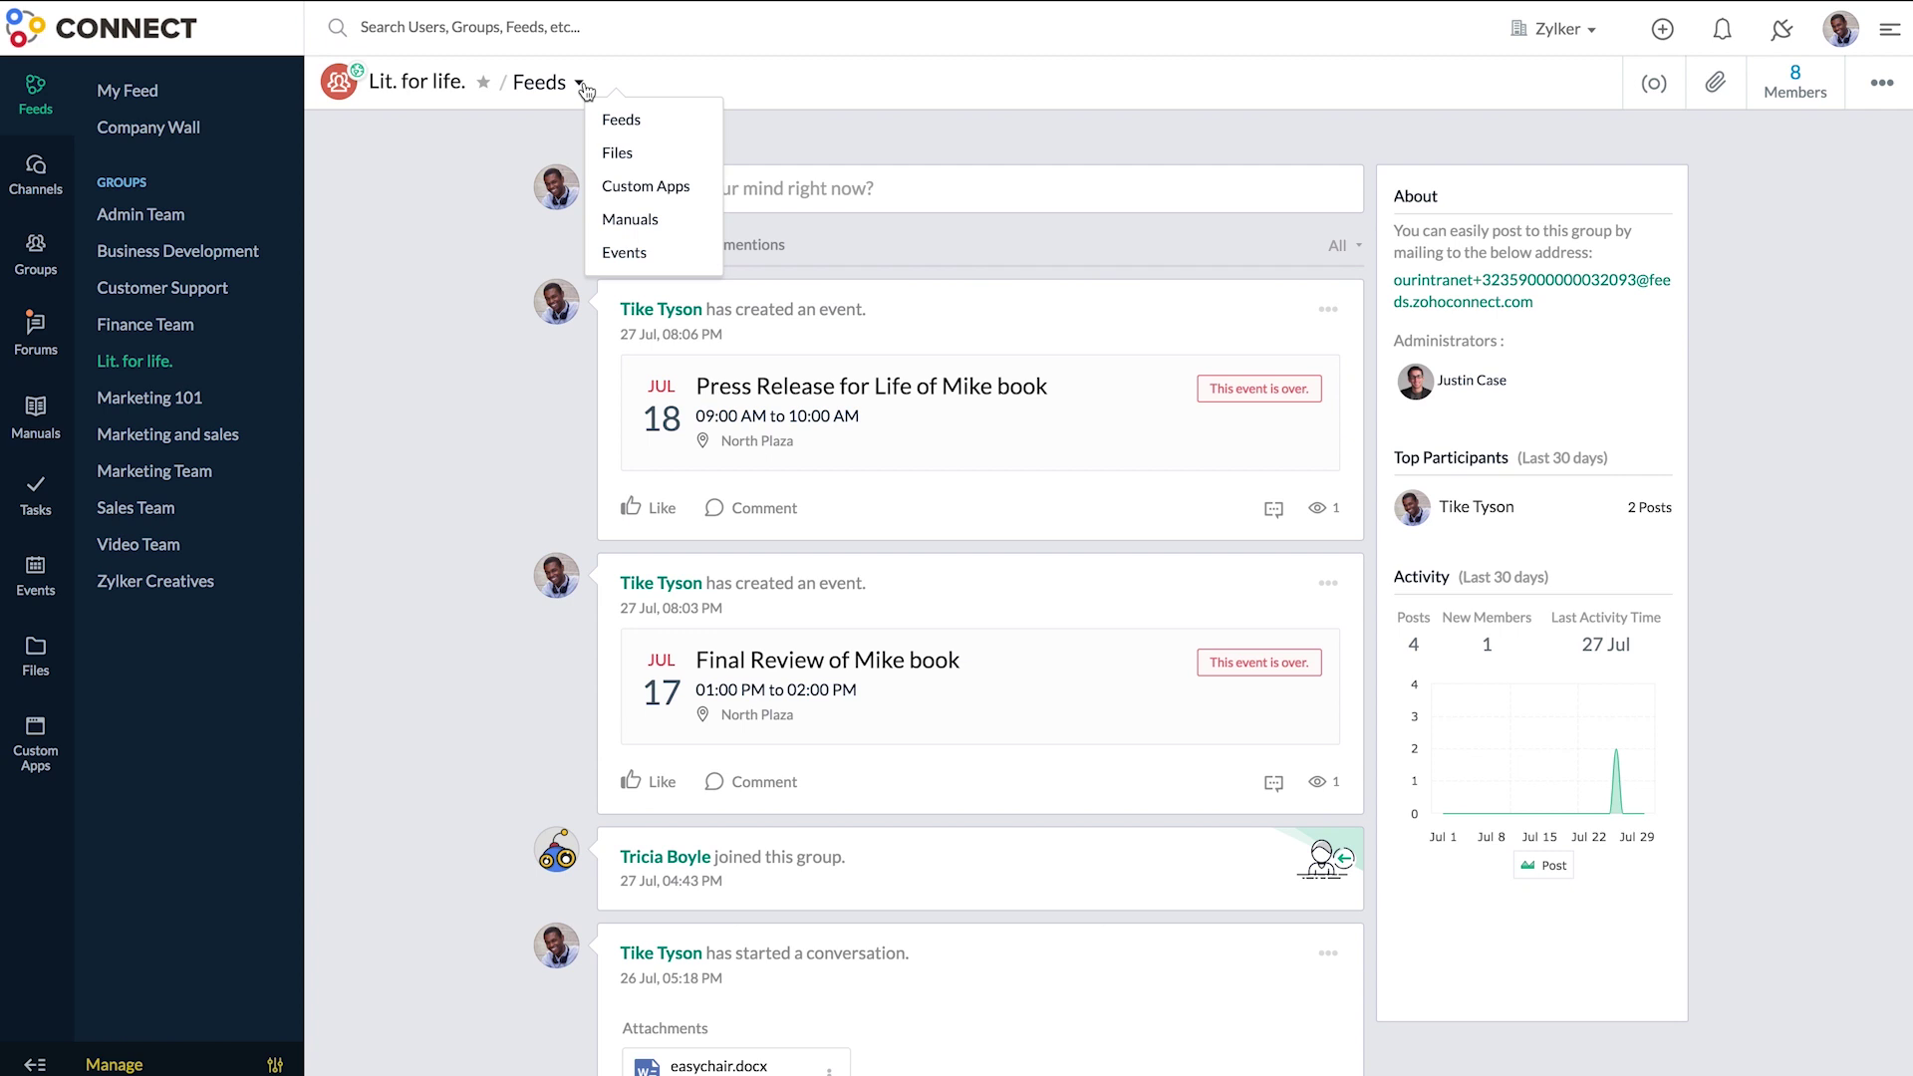
click(684, 152)
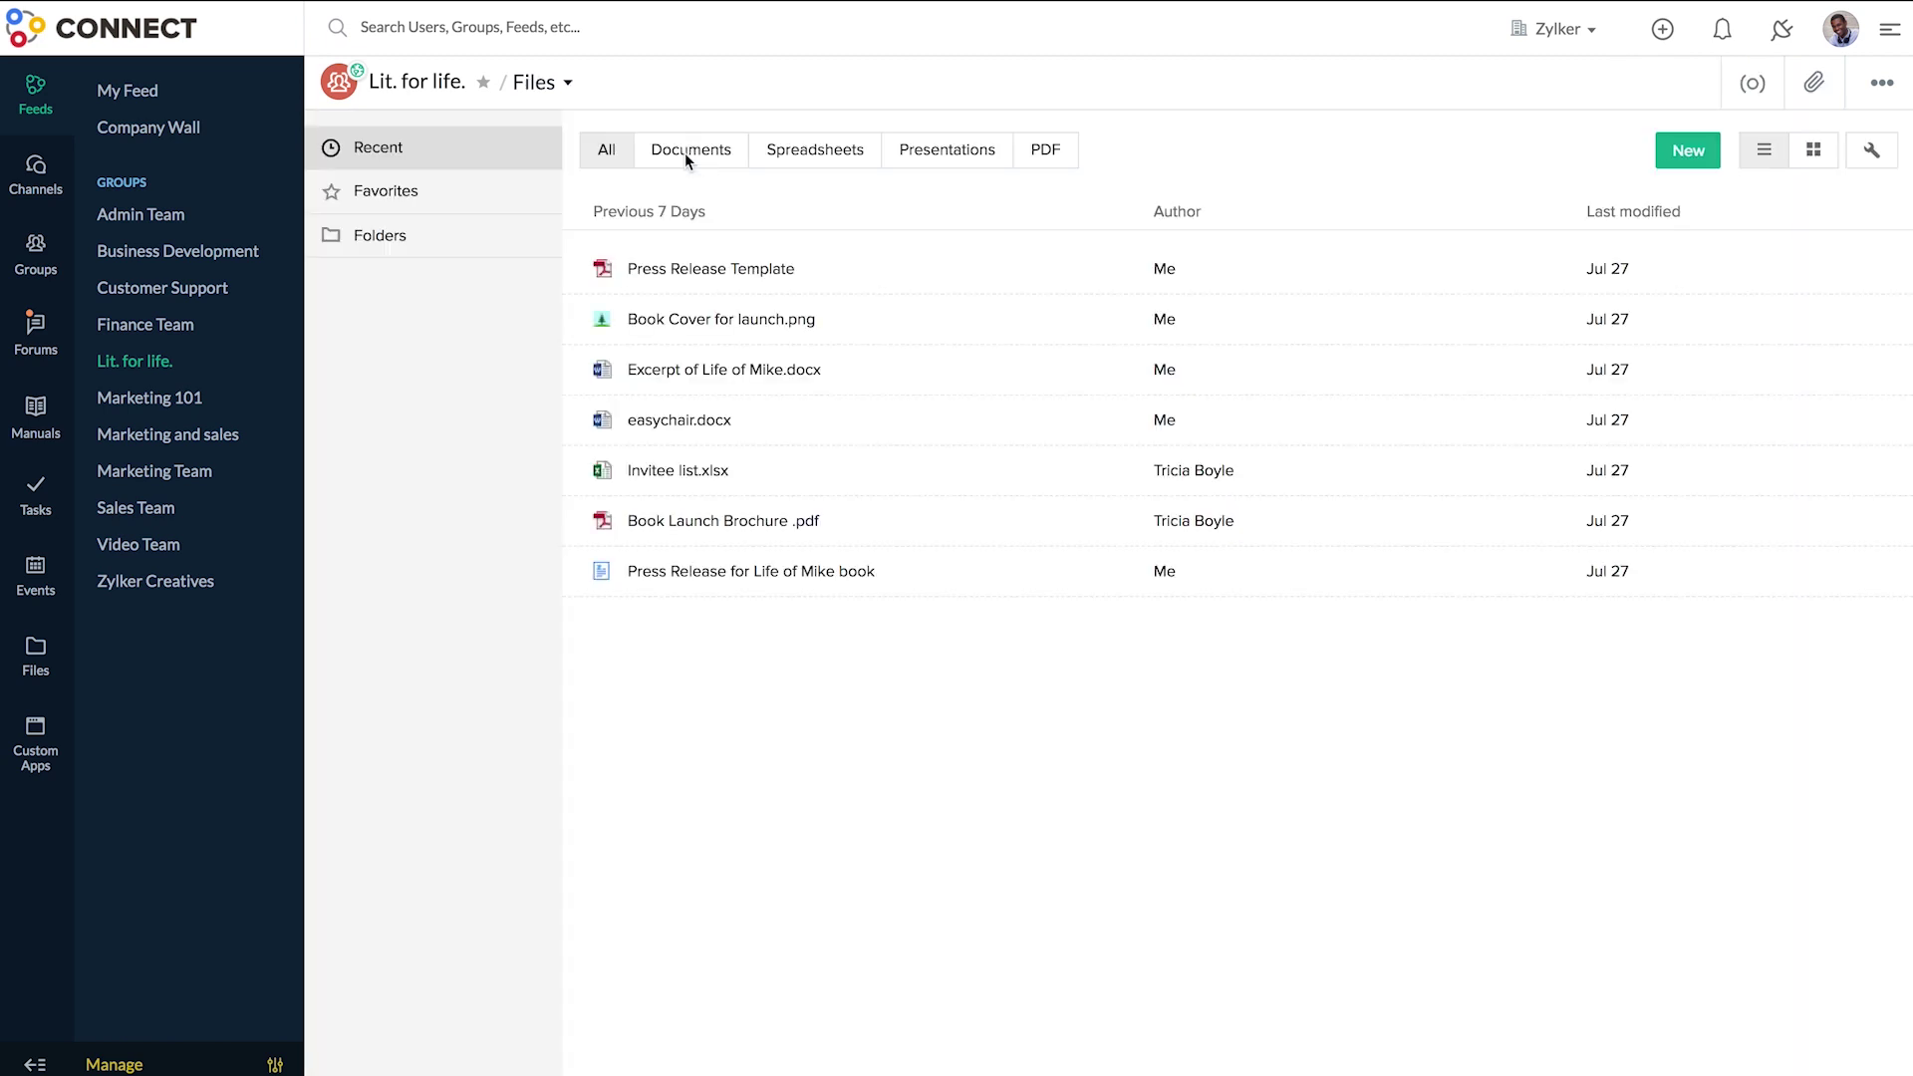
- Upload VIP Invitees for Book Launch.pdf from the computer to the group
click(1692, 160)
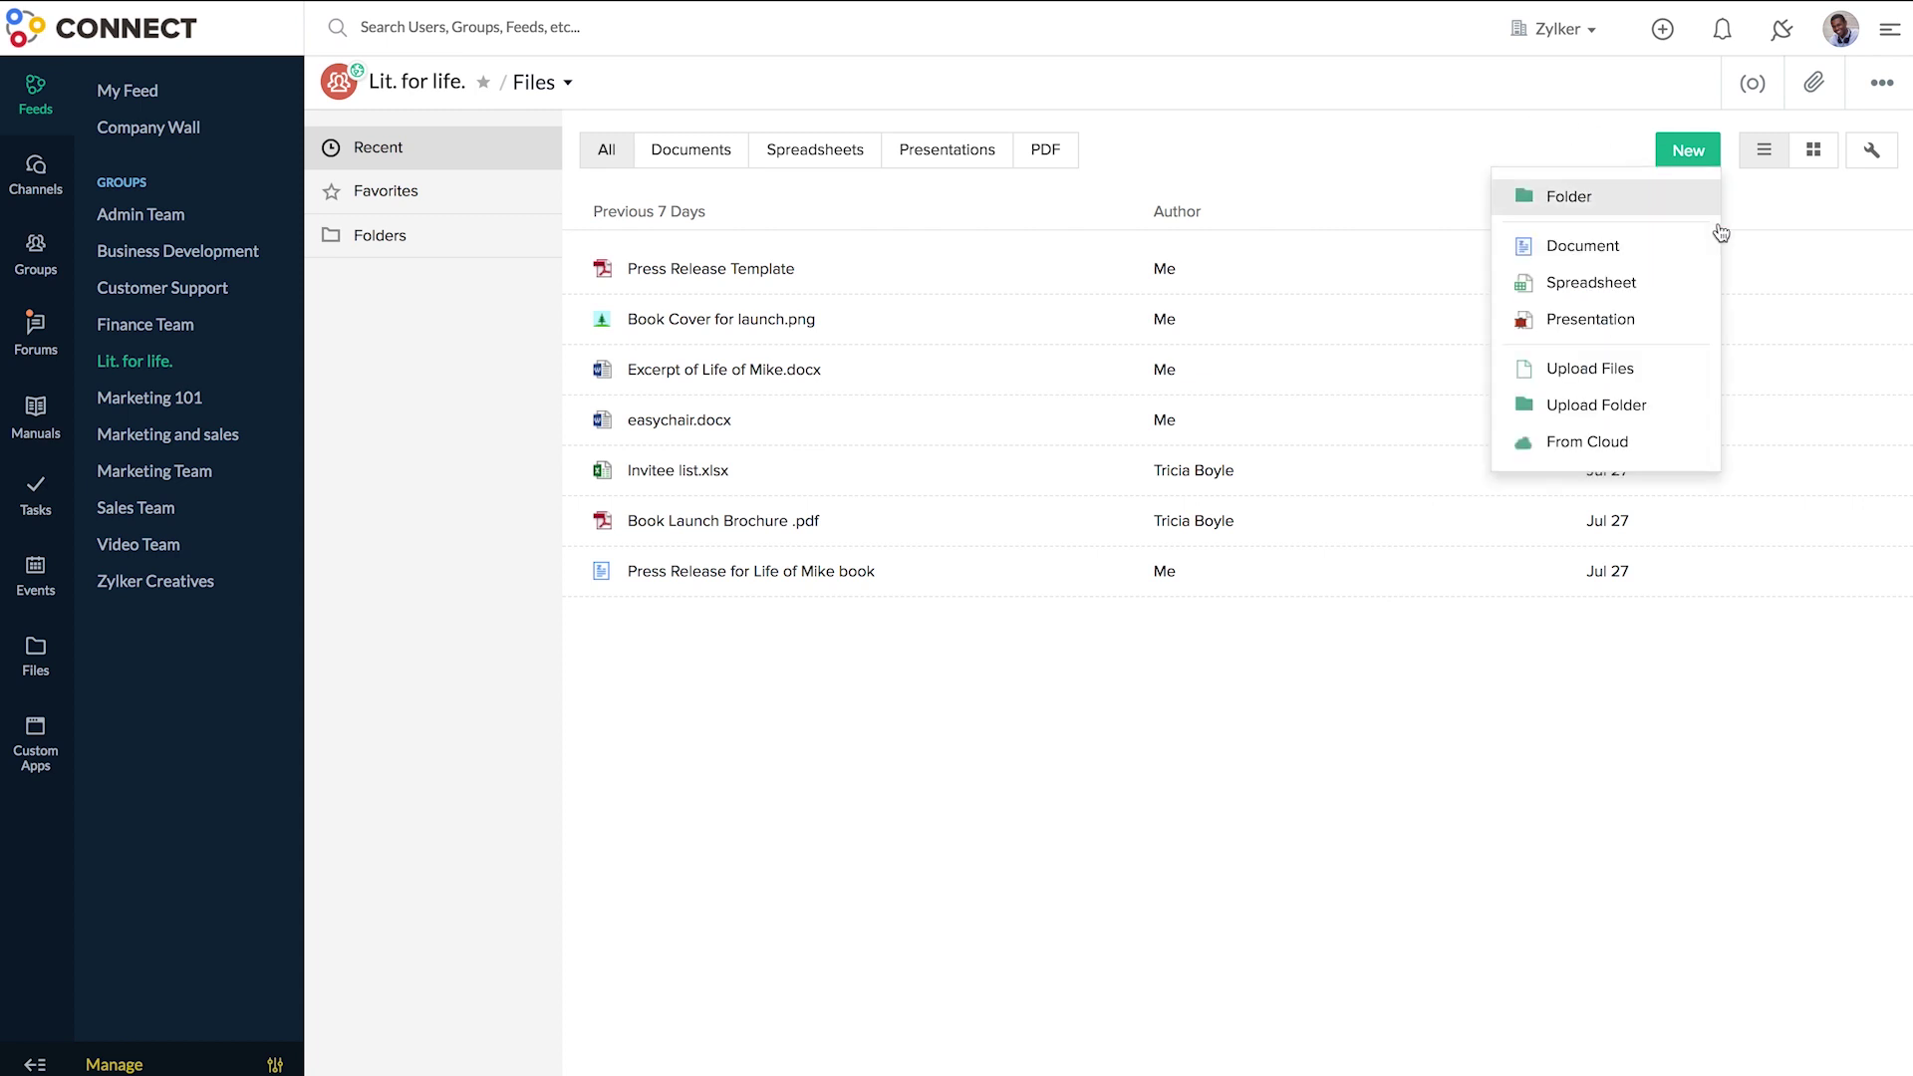
click(1683, 378)
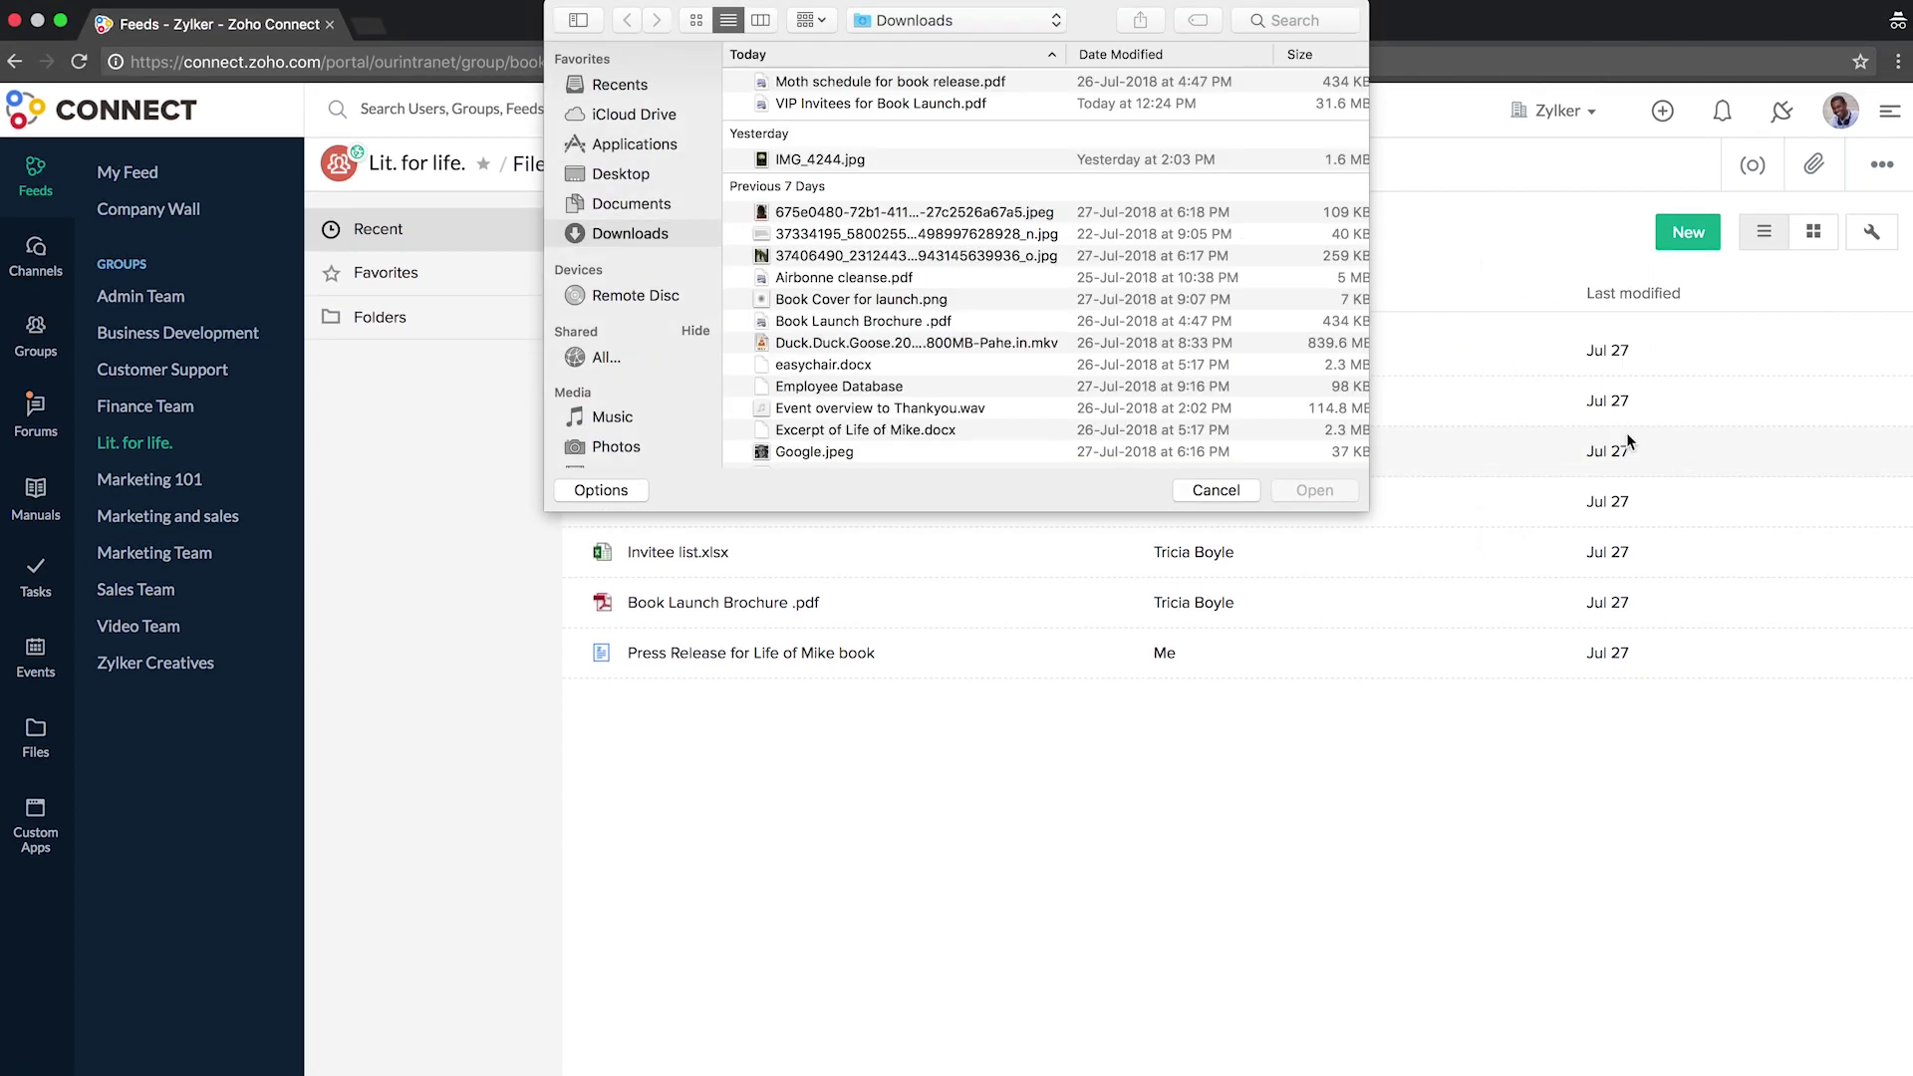
click(1125, 104)
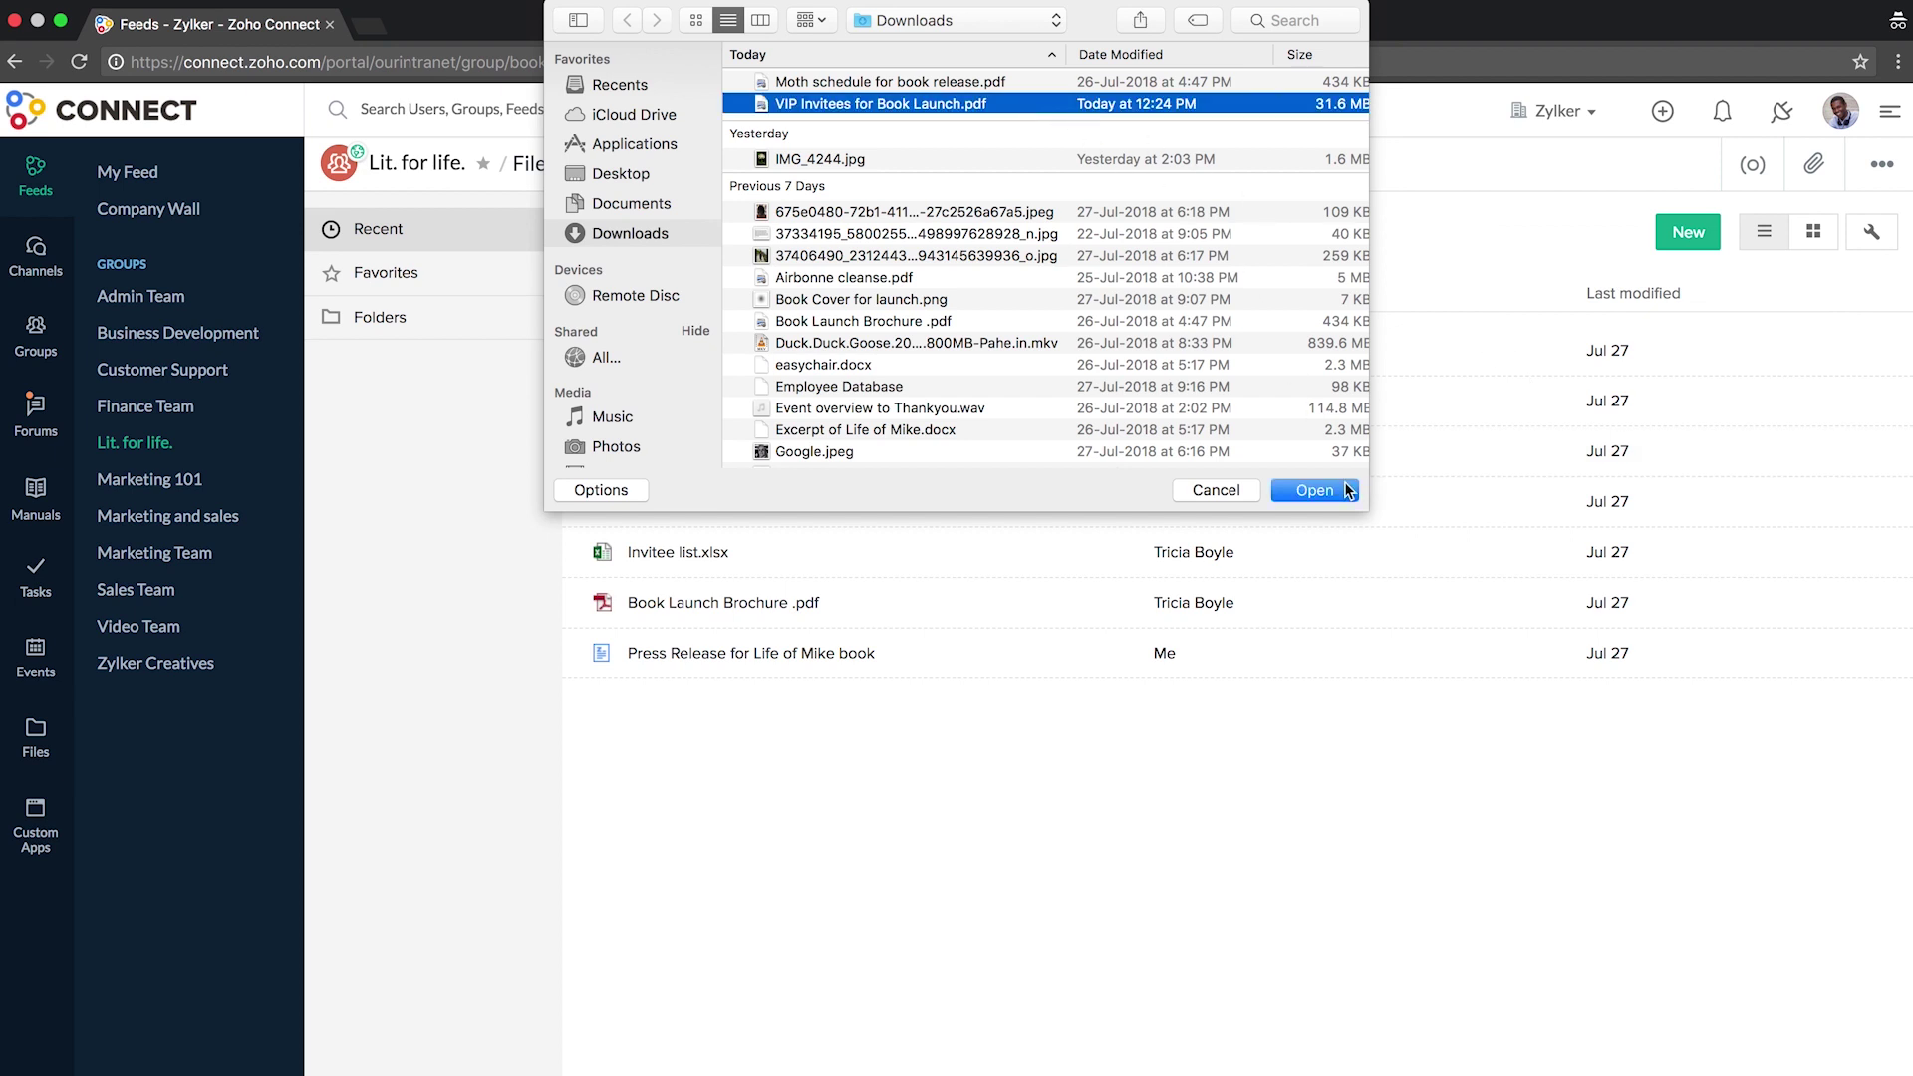
click(1345, 488)
click(1287, 547)
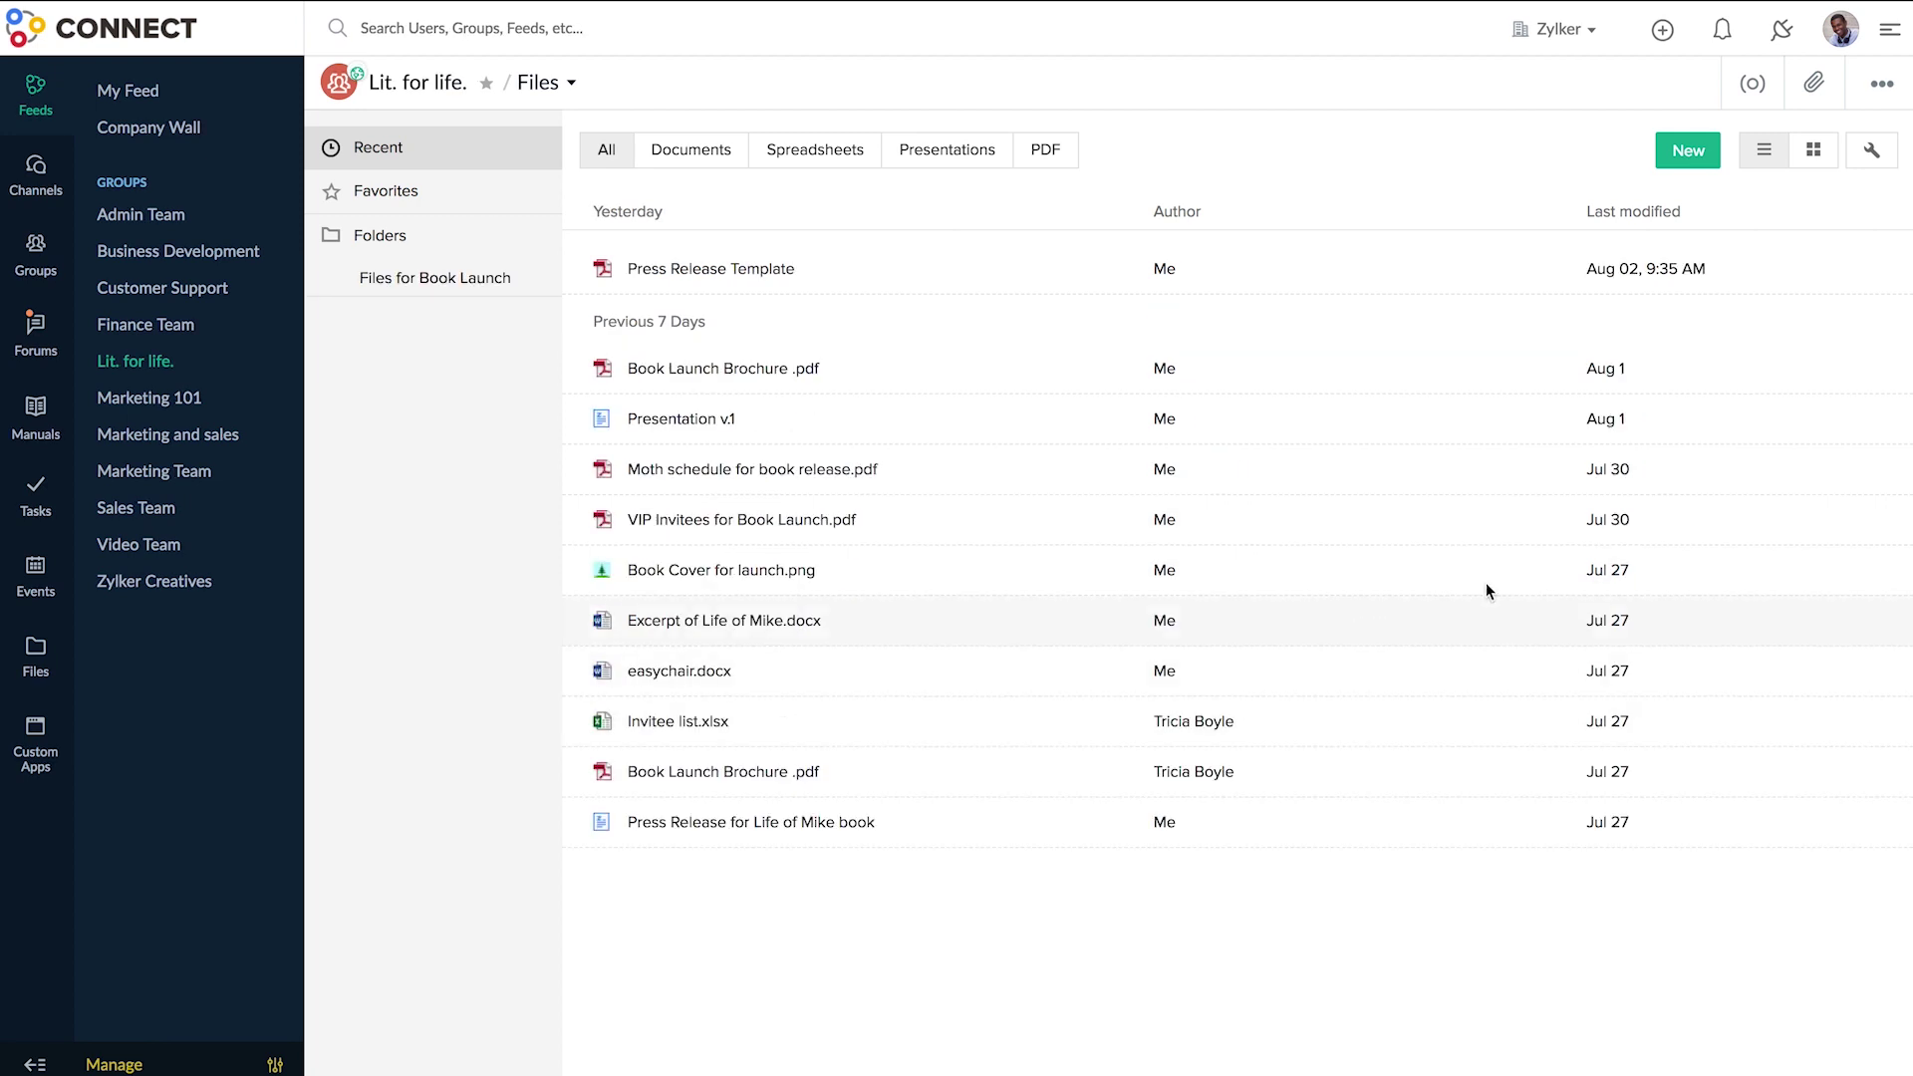
- Add a file from cloud storage, choosing Dropbox after checking Google Drive, OneDrive and Box
click(1690, 160)
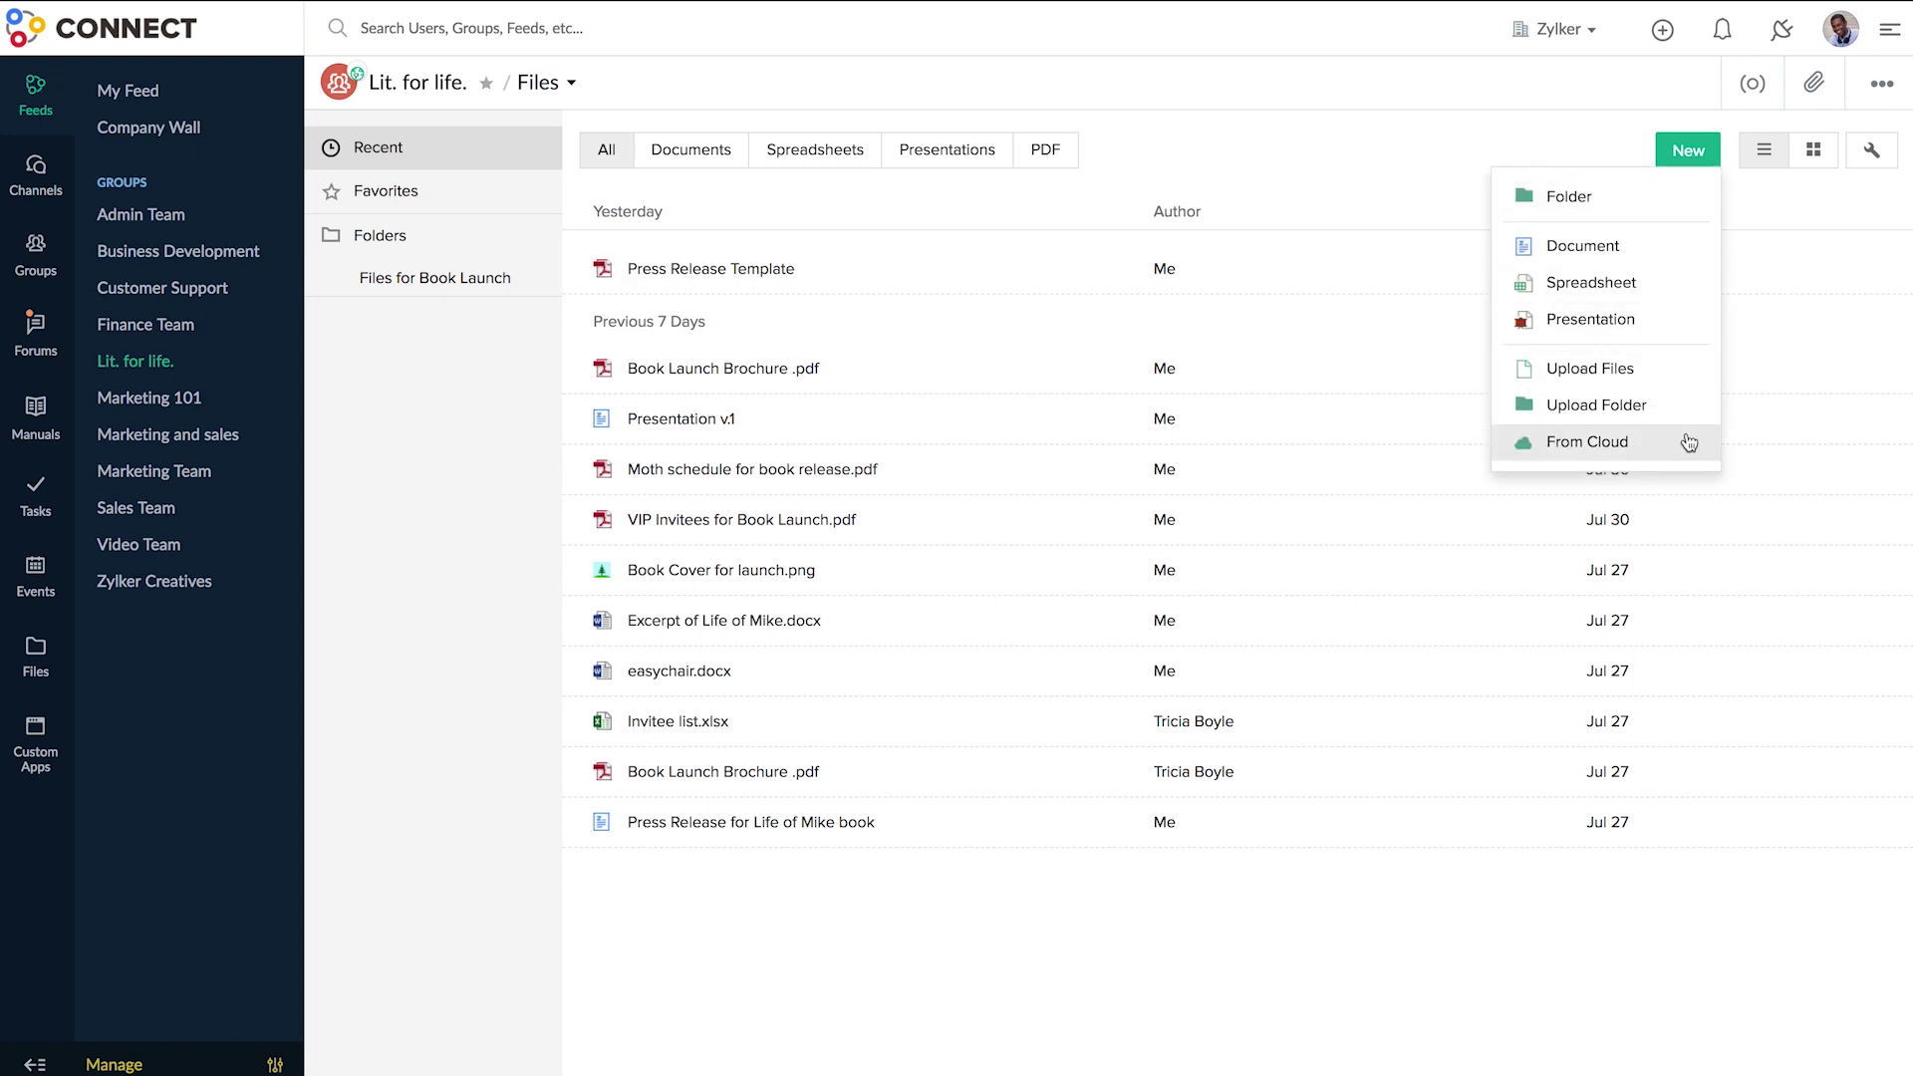
click(1676, 440)
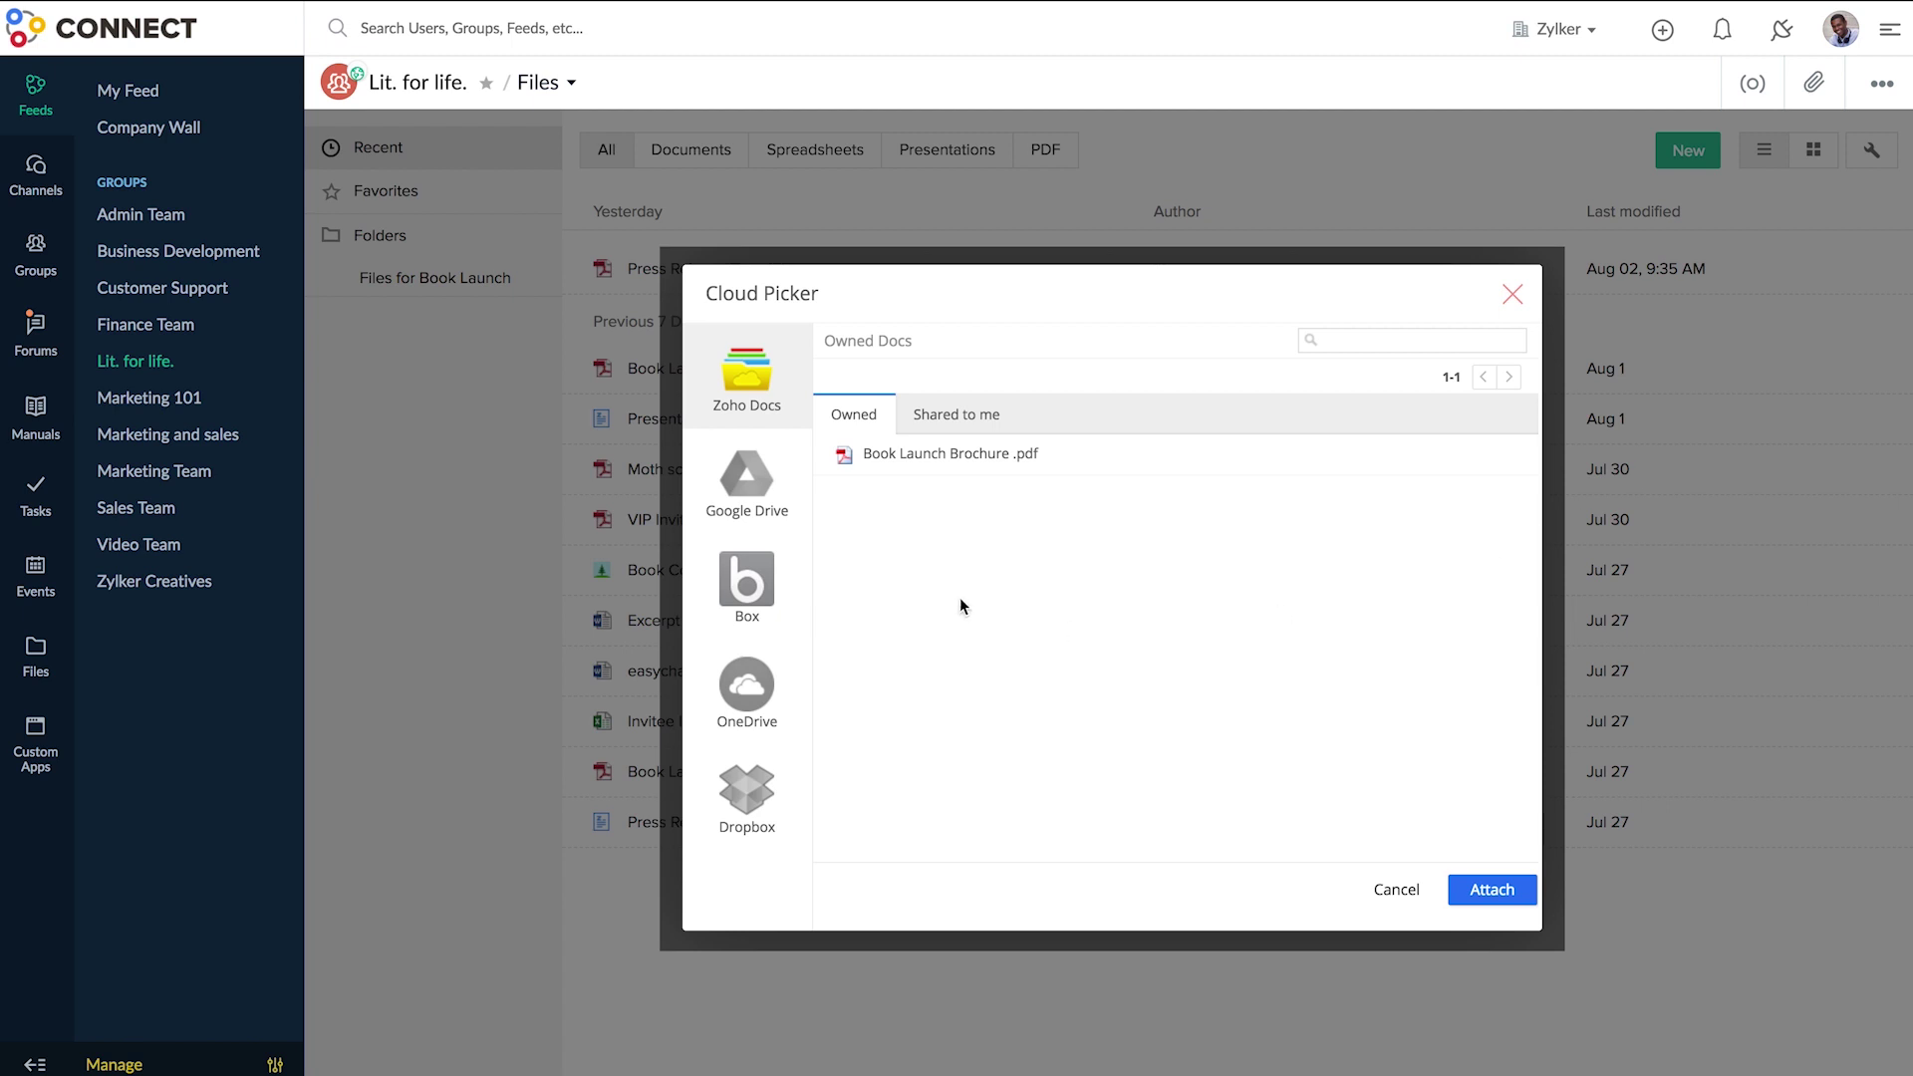
click(802, 495)
click(809, 776)
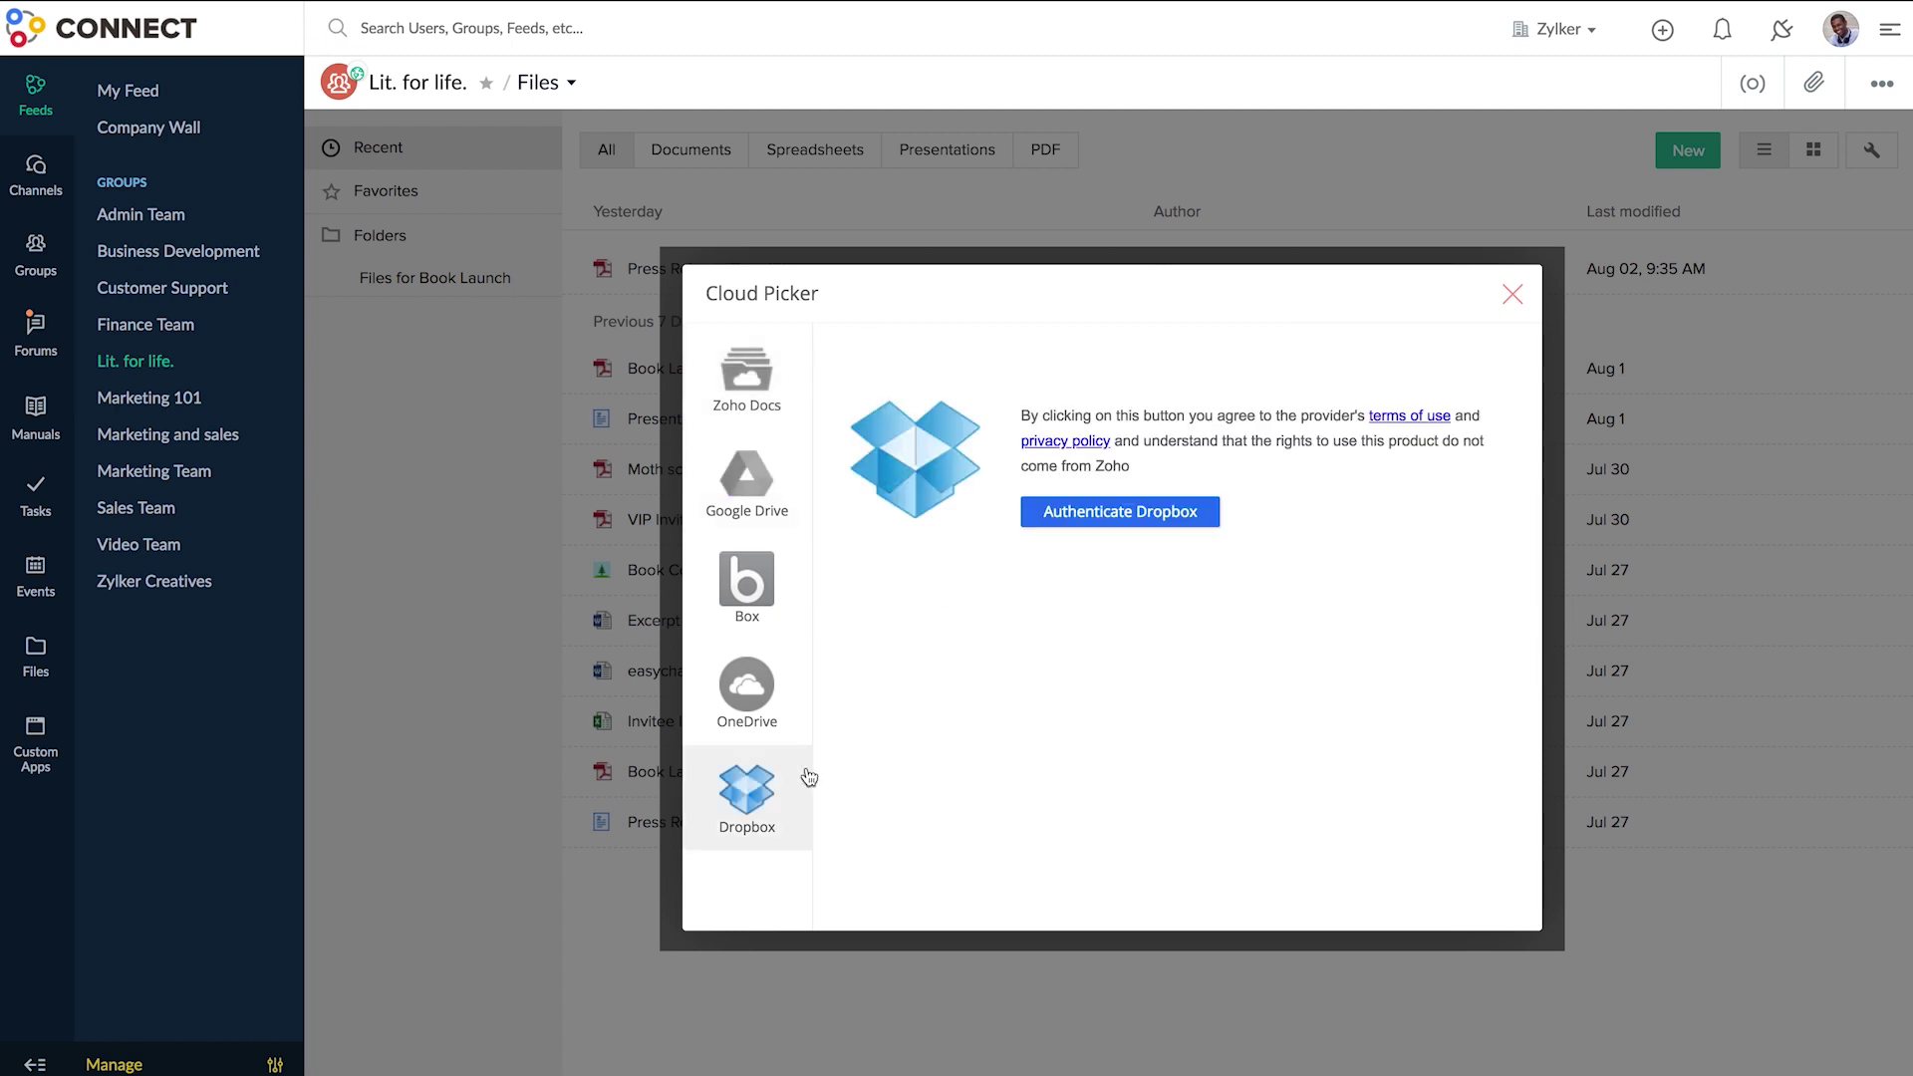
click(803, 670)
click(803, 581)
click(809, 776)
- Authorize Dropbox access and attach Get Started with Dropbox Paper.url
click(1103, 528)
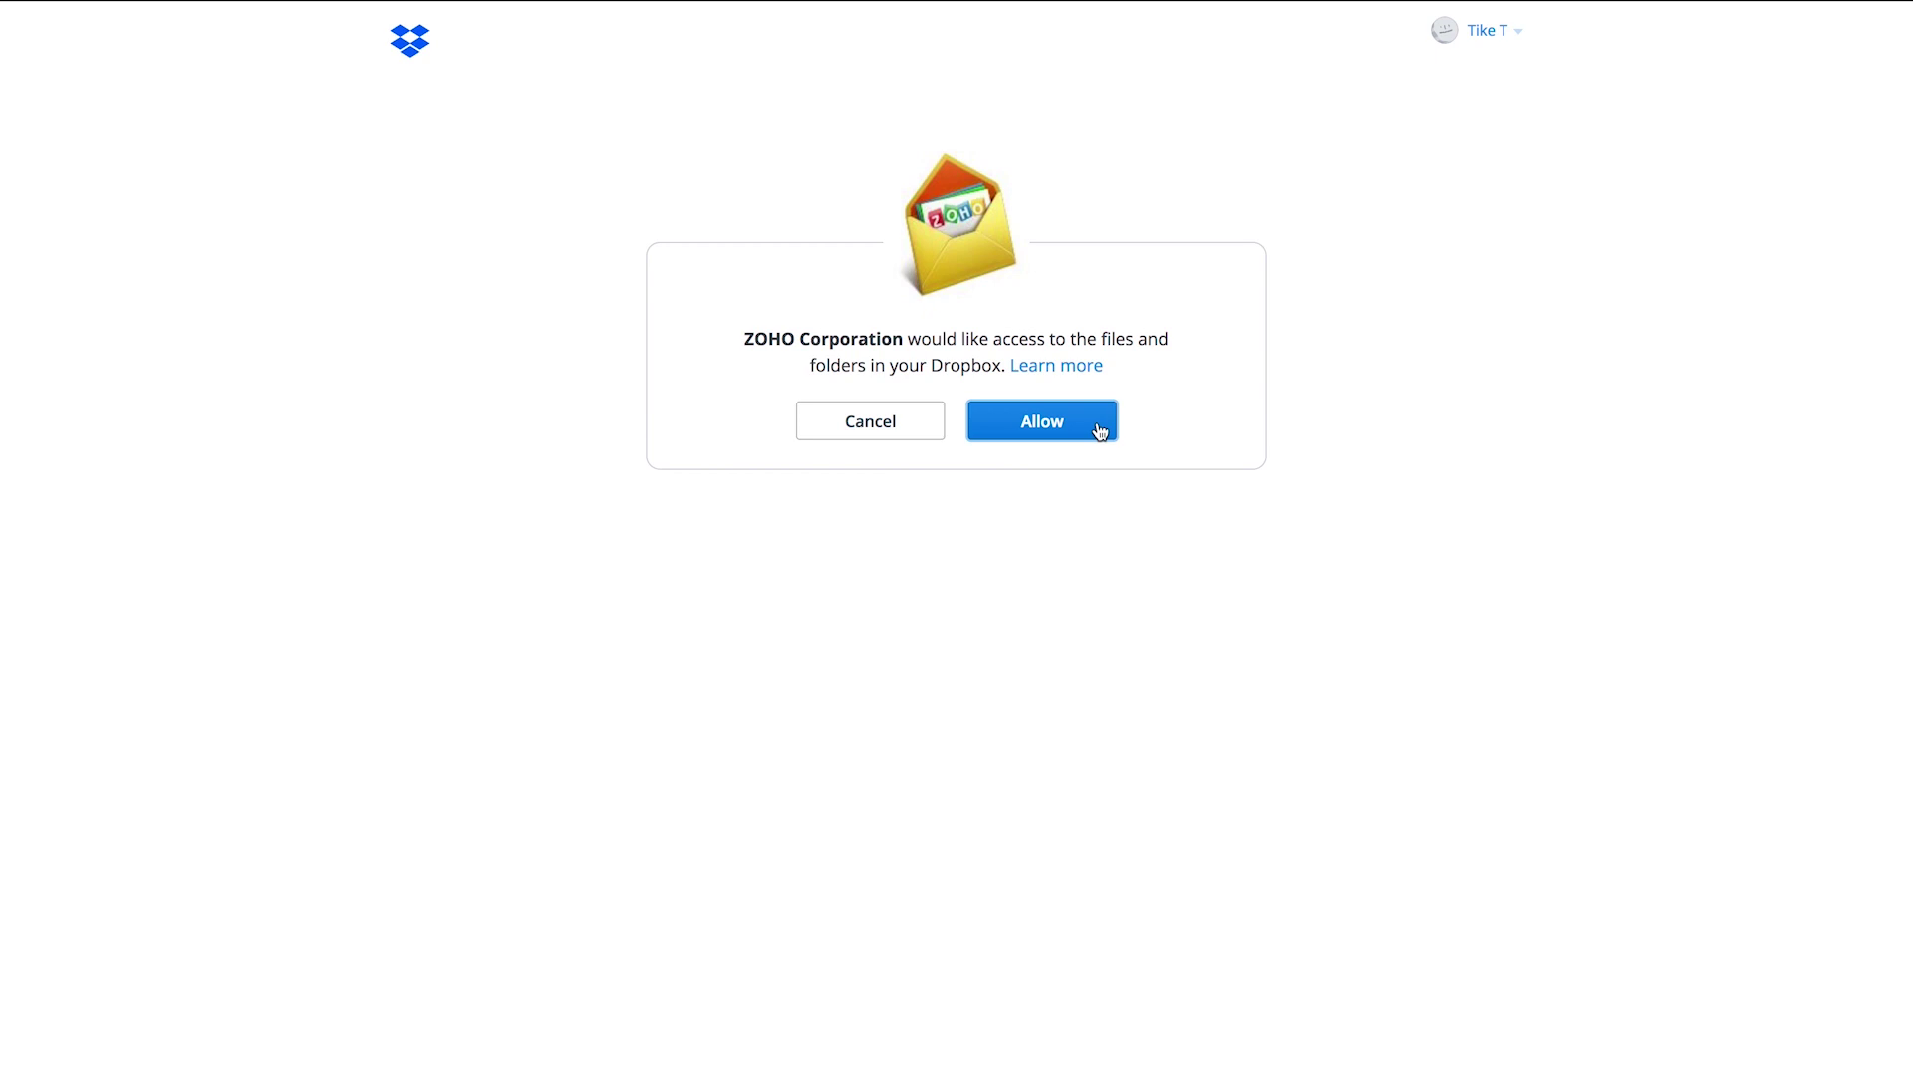
click(1099, 426)
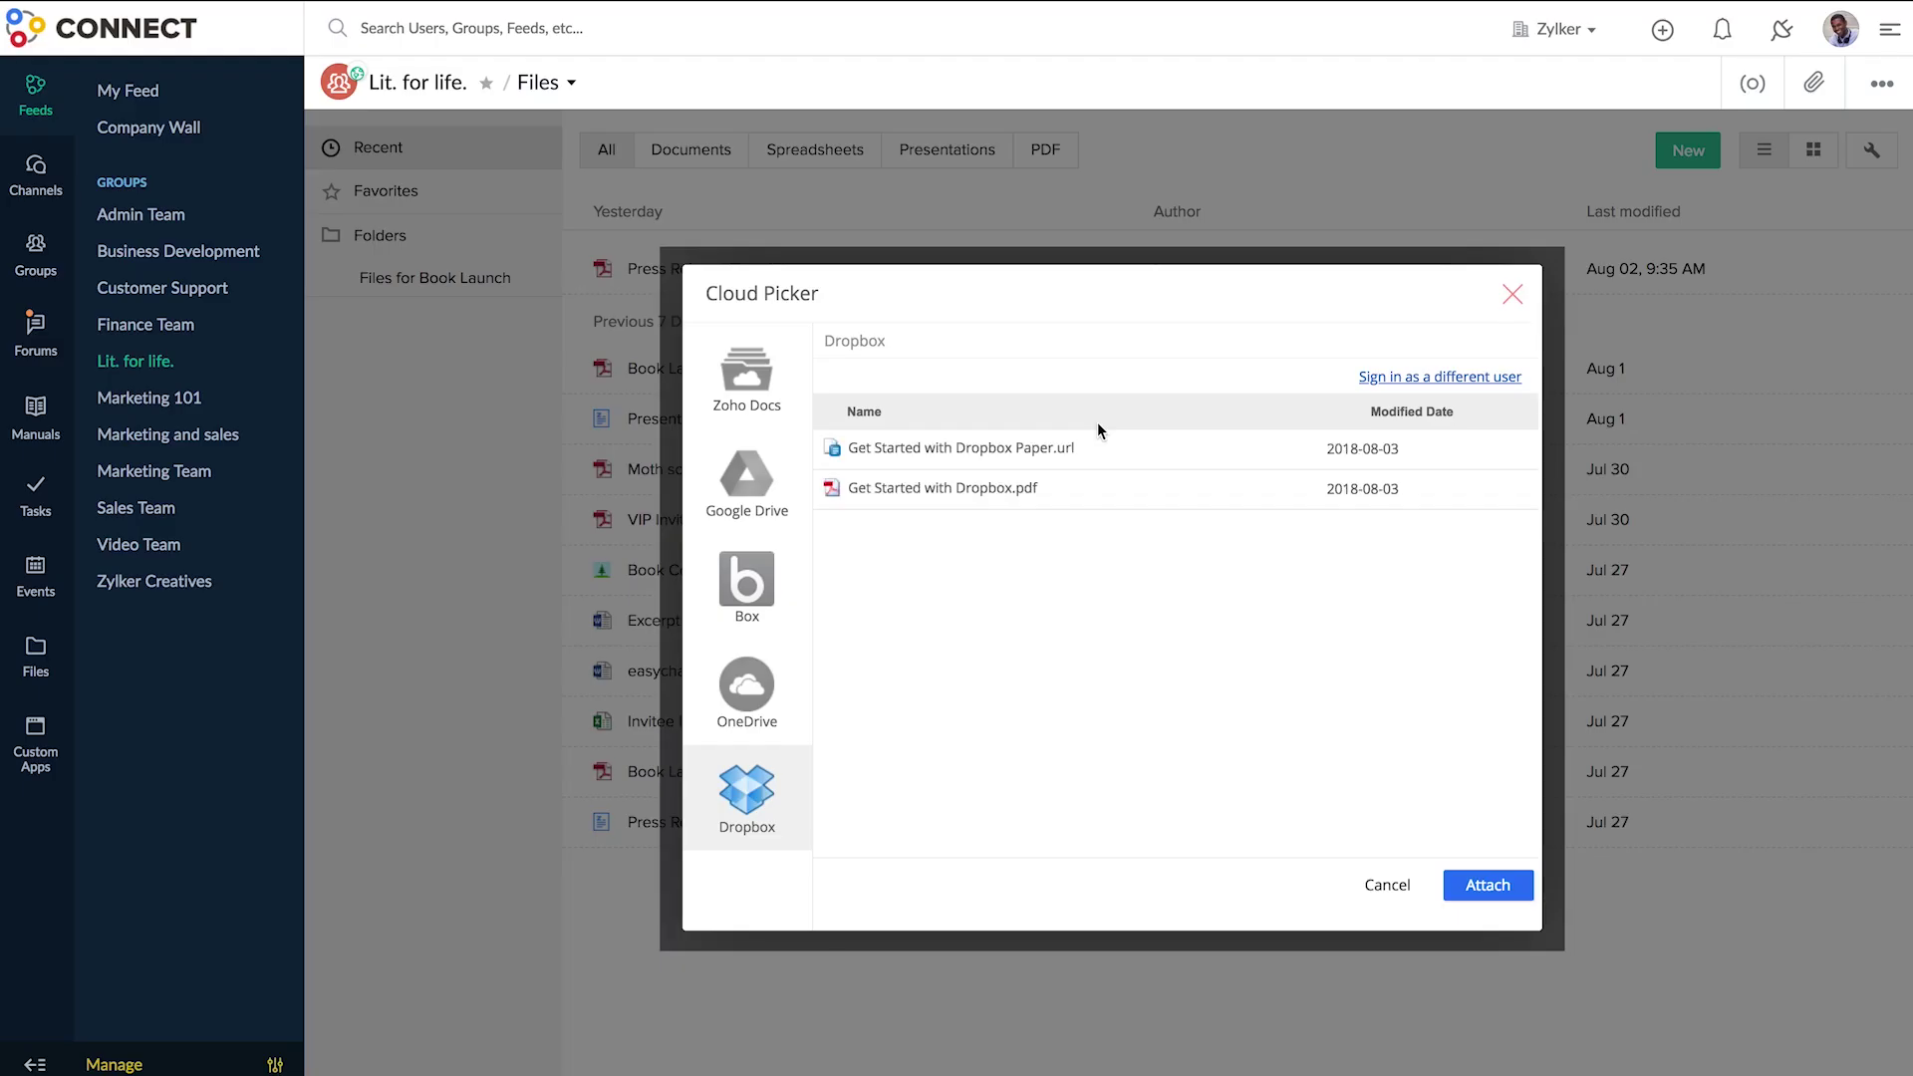
click(1262, 448)
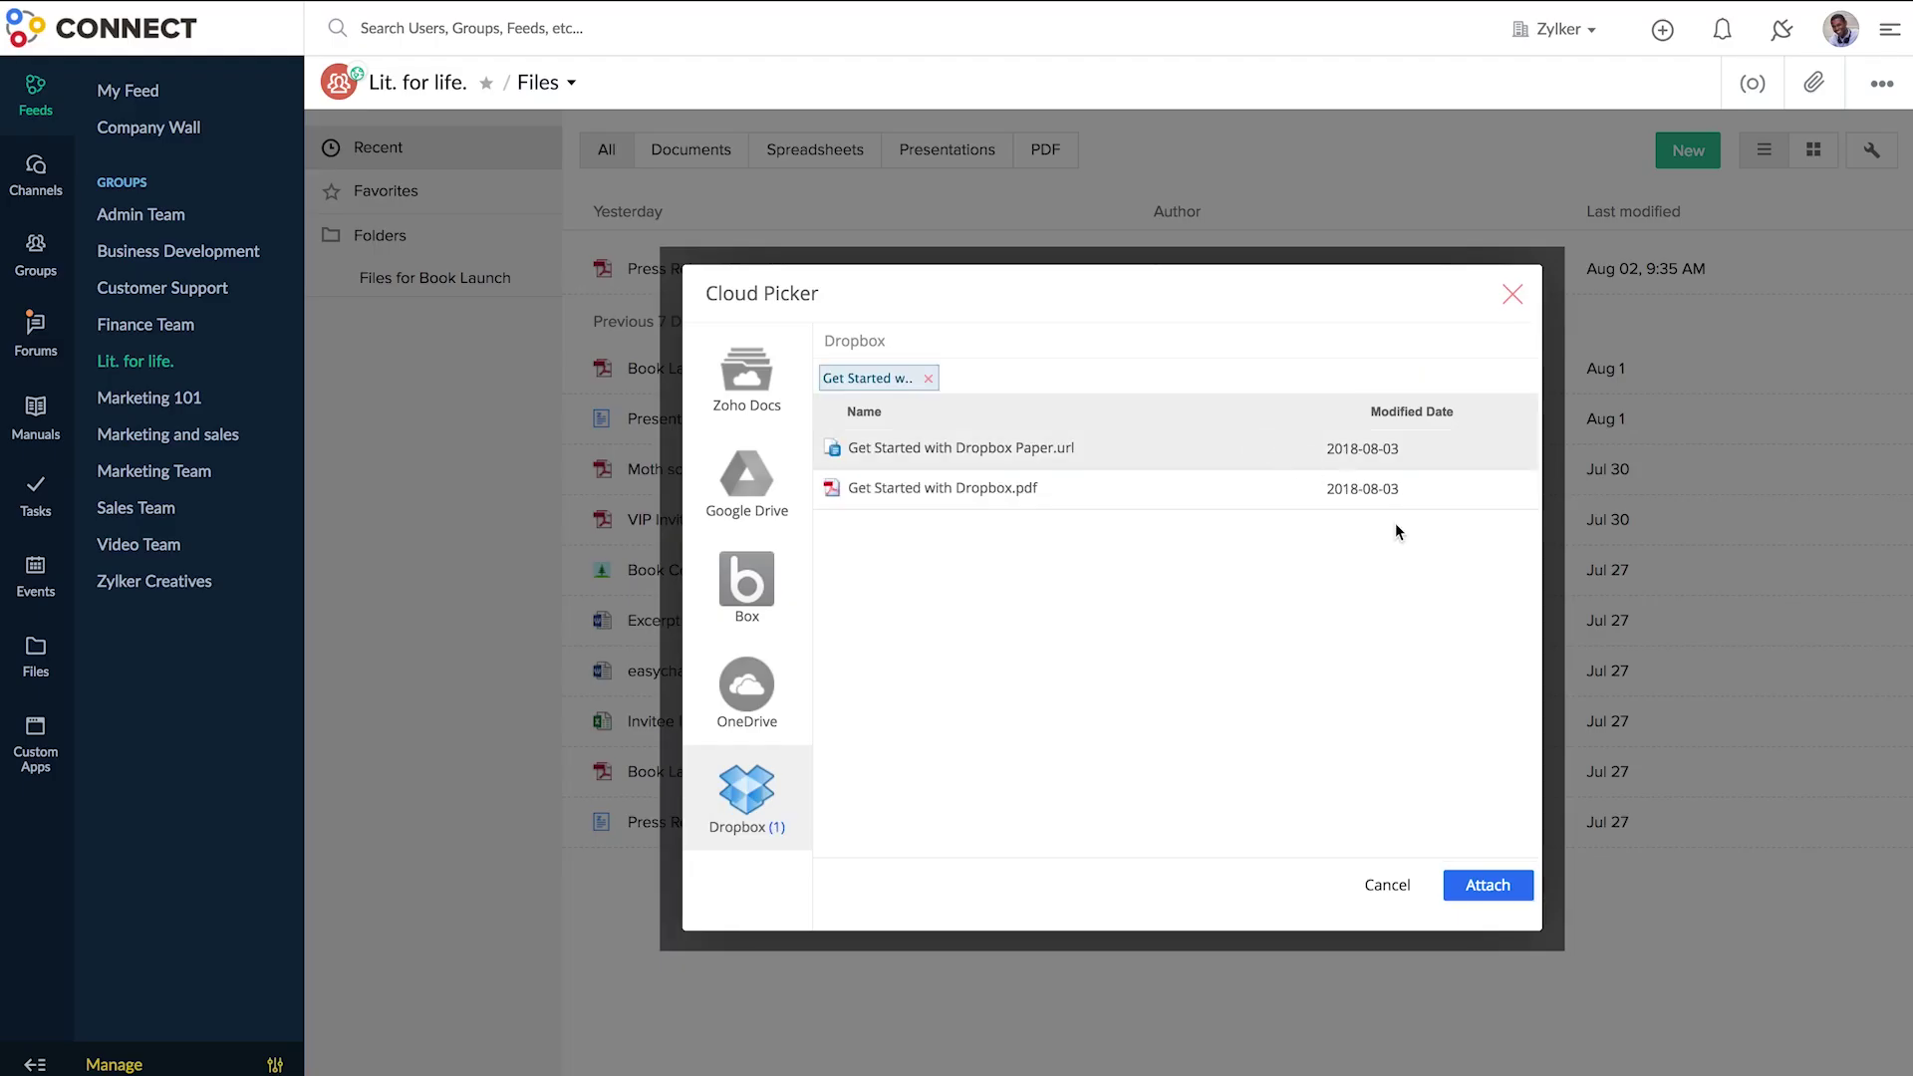
click(1516, 902)
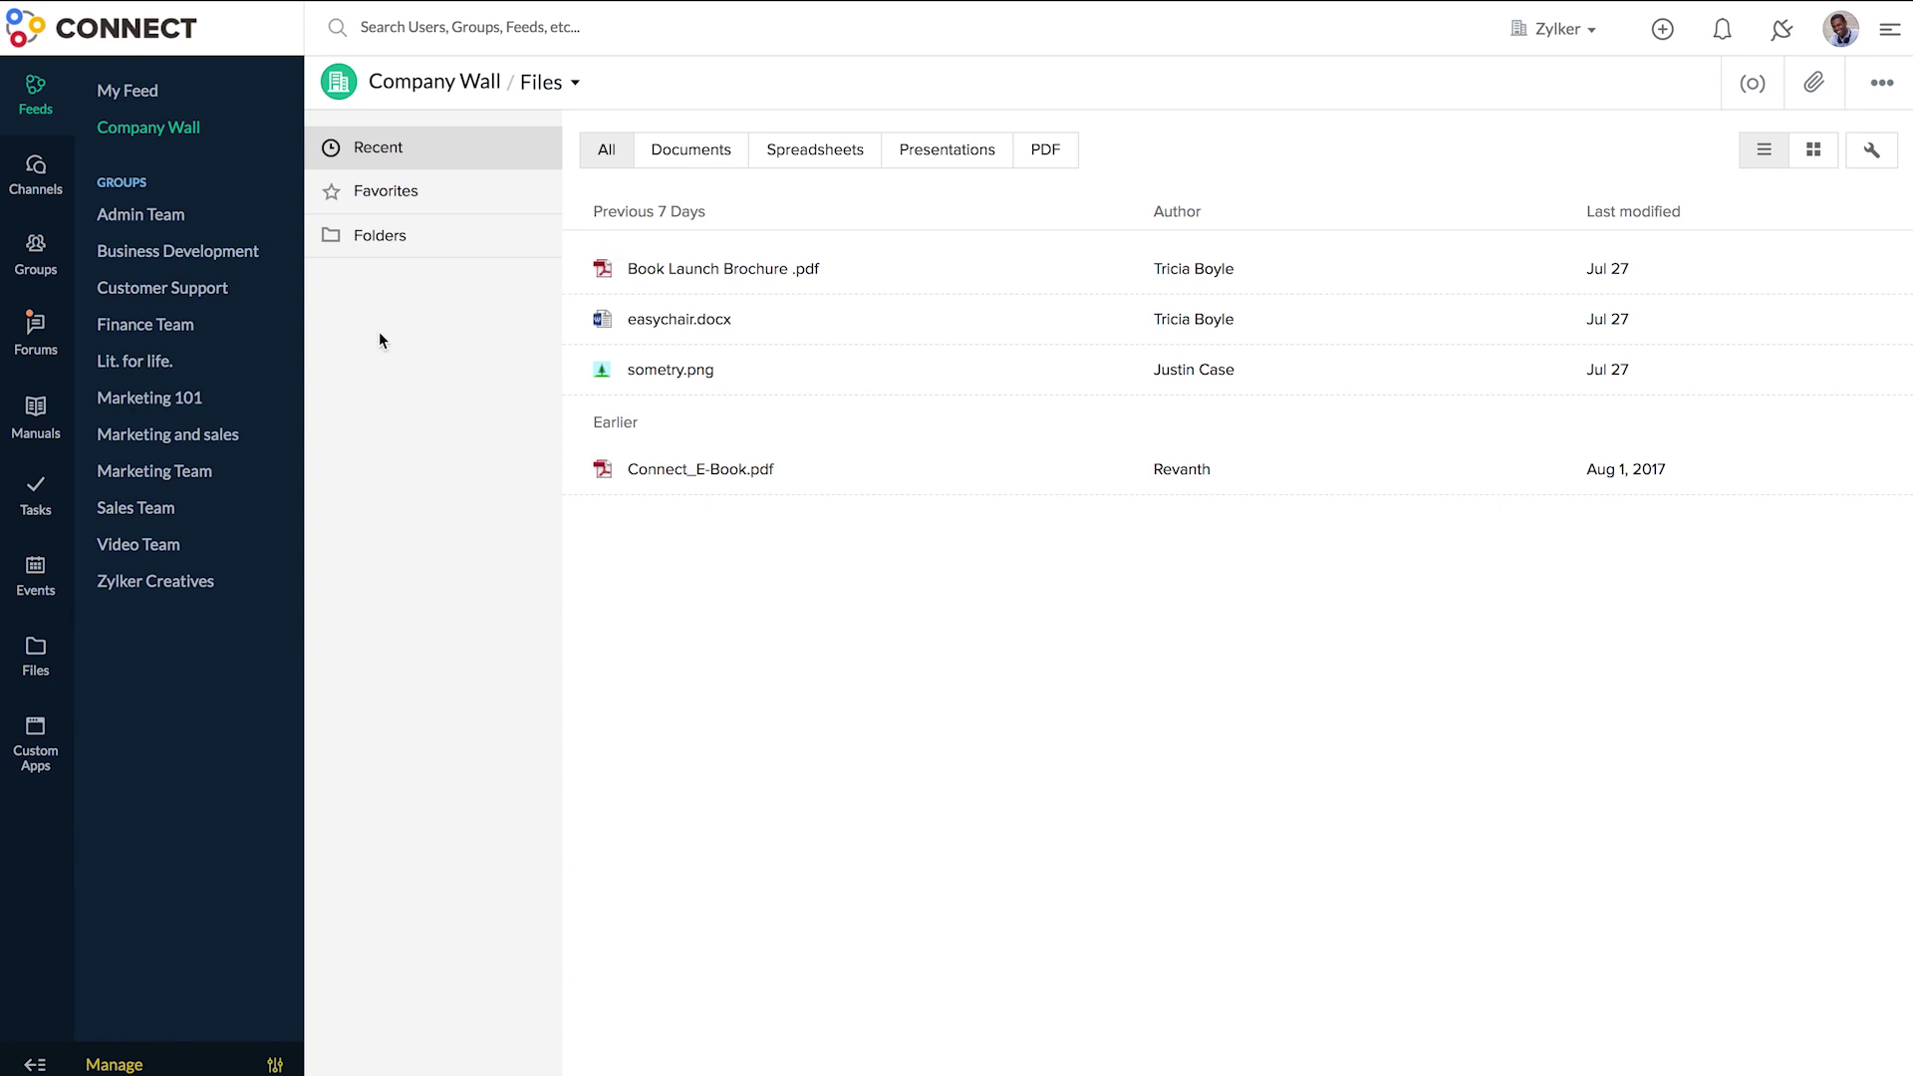
- Create a 'Files for Book Launch' folder in the Lit. for life. group's files
click(208, 368)
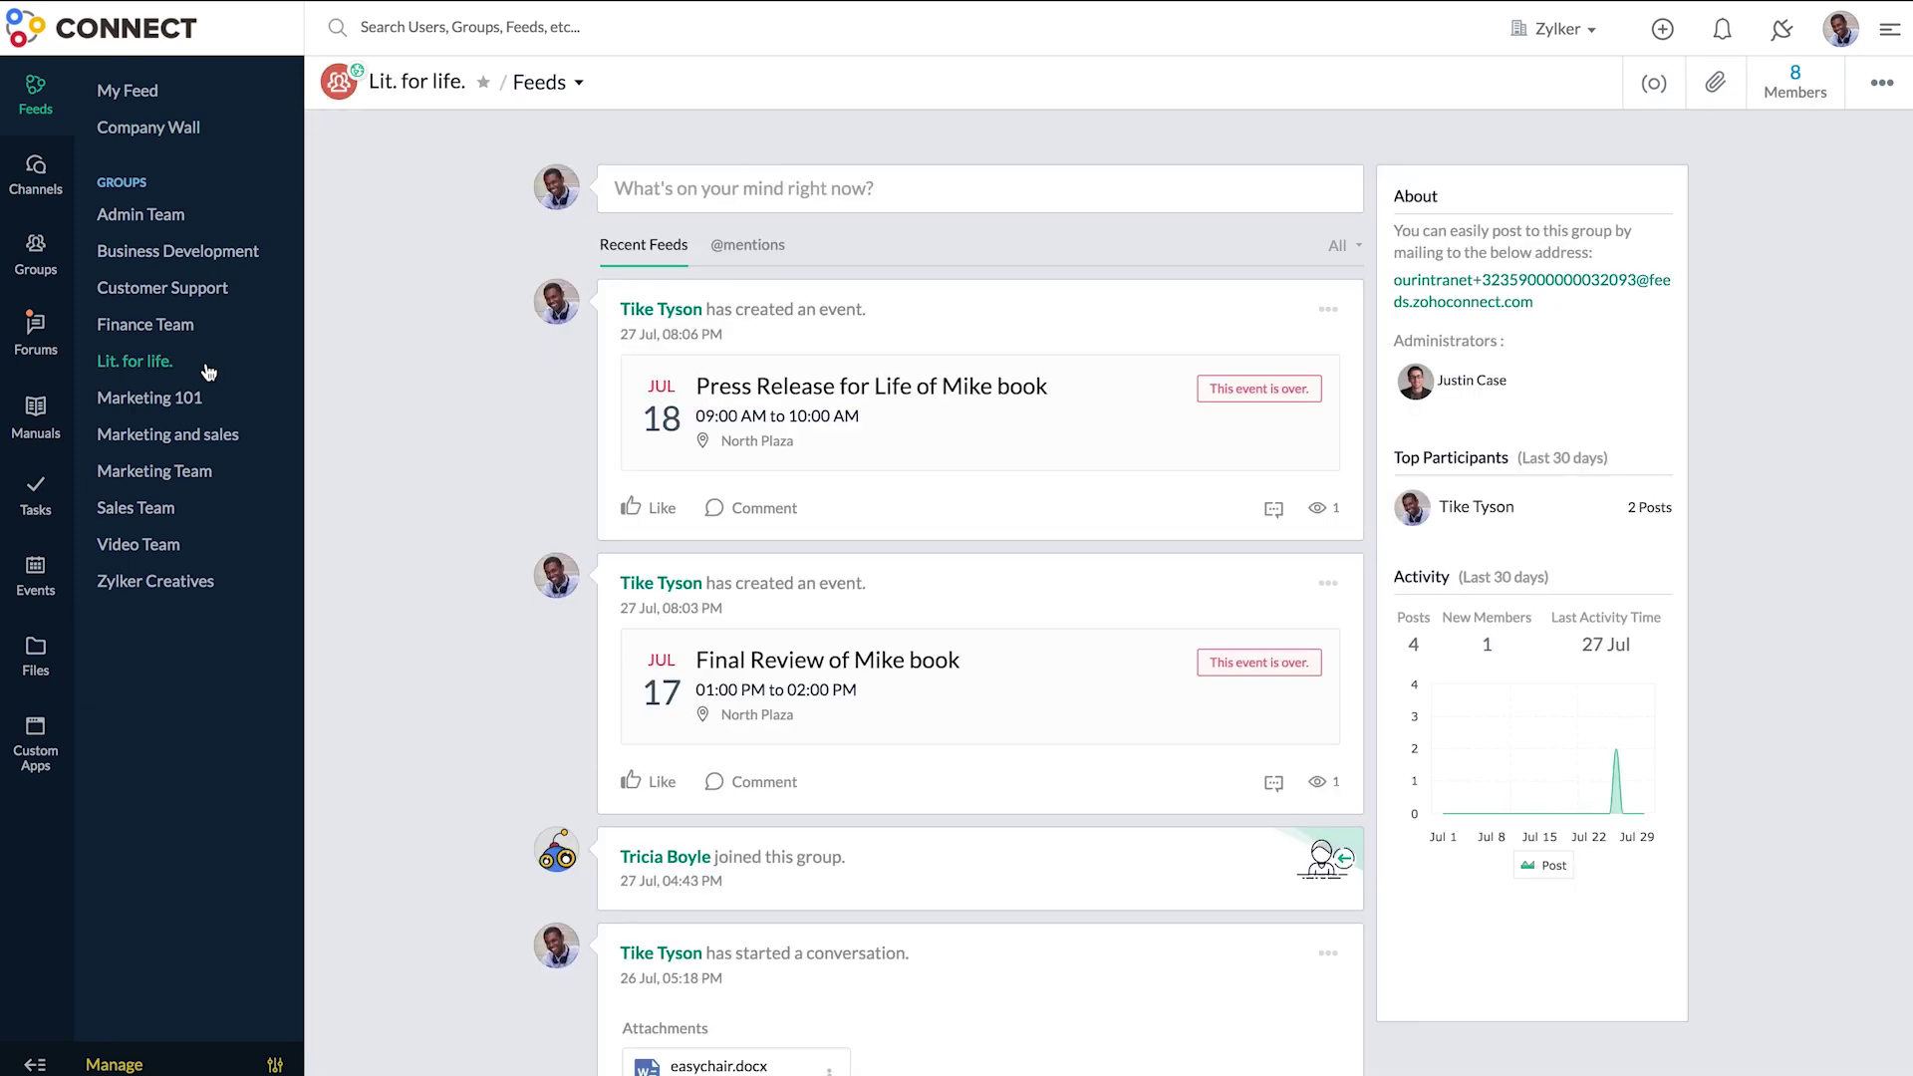
click(585, 88)
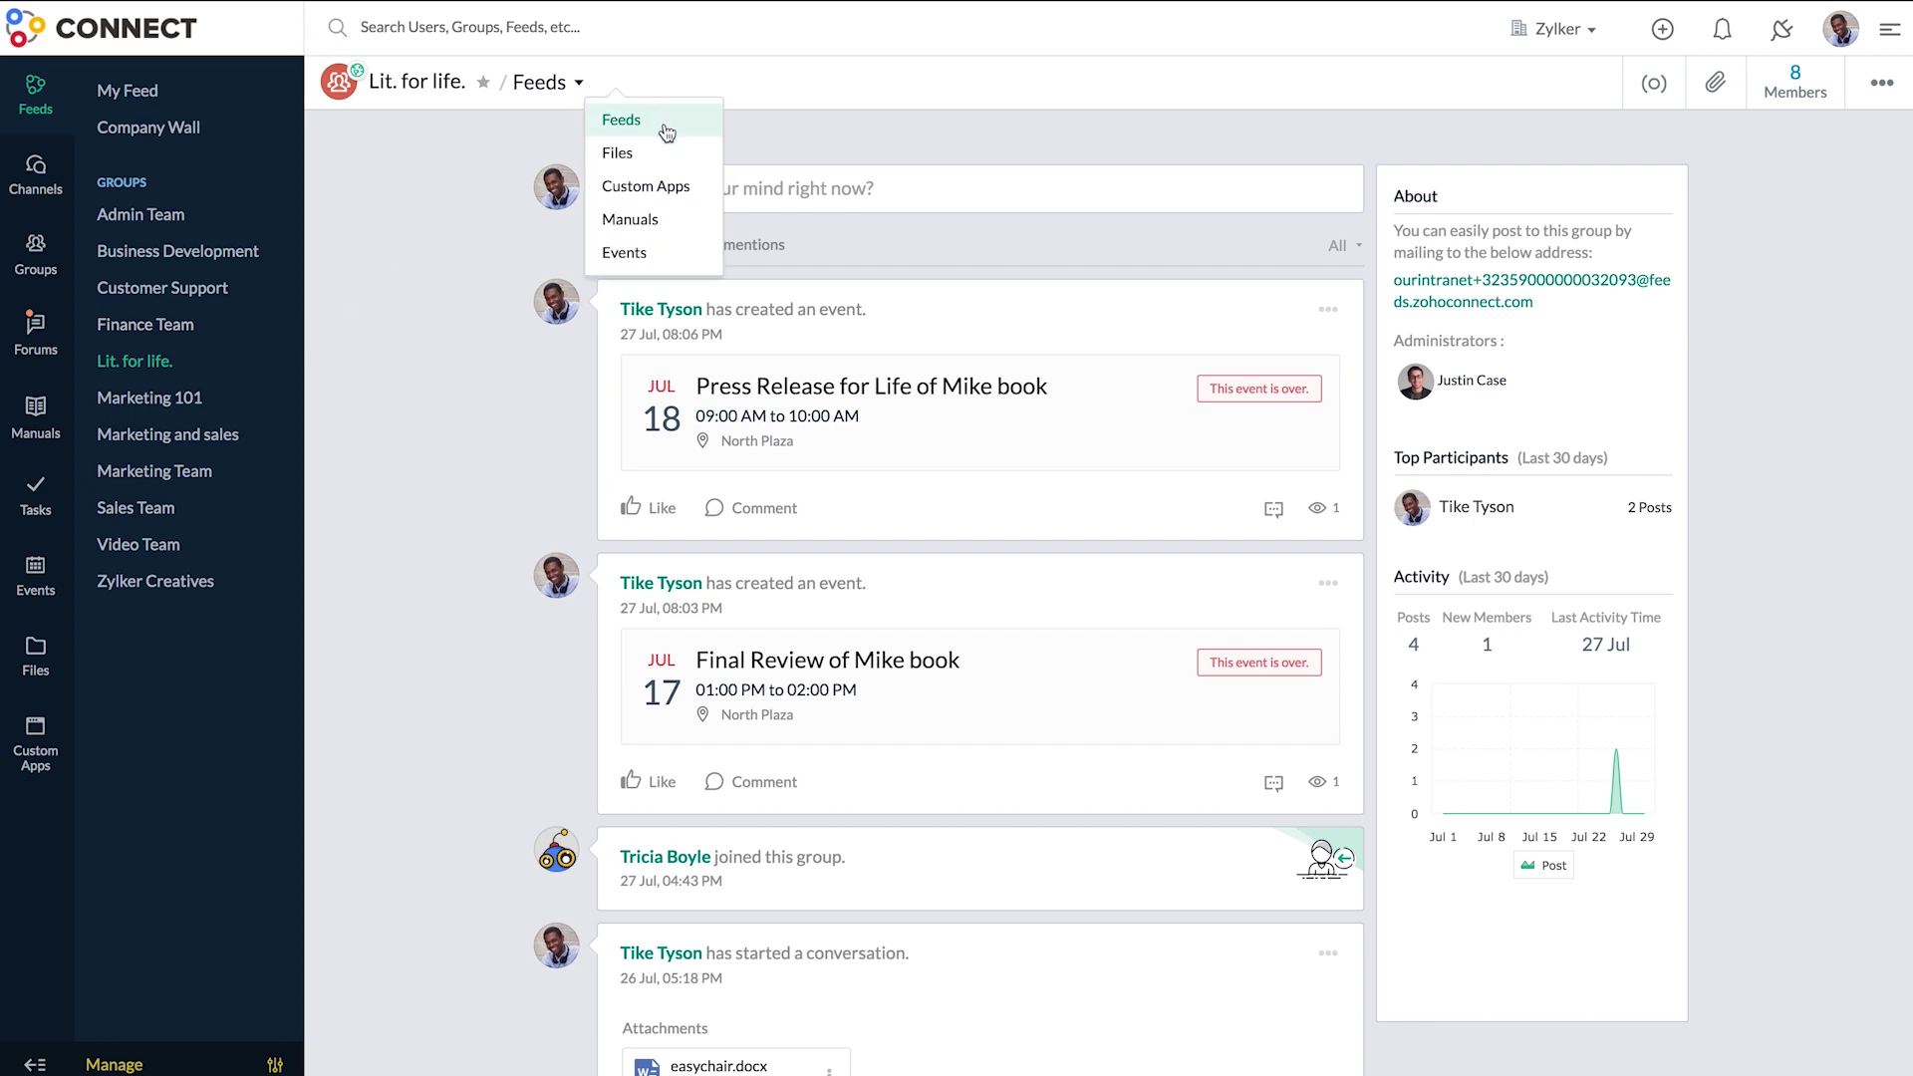
click(687, 162)
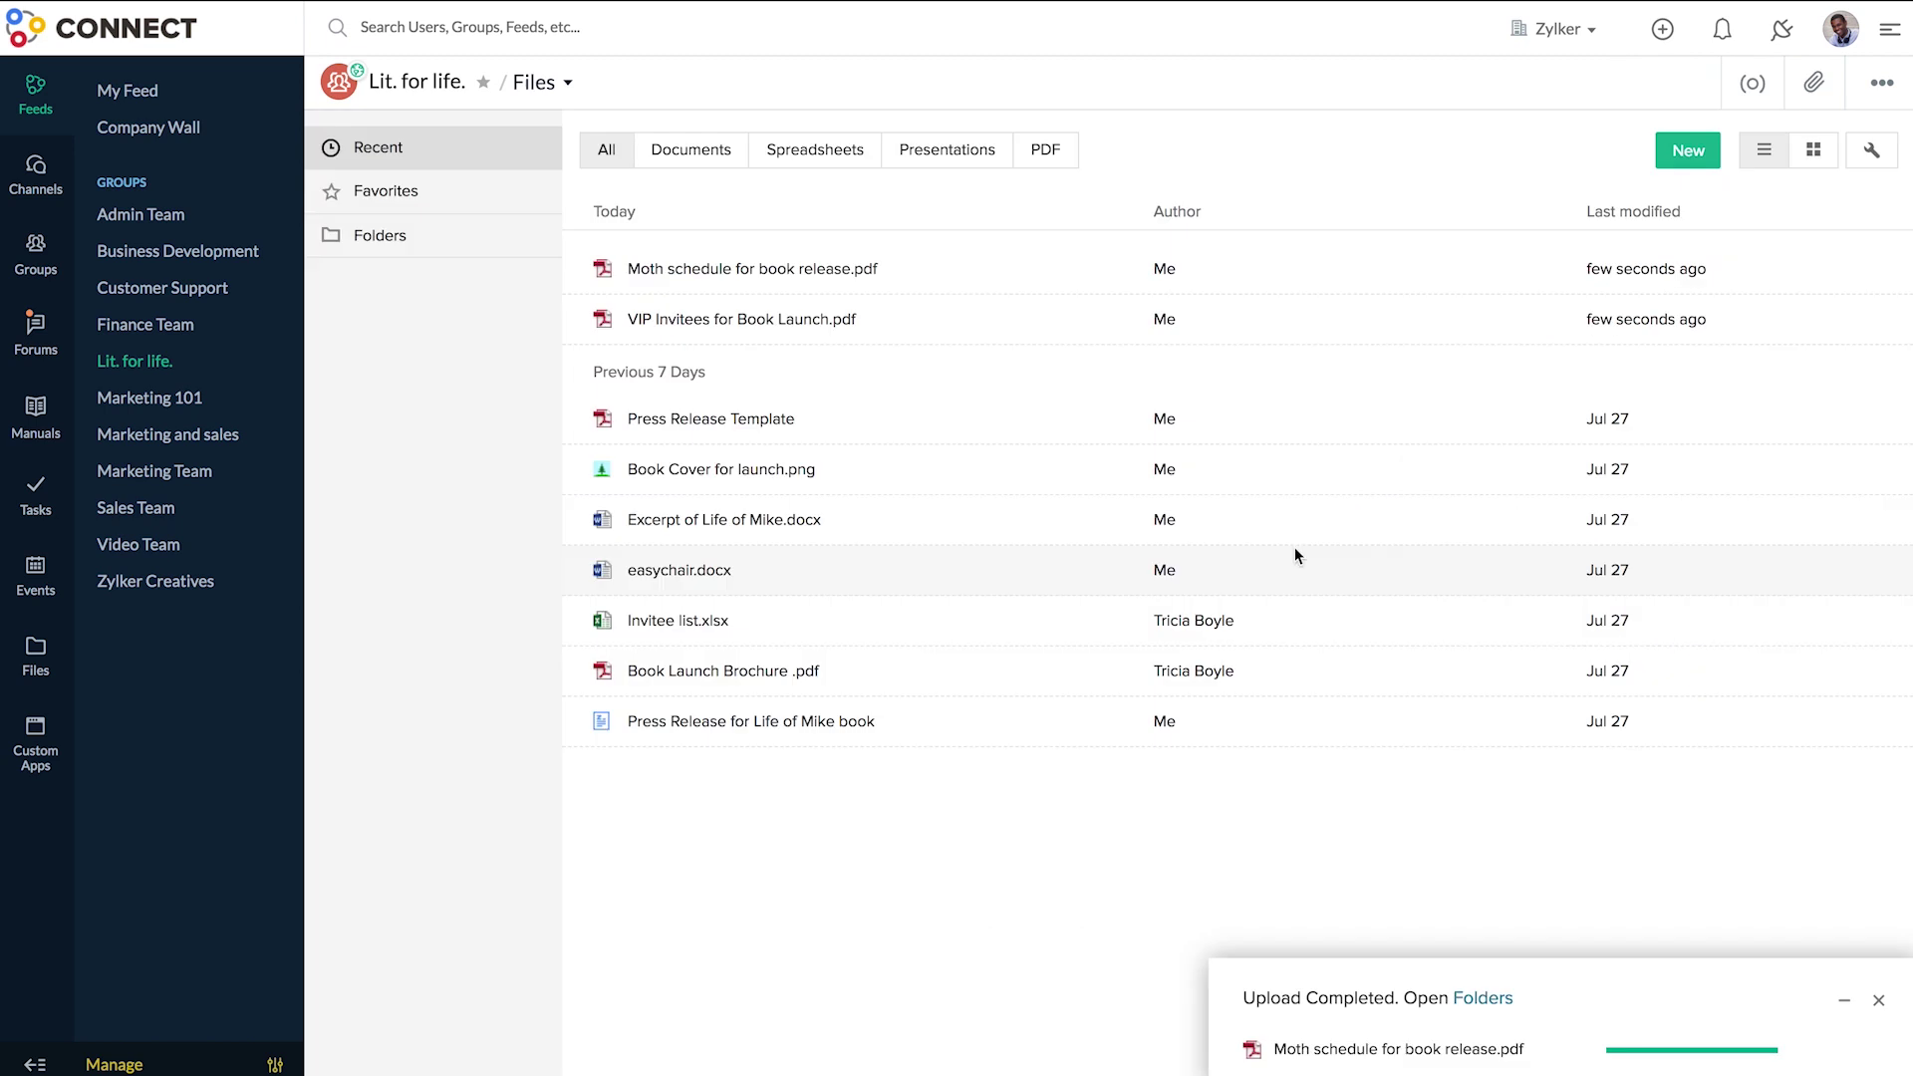
click(1692, 167)
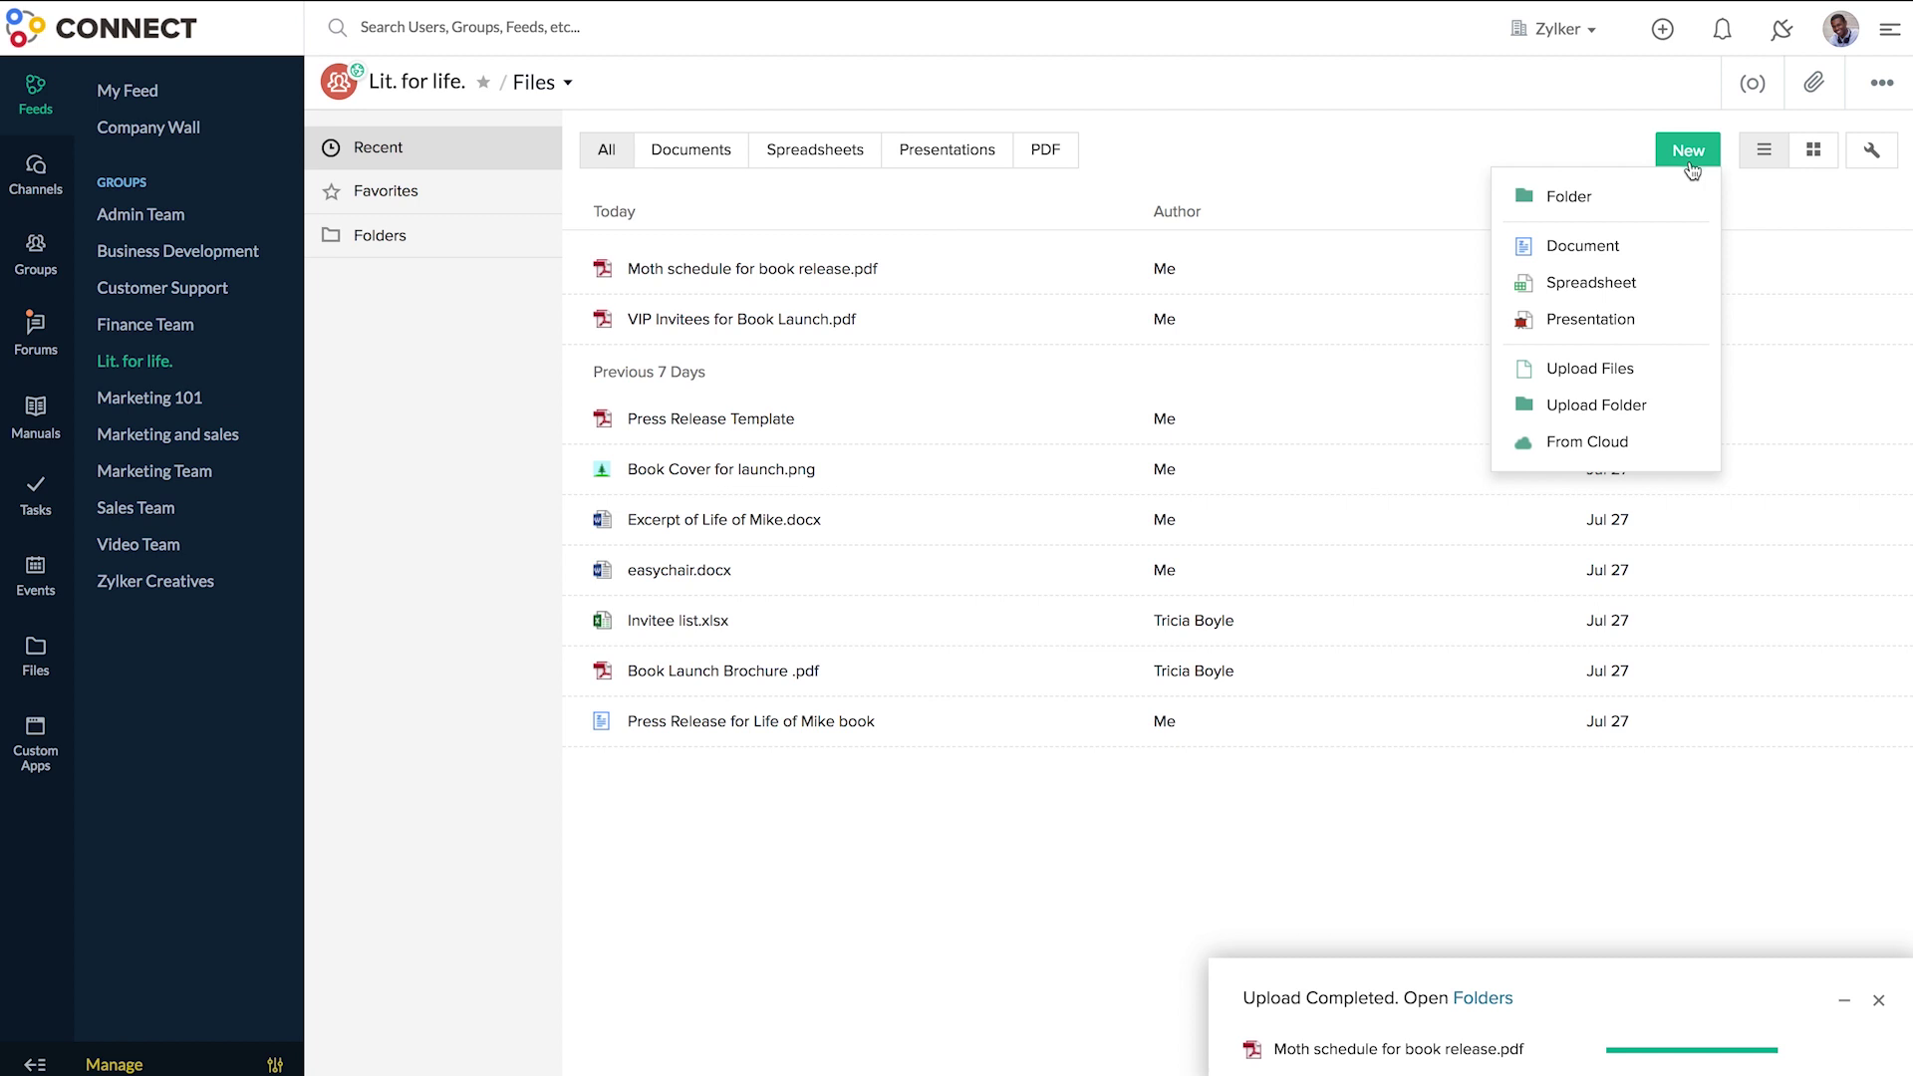
click(1654, 199)
text(Files for Bool Launch)
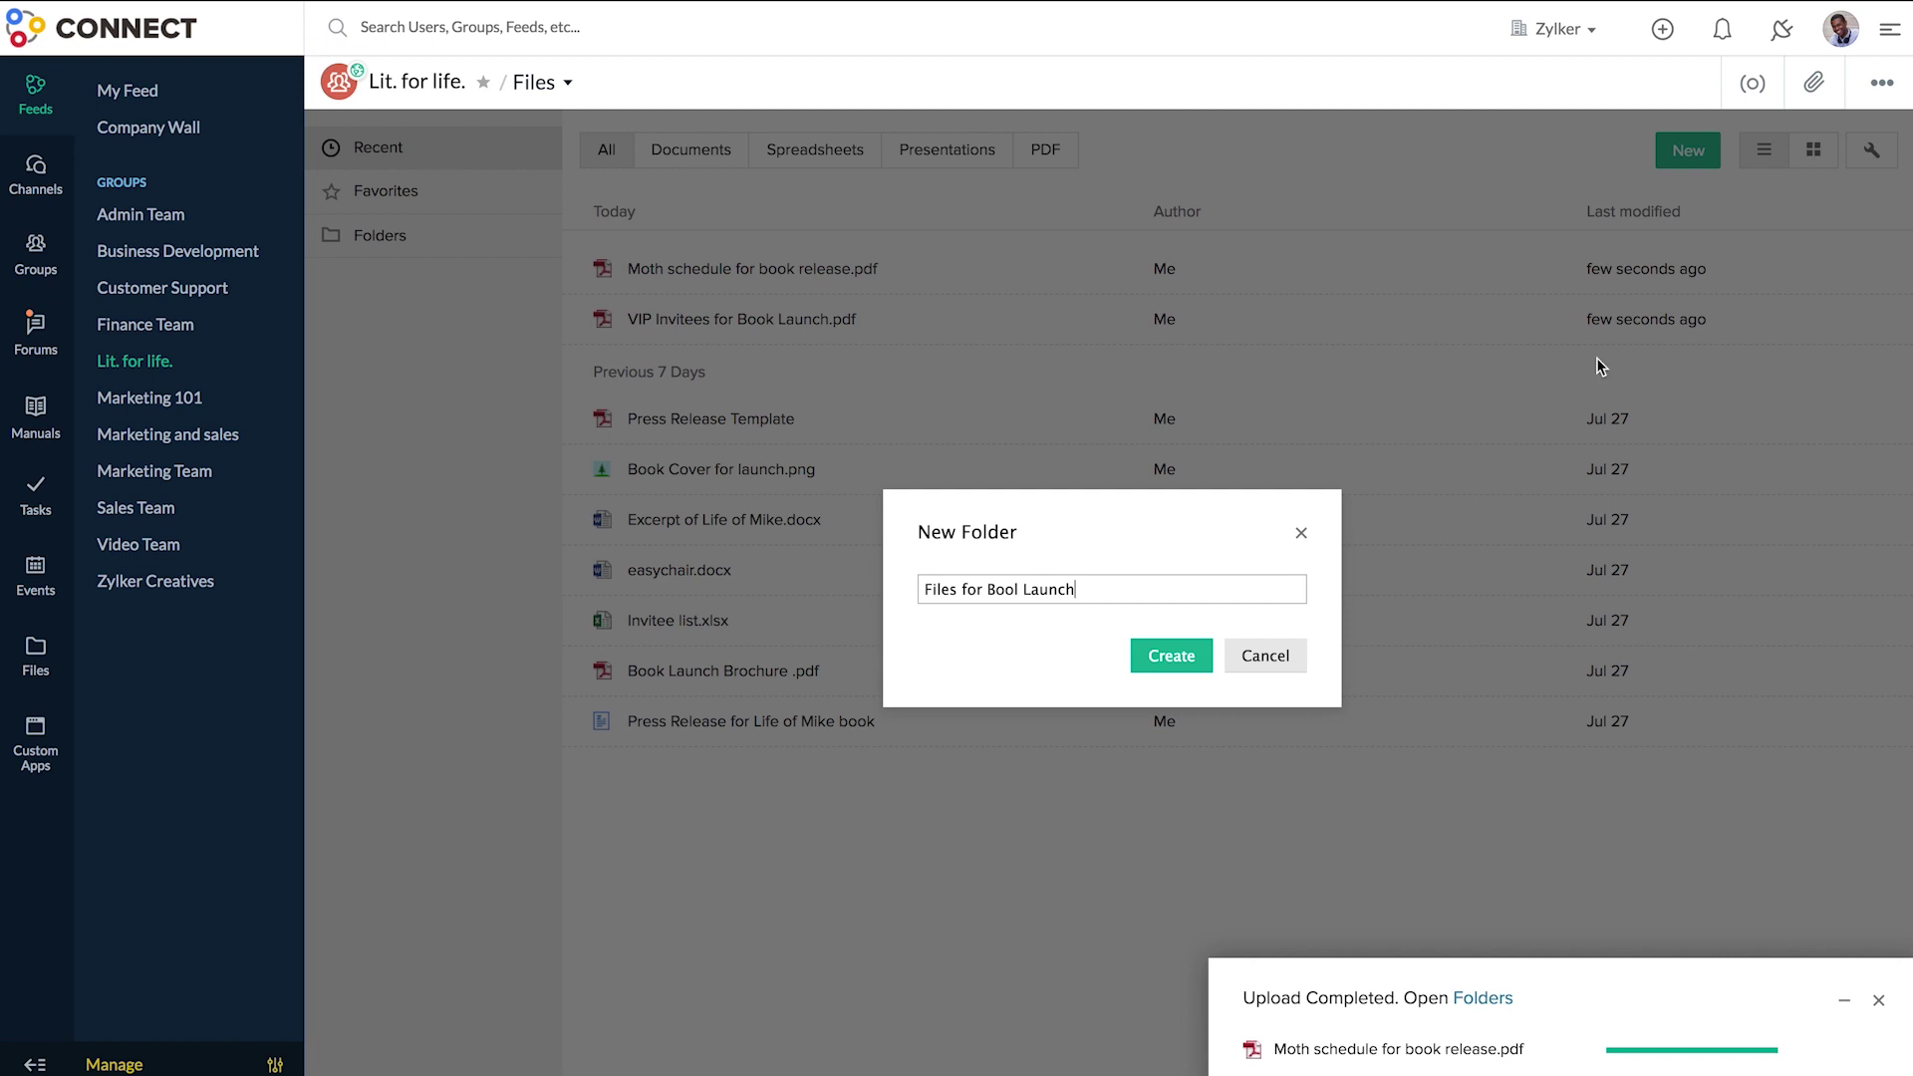
click(1200, 659)
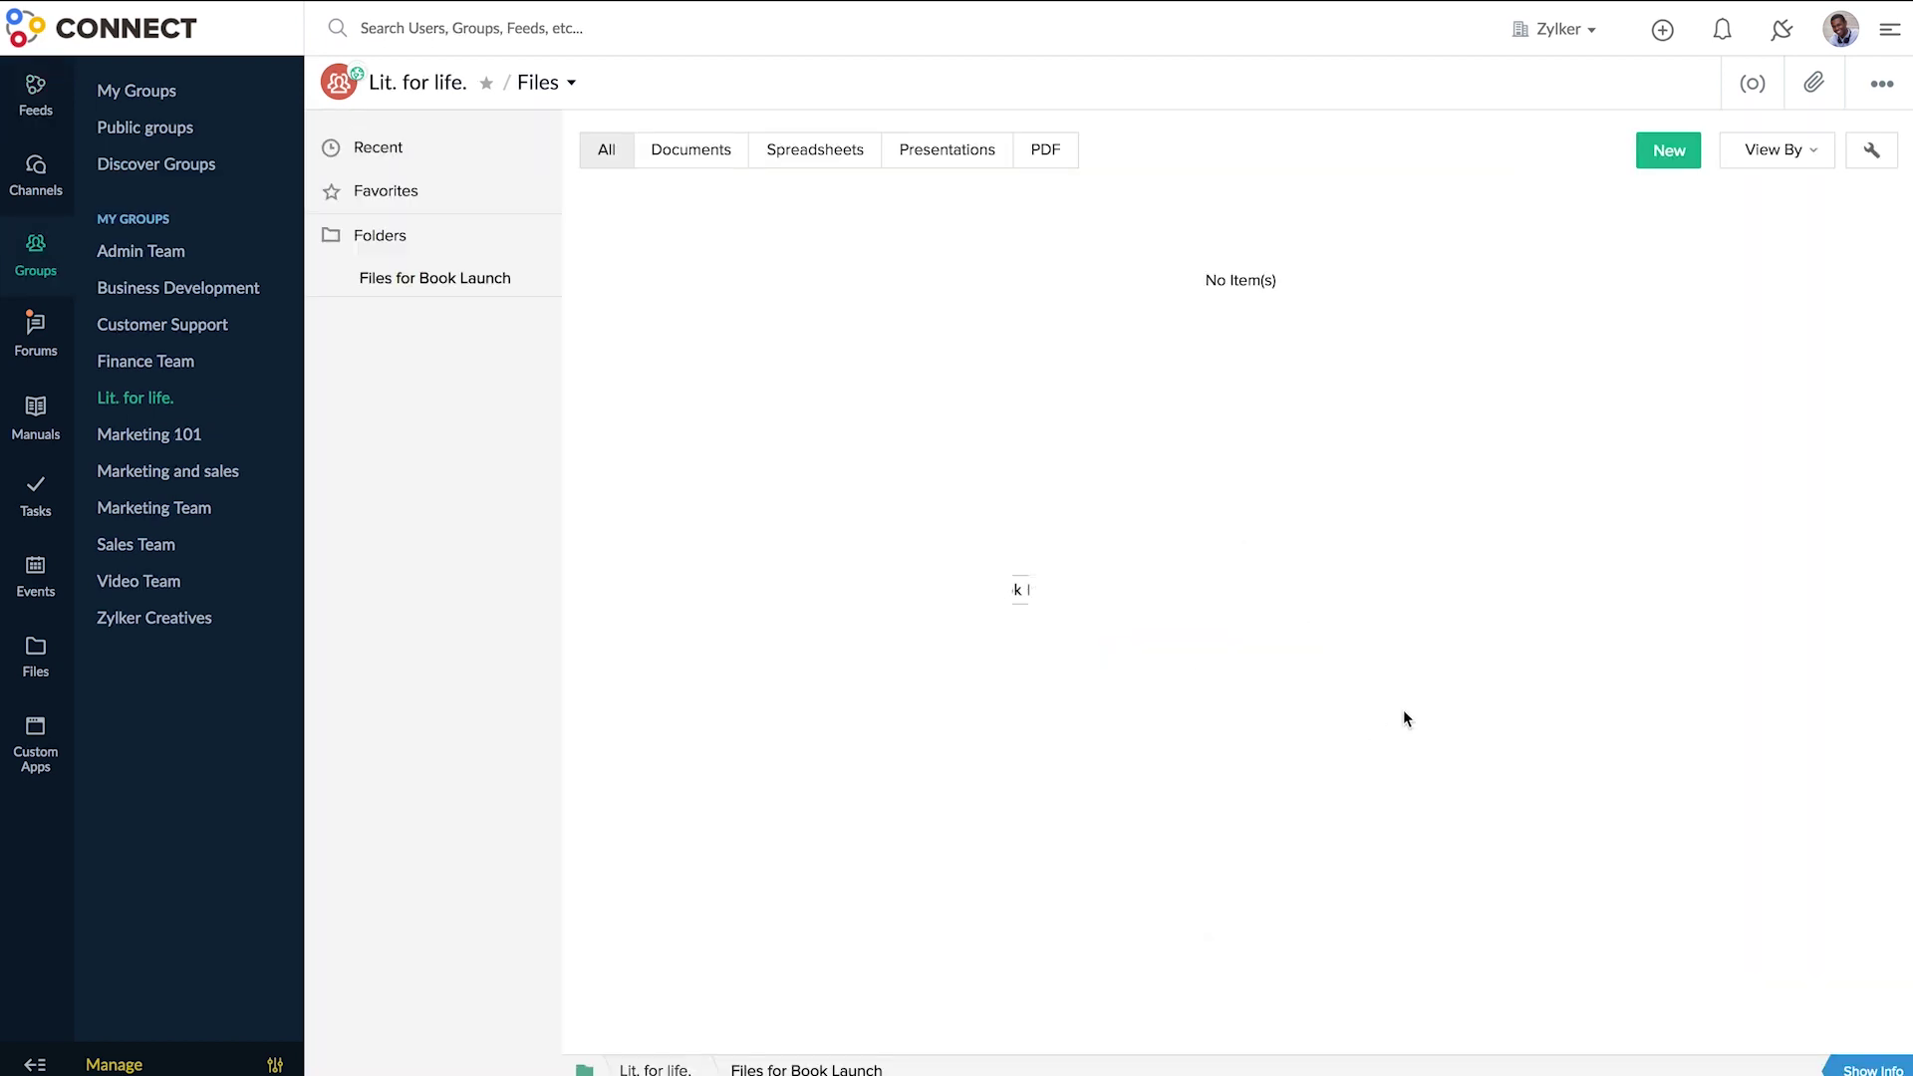
- Upload Book Launch Brochure .pdf into the new folder and show its details
click(1669, 149)
click(1679, 378)
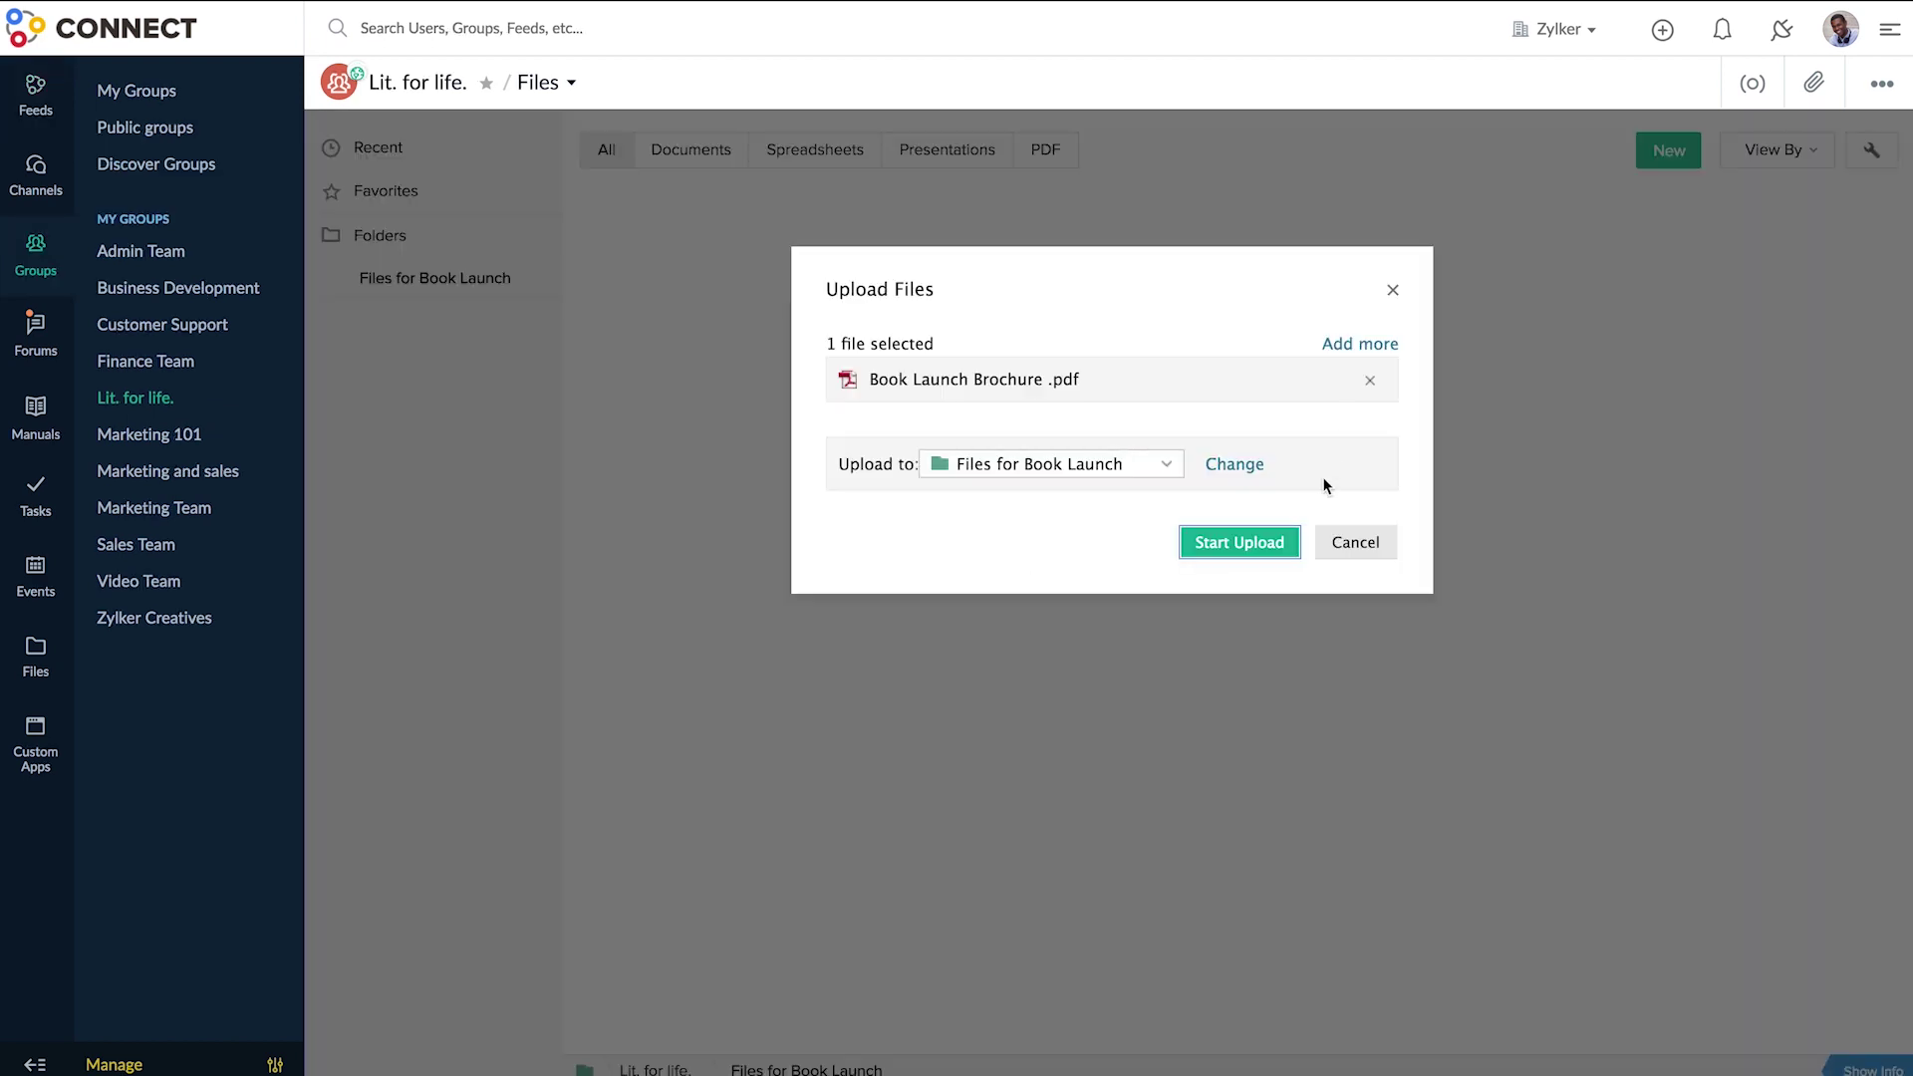
click(1285, 544)
click(1867, 1069)
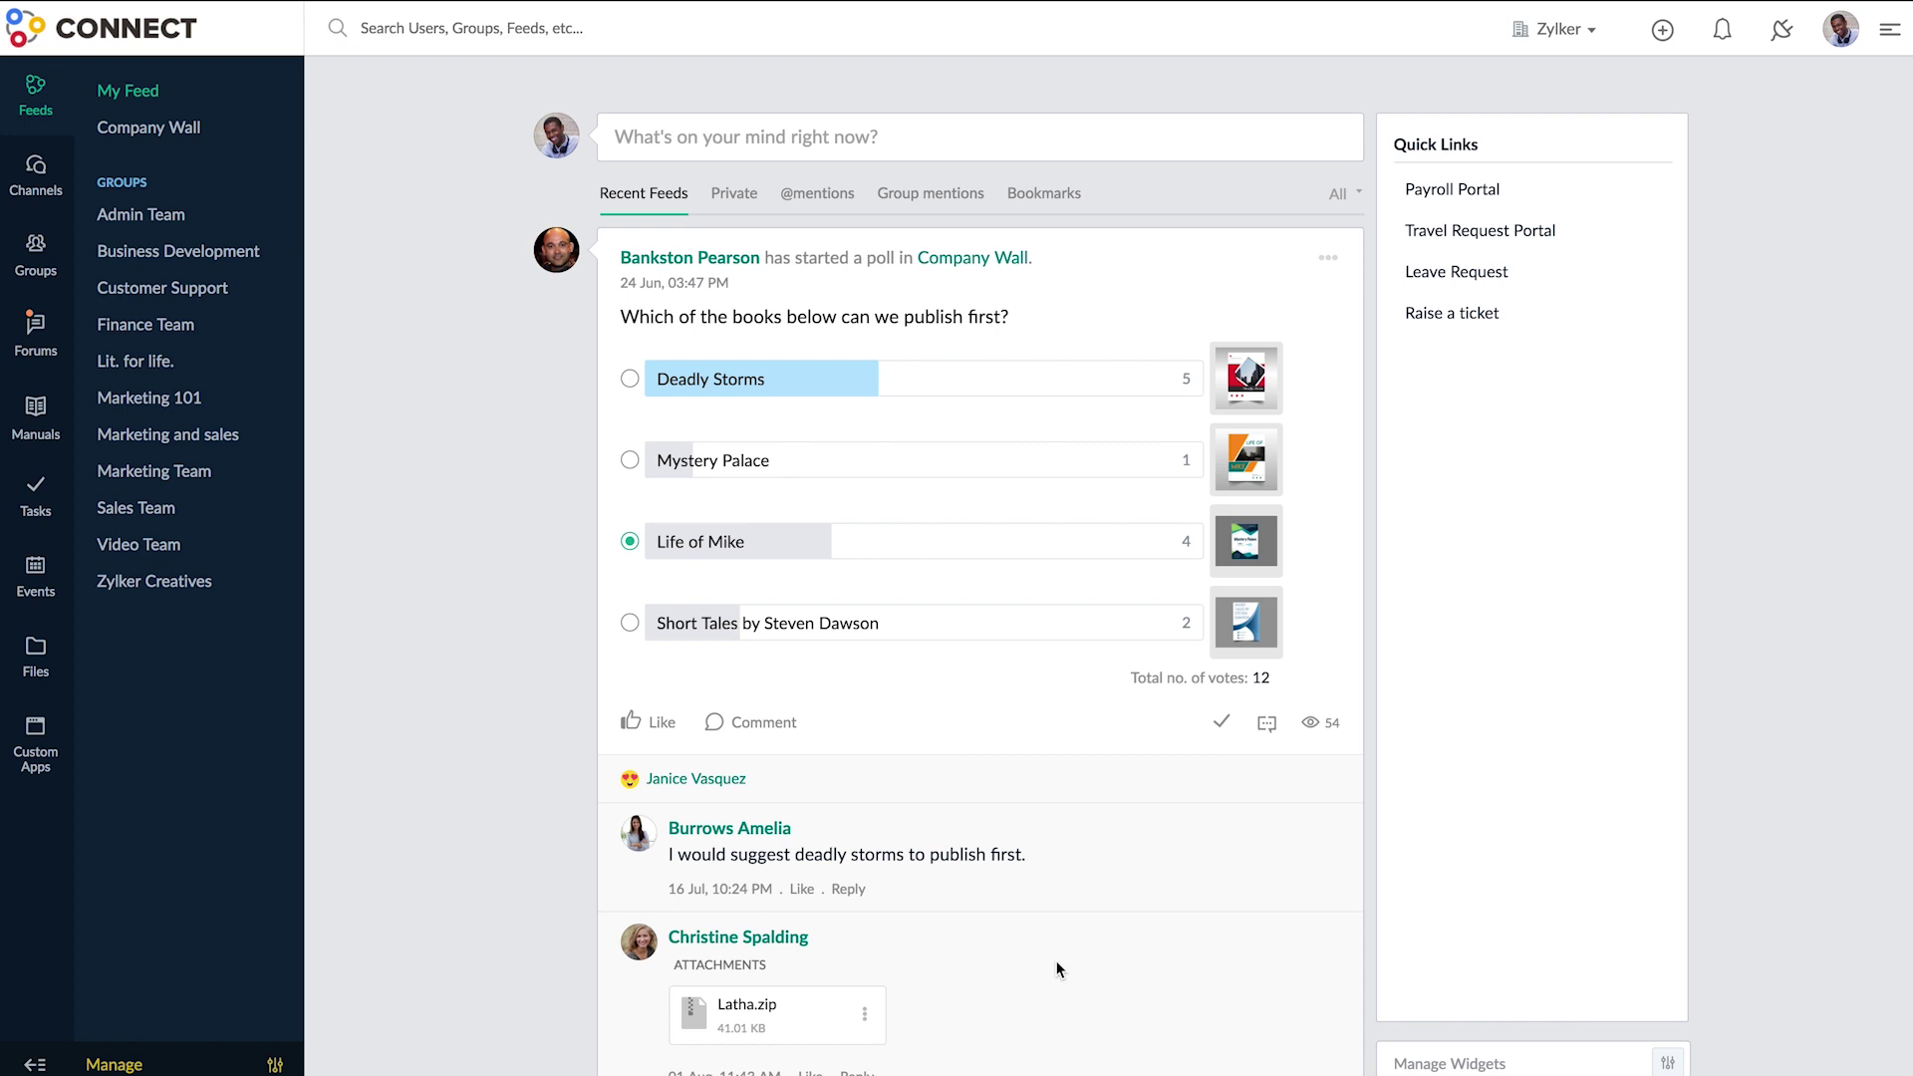
- Go through My Groups to Lit. for life.'s Files and select Press Release Template
click(56, 655)
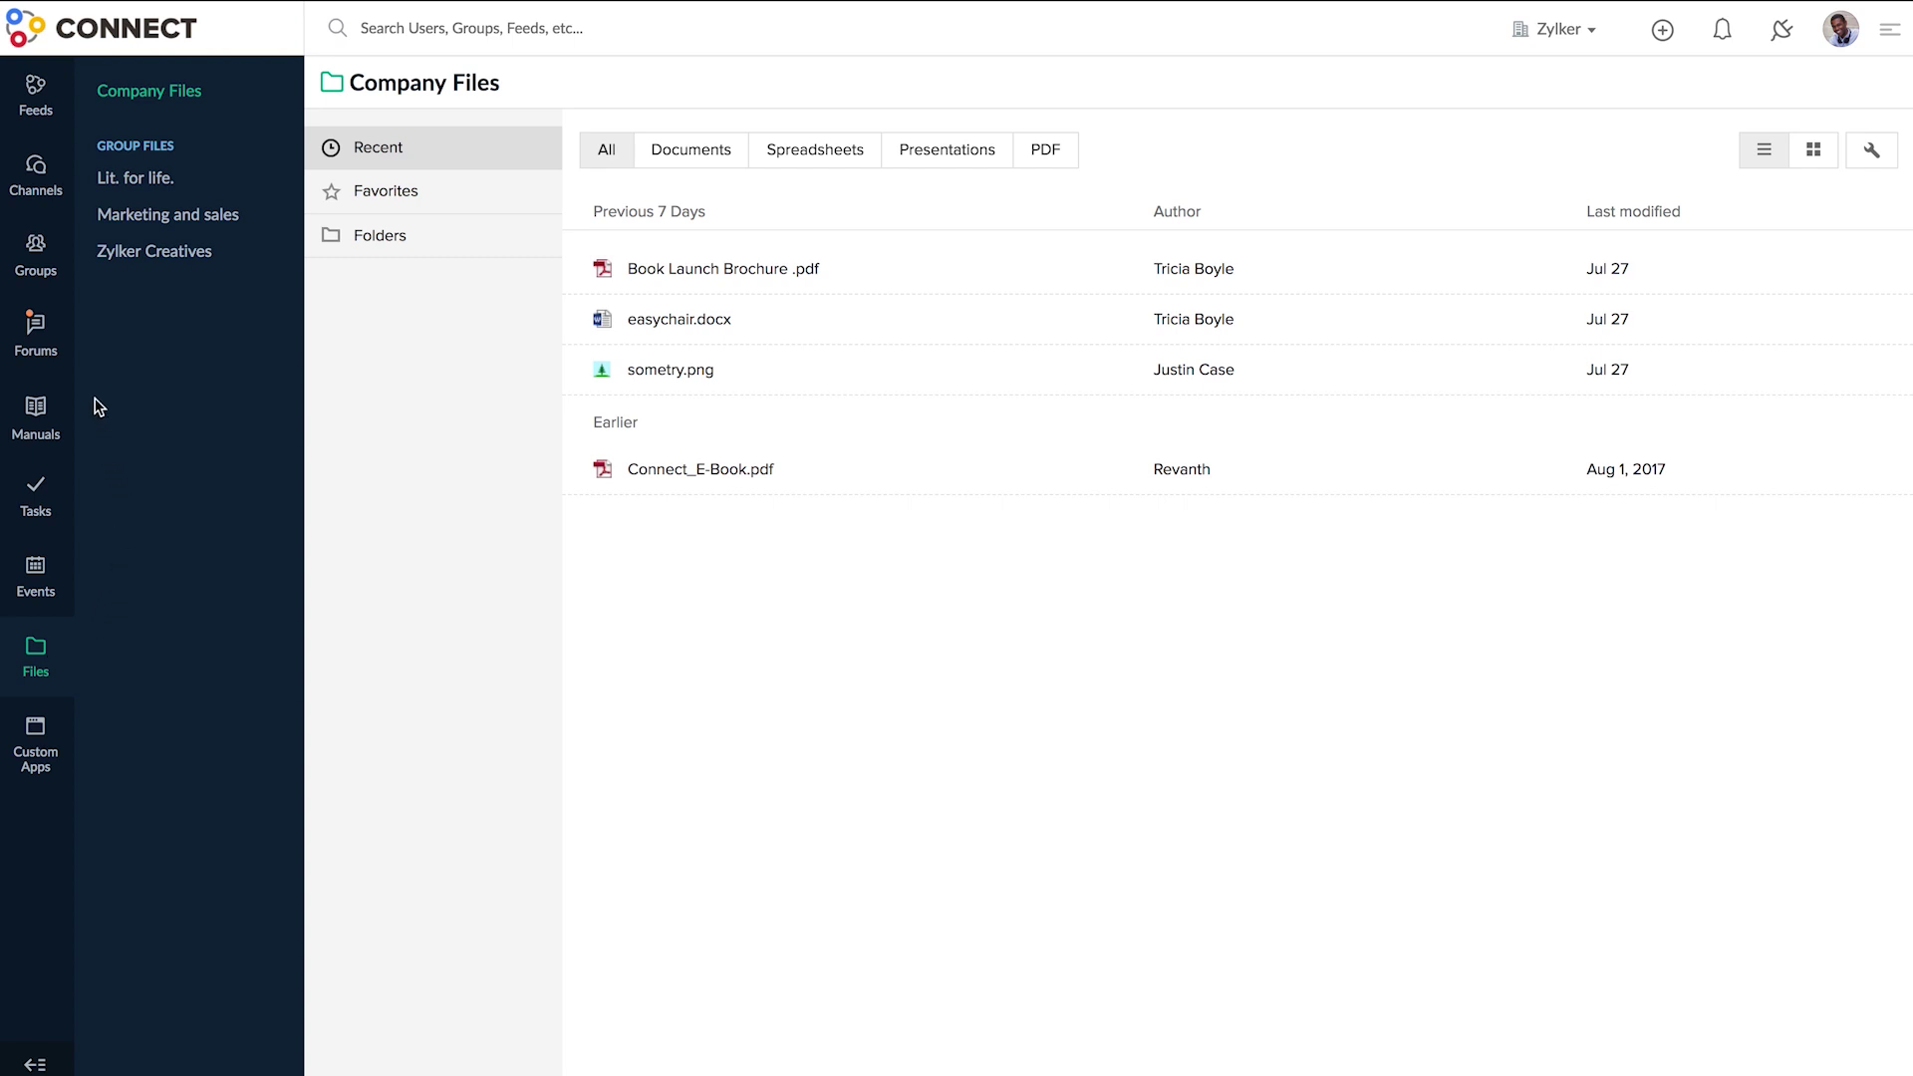
click(70, 267)
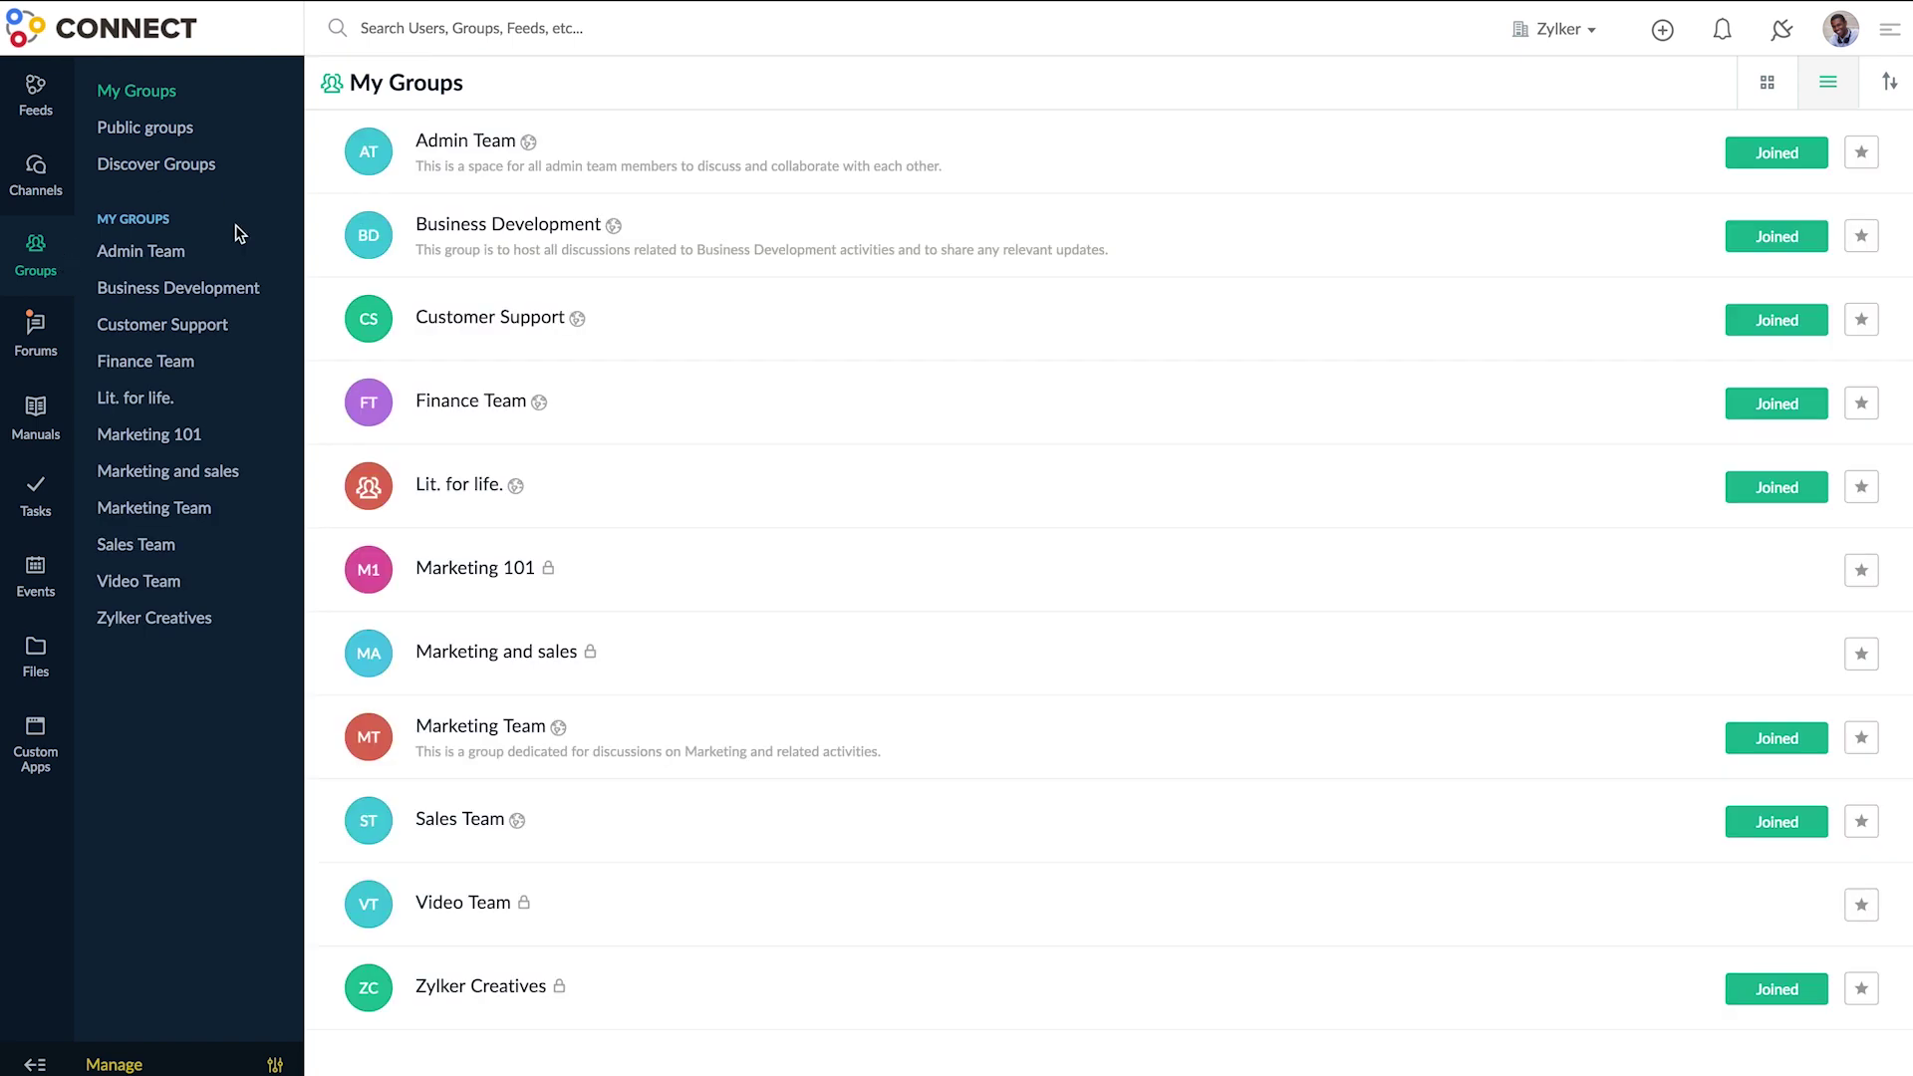
click(194, 403)
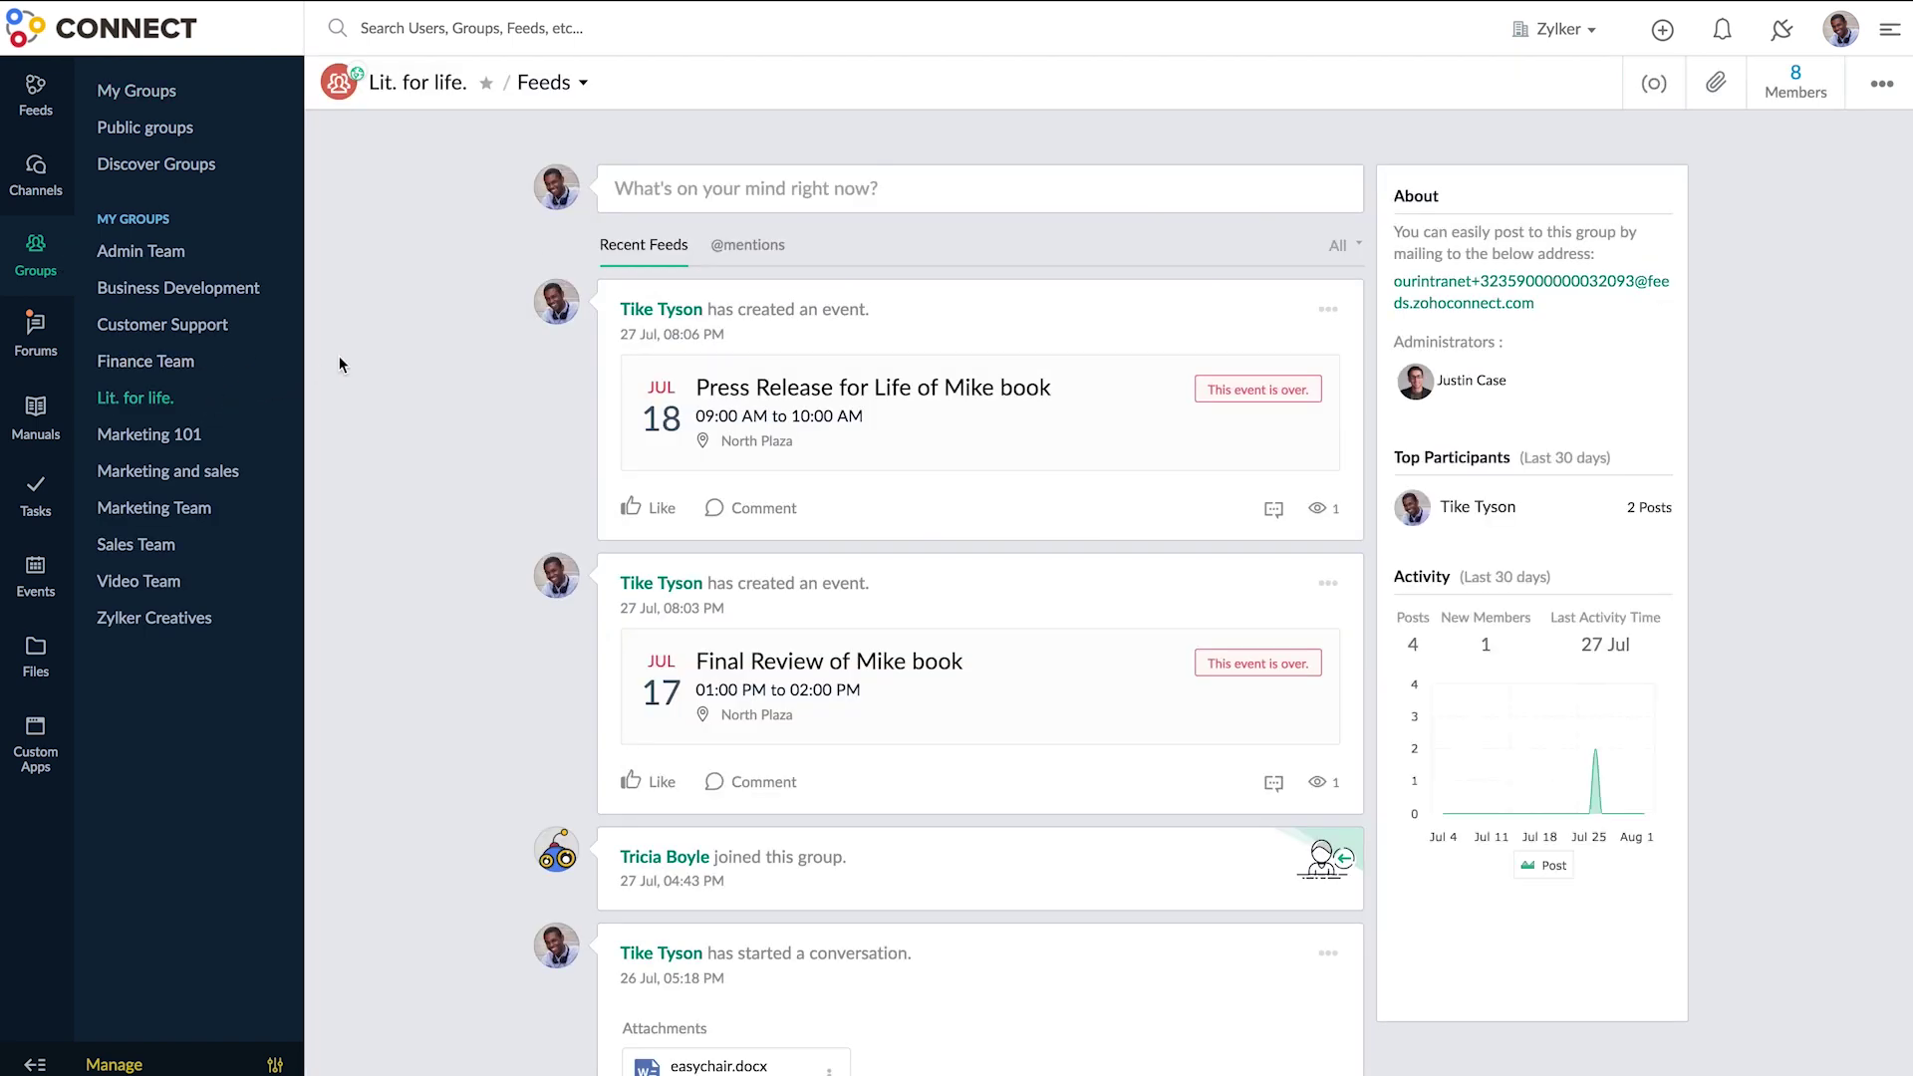
click(584, 86)
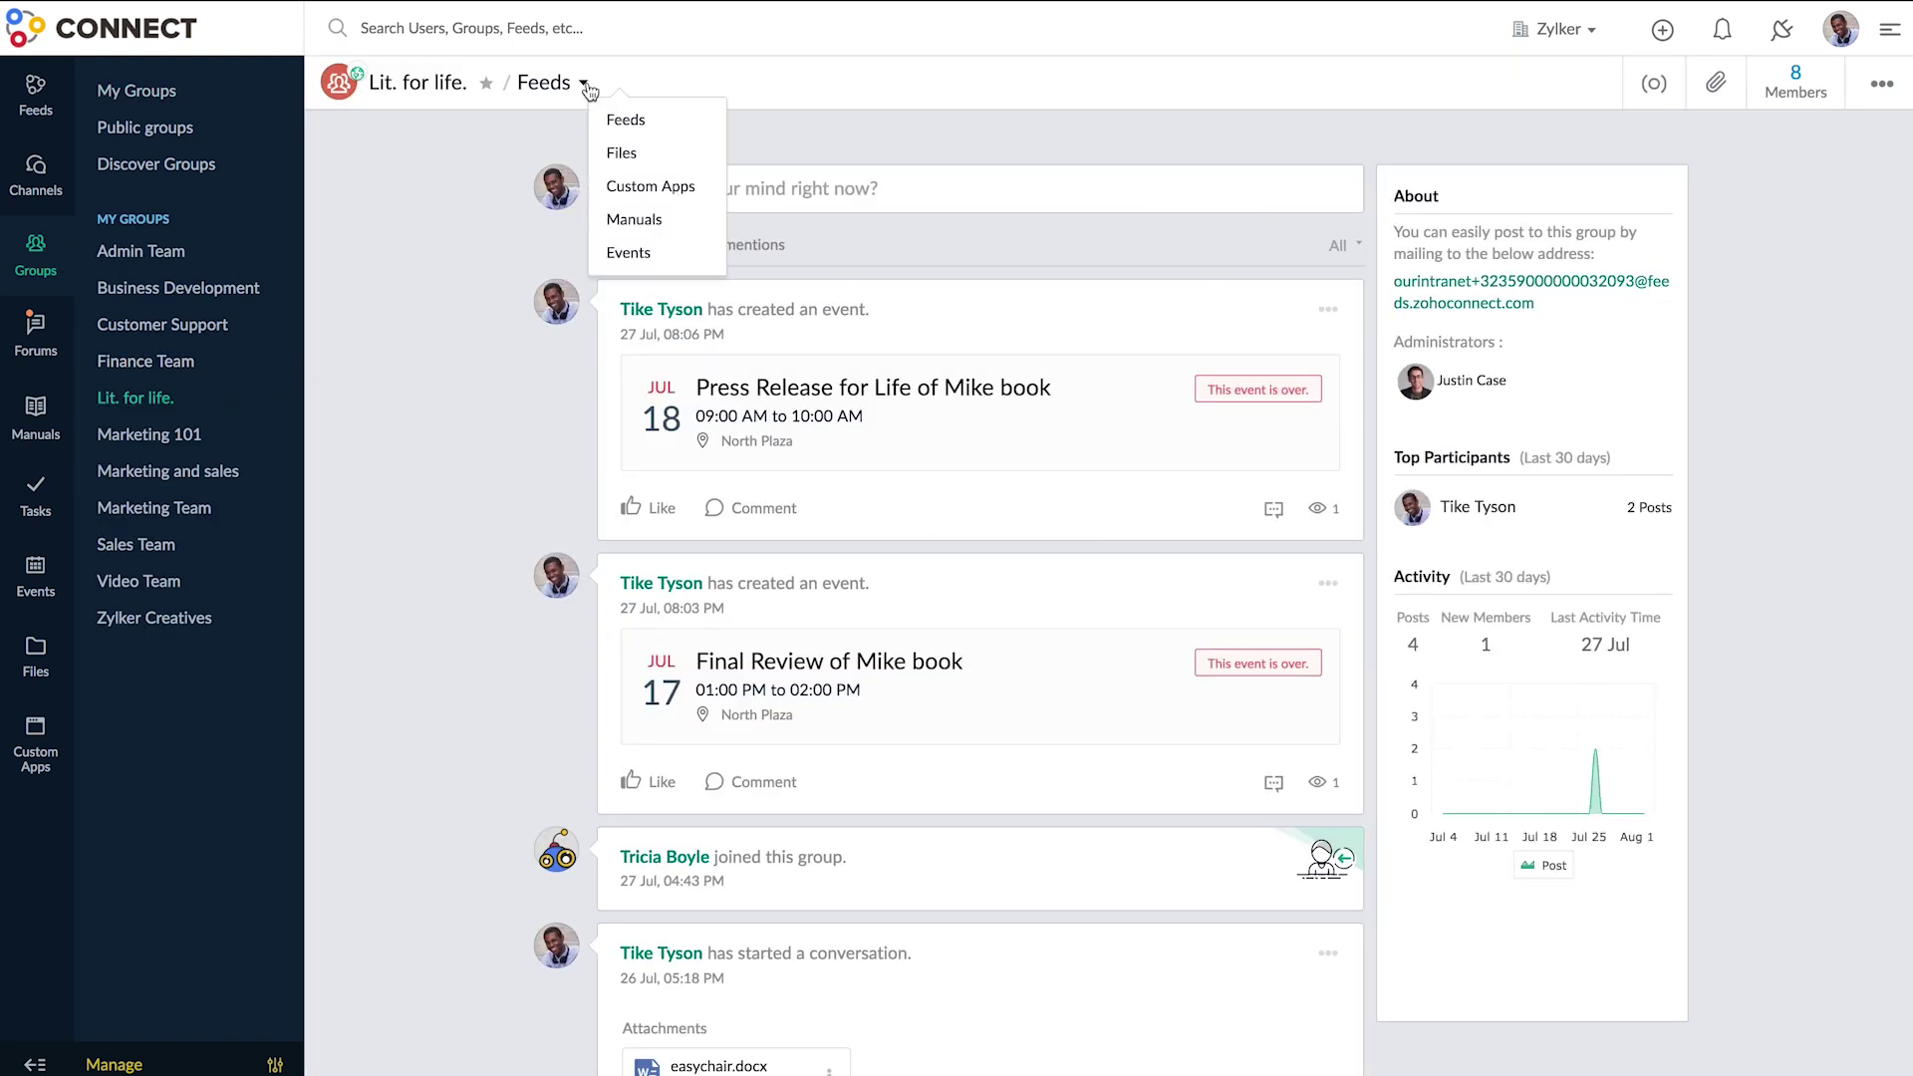
click(706, 155)
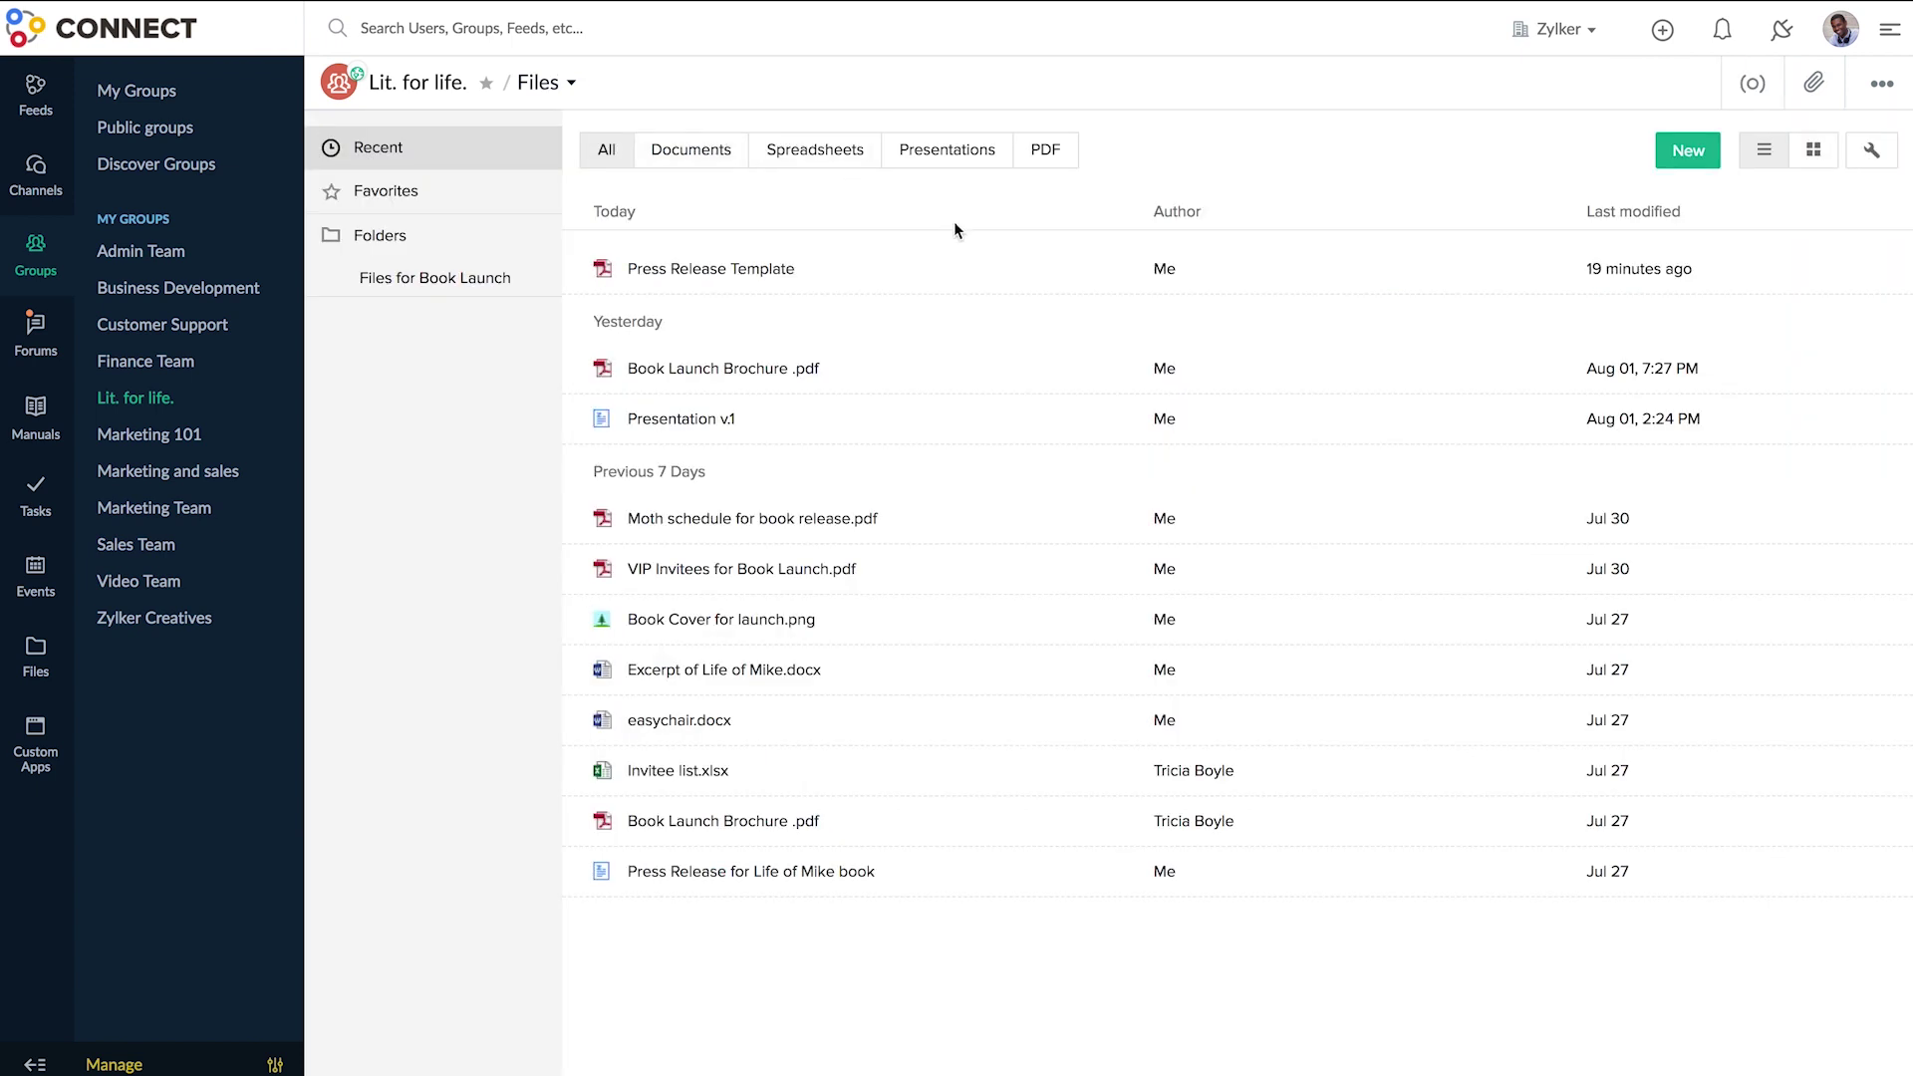
click(977, 267)
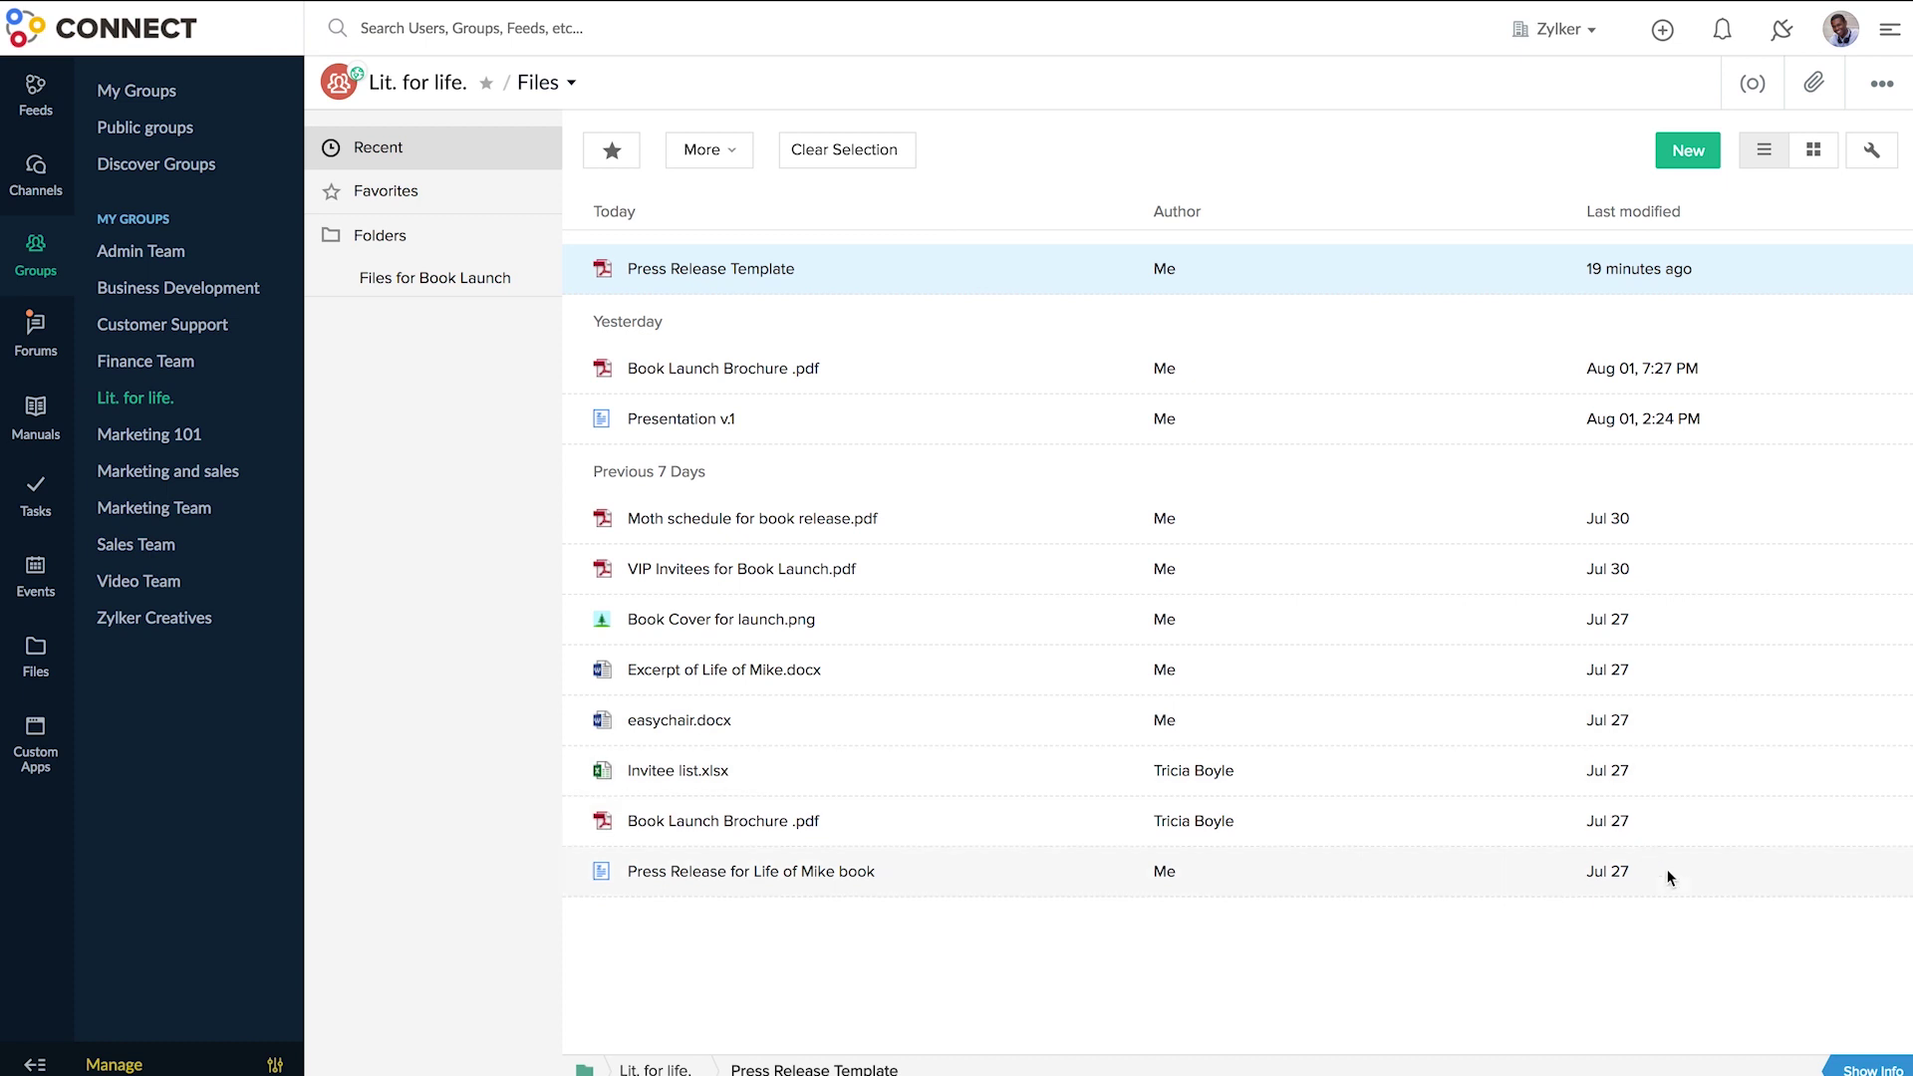
- Post the comment 'To be sent to the content team for edit.' on Press Release Template
click(1863, 1056)
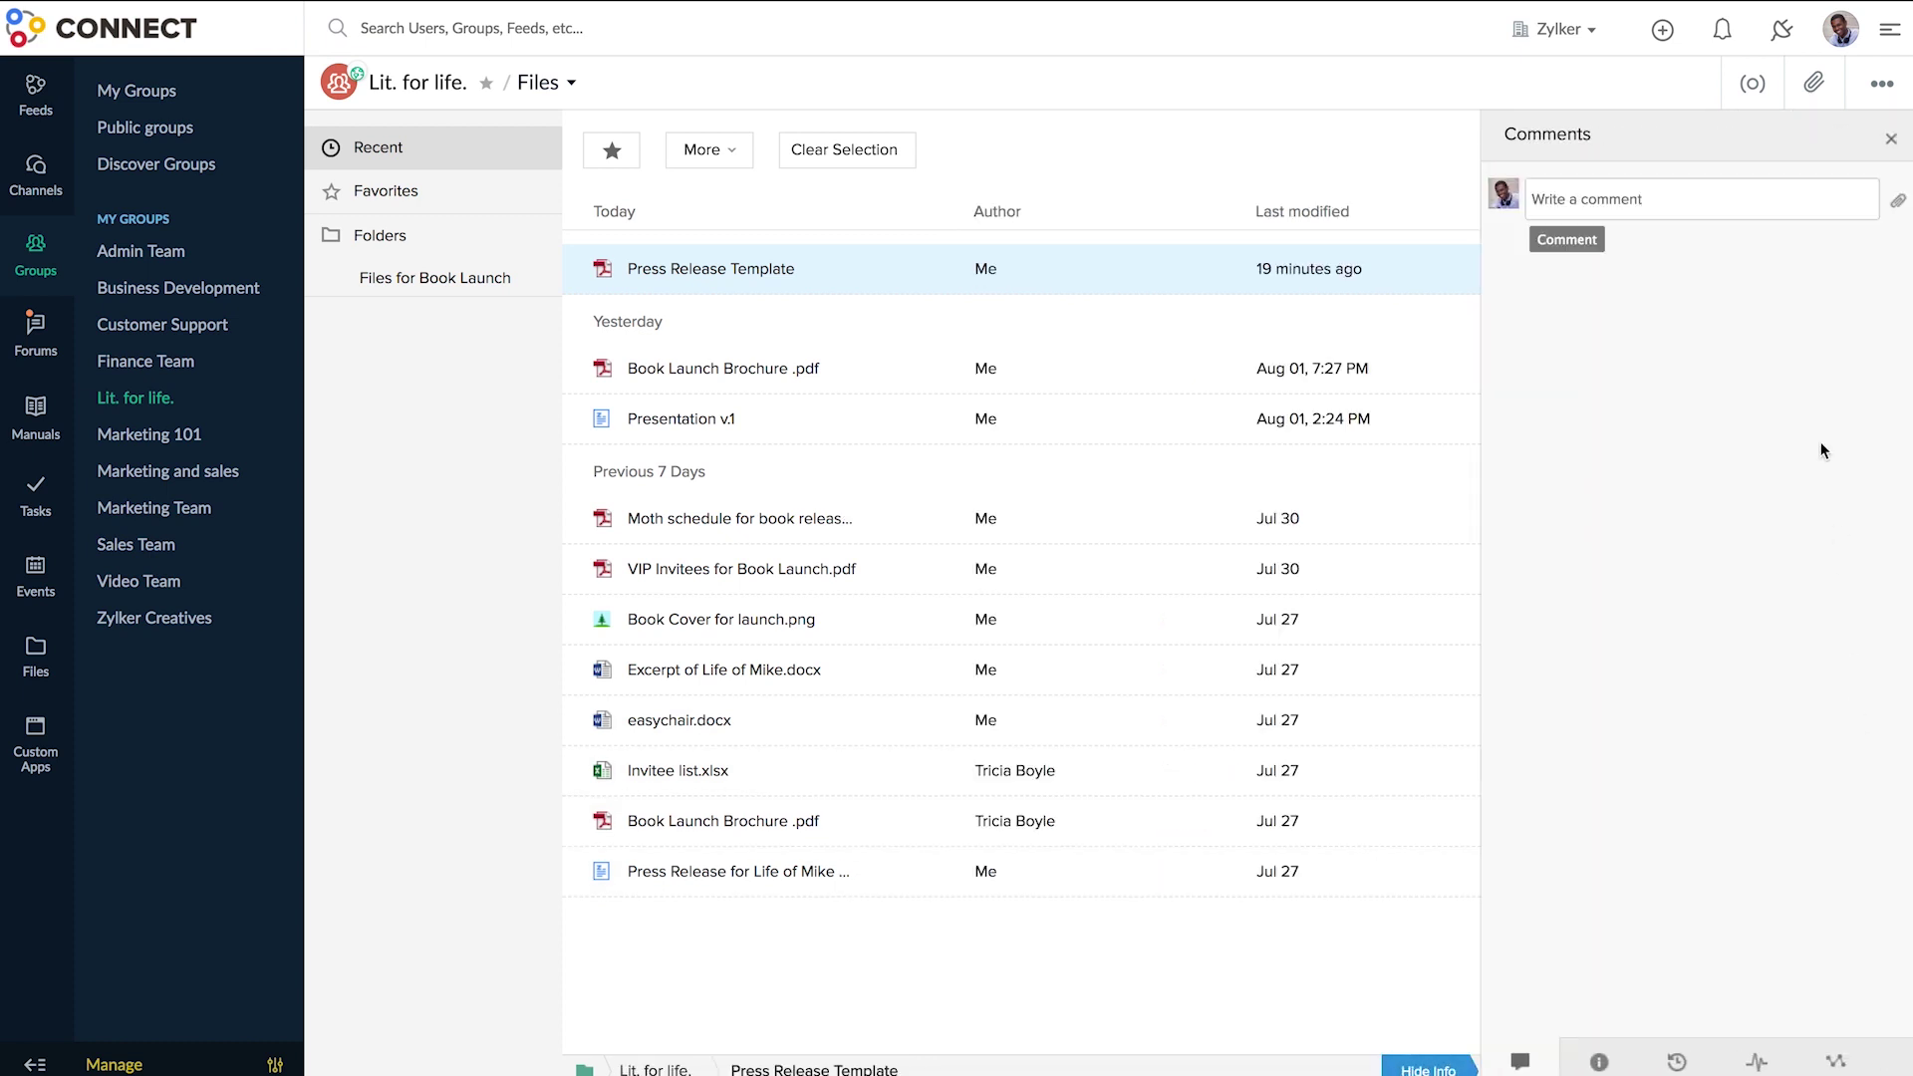
text(To be sent to the content team for edit.)
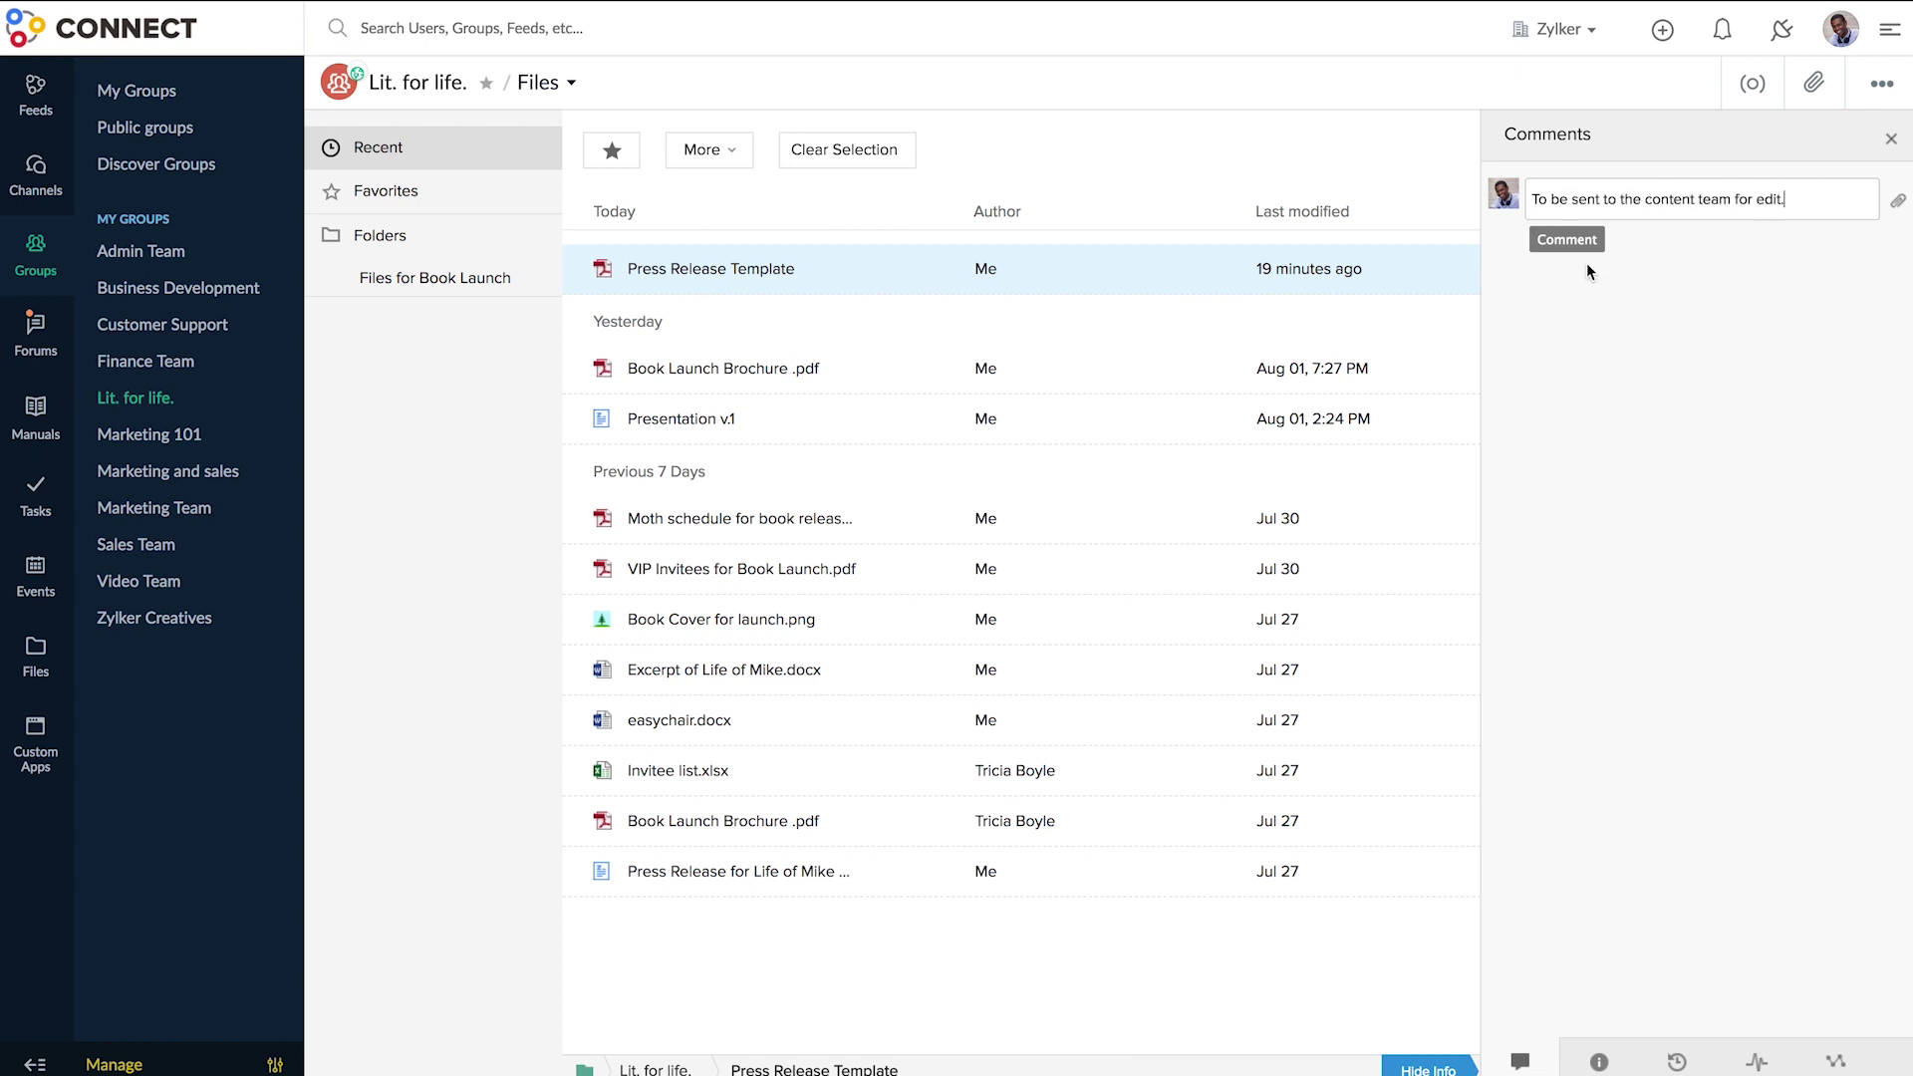
click(1579, 242)
- Download Version1.0 from the file's Document Revisions
click(1676, 1062)
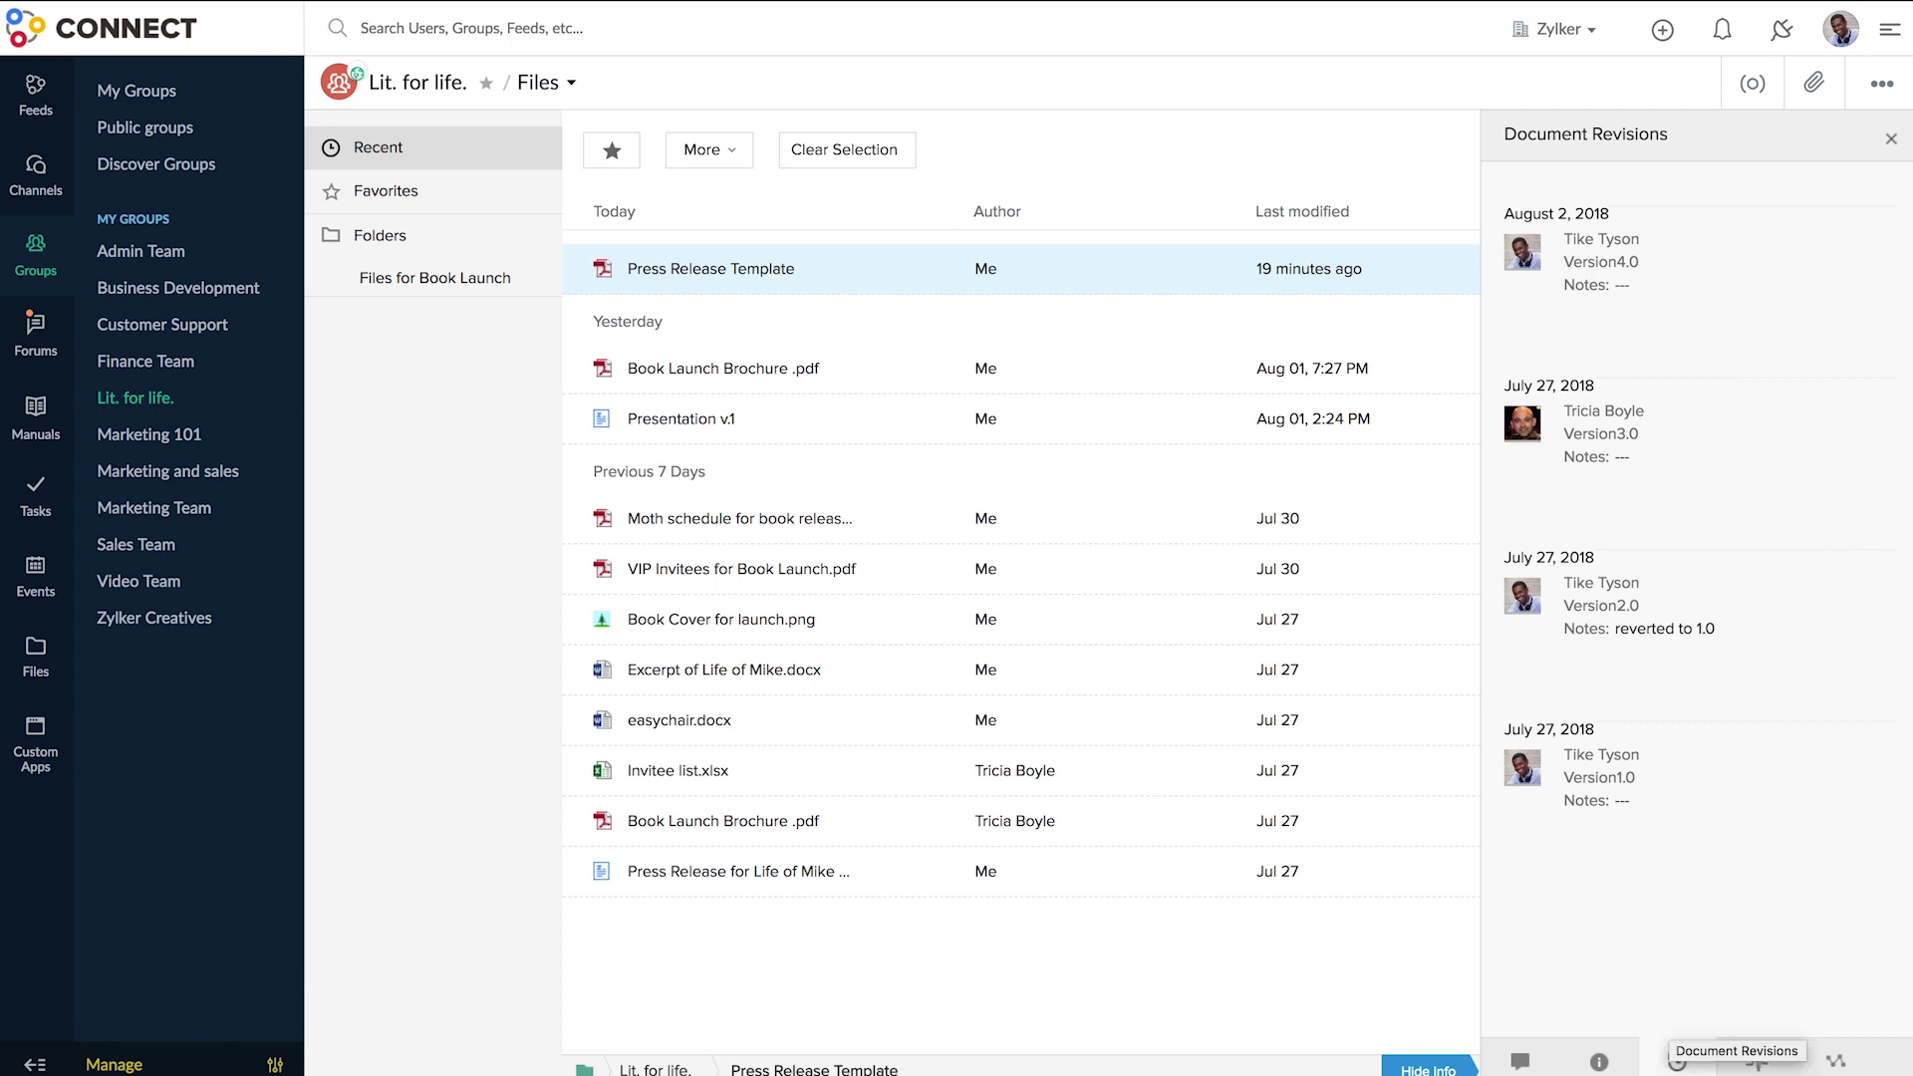
mouse_move(1738, 766)
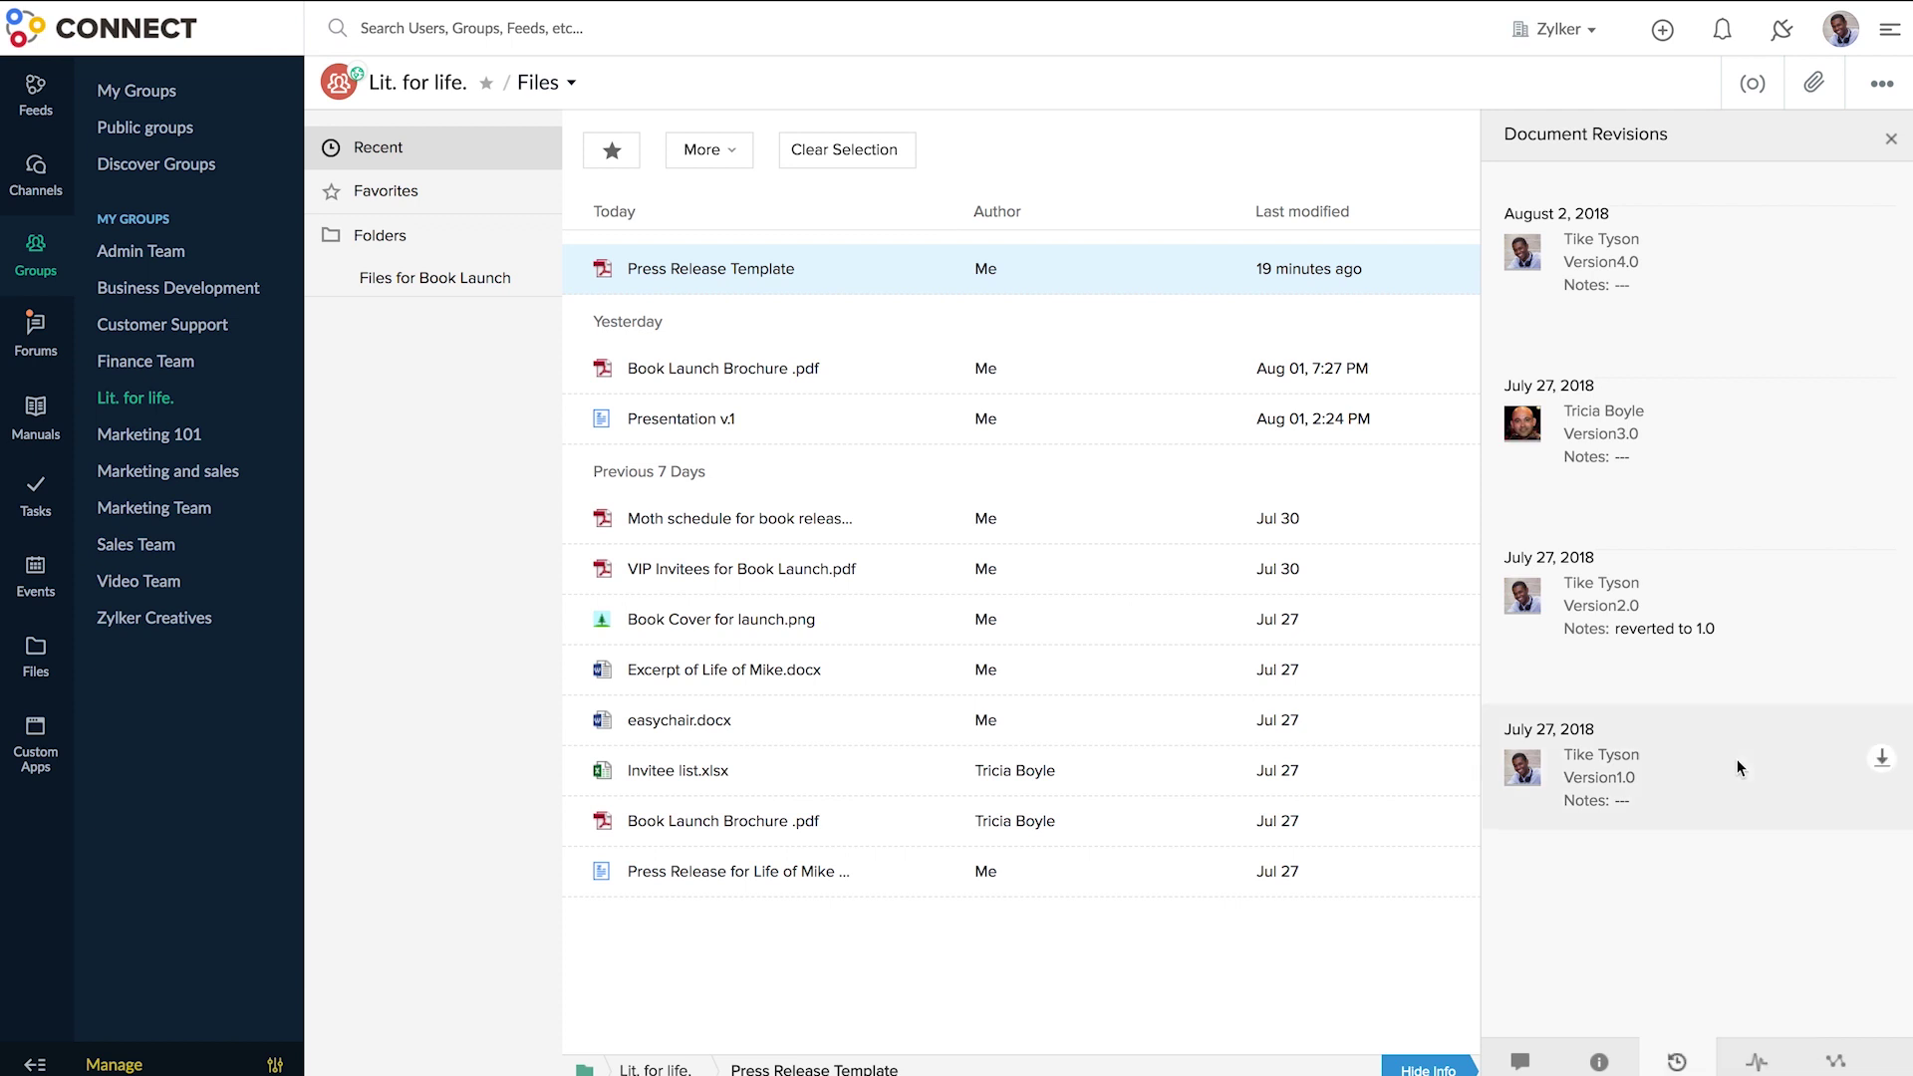
click(1882, 771)
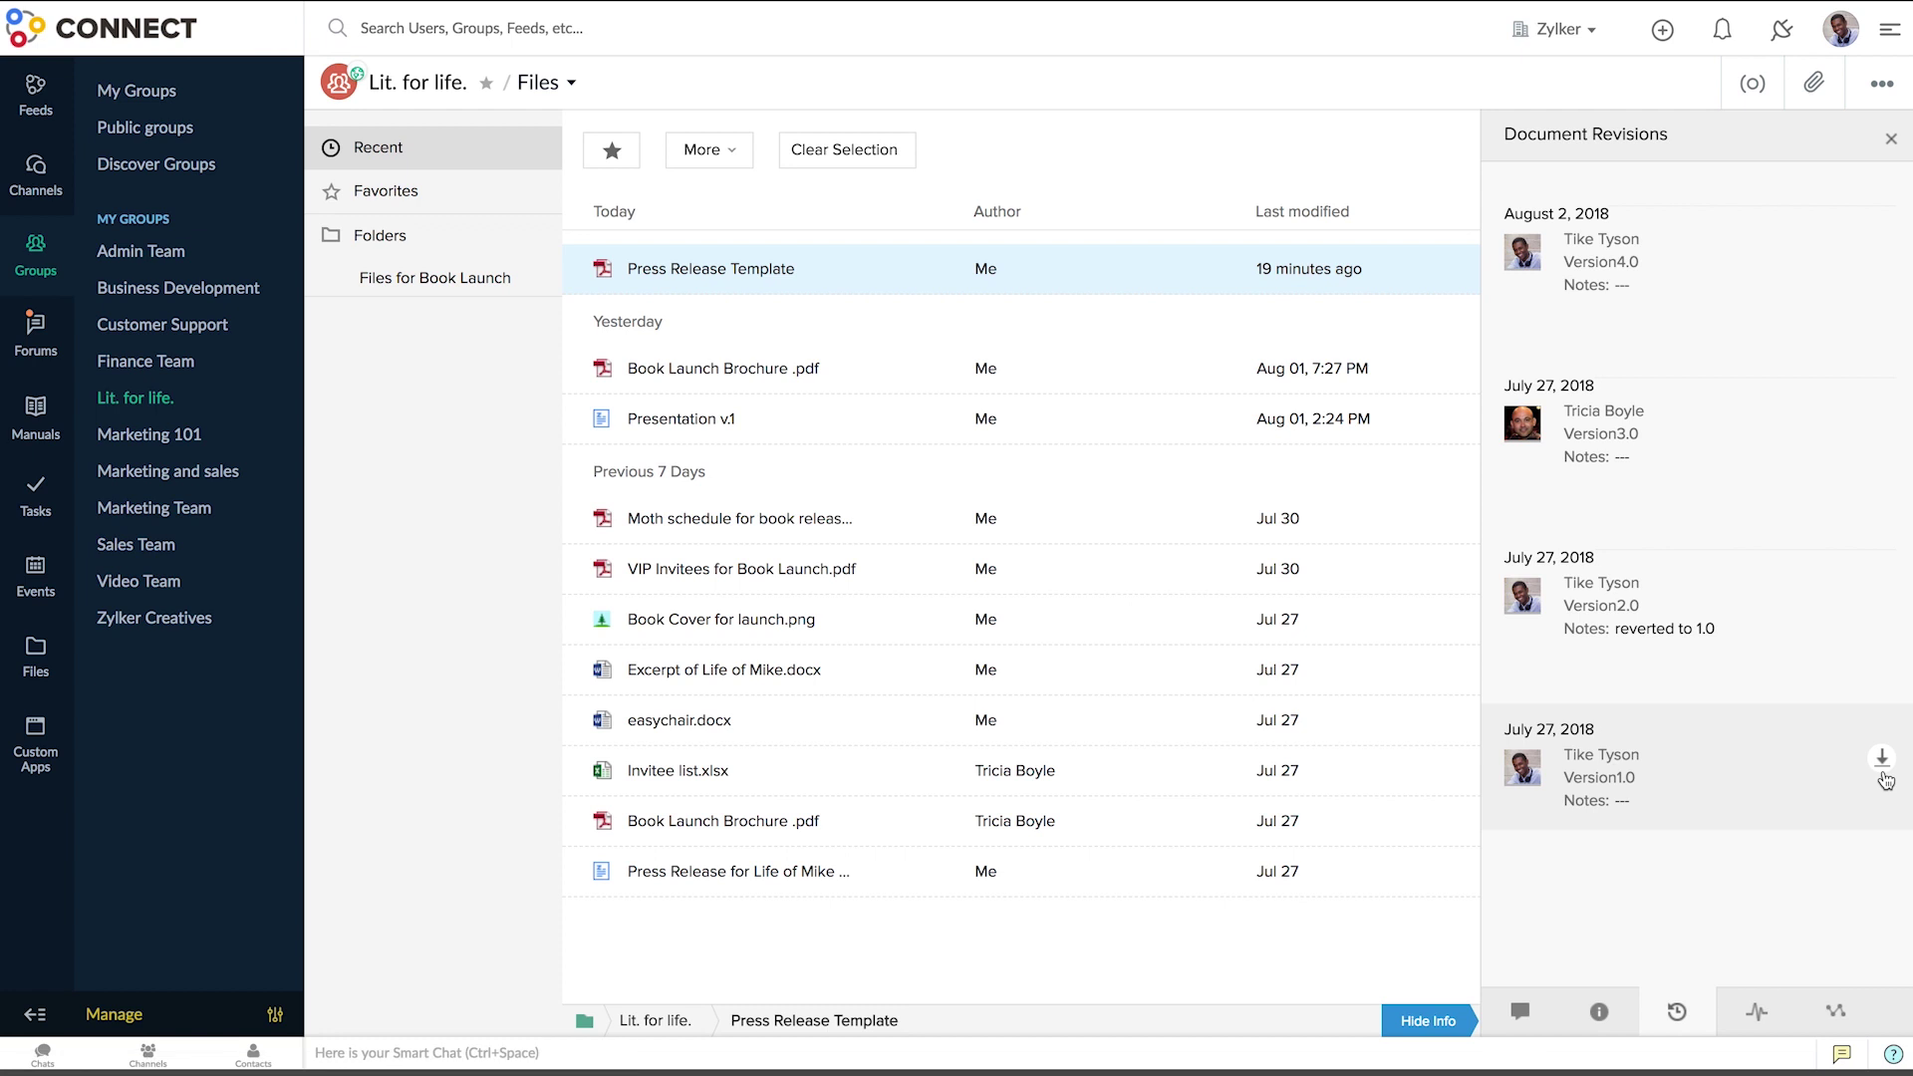
- Review the file's Timeline and Access Stats by year, month and last 30 days, then close the panel
click(1756, 1062)
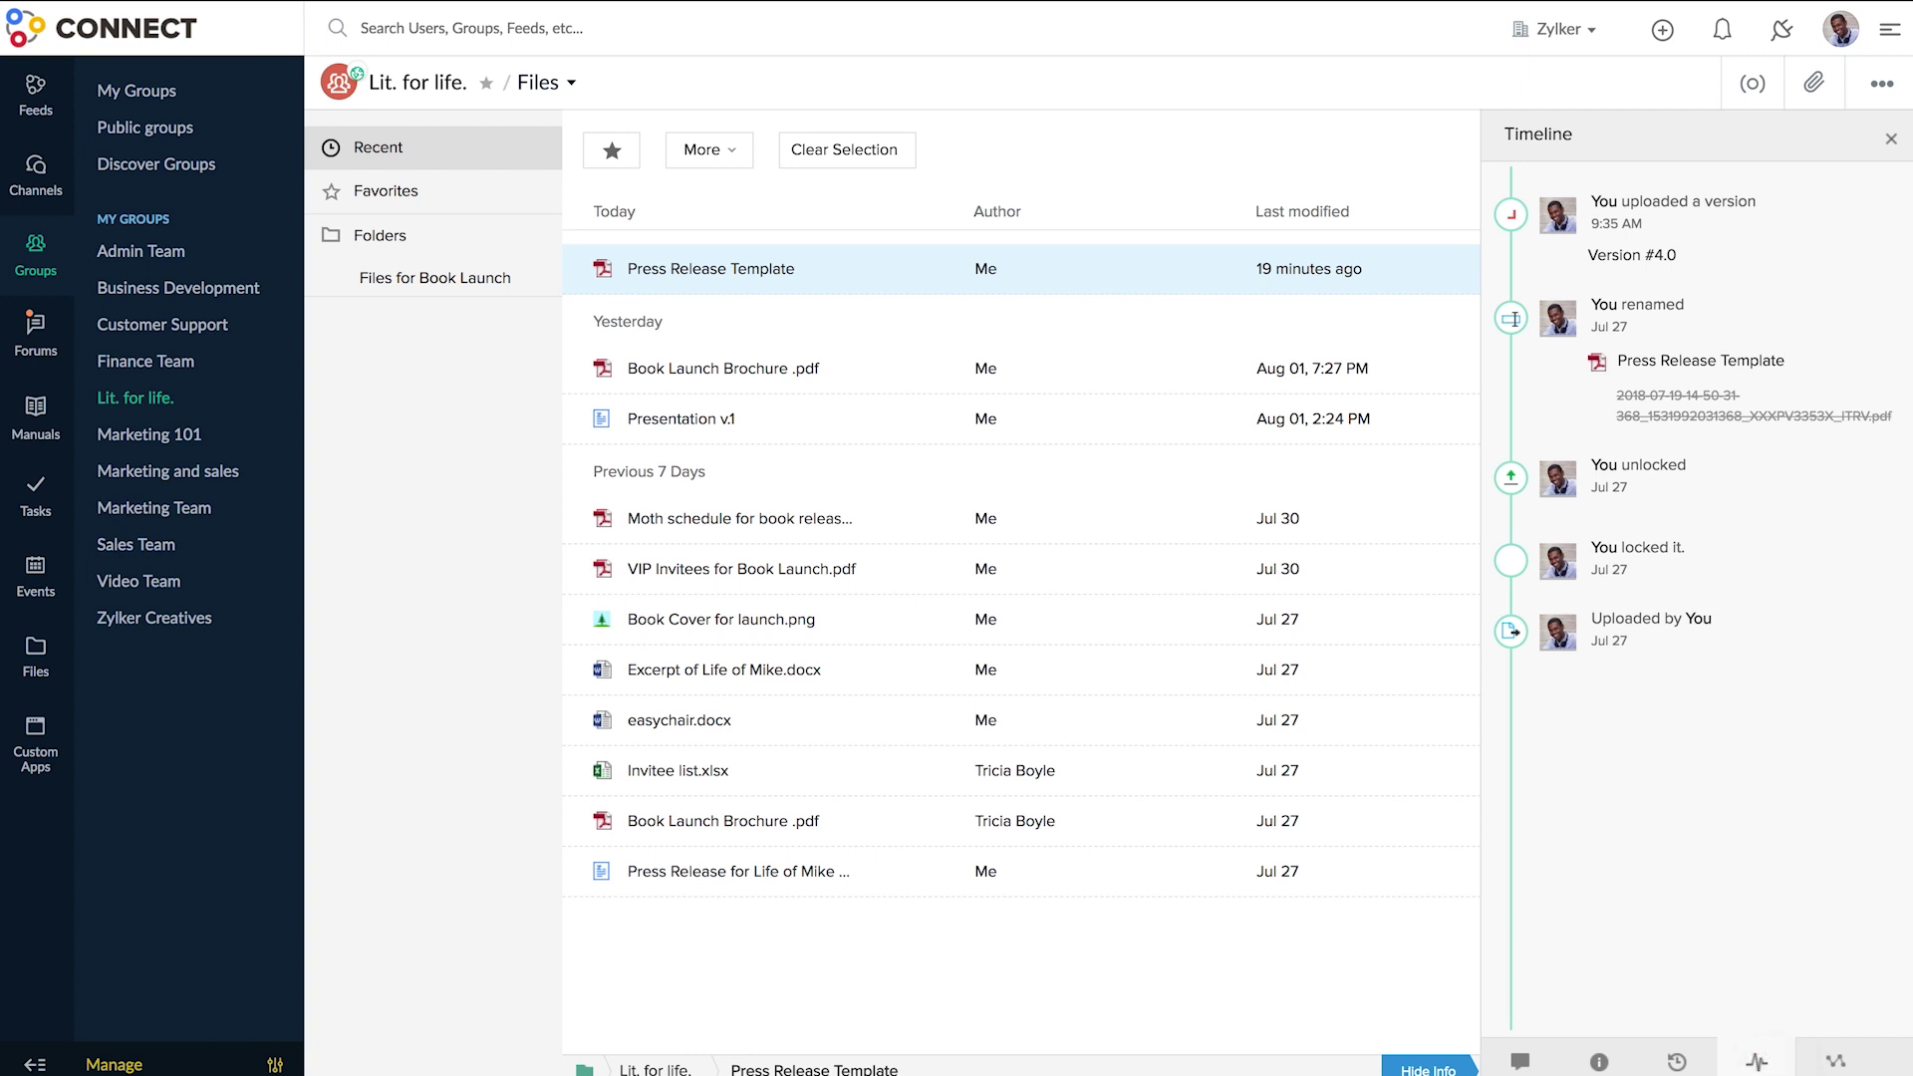
click(1834, 1061)
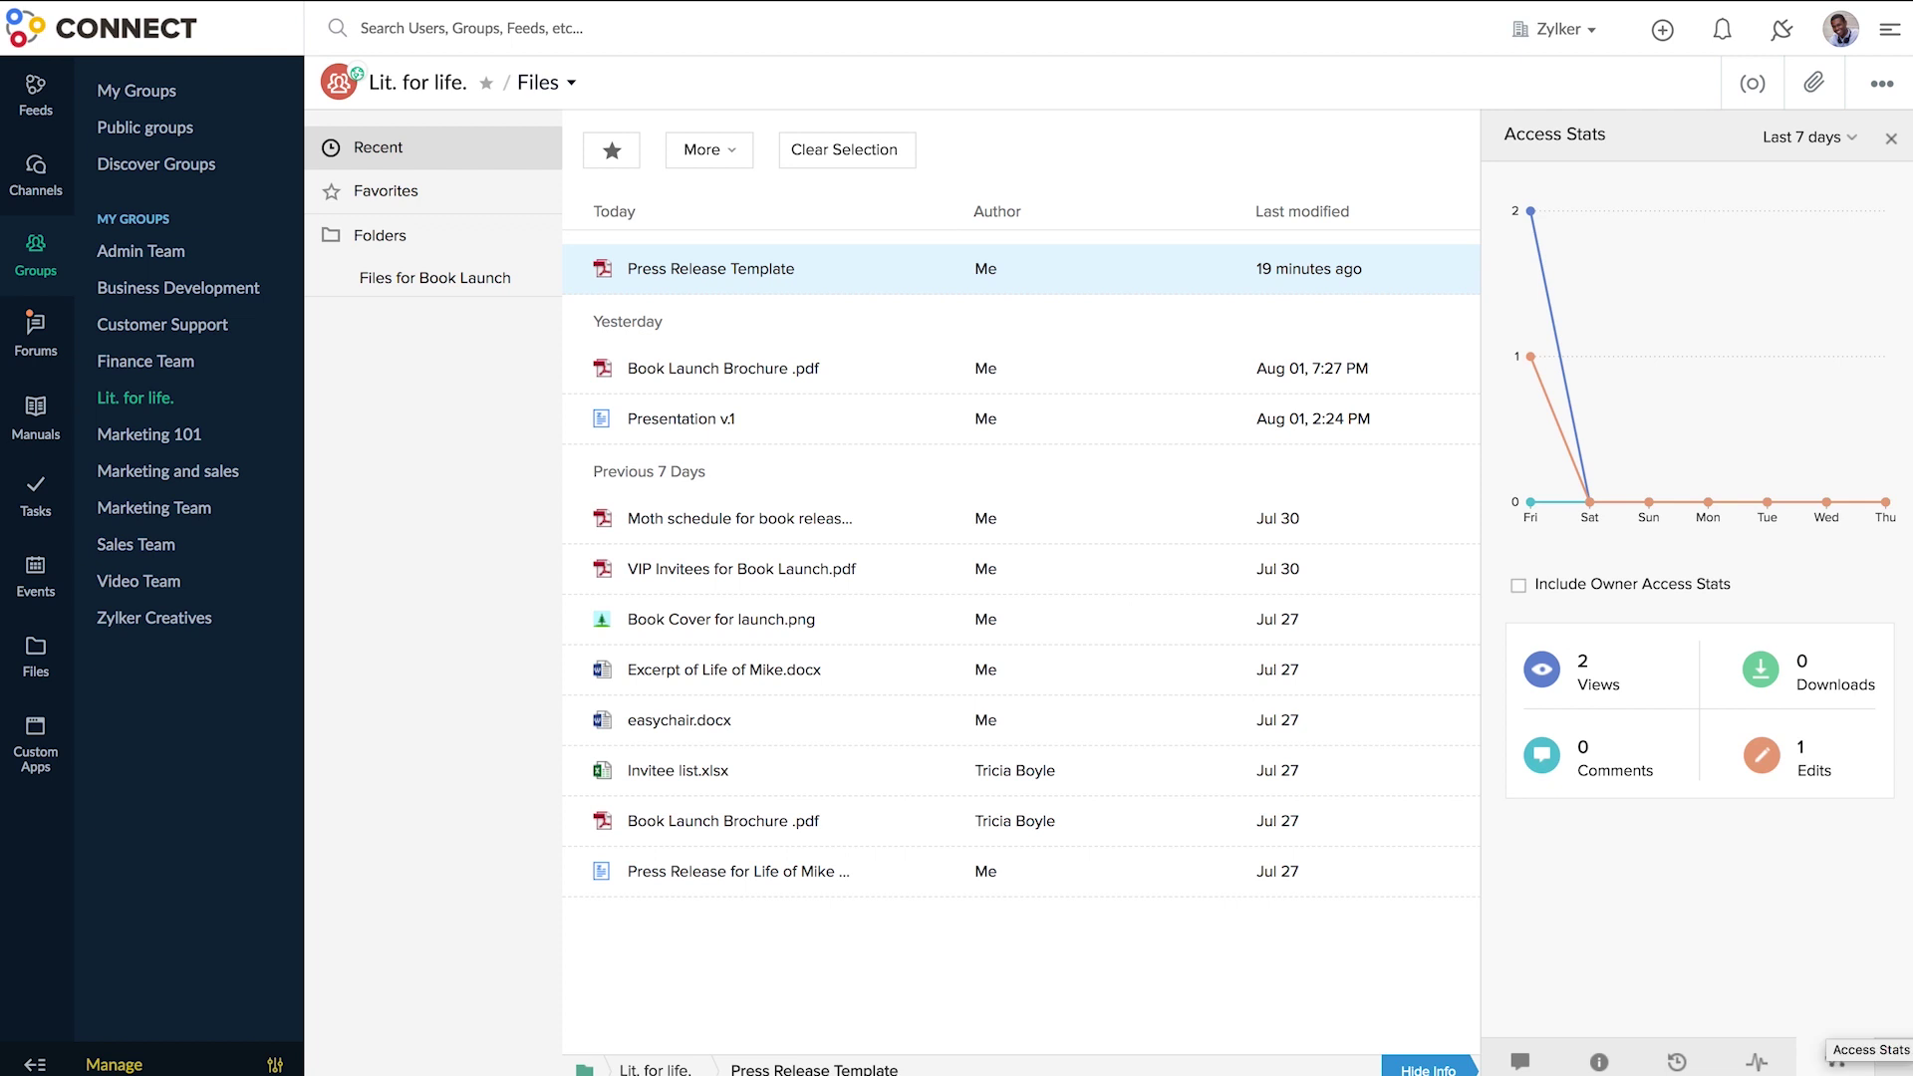
click(1853, 139)
click(1843, 163)
click(1853, 140)
click(1853, 140)
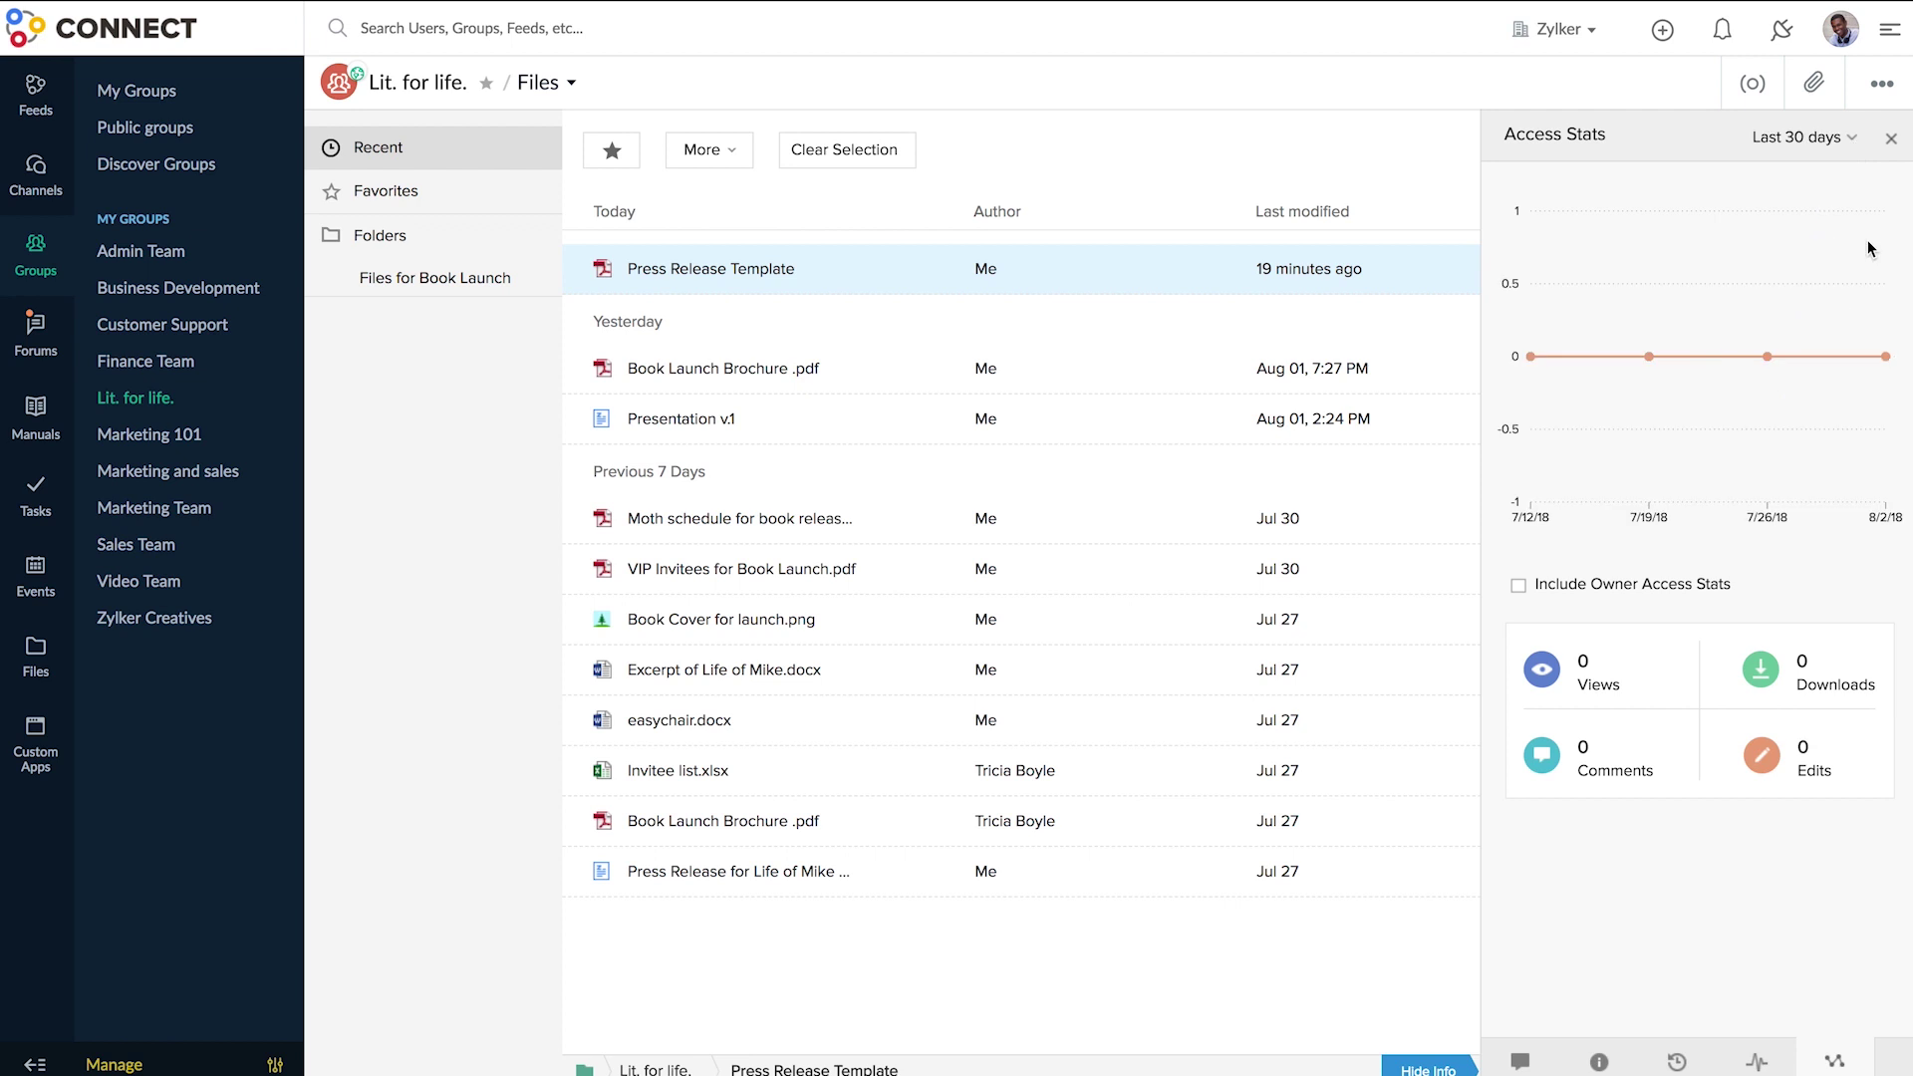
click(1891, 140)
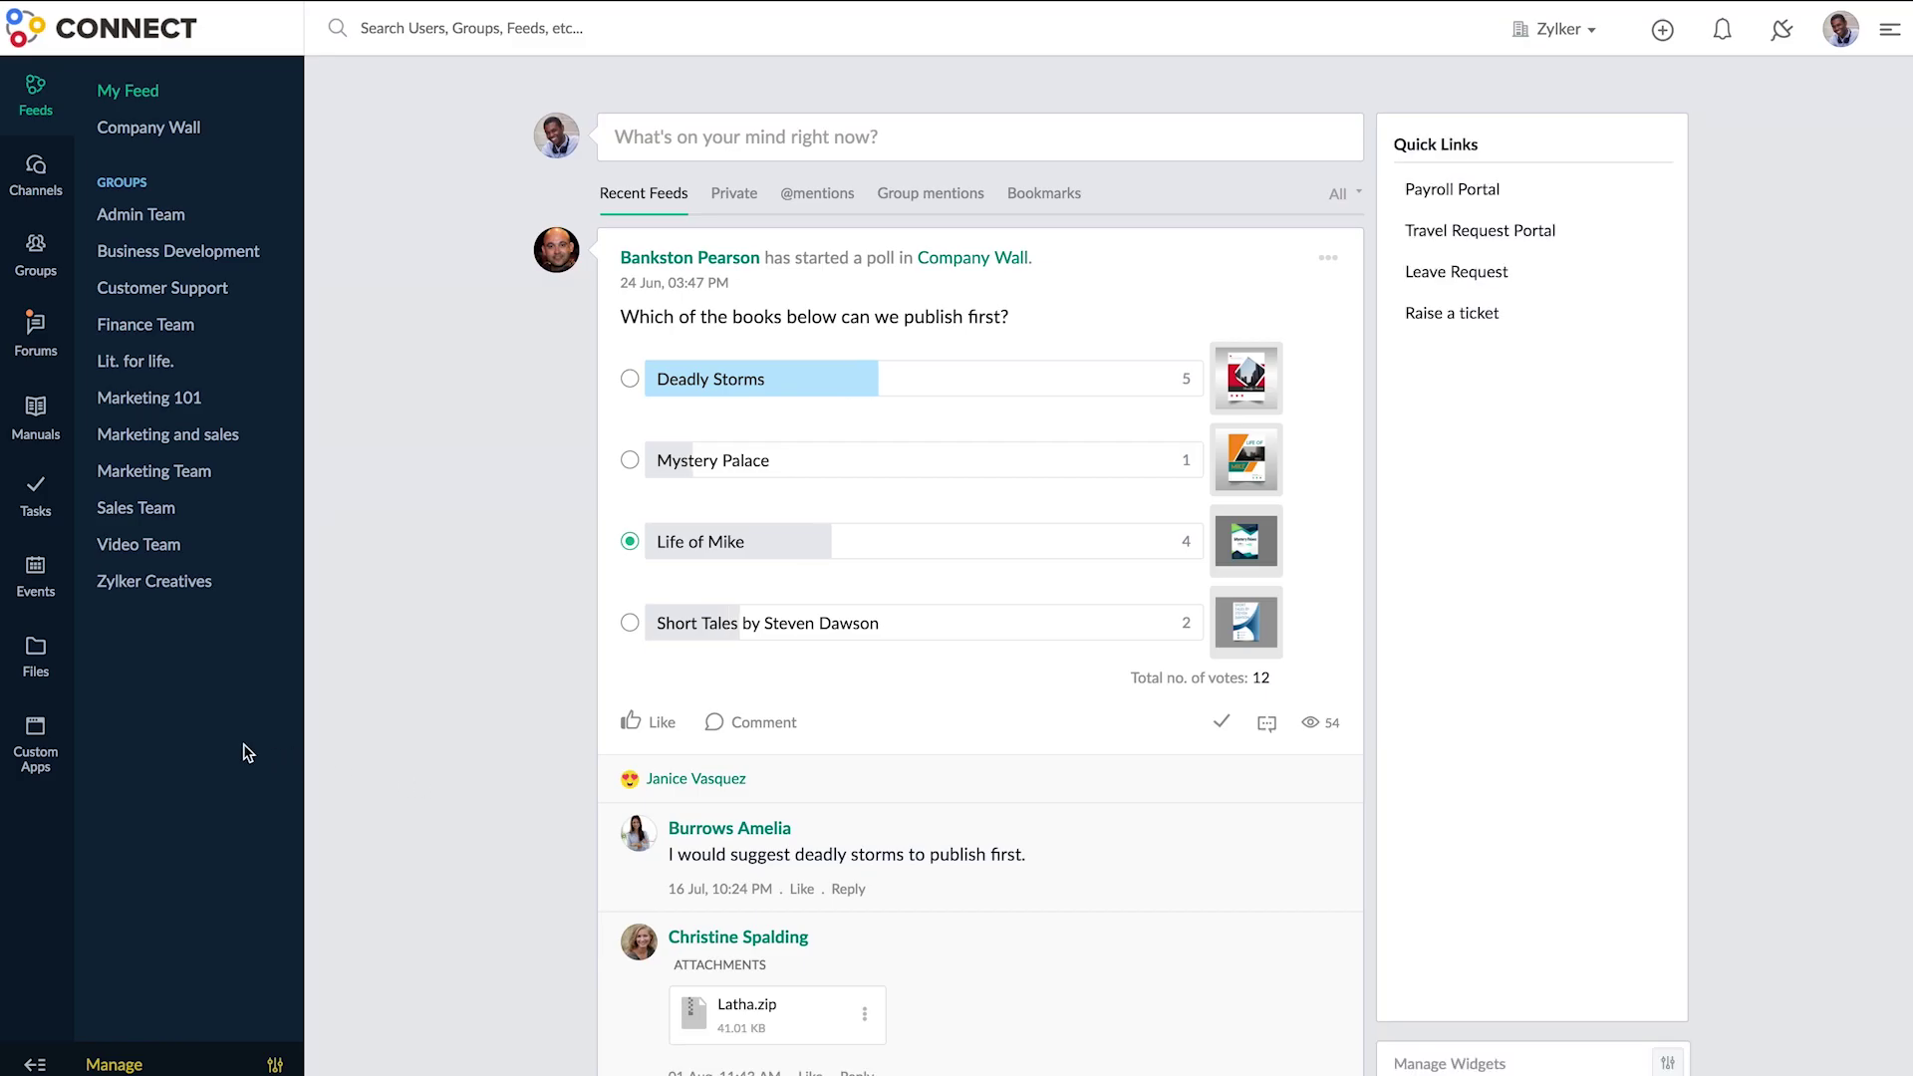
- Browse Custom Apps for Lit. for life. and view the options for creating a new app
click(68, 732)
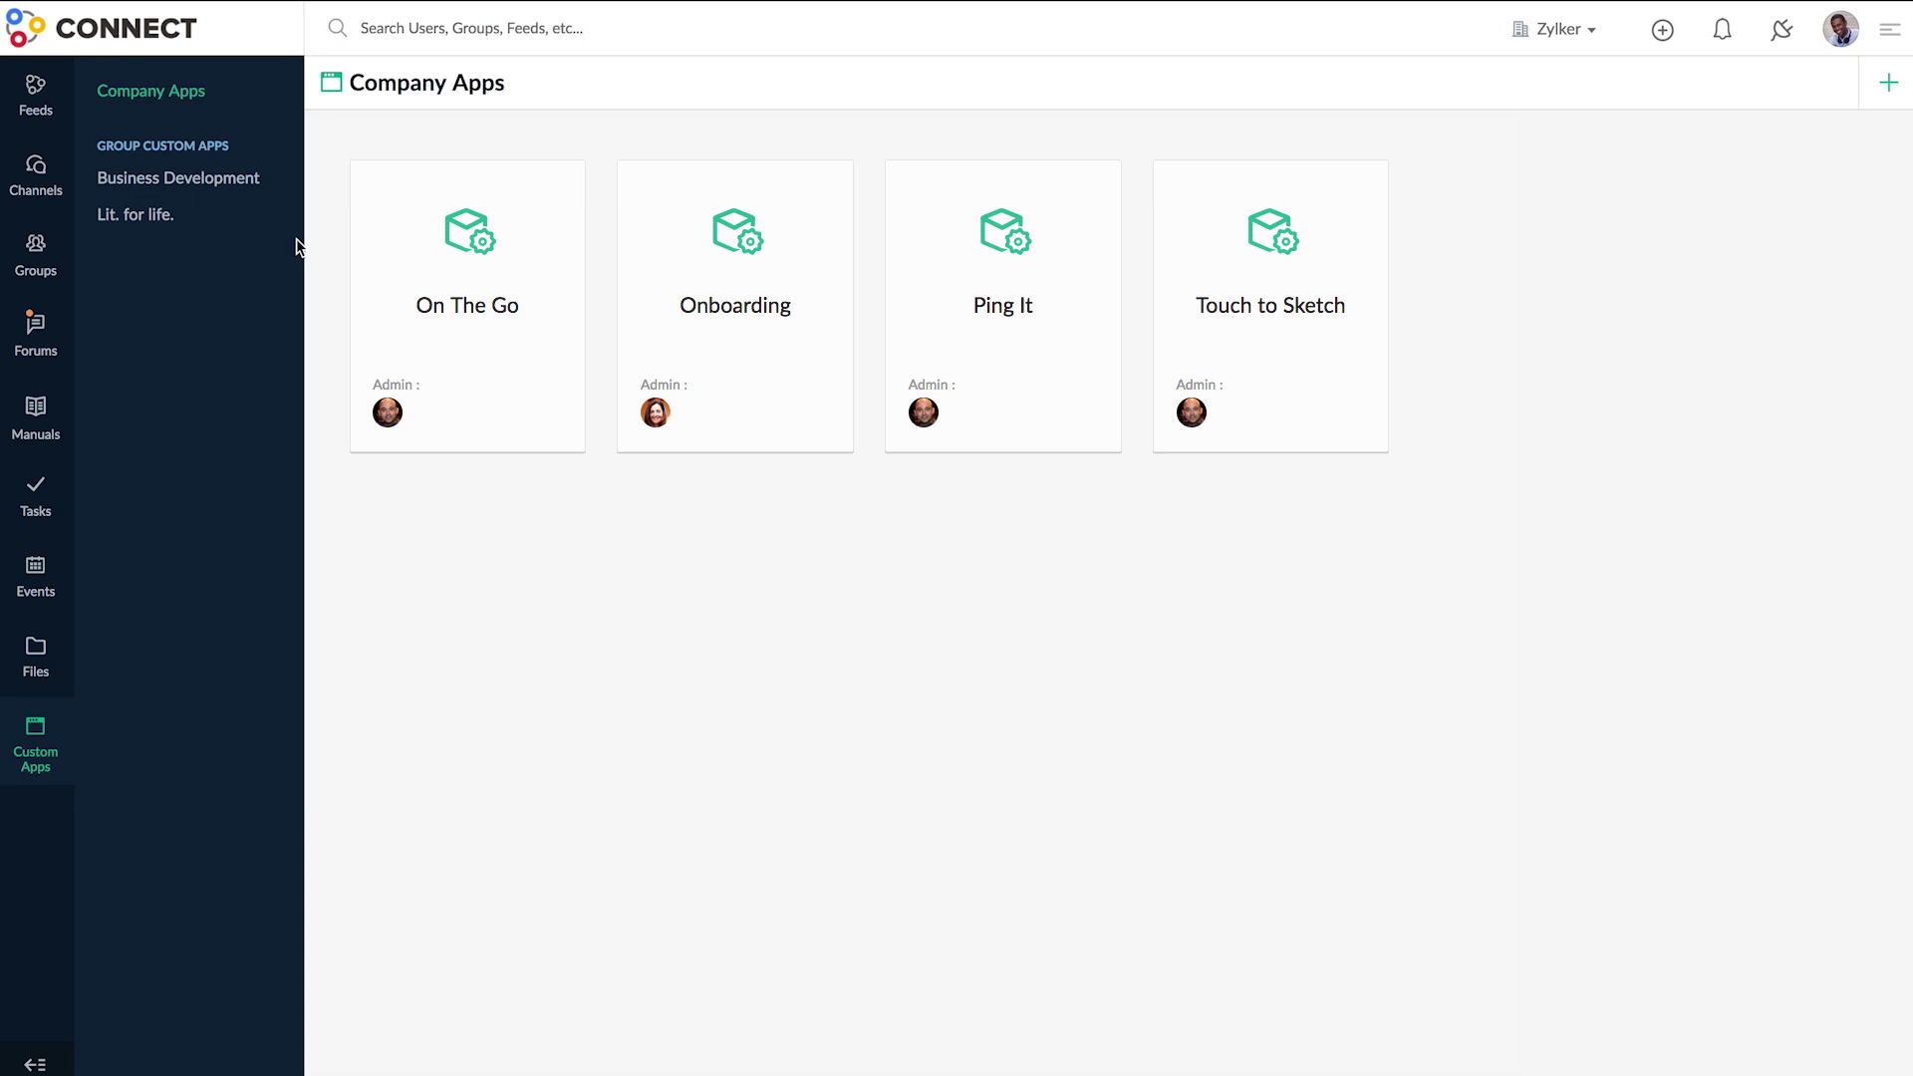
click(209, 217)
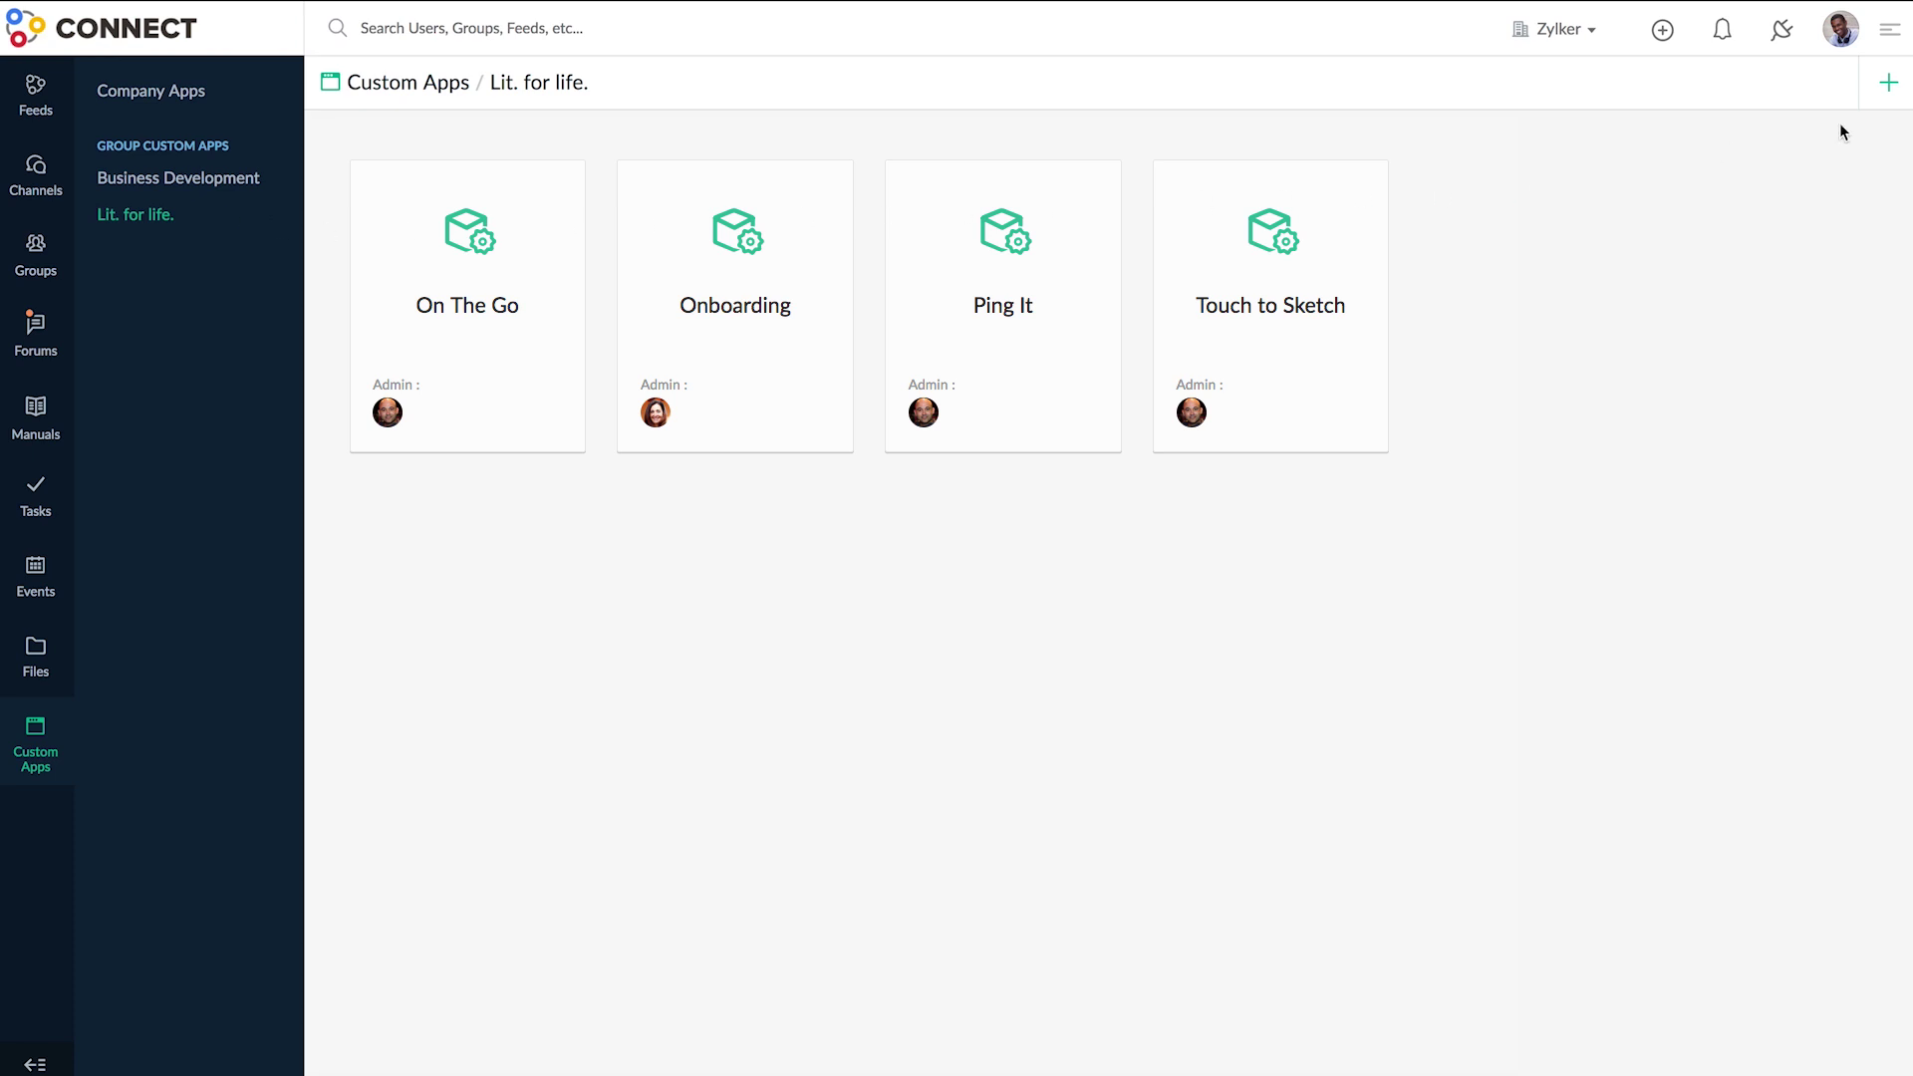
click(1891, 86)
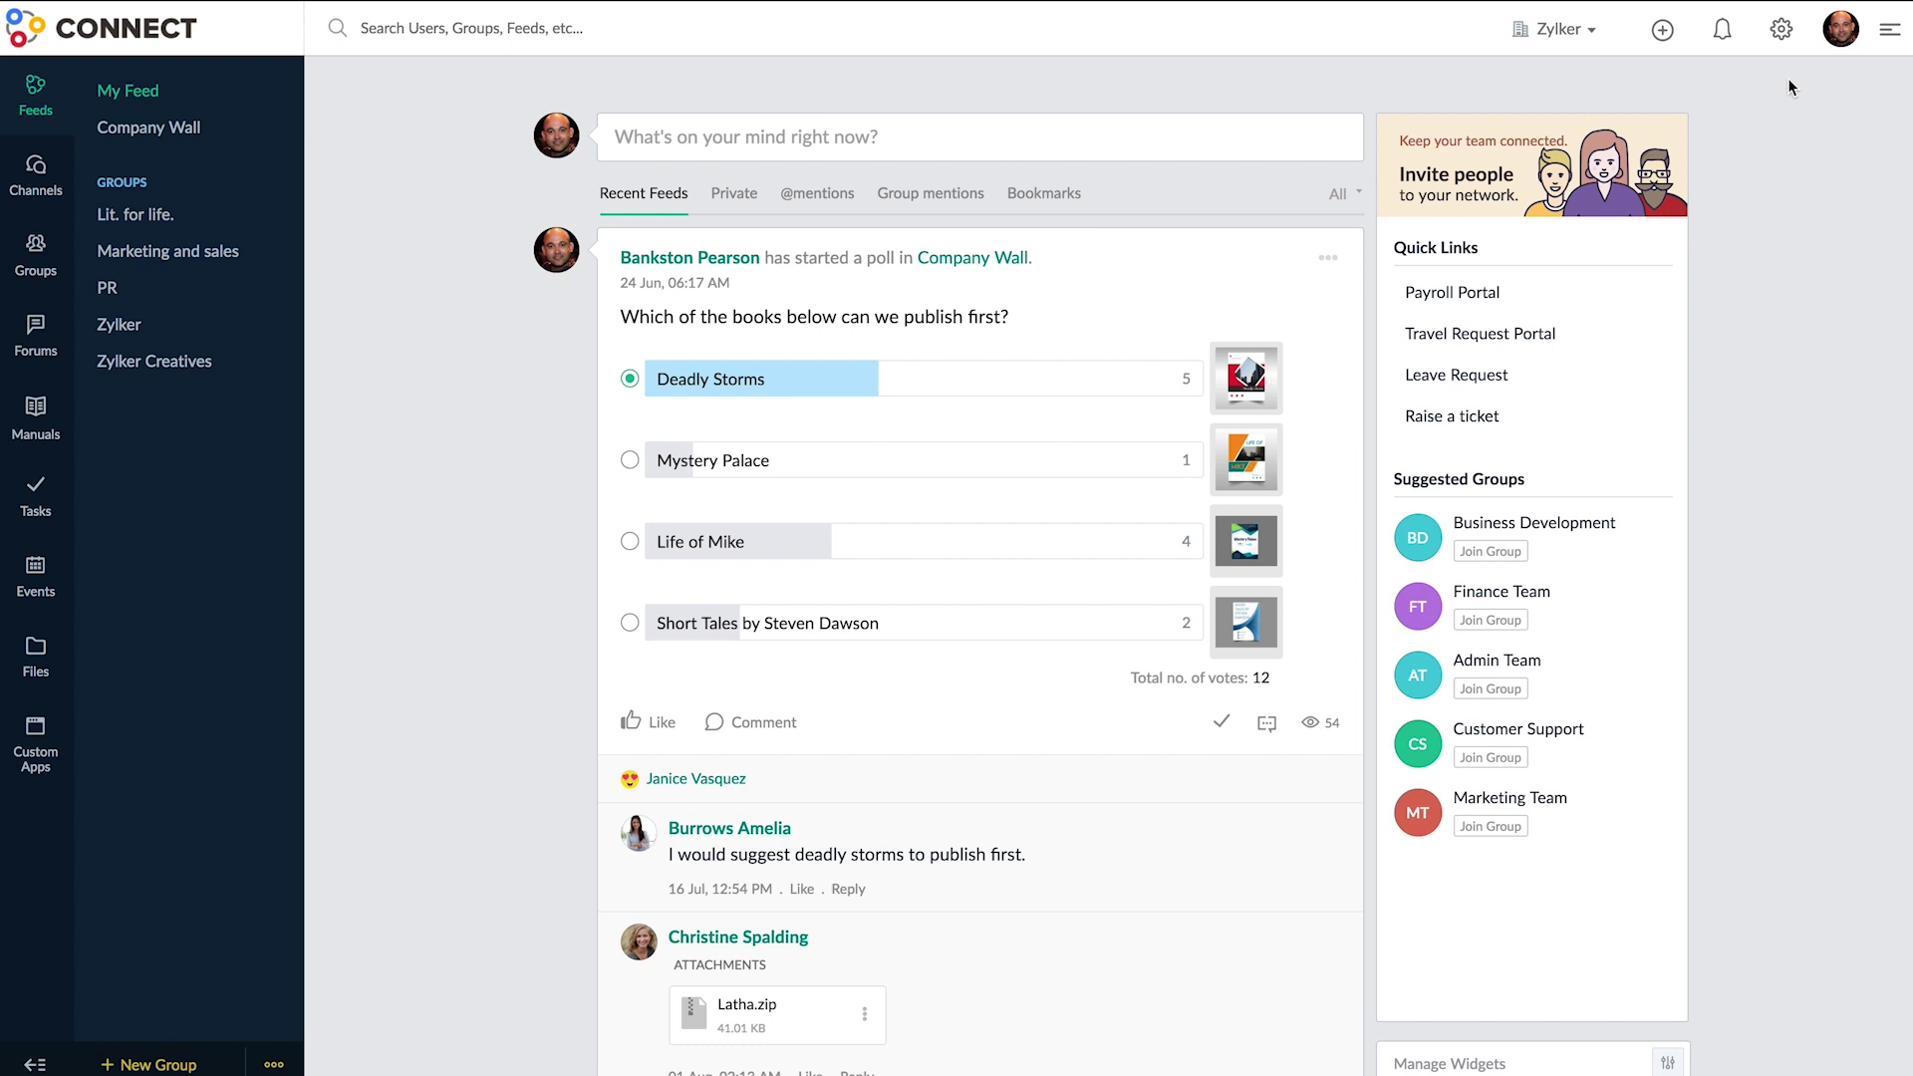
- View my own profile page, then open My Networks from the account menu
click(1848, 46)
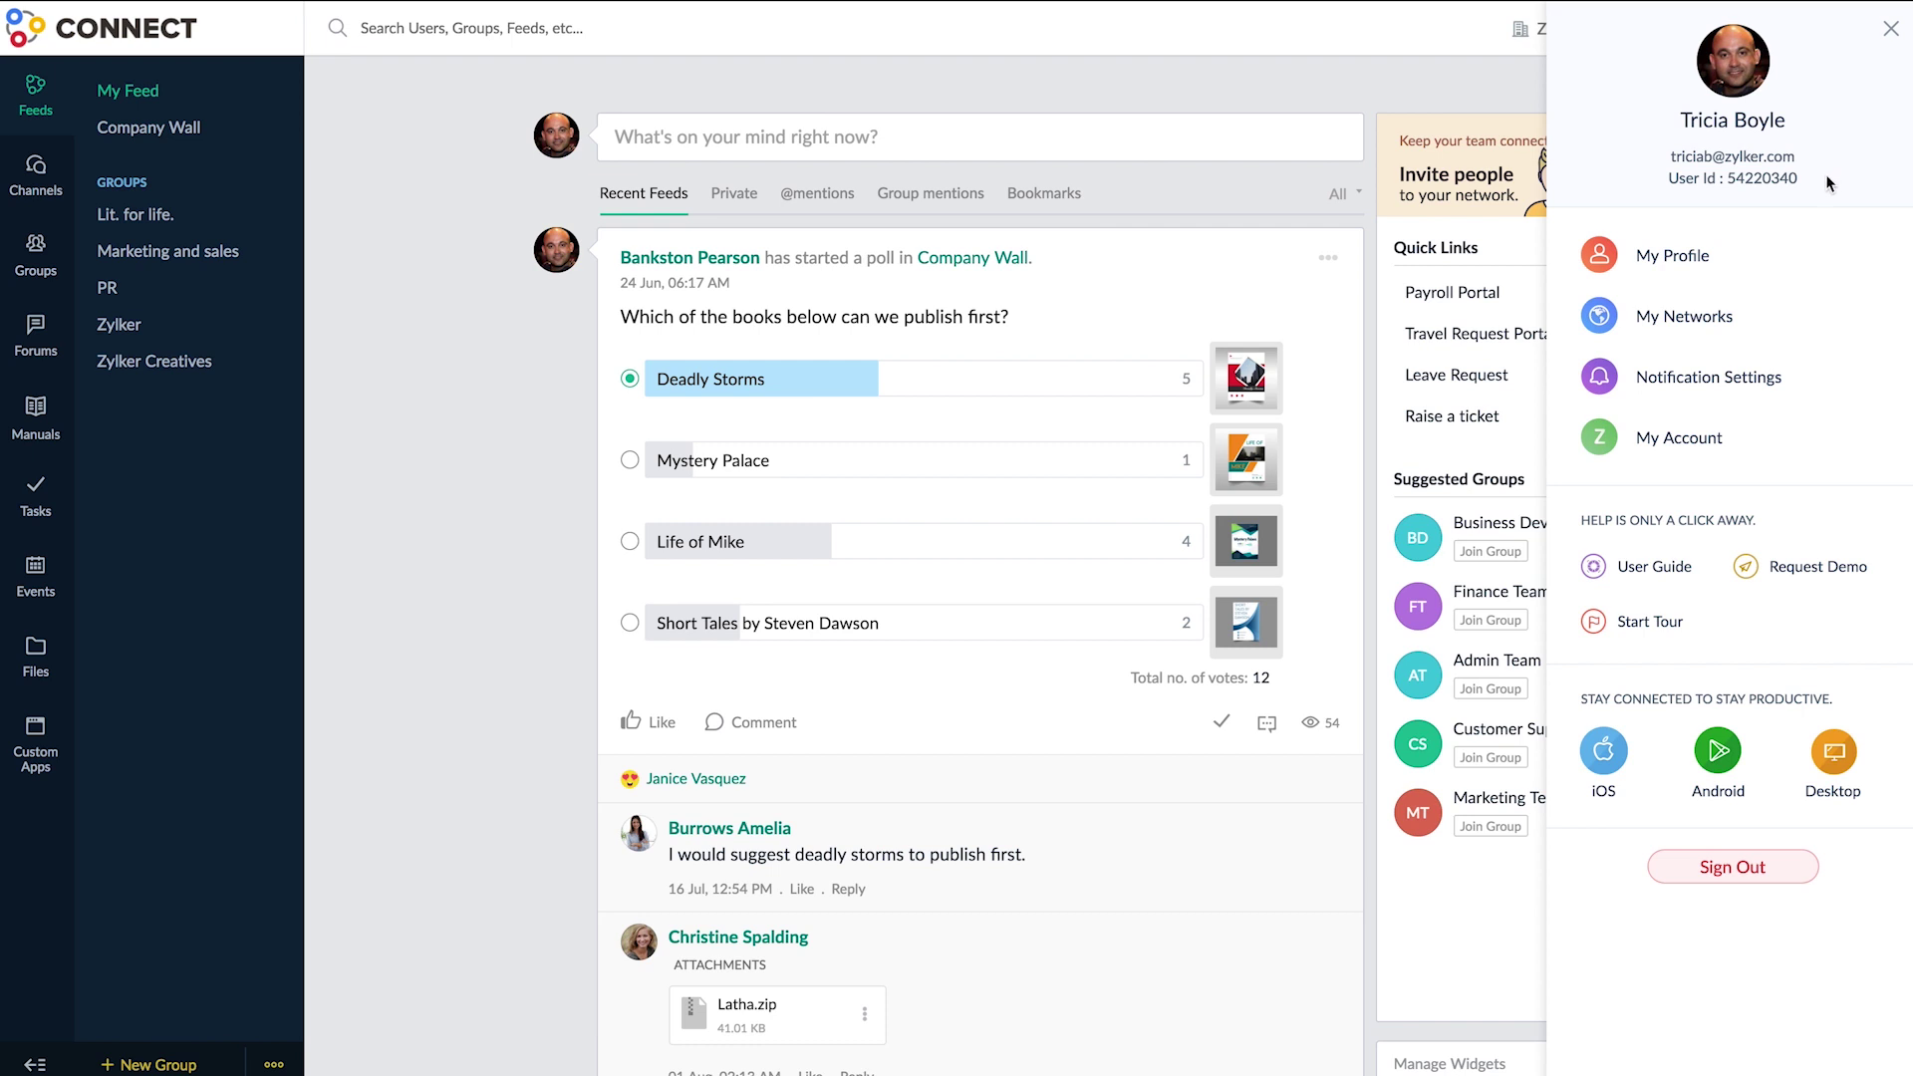
click(1815, 258)
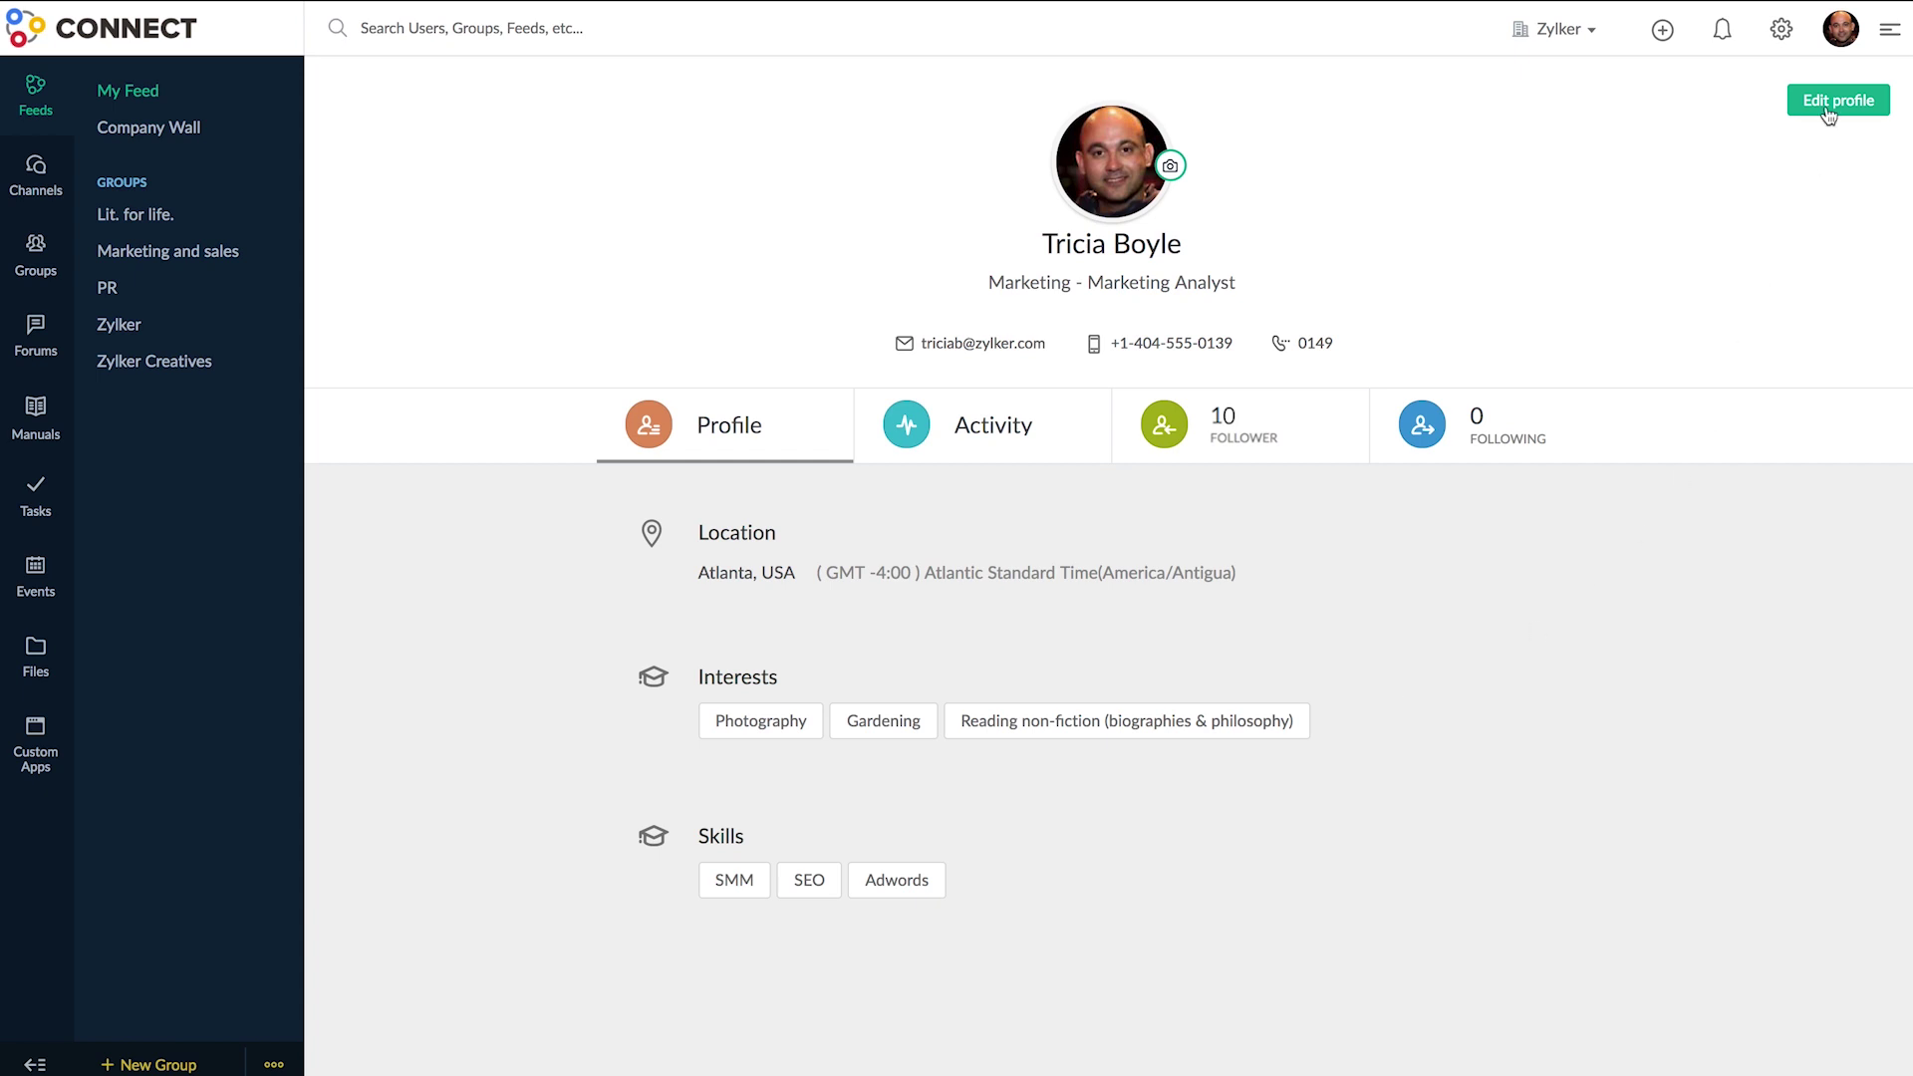
click(1838, 36)
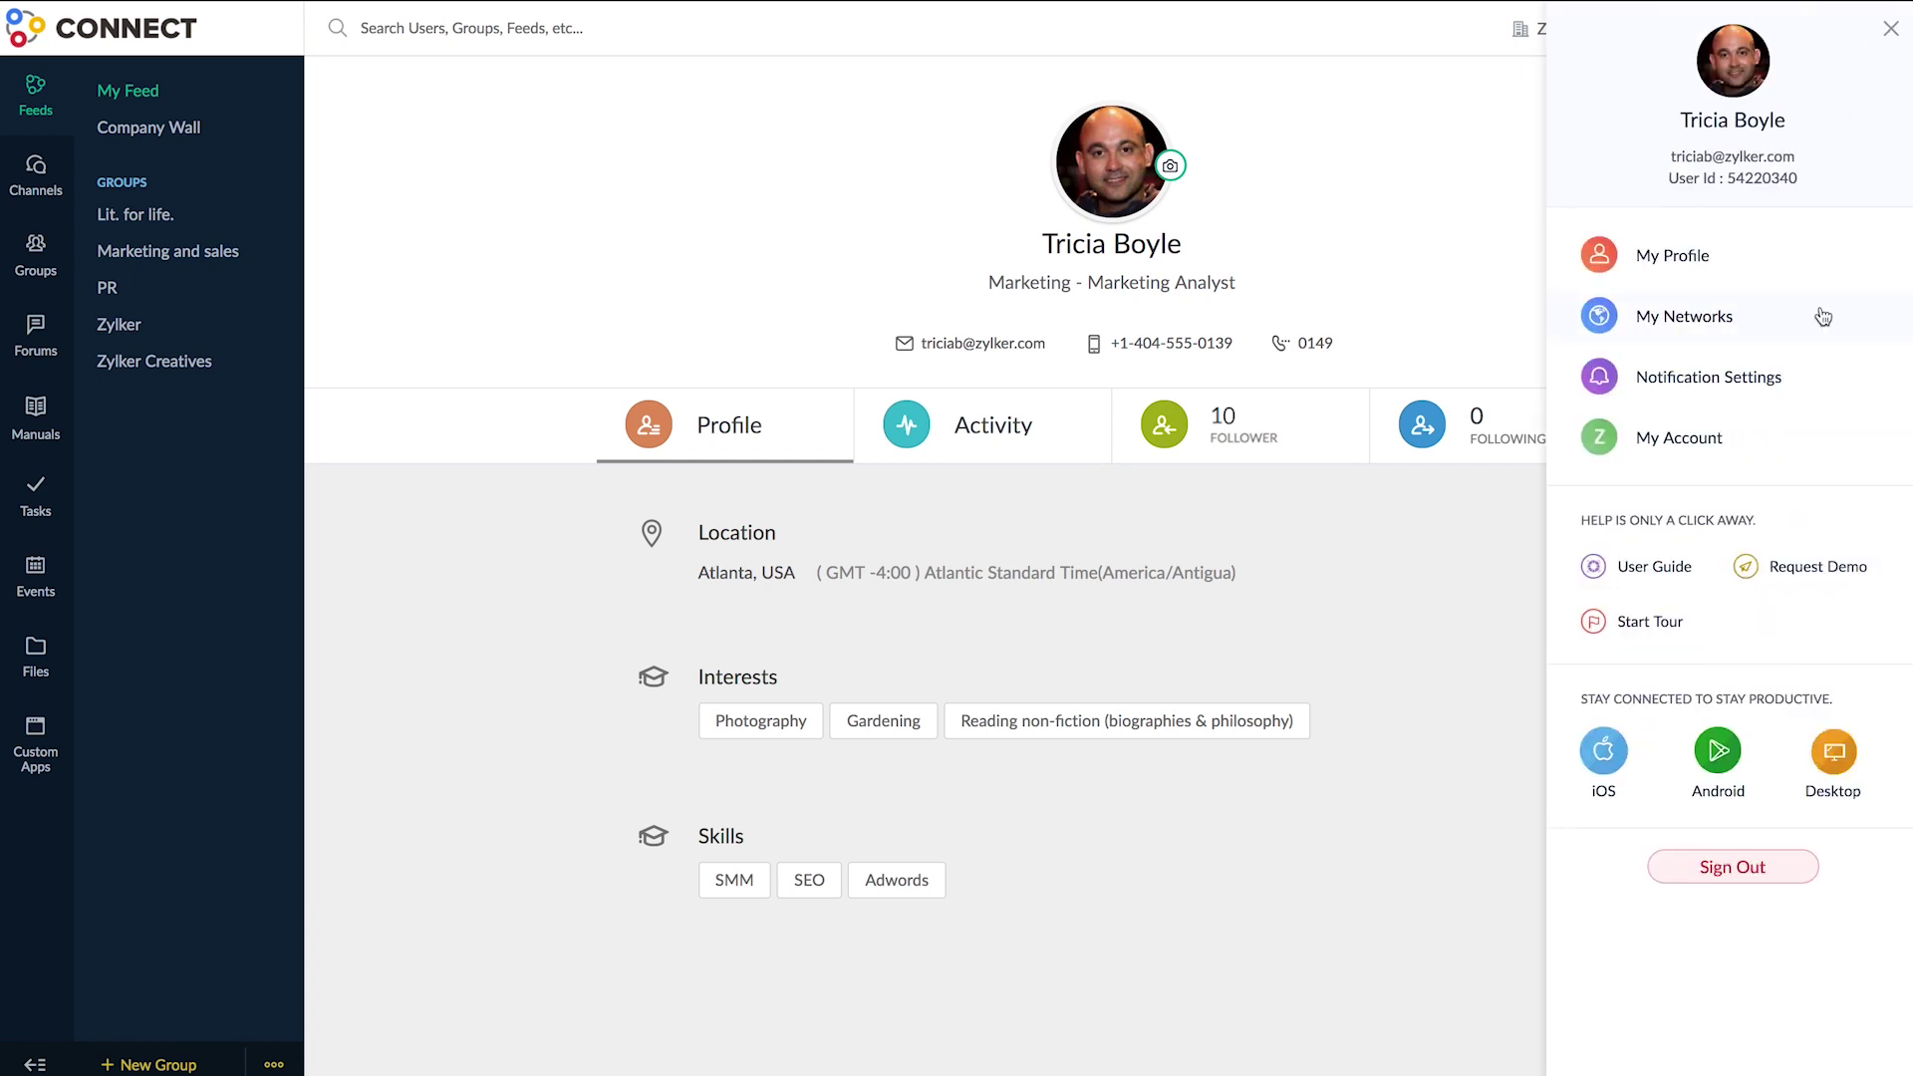
click(1822, 316)
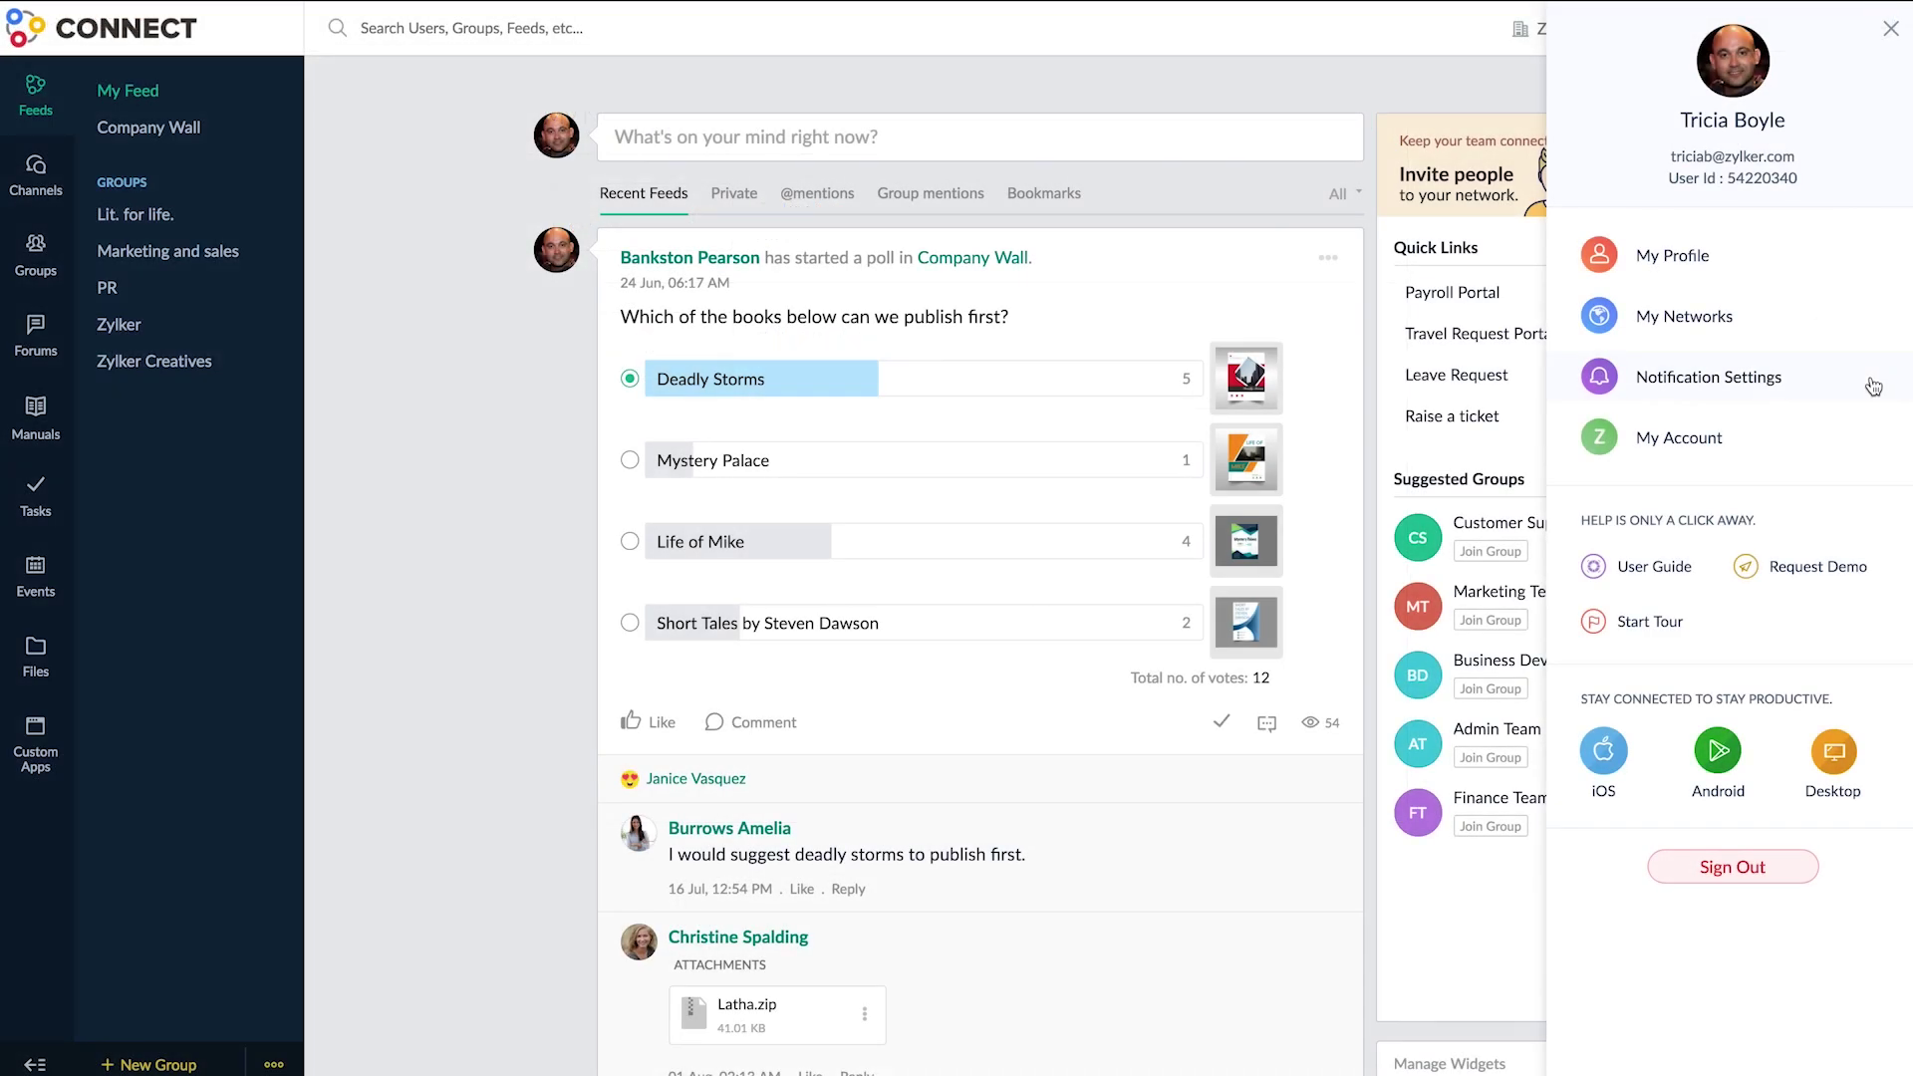
- Turn on email notifications for conversations, private messages, task activity and followed tags
click(1873, 386)
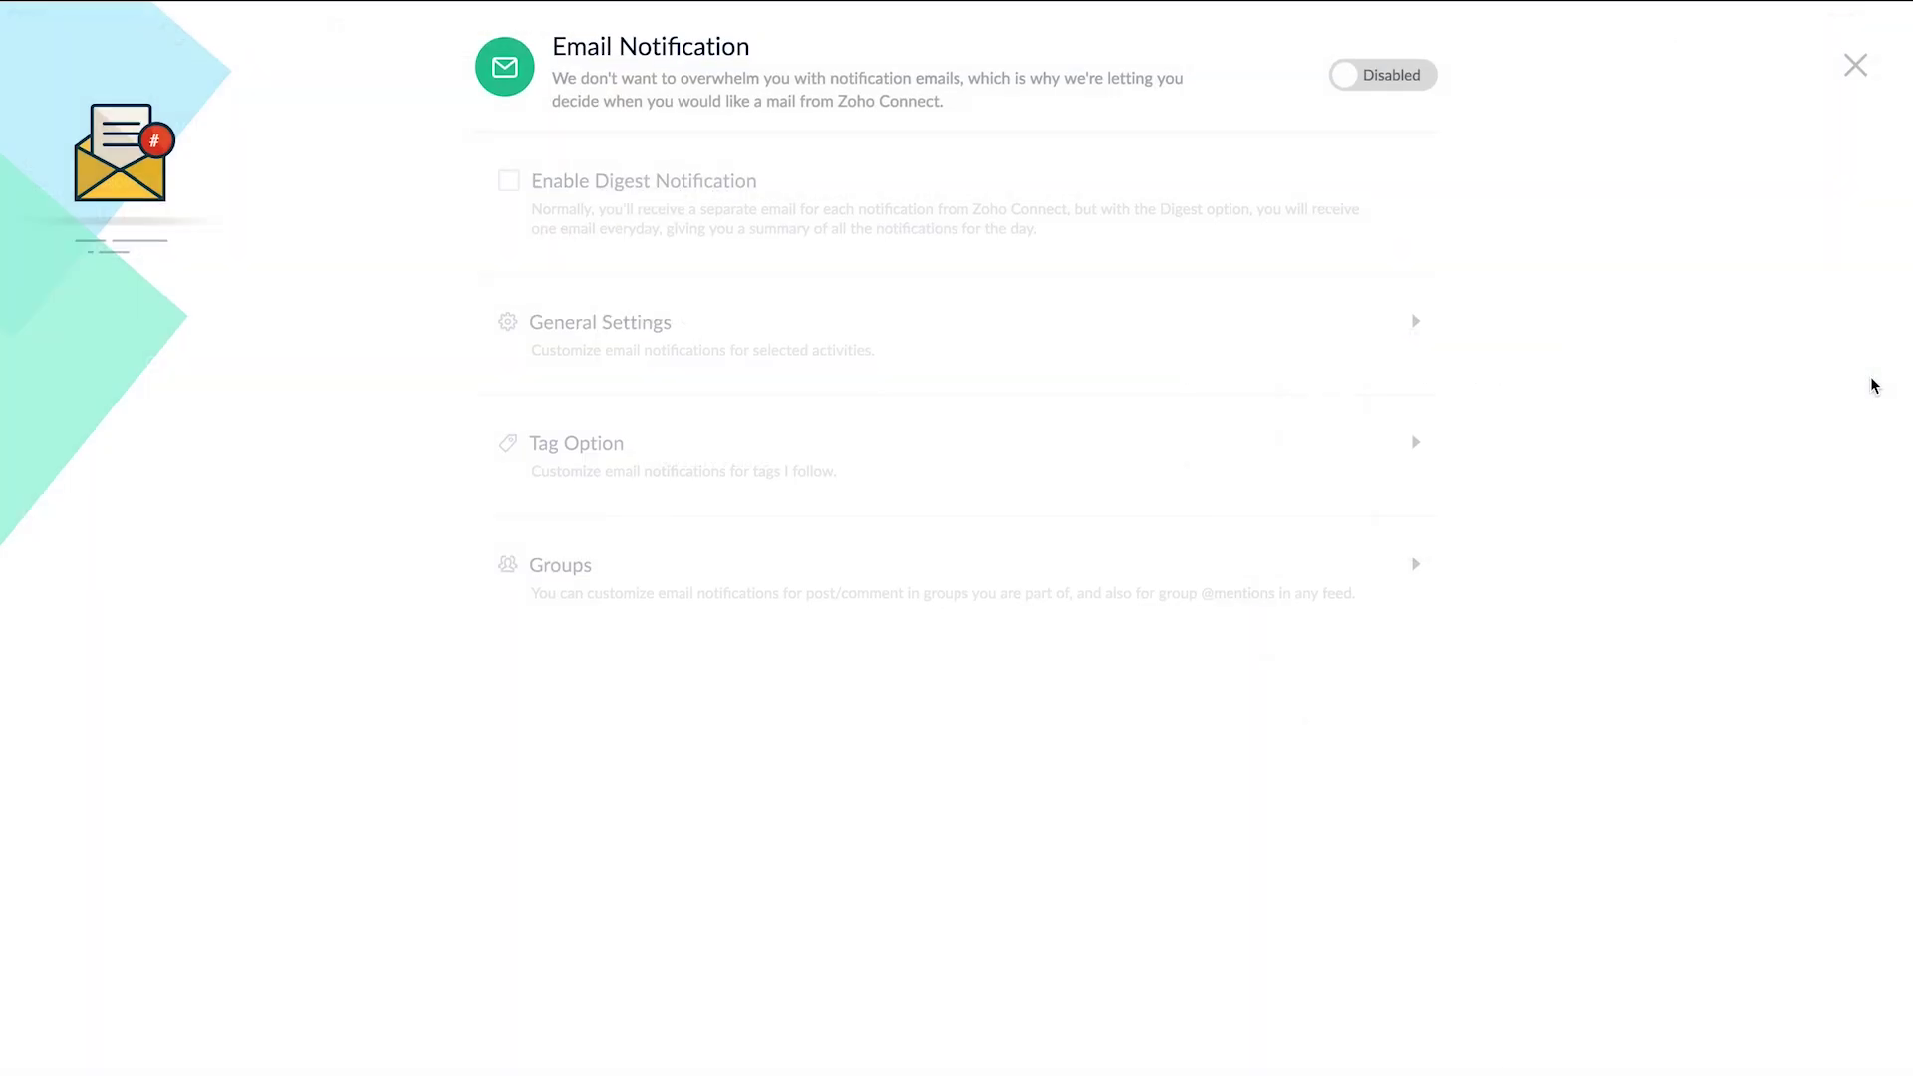
click(1408, 90)
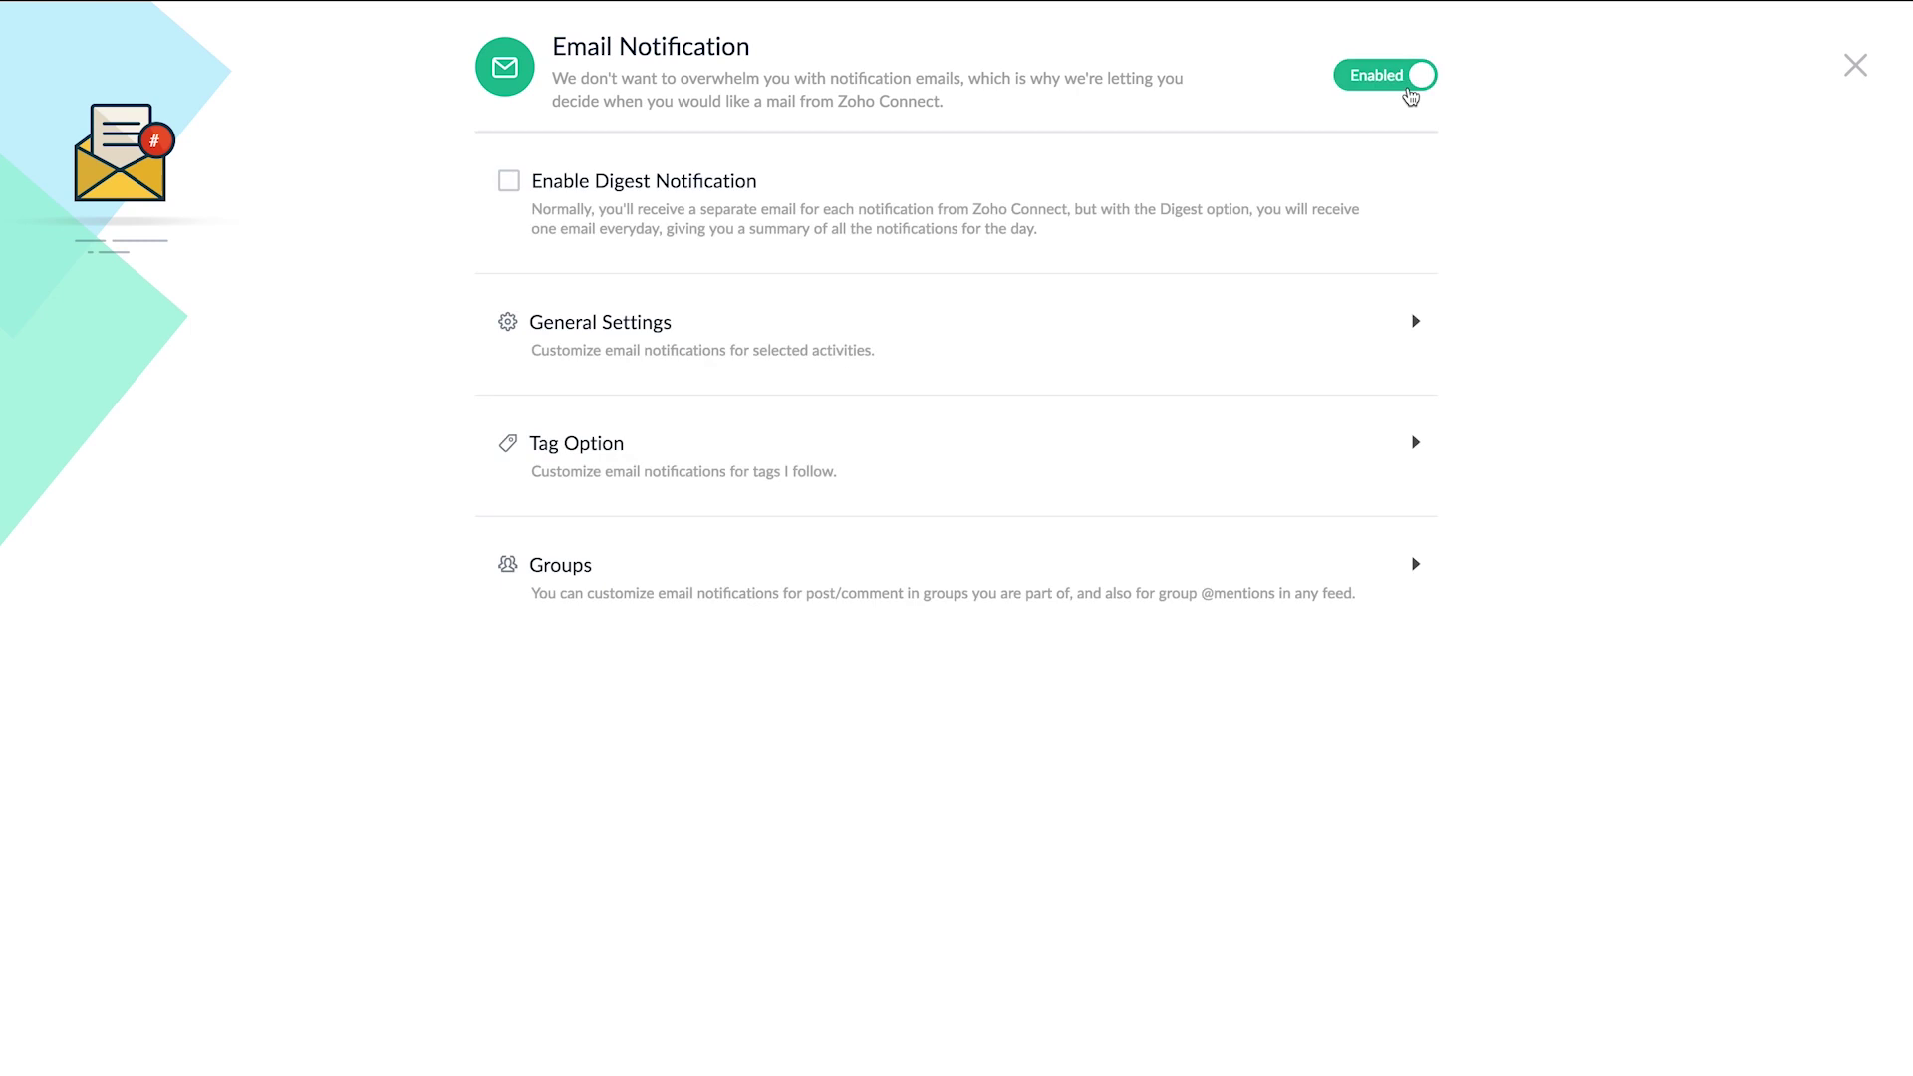
click(1418, 324)
click(542, 433)
click(542, 598)
click(542, 640)
click(541, 681)
click(544, 722)
click(1398, 337)
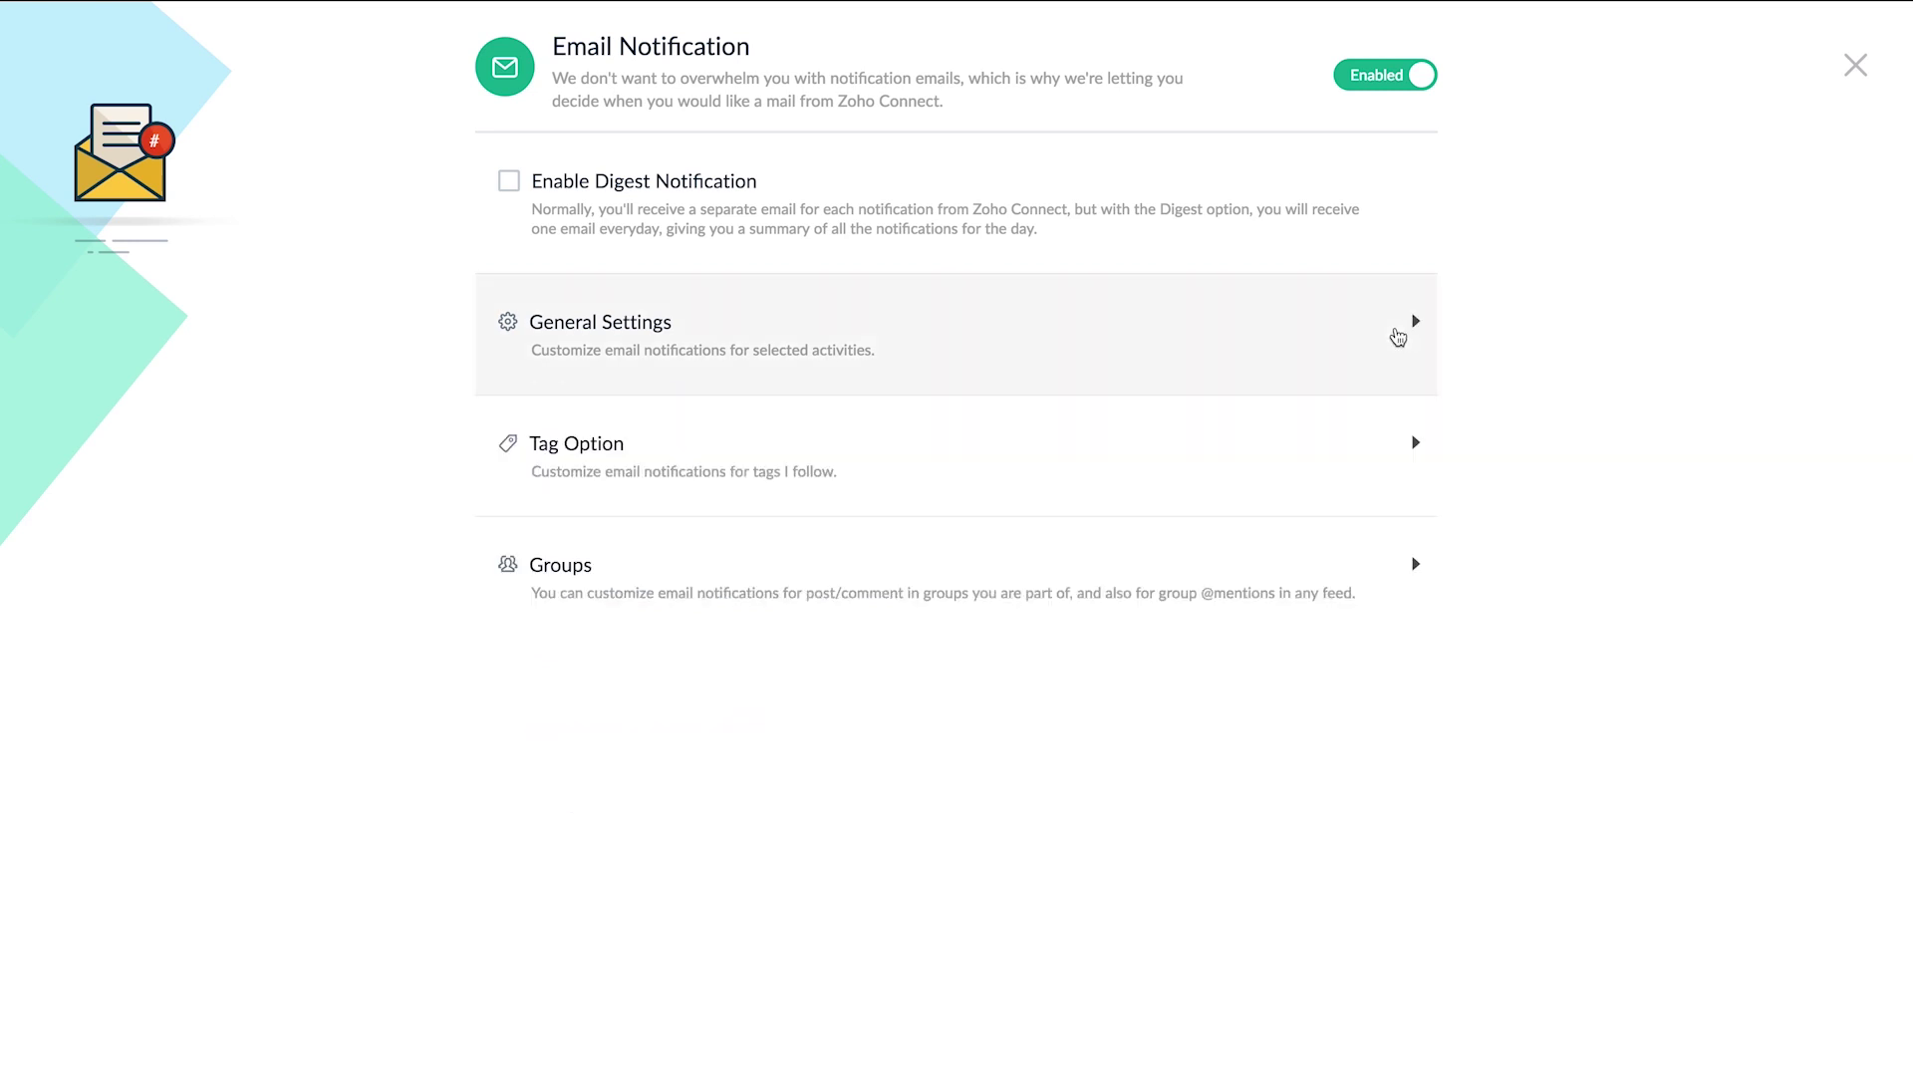
click(1410, 446)
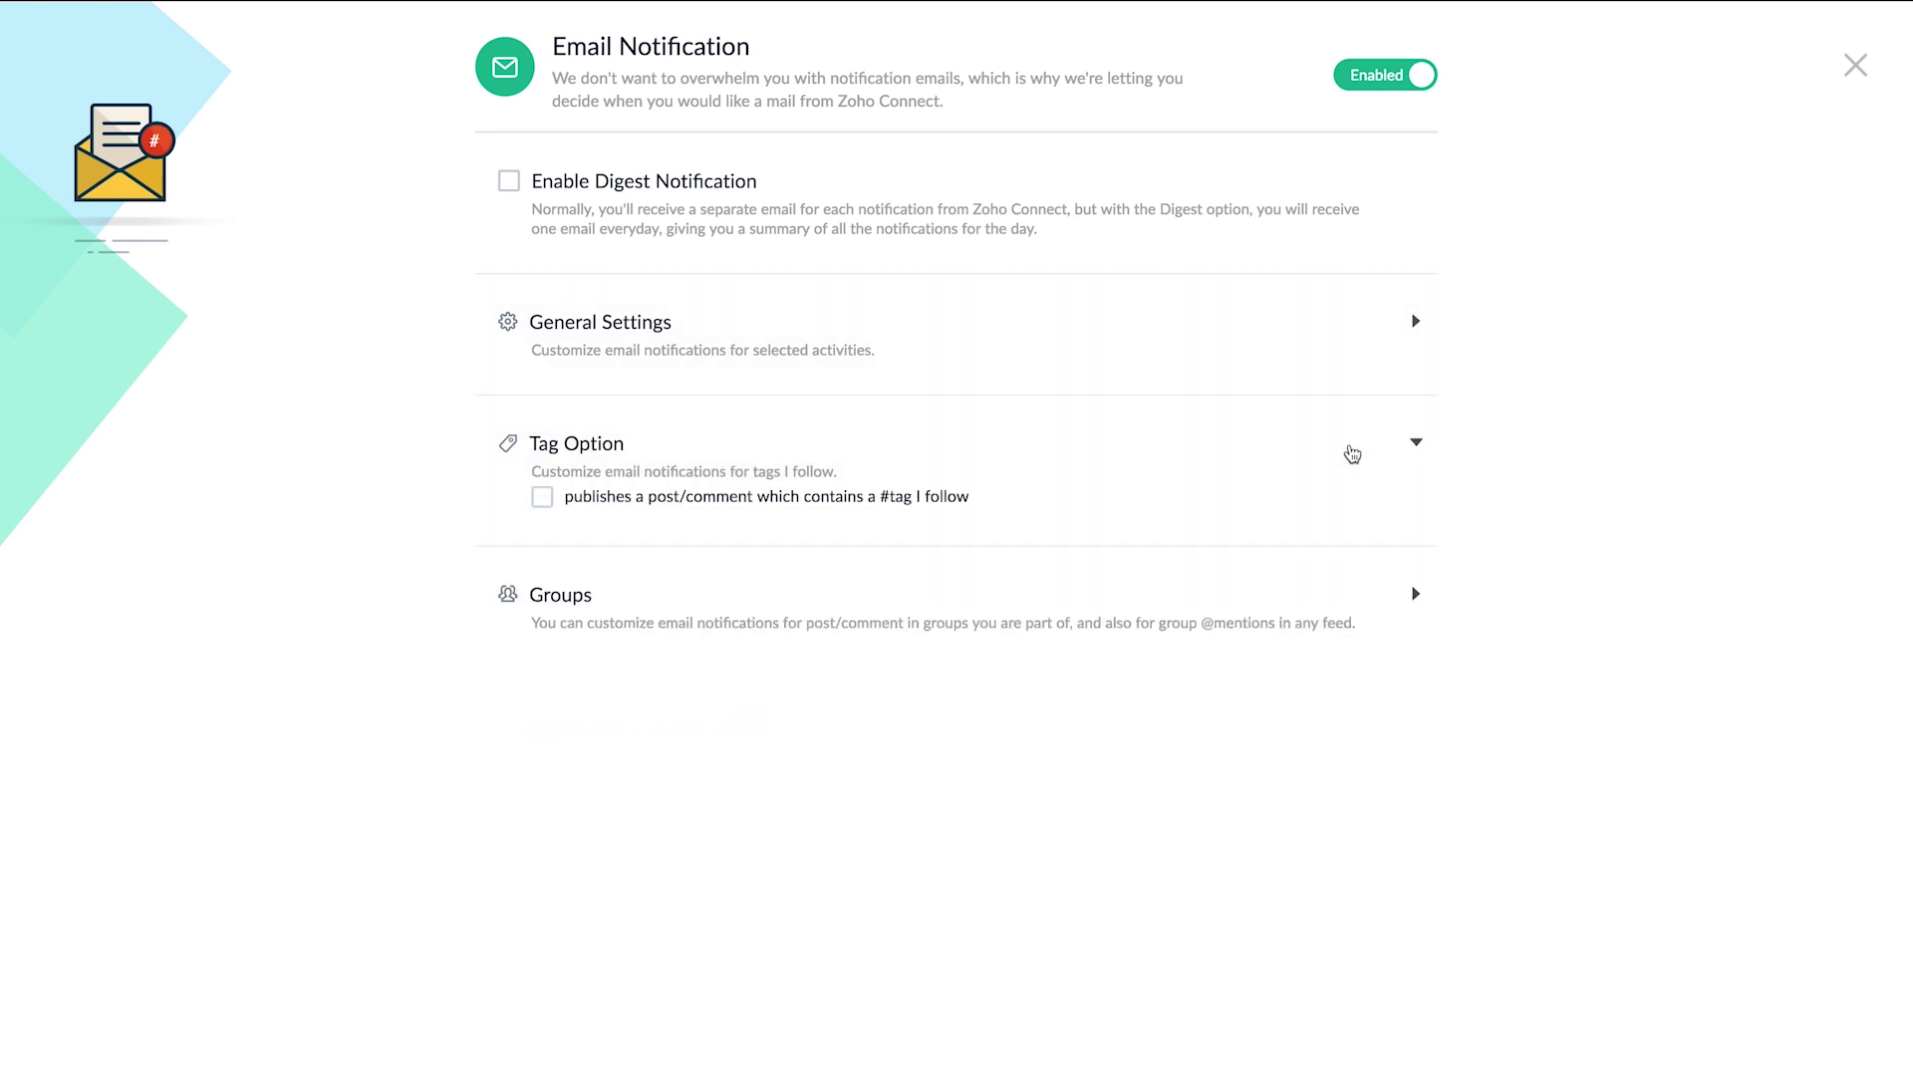
click(552, 498)
click(1417, 445)
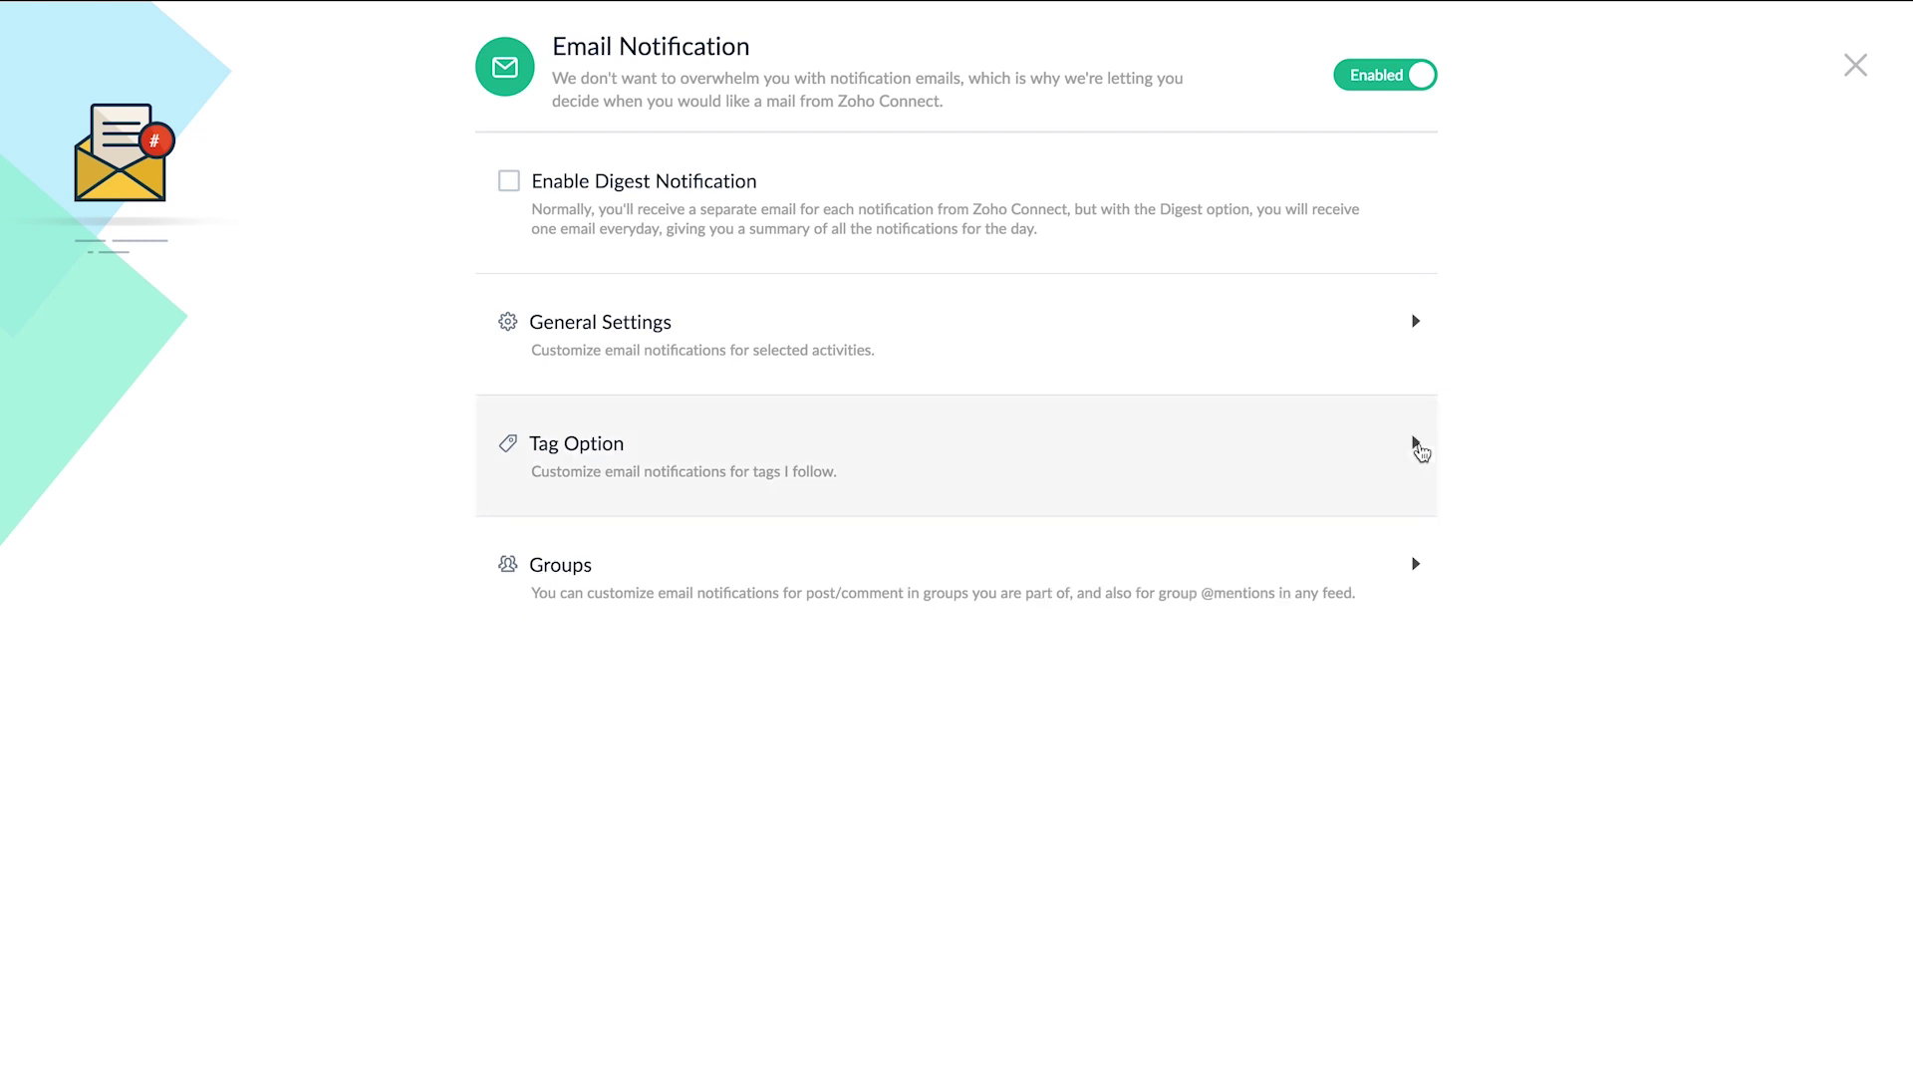
- Enable notifications for all five groups, choose the daily Digest email, and close settings
click(1416, 565)
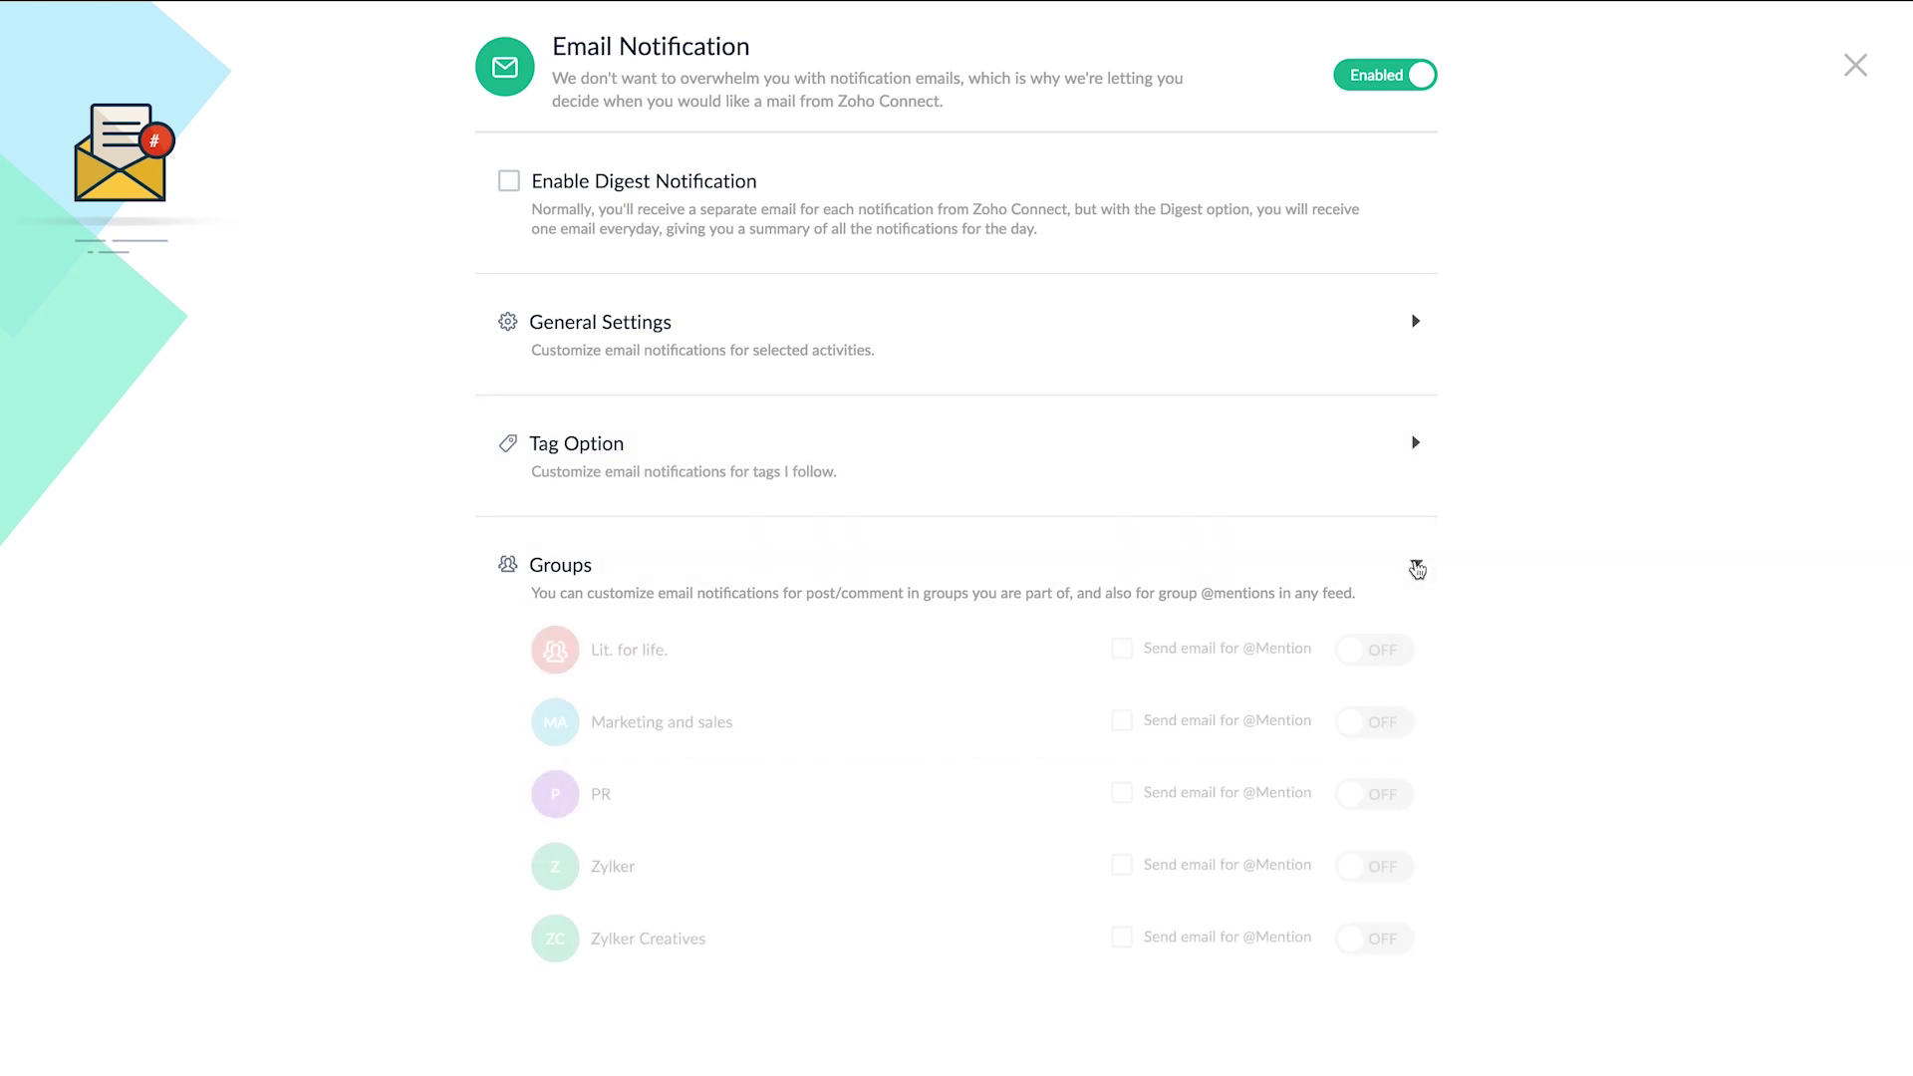
click(1408, 657)
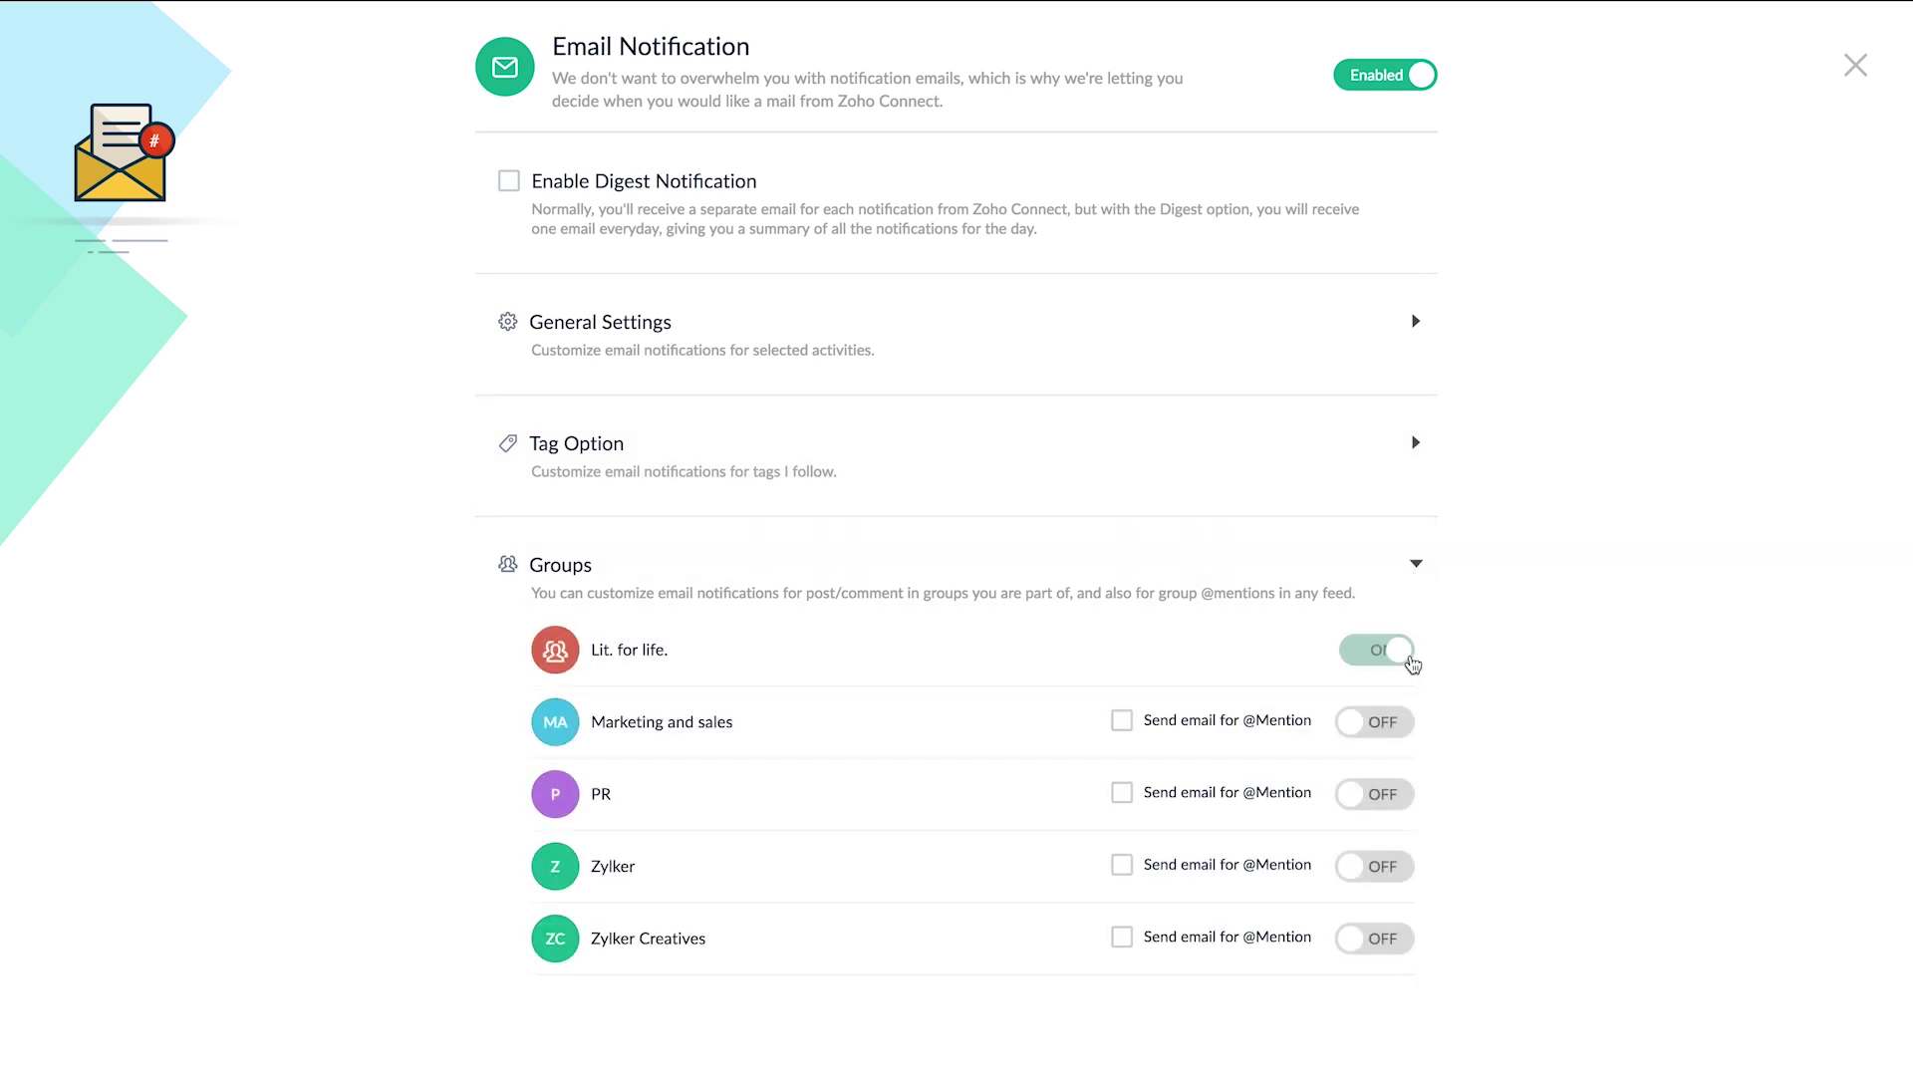
click(1410, 725)
click(1410, 796)
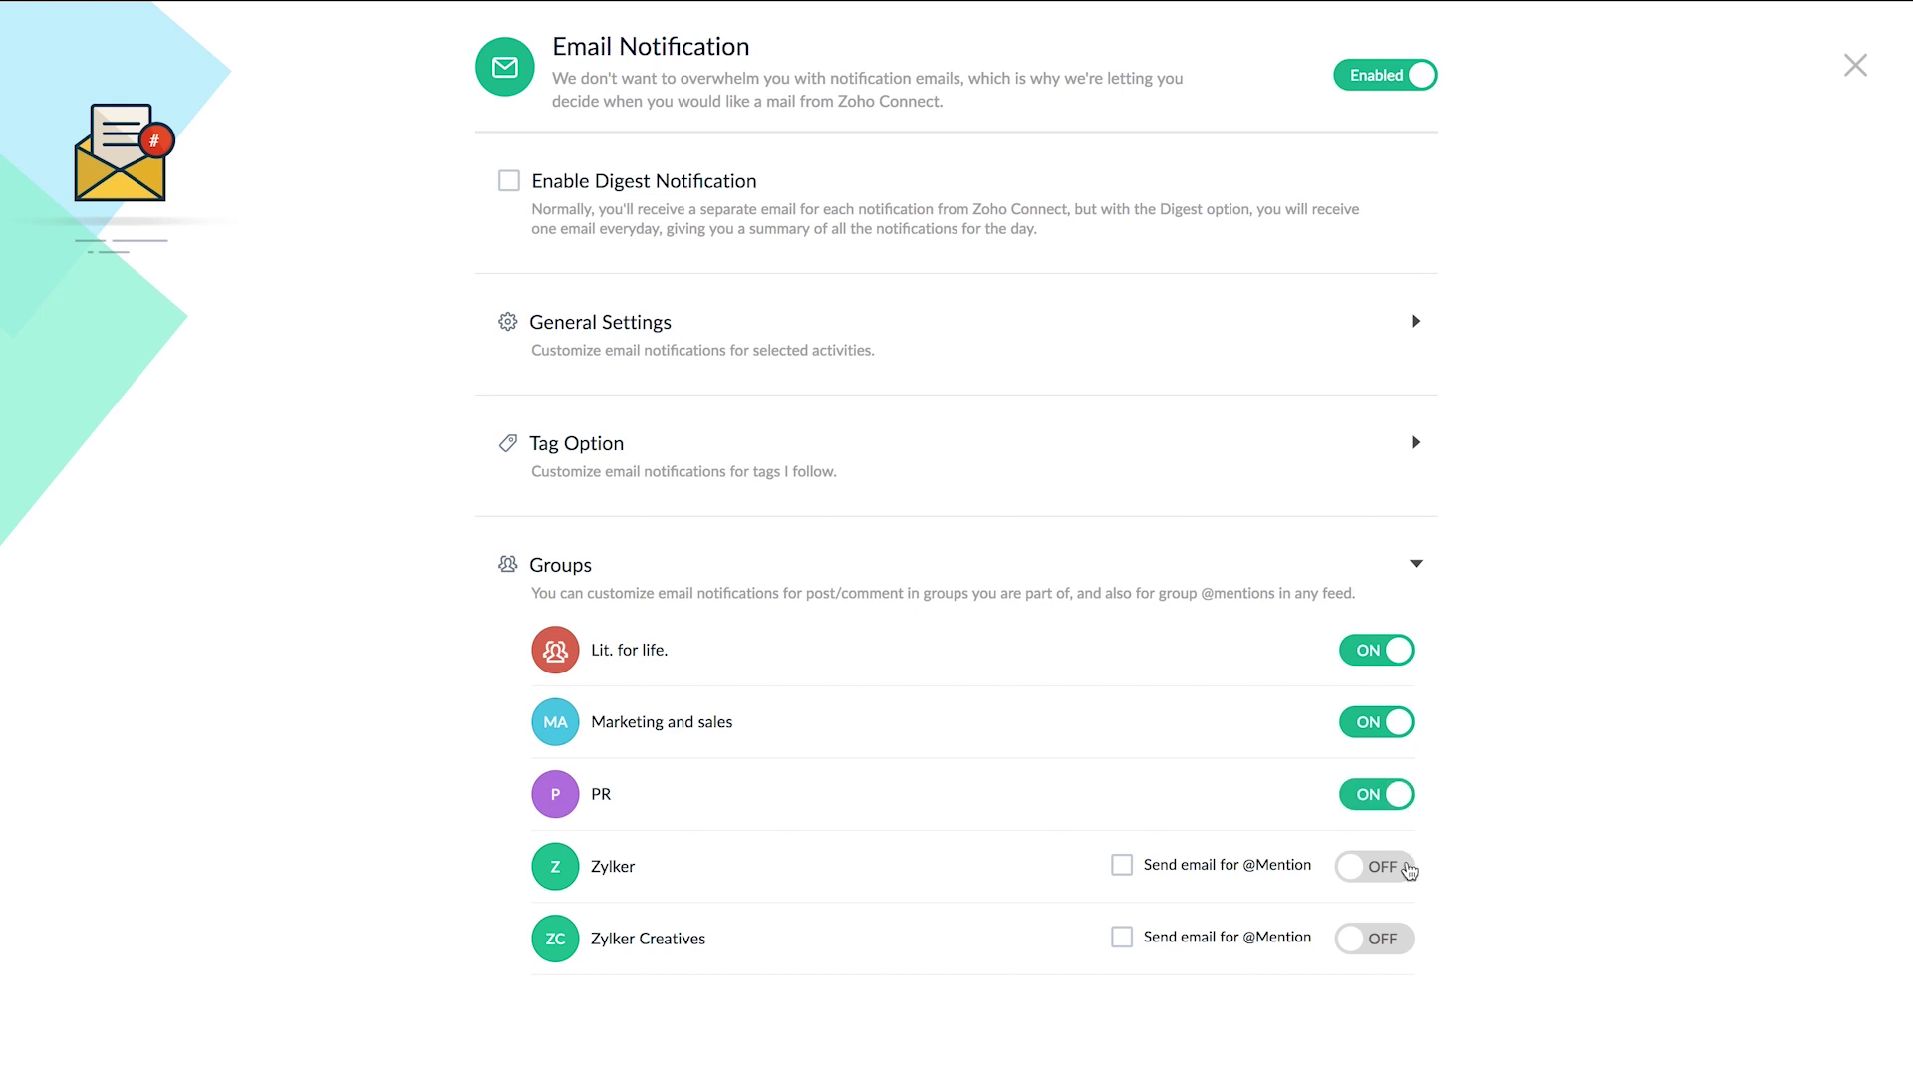
click(1409, 867)
click(1408, 932)
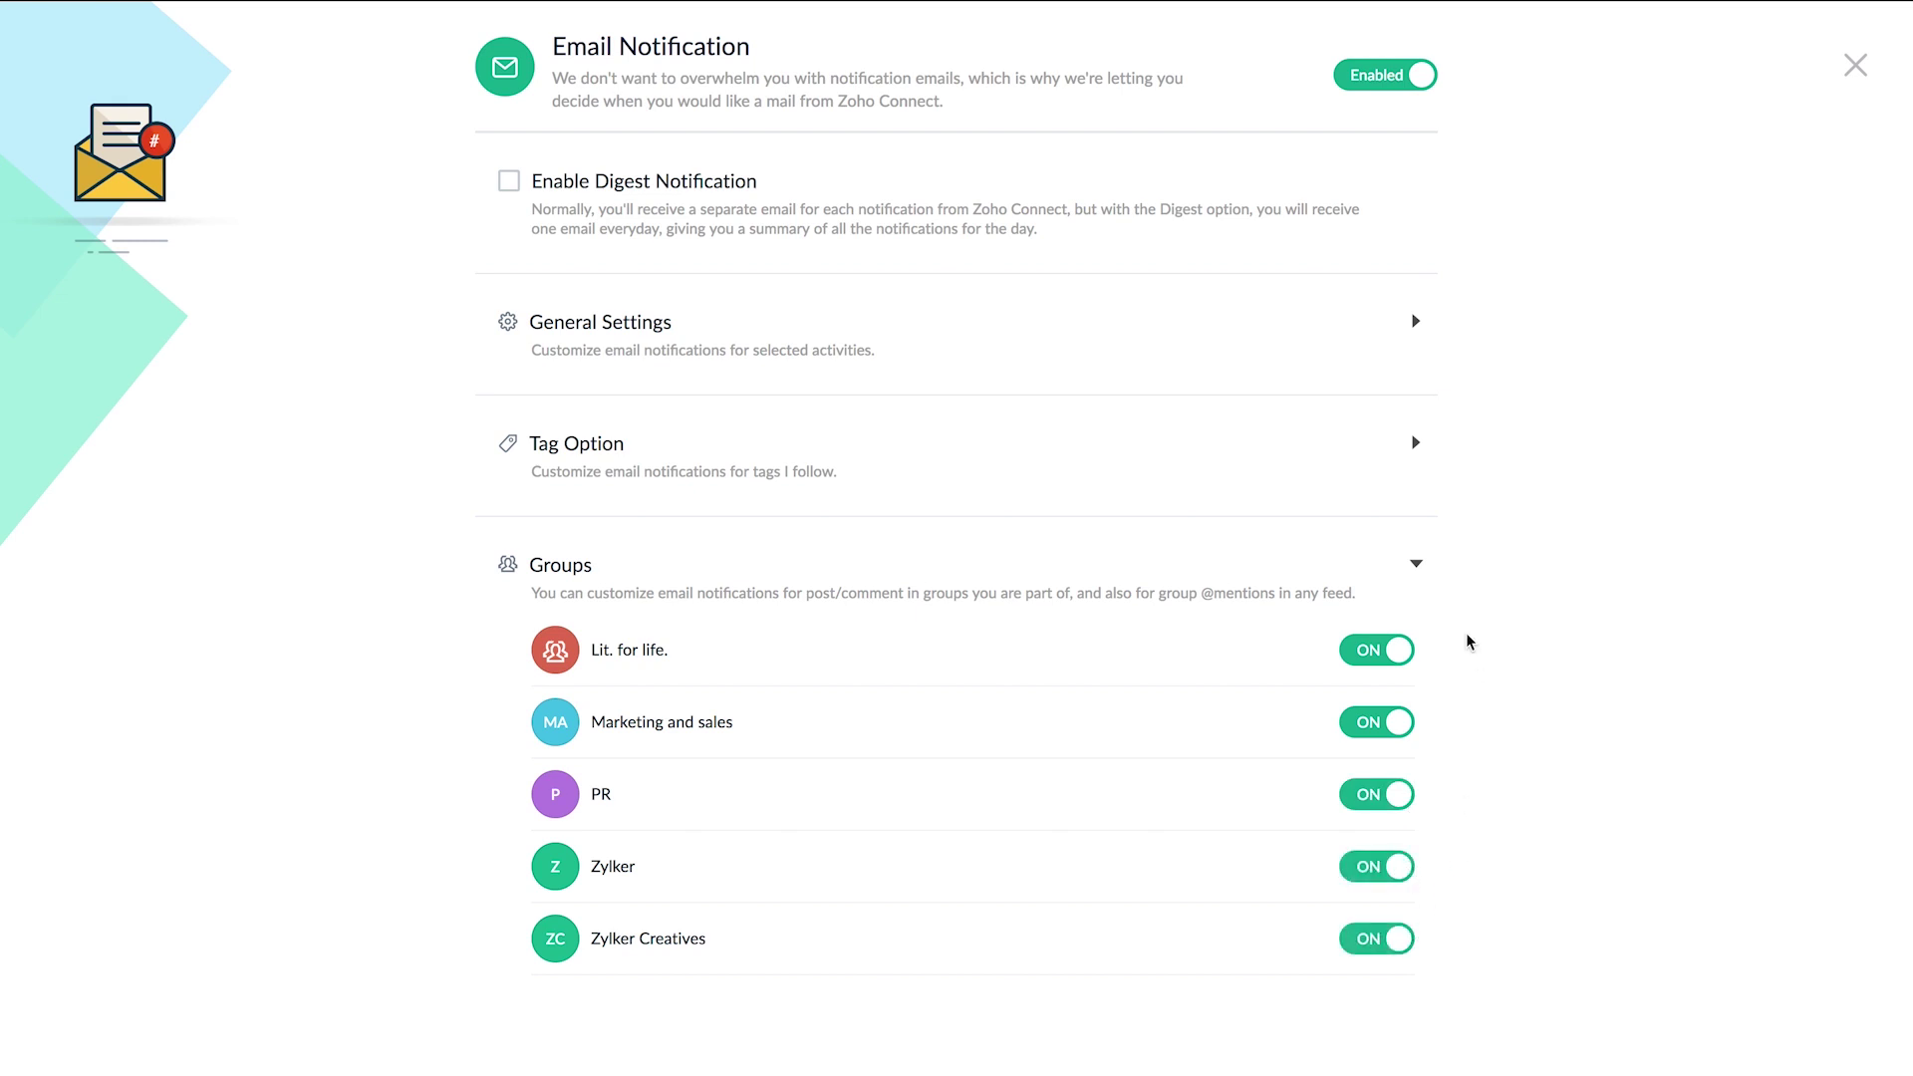
click(1416, 568)
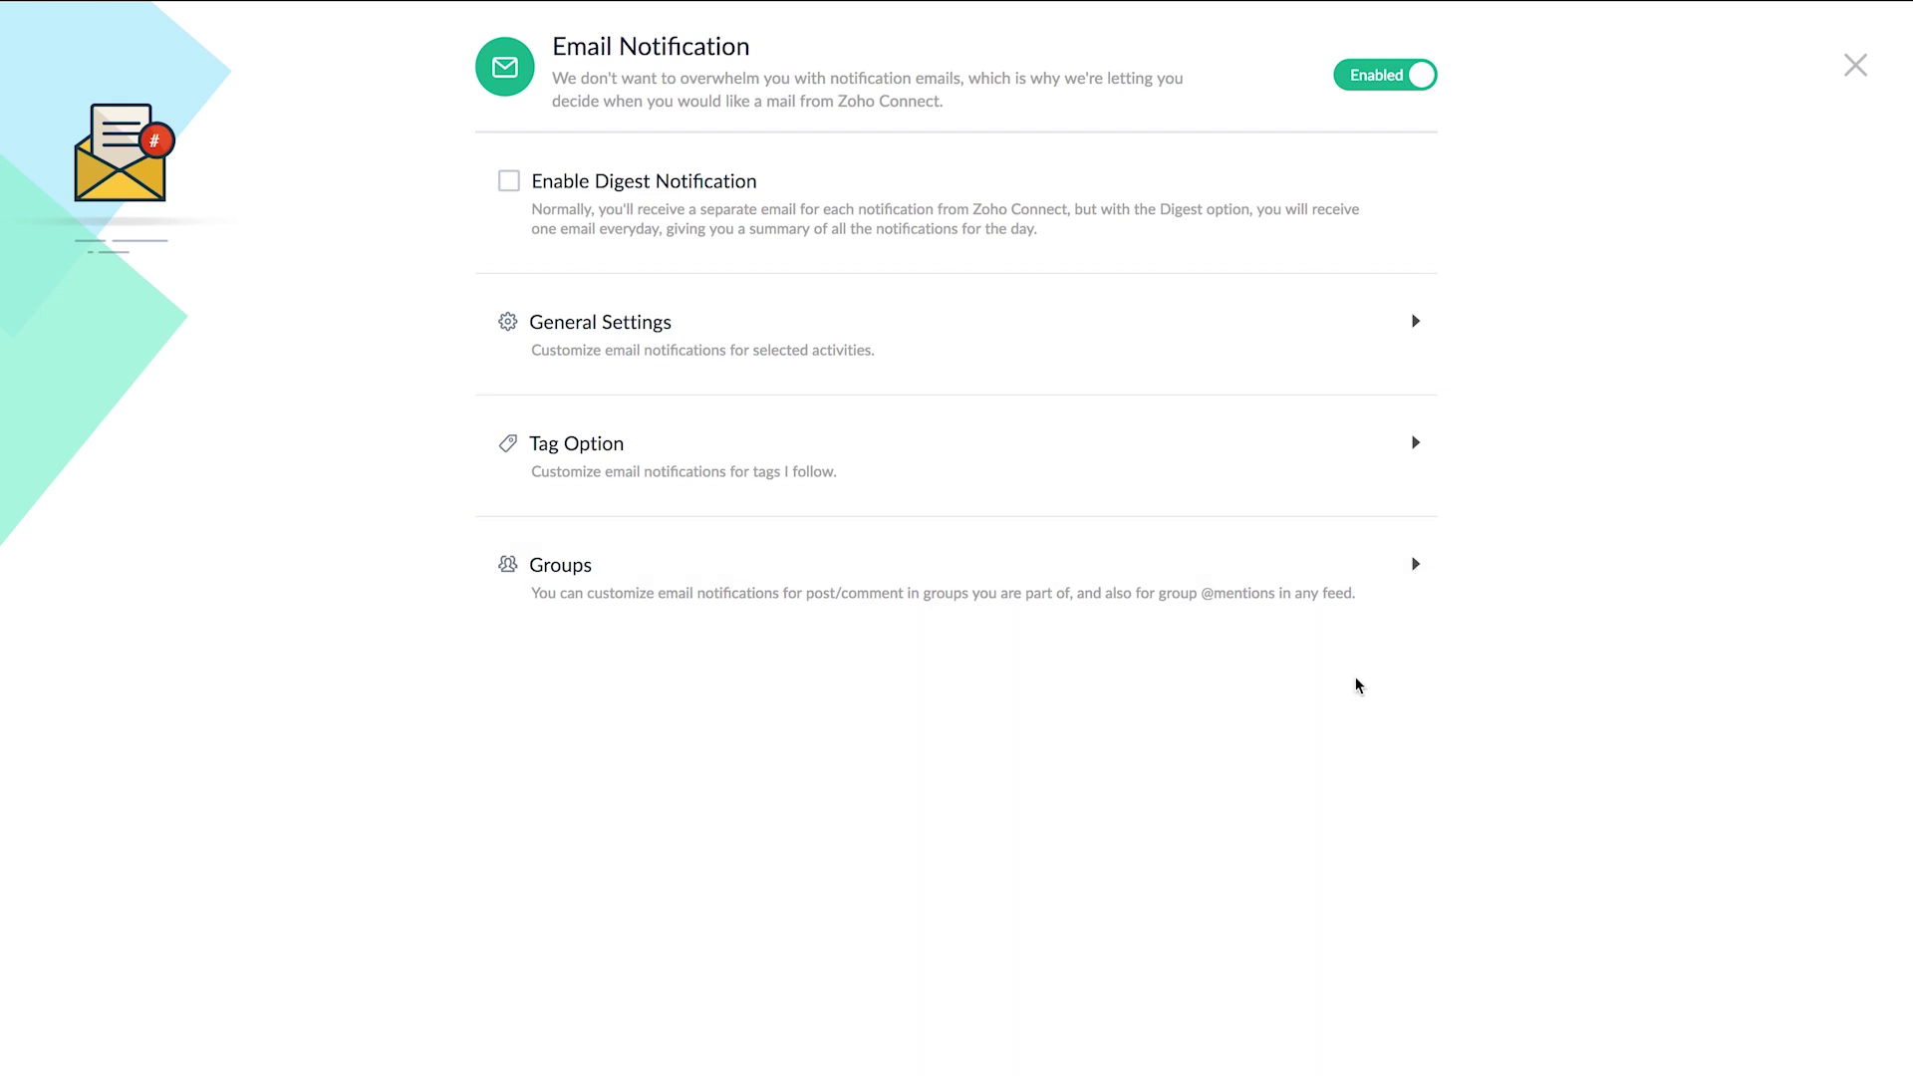
click(506, 191)
click(1855, 66)
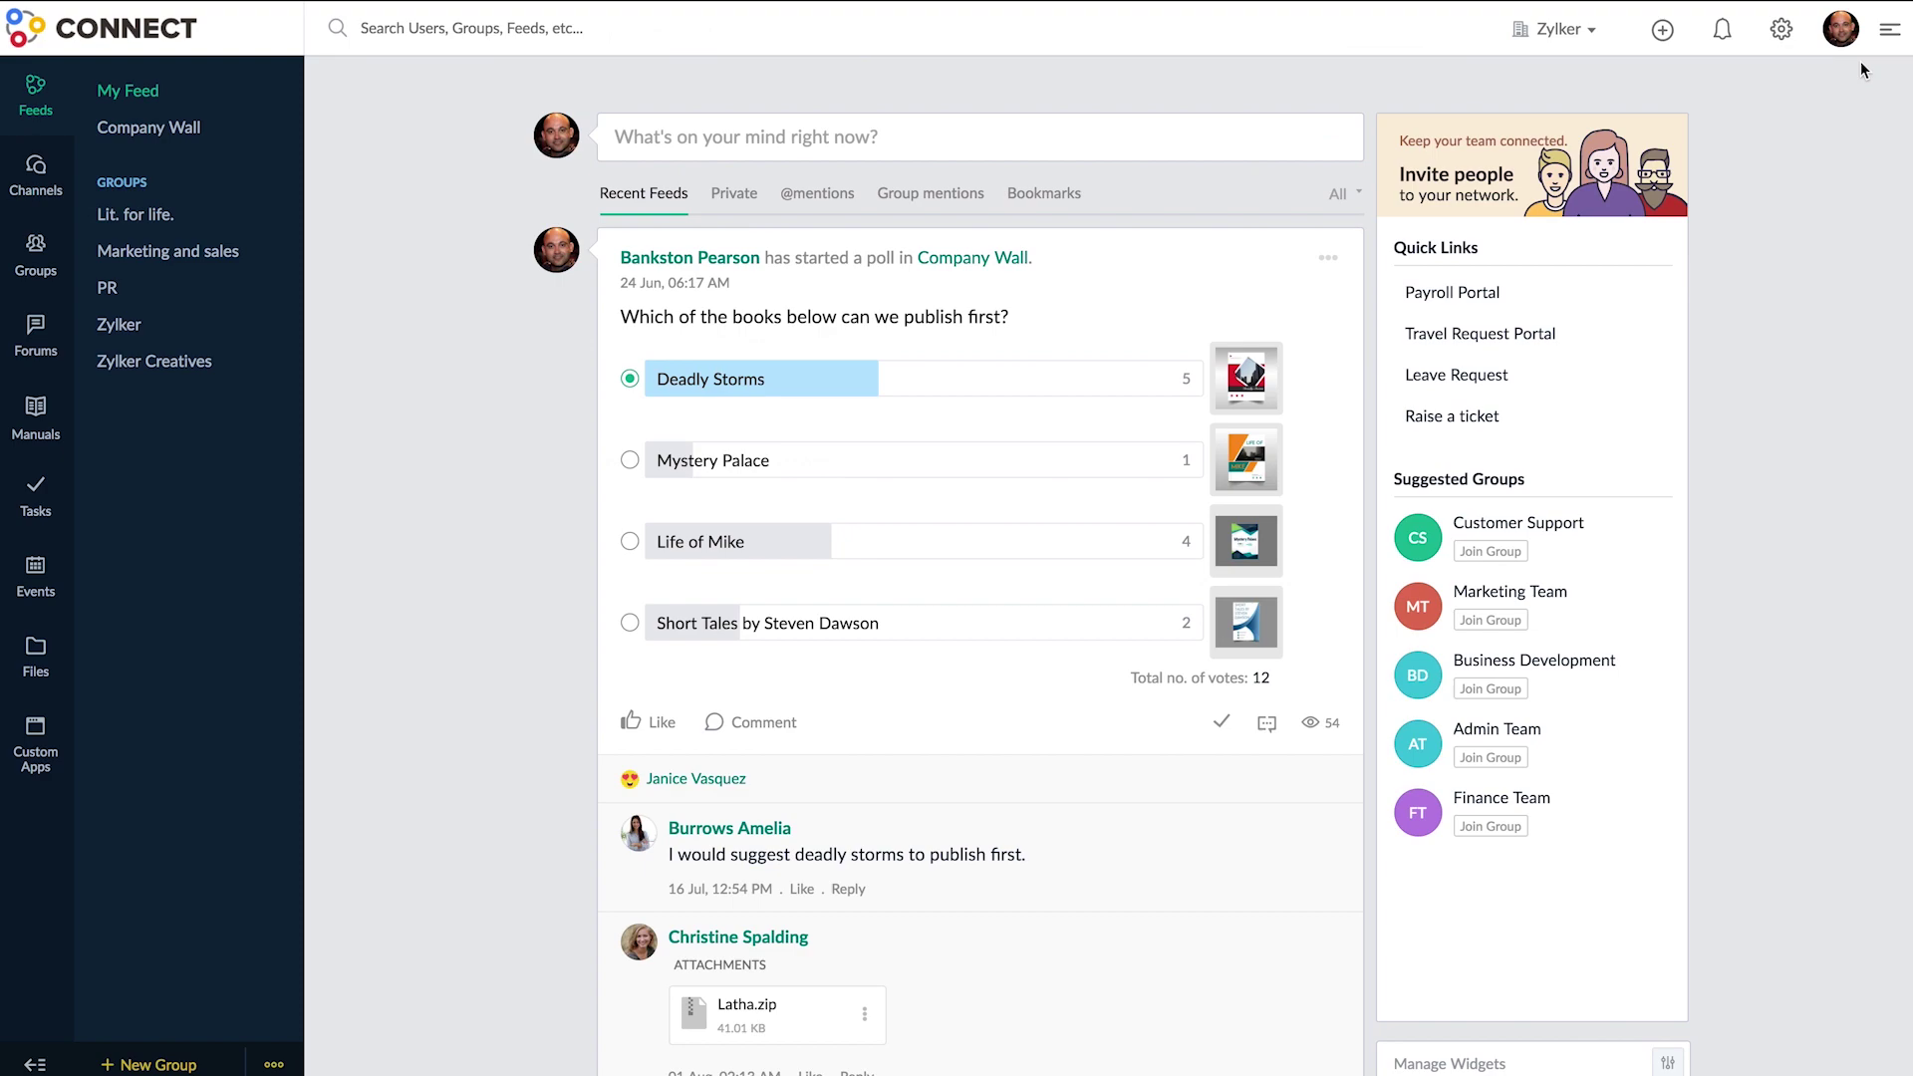